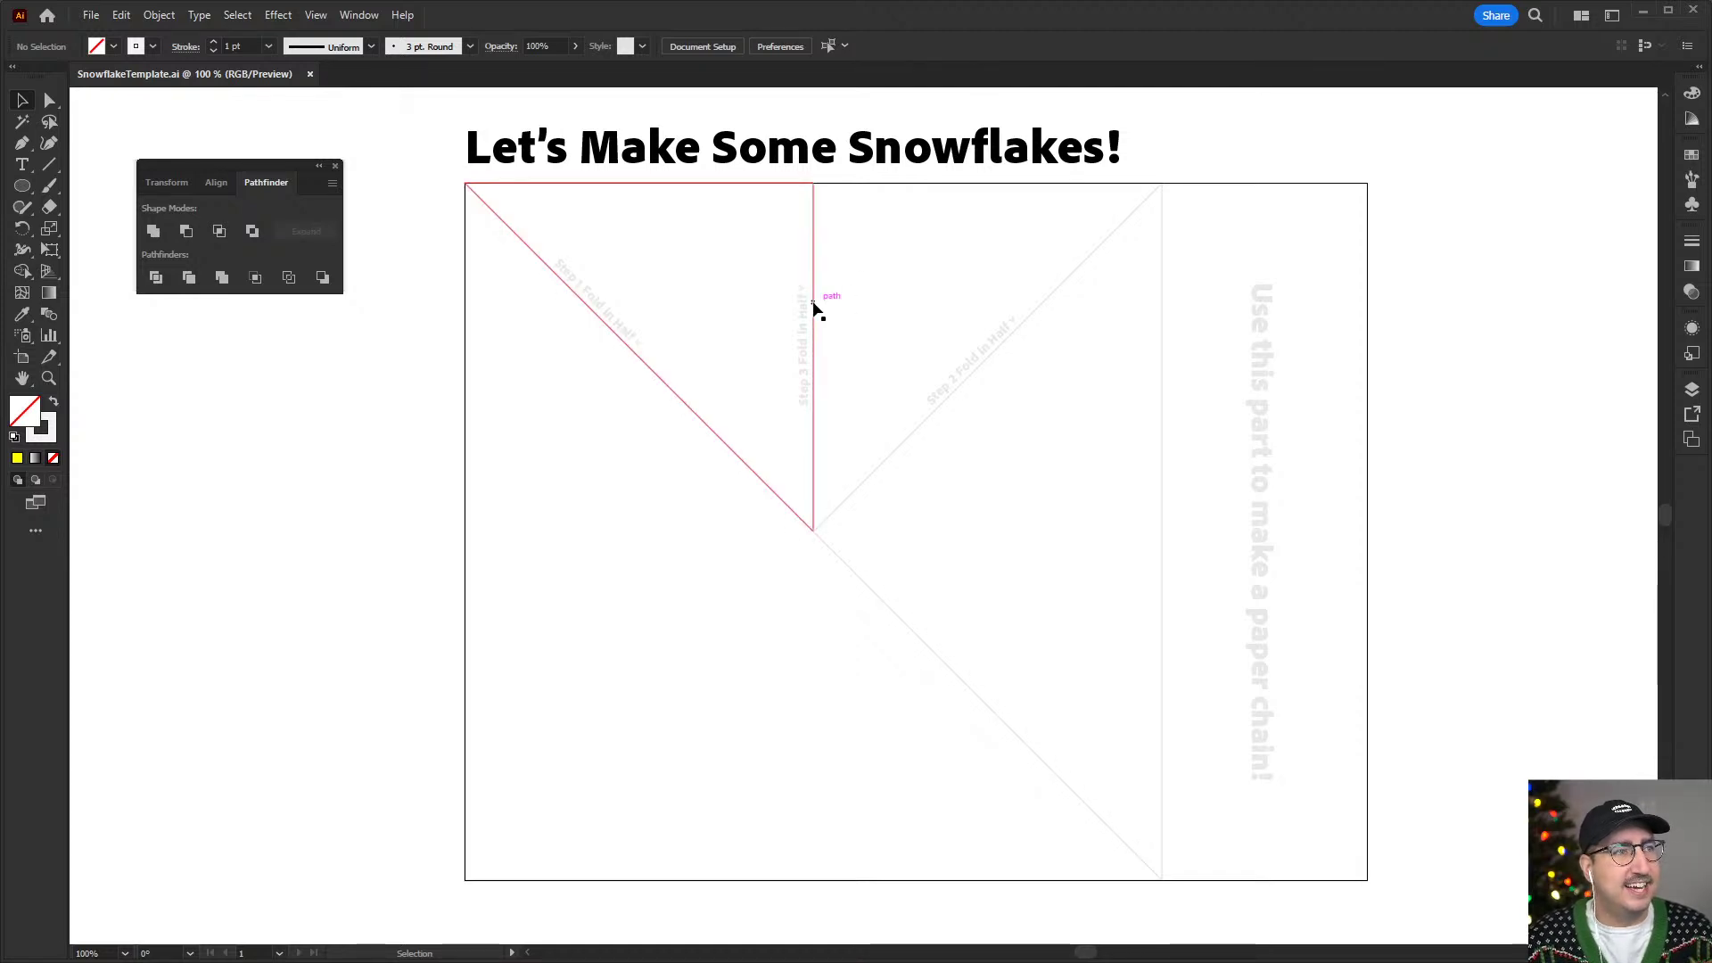
- Create a 30-point star with the Star tool in the empty space beside the snowflake template
mouse_move(635, 444)
left_mouse_down()
mouse_move(1040, 443)
mouse_move(1254, 405)
mouse_move(1104, 478)
mouse_move(624, 443)
left_mouse_up()
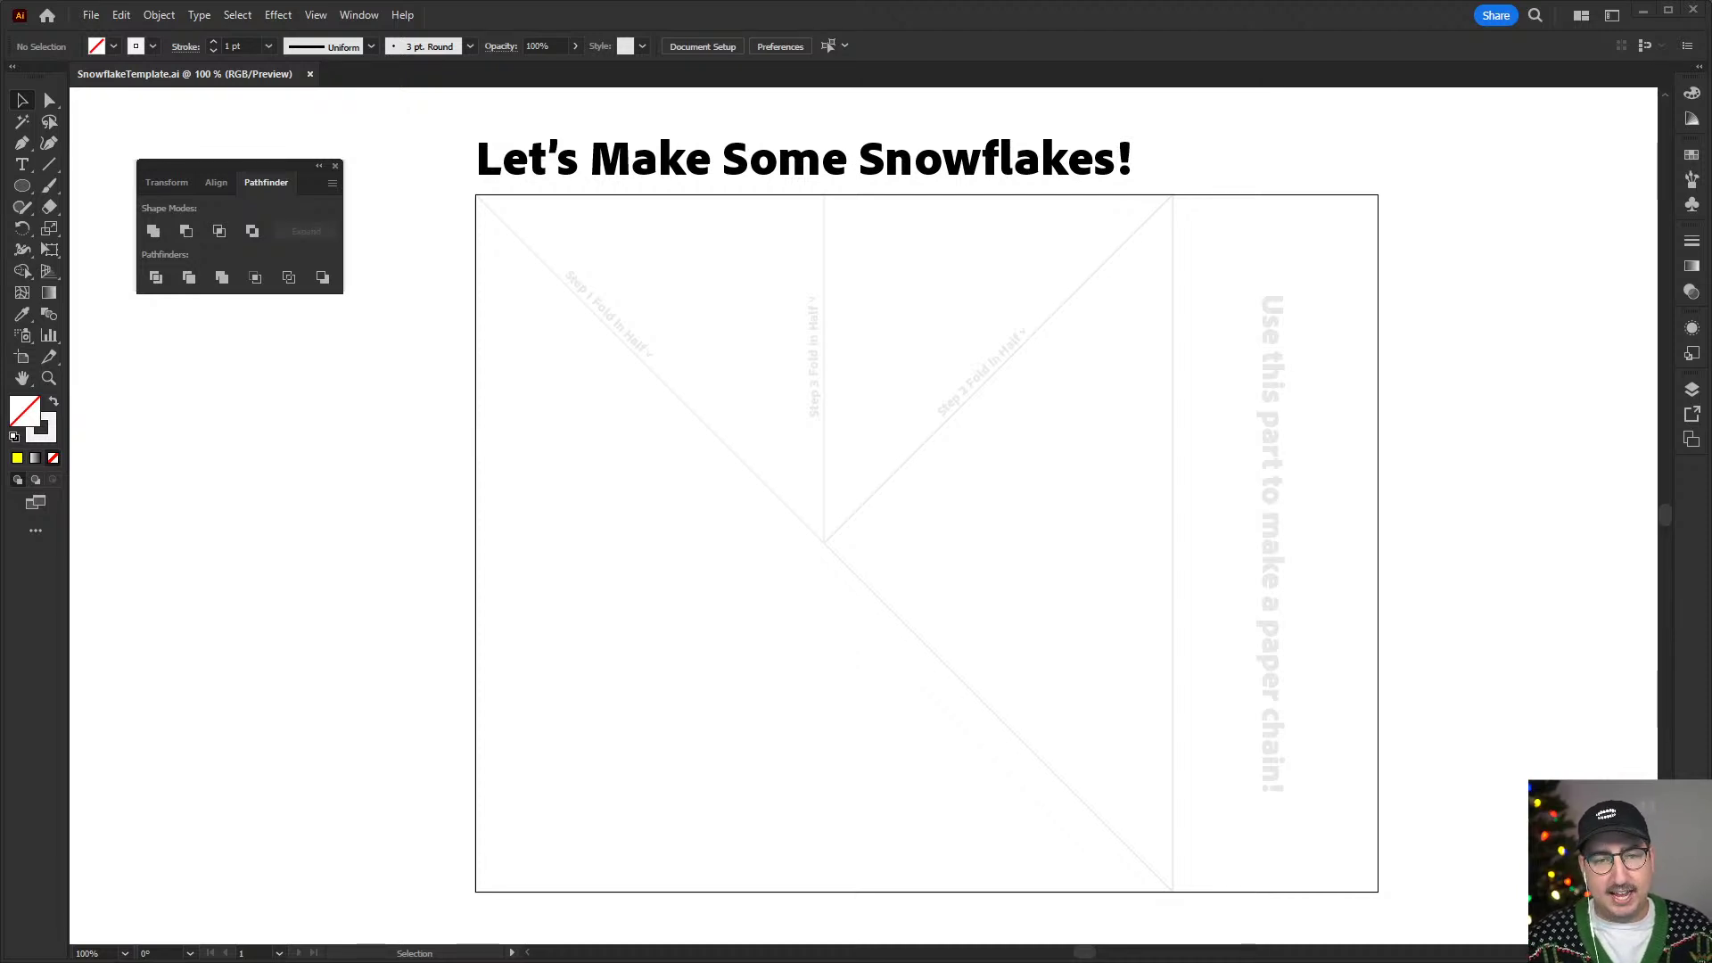
key("space")
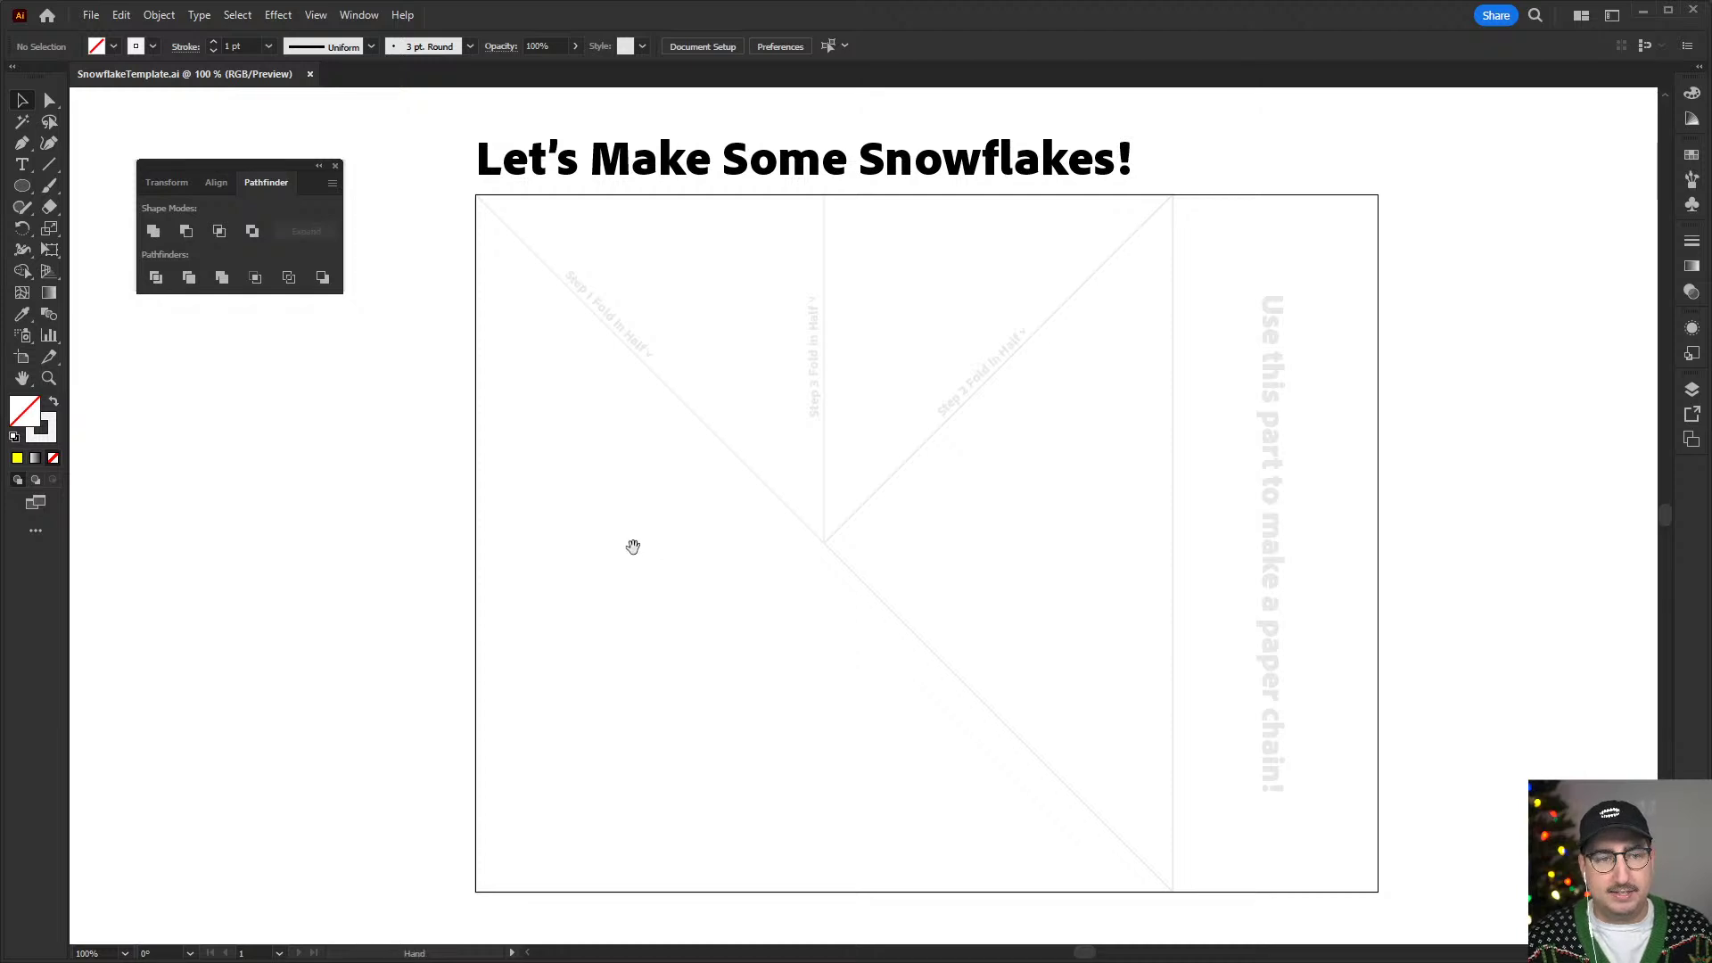
left_click_drag(633, 546, 1280, 546)
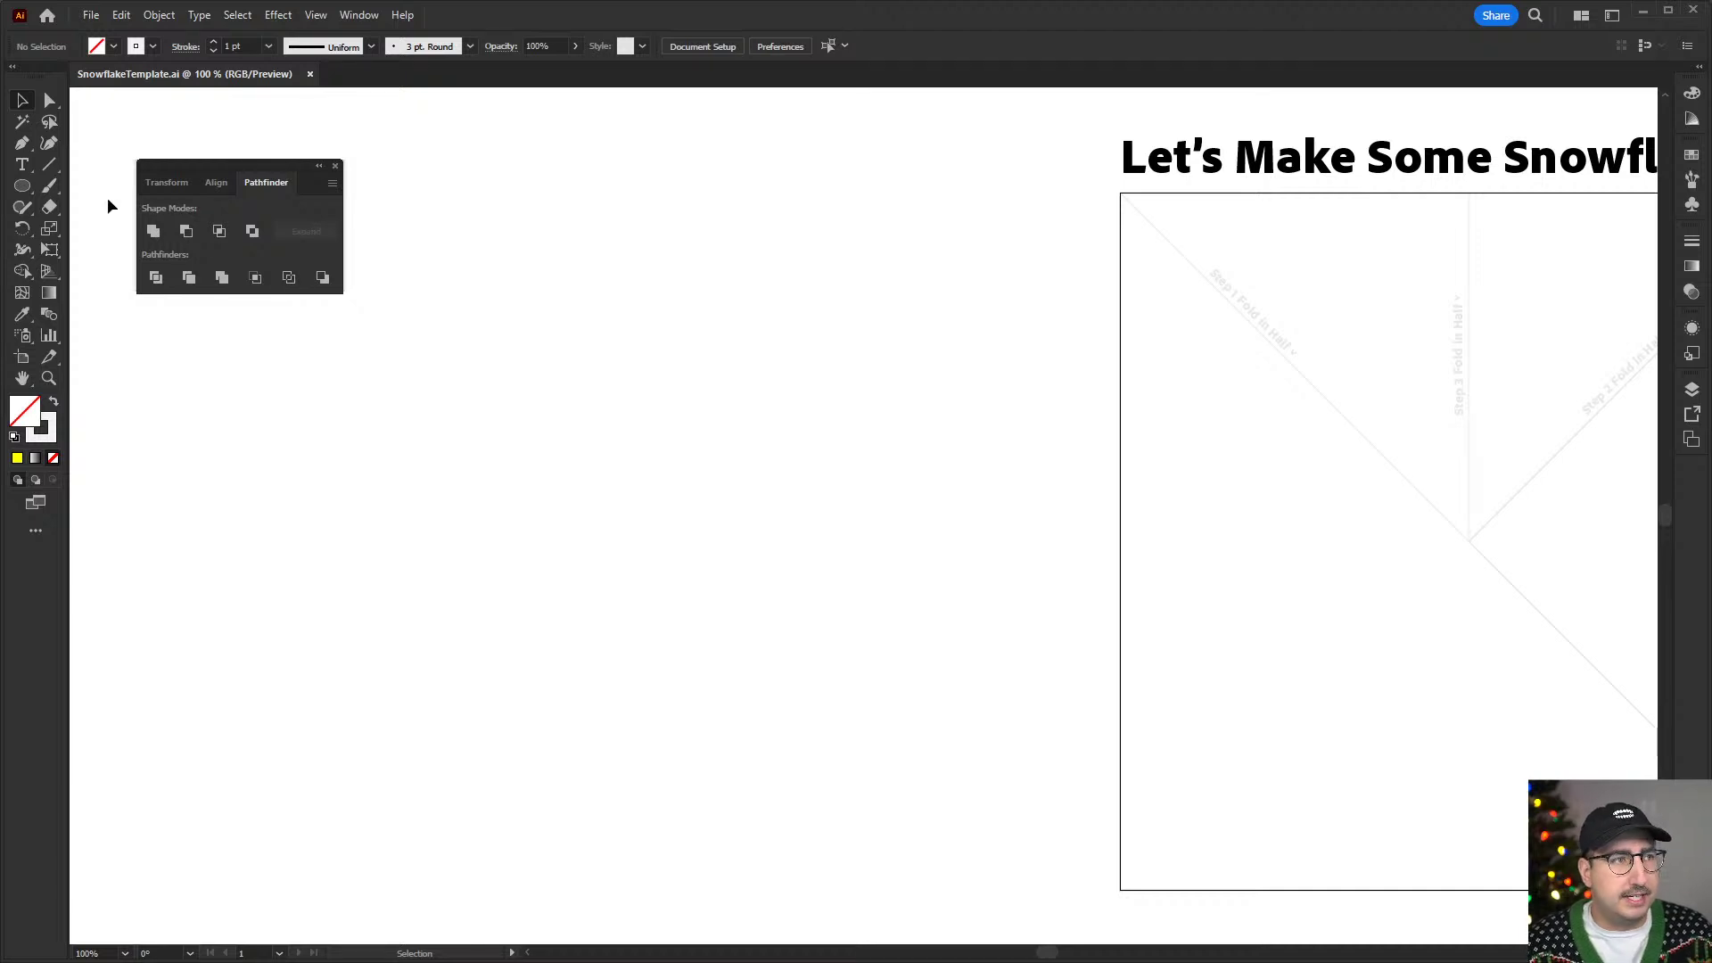
left_click(27, 192)
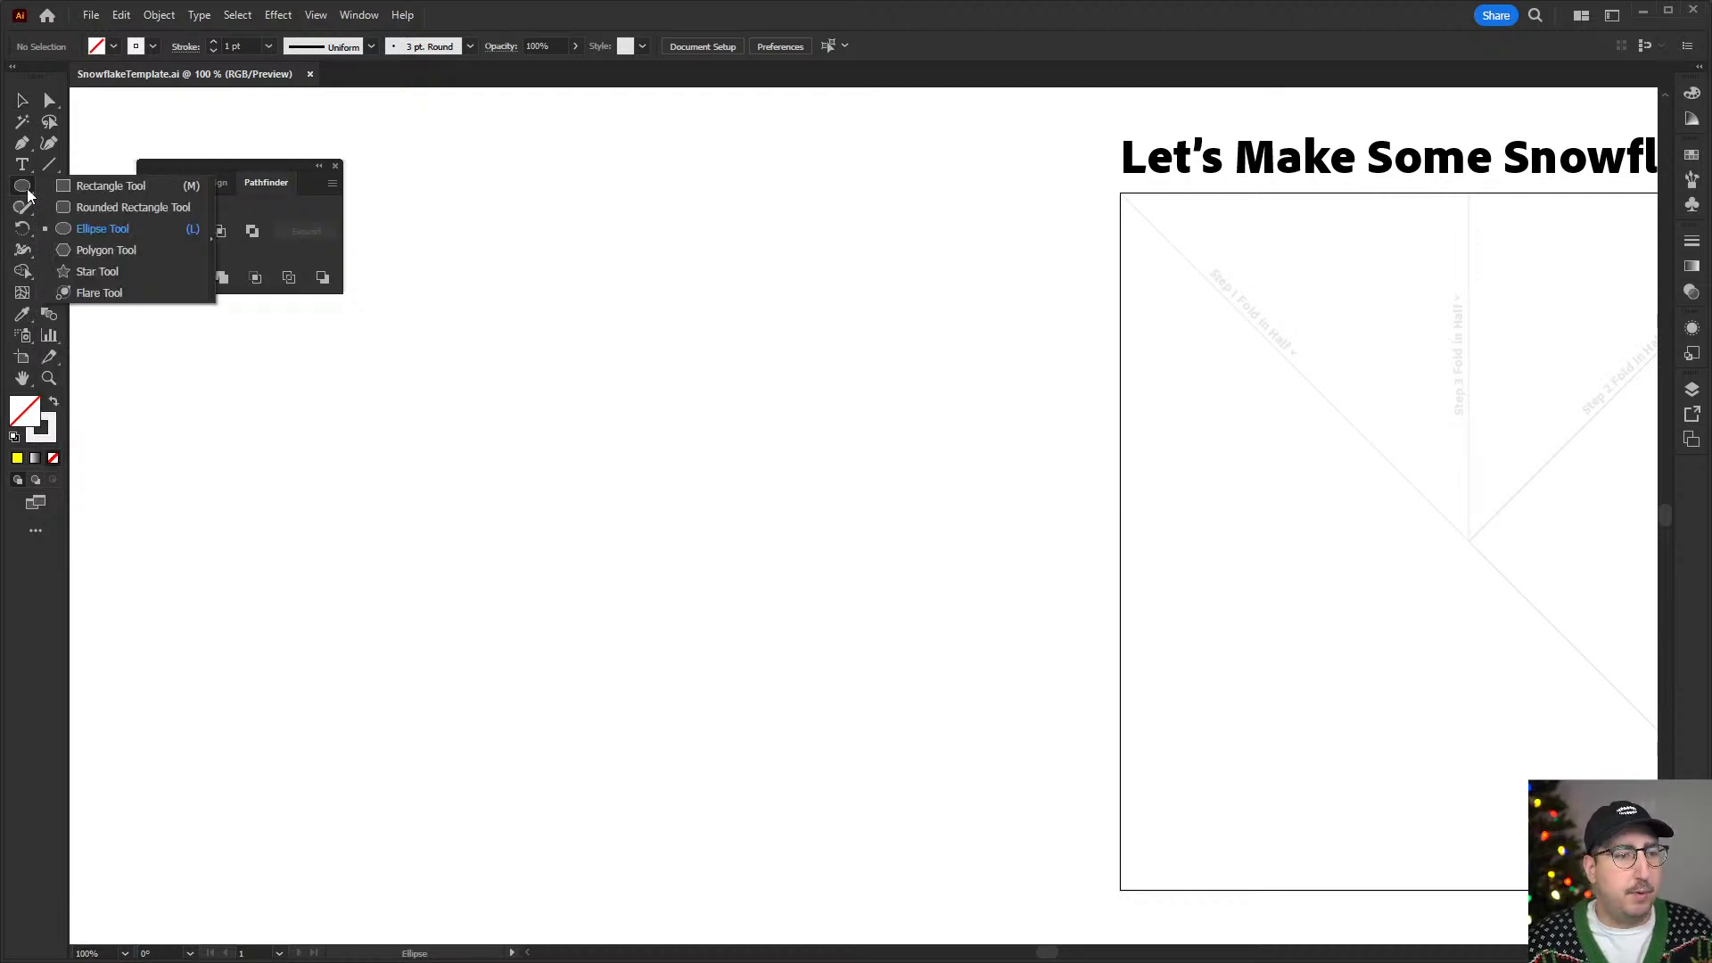
left_click(104, 269)
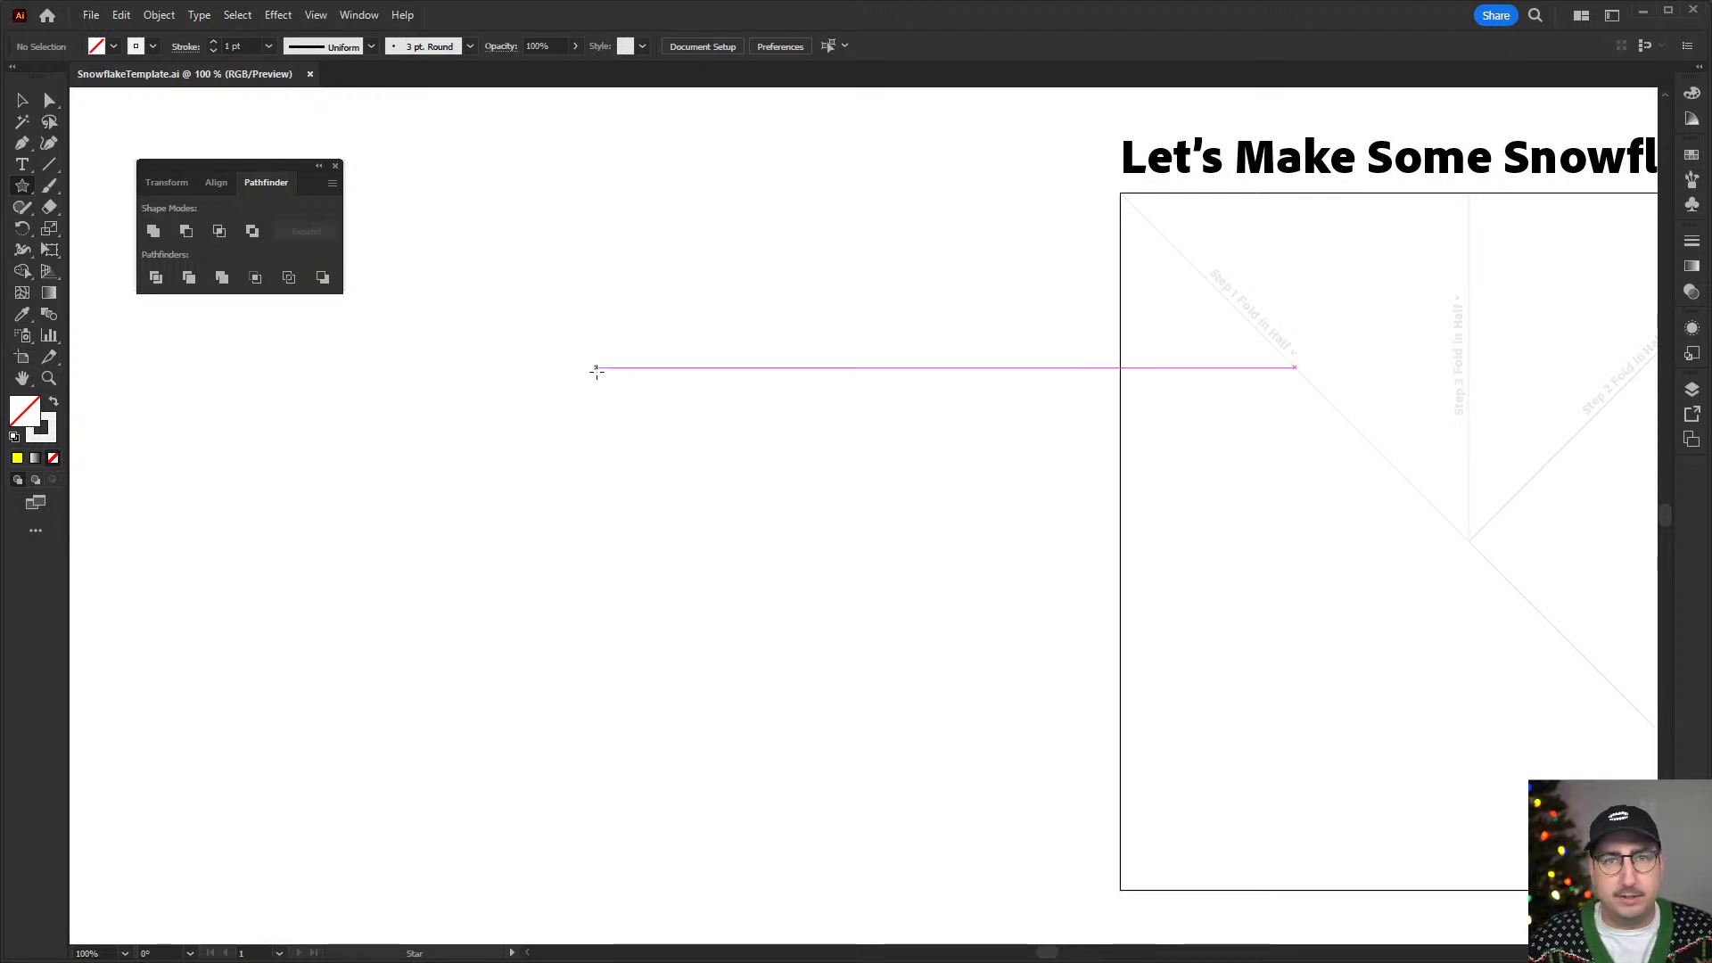
left_click(597, 376)
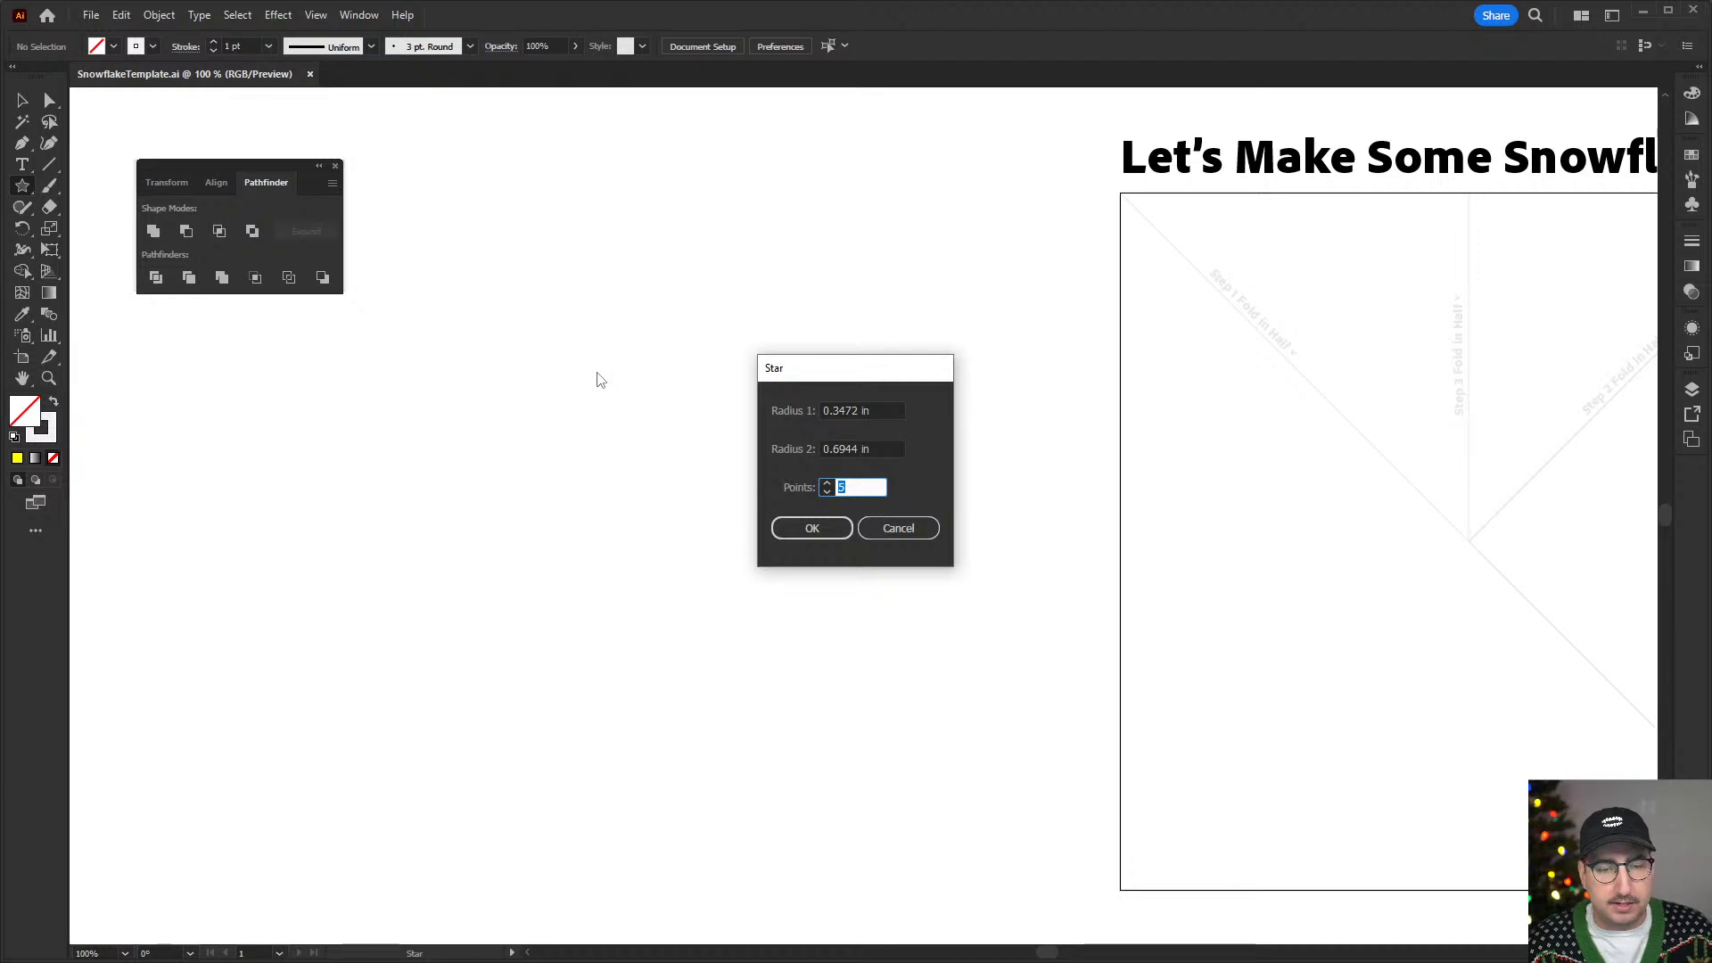
type("3")
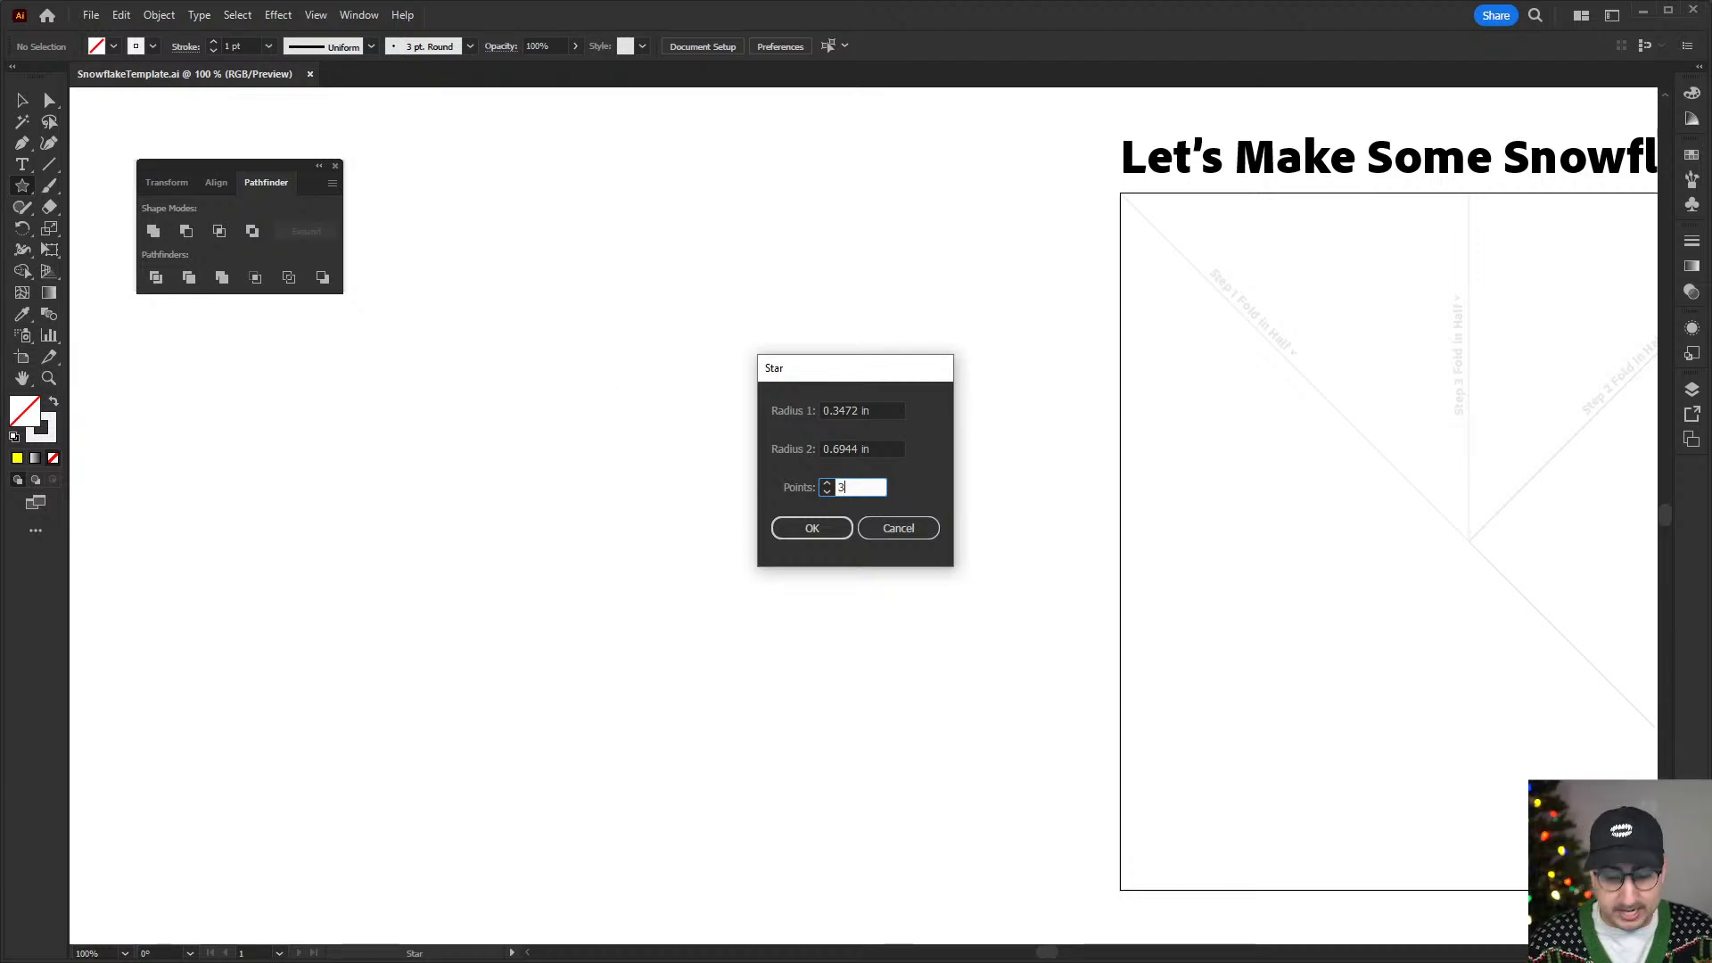
type("0")
left_click(798, 524)
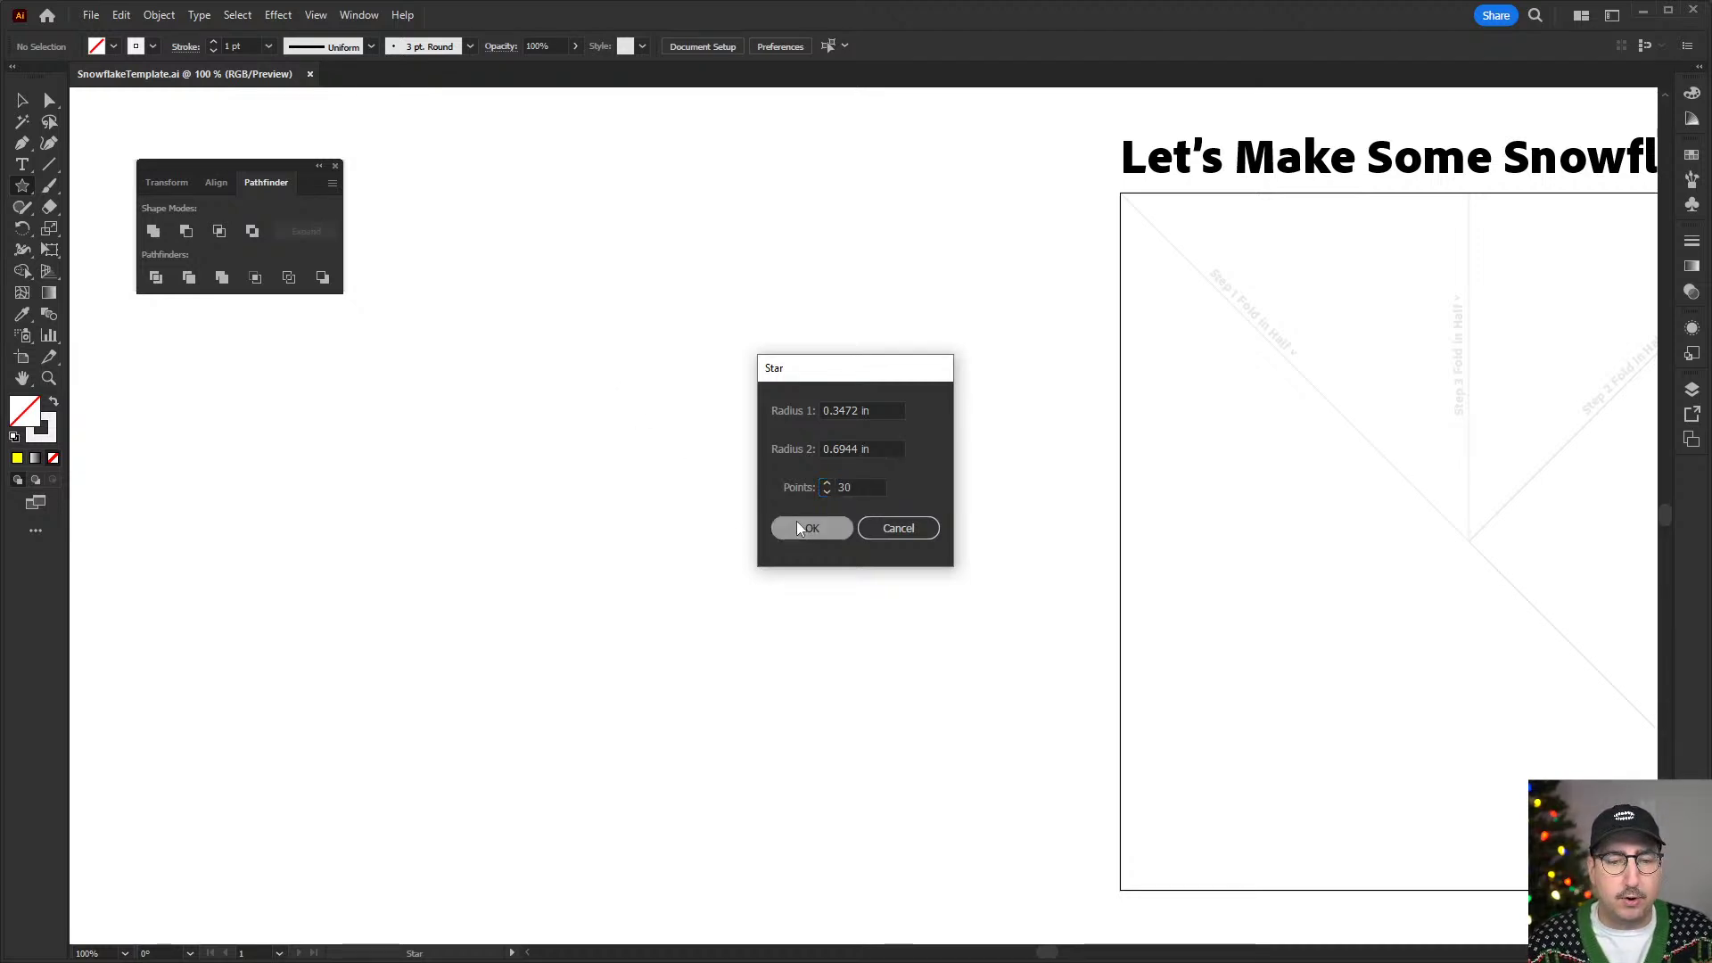
- Swap the star's stroke and fill, and fill the star with bright green
key("shift+x")
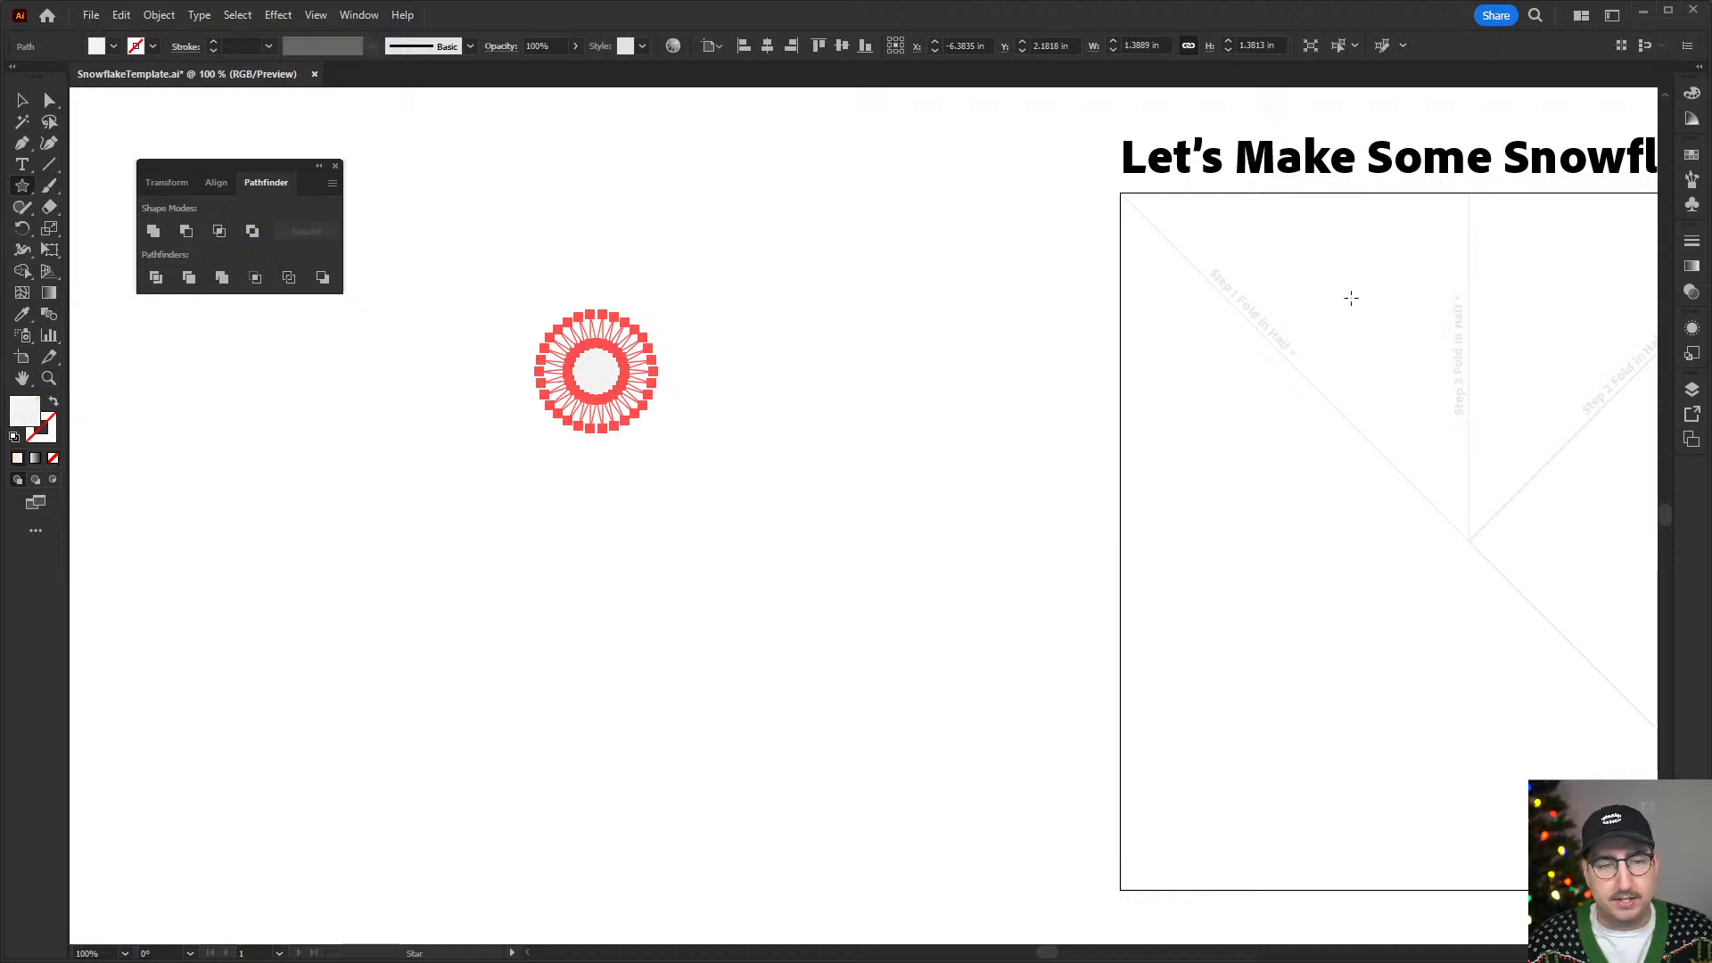
key("v")
left_click(848, 356)
key("z")
left_click(703, 399)
key("v")
left_click(726, 470)
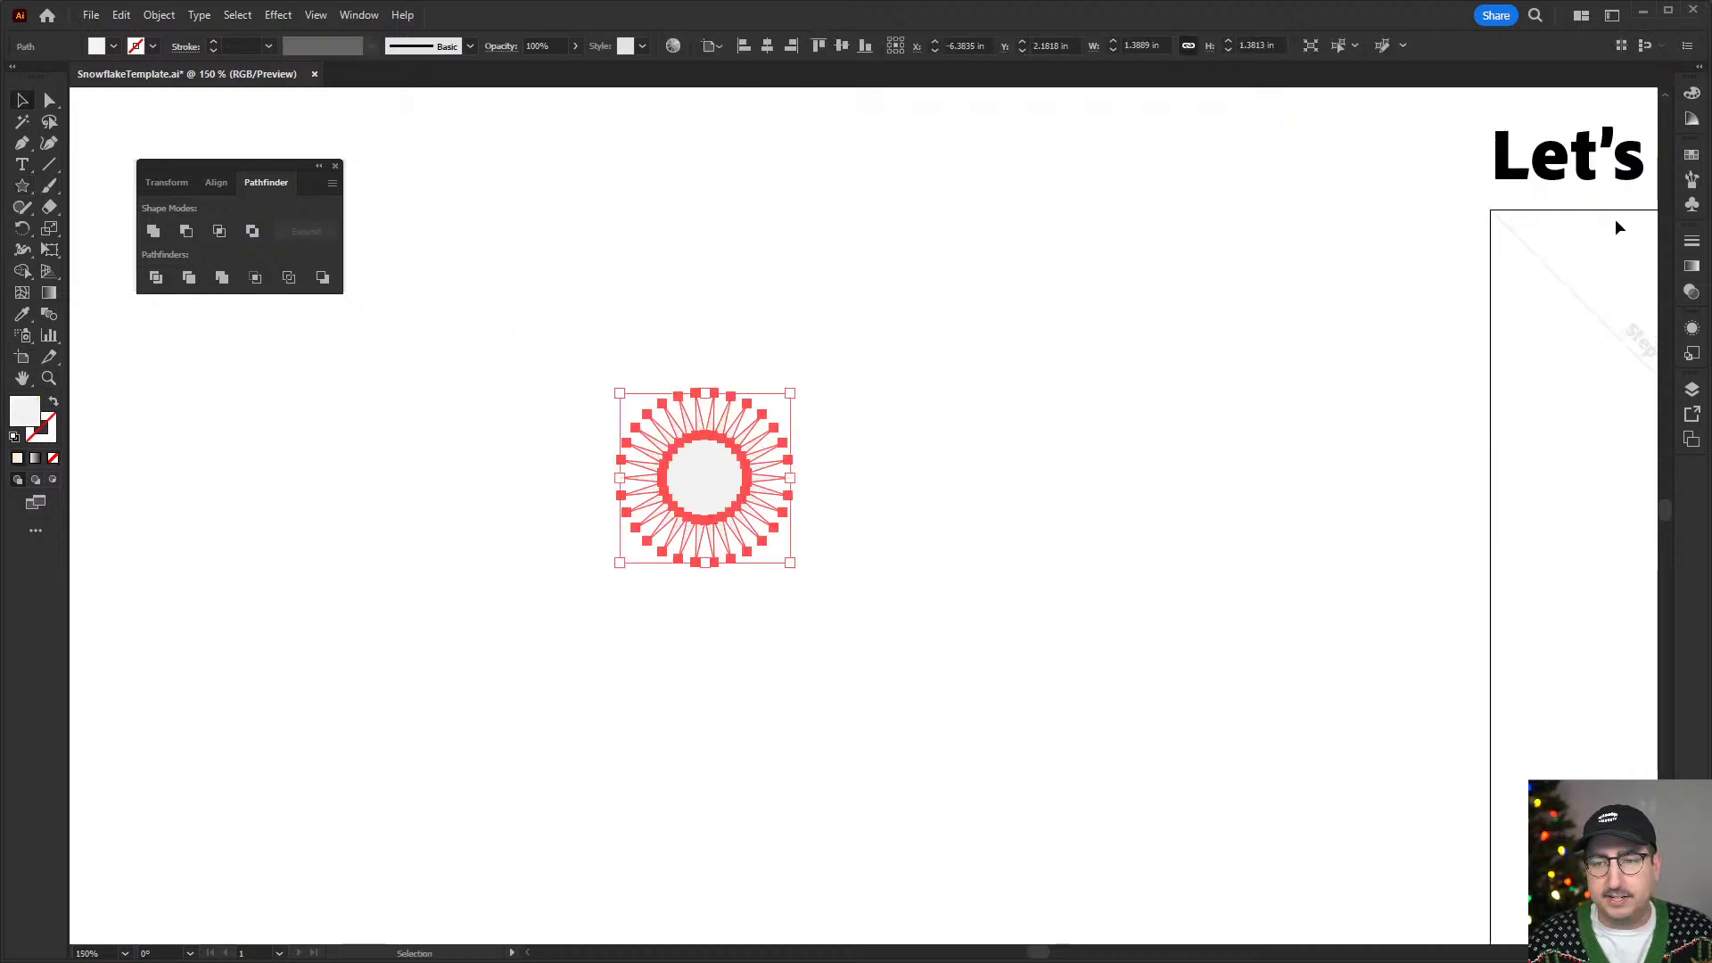
left_click(1691, 154)
left_click(1544, 202)
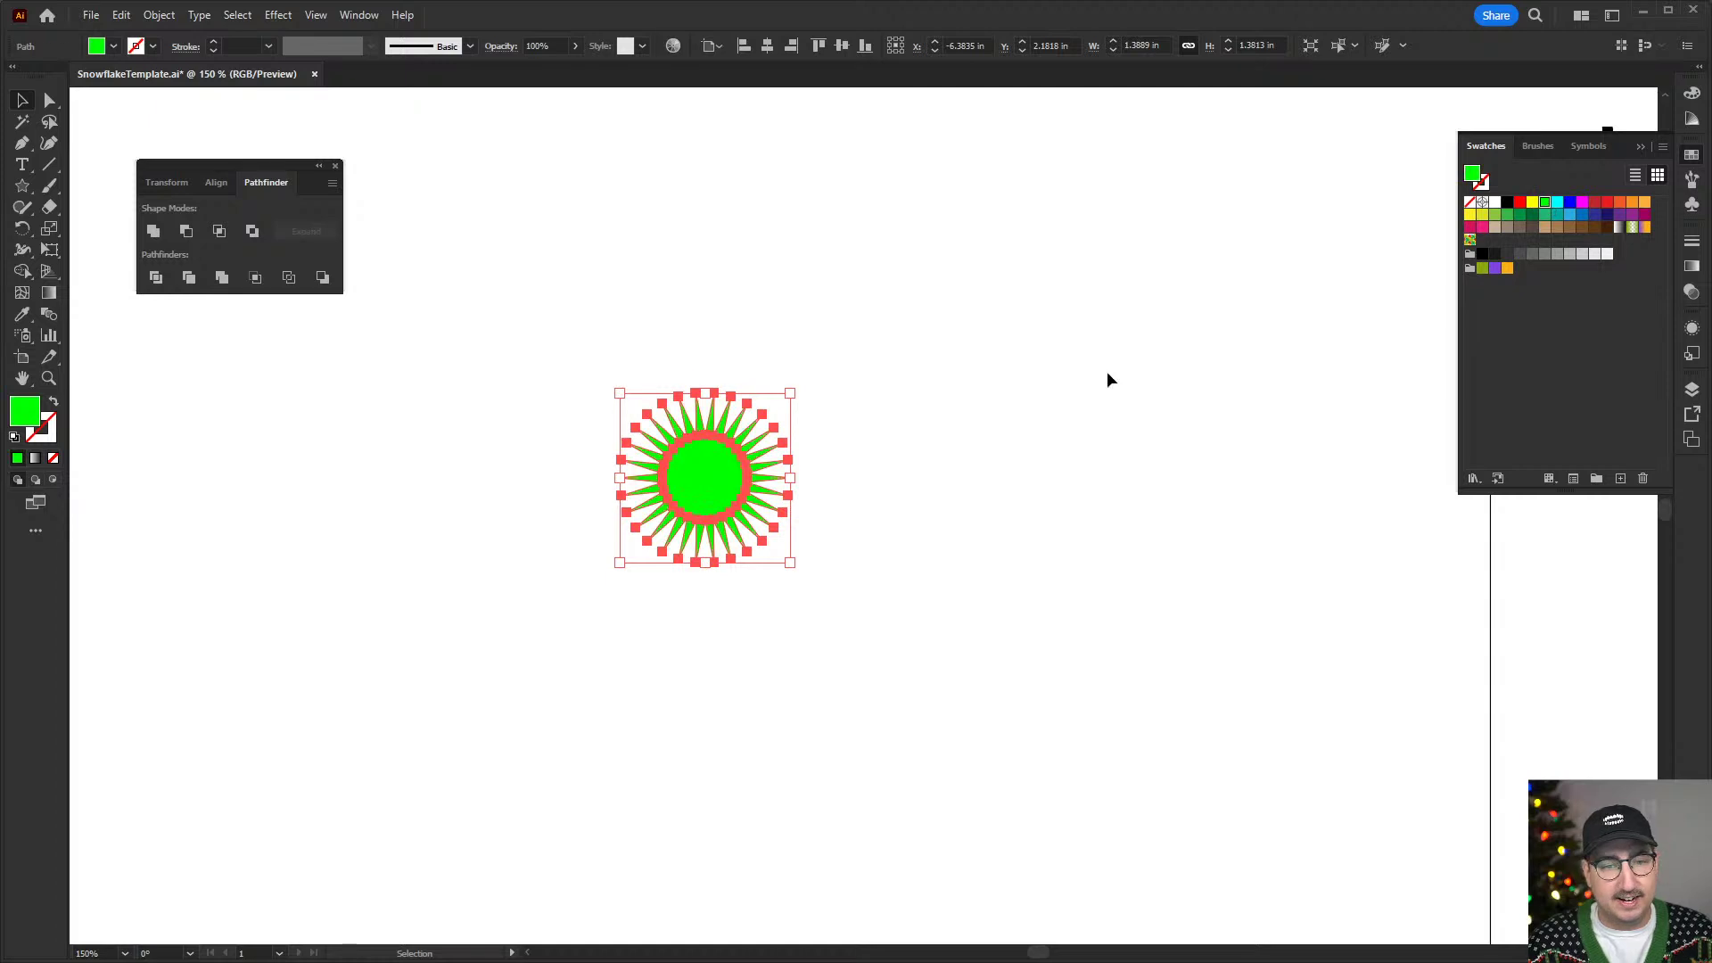
left_click(1108, 374)
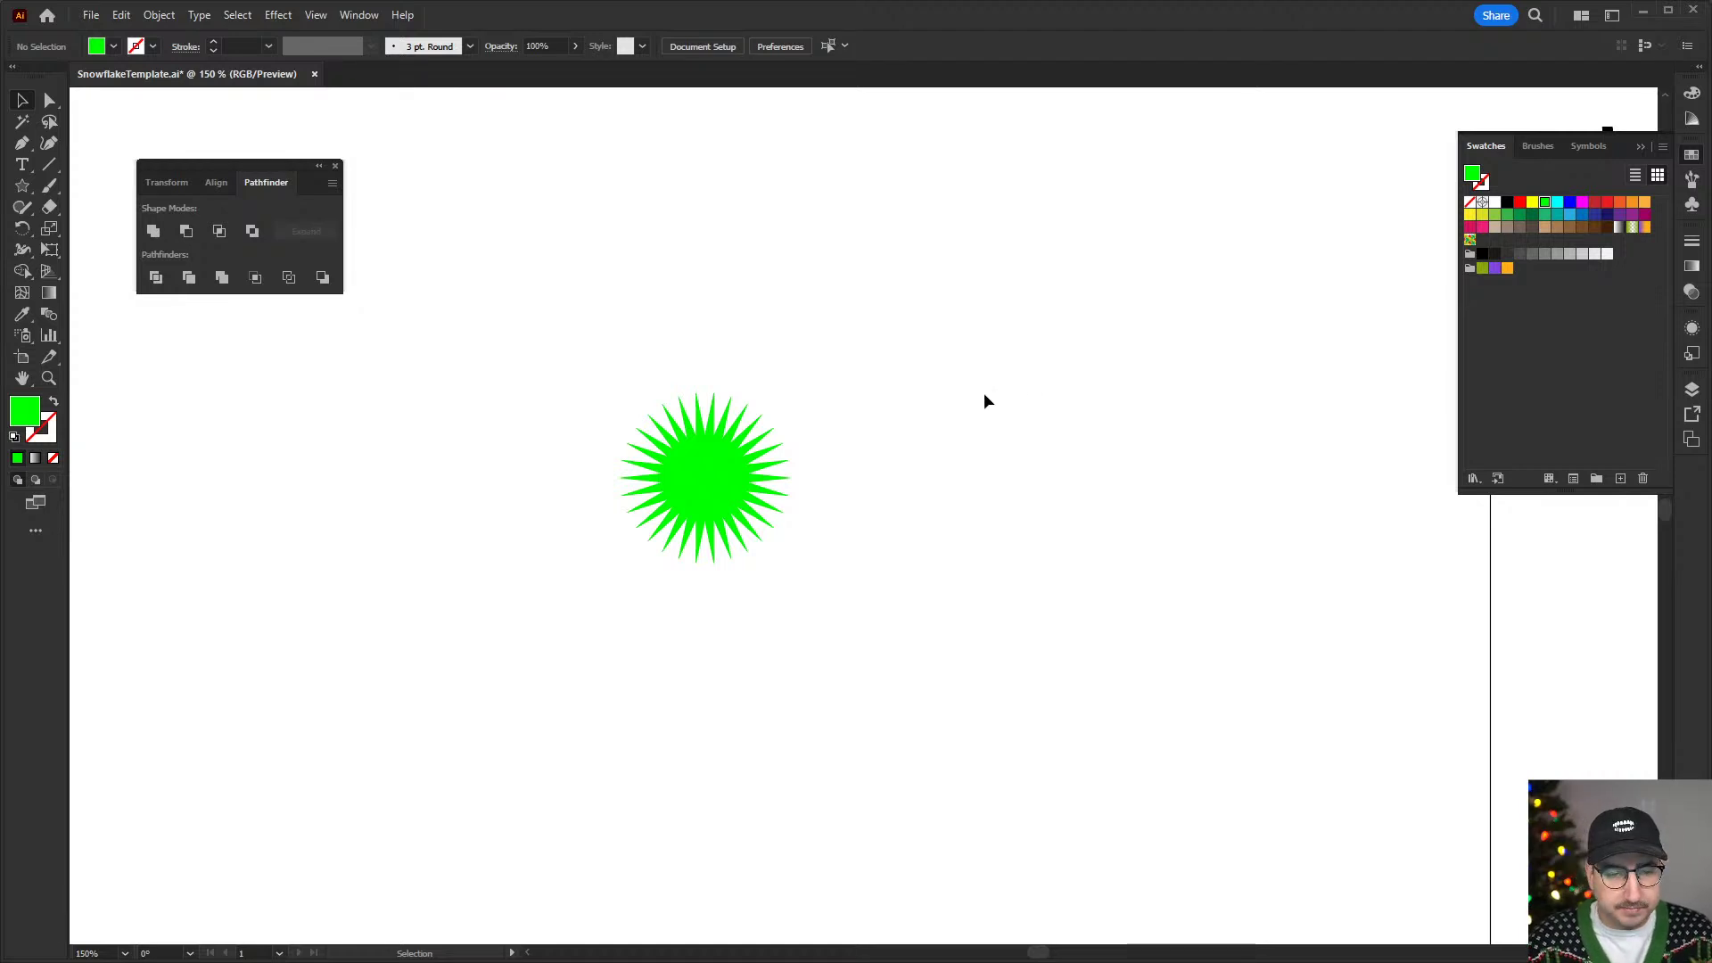
- Create a second green star beside the first with radius 1 of 0.4 in, radius 2 of 0.6 in and 20 points
left_click(26, 189)
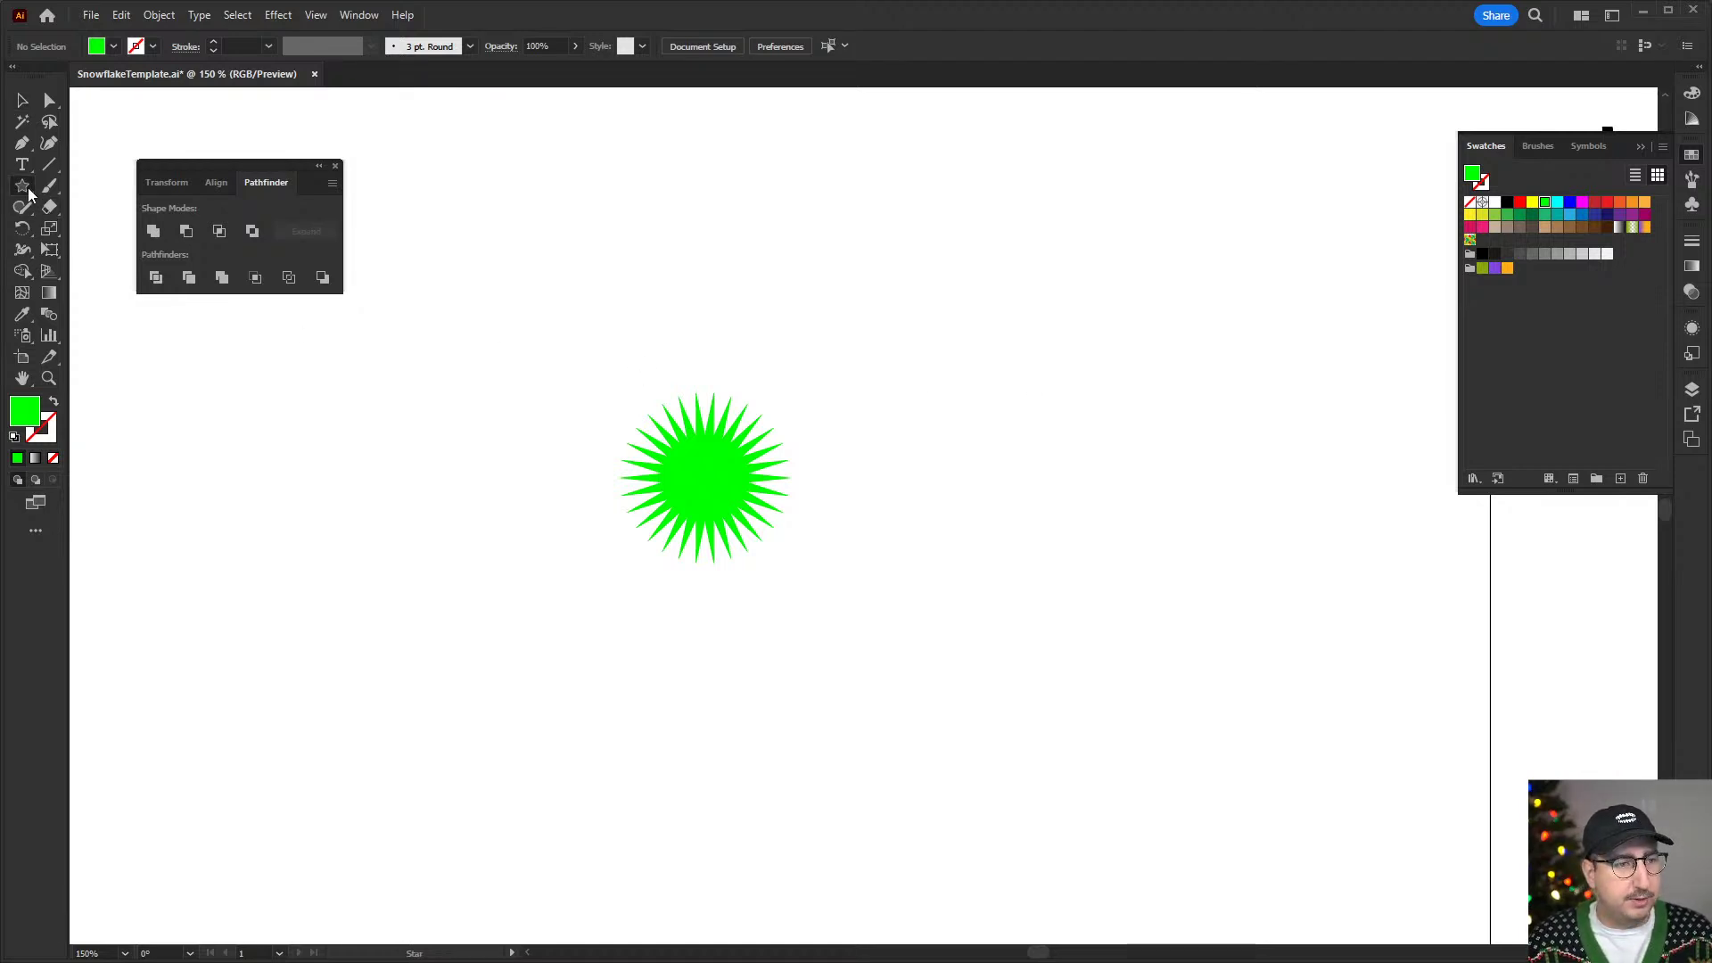
left_click(947, 463)
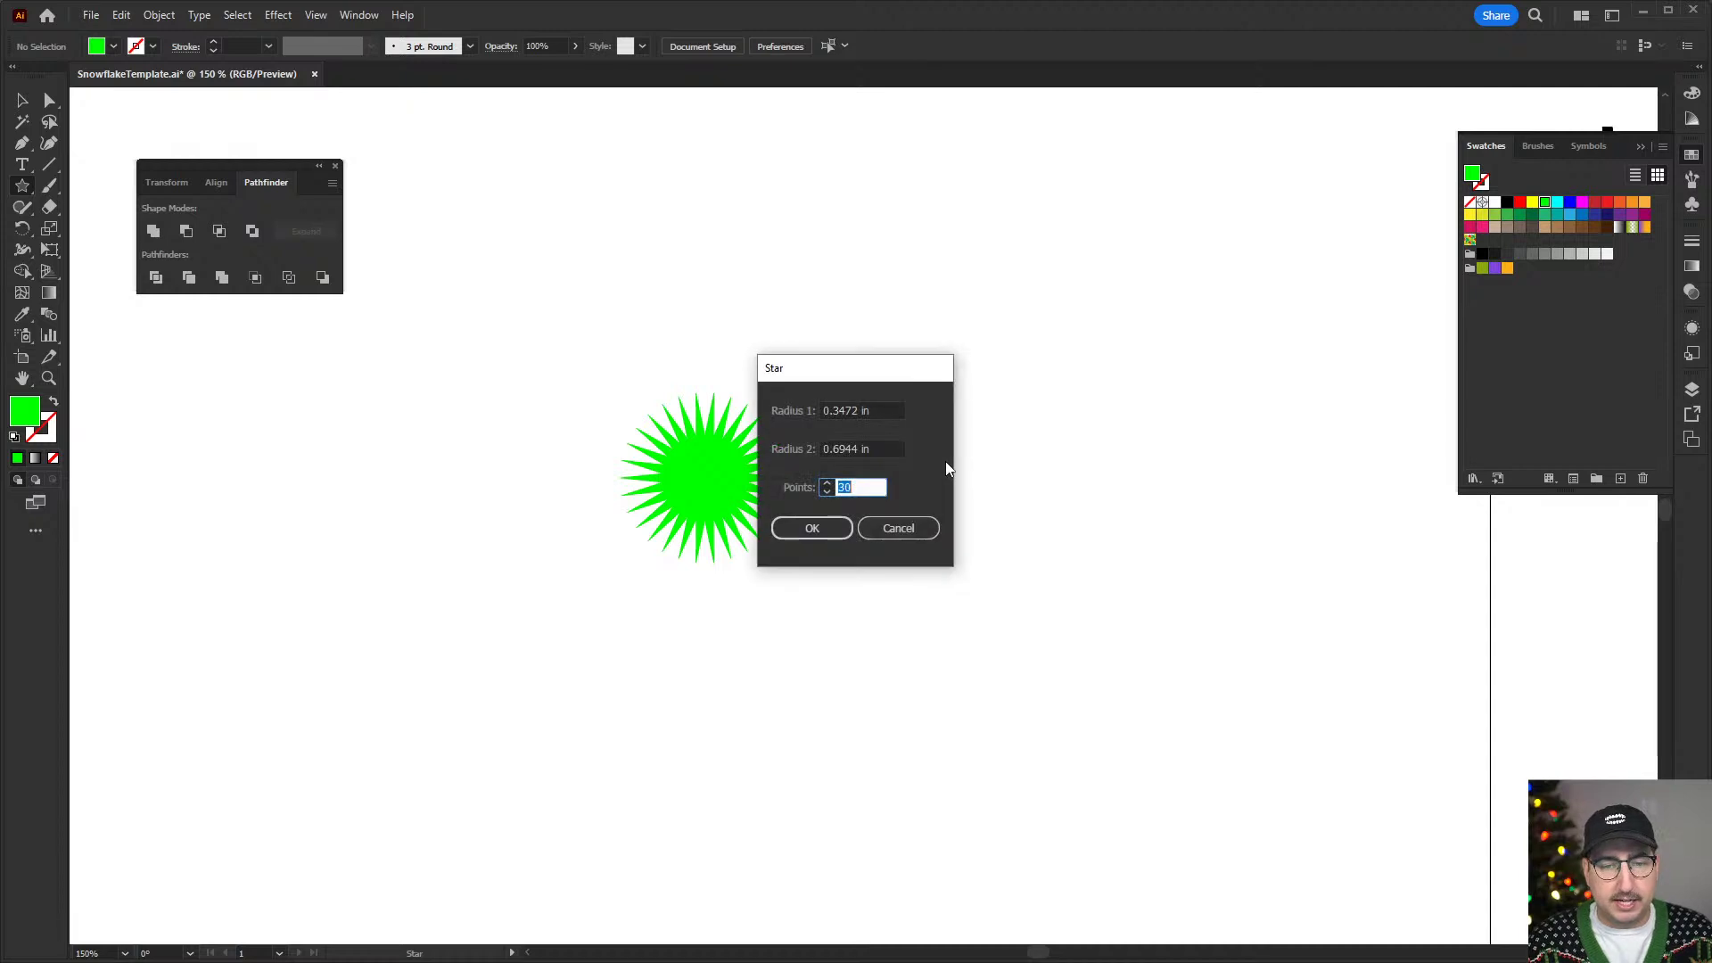
left_click(843, 410)
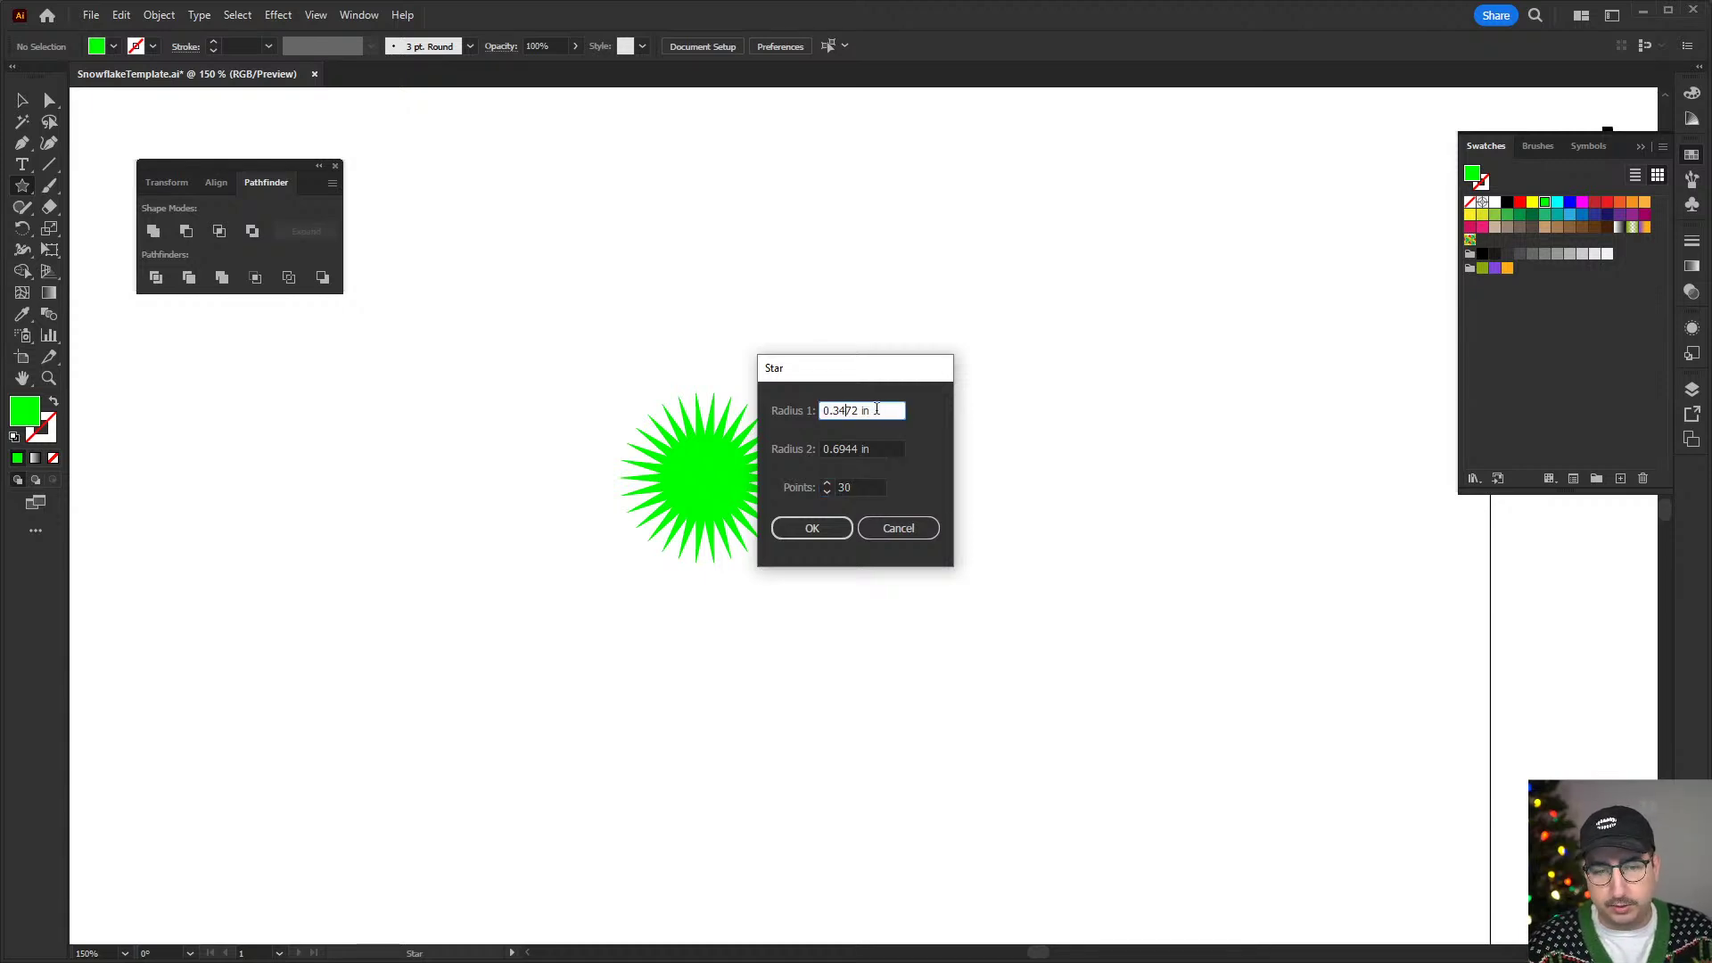
left_click_drag(859, 410, 831, 410)
type("472")
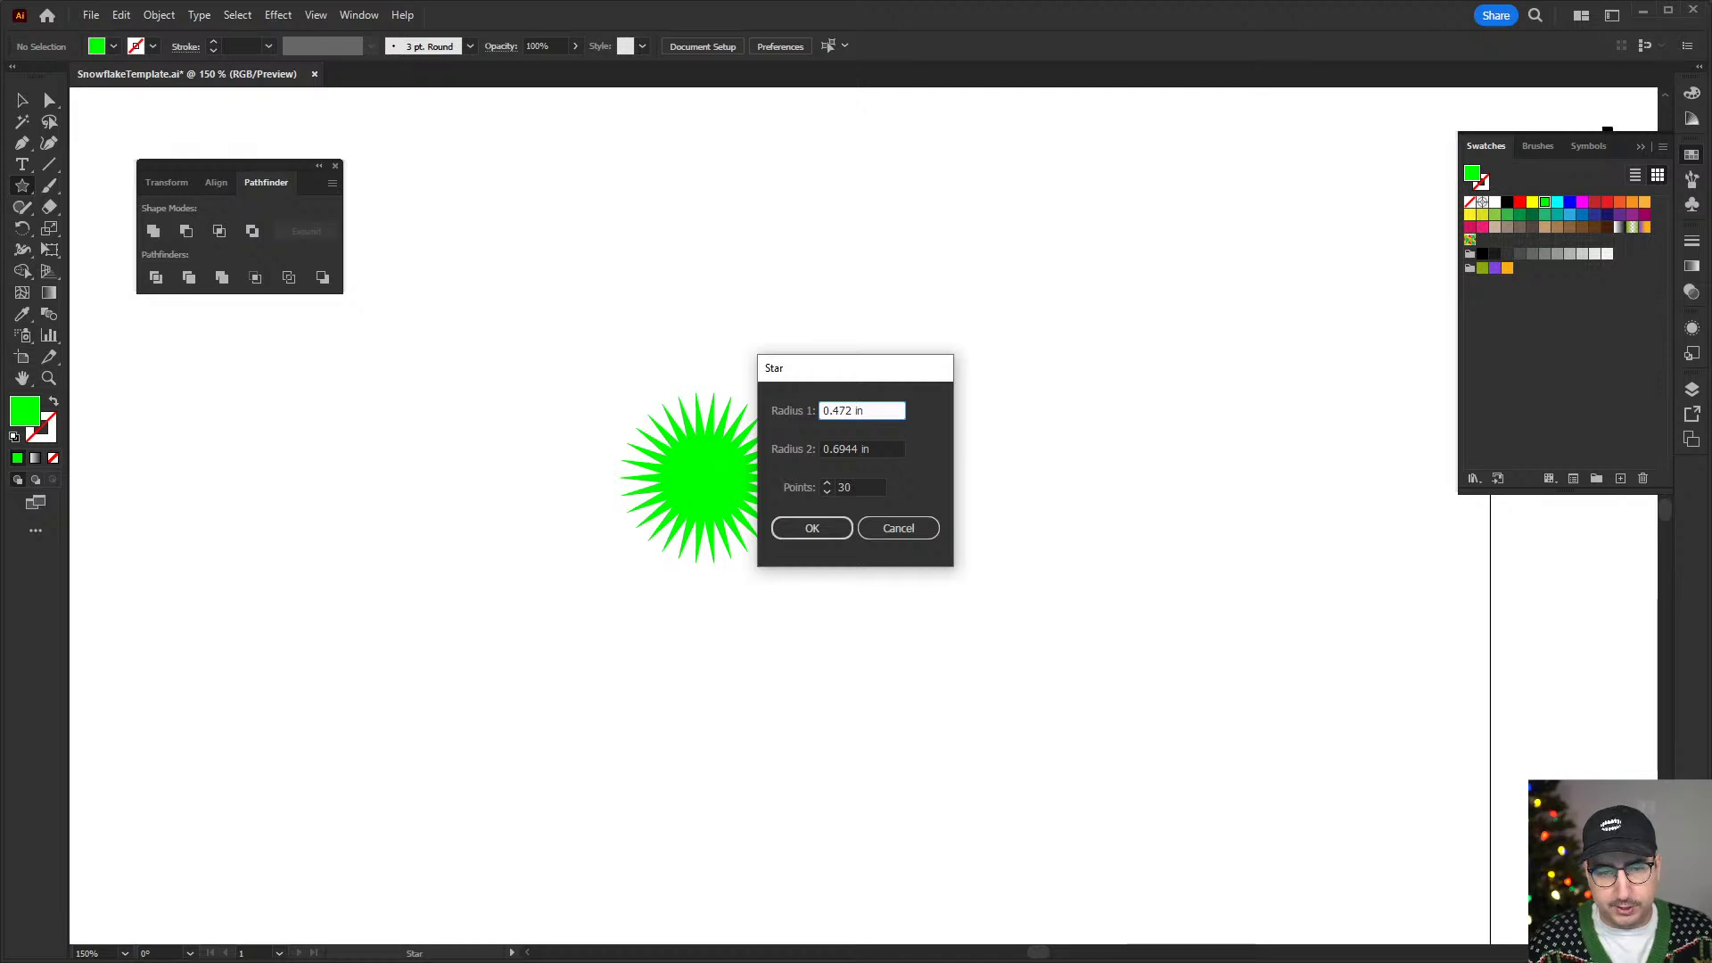
left_click(858, 448)
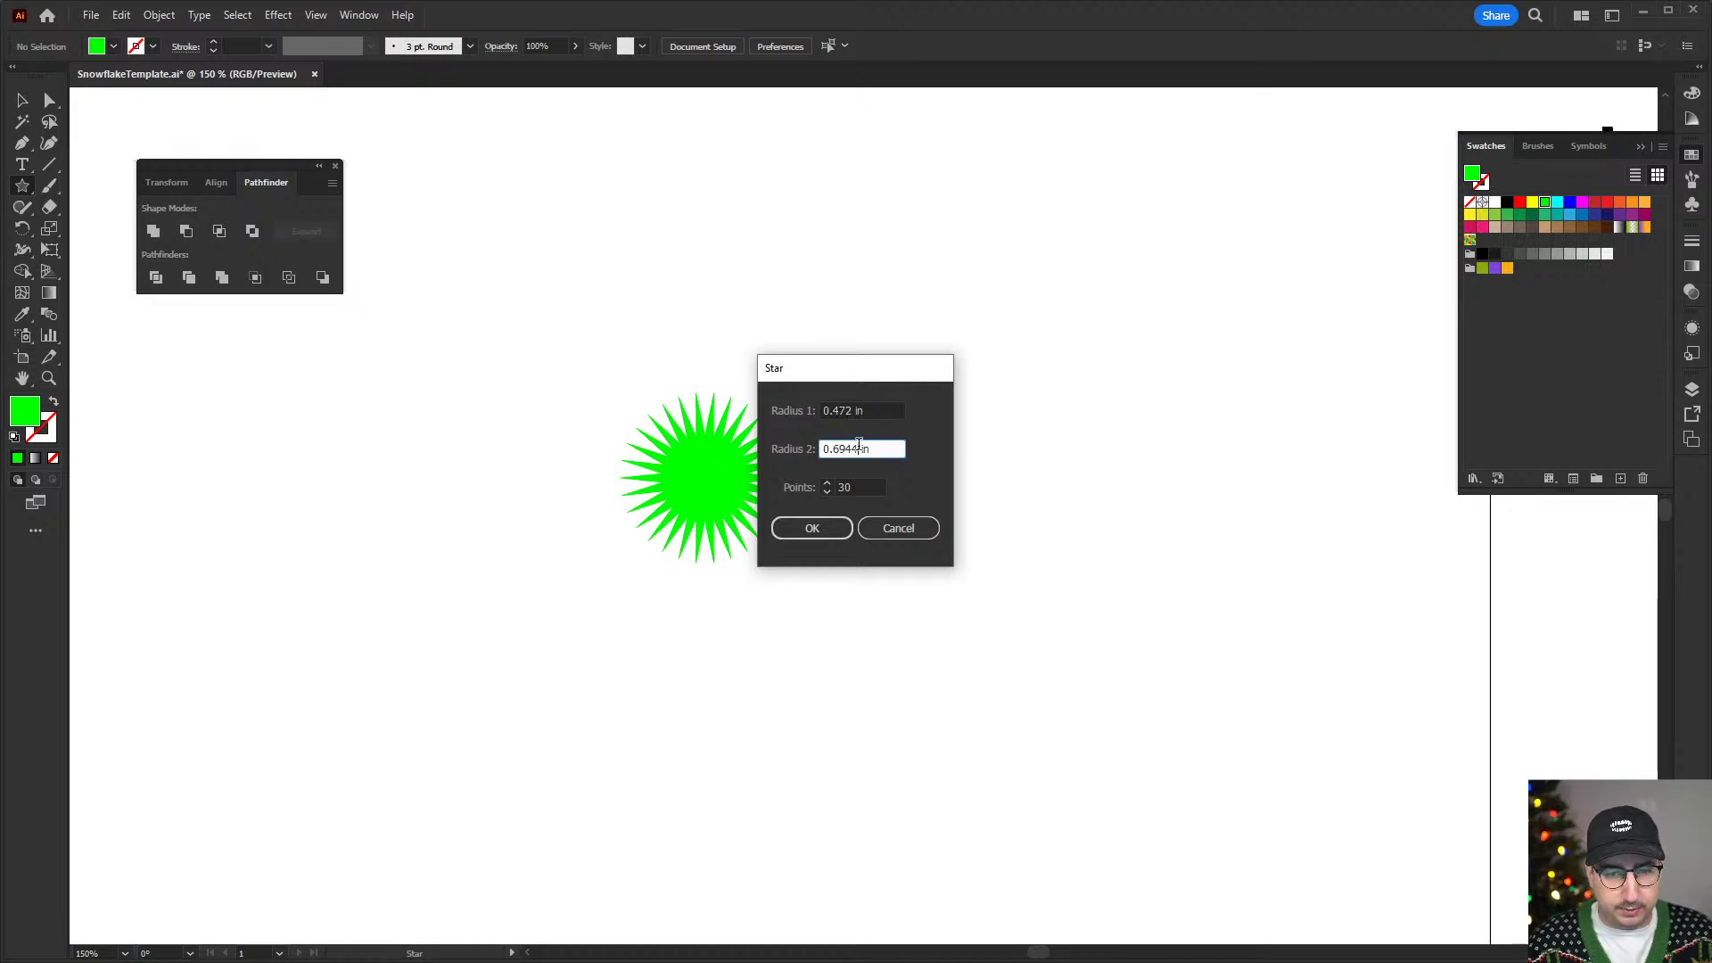
left_click_drag(858, 448, 855, 410)
key("BackSpace")
key("BackSpace")
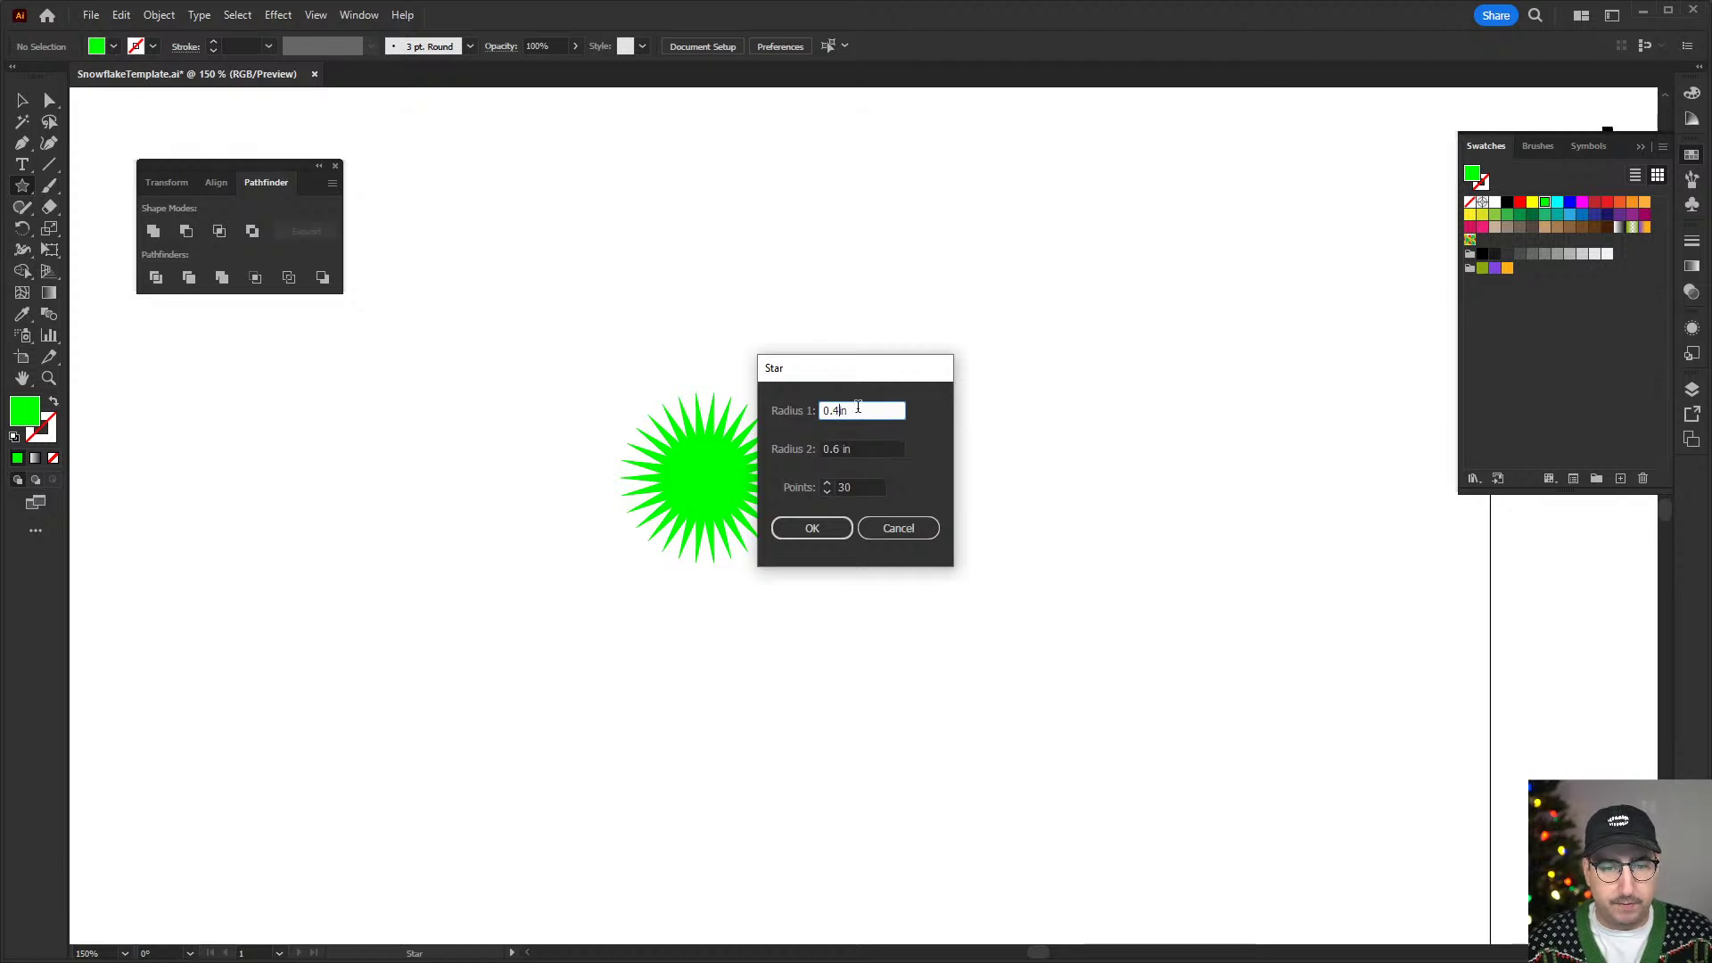
left_click_drag(858, 487, 836, 488)
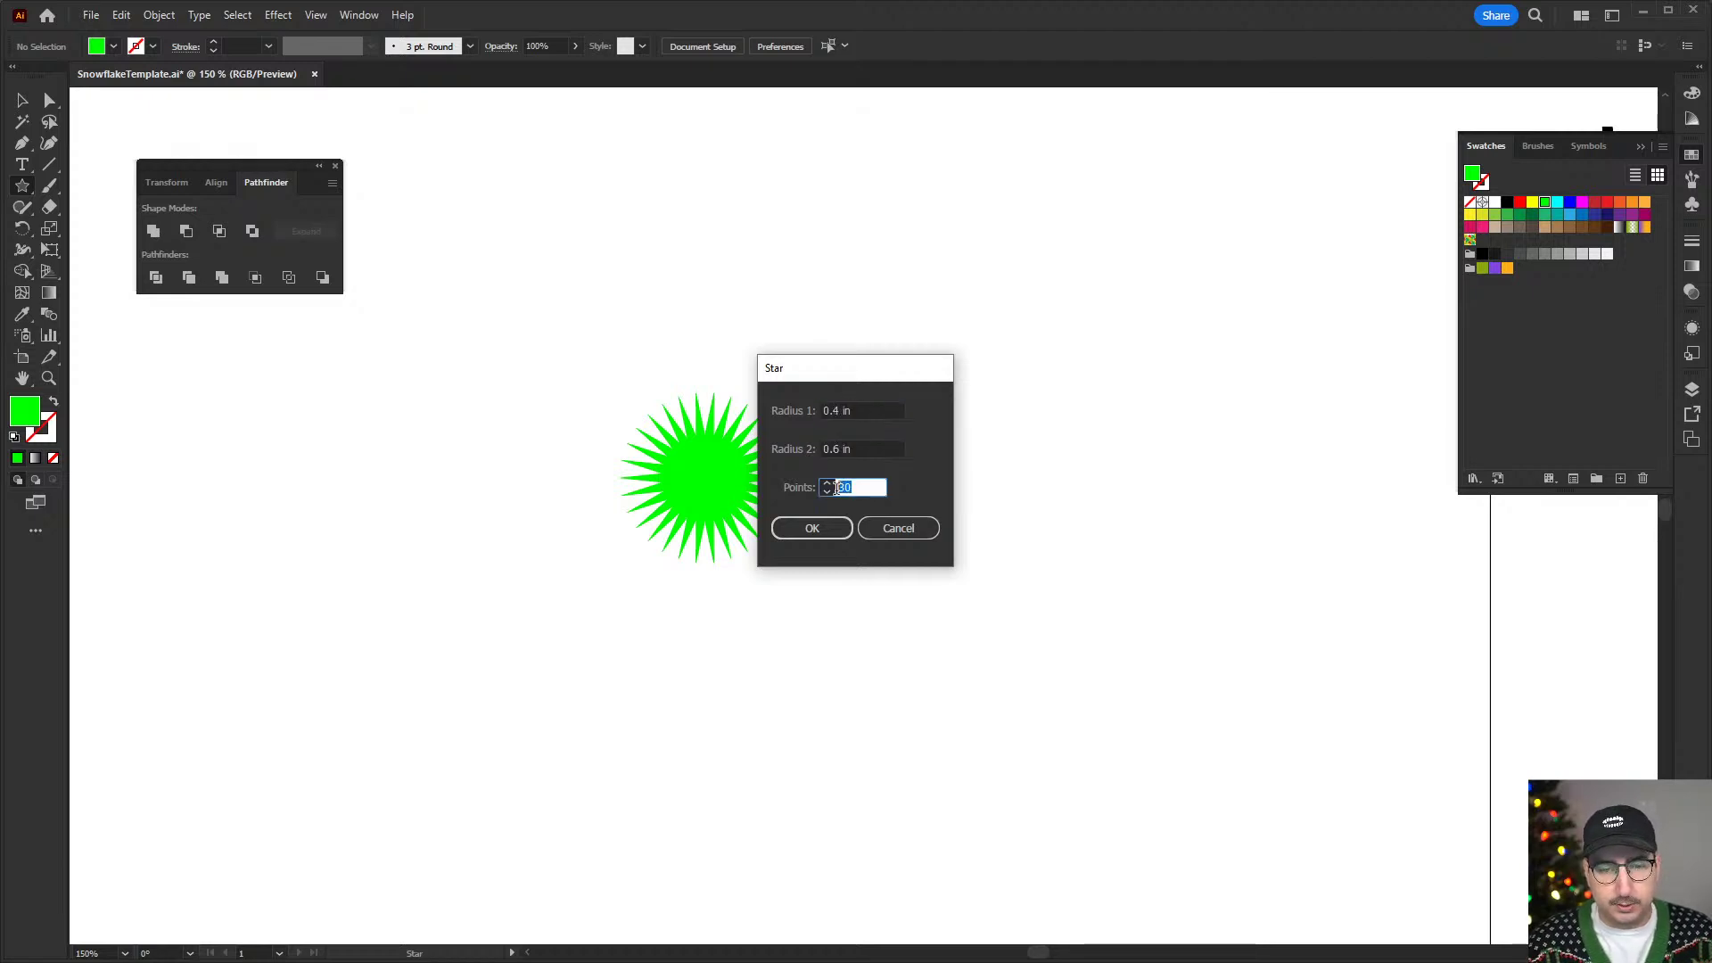
type("20")
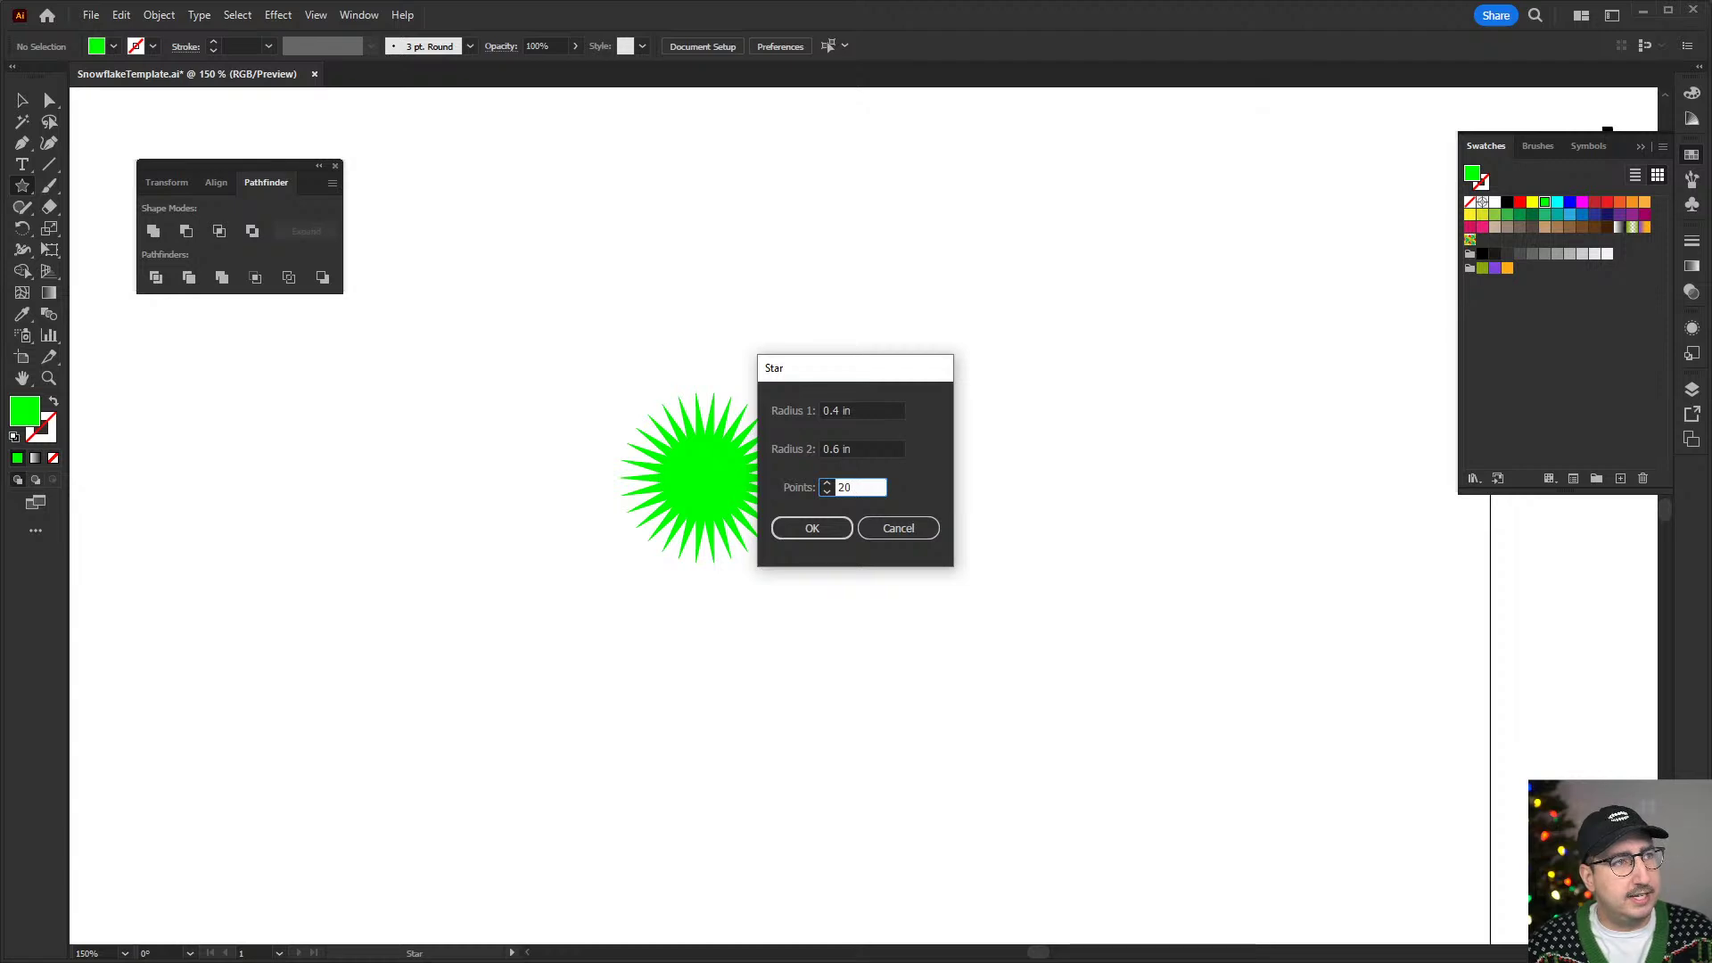
left_click(798, 531)
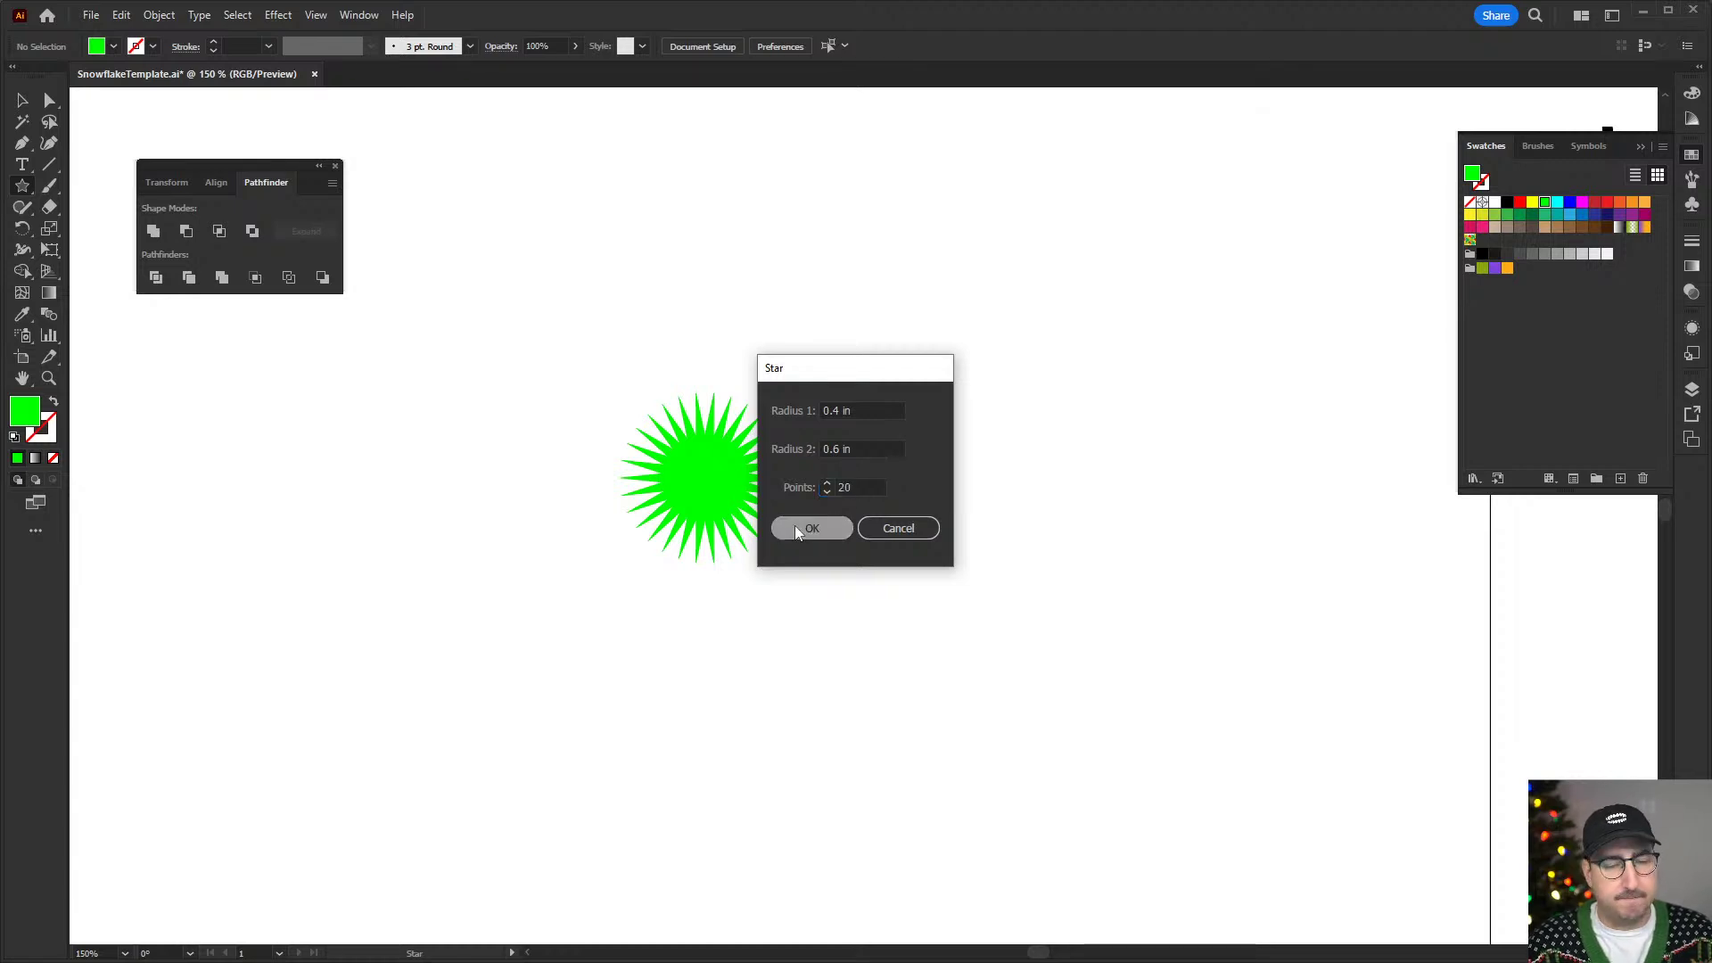
key("v")
left_click(836, 351)
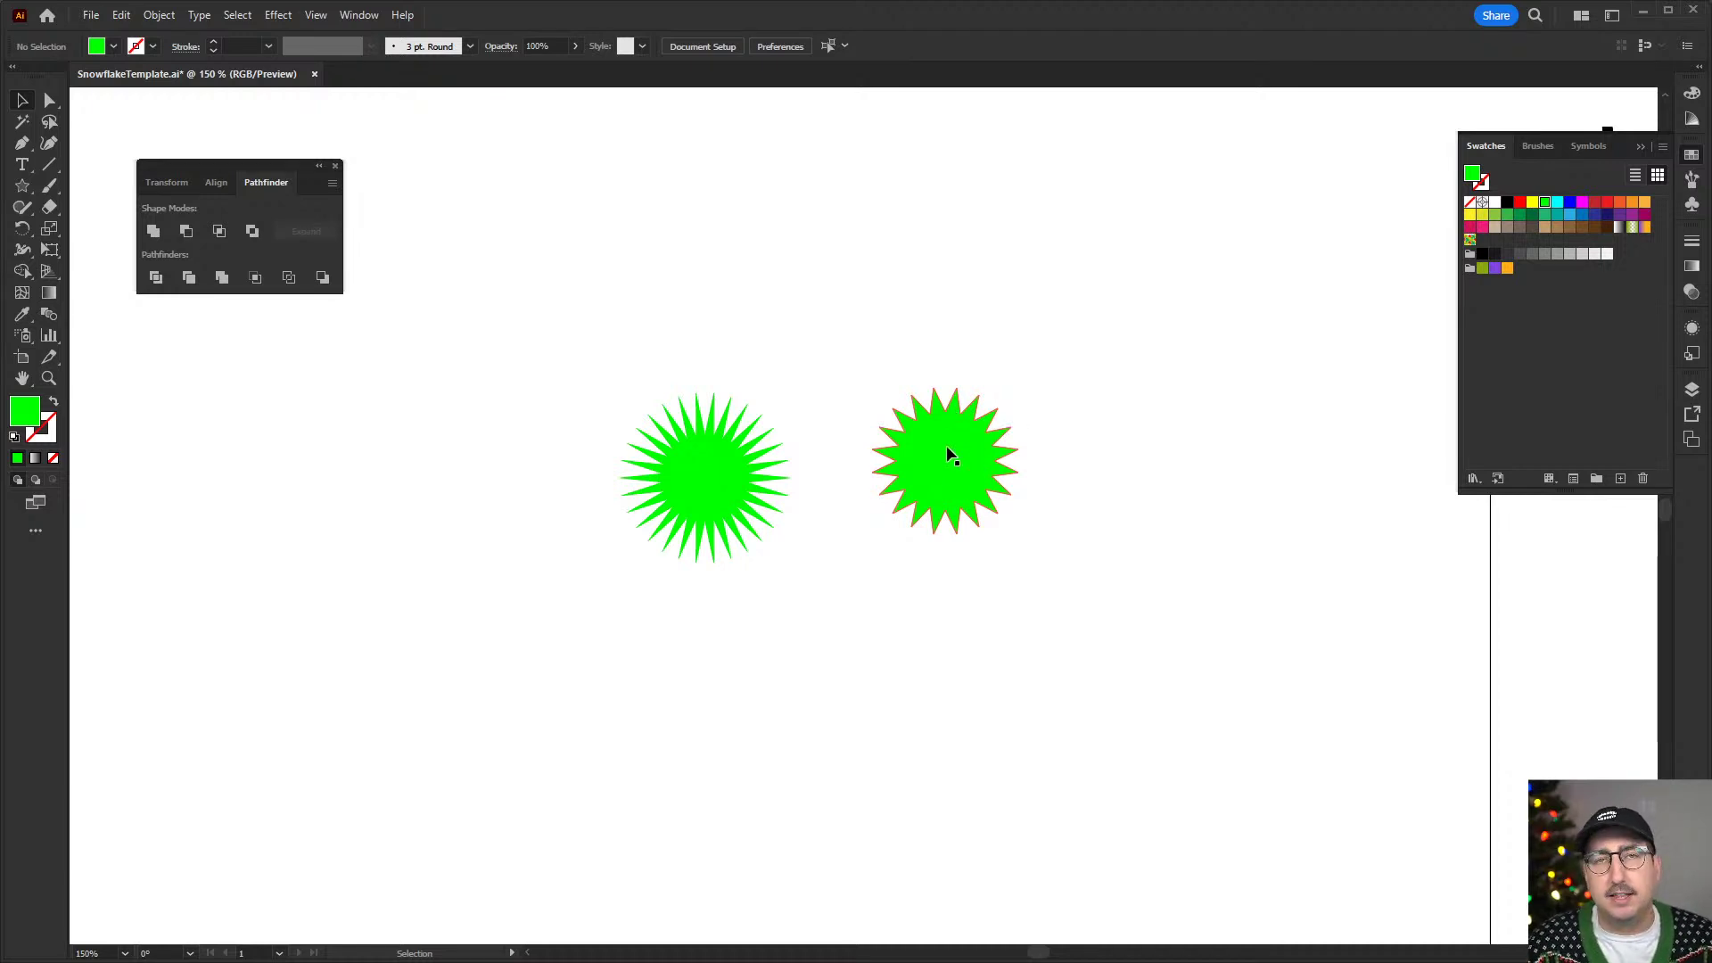
left_click(23, 187)
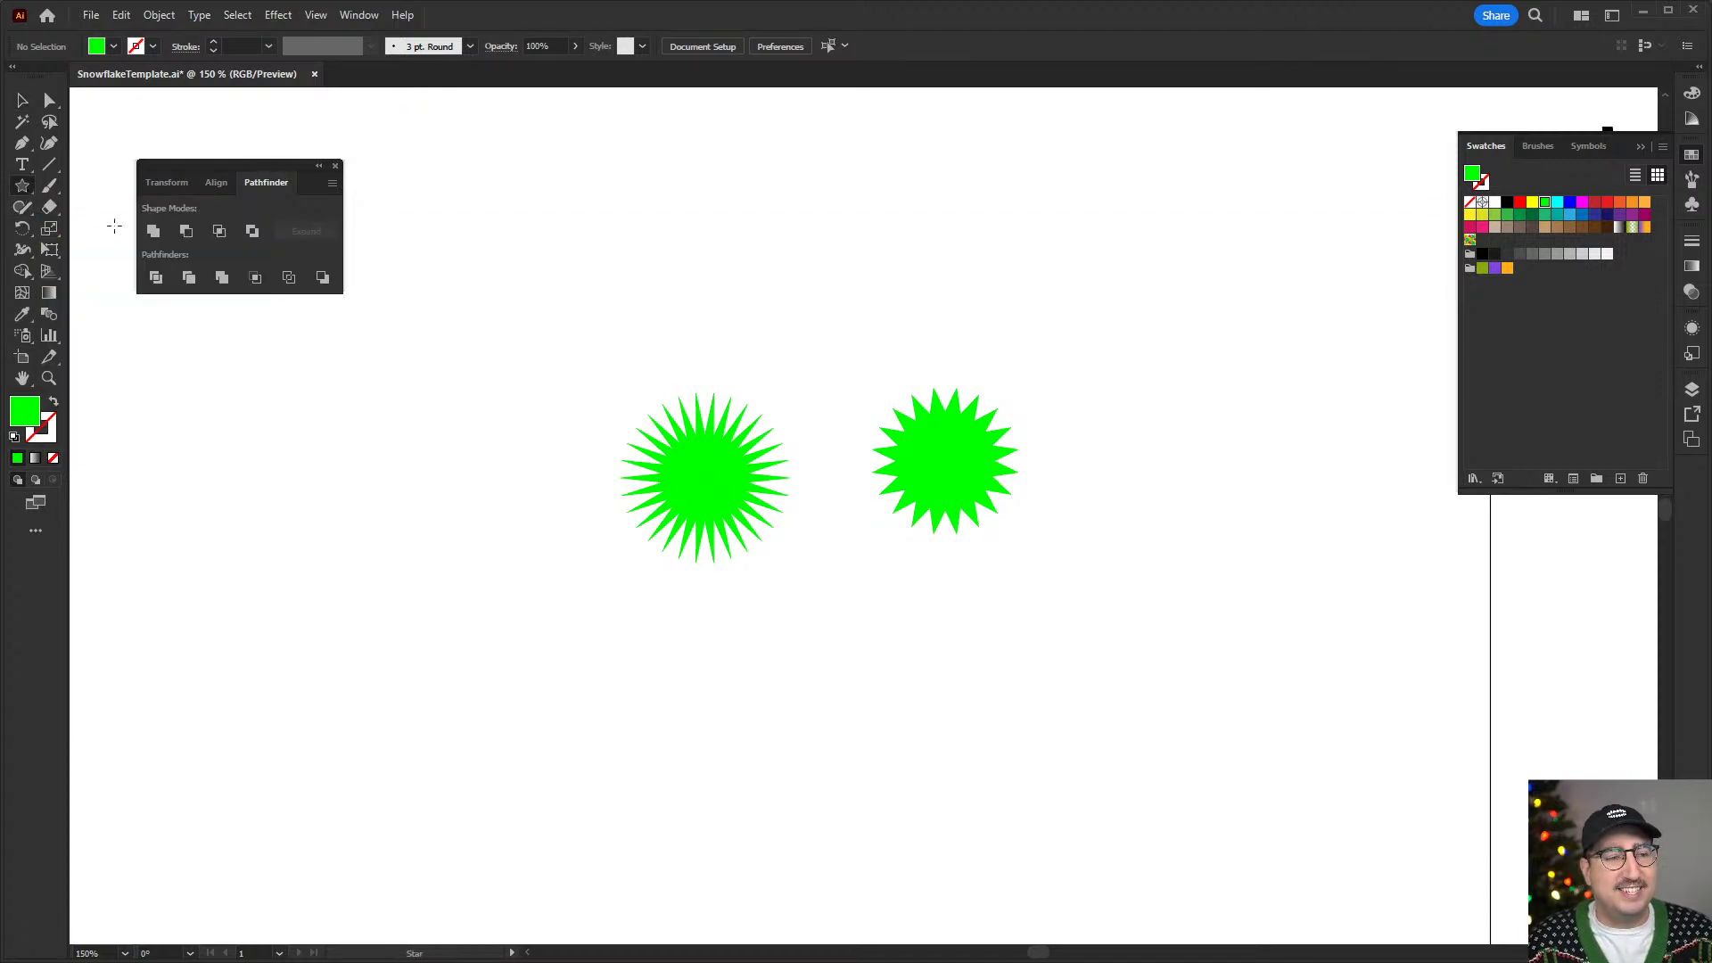
left_click_drag(524, 232, 635, 302)
key("Delete")
- Move both green stars down together to free the space above them
key("v")
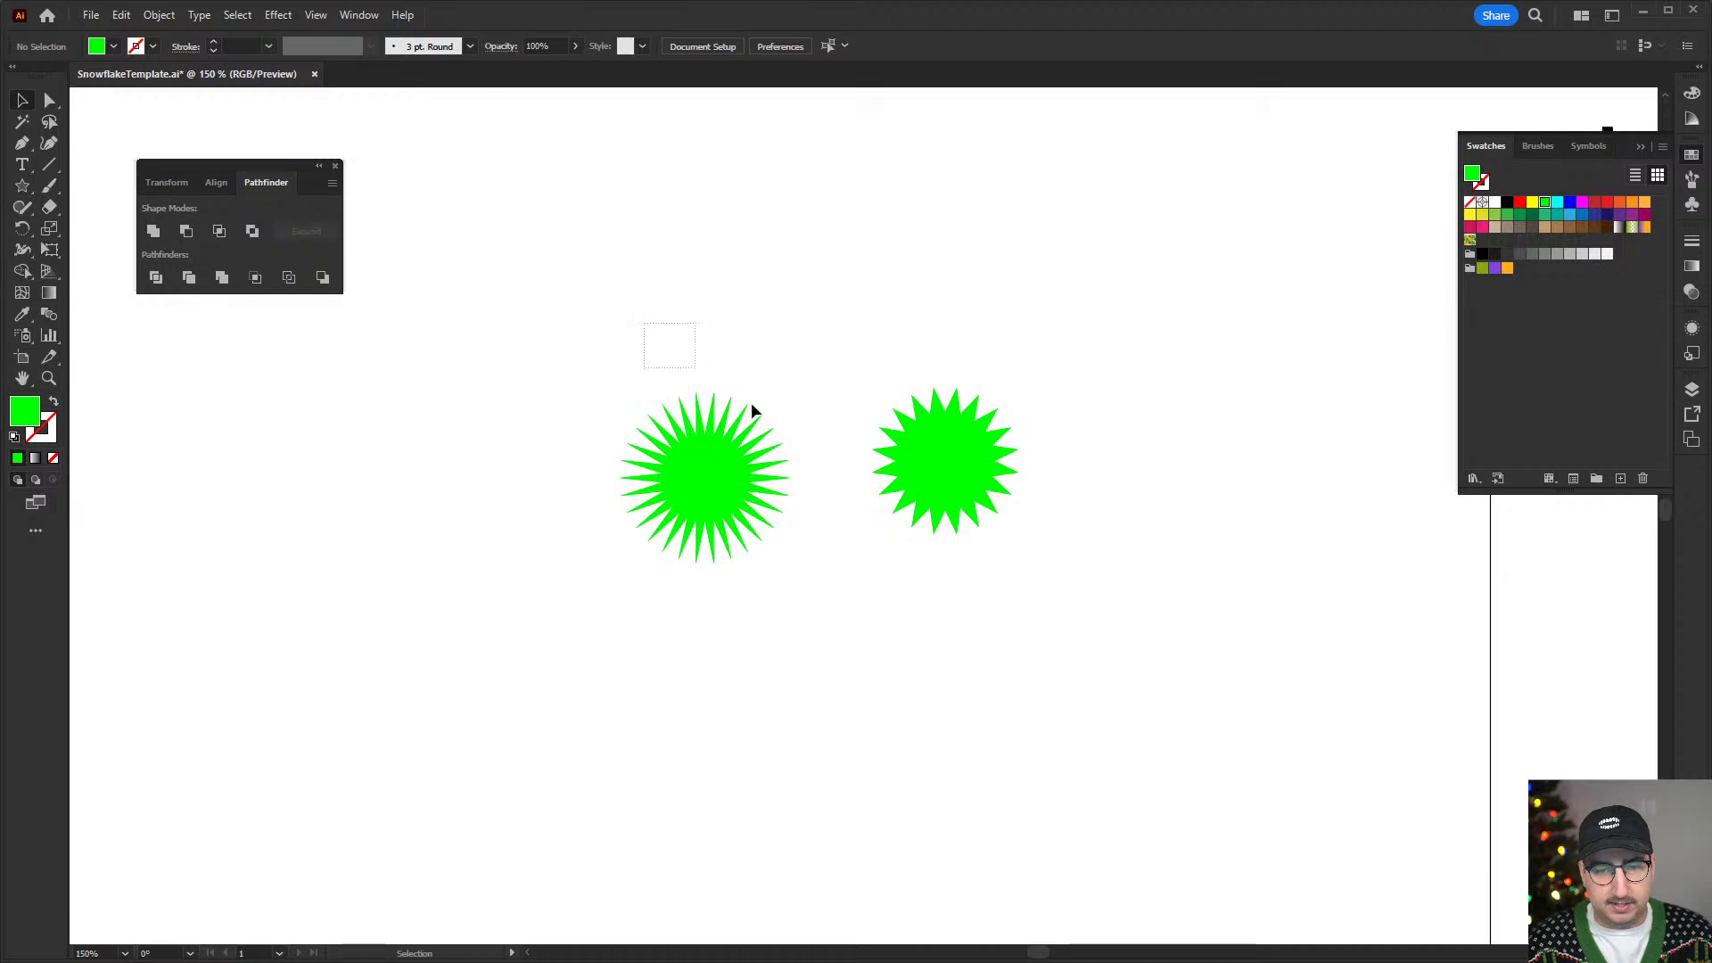
left_click_drag(751, 410, 879, 718)
left_click(1442, 321)
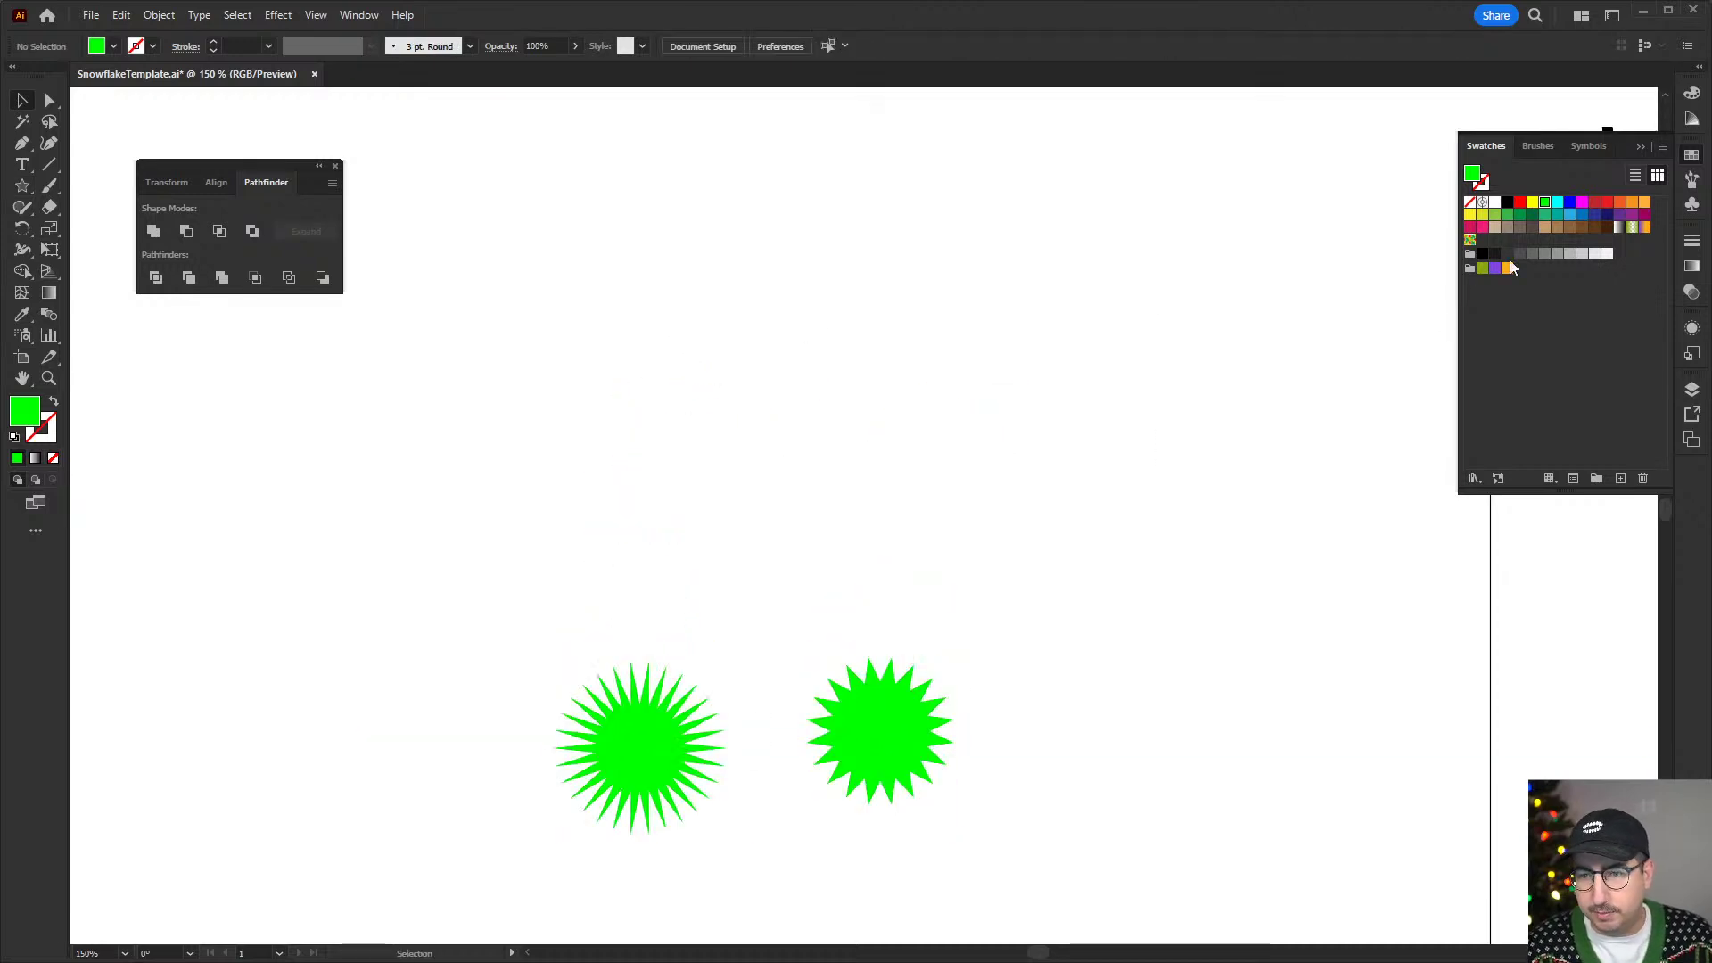
- Draw a light blue seven-point star about 2.7 in wide above the green stars, adjusting the number of points while drawing
left_click(1569, 214)
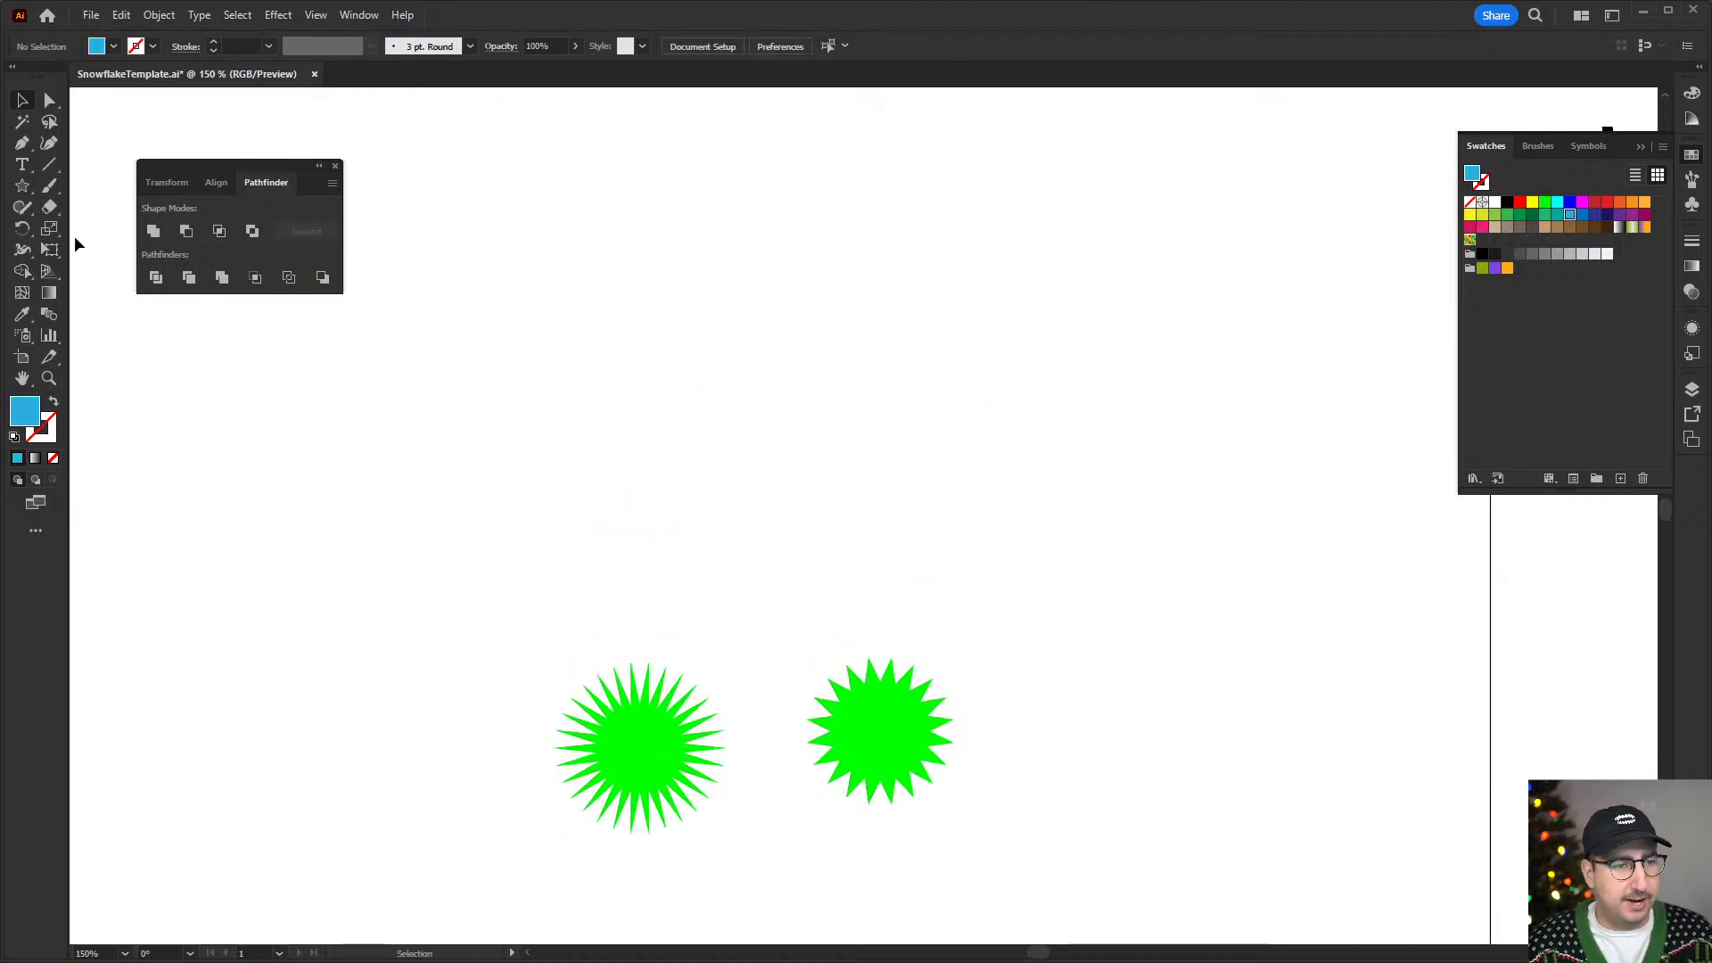
left_click(22, 186)
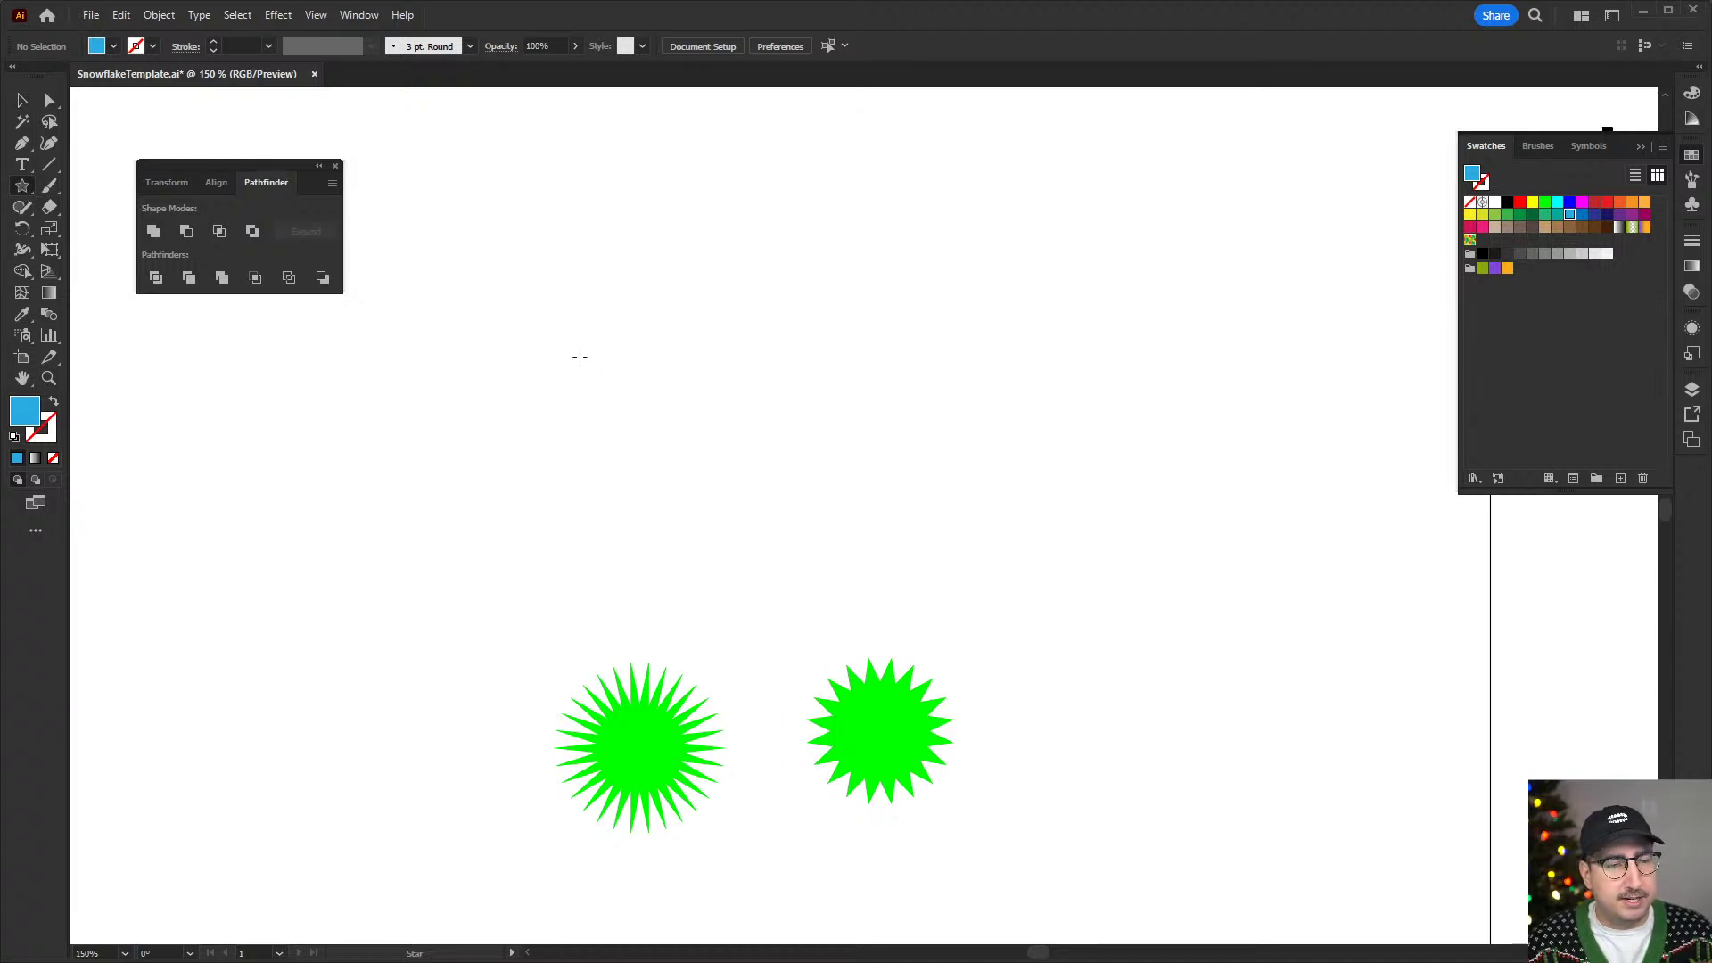
left_click_drag(689, 406, 854, 457)
key("Up")
key("Up")
key("Up")
key("Up")
key("Up")
key("Up")
key("Up")
key("Up")
key("Up")
key("Up")
key("Up")
key("Up")
key("Up")
key("Up")
key("Up")
key("Up")
key("Up")
key("Up")
key("Up")
key("Up")
key("Up")
key("Down")
key("Down")
key("Down")
key("Down")
key("Down")
key("Down")
key("Down")
key("Down")
key("Down")
key("Down")
key("Down")
key("Down")
key("Down")
key("Down")
key("Down")
key("Down")
key("Down")
key("Down")
key("Down")
key("Down")
key("Down")
key("Down")
key("Down")
key("Down")
key("Down")
key("Down")
key("Down")
key("Up")
key("Up")
key("Up")
key("Up")
key("Down")
key("Down")
key("Down")
key("Down")
key("Down")
key("Up")
key("Up")
key("Down")
key("Down")
key("Down")
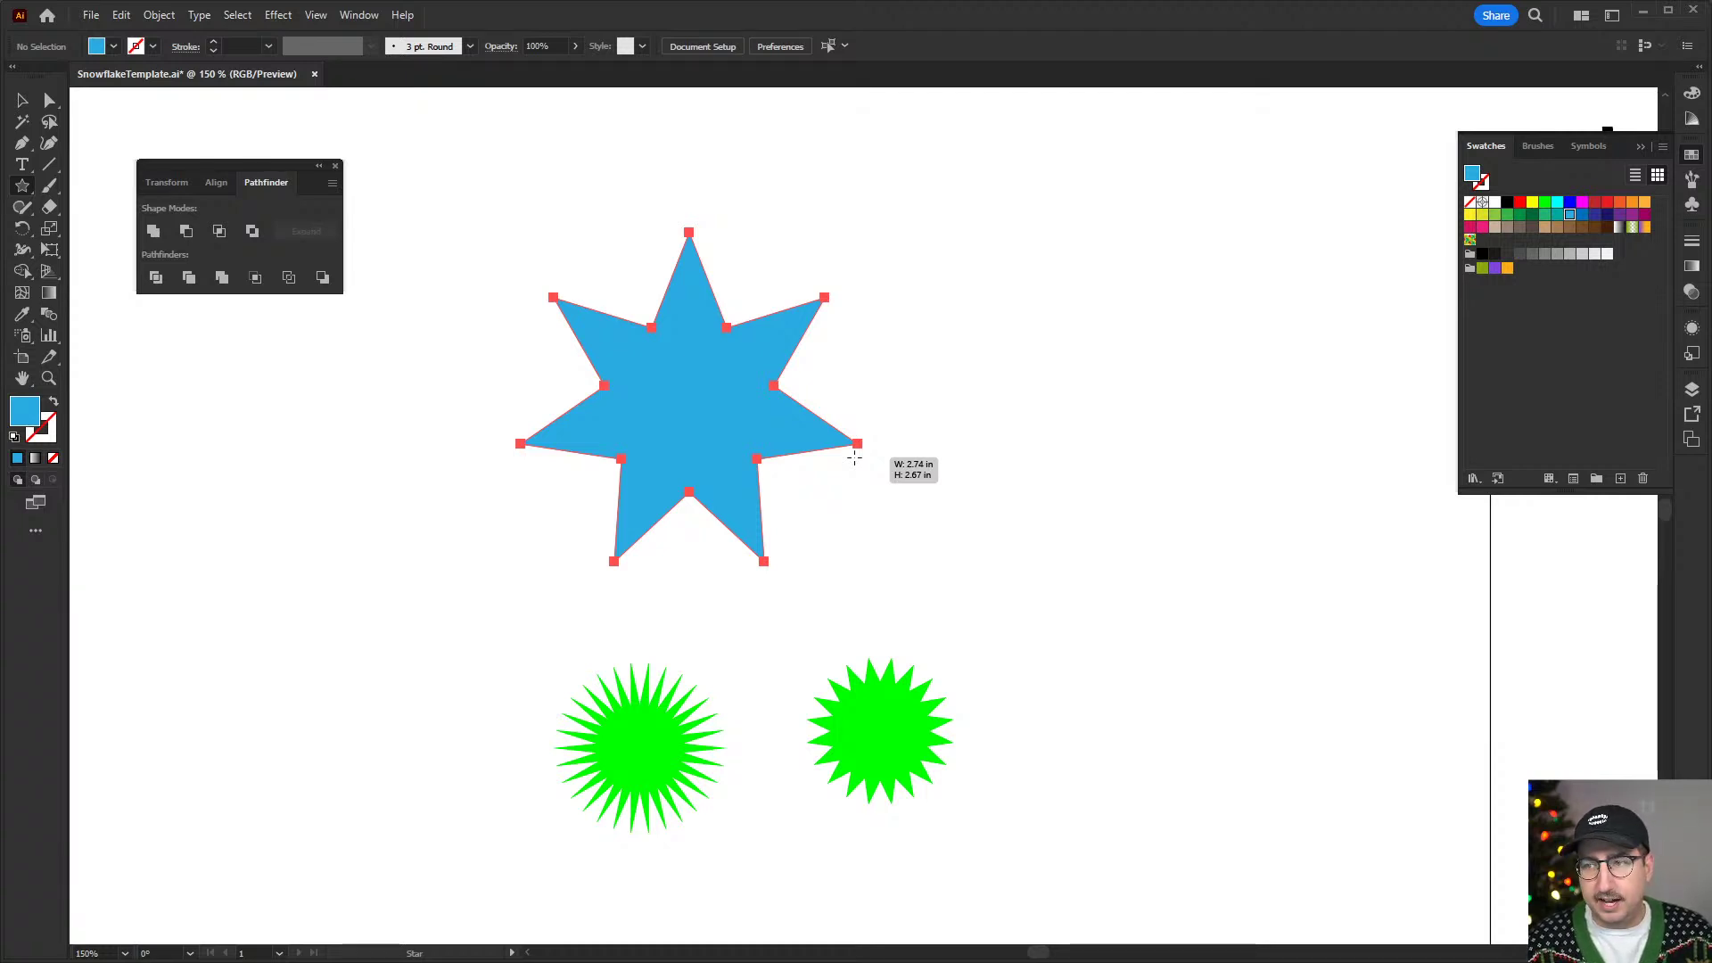
left_click_drag(854, 458, 850, 450)
key("Up")
key("Up")
key("Down")
key("Down")
left_click(888, 402, "ctrl")
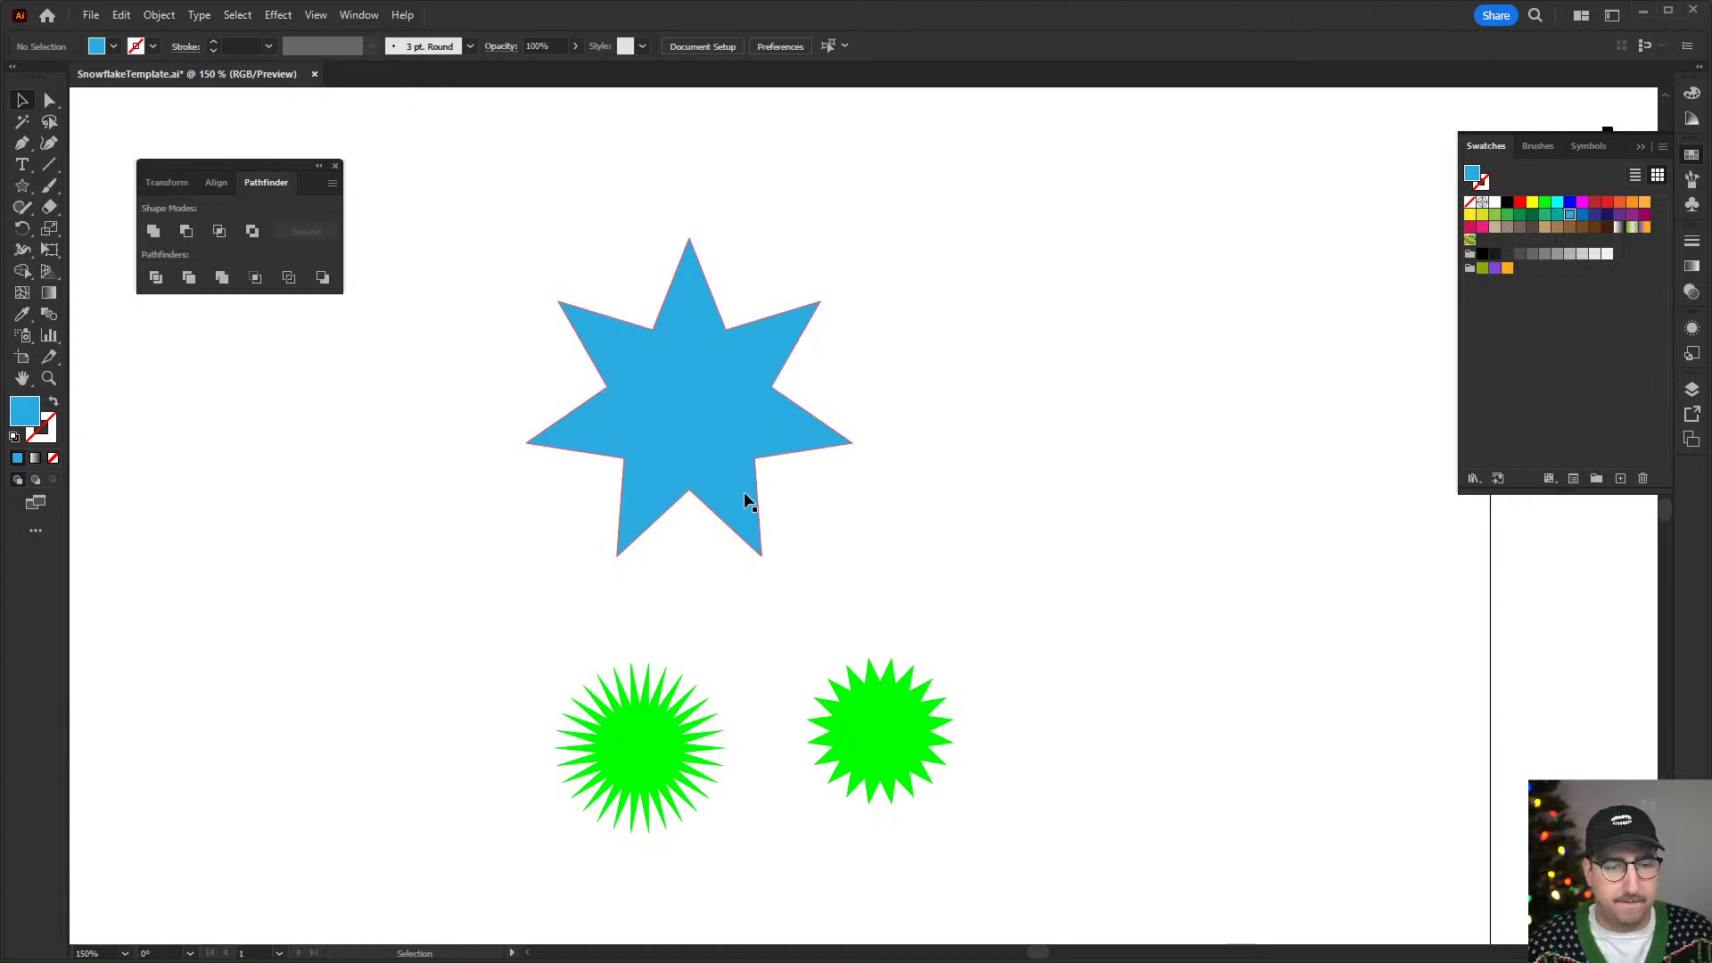
- Draw a small upright four-point star in a darker blue at the centre of the light blue star
left_click(24, 189)
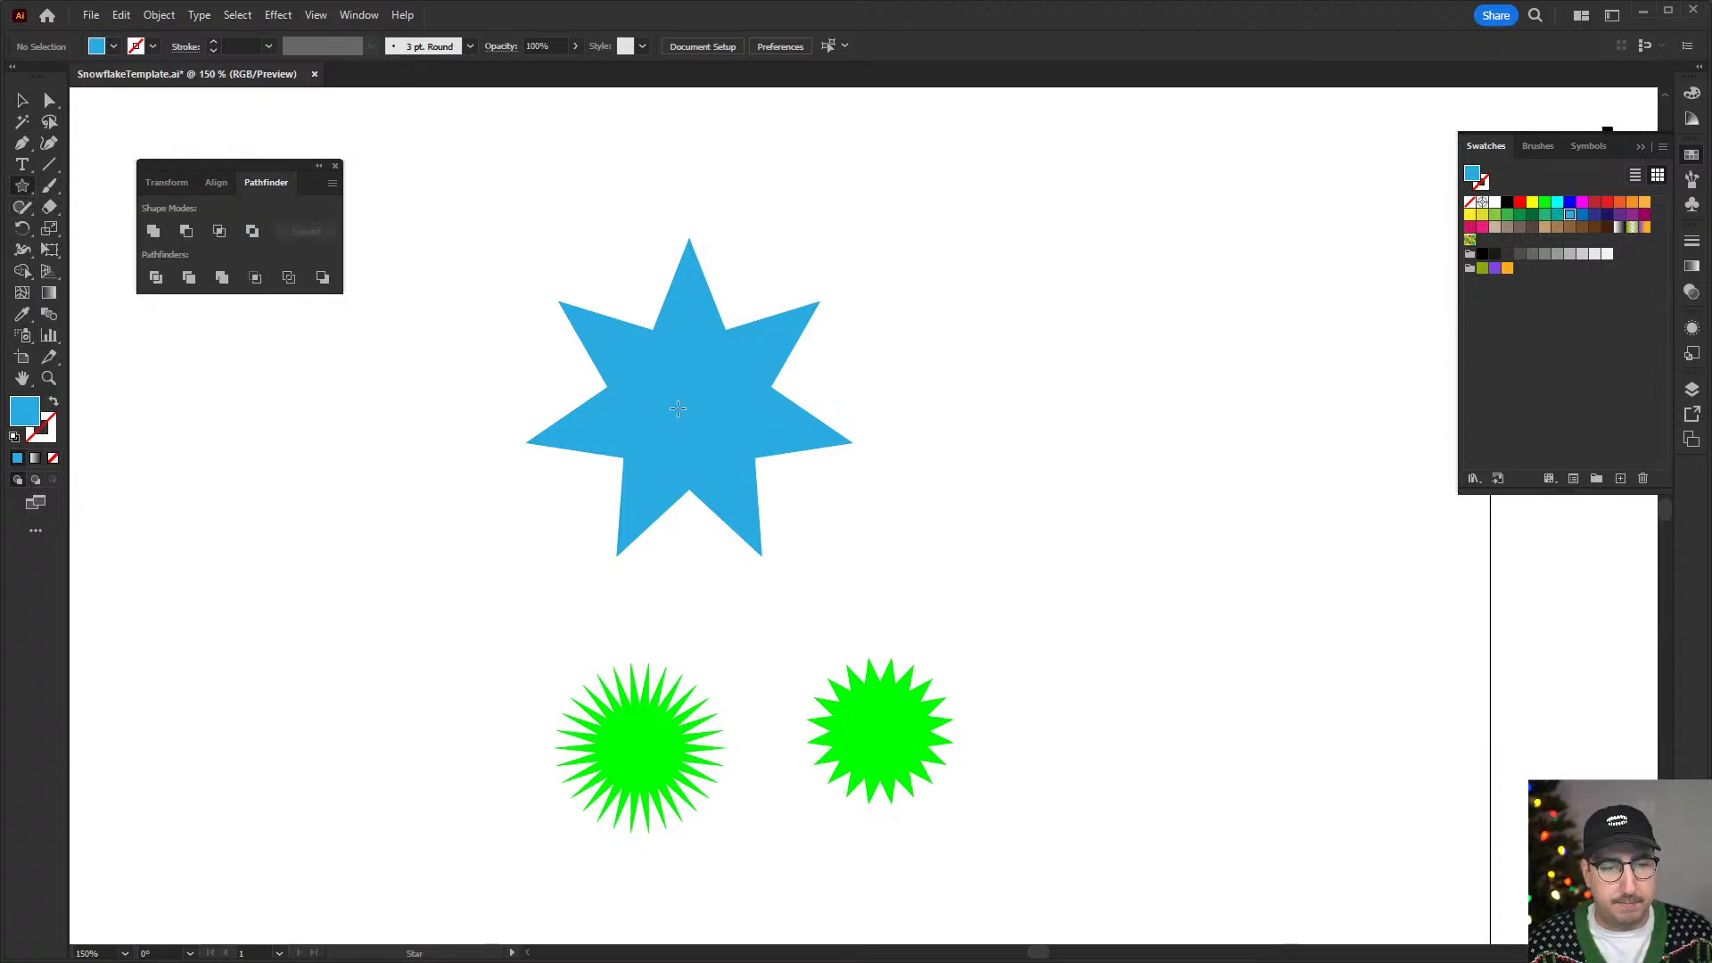
left_click(1581, 215)
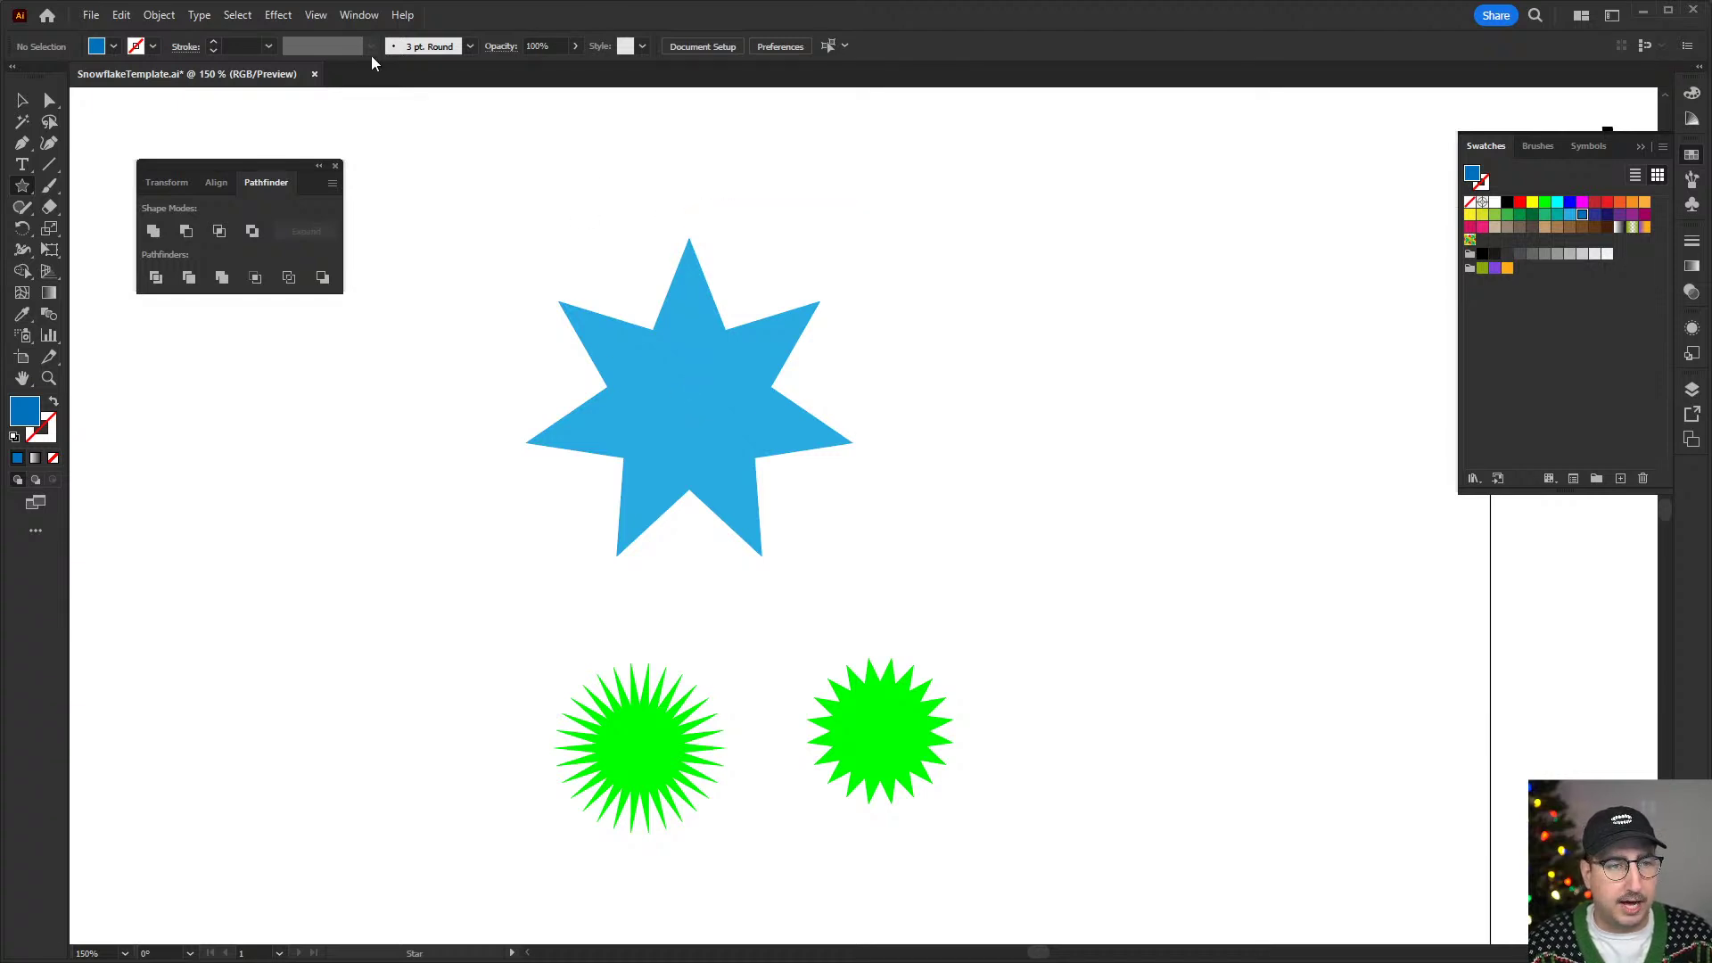
left_click(312, 16)
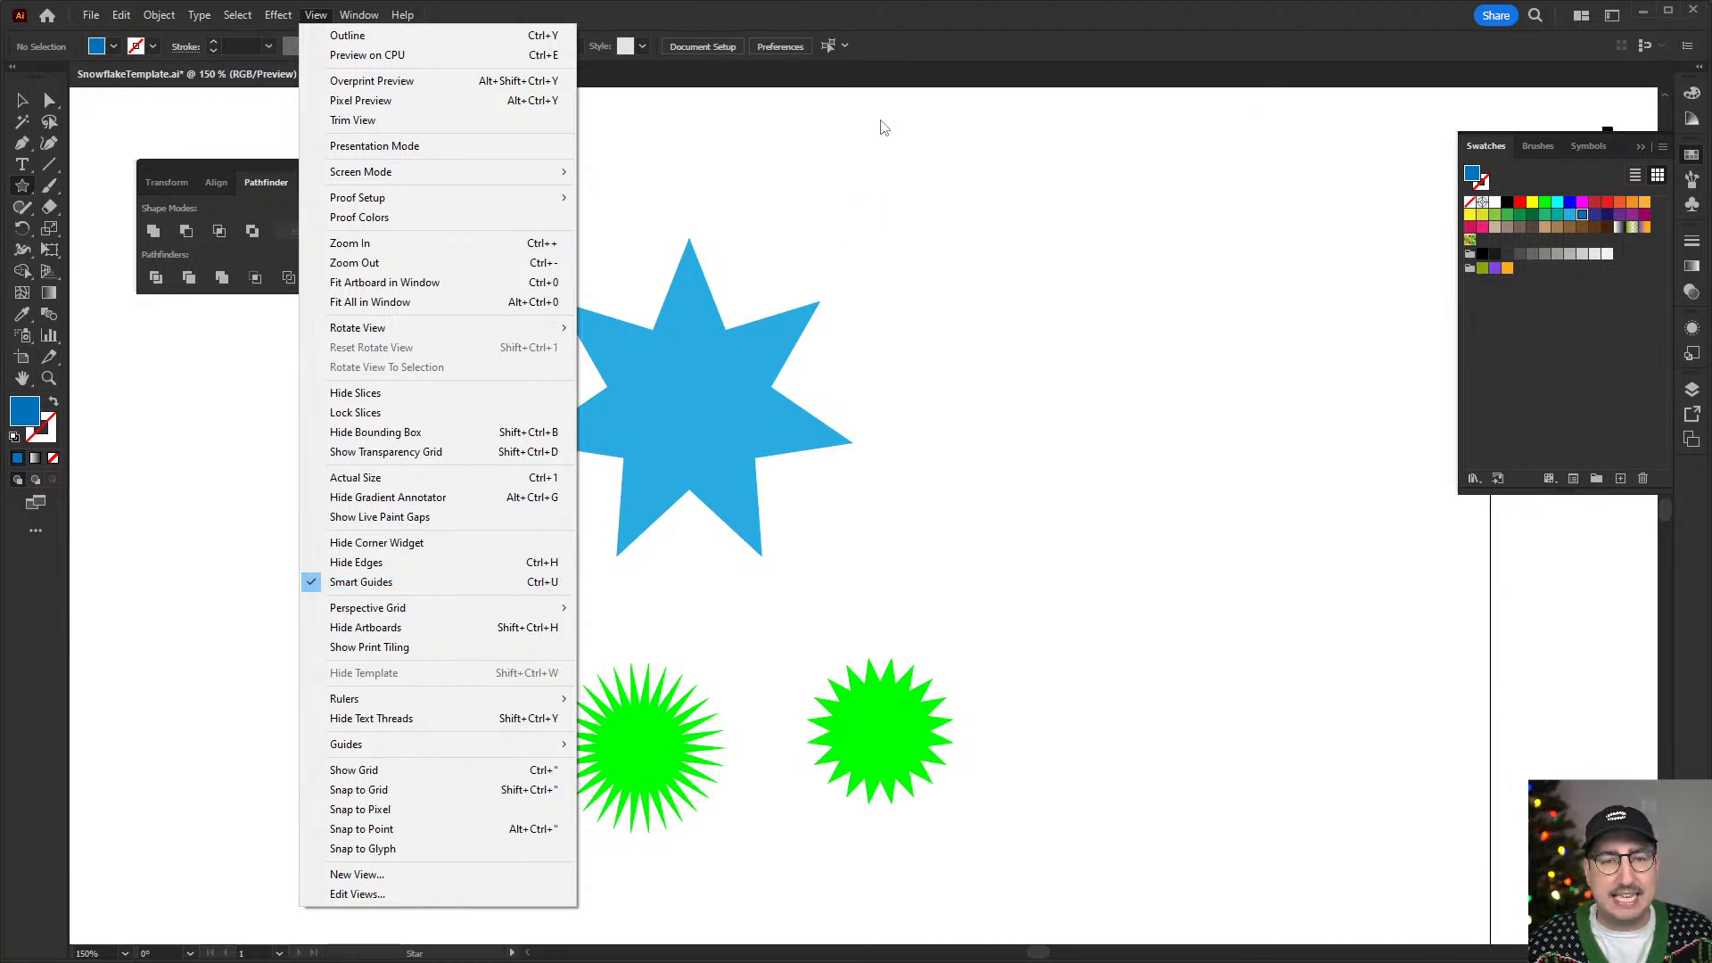
left_click(890, 62)
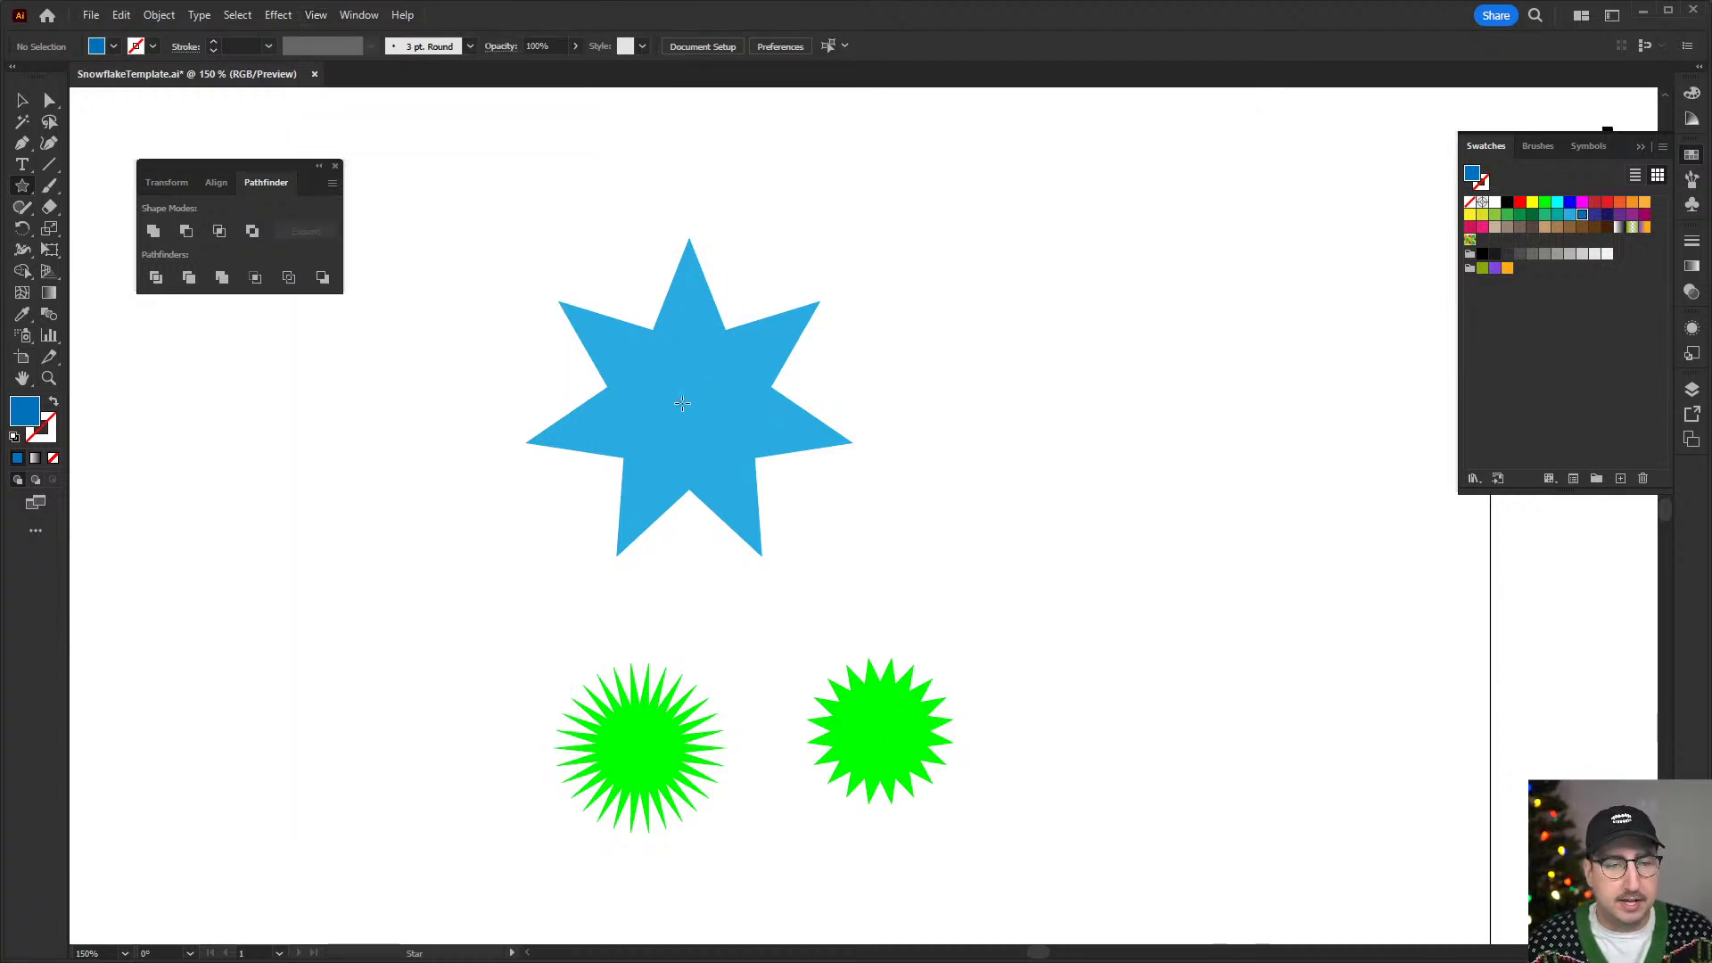
left_click_drag(686, 398, 765, 397)
key("Down")
key("Down")
key("Down")
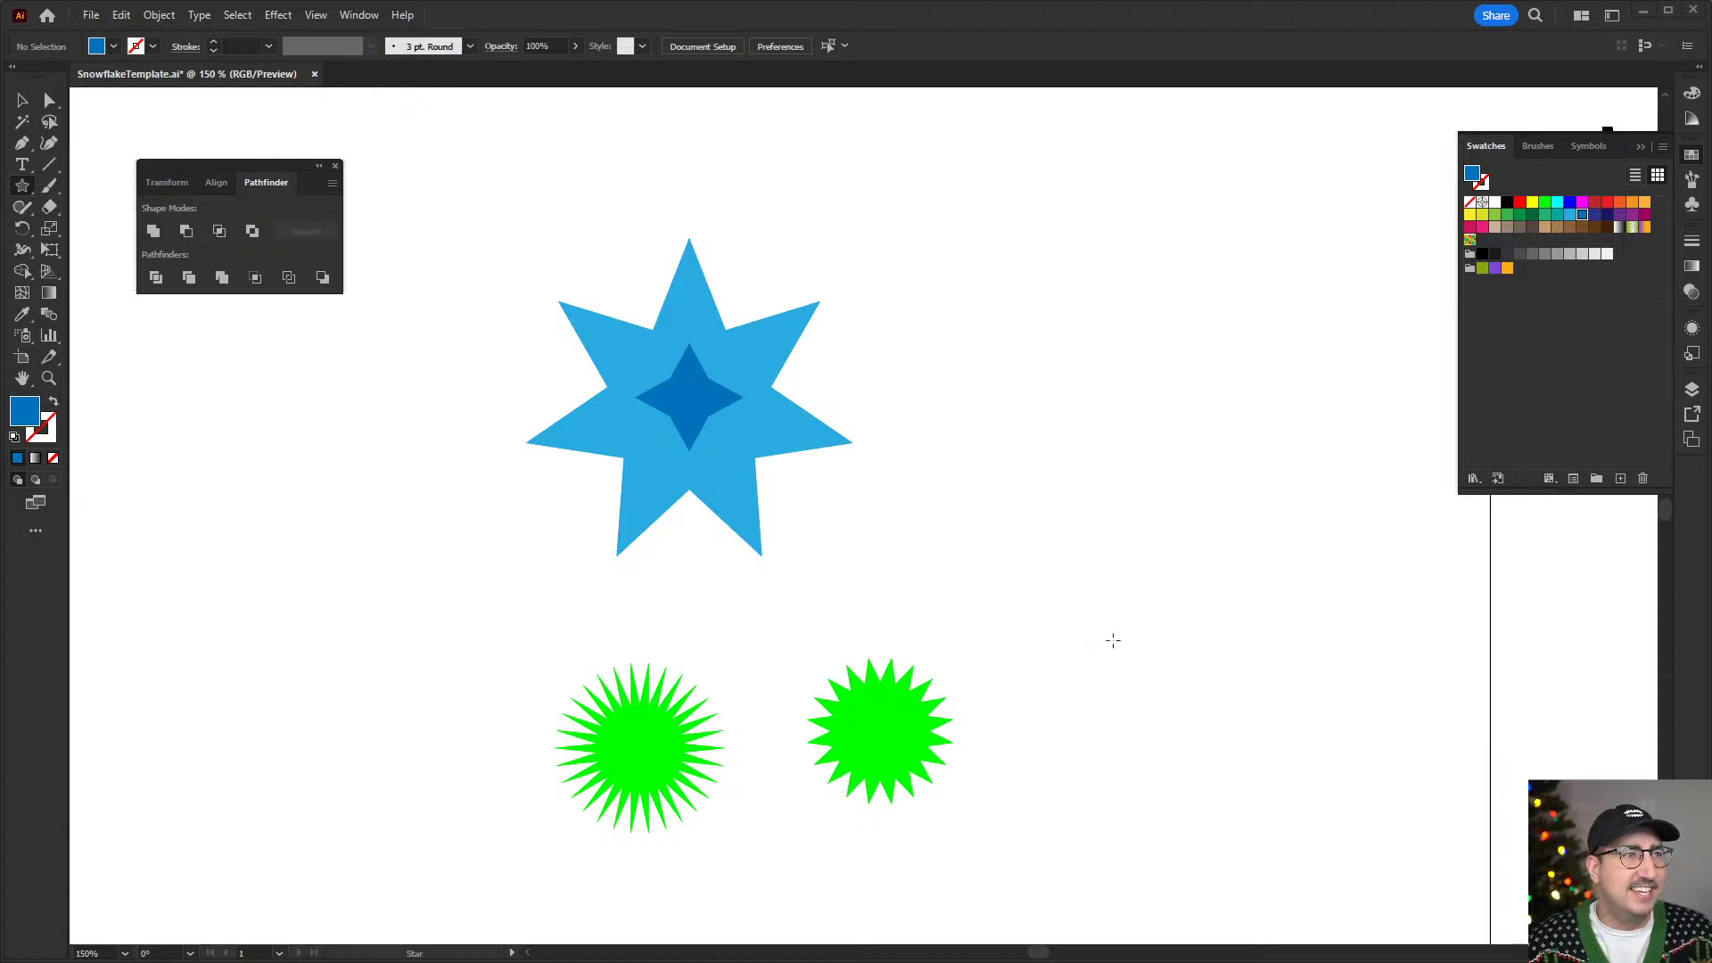
key("v")
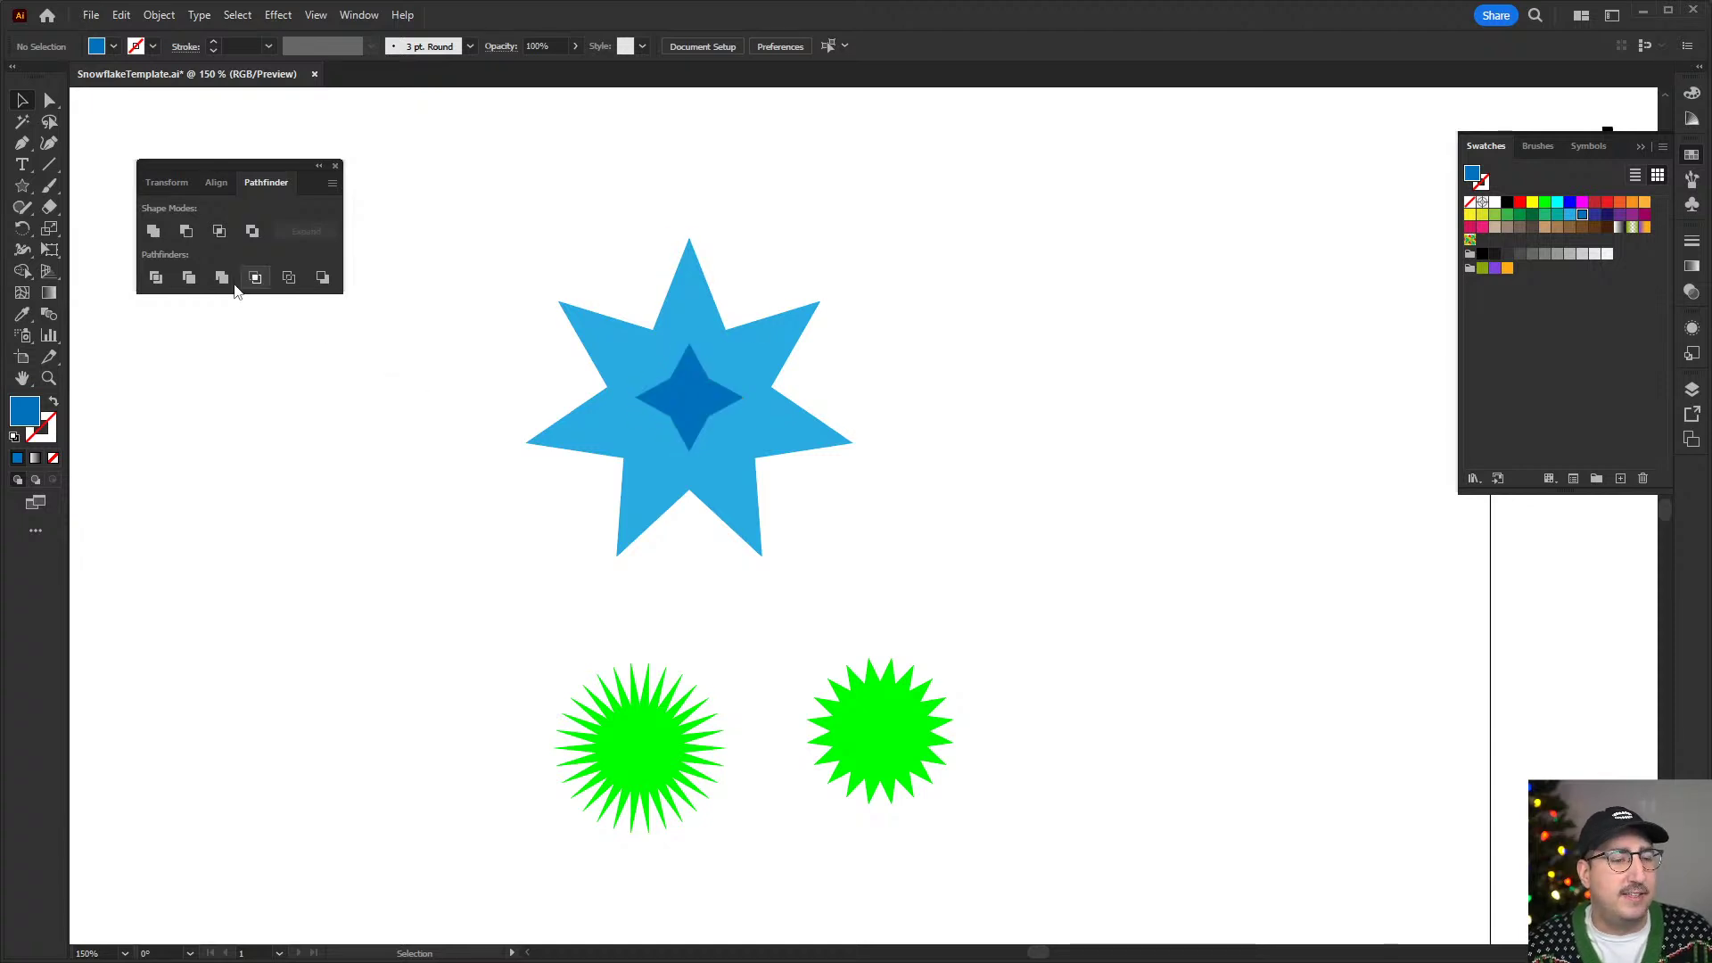
- Draw a blue nine-point star about 2.7 in wide centred over the light blue star, adjusting the number of points while drawing
left_click(23, 186)
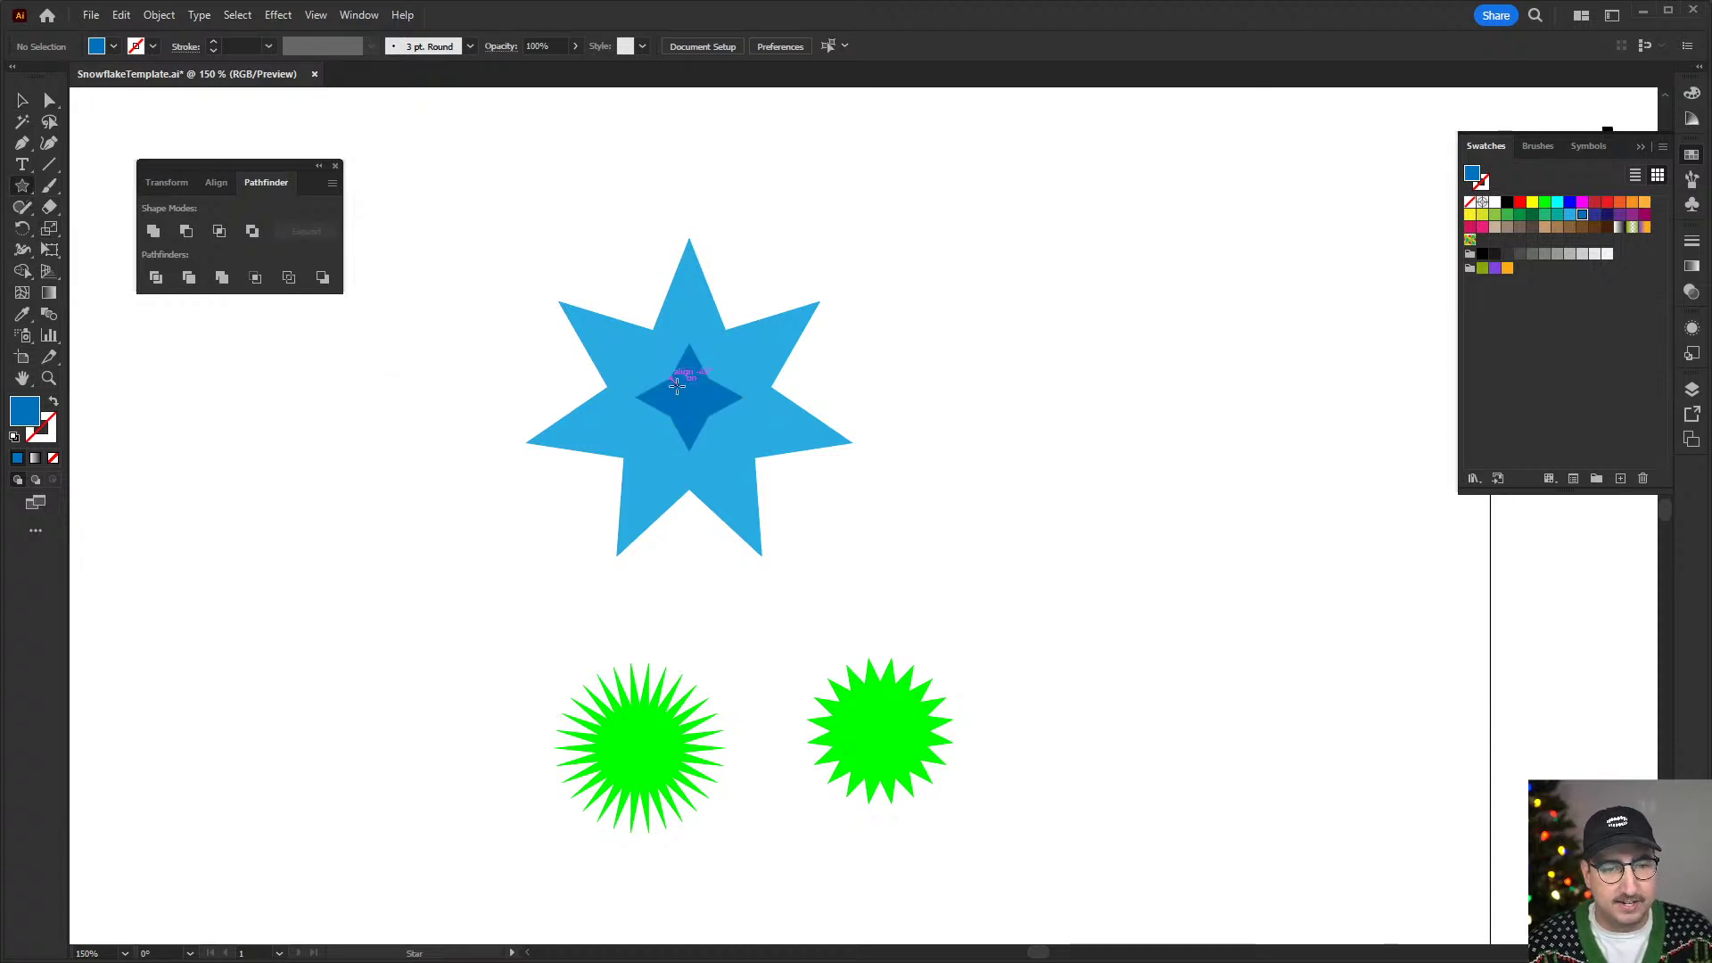
left_click_drag(689, 393, 541, 312)
key("Up")
key("Up")
key("Up")
key("Up")
key("Up")
key("Down")
key("Down")
key("Down")
key("Down")
key("Down")
key("Up")
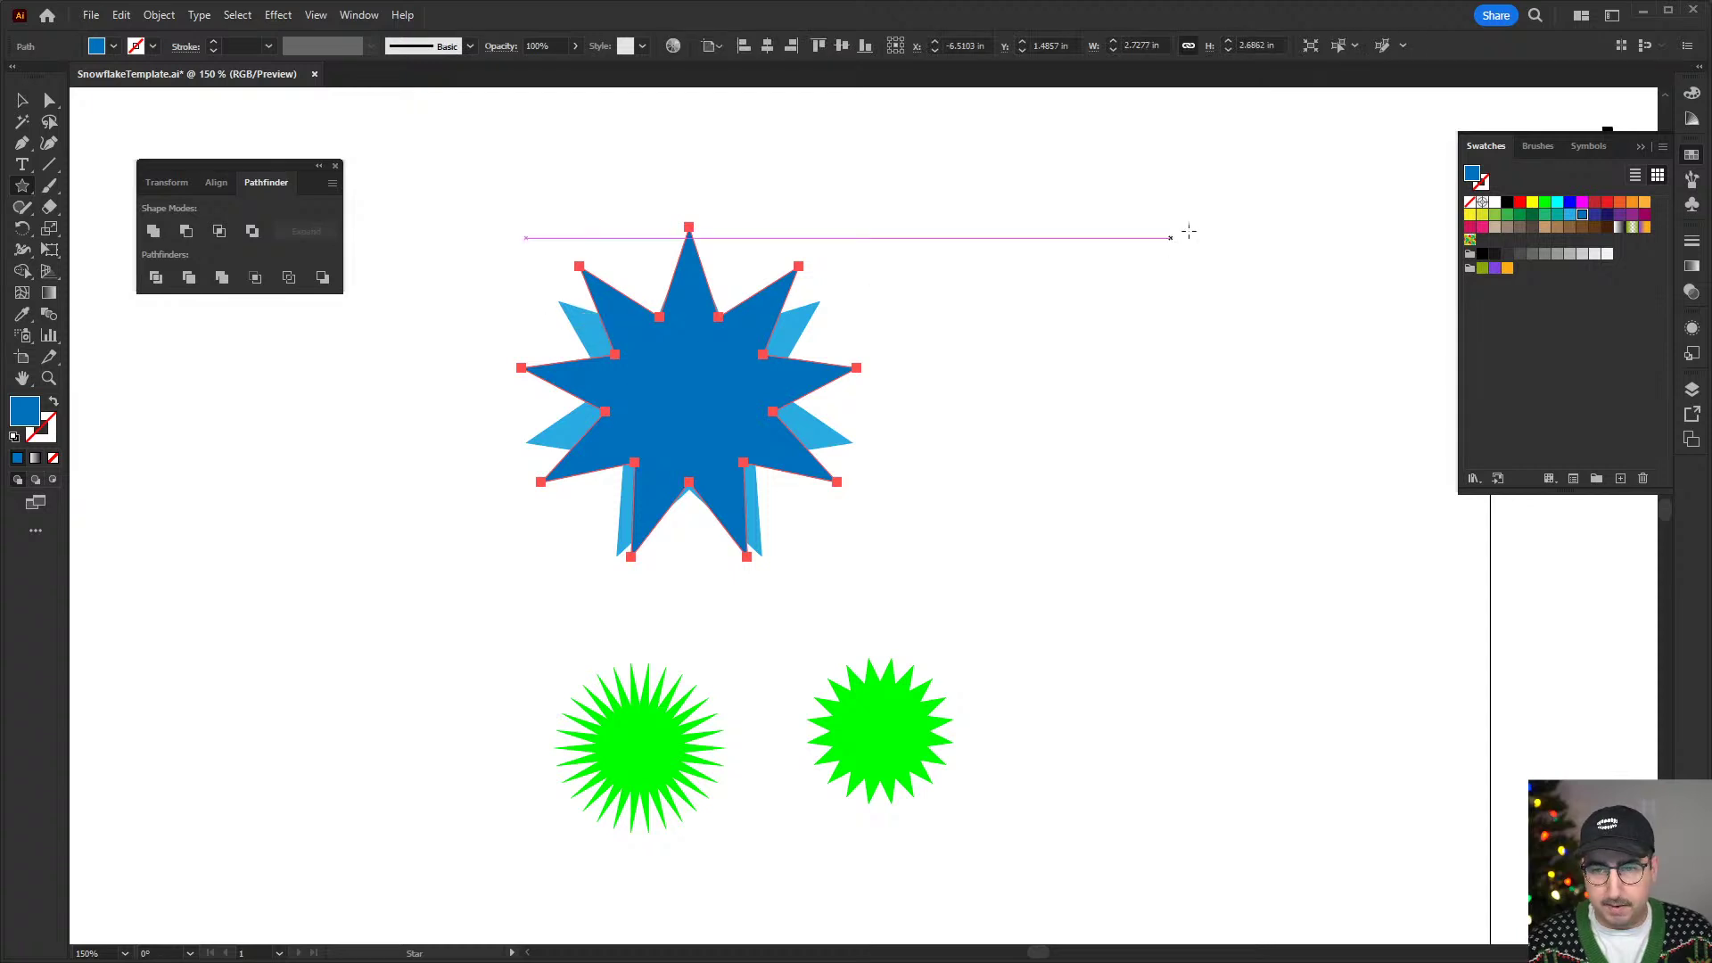
- Fill the nine-point star with teal and send it behind the other stars
left_click(1557, 219)
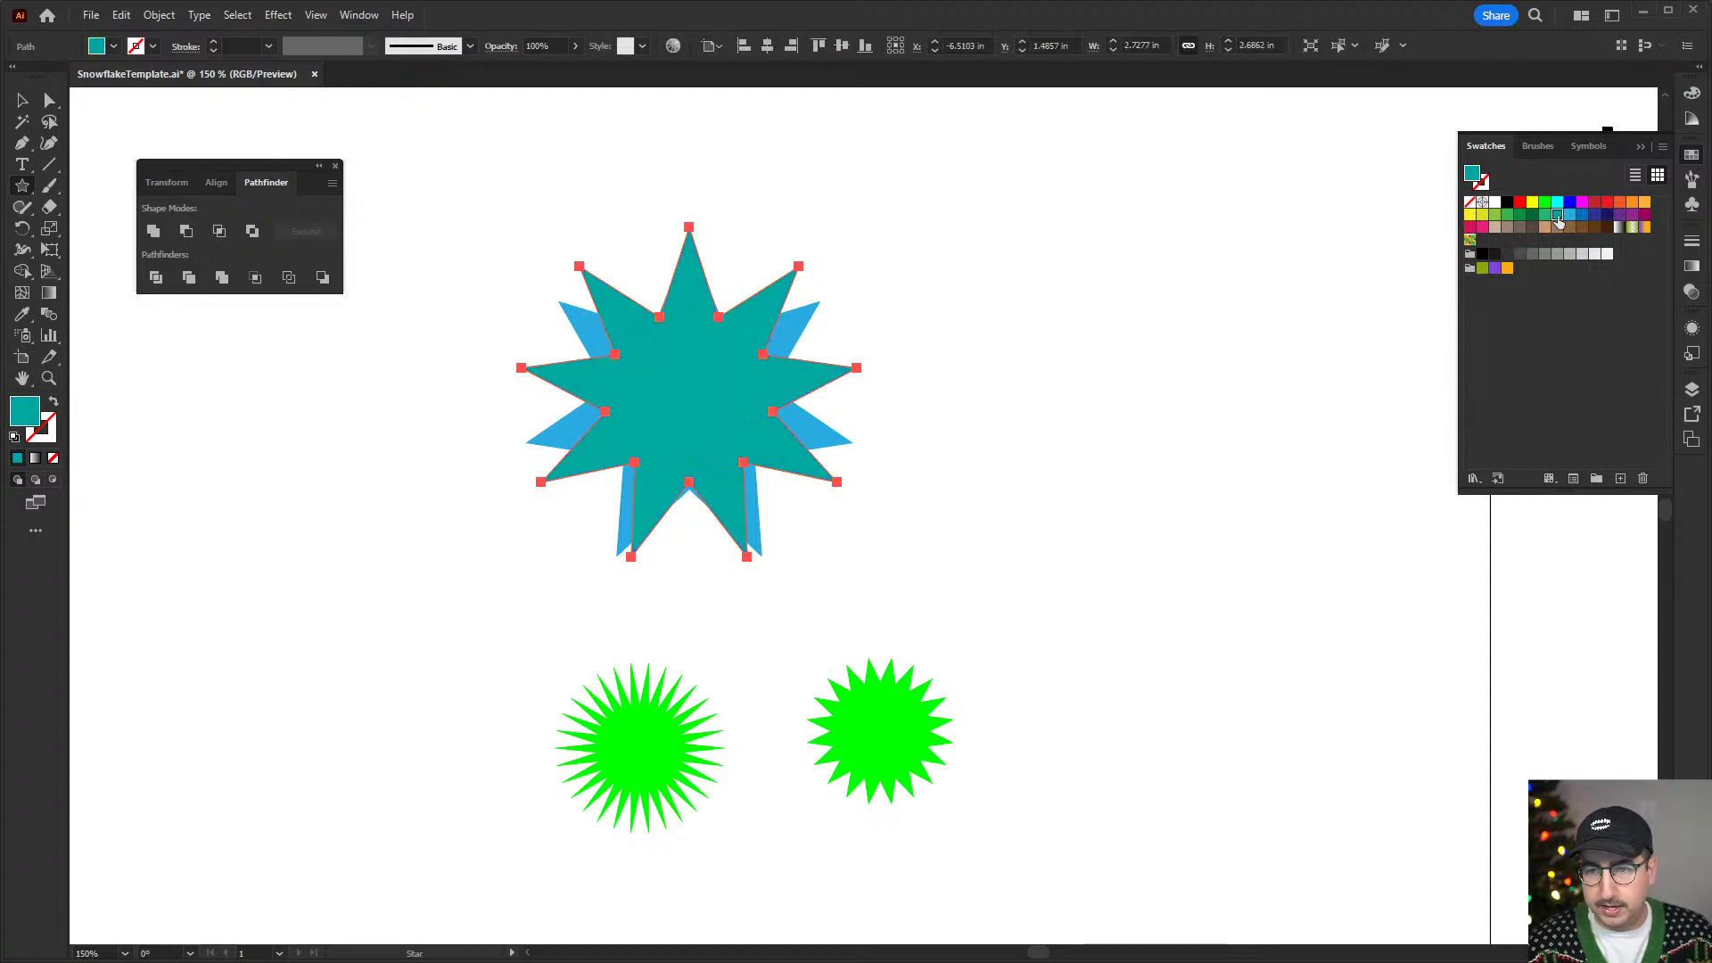
key("v")
right_click(710, 355)
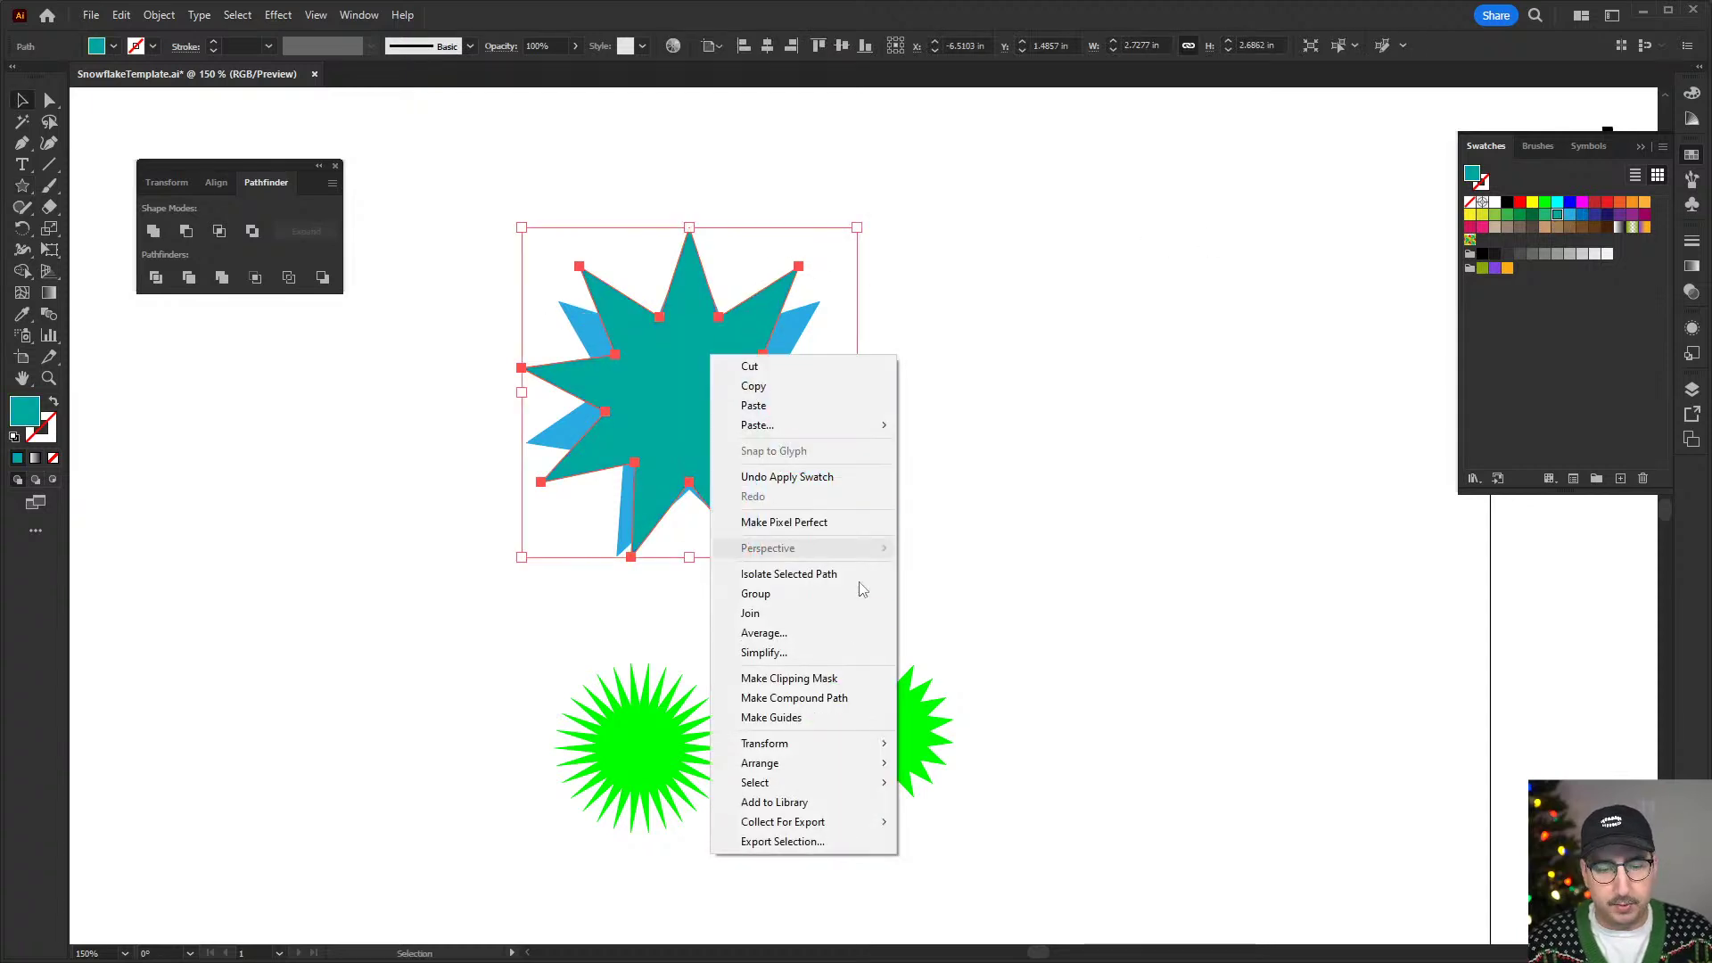
mouse_move(856, 763)
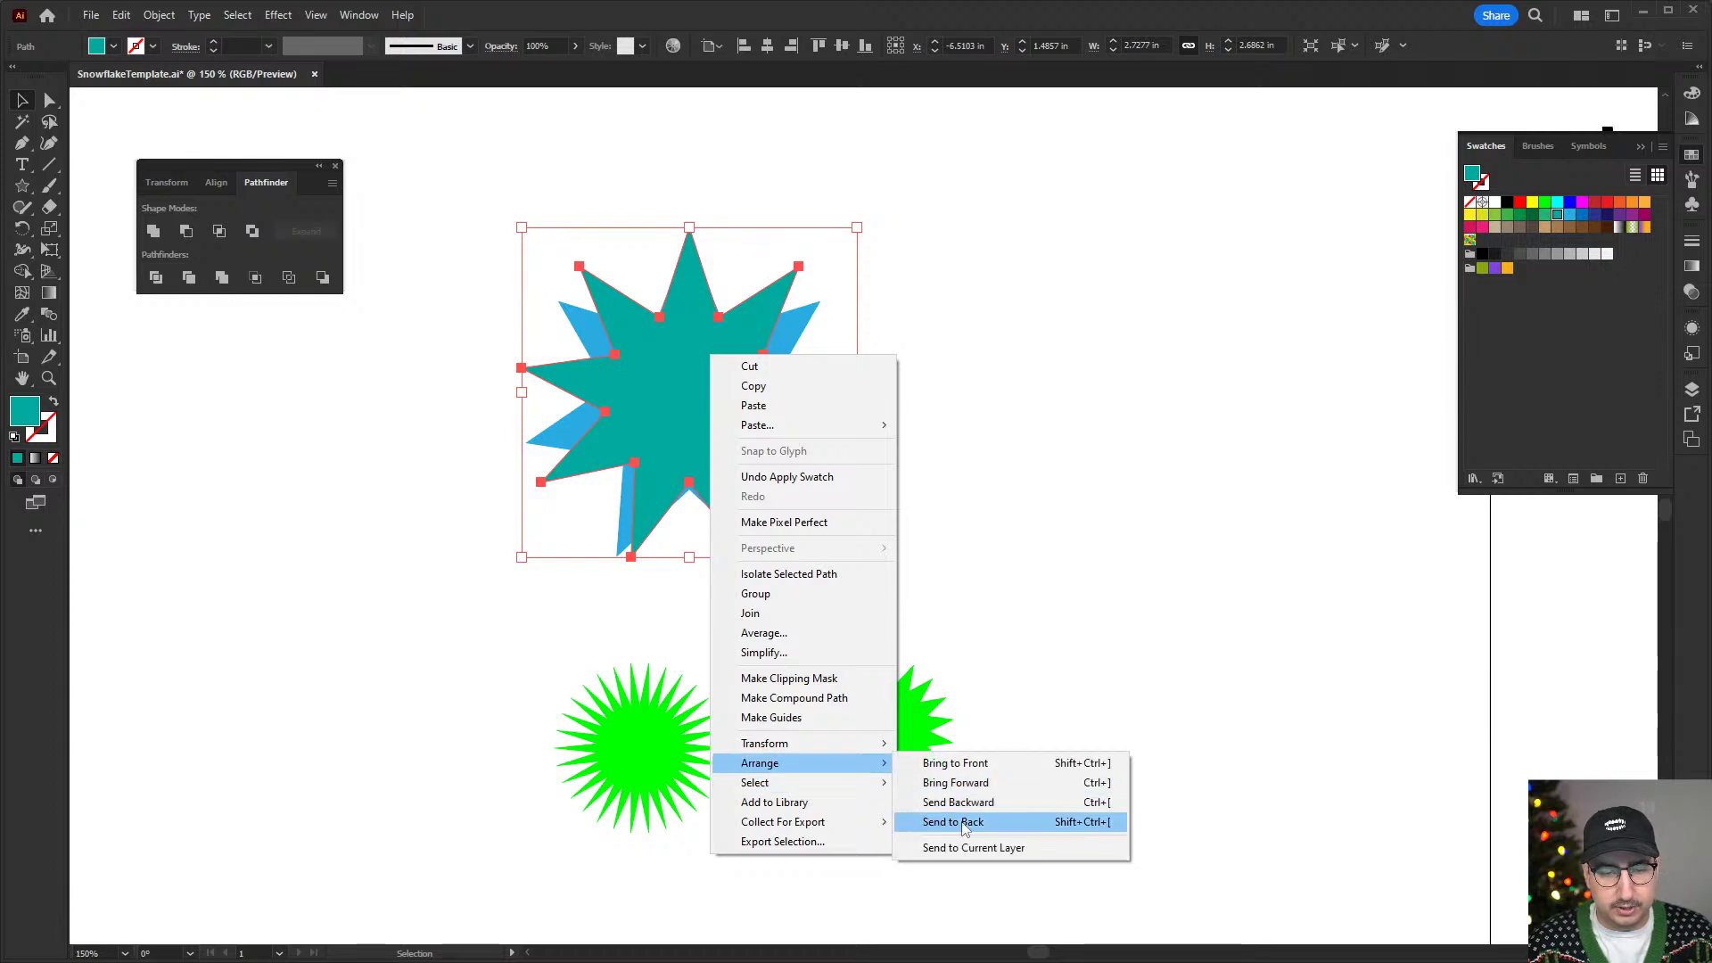
left_click(958, 822)
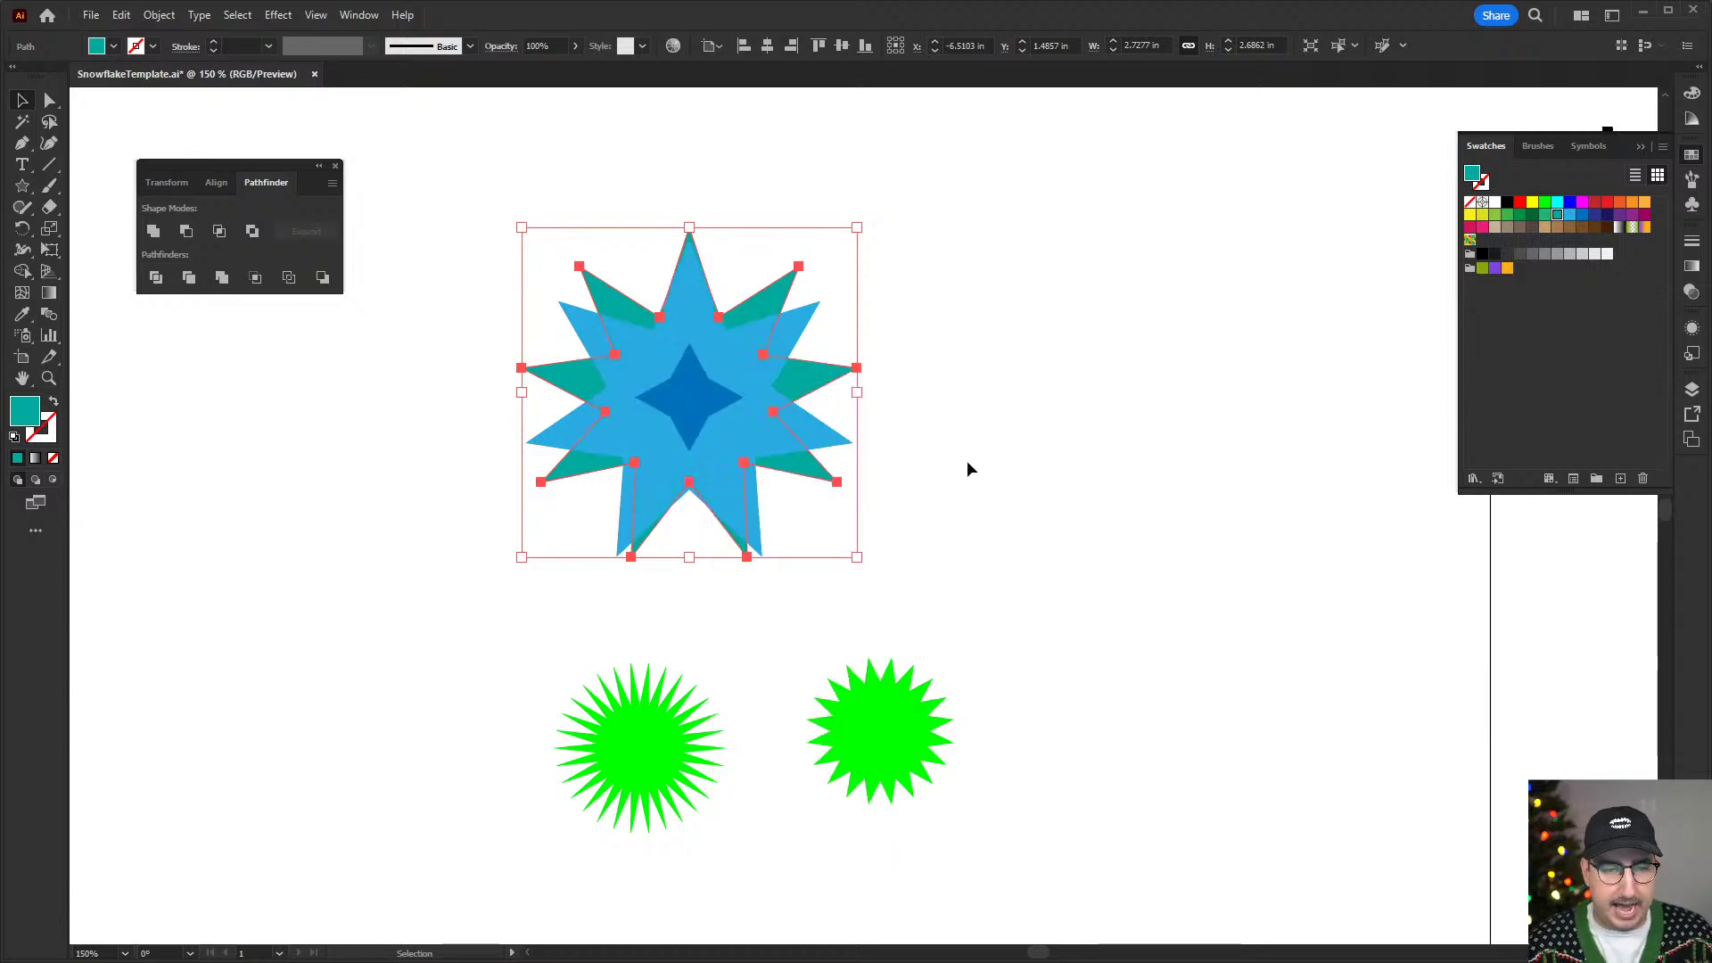
left_click(966, 460)
- Rotate the teal nine-point star about its centre so its points show between those of the light blue star
left_click(765, 281)
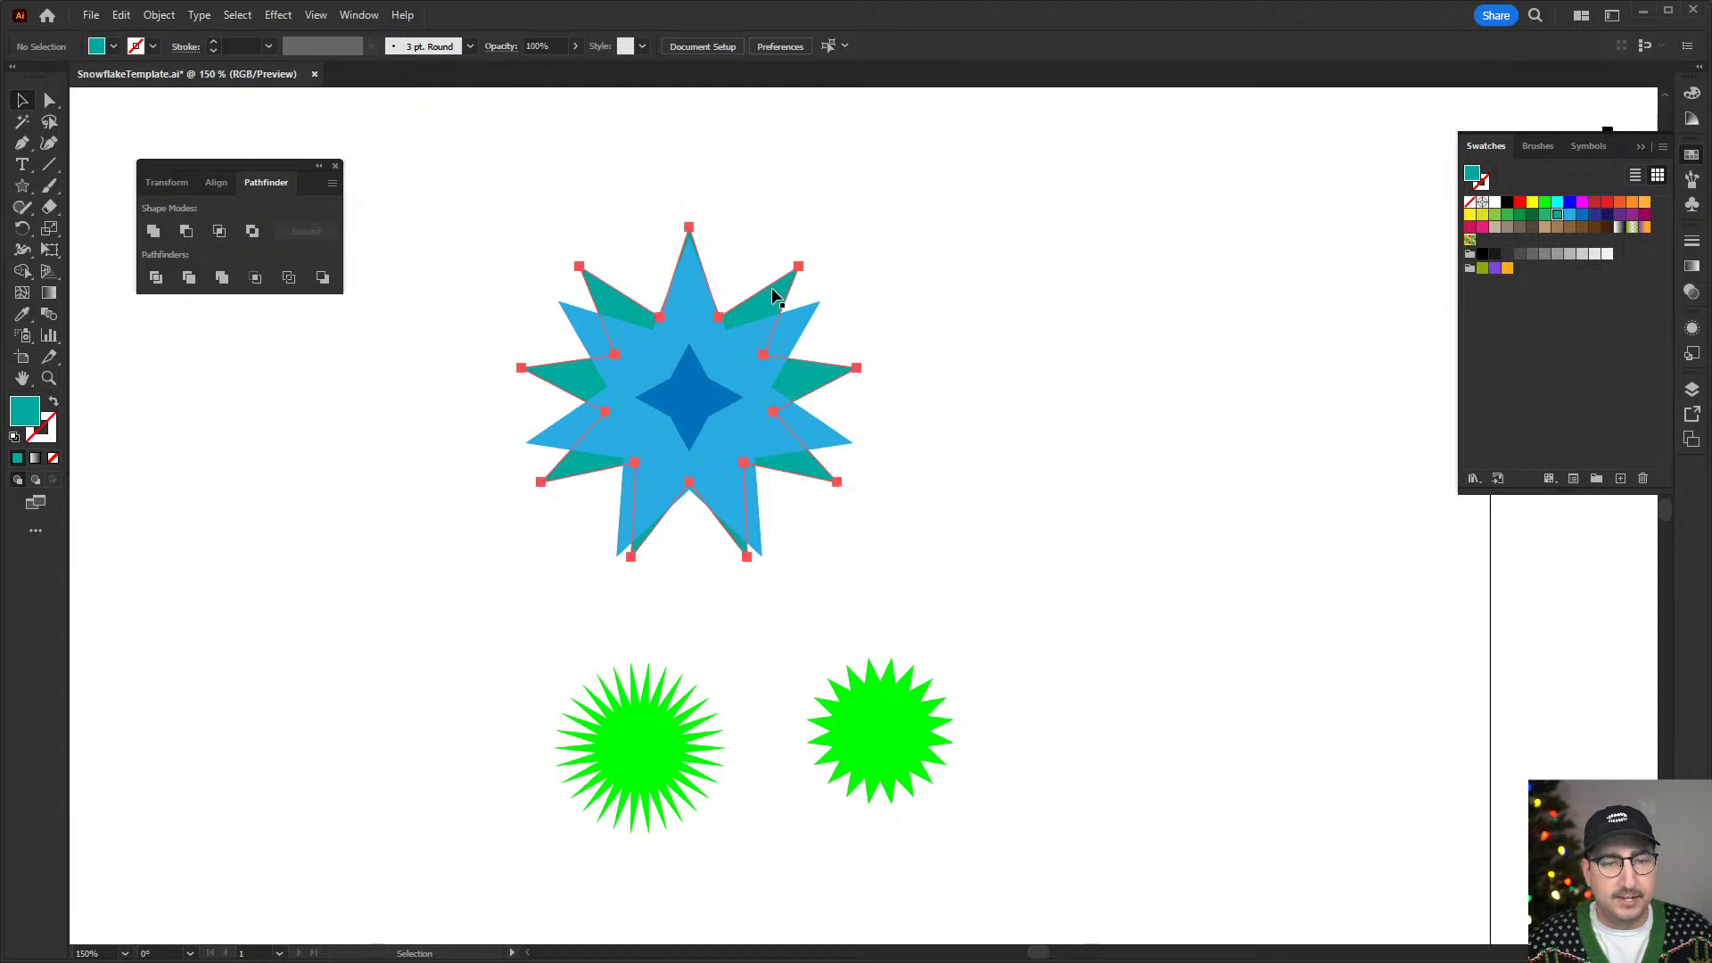
key("r")
left_click_drag(691, 179, 832, 181)
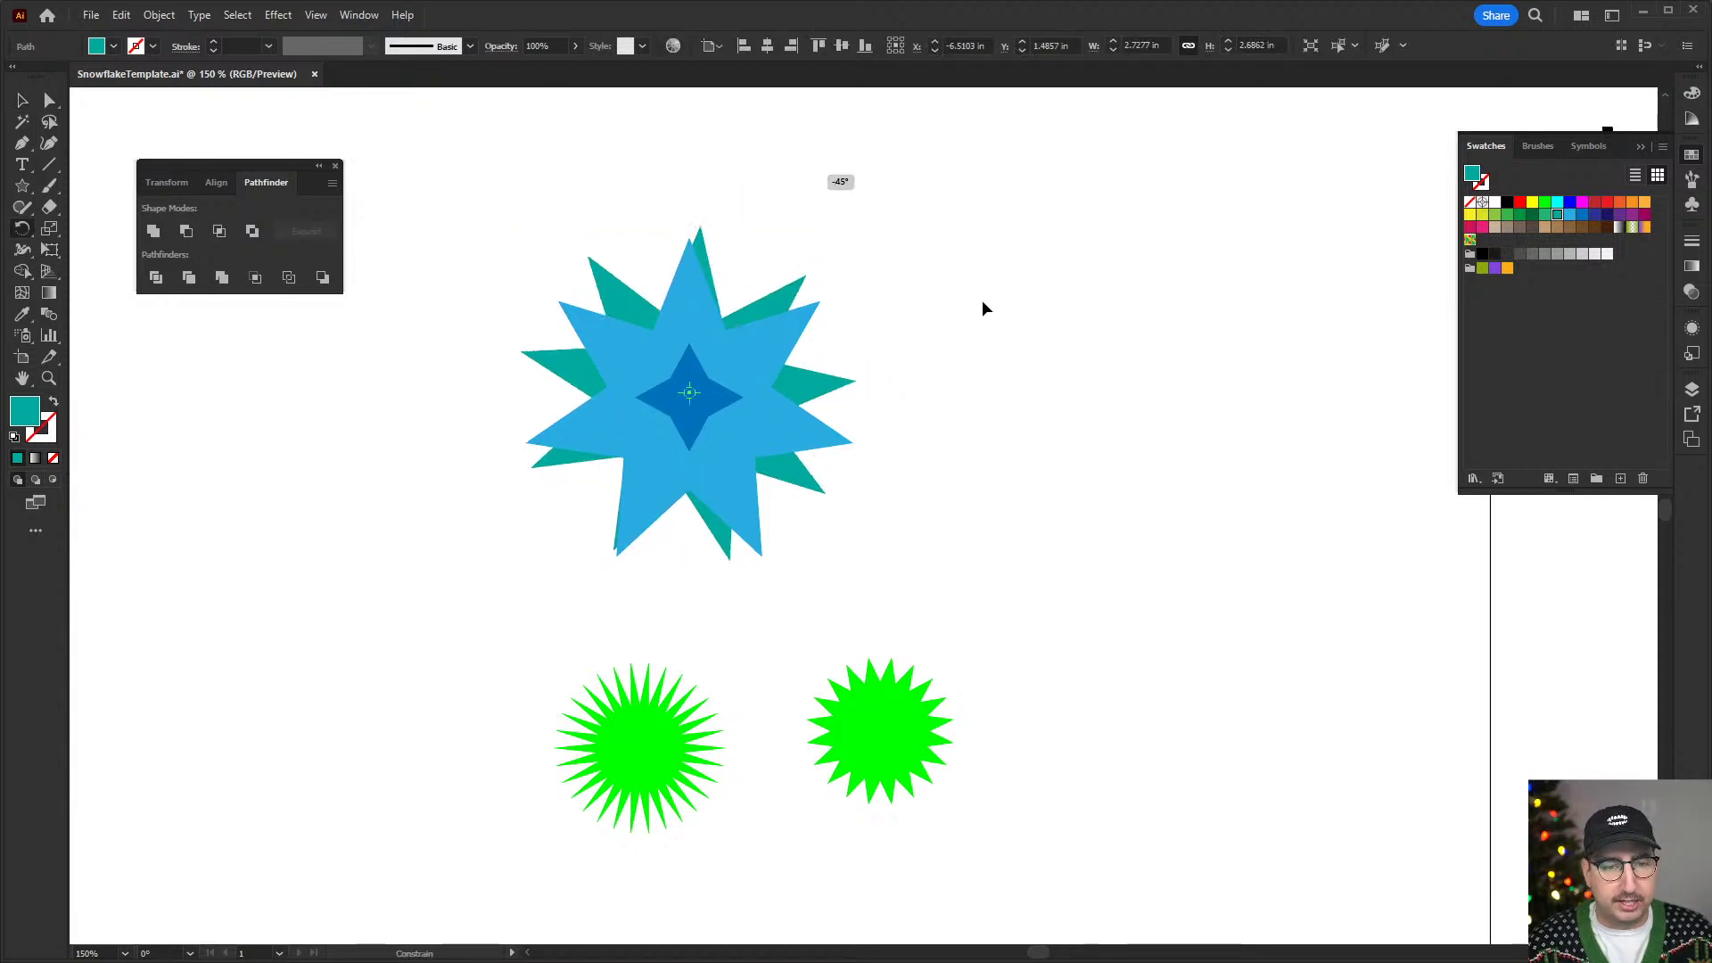
left_click_drag(983, 302, 646, 688)
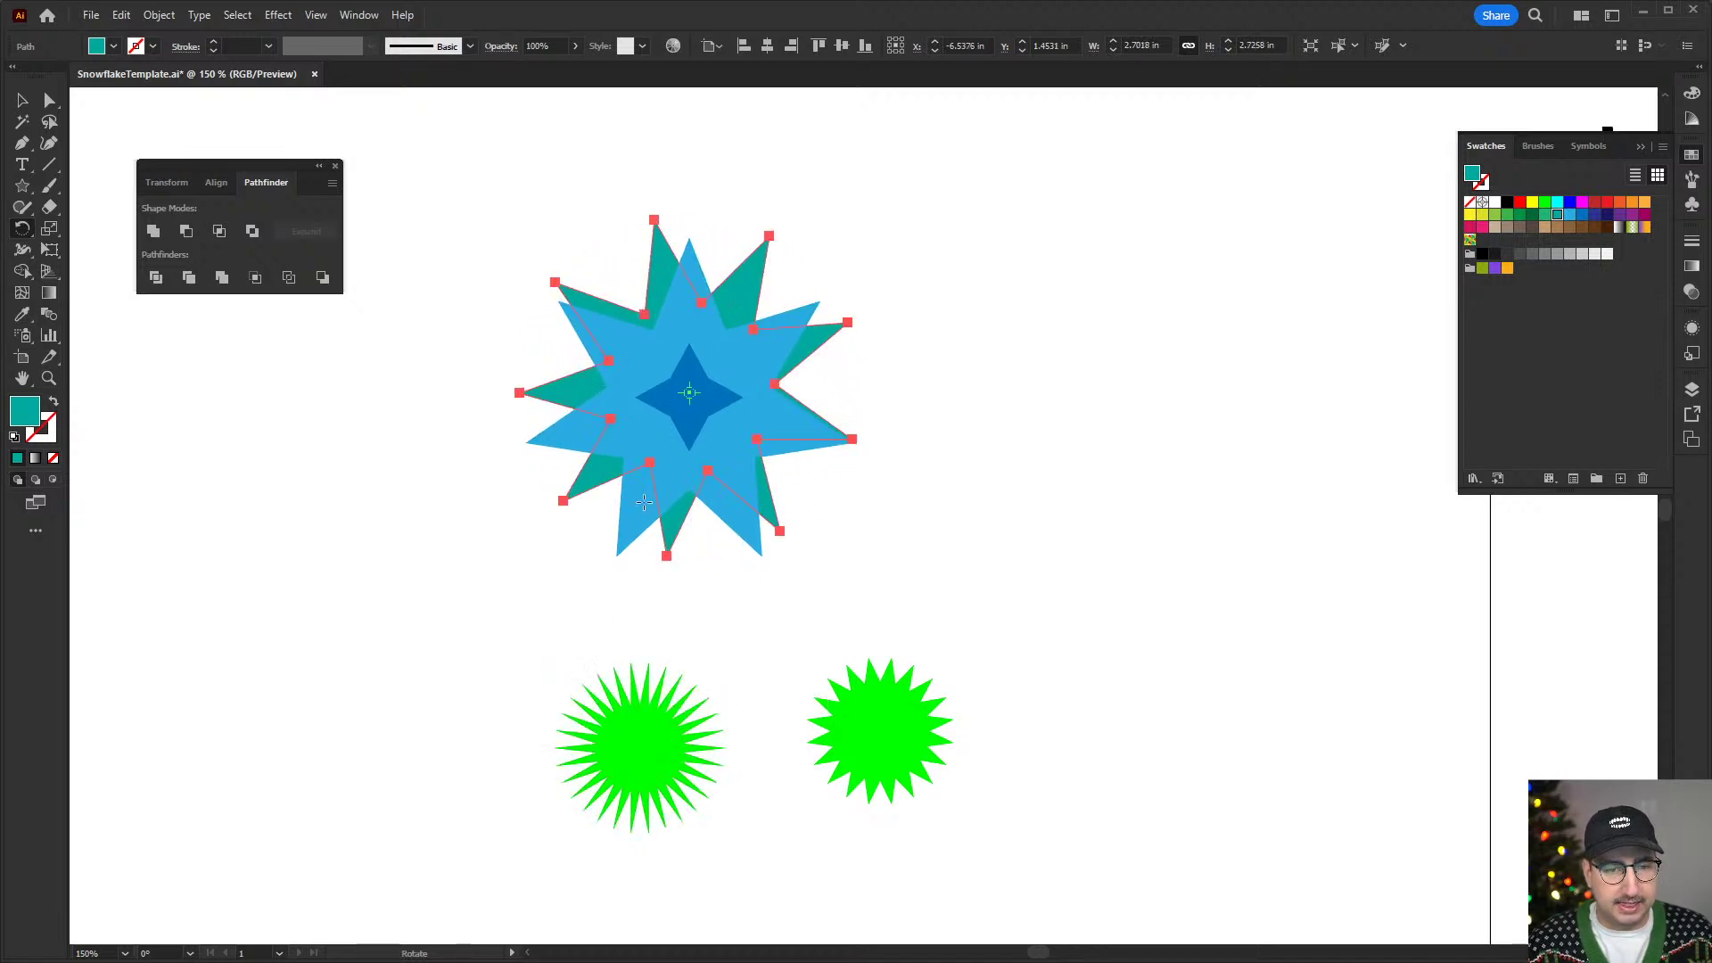
- Rotate the light blue seven-point star and the darker blue four-point star slightly, each about its own centre
left_click(687, 356, "ctrl")
left_click_drag(704, 281, 694, 184)
key("v")
left_click(688, 353)
key("r")
key("v")
left_click(874, 539)
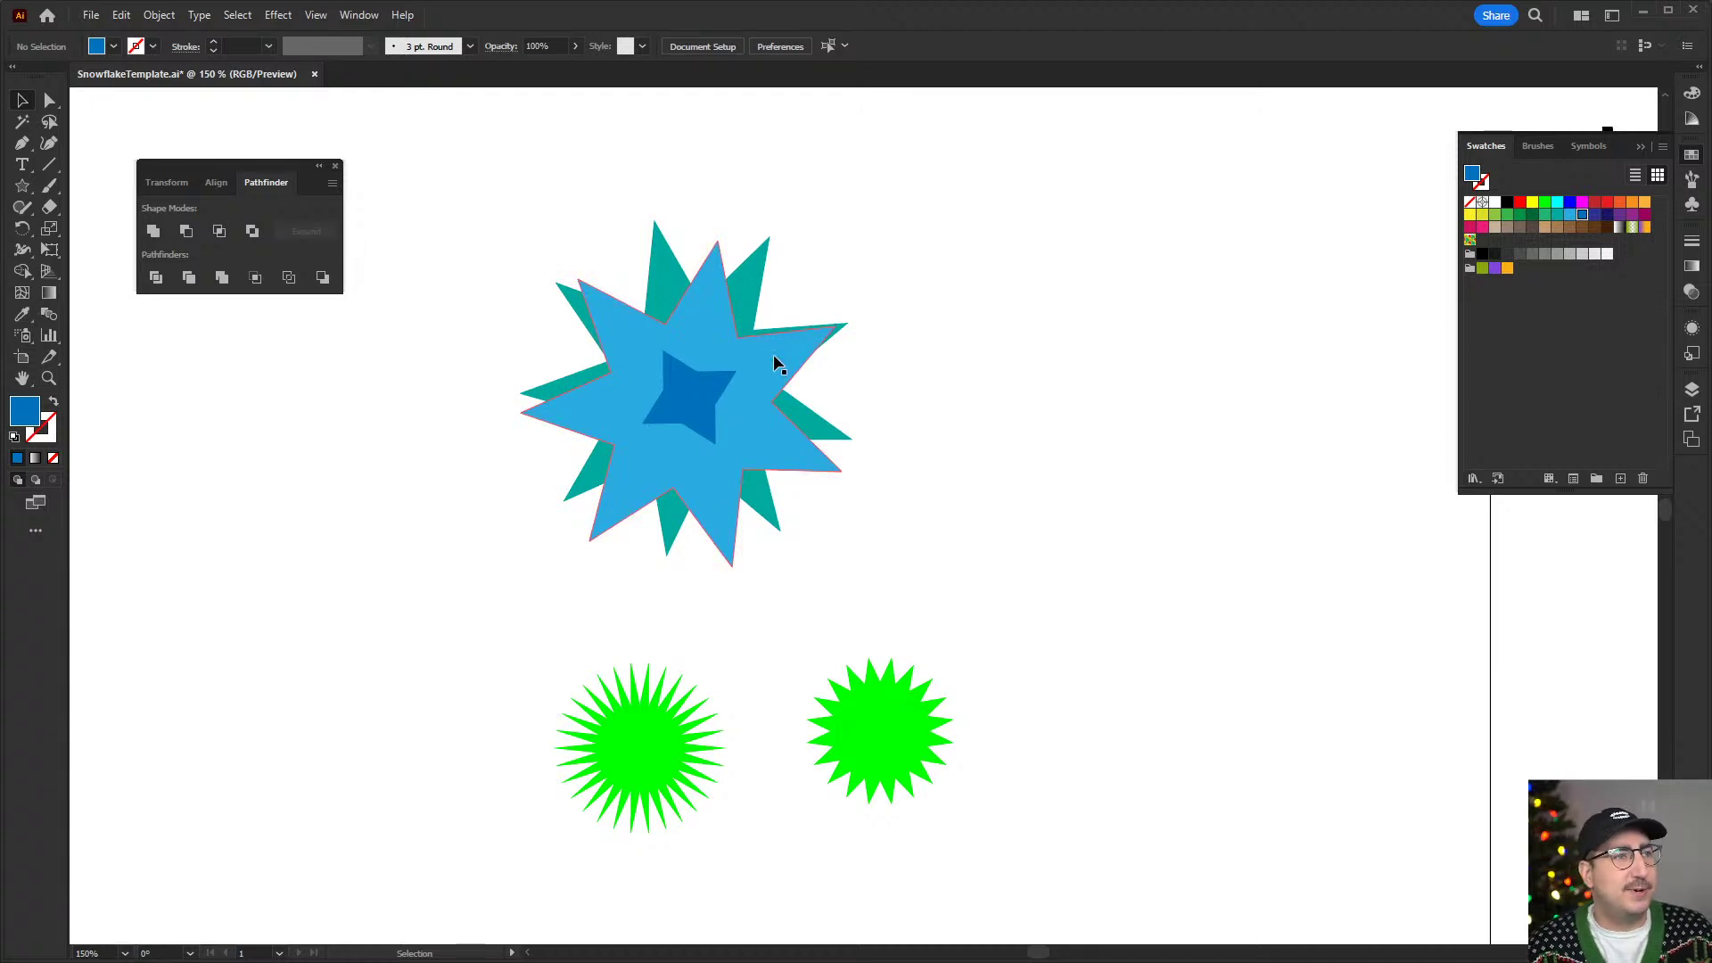
- Collapse the swatches and activate the Polygon tool over an empty area of the canvas beside the stars
left_click_drag(773, 355, 1167, 393)
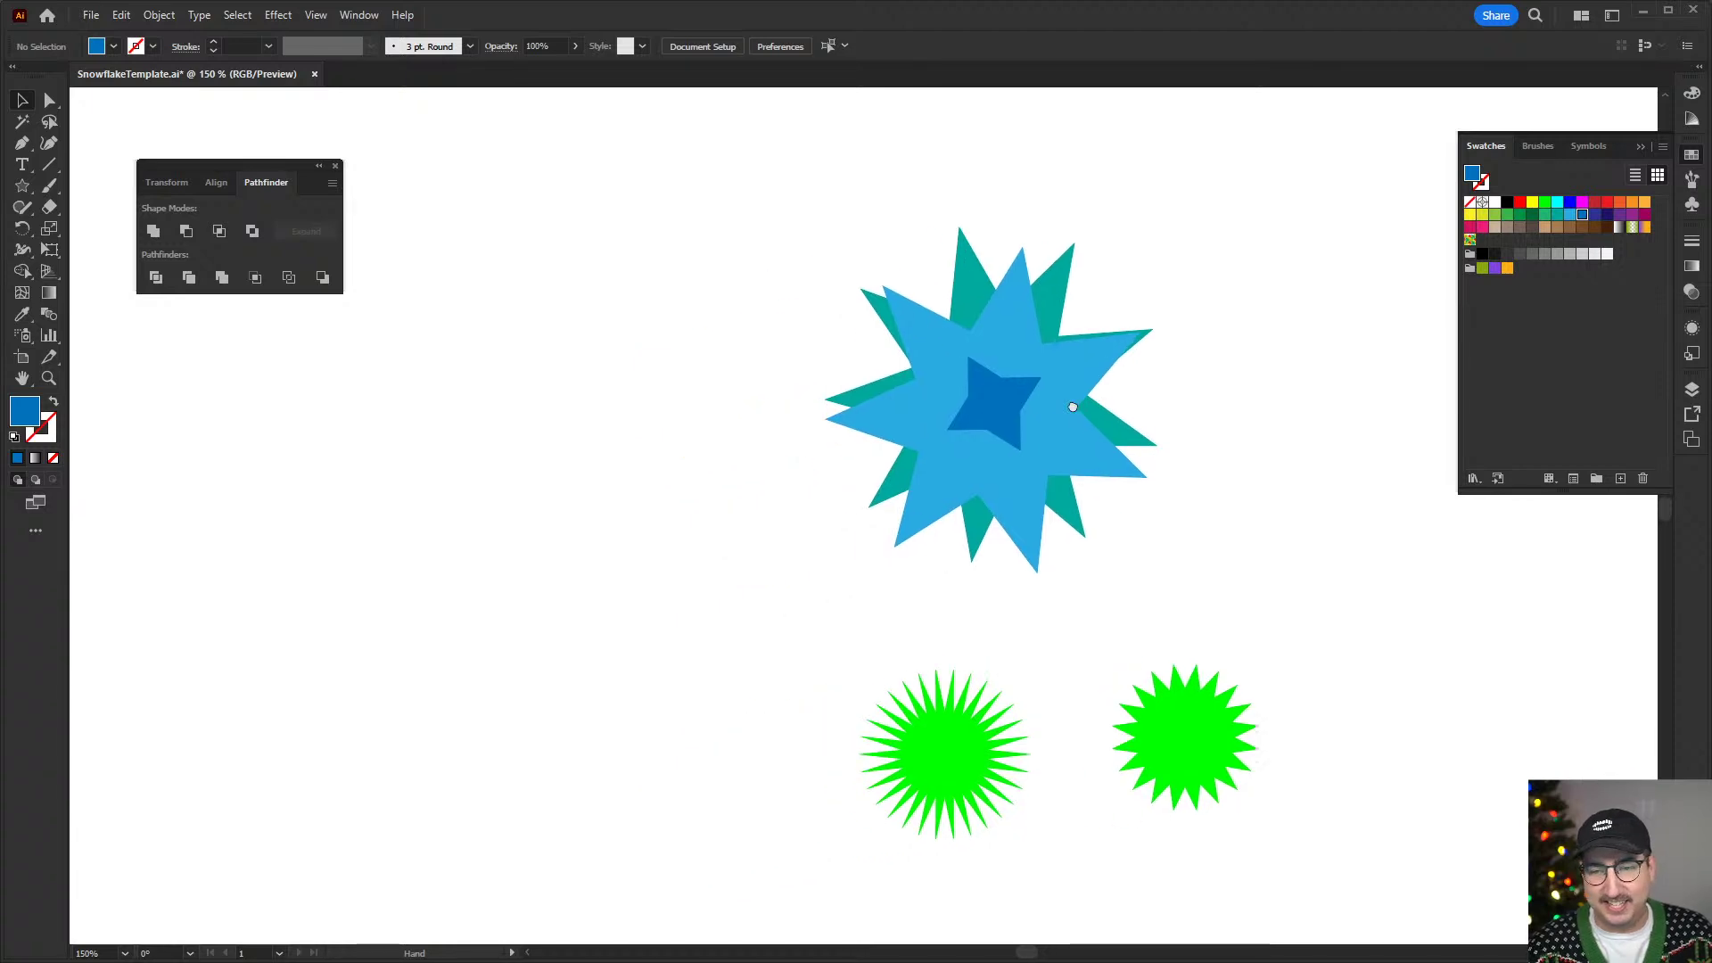
left_click(1639, 147)
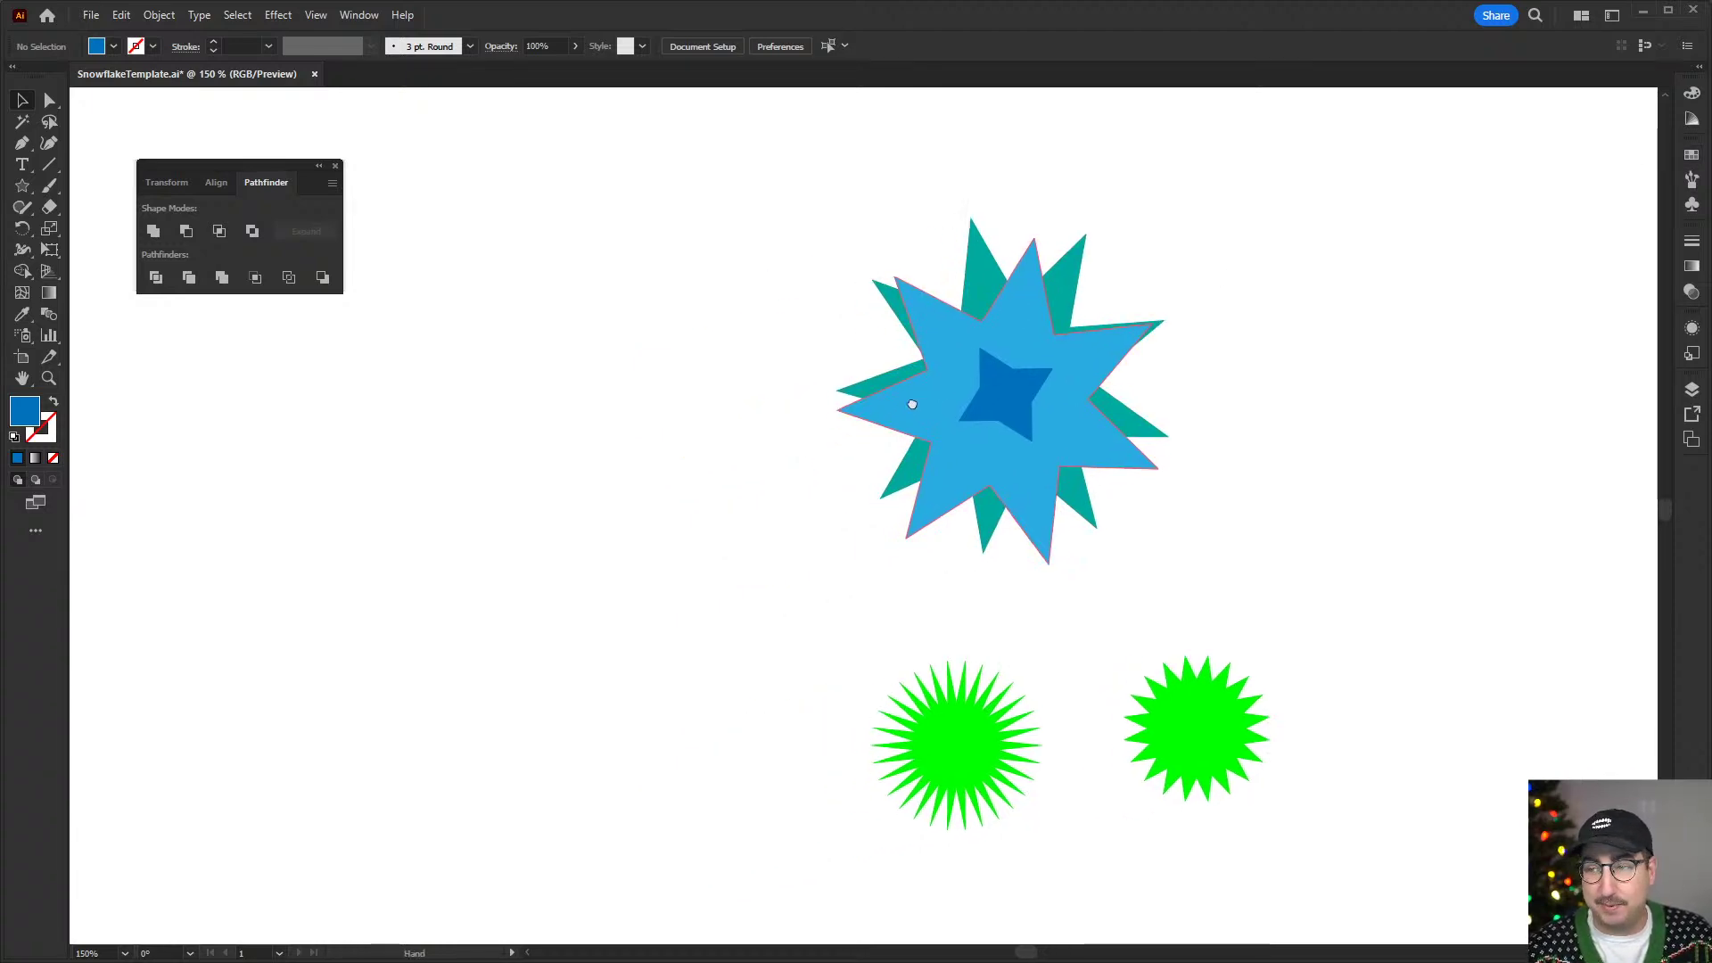
scroll(909, 397, "down", 2)
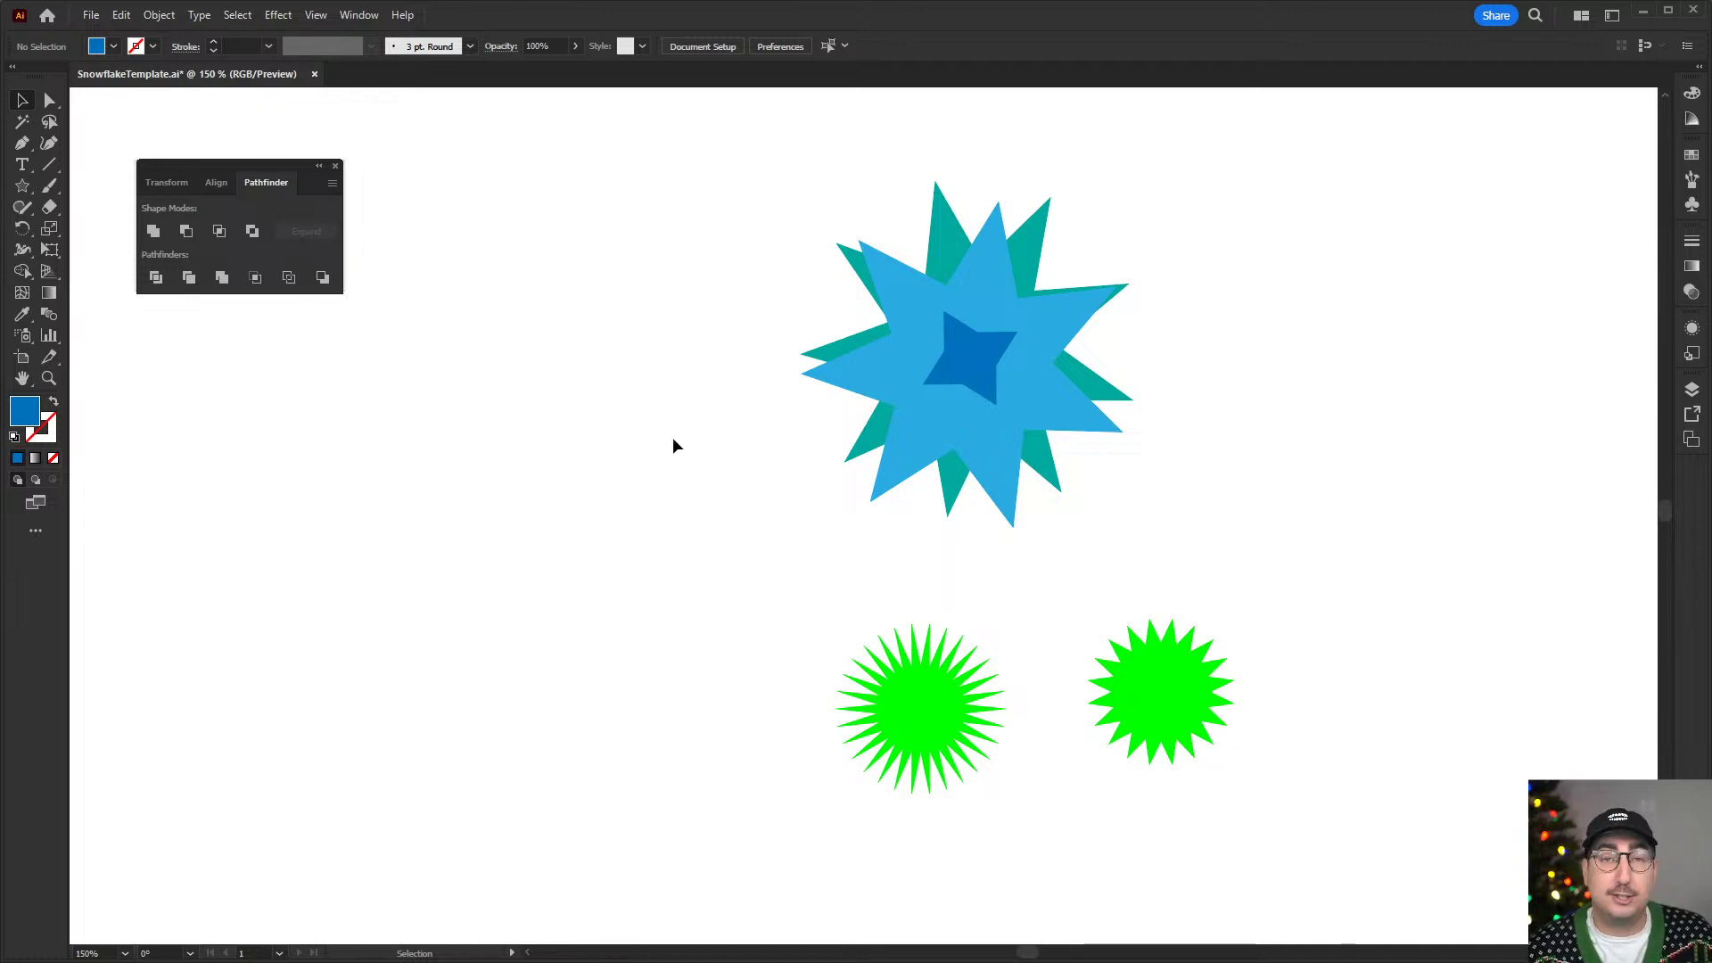
left_click_drag(672, 443, 994, 420)
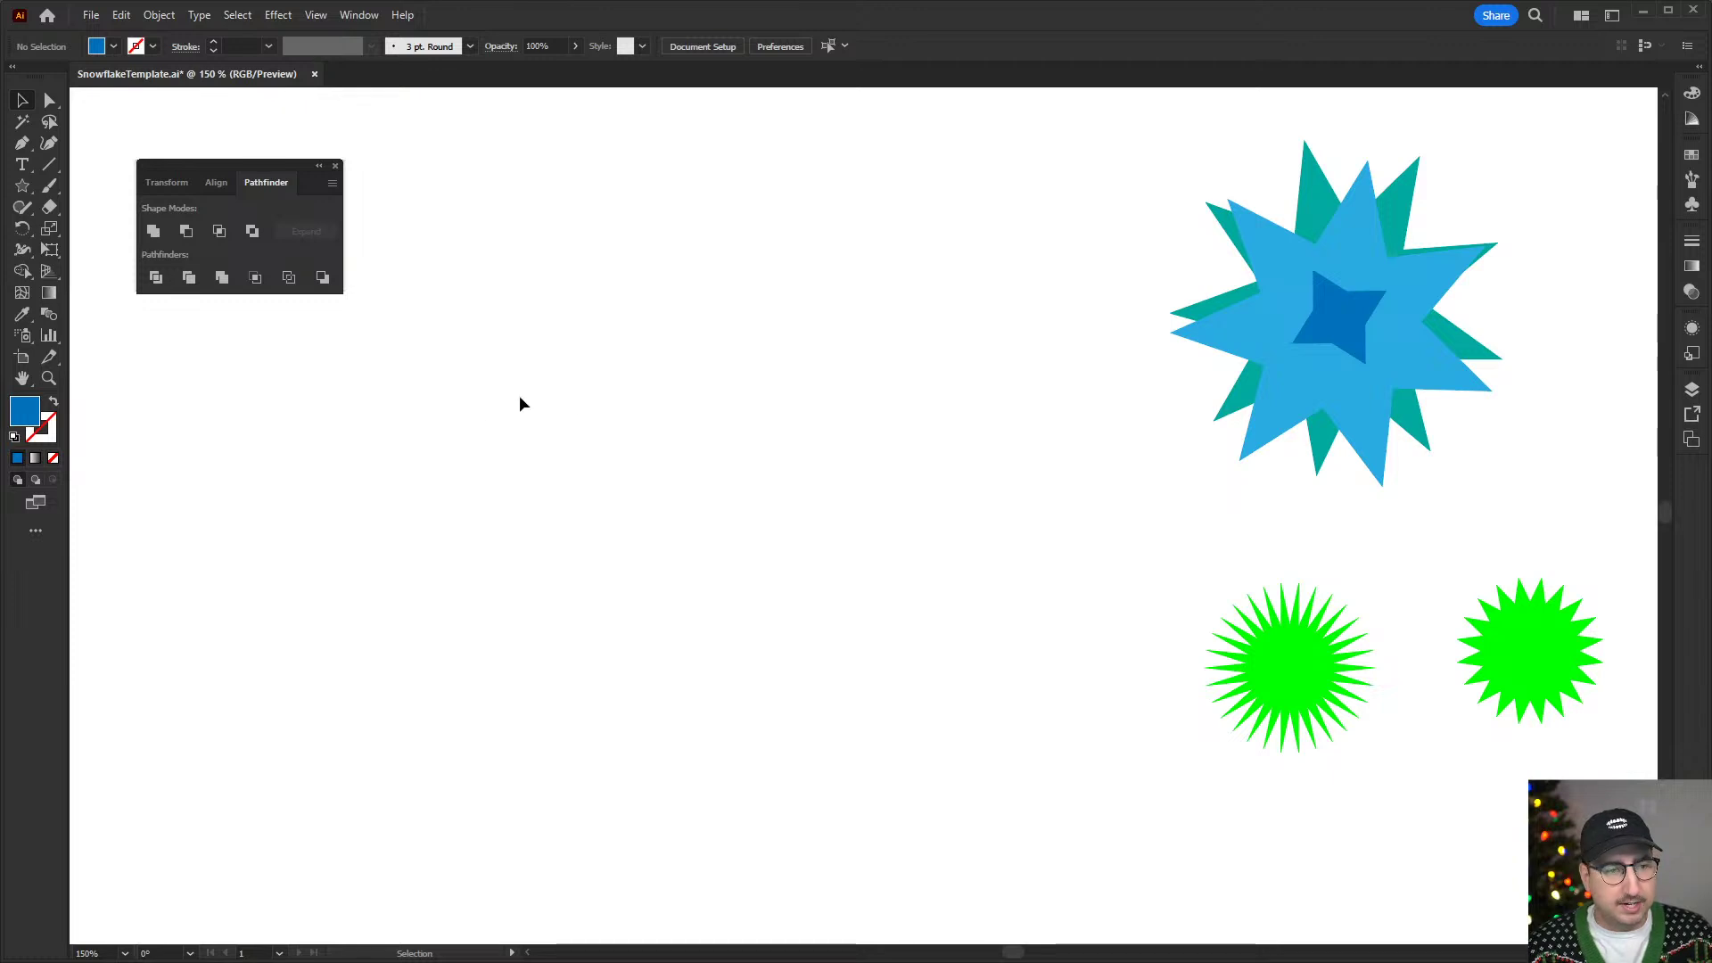
left_click_drag(519, 398, 915, 488)
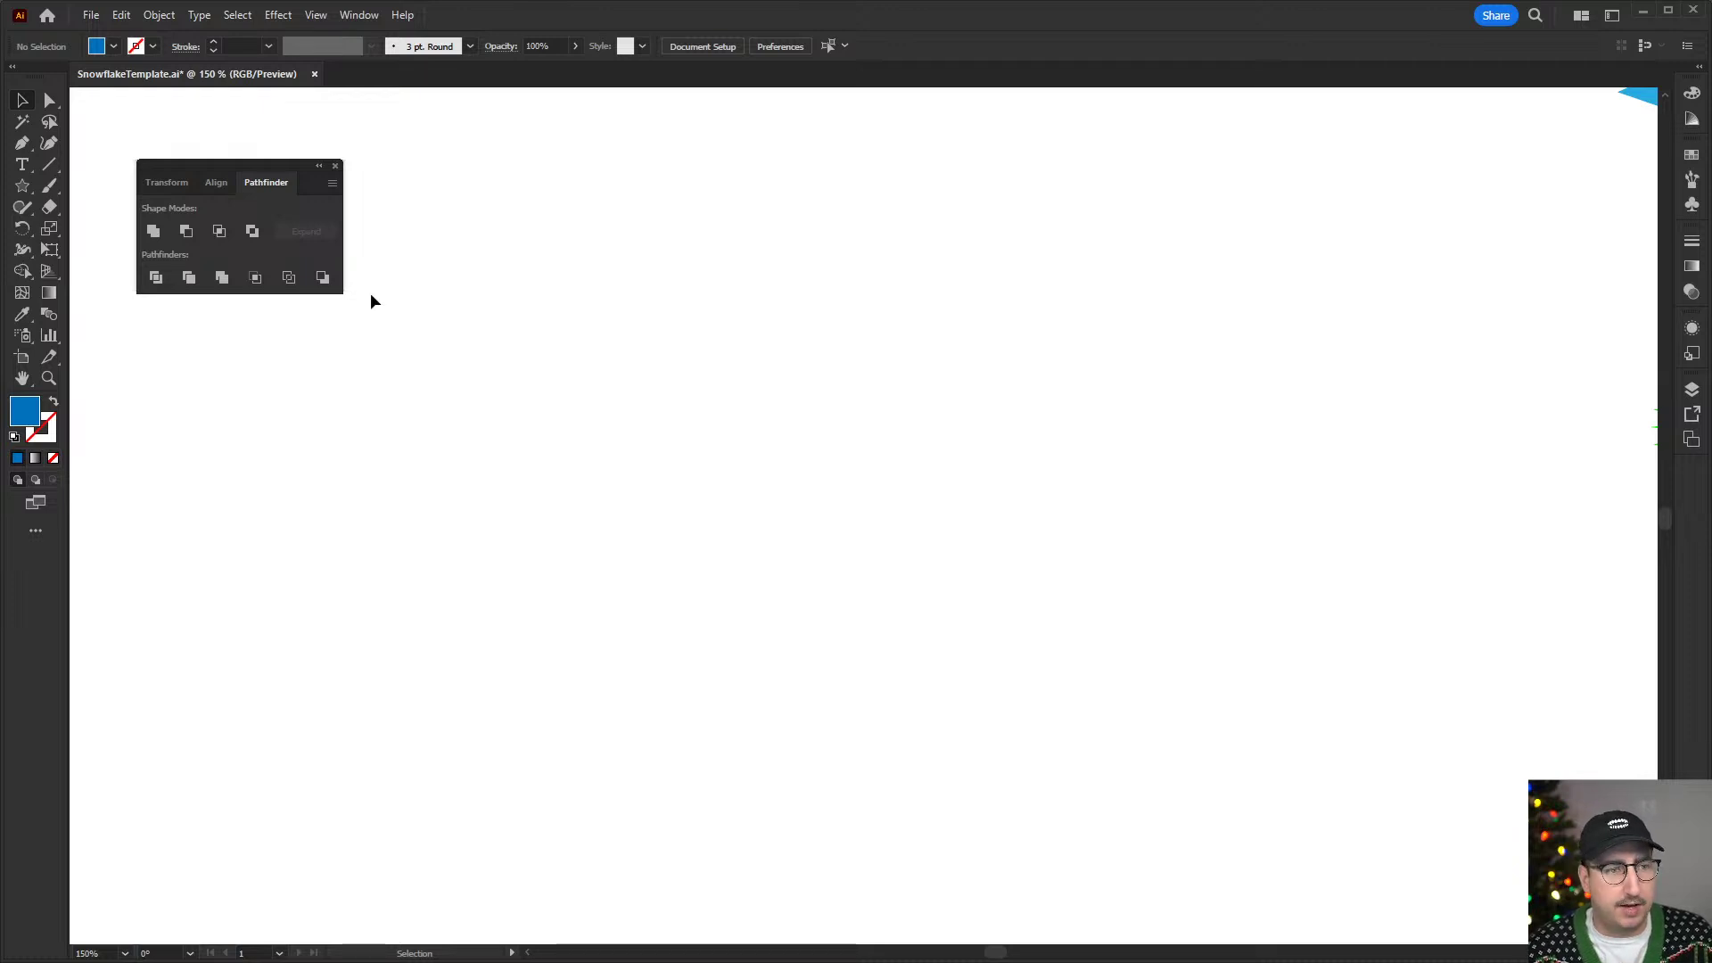
right_click(23, 187)
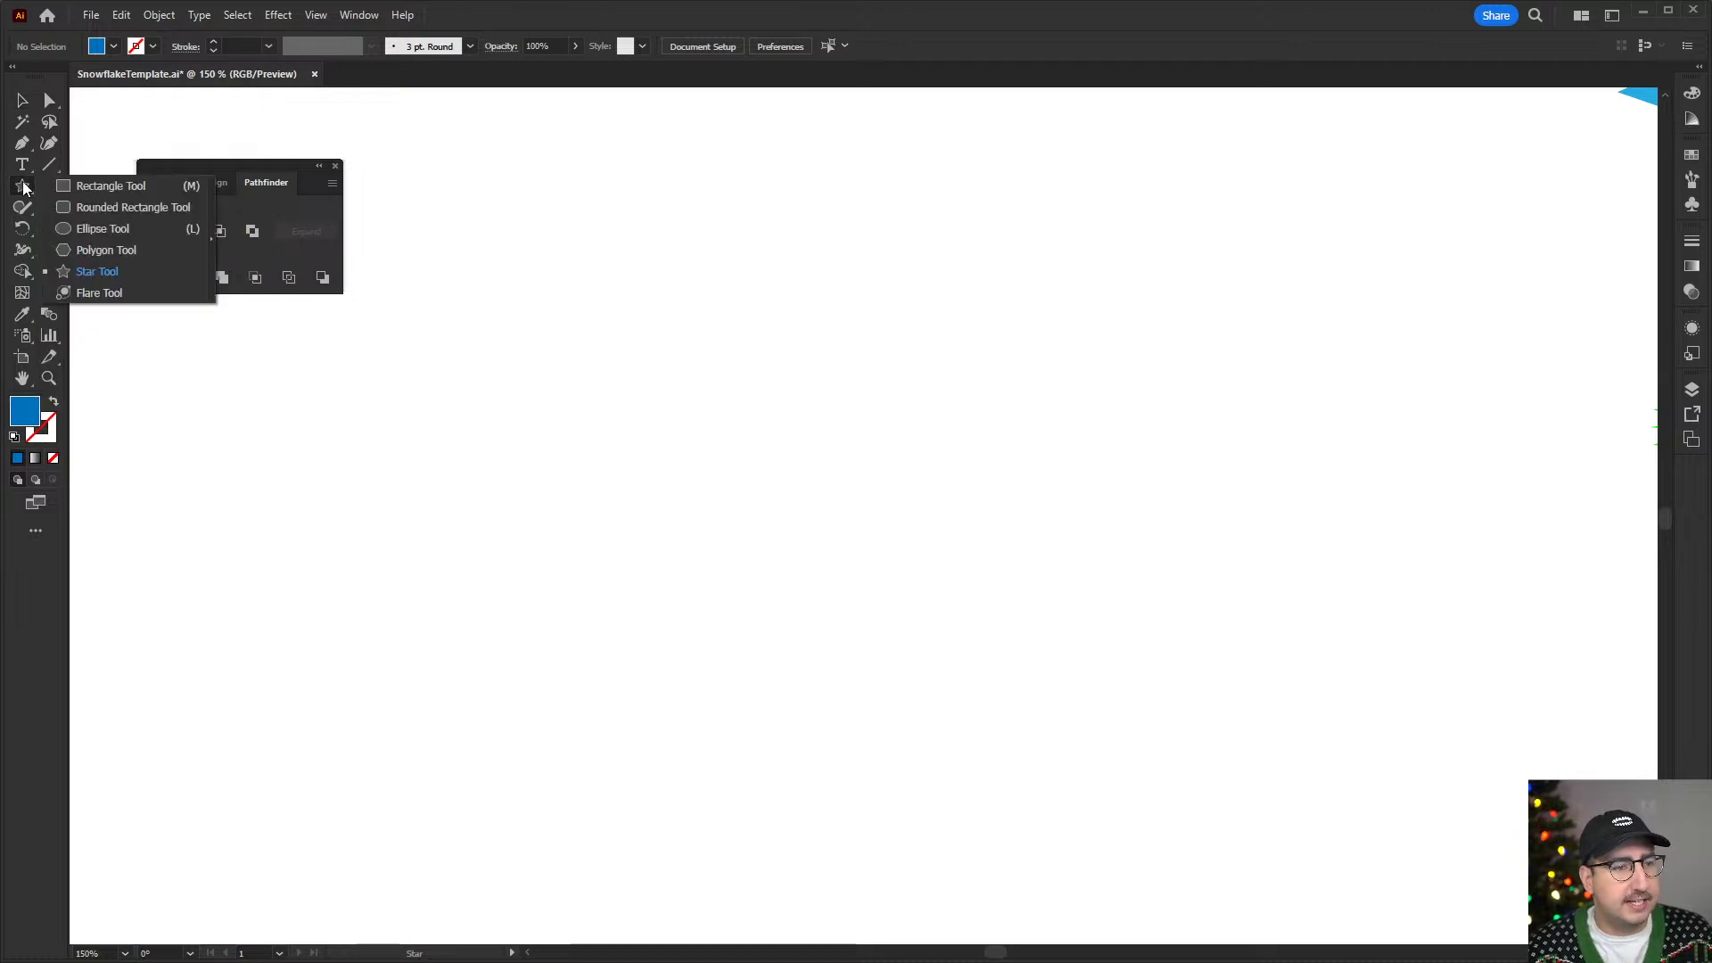
left_click(122, 249)
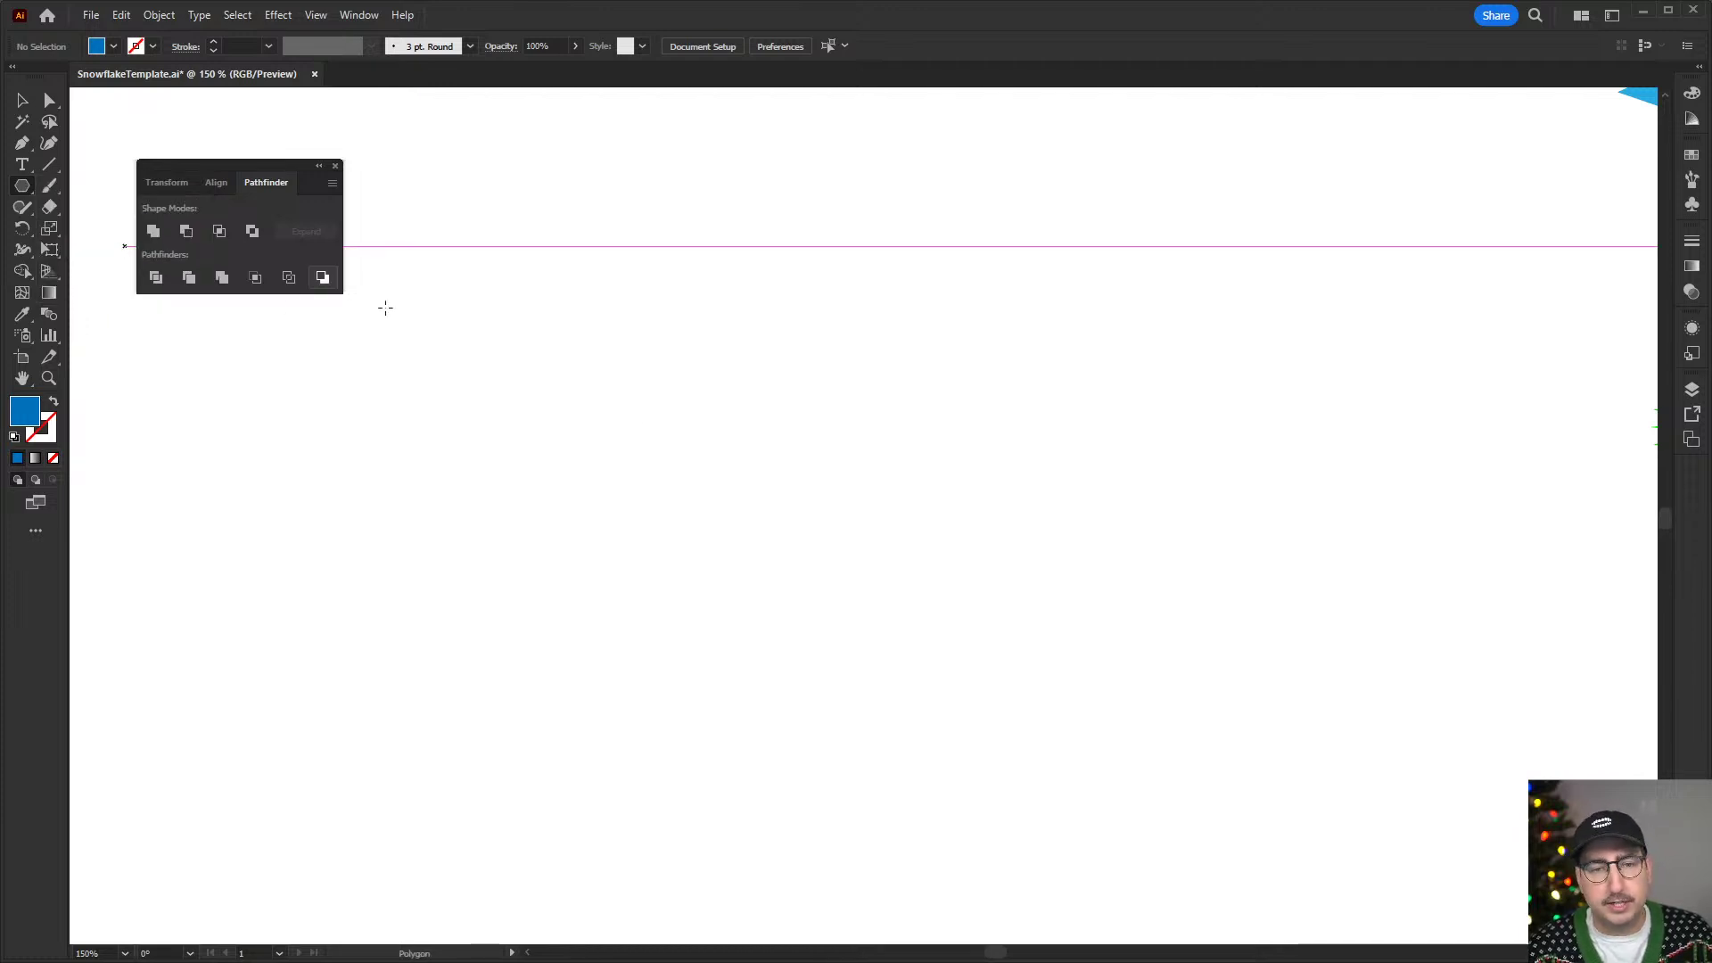
left_click(781, 464)
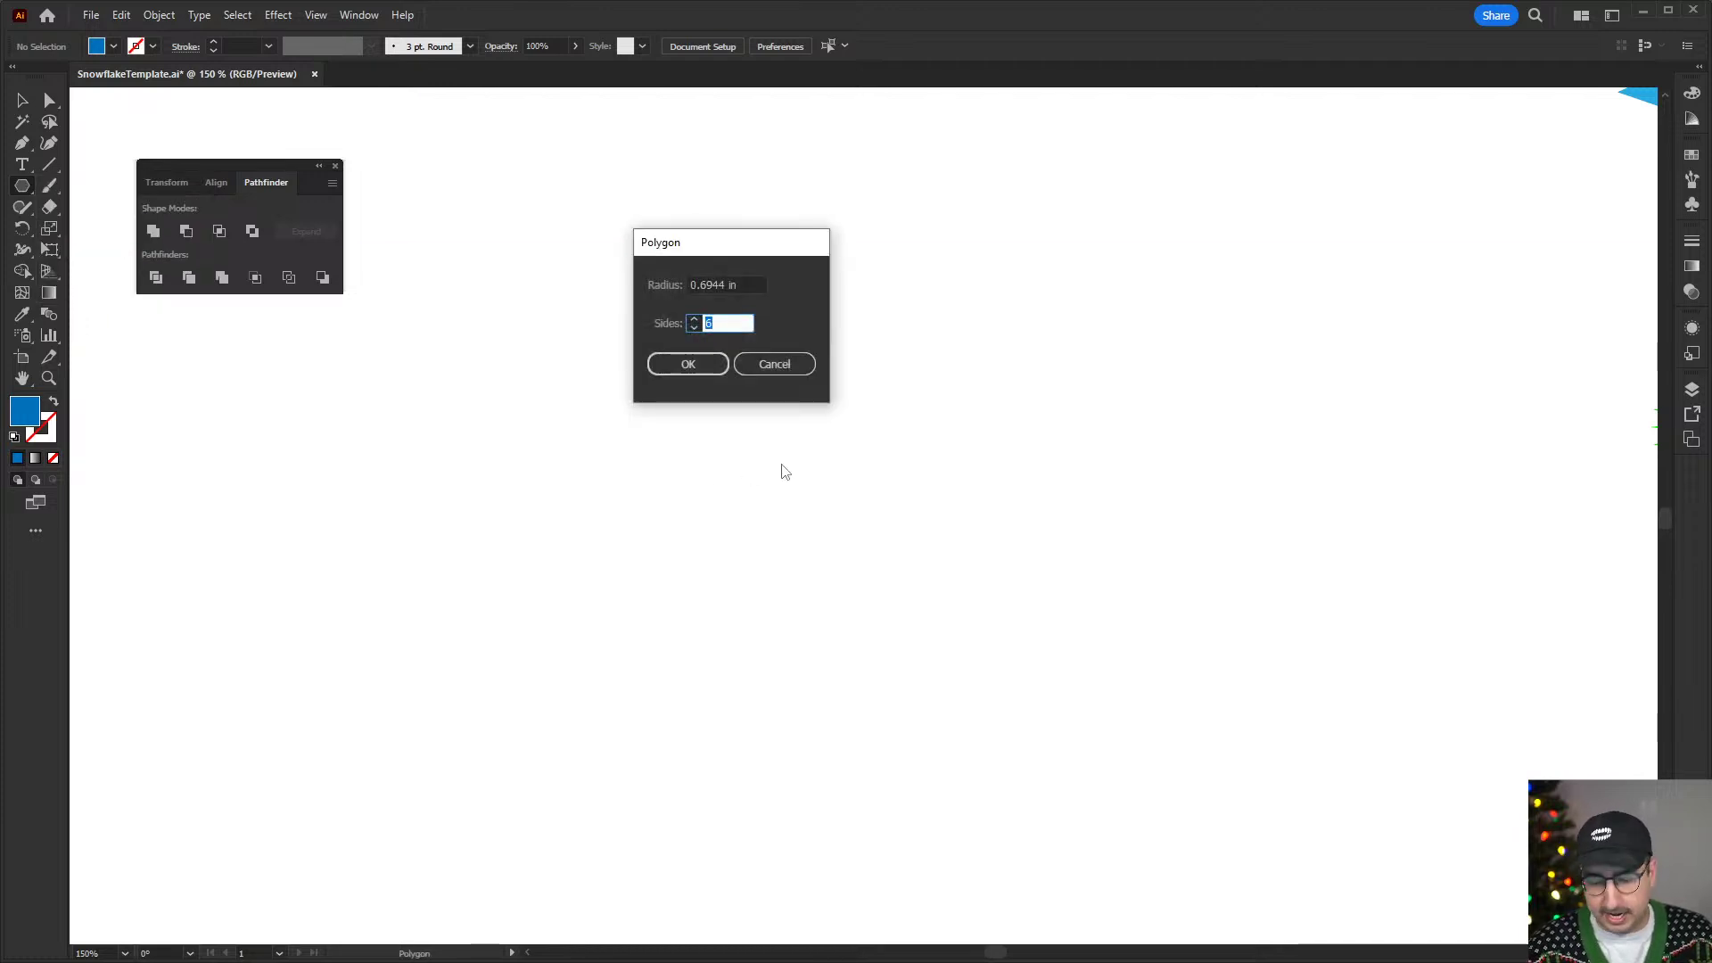
type("5")
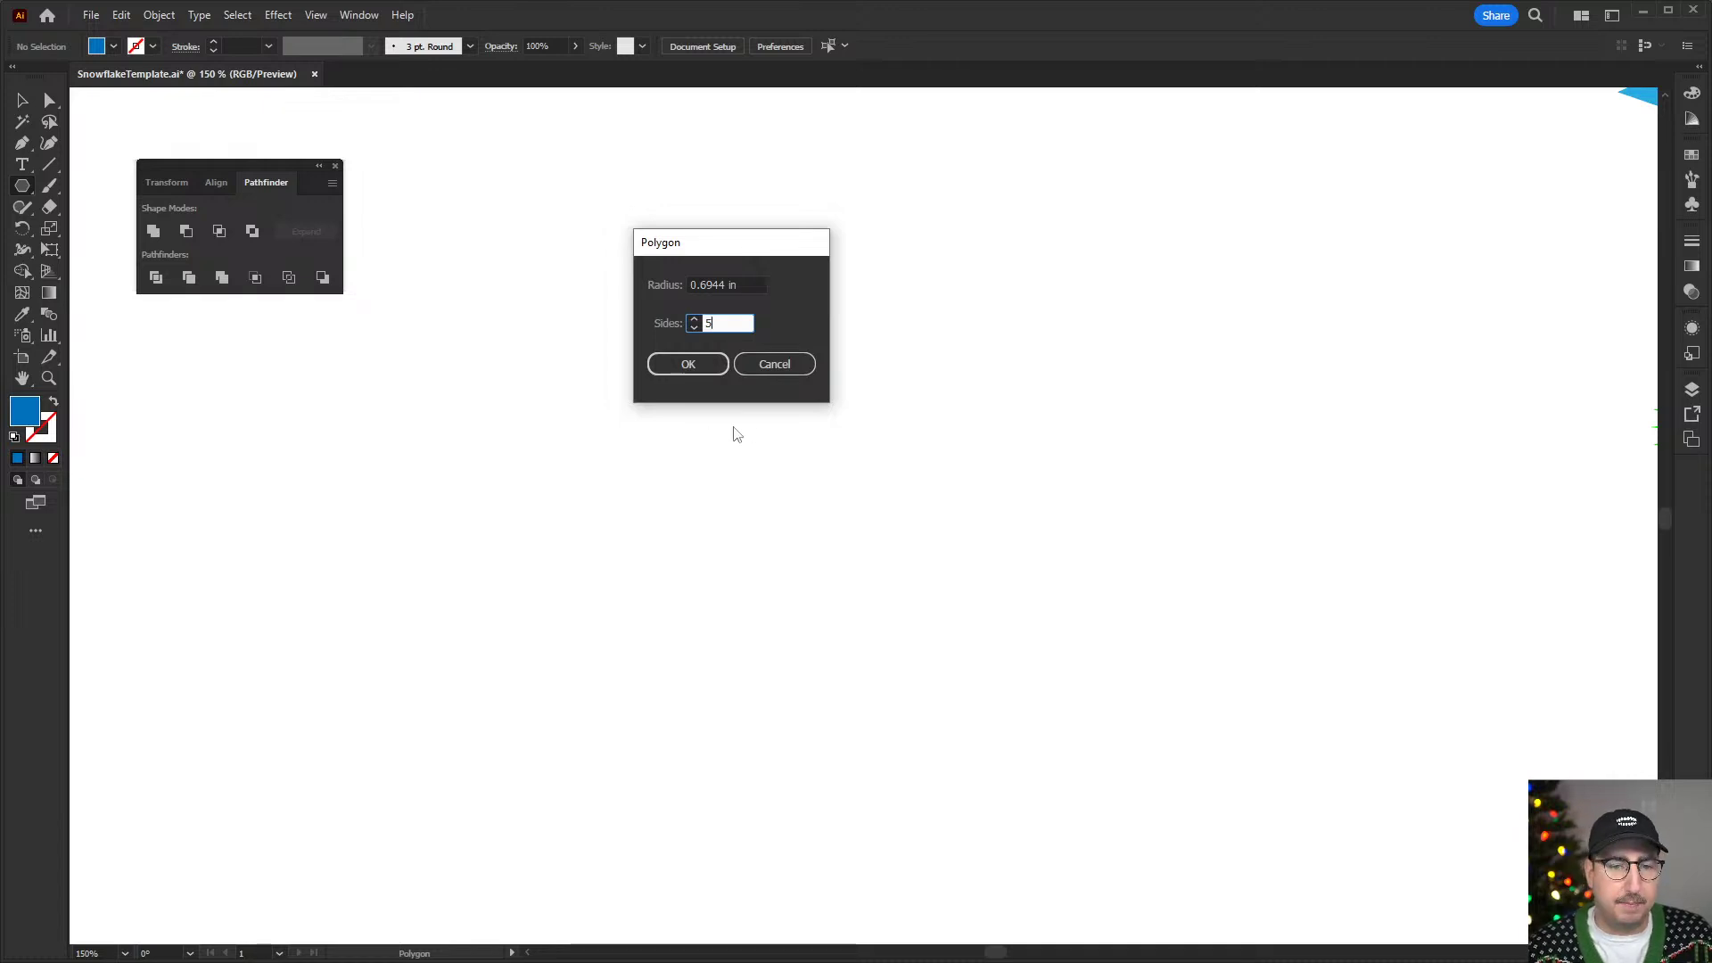
left_click(774, 364)
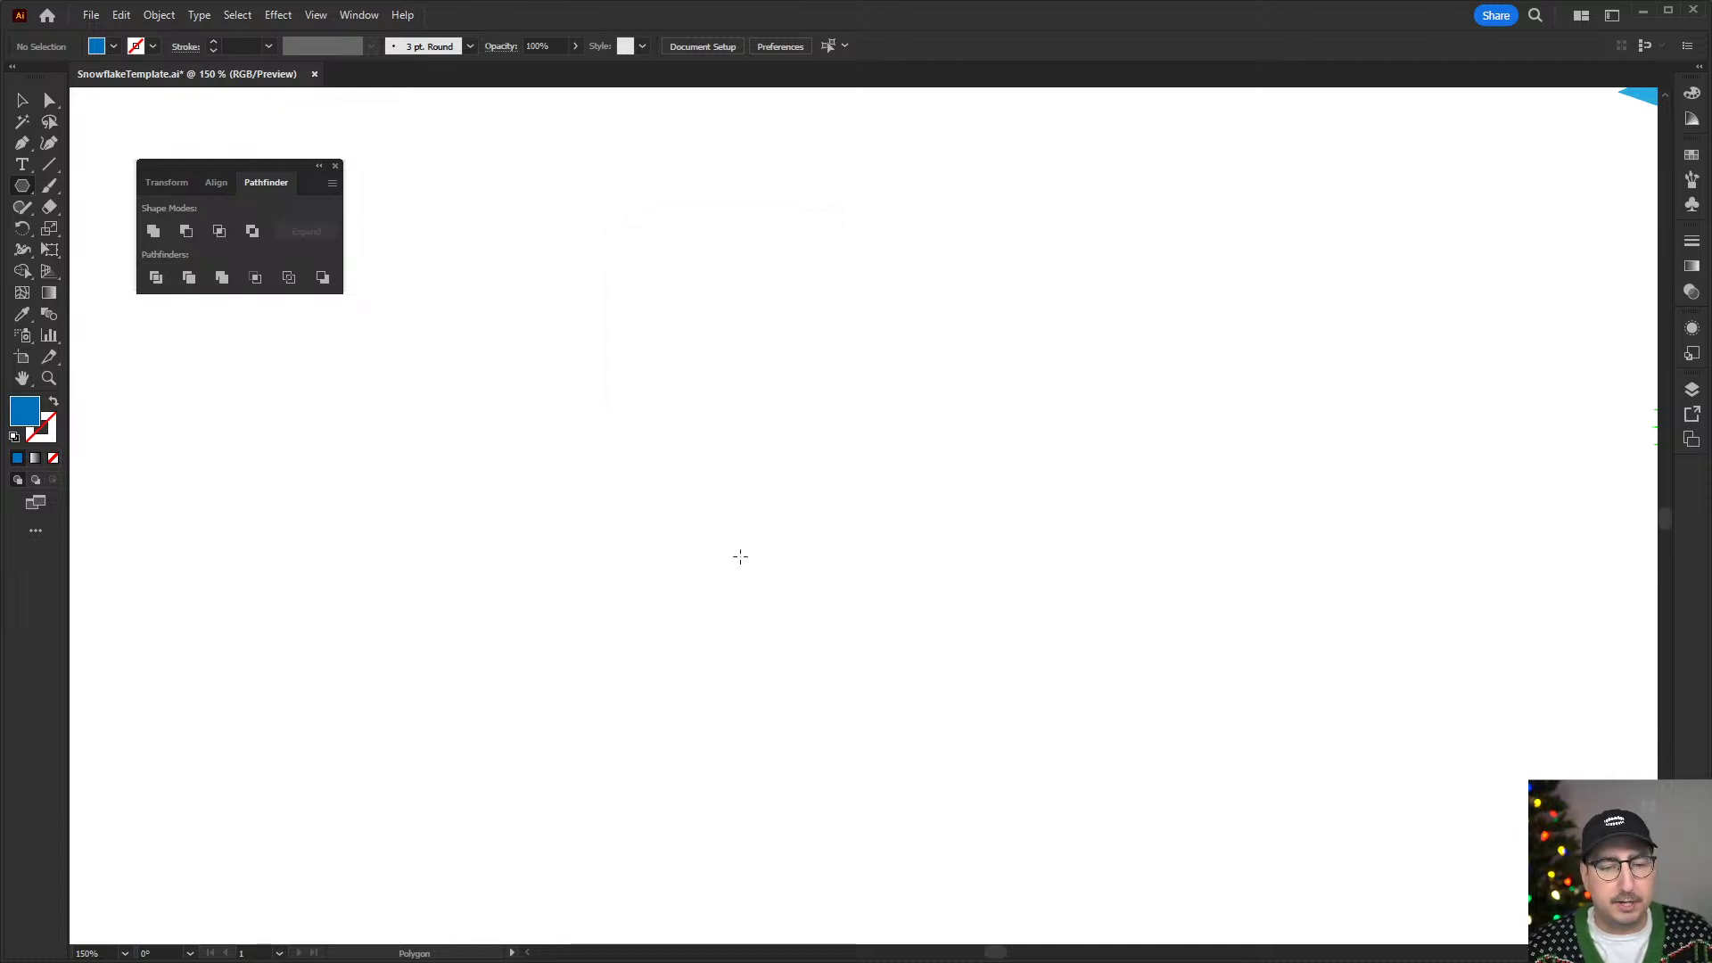
- Draw an upright blue polygon about 2.5 in wide in the empty area, adjusting it to five sides while drawing
mouse_move(740, 556)
left_mouse_down()
mouse_move(600, 454)
mouse_move(568, 439)
mouse_move(519, 454)
mouse_move(520, 440)
mouse_move(653, 535)
mouse_move(584, 506)
left_mouse_up()
key("Down")
key("Down")
key("Up")
key("Up")
key("Up")
key("Up")
key("Down")
key("Down")
key("Down")
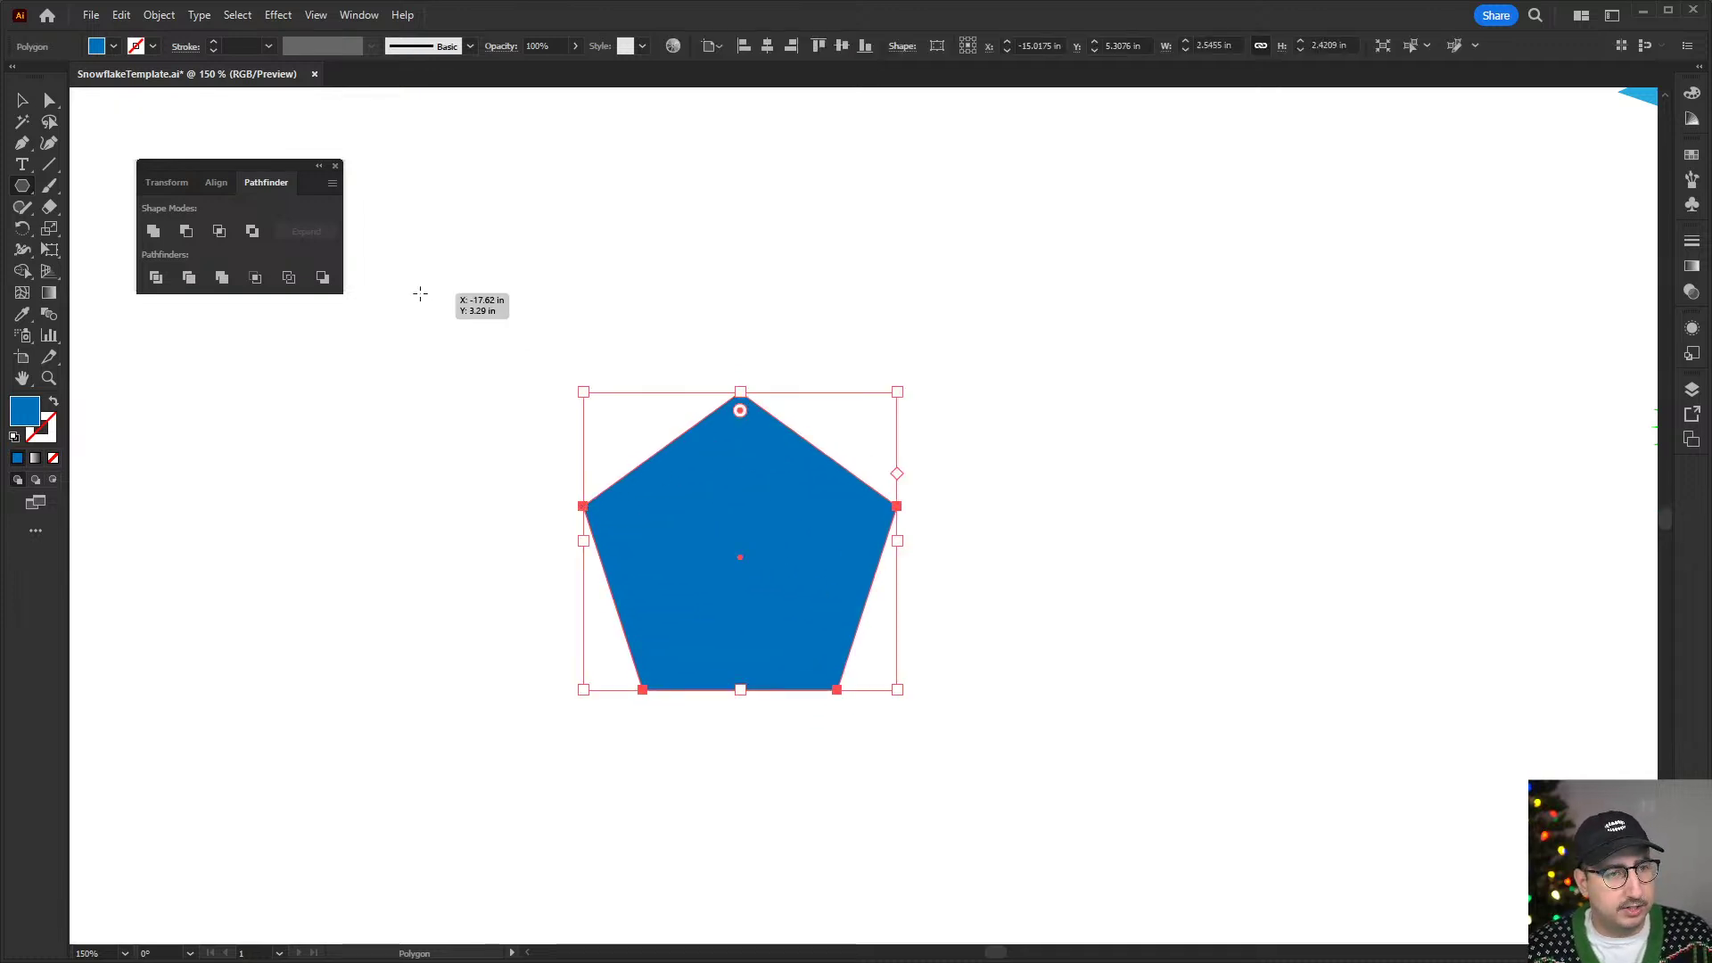
- Swap the pentagon's blue fill to its stroke and set the stroke weight to 40 pt
key("shift+x")
left_click(240, 46)
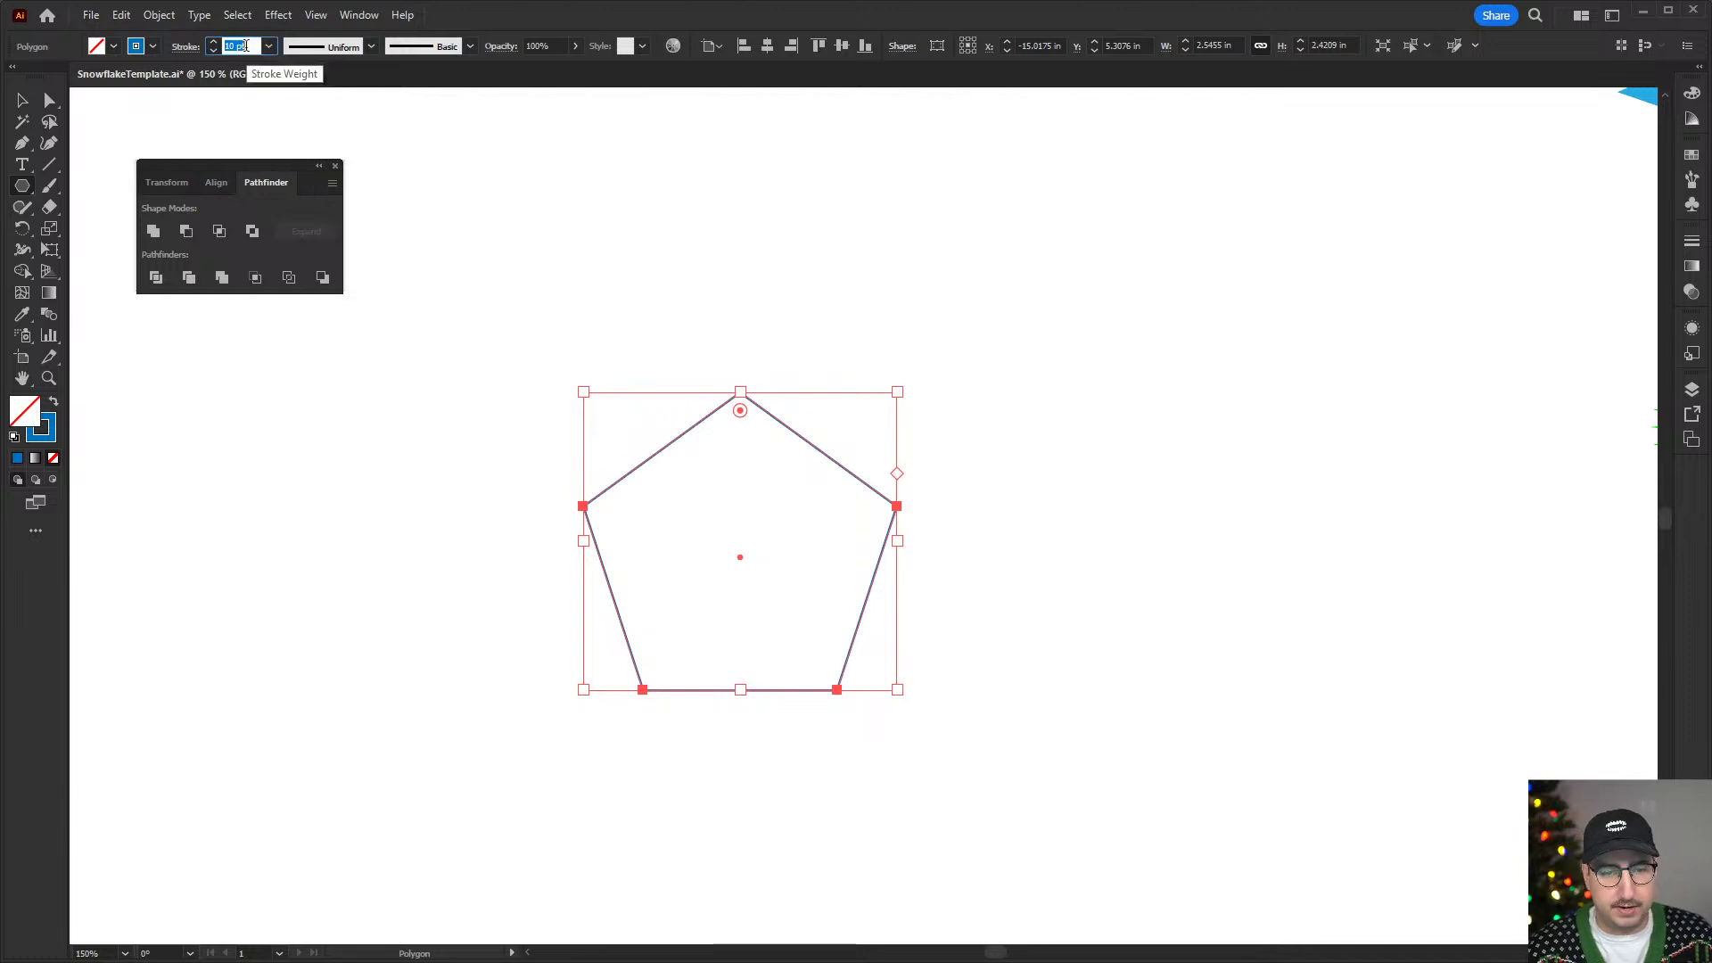
type("30")
key("Return")
type("40")
key("Return")
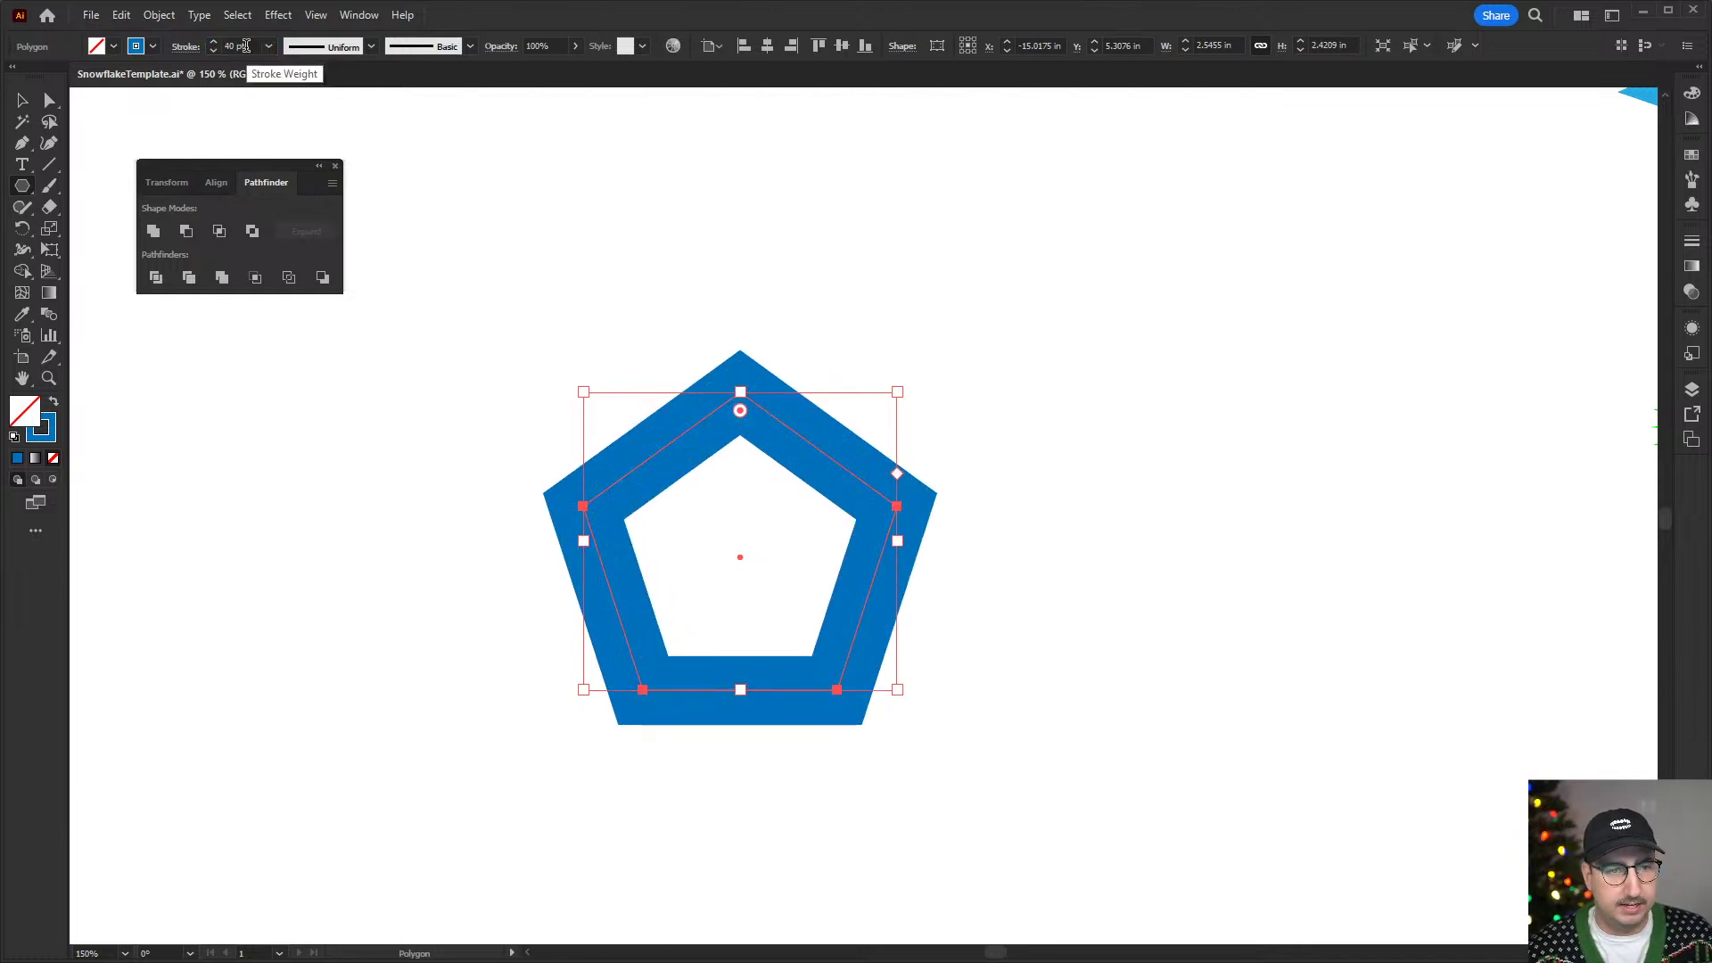
- Scale the outlined pentagon and its stroke down to about half size around its centre
key("s")
left_click_drag(1032, 286, 940, 375)
key("v")
left_click(913, 419)
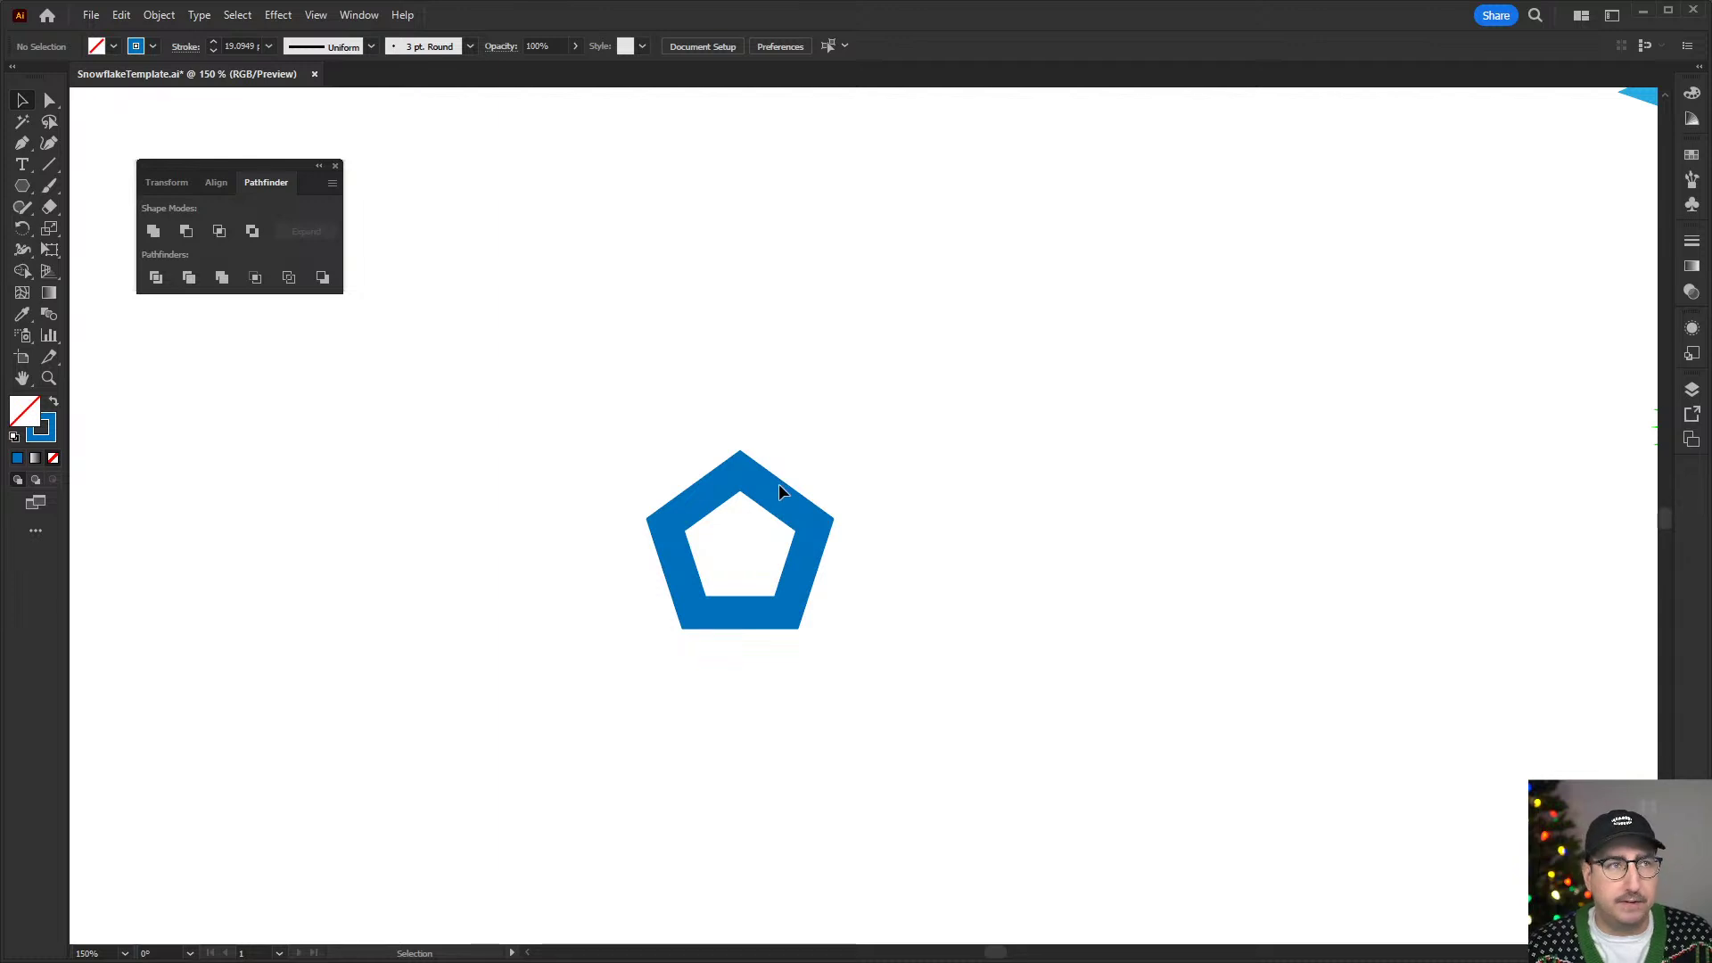
- Draw a vertical blue line about 1.96 in long downward from the middle of the pentagon's bottom edge with the Pen tool
key("z")
left_click(749, 638)
left_click_drag(883, 493, 829, 440)
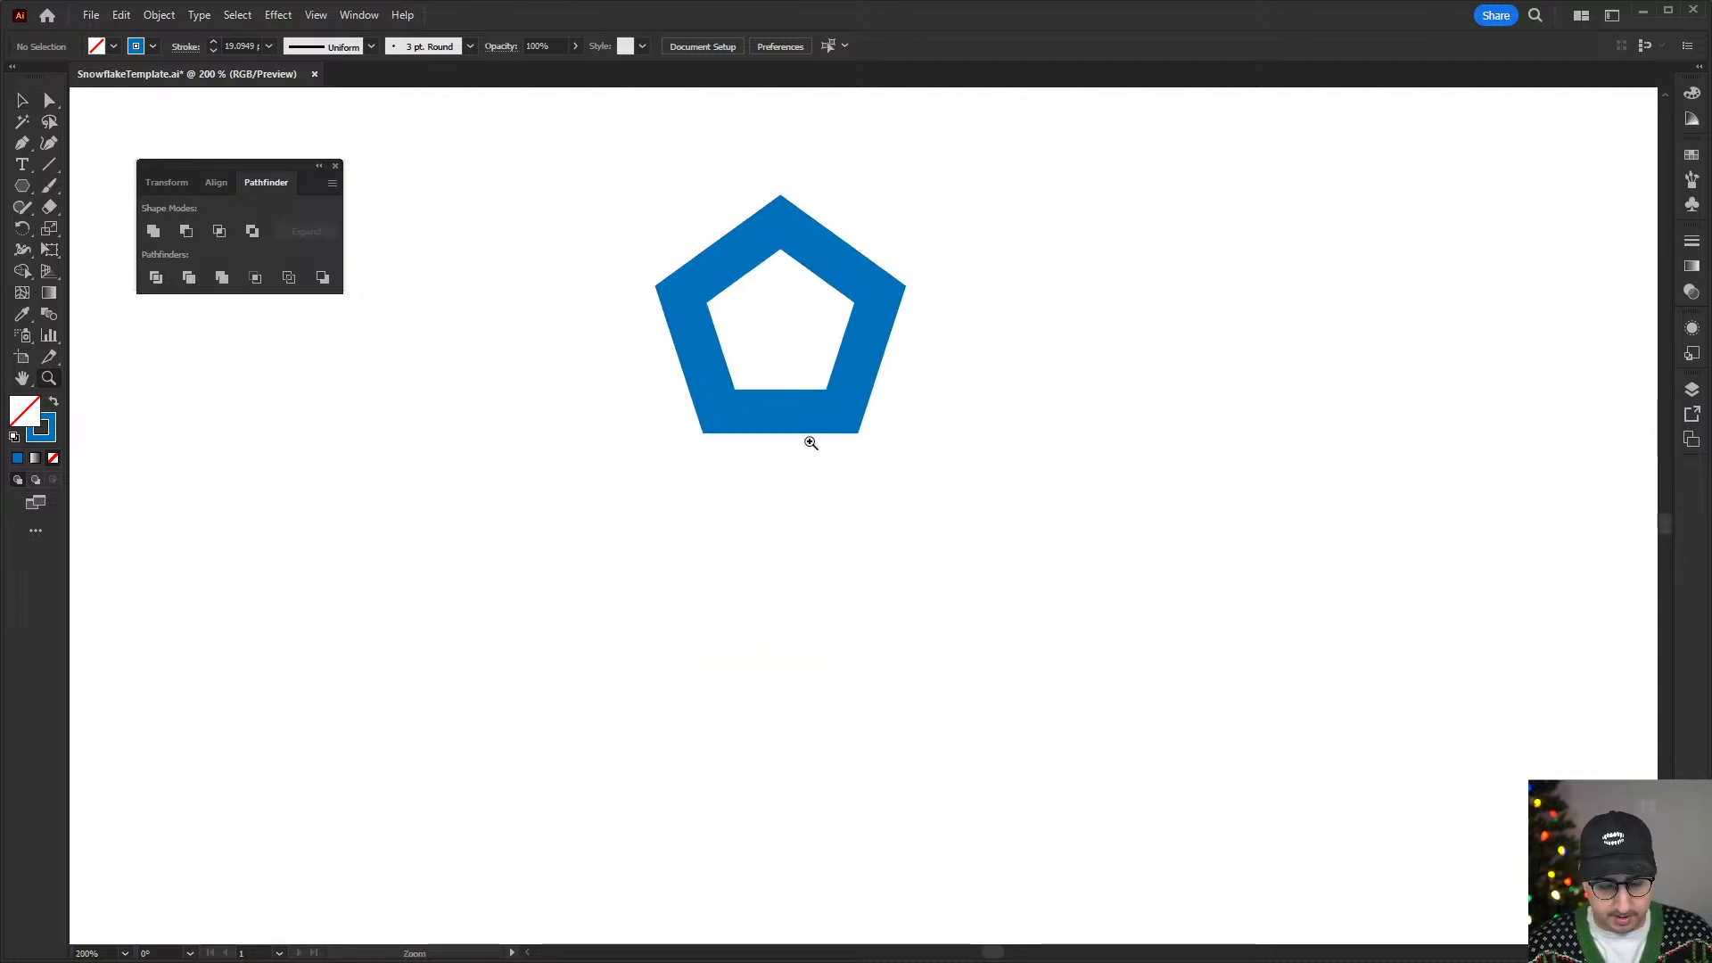
key("p")
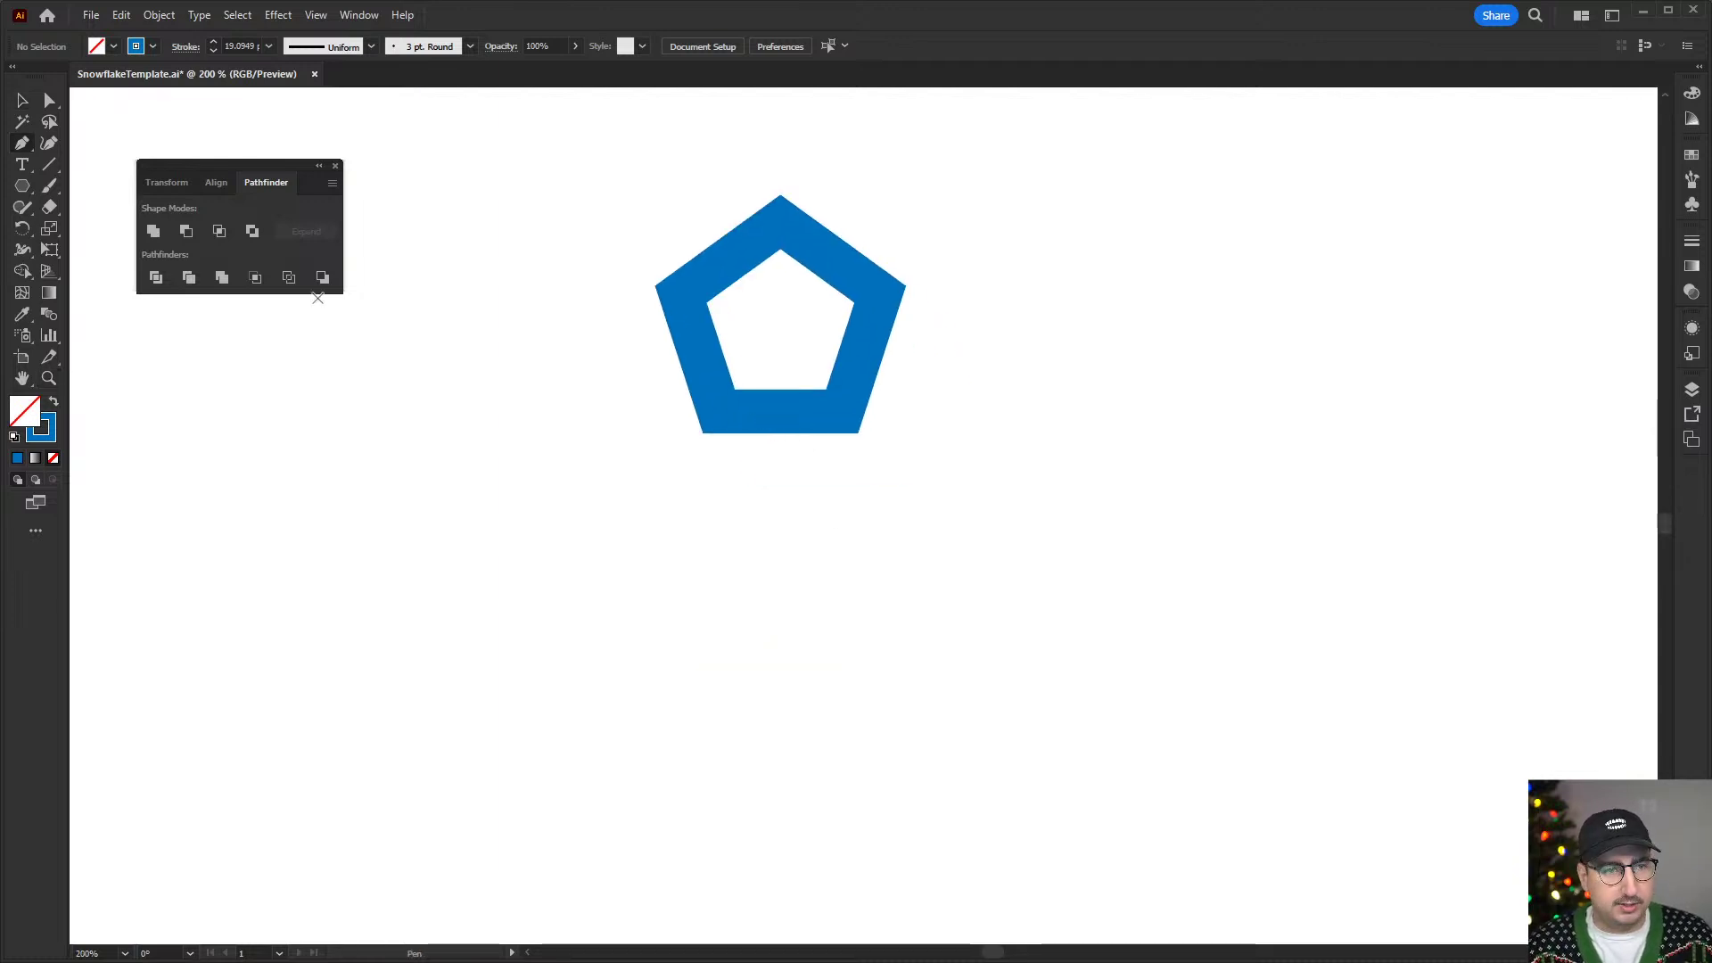
left_click(780, 411)
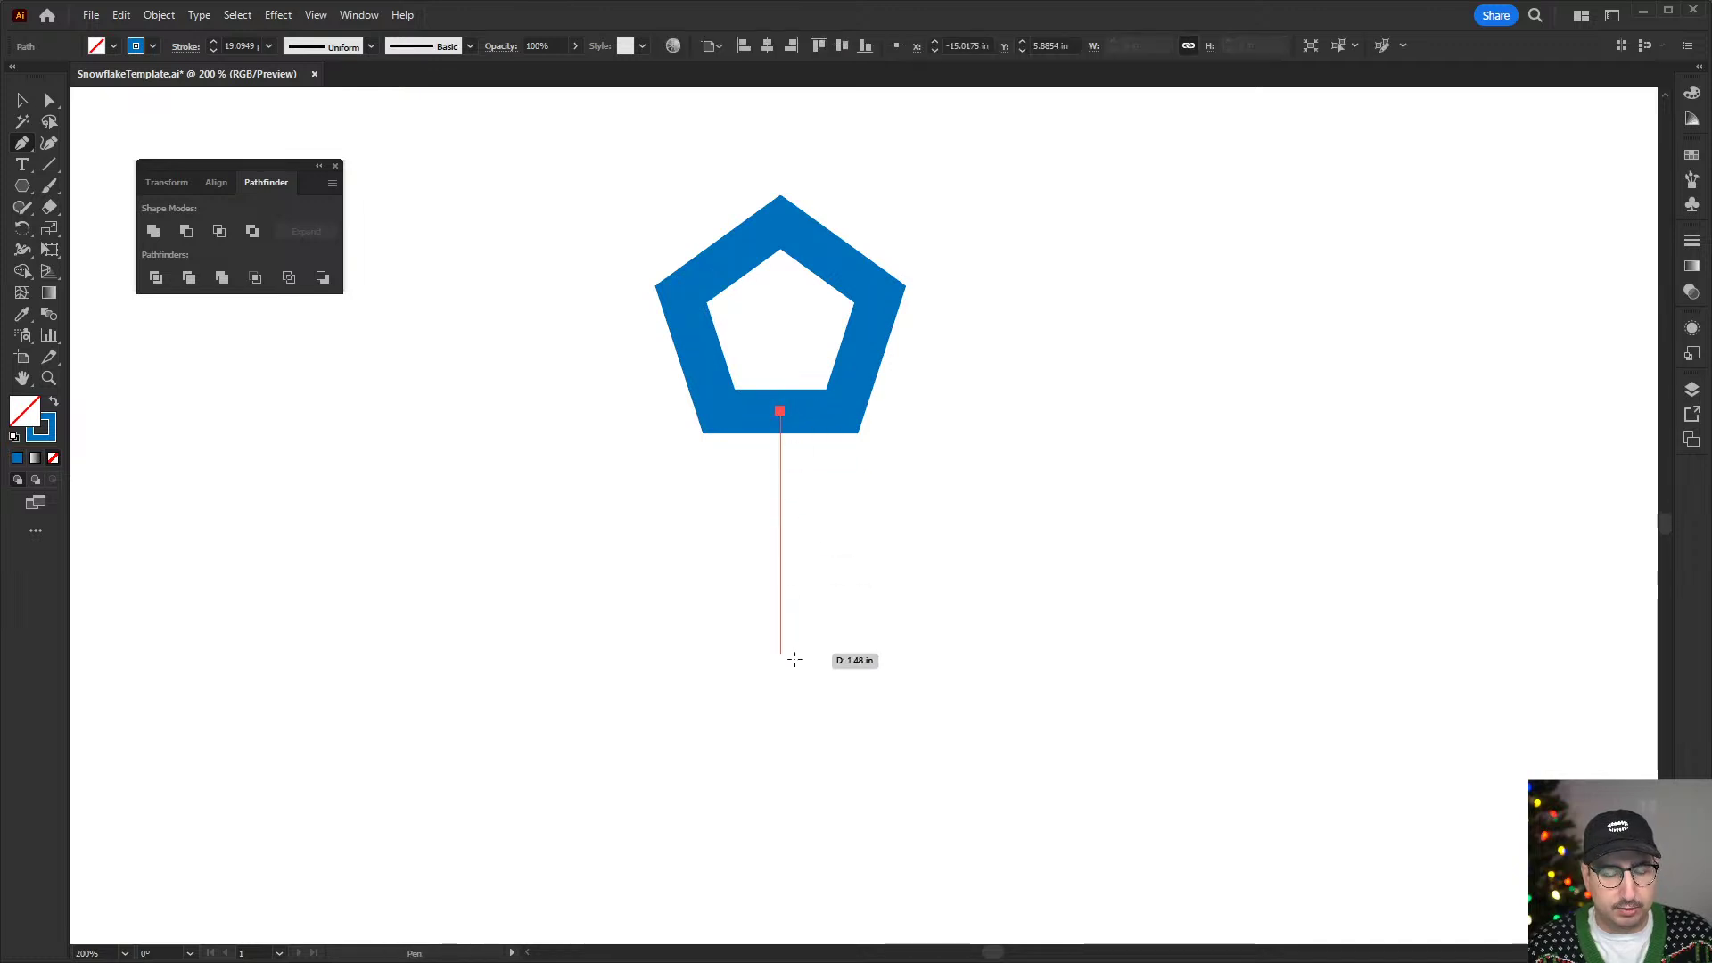
left_click(782, 733, "shift")
key("v")
left_click(911, 628)
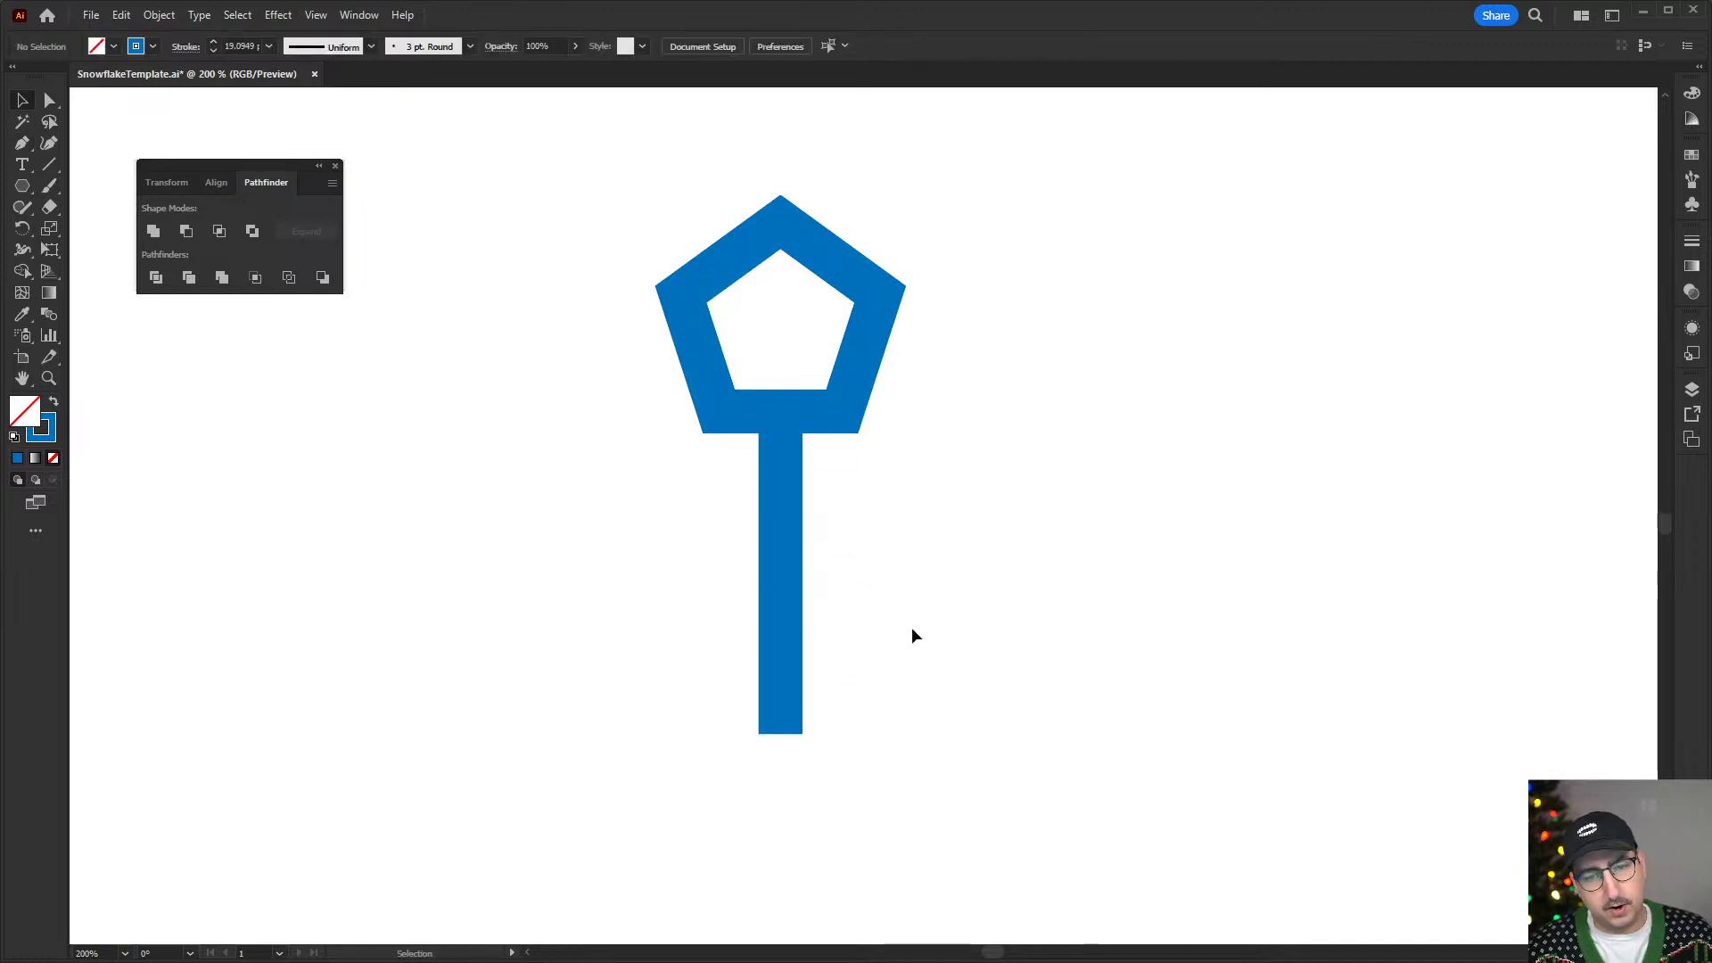
- Give the vertical line below the pentagon a round stroke cap
left_click(767, 481)
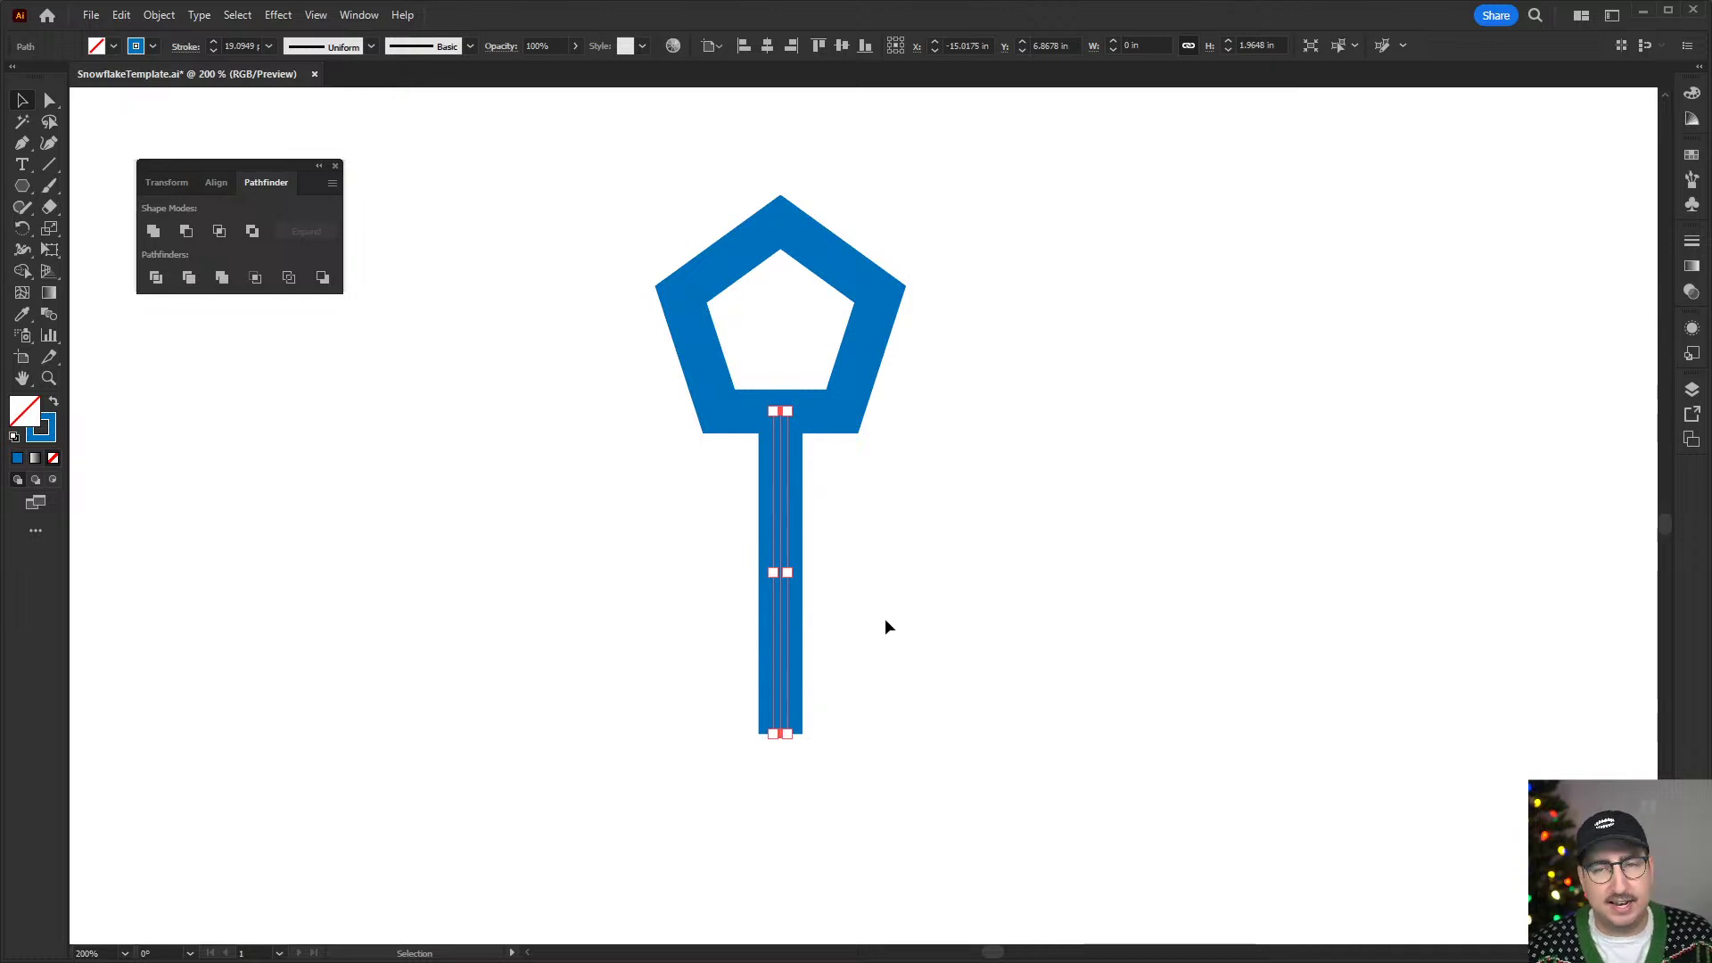
left_click(1692, 242)
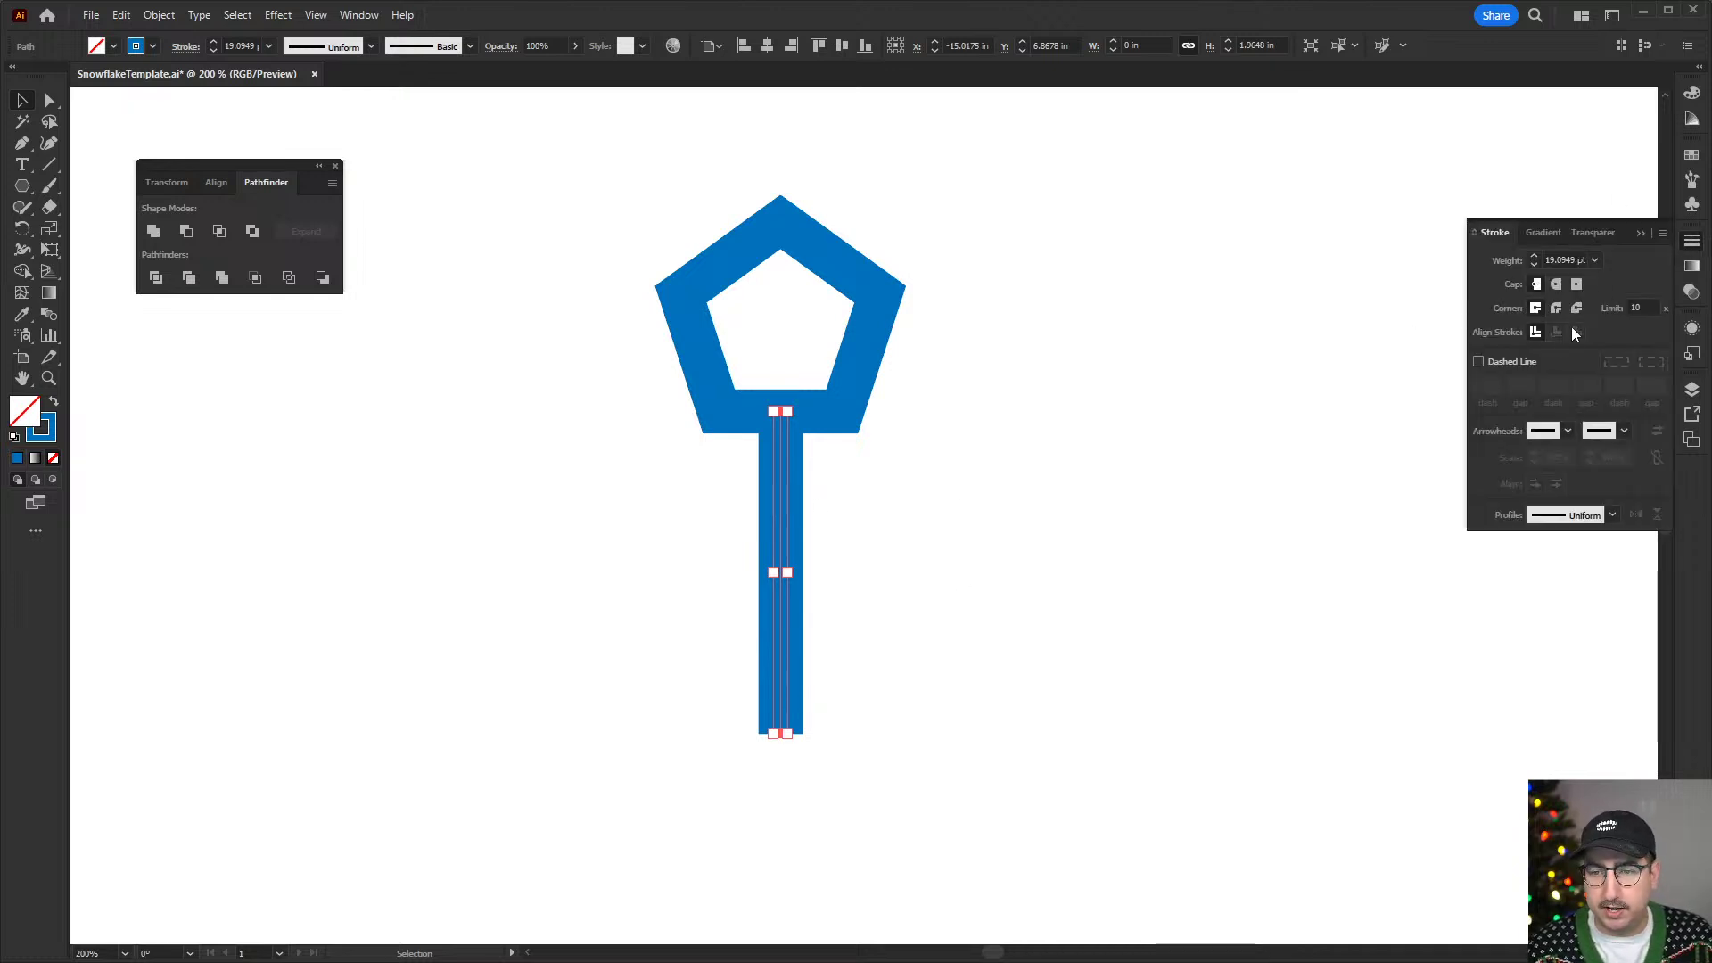
left_click(1556, 283)
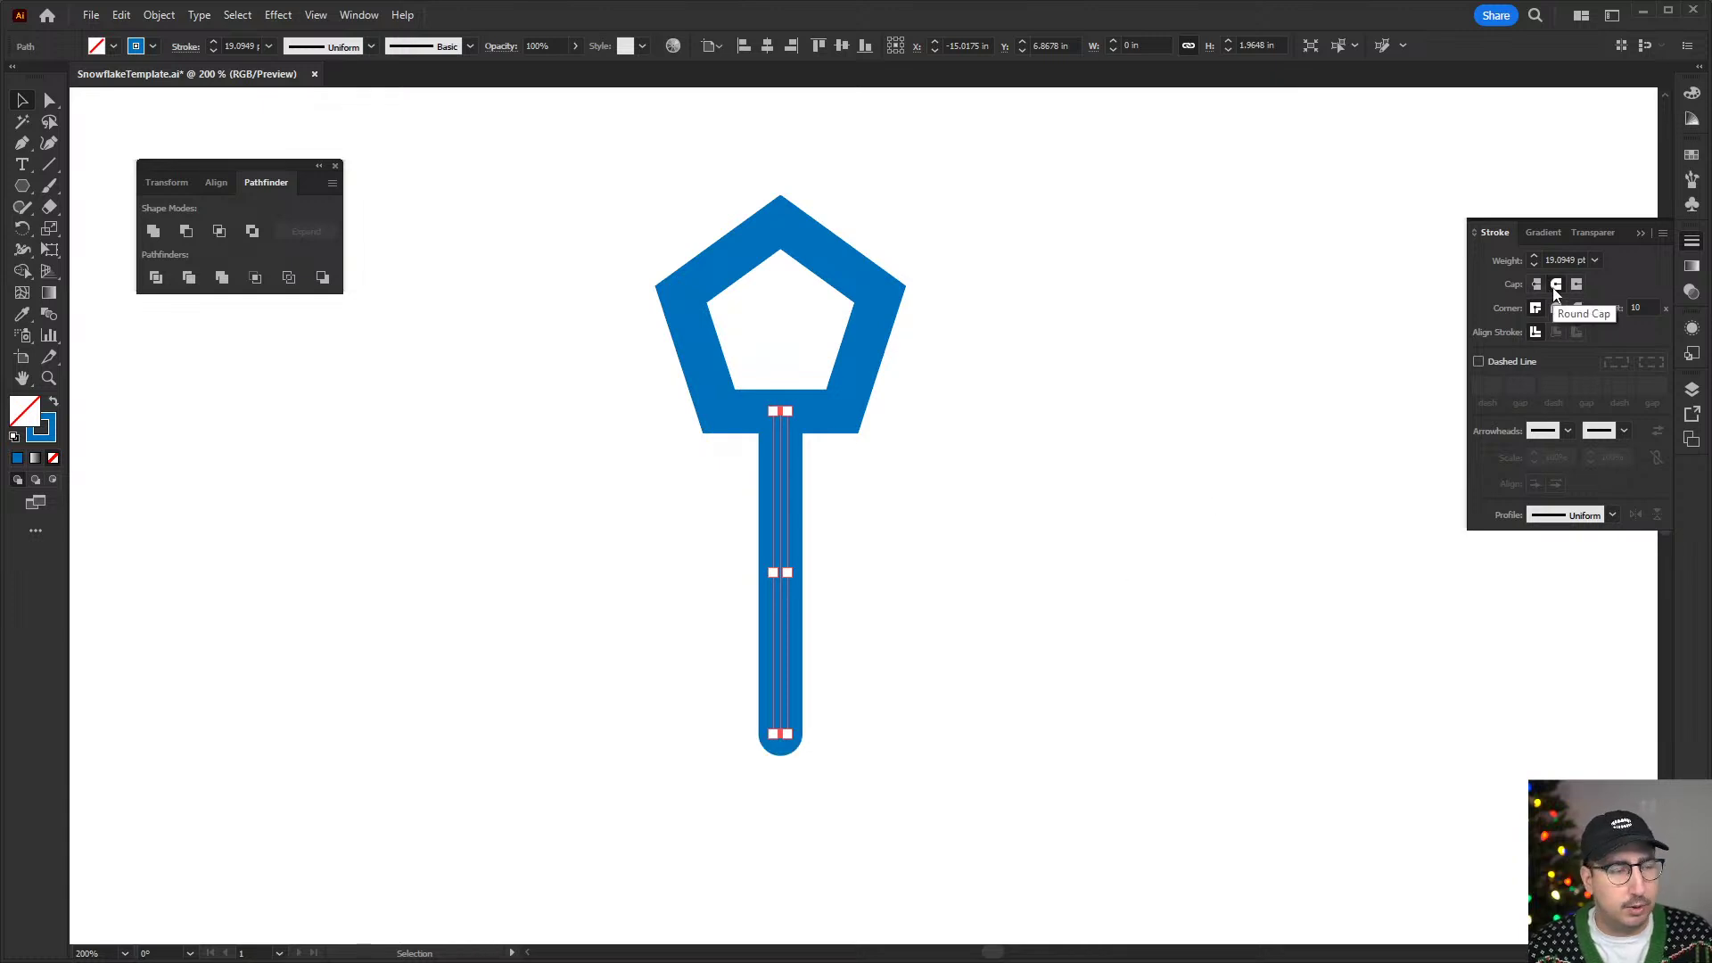
left_click(1237, 416)
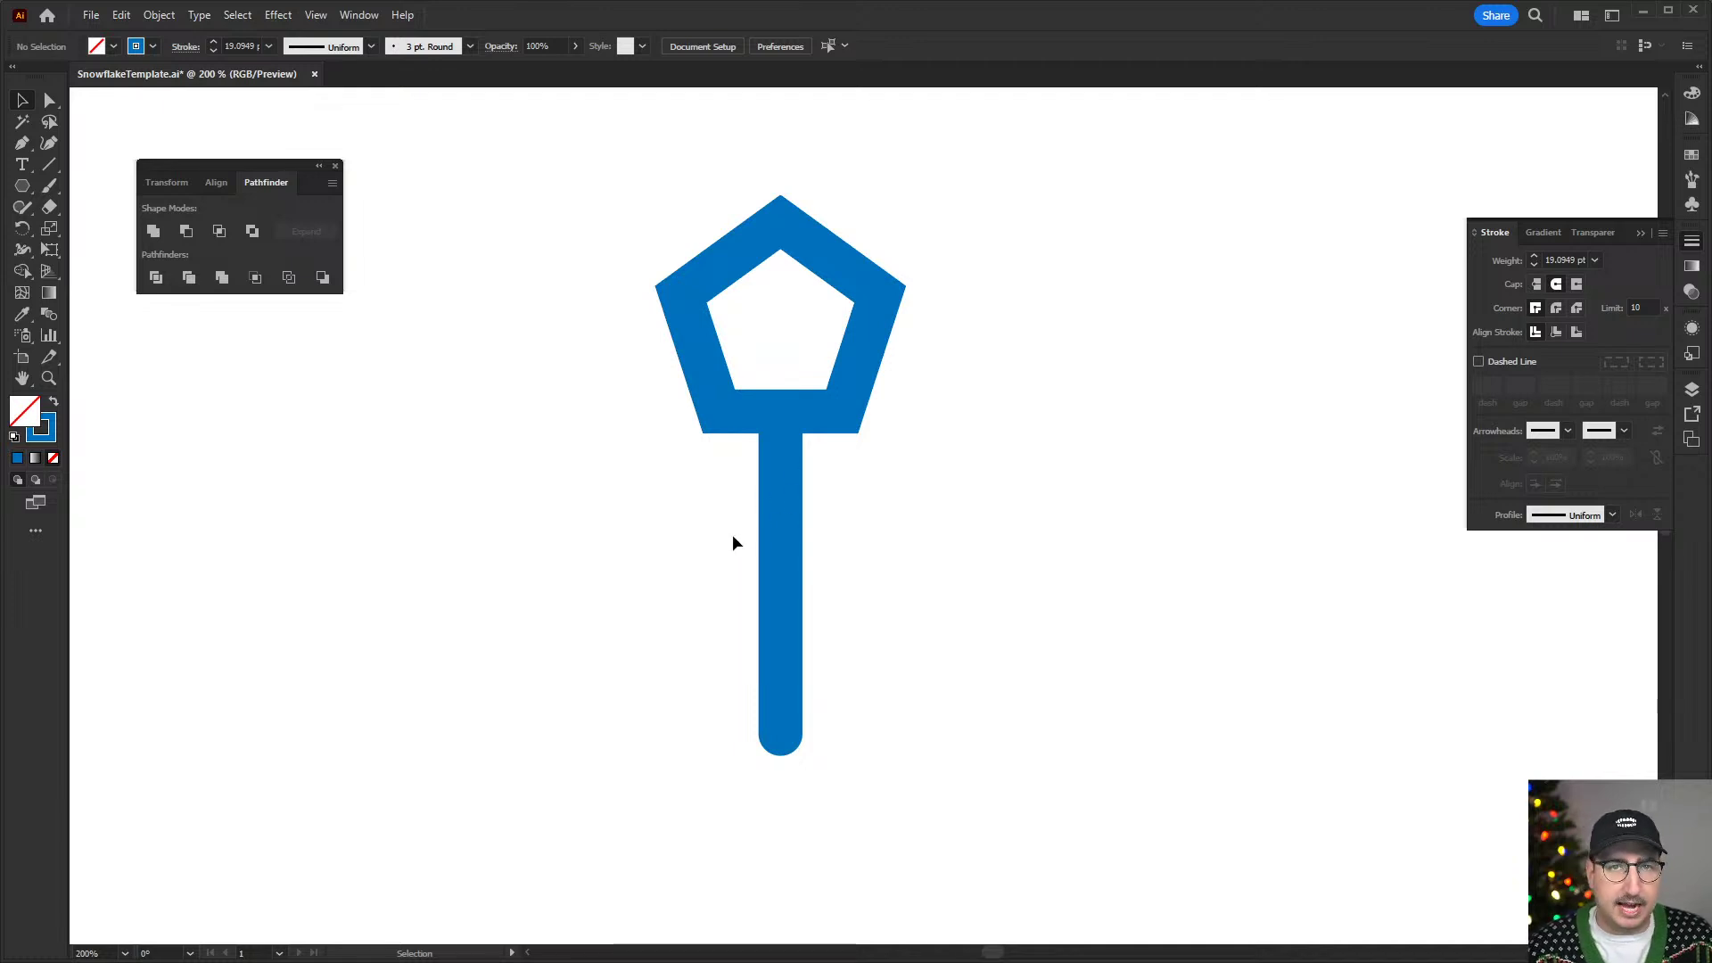
- Draw a blue outlined square about 0.81 in wide beside the vertical line and rotate it 45 degrees into a diamond
key("m")
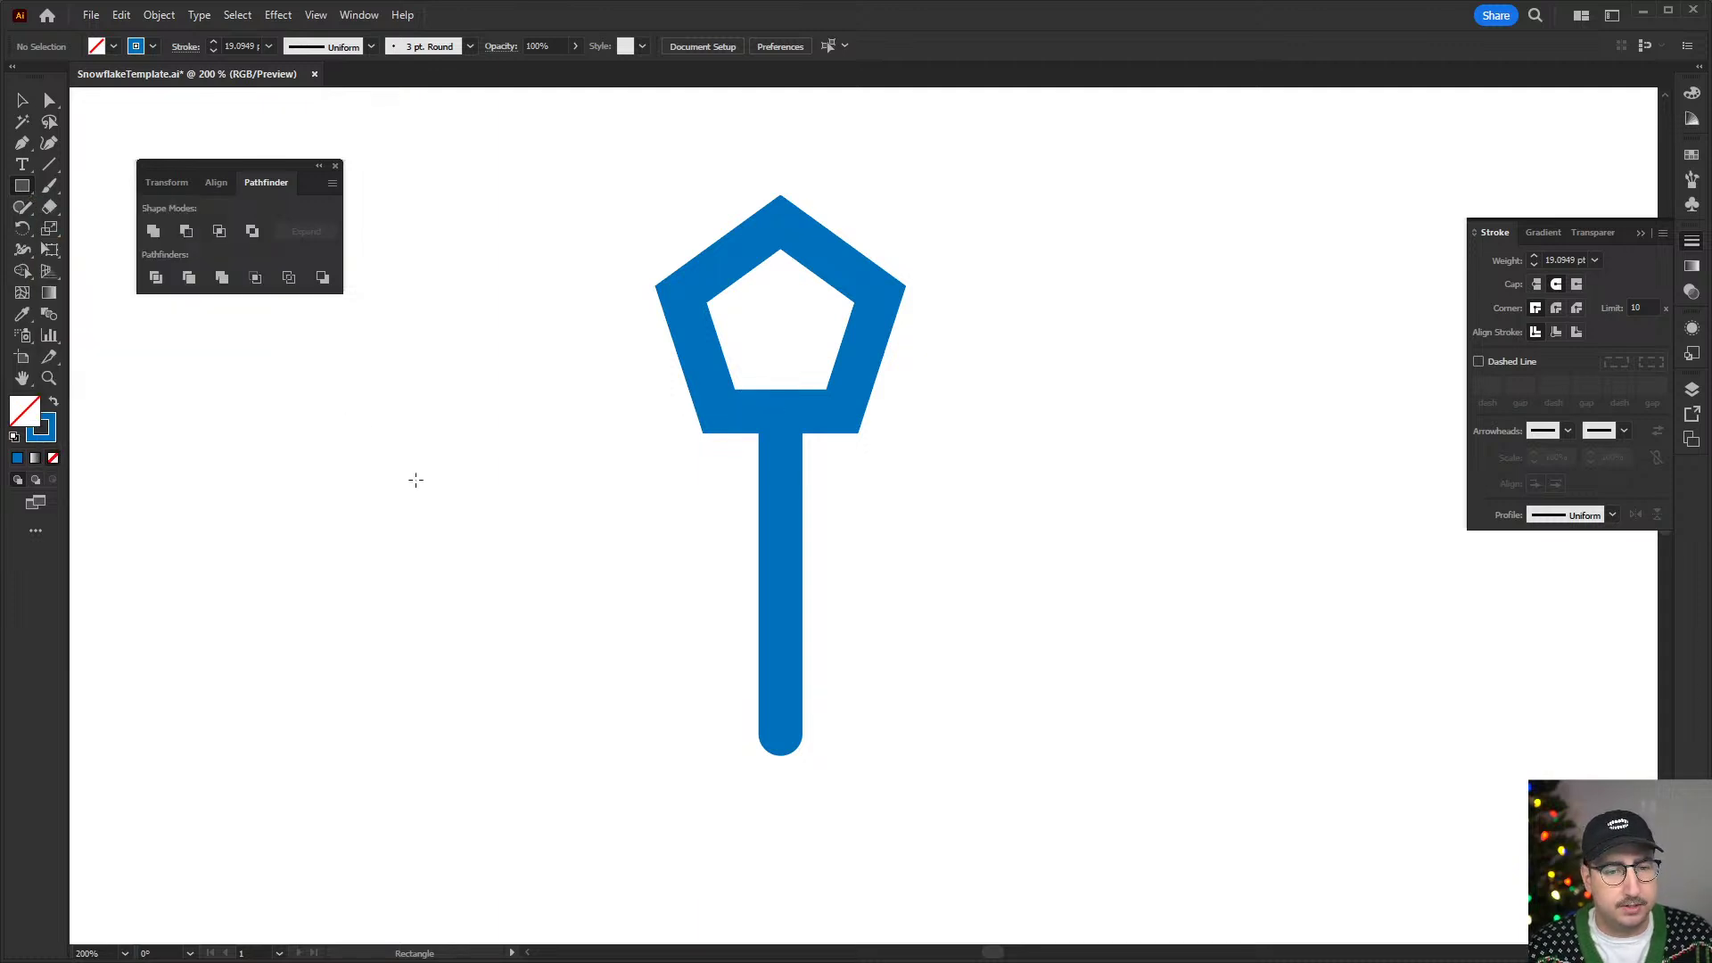
left_click_drag(418, 483, 550, 616)
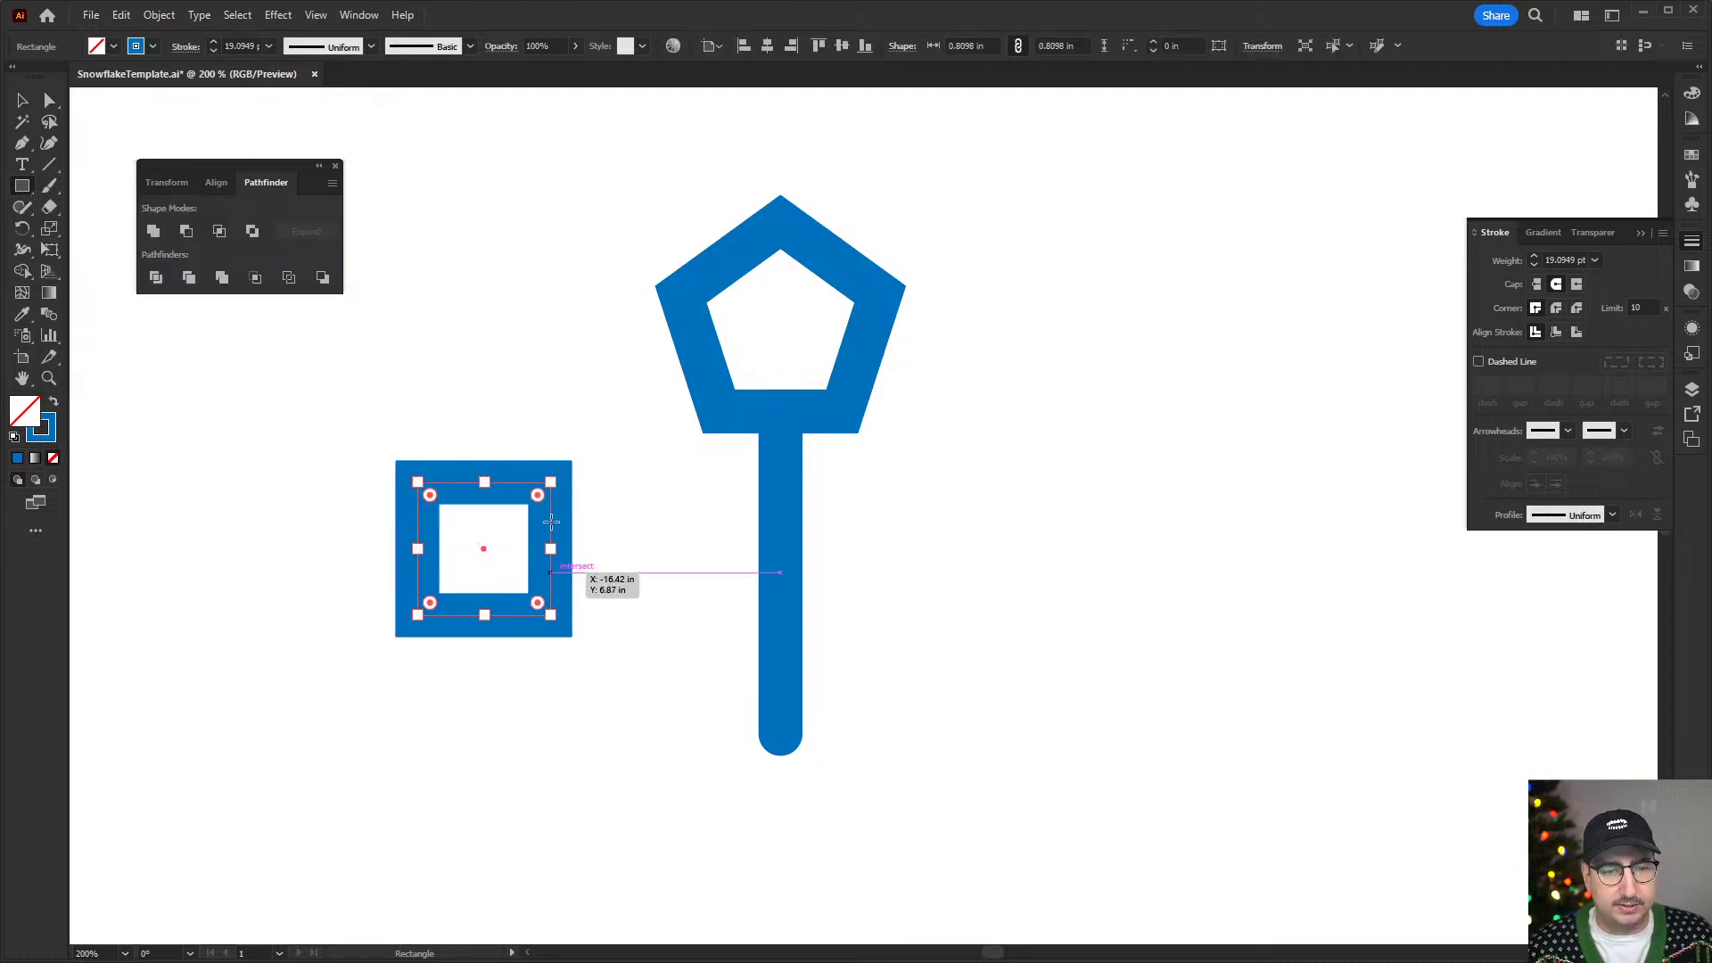
key("r")
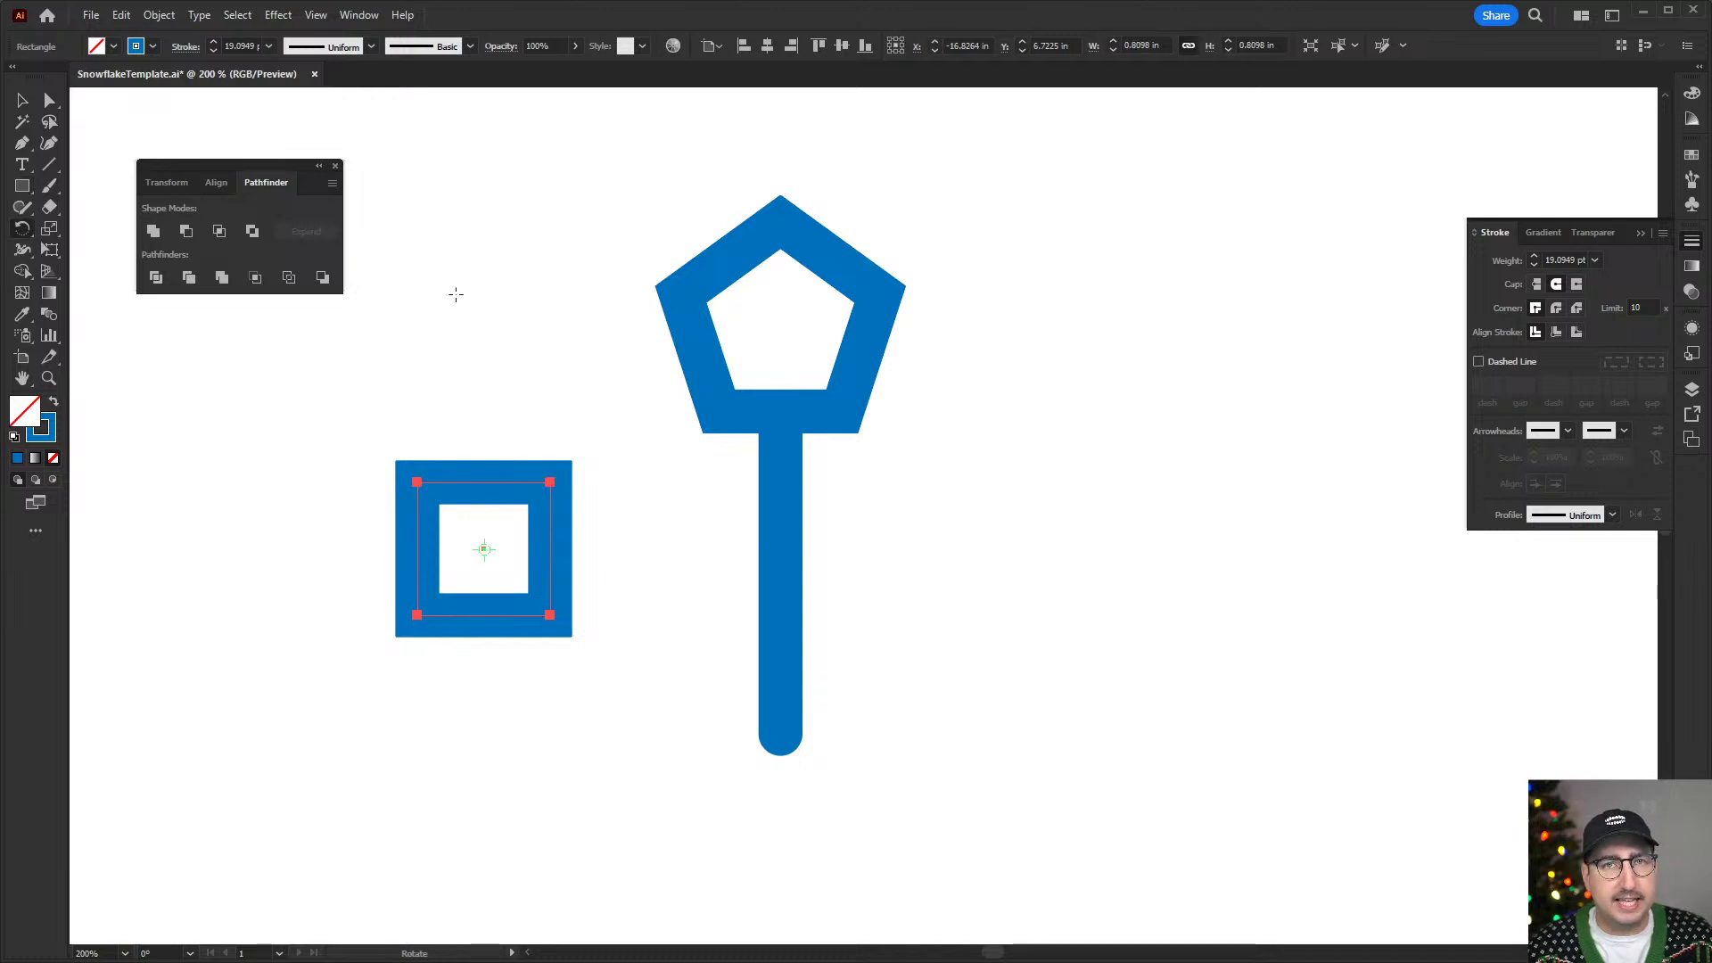
left_click_drag(469, 302, 624, 356)
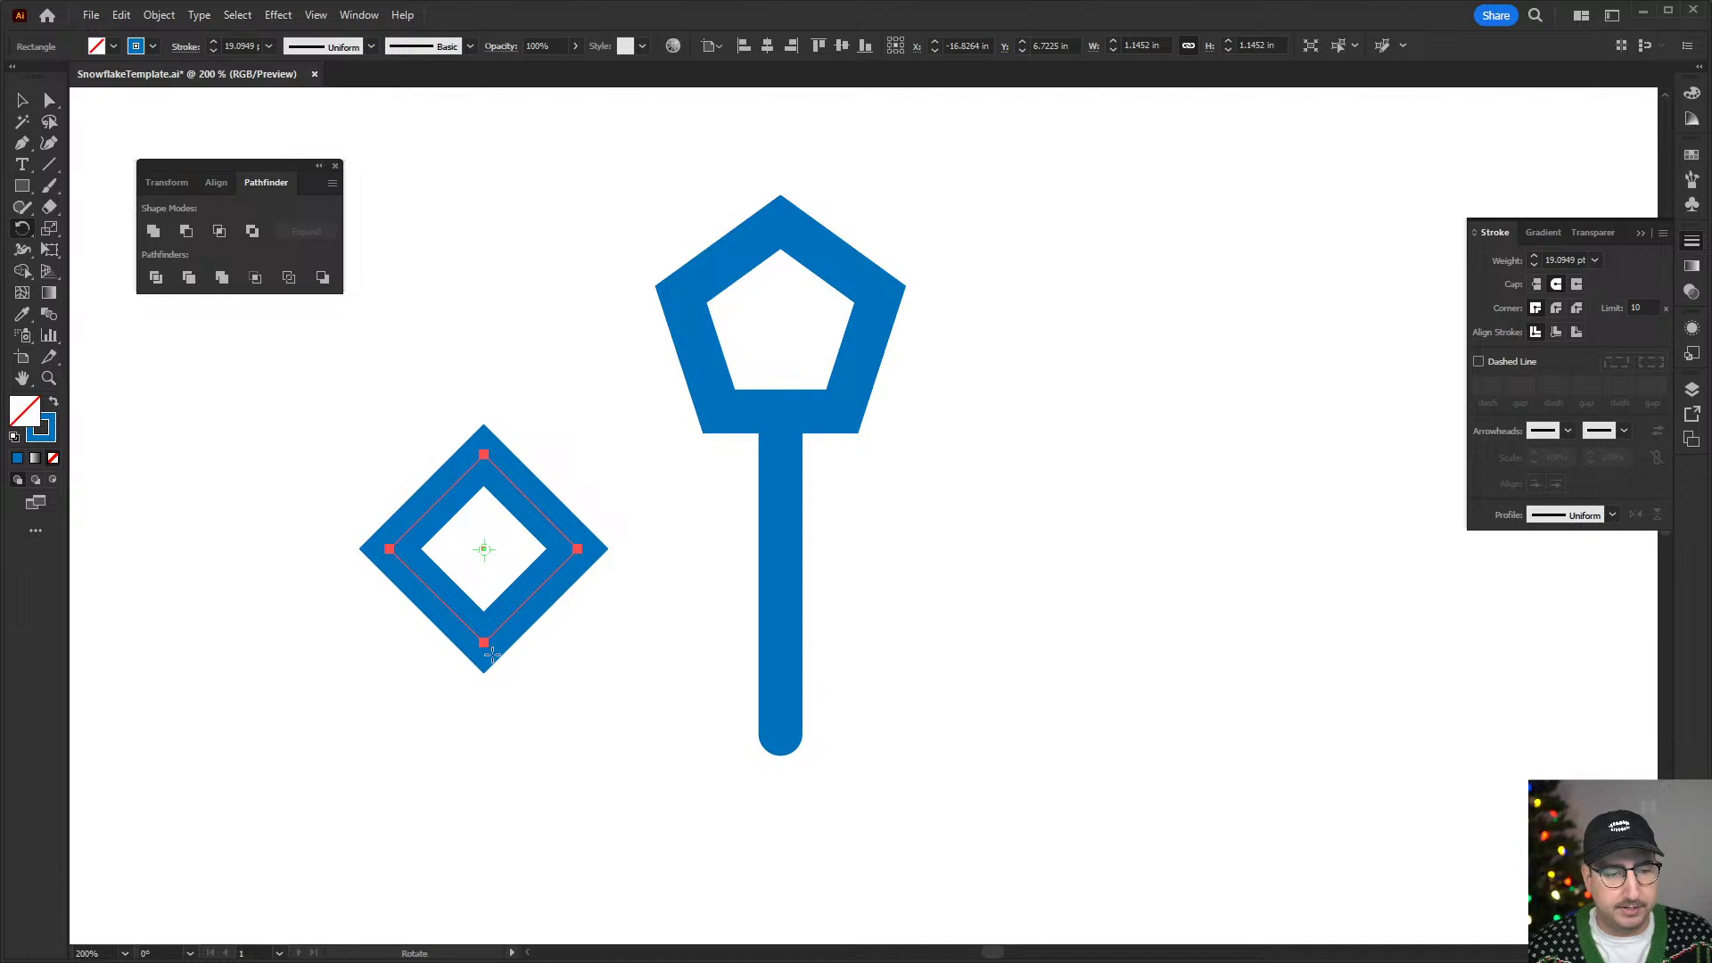
- Delete the diamond's bottom anchor point to leave an open, upward-pointing chevron
key("a")
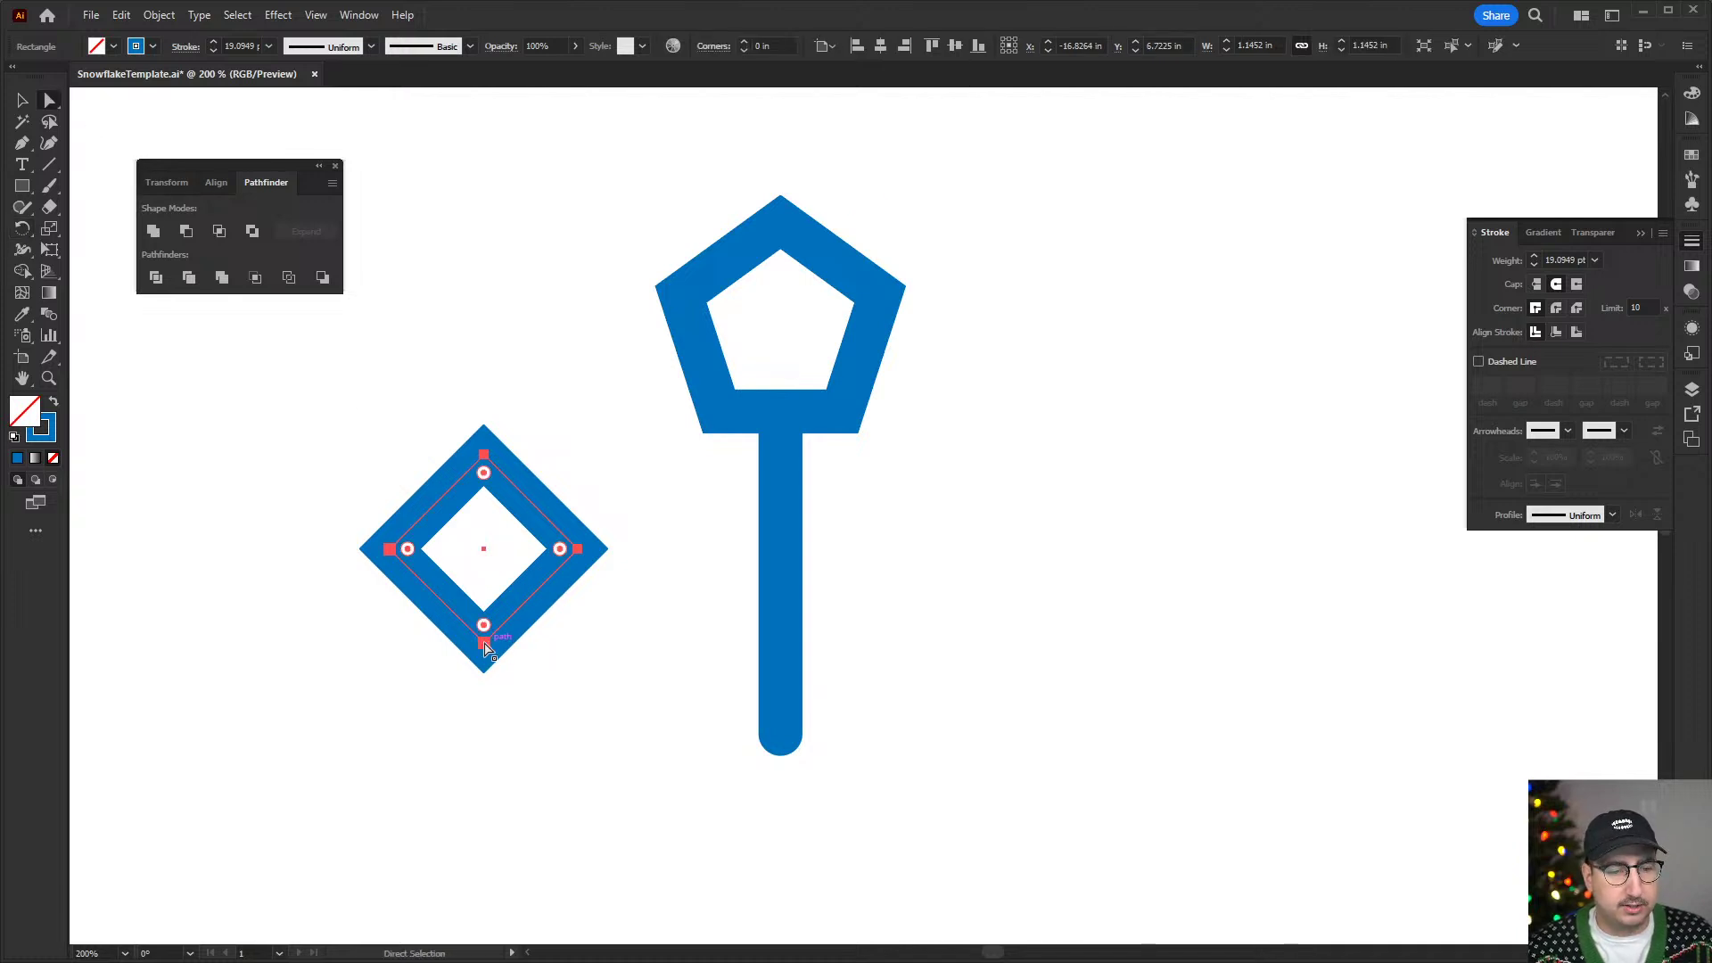
left_click(492, 626)
key("Delete")
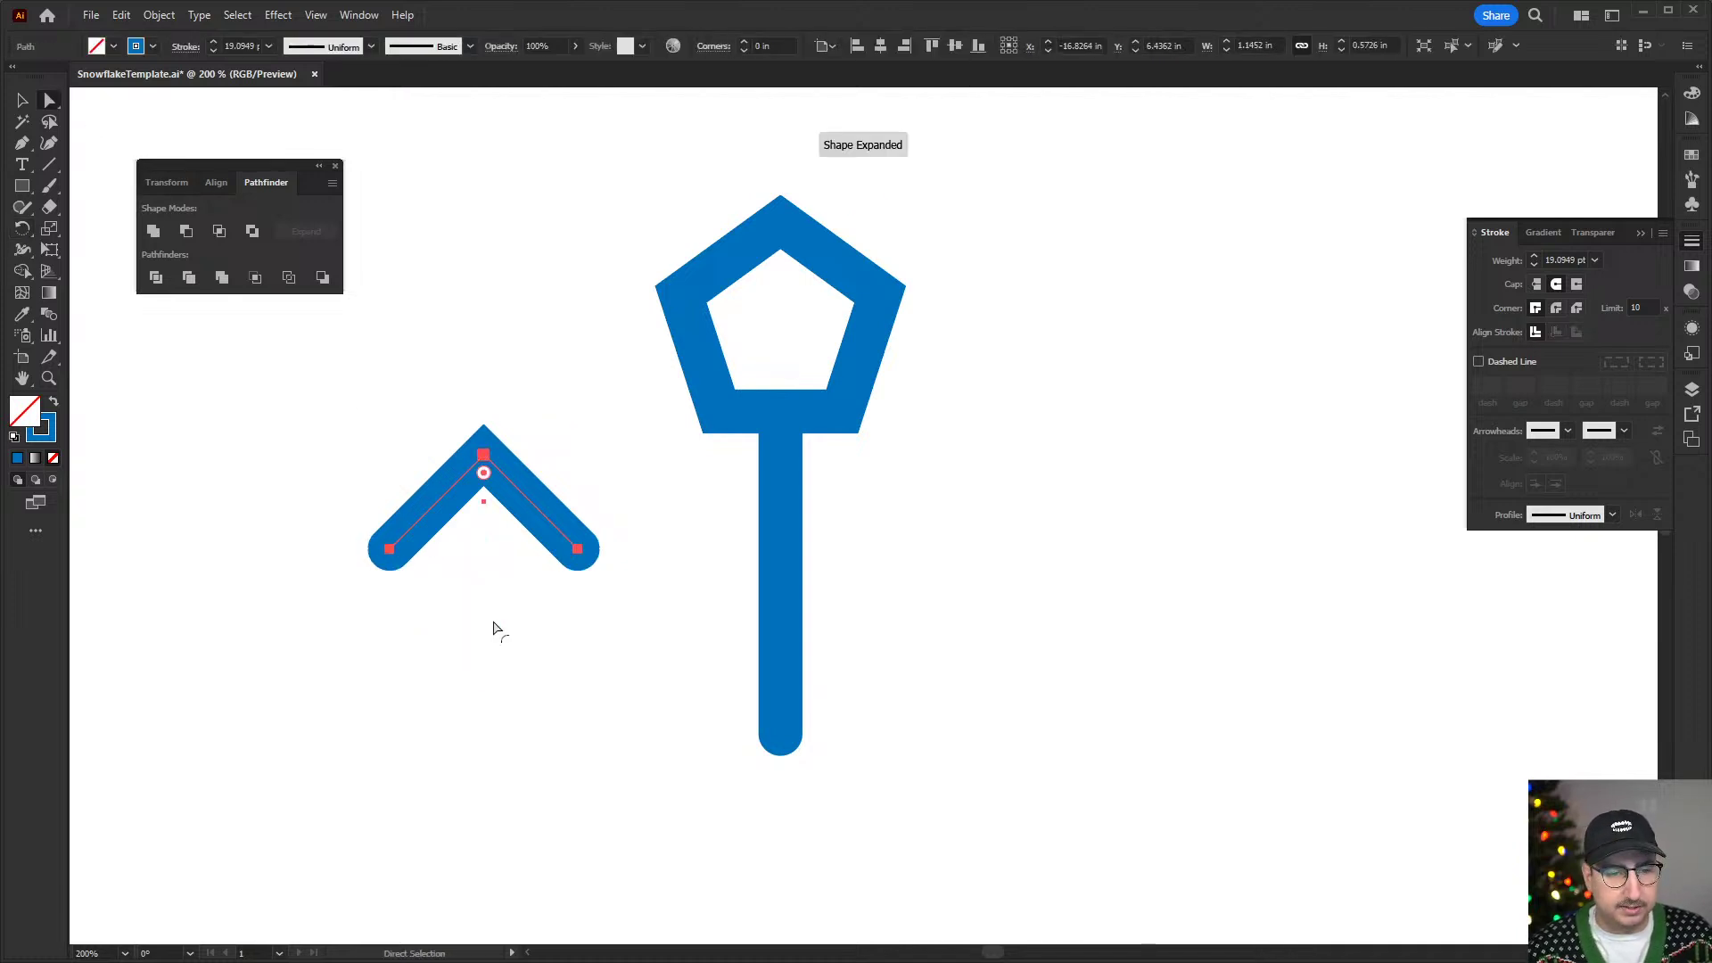
left_click(492, 624)
- Centre the chevron on the vertical line below the pentagon and place a duplicate chevron directly beneath it
key("v")
left_click_drag(536, 501, 871, 565)
left_click(908, 501)
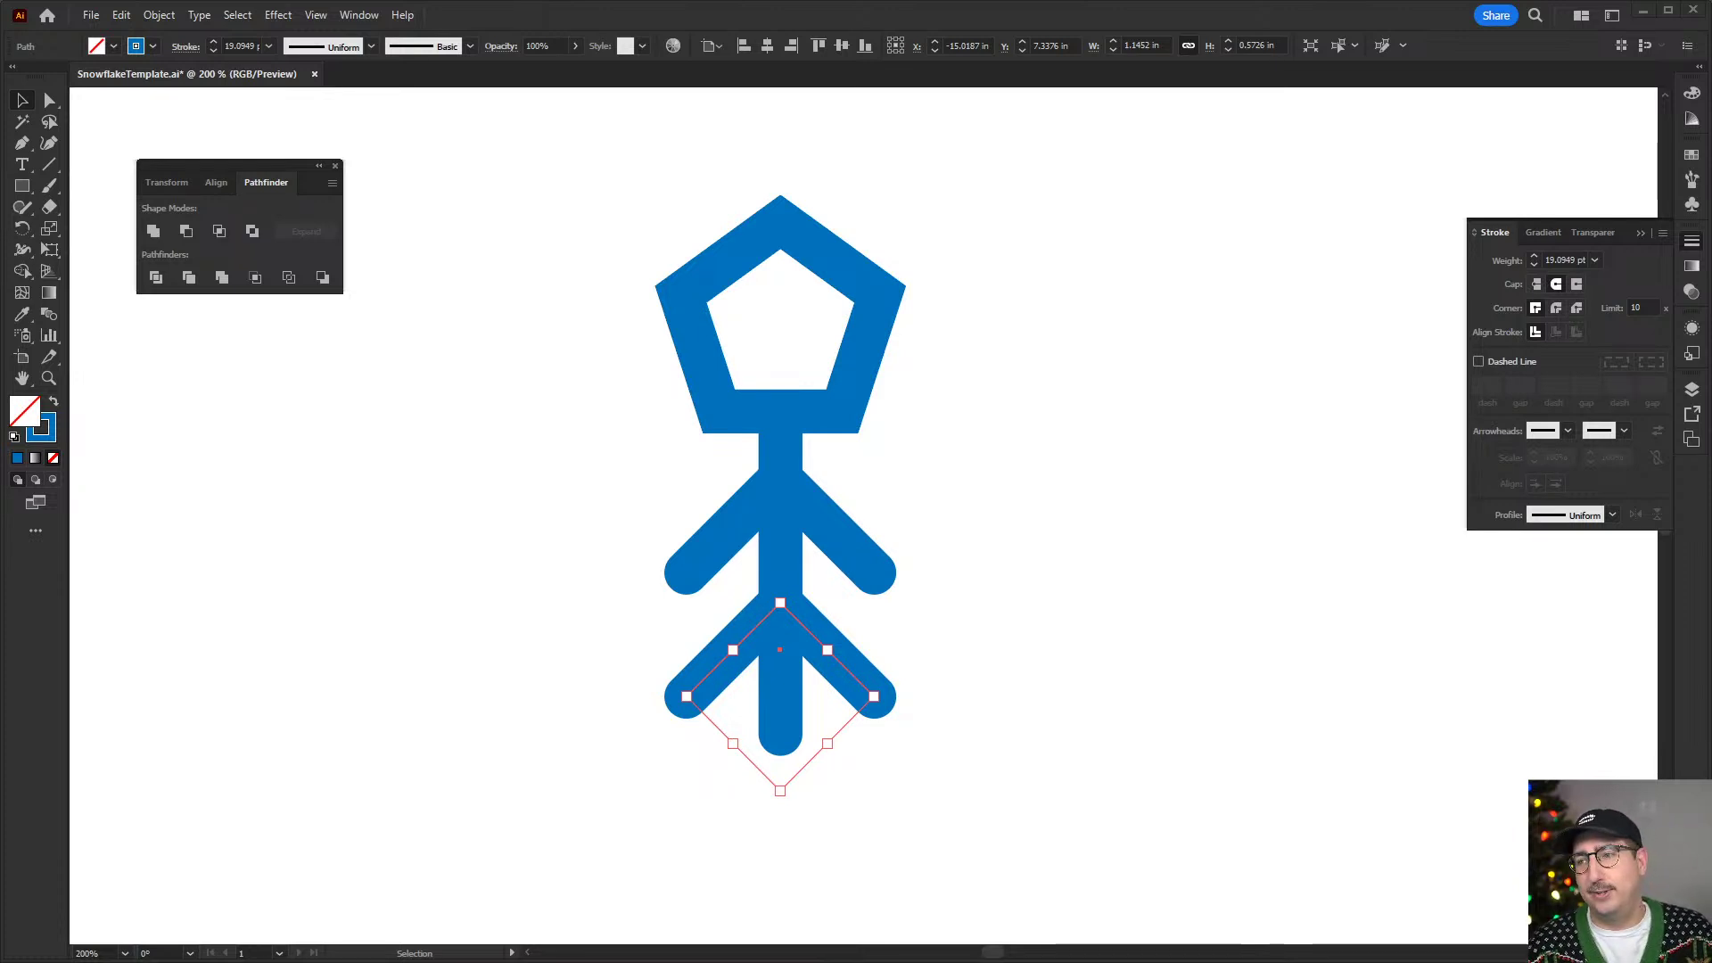
left_click(974, 405)
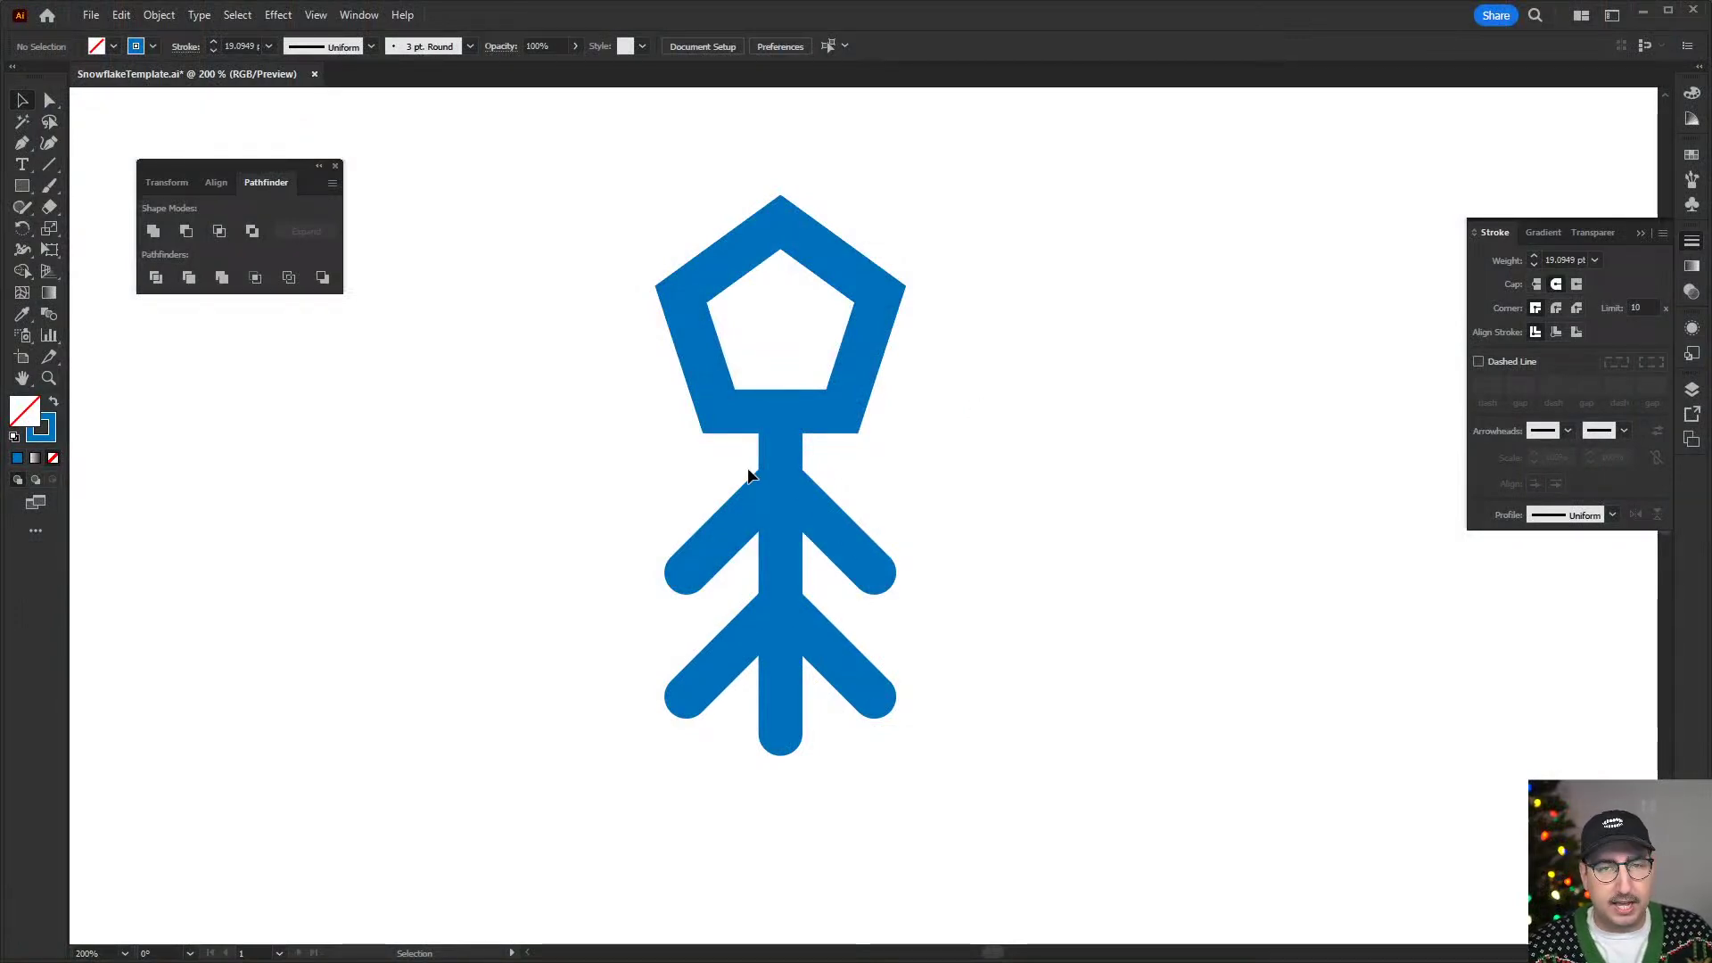
- Extend the lower end of the vertical line straight down by about 0.51 in
left_click_drag(762, 659, 752, 522)
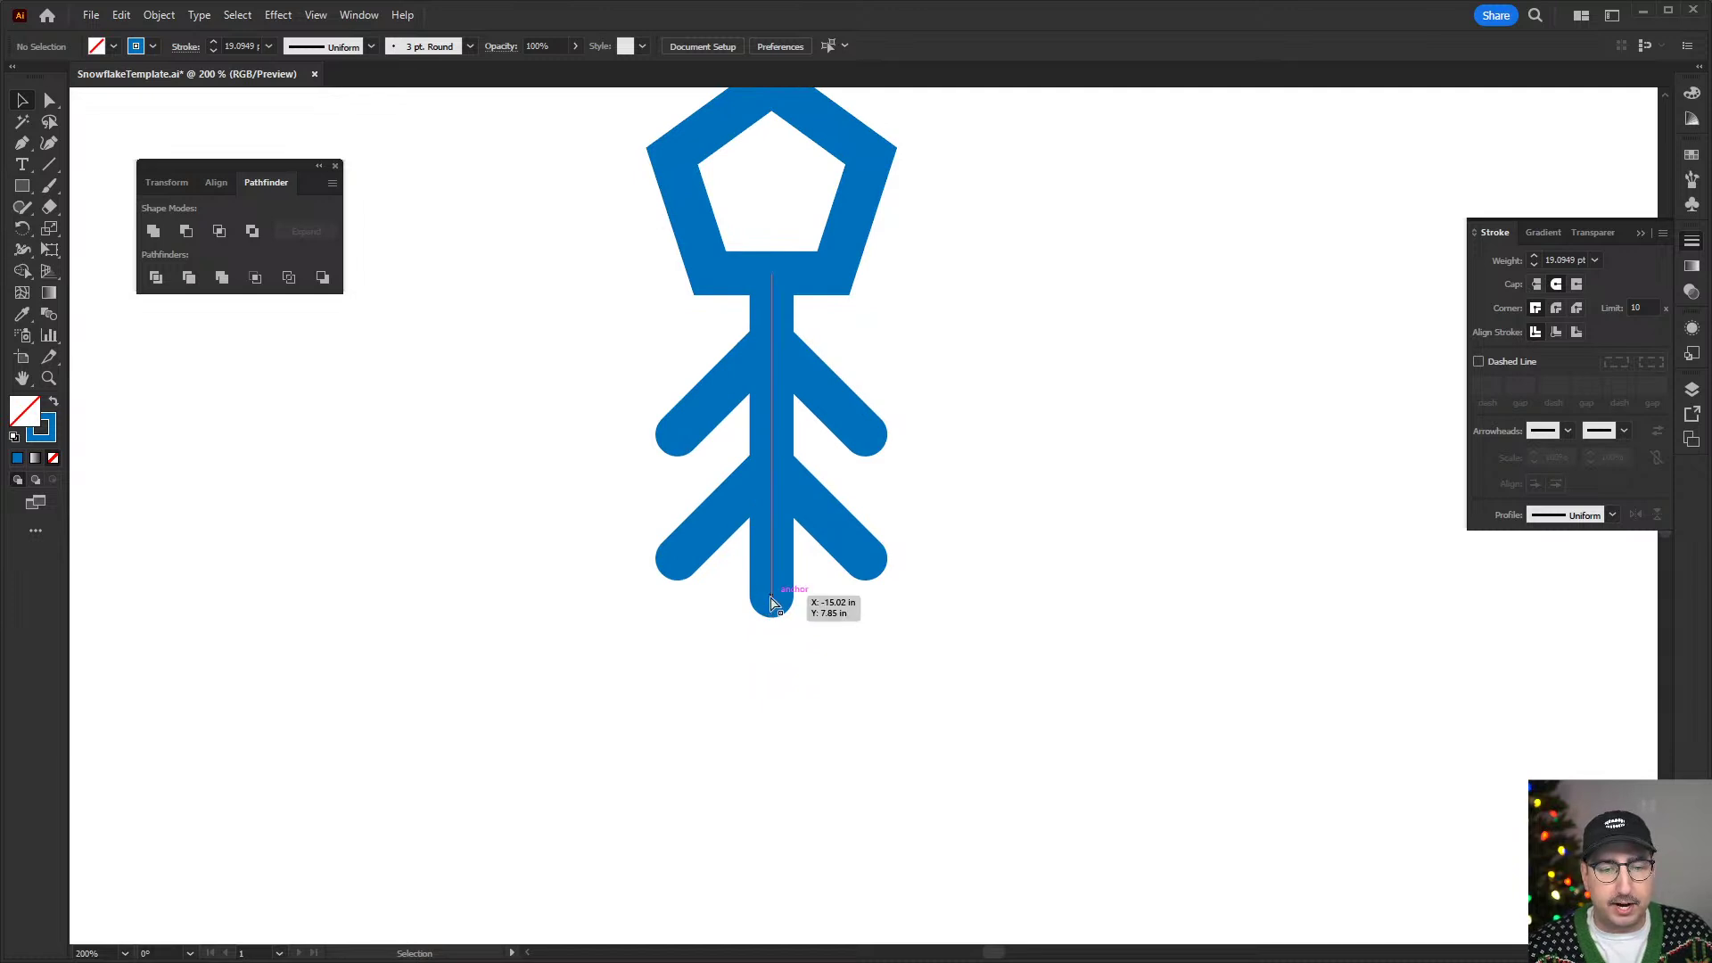
key("a")
left_click_drag(773, 606, 771, 684)
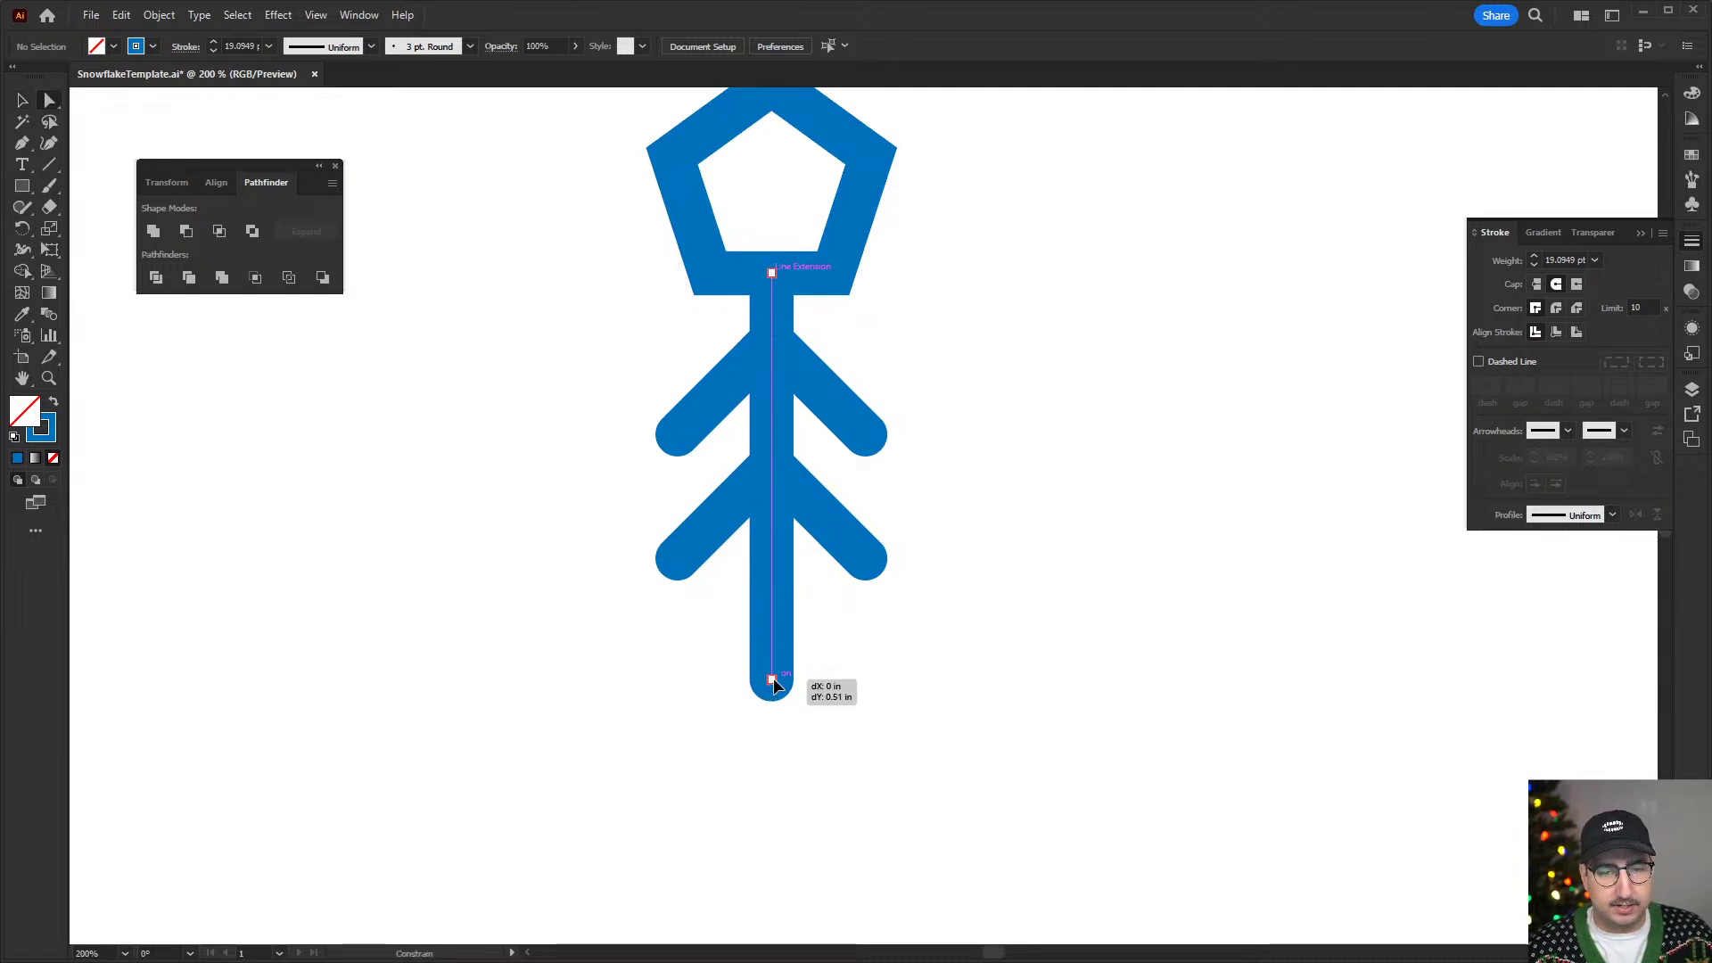
key("v")
left_click(906, 643)
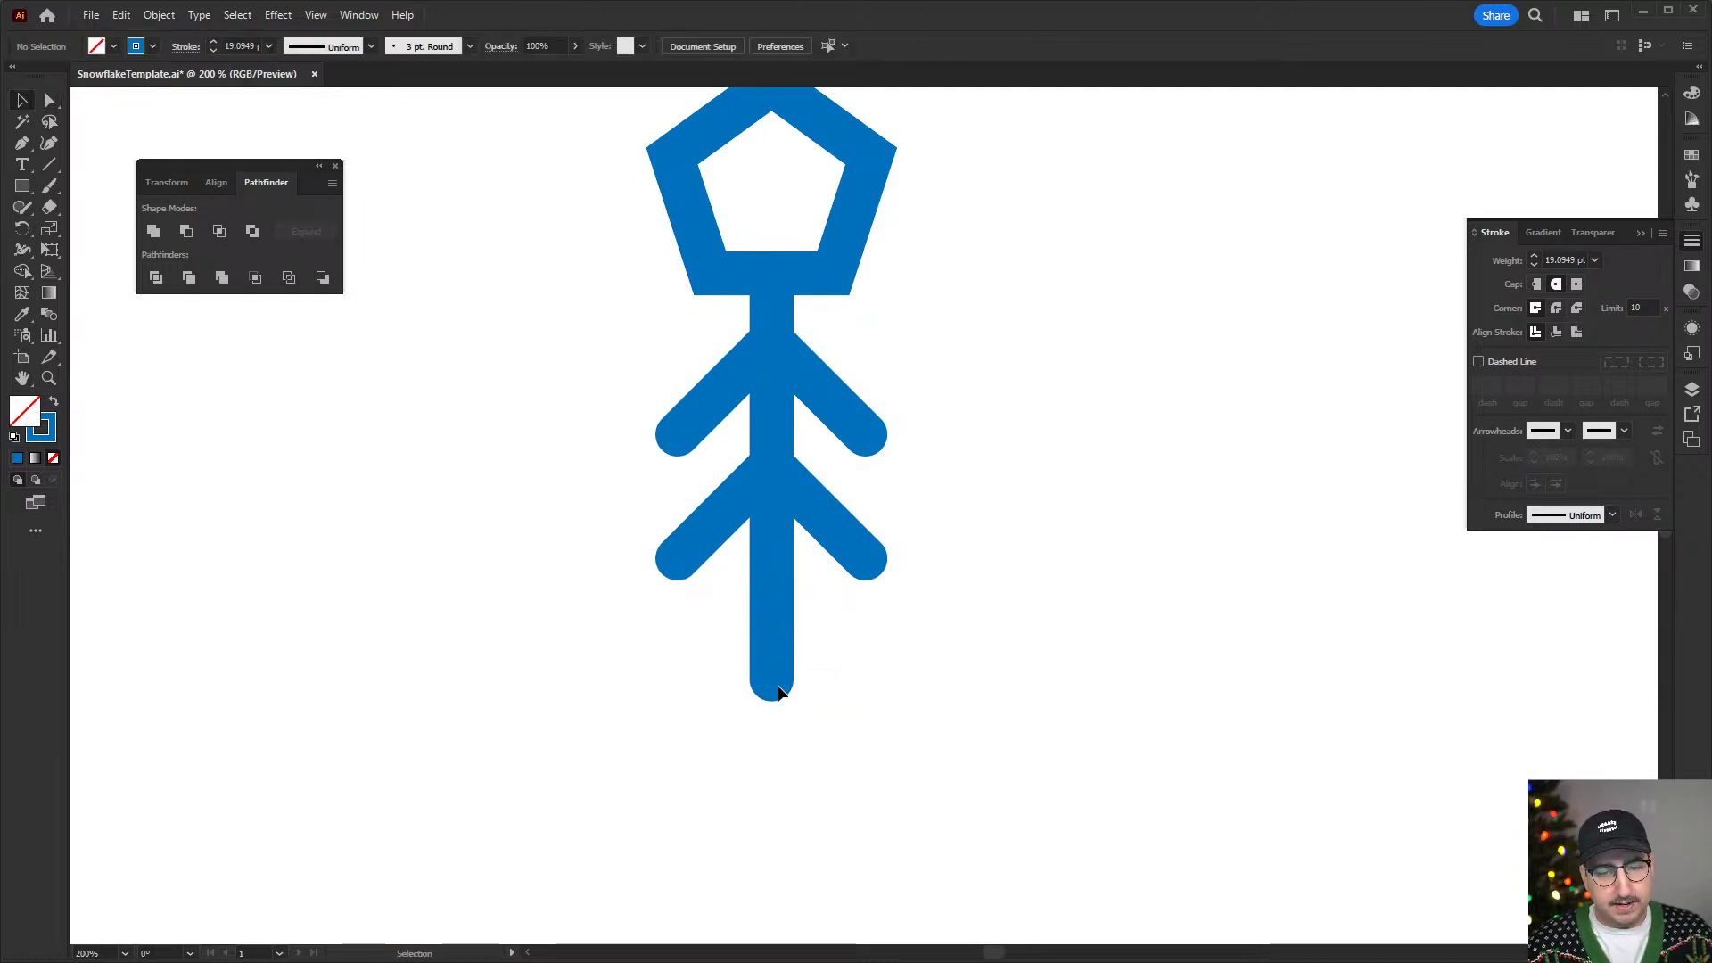
- Draw a circle about 0.57 in wide centred on the line's lower end, with a solid blue fill and no stroke
key("l")
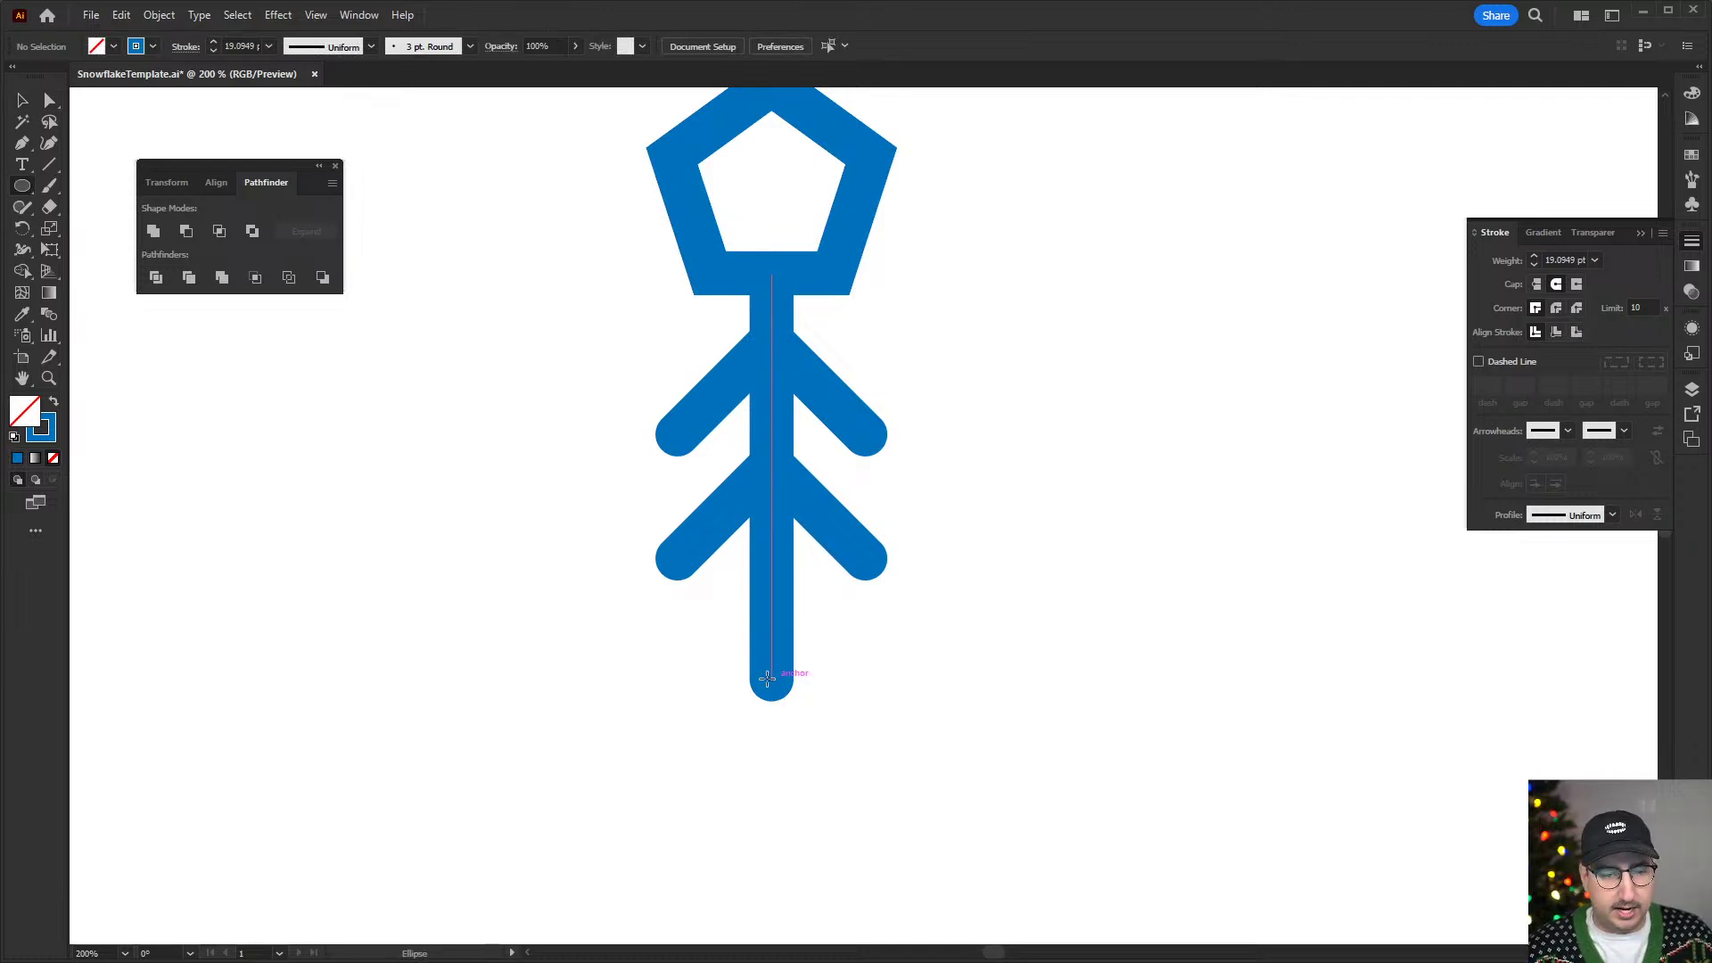
left_click(22, 186)
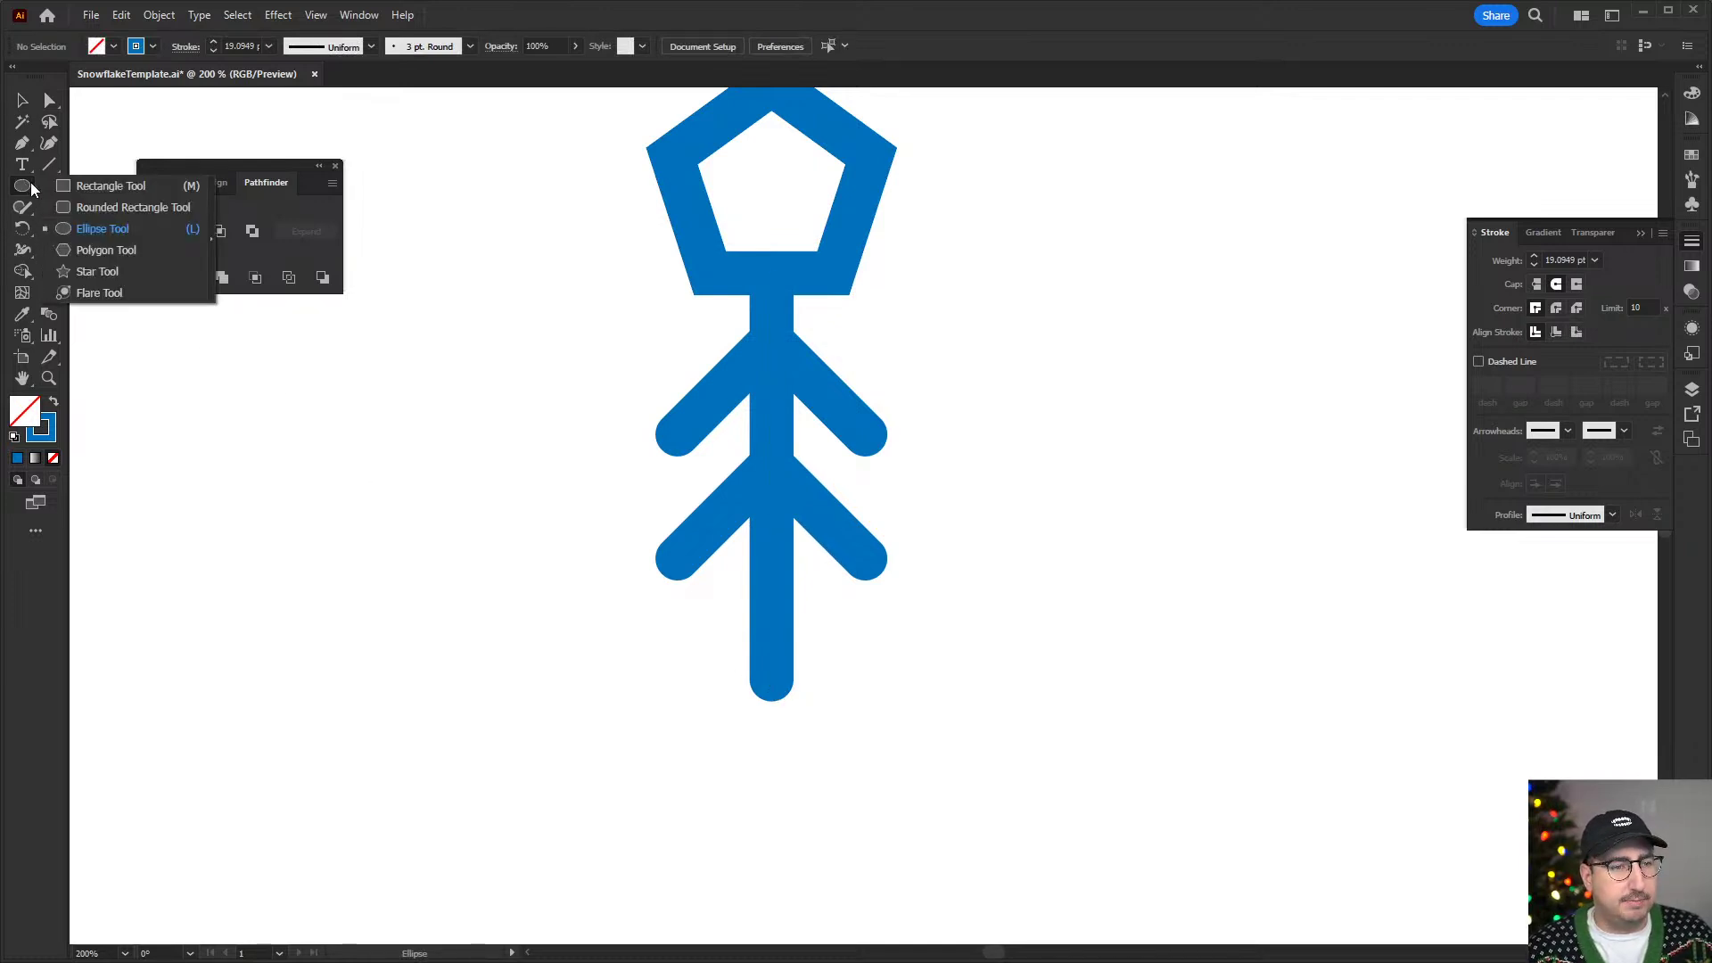
left_click(101, 234)
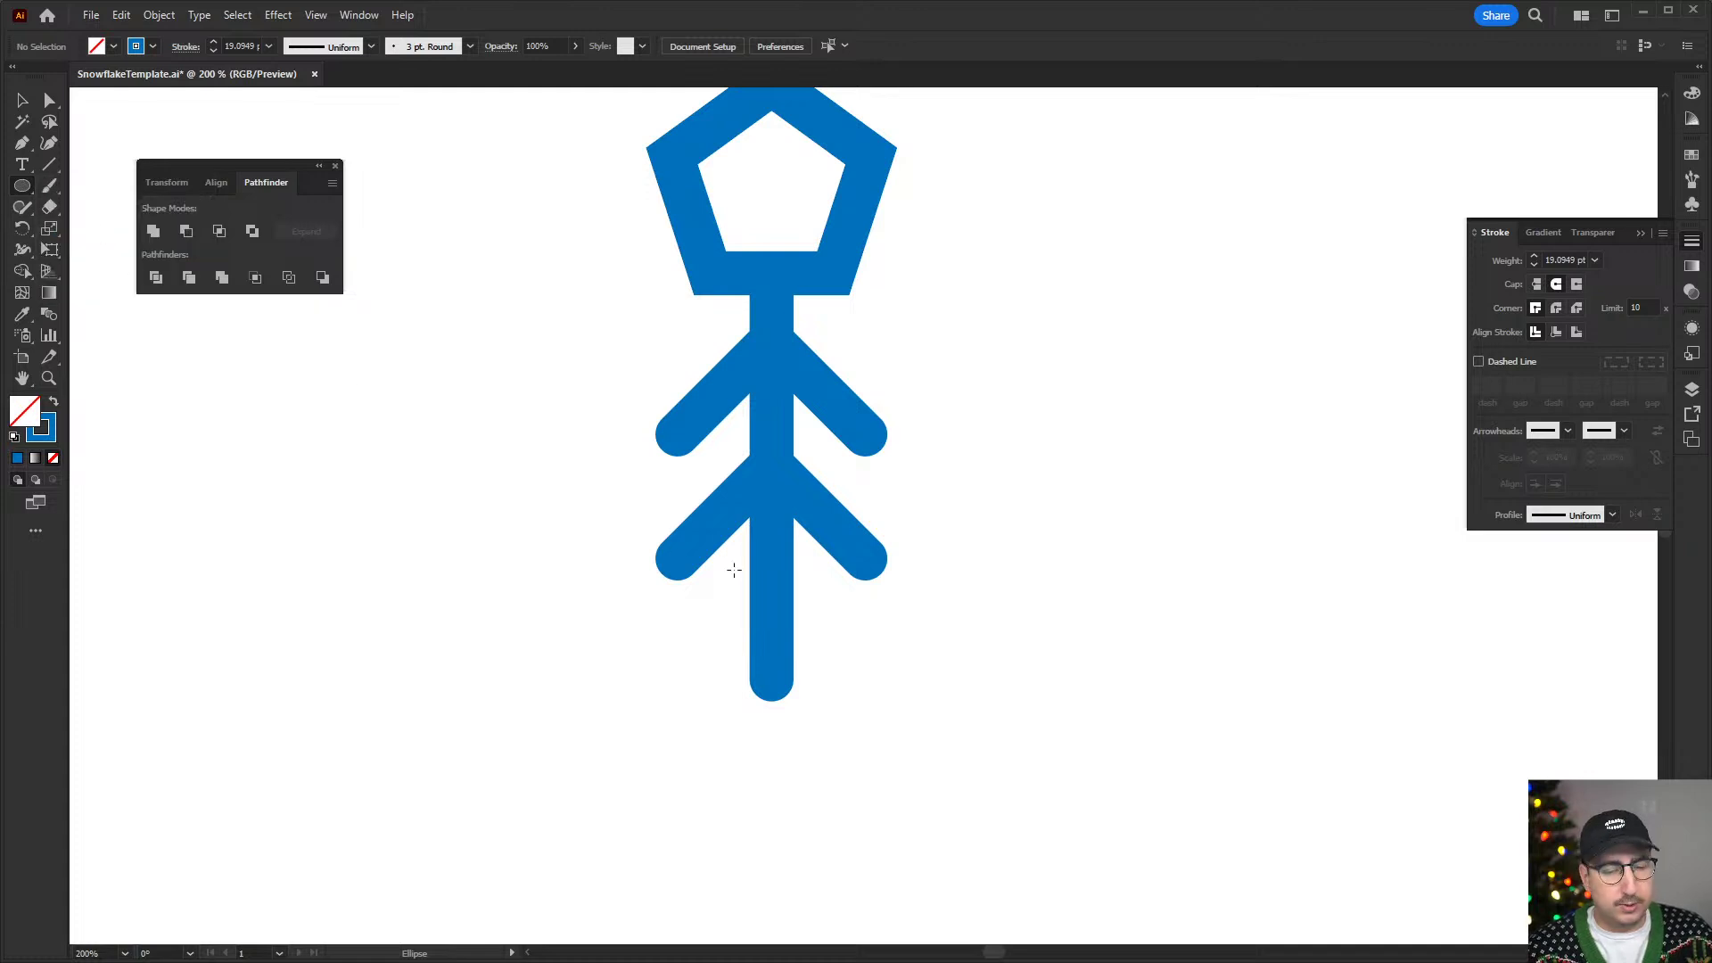
left_click_drag(772, 677, 725, 632)
key("shift+x")
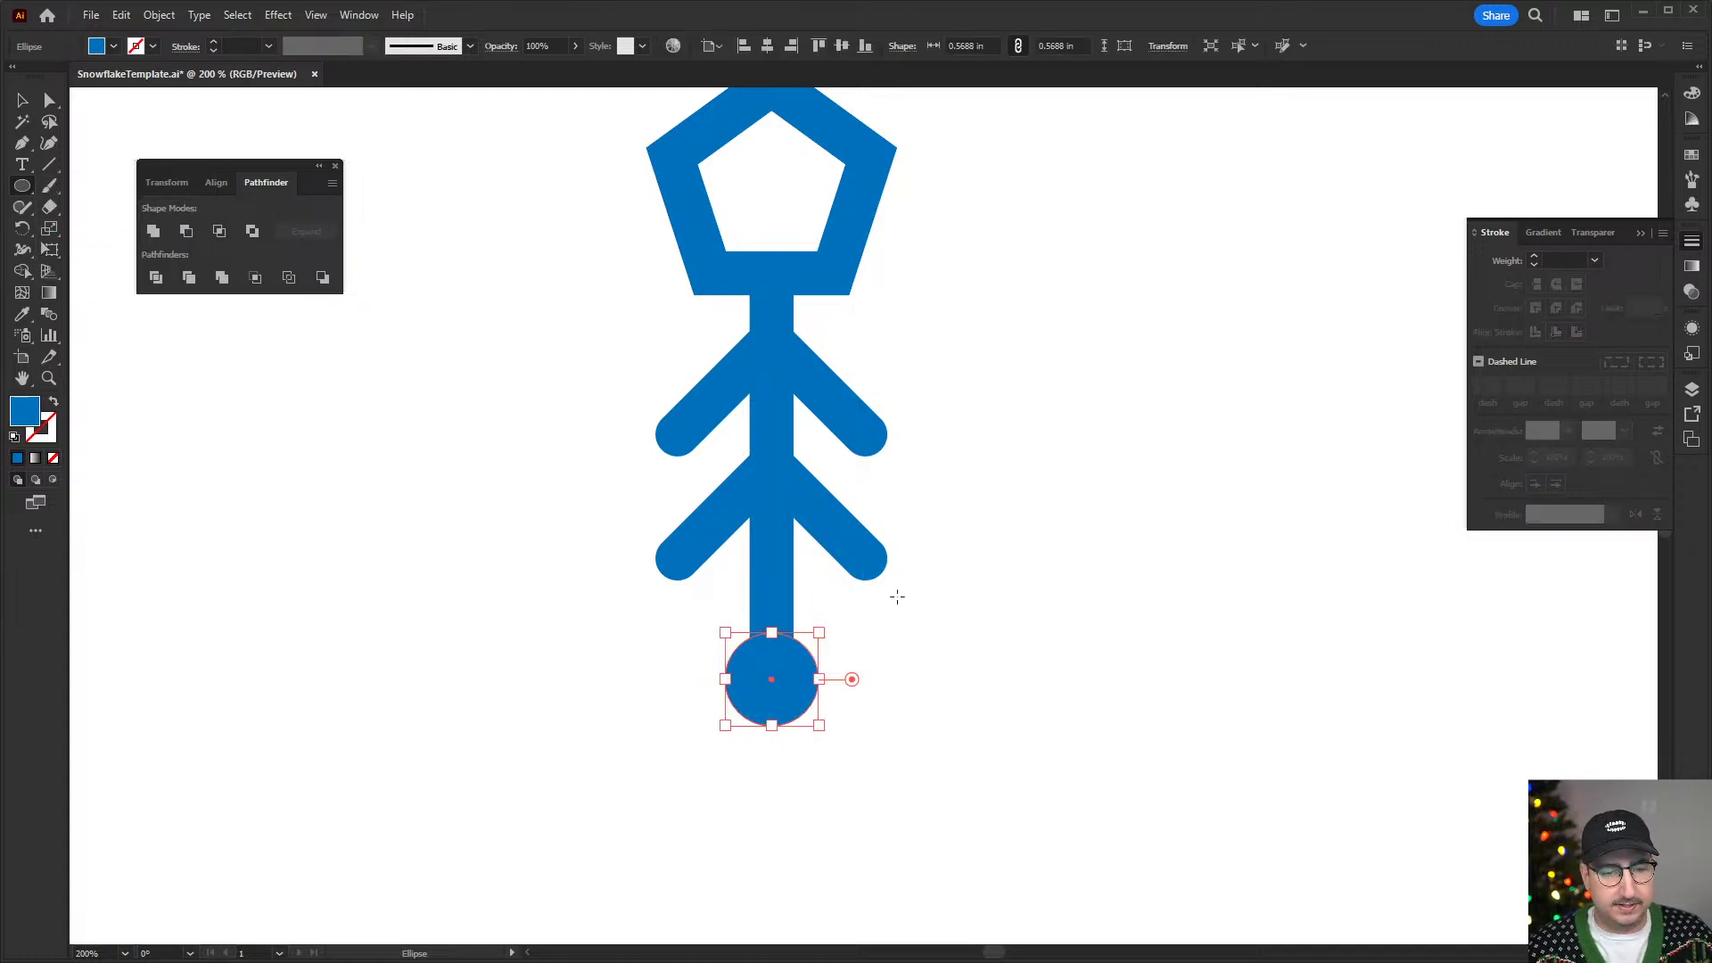
left_click(918, 606)
left_click(895, 653)
key("ctrl+shift+a")
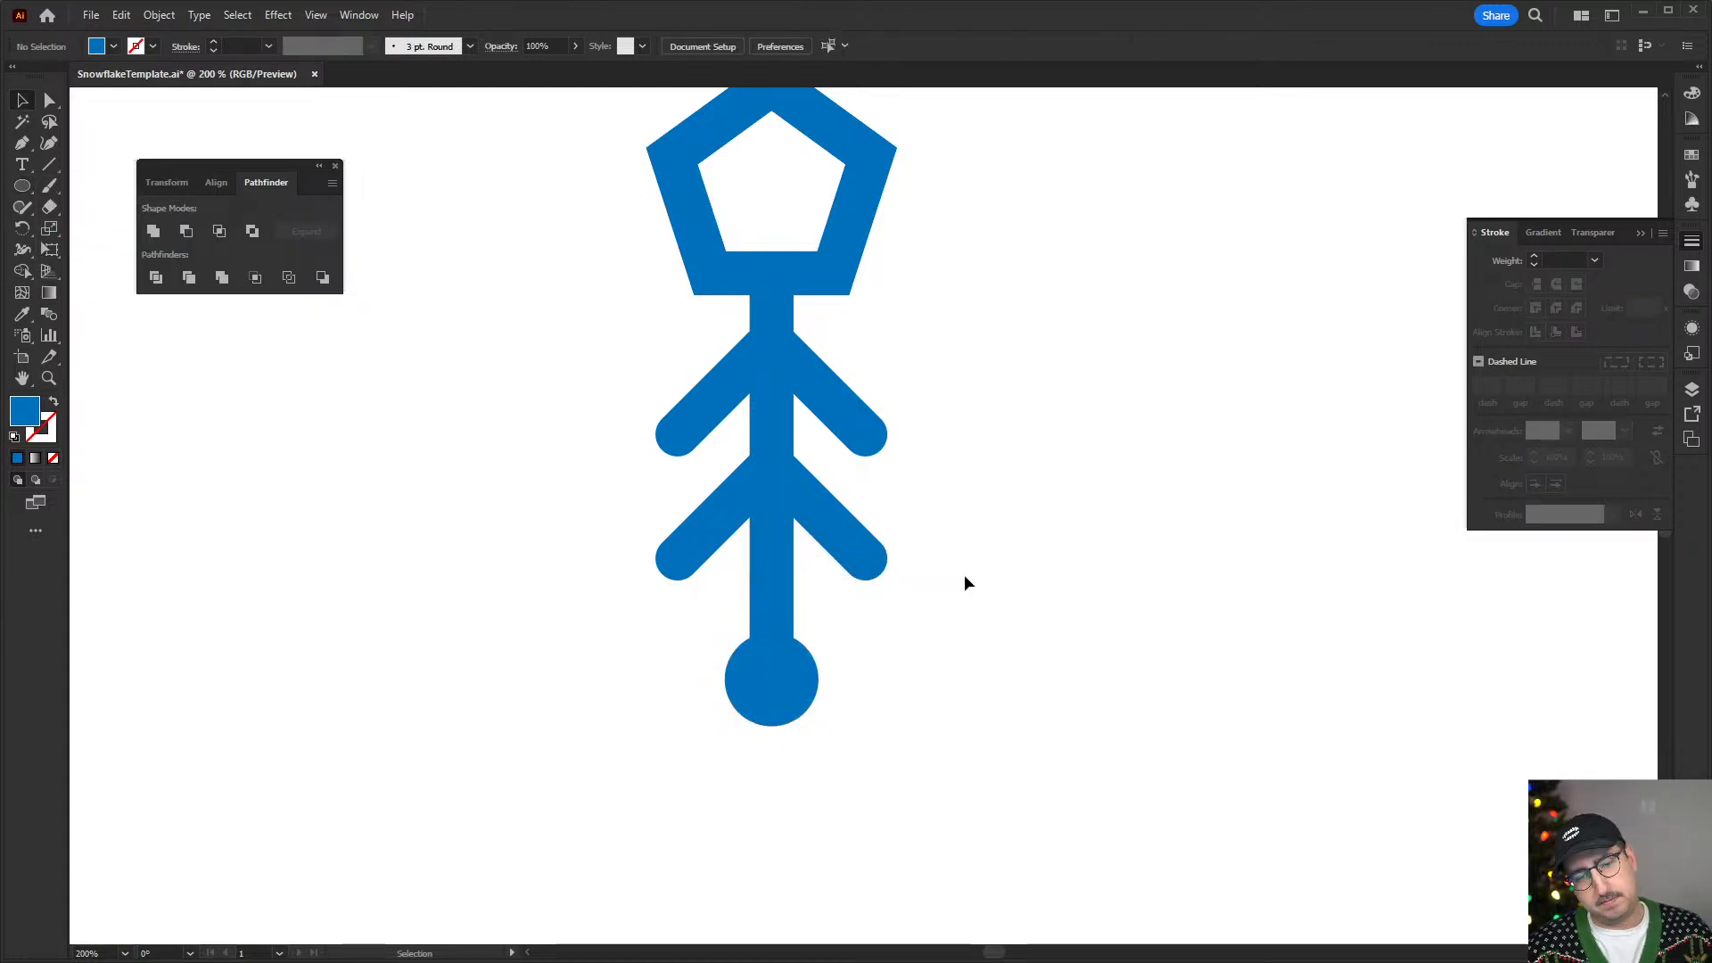
- Group the vertical line, both chevrons and the end circle, leaving the pentagon out of the group
key("z")
left_click(887, 570, "alt")
left_click(887, 613, "alt")
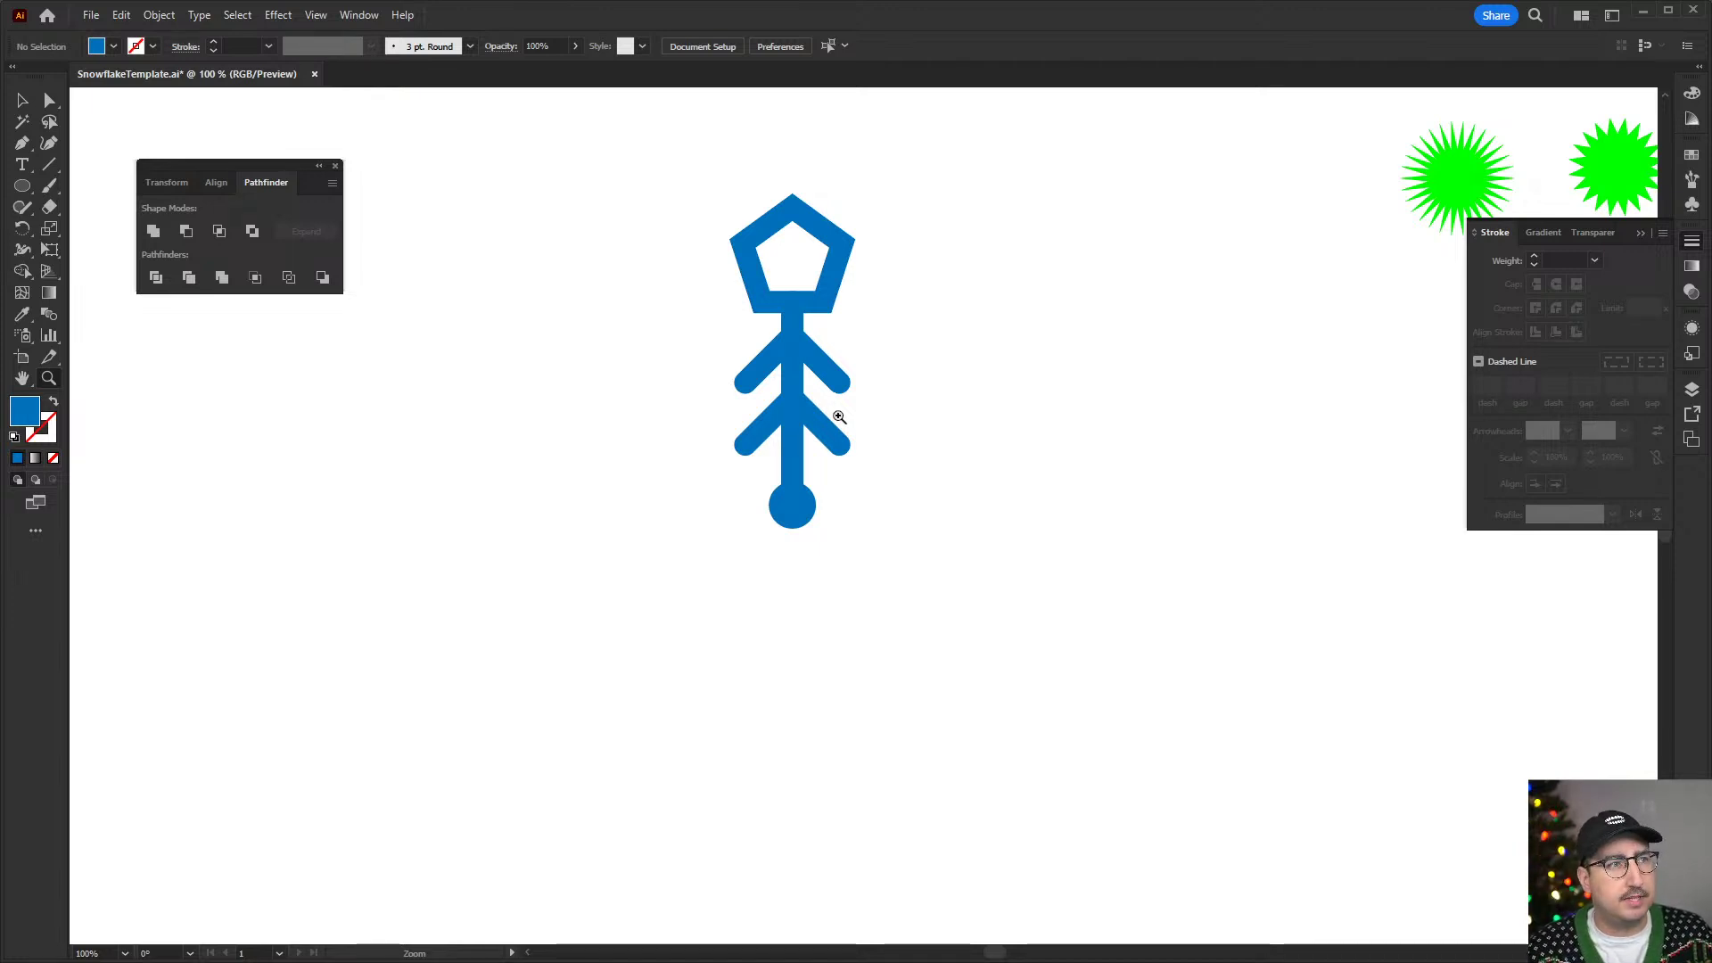
key("v")
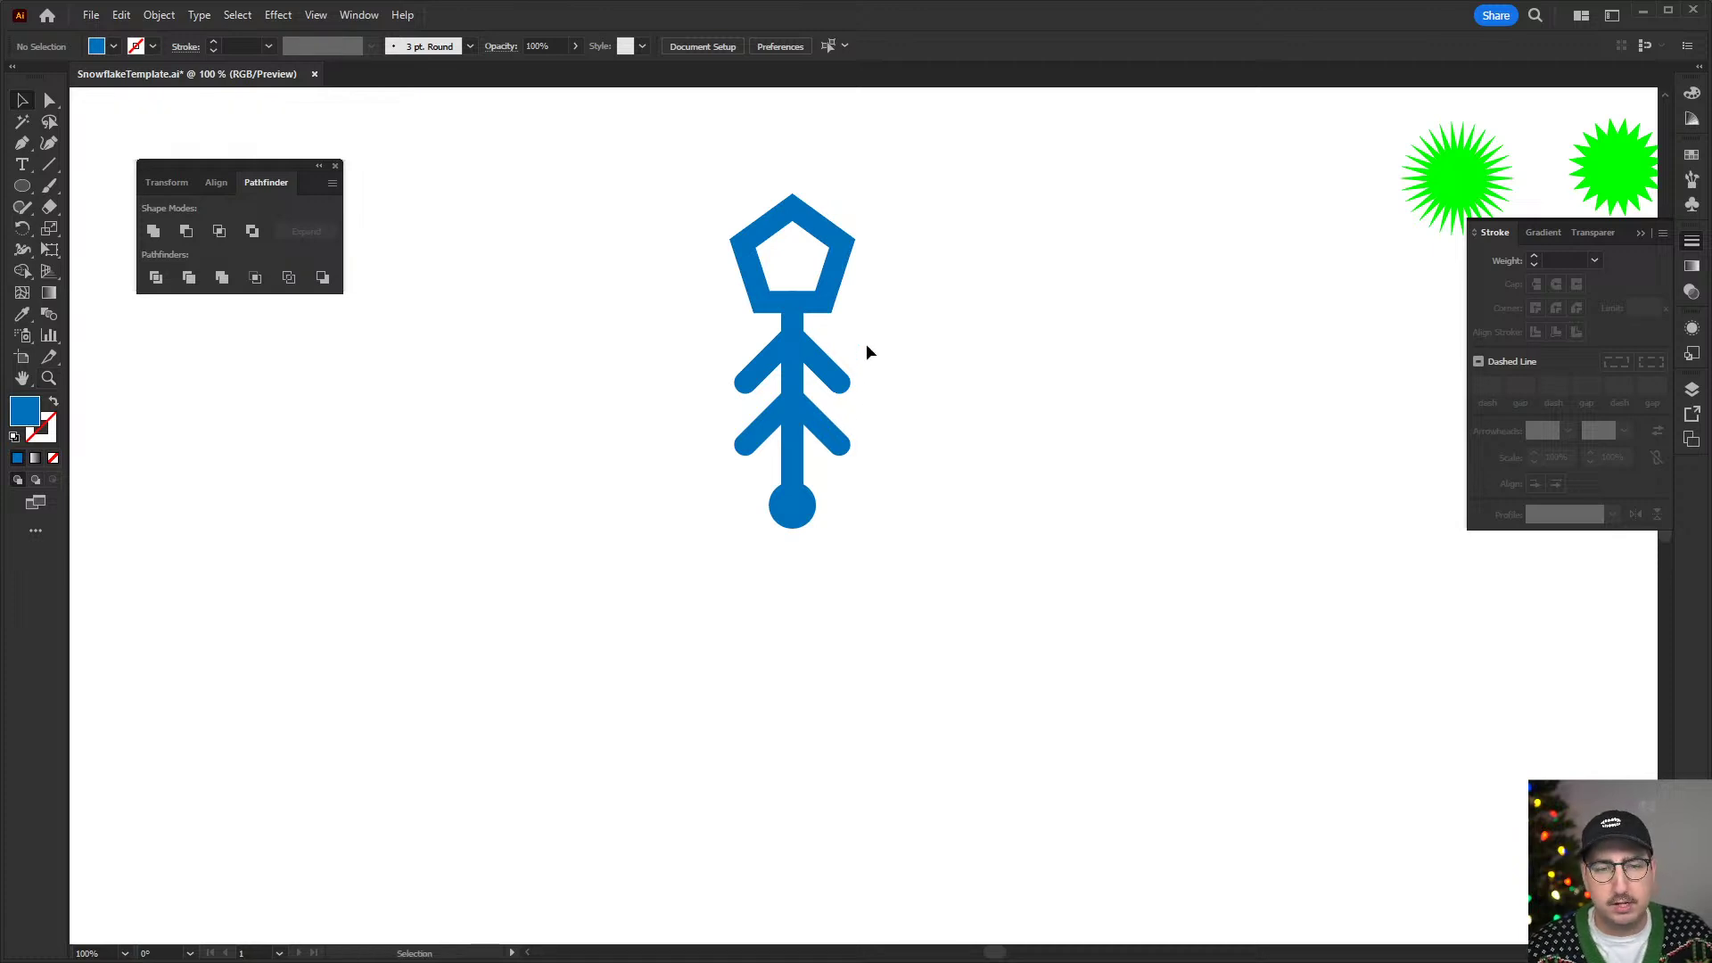
left_click_drag(883, 345, 606, 615)
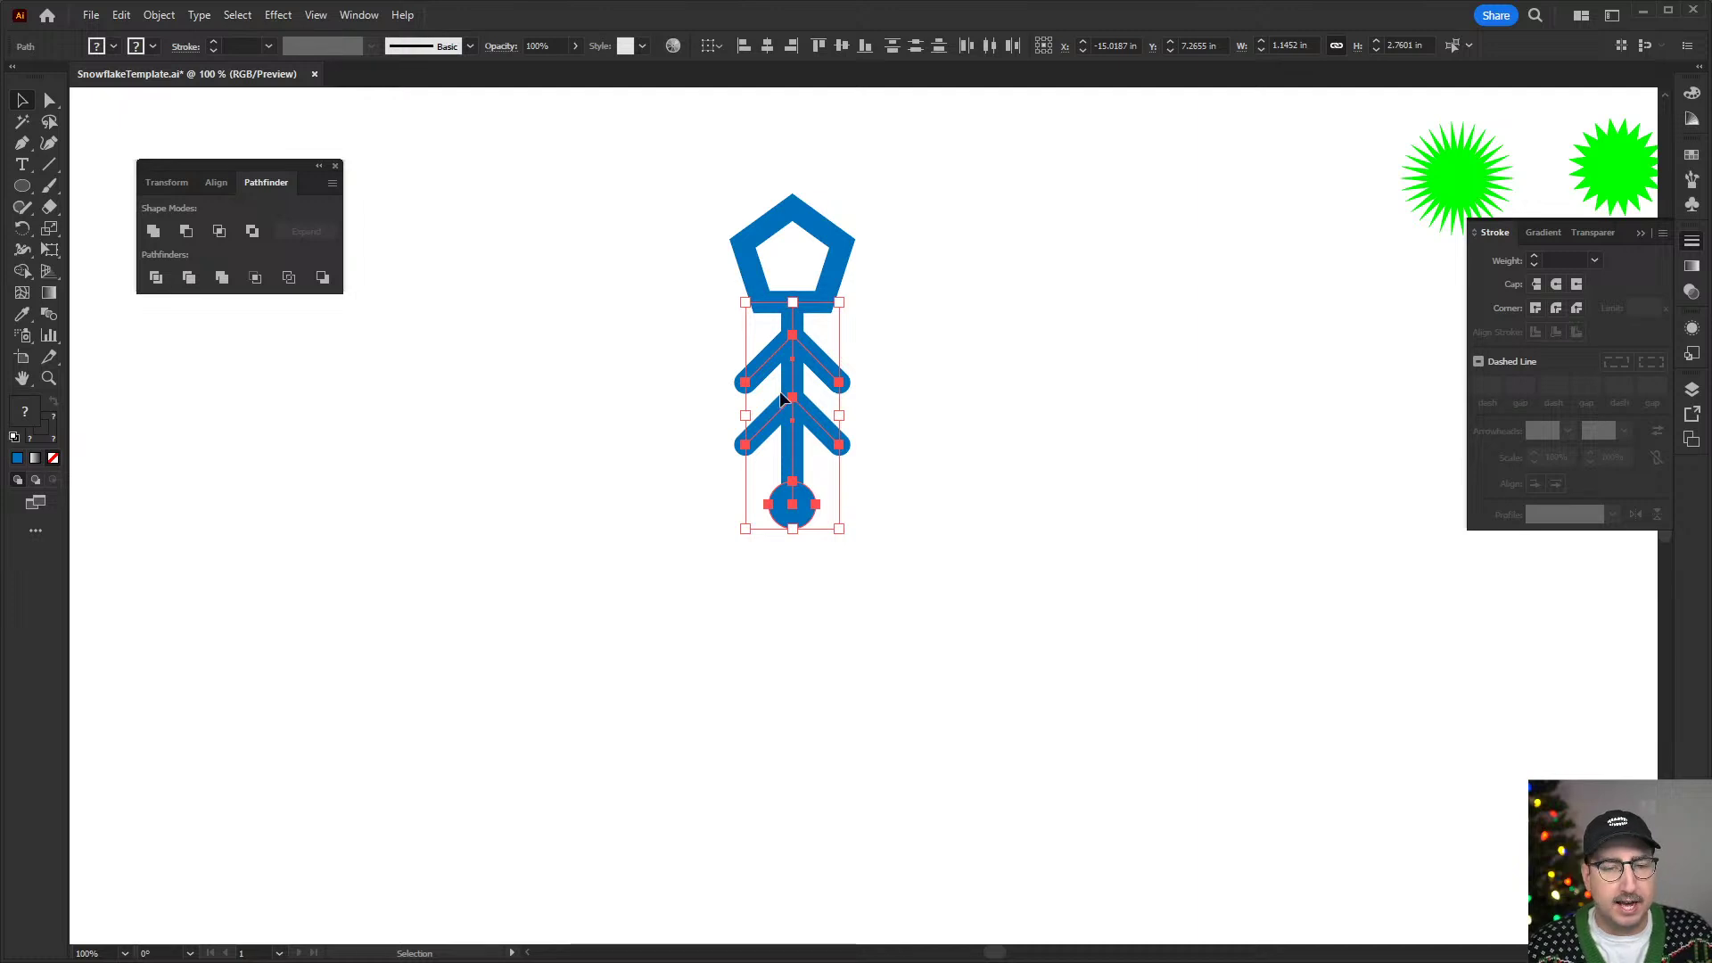
right_click(780, 390)
left_click(831, 551)
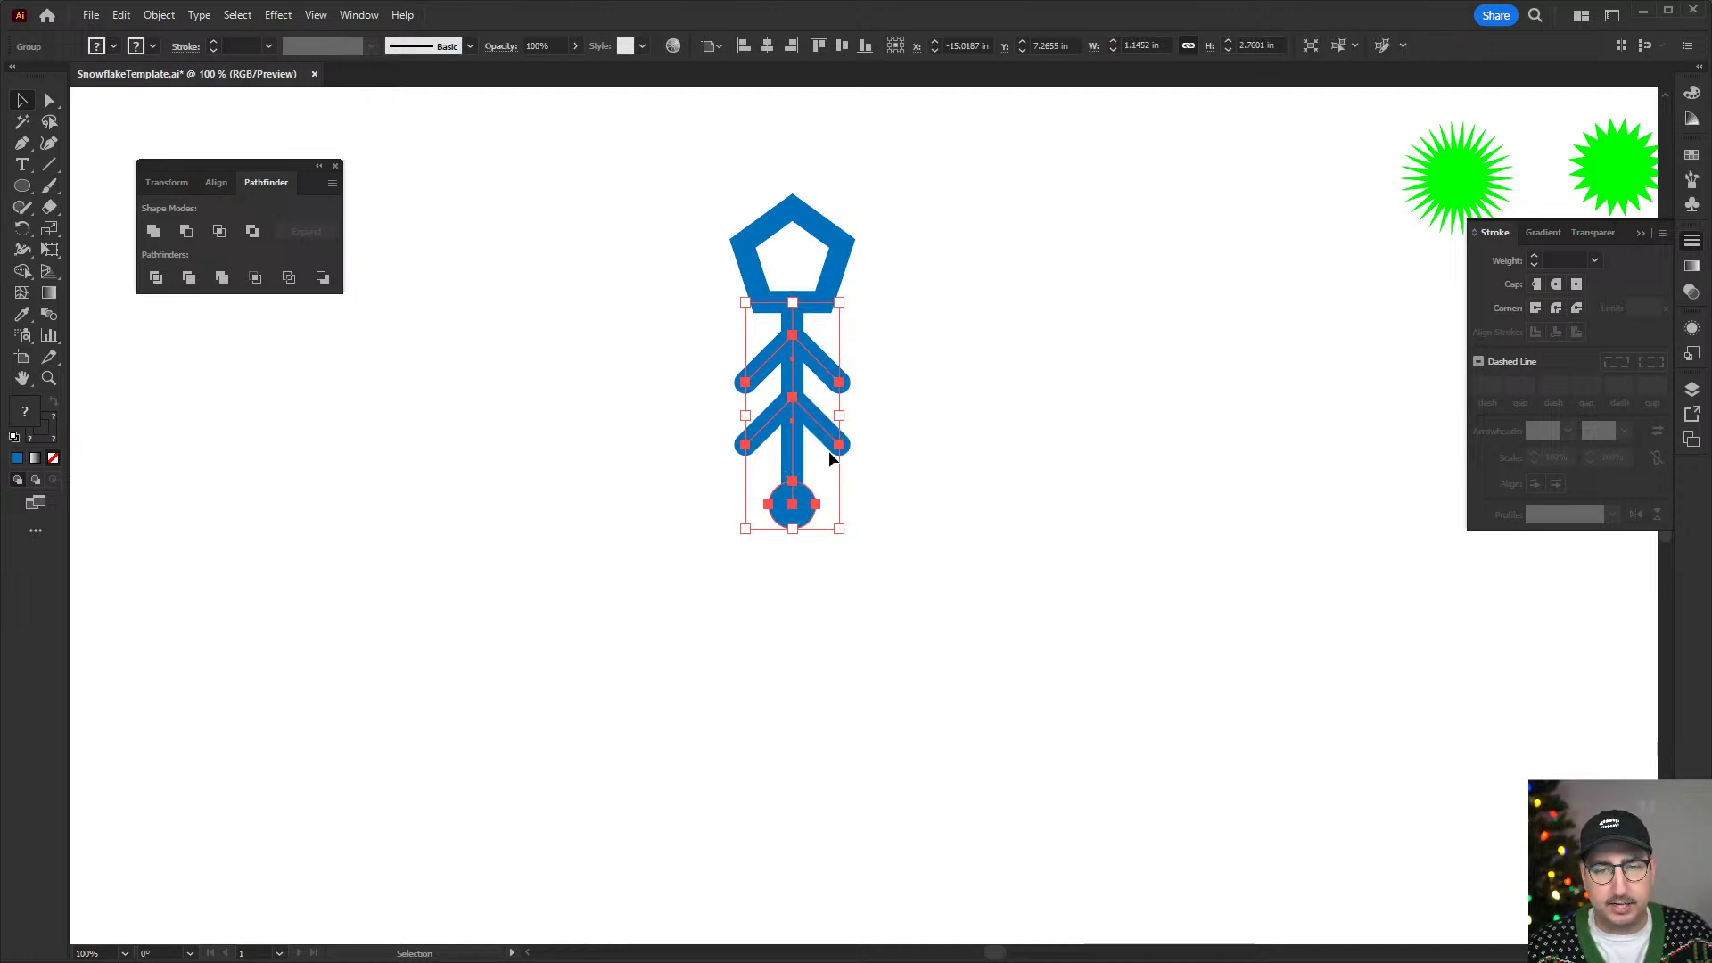
left_click(925, 397)
scroll(841, 382, "up", 3)
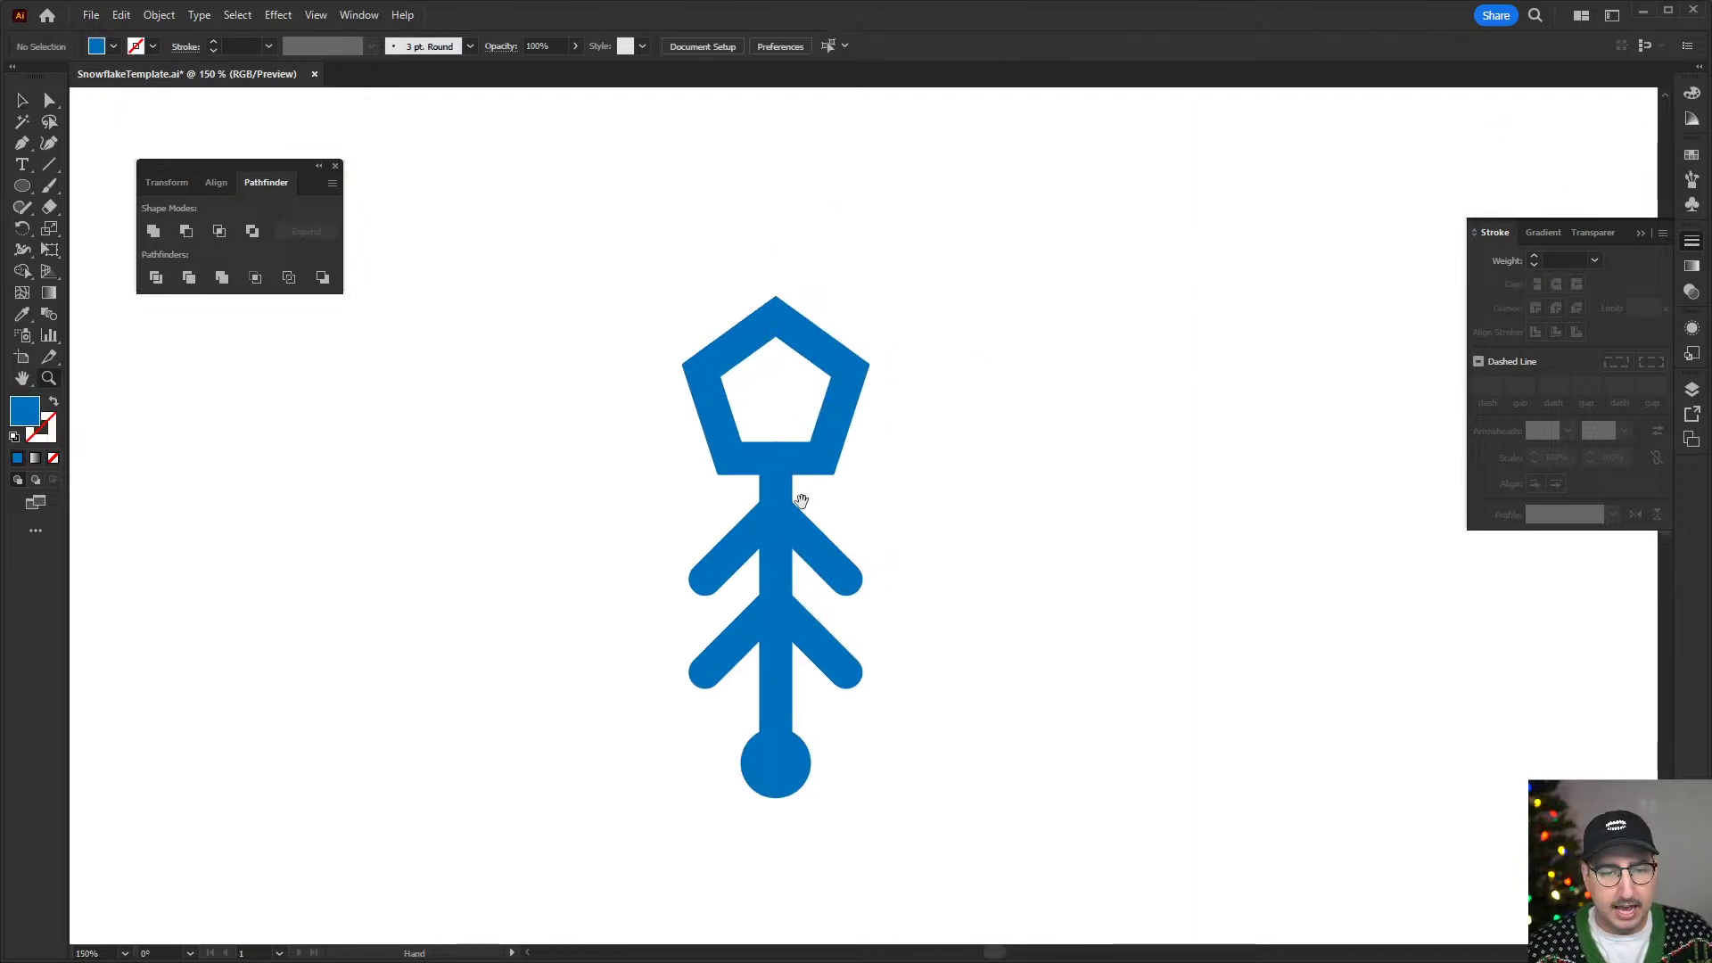
left_click(775, 527)
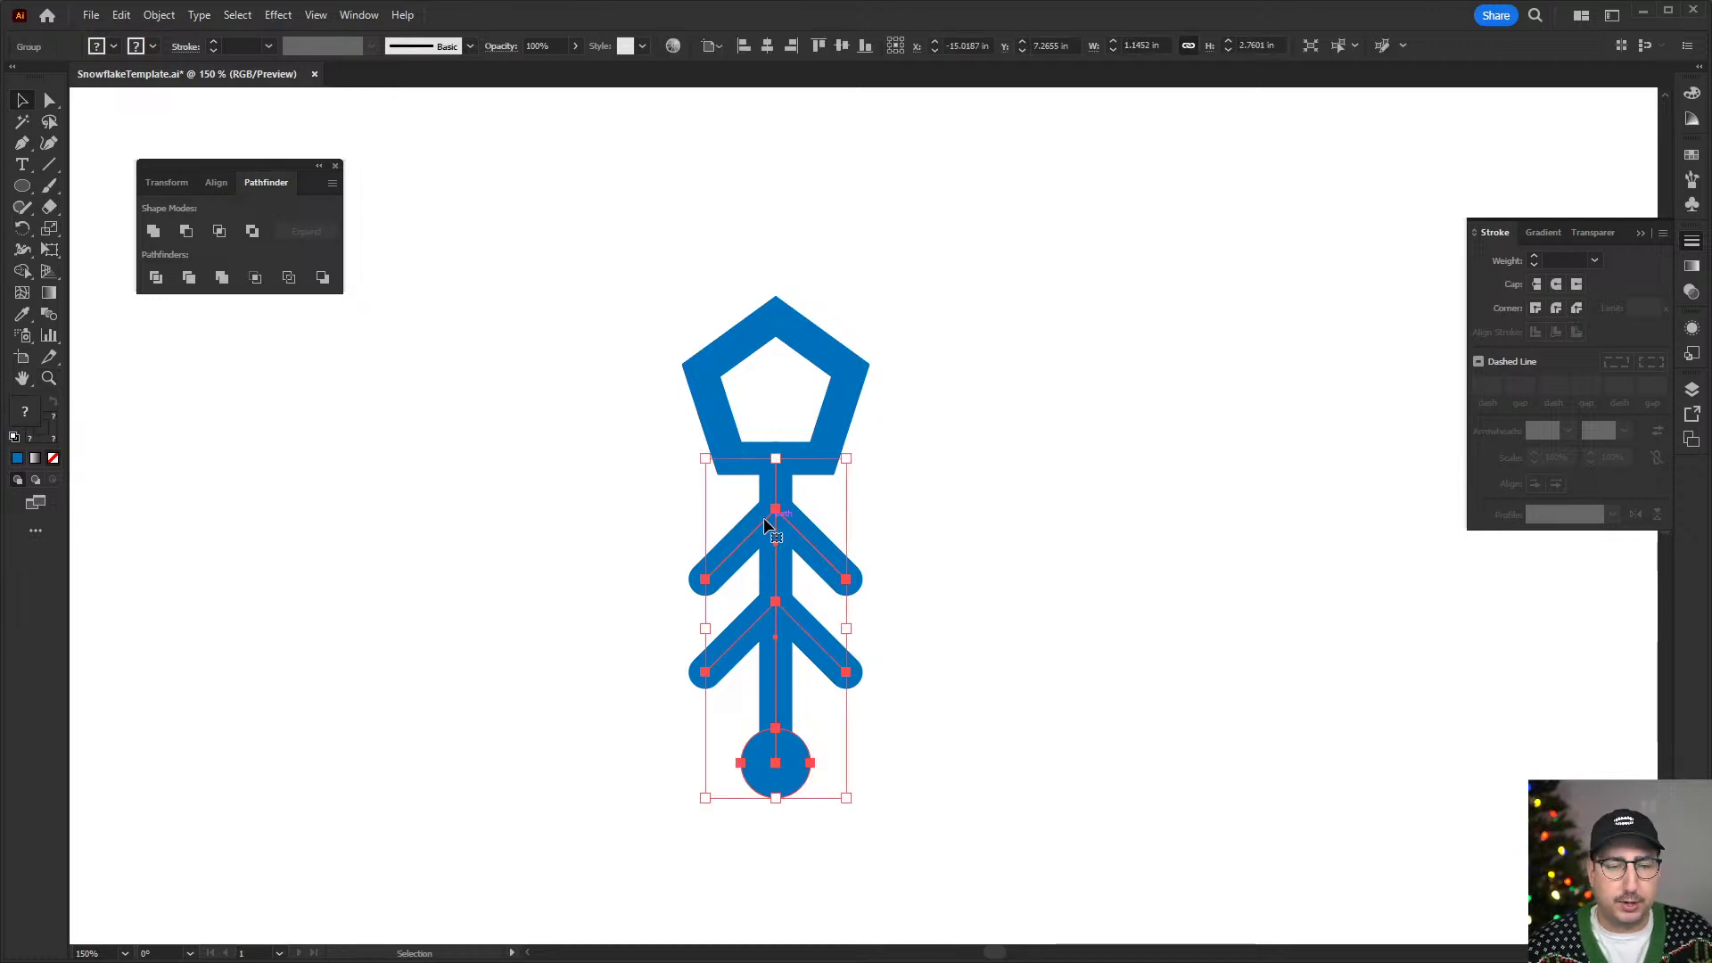
key("r")
left_click_drag(765, 526, 619, 297)
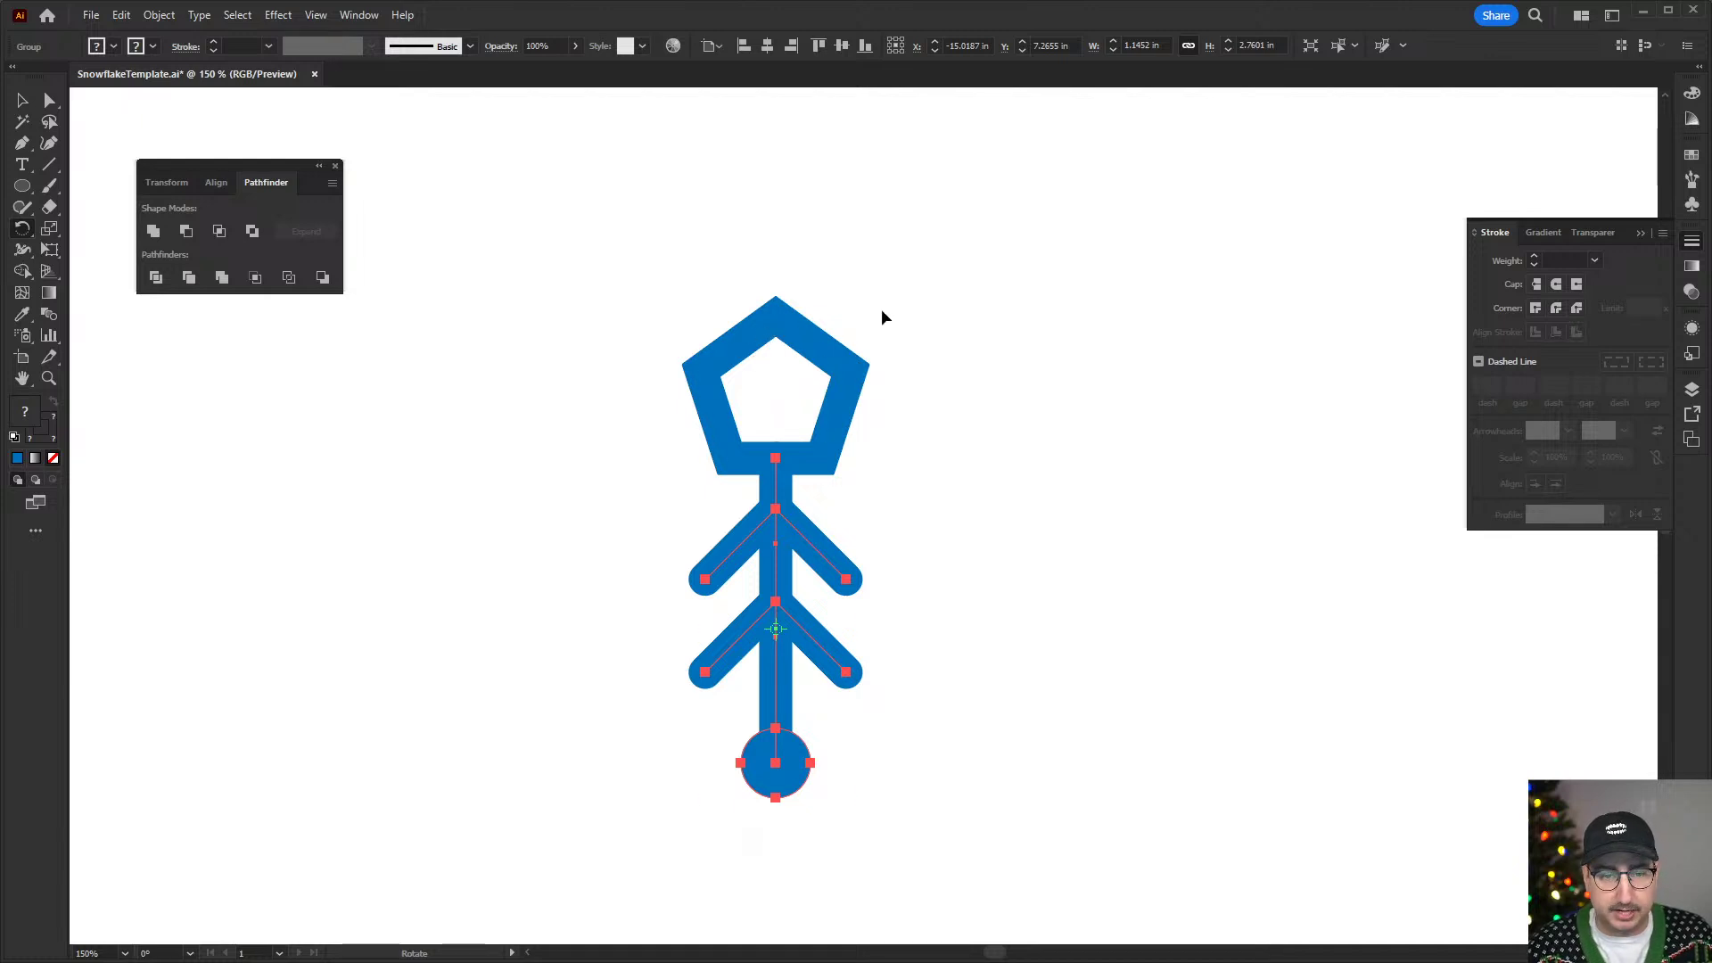
key("v")
left_click(799, 482)
left_click(774, 512)
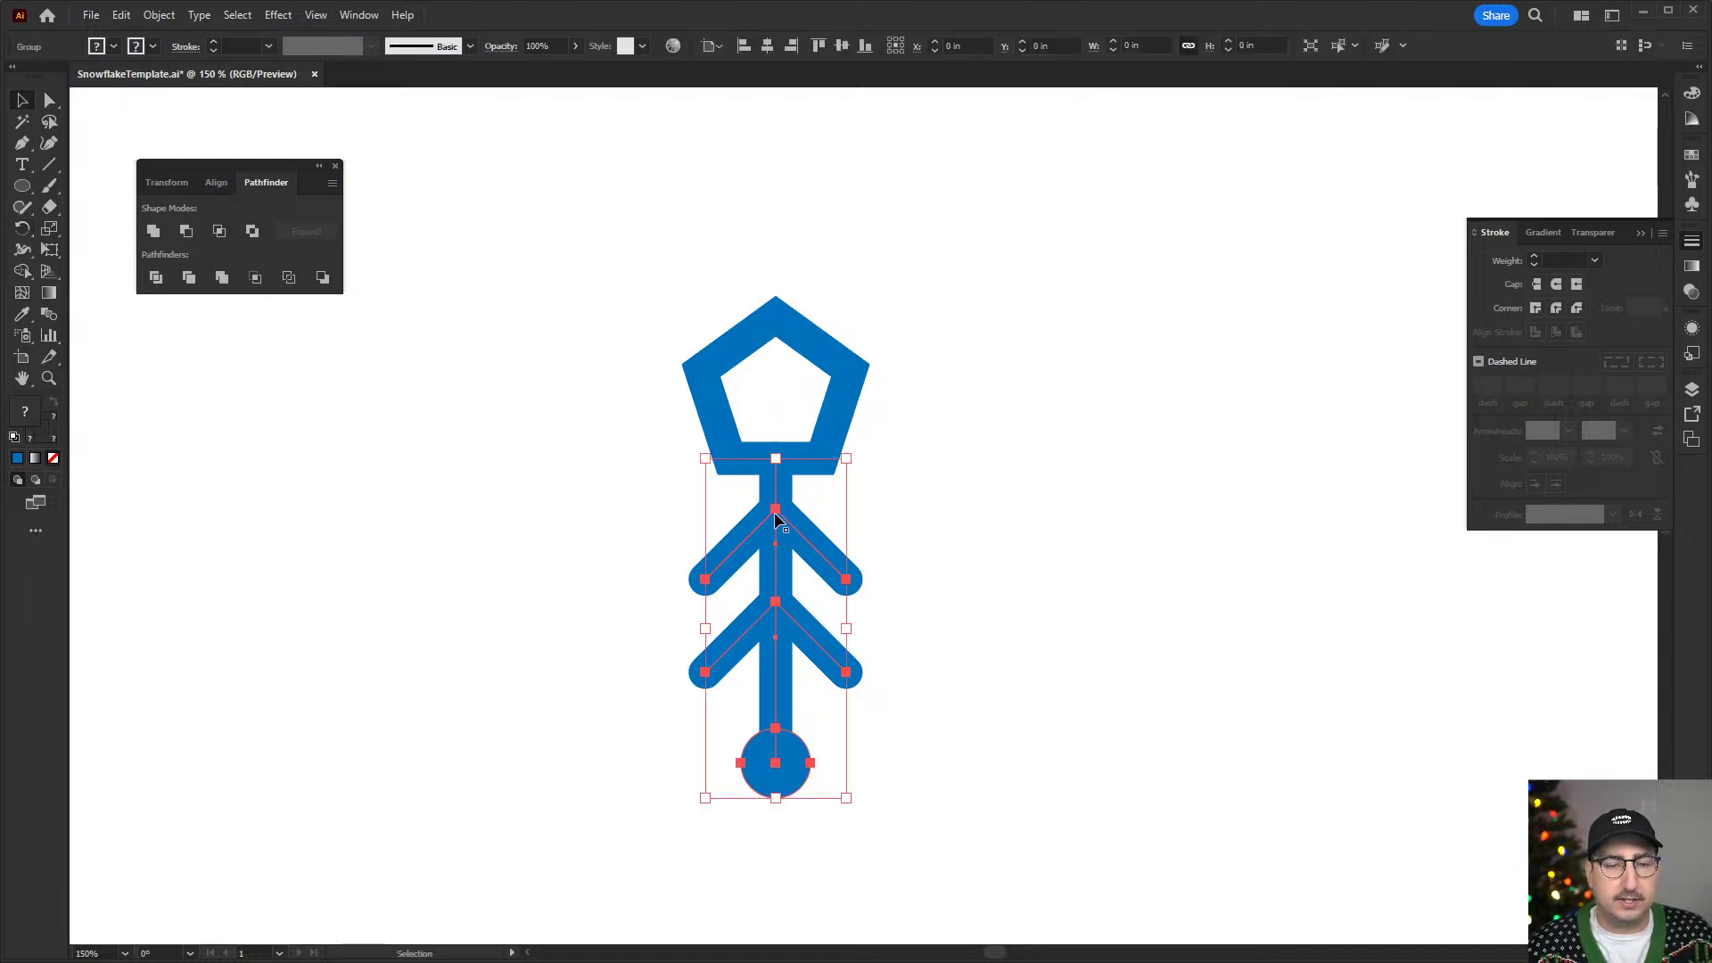
key("r")
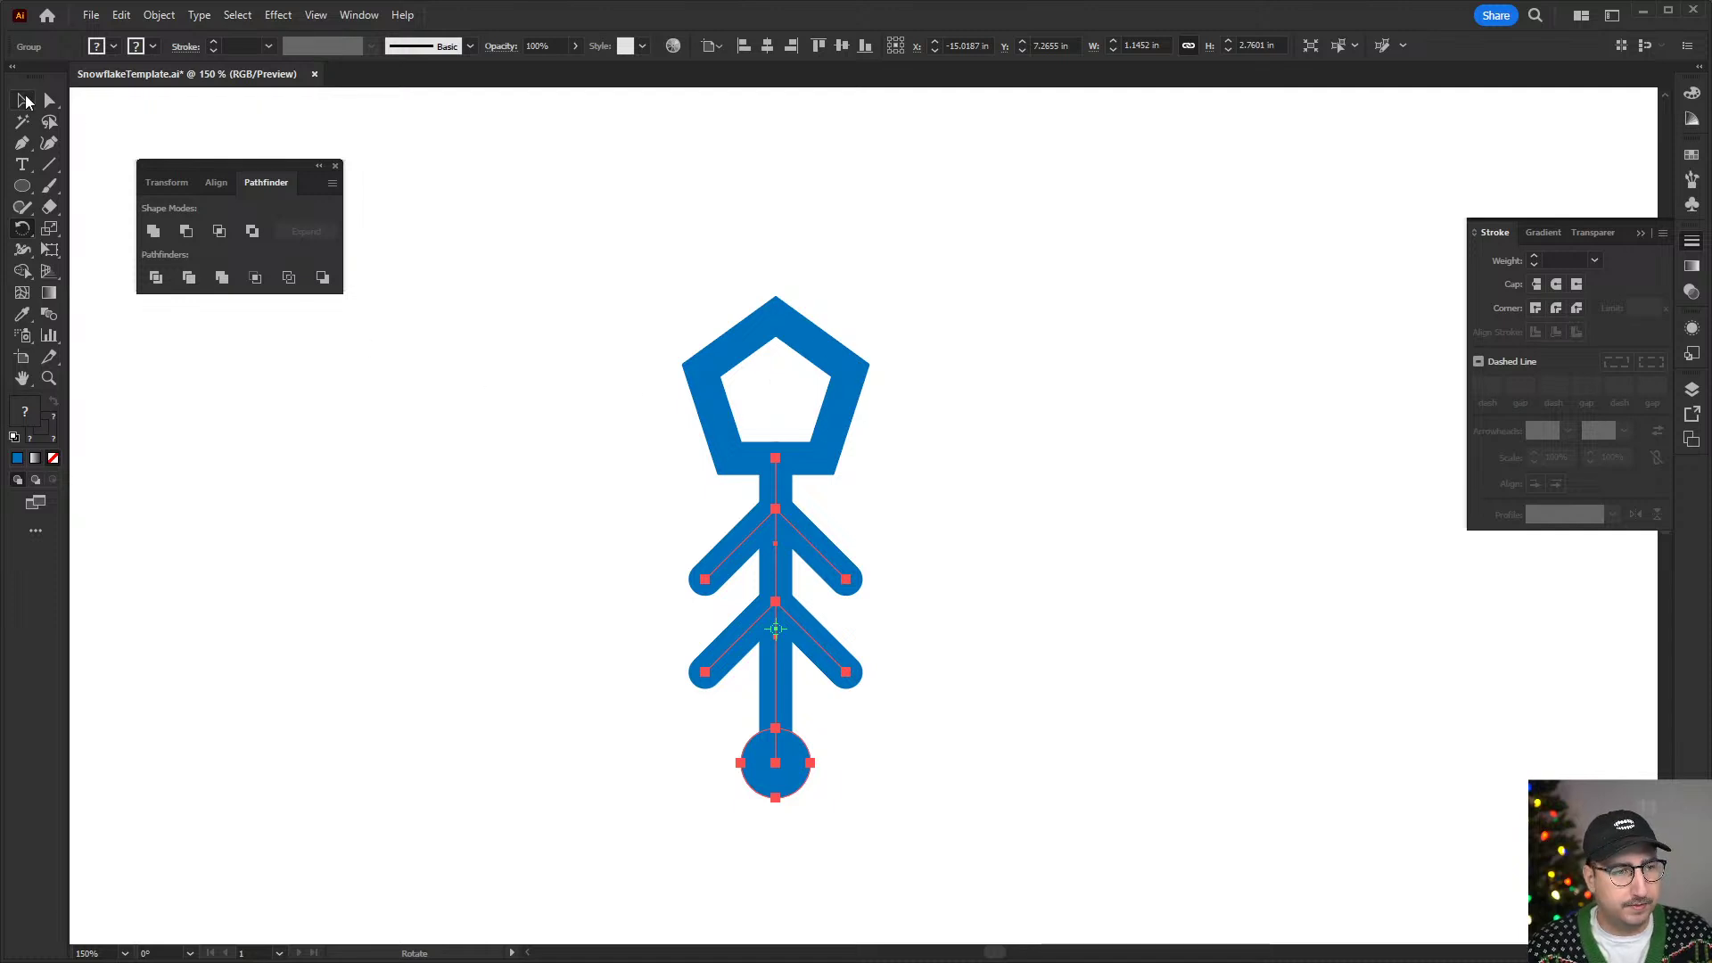
key("v")
- Draw a tiny solid blue circle inside the pentagon with the Ellipse tool
left_click(780, 396)
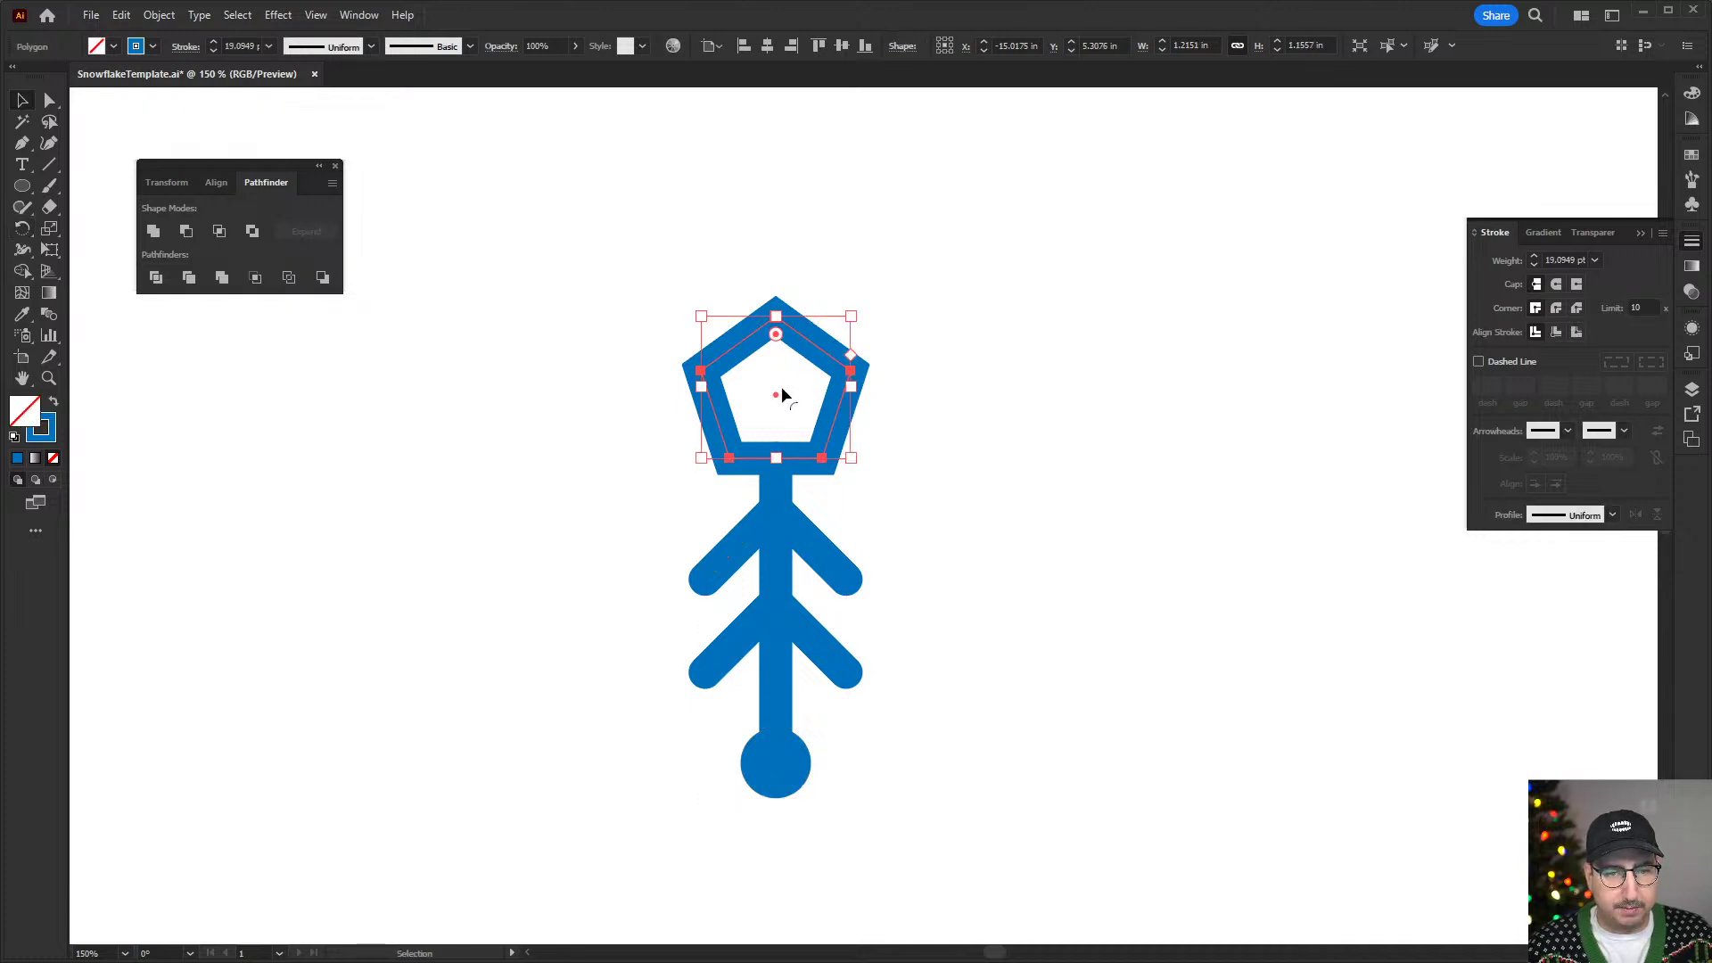
key("ctrl+equal")
key("ctrl+equal")
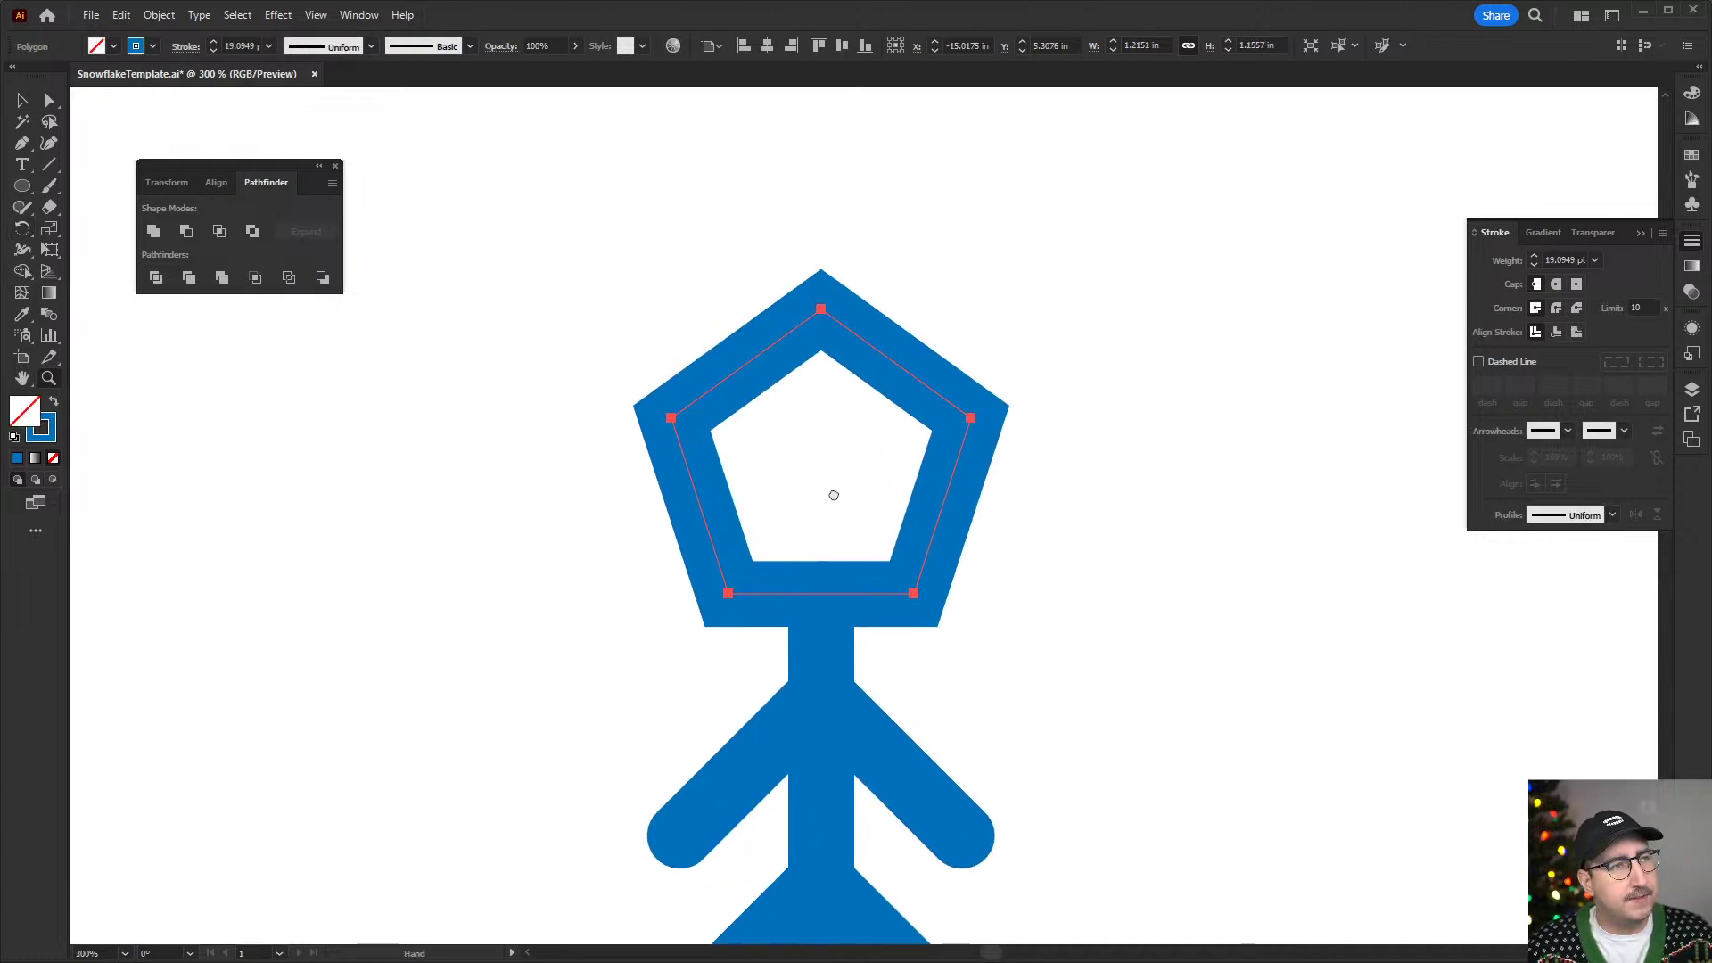
left_click_drag(834, 495, 771, 472)
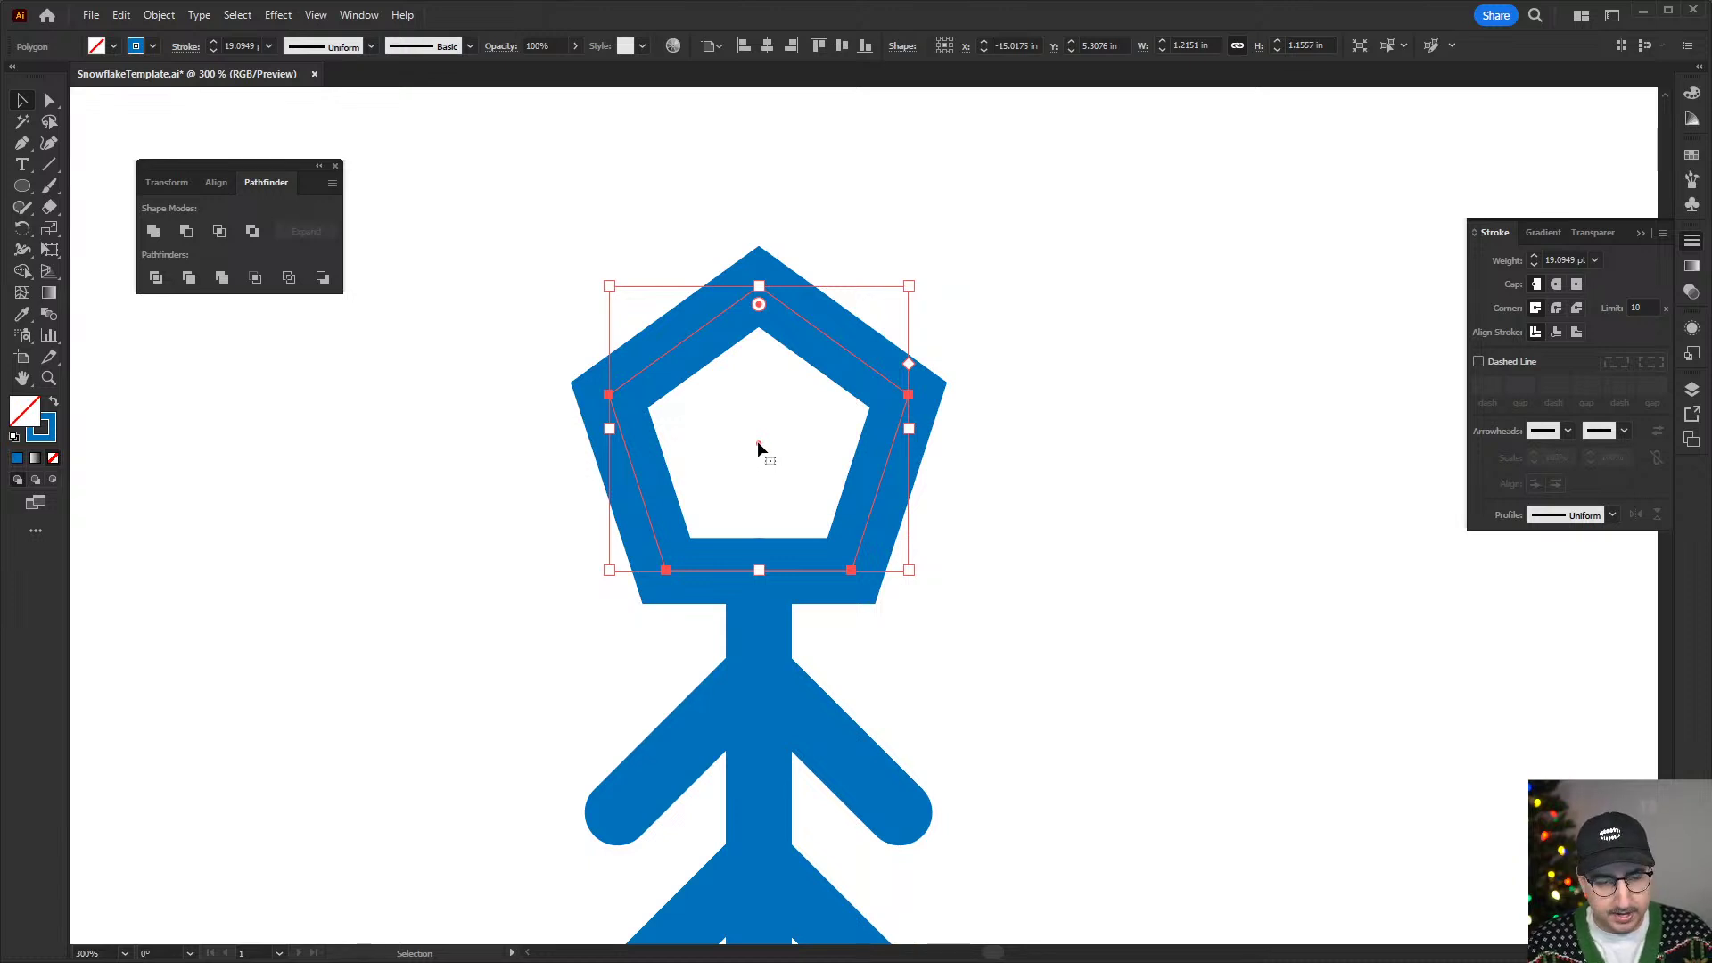
key("l")
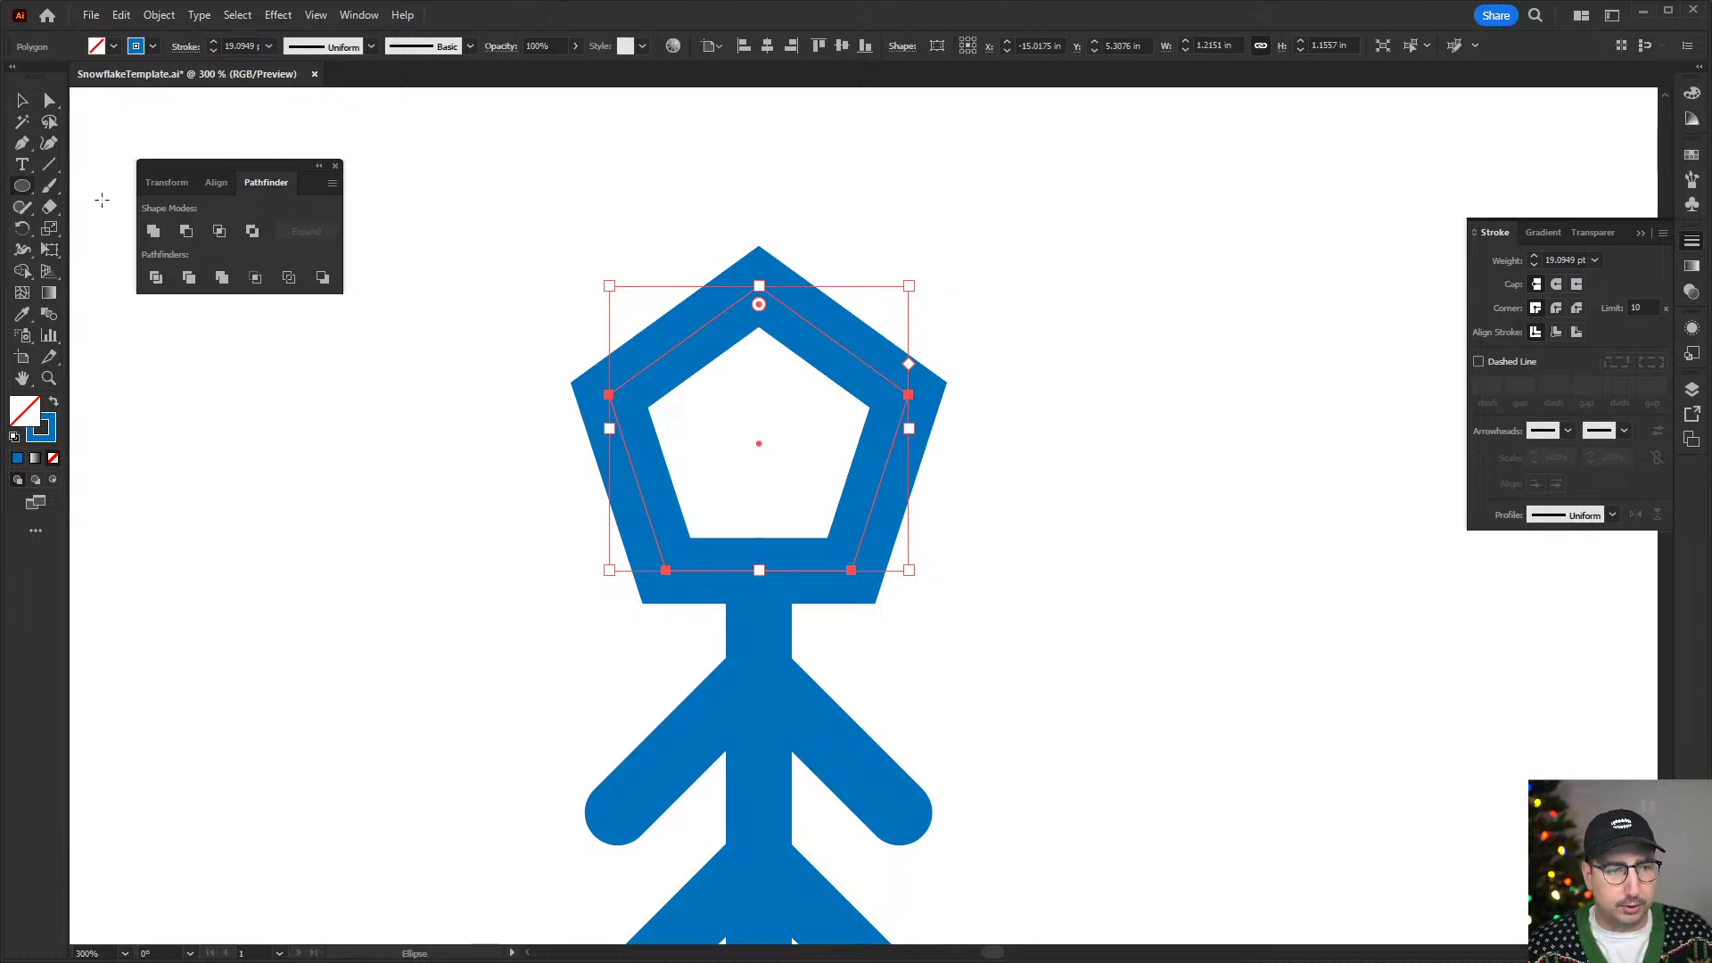
mouse_move(817, 439)
left_mouse_down()
mouse_move(856, 402)
mouse_move(833, 423)
left_mouse_up()
key("v")
- Align the tiny circle and the pentagon on their horizontal and vertical centres
left_click(750, 435, "shift")
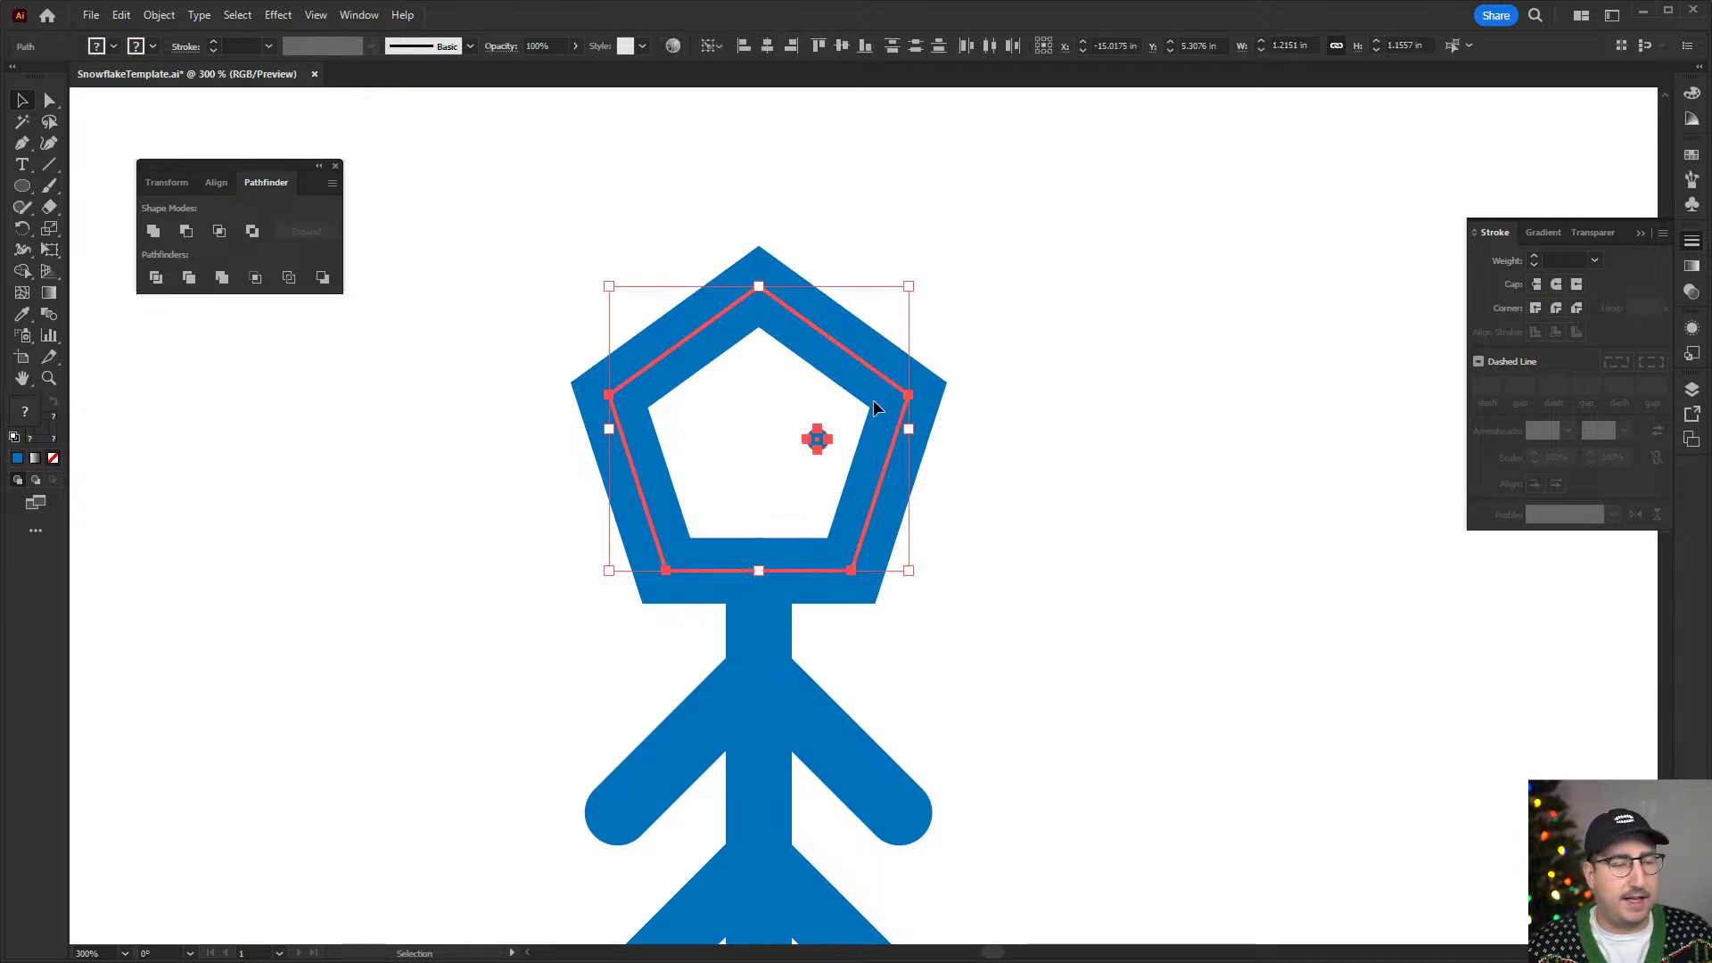
left_click(767, 48)
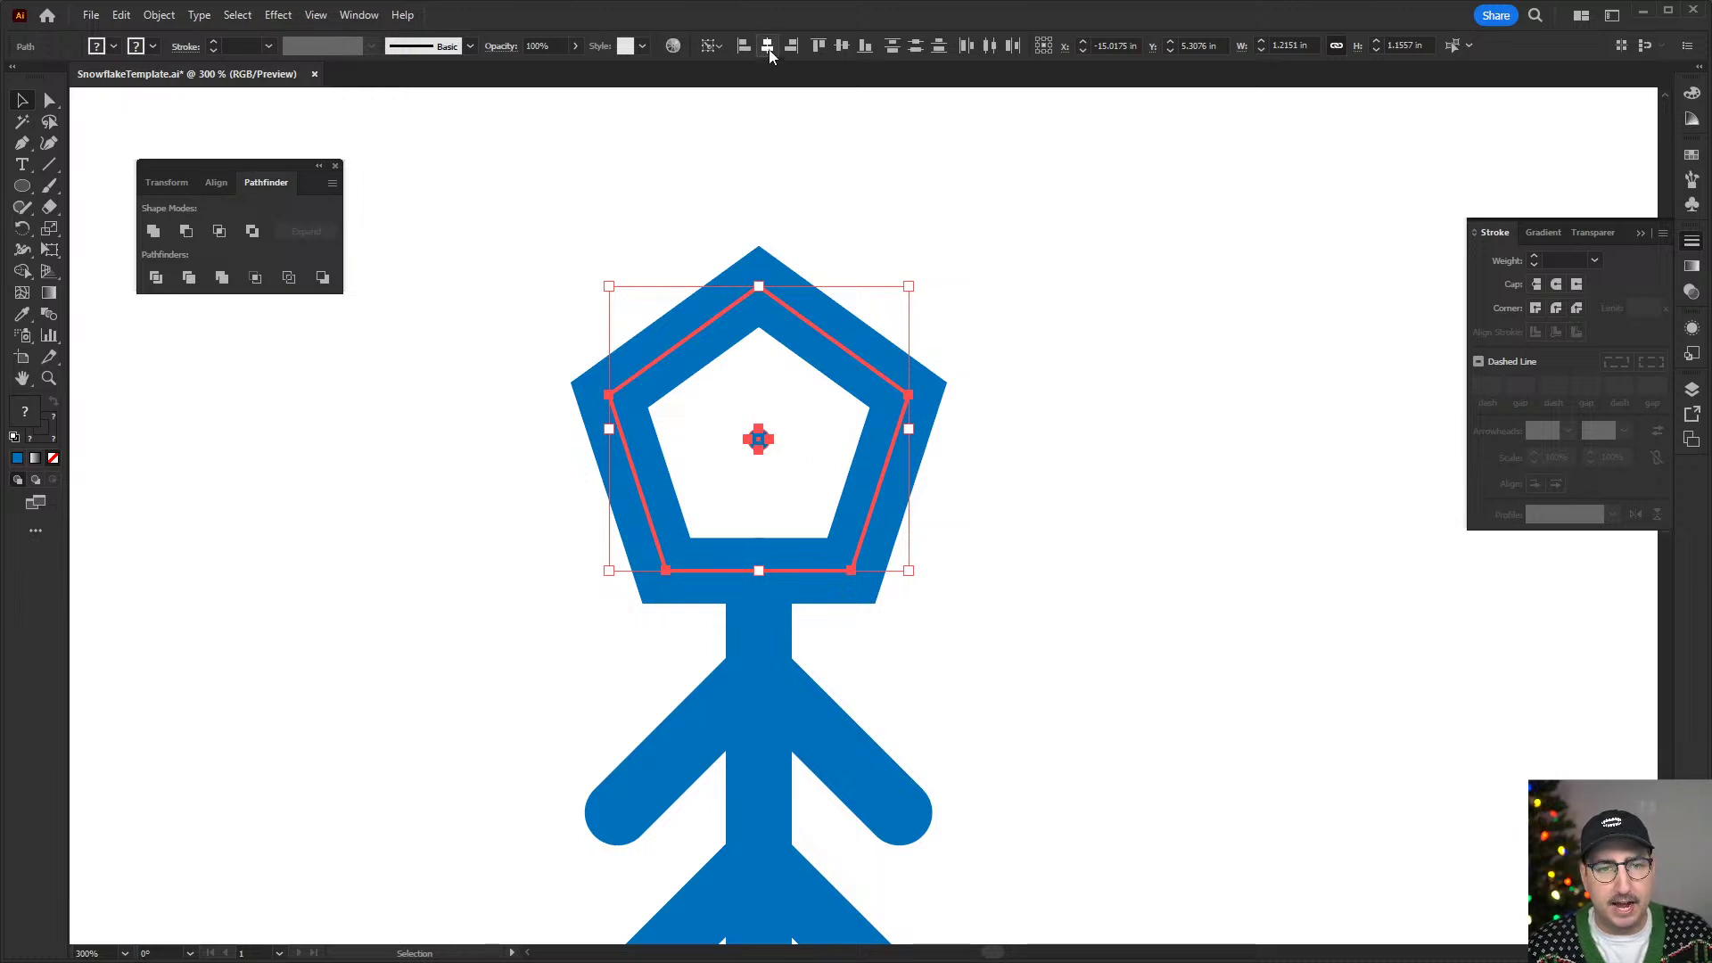
left_click(842, 47)
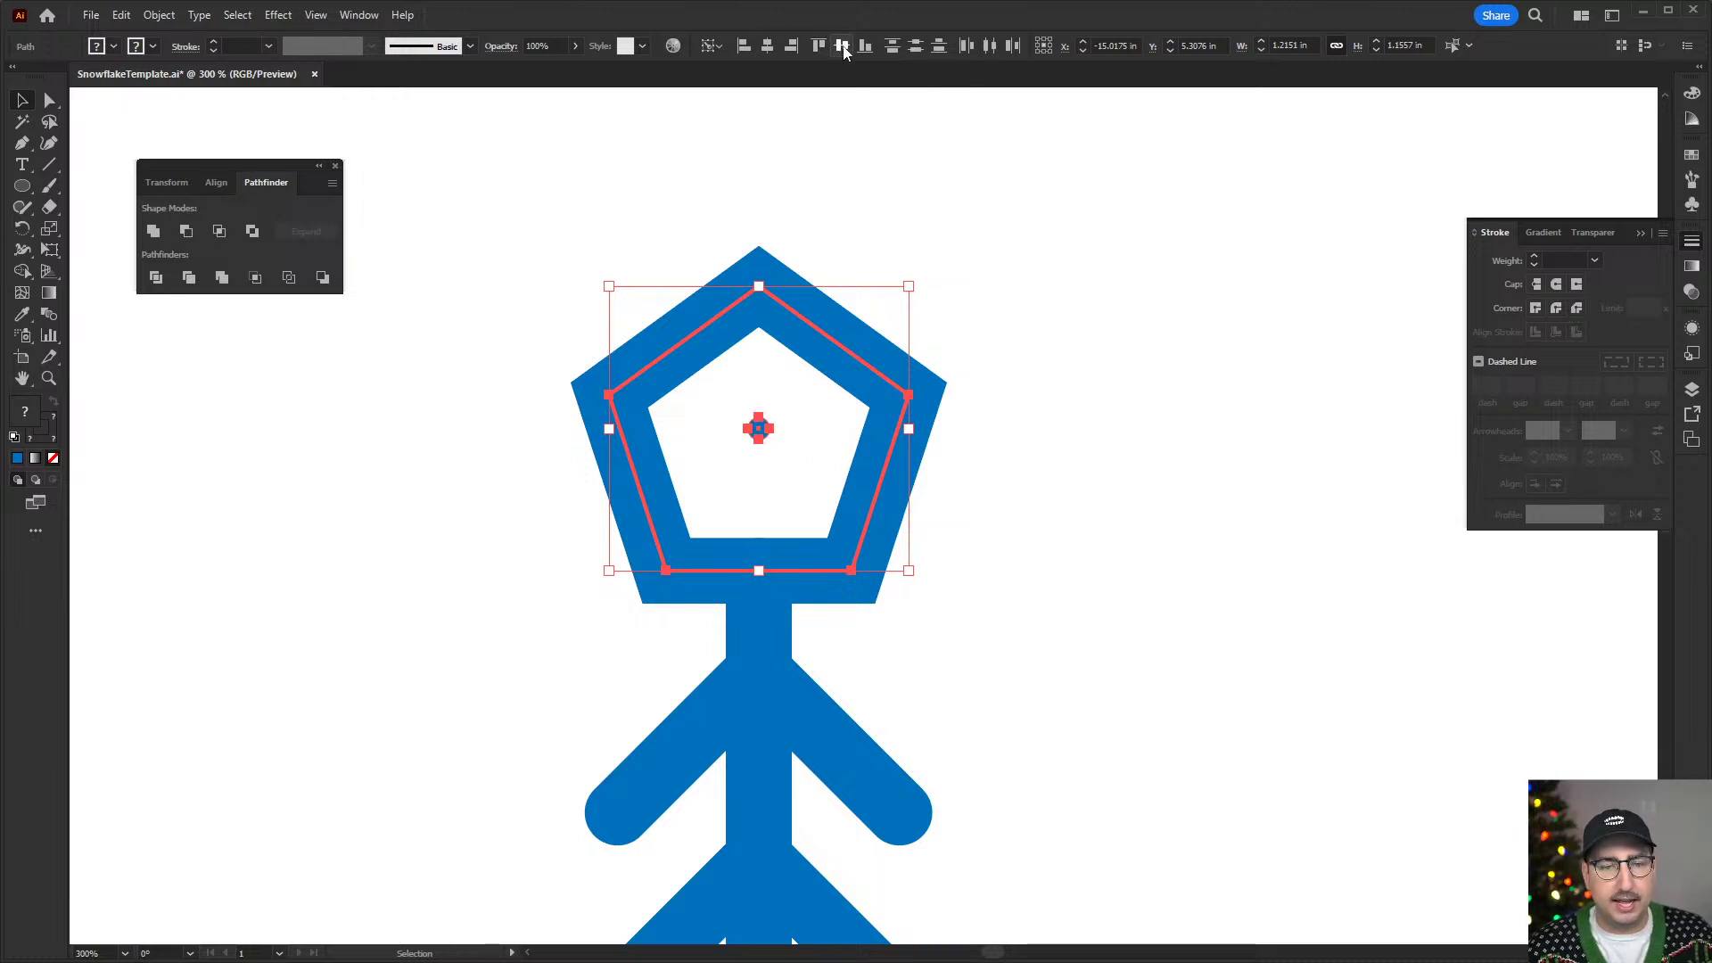
left_click(886, 242)
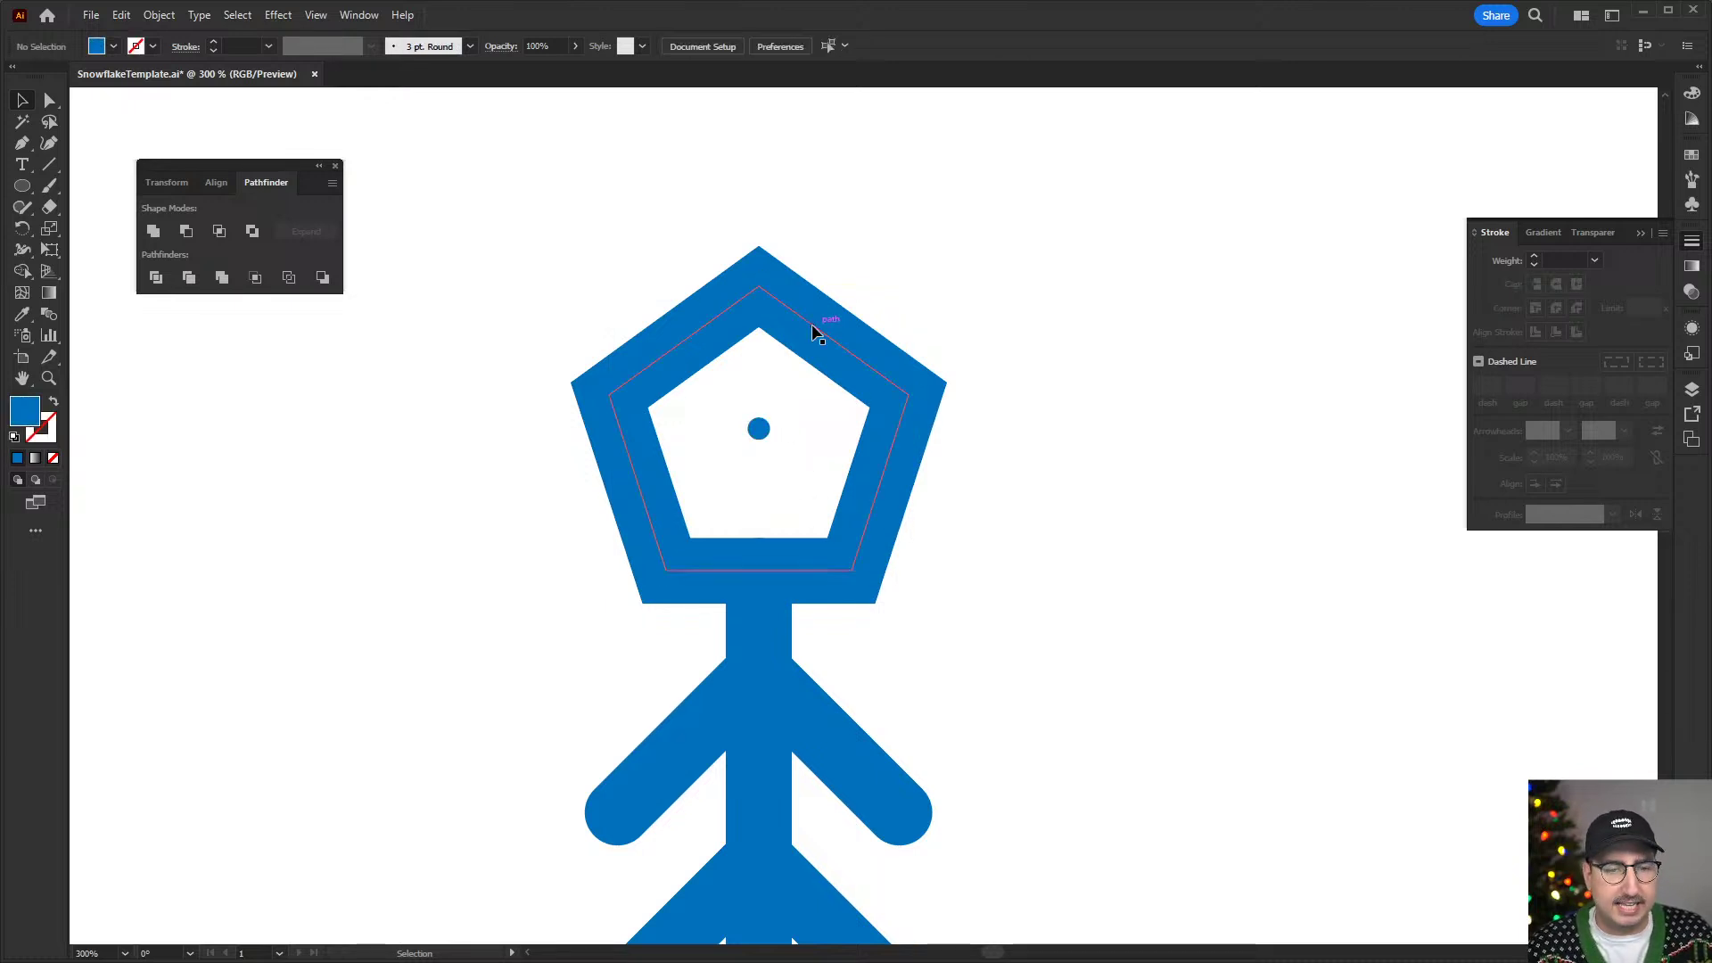
- Make a rotated copy of the branch group around the tiny circle's centre at an angle of 360/5, i.e. 72°
left_click(759, 433)
left_click(738, 618)
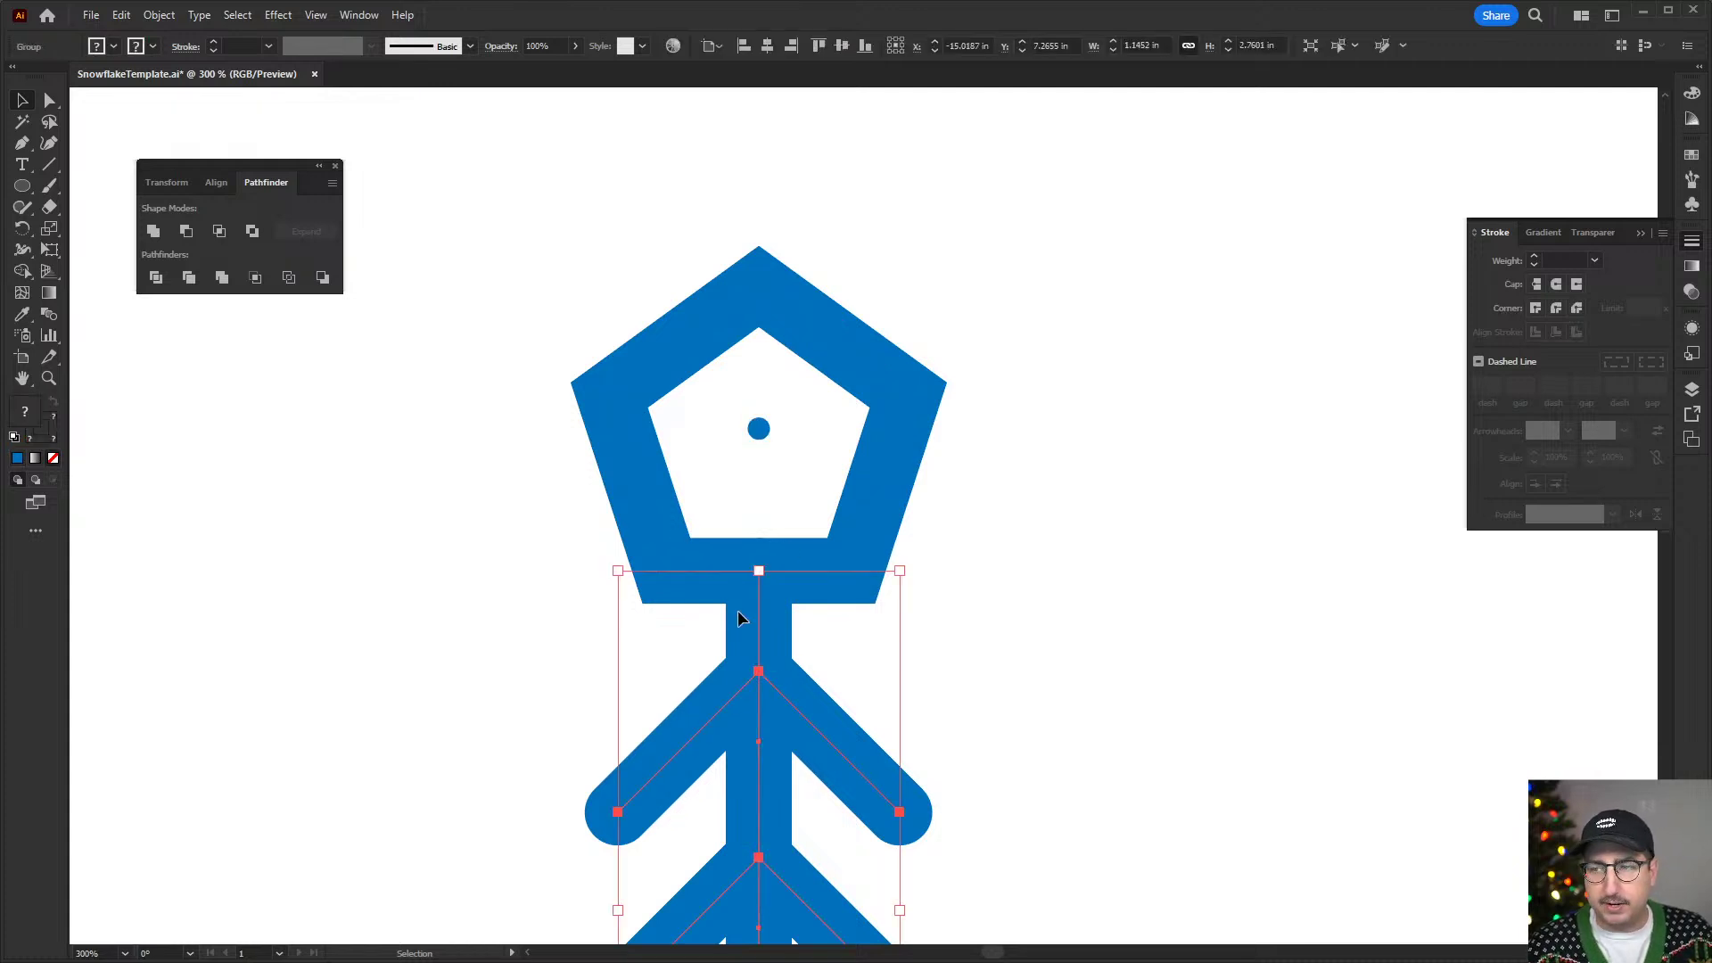
key("r")
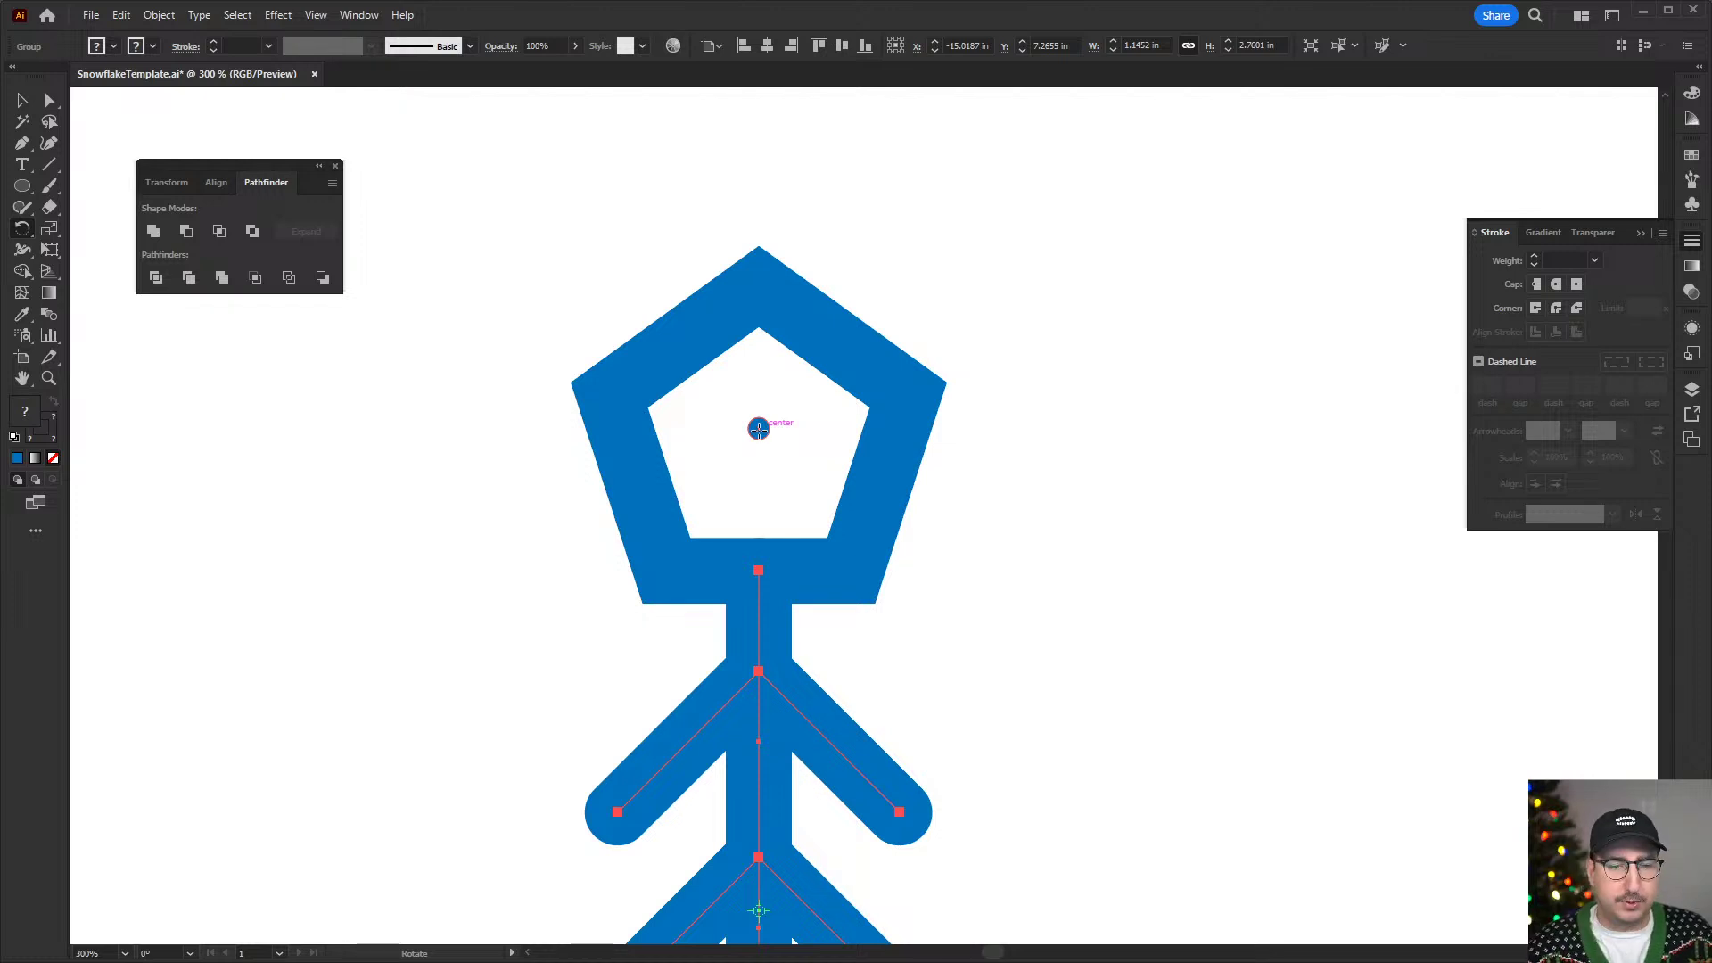
left_click(758, 429, "alt")
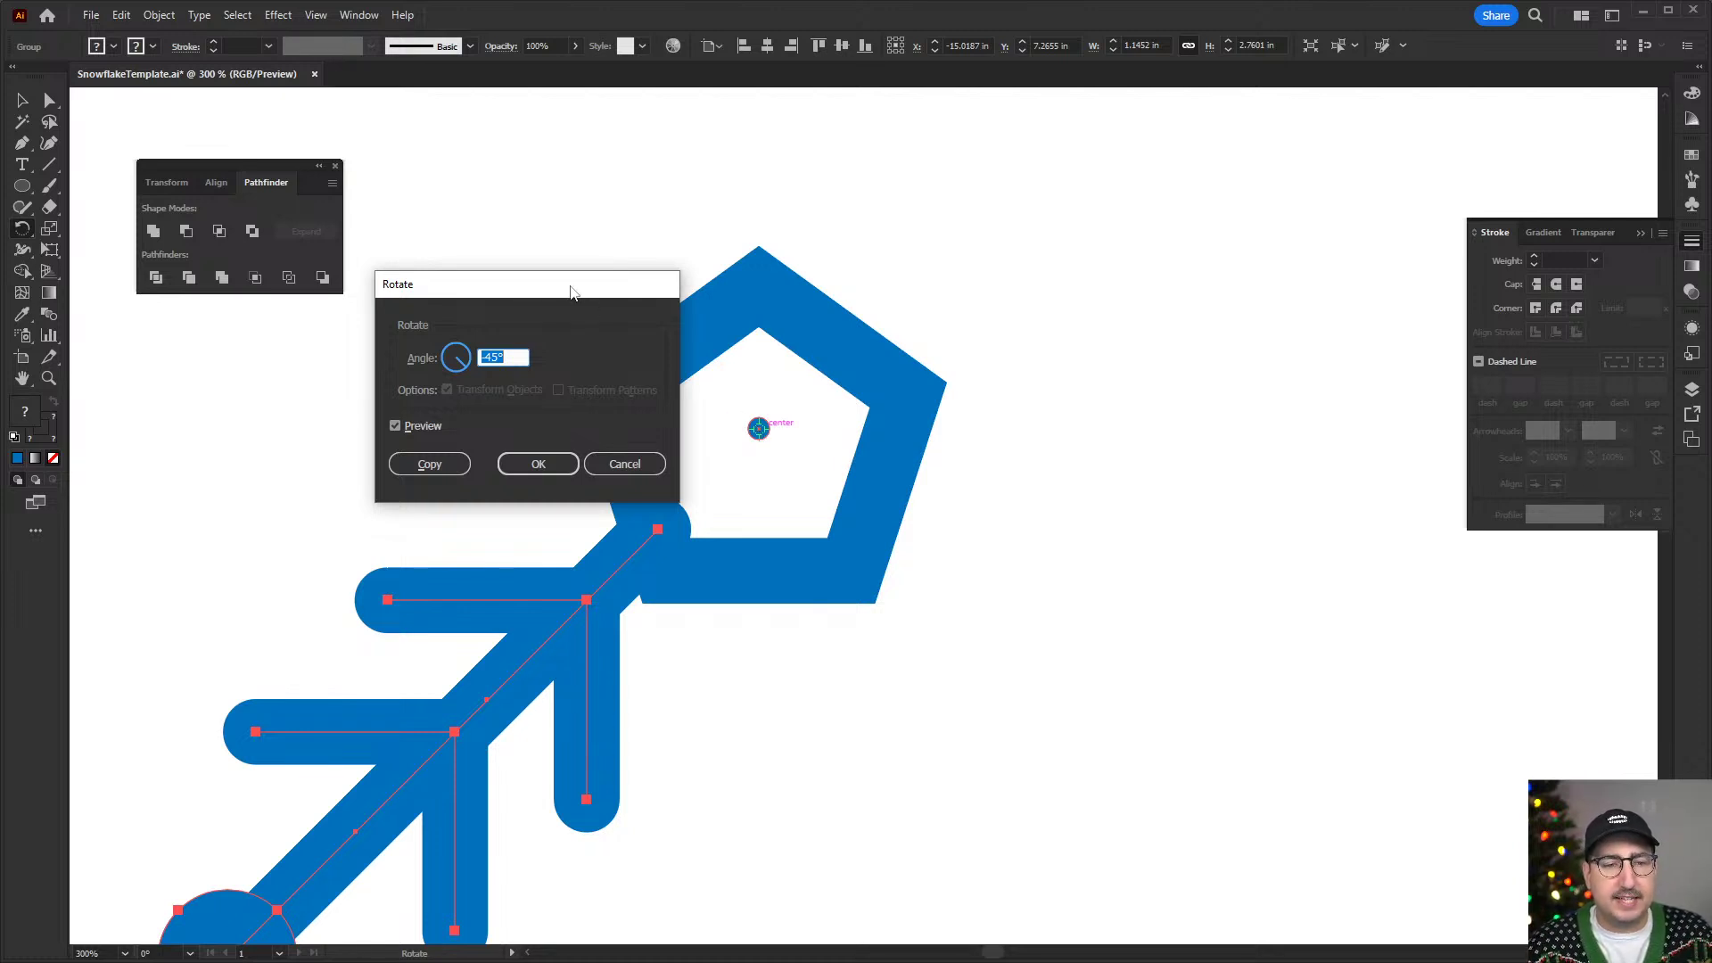
left_click_drag(571, 288, 1188, 236)
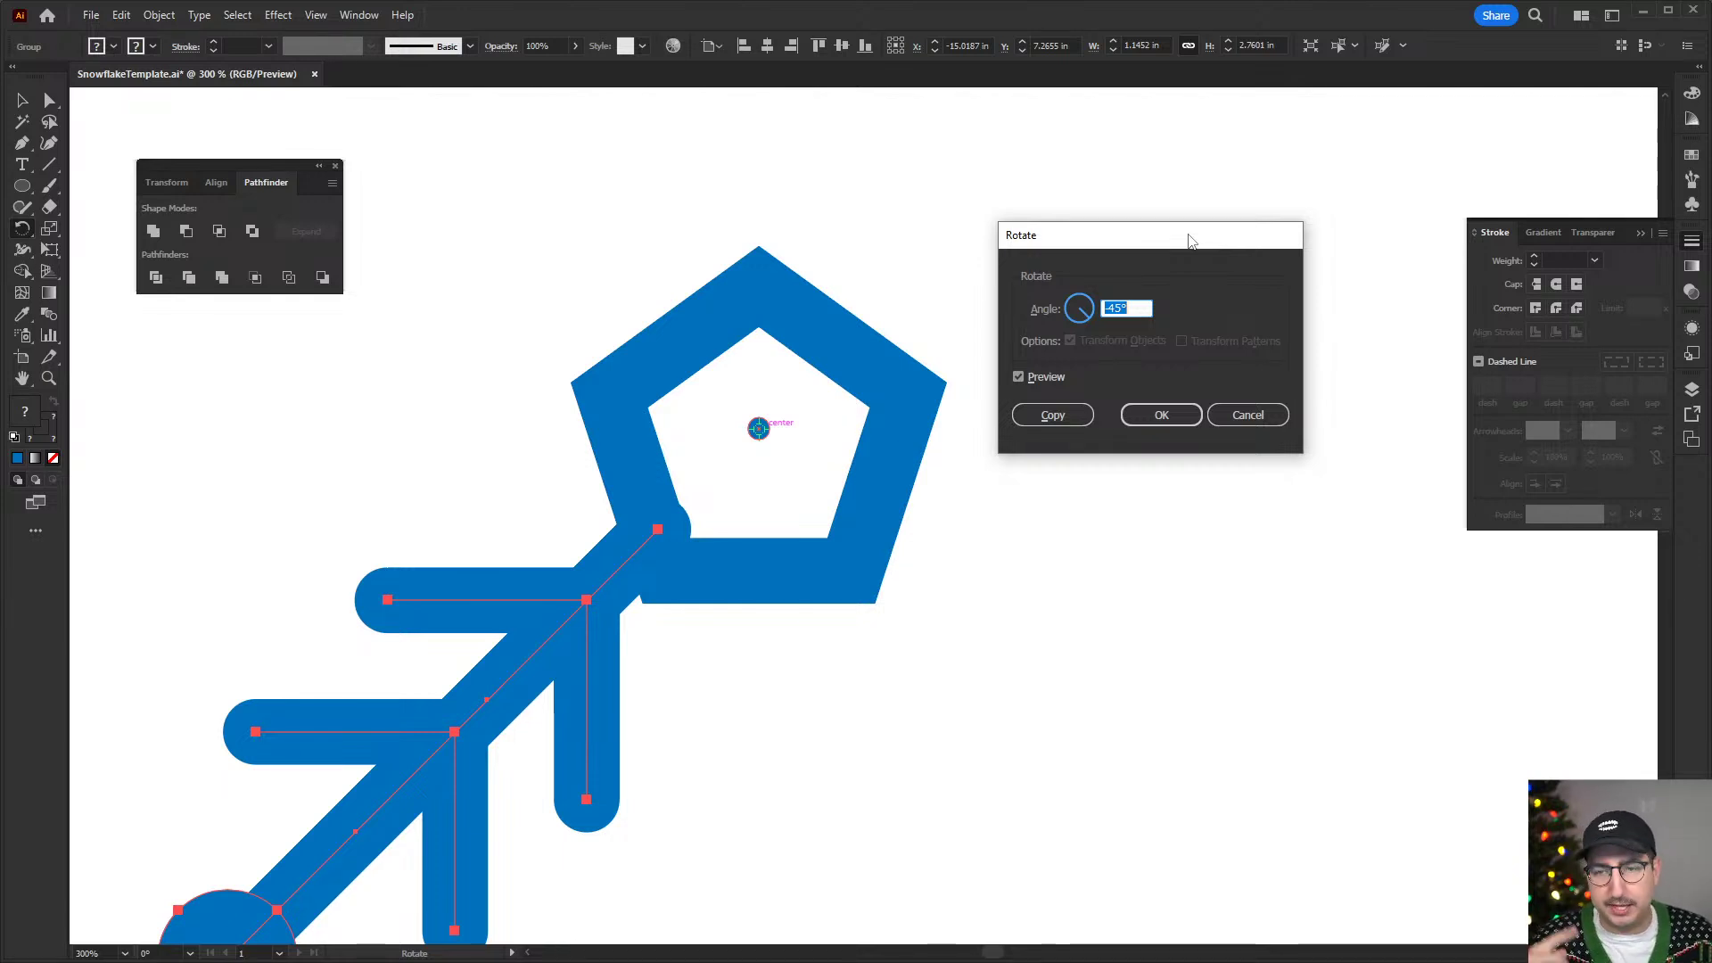
type("360")
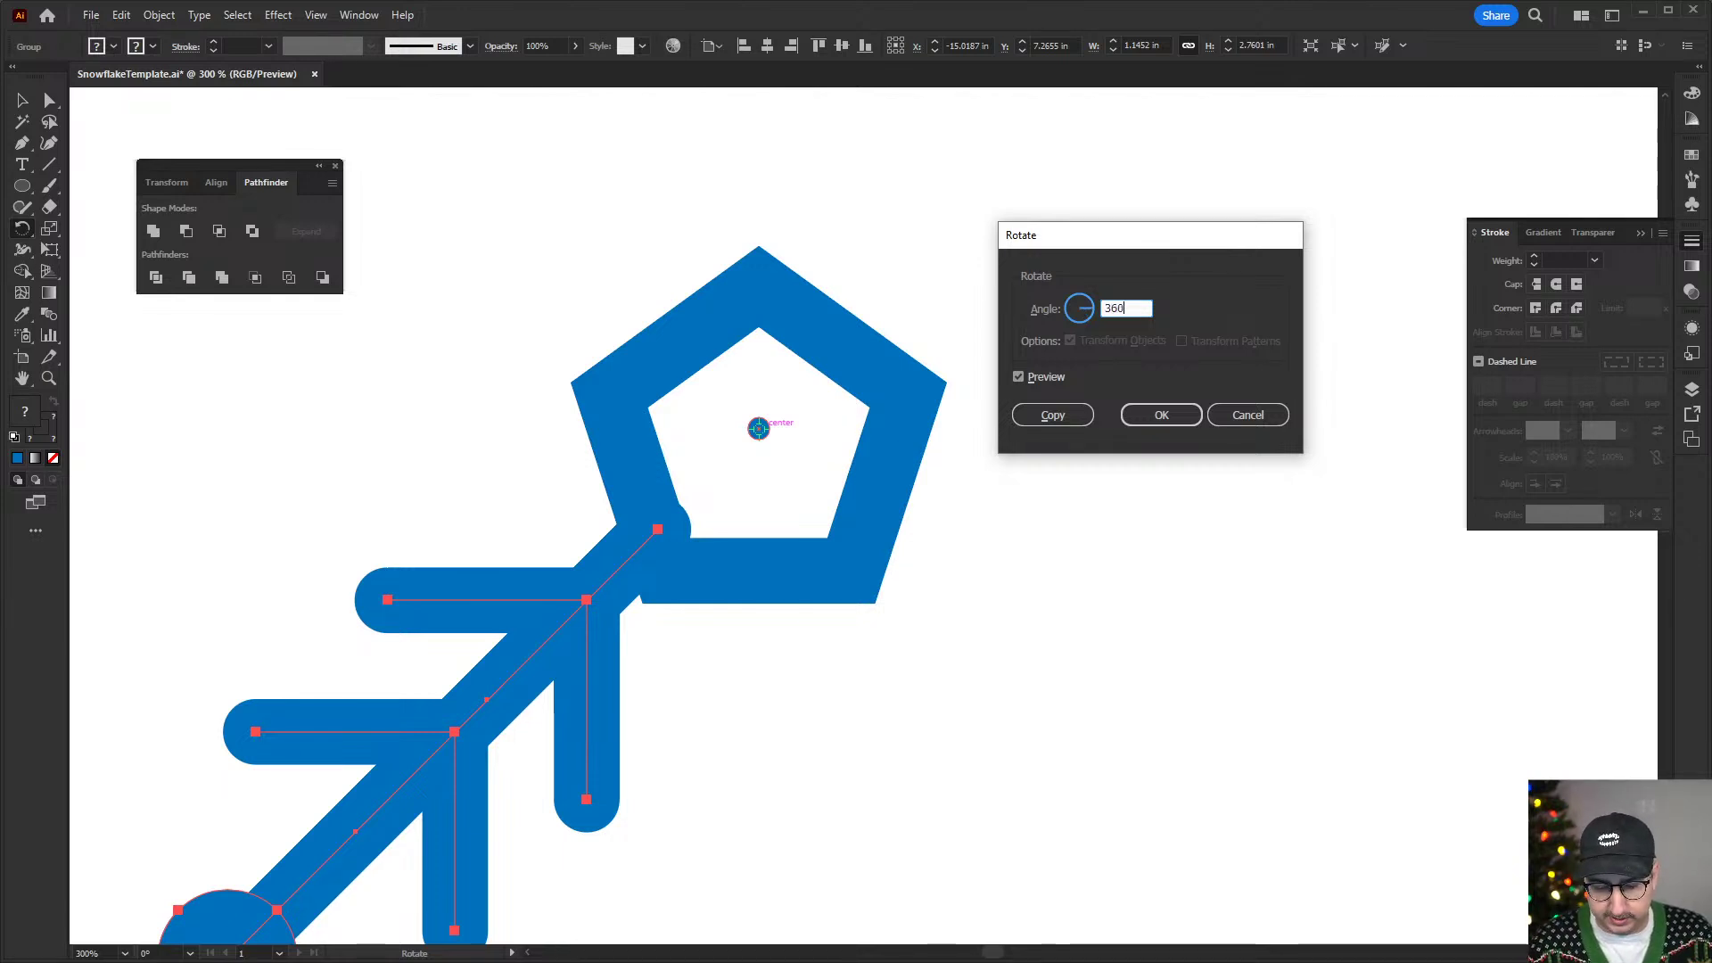
type("/5")
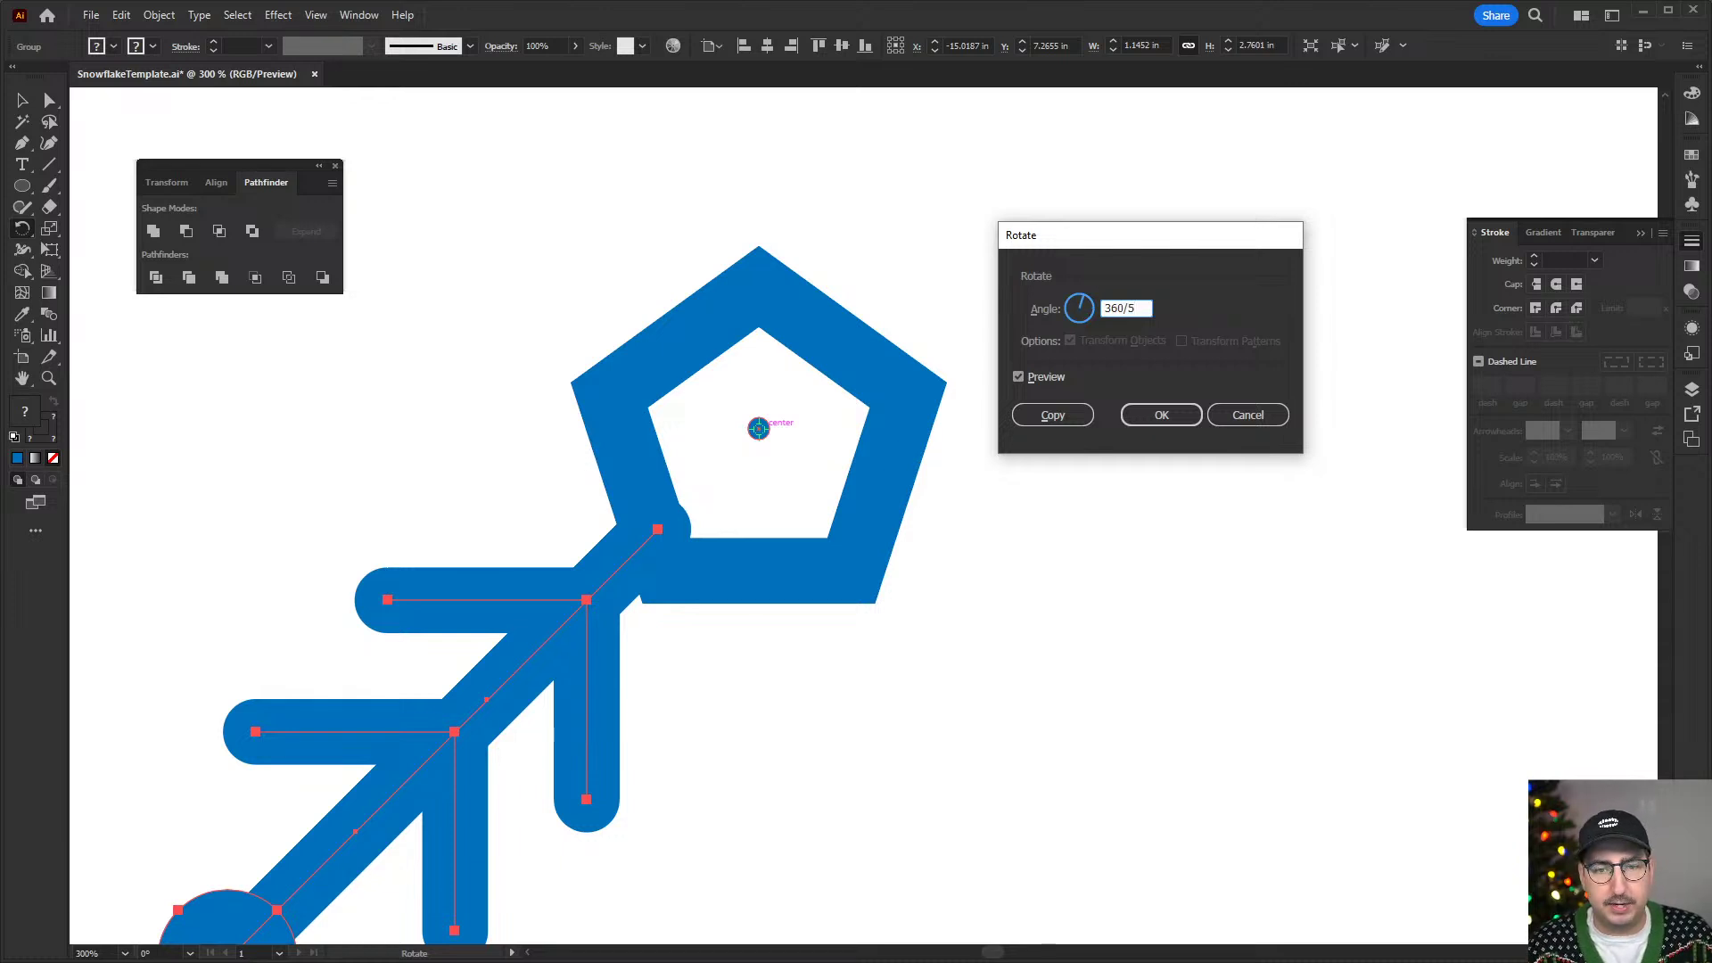
key("Tab")
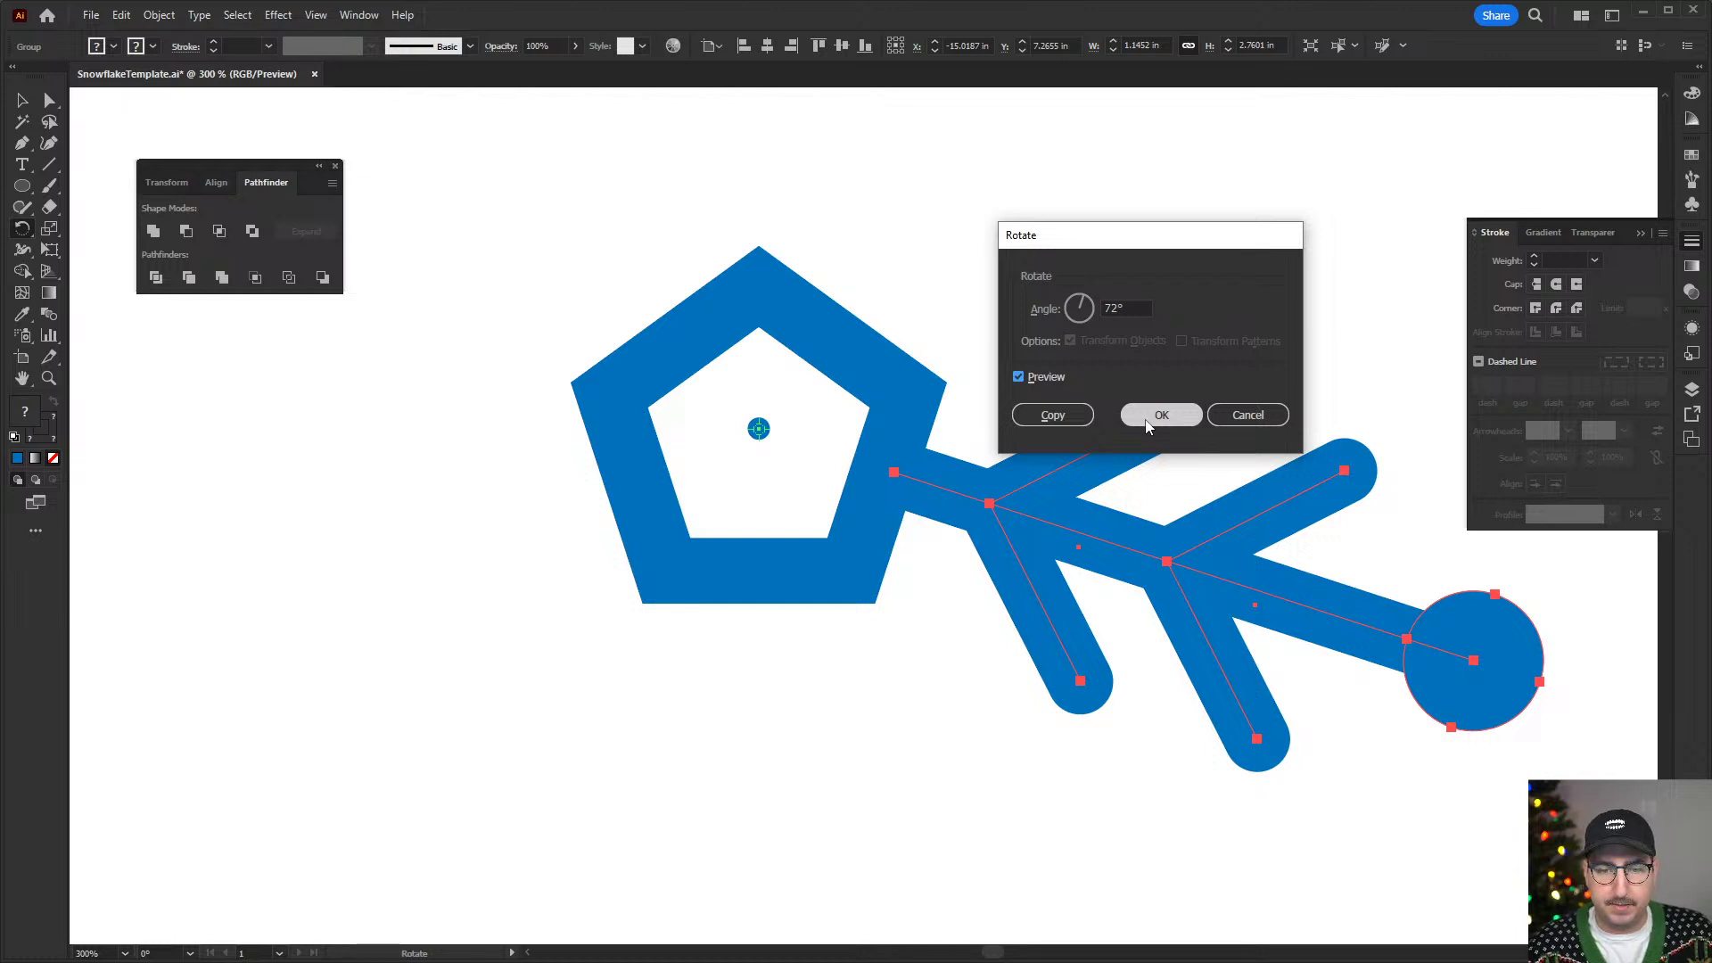
left_click(1057, 418)
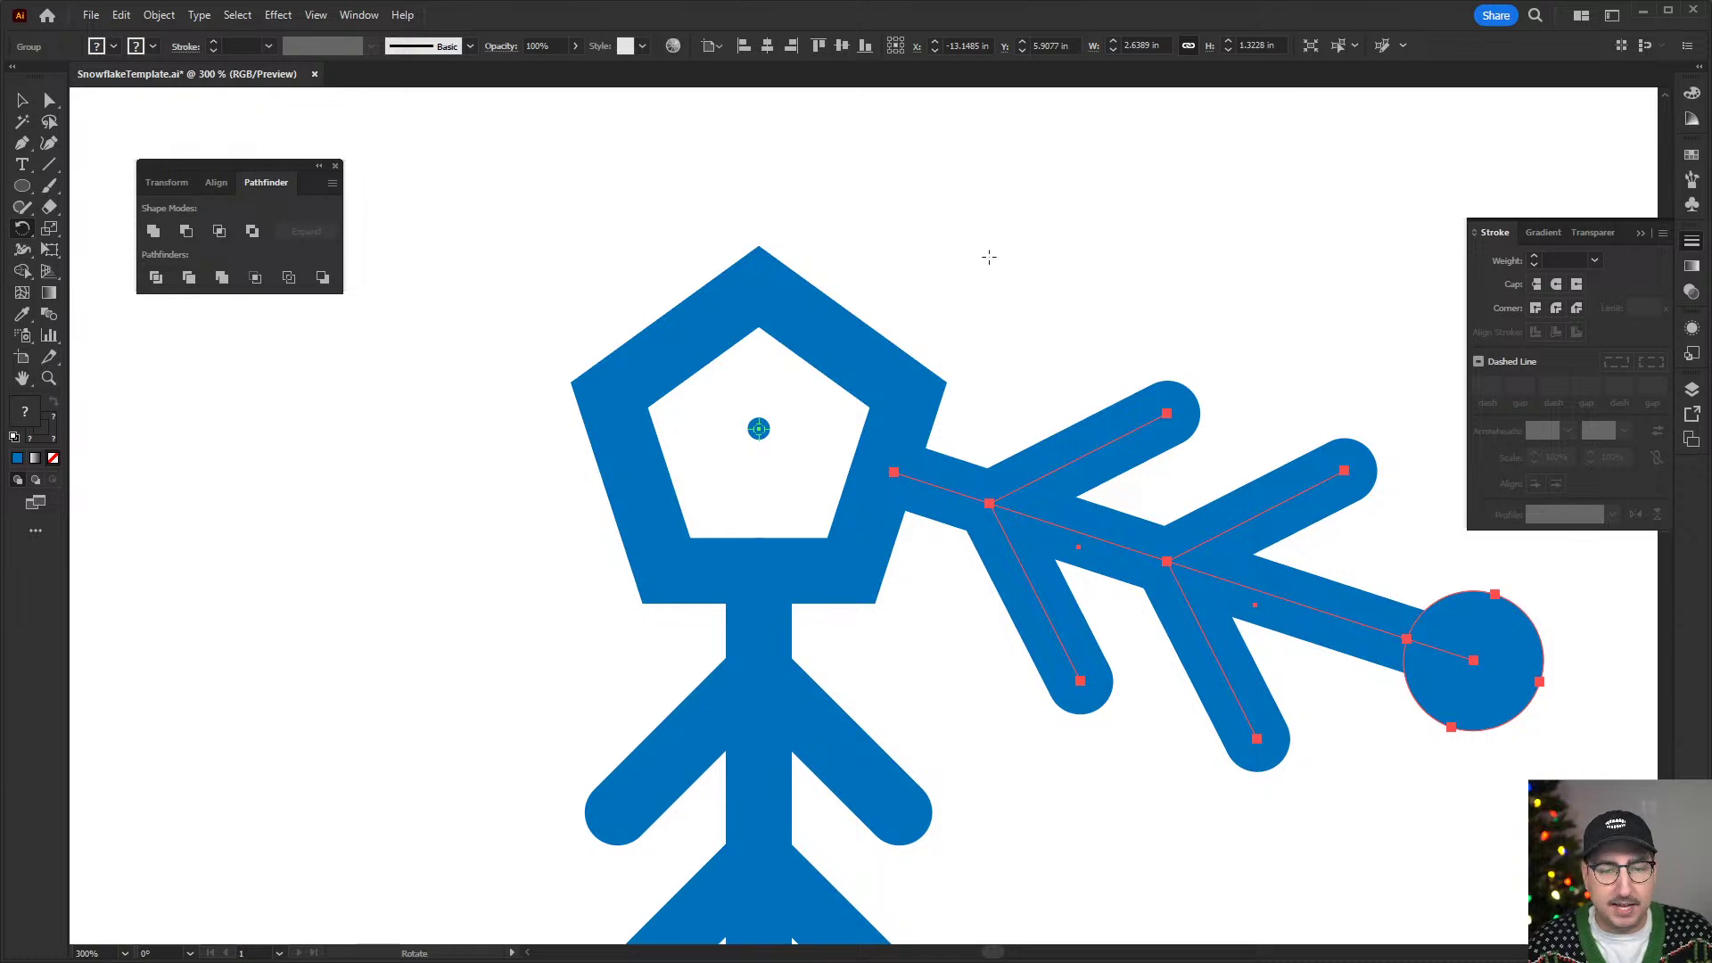
- Repeat the rotated copy of the branch three more times to complete five branches around the pentagon, and clear the selection
left_click(159, 15)
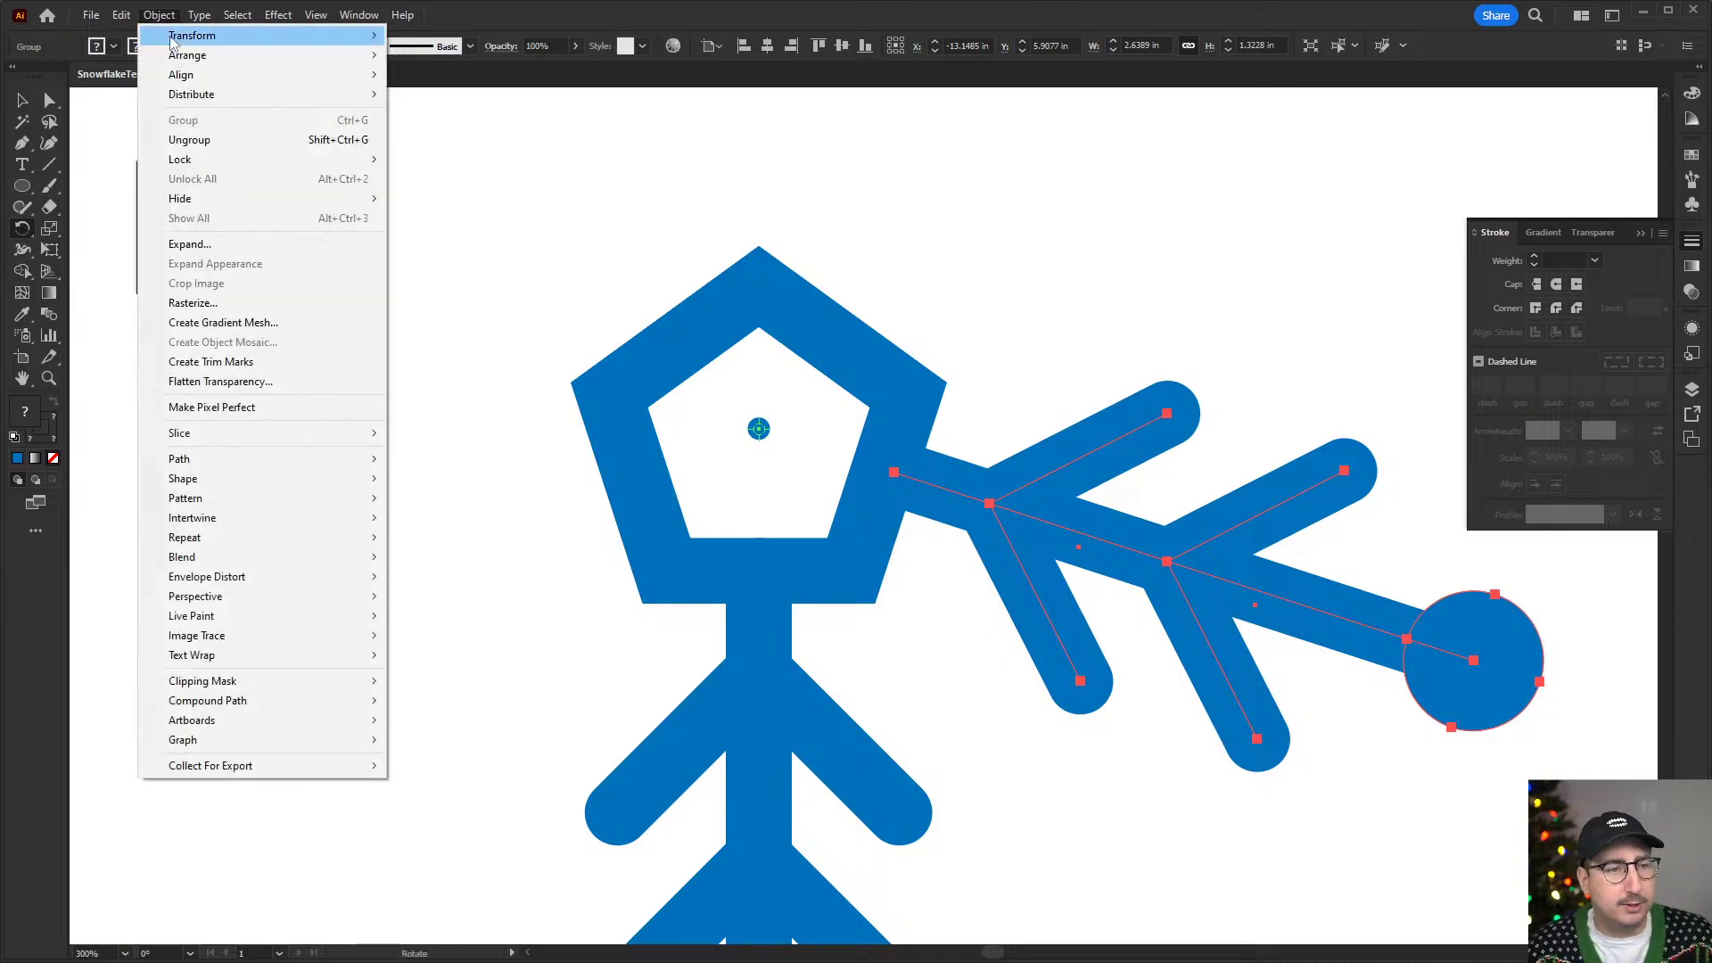
mouse_move(192, 36)
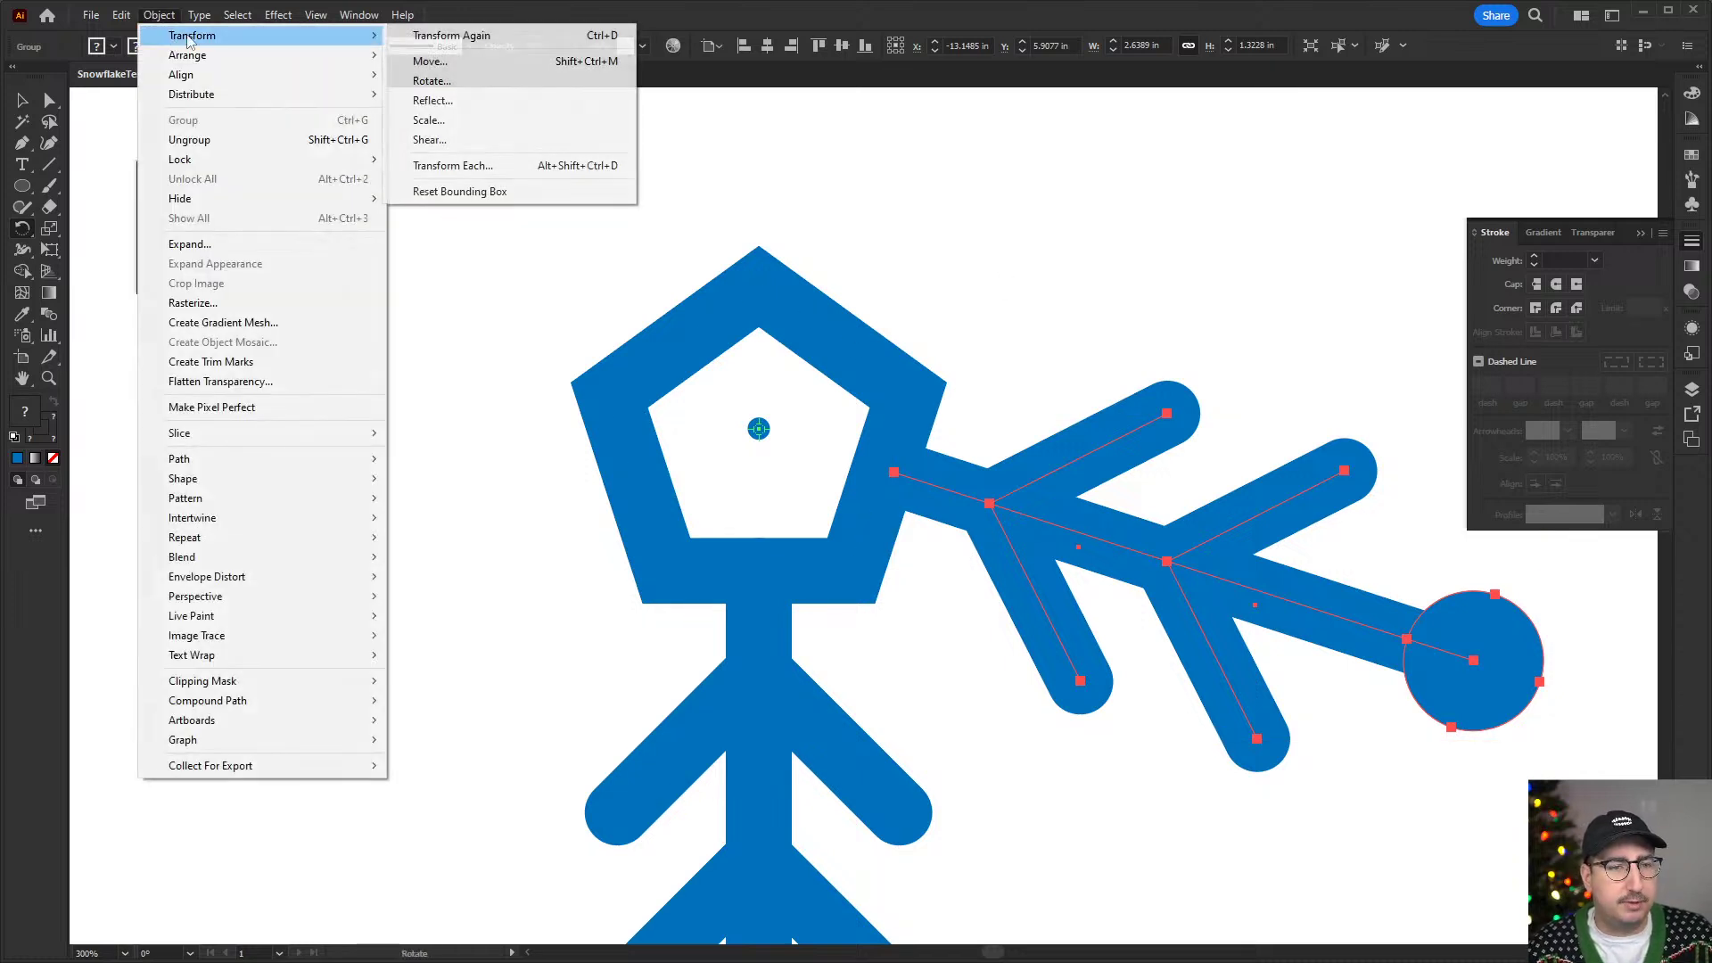
left_click(473, 36)
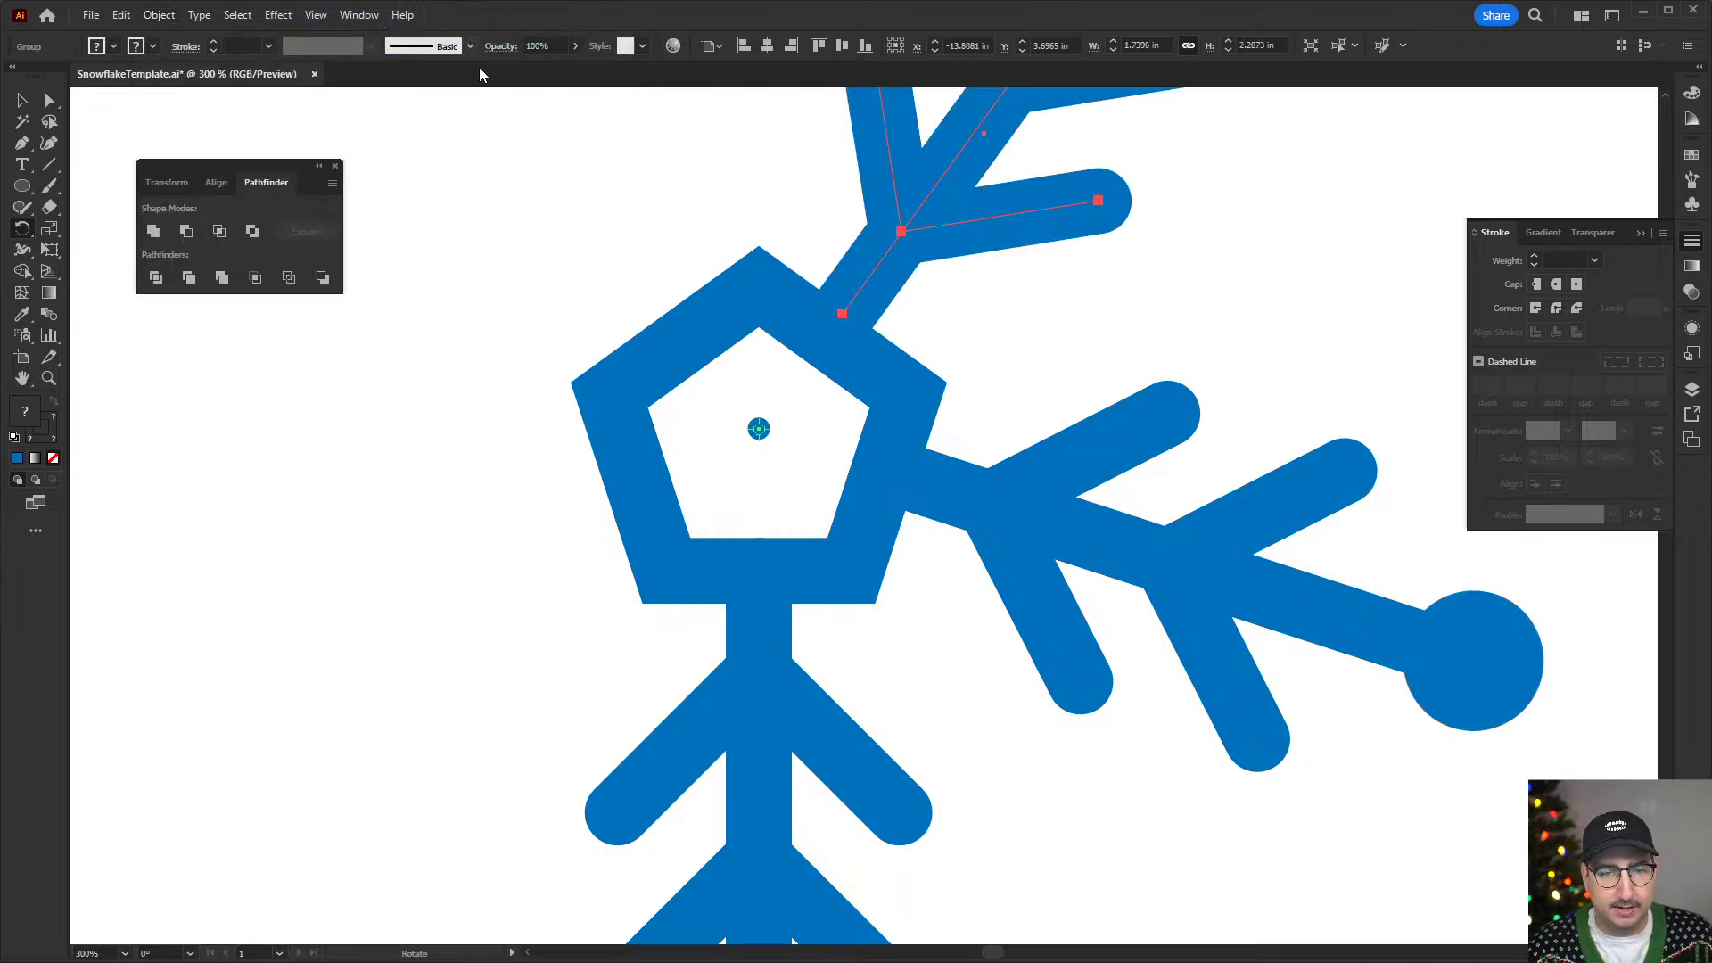
key("z")
left_click(895, 512, "alt")
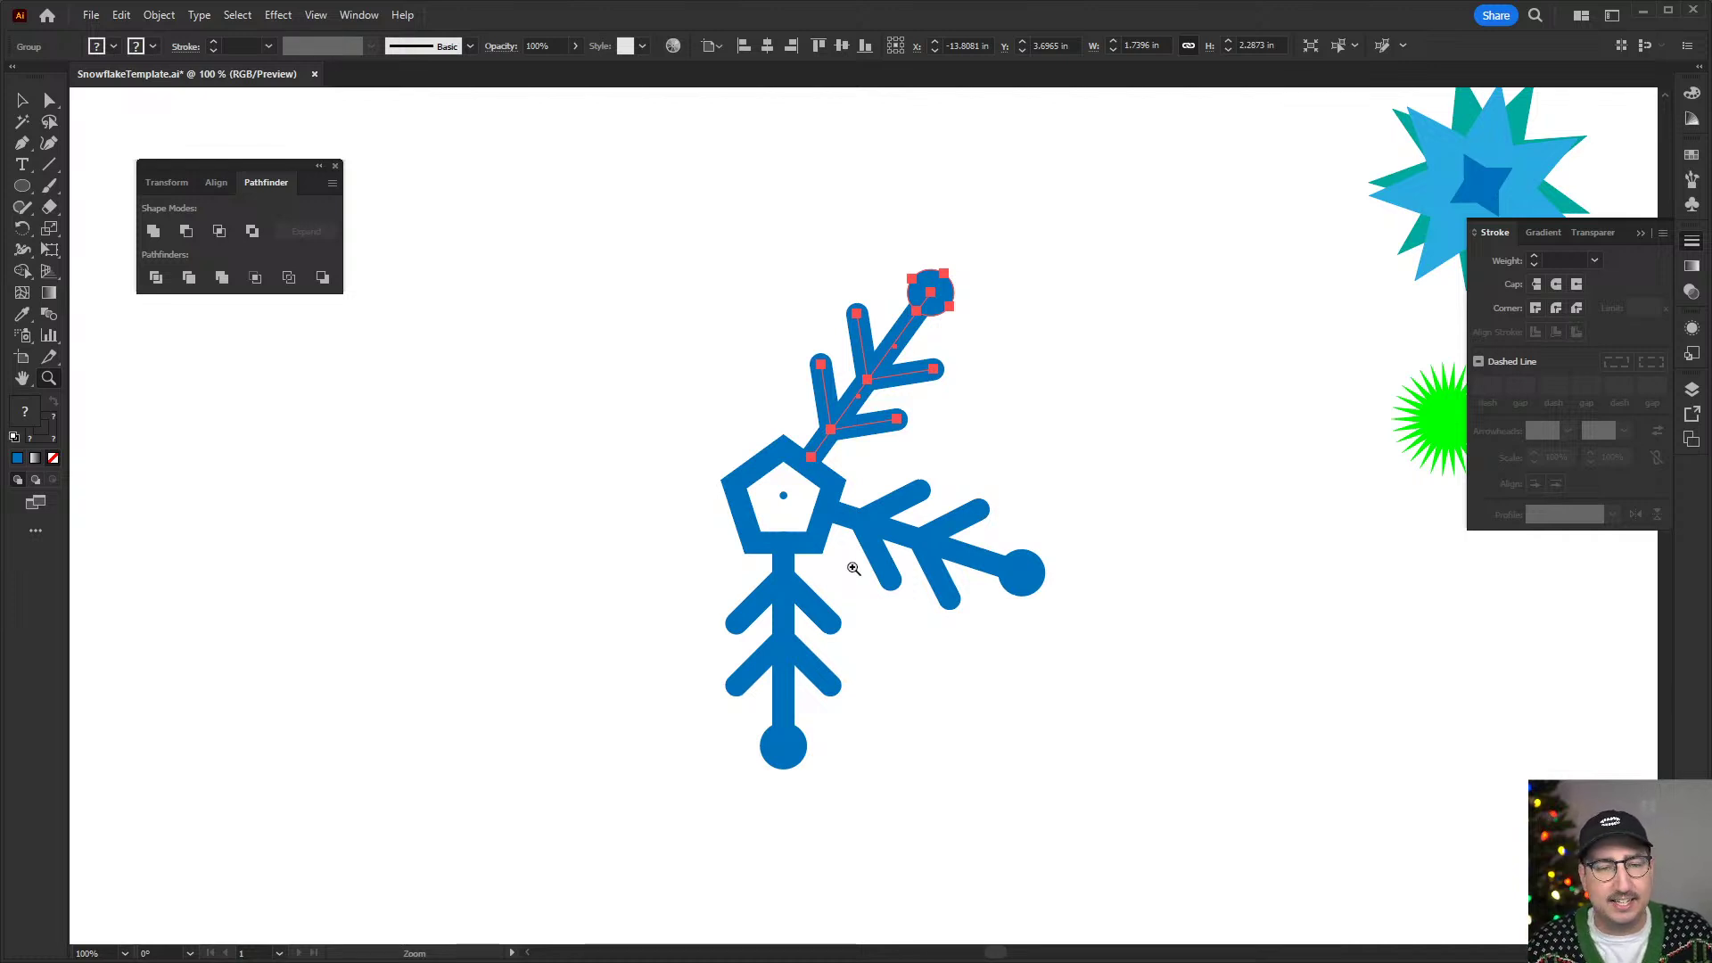
key("v")
key("ctrl+d")
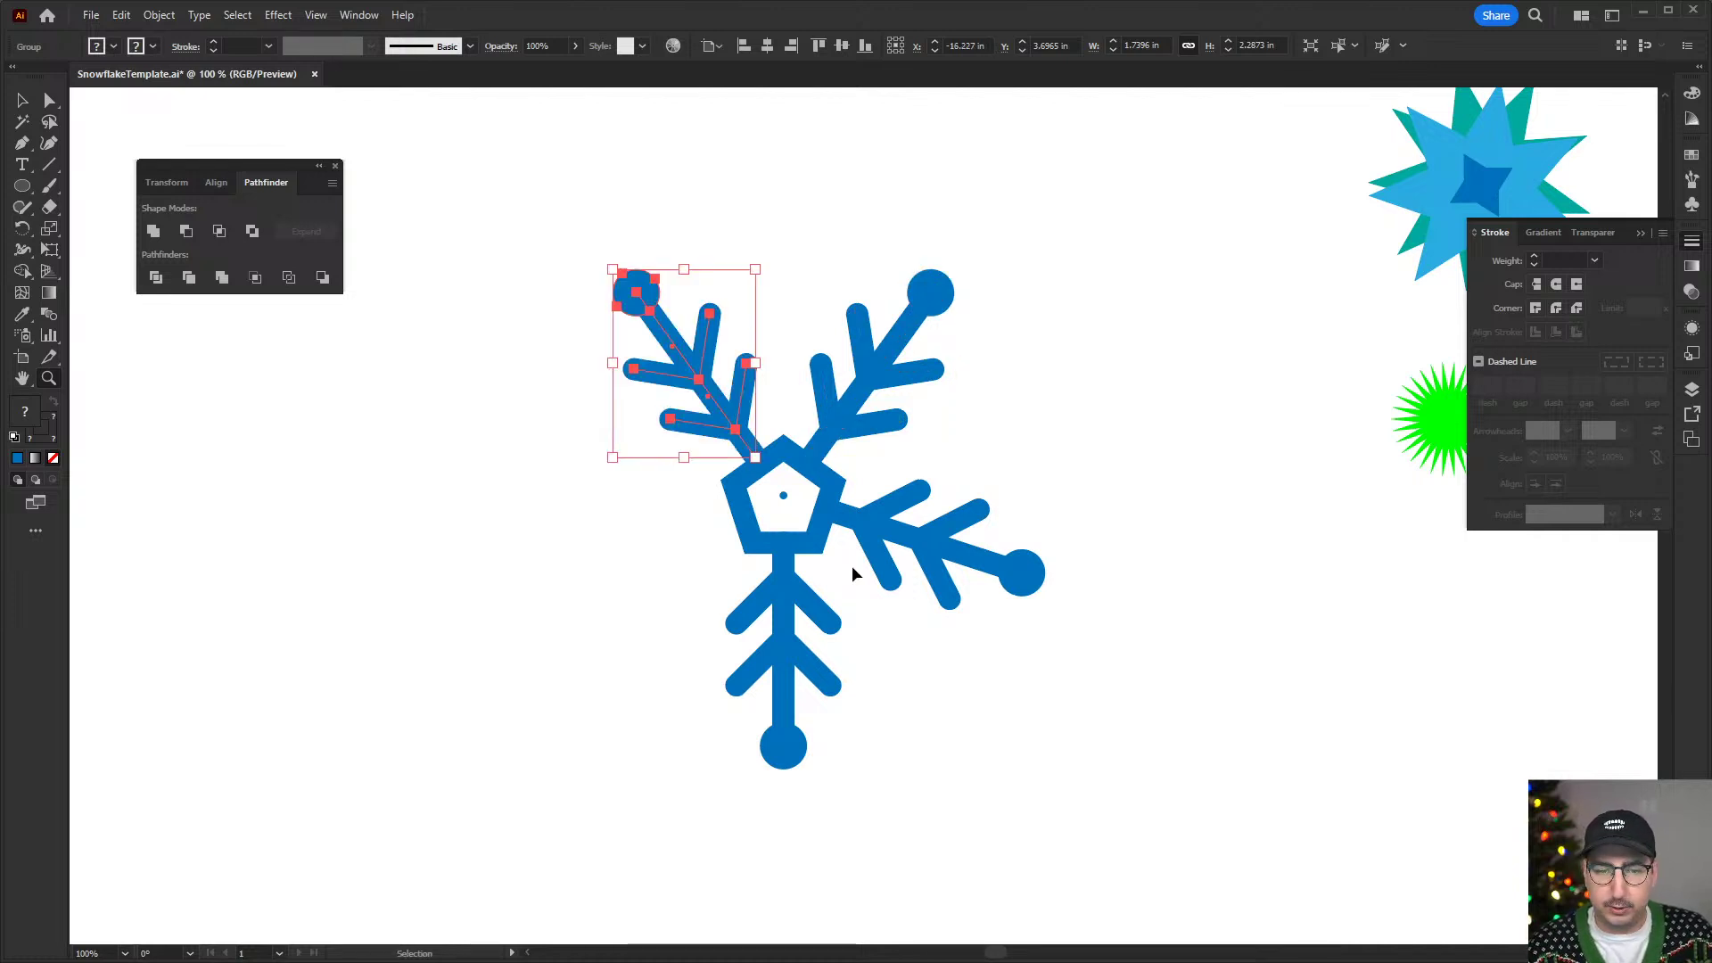
key("ctrl+d")
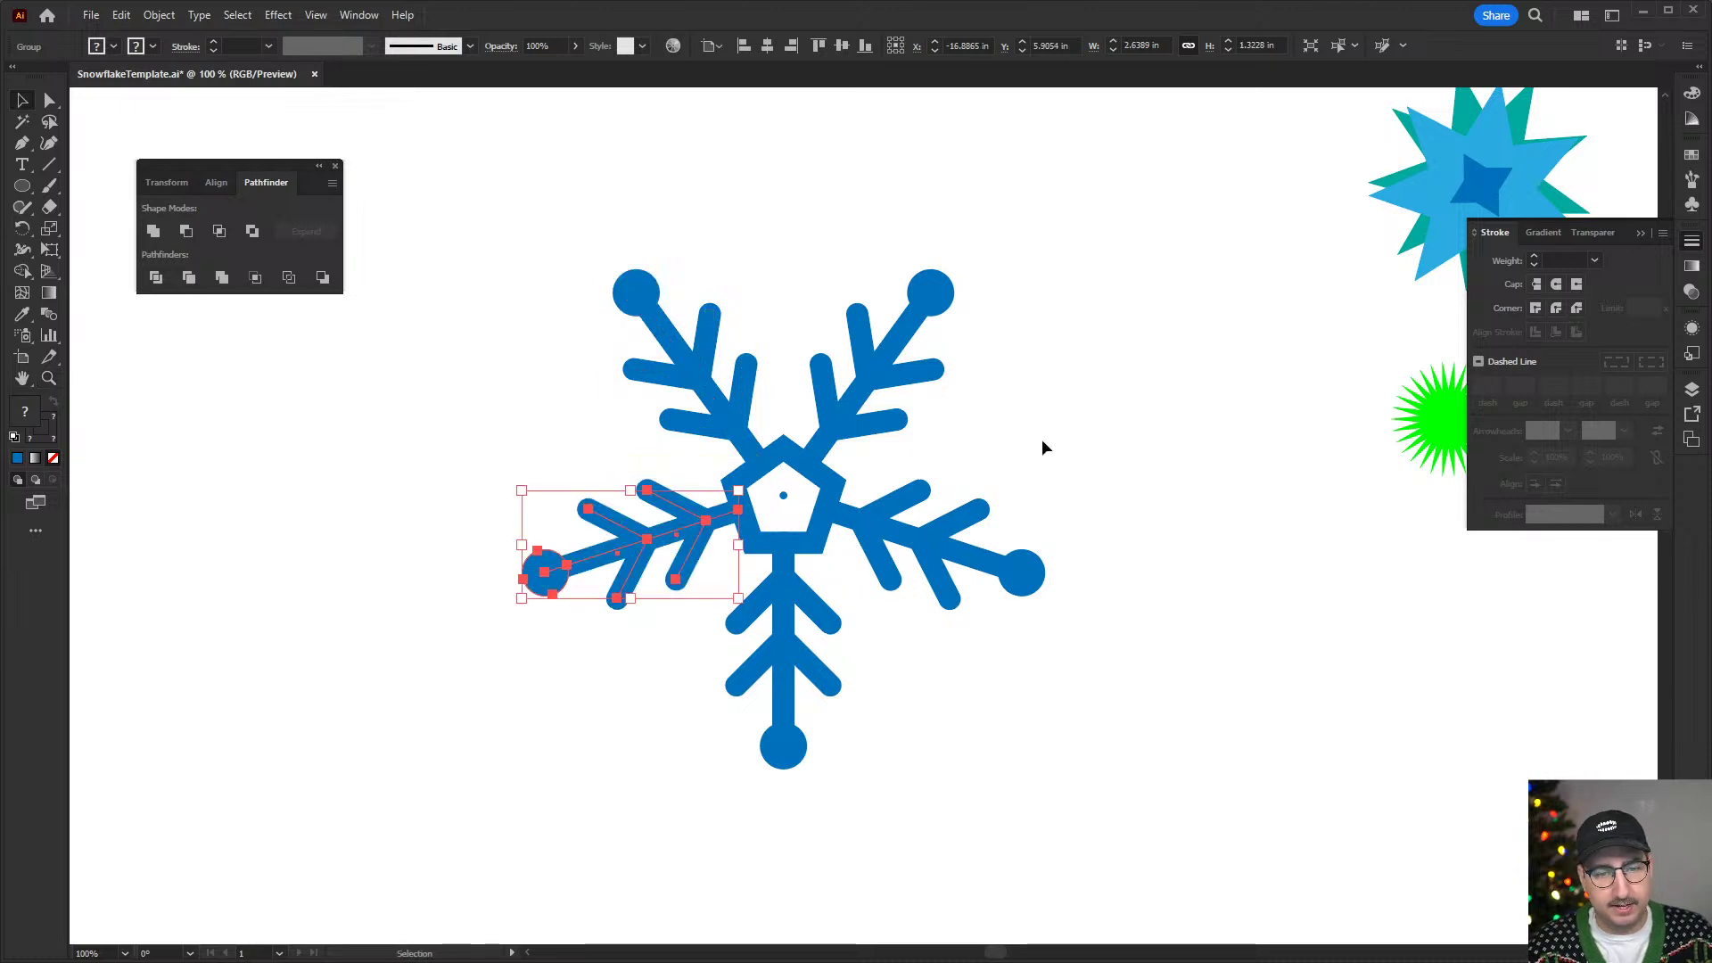
left_click(1041, 439)
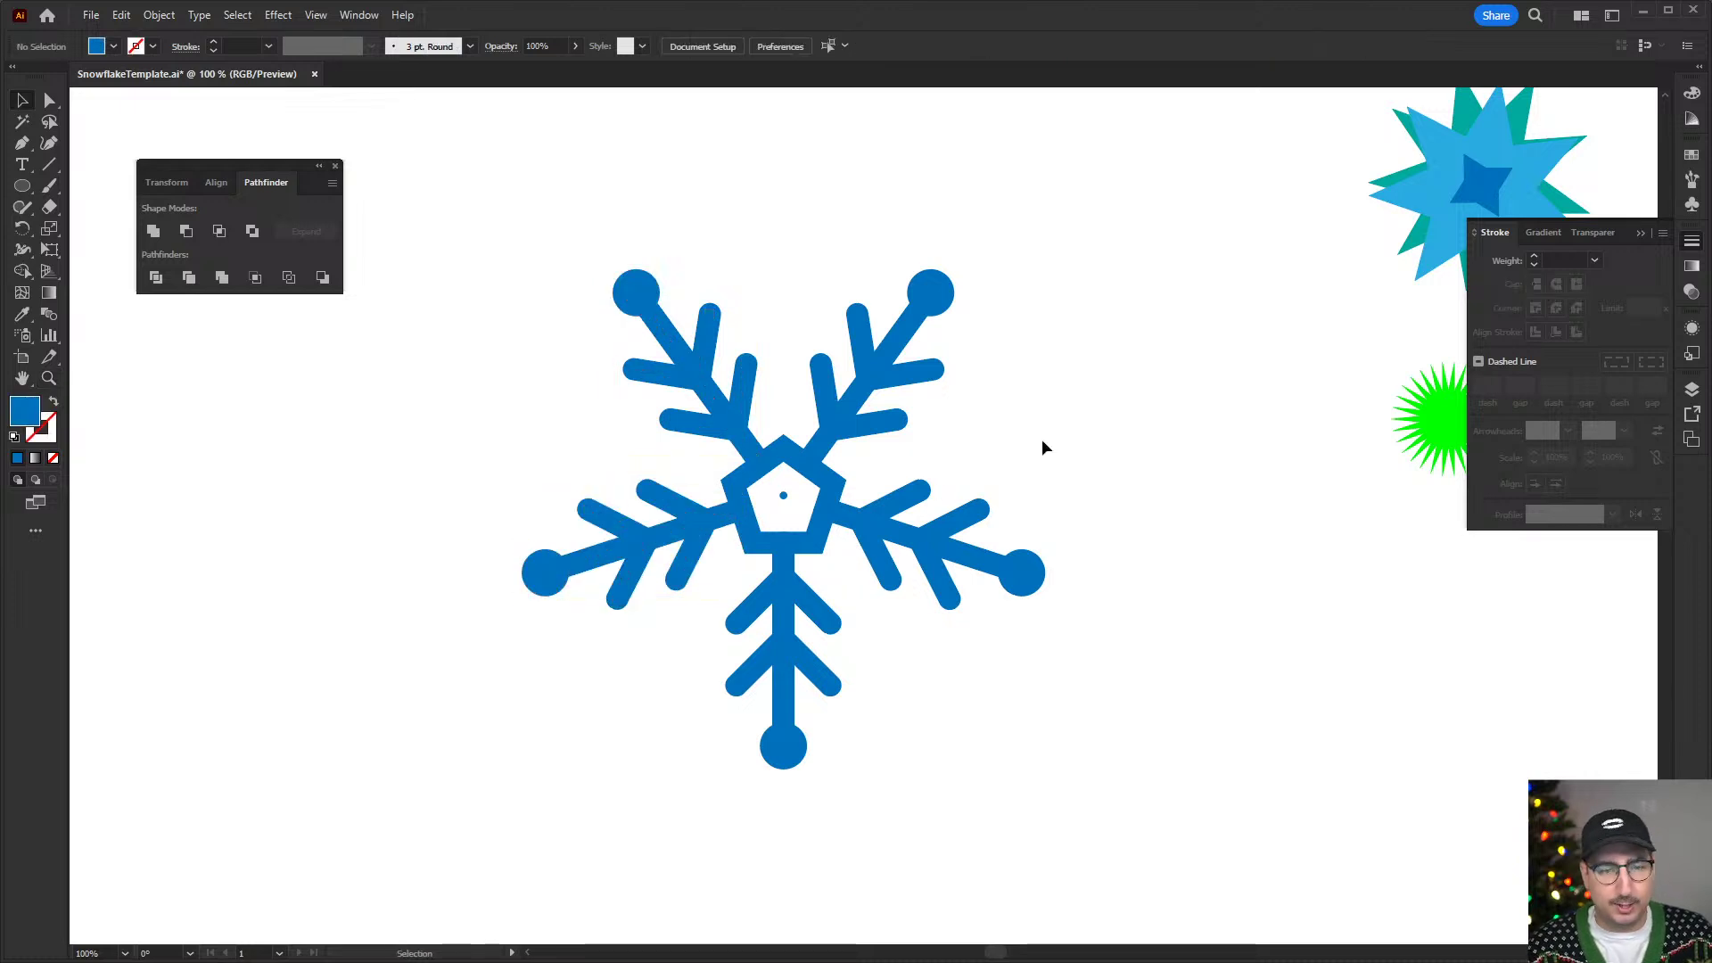
left_click(784, 496)
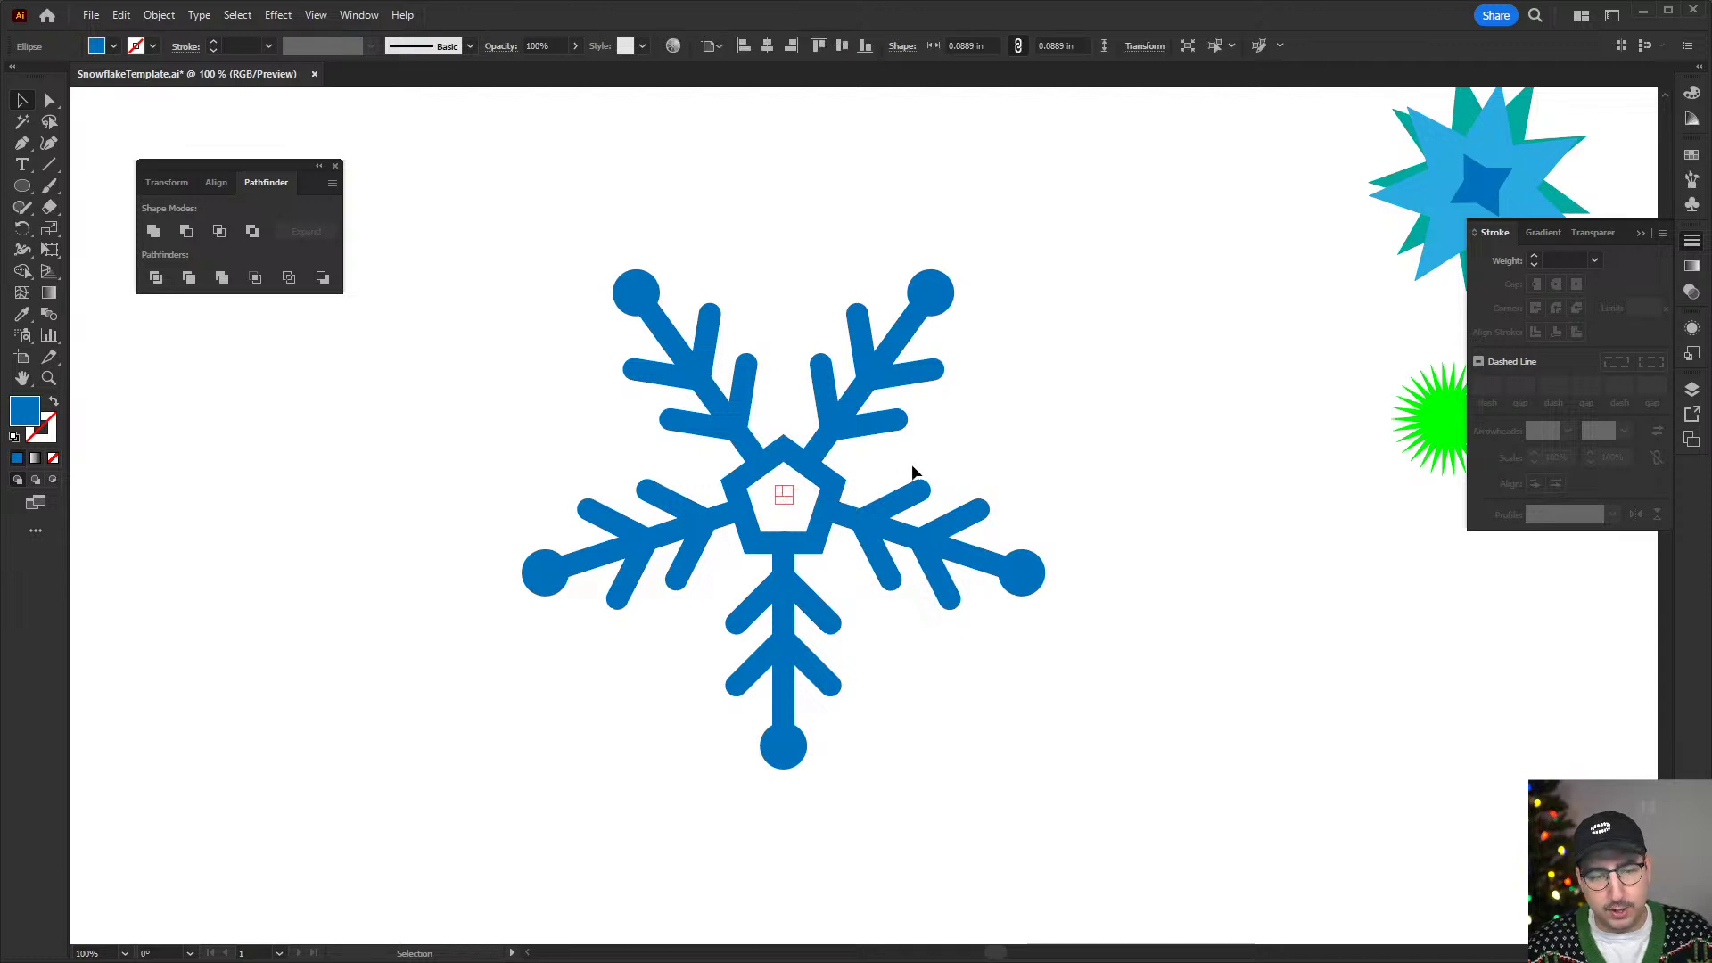
left_click(962, 462)
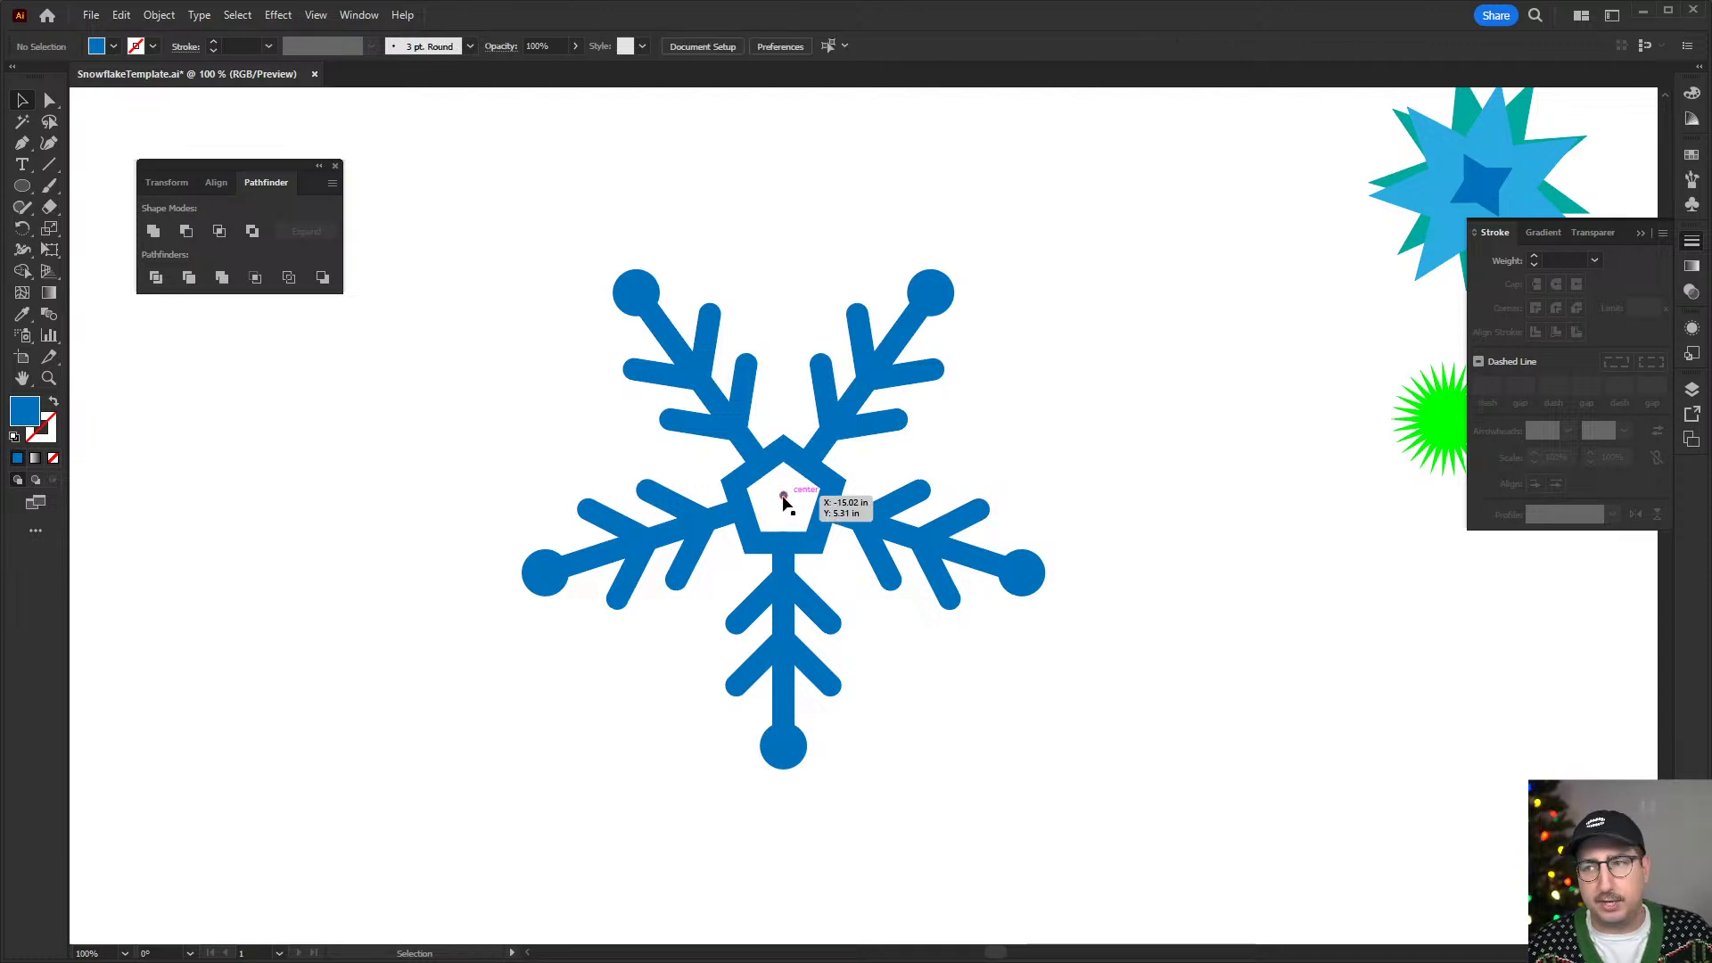
- Try to connect the facing inner chevron ends of the two upper branches with the Pen tool, and undo the segment
scroll(784, 495, "up", 1)
scroll(813, 535, "up", 1)
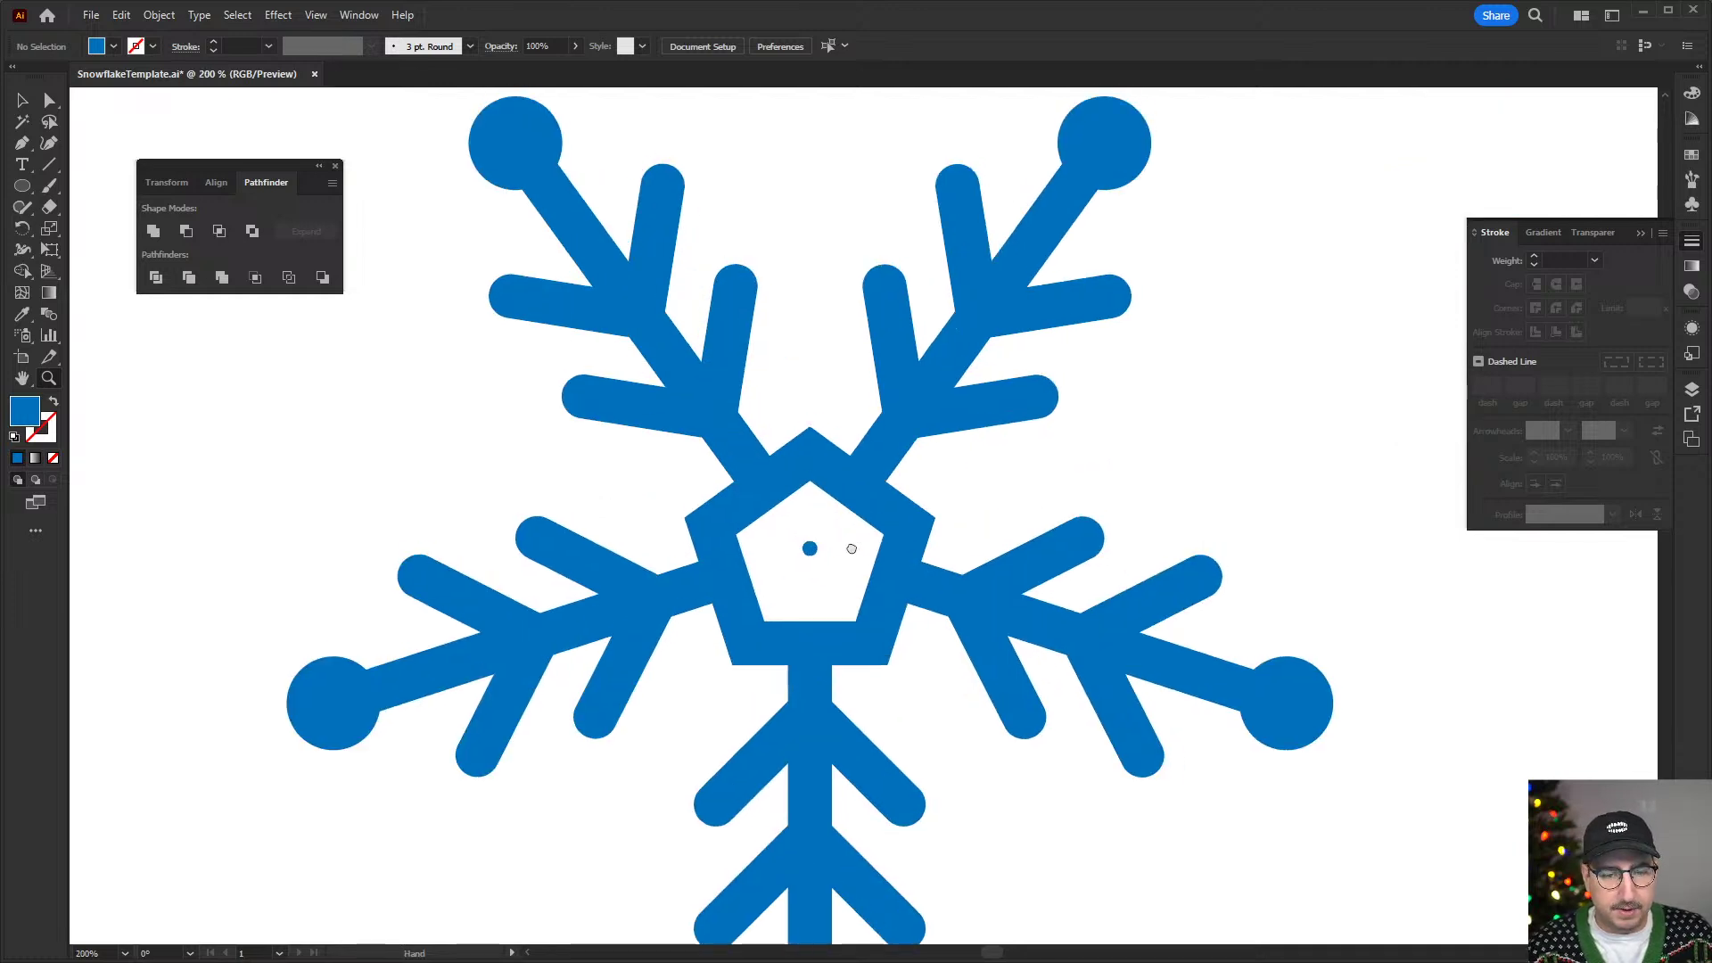
left_click_drag(851, 548, 844, 620)
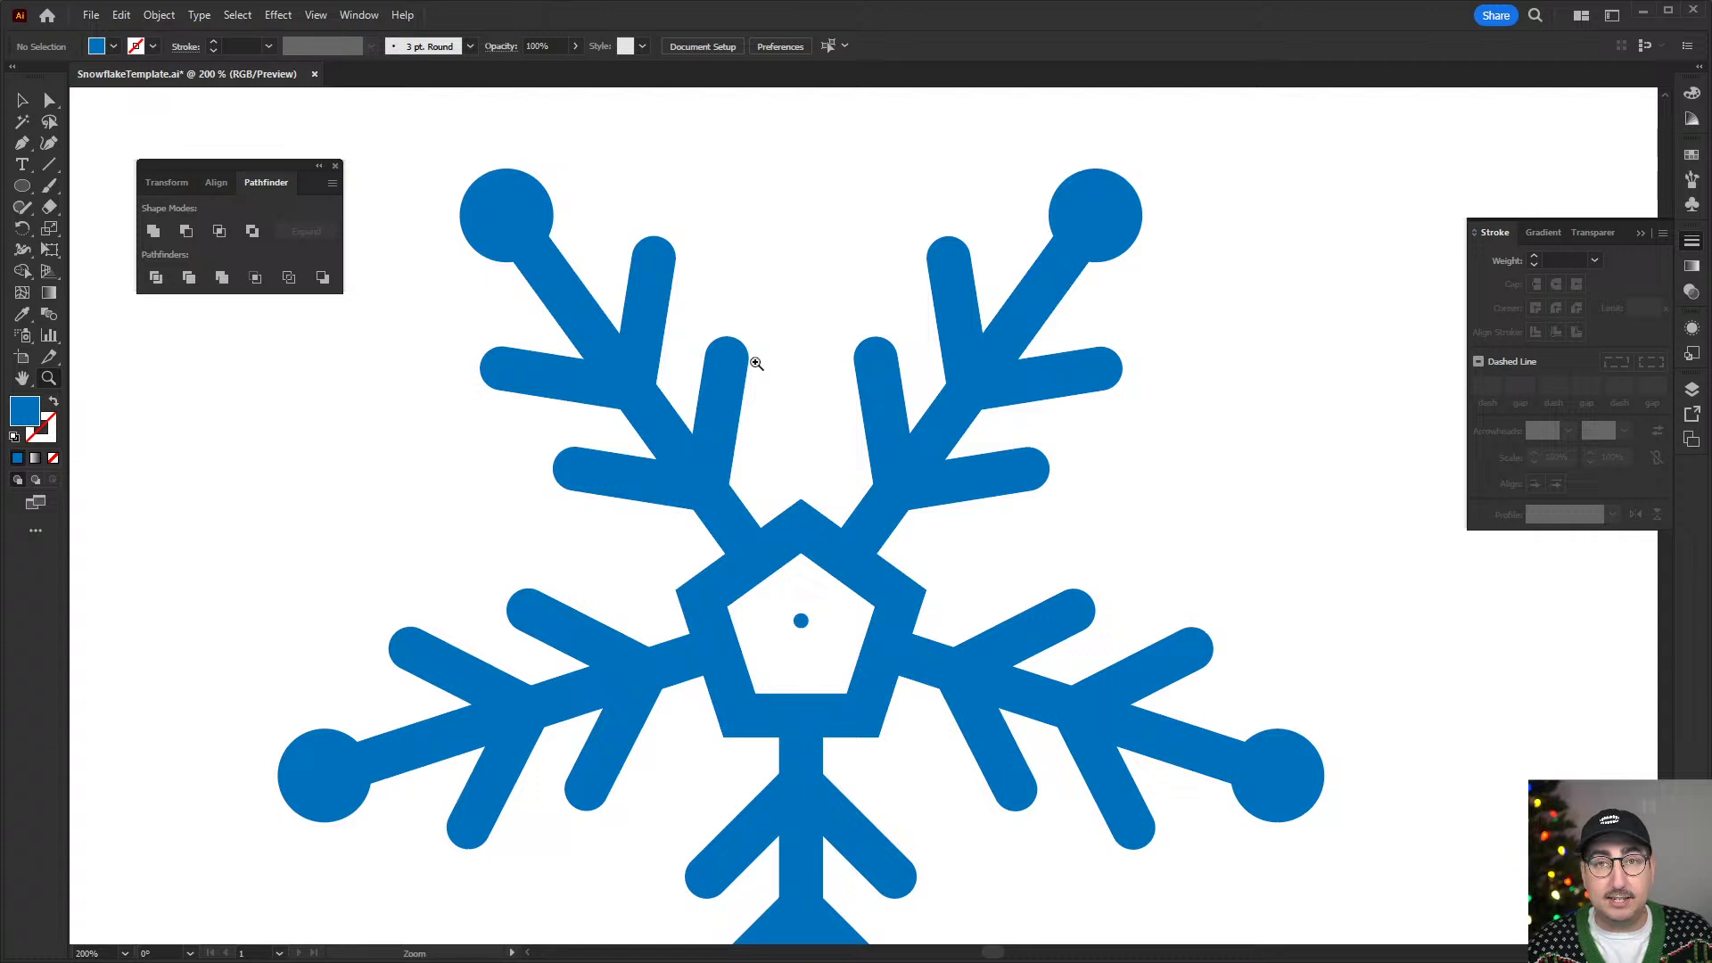
key("p")
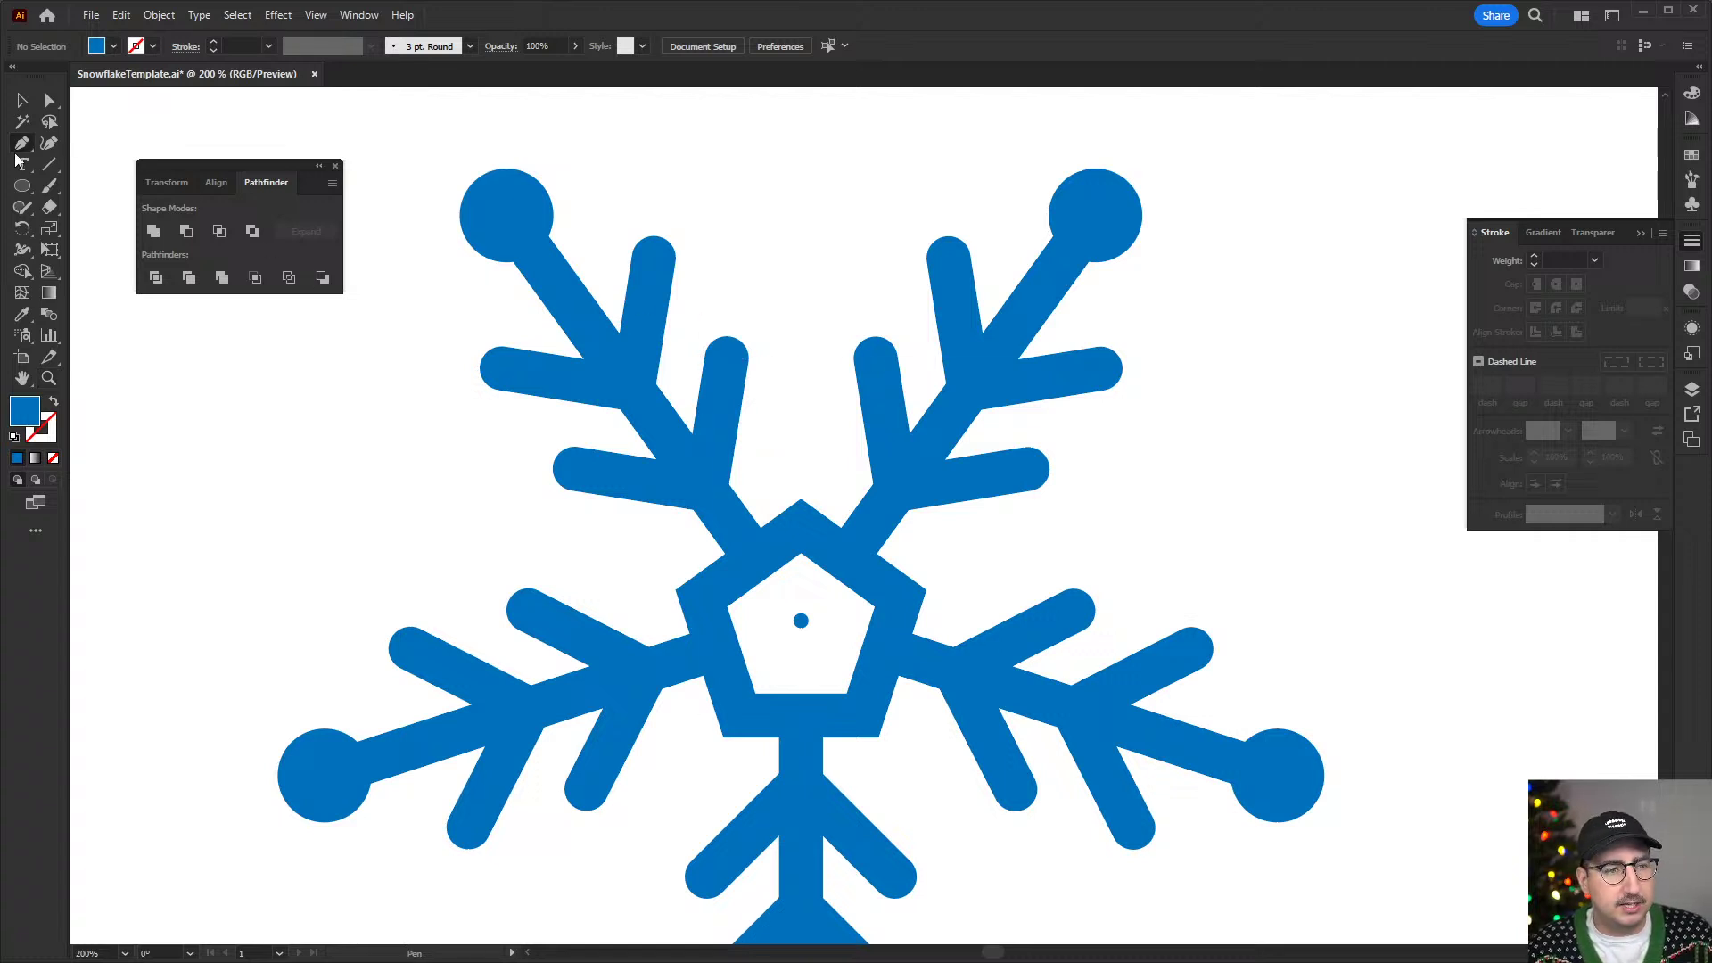
left_click(726, 357)
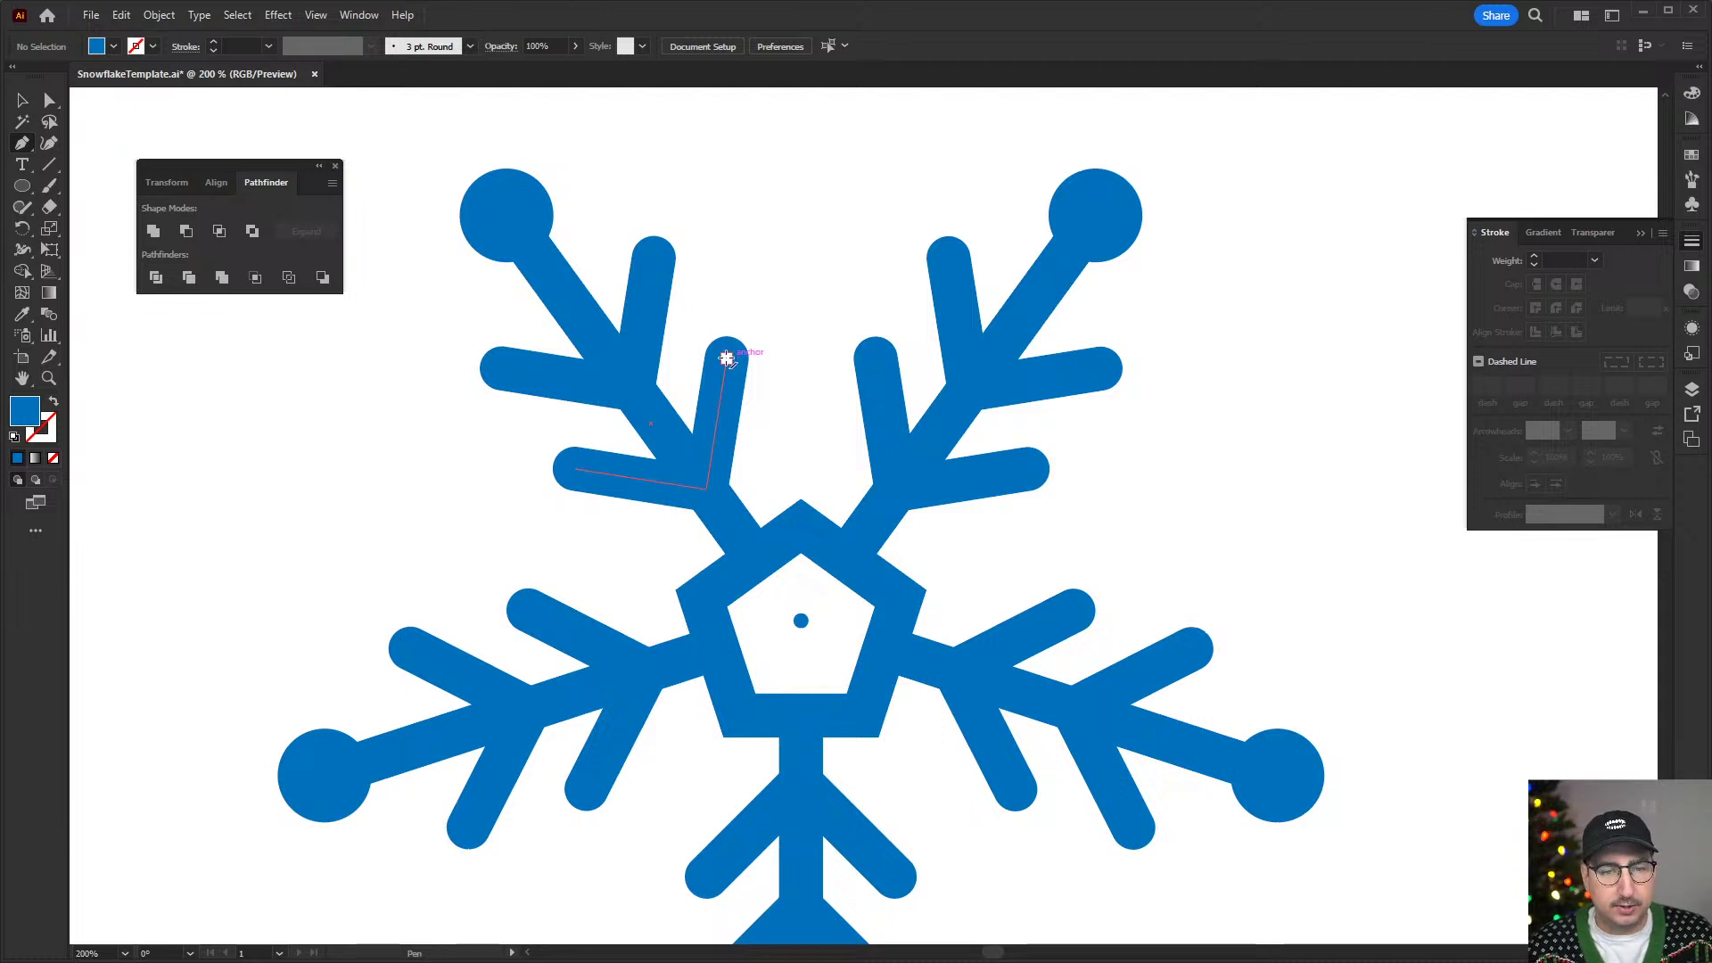
left_click(875, 357)
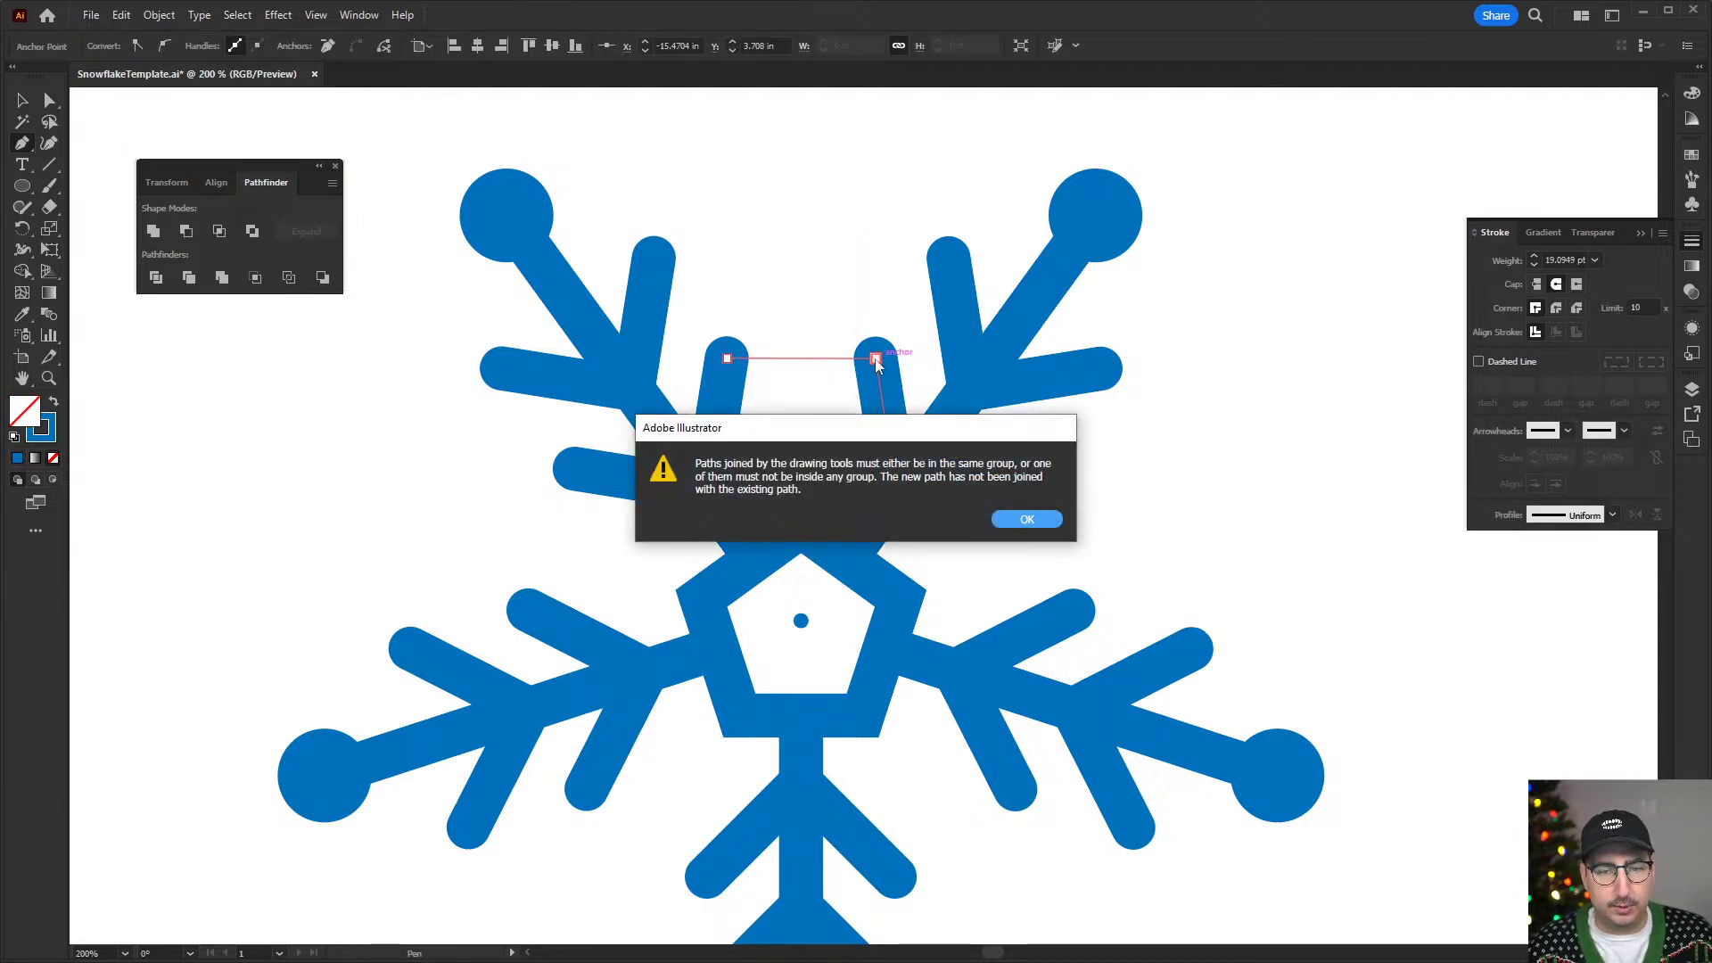
left_click(1026, 518)
key("ctrl+z")
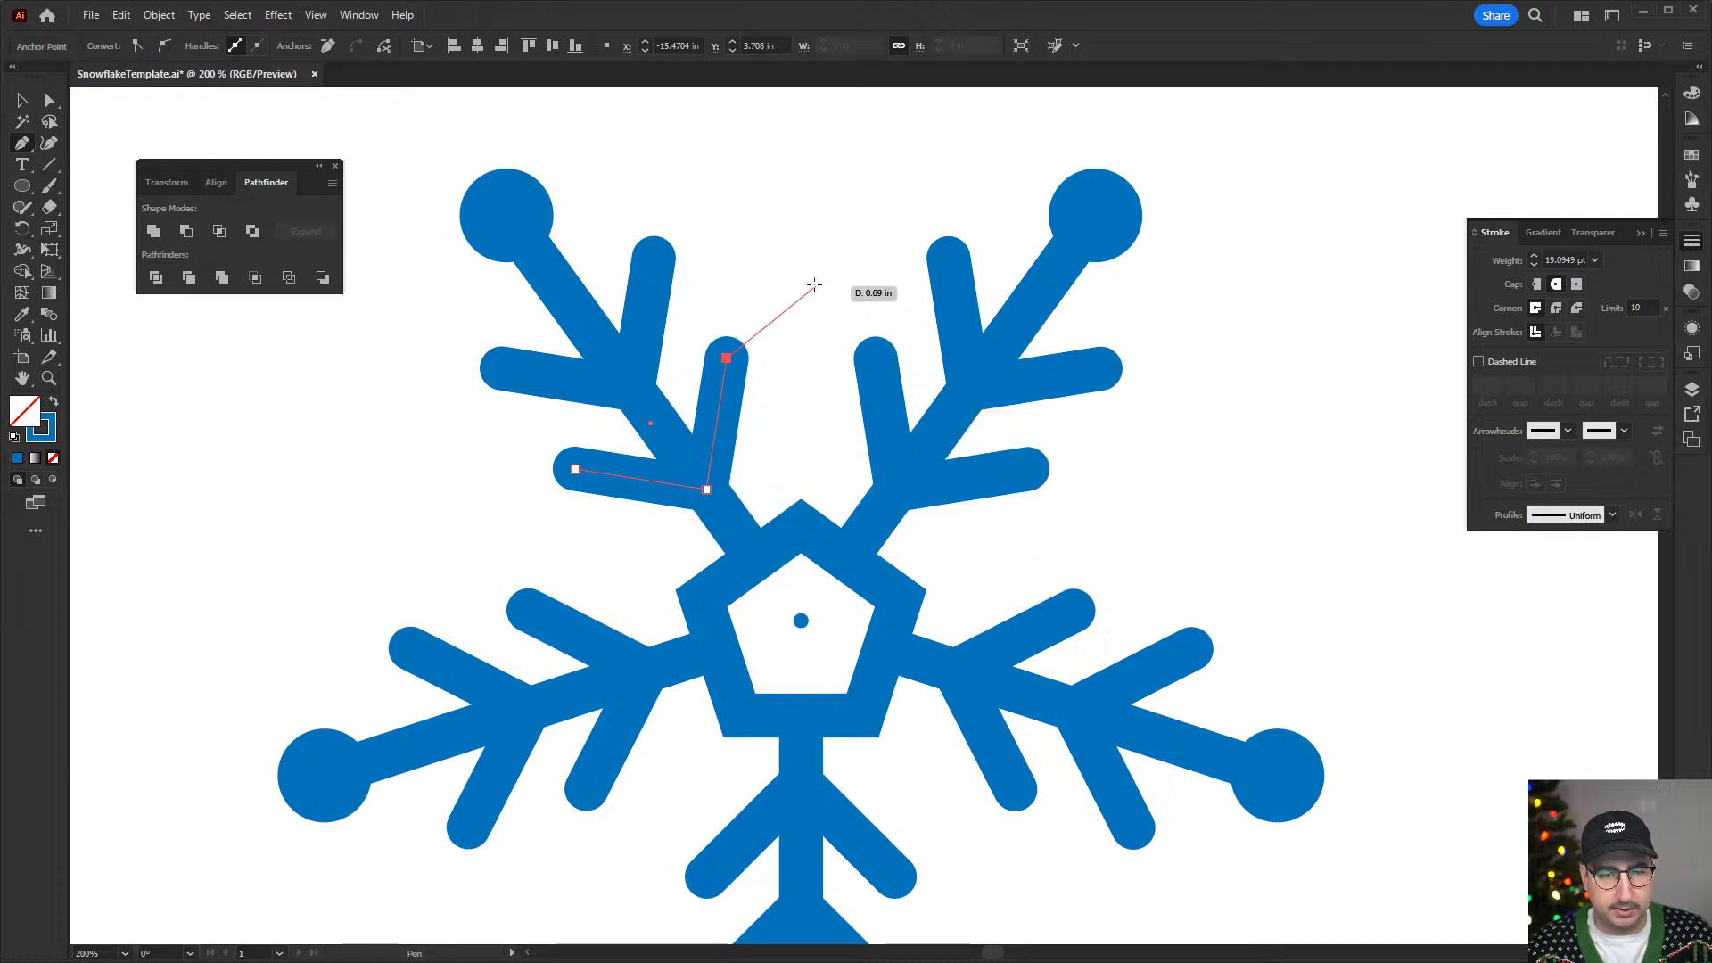
key("ctrl+shift+a")
- Ungroup all five snowflake branches into separate paths and clear the selection
key("v")
left_click_drag(456, 159, 1103, 847)
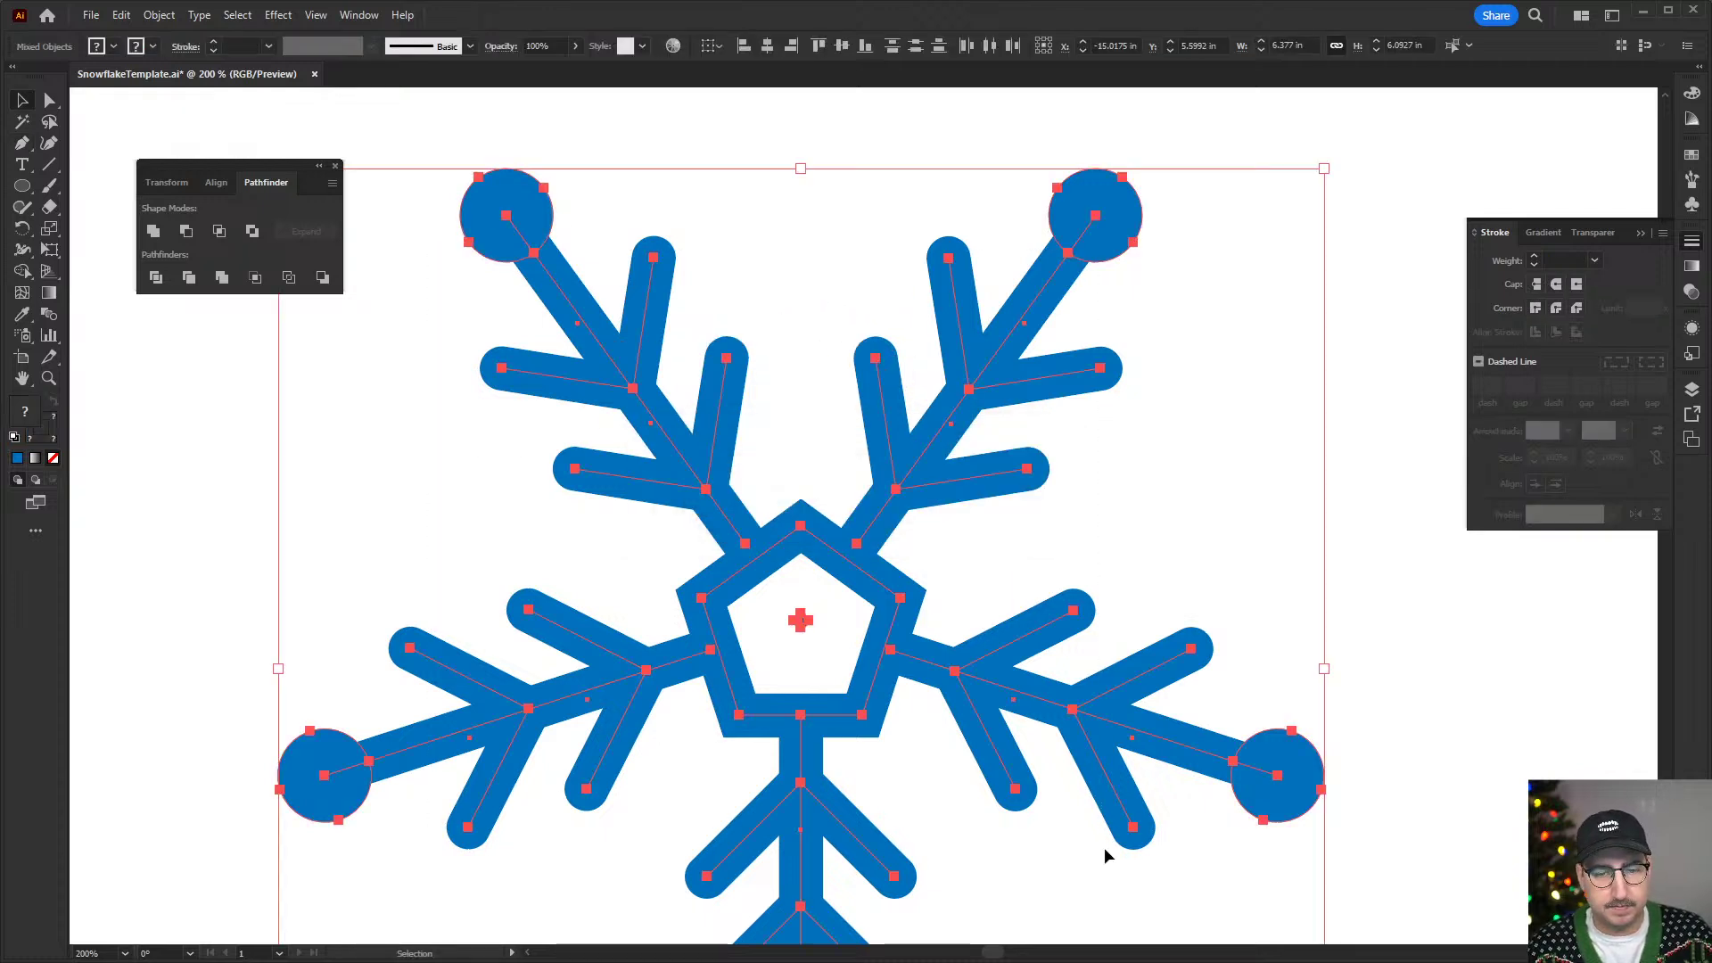
right_click(946, 854)
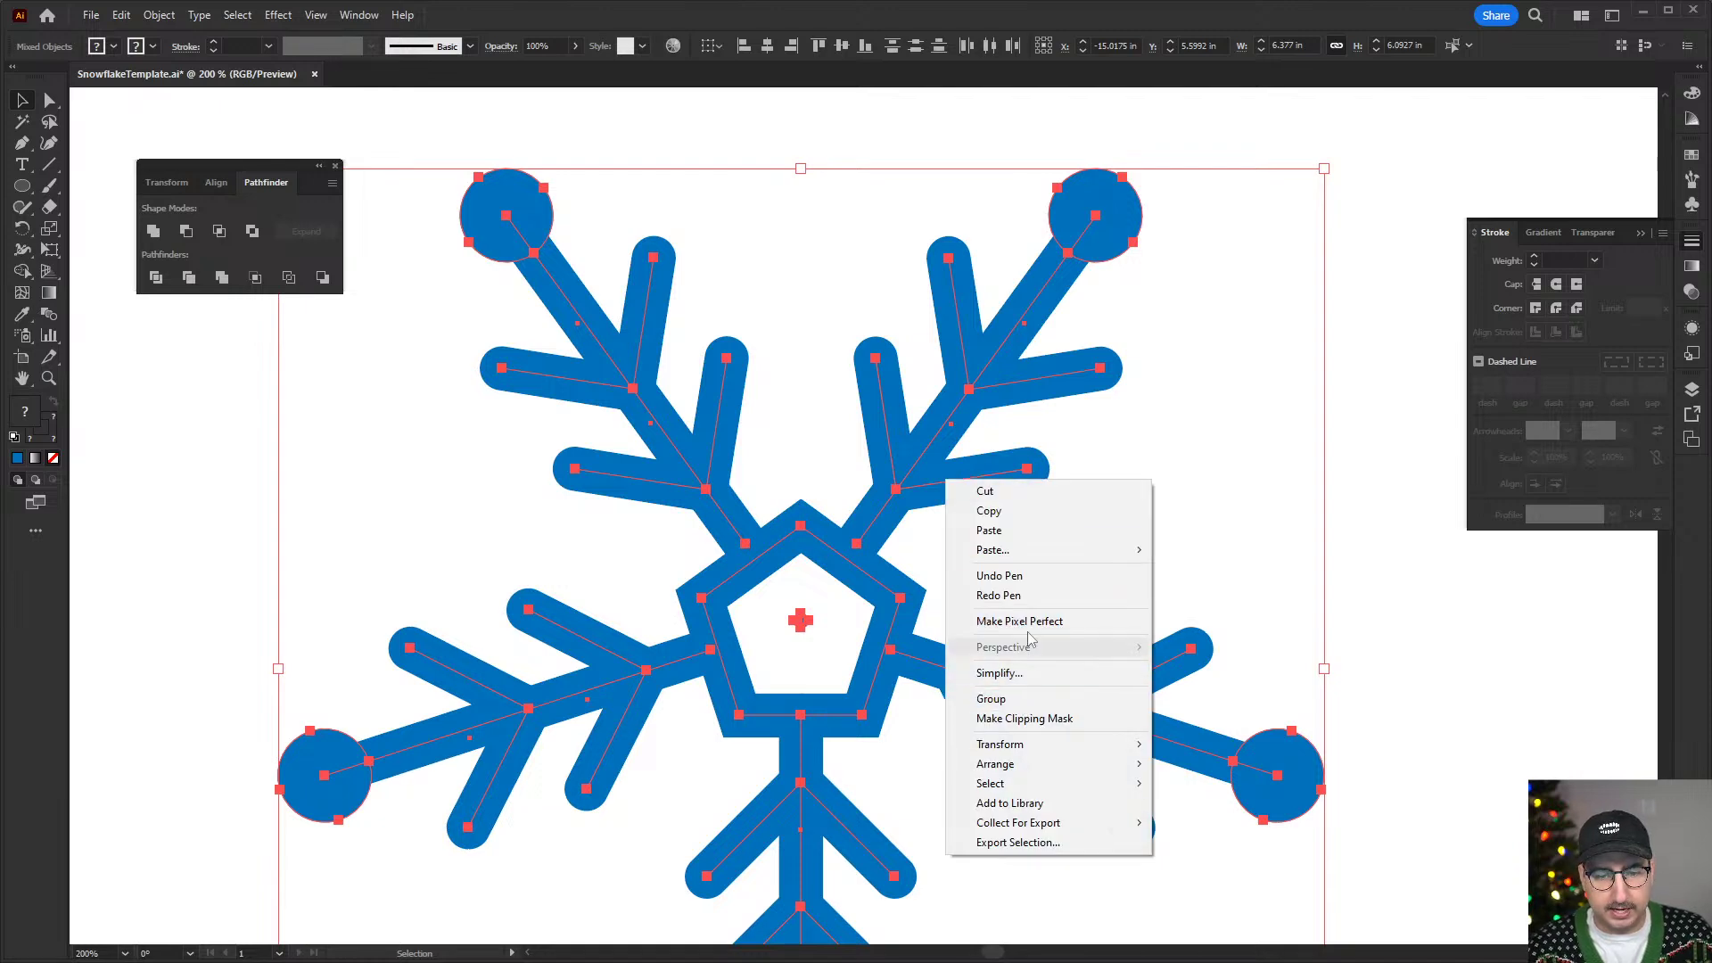
left_click(1137, 408)
key("ctrl+a")
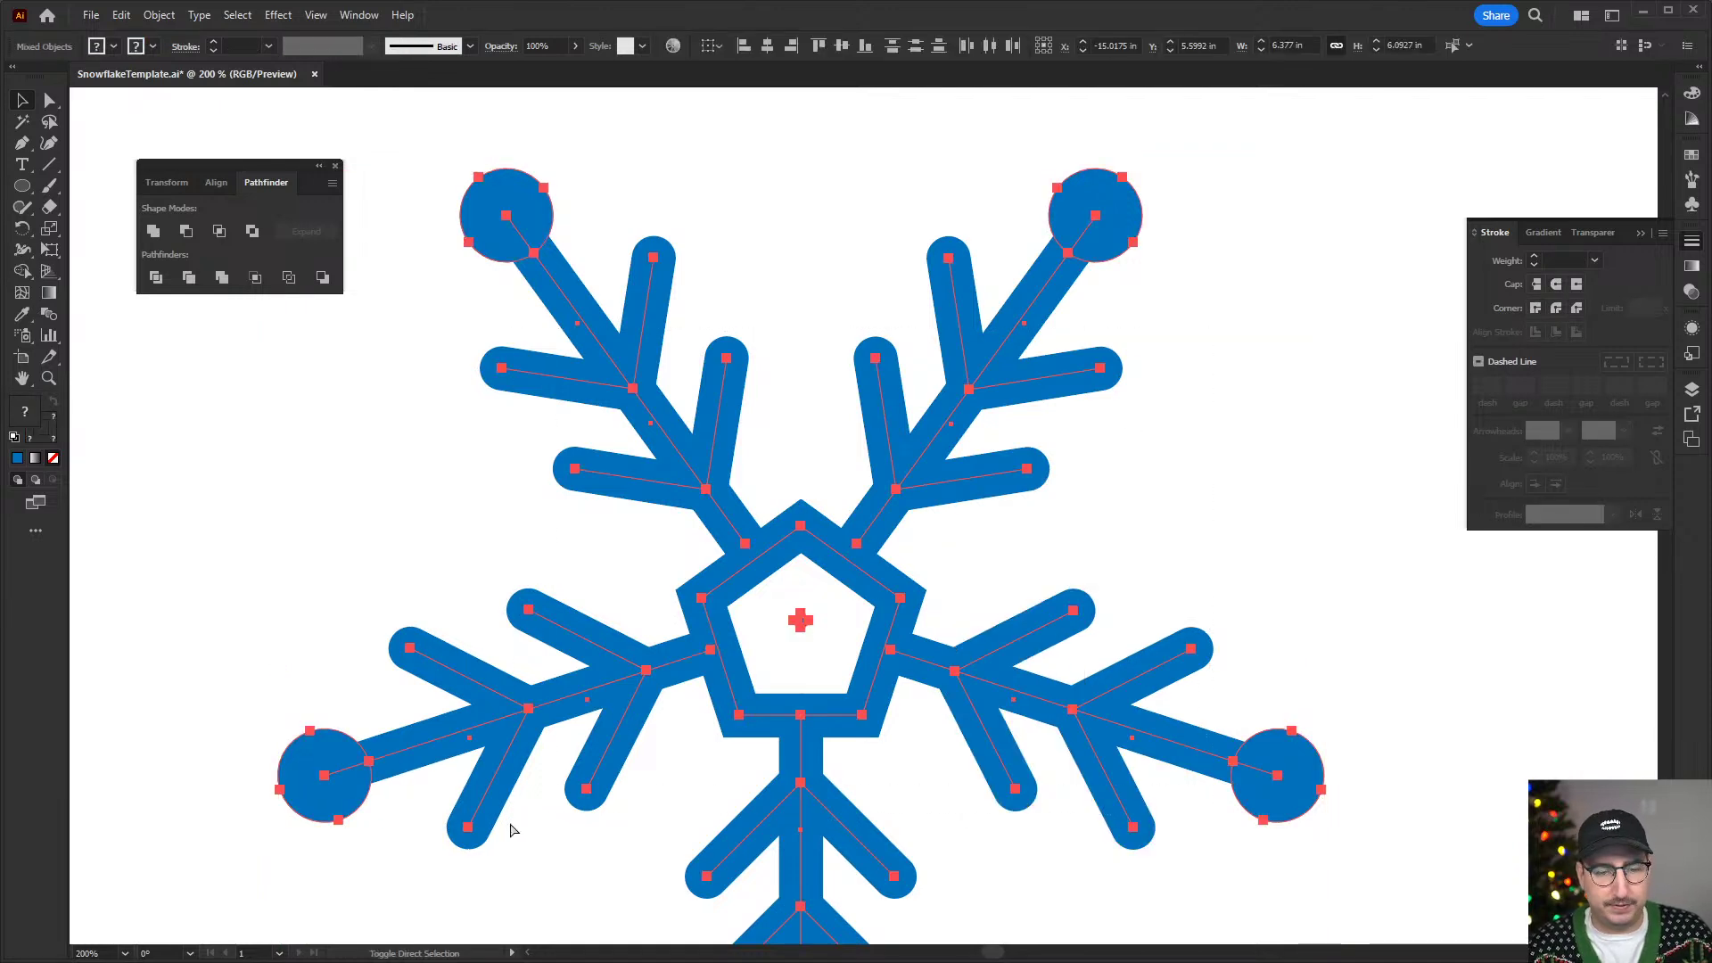
left_click(772, 393)
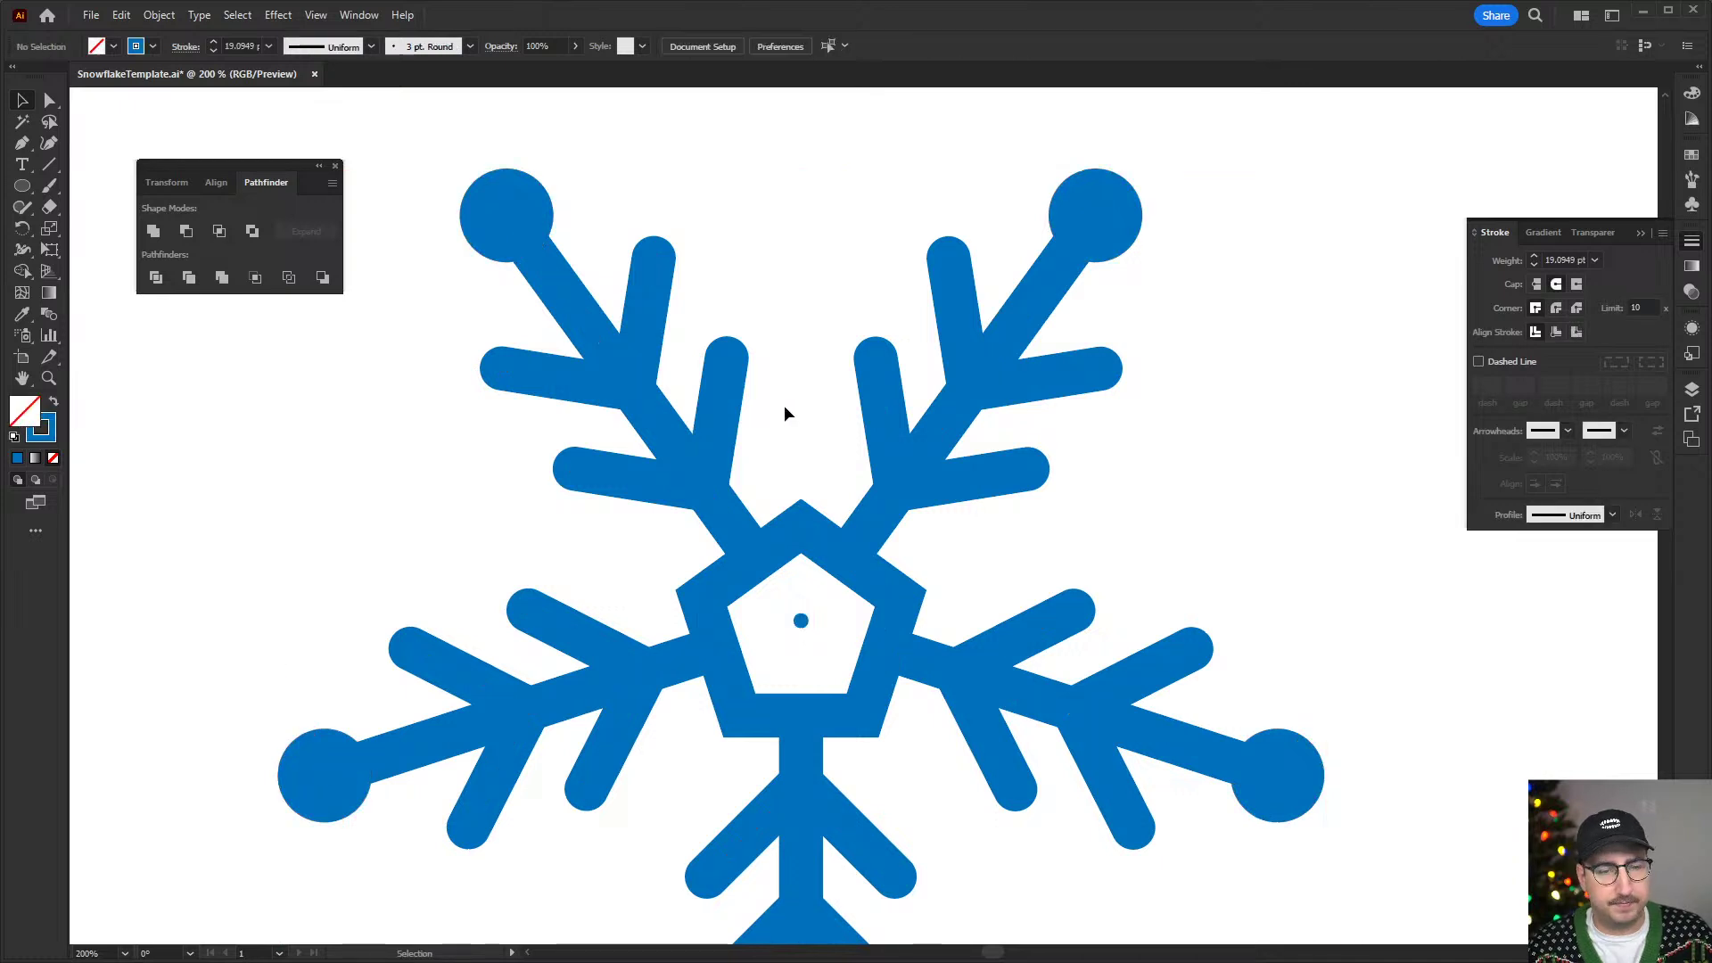
- Connect the facing inner chevron ends of the two upper branches with a straight Pen segment
key("p")
left_click(726, 358)
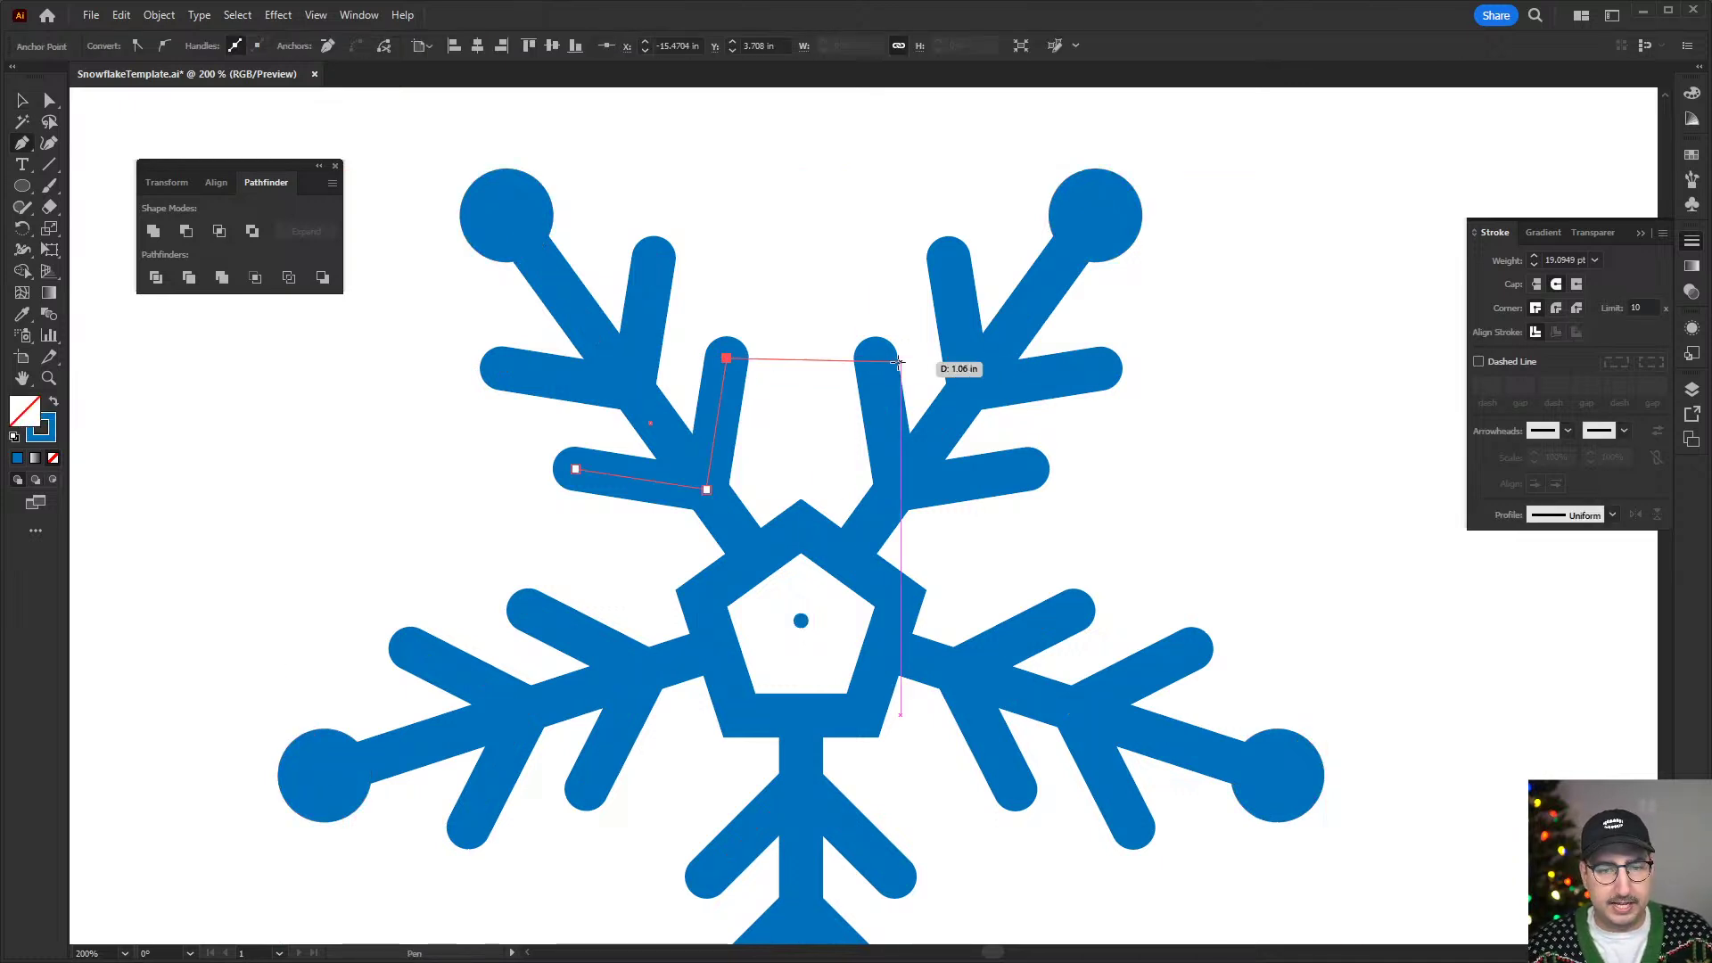
left_click(877, 358)
key("ctrl+shift+a")
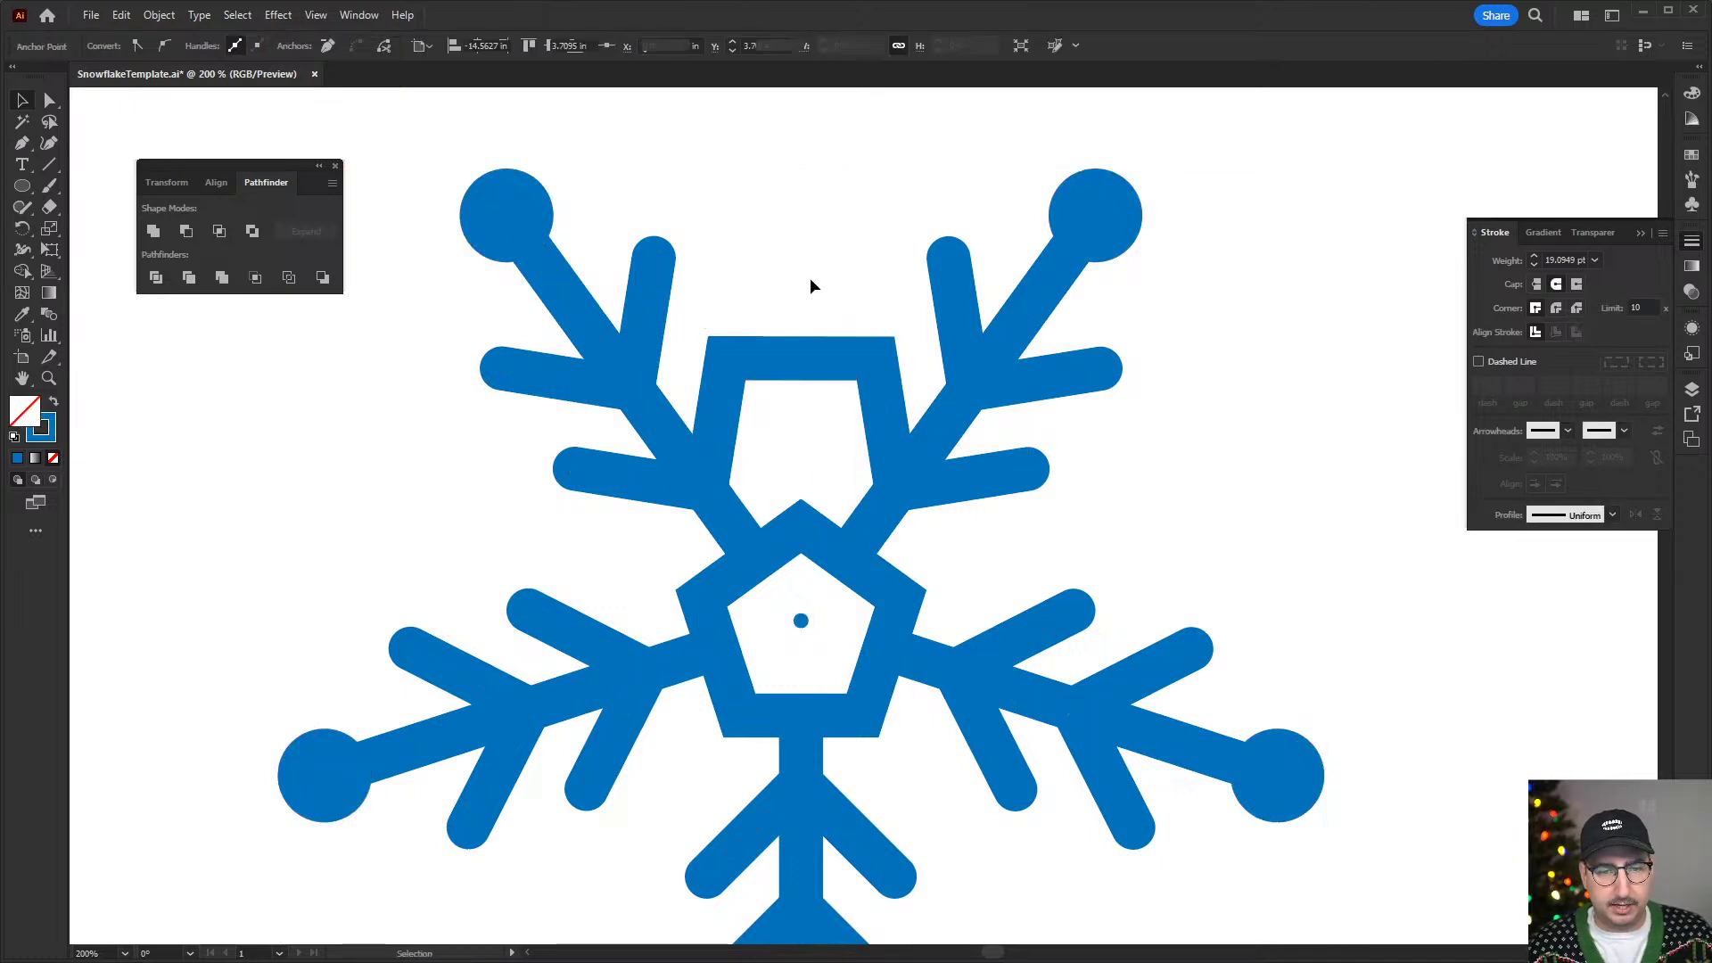
- Join the outer end of the upper-right branch's inner chevron to the facing end of the right branch's inner chevron
key("v")
left_click_drag(830, 467, 800, 341)
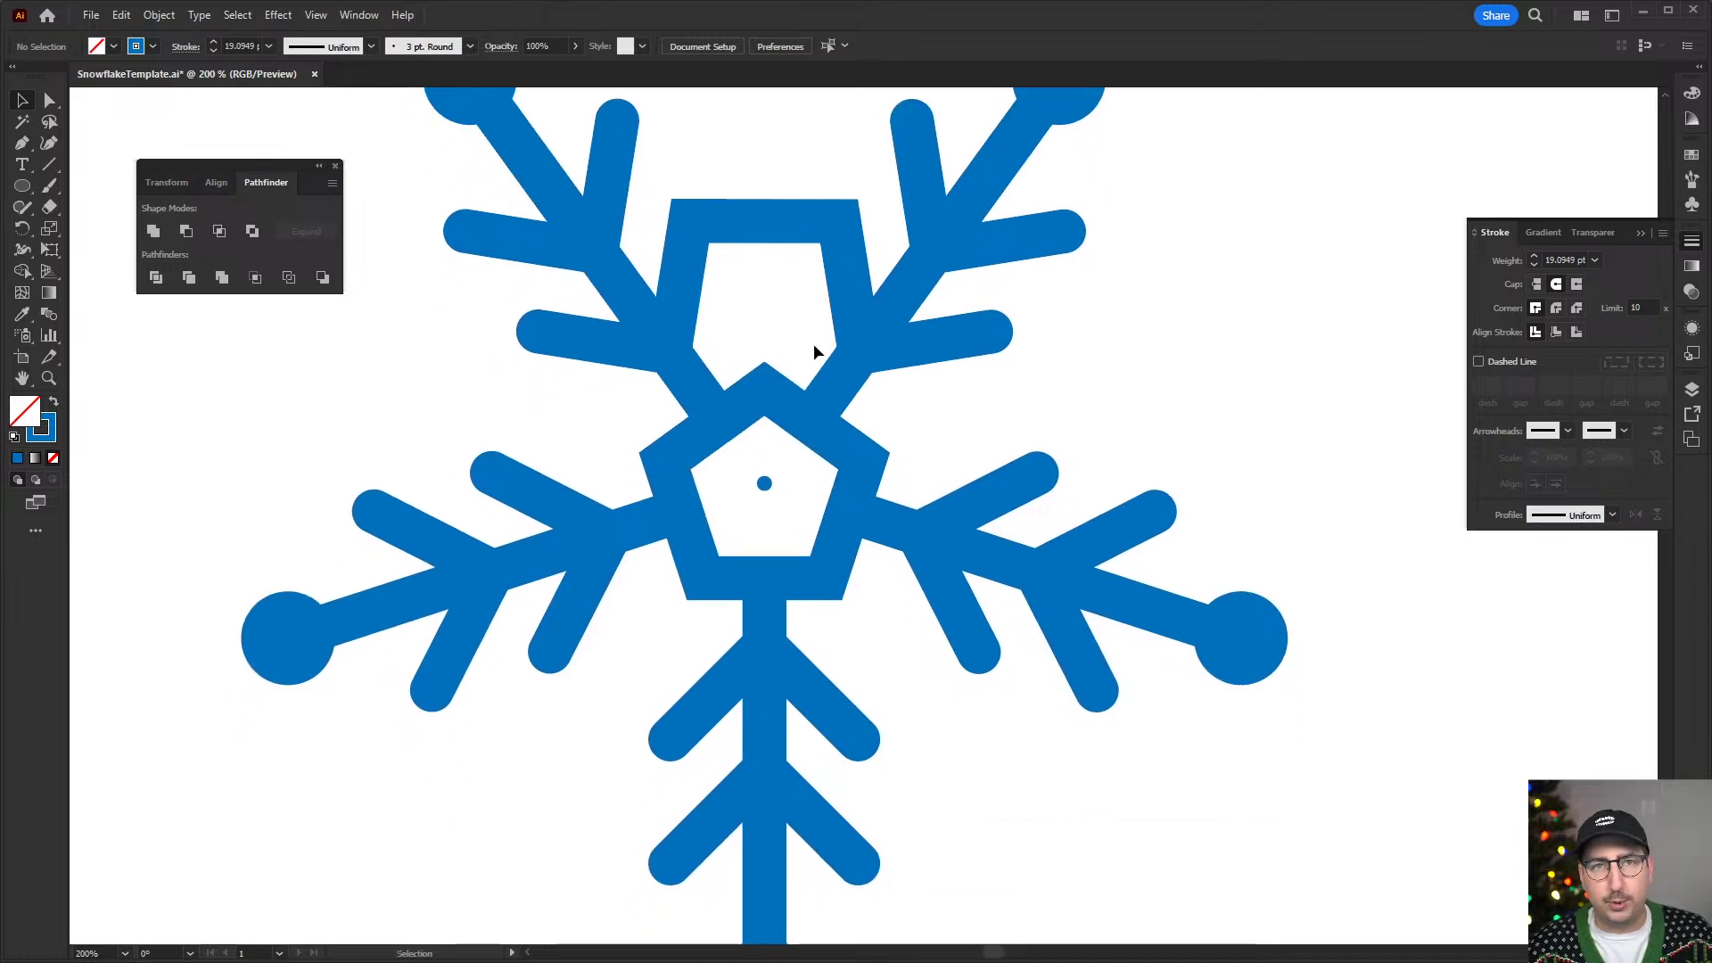
key("a")
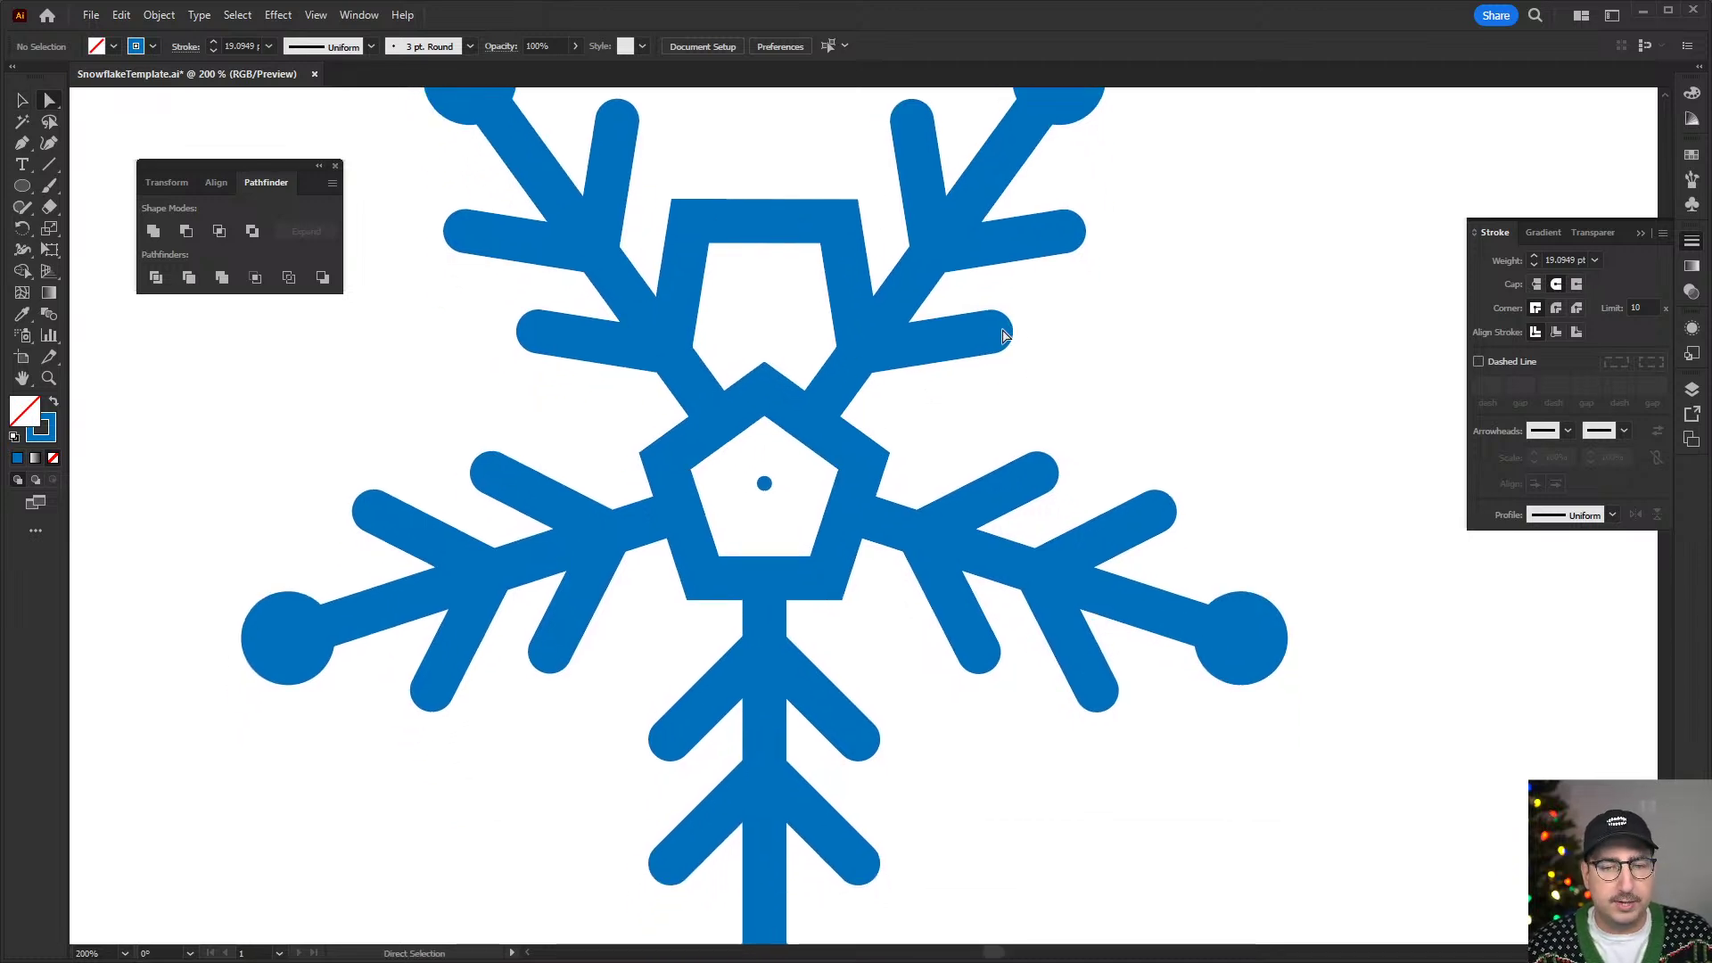
left_click(991, 331)
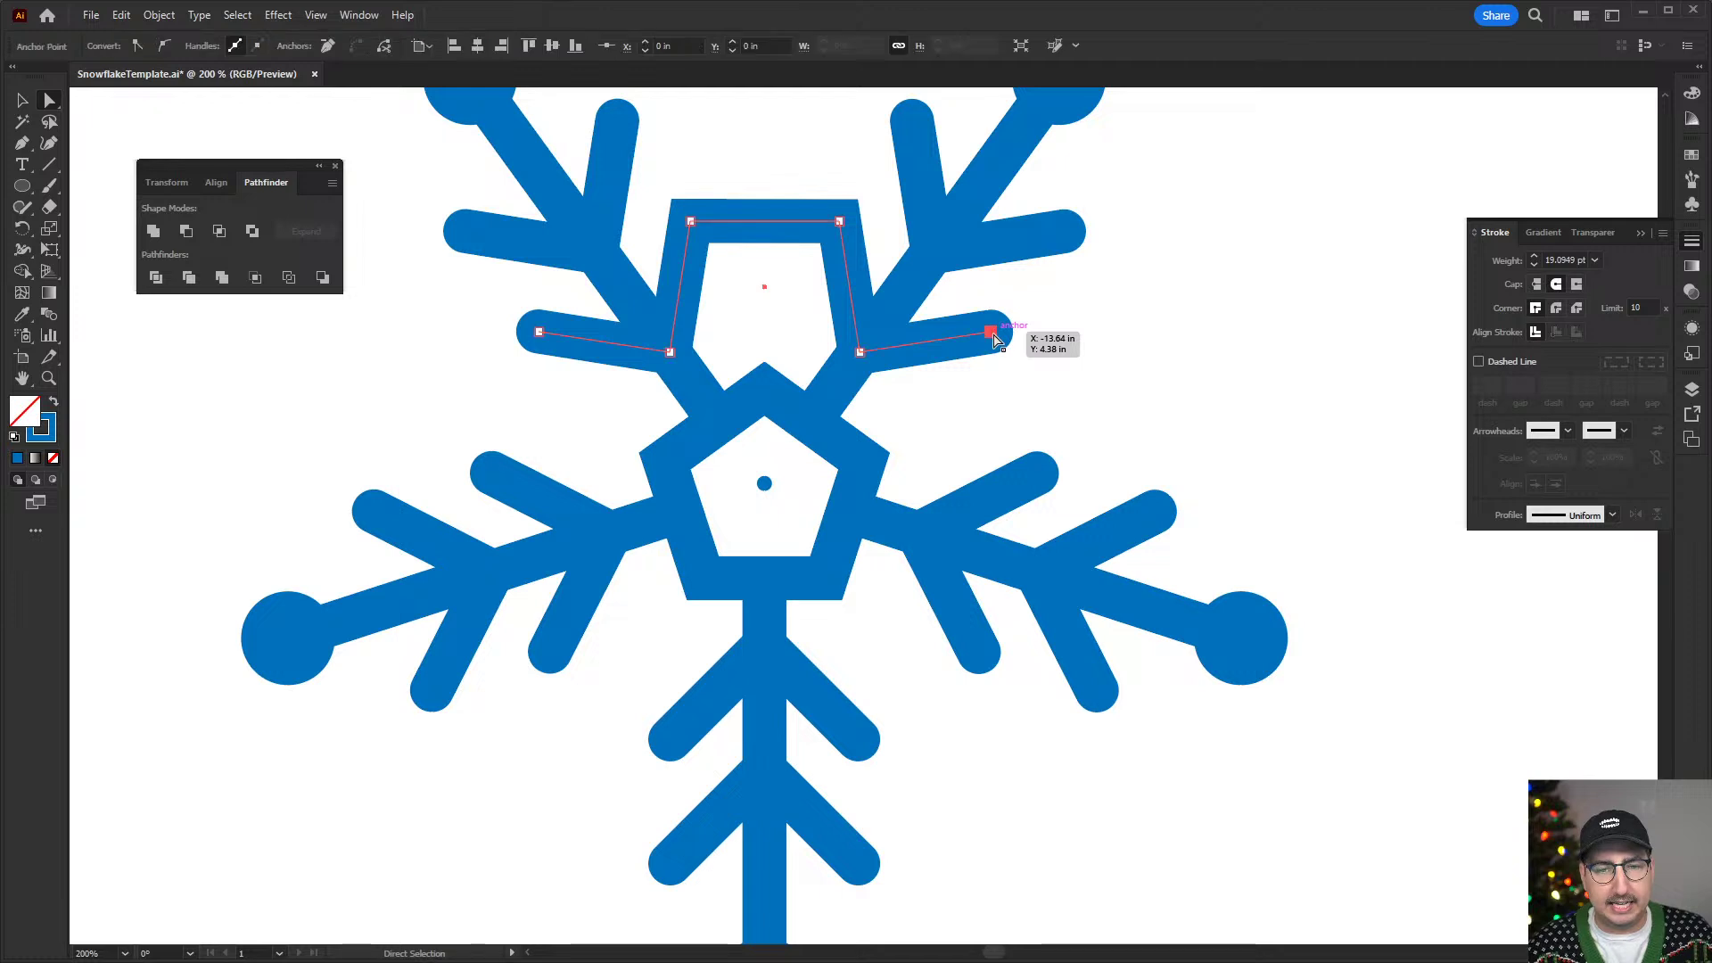
left_click(1035, 473, "shift")
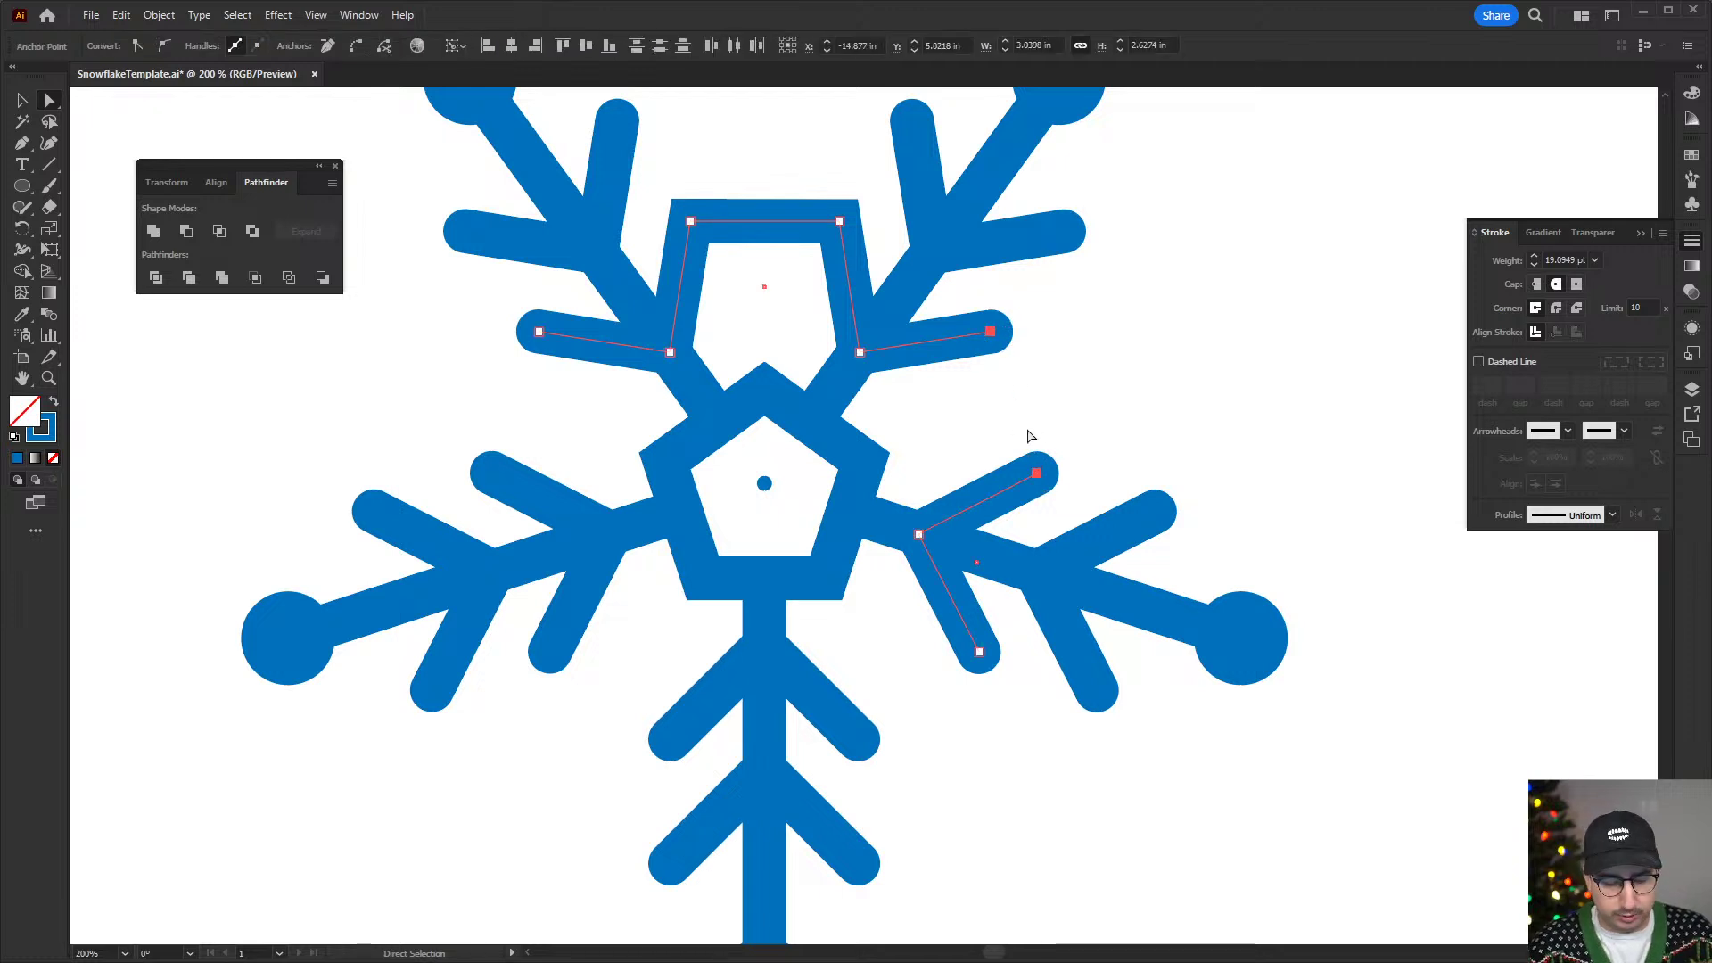
key("ctrl")
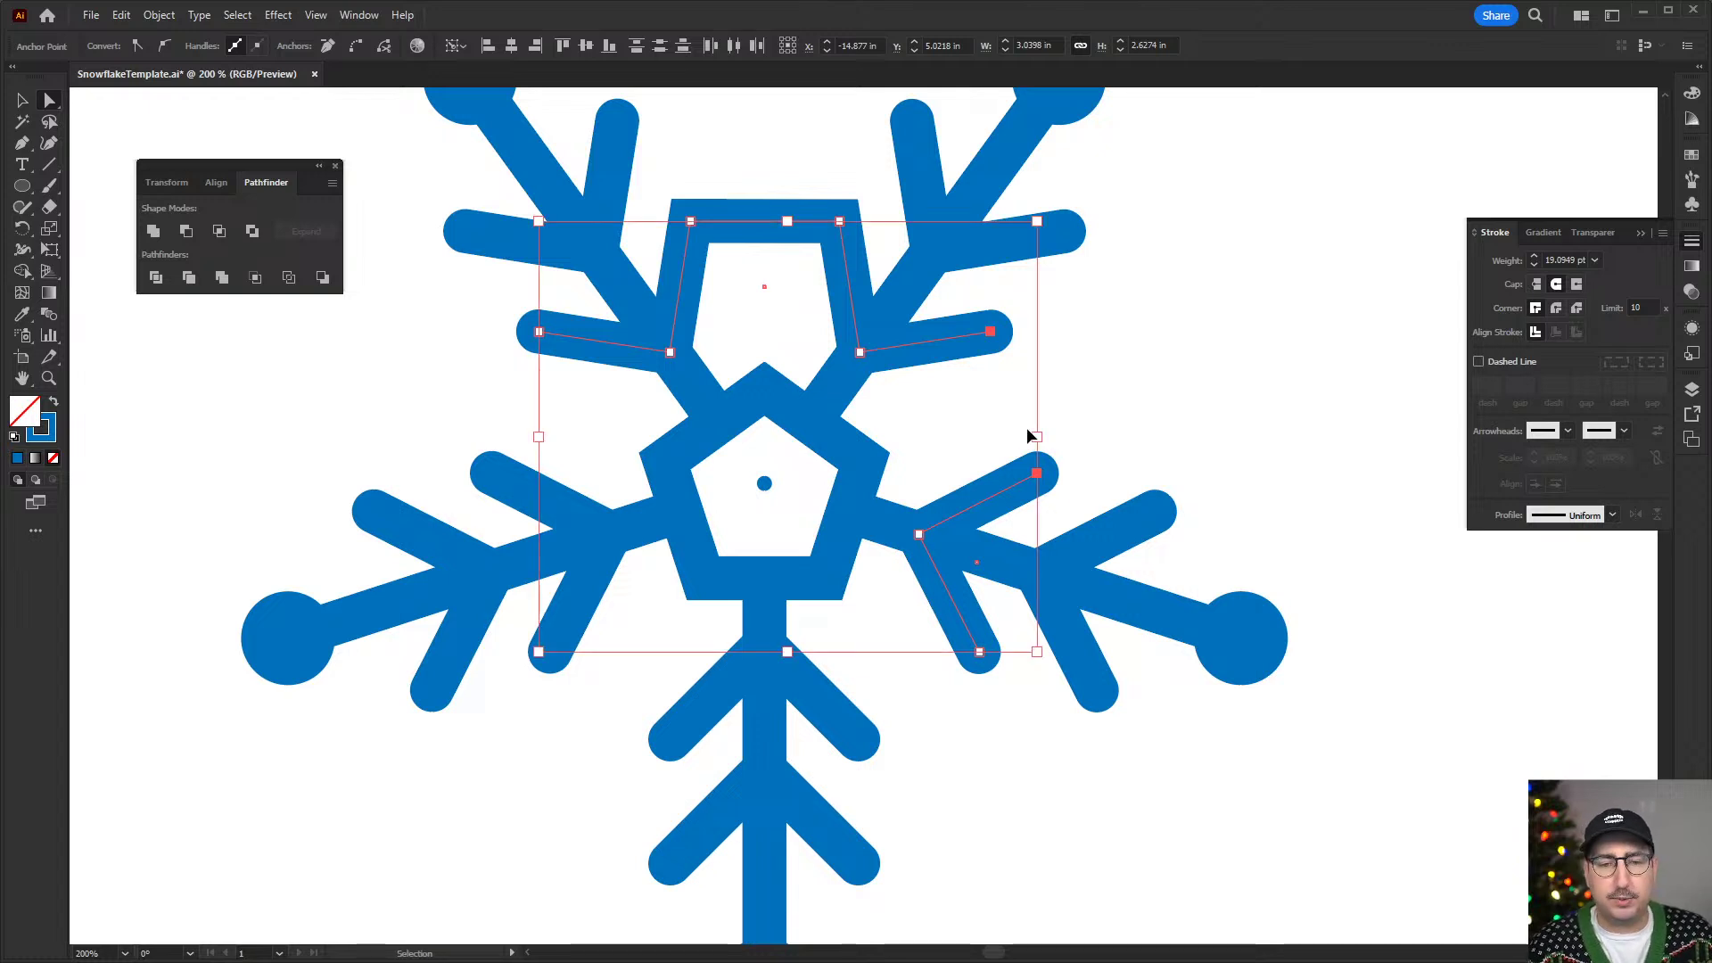
key("ctrl+j")
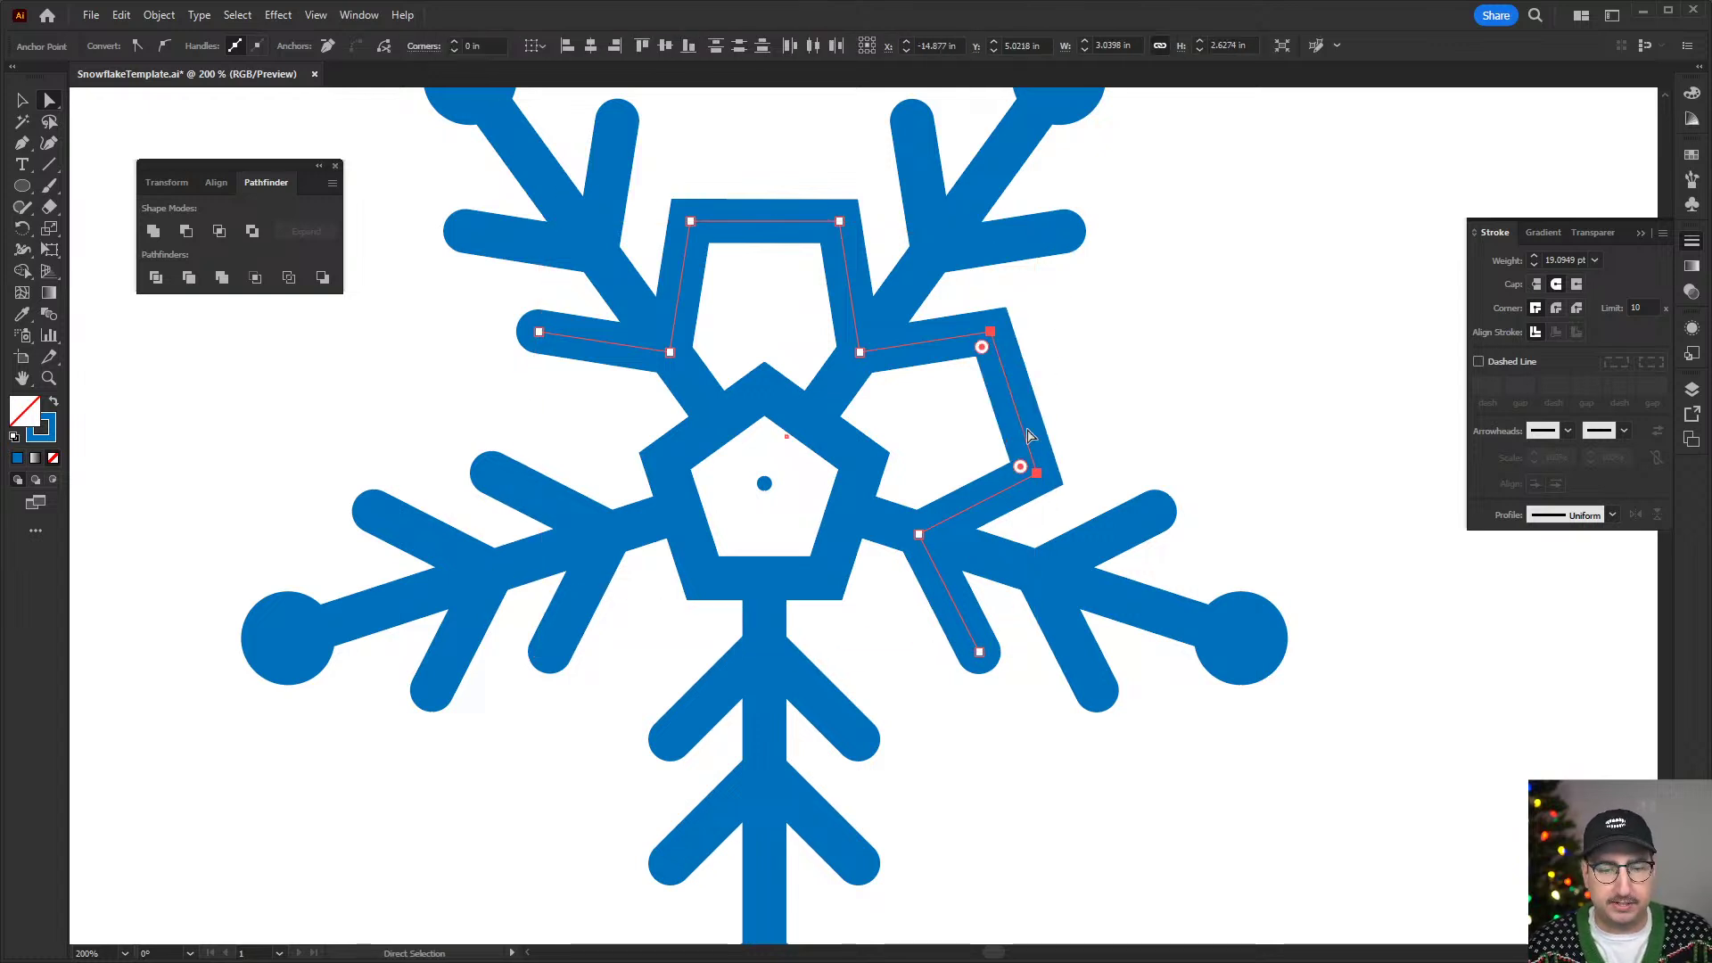
- Join the facing inner chevron ends of the right and bottom branches, and those of the bottom and left branches
left_click(979, 652)
left_click(858, 739, "shift")
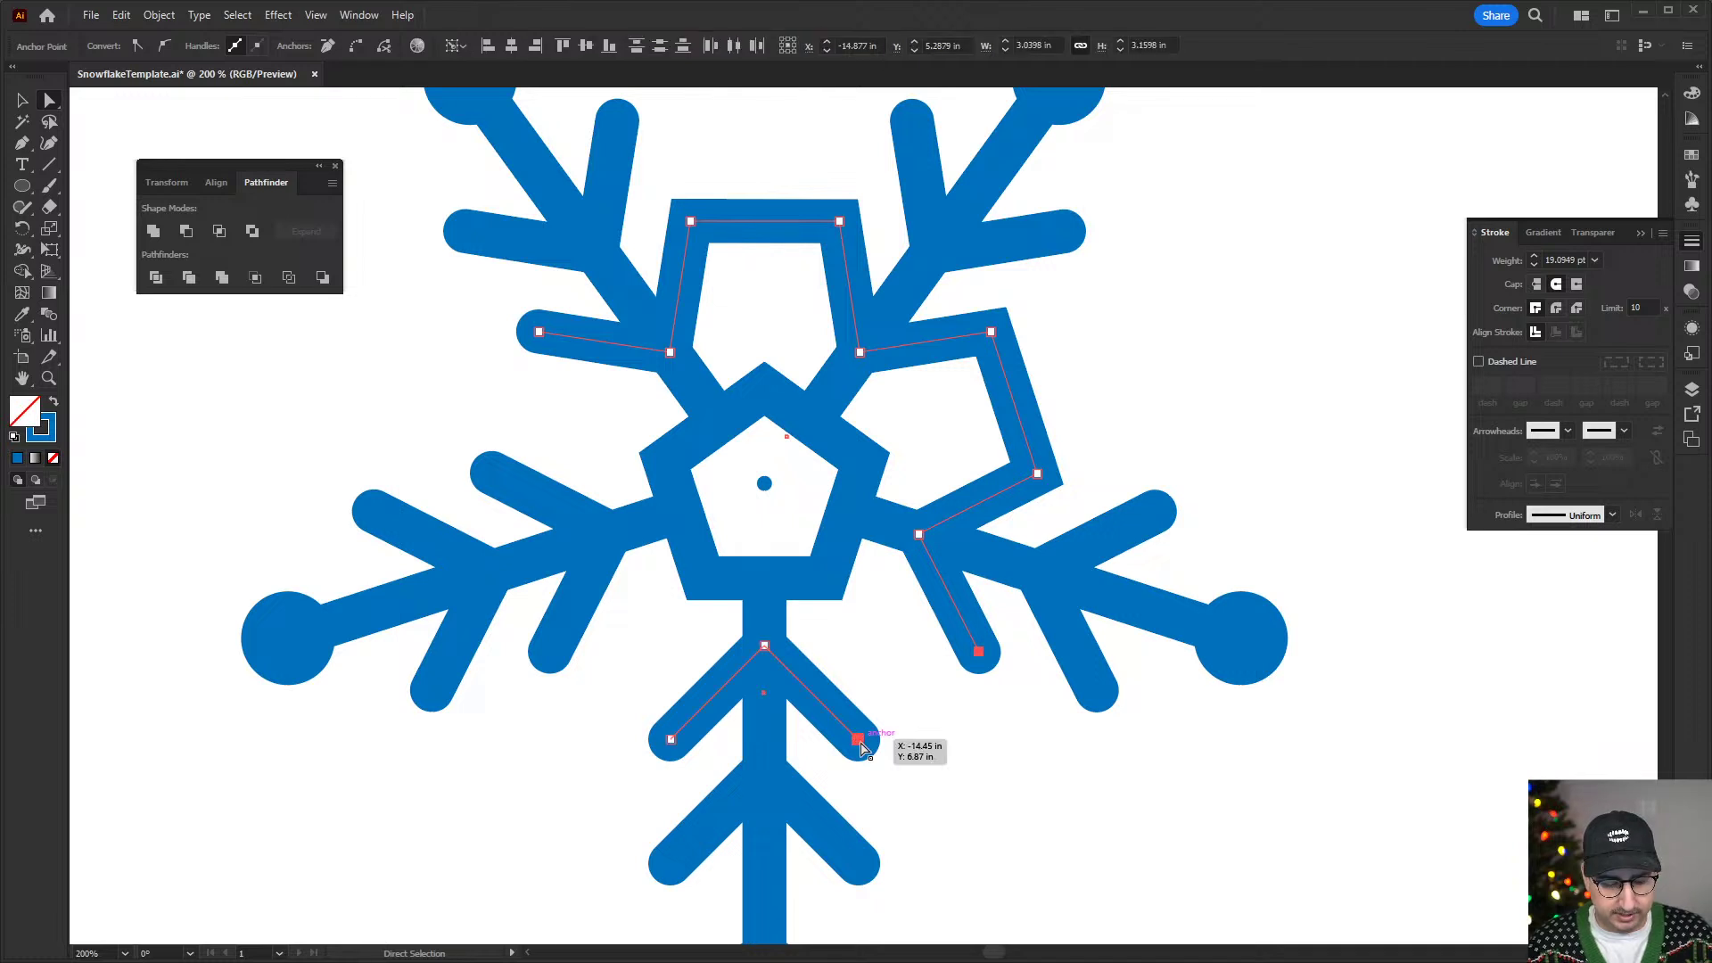
key("ctrl+j")
left_click(671, 740)
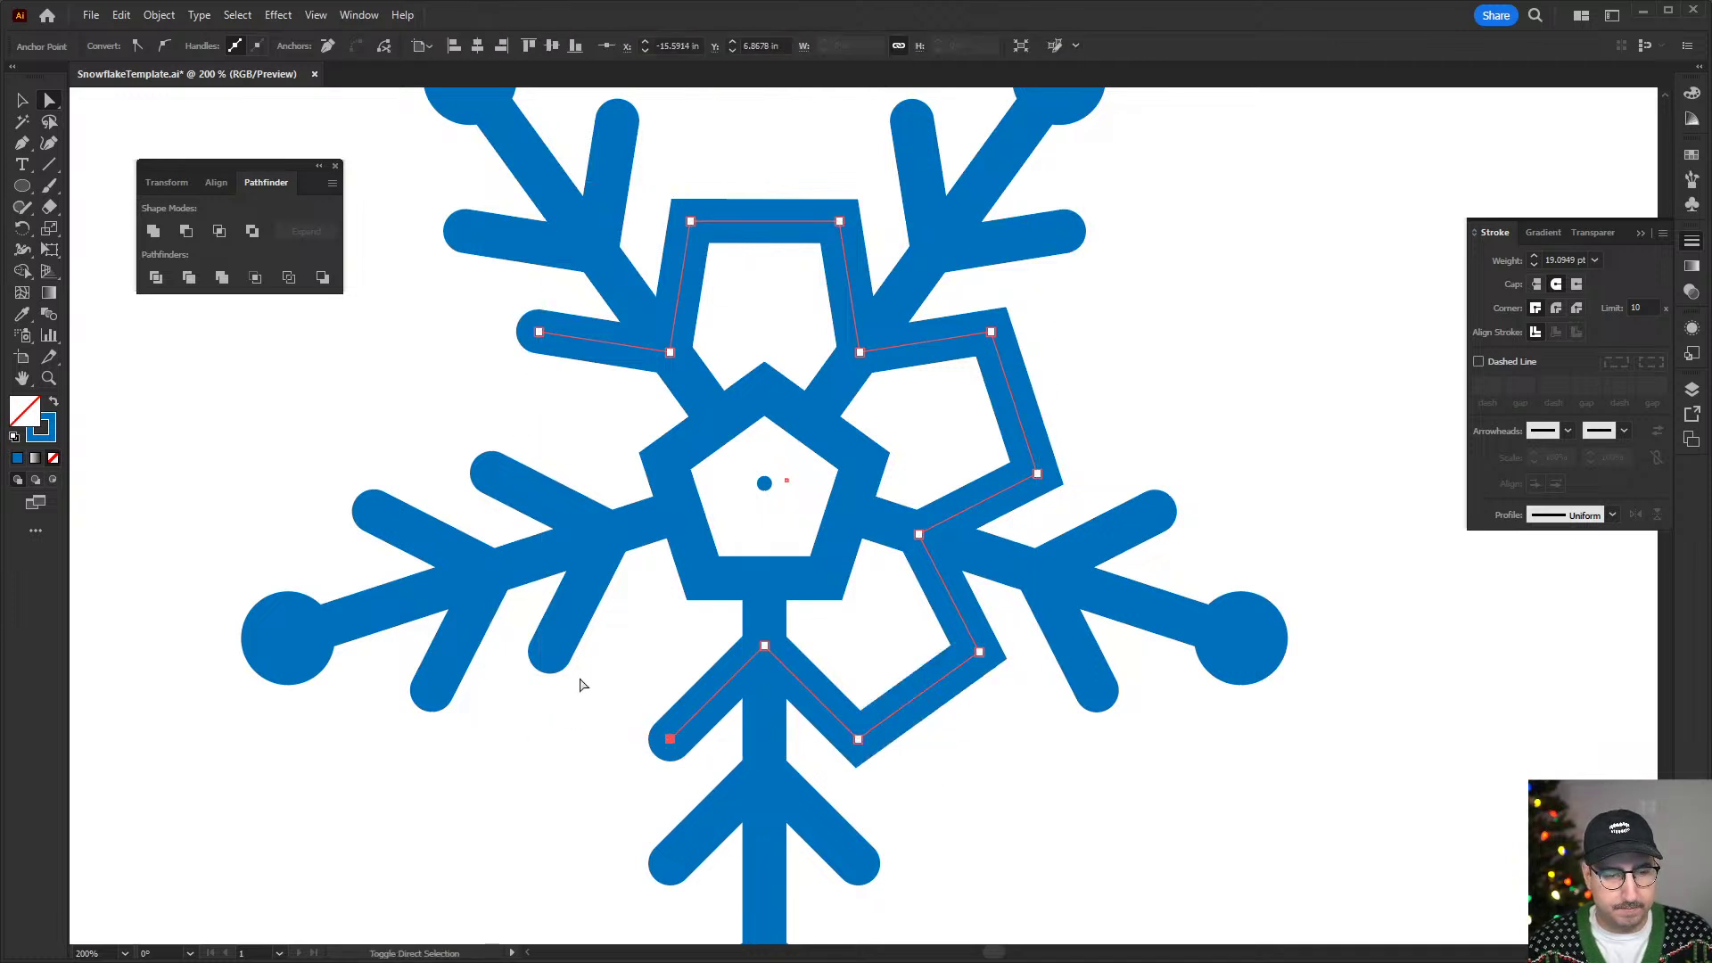
left_click(549, 653, "shift")
key("ctrl+j")
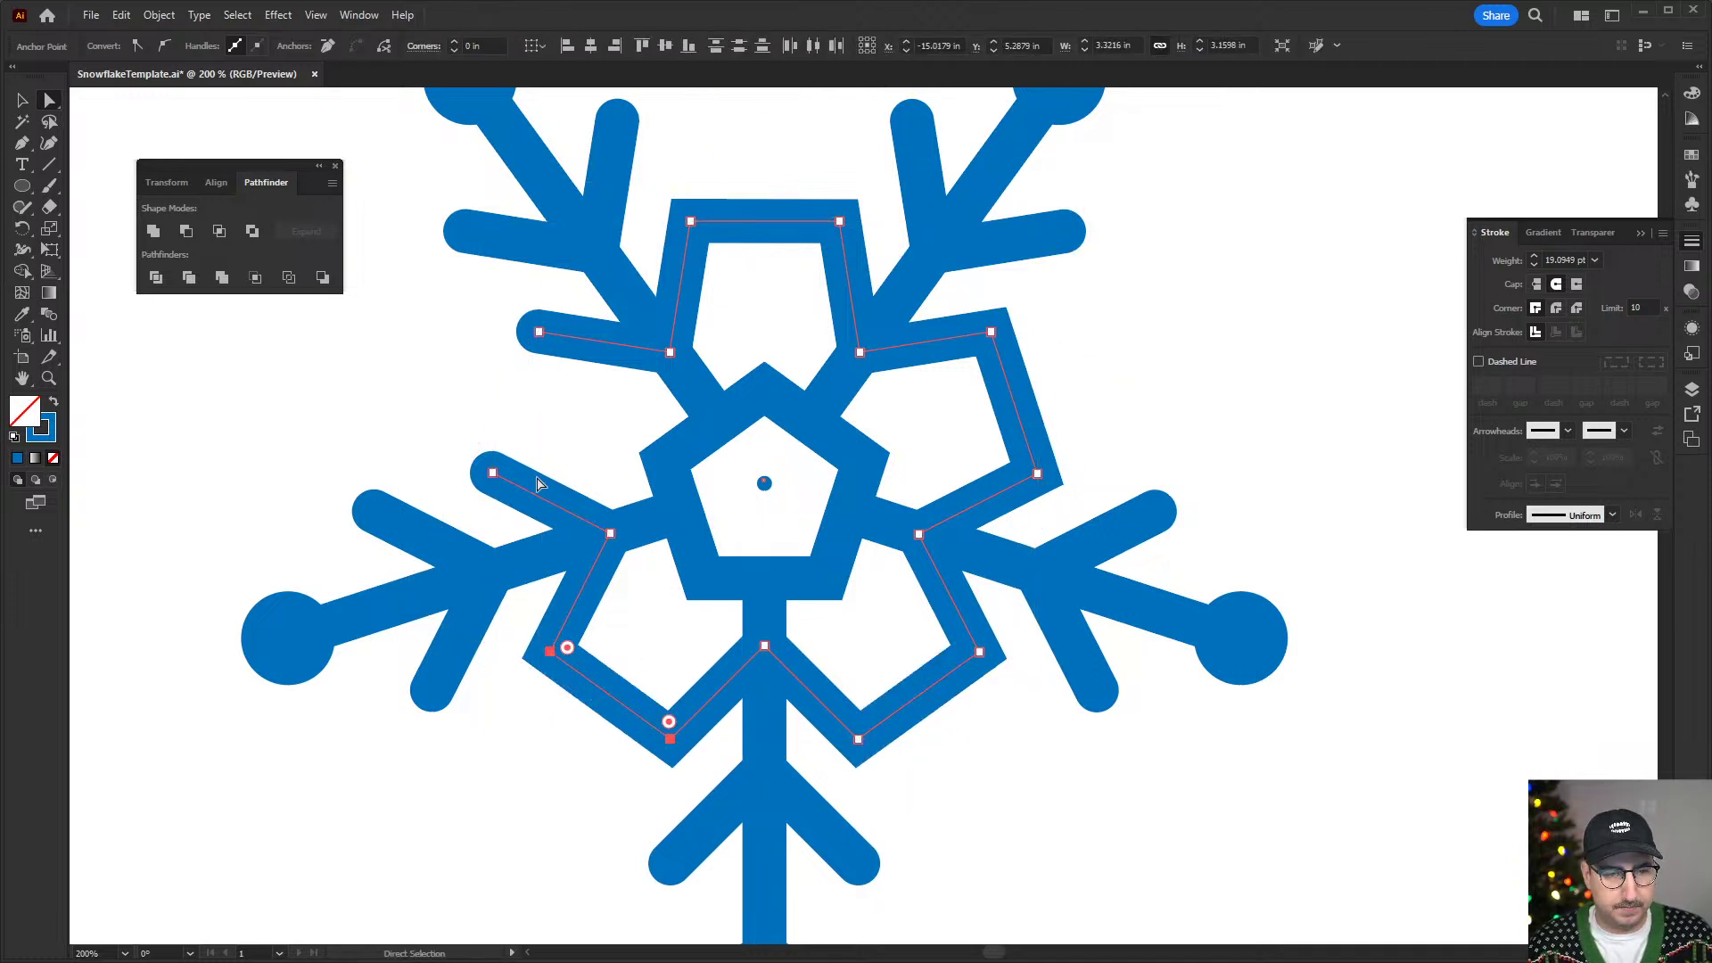
- Close the ring by joining the left branch's inner chevron end to the upper-left branch's facing end, and clear the selection
left_click(492, 472)
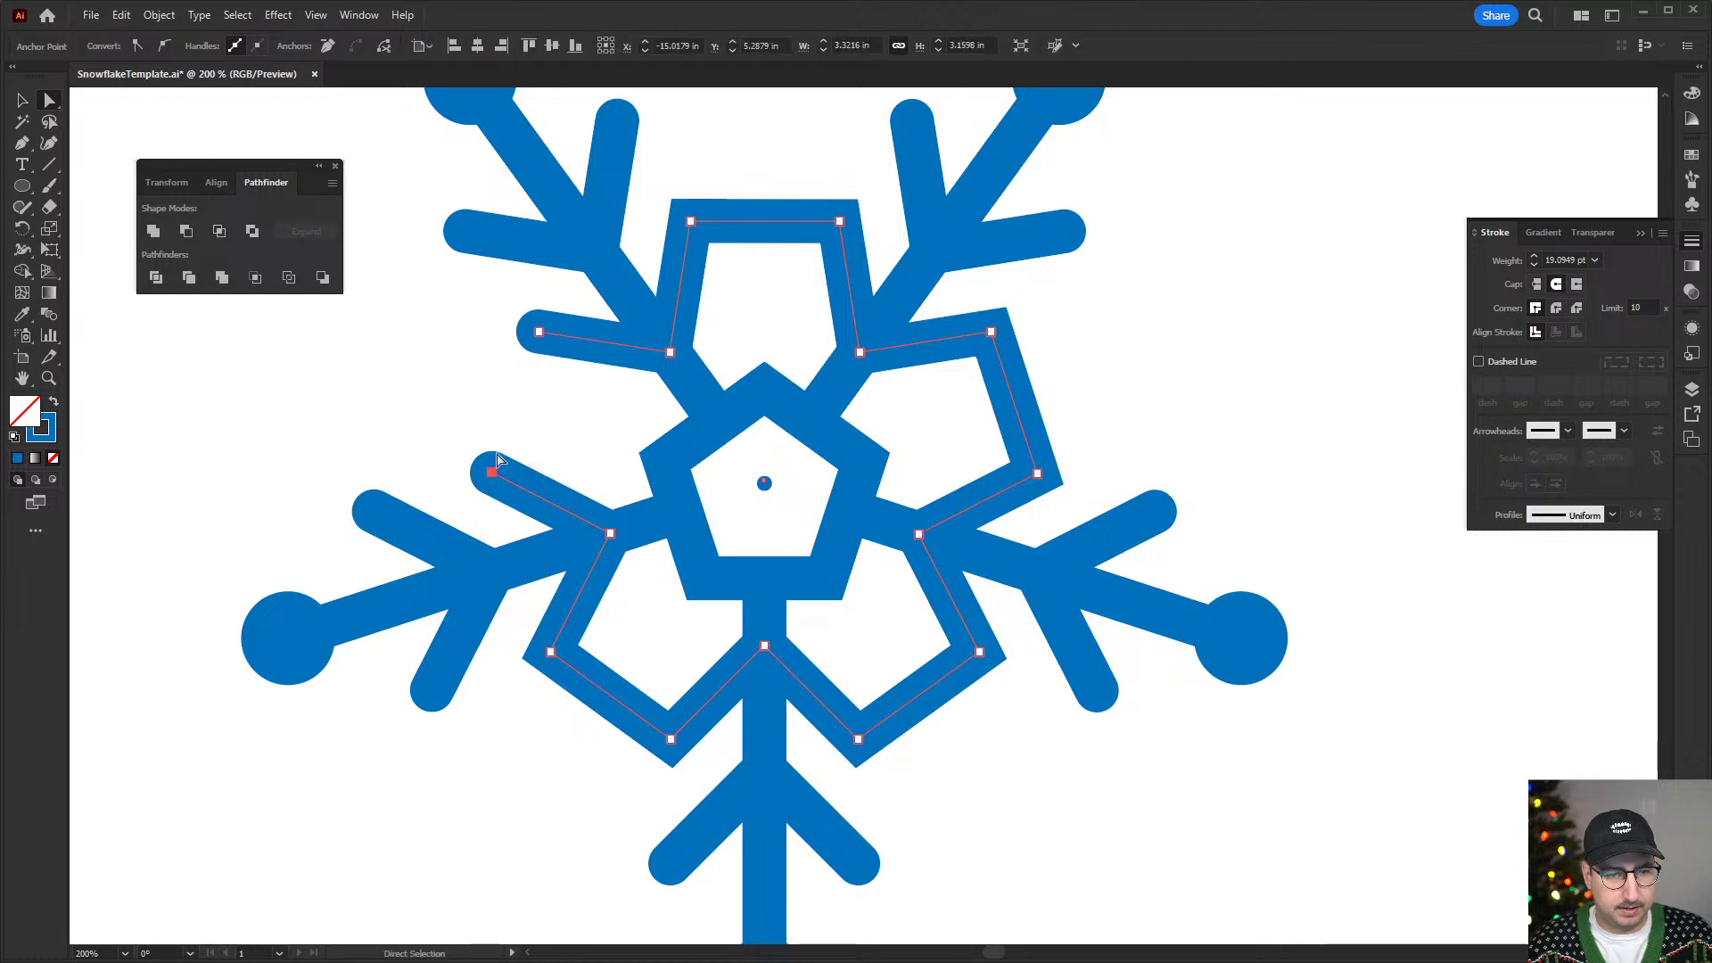
left_click(538, 333, "shift")
key("ctrl+j")
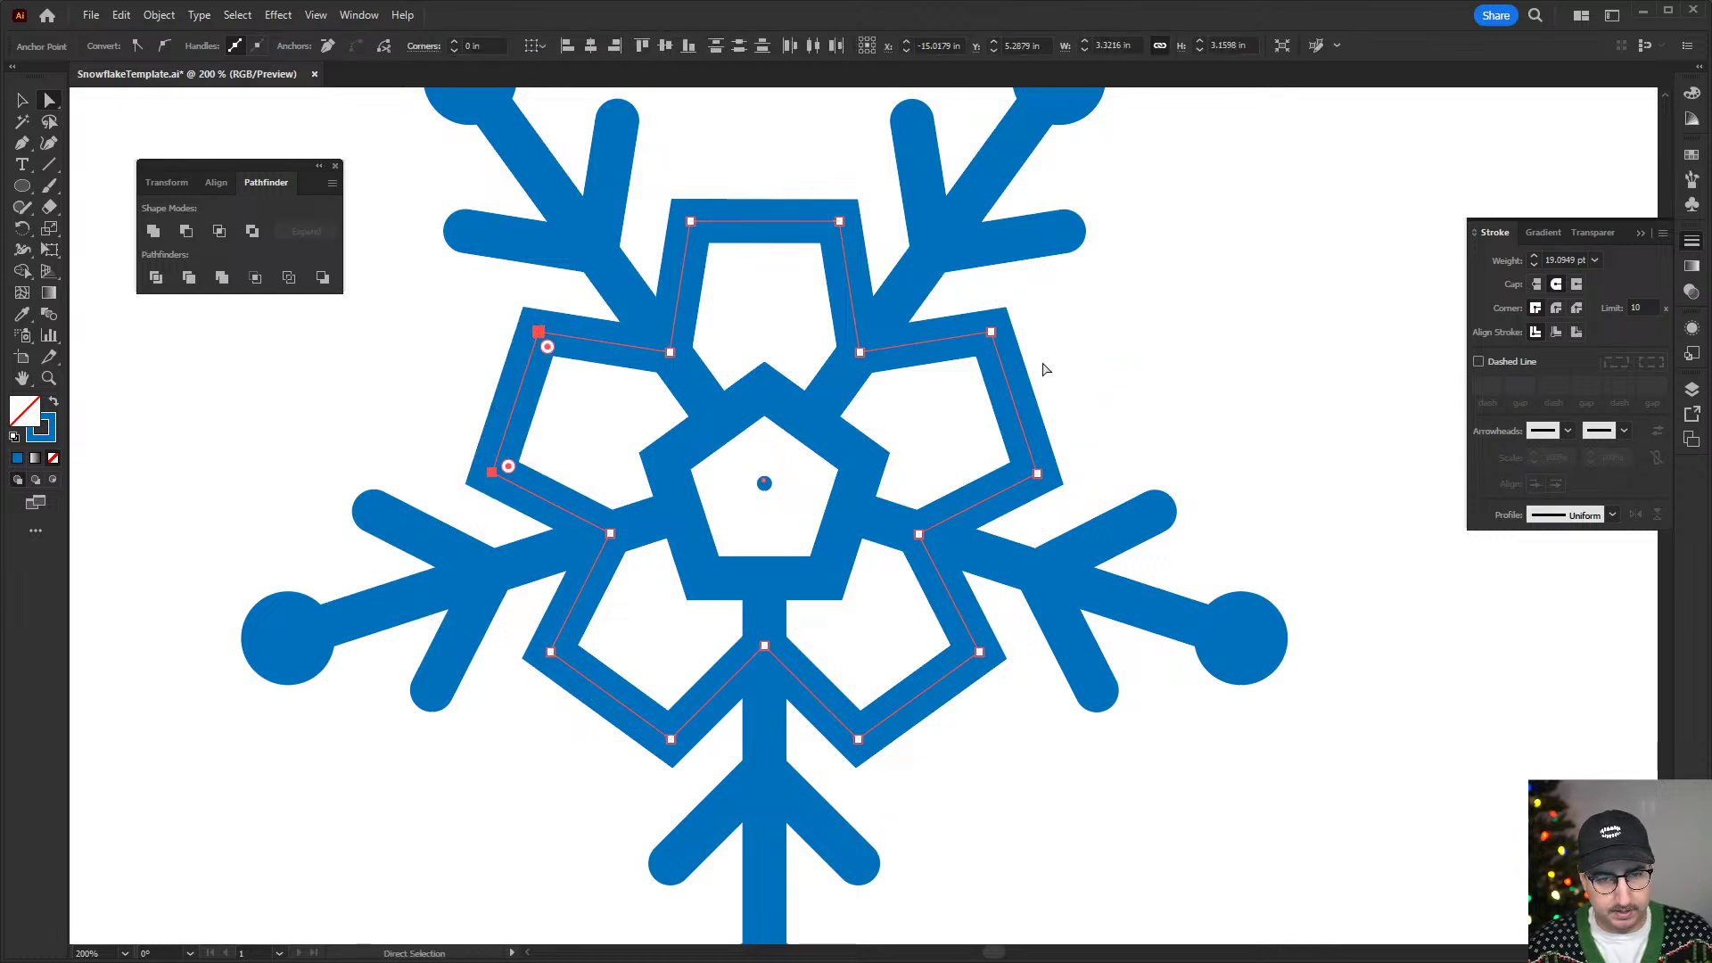
left_click(1178, 371)
key("z")
left_click(930, 553, "alt")
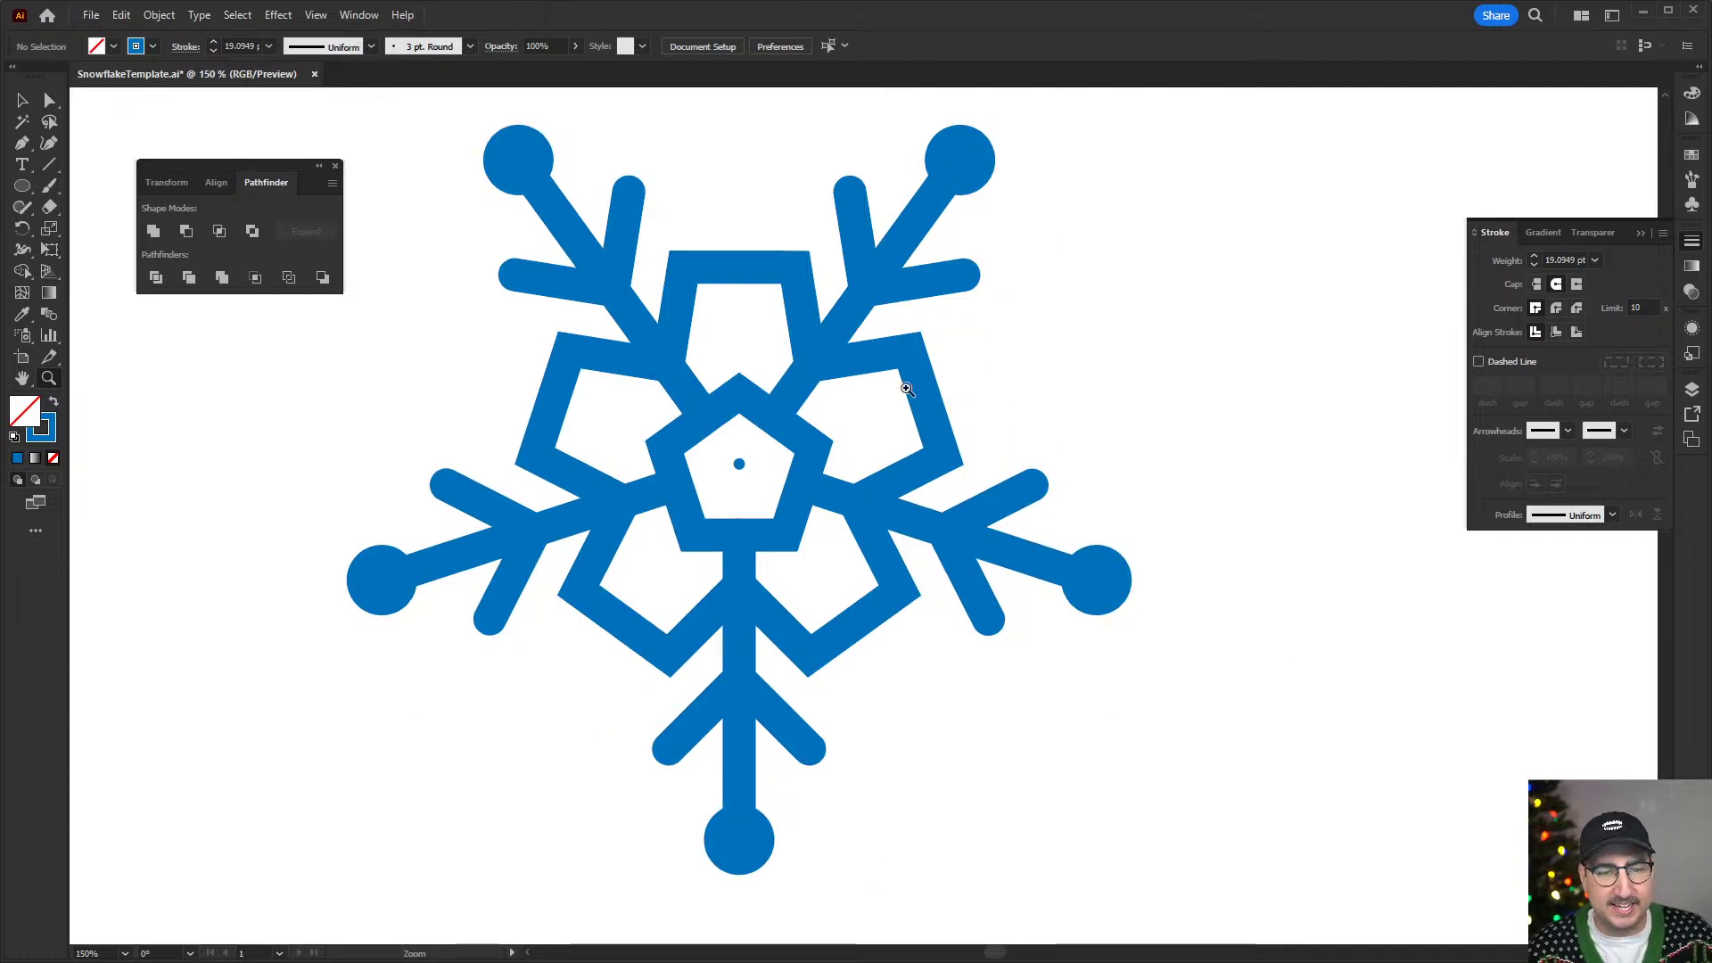
- Examine the closed ring's path and its live corner handles around the snowflake
key("v")
left_click(805, 276)
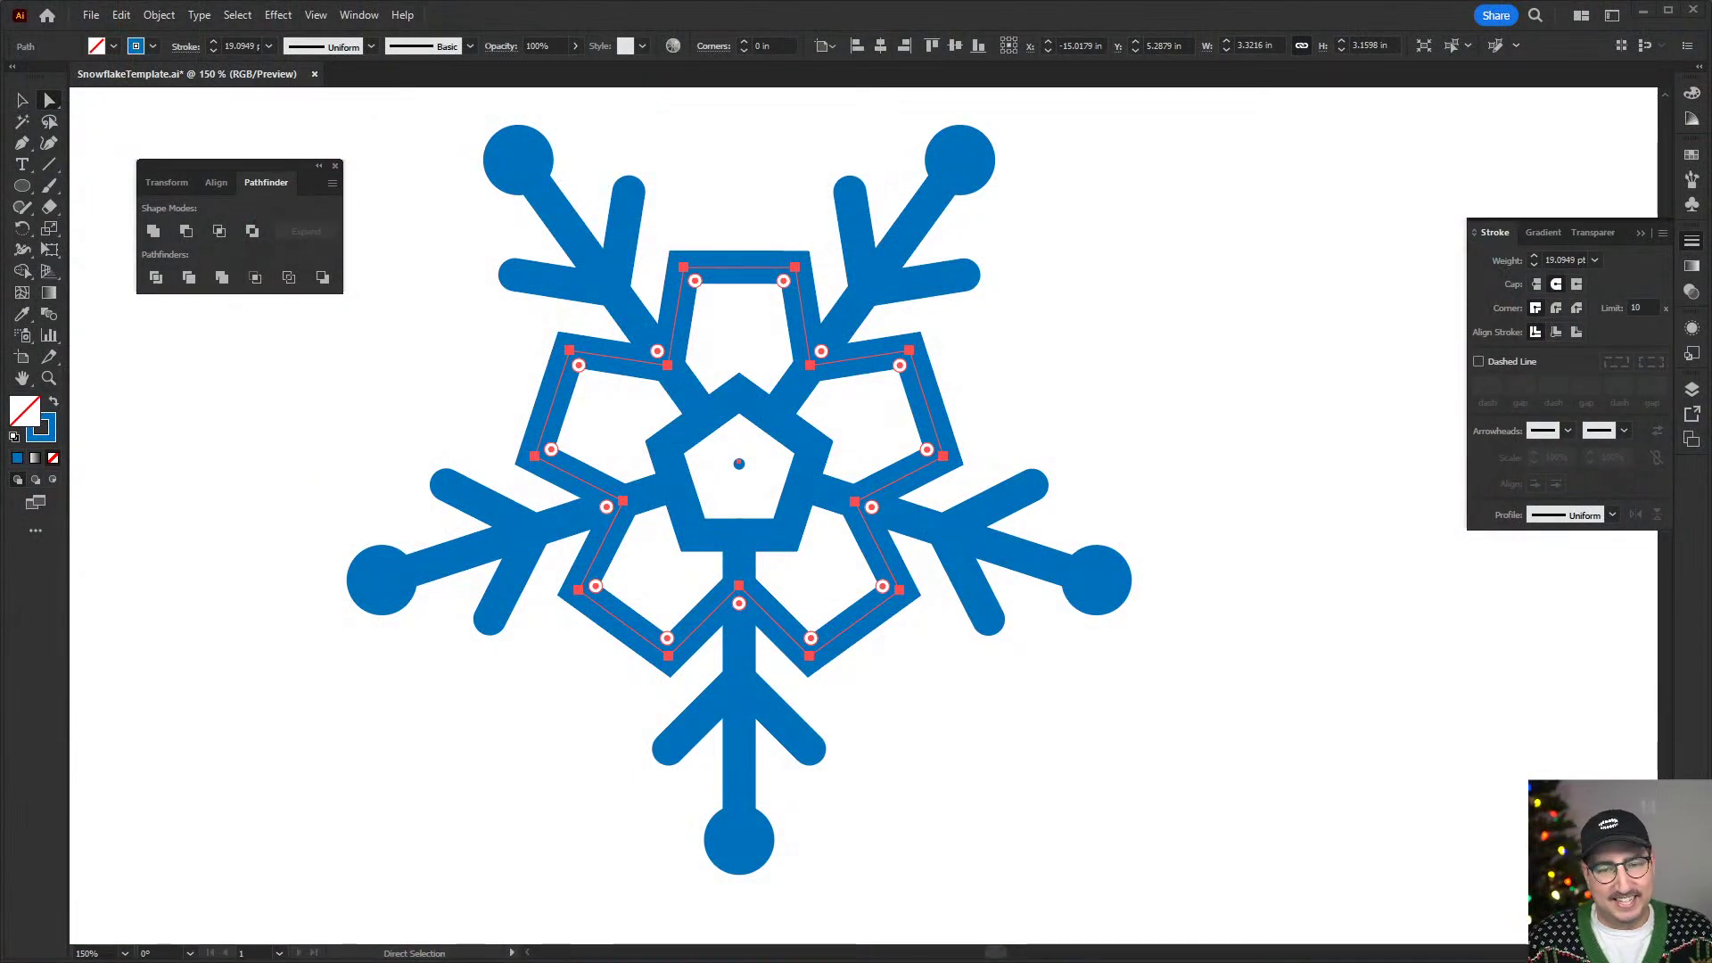
left_click(702, 183)
scroll(847, 431, "up", 1)
left_click_drag(890, 463, 965, 441)
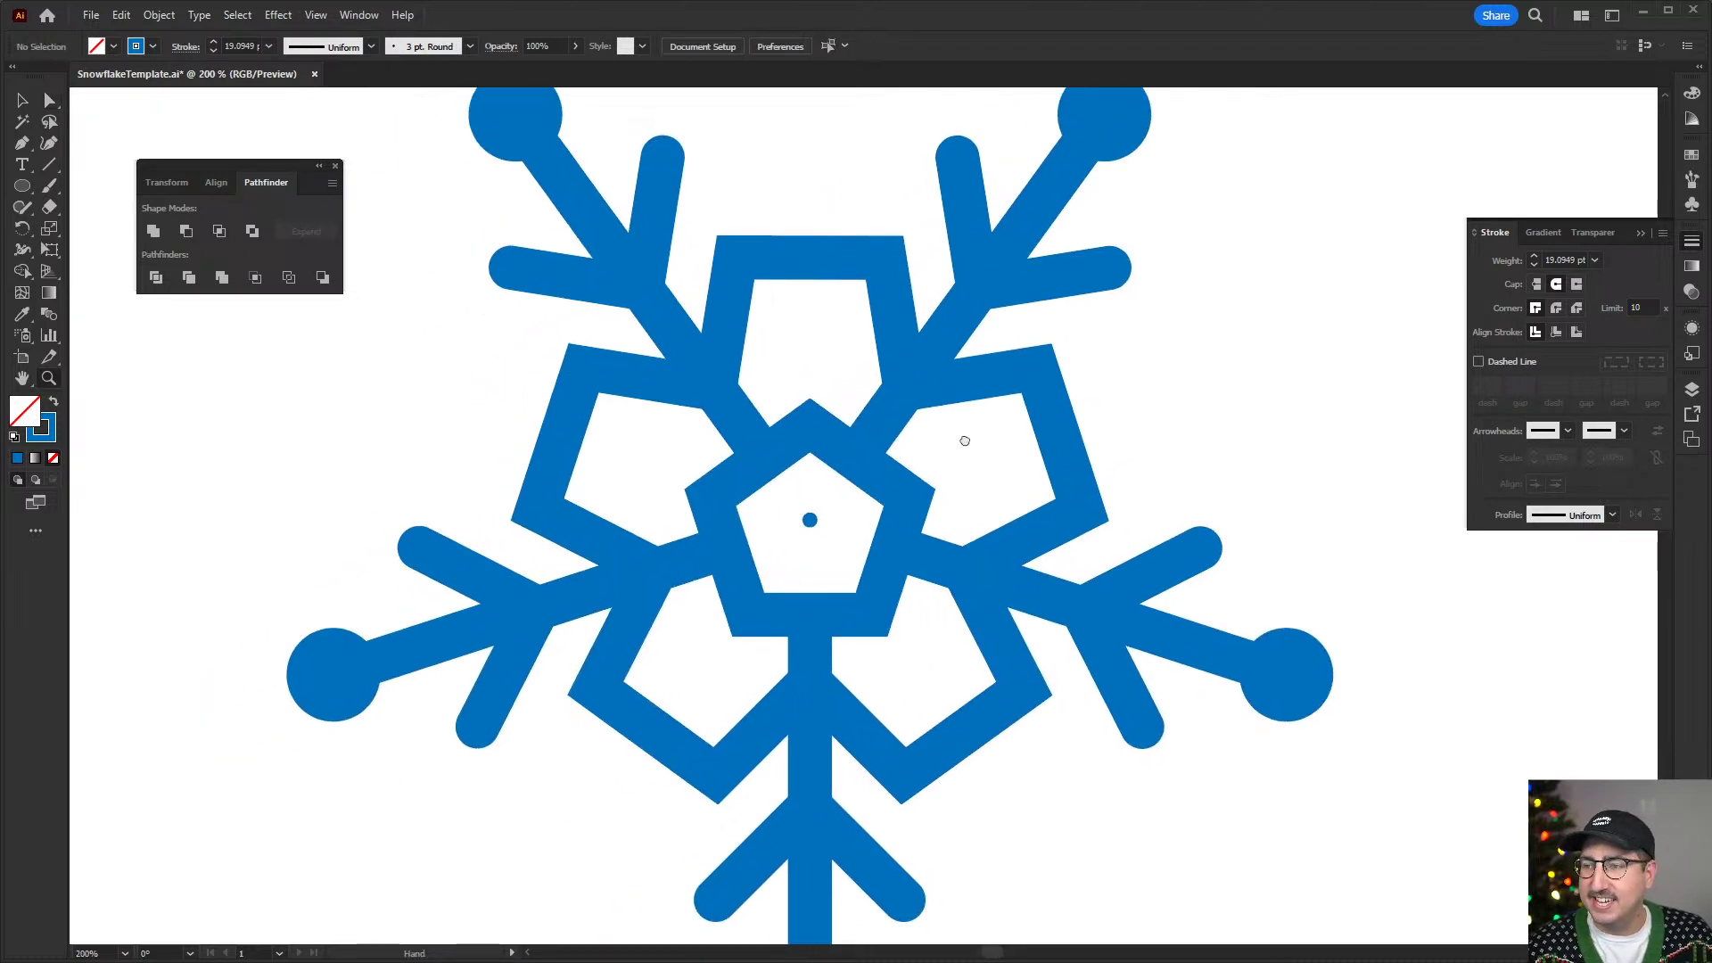
left_click(884, 281)
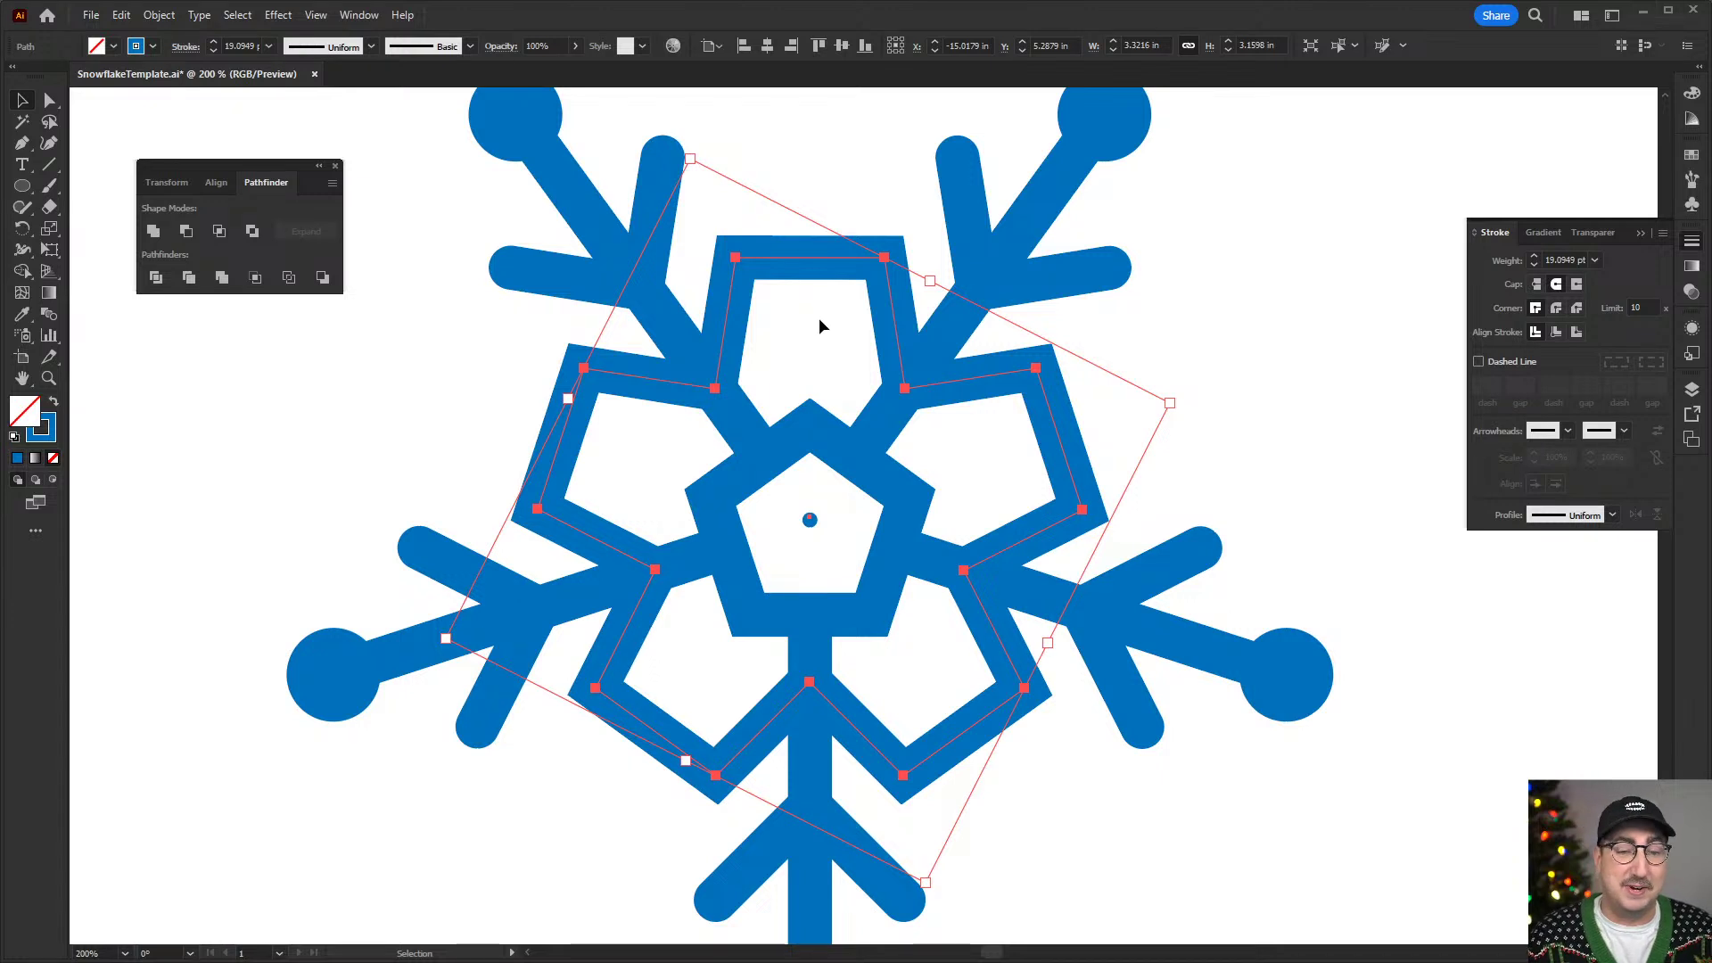
left_click(812, 289)
left_click(808, 263)
key("a")
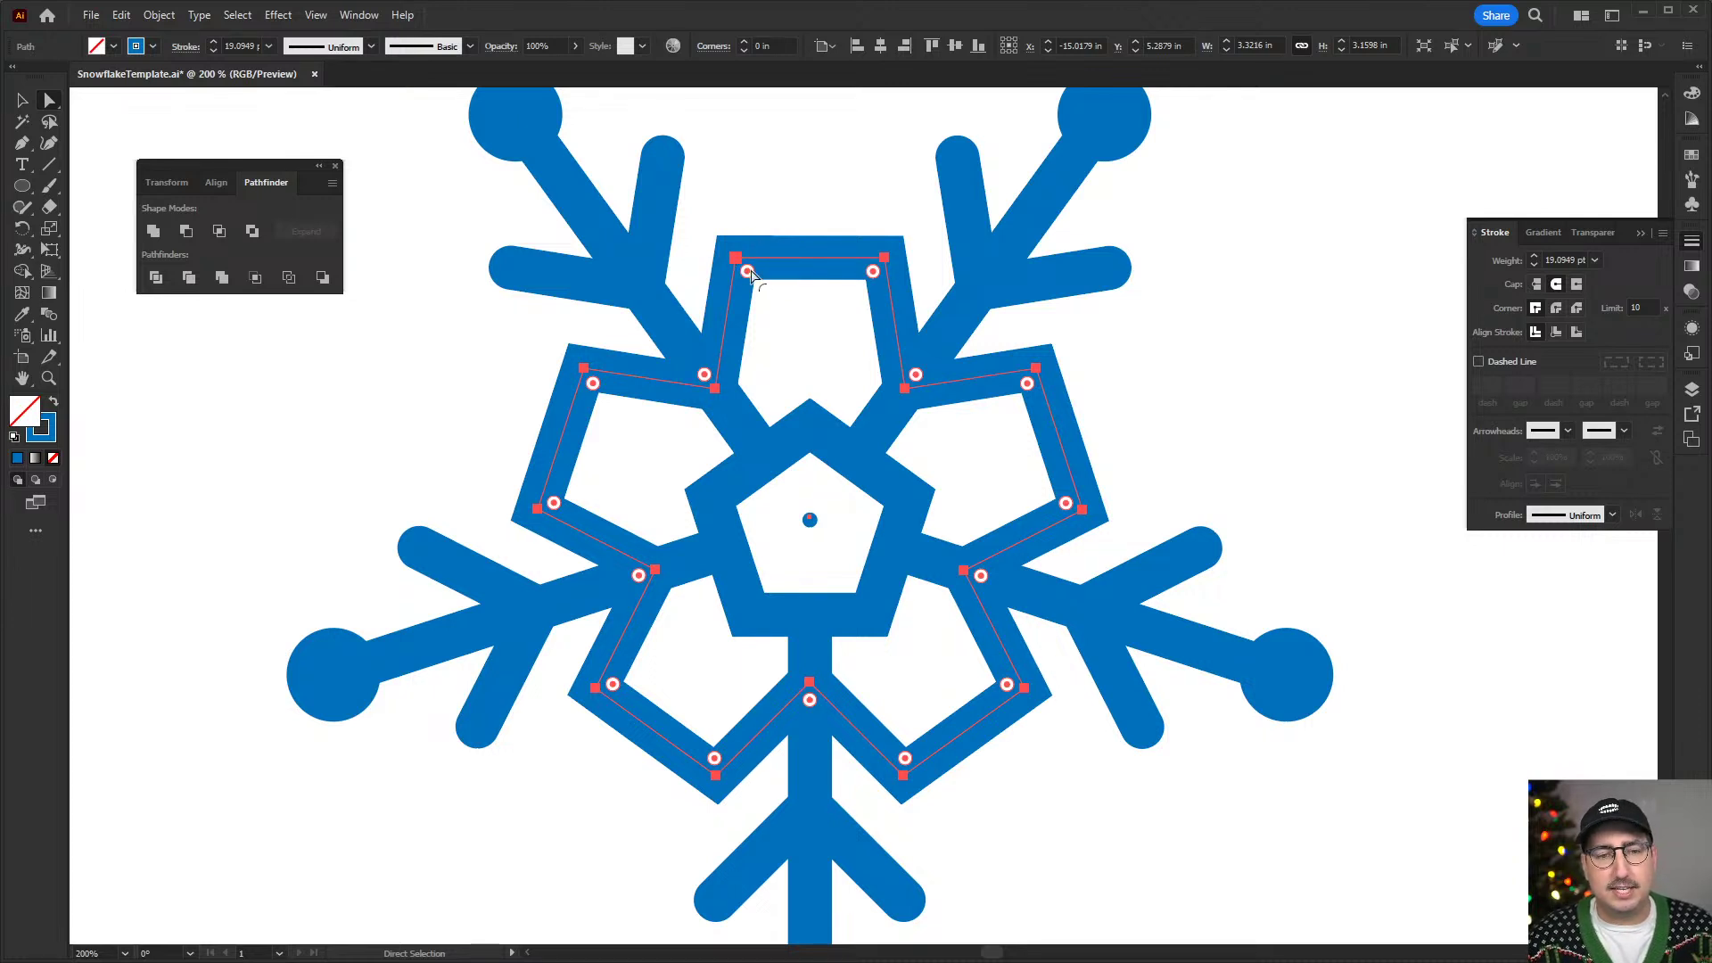
left_click(799, 327)
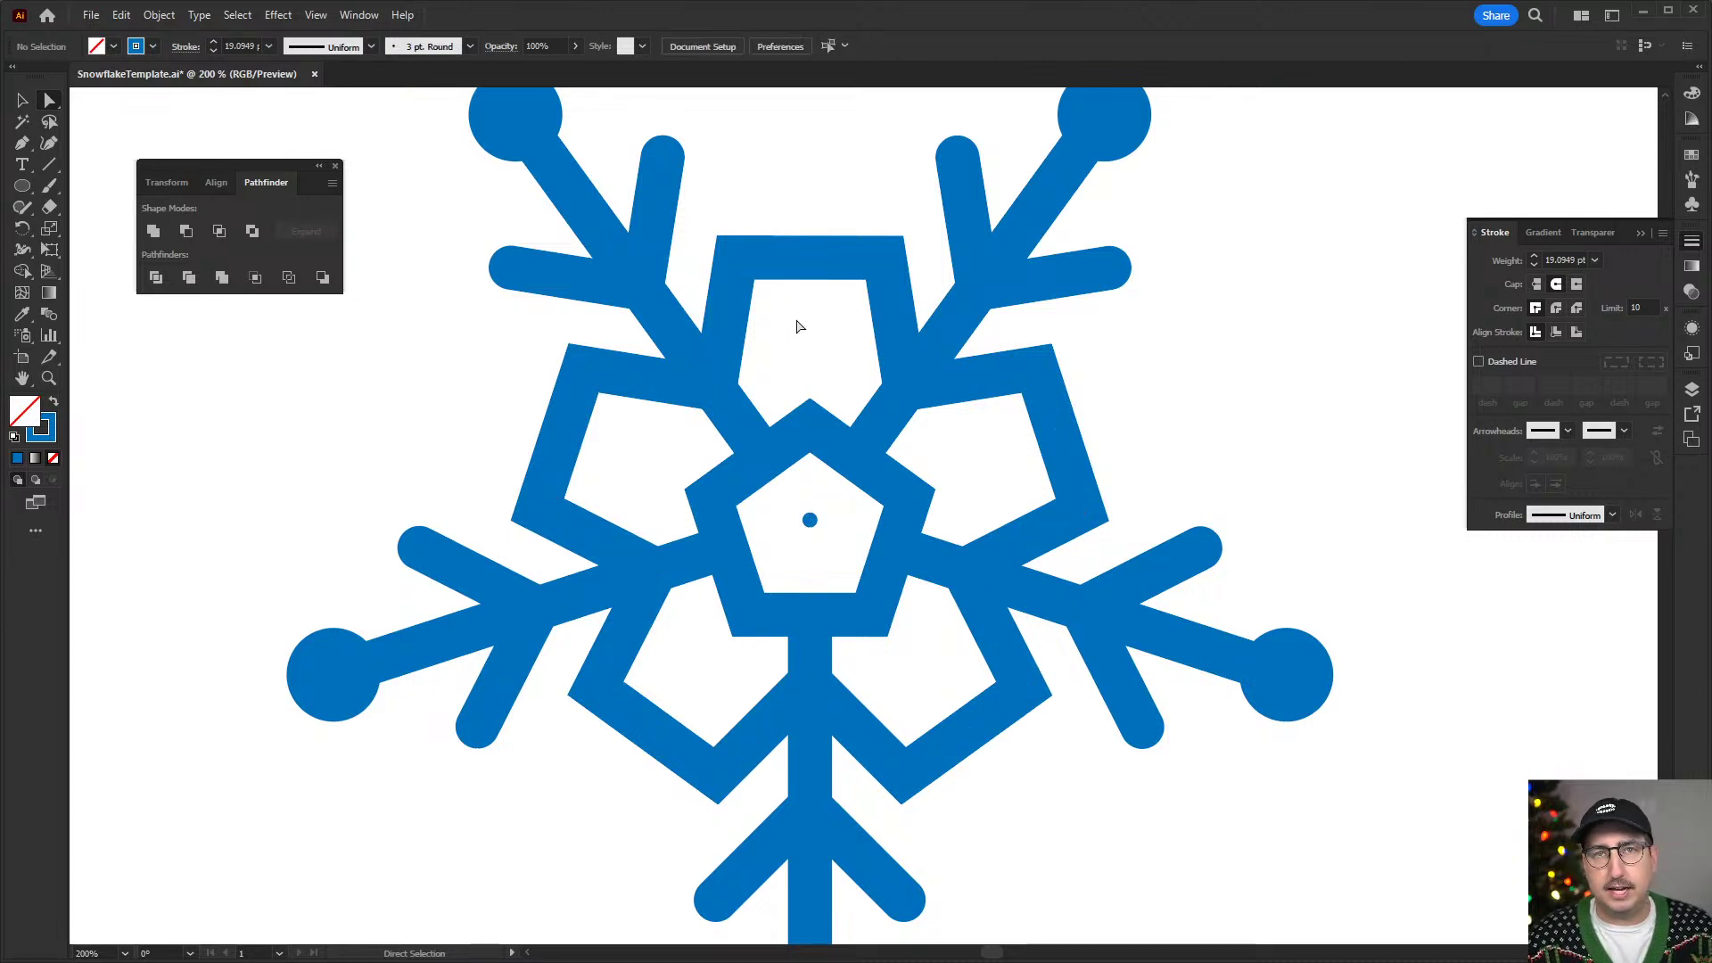
- Try a chamfered corner of about 0.35 in on the upper-left anchor of the ring's top segment, and undo it
left_click(881, 261)
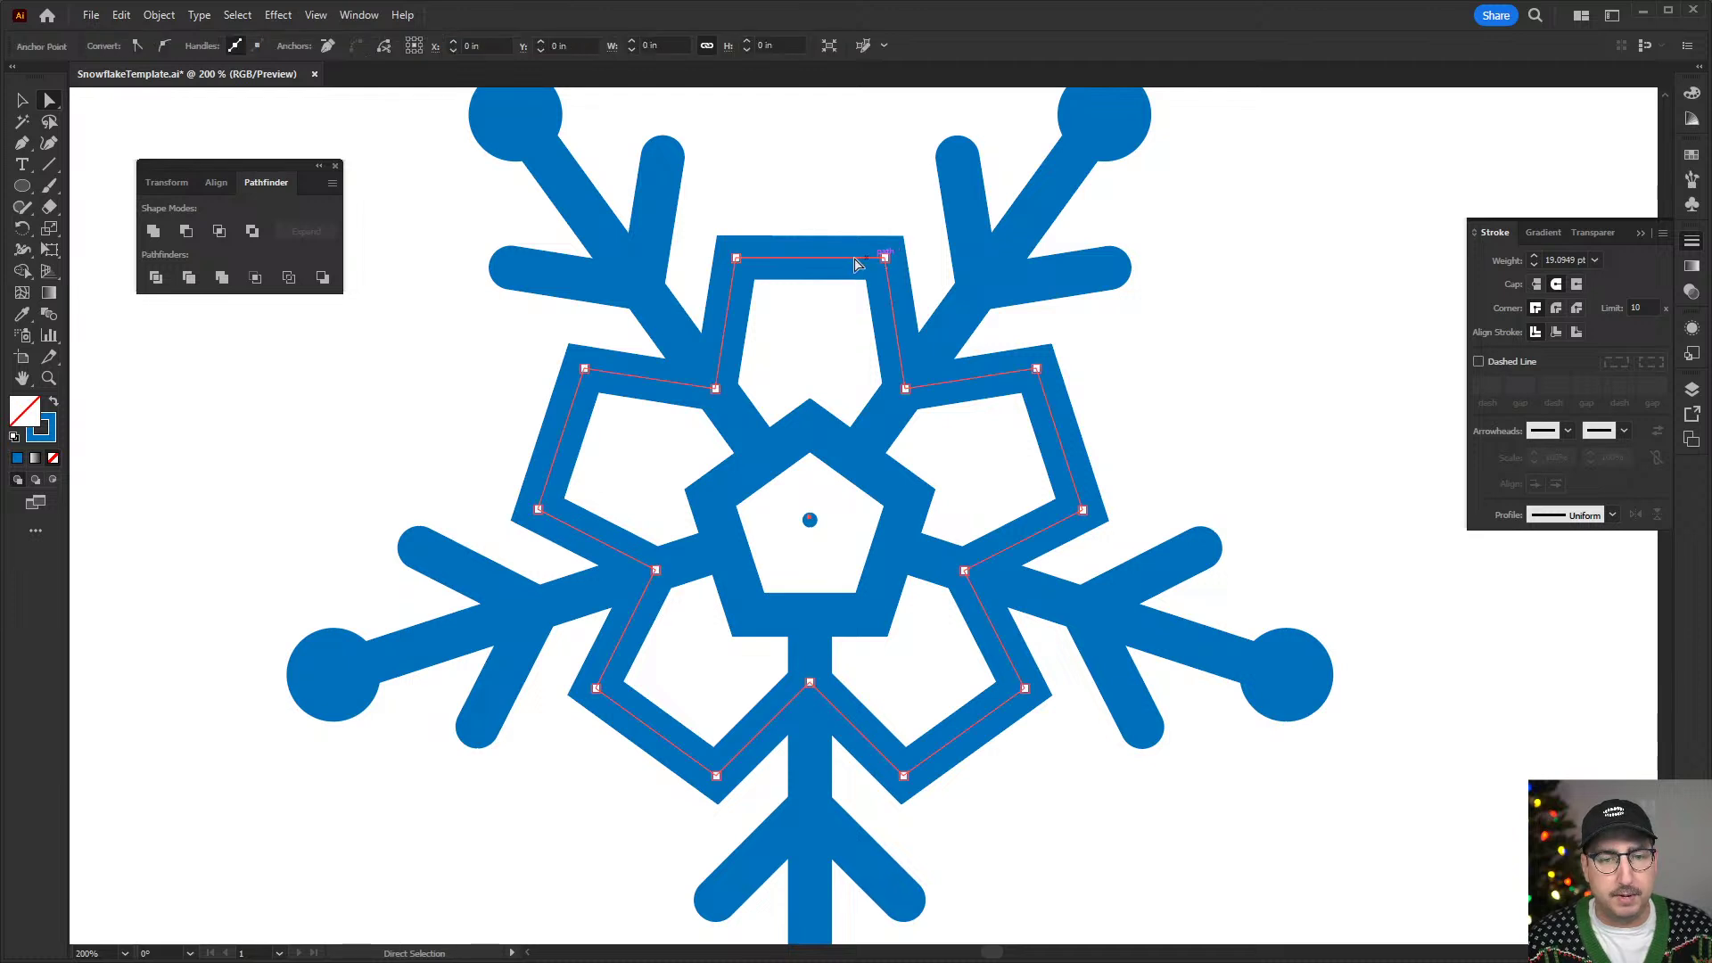
left_click(777, 185)
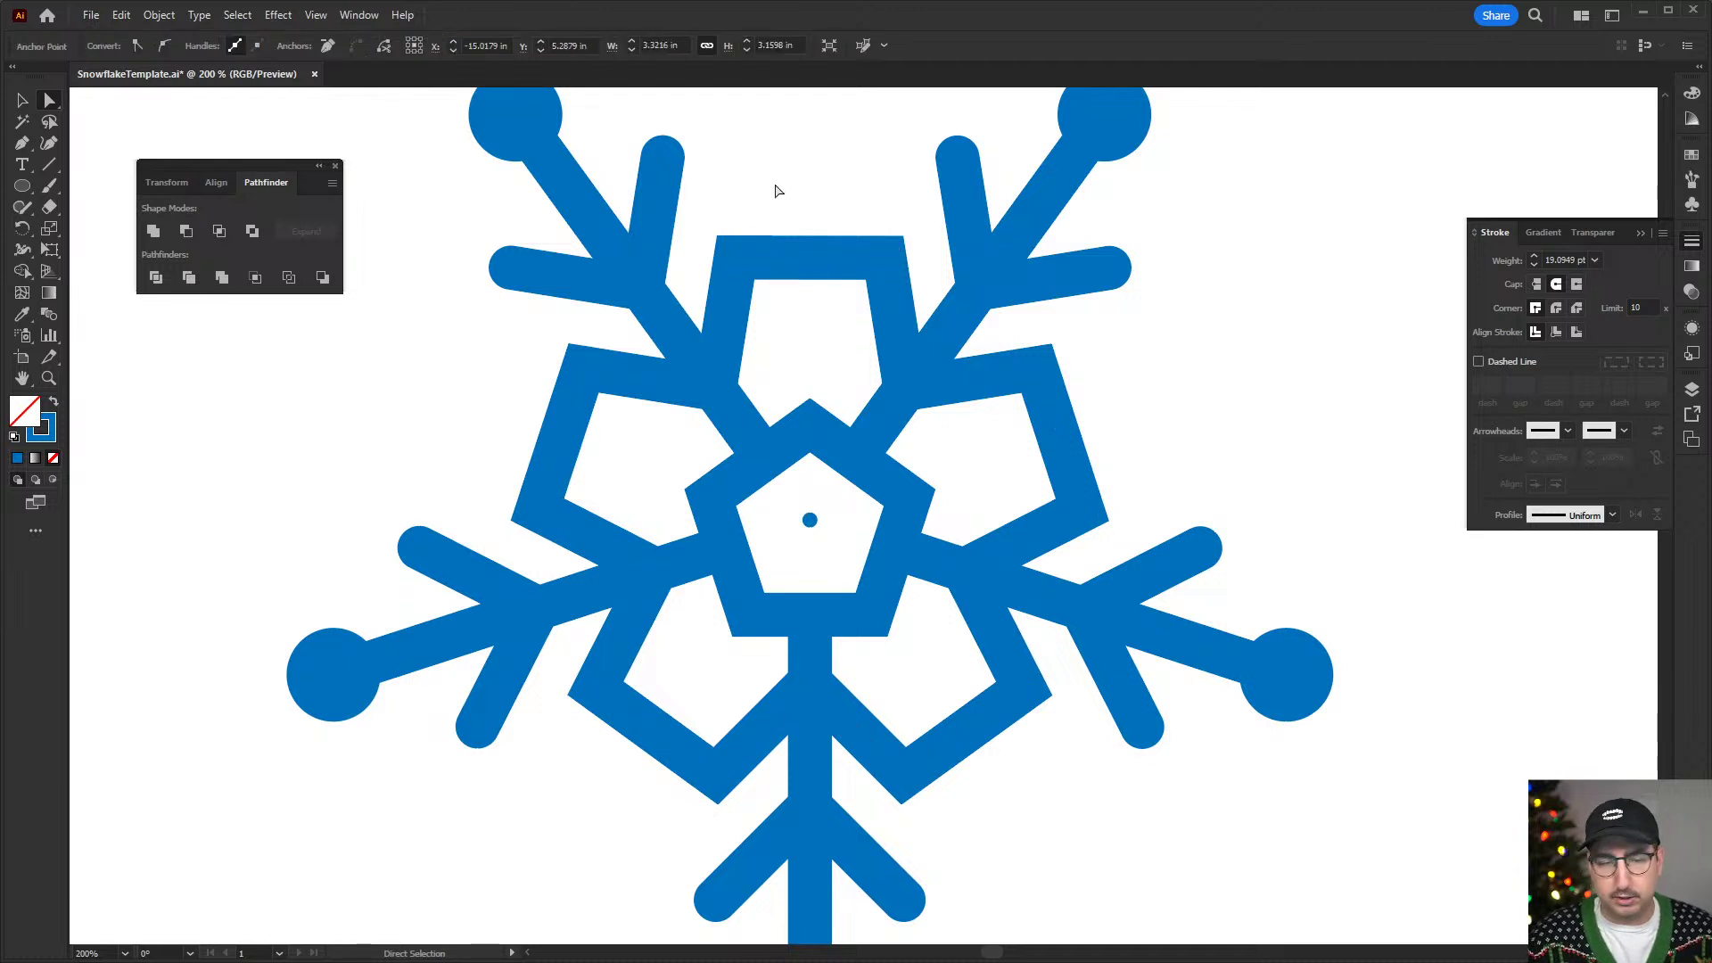
key("v")
left_click(772, 256)
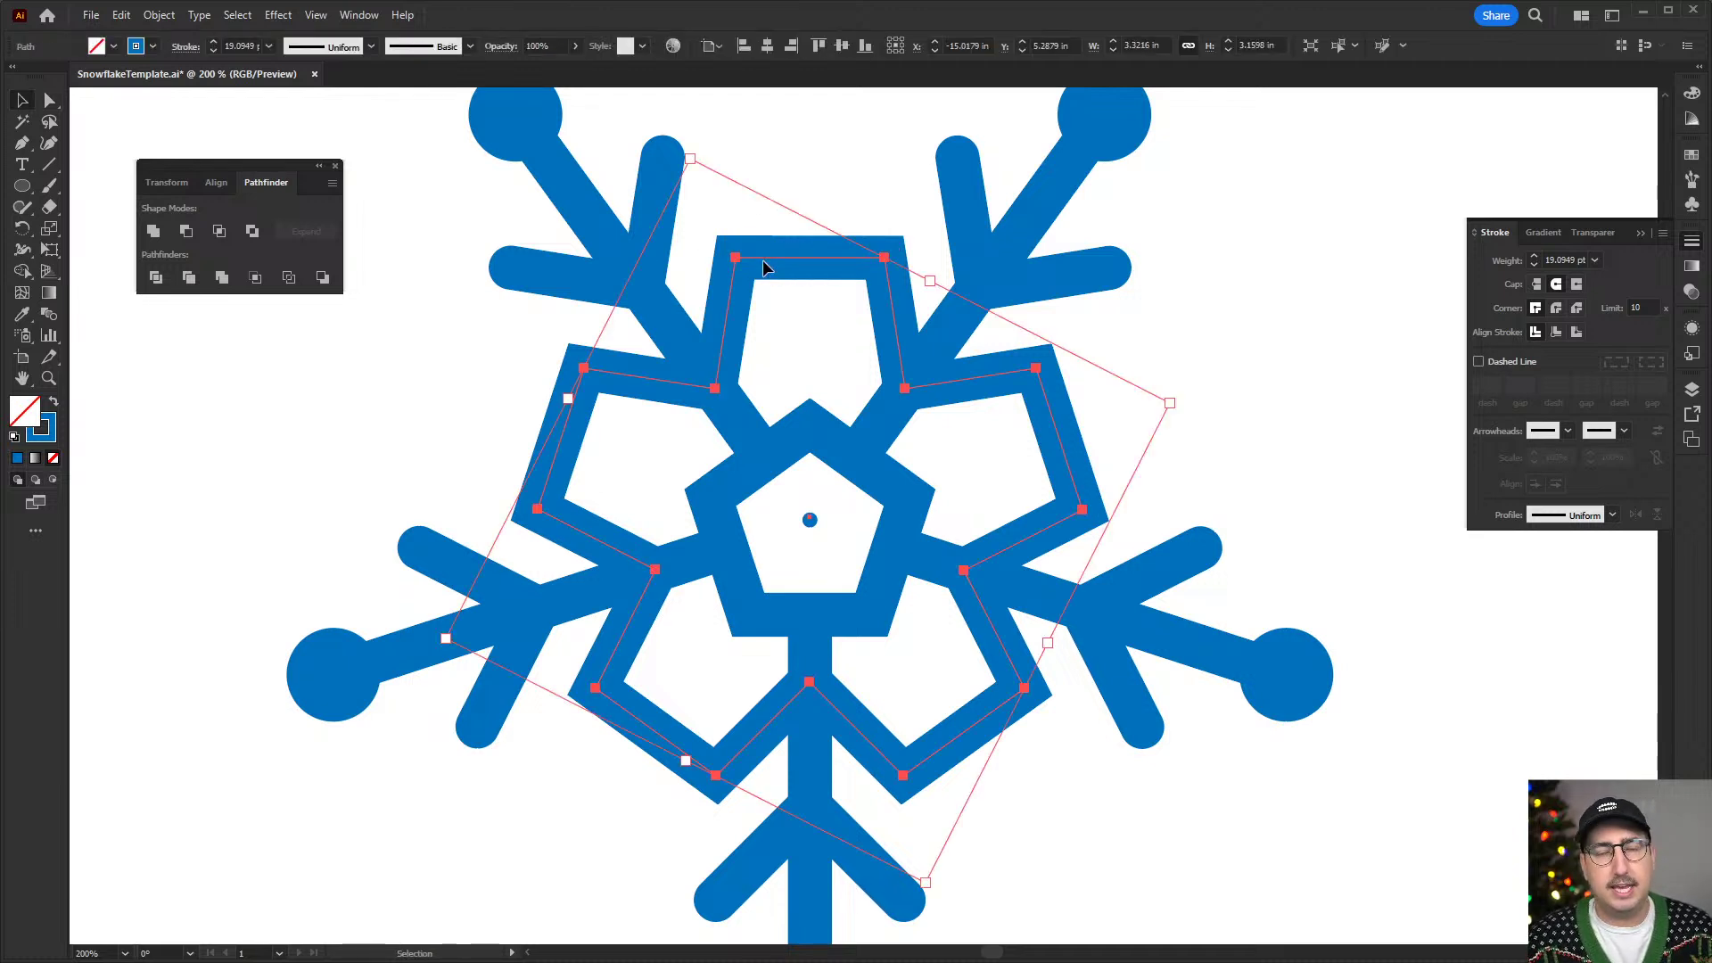
key("a")
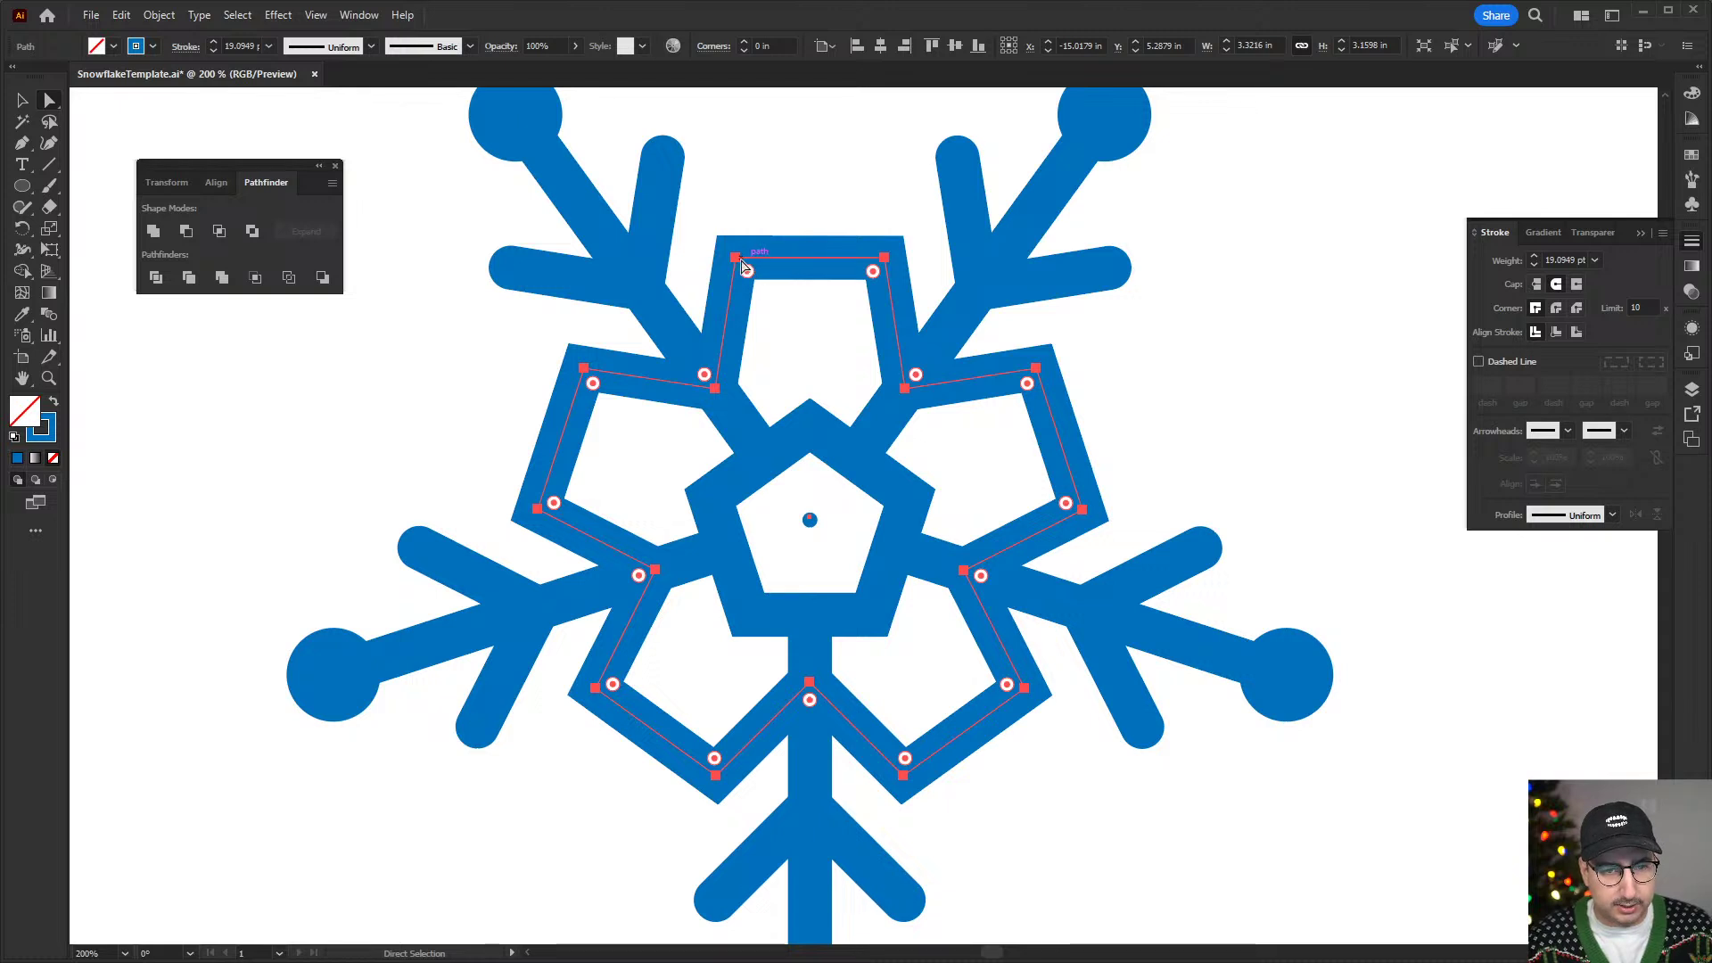
left_click(737, 260)
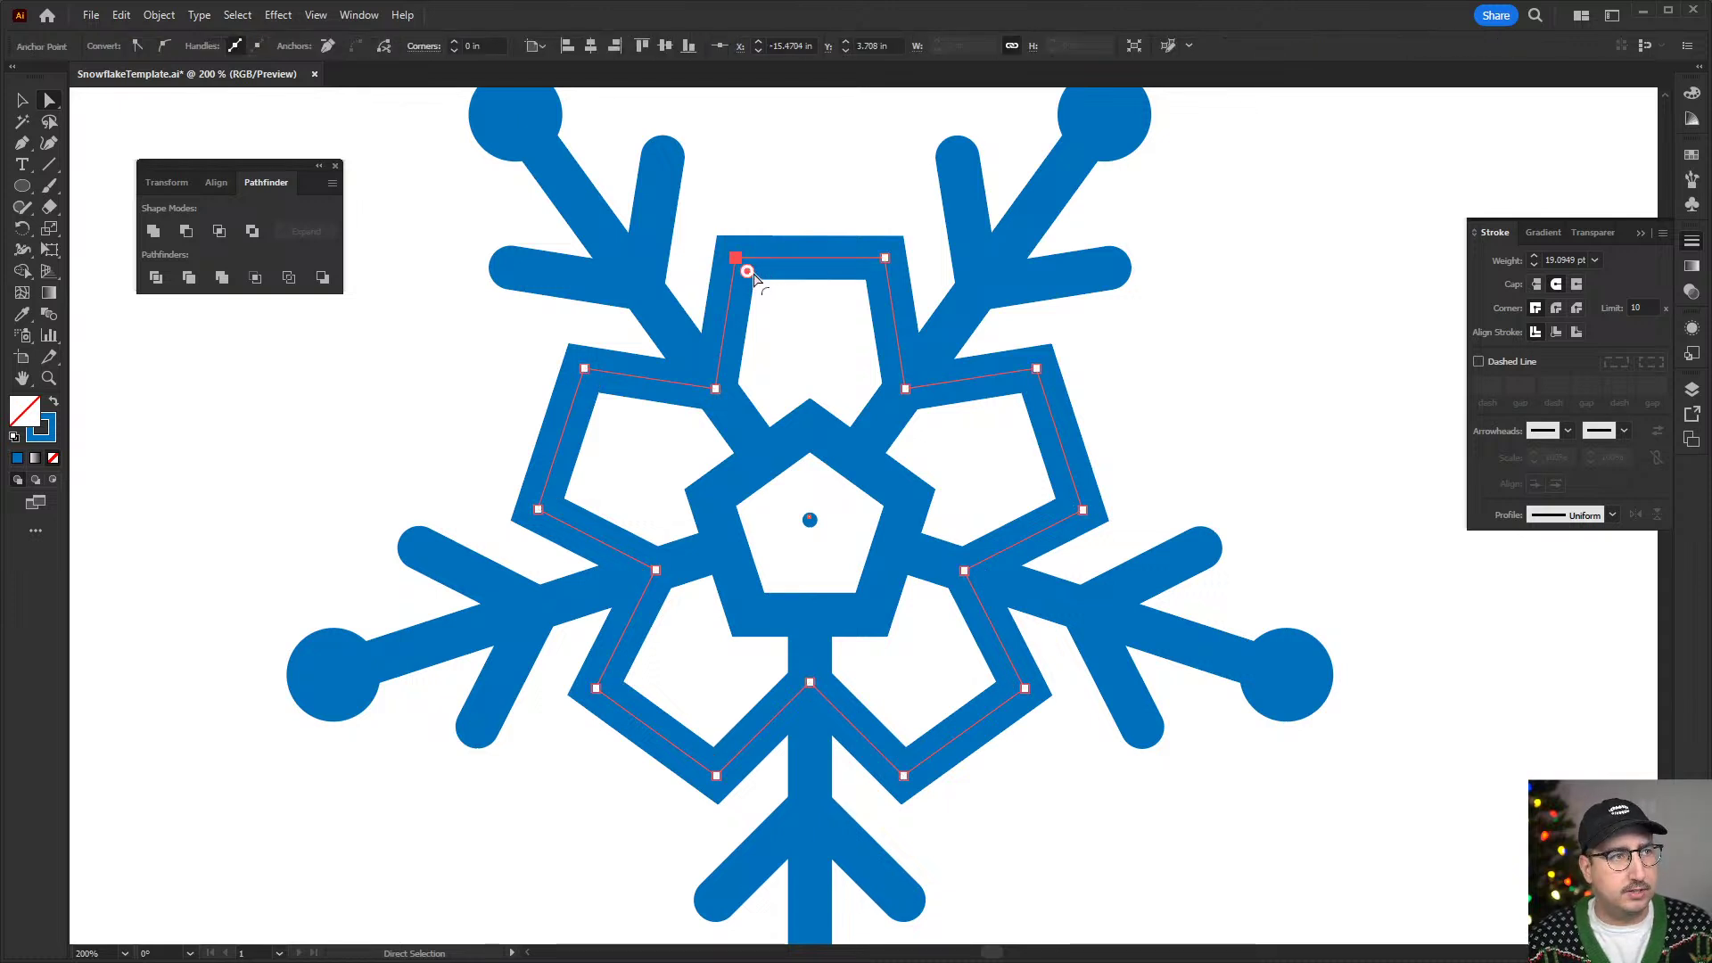
left_click_drag(751, 278, 783, 317)
key("Up")
key("Up")
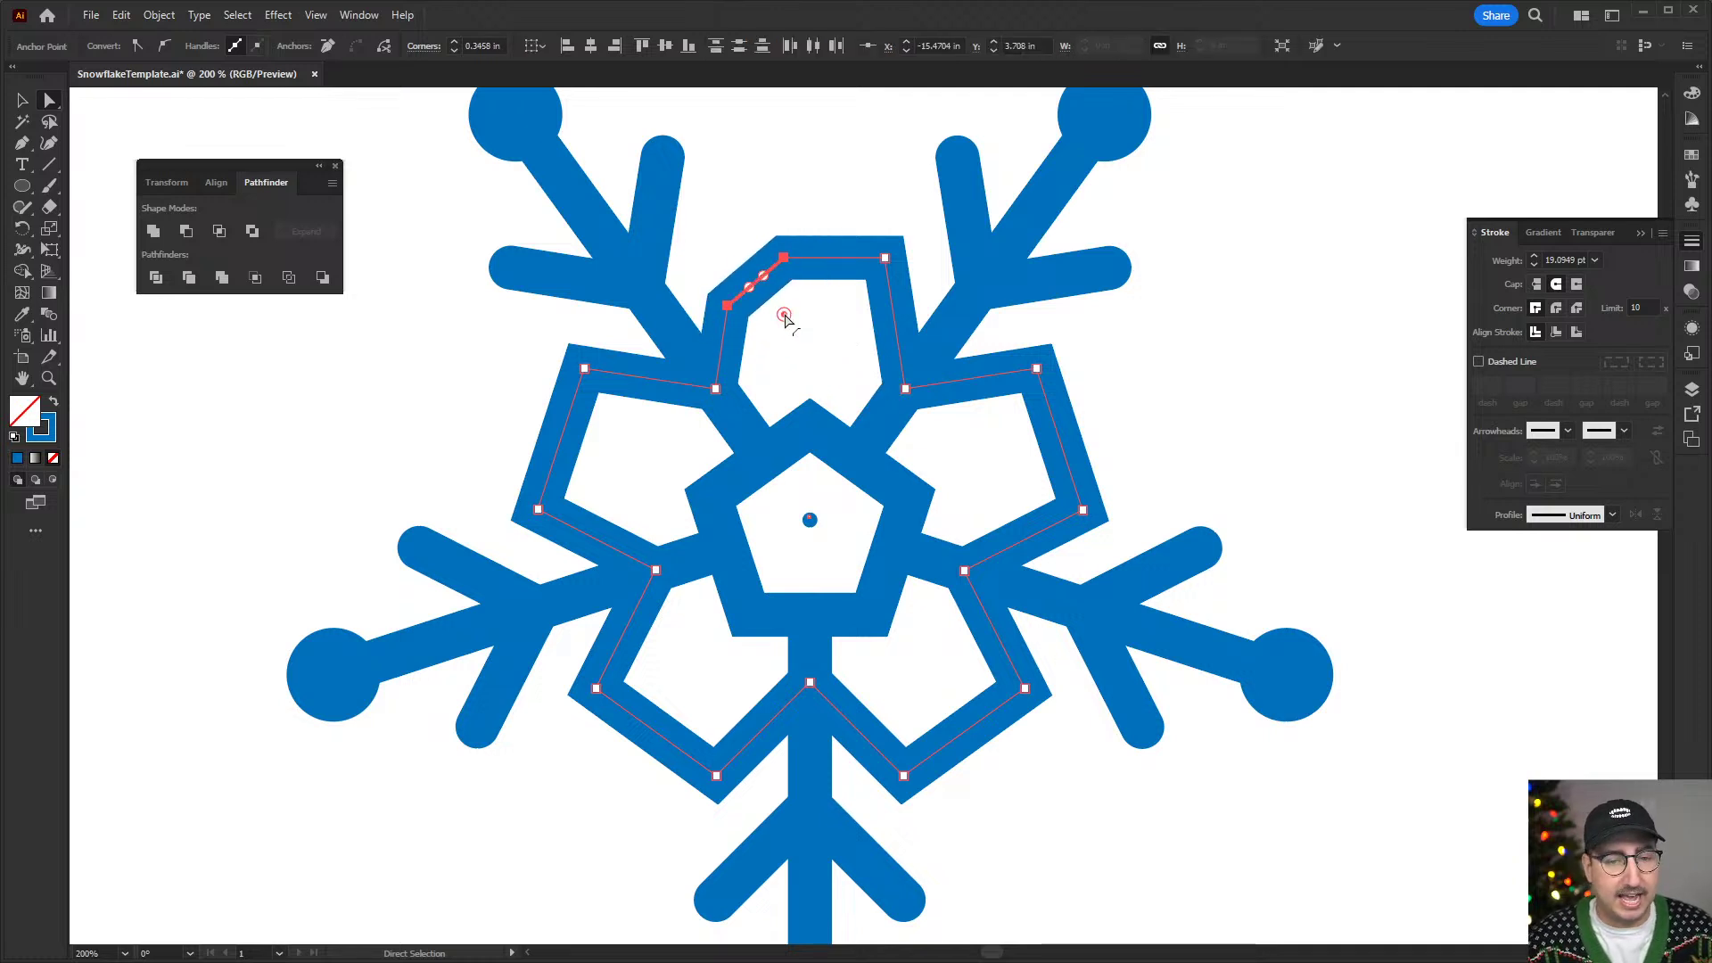
key("ctrl+z")
- Select all the ring's anchor points and give every corner an inverted round with a radius of about 0.29 in
left_click(884, 258, "shift")
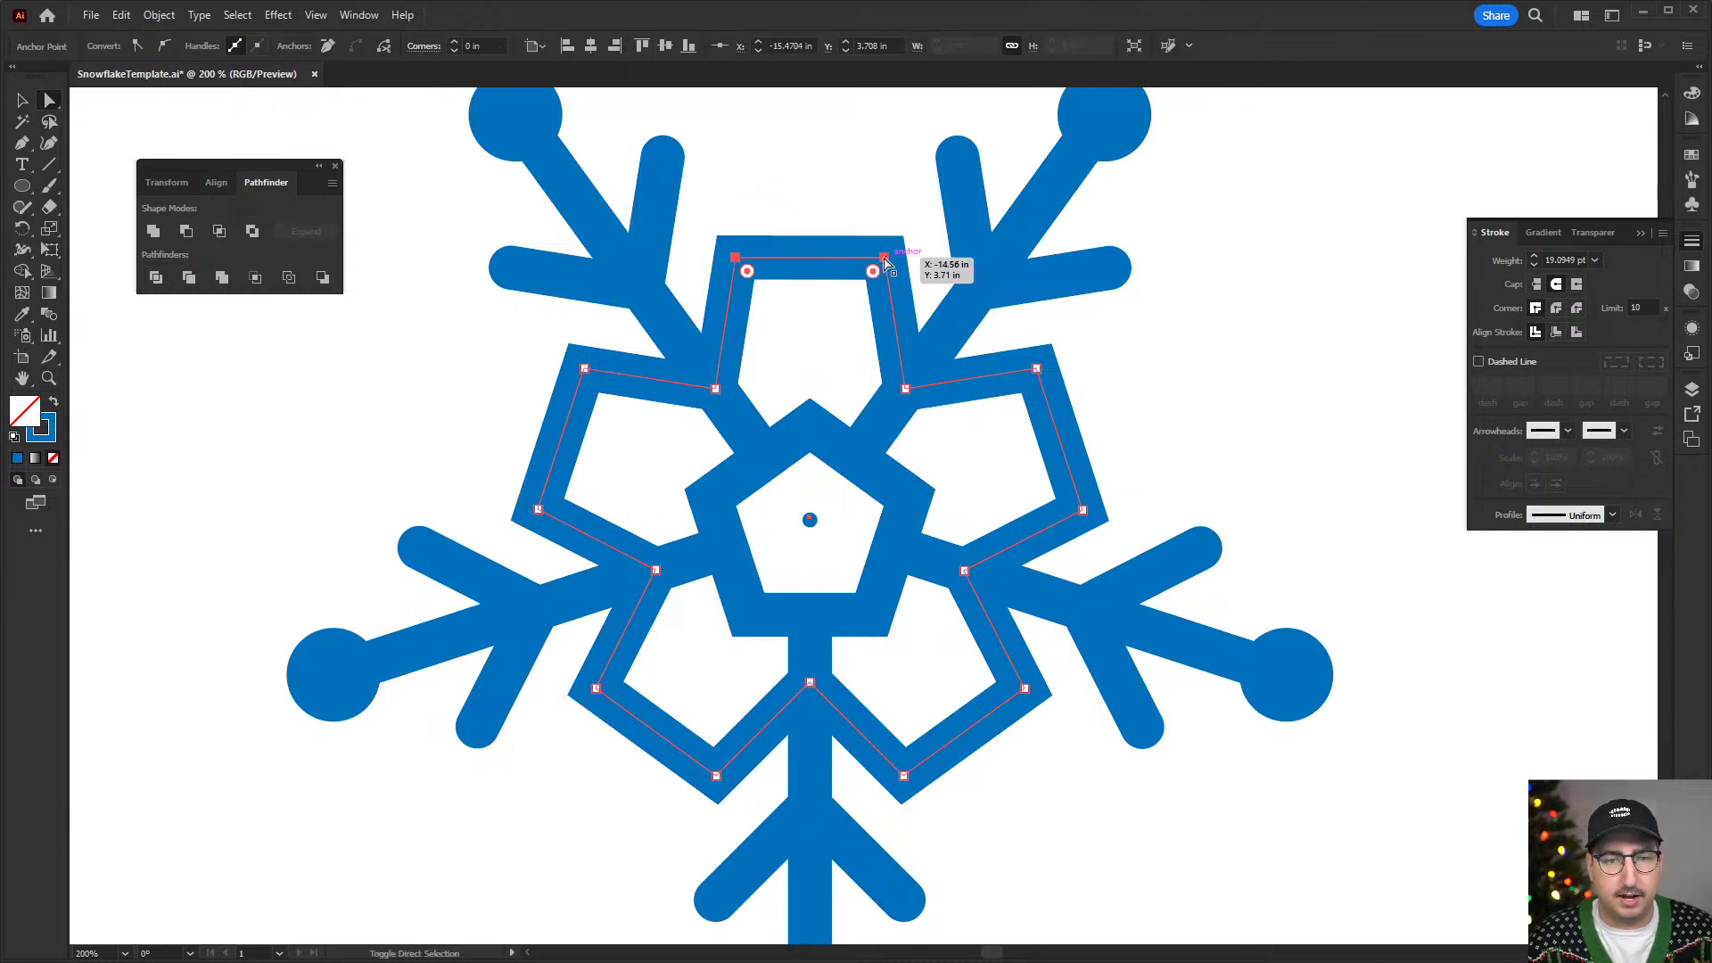
left_click(905, 388, "shift")
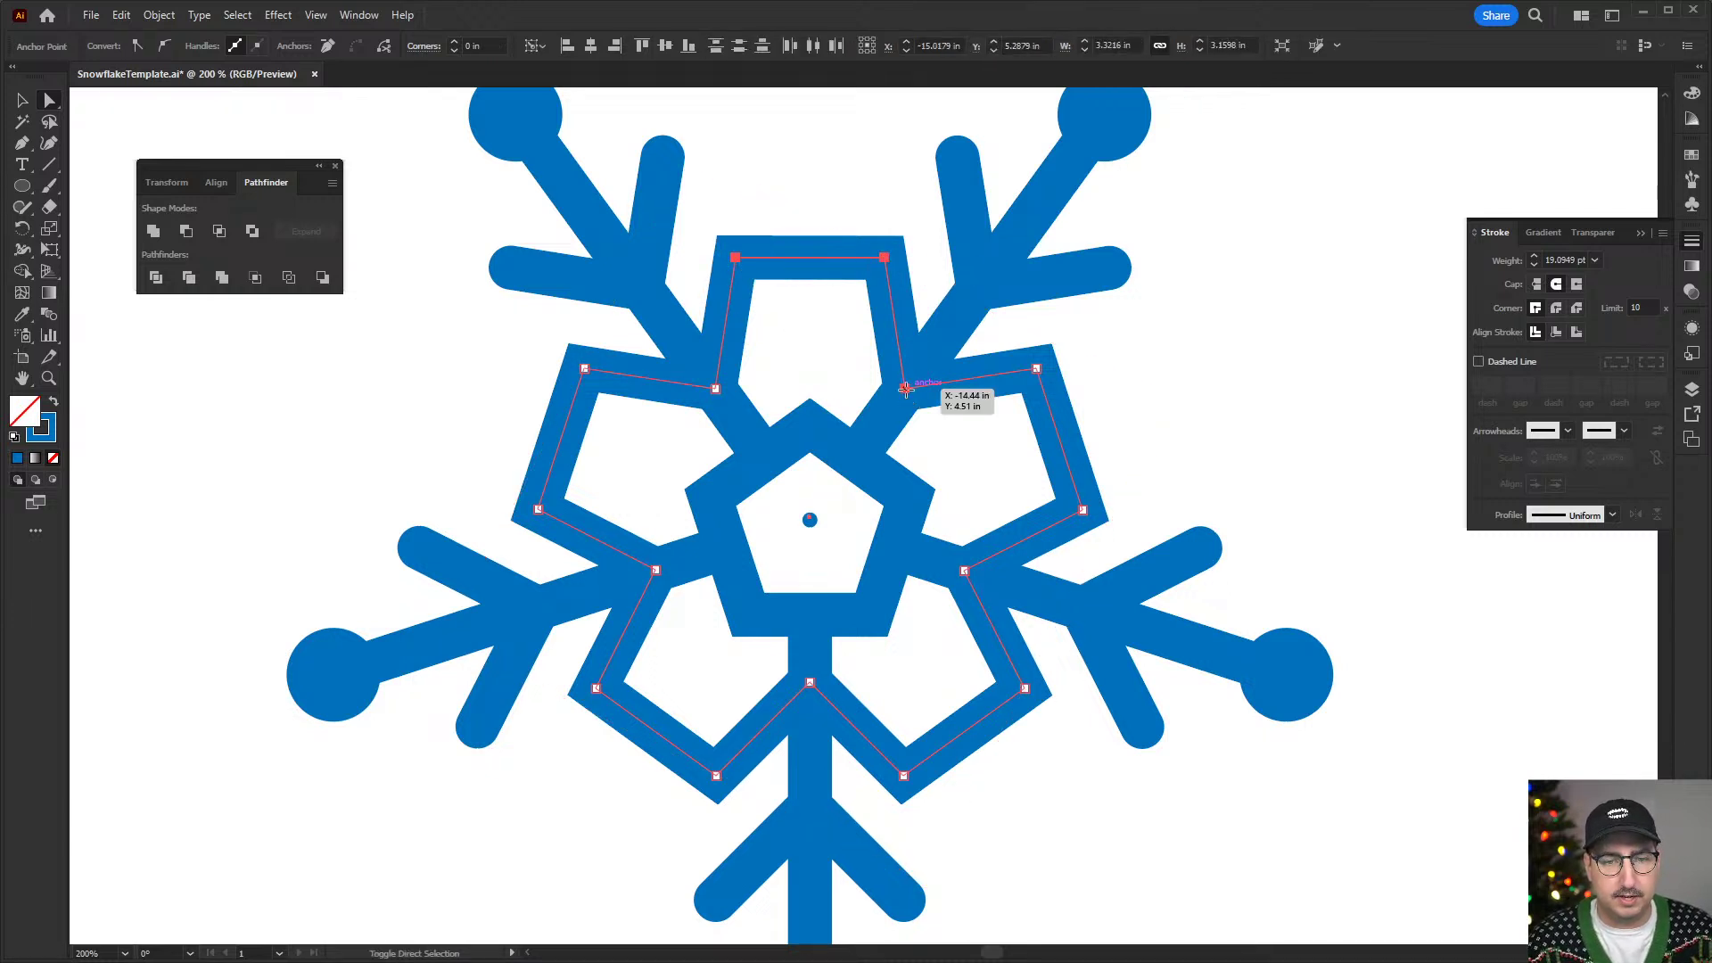
left_click(1035, 369, "shift")
left_click(1082, 509, "shift")
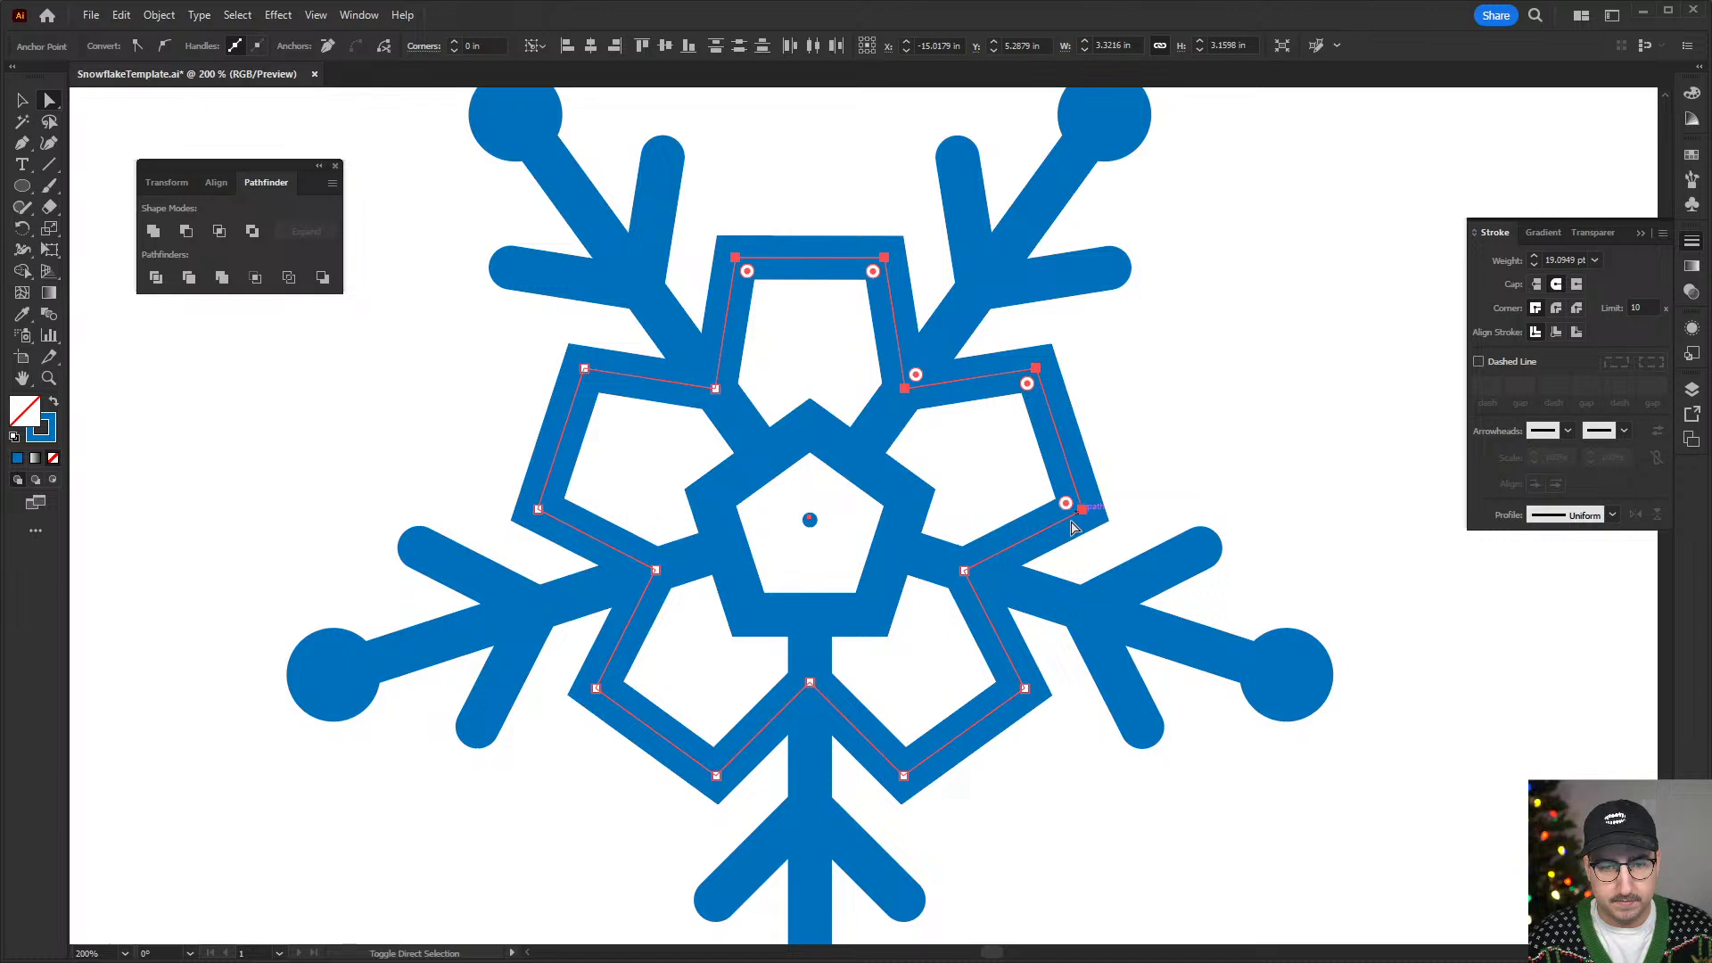
left_click(964, 571, "shift")
left_click(1025, 688, "shift")
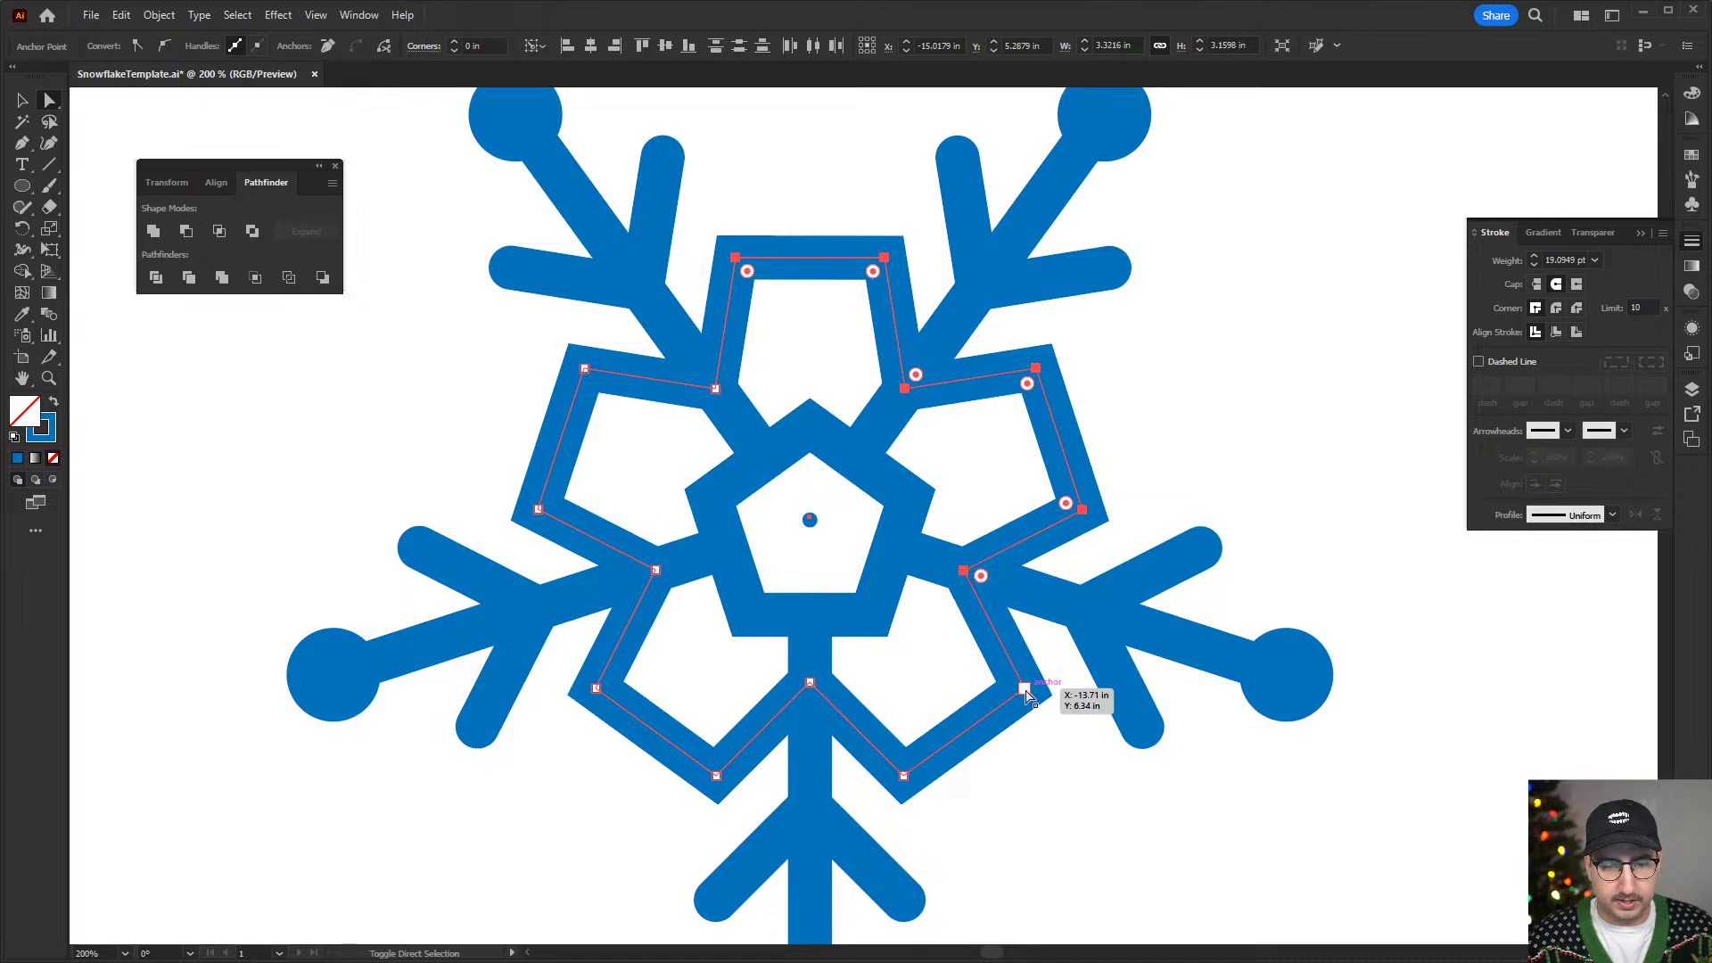
left_click(903, 775, "shift")
left_click(809, 683, "shift")
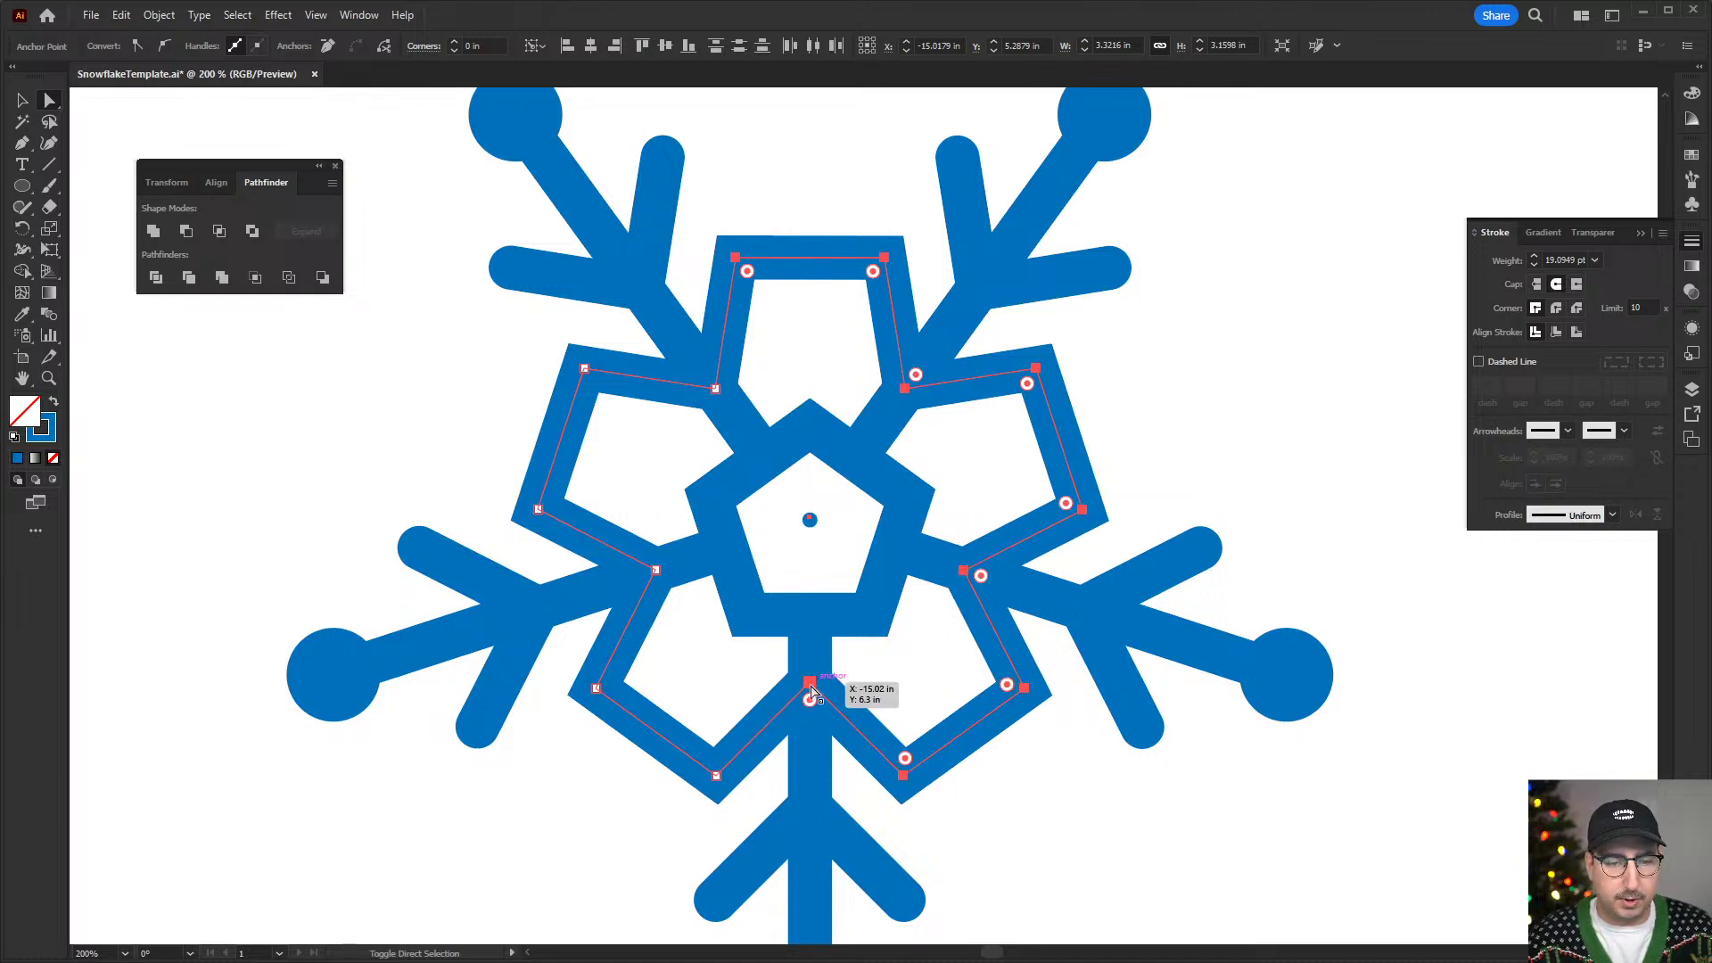
left_click(715, 774, "shift")
left_click(595, 689, "shift")
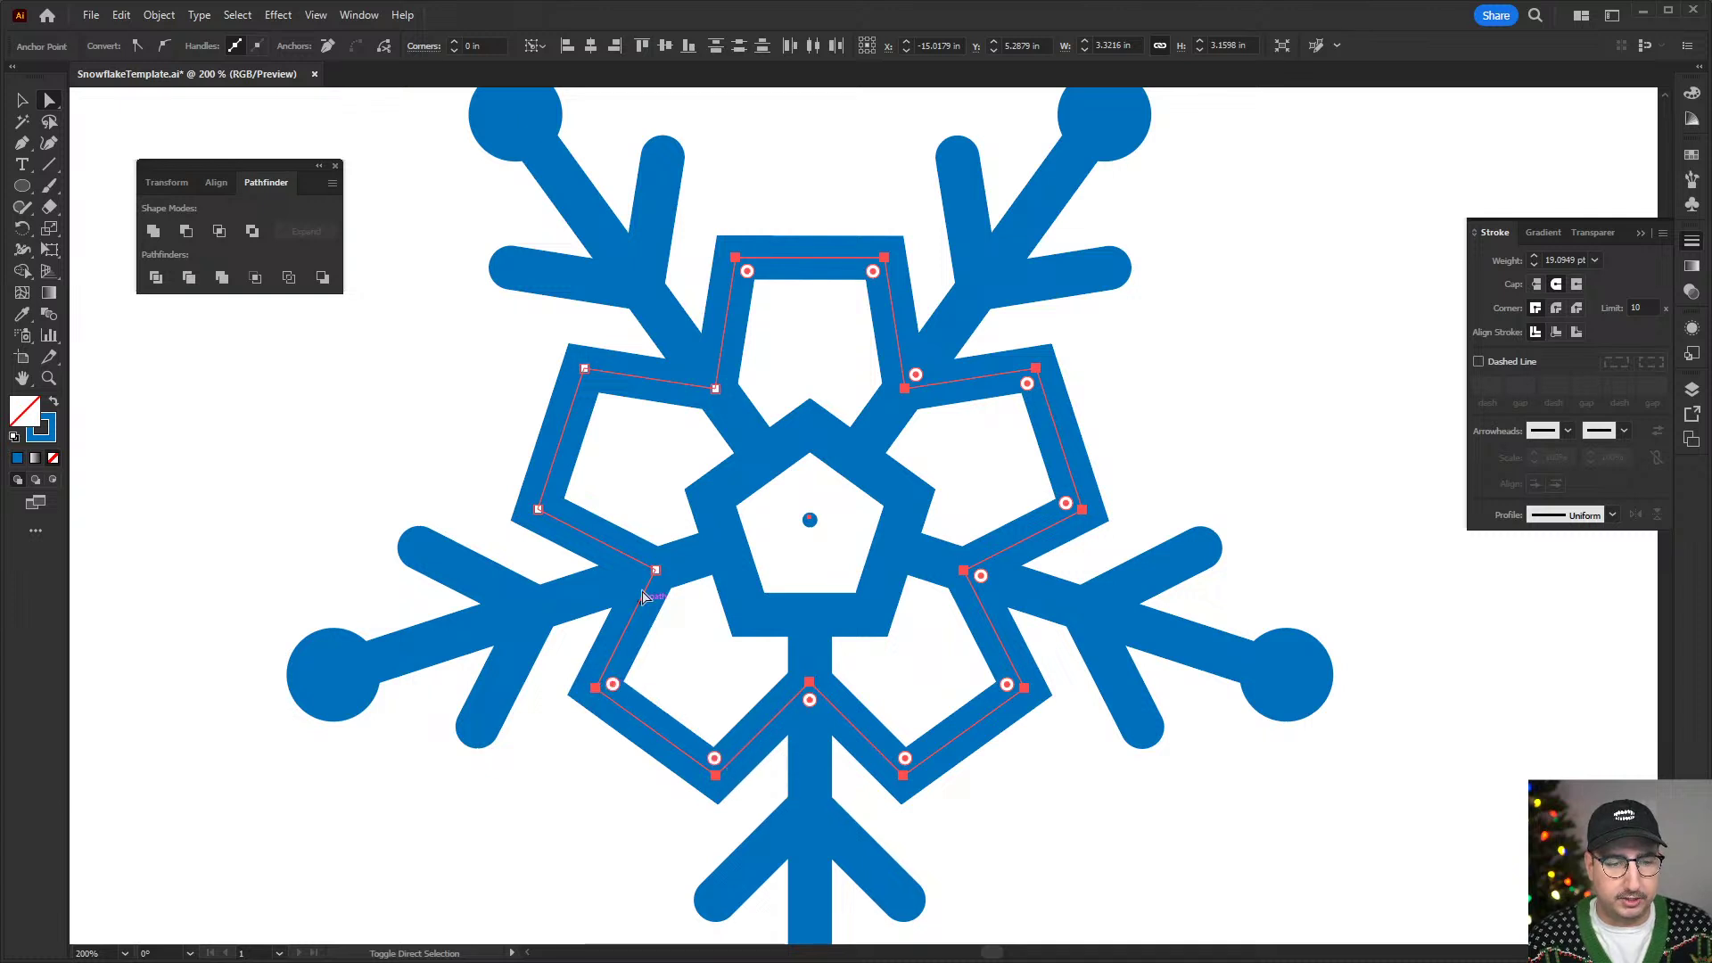
left_click(655, 569, "shift")
left_click(538, 510, "shift")
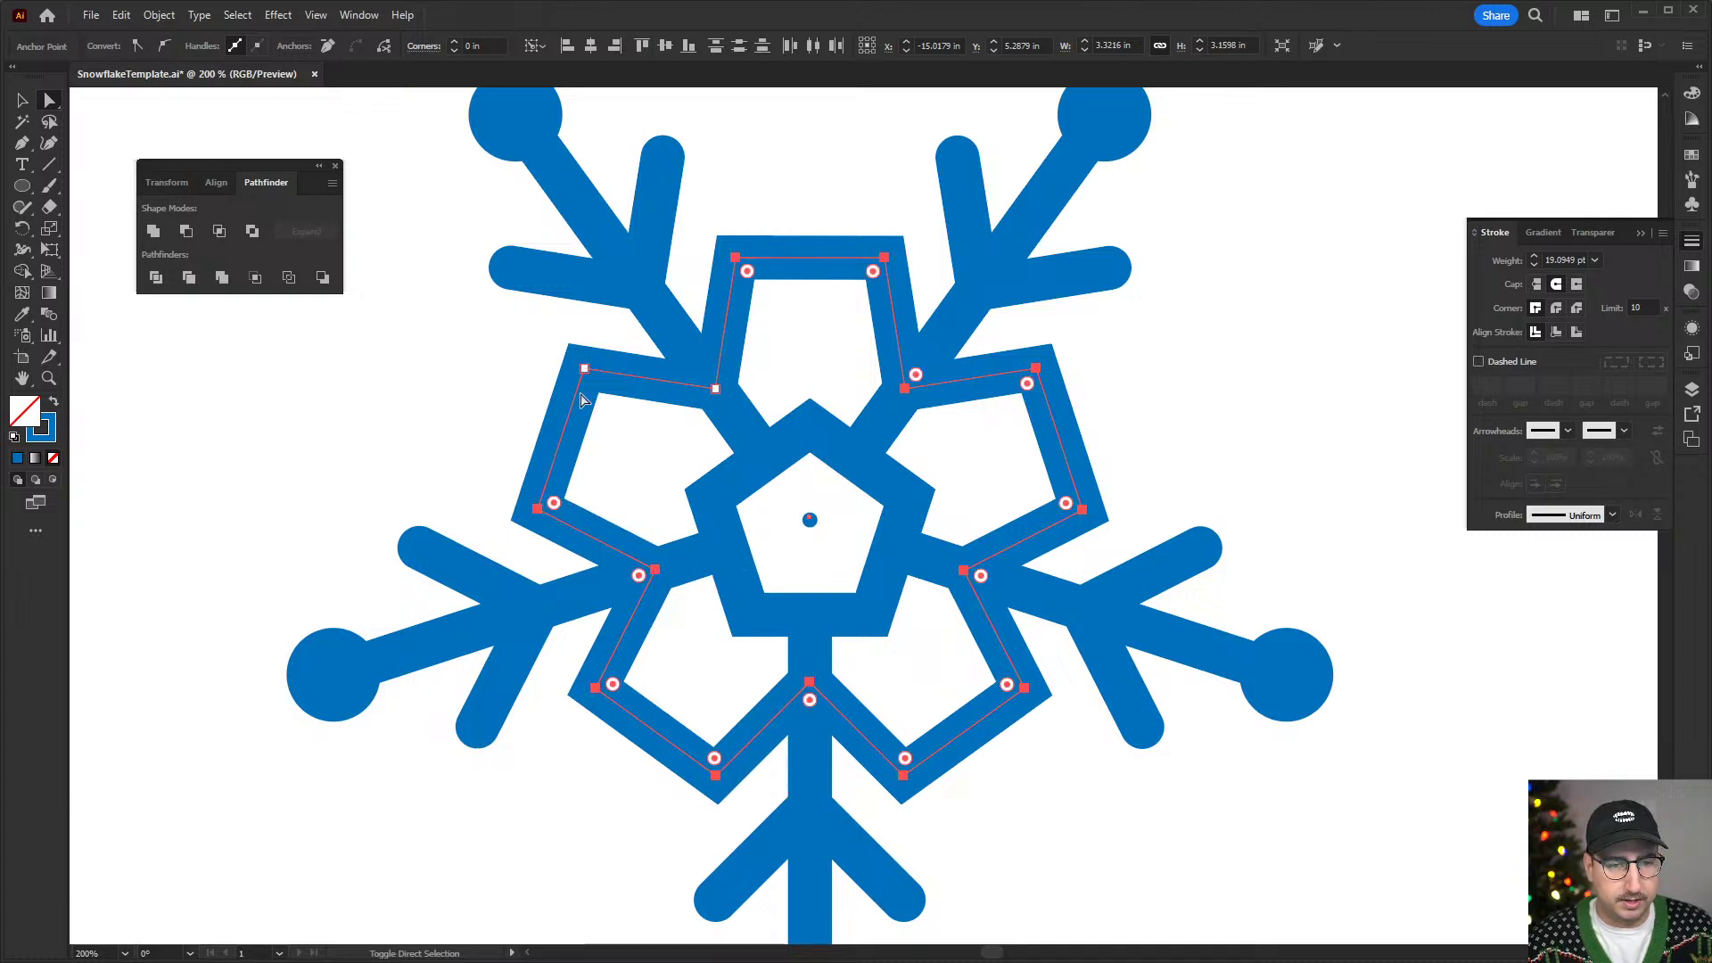
left_click(584, 369, "shift")
left_click(716, 390, "shift")
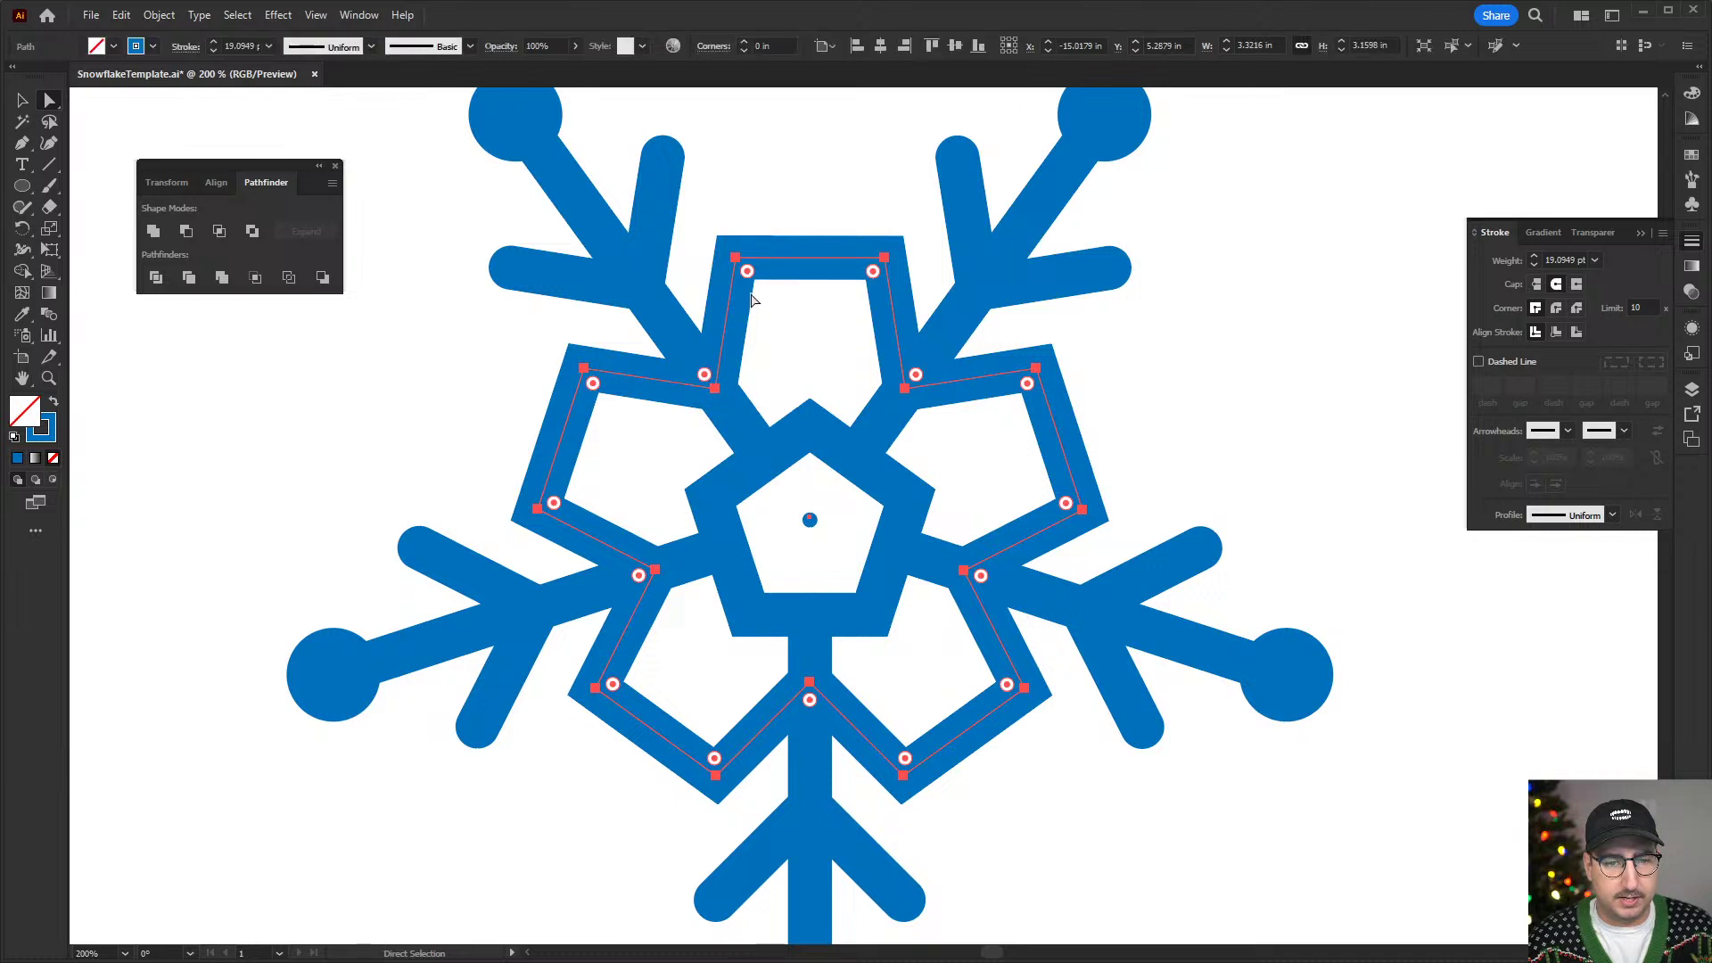
left_click_drag(748, 271, 773, 308)
key("Up")
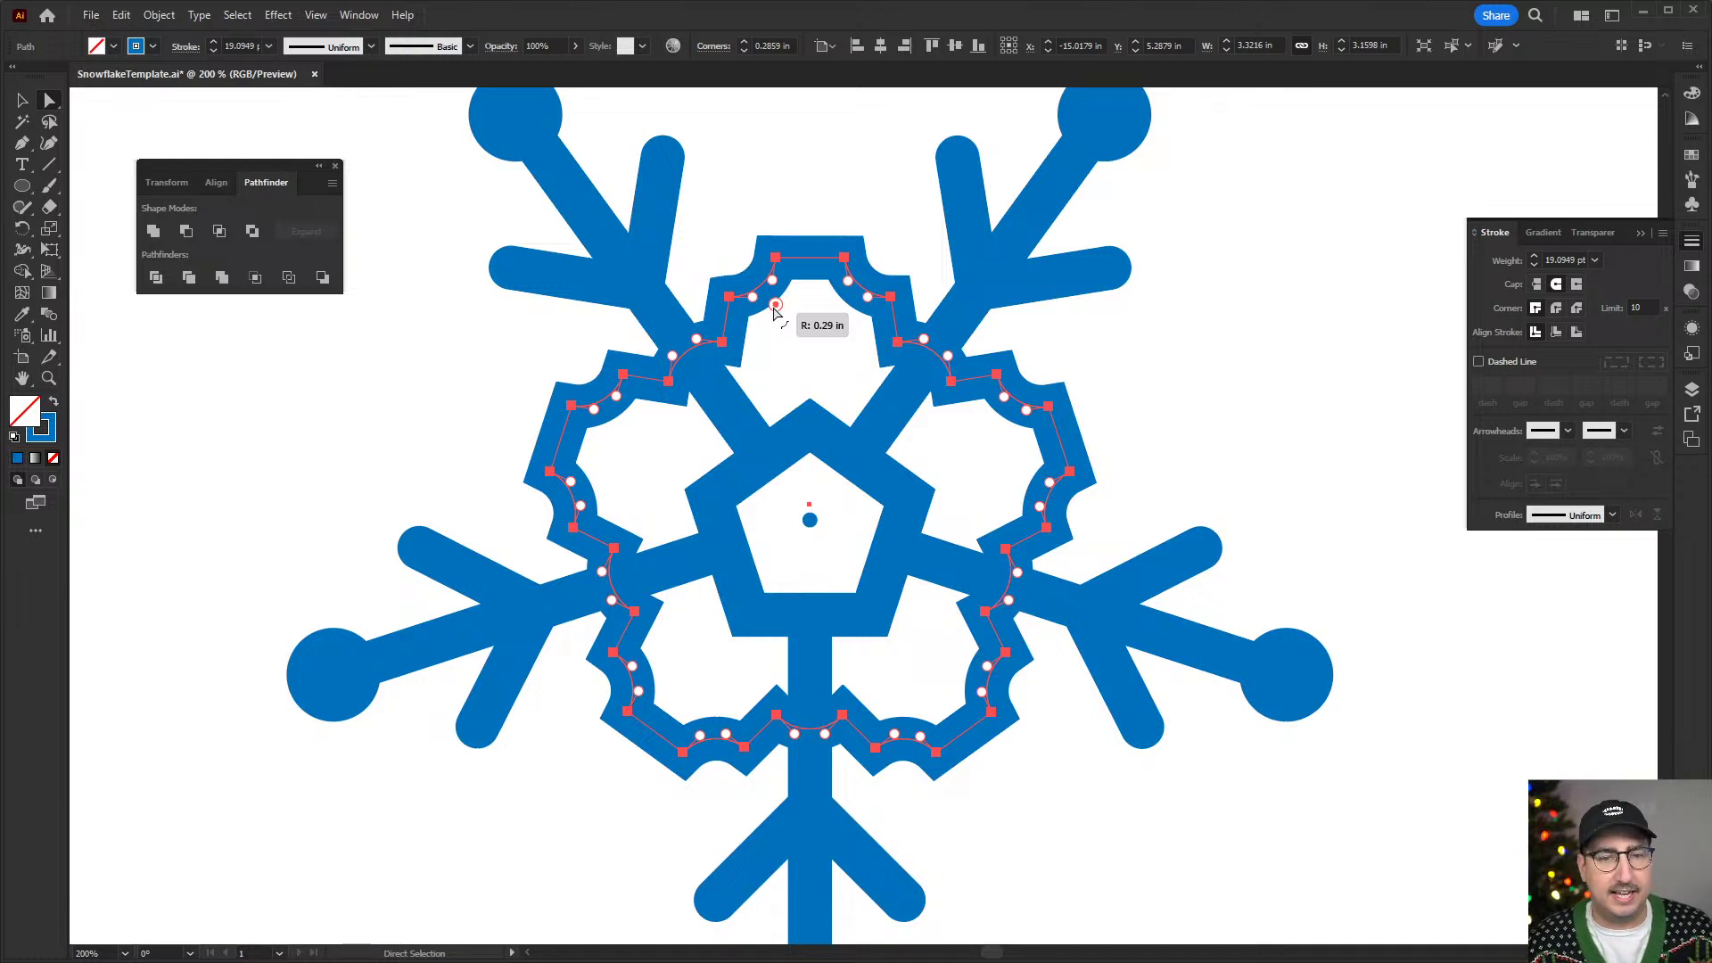
left_click_drag(774, 308, 774, 309)
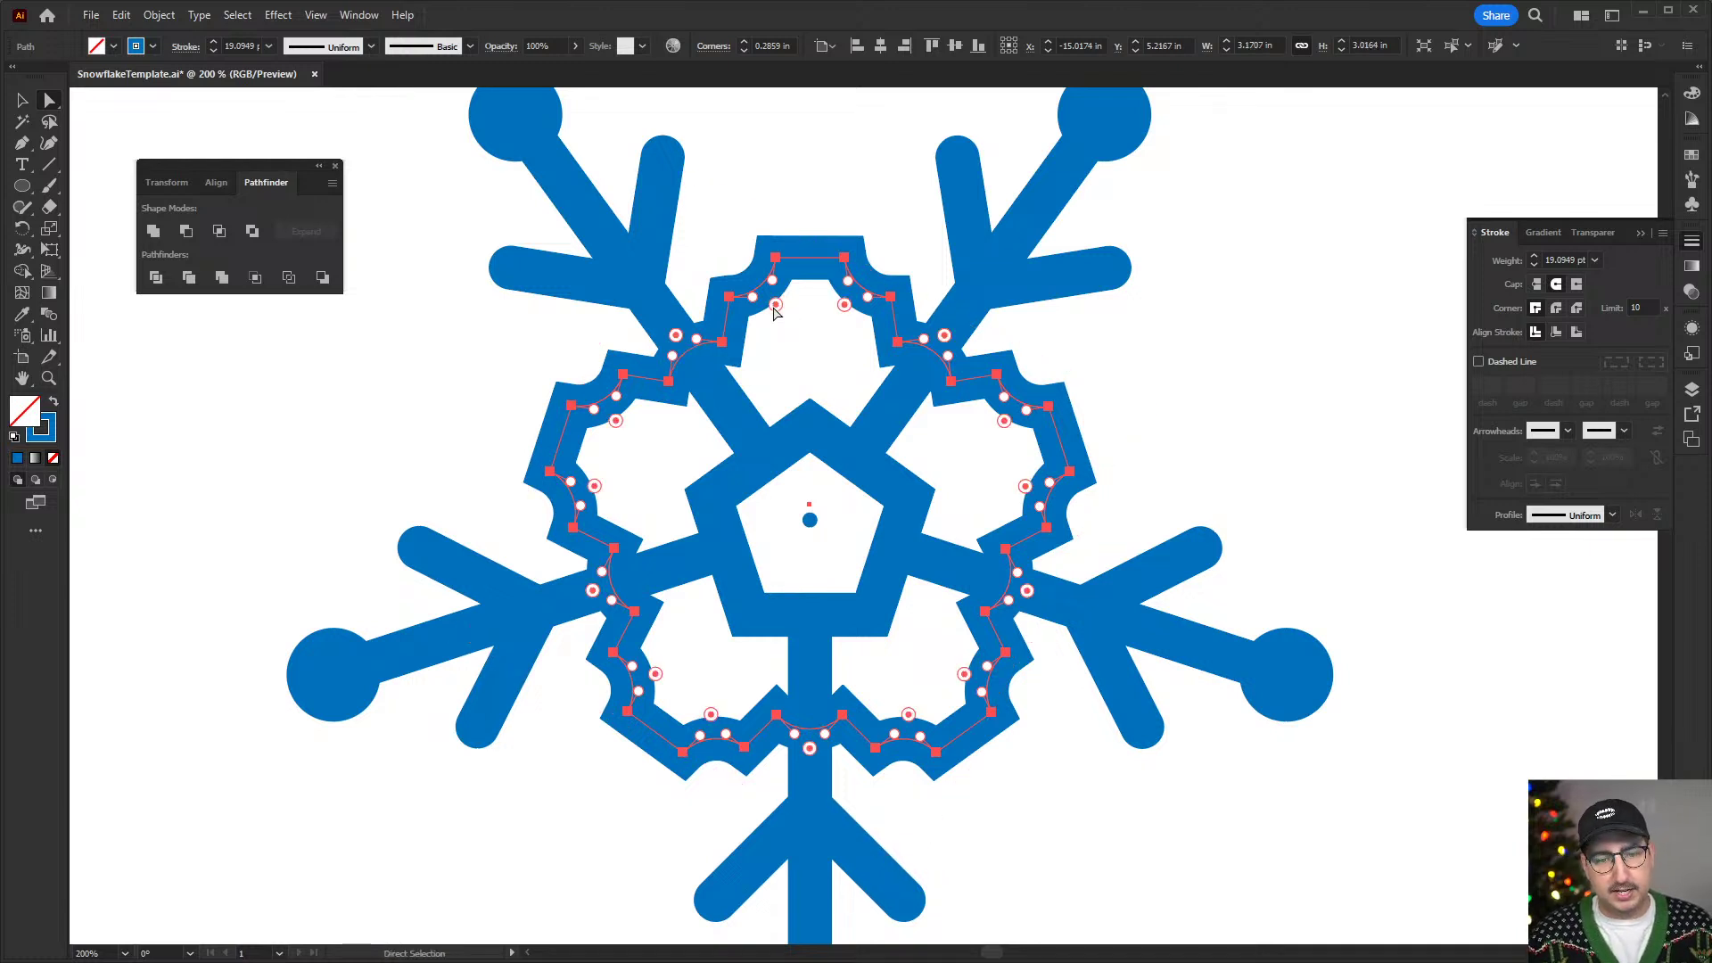
- Apply inverted round corners of about 0.36 in to the central pentagon and clear the selection
left_click(811, 437)
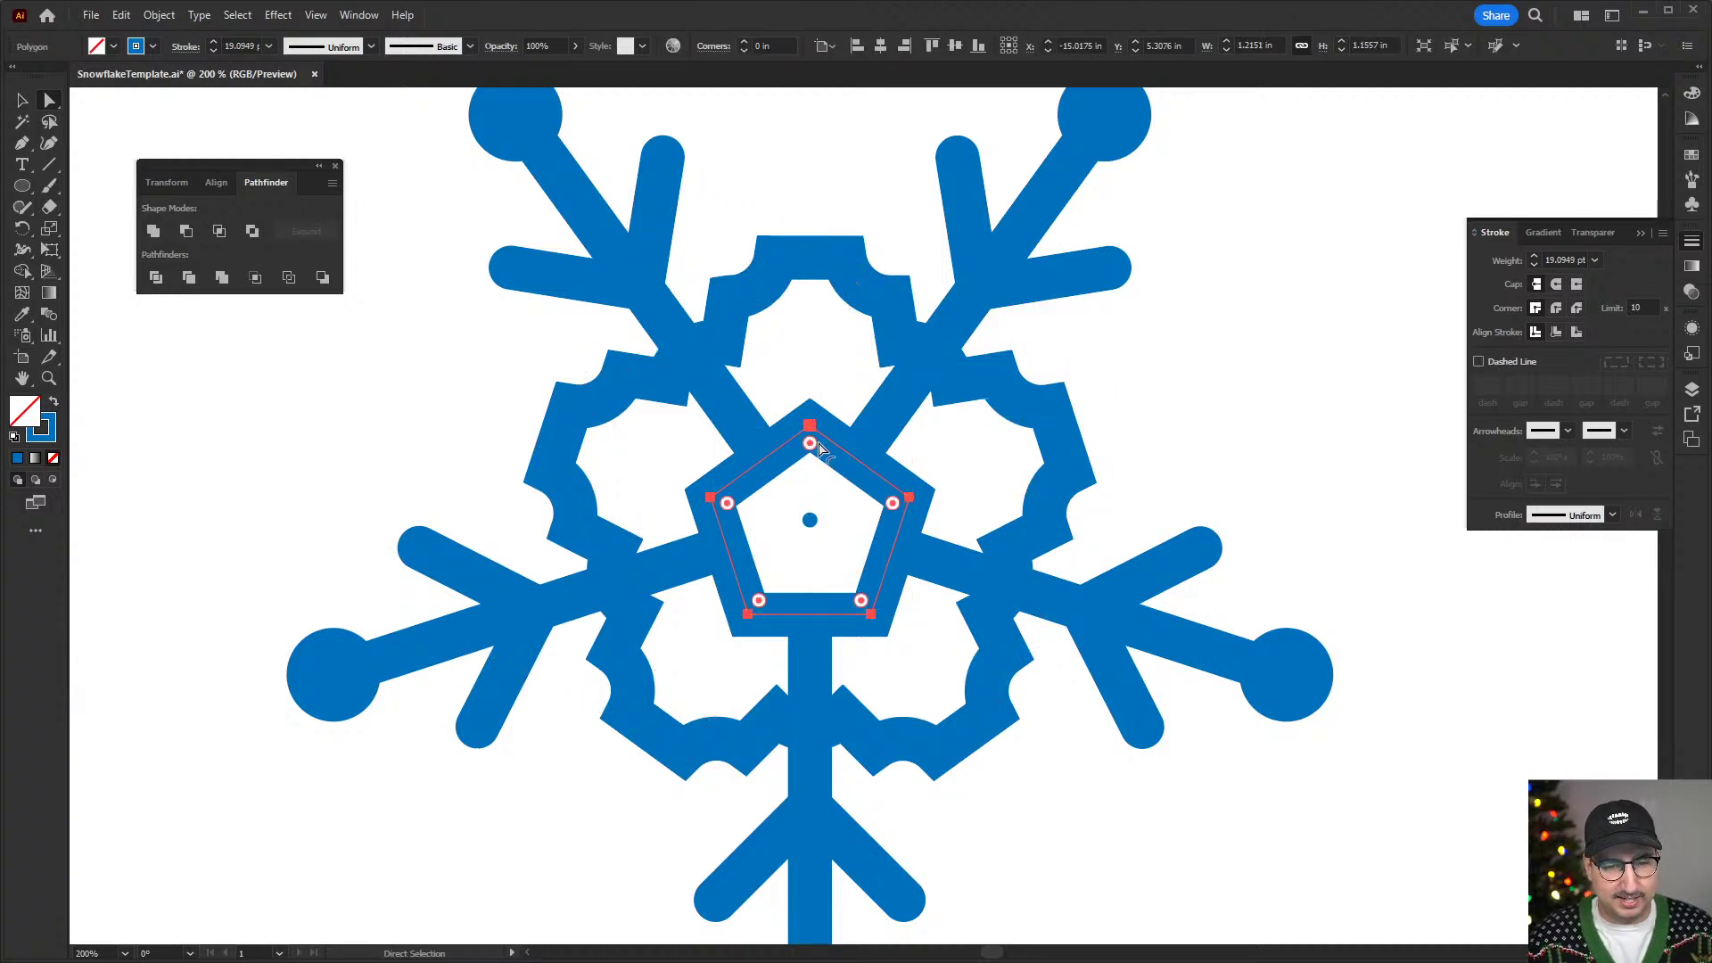
left_click_drag(812, 459, 809, 517)
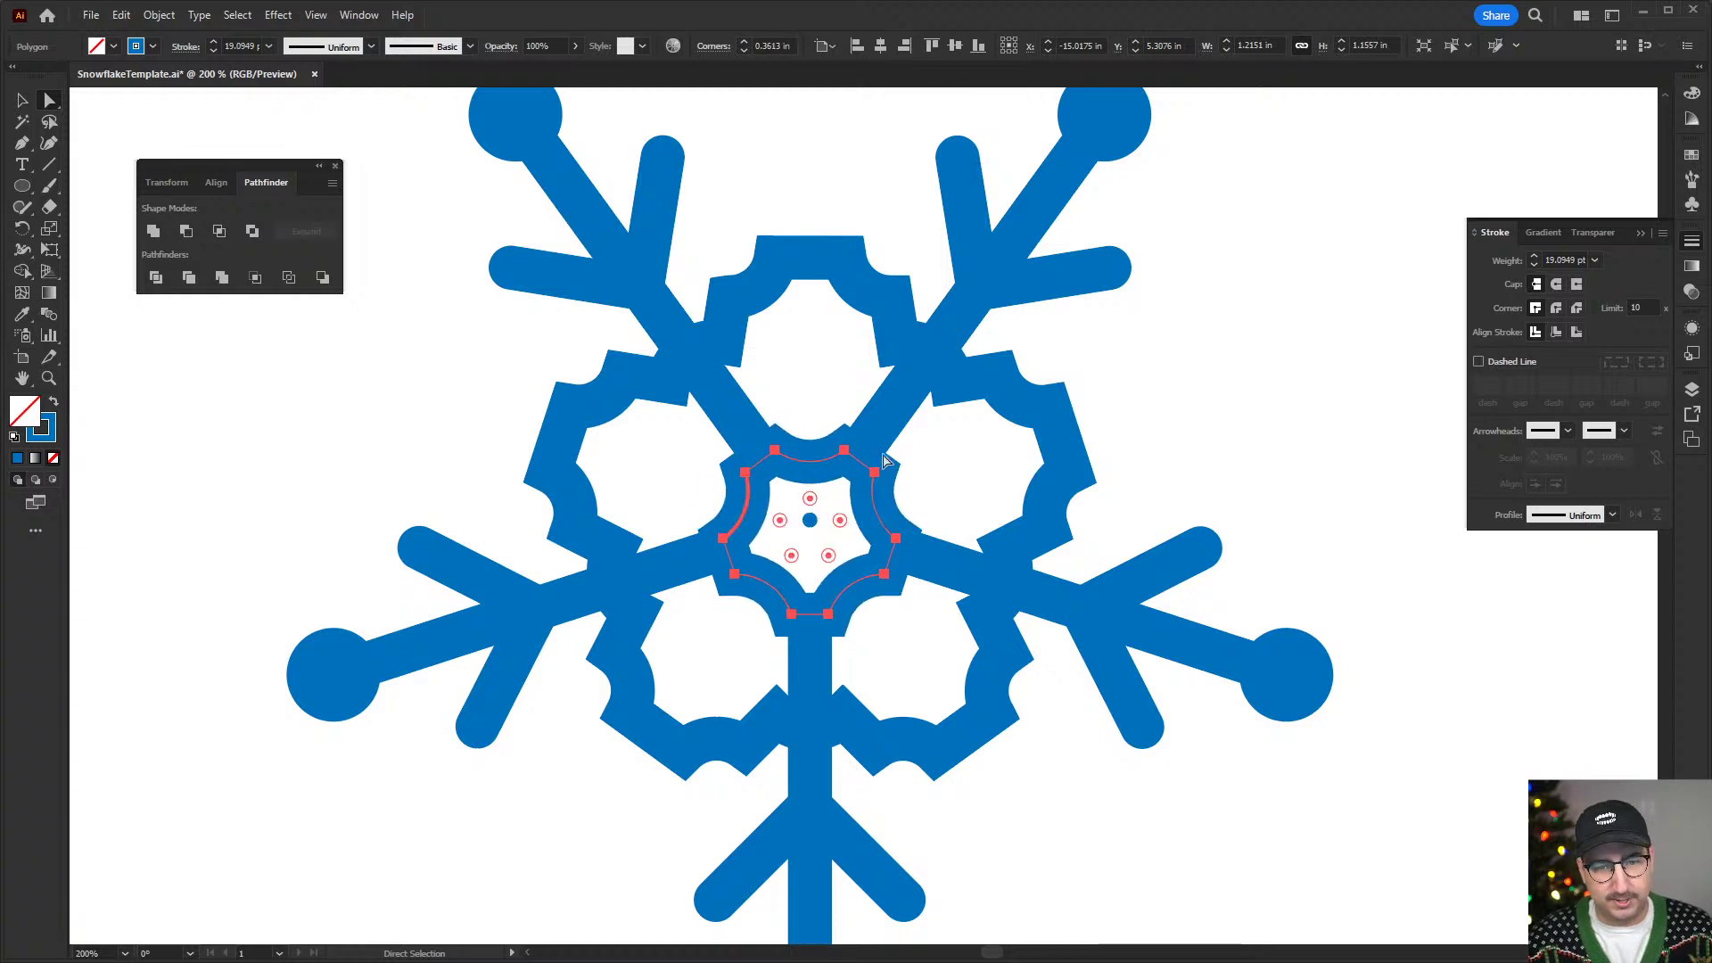
left_click(1186, 352)
key("z")
left_click(842, 445, "alt")
left_click(841, 449, "alt")
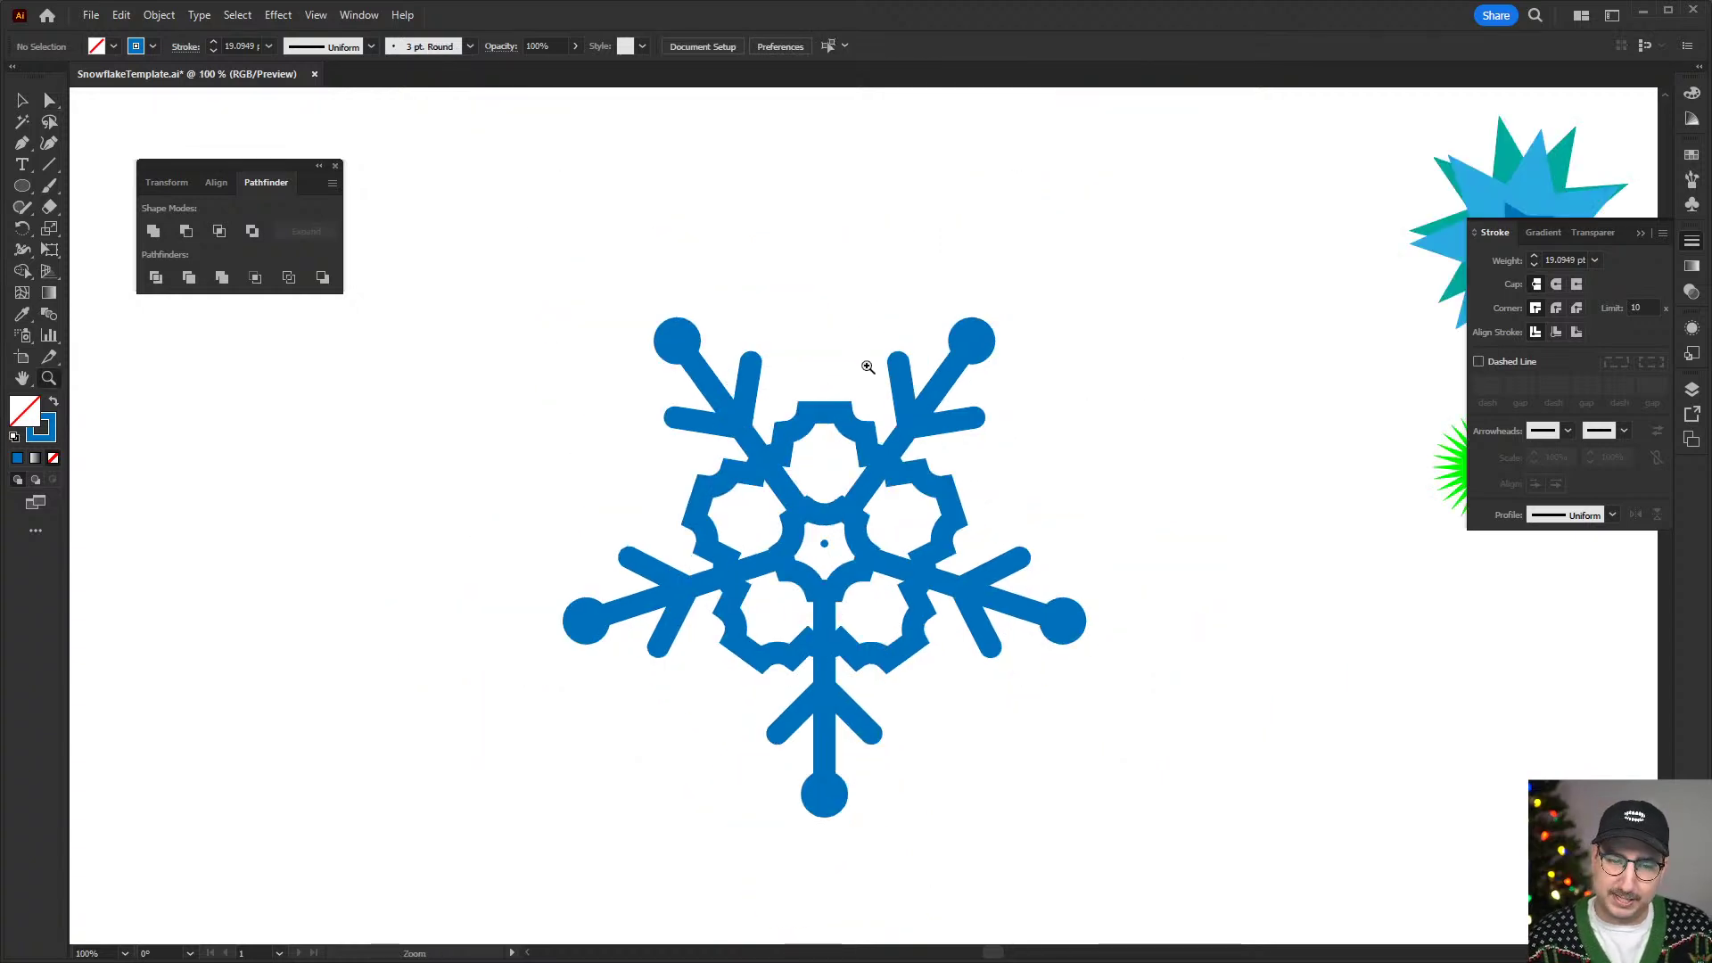
- Rotate the whole snowflake 180 degrees so a single branch points straight up, and deselect it
left_click_drag(868, 367, 832, 278)
key("v")
left_click_drag(543, 192, 1106, 746)
key("r")
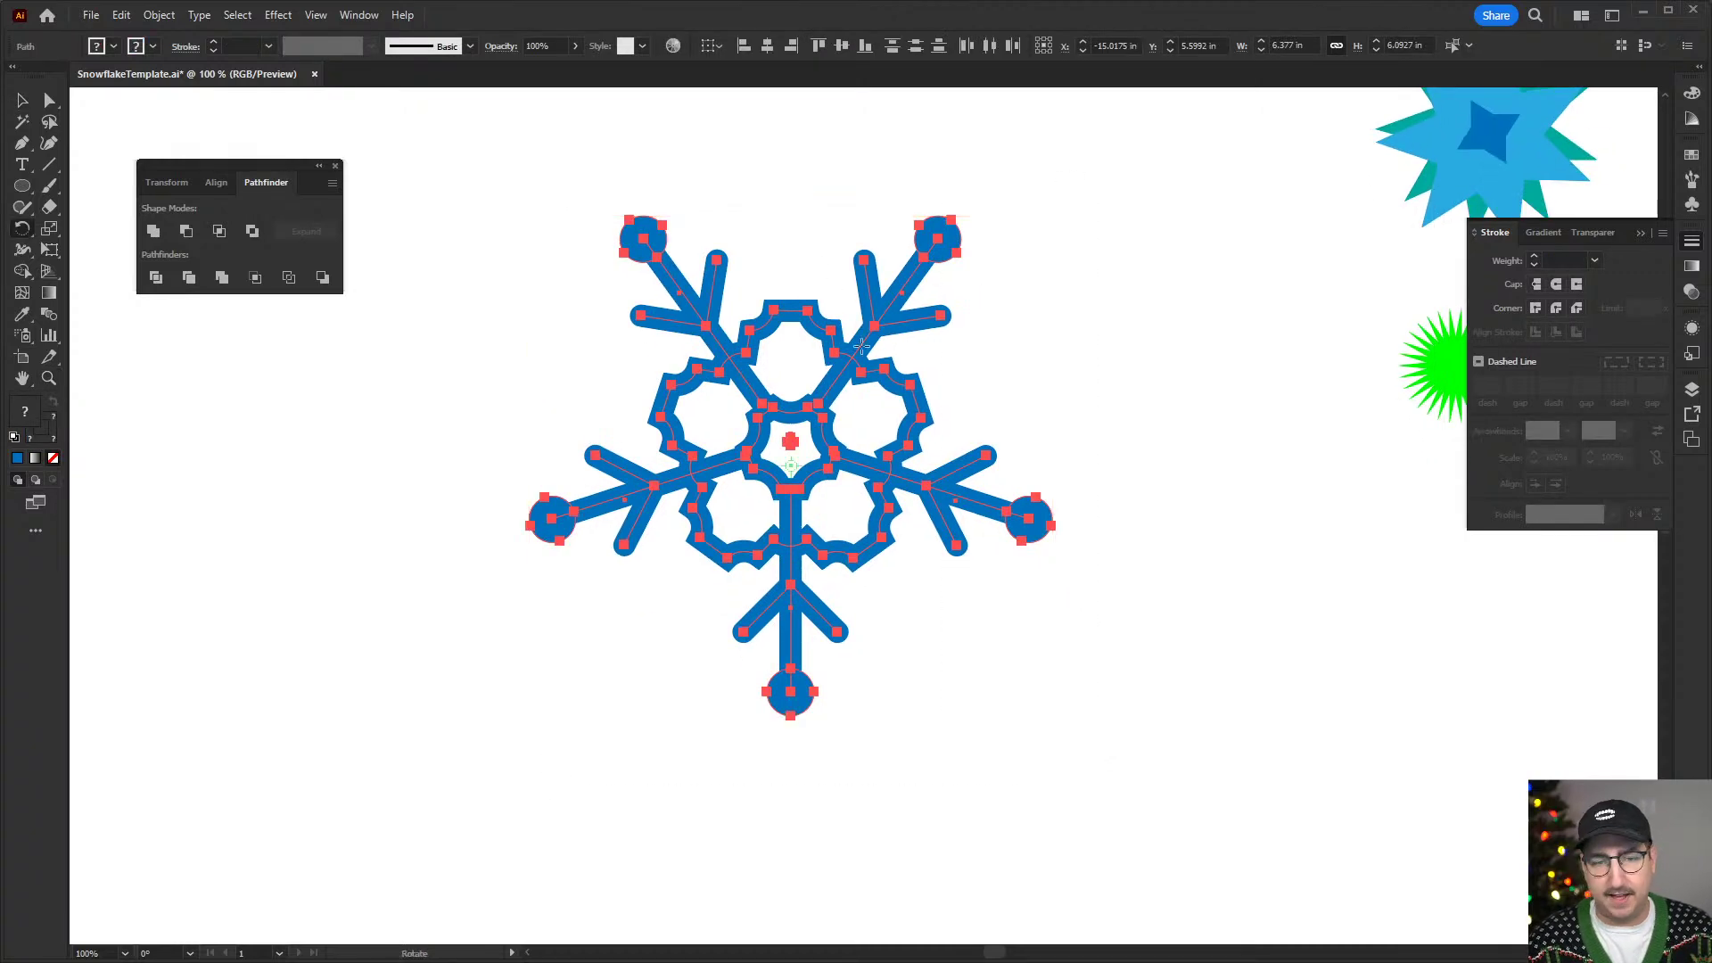
left_click_drag(829, 232, 821, 806)
key("v")
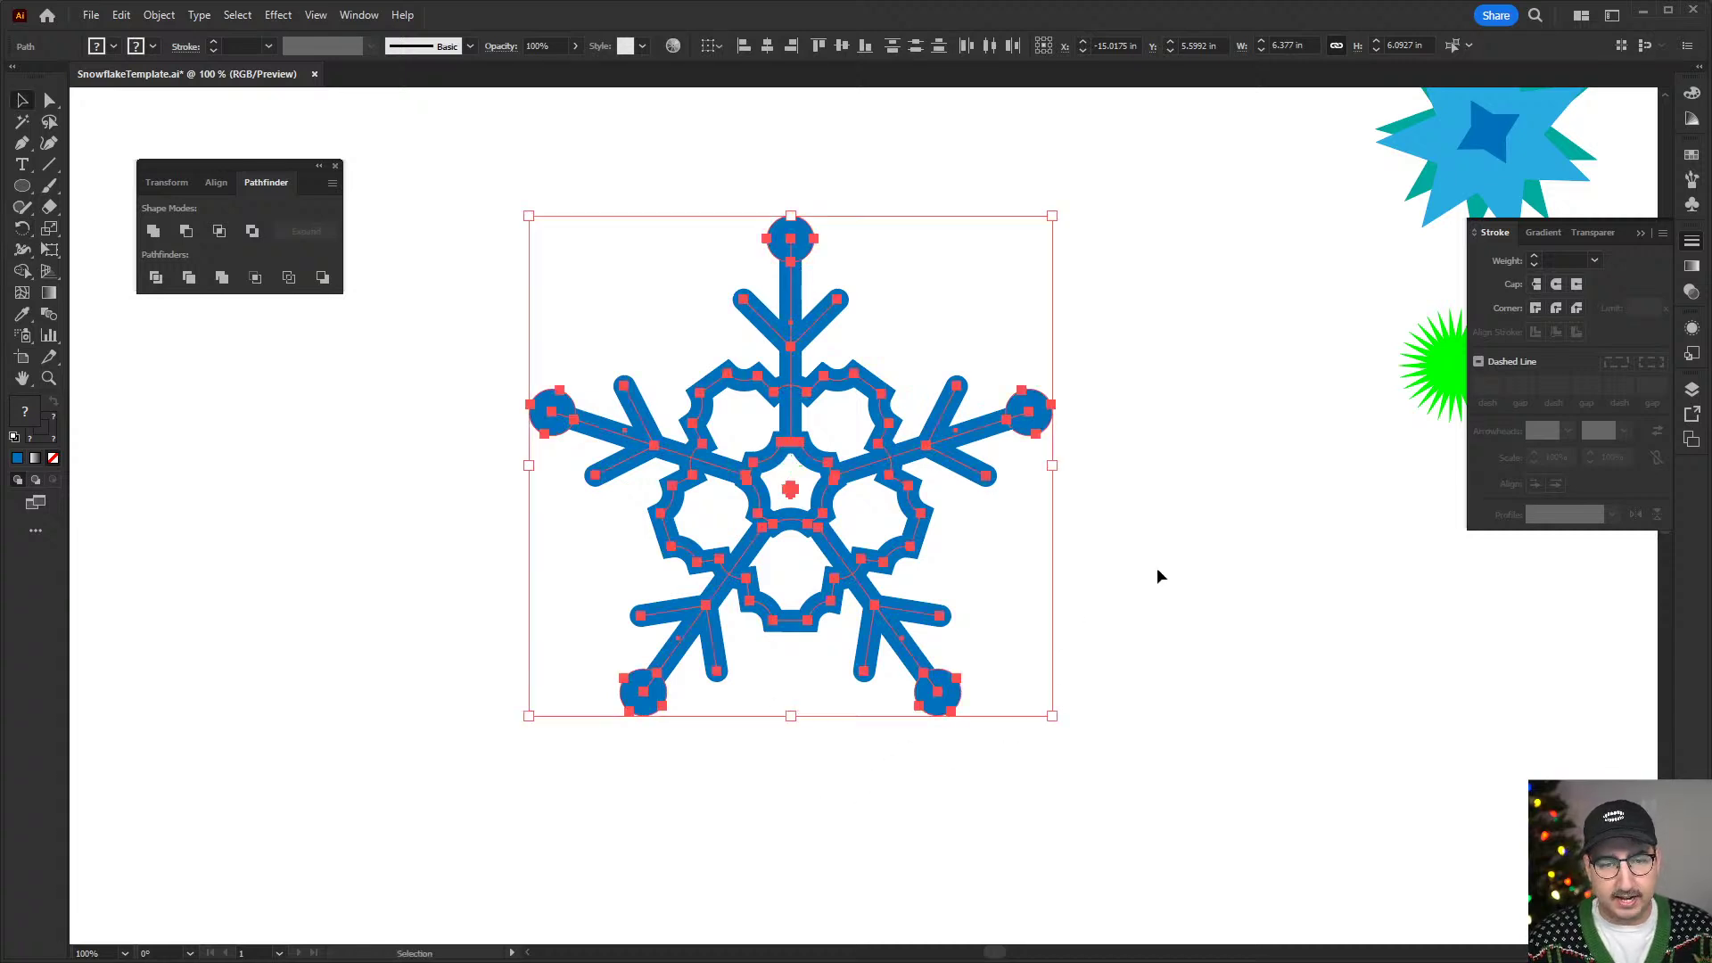
left_click(1204, 704)
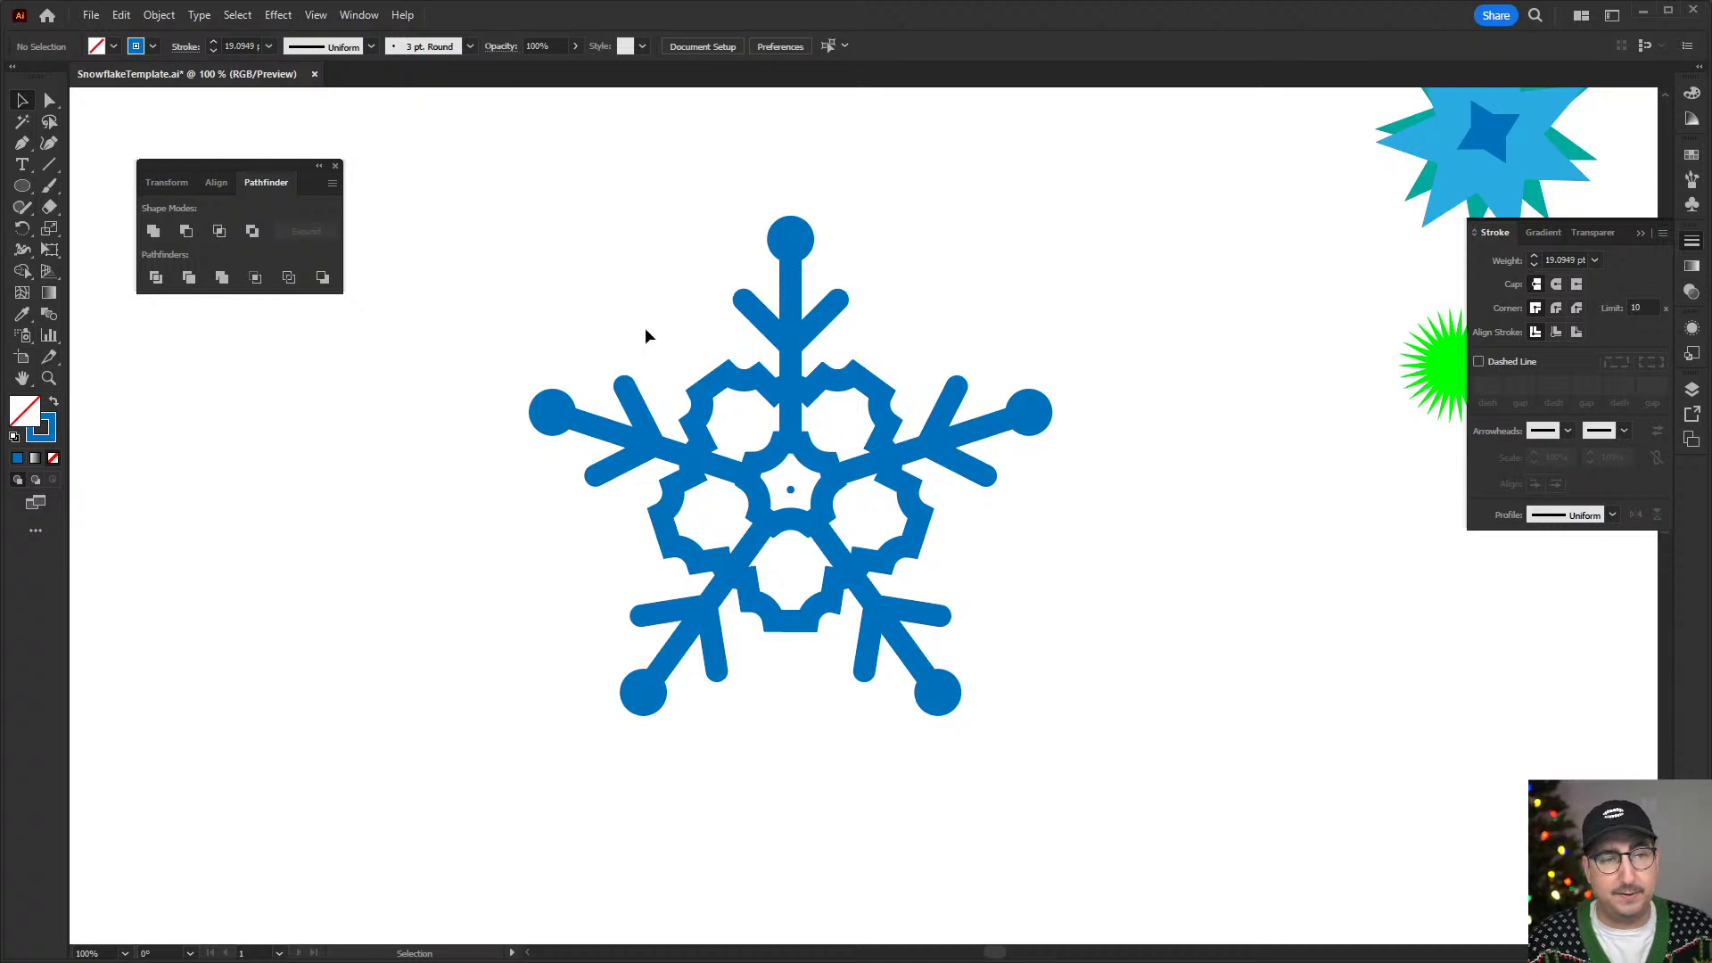
left_click_drag(593, 394, 964, 365)
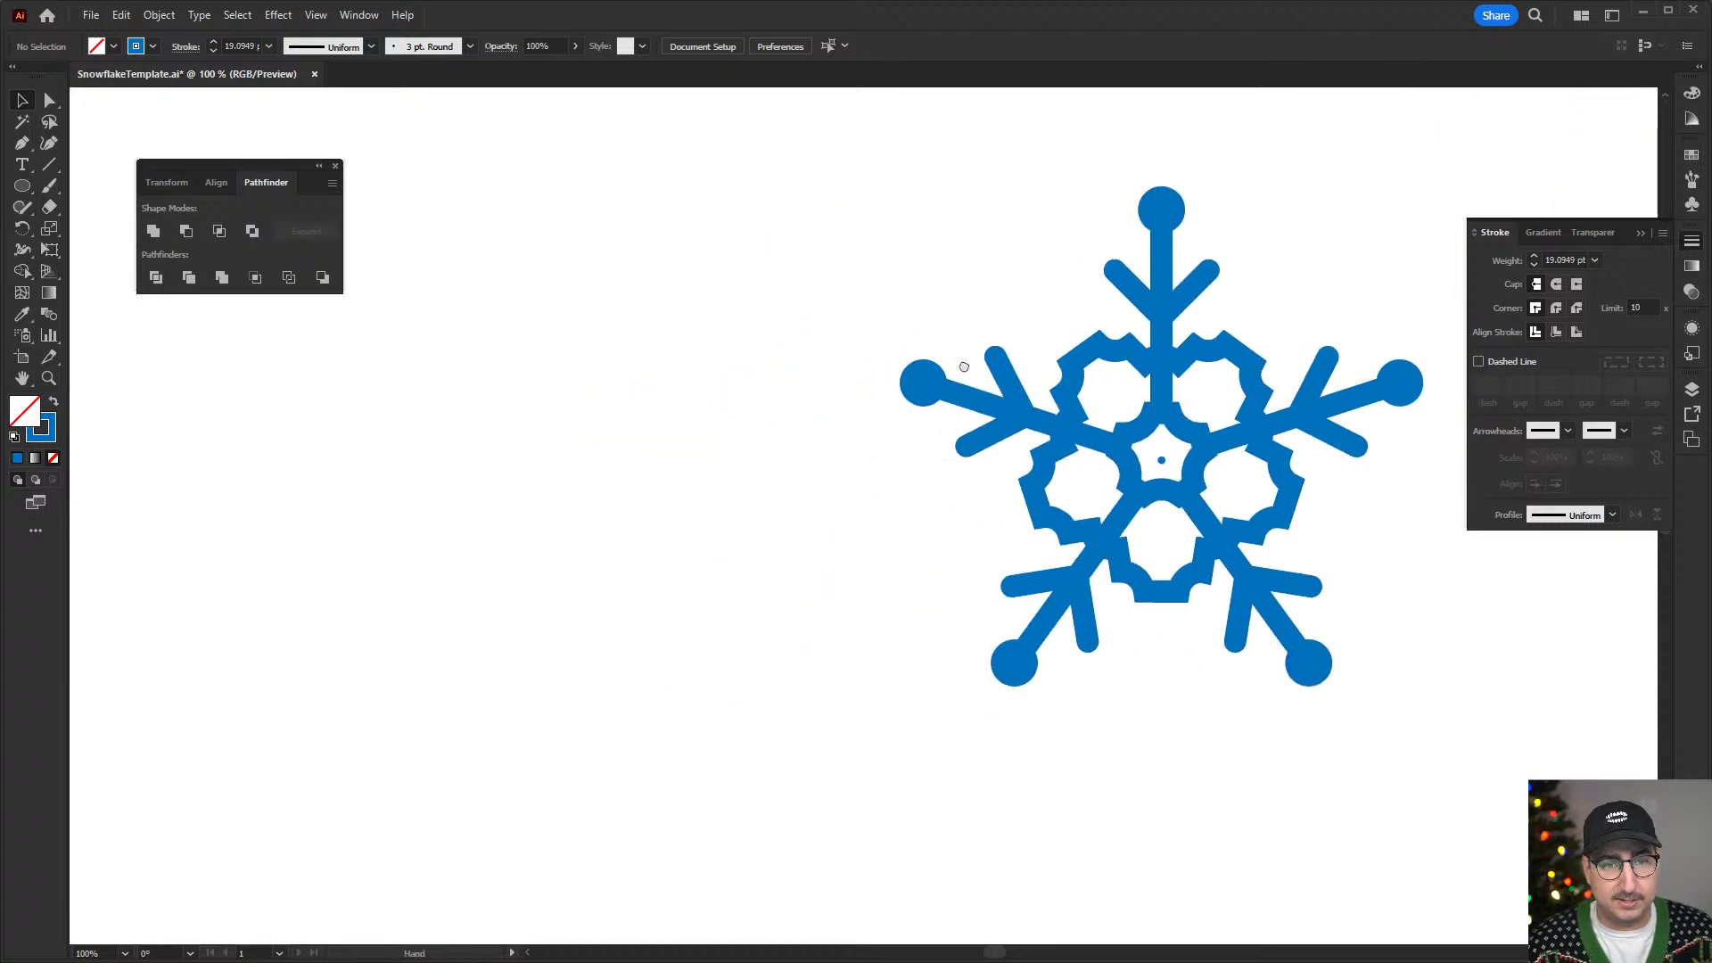
key("l")
left_click_drag(550, 532, 478, 458)
key("ctrl+z")
- Try large inverted round corners on a square about 2.72 in wide drawn beside the snowflake, and delete it
key("m")
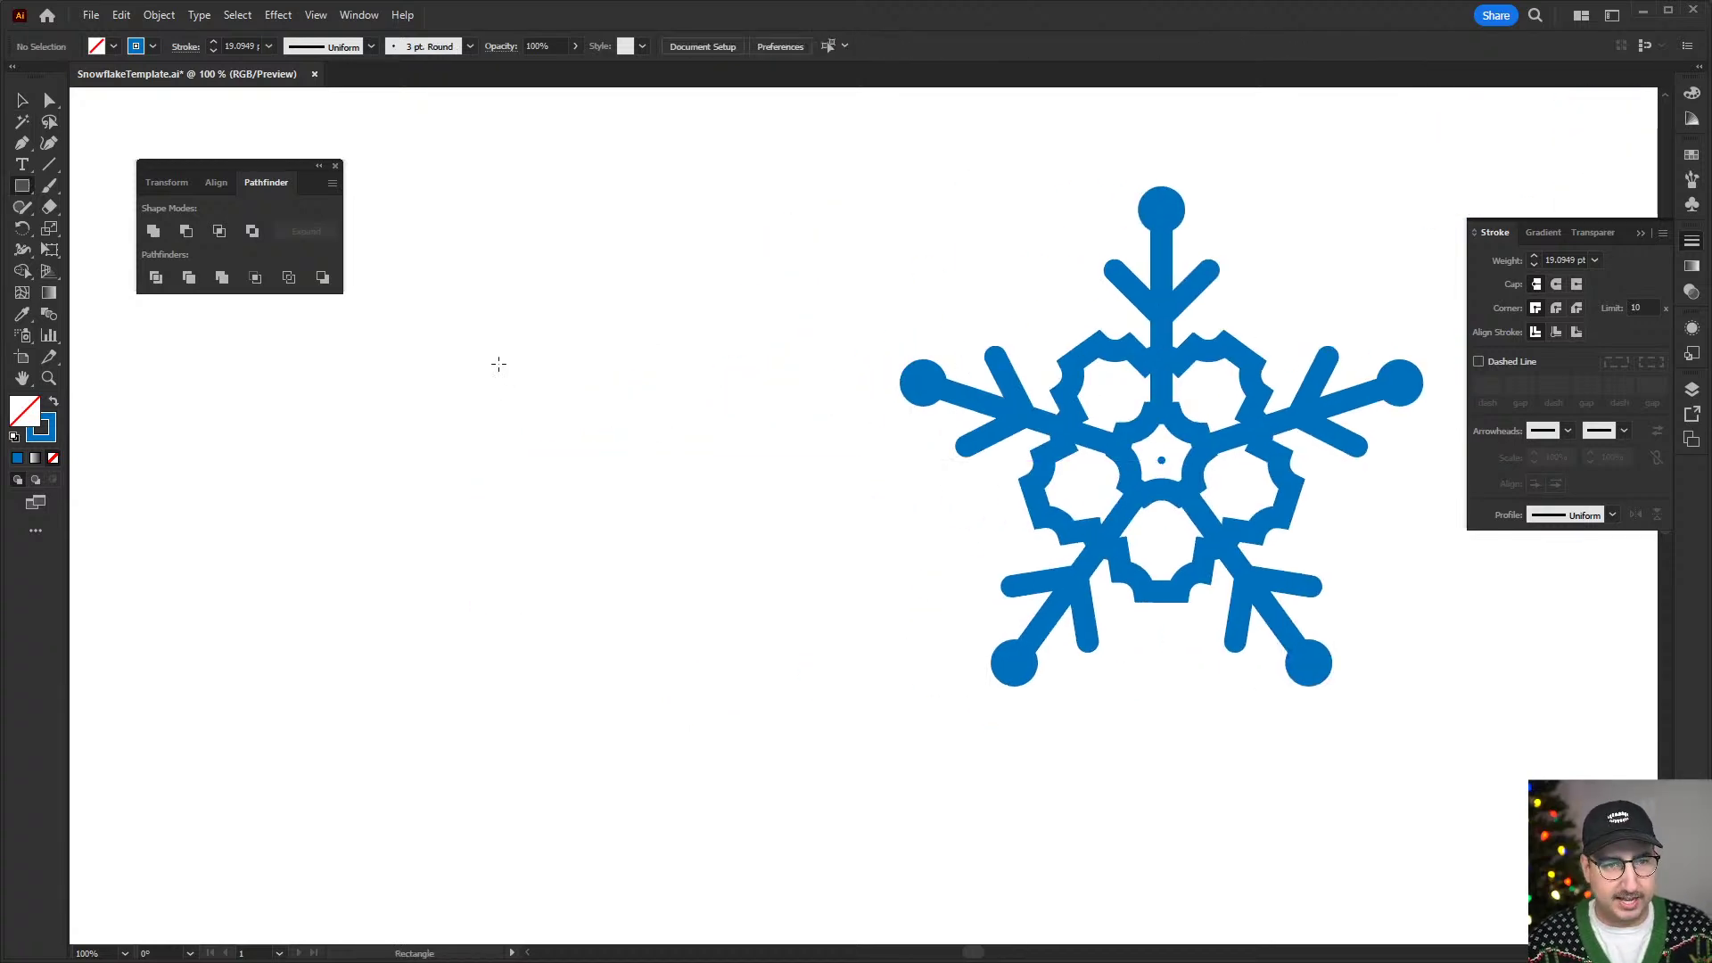
left_click_drag(497, 363, 721, 578)
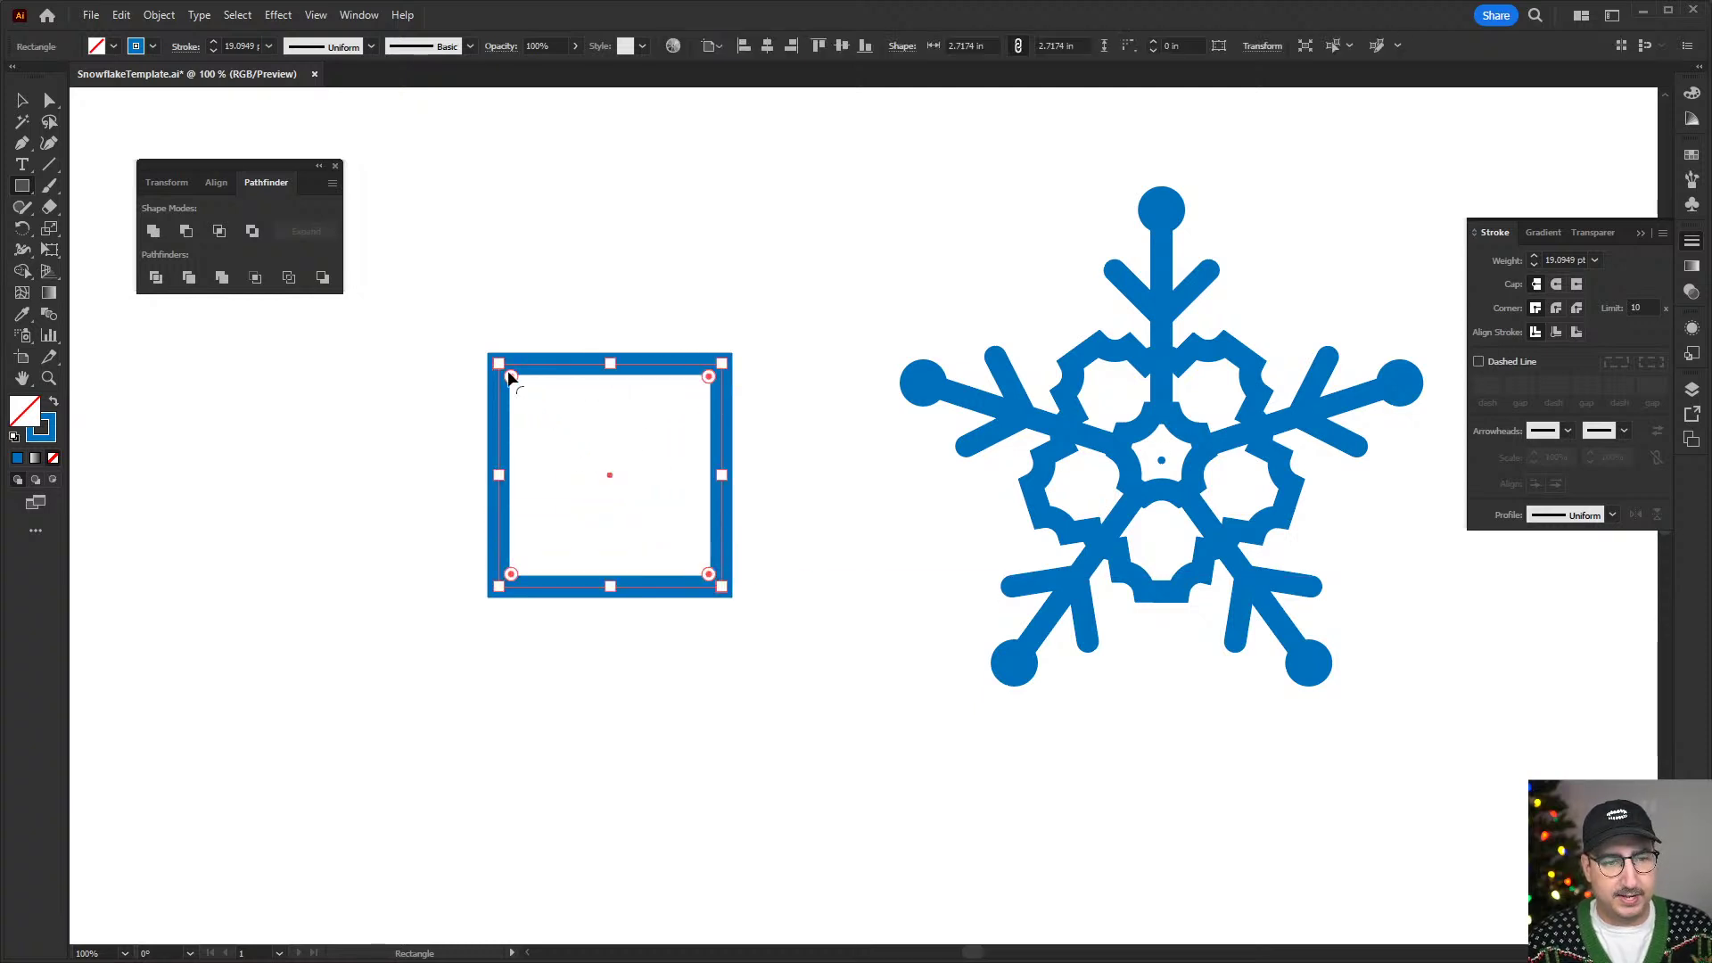
left_click_drag(511, 377, 580, 455)
key("Down")
key("Down")
key("v")
left_click(727, 330)
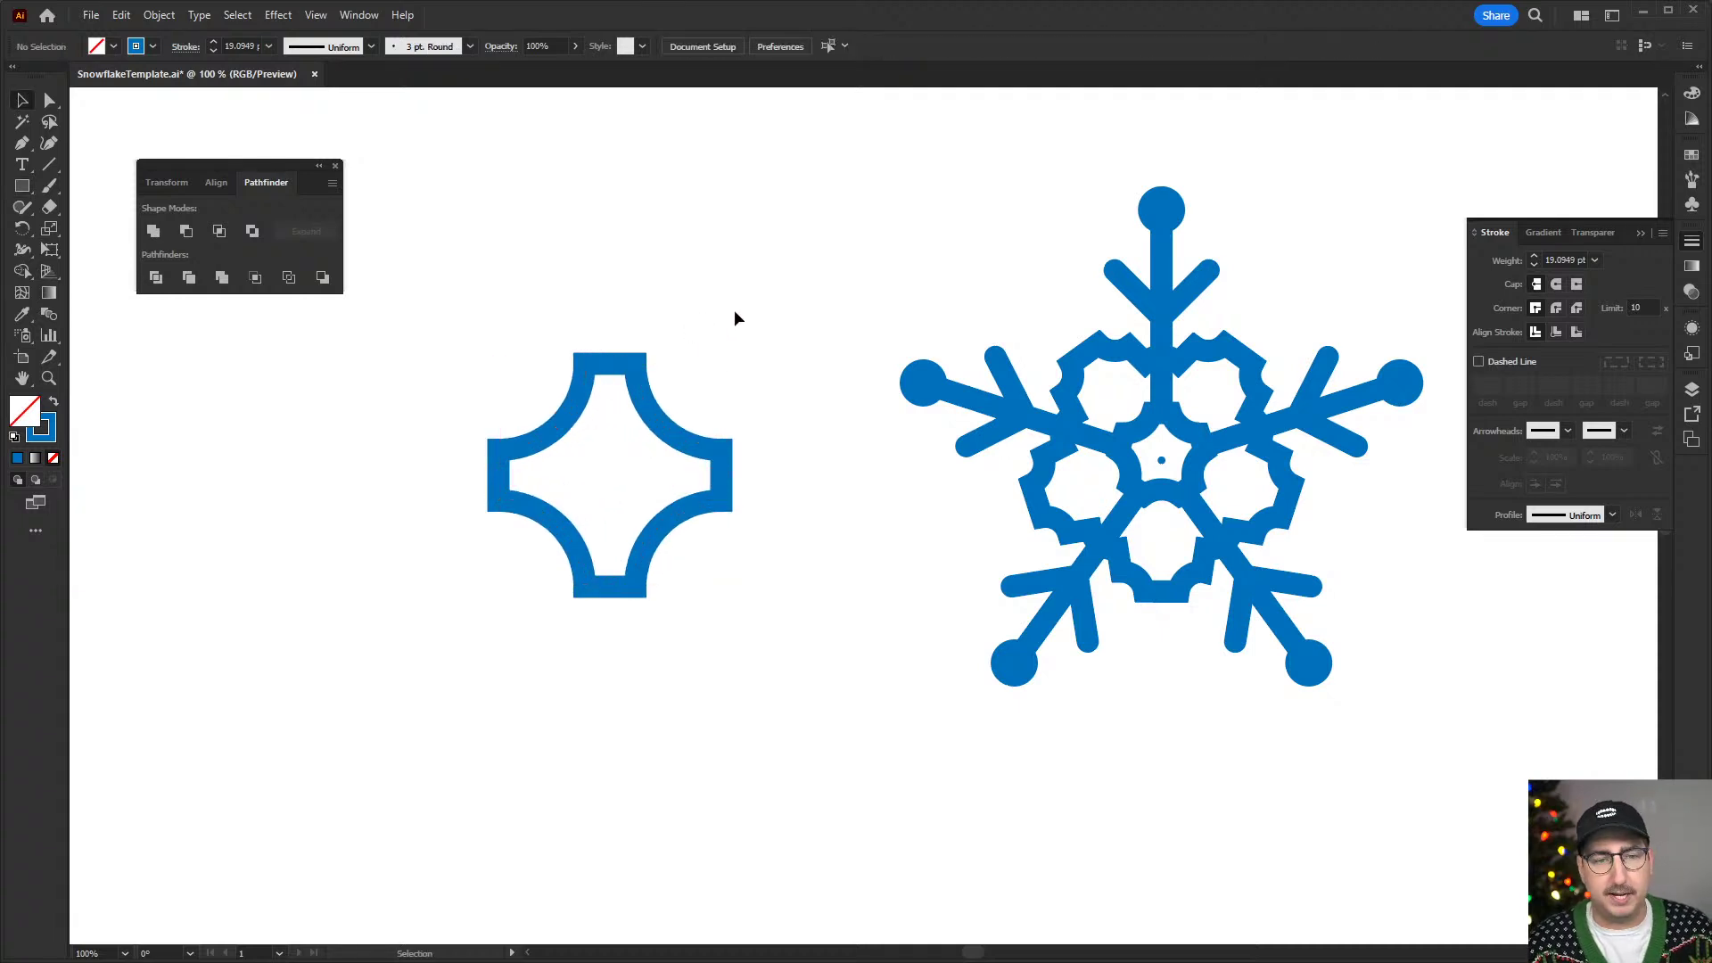
left_click_drag(735, 312, 491, 597)
key("Delete")
- Draw an irregular closed polygon of straight segments with a V-shaped notch in its upper edge using the Pen tool
key("p")
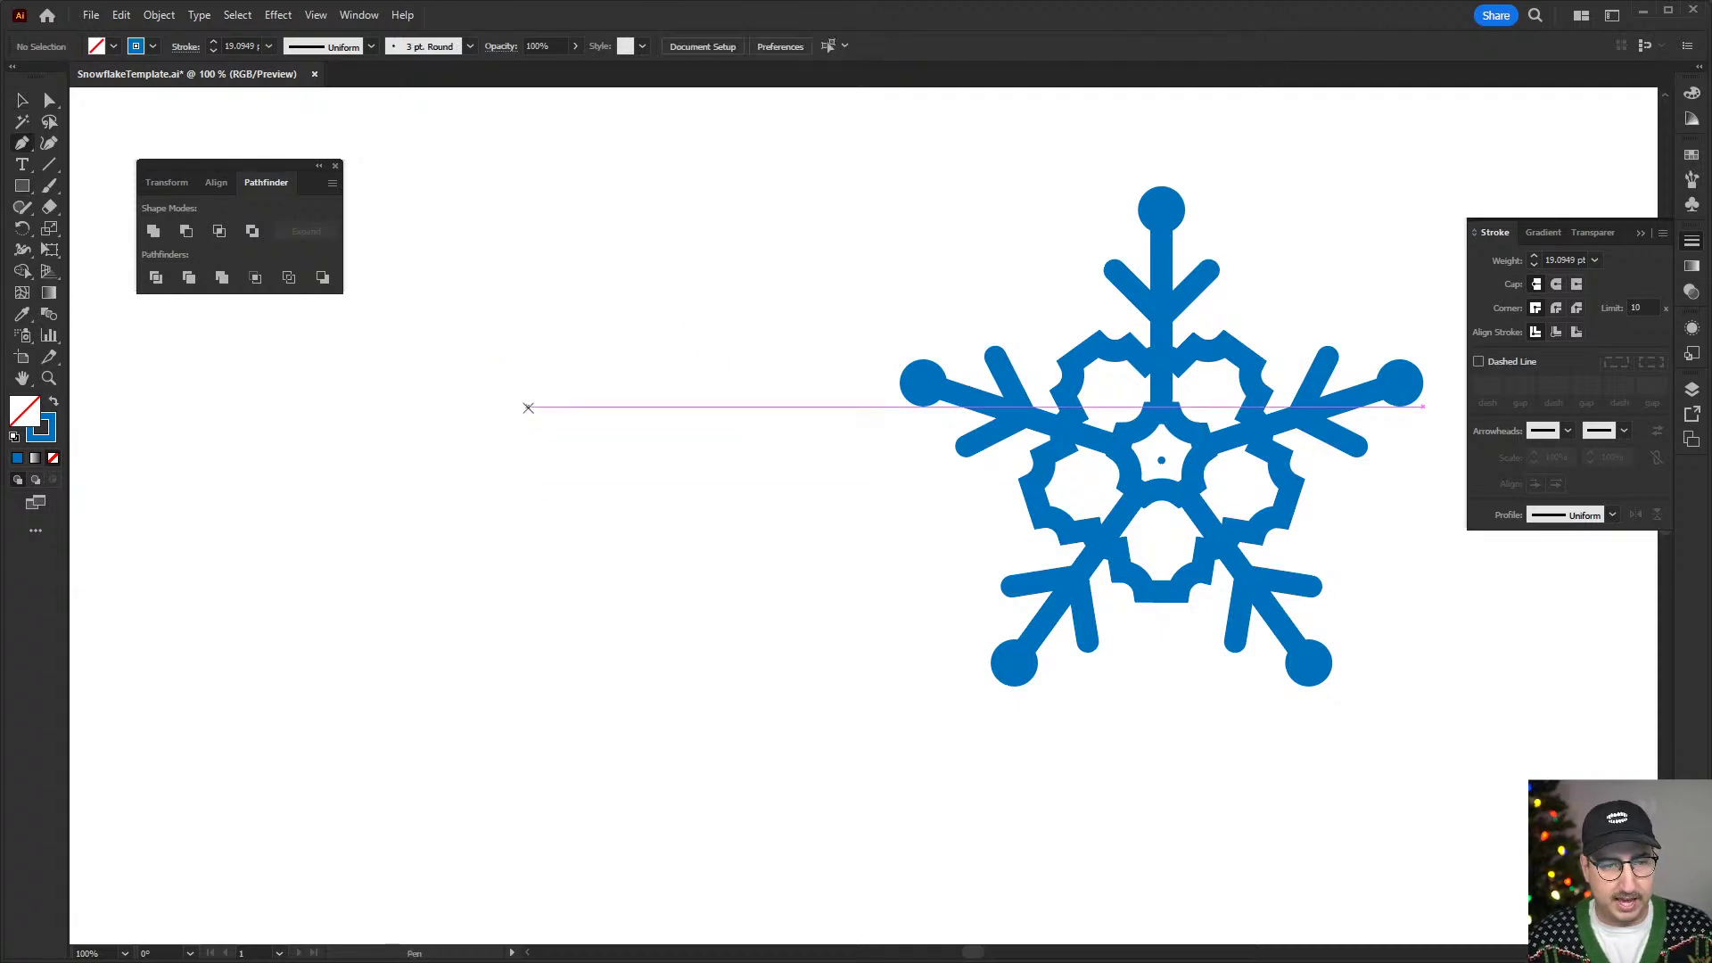
left_click(513, 368)
left_click(402, 479)
left_click(457, 618)
left_click(522, 736)
left_click(766, 710)
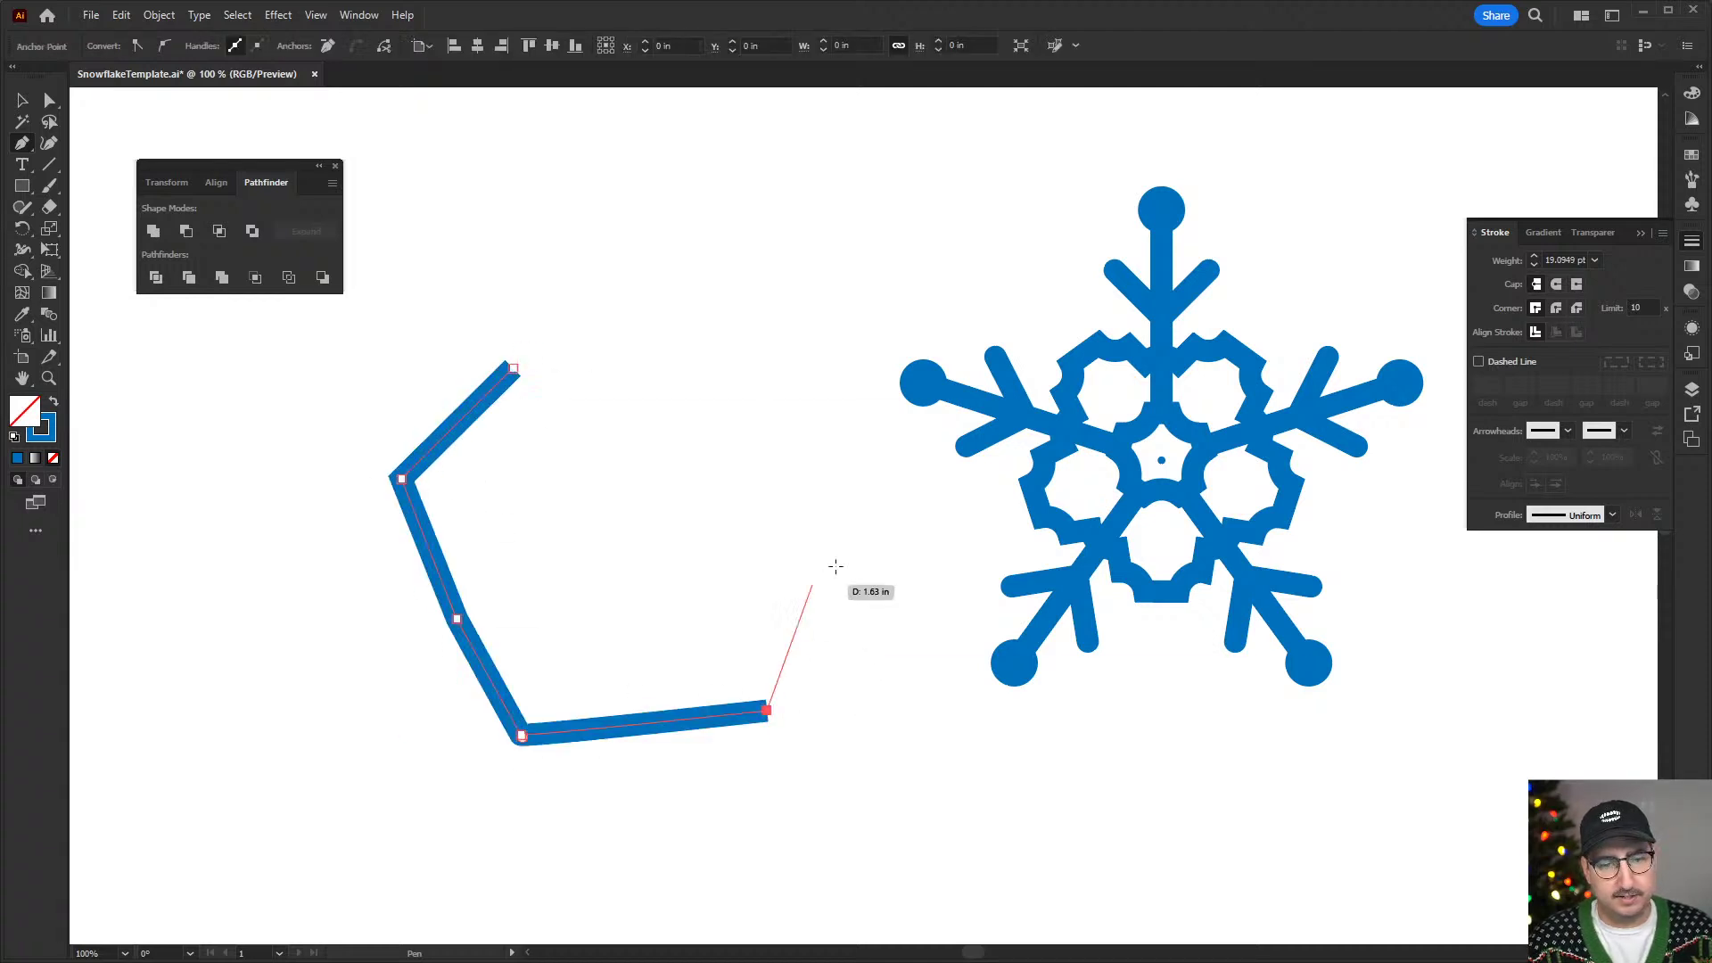
left_click(836, 565)
left_click(761, 382)
left_click(619, 567)
left_click(642, 356)
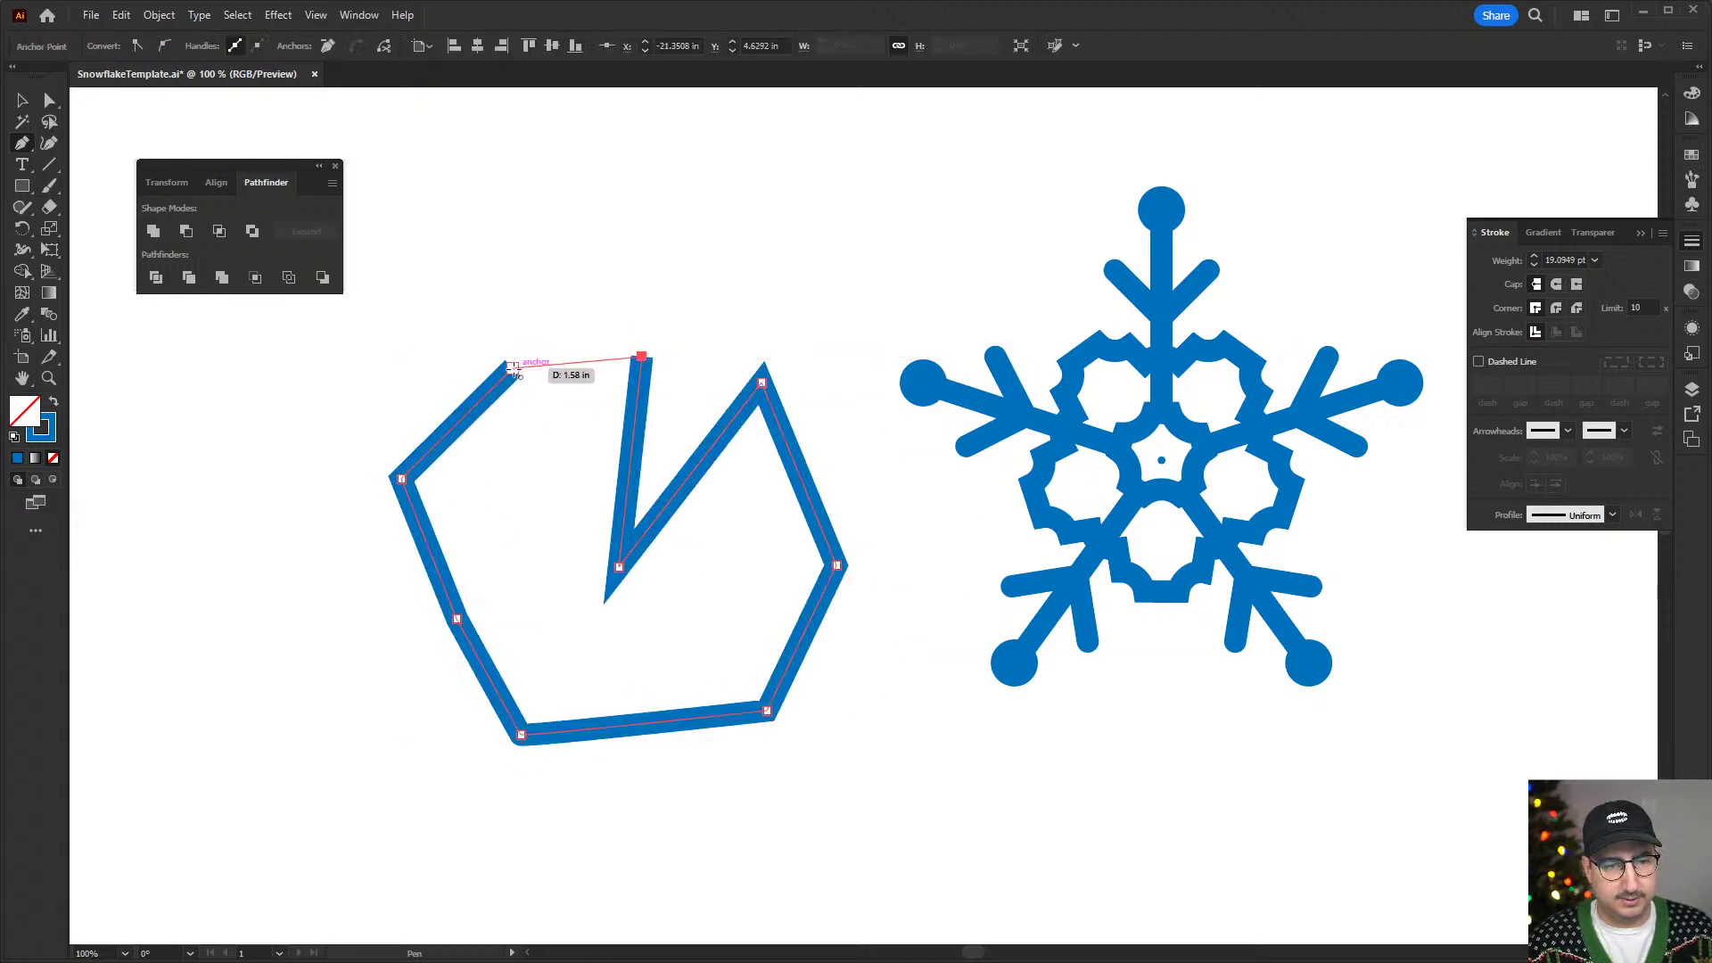
left_click(515, 368)
- Raise the polygon's notch point, try inverted round corners on its anchors, and delete the shape
key("a")
left_click_drag(619, 567, 649, 490)
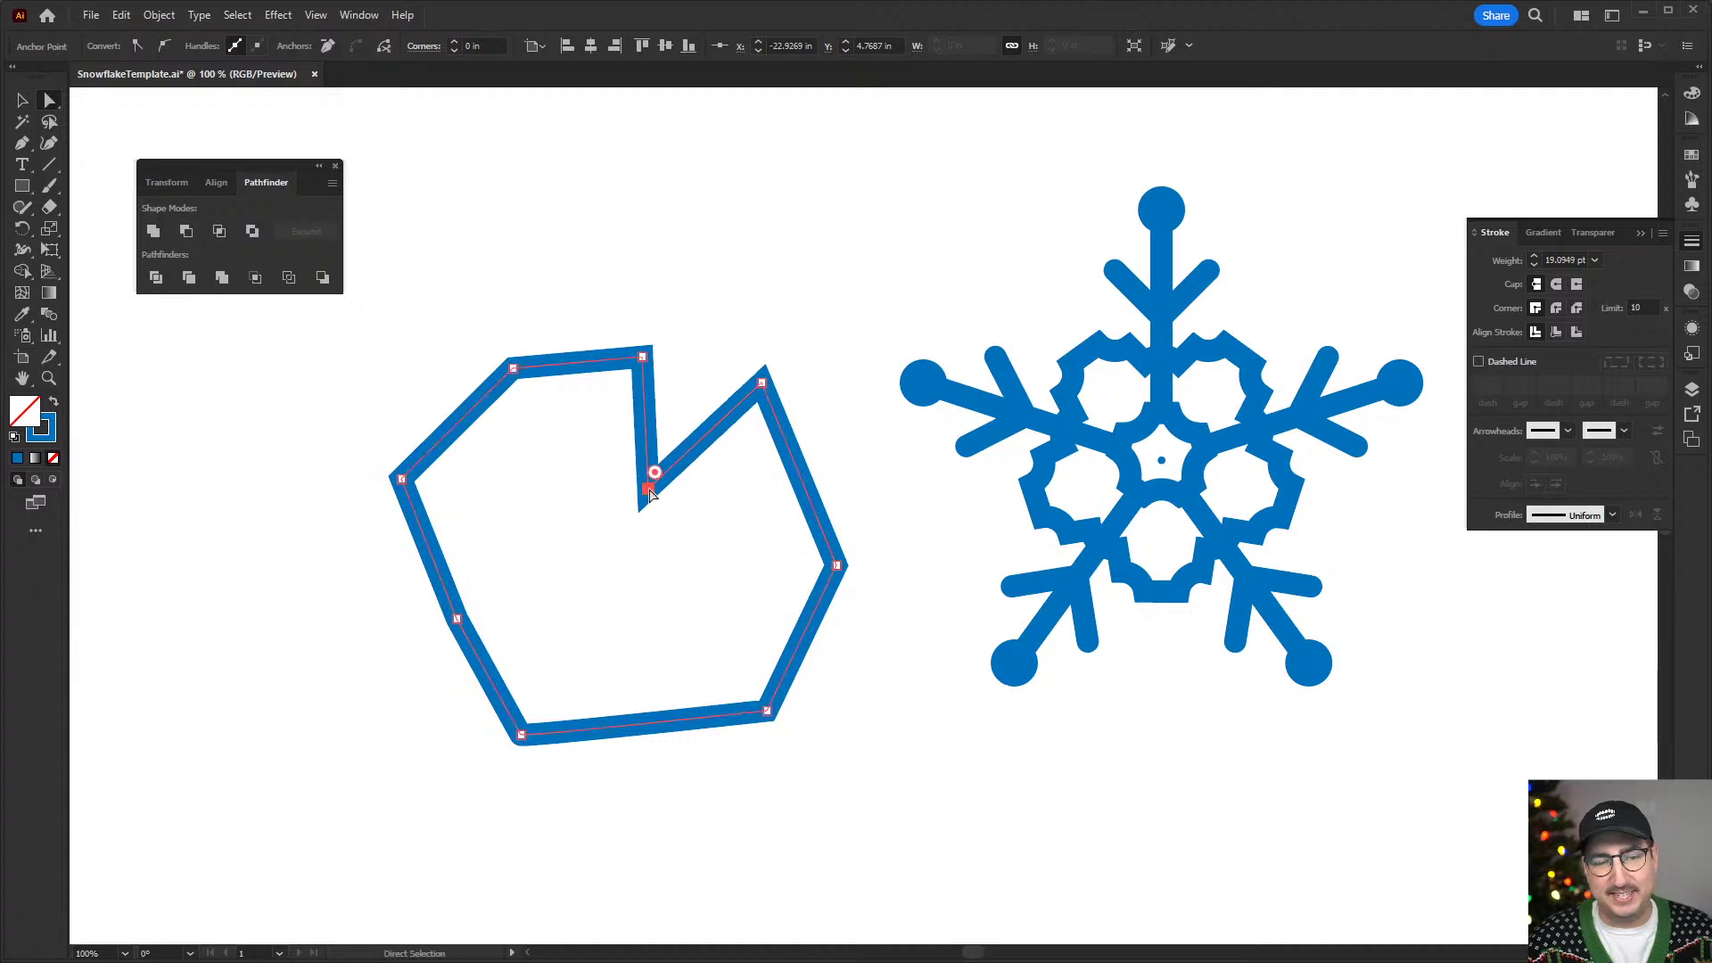
key("v")
left_click_drag(525, 371, 534, 420)
key("a")
key("v")
left_click_drag(506, 299, 651, 702)
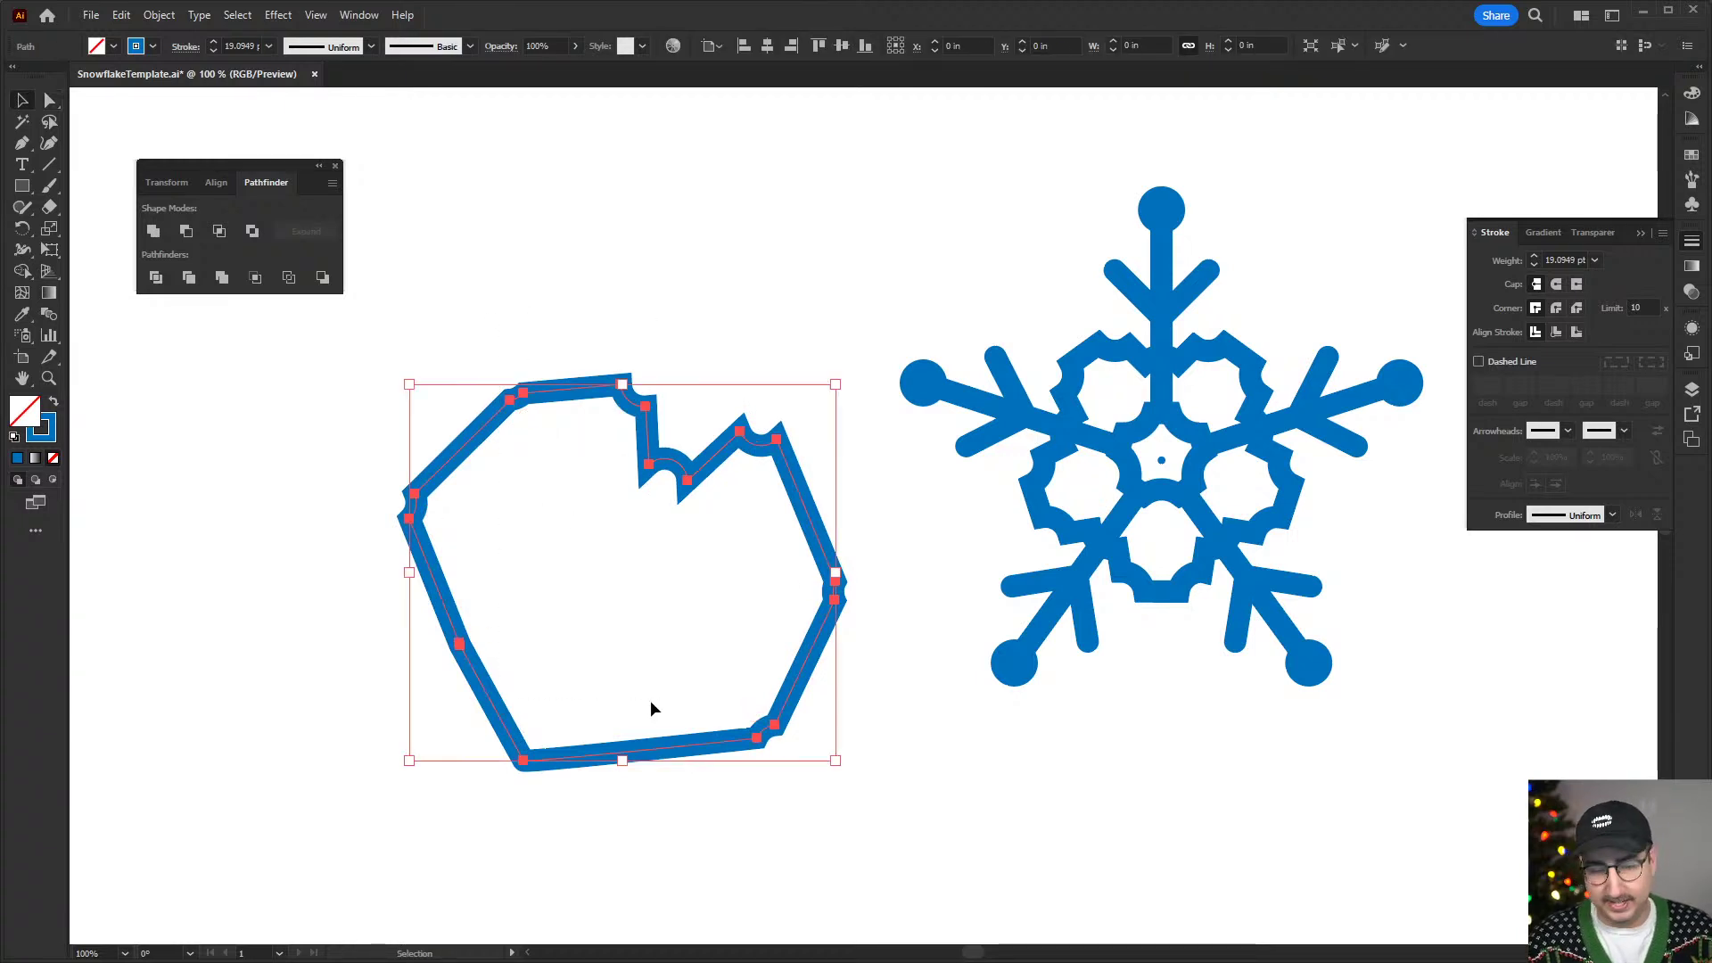
key("Delete")
- Draw a straight vertical line with the Pen tool on an empty area below the existing artwork, and deselect it
key("z")
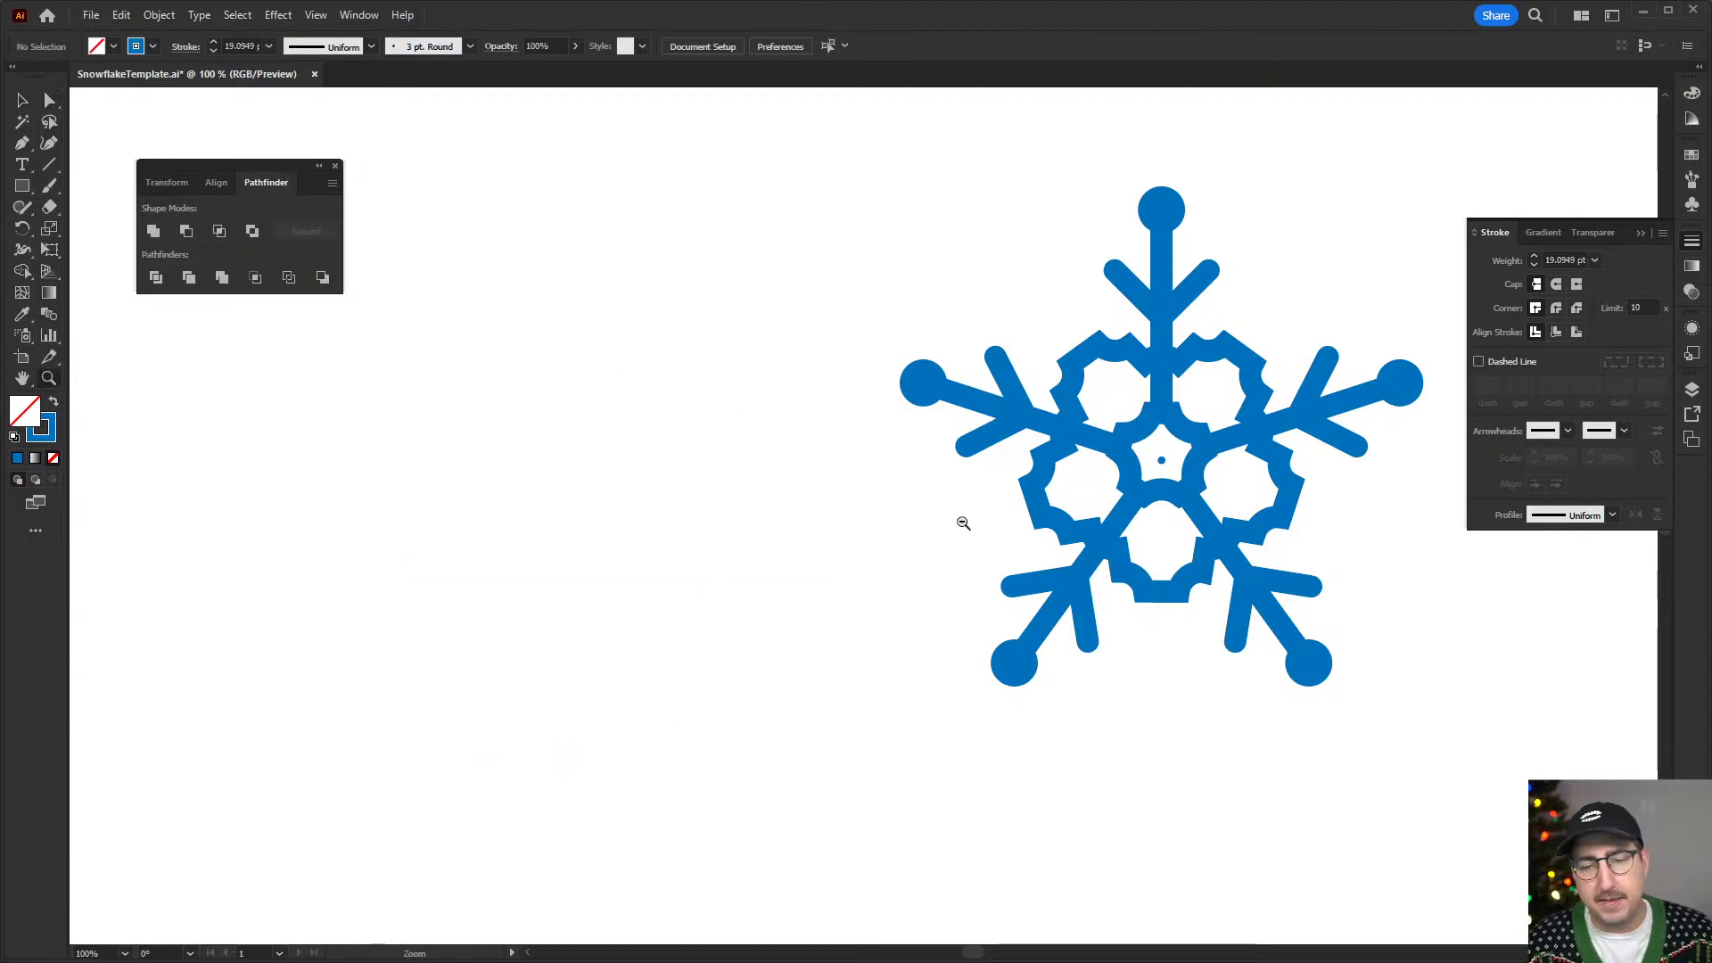
left_click(963, 520, "alt")
left_click_drag(1103, 541, 675, 484)
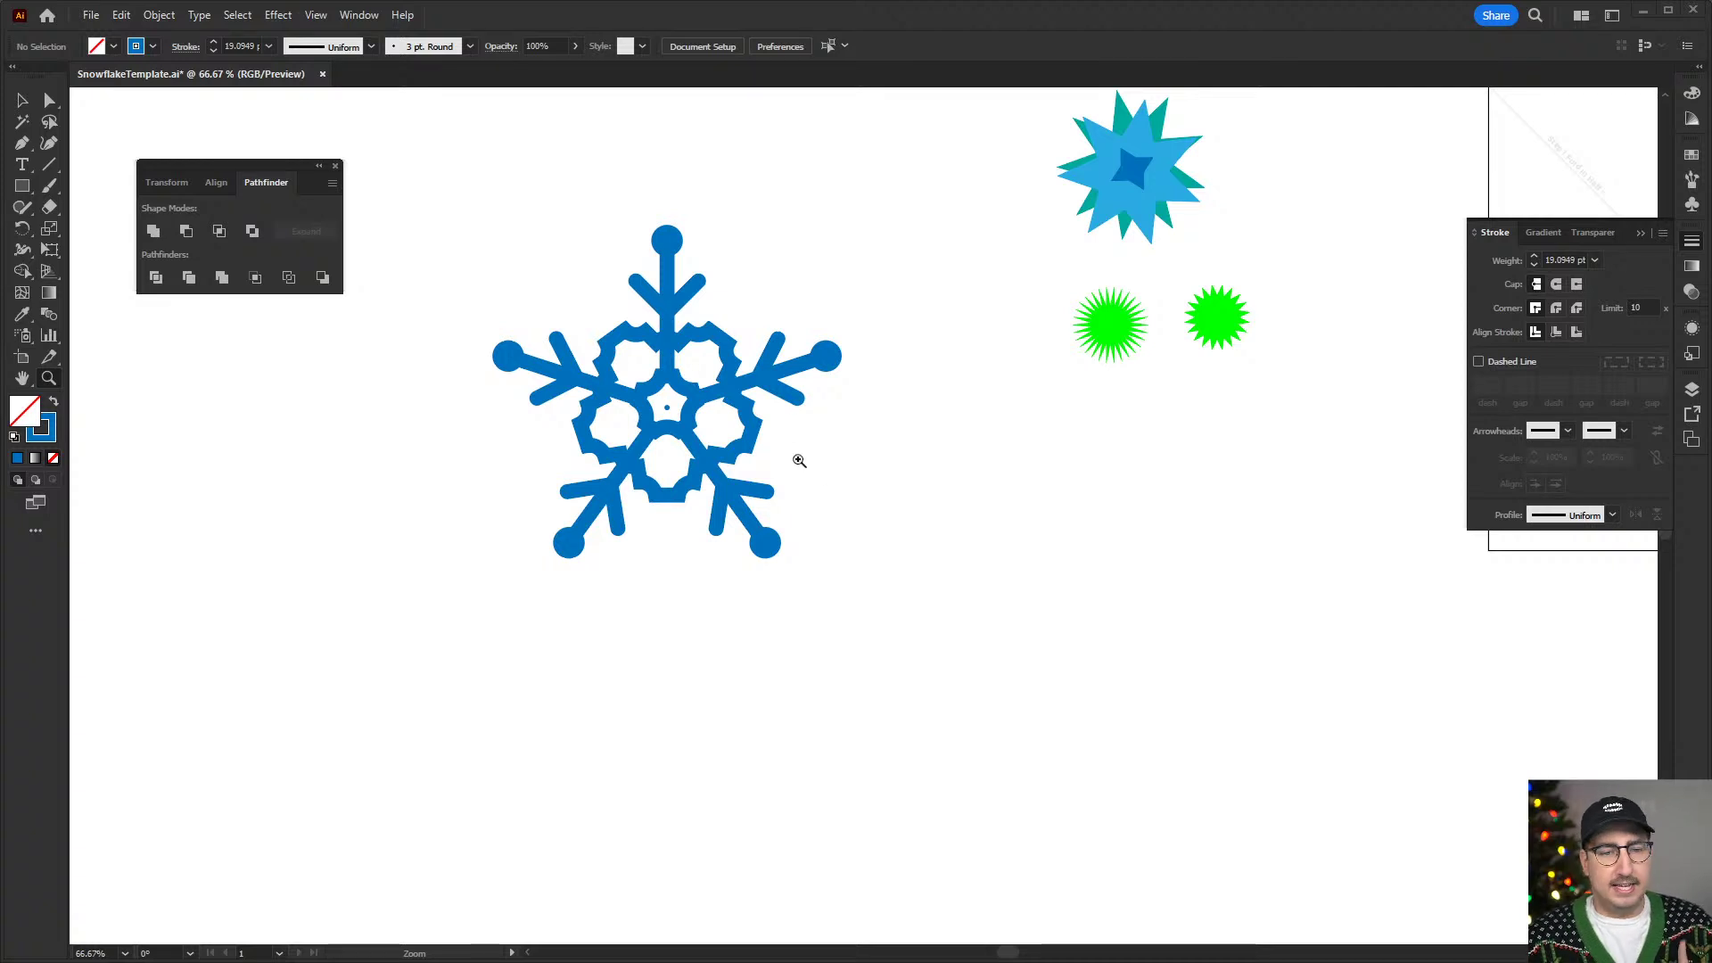
left_click(22, 100)
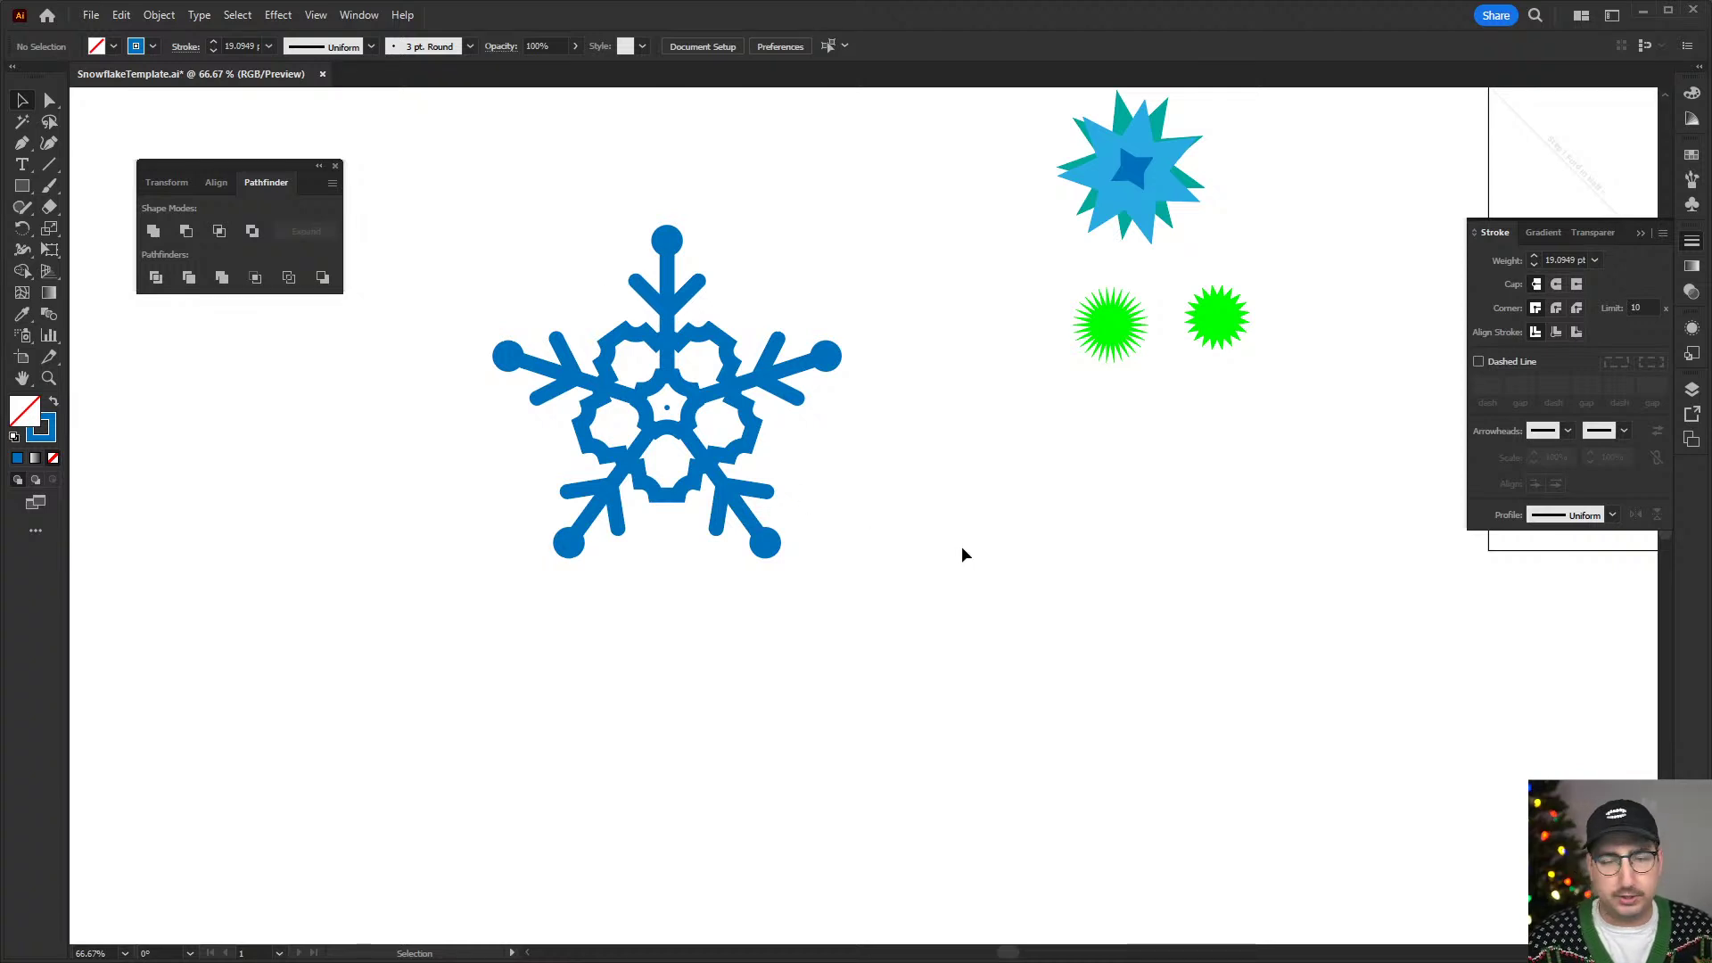
left_click_drag(974, 645, 767, 488)
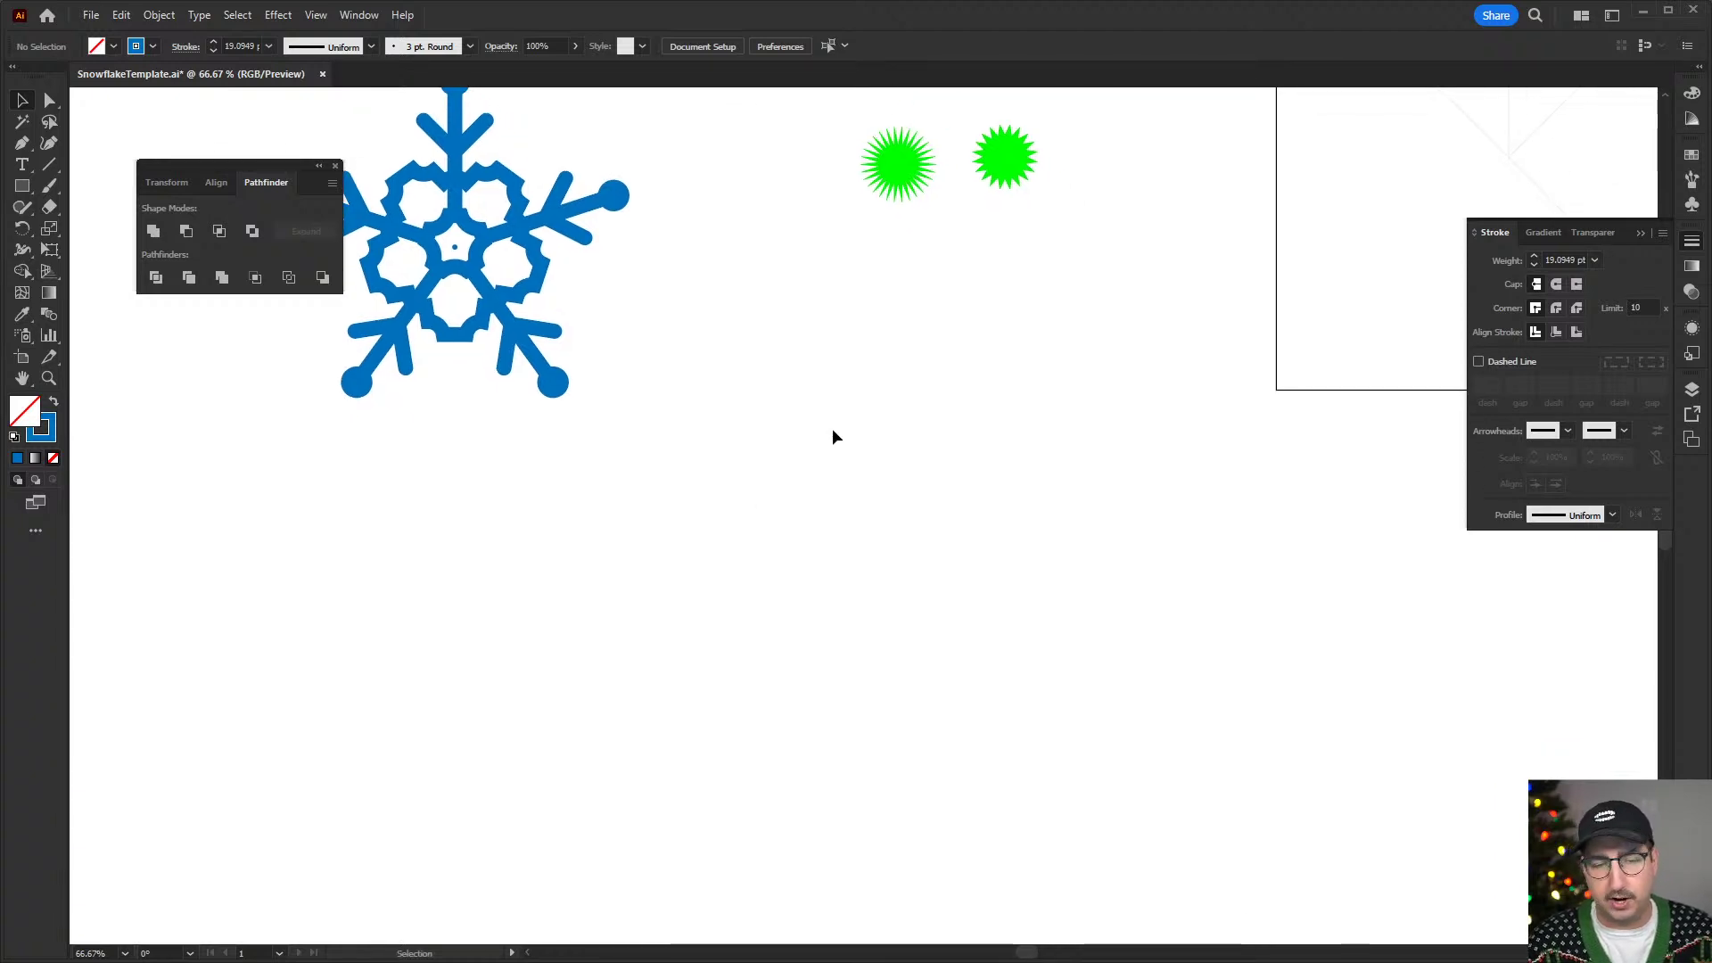
left_click_drag(871, 526, 761, 371)
scroll(702, 406, "down", 3)
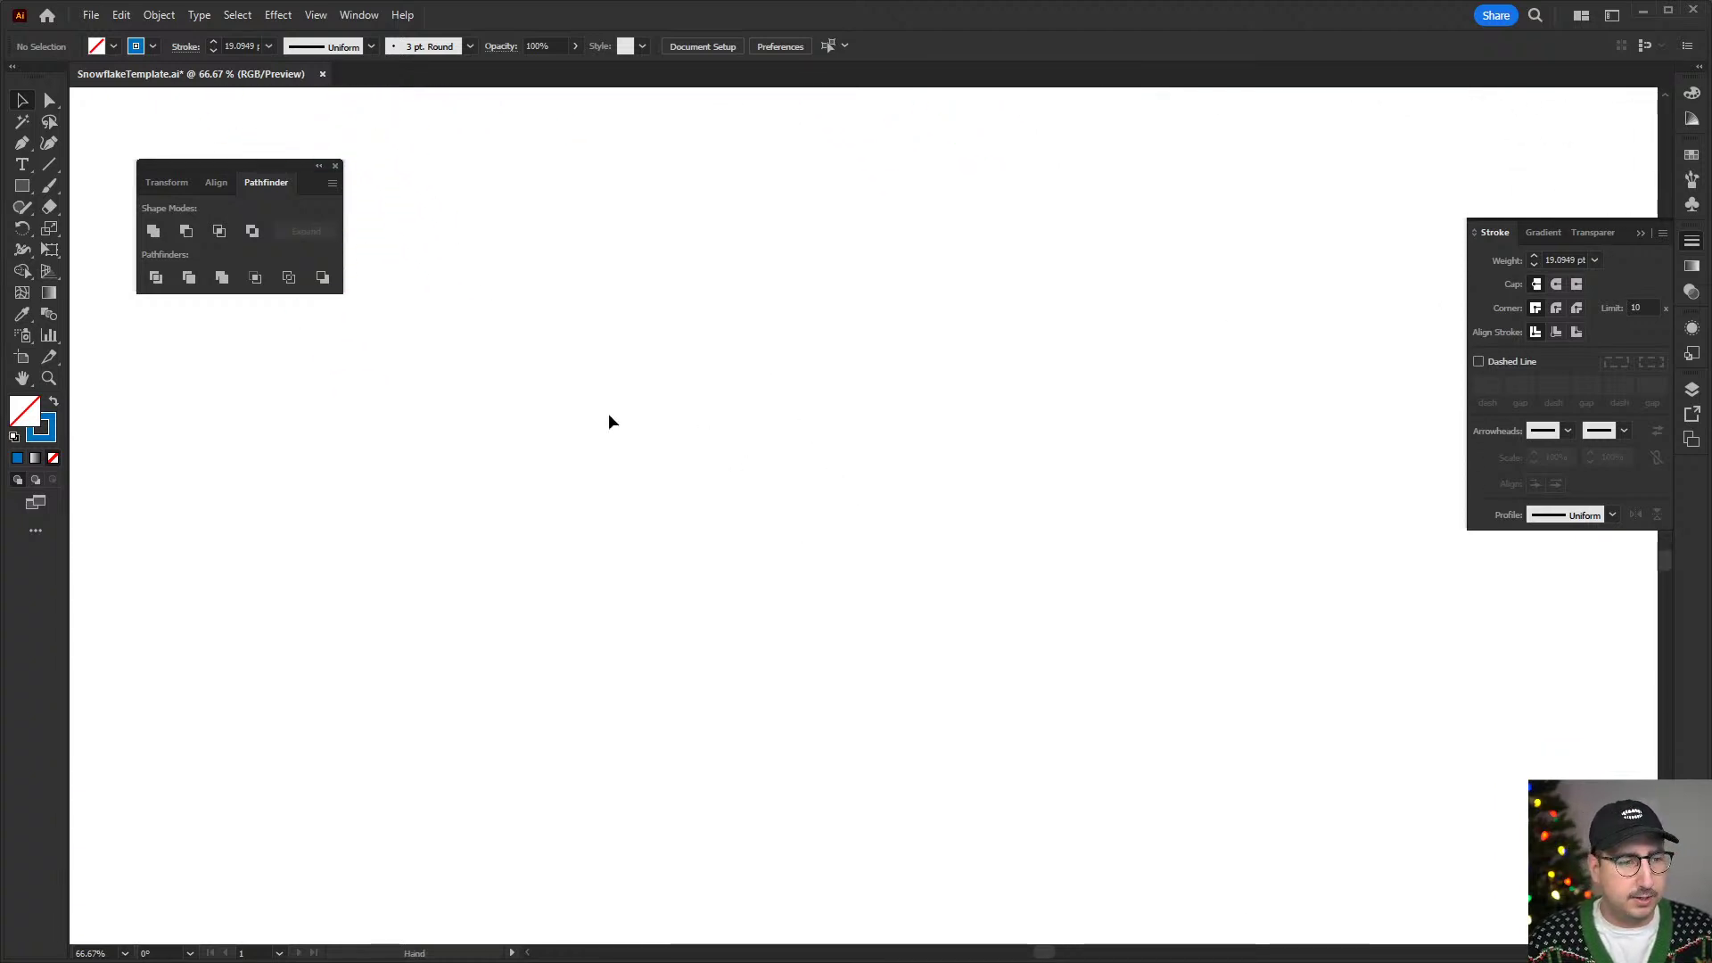
left_click(25, 190)
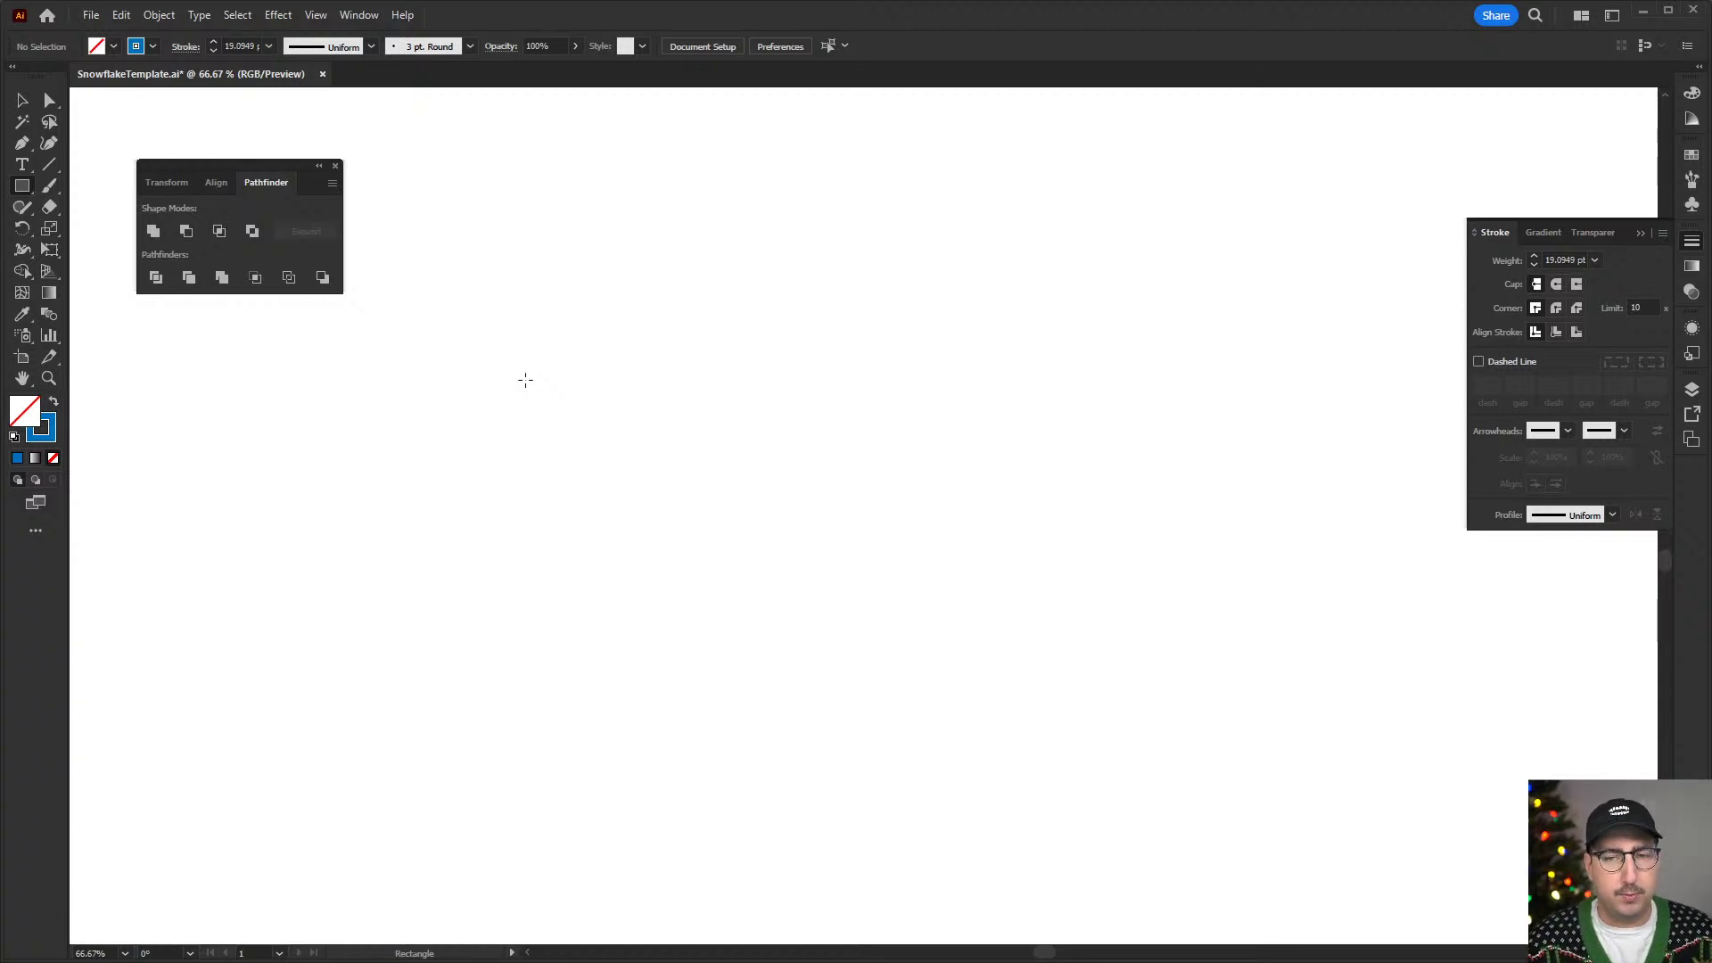
key("v")
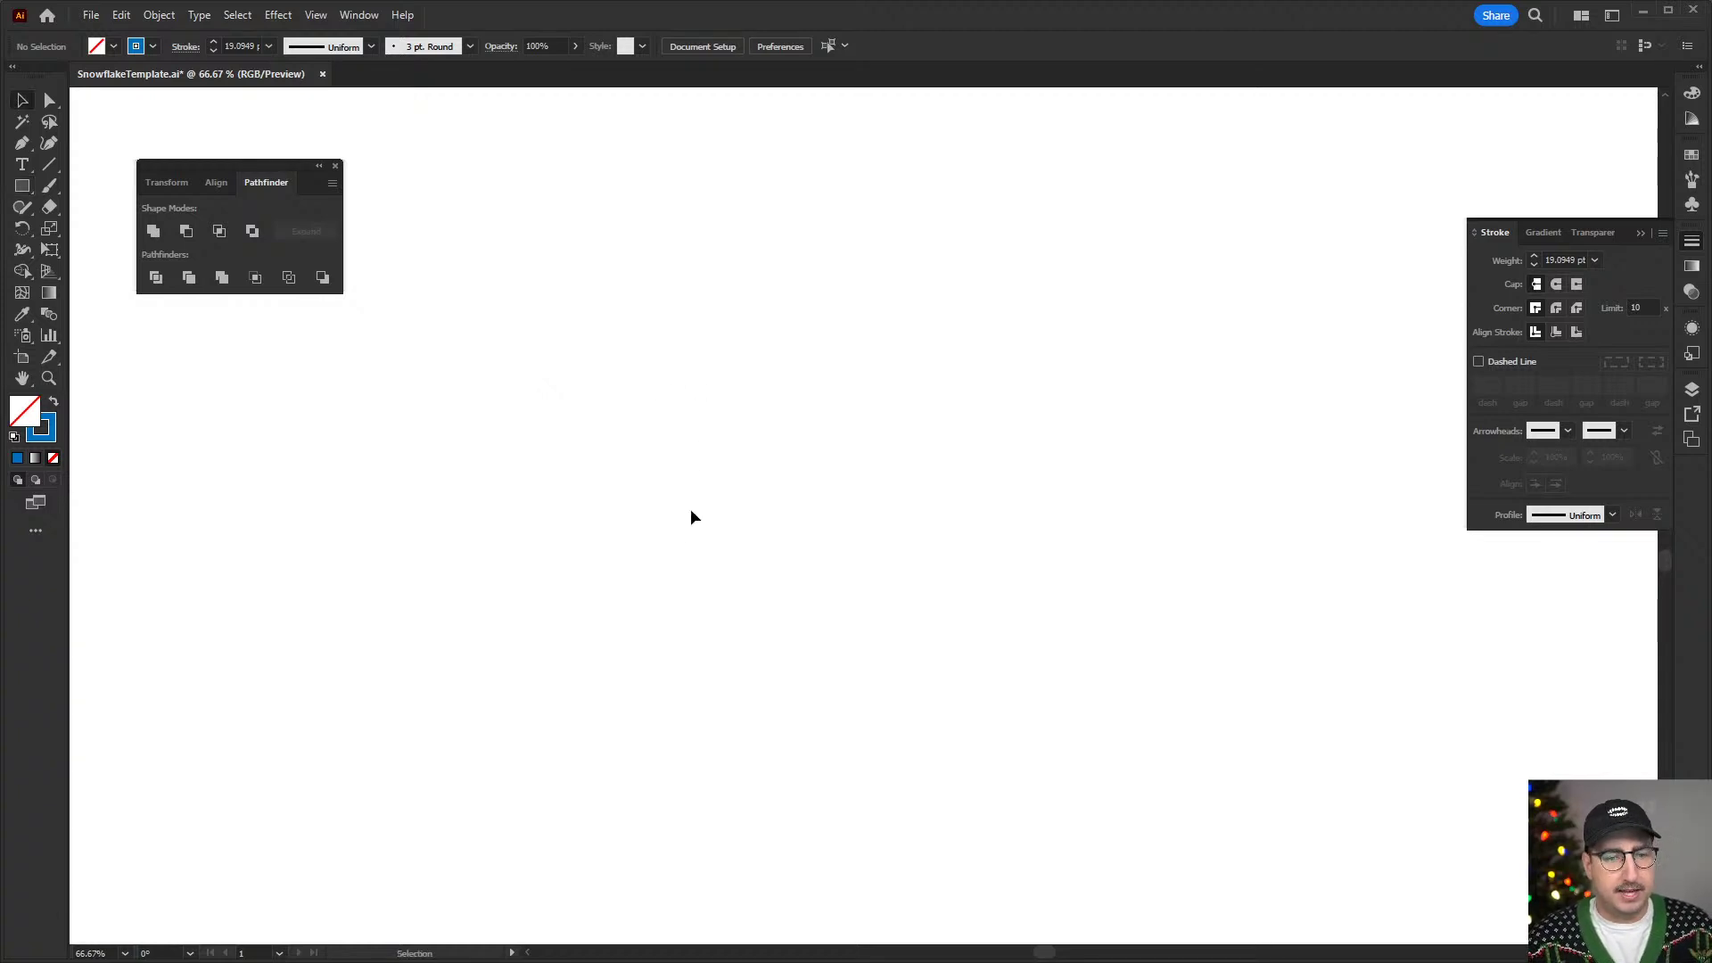
key("p")
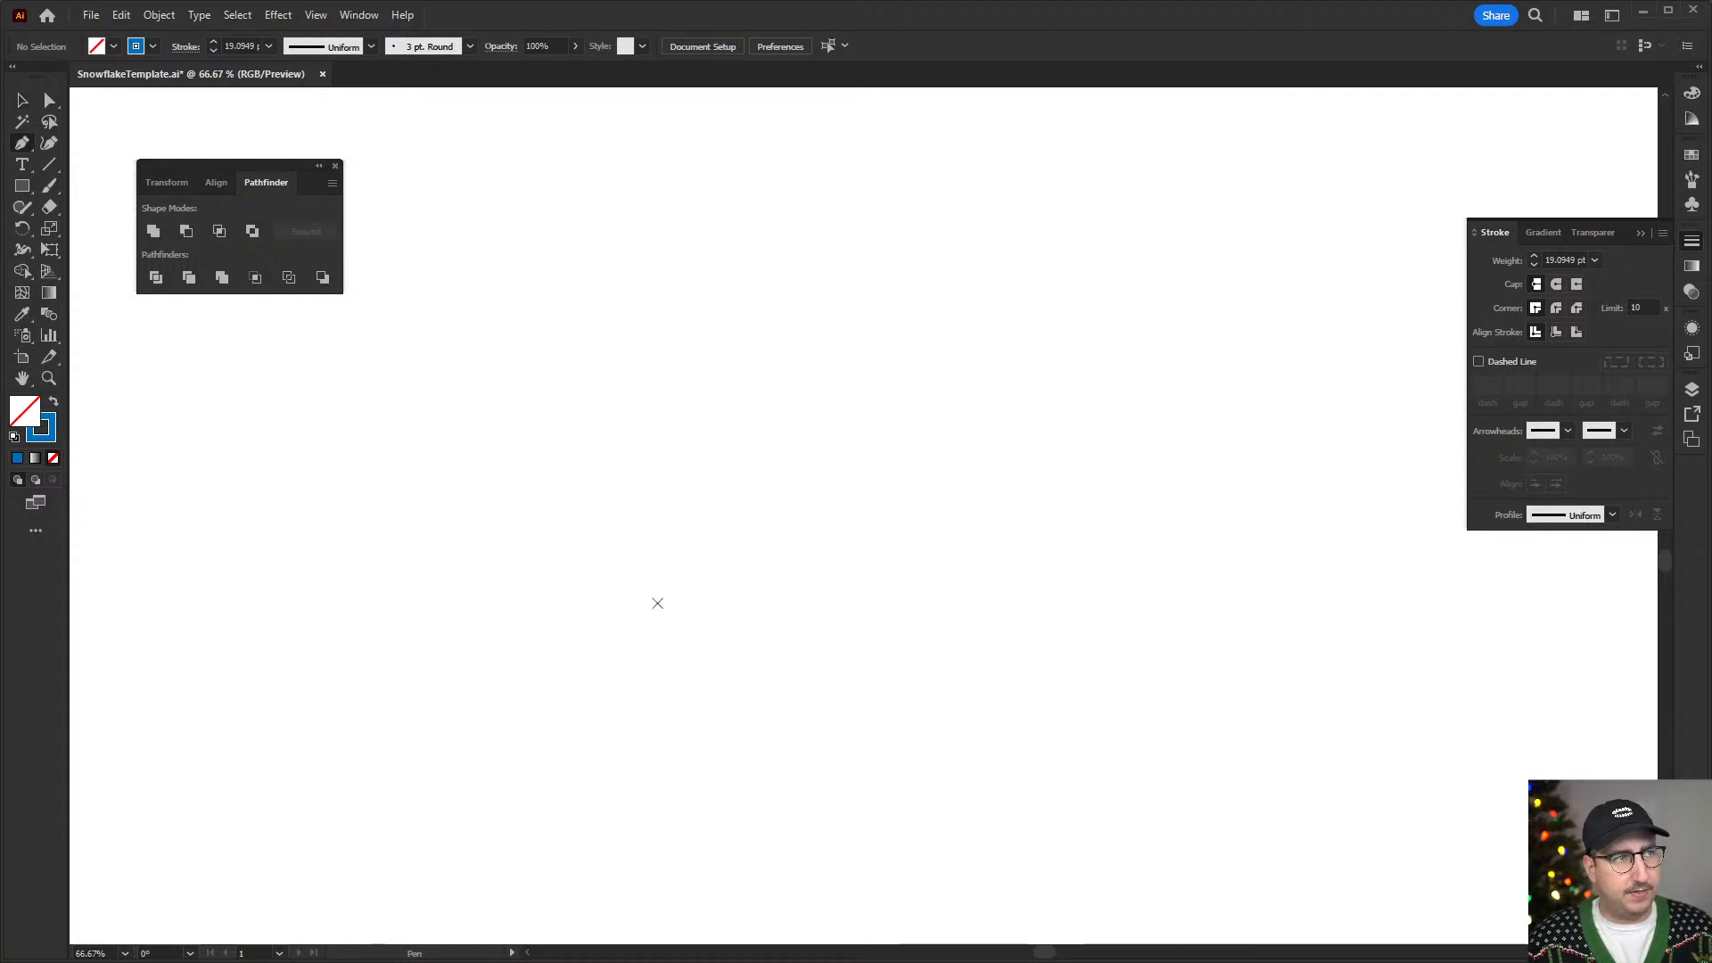
left_click(657, 603)
left_click(657, 300)
key("v")
left_click(765, 332)
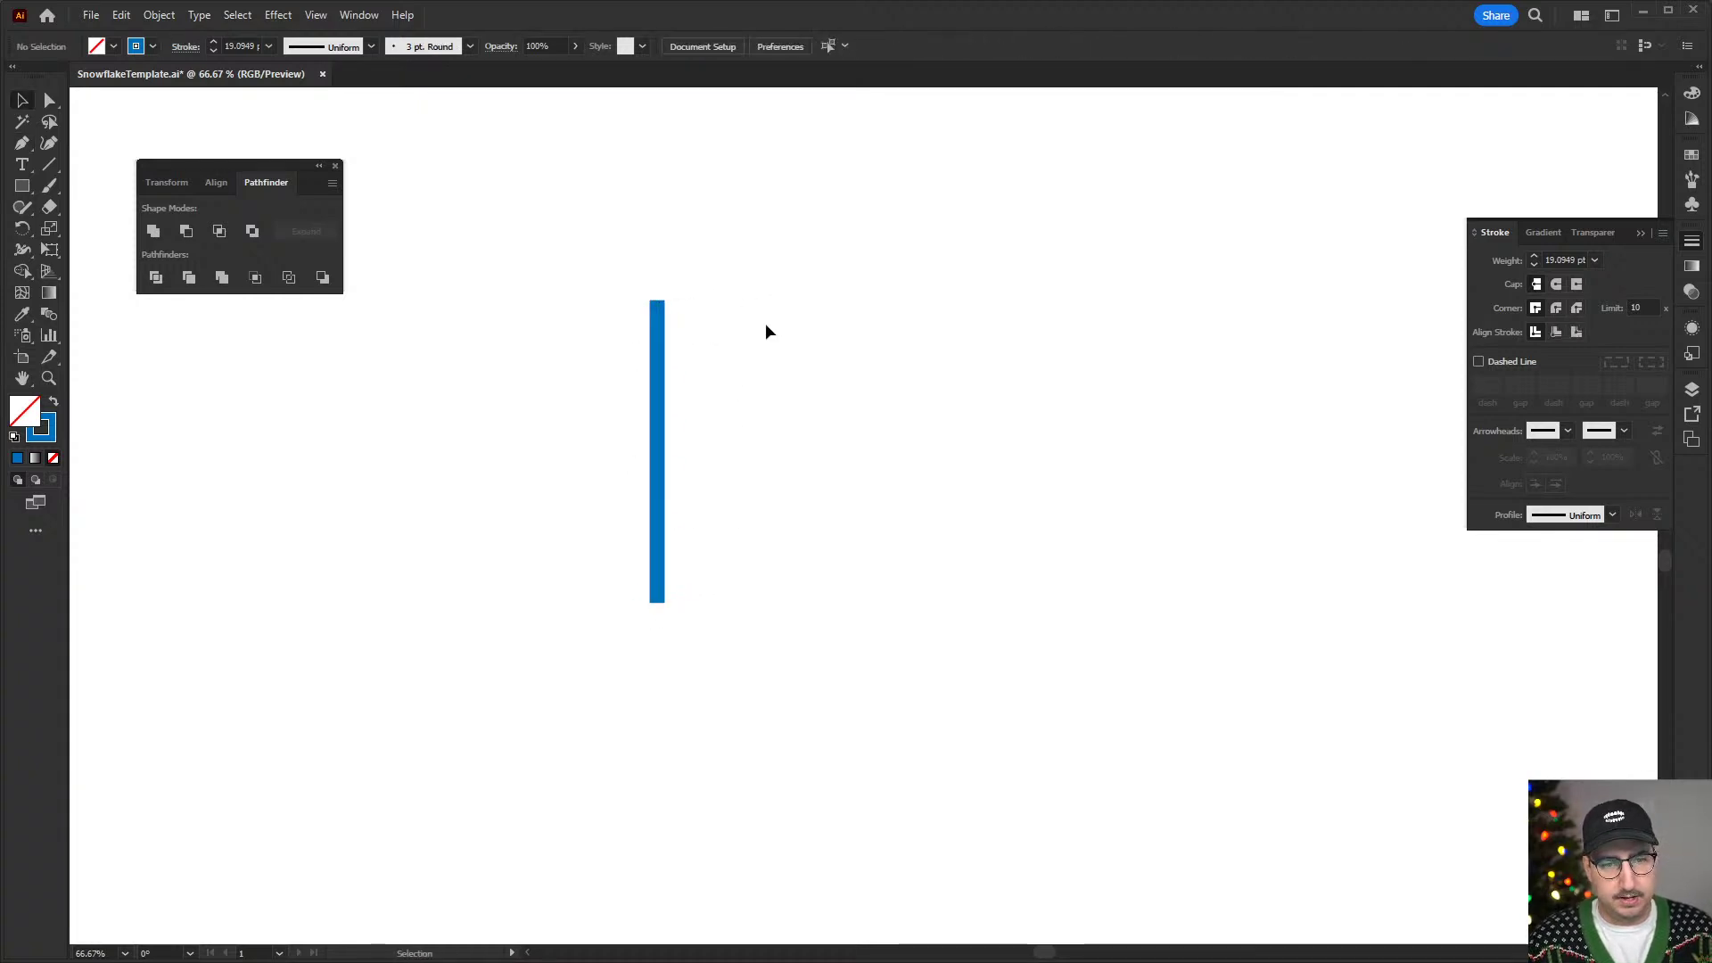
- Shorten the vertical line from its upper end to about 3.33 in and set its stroke weight to 50 pt
key("a")
left_click_drag(748, 324, 649, 378)
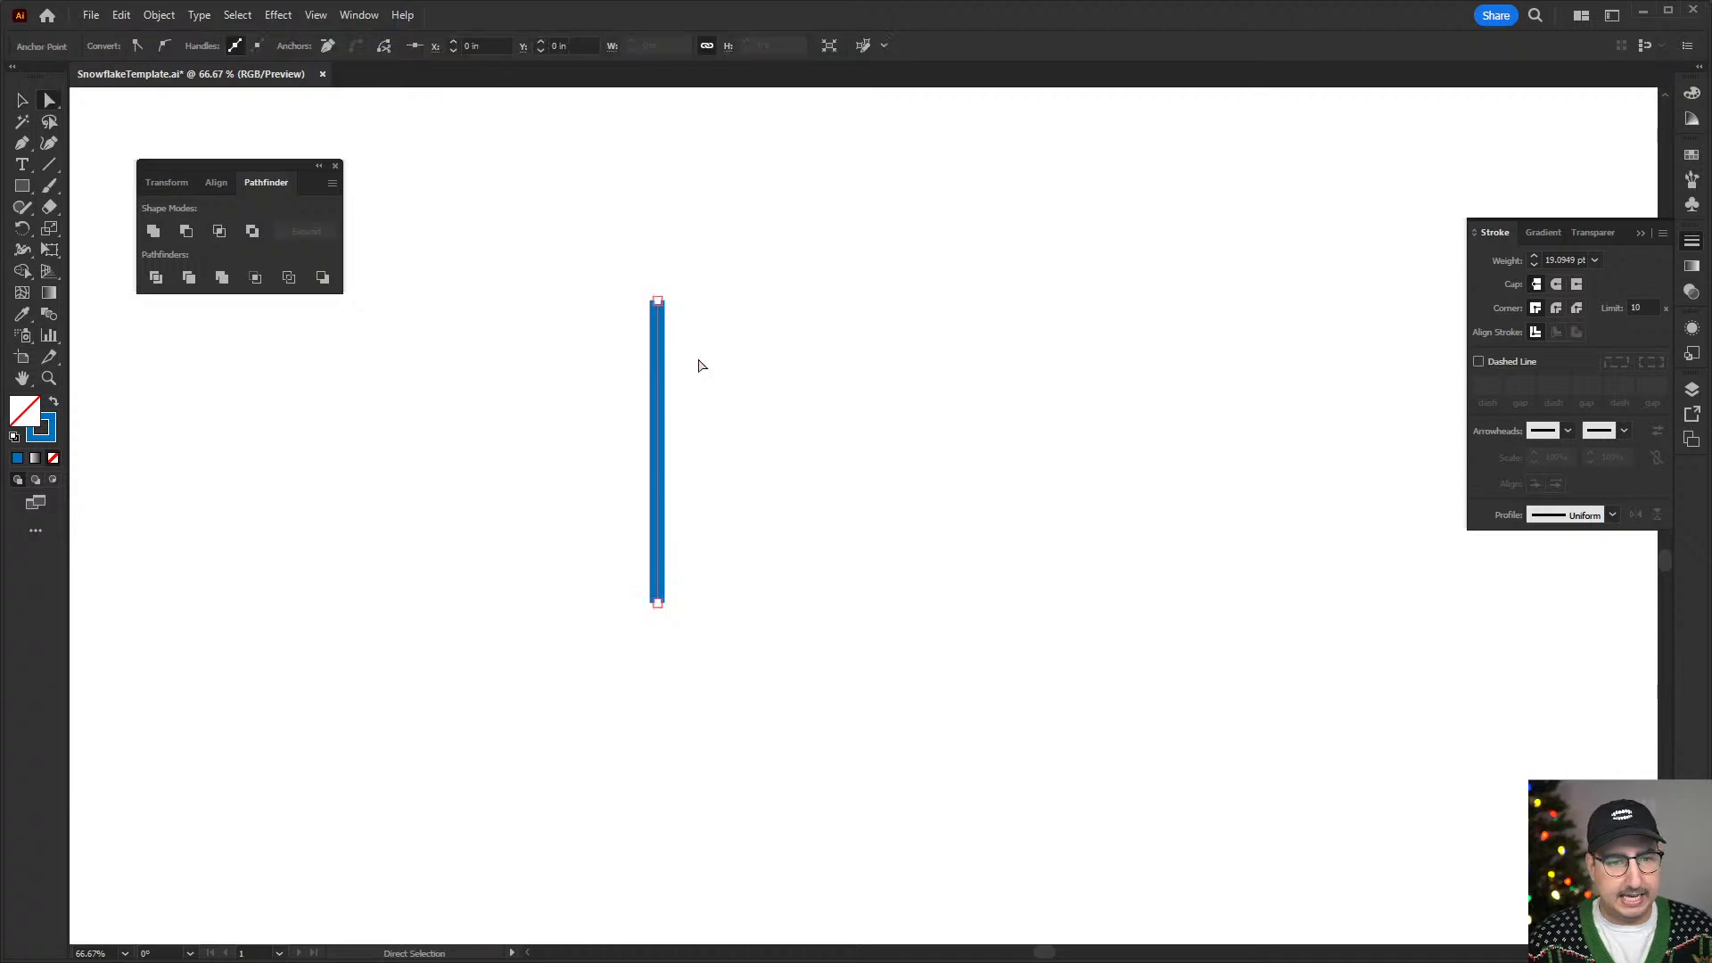
left_click_drag(634, 271, 657, 421)
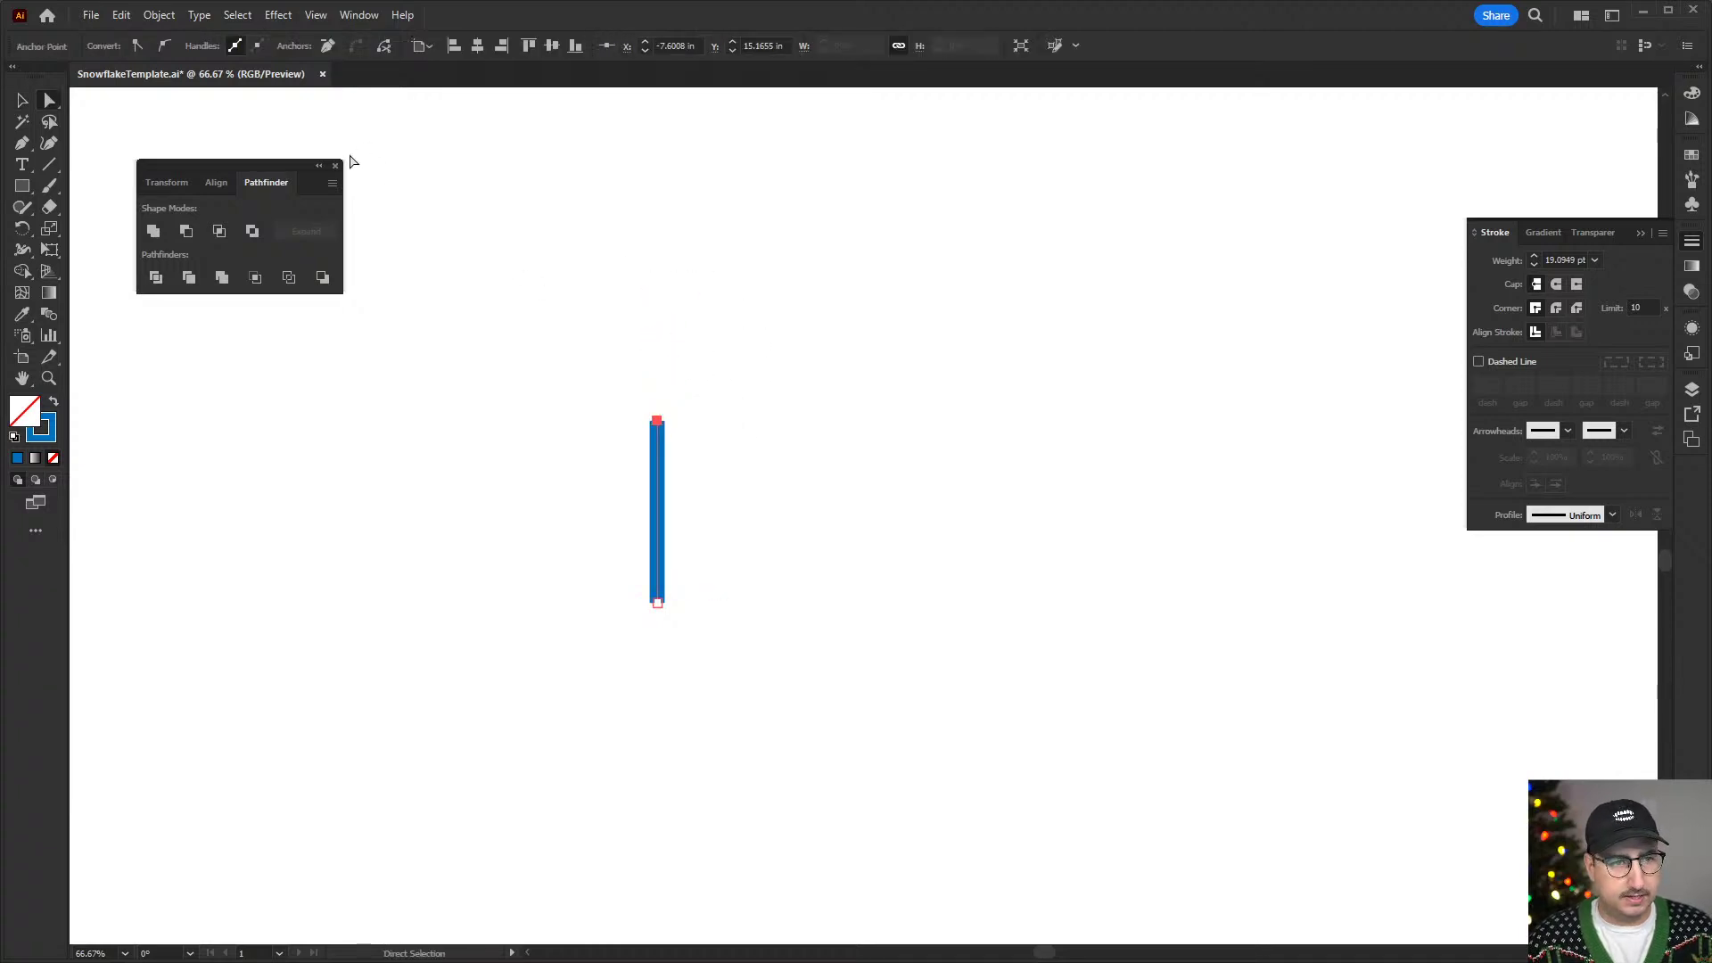
key("v")
left_click(243, 46)
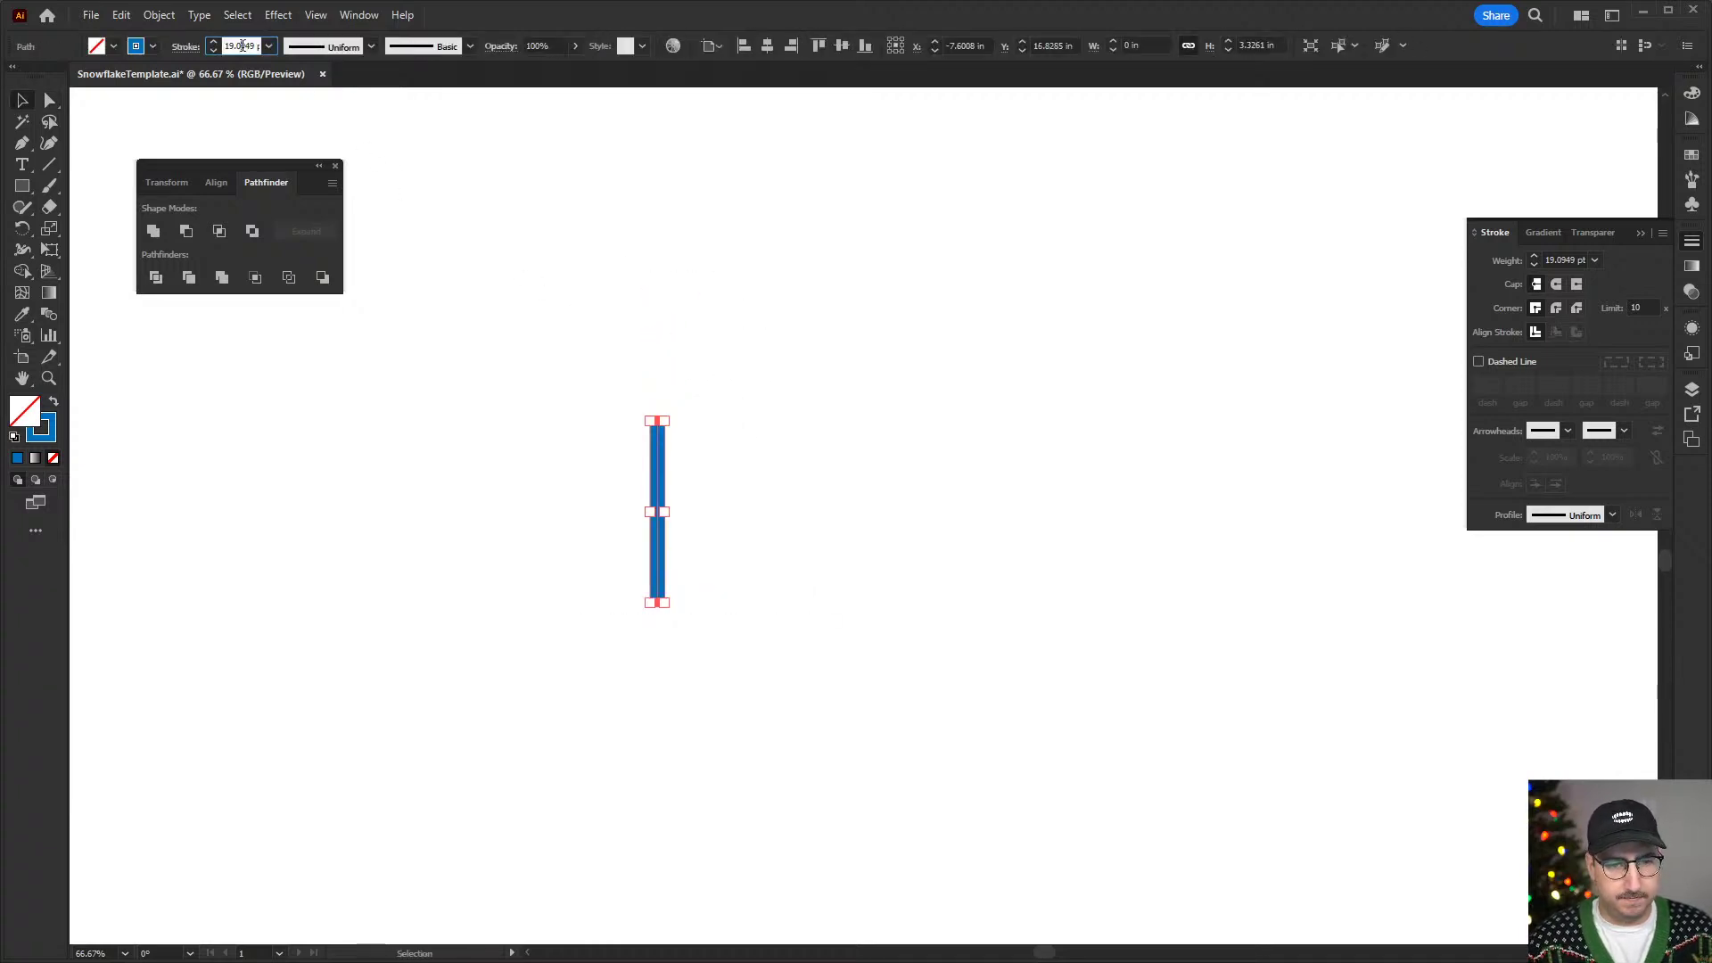
type("50")
key("Return")
left_click(581, 312)
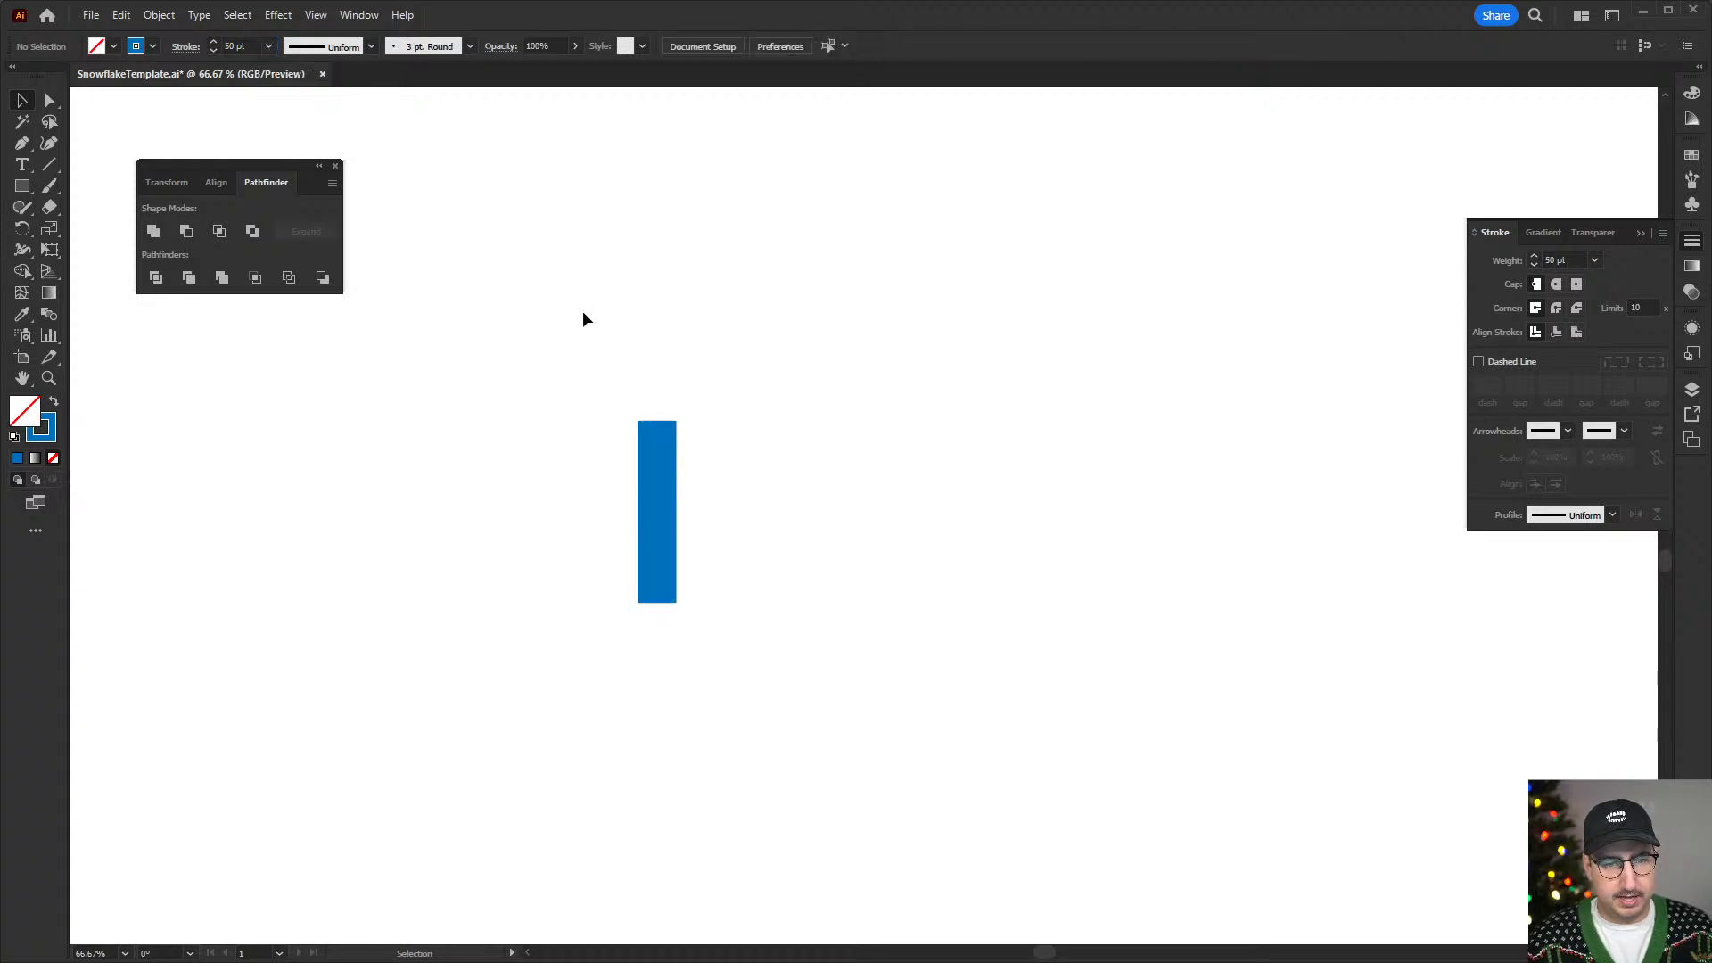
- Lengthen the thick vertical bar by moving its upper anchor point straight up, and deselect it
key("a")
left_click_drag(596, 353, 773, 489)
left_click_drag(659, 426, 659, 381)
left_click(719, 386)
- Draw a square about 0.98 in wide centred on the bar's upper end, with a solid blue fill and no stroke
key("z")
left_click(713, 477)
left_click(903, 449)
left_click_drag(865, 434, 905, 320)
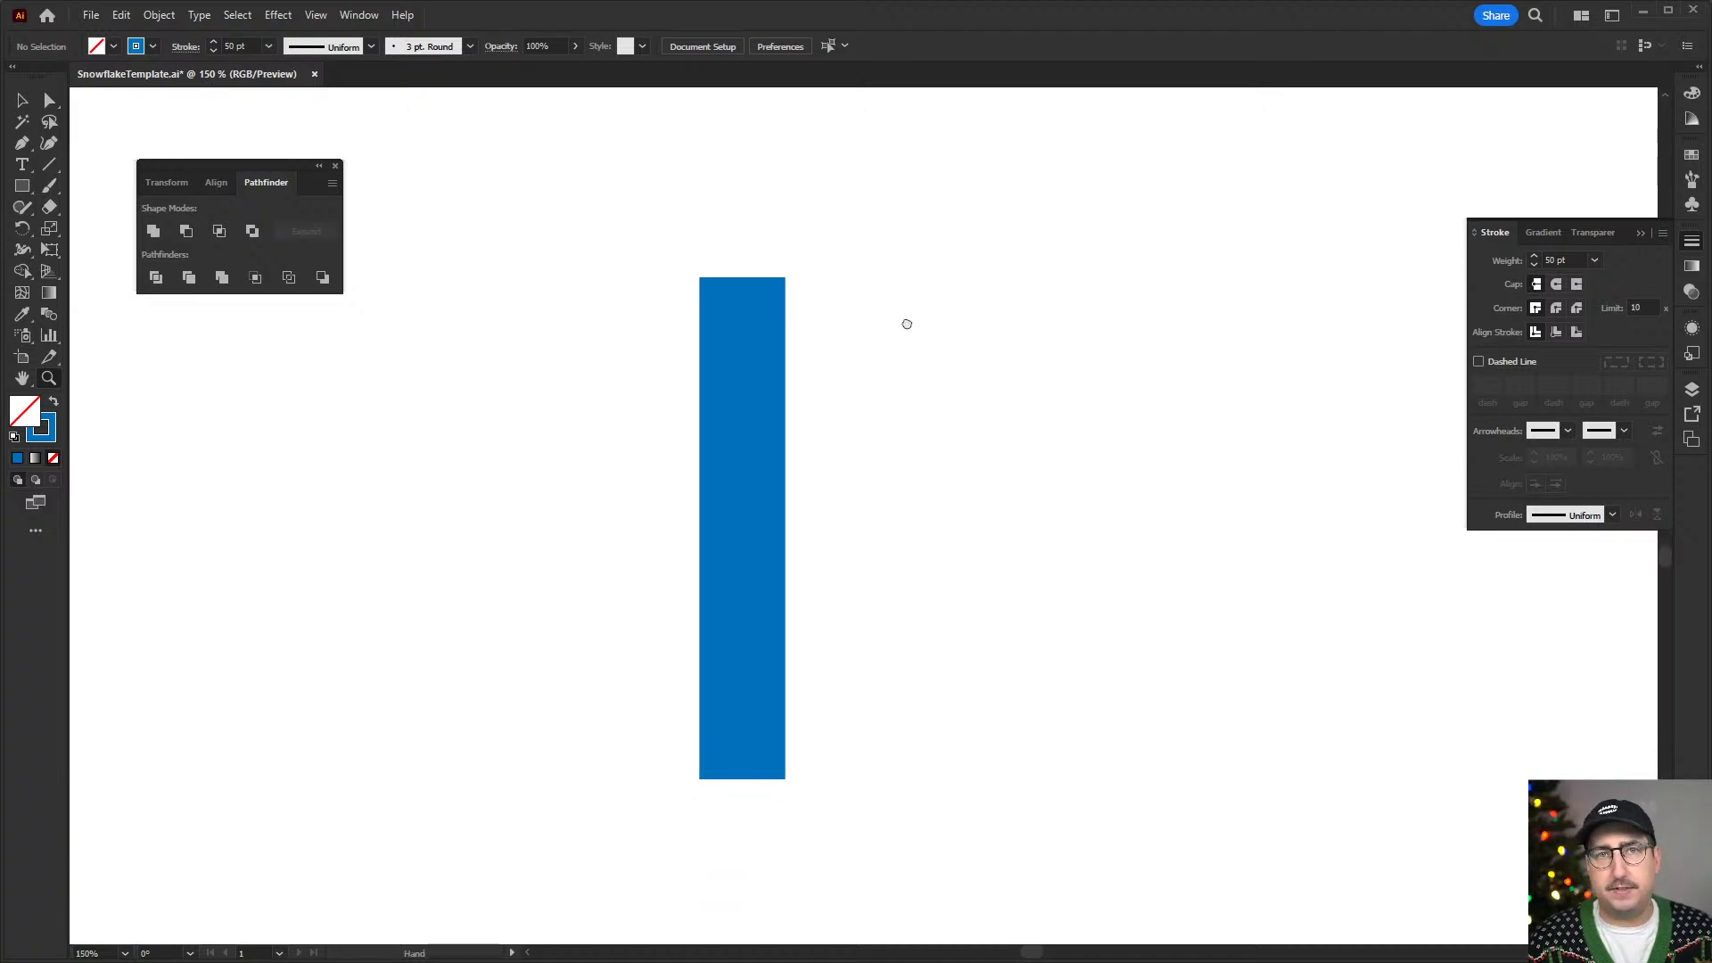
left_click(20, 187)
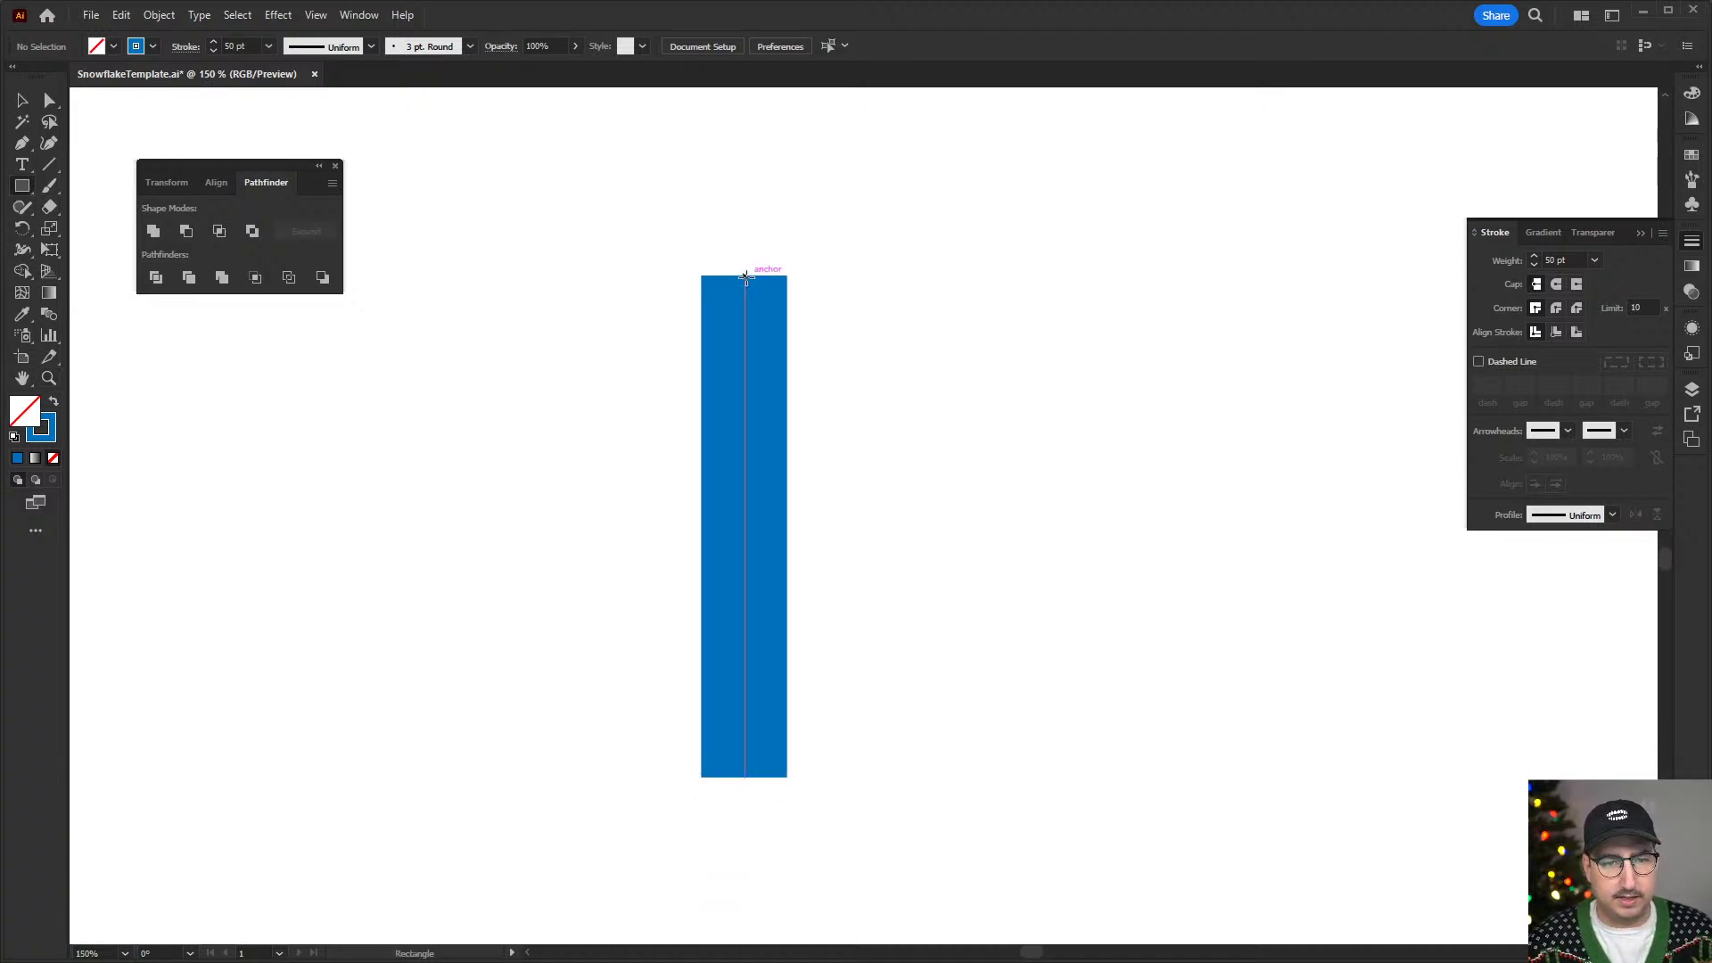
left_click_drag(745, 275, 684, 218)
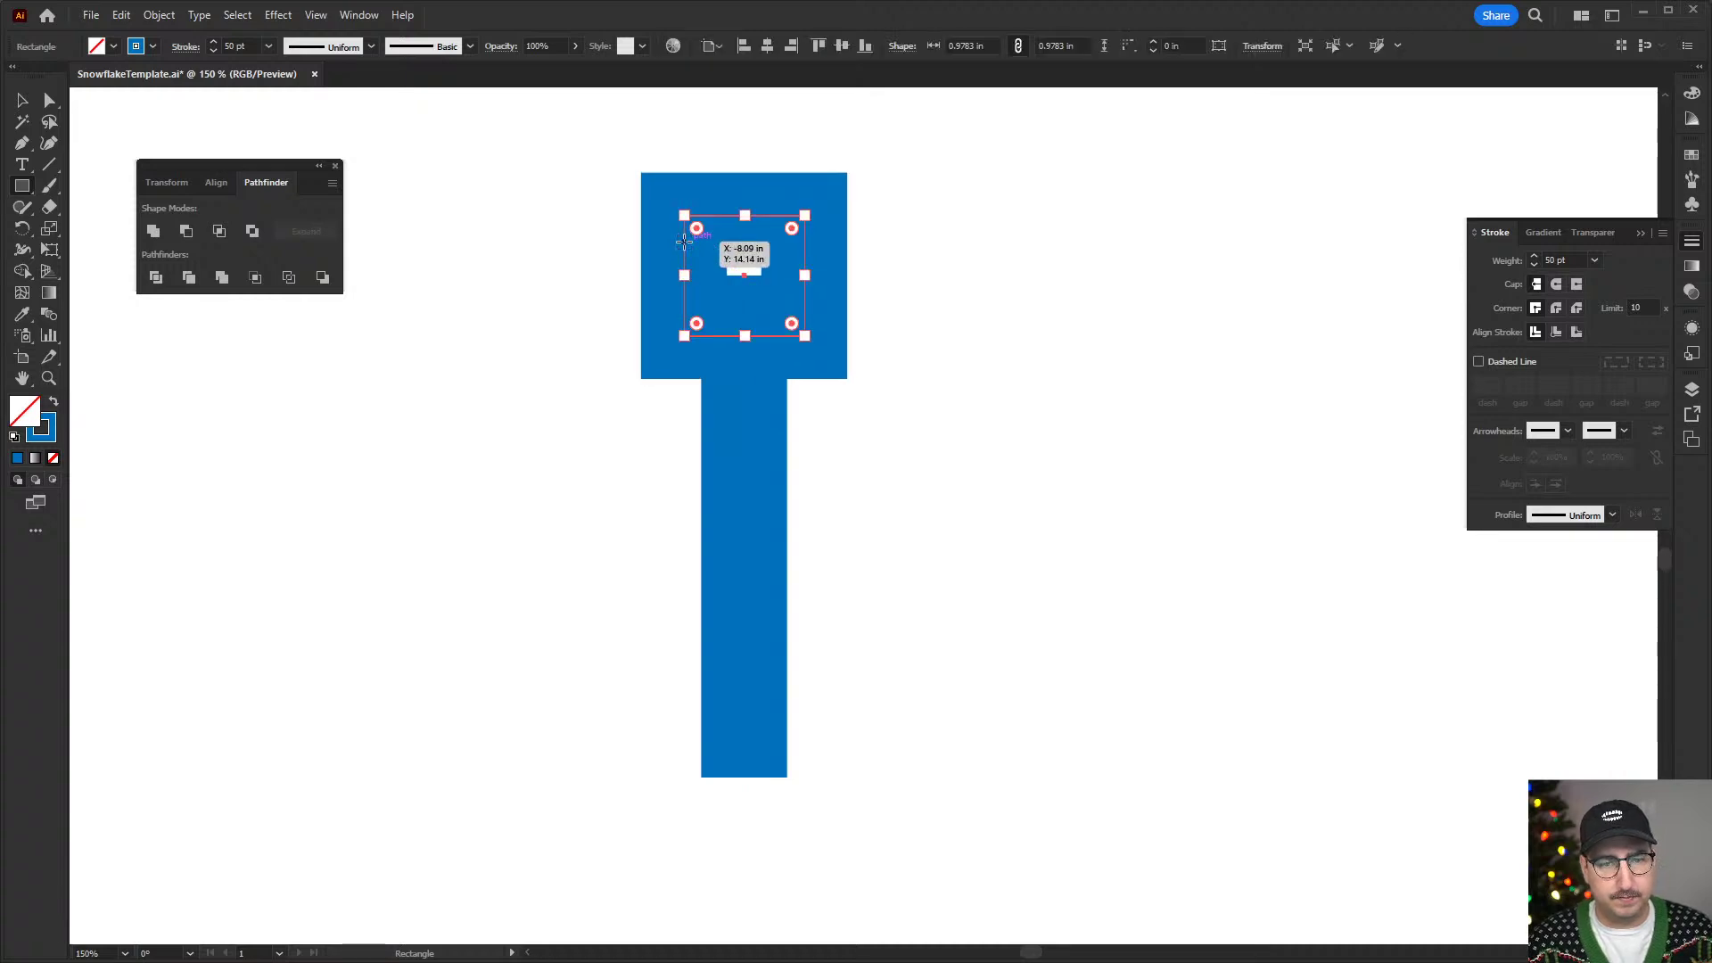
key("shift+x")
- Rotate the square 45 degrees into a diamond and clear the selection
key("r")
left_click_drag(753, 172, 890, 210)
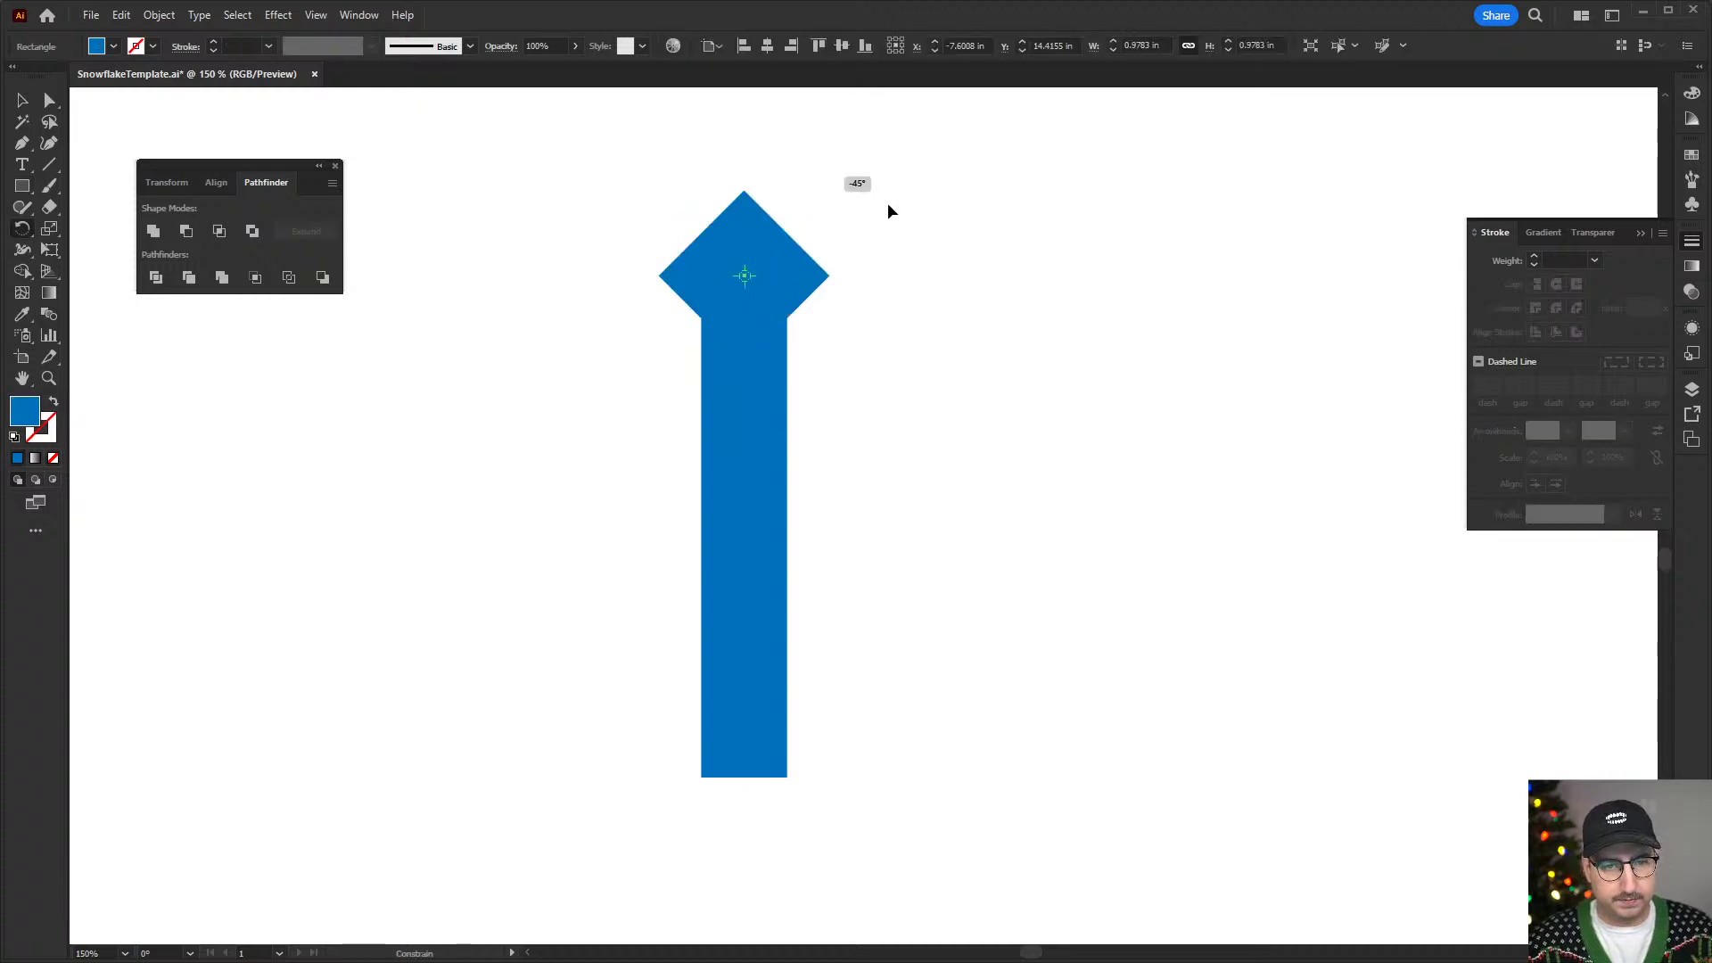
key("v")
left_click(936, 318)
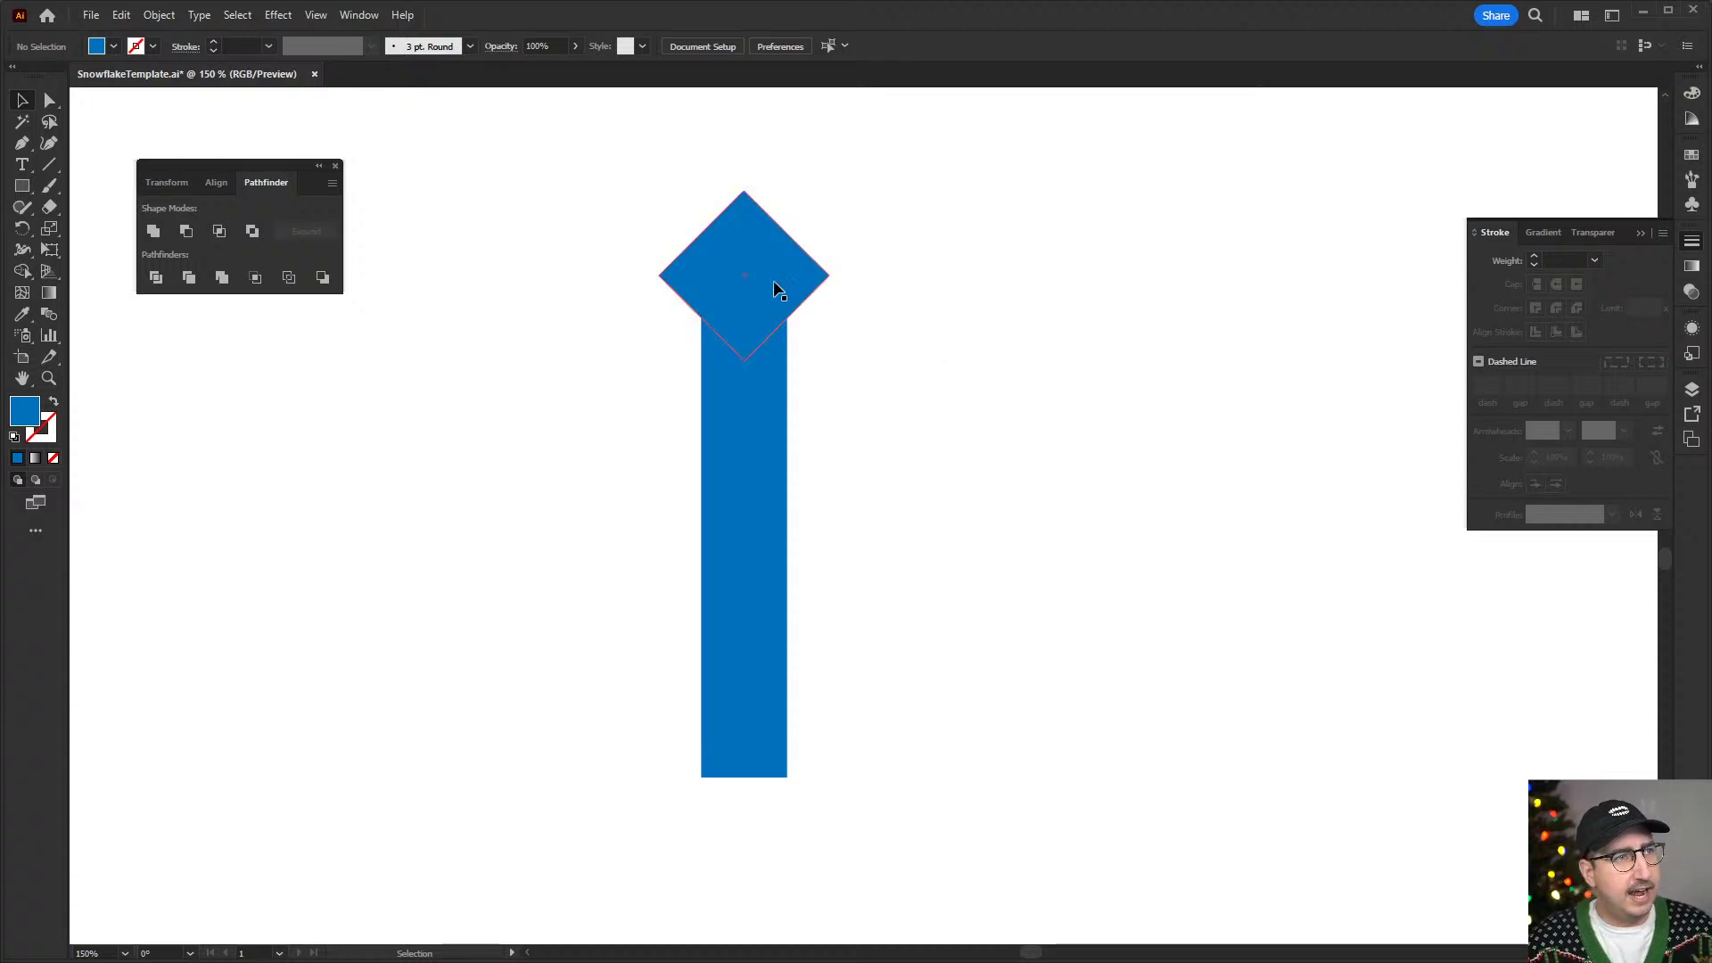
- Place a half-size copy of the diamond on each side edge of the bar, just below the large diamond, and deselect
left_click_drag(774, 288, 815, 405)
key("ctrl+shift+a")
key("ctrl+shift+a")
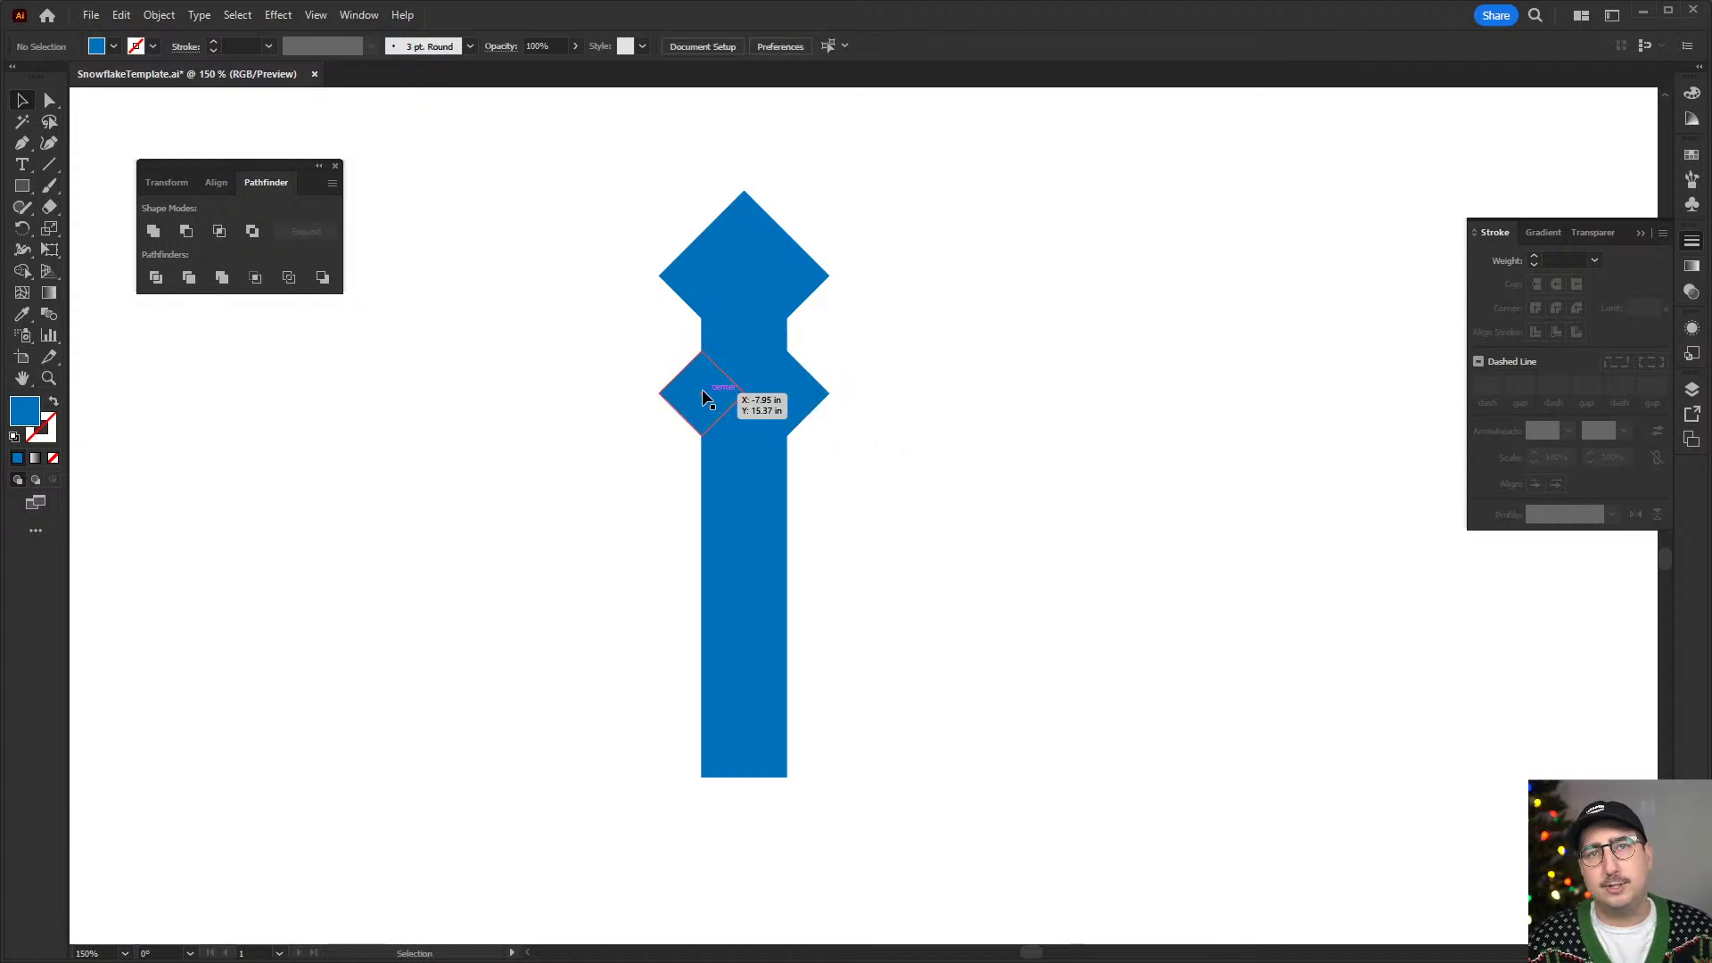
- Draw a diagonal line from the right small diamond's centre up and outward, about 0.34 in in each direction
key("z")
left_click(860, 337)
left_click_drag(792, 558, 795, 483)
key("p")
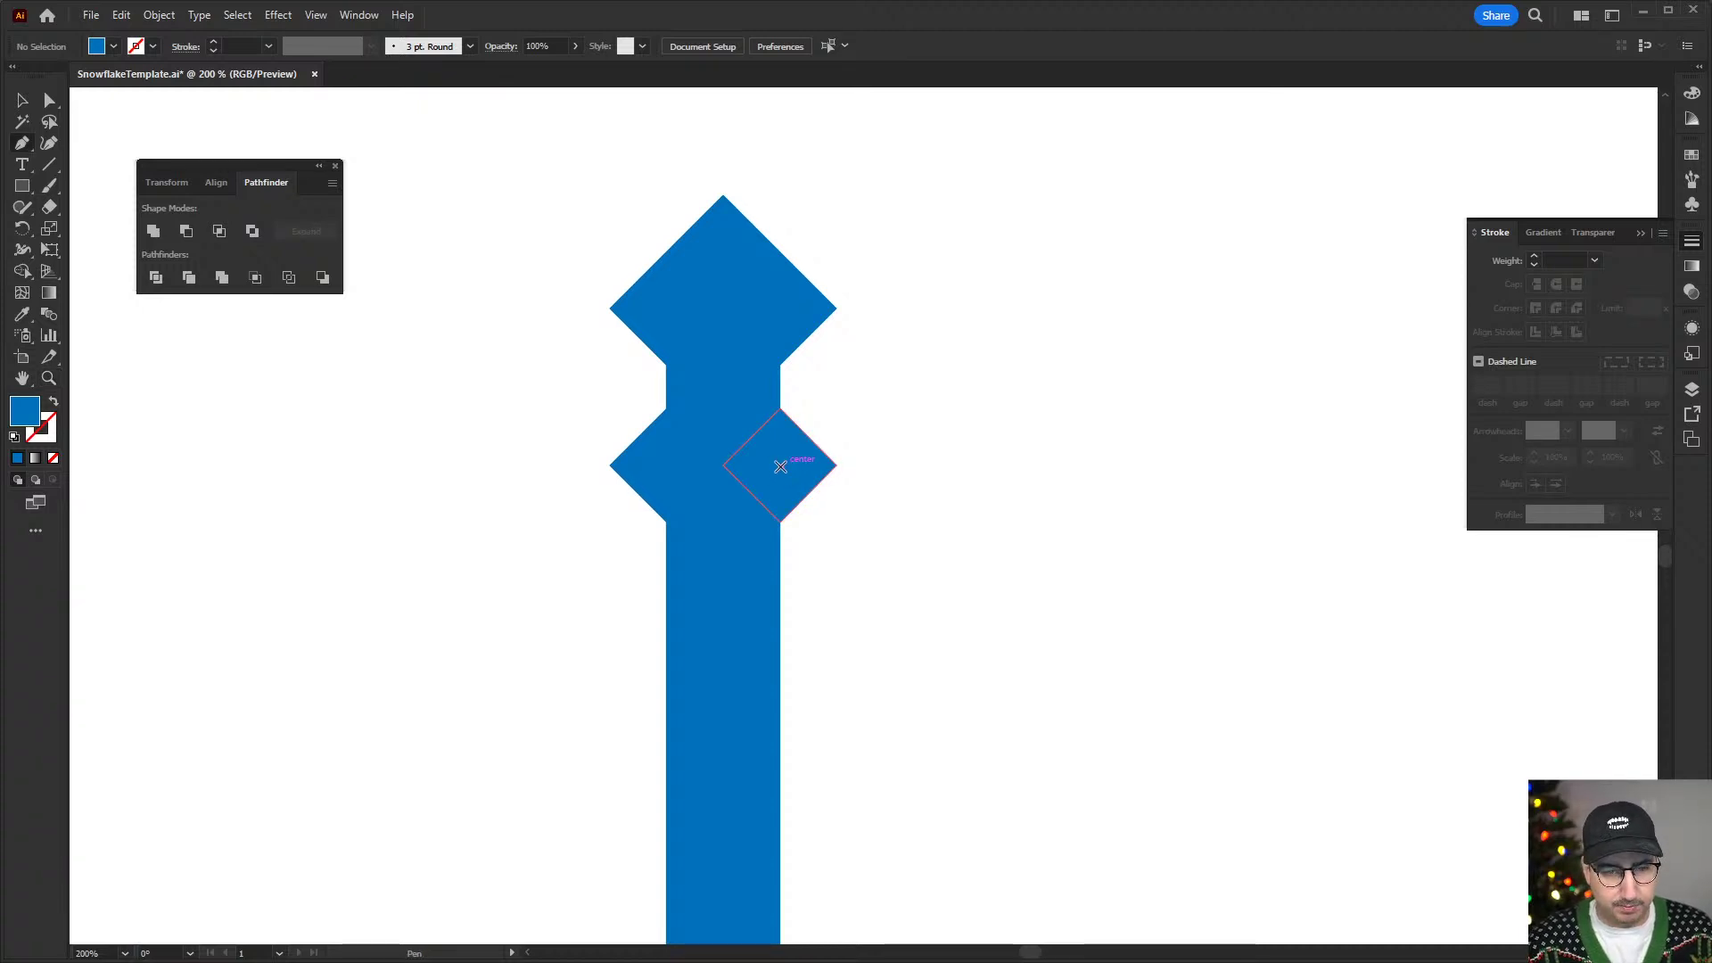
left_click(833, 409)
key("v")
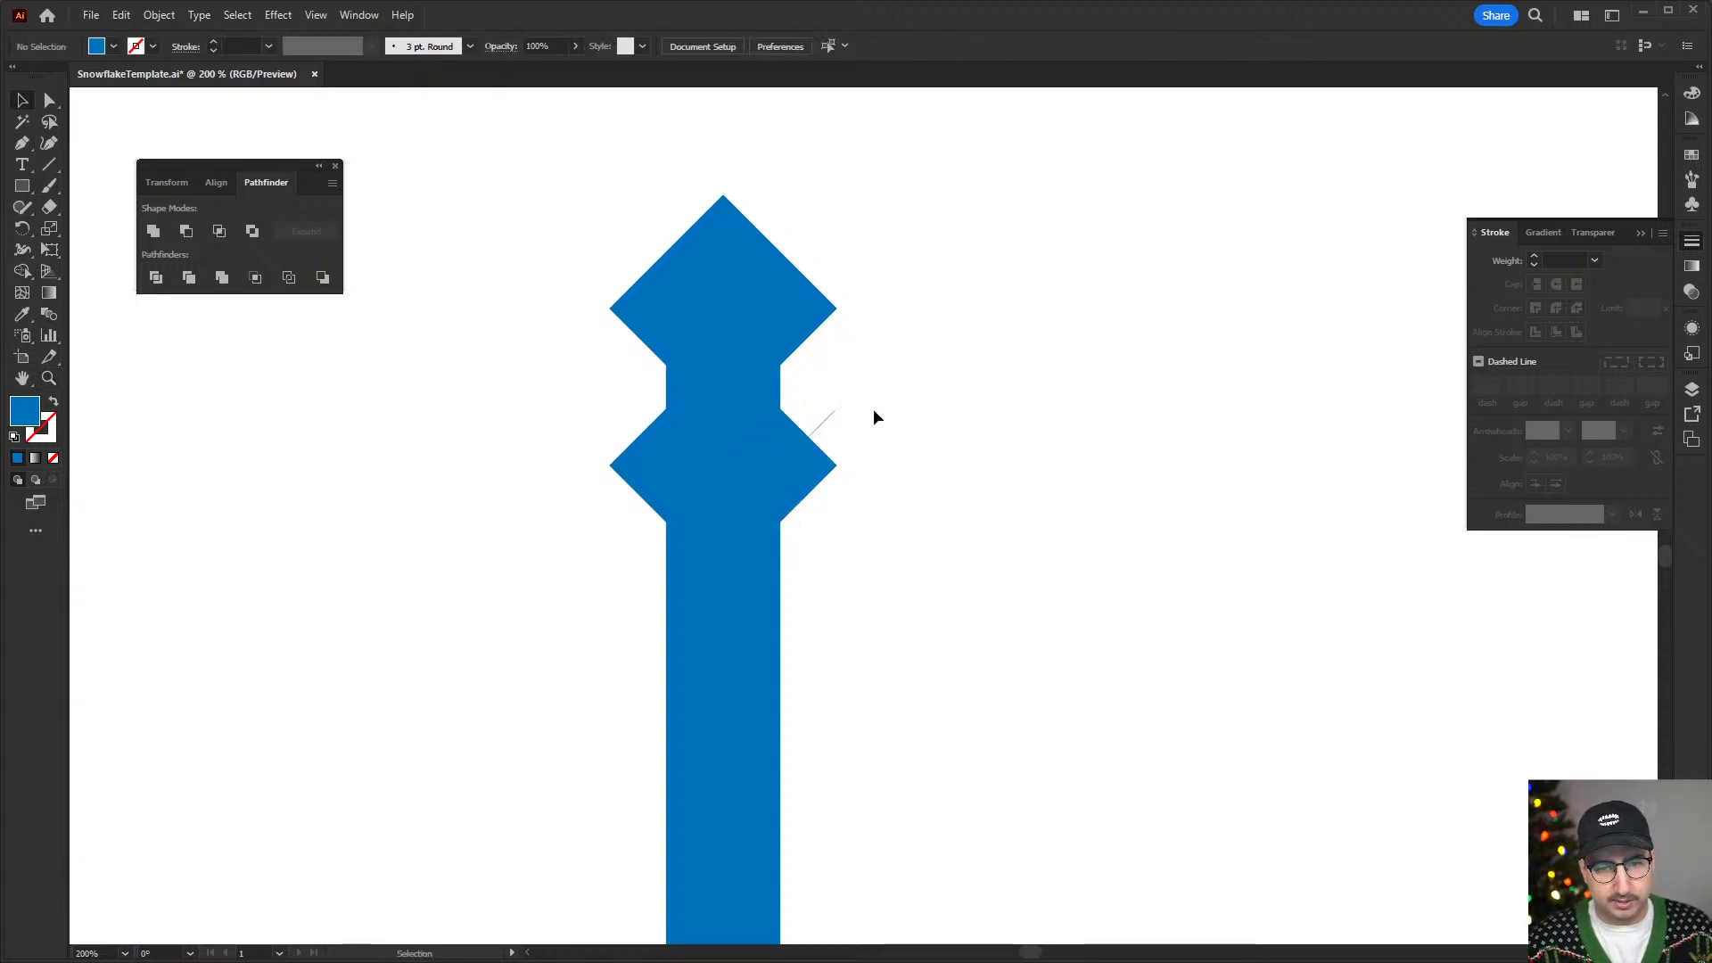
- Give the diagonal line a 10 pt blue stroke with no fill
left_click_drag(821, 425, 818, 428)
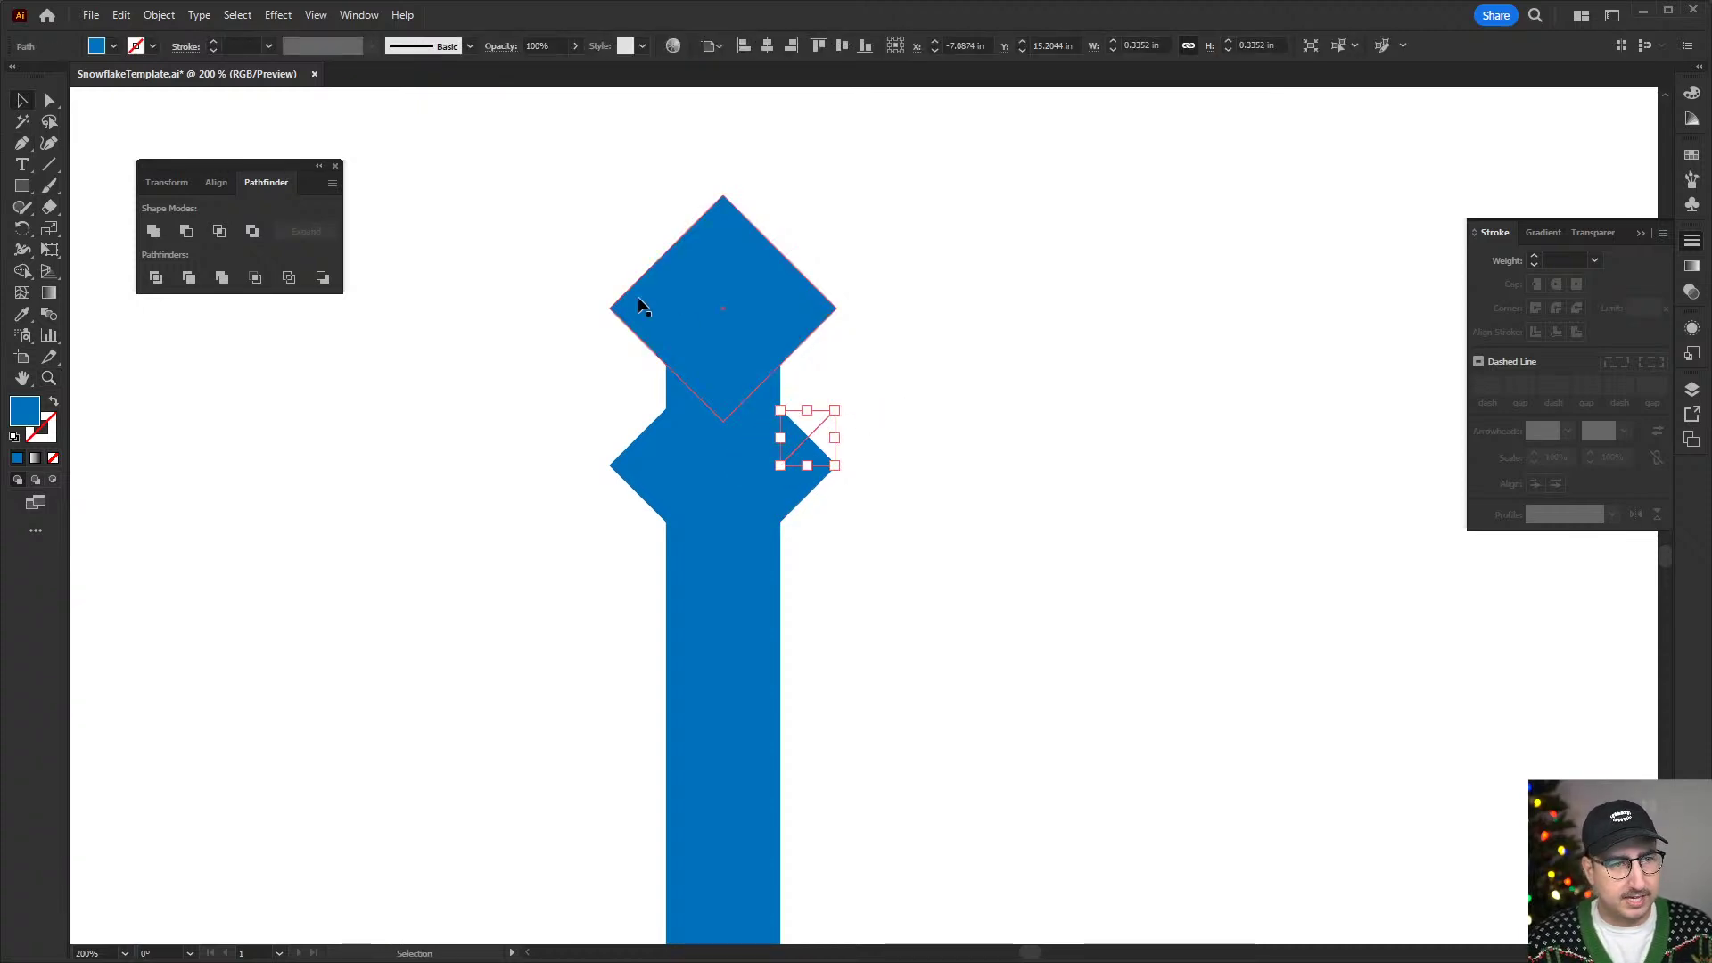
left_click(239, 46)
type("10")
key("Return")
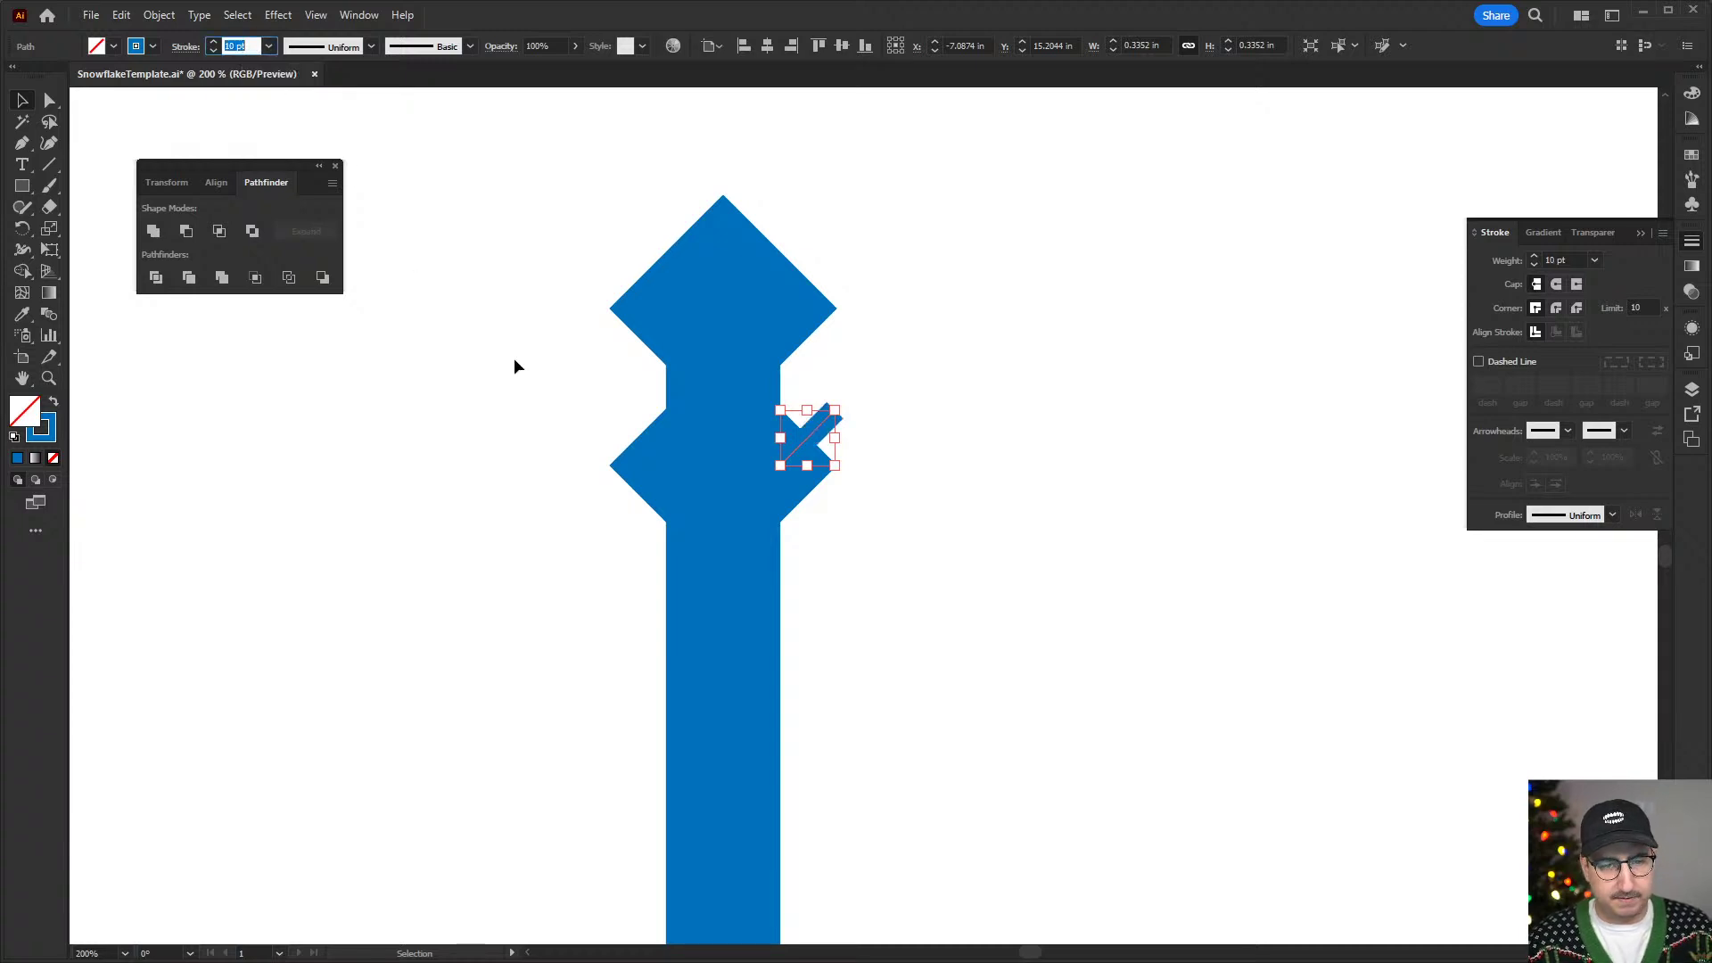
- Make a copy of the diagonal line rotated 90 degrees about the small diamond's centre so it points down and outward
key("r")
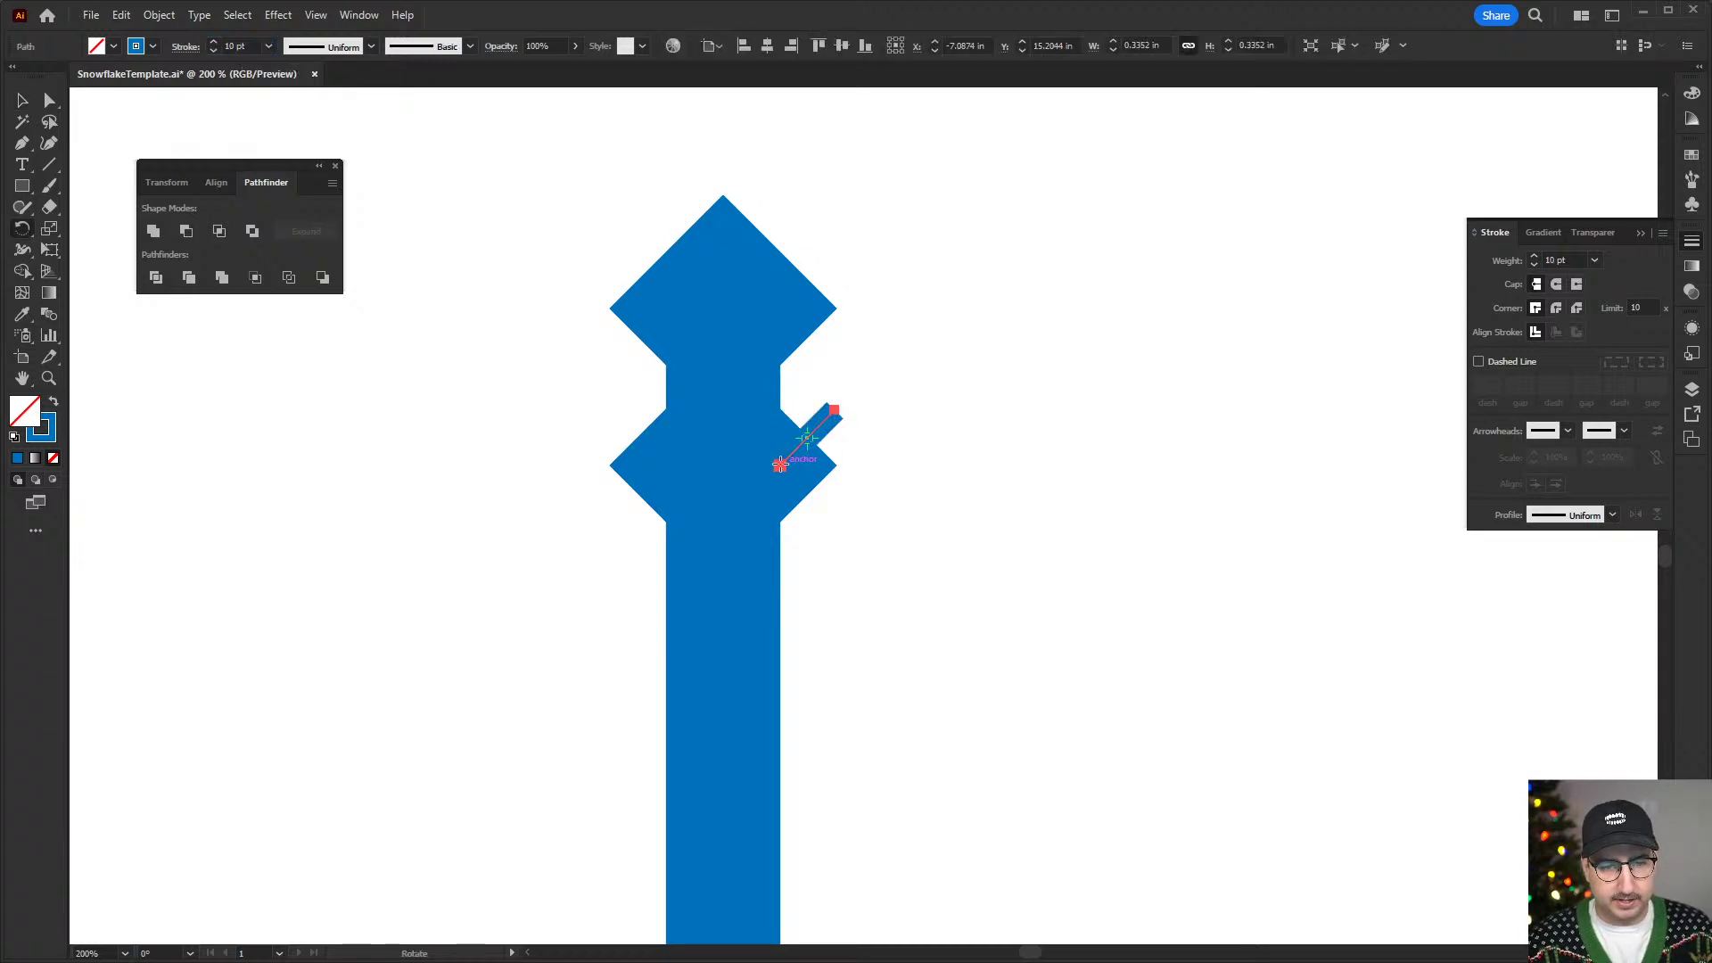
left_click(780, 464)
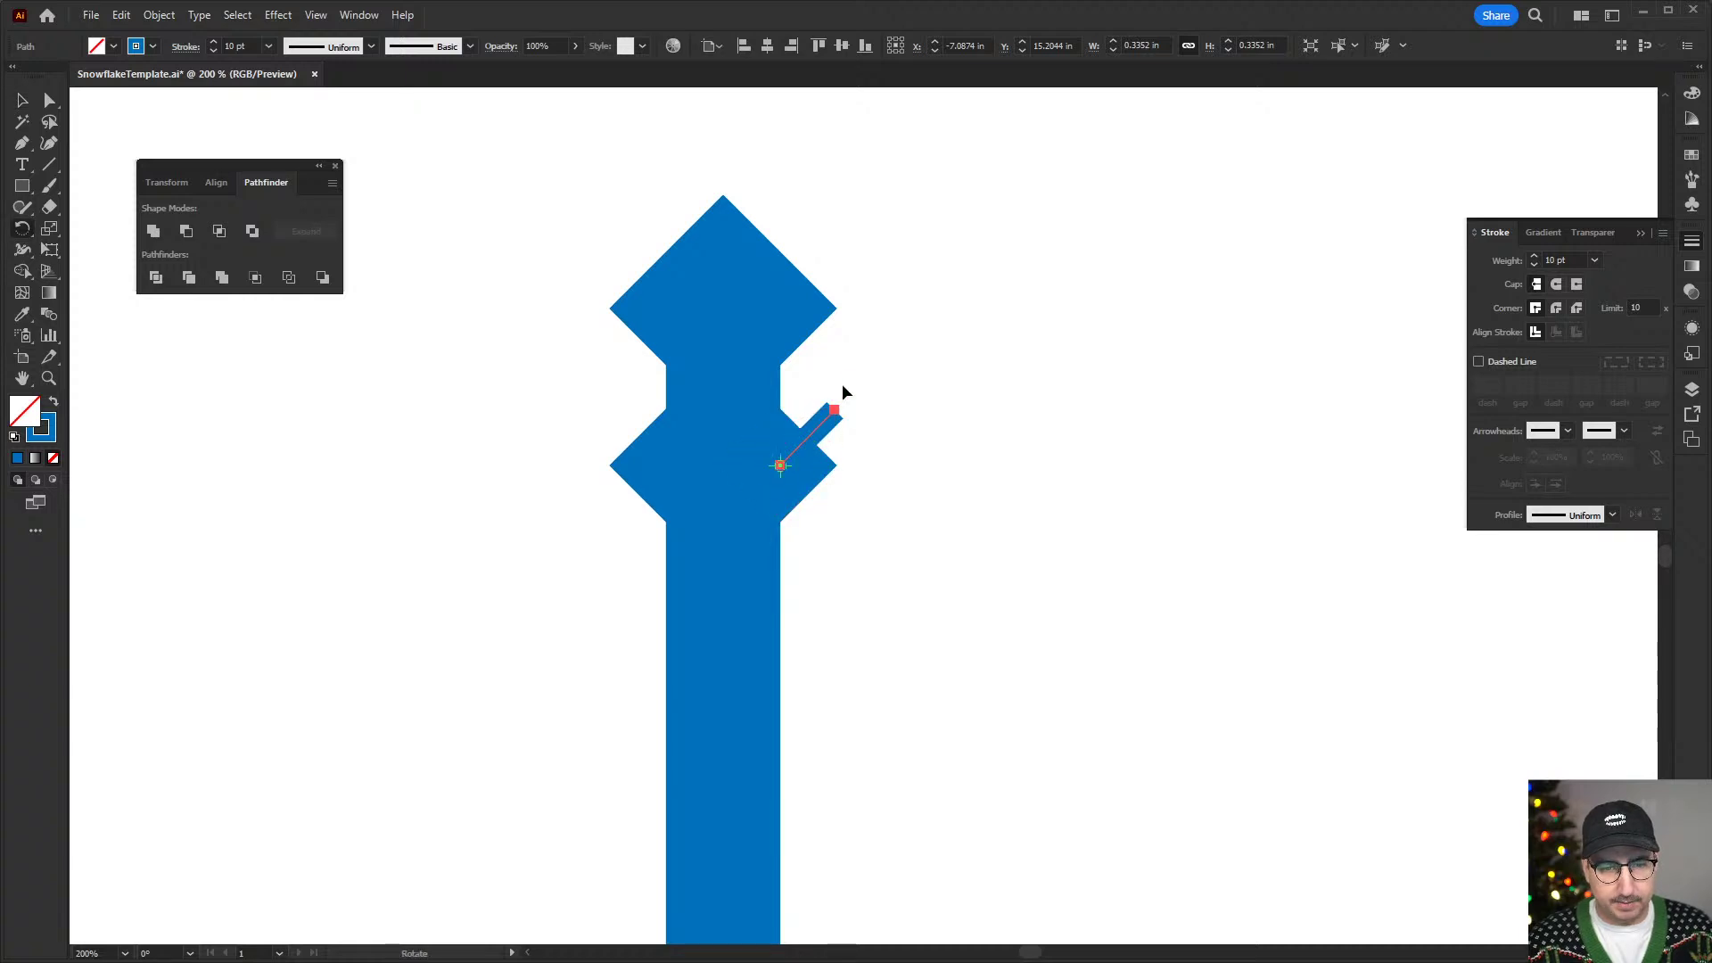
left_click_drag(851, 358, 936, 548)
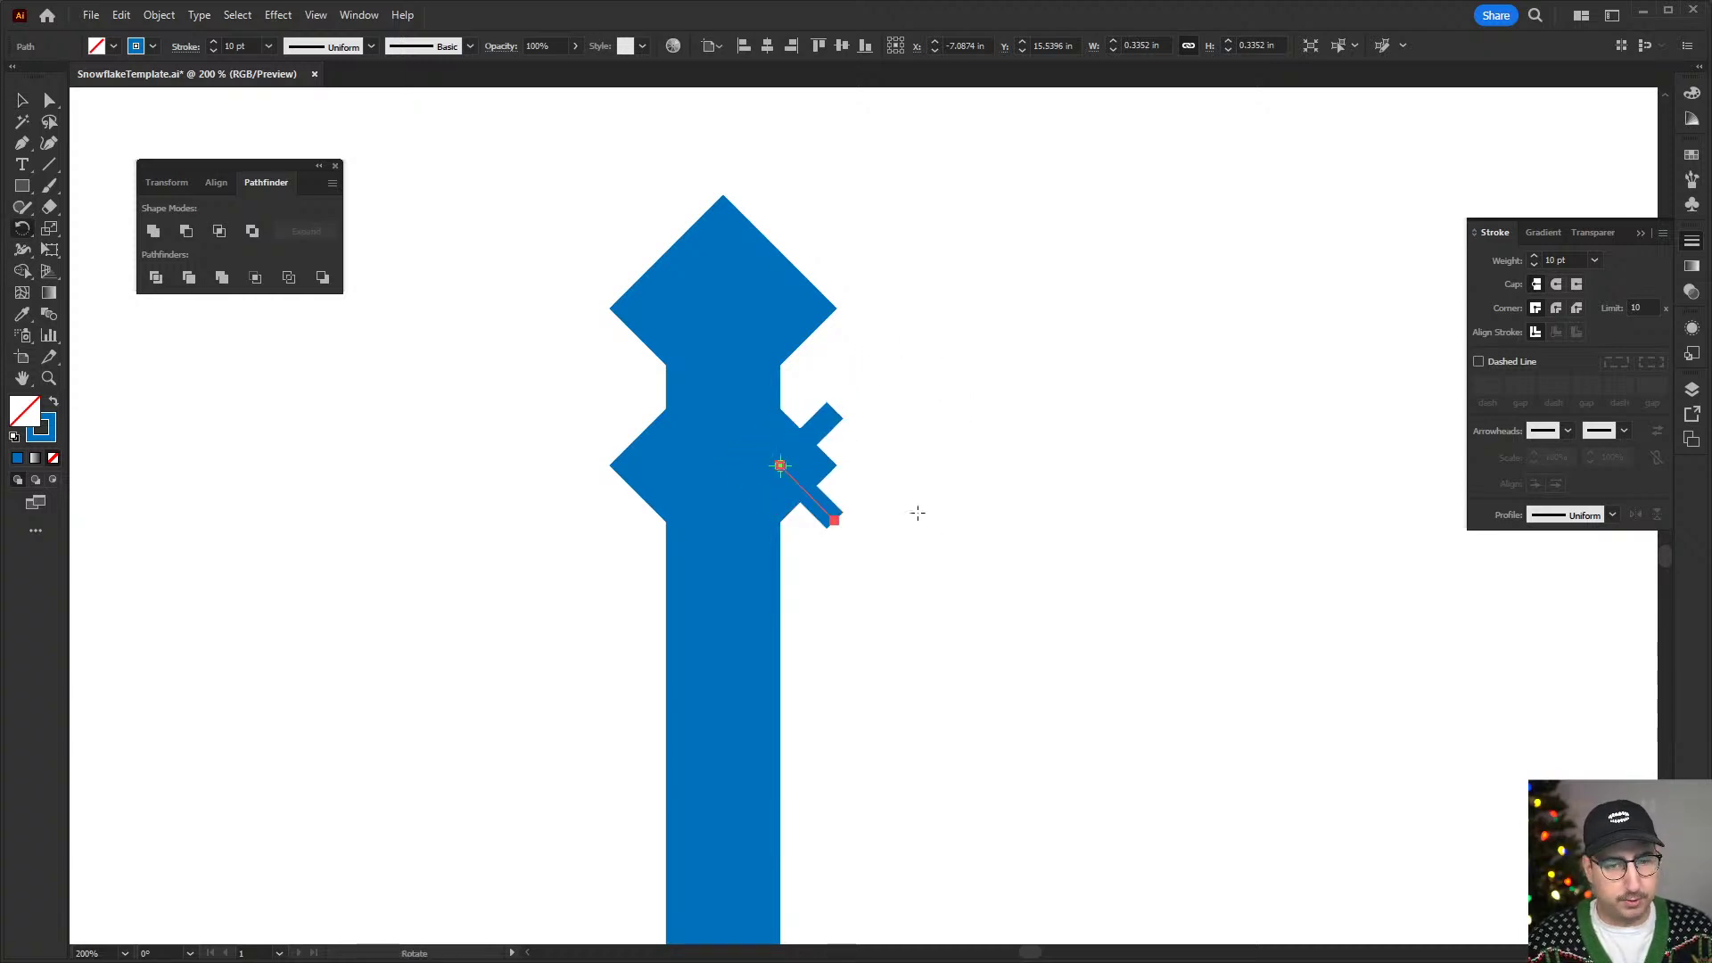
- Extend the upper diagonal line beside the right small diamond with a short vertical segment pointing up, about 0.2 in long
key("v")
left_click(925, 420)
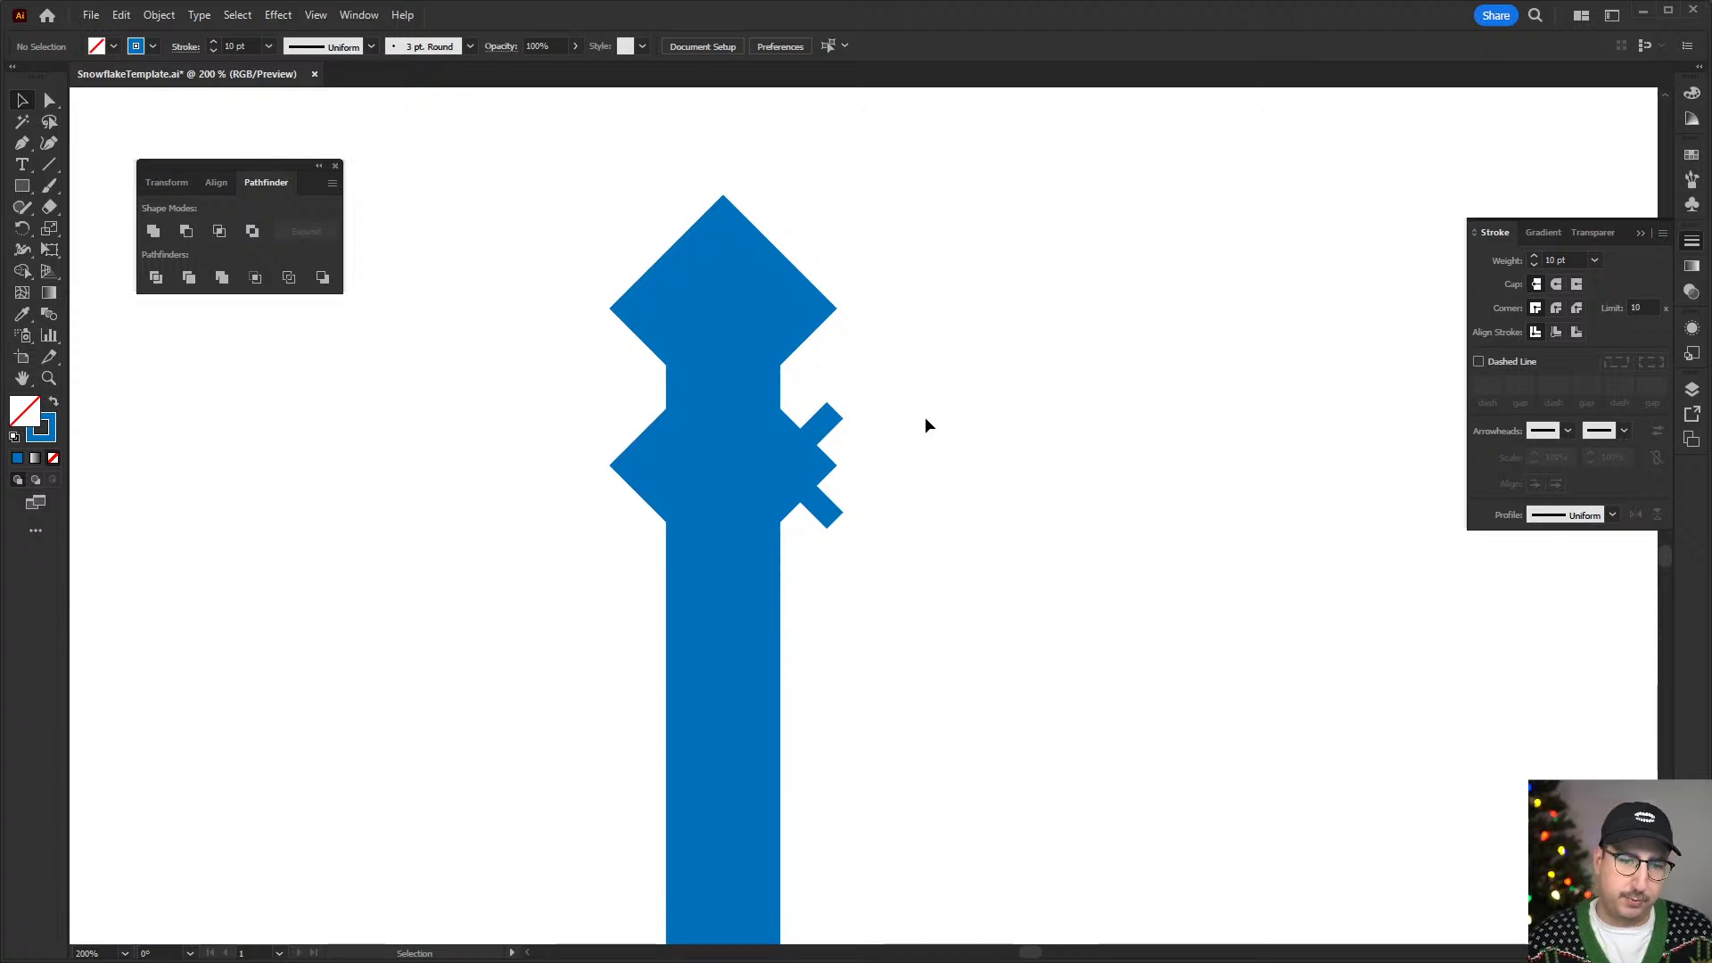
key("p")
left_click(780, 464)
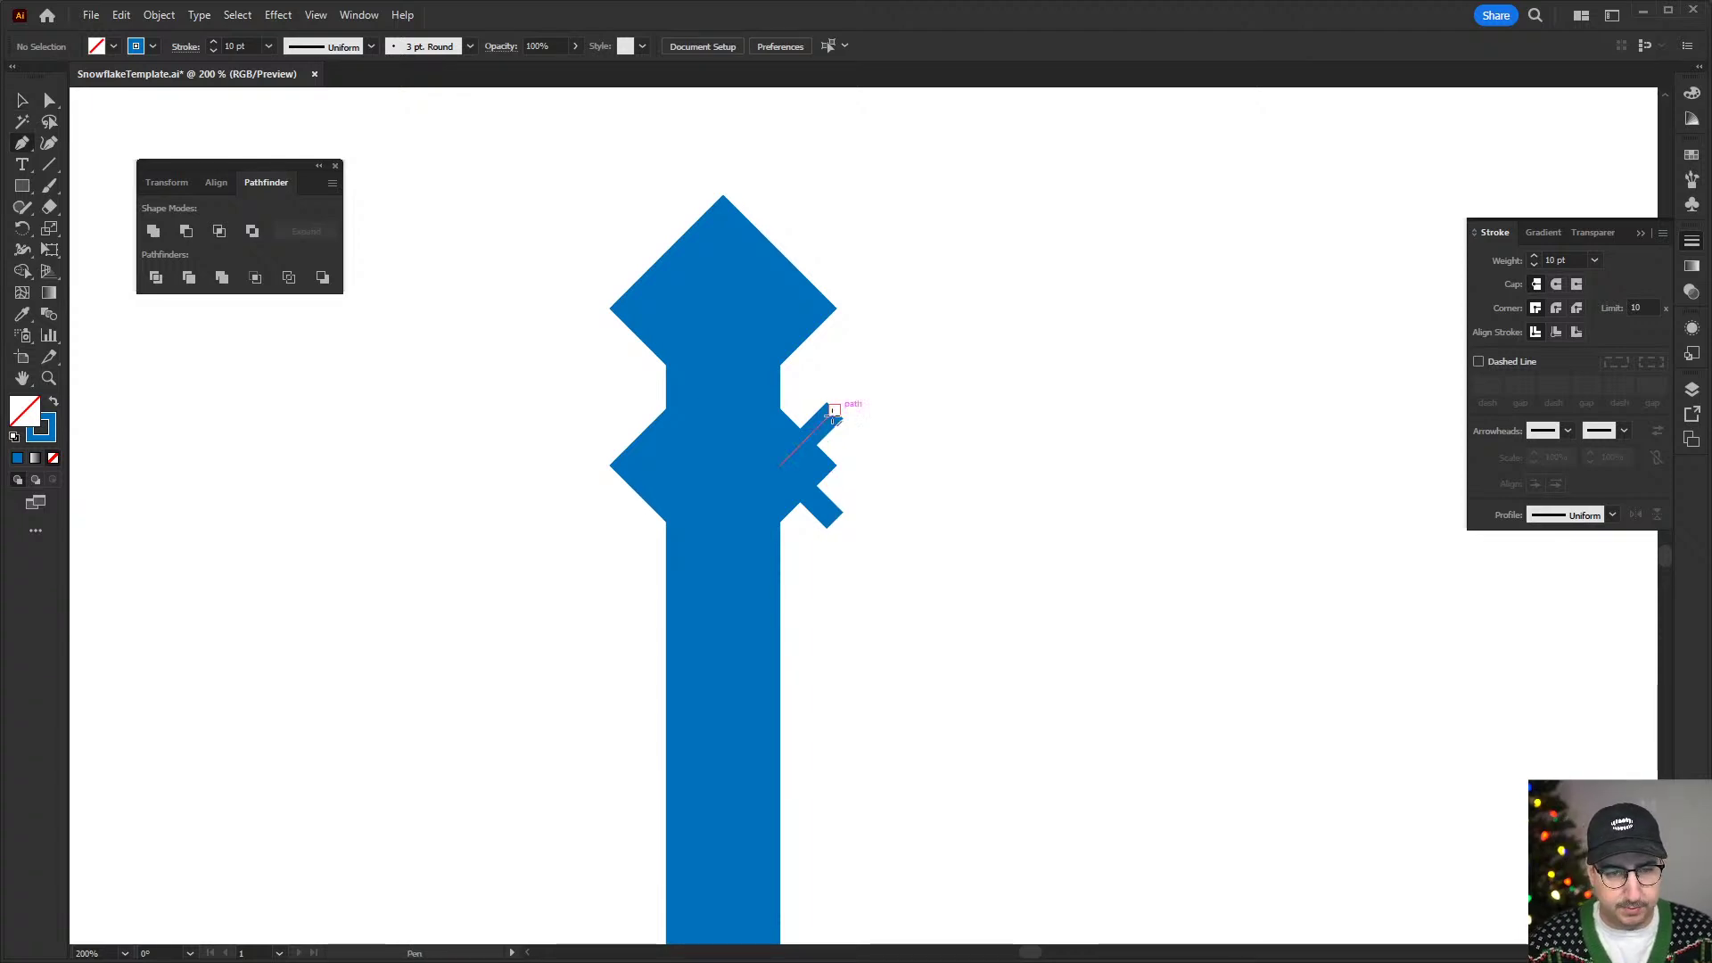
left_click(834, 406)
left_click(833, 379)
key("v")
left_click(875, 444)
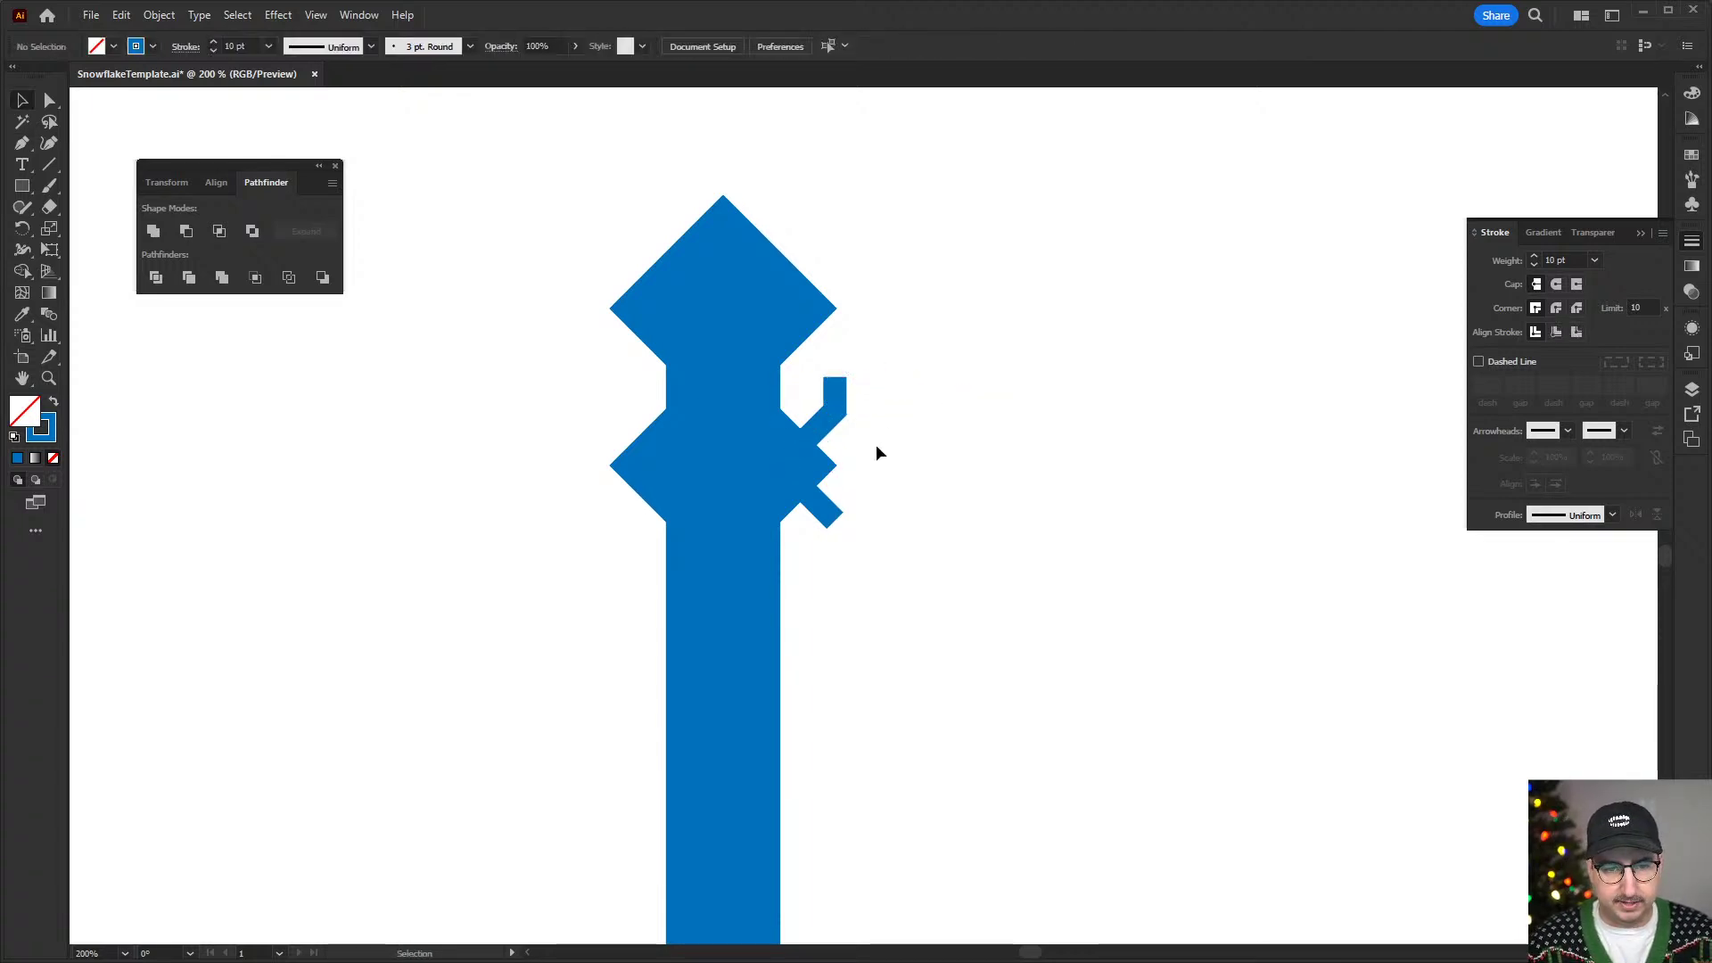
- Extend the lower diagonal line with a short vertical segment pointing down, about 0.2 in long, and deselect
key("p")
left_click(780, 465)
left_click(834, 519)
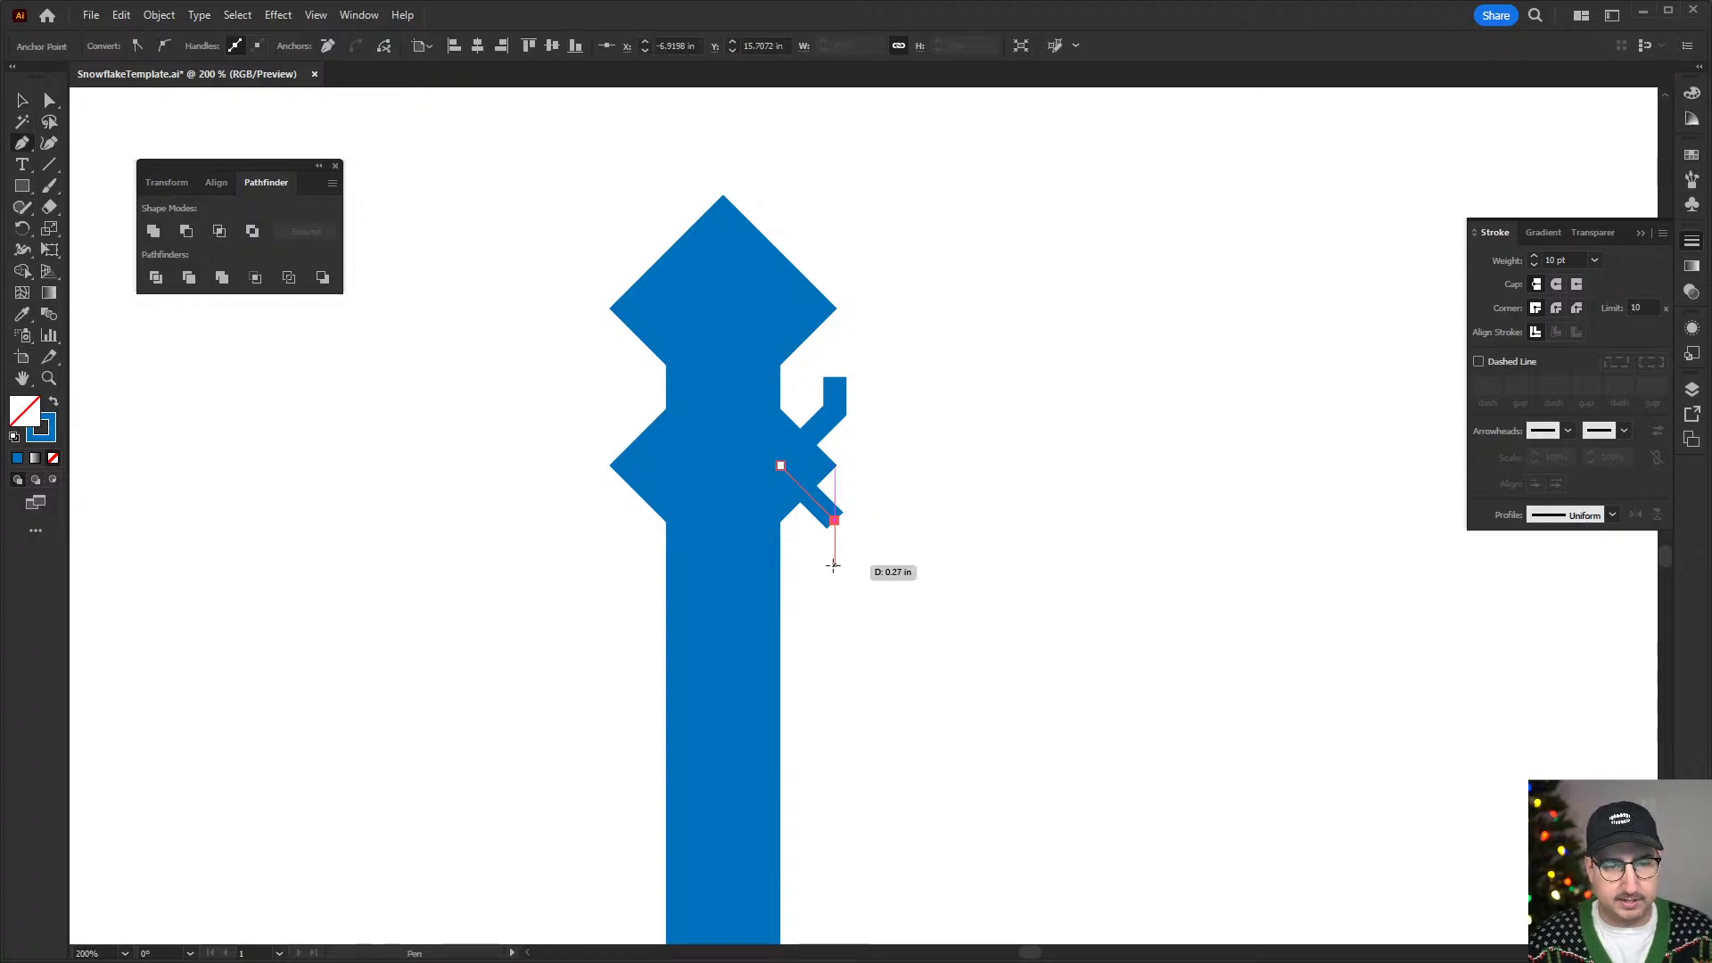
left_click(832, 553)
key("v")
left_click(928, 496)
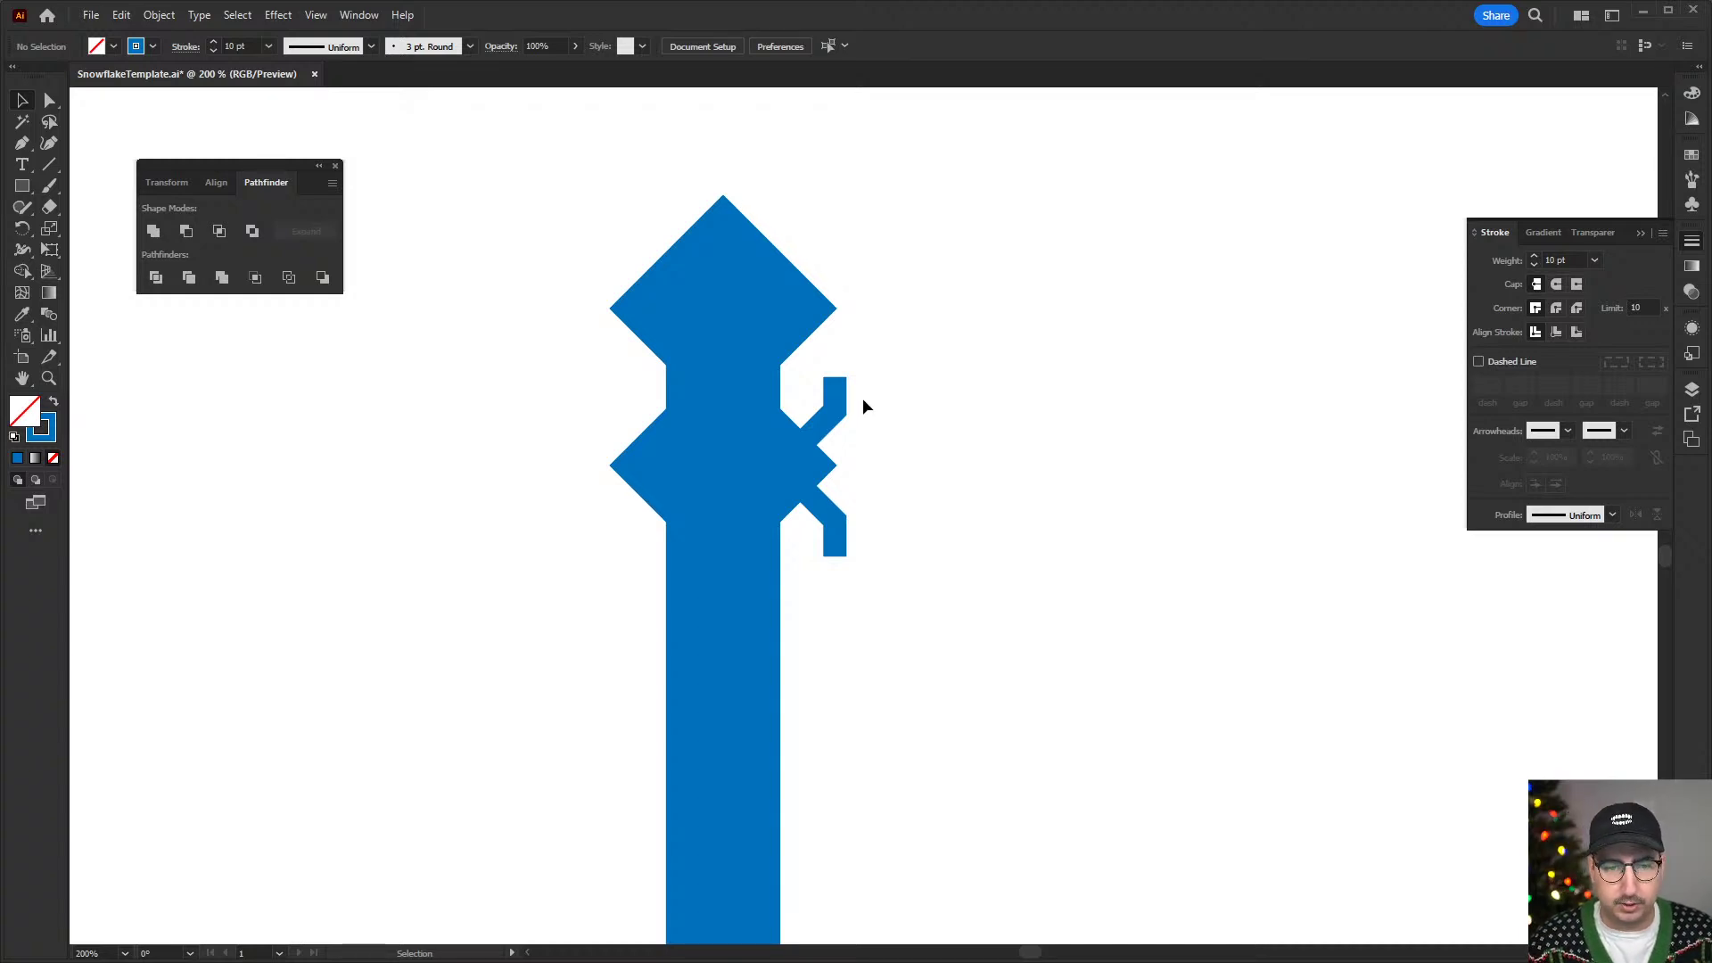
- Try round caps on the bent line beside the right small diamond
left_click(826, 406)
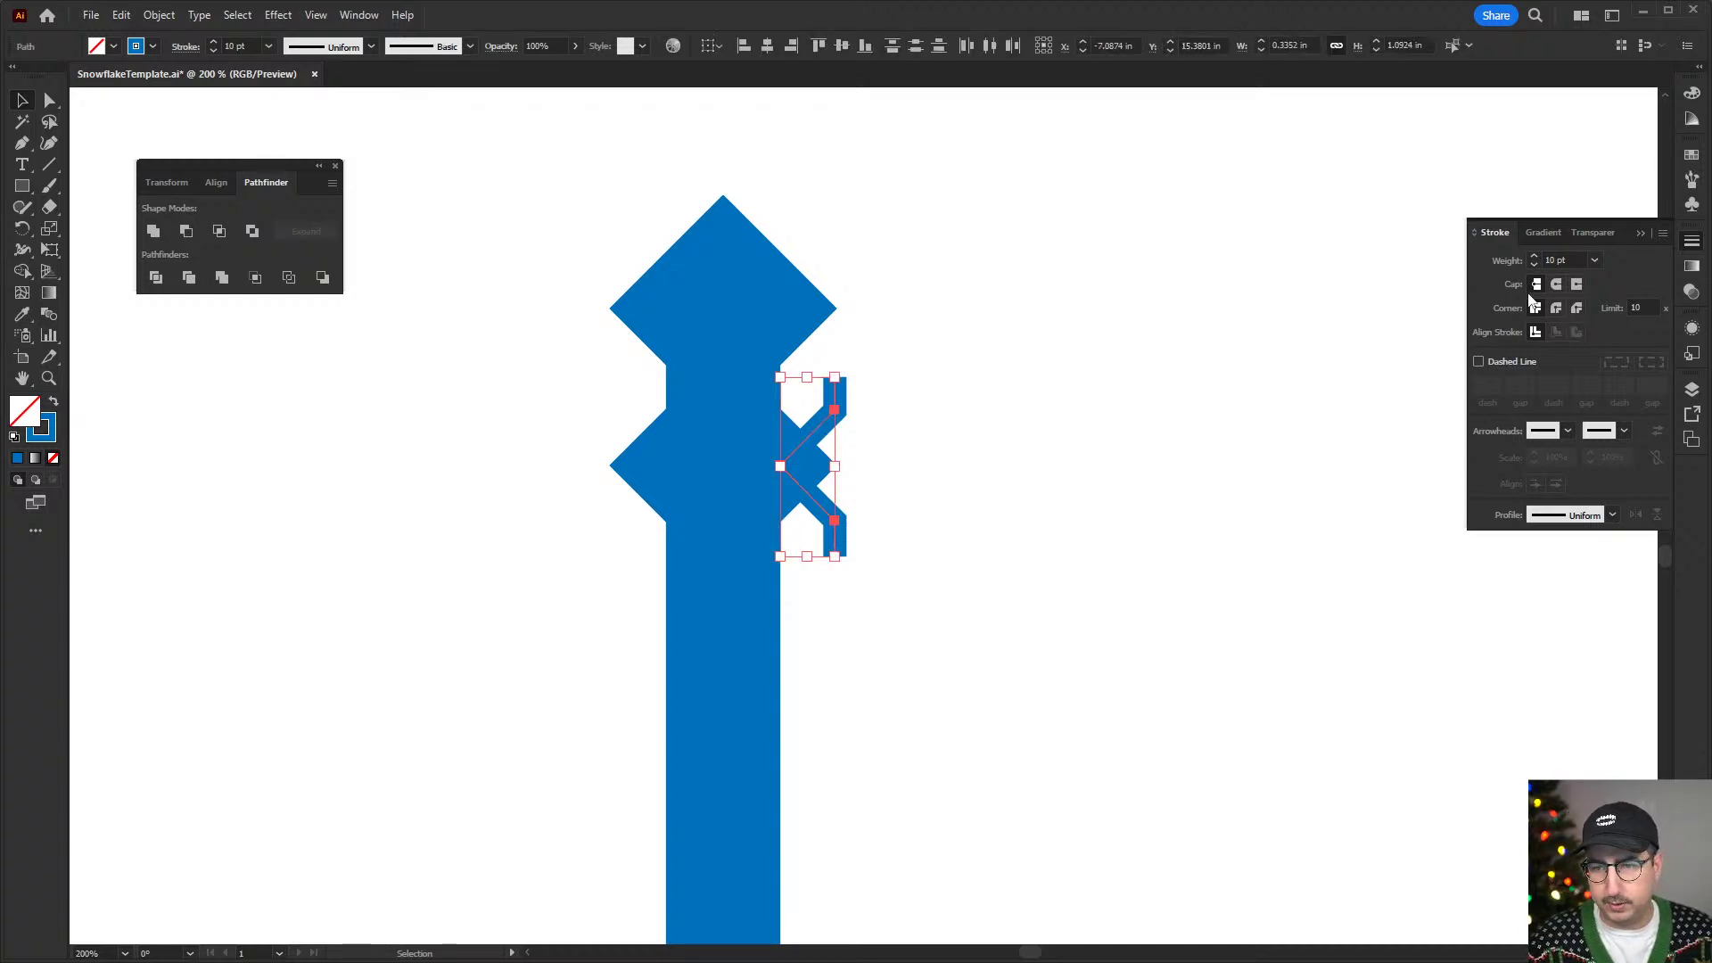
left_click(1556, 283)
left_click(1222, 494)
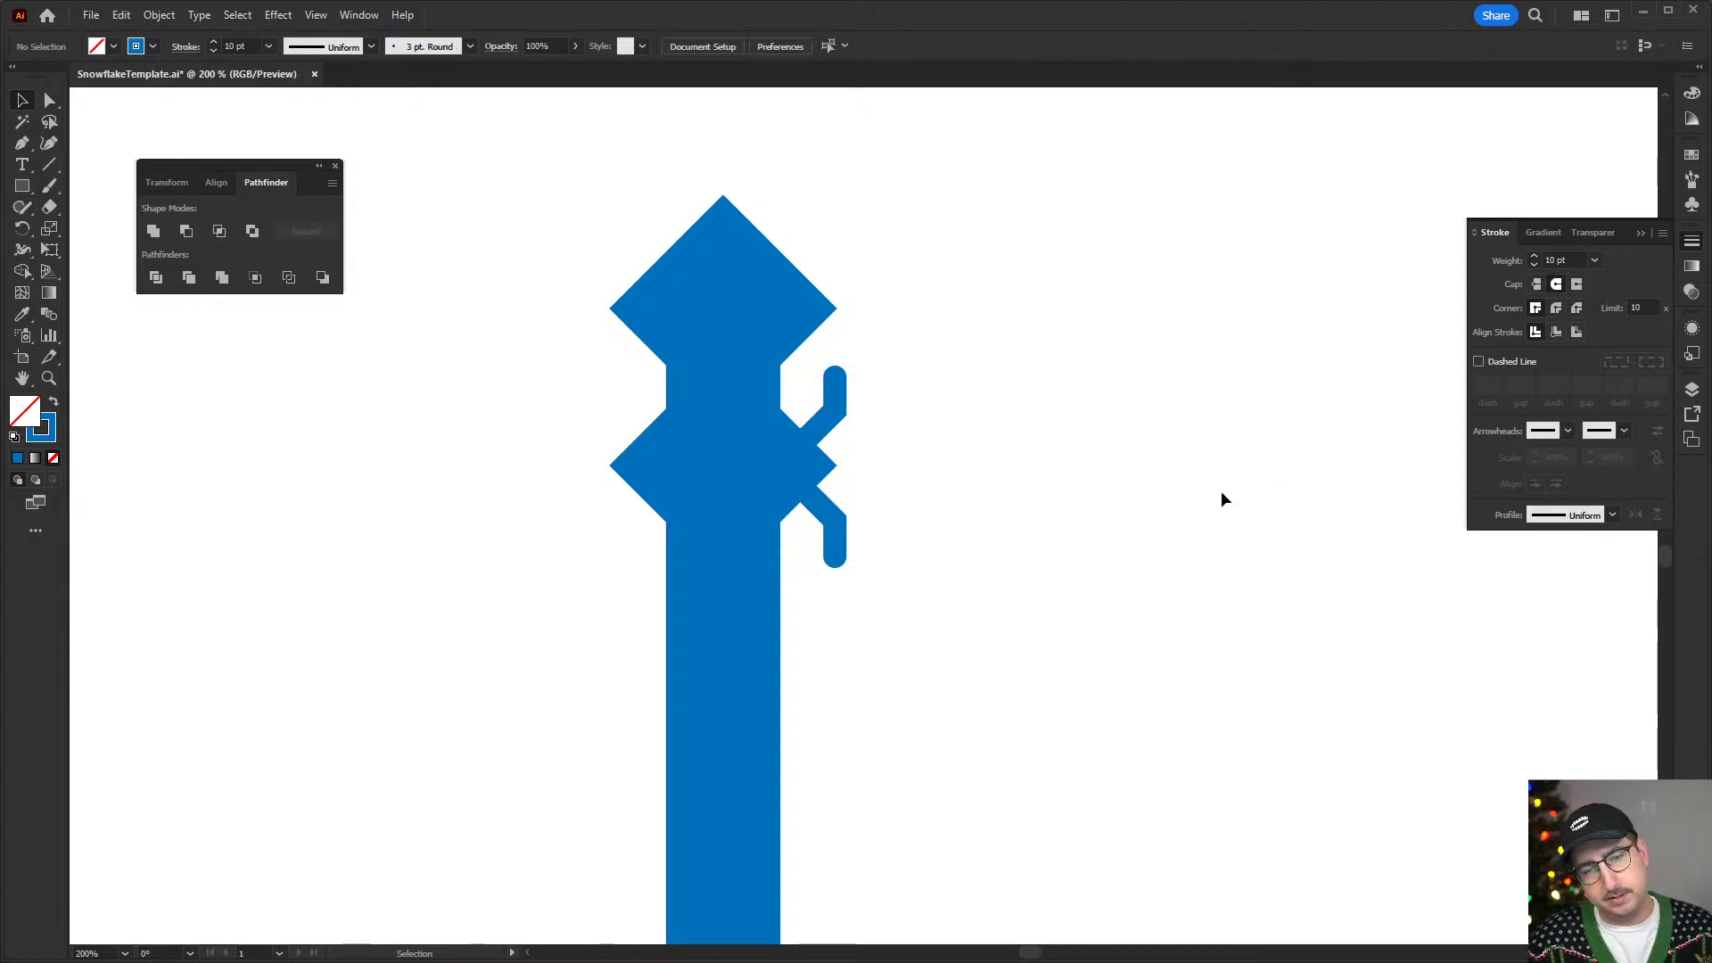
key("ctrl+z")
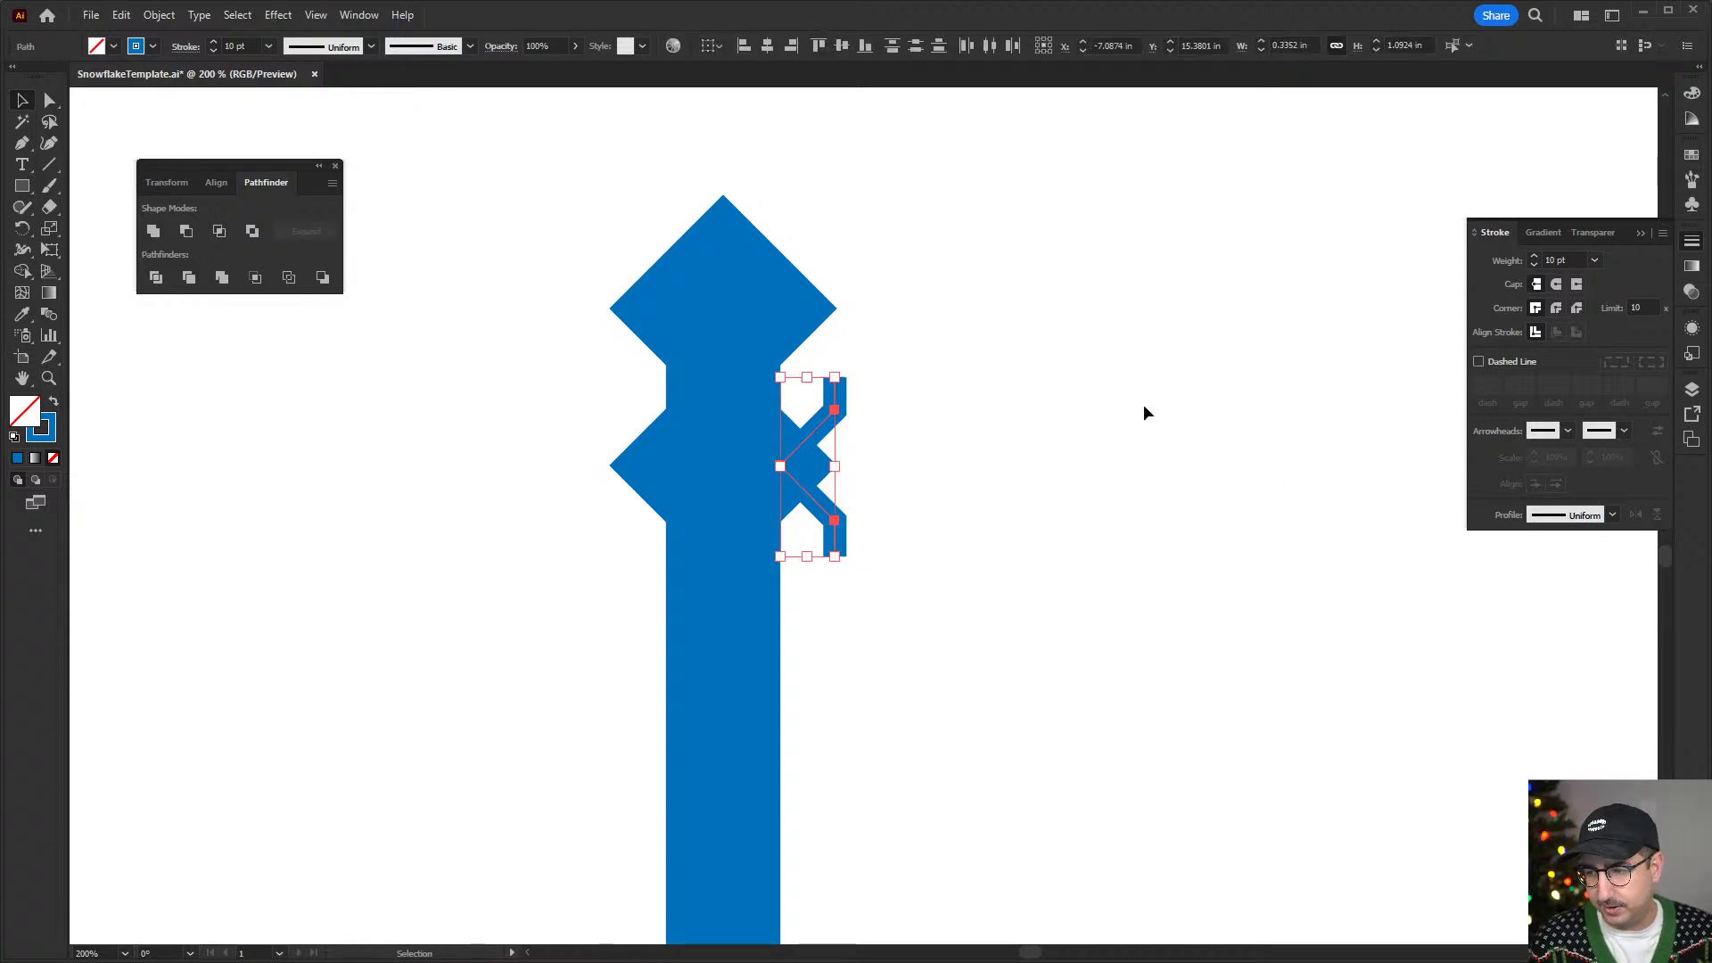
left_click(1576, 309)
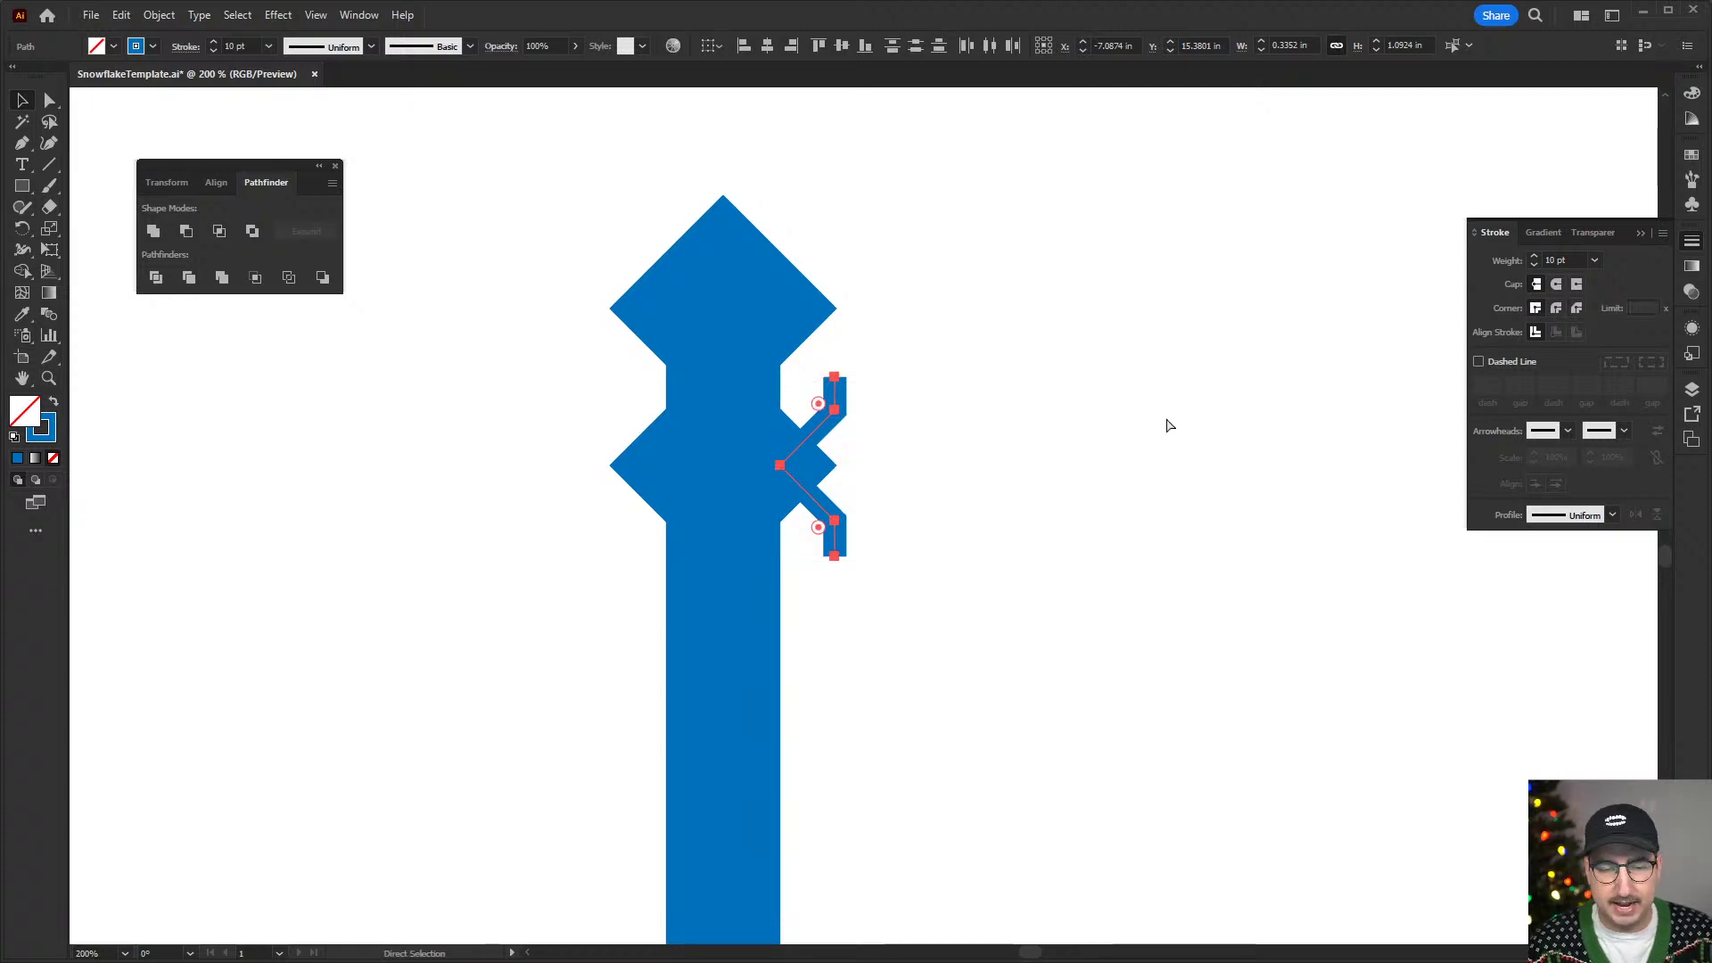
left_click(1011, 432)
- Draw a horizontal 10 pt line about 1.7 in wide across the bar, just below the small diamonds
left_click_drag(901, 500, 899, 438)
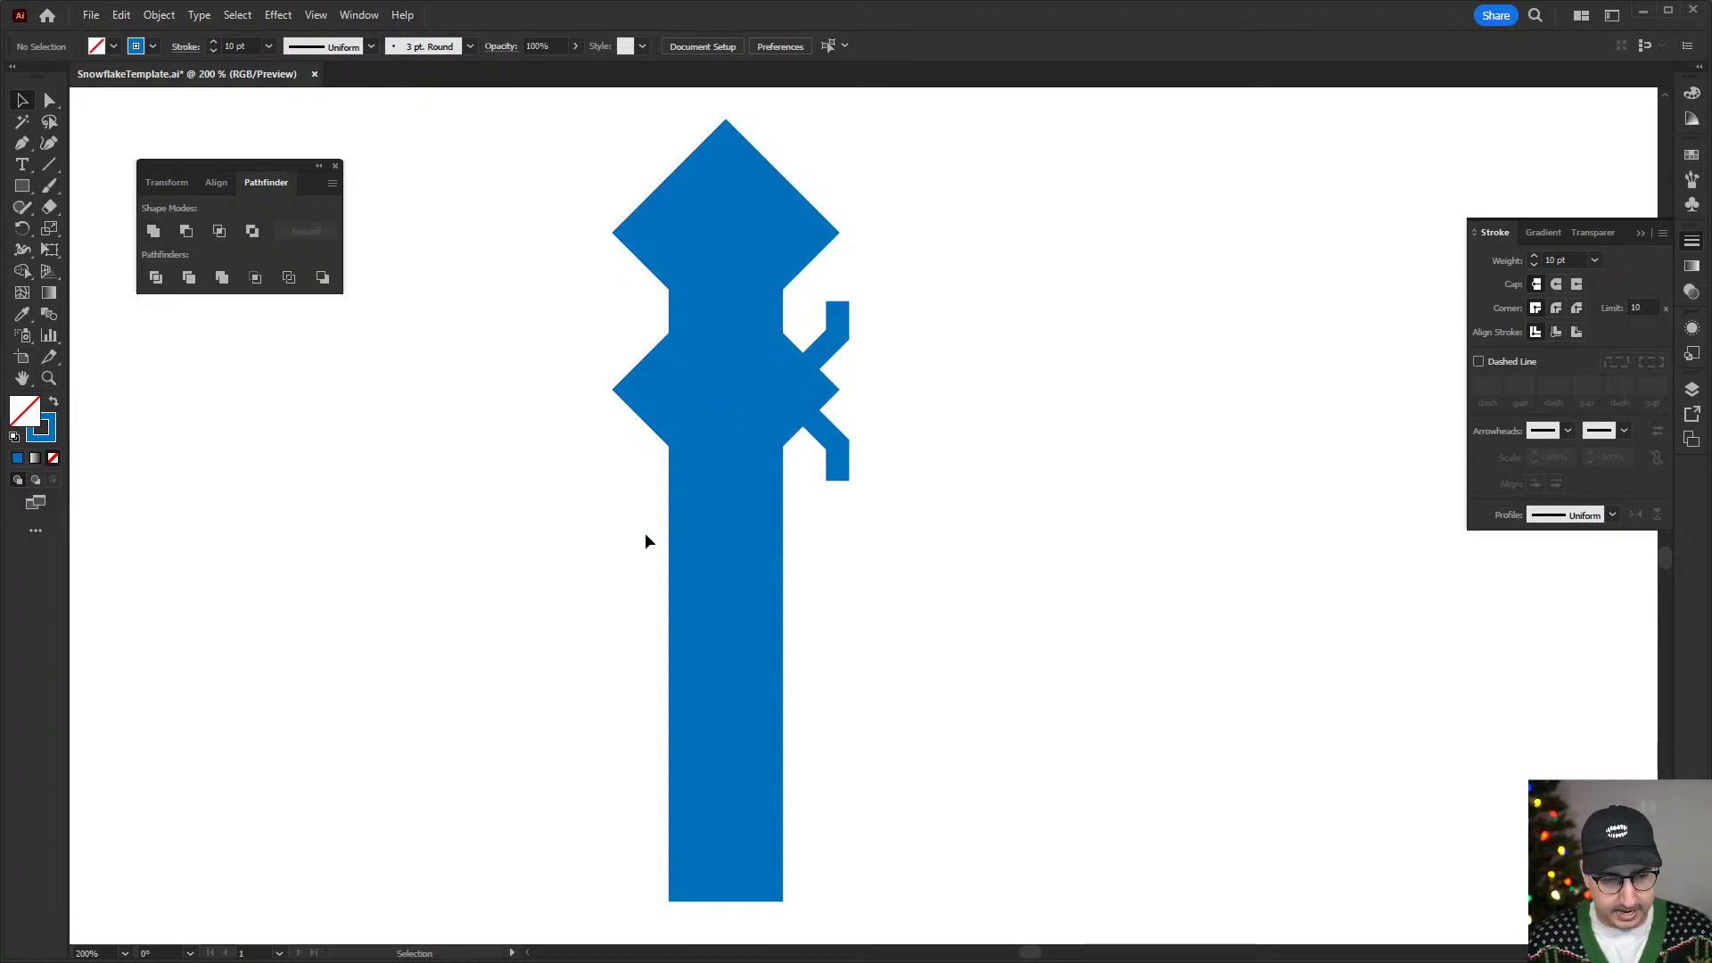
key("p")
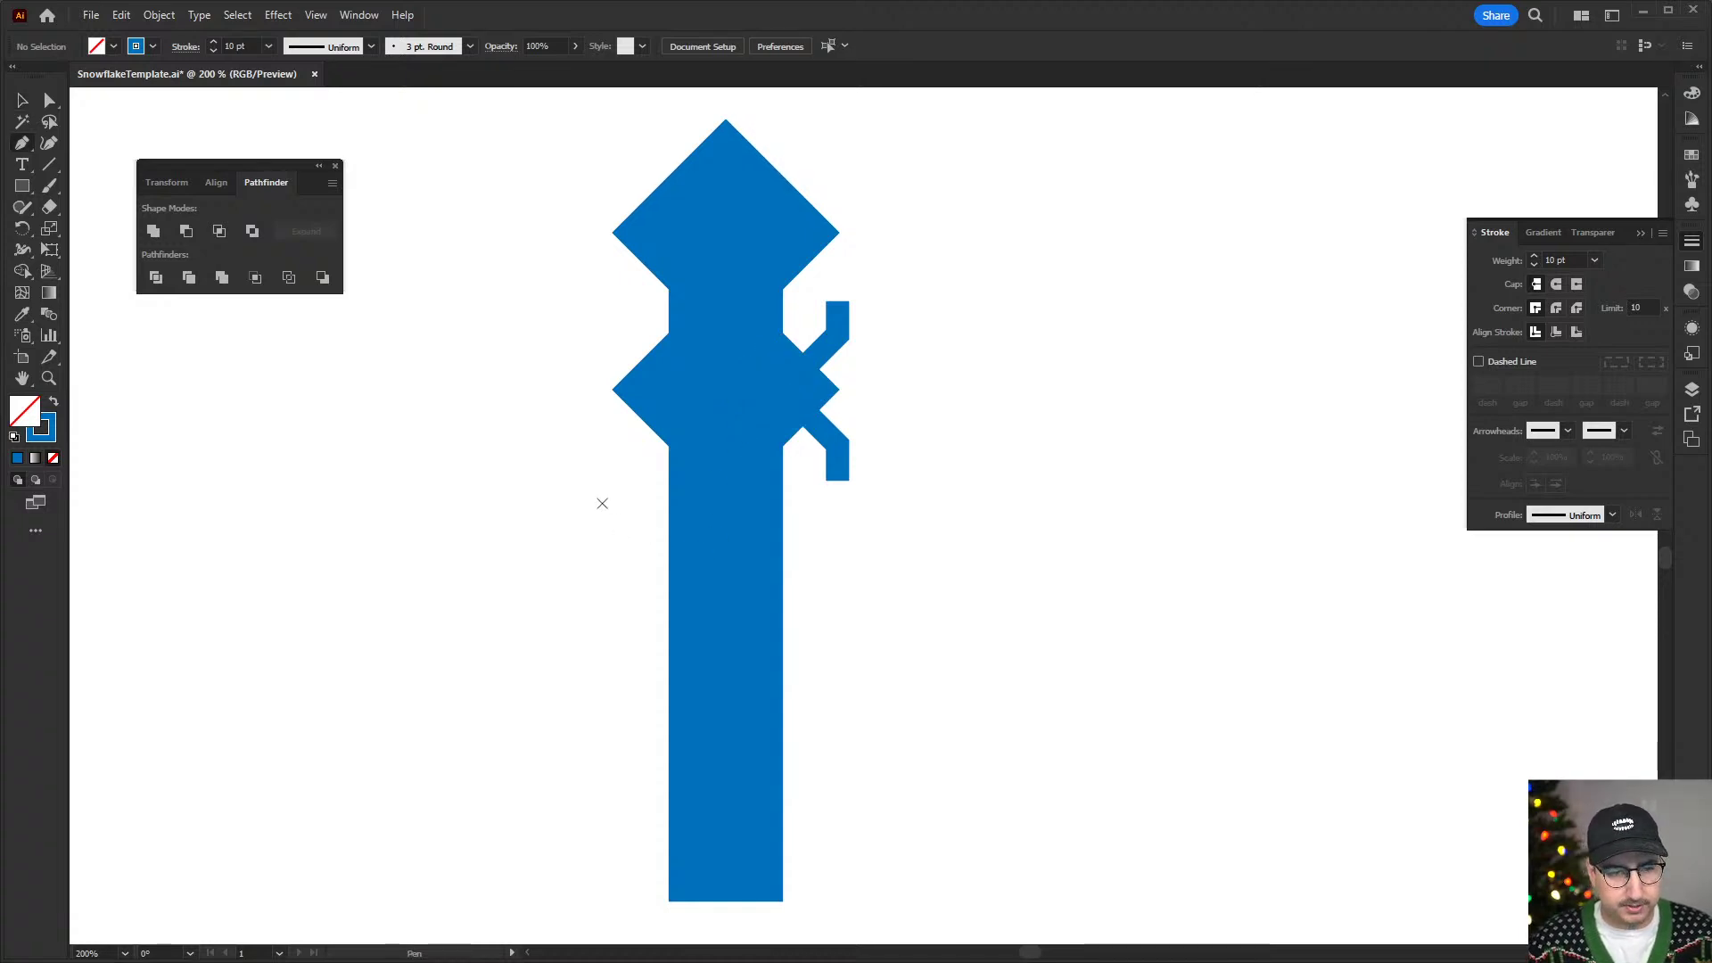
left_click(586, 508)
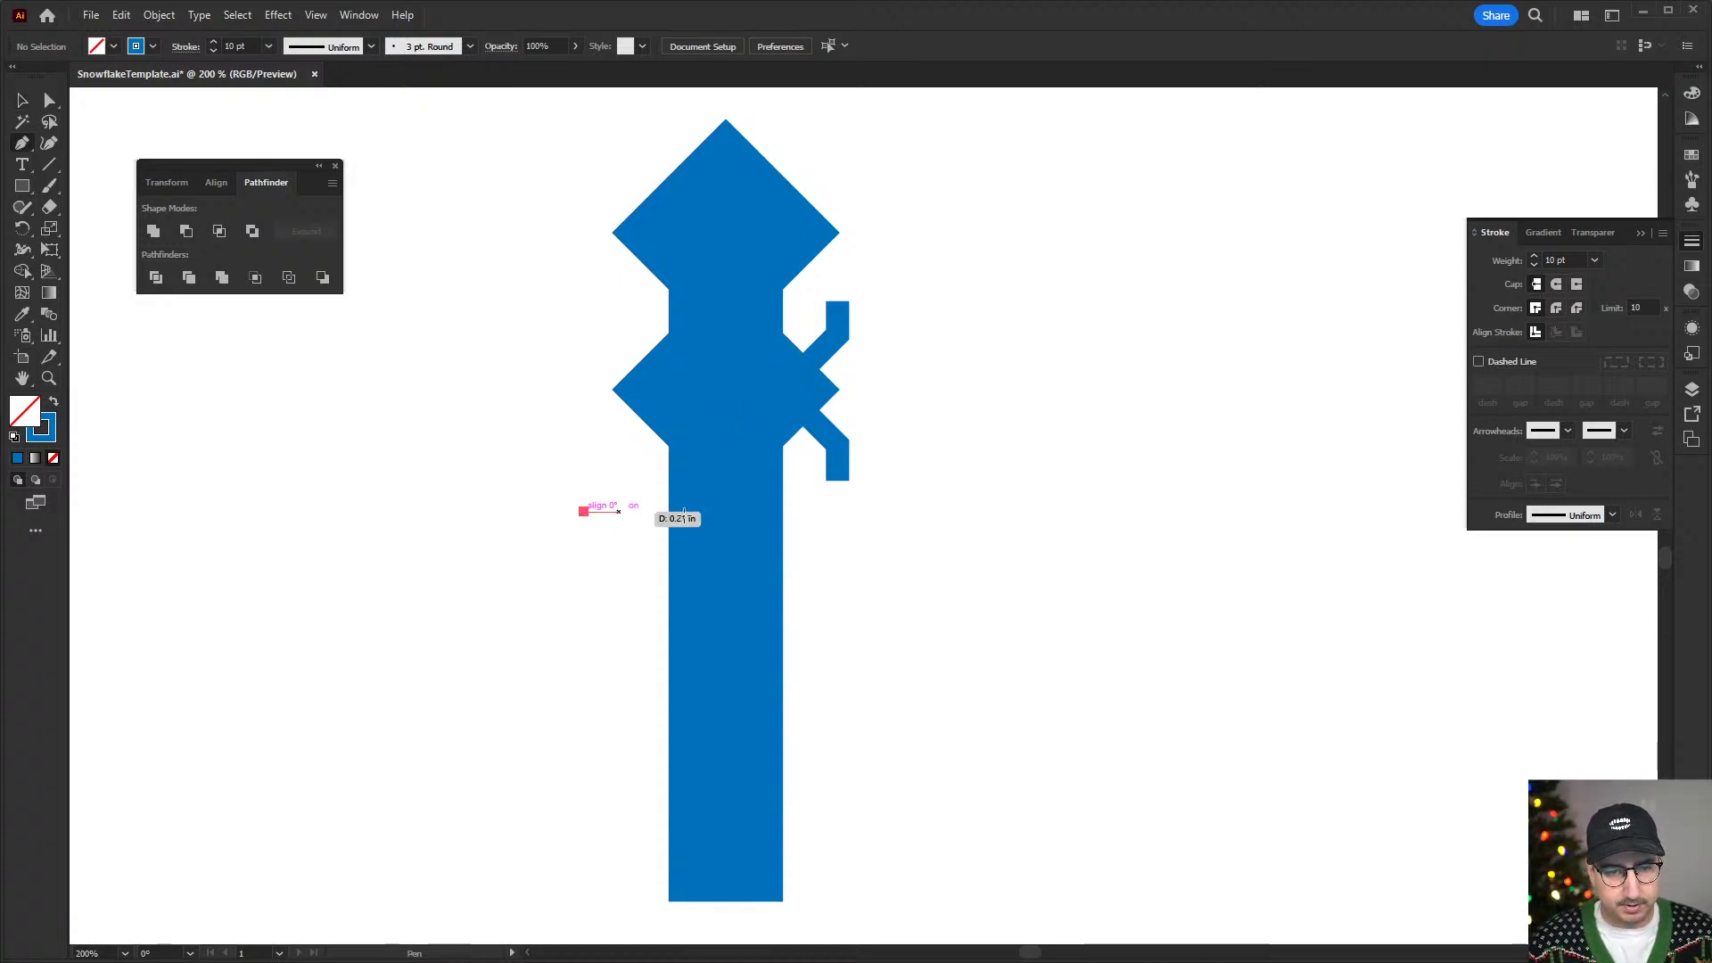
left_click(865, 513, "shift")
key("v")
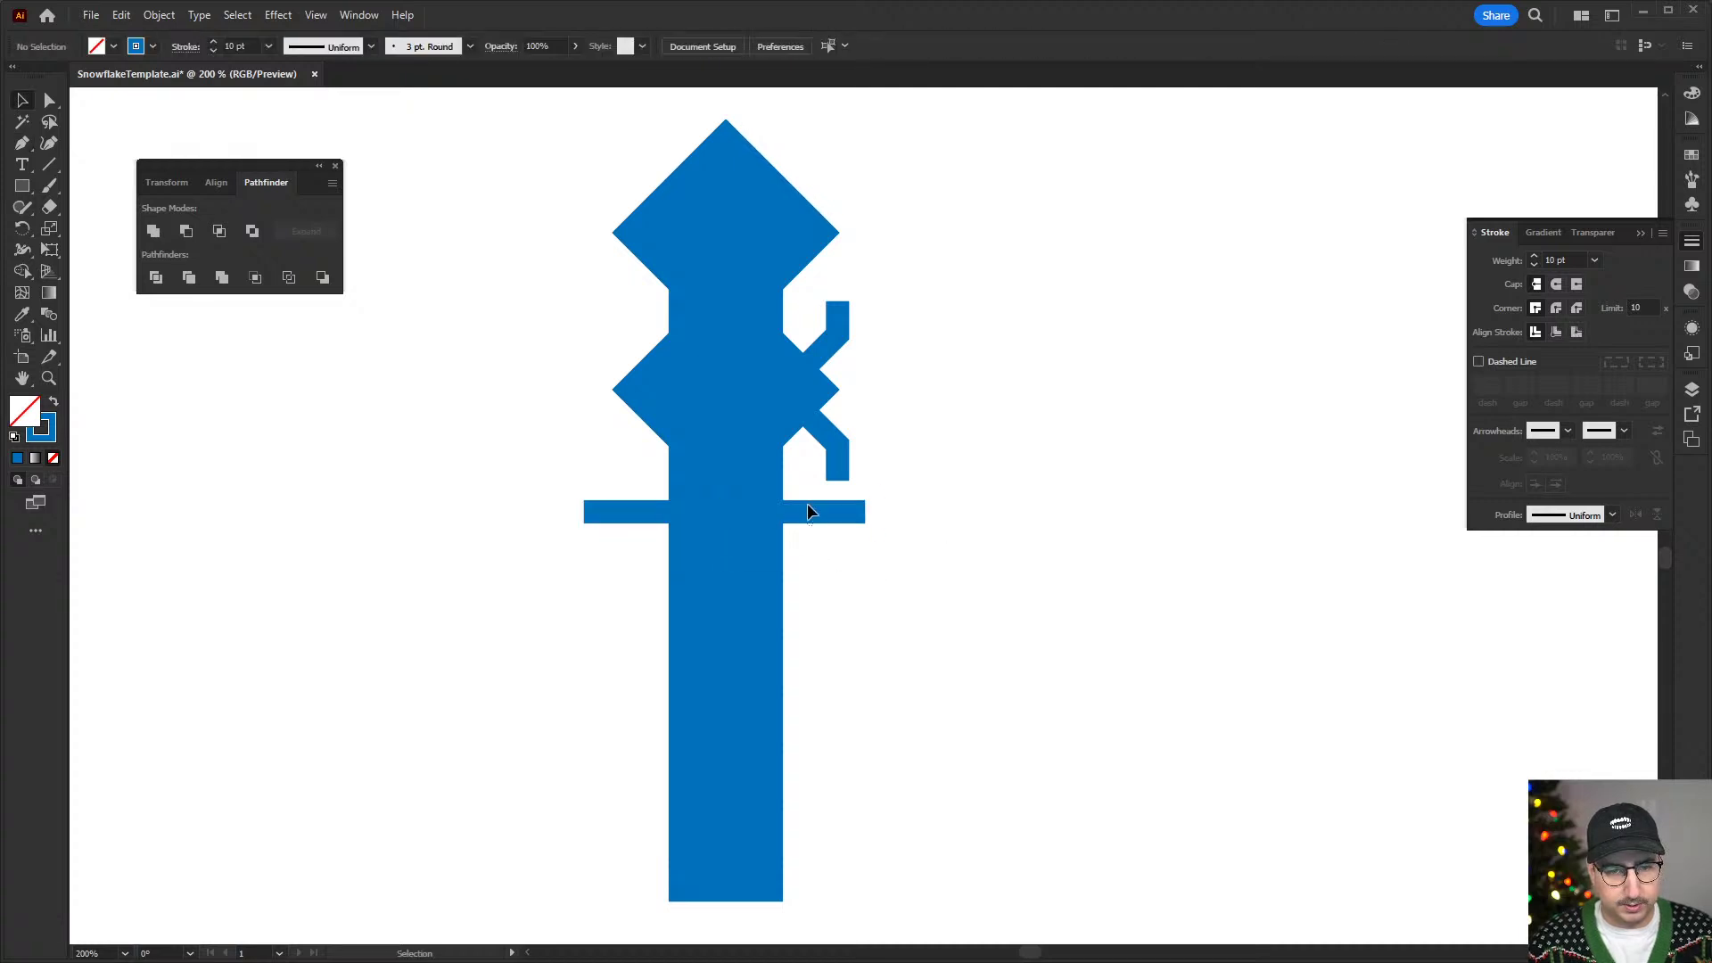
- Center the horizontal line on the thick bar, using the bar as the alignment reference, and deselect
left_click(811, 513)
left_click(724, 470, "shift")
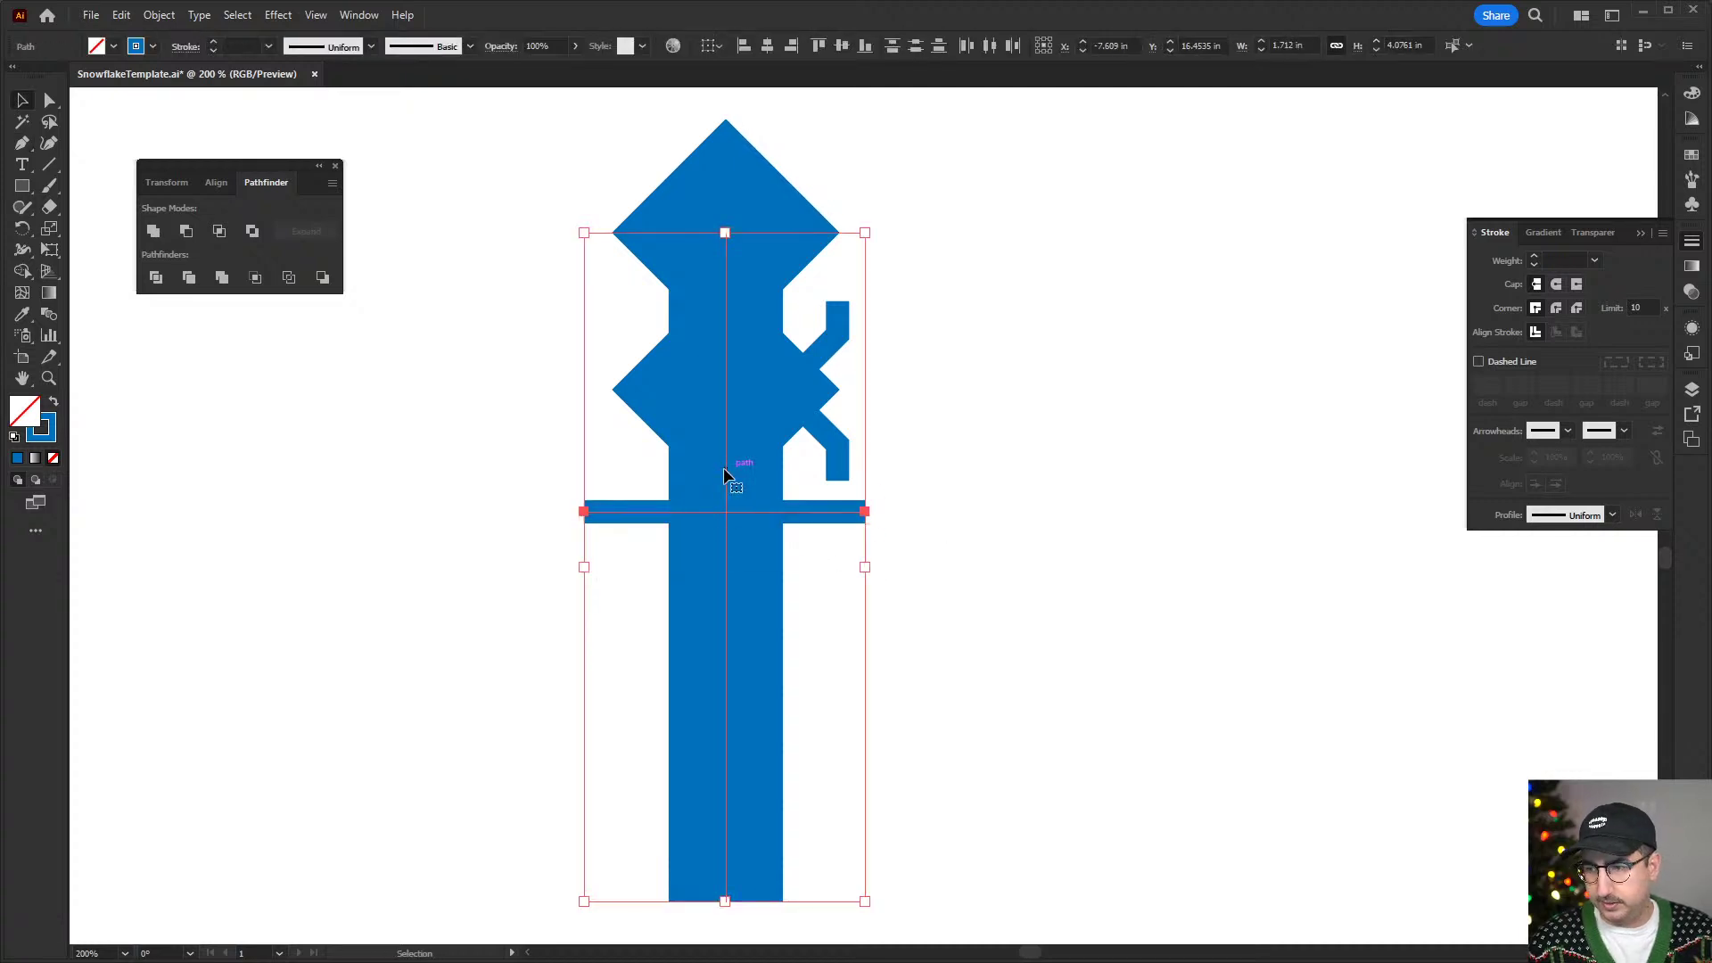
left_click(724, 469, "shift")
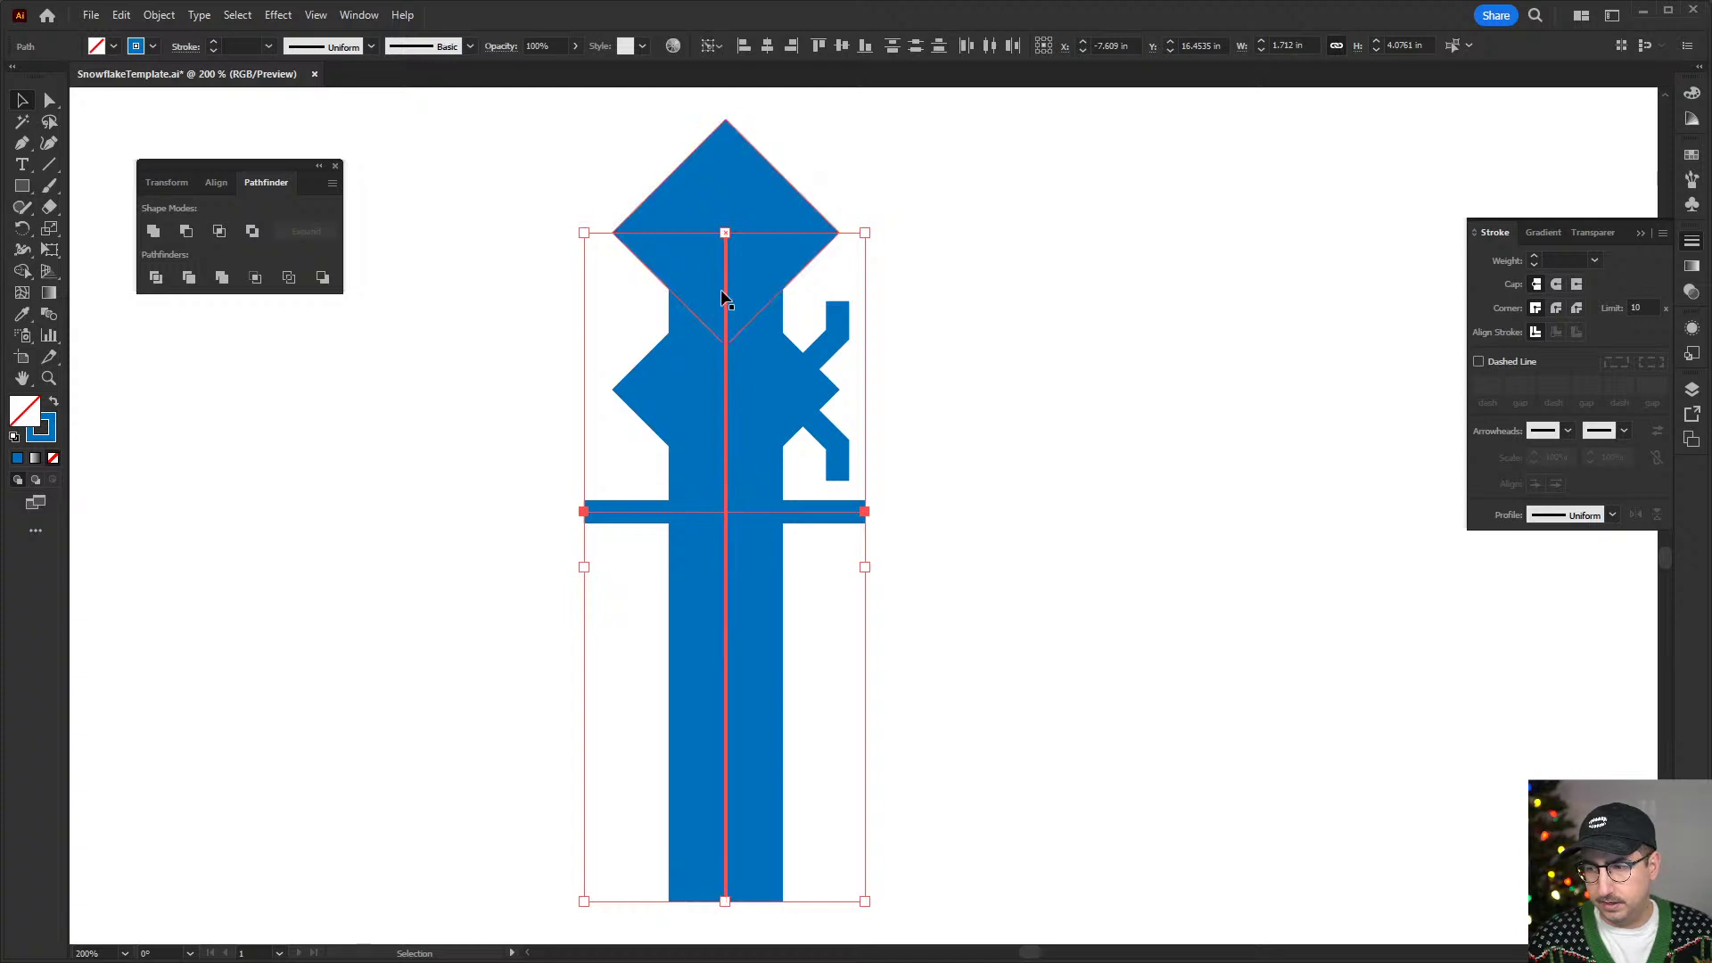
left_click(917, 169)
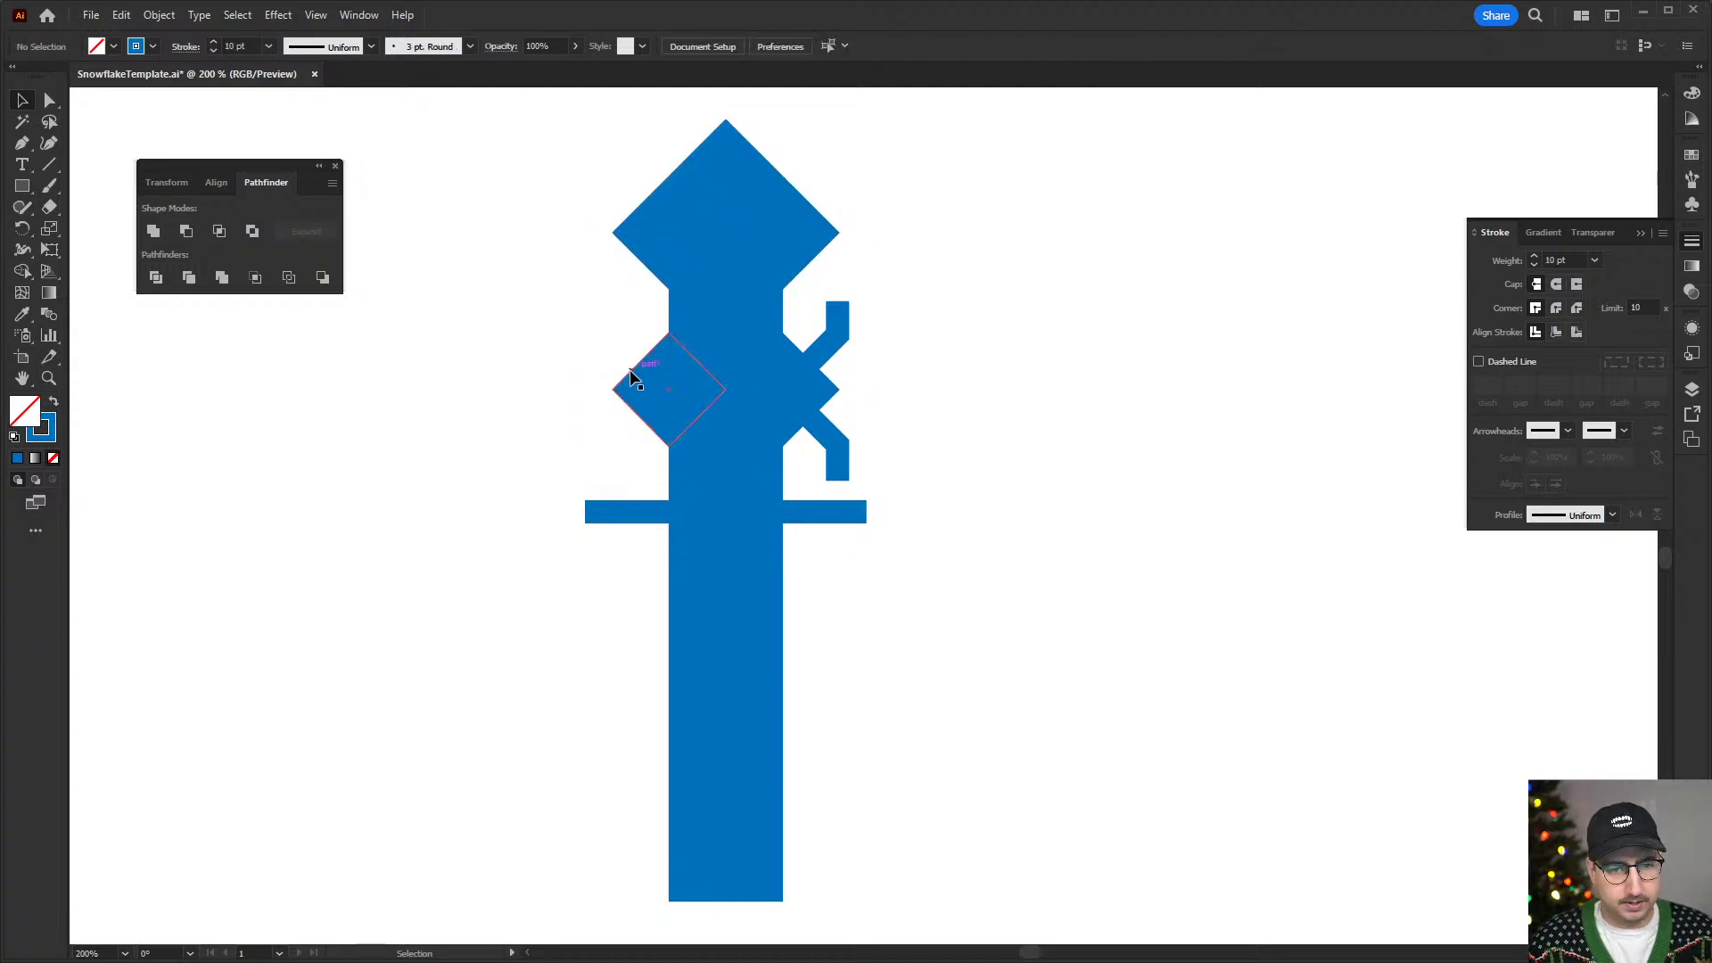
left_click(631, 378)
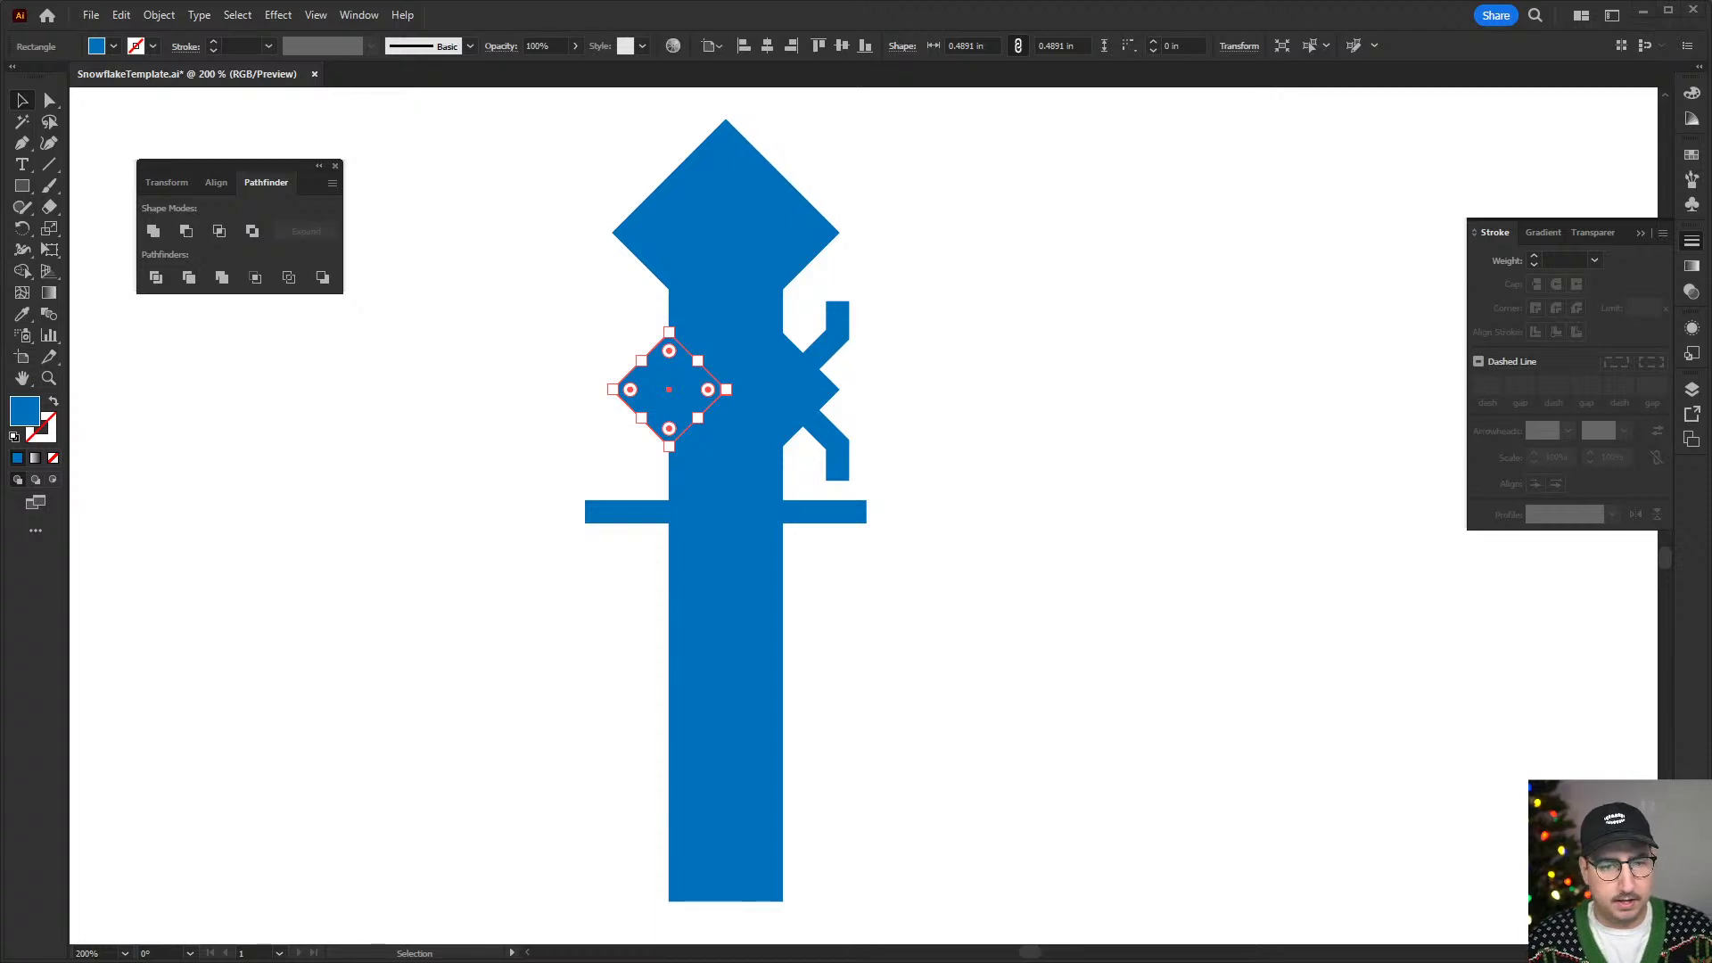
left_click(928, 664)
left_click_drag(671, 392, 729, 389)
left_click(917, 724)
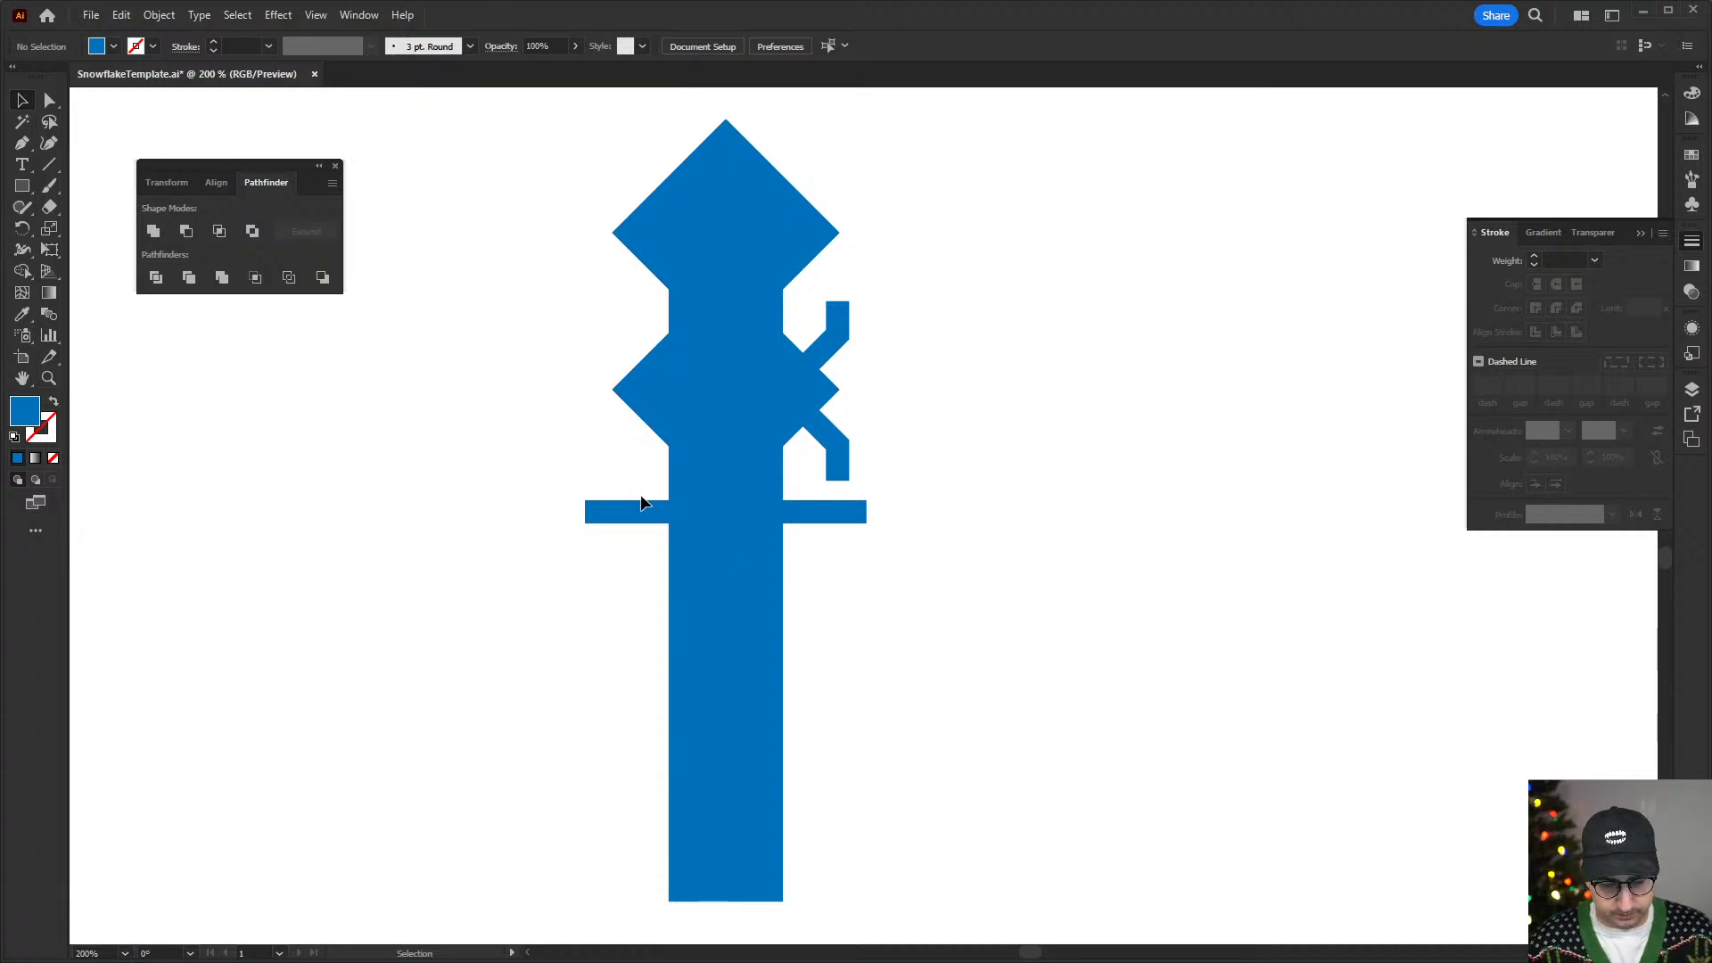
- Draw a vertical line about 0.58 in tall across the crossbar's left arm and copy the crossbar's 10 pt blue stroke onto it
key("p")
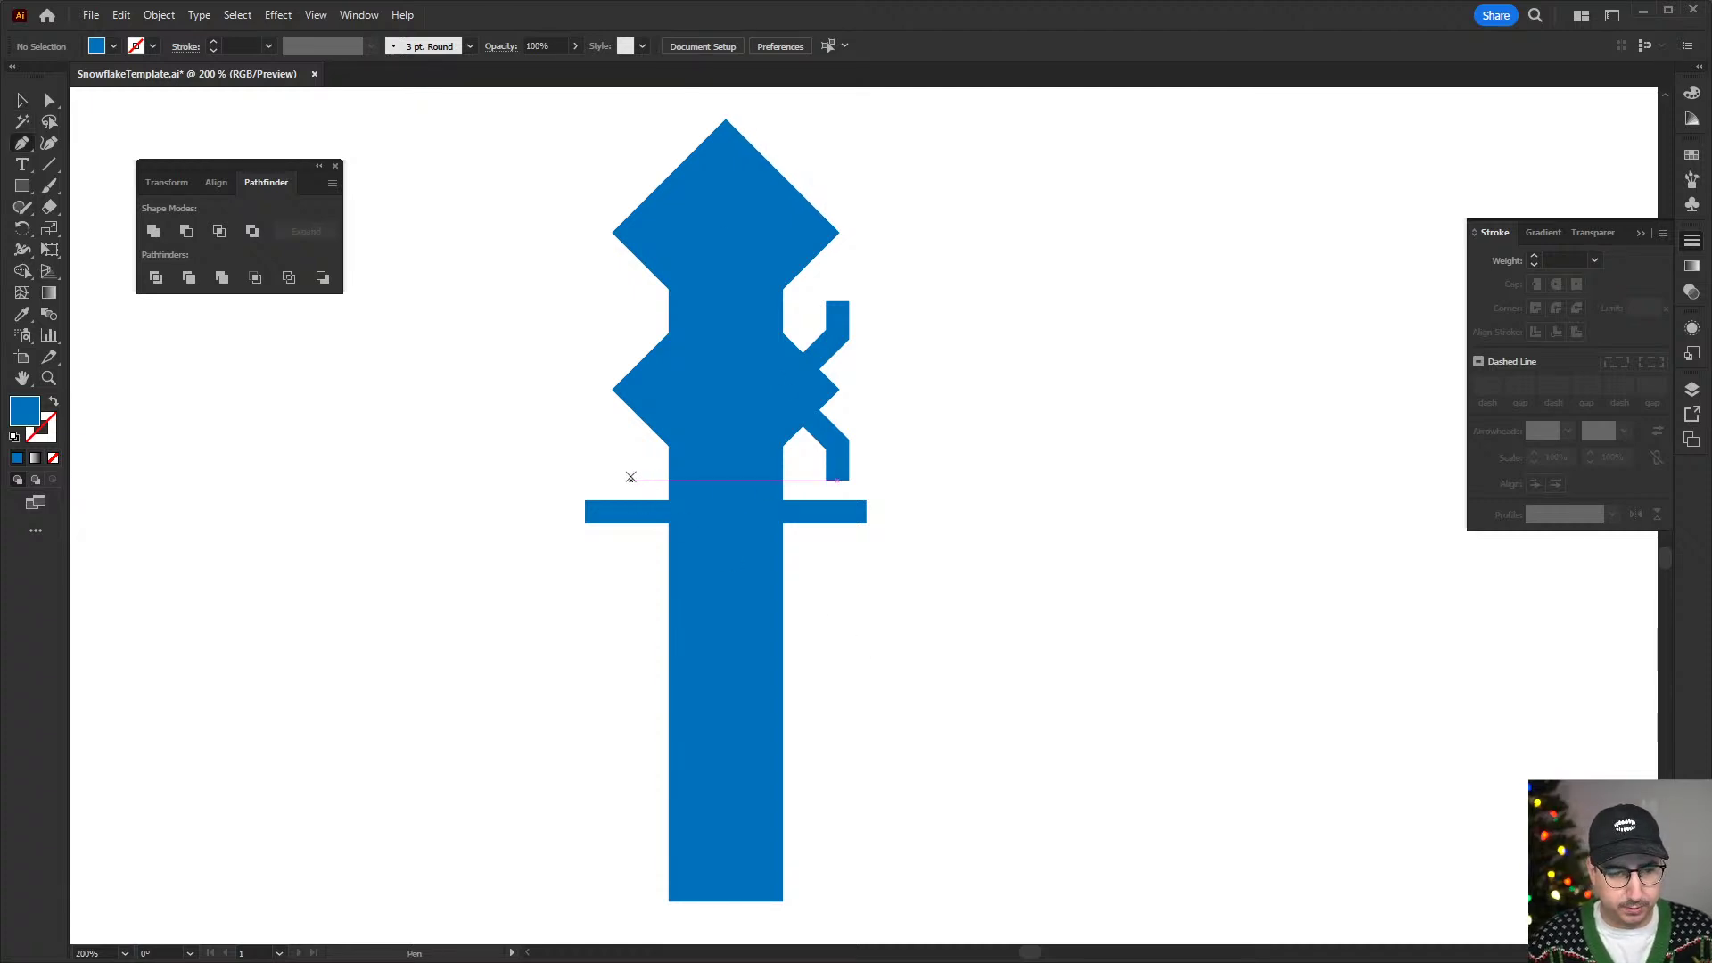
left_click(626, 473)
left_click(626, 567)
left_click(638, 553)
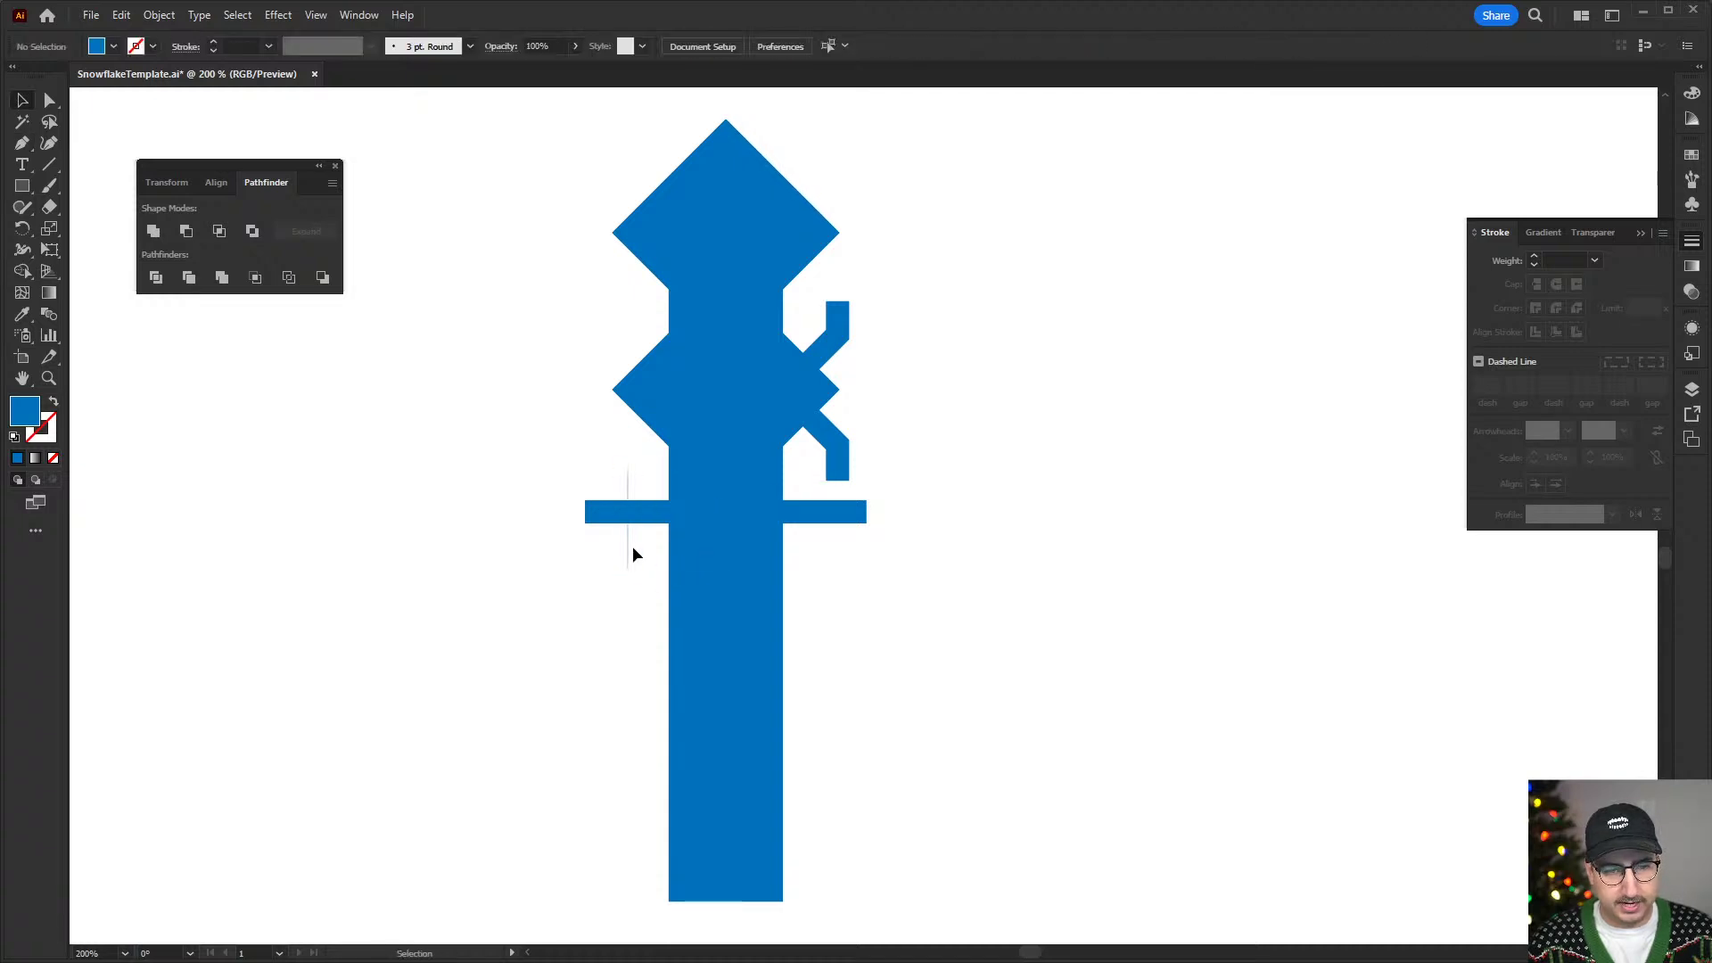
left_click(629, 542)
key("i")
left_click(654, 514)
key("v")
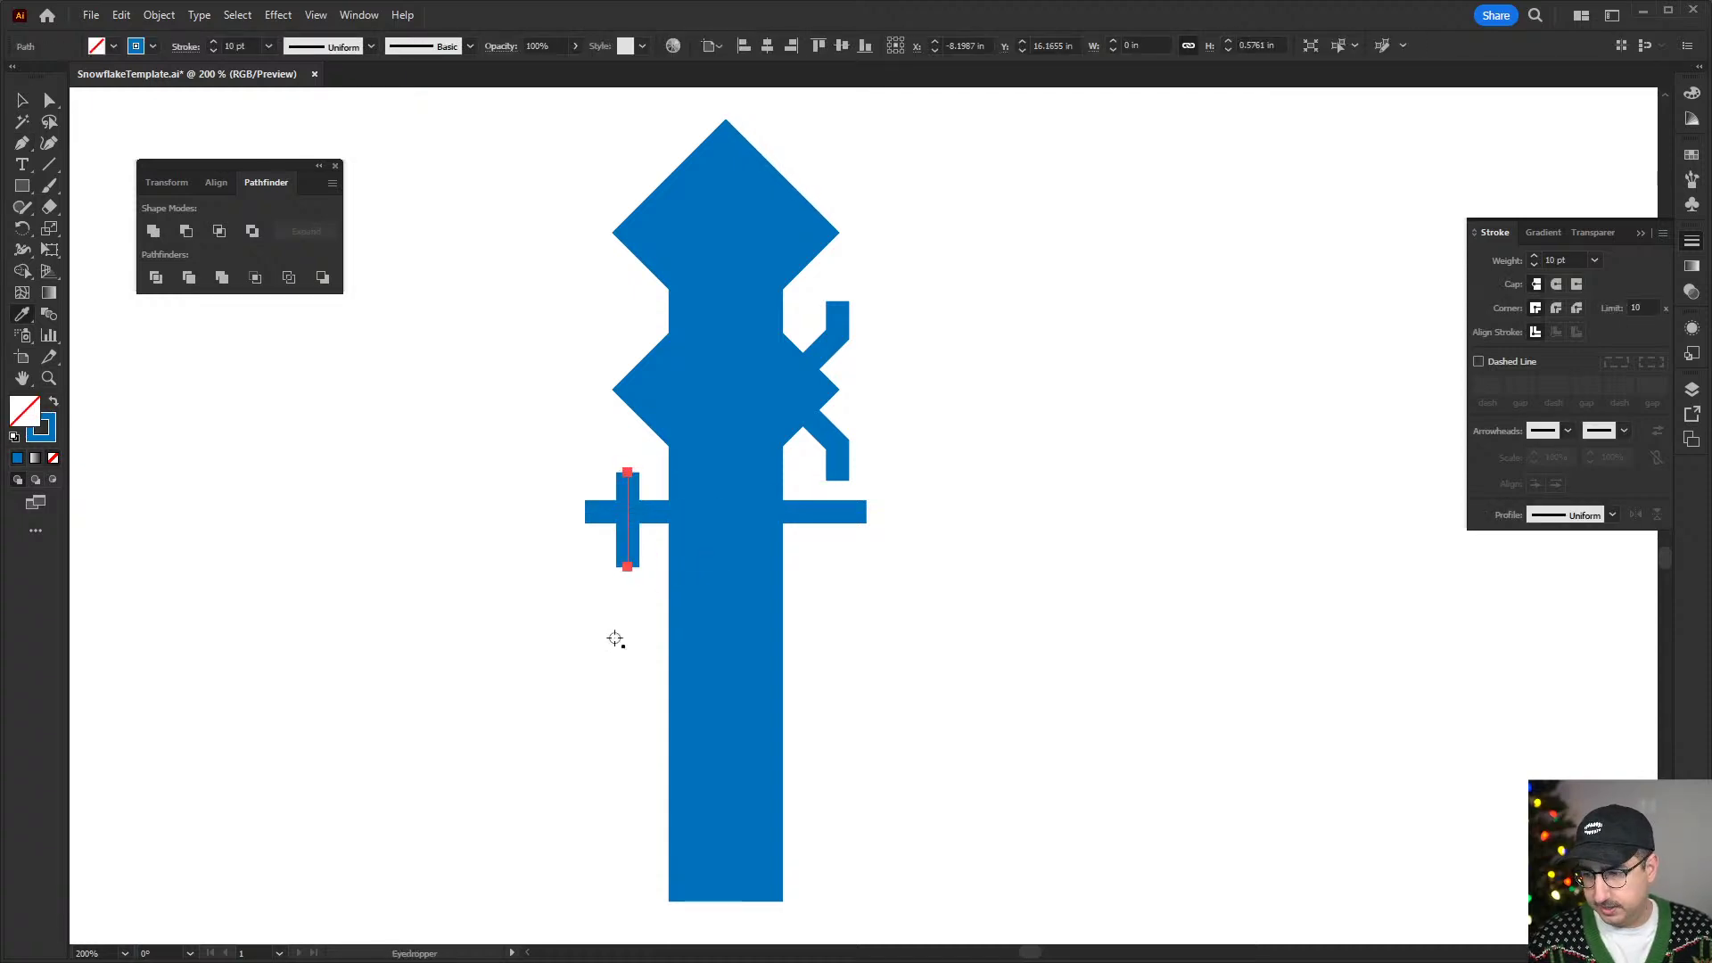
left_click(590, 656)
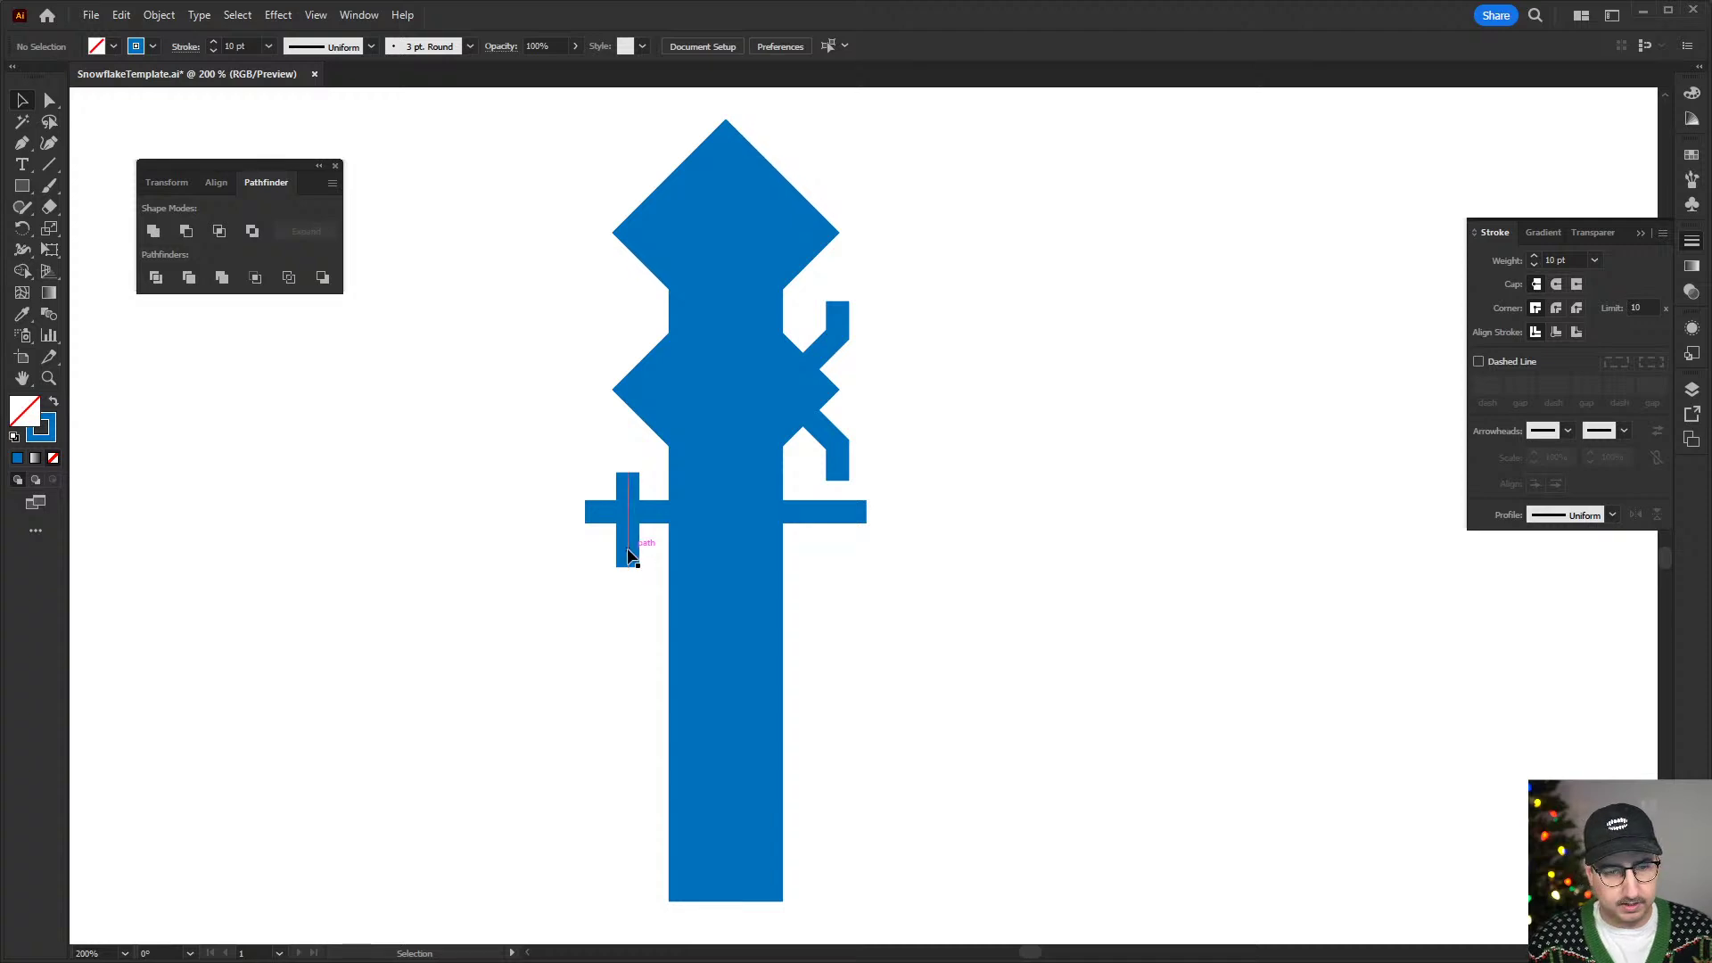
- Place a copy of the short vertical line on the crossbar's right arm and move the left one slightly closer to the bar
left_click_drag(629, 545, 809, 551)
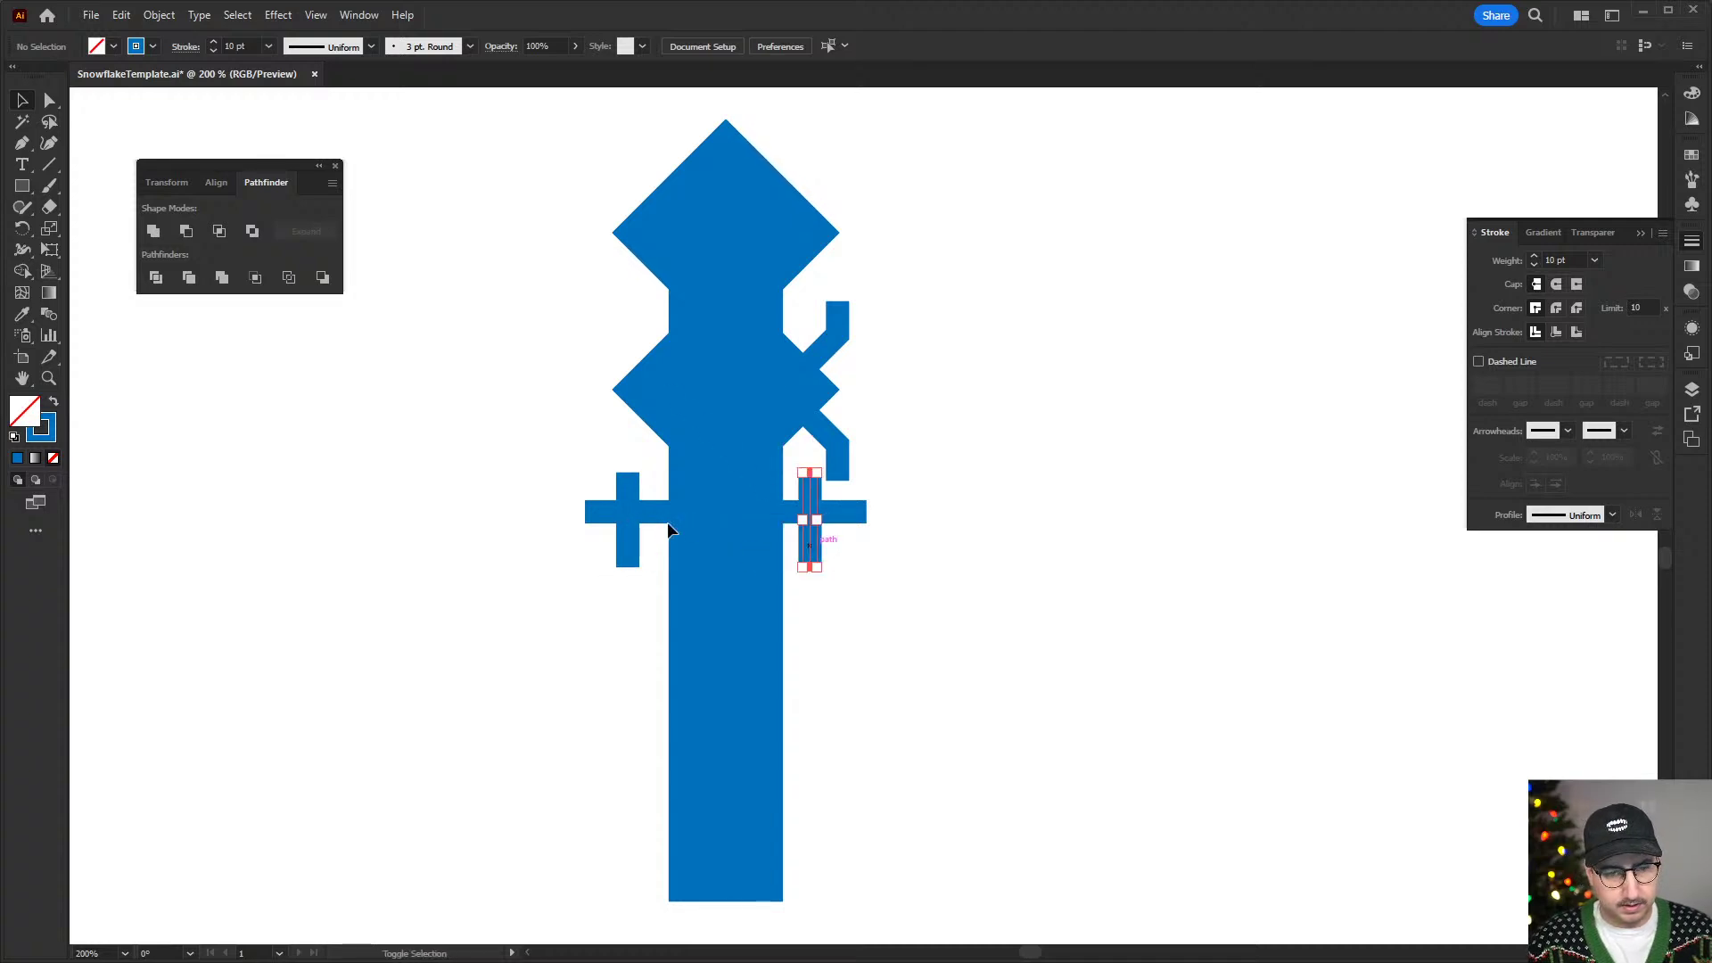
left_click_drag(628, 538, 640, 532)
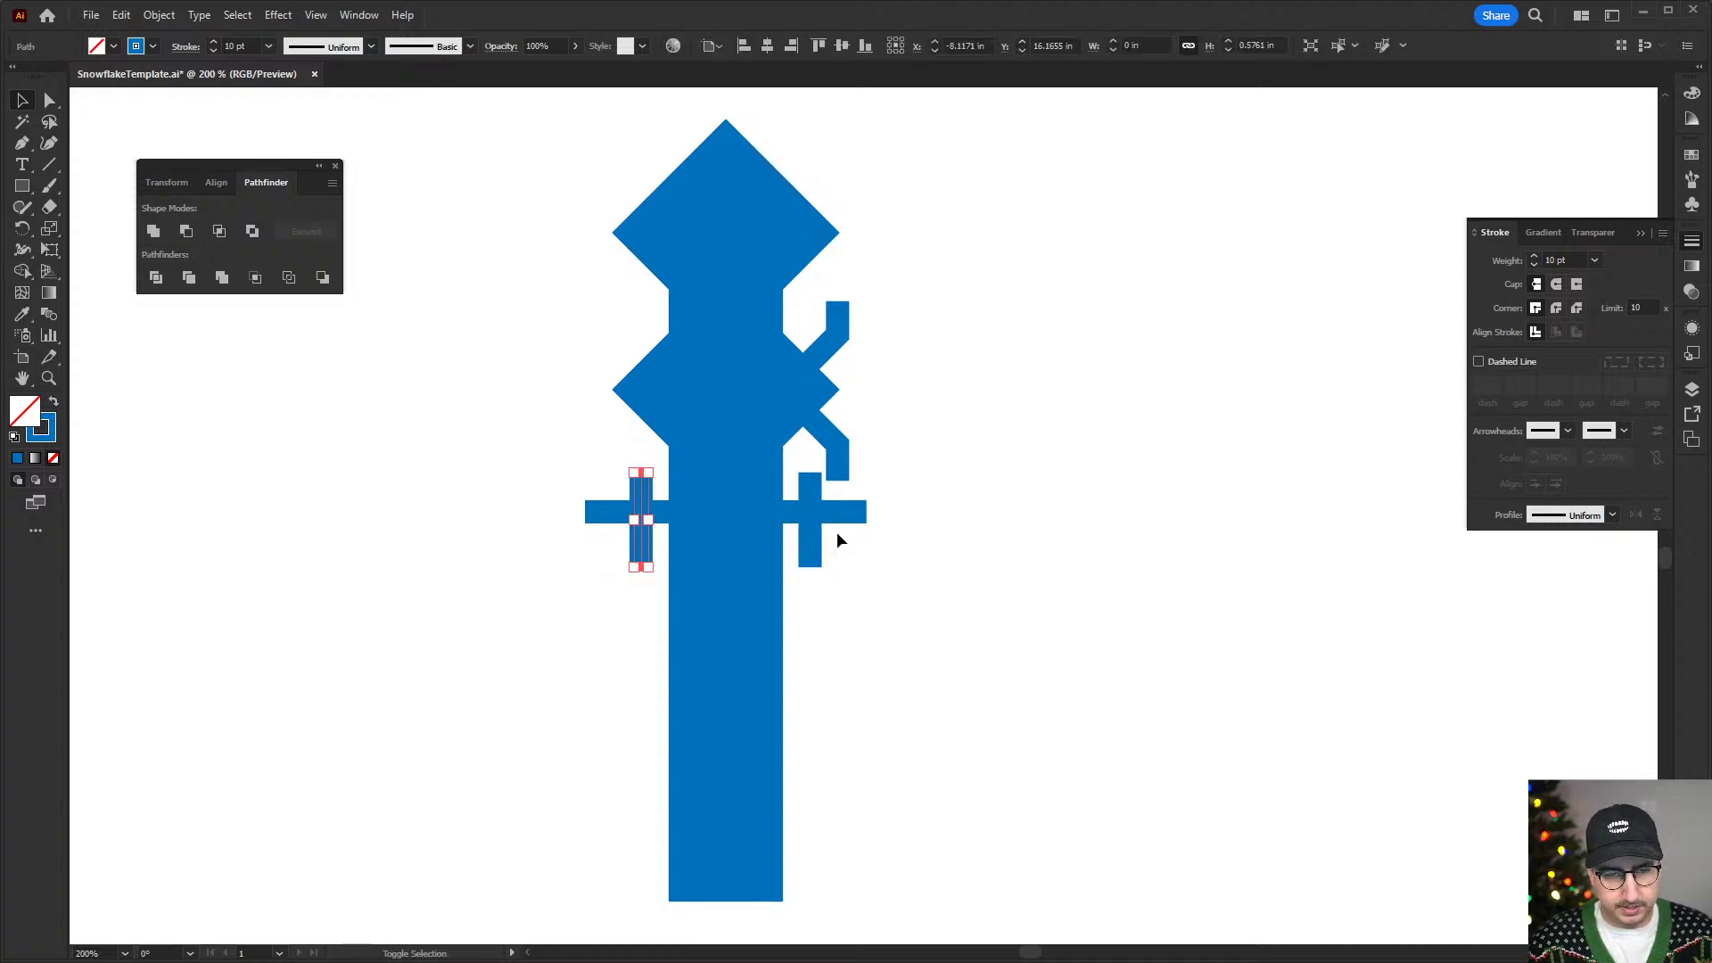
- Group the two short vertical lines and center the group vertically on the crossbar
left_click(814, 546, "shift")
key("ctrl+g")
left_click(843, 521, "shift")
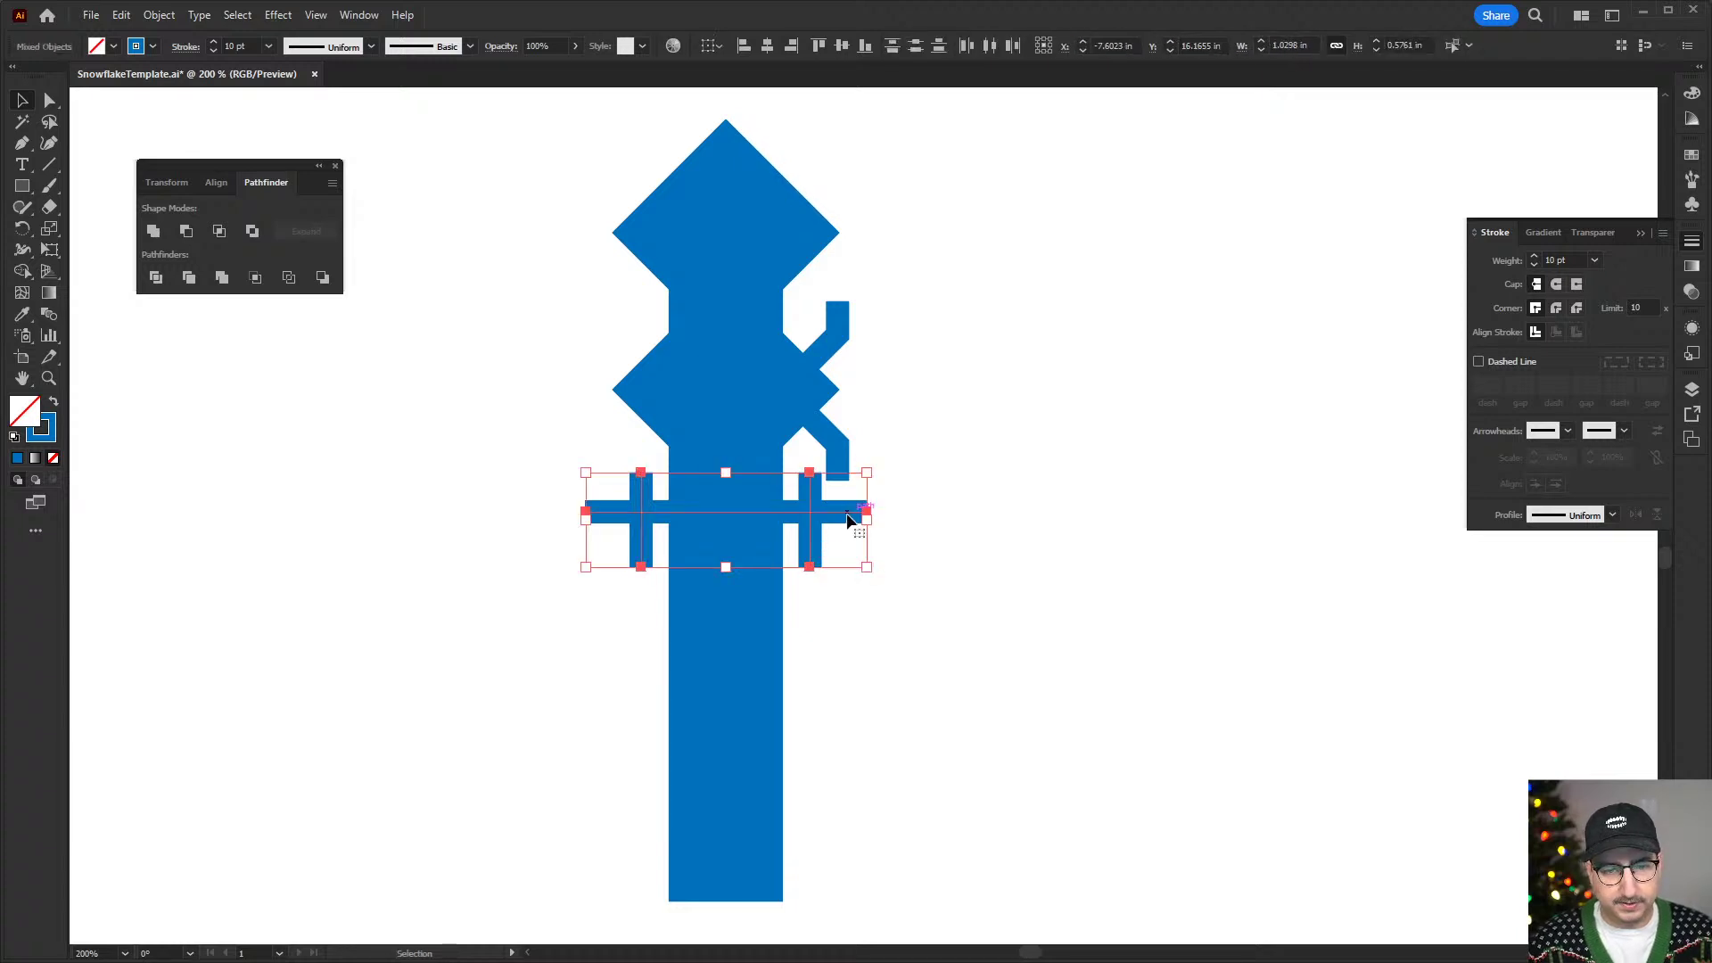
left_click(841, 45)
left_click(929, 301)
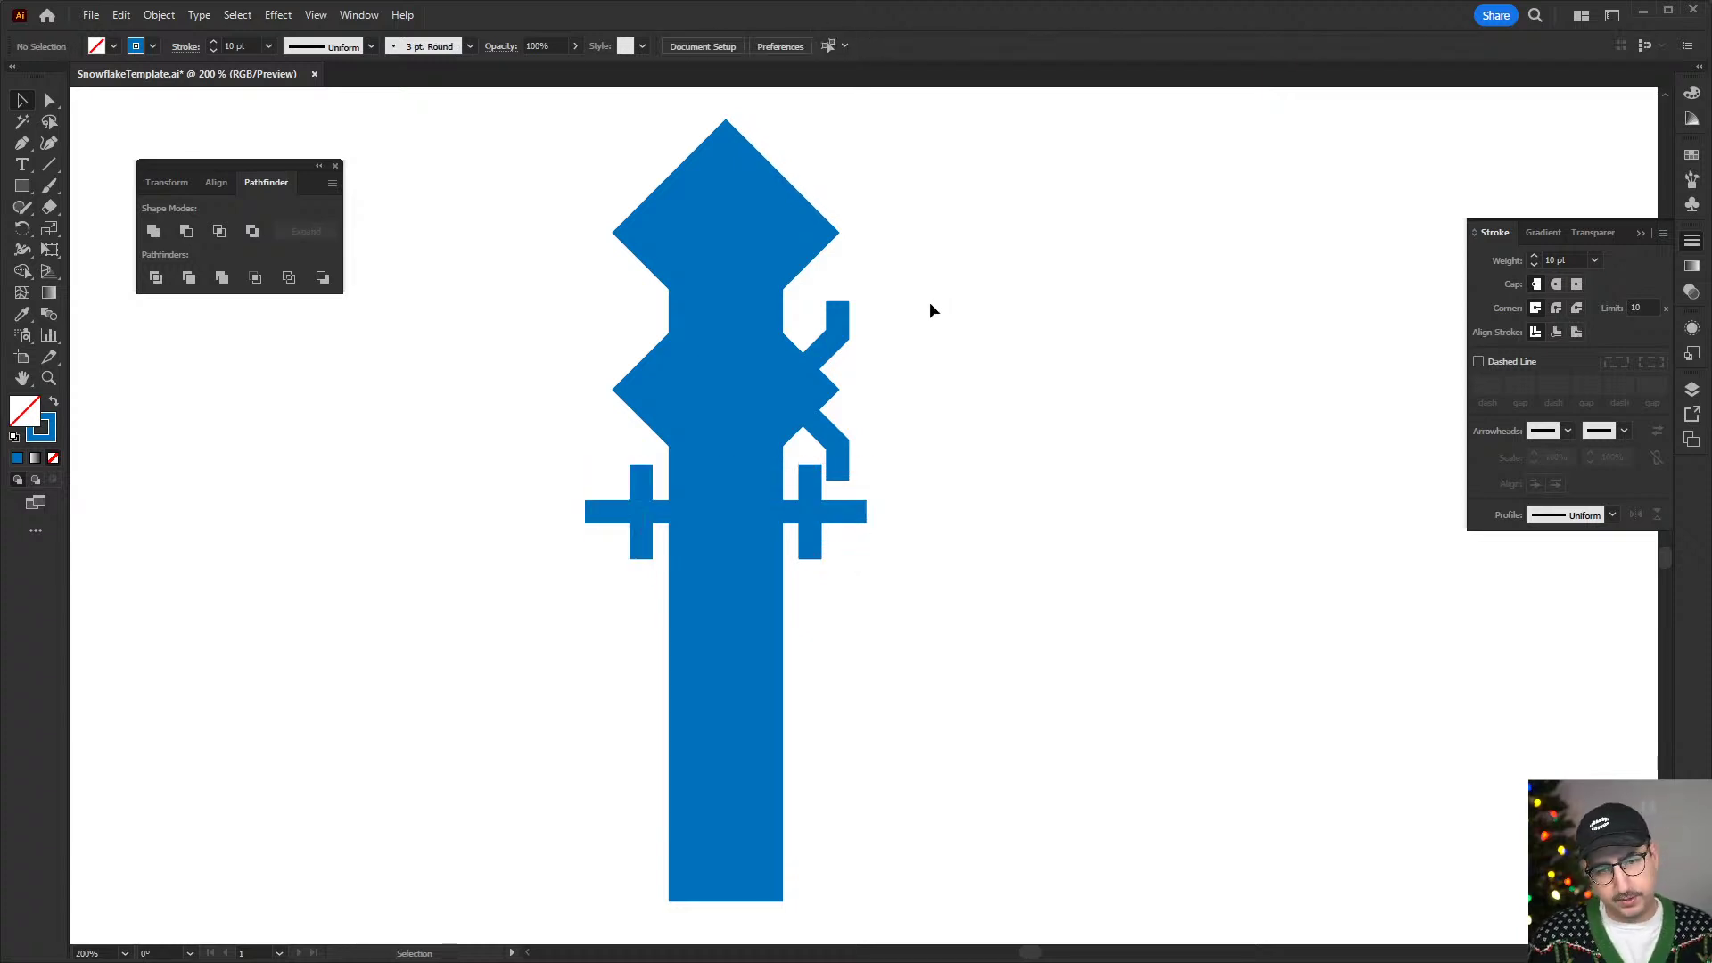
- Scale the crossbar down about its centre to about 1.5 in wide
left_click(838, 512)
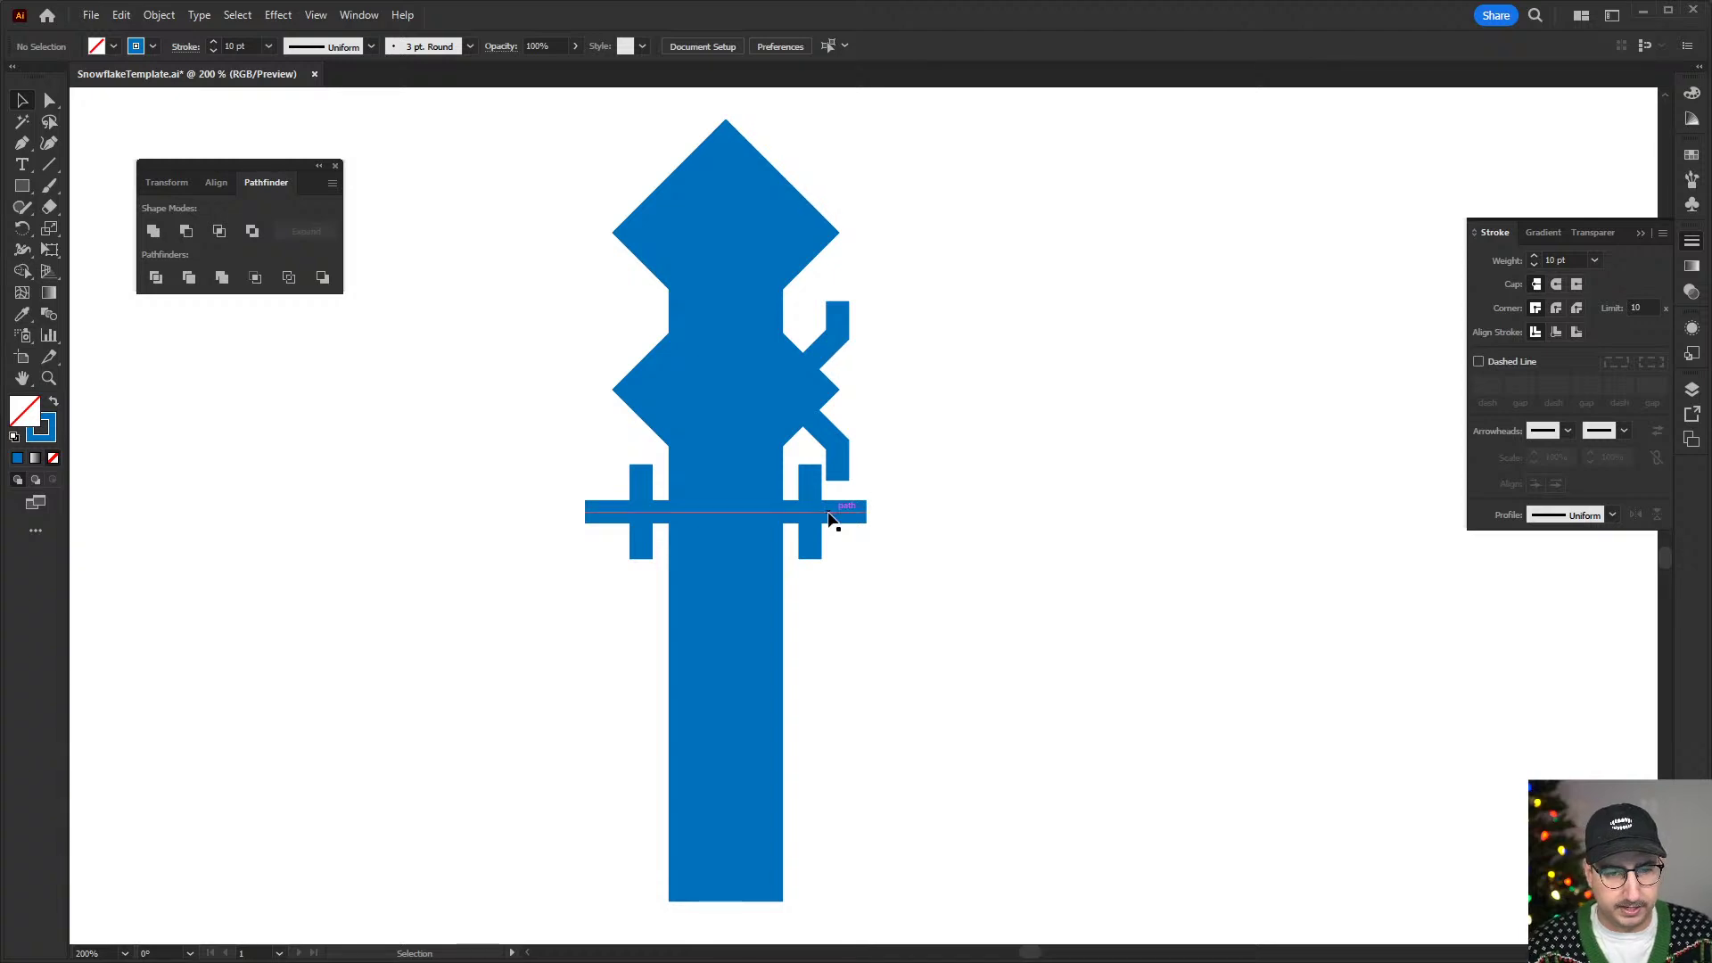
key("s")
left_click_drag(1023, 283, 989, 320)
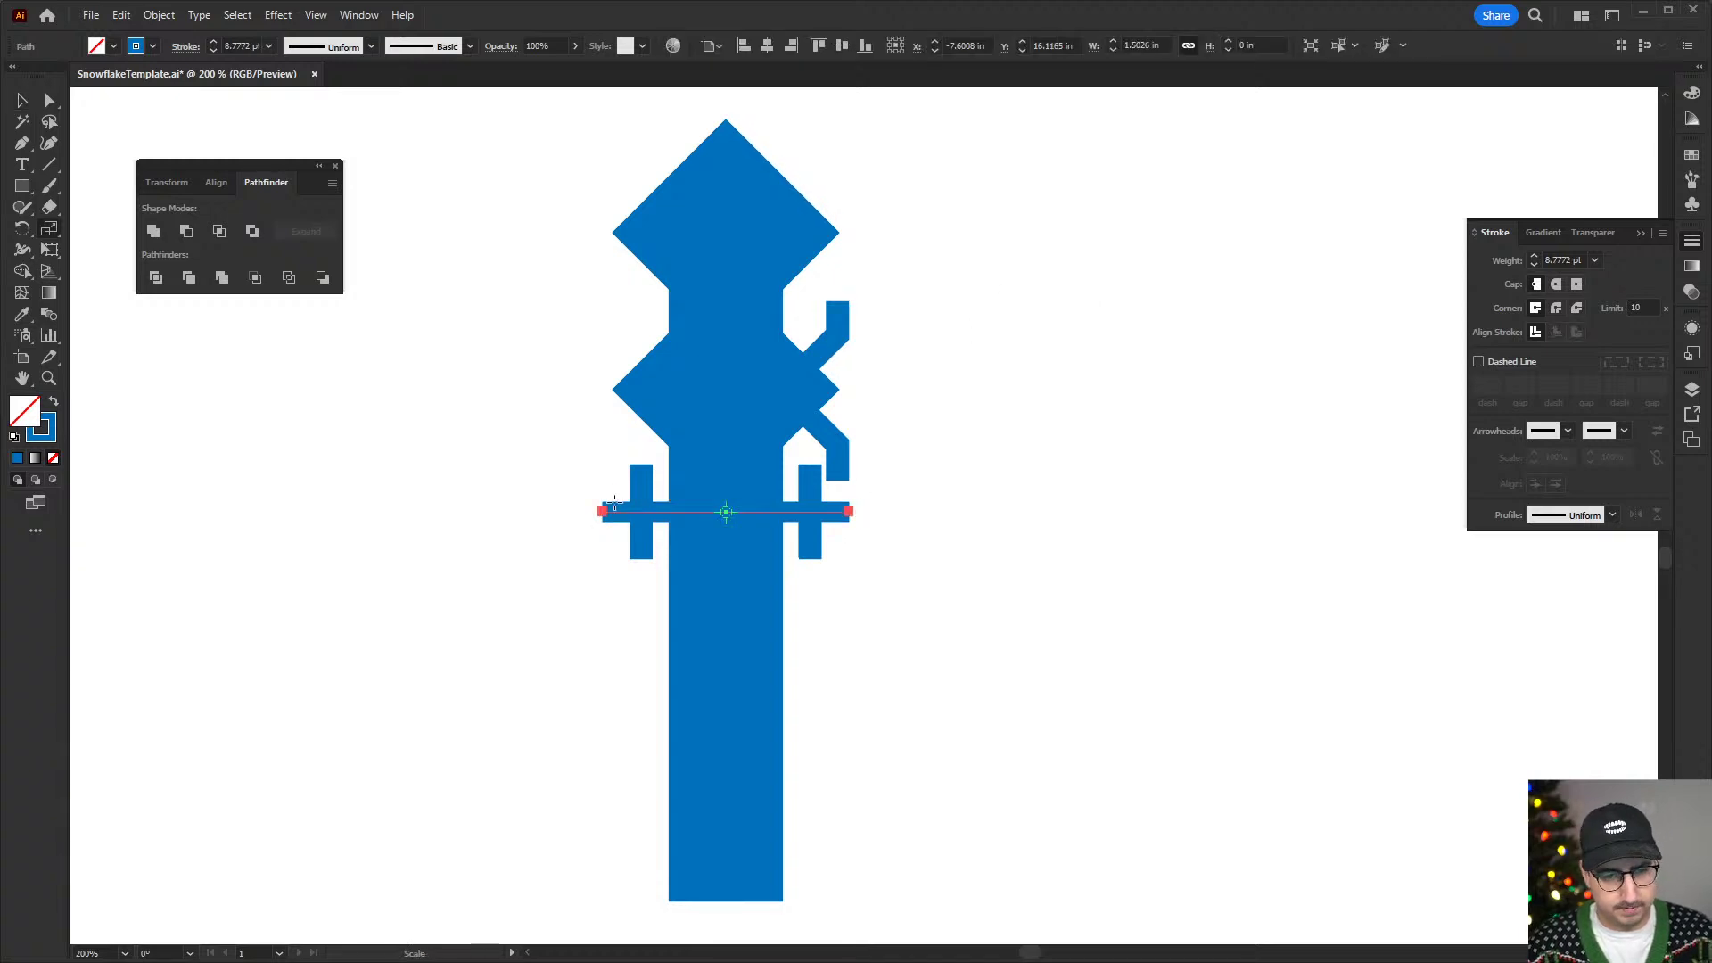
- Scale the grouped vertical lines down to about 0.53 in tall, give them a 6 pt stroke, and deselect
left_click(643, 526, "ctrl")
left_click_drag(548, 322, 562, 331)
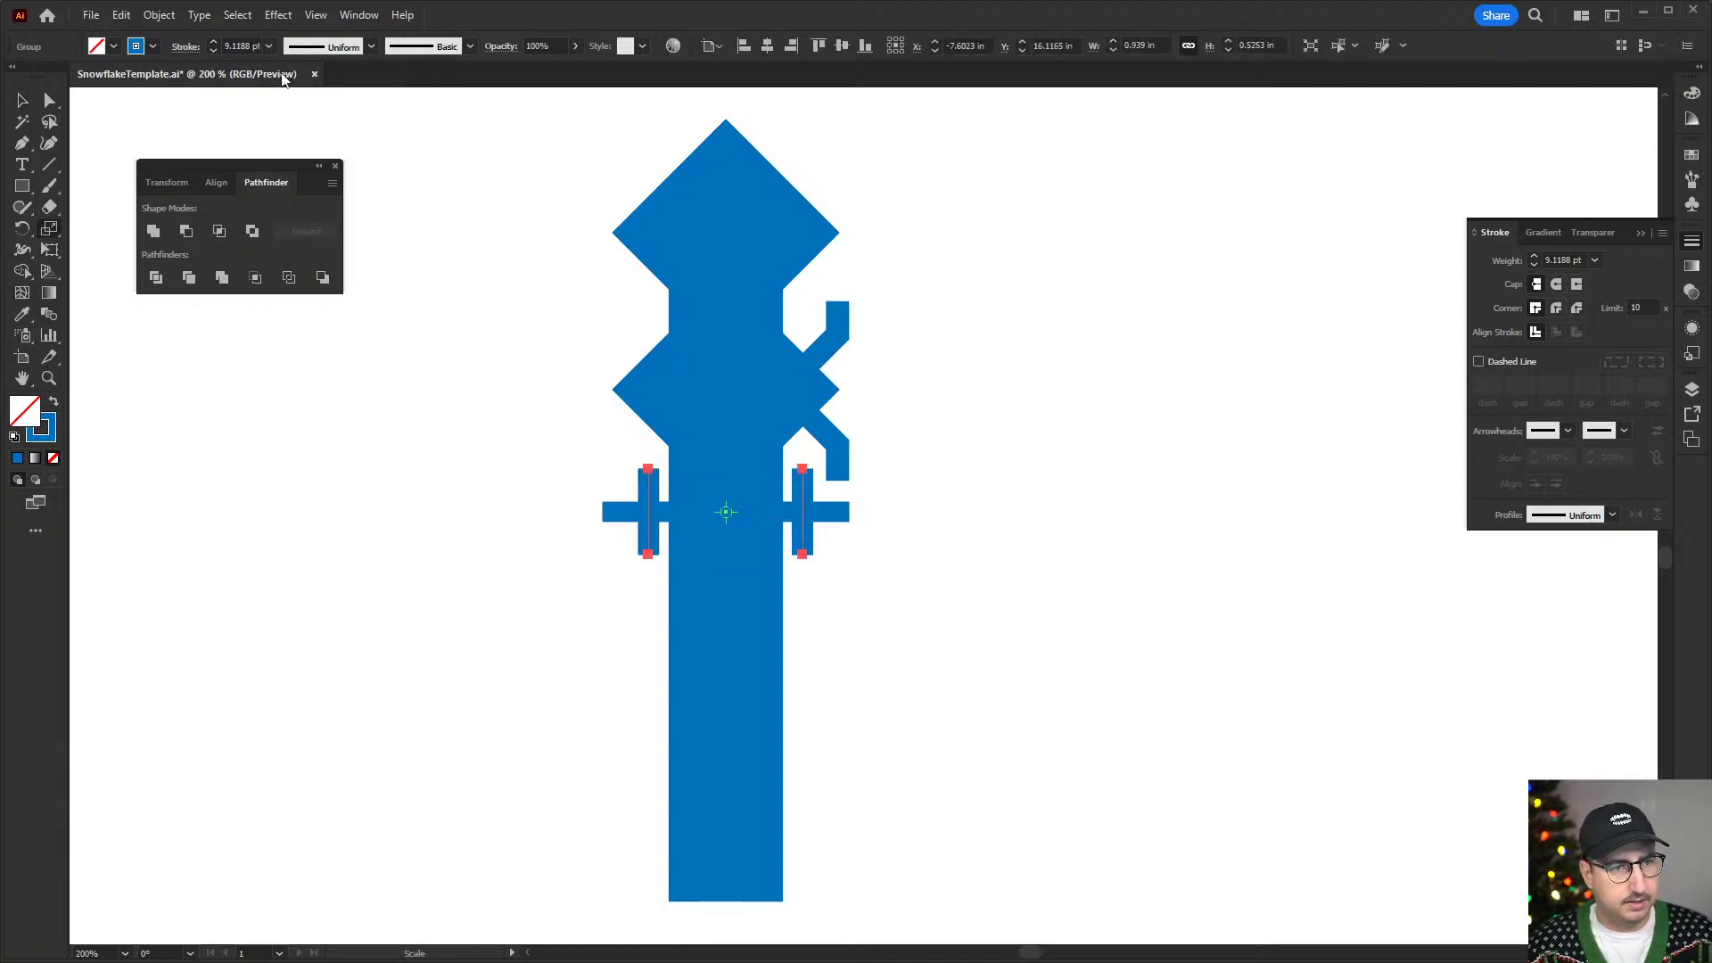
triple_click(239, 46)
type("6")
key("Return")
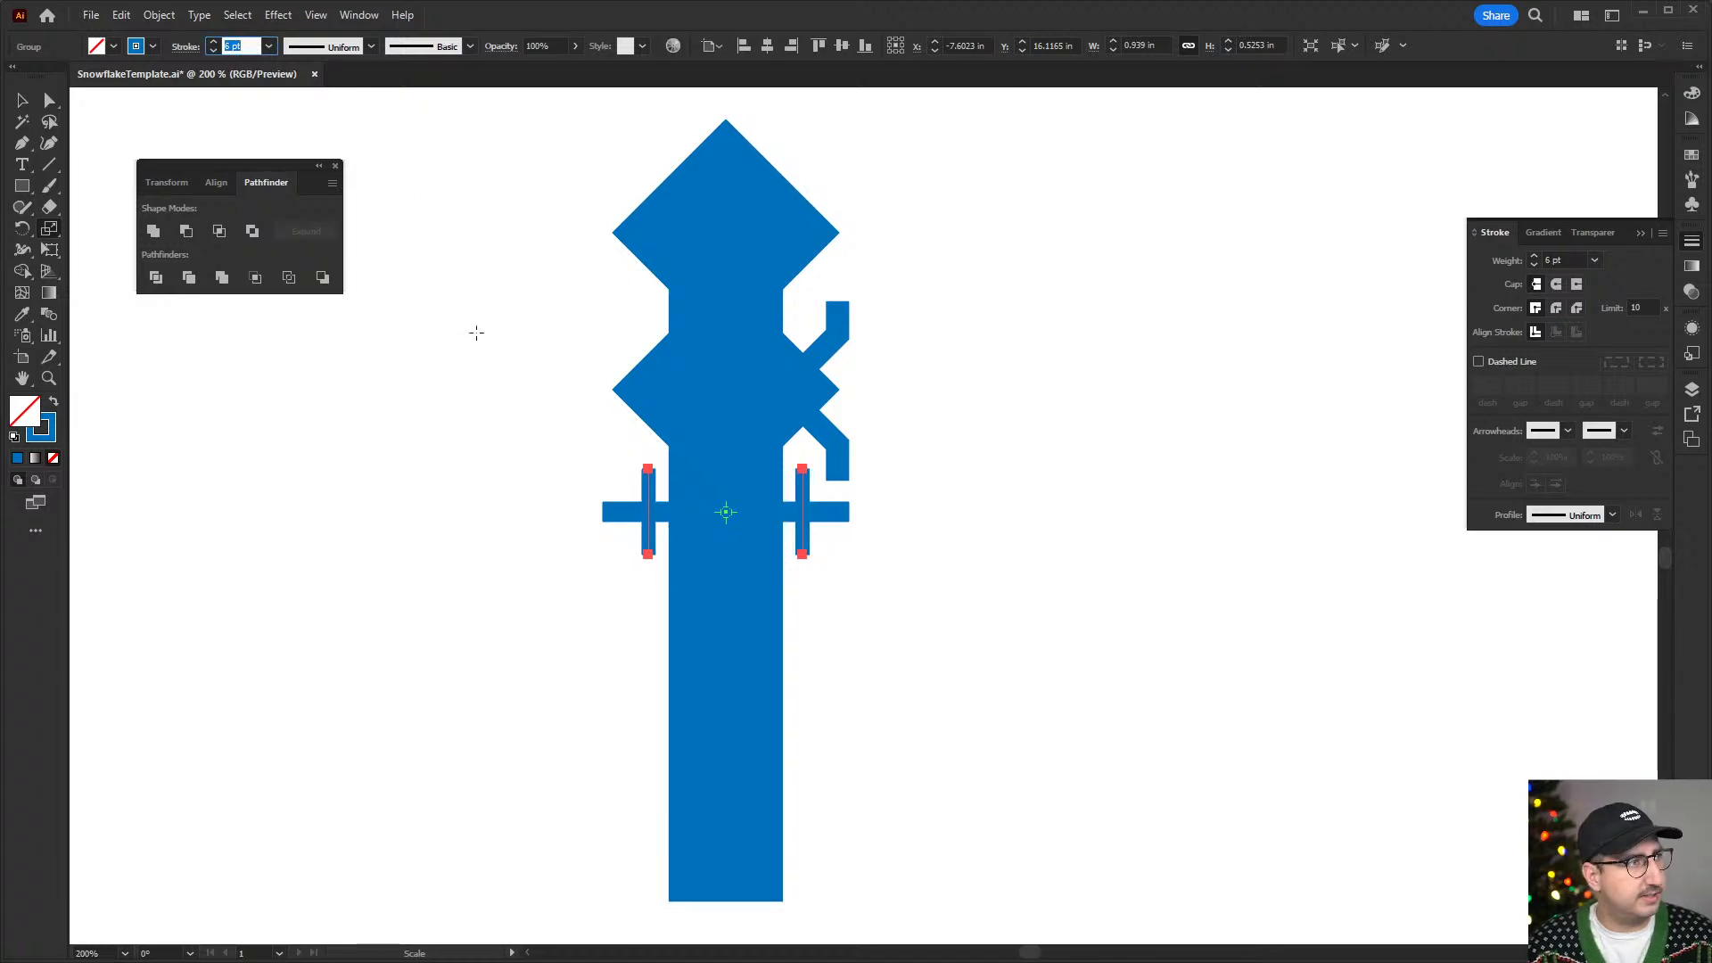
left_click(25, 100)
left_click(570, 431)
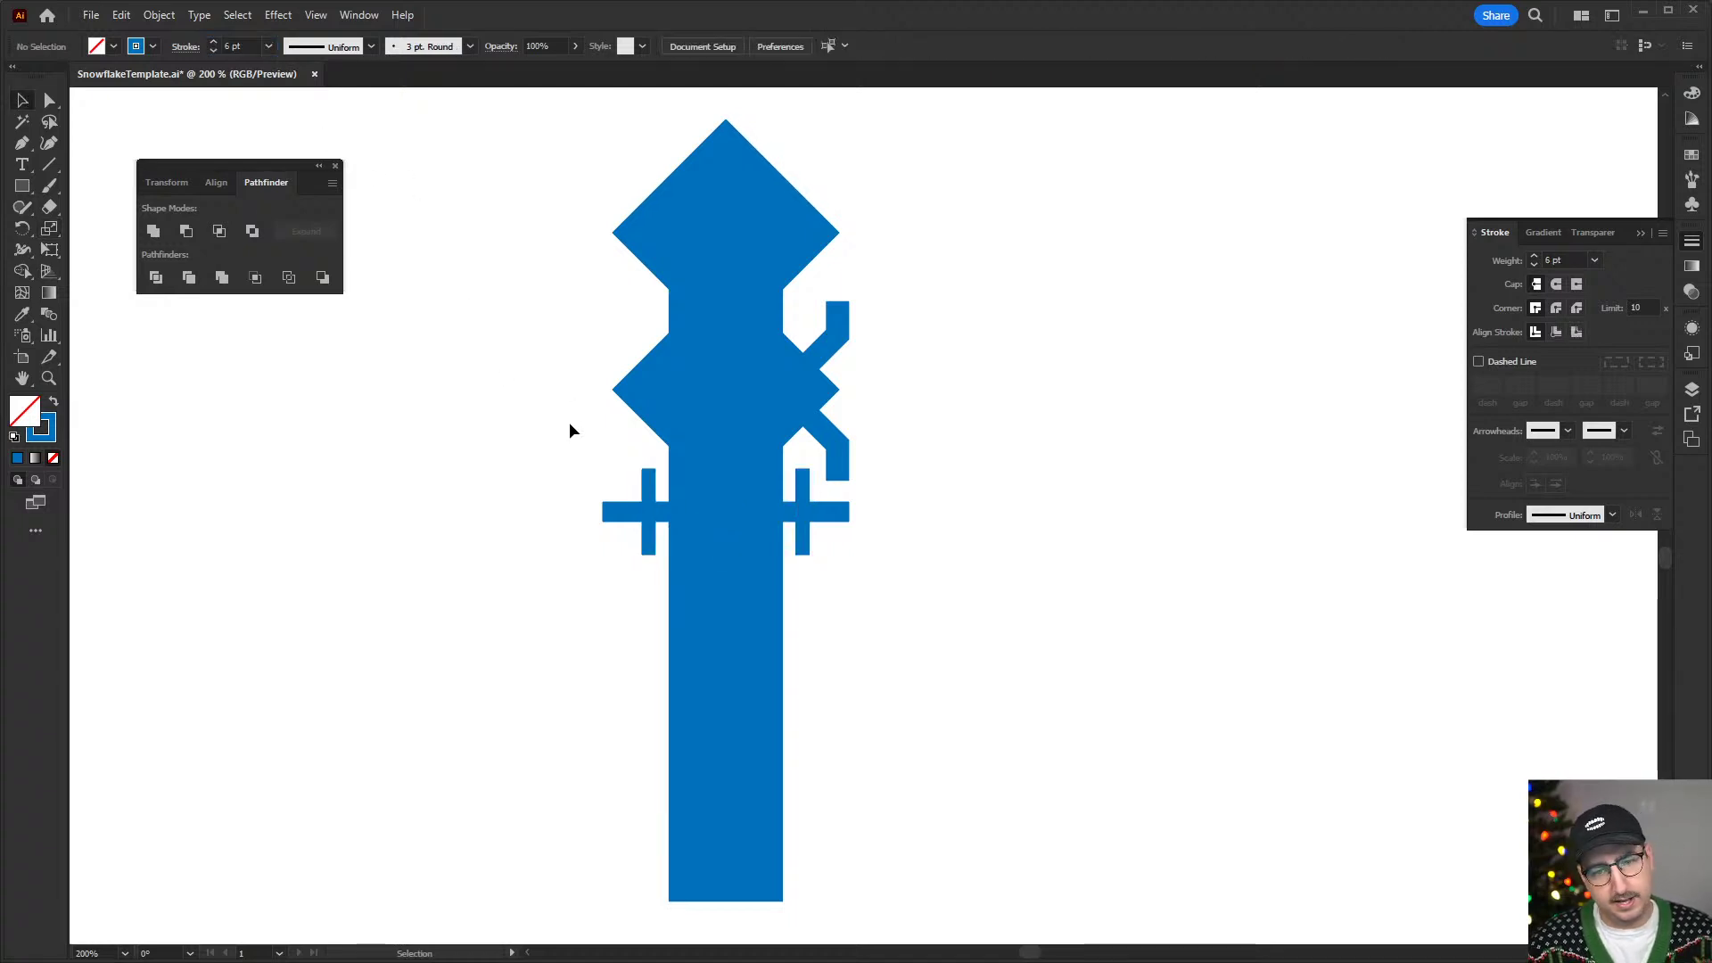
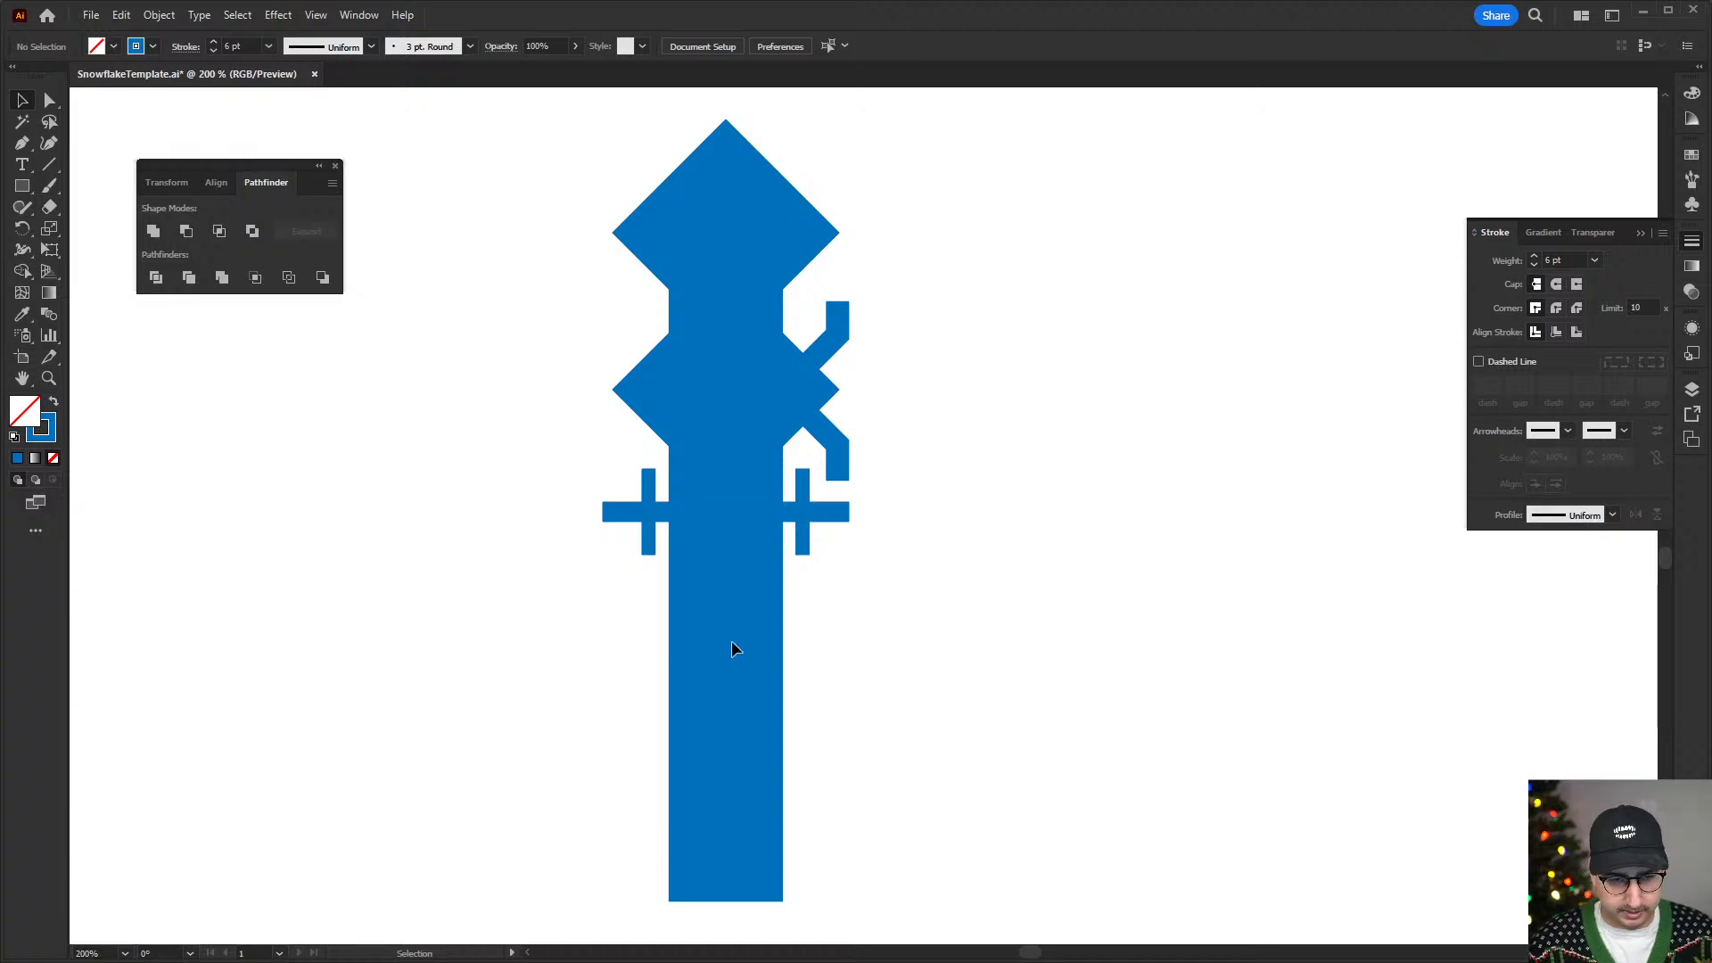
- Draw a diagonal line rightward and upward from the trunk's centerline, about 1.1 by 0.48 in, and match the trunk's 50 pt stroke
key("p")
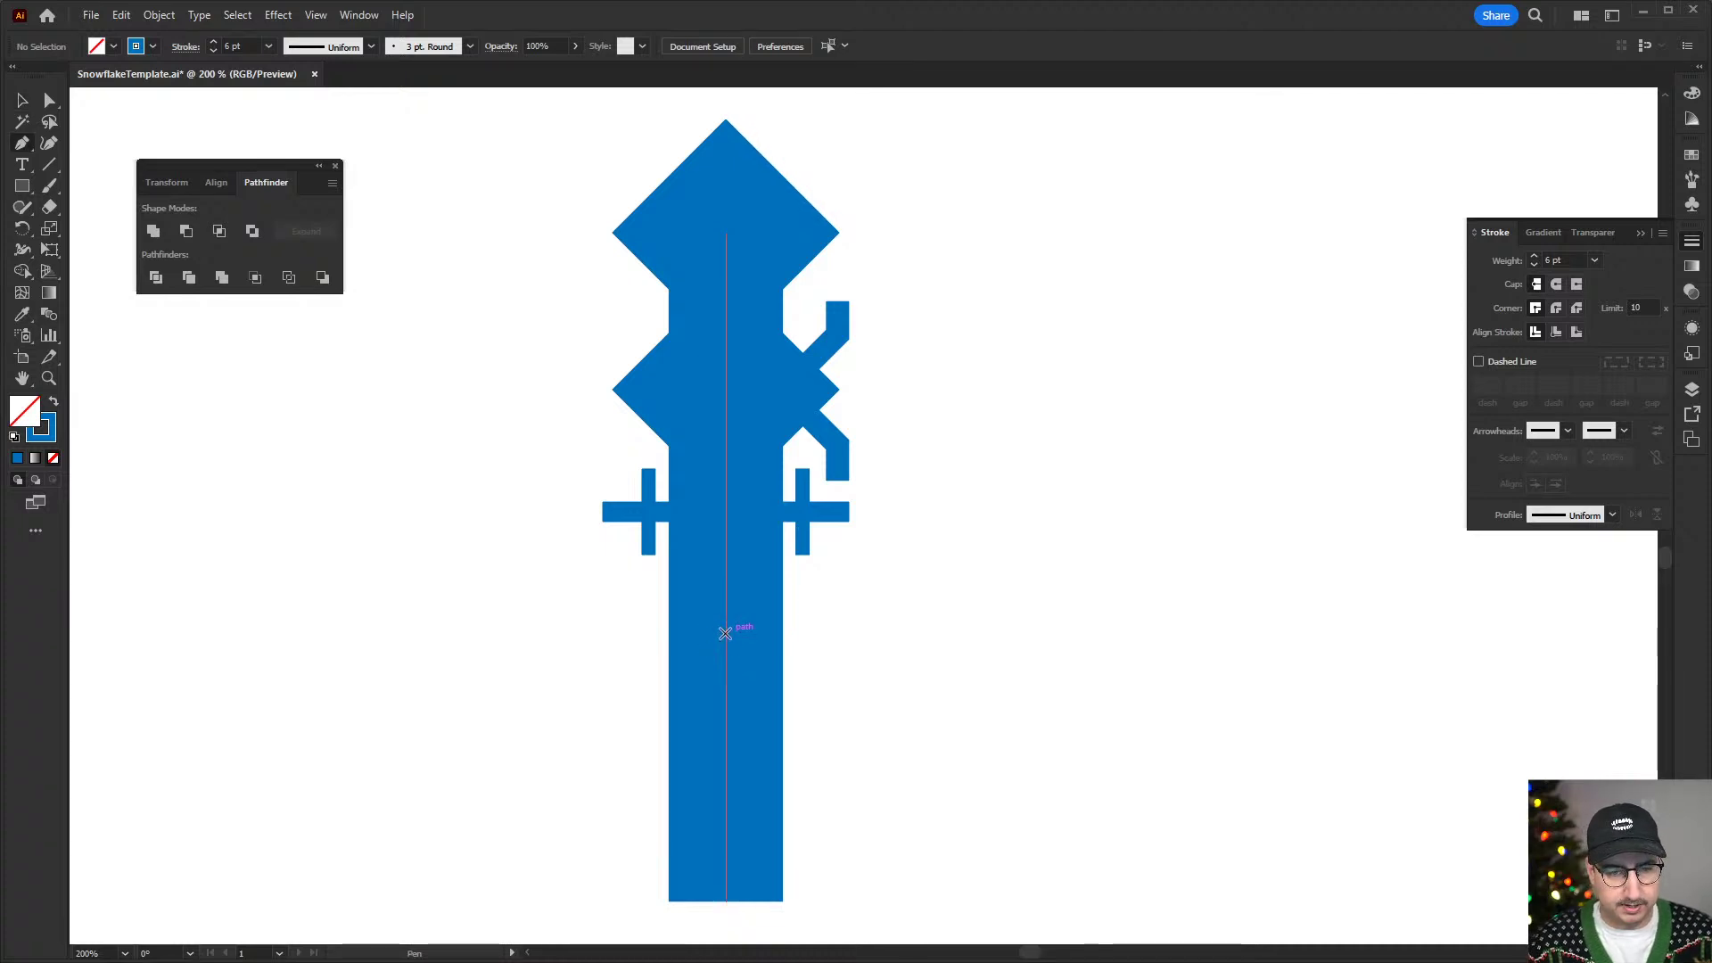
left_click(725, 633)
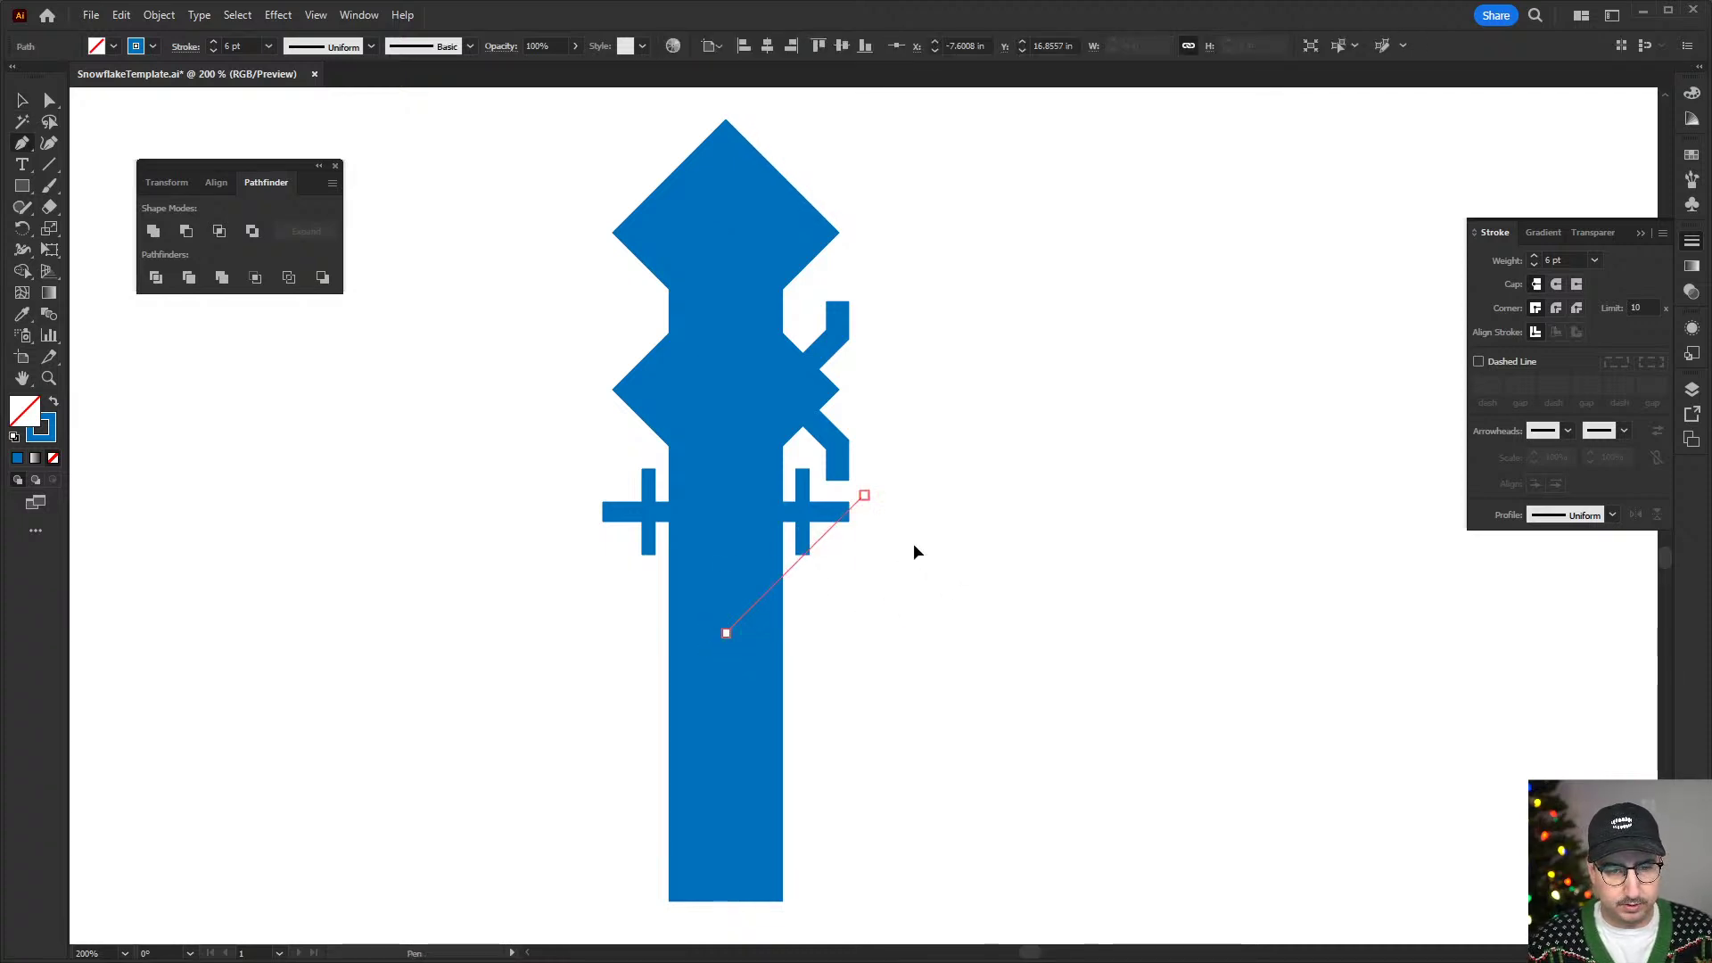
left_click(911, 551, "shift")
key("ctrl+z")
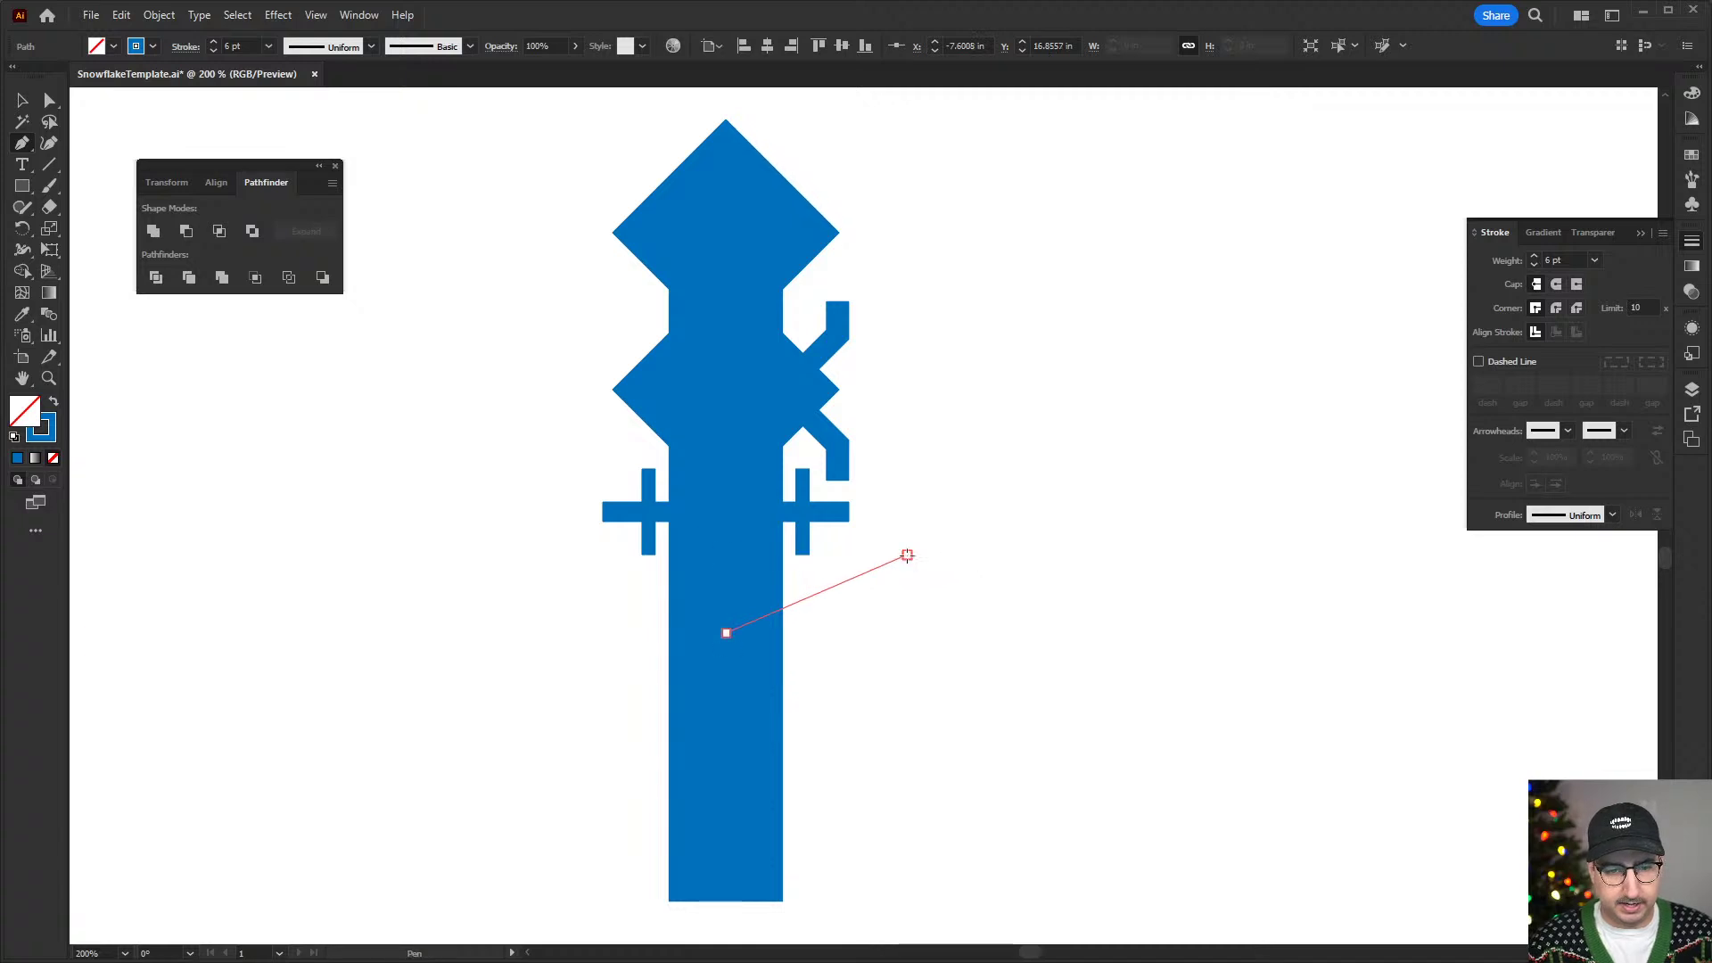
left_click(907, 551)
key("i")
left_click(722, 538)
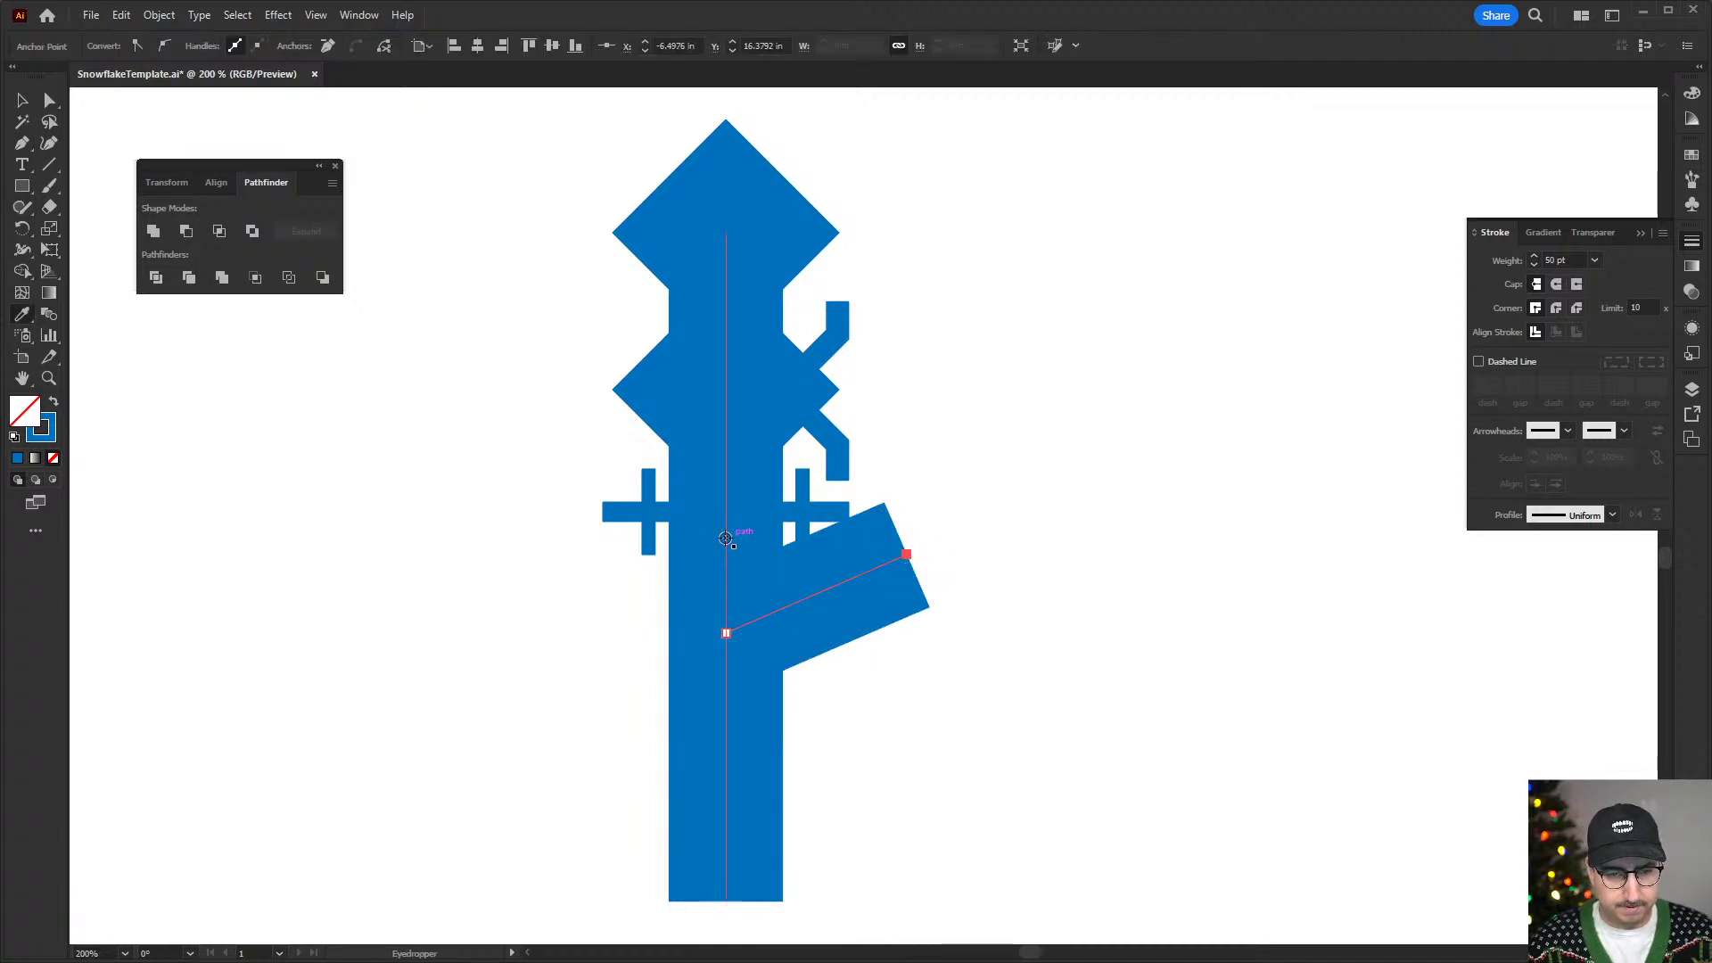
- Move the thick diagonal branch straight down the trunk, clear of the crossbar, and deselect it
key("v")
key("ctrl+shift+a")
left_click_drag(860, 586, 862, 631)
key("ctrl+shift+a")
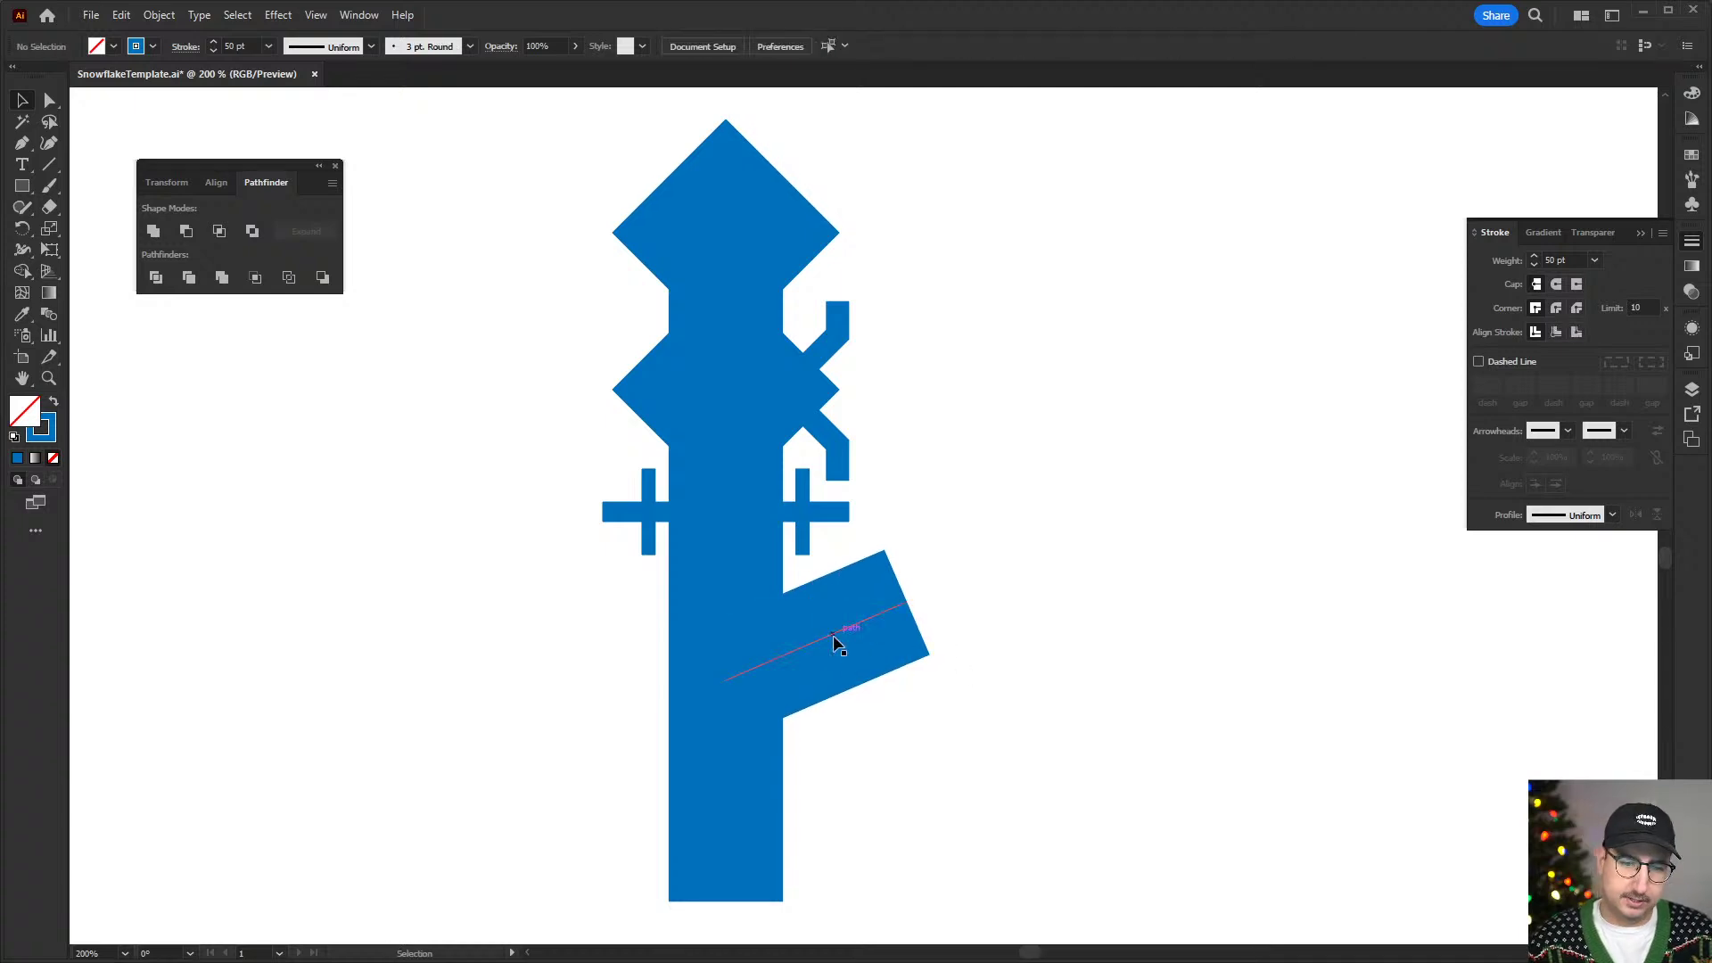
- Reflect a copy of the thick diagonal branch and place it symmetrically on the trunk's left side
left_click(843, 643)
right_click(840, 642)
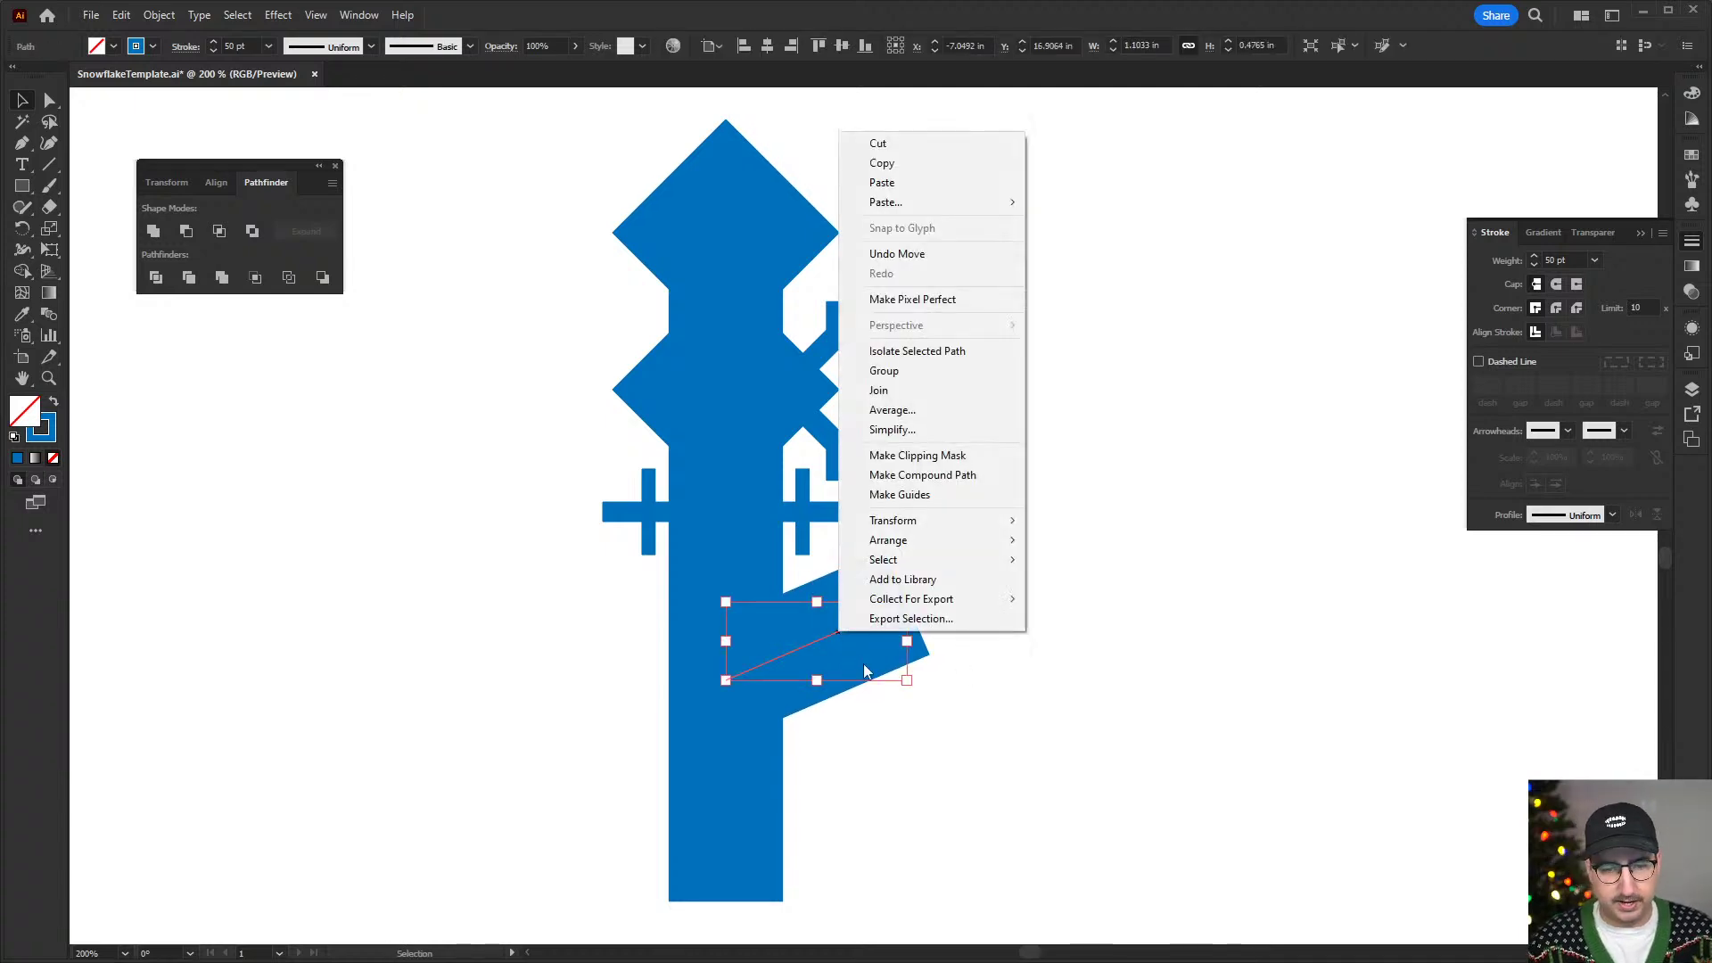
mouse_move(928, 523)
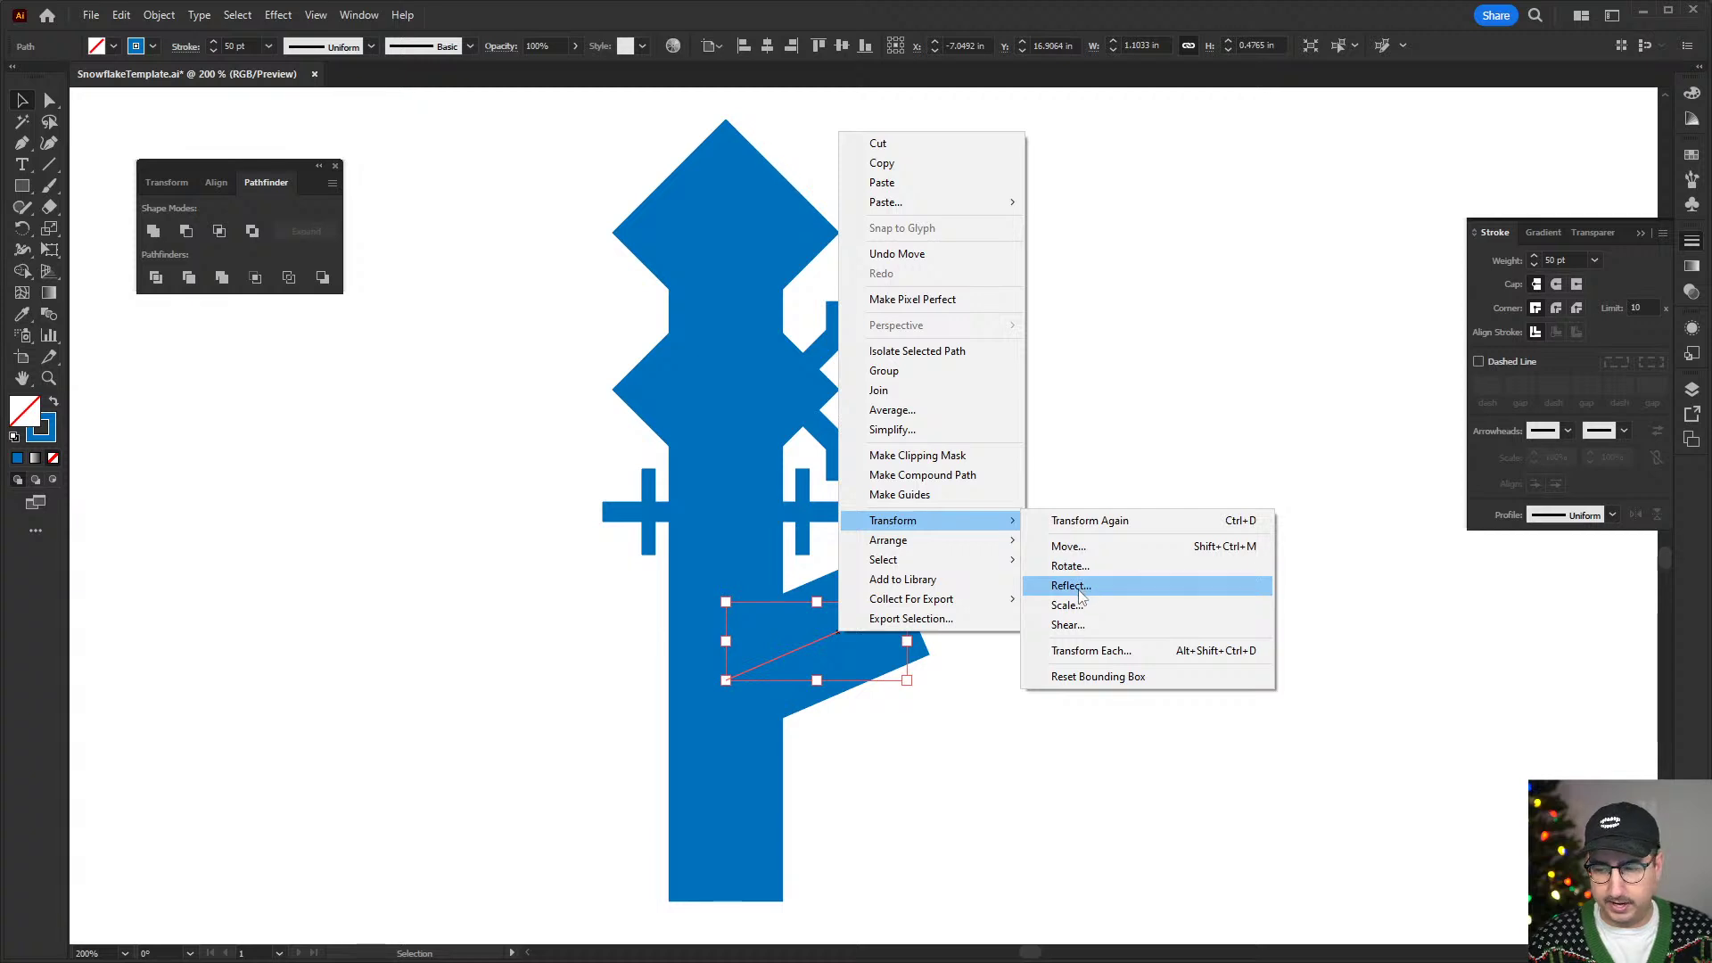
left_click(1070, 585)
left_click(954, 753)
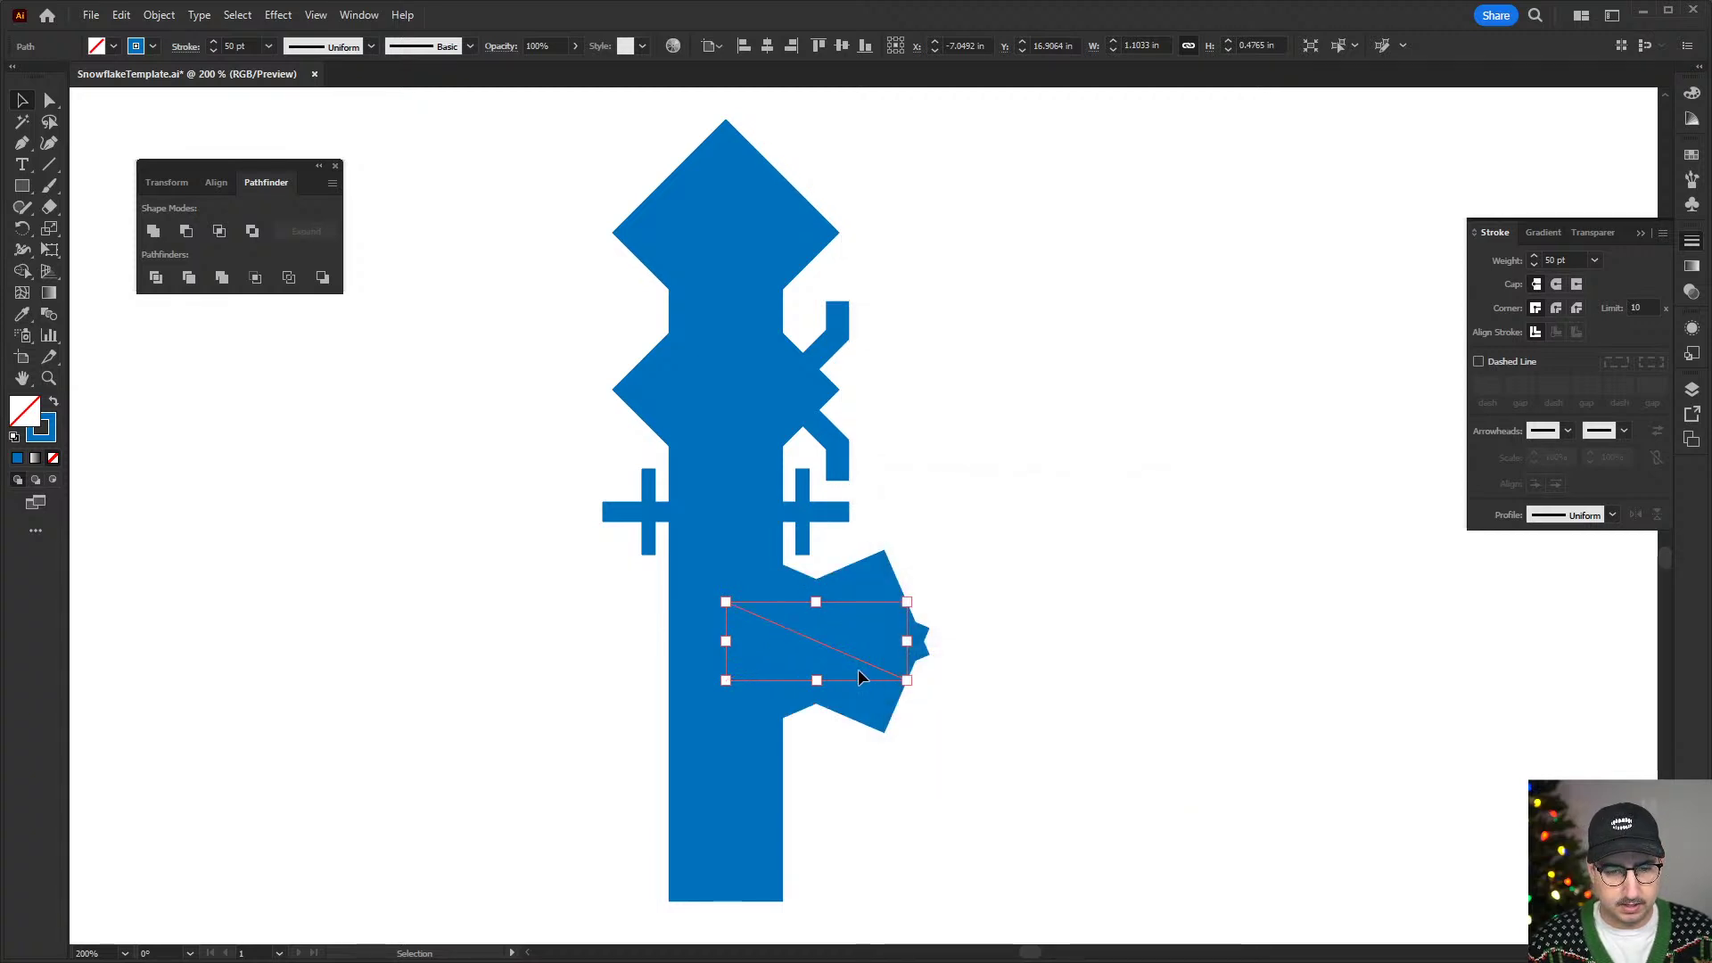
left_click_drag(895, 672, 709, 661)
left_click(986, 704)
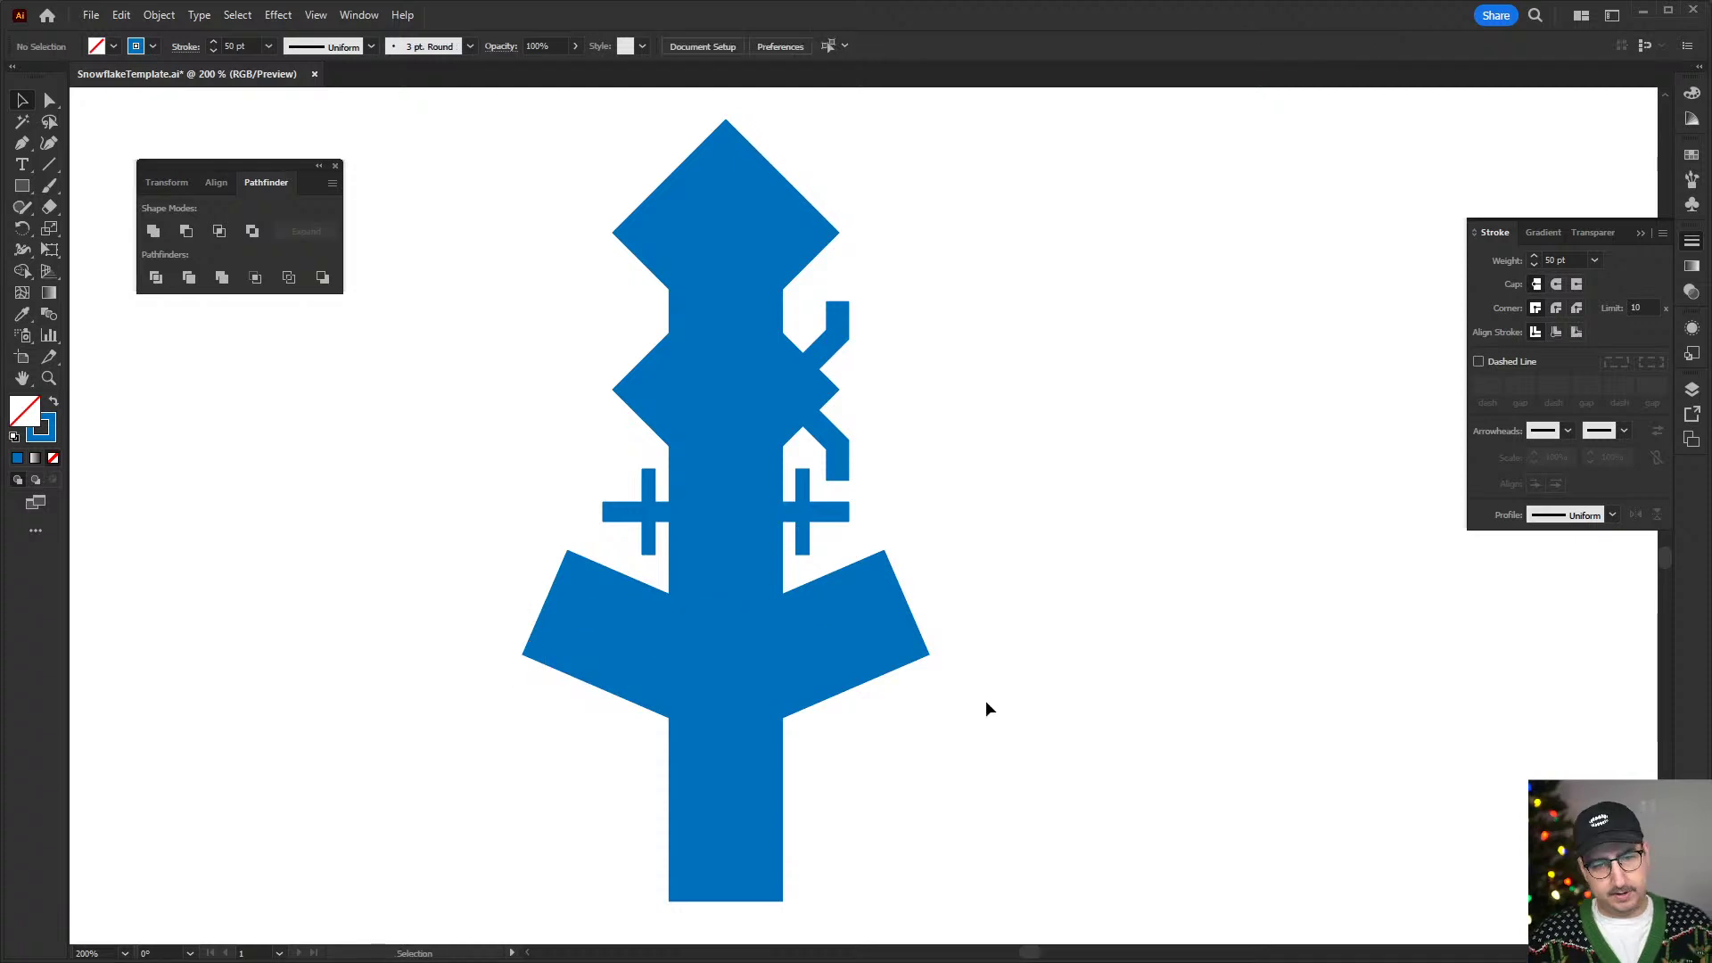
- Delete the lower diamond on the trunk's left side, and group the matching right diamond with its two bent lines
left_click(675, 392)
key("Delete")
left_click(829, 352)
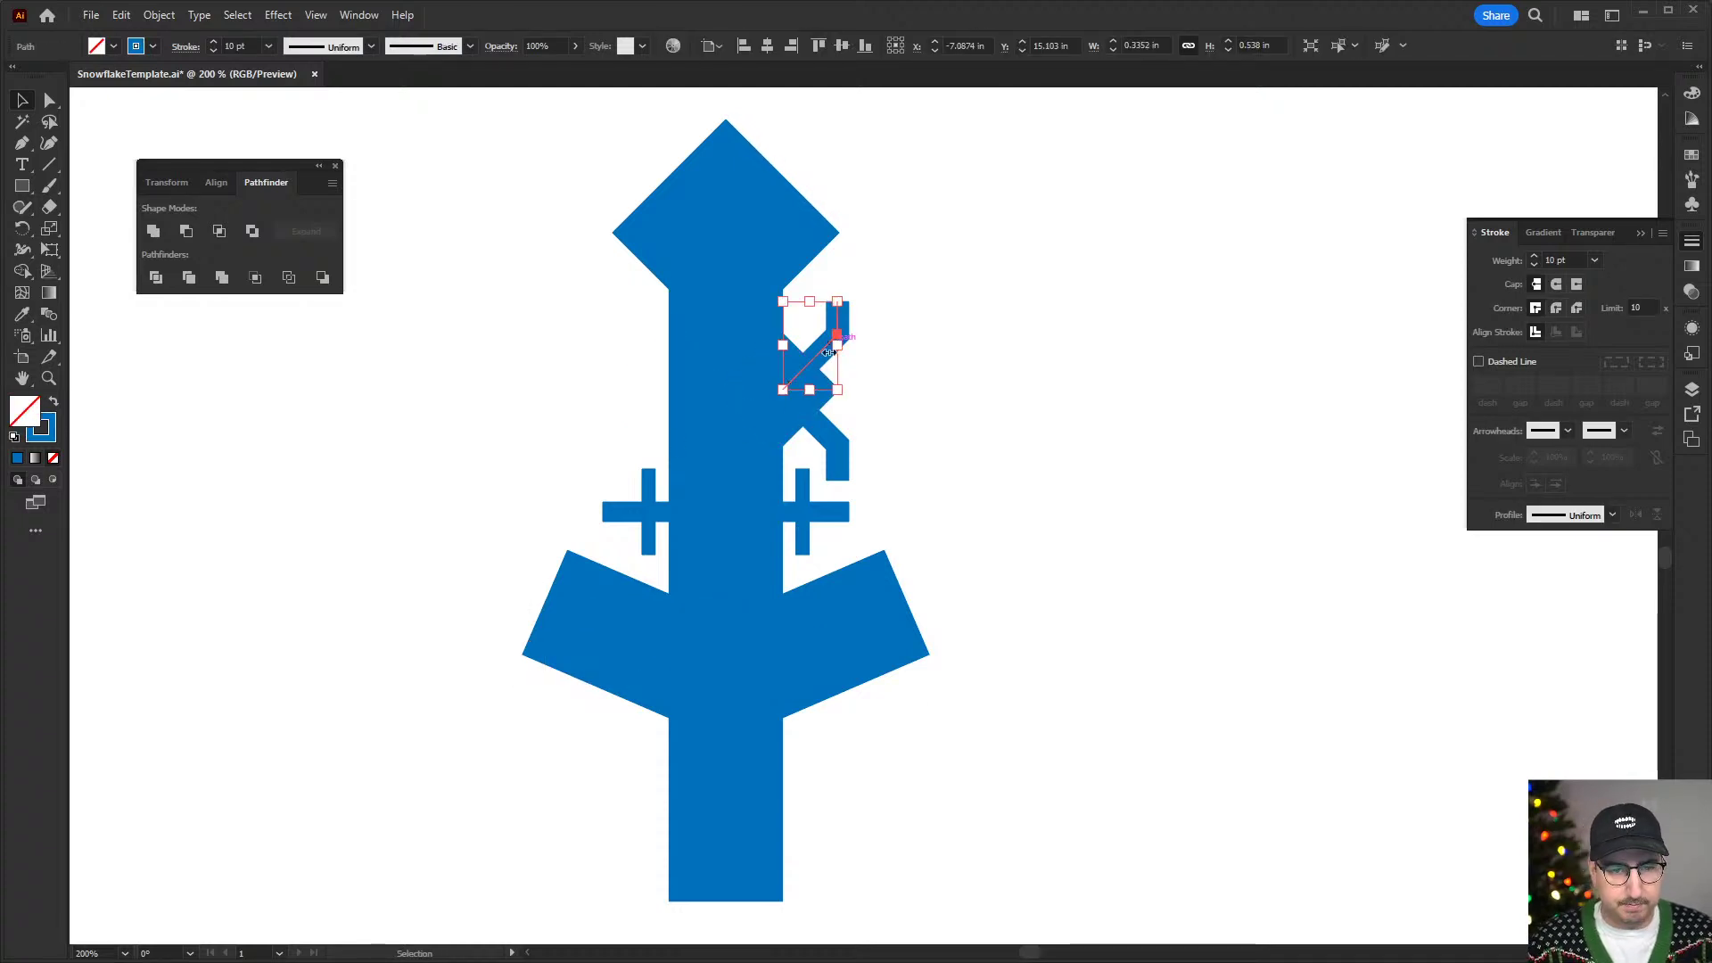
left_click(758, 374, "shift")
key("ctrl+g")
- Reflect a copy of the diamond and bent-line group and place it on the trunk's left side
right_click(772, 398)
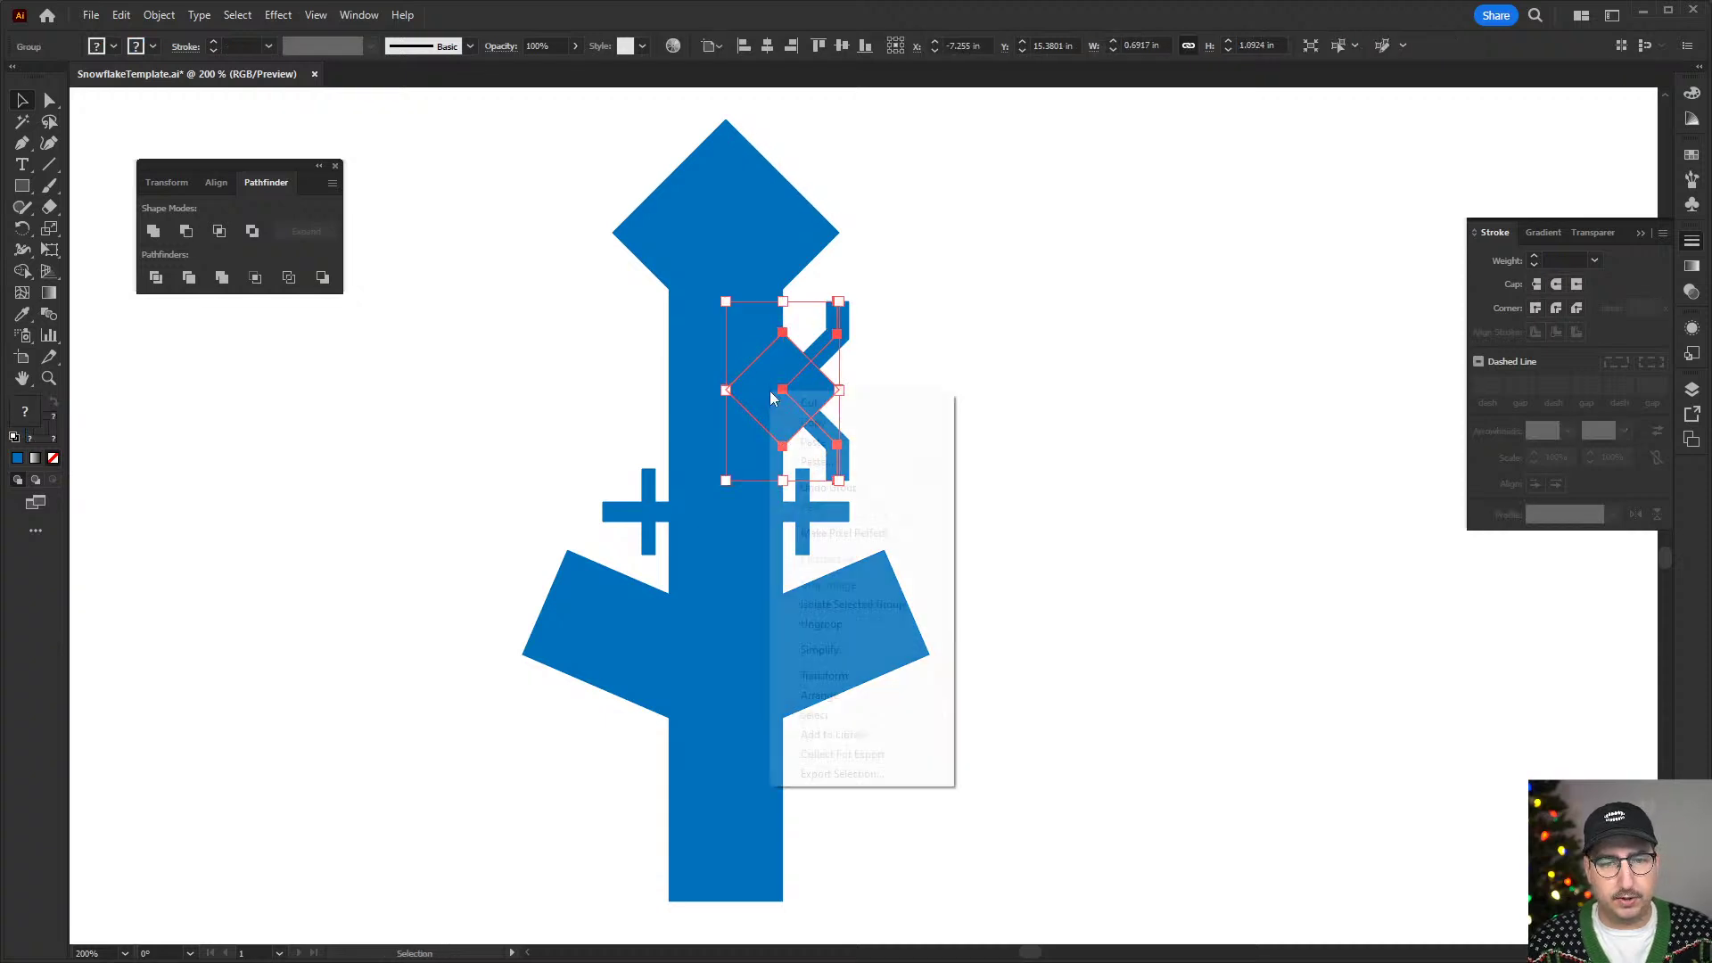
mouse_move(858, 675)
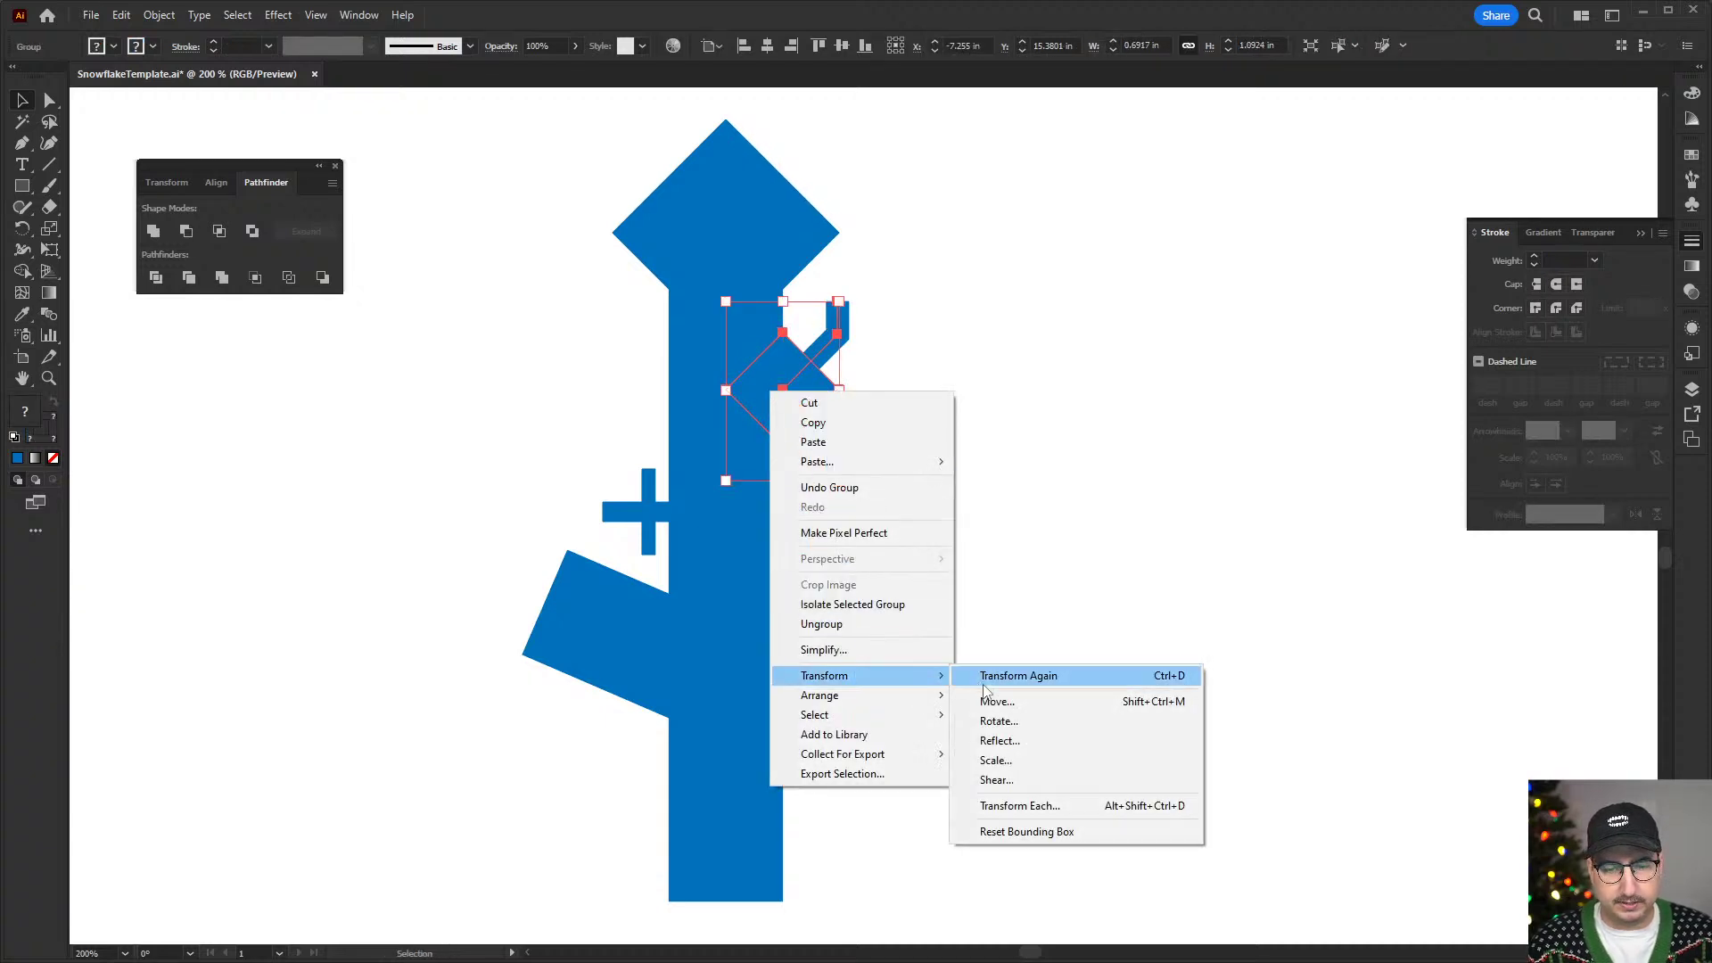
left_click(1008, 745)
left_click(932, 757)
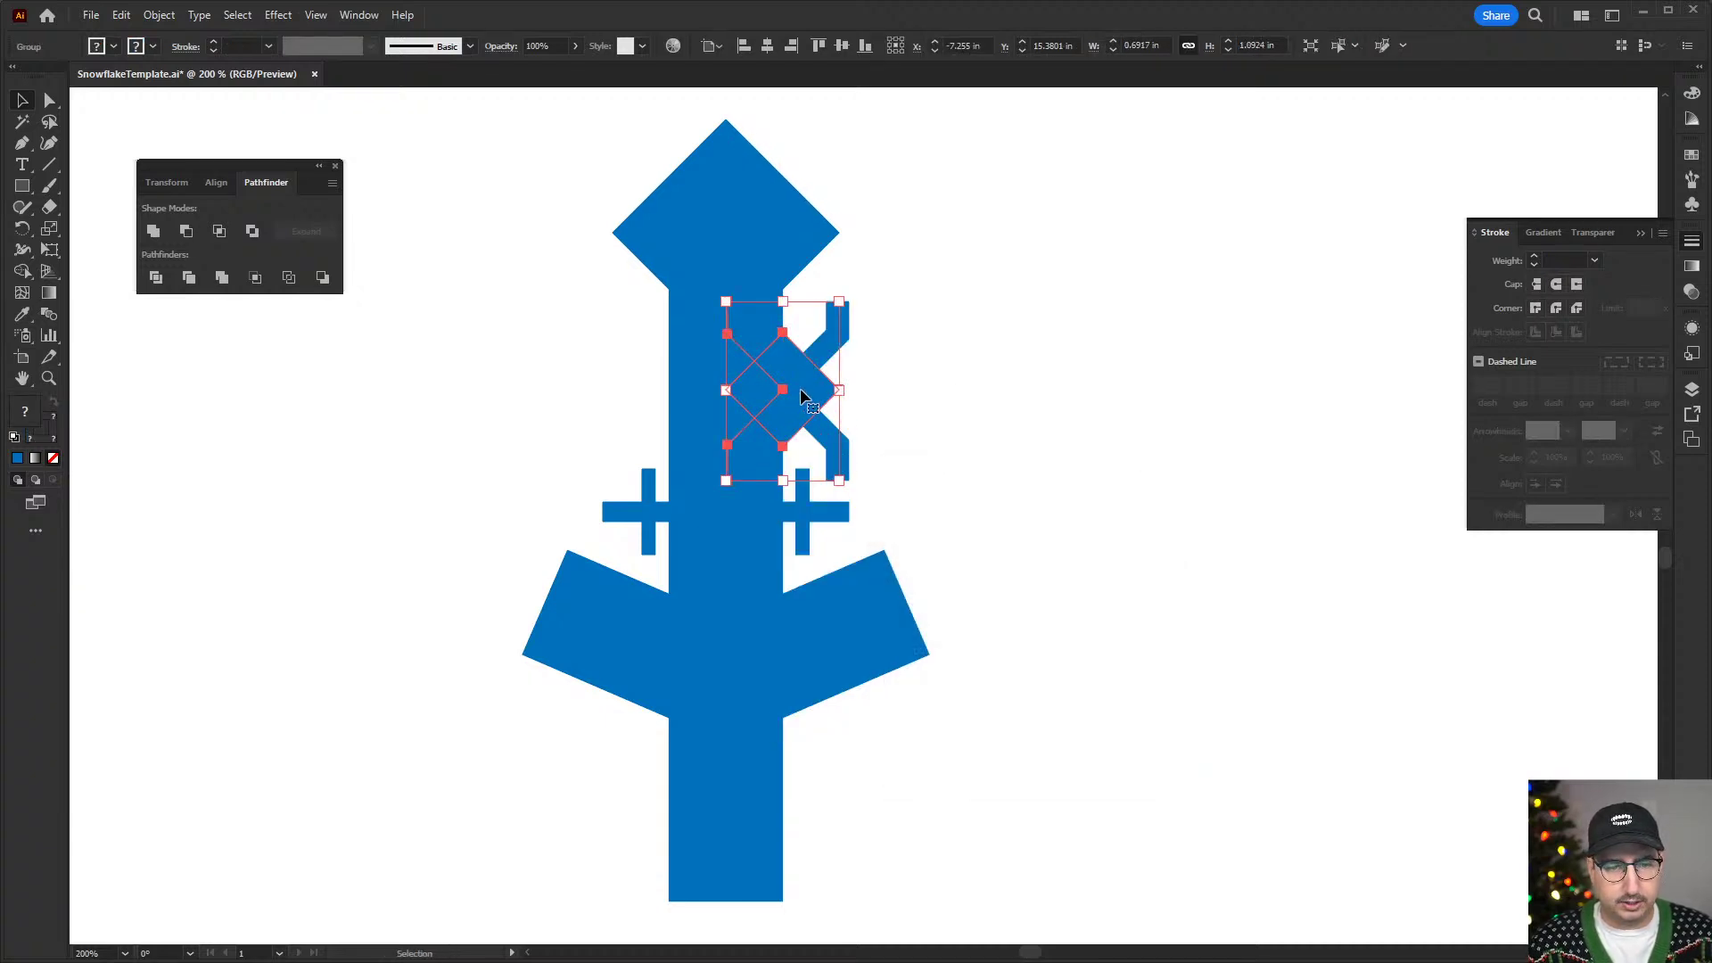
left_click_drag(801, 395, 689, 397)
left_click(1035, 456)
- Draw a blue-filled circle without stroke overlapping the underside of one thick branch, with a matching circle under the opposite branch
key("z")
left_click(799, 631, "alt")
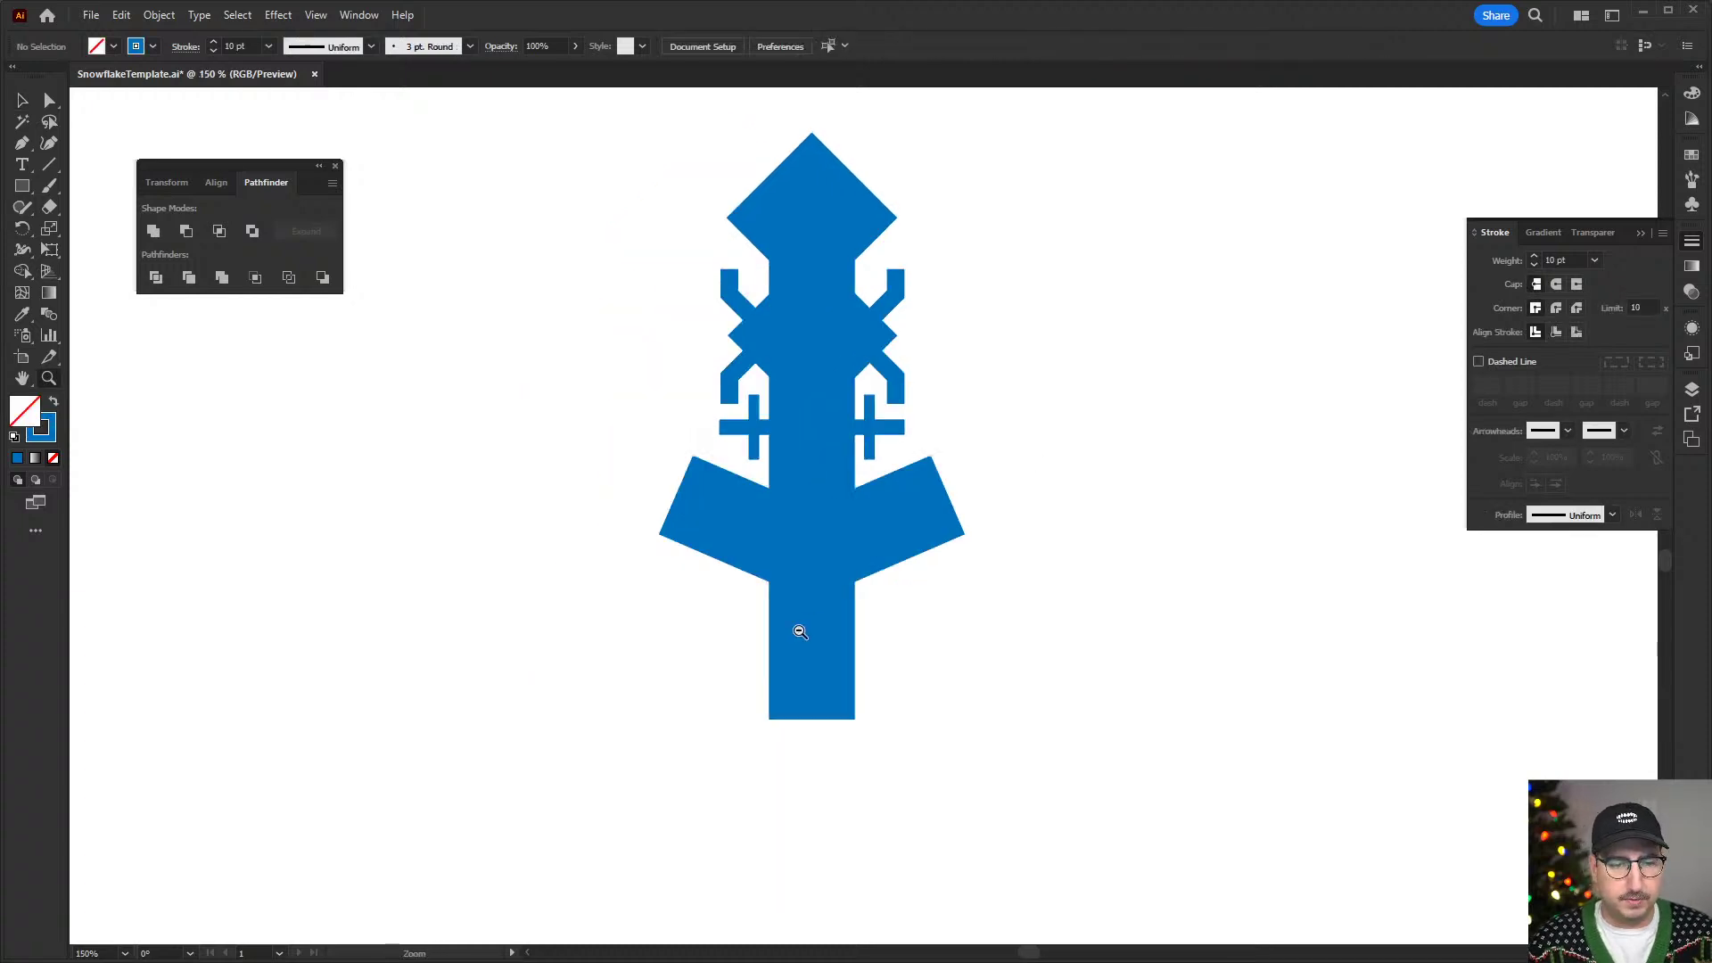
left_click(800, 632, "alt")
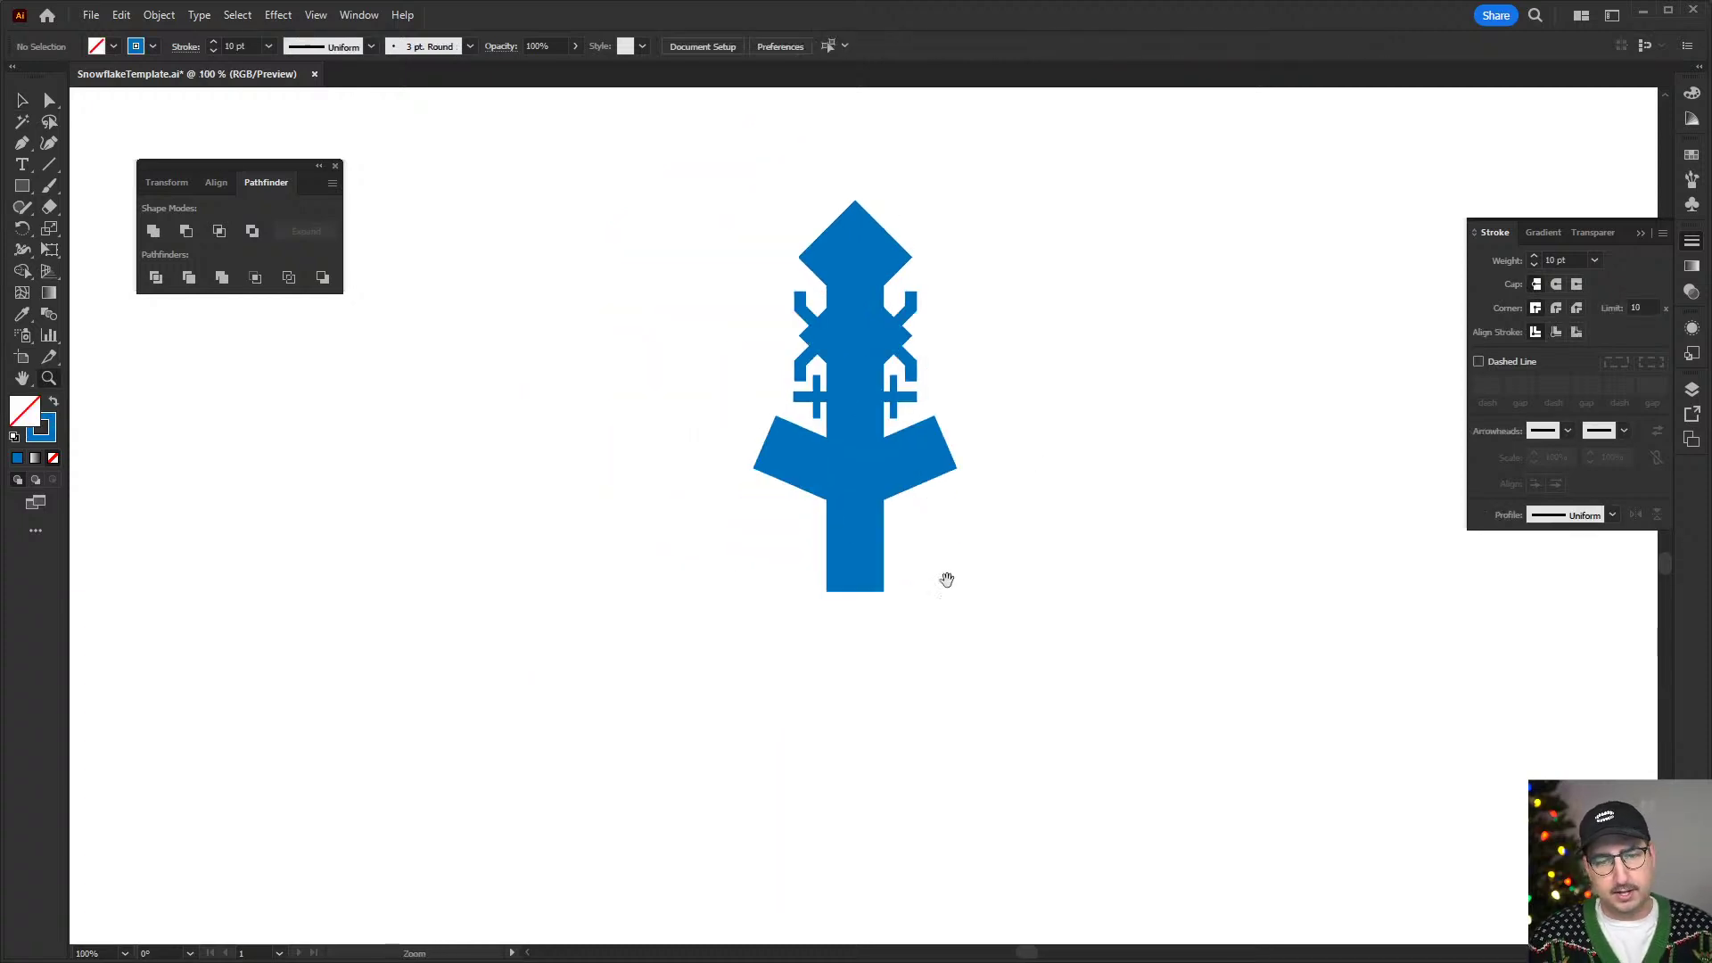
left_click(821, 549)
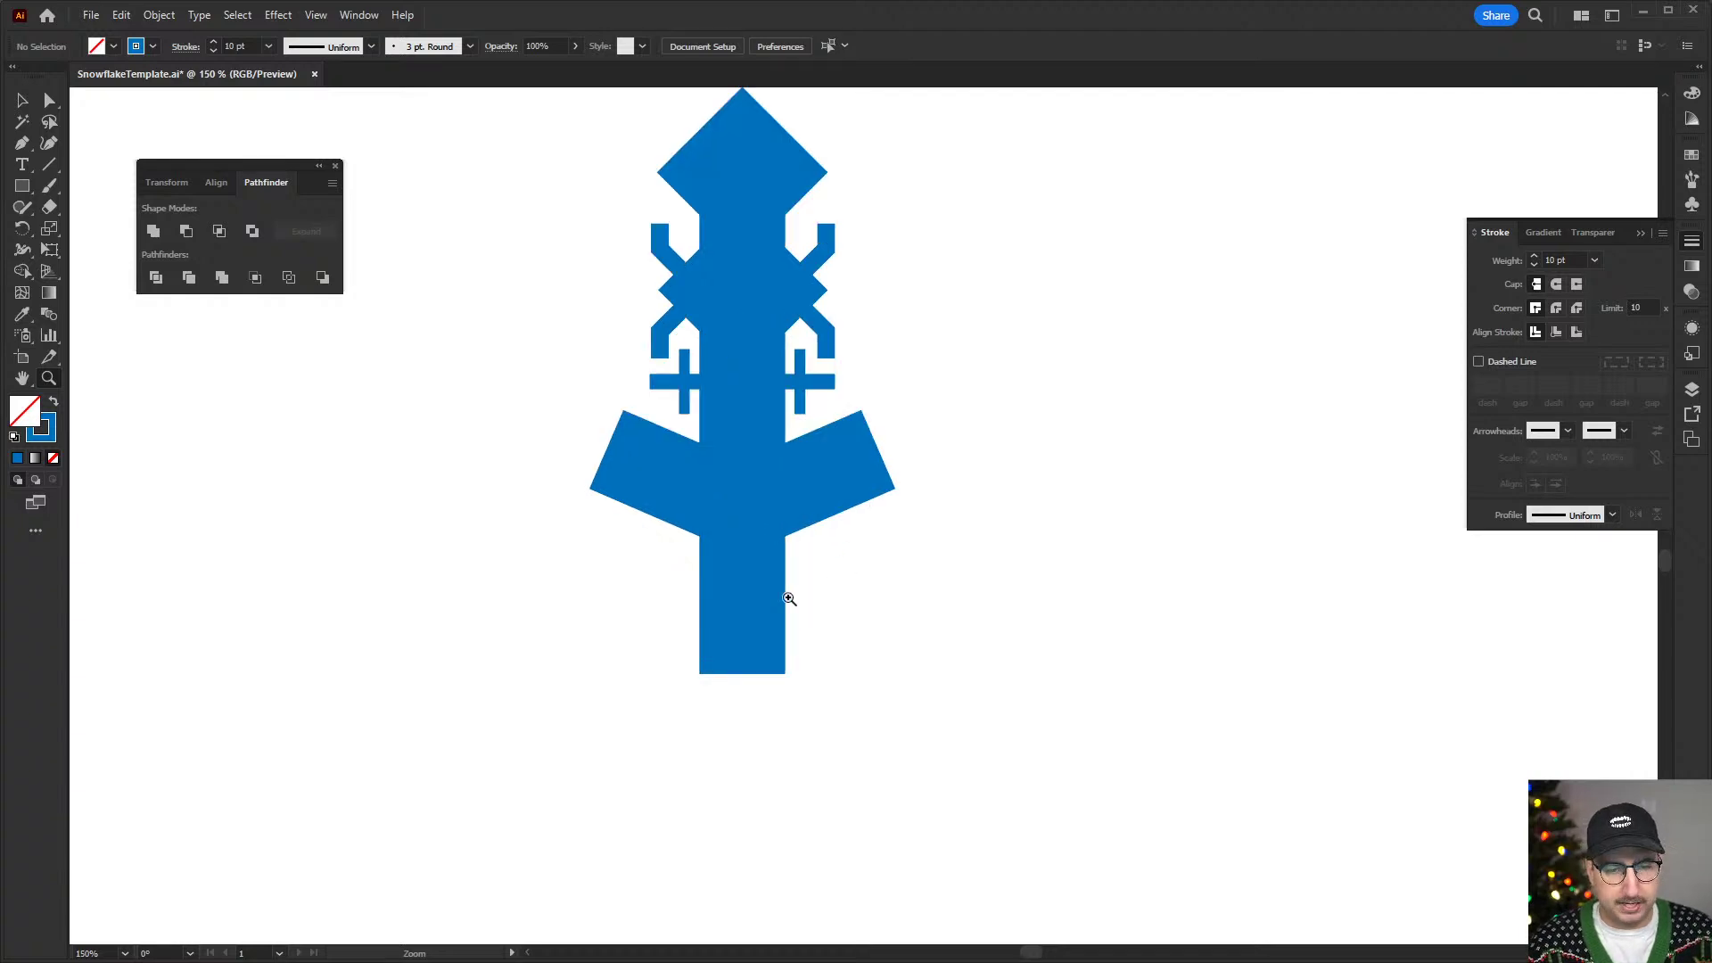
key("l")
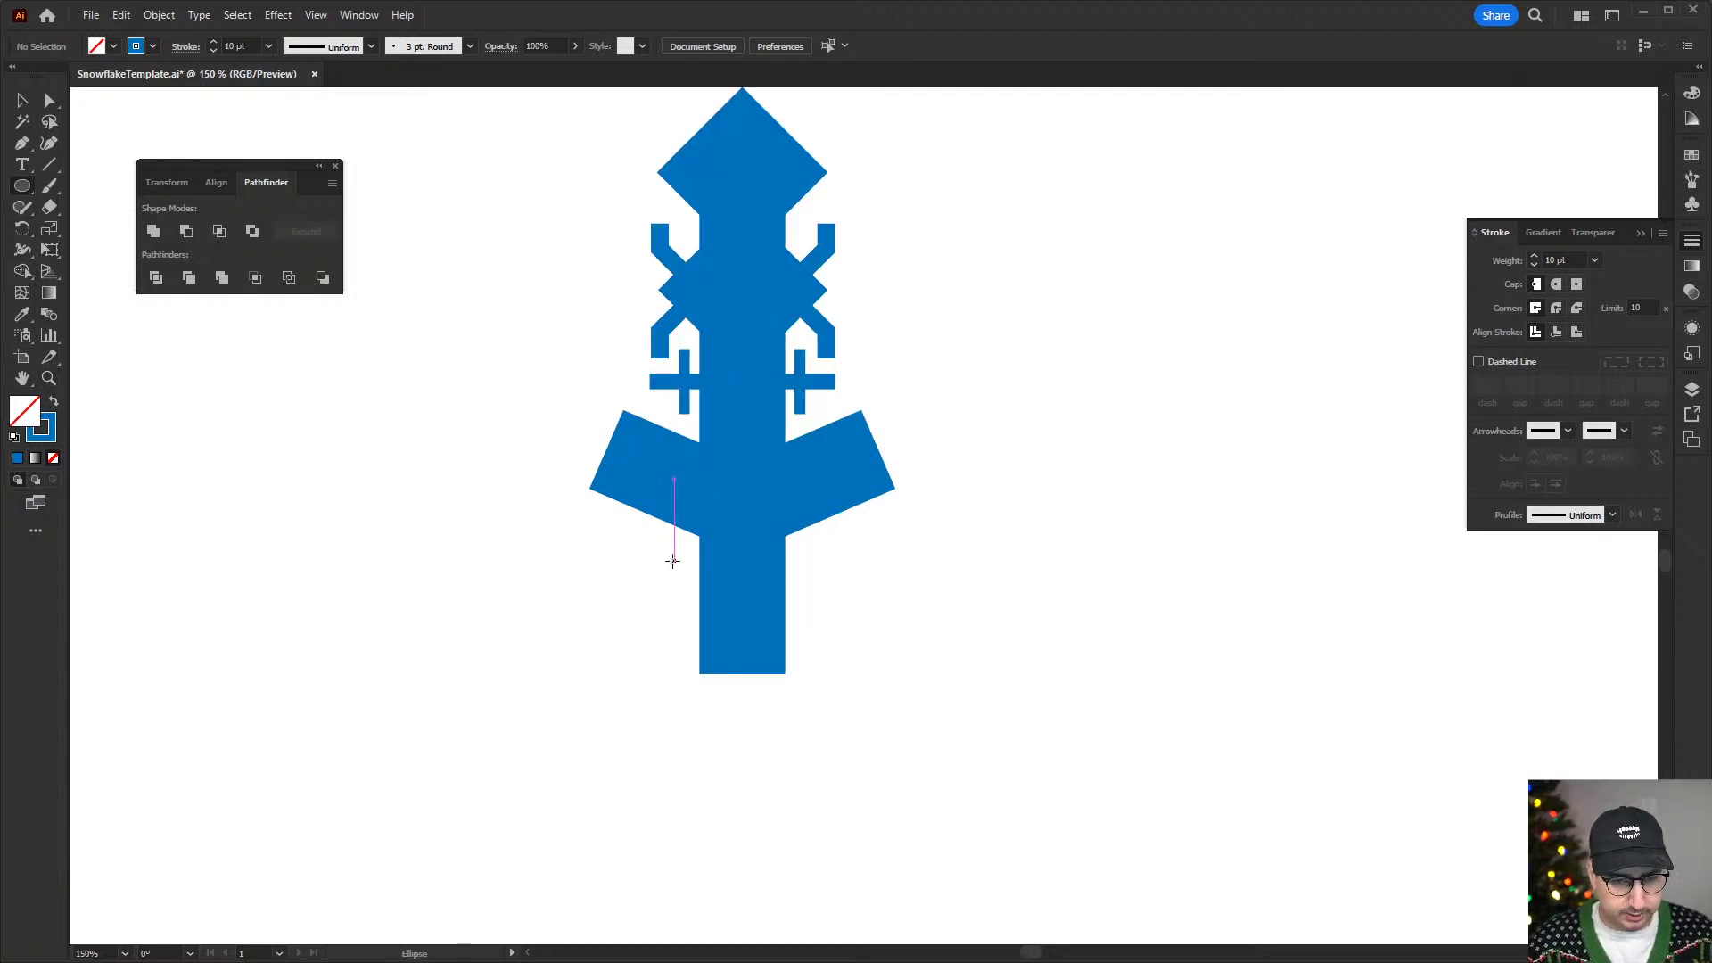
mouse_move(673, 560)
left_mouse_down()
mouse_move(635, 532)
mouse_move(869, 543)
left_mouse_up()
key("shift+x")
key("v")
left_click_drag(870, 542, 787, 568)
left_click(920, 587)
- Draw a blue square of about 0.34 in beside the lower trunk's left edge and rotate it 45° into a diamond
key("z")
left_click(776, 598)
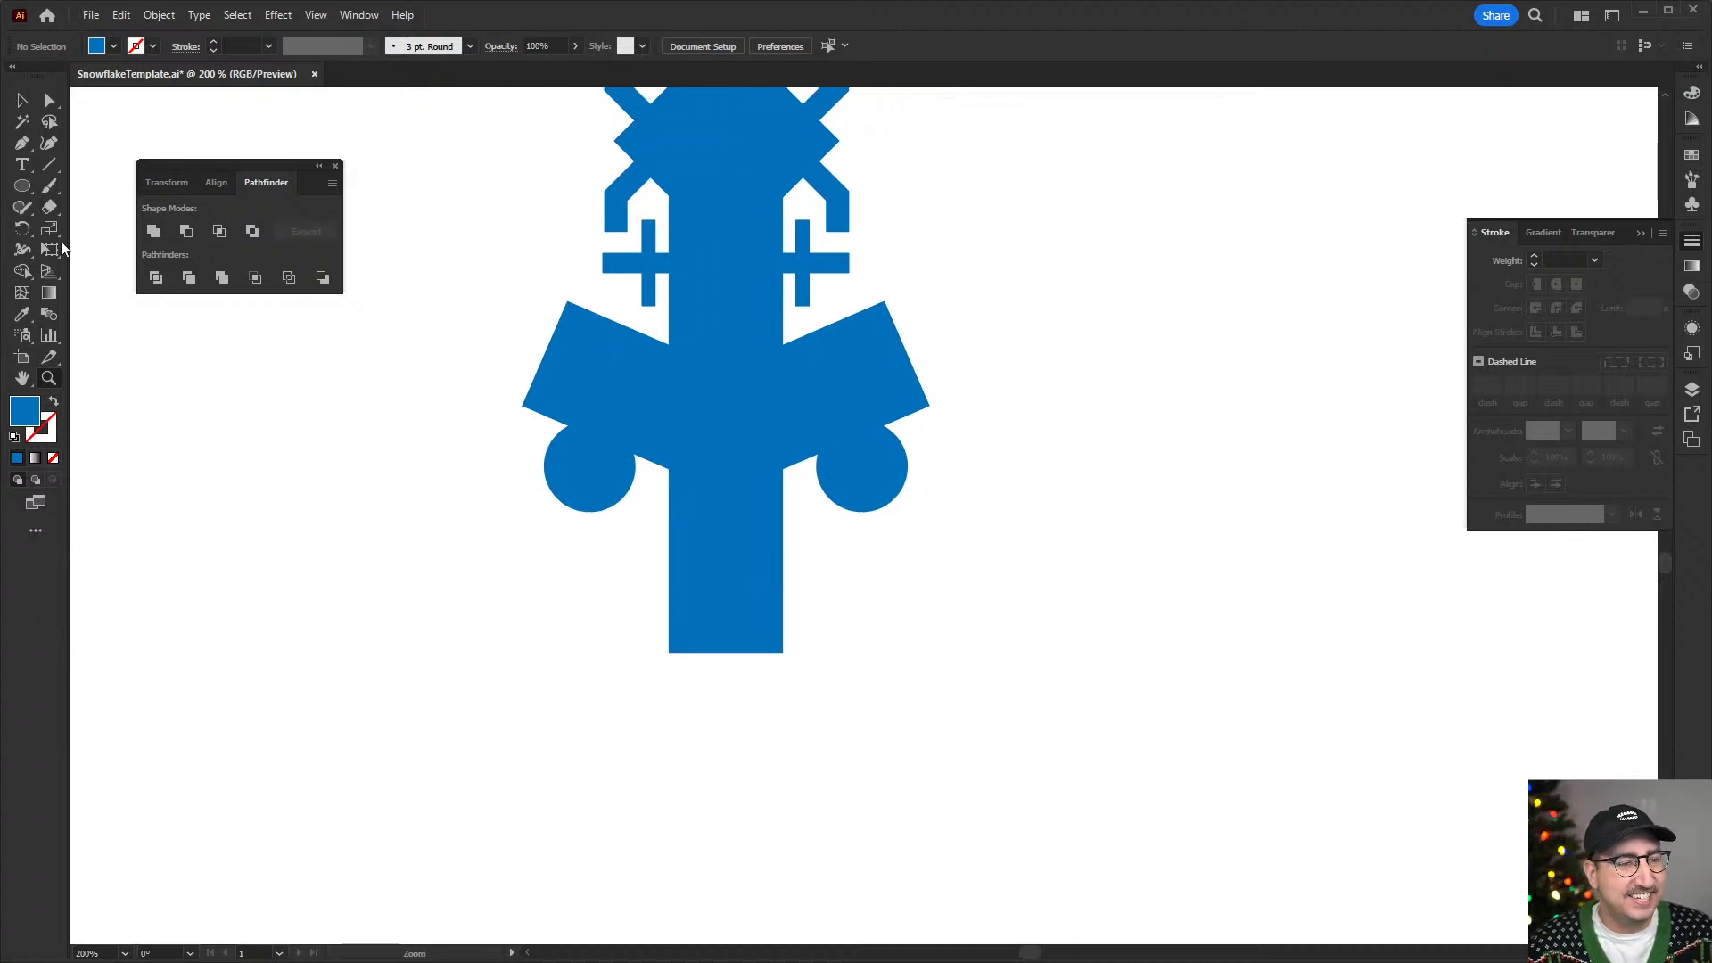
left_click_drag(25, 193, 84, 192)
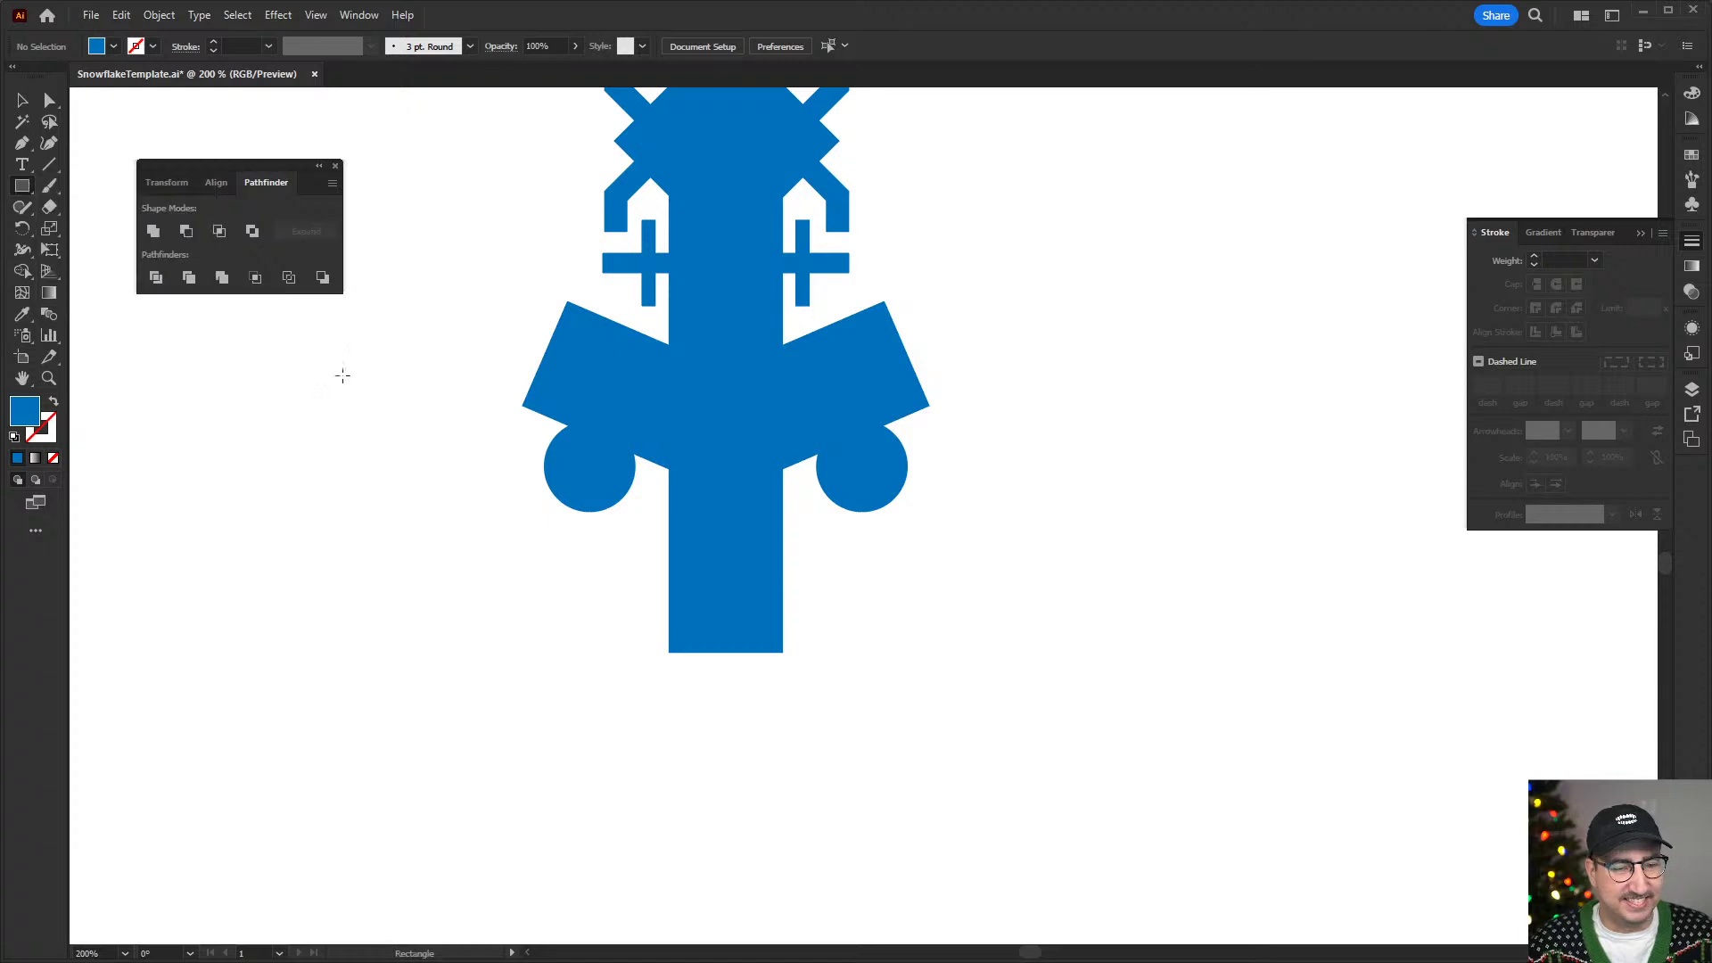
left_click_drag(617, 530, 680, 588)
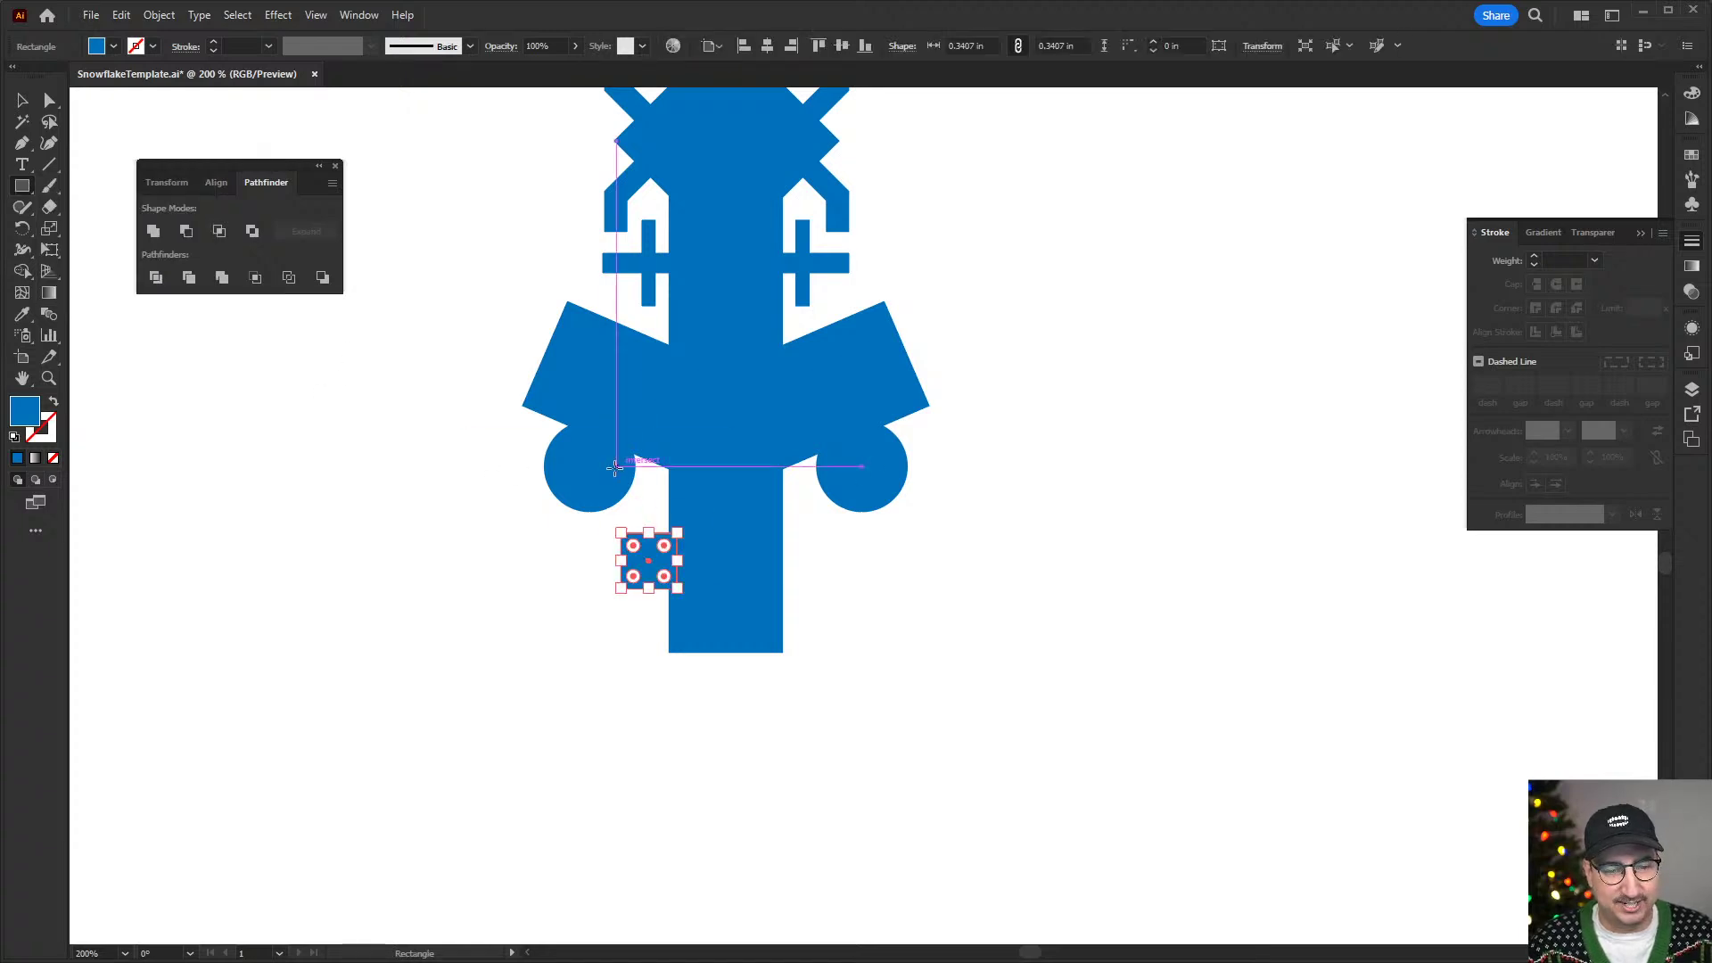
key("v")
left_click_drag(683, 528, 790, 431)
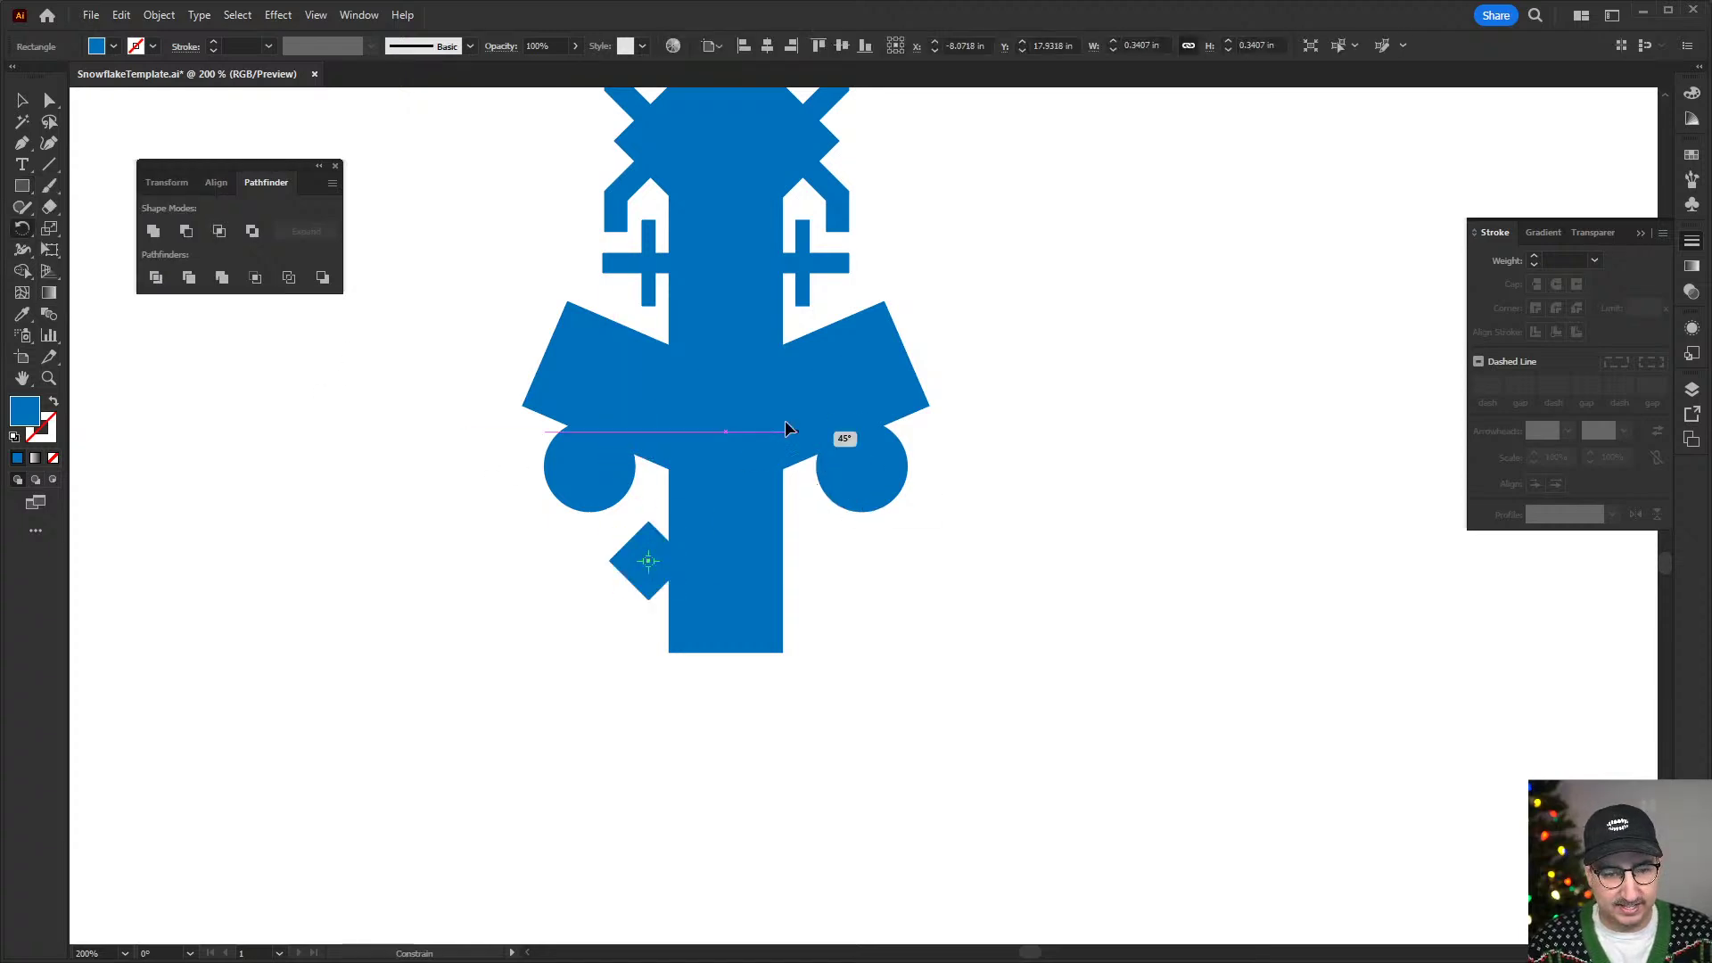
- Move the small diamond left until it clears the edge of the trunk, and deselect it
left_click_drag(648, 563, 838, 528)
key("ctrl+z")
key("a")
left_click(587, 559)
key("v")
left_click(803, 649)
left_click_drag(856, 667, 711, 642)
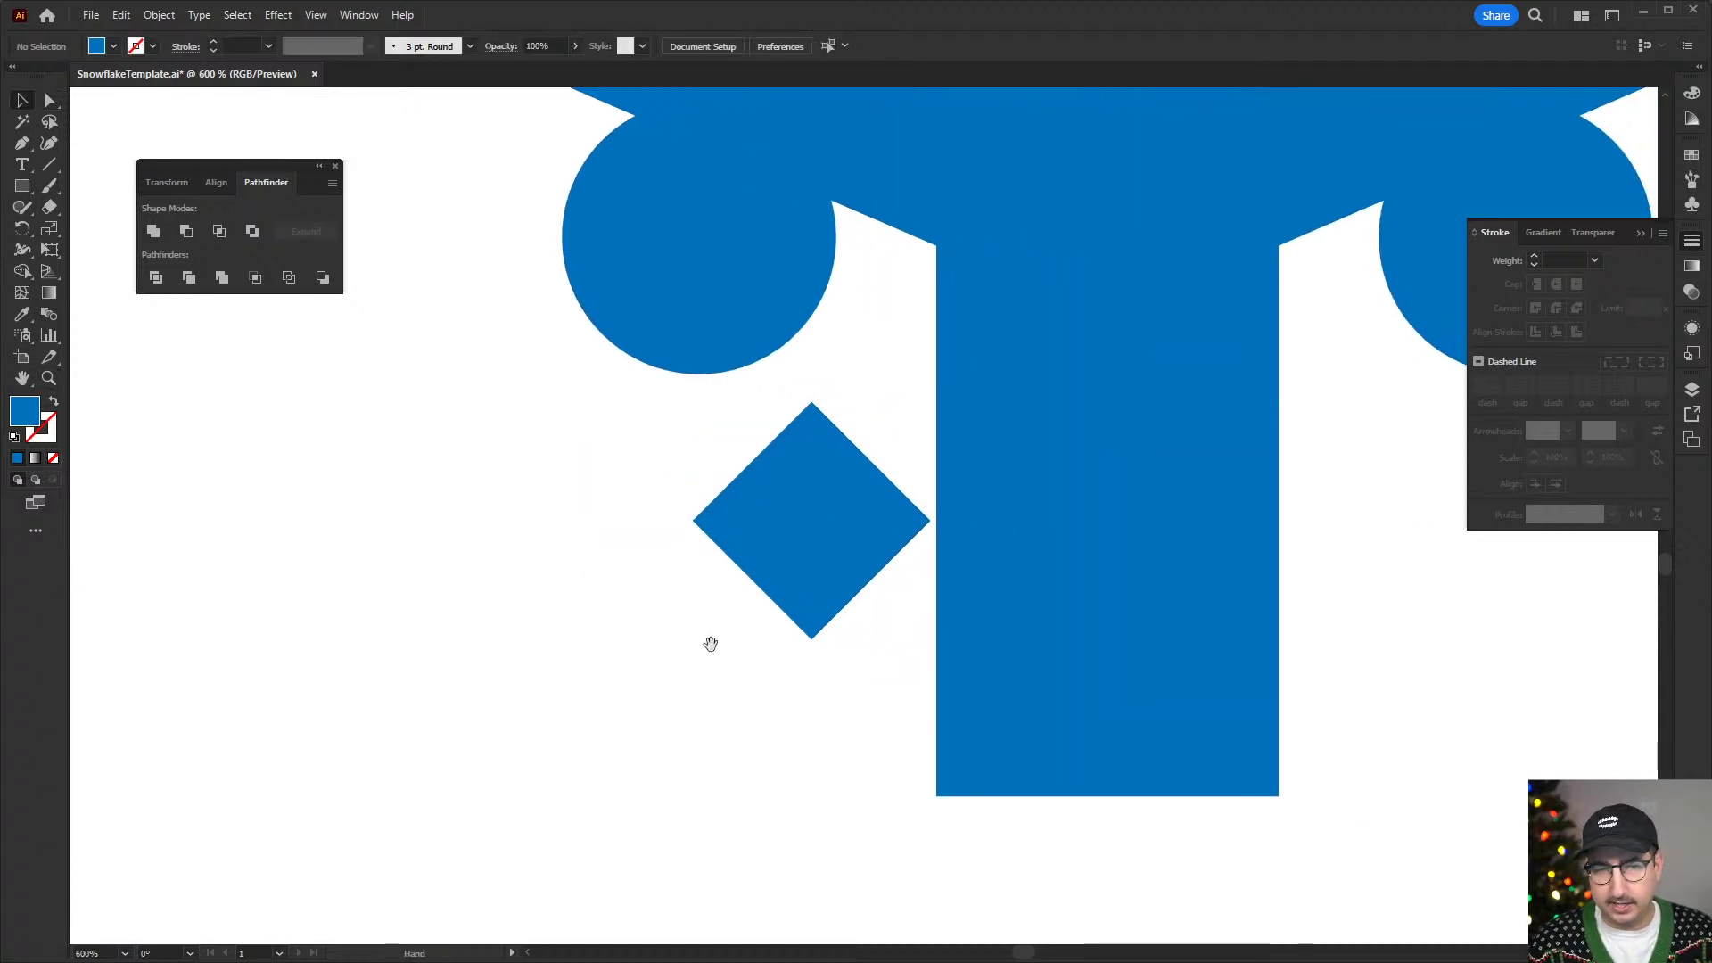
- Scale the small diamond's two side anchor points inward to narrow it to about 0.31 in wide
key("z")
left_click_drag(631, 762, 504, 608)
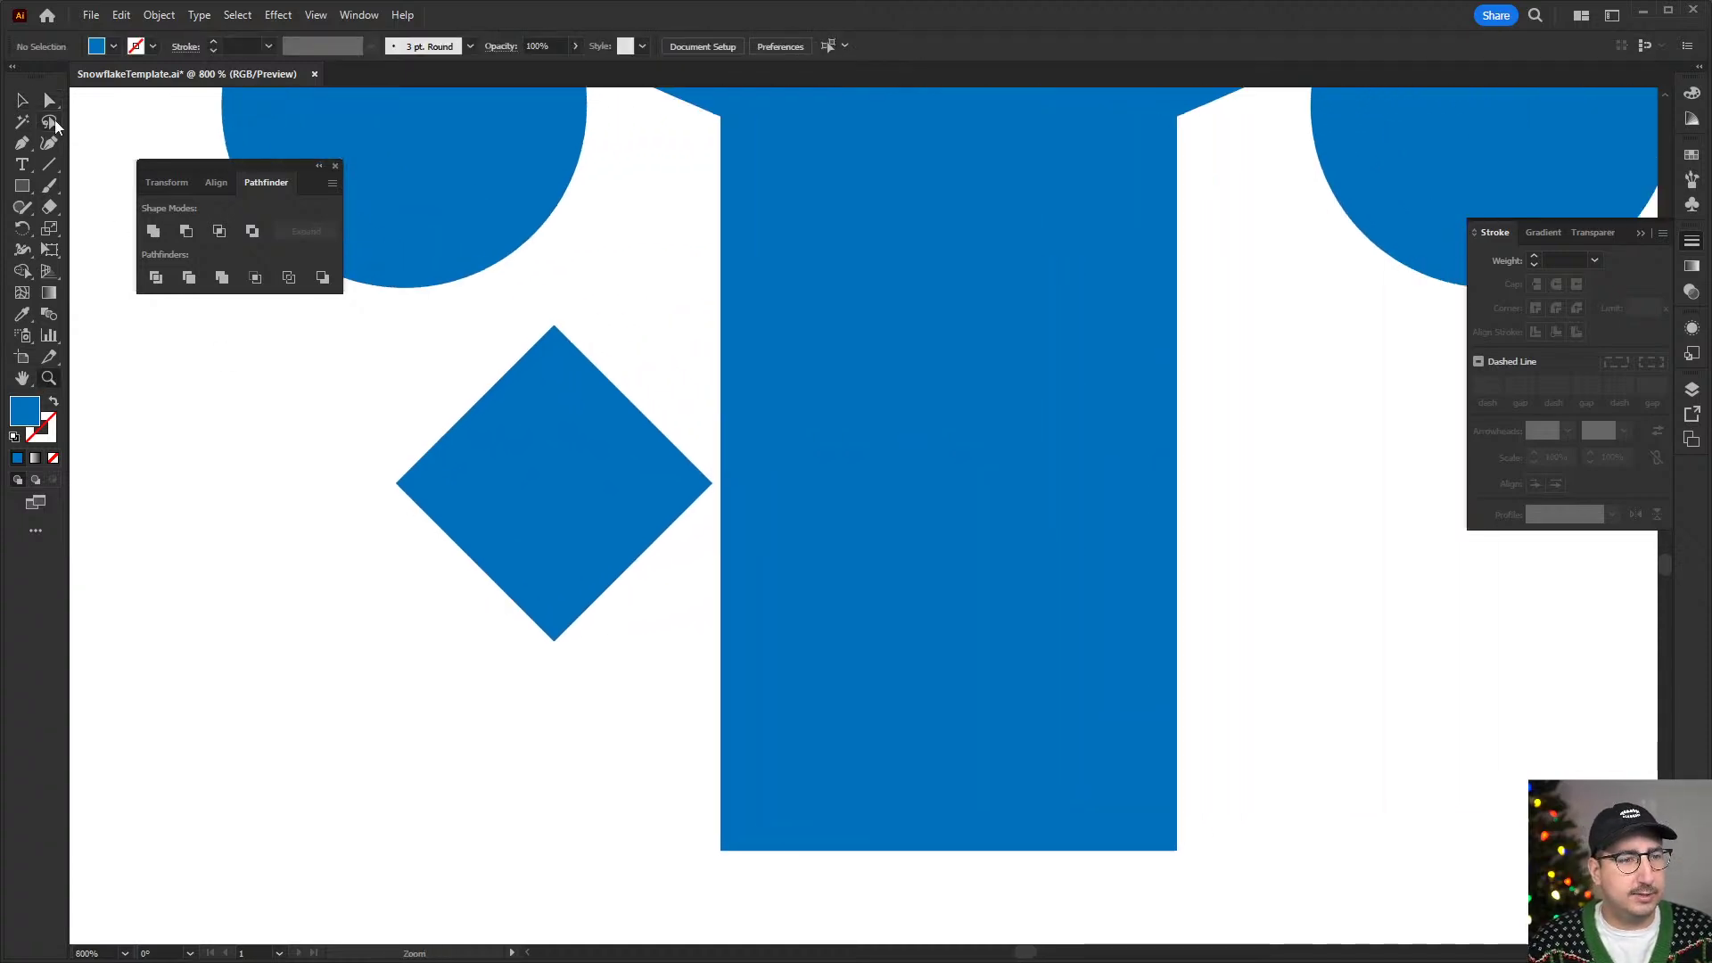
key("a")
left_click(396, 483)
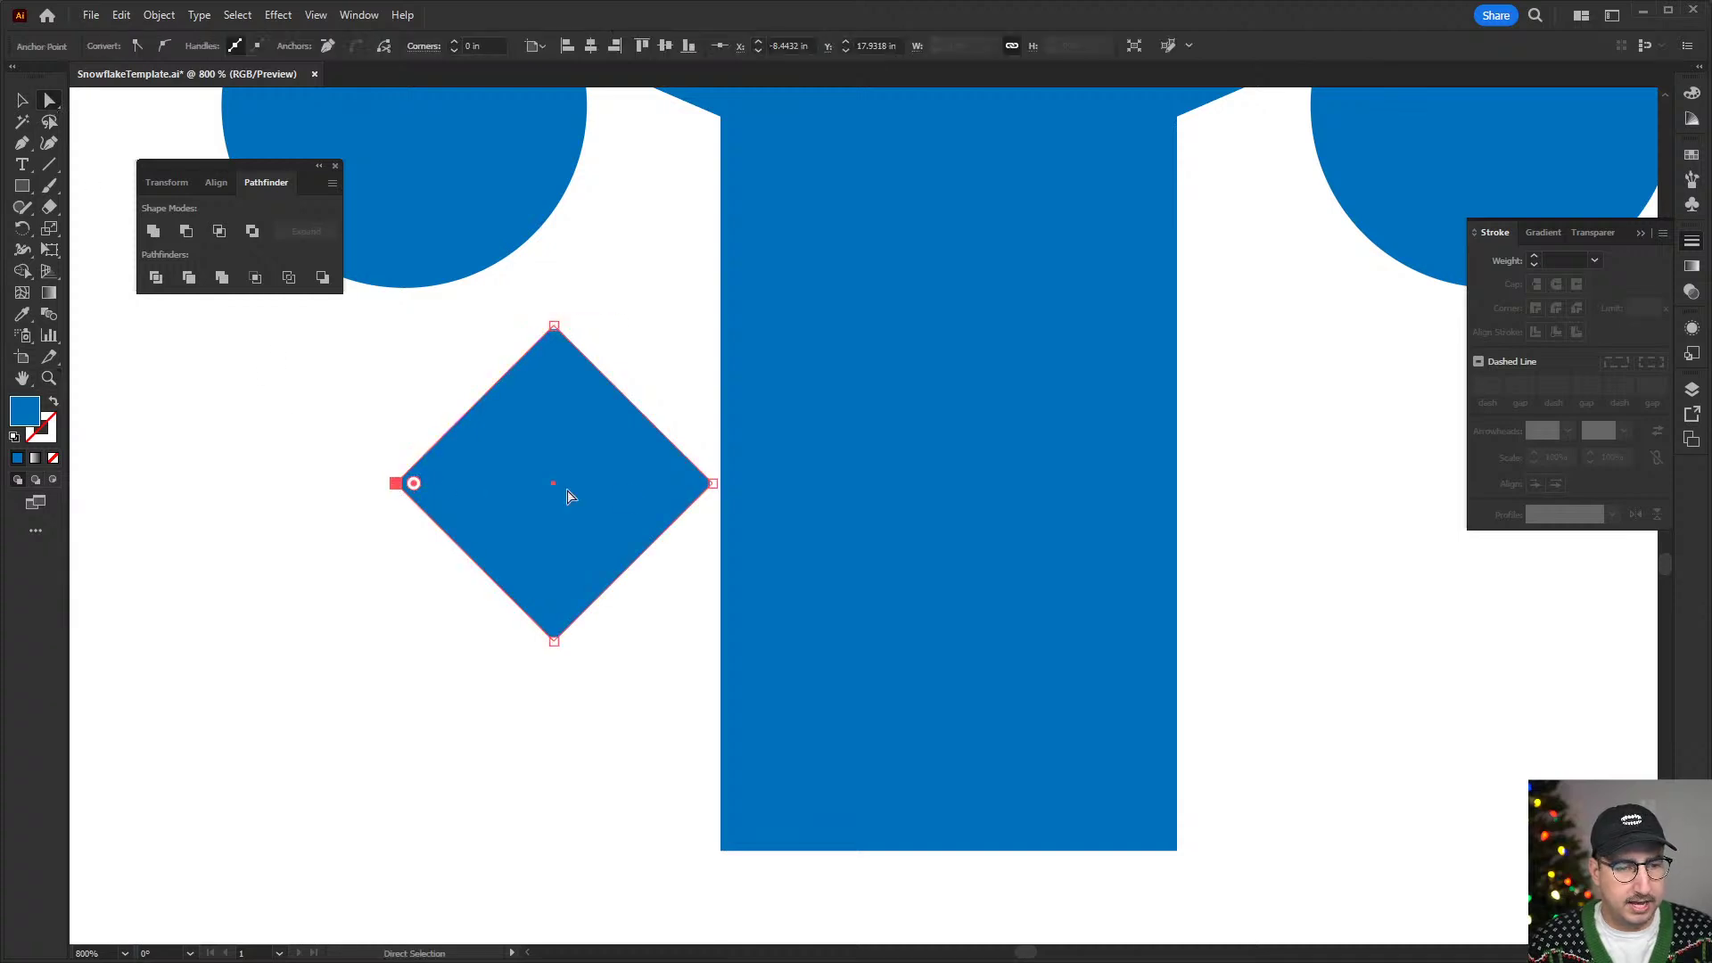
left_click(712, 482, "shift")
key("s")
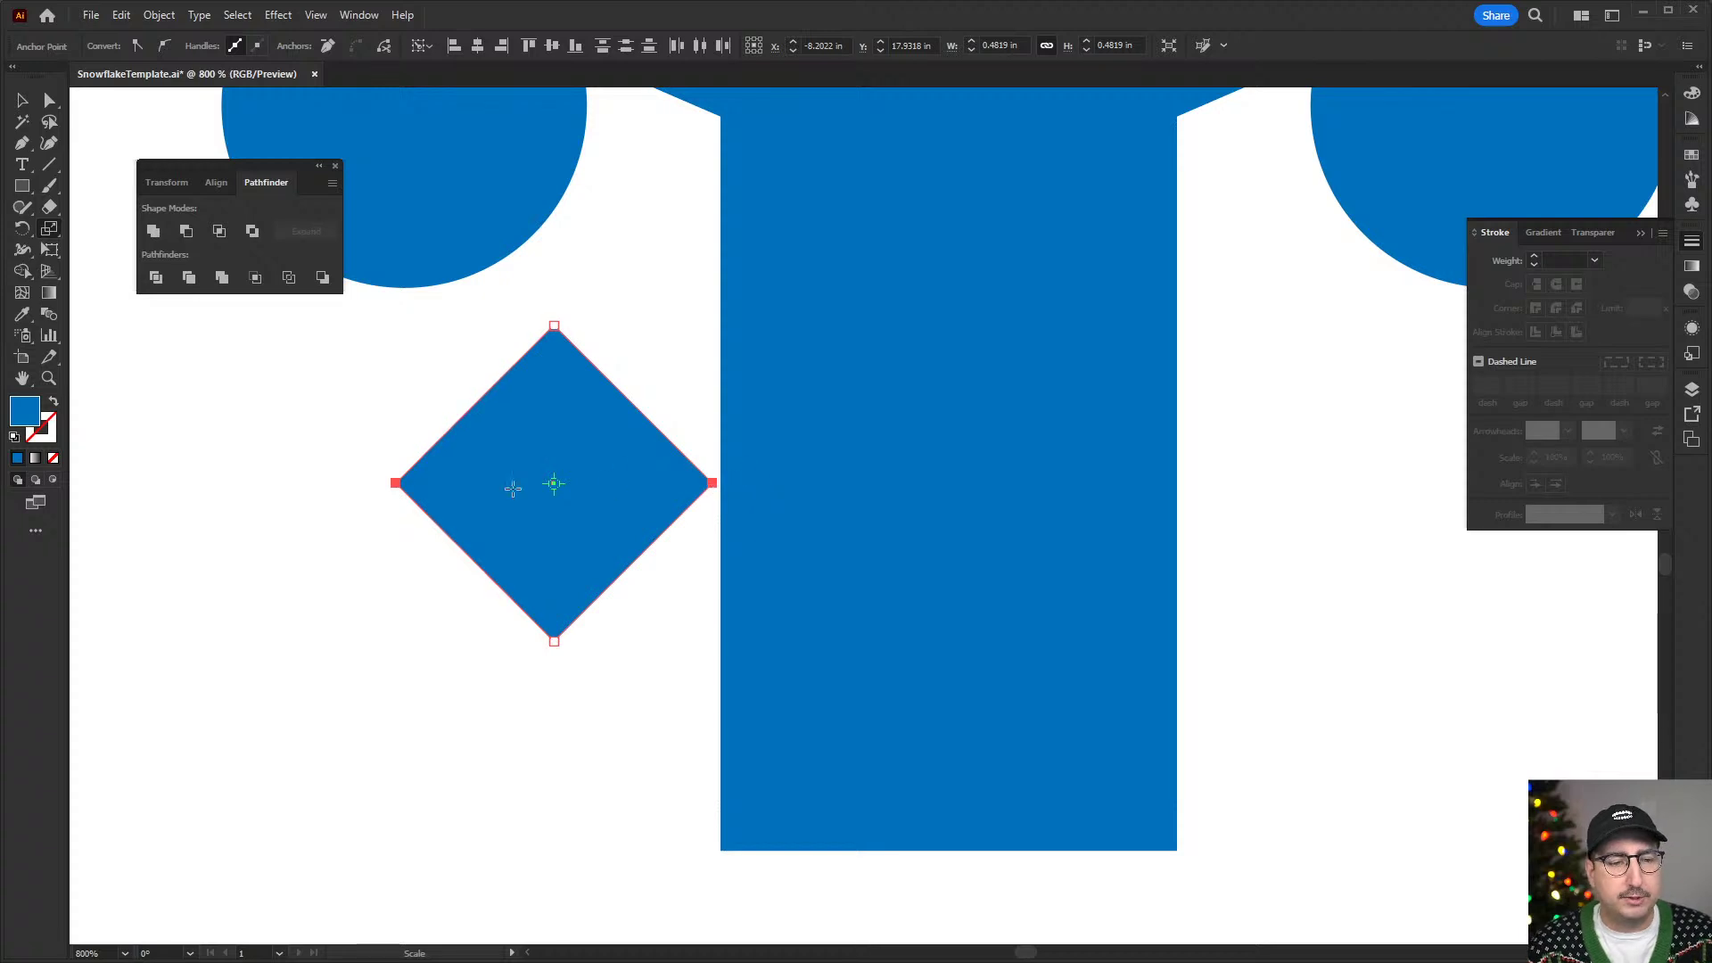
left_click_drag(762, 246, 710, 309)
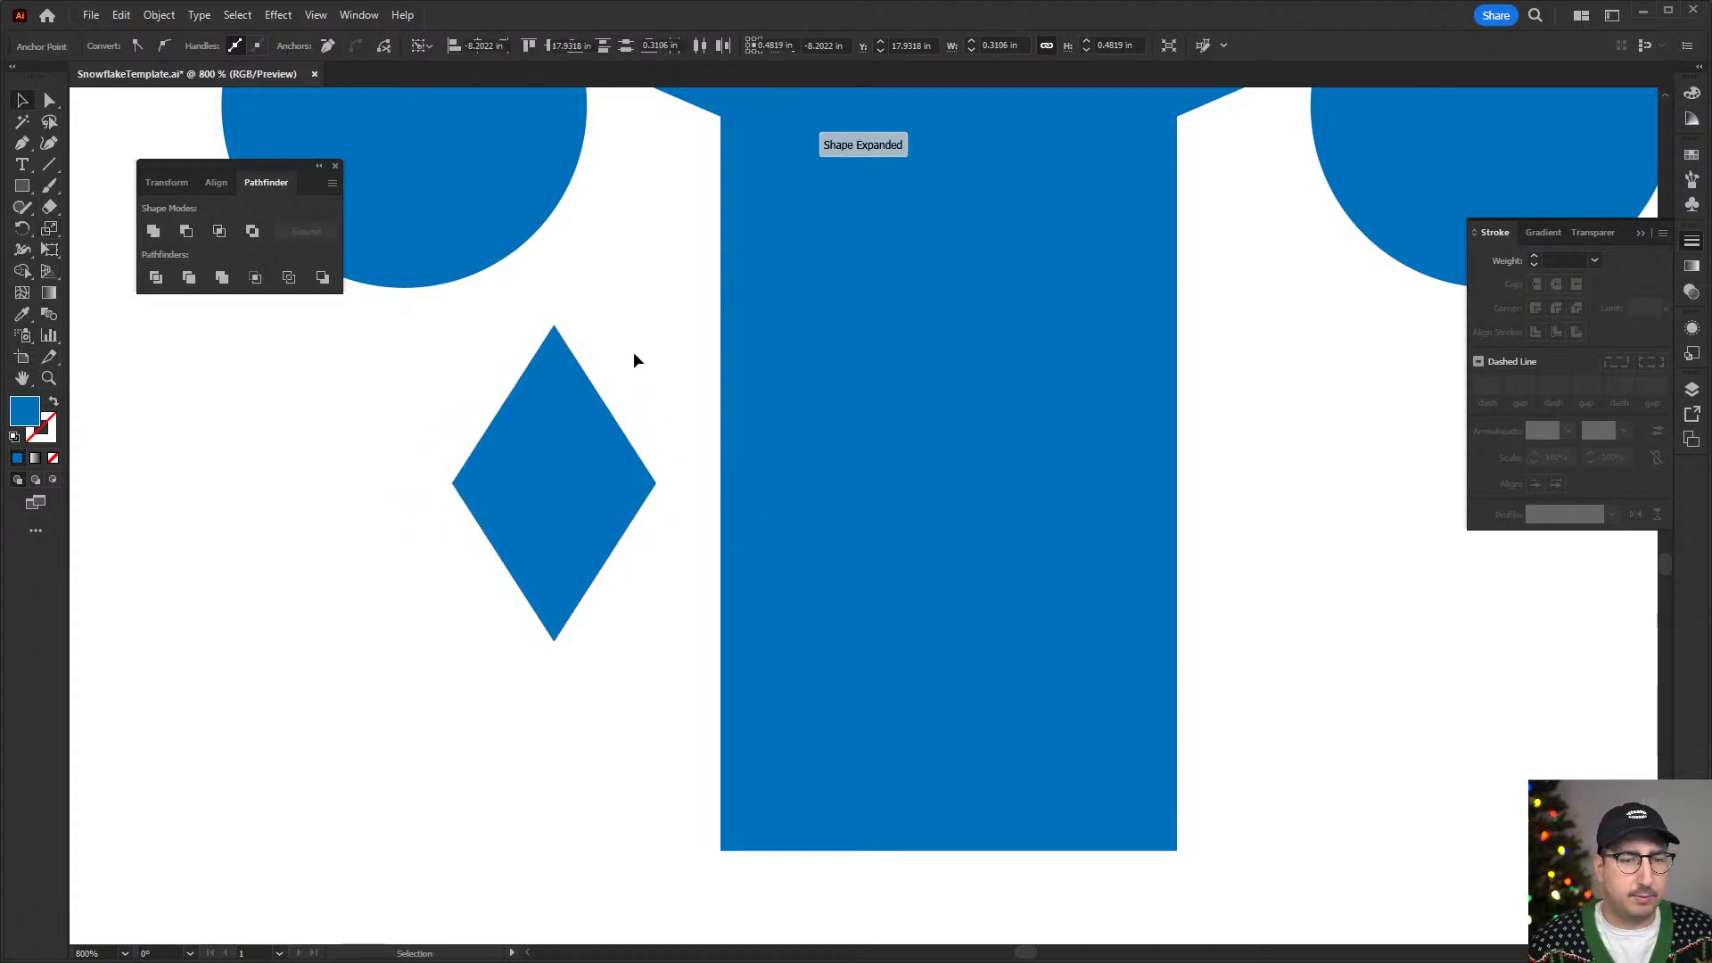
- Move the narrow diamond up and closer to the trunk, and place a level copy on the trunk's right side
key("v")
left_click_drag(570, 457, 607, 383)
key("ctrl+minus")
left_click_drag(756, 401, 612, 403)
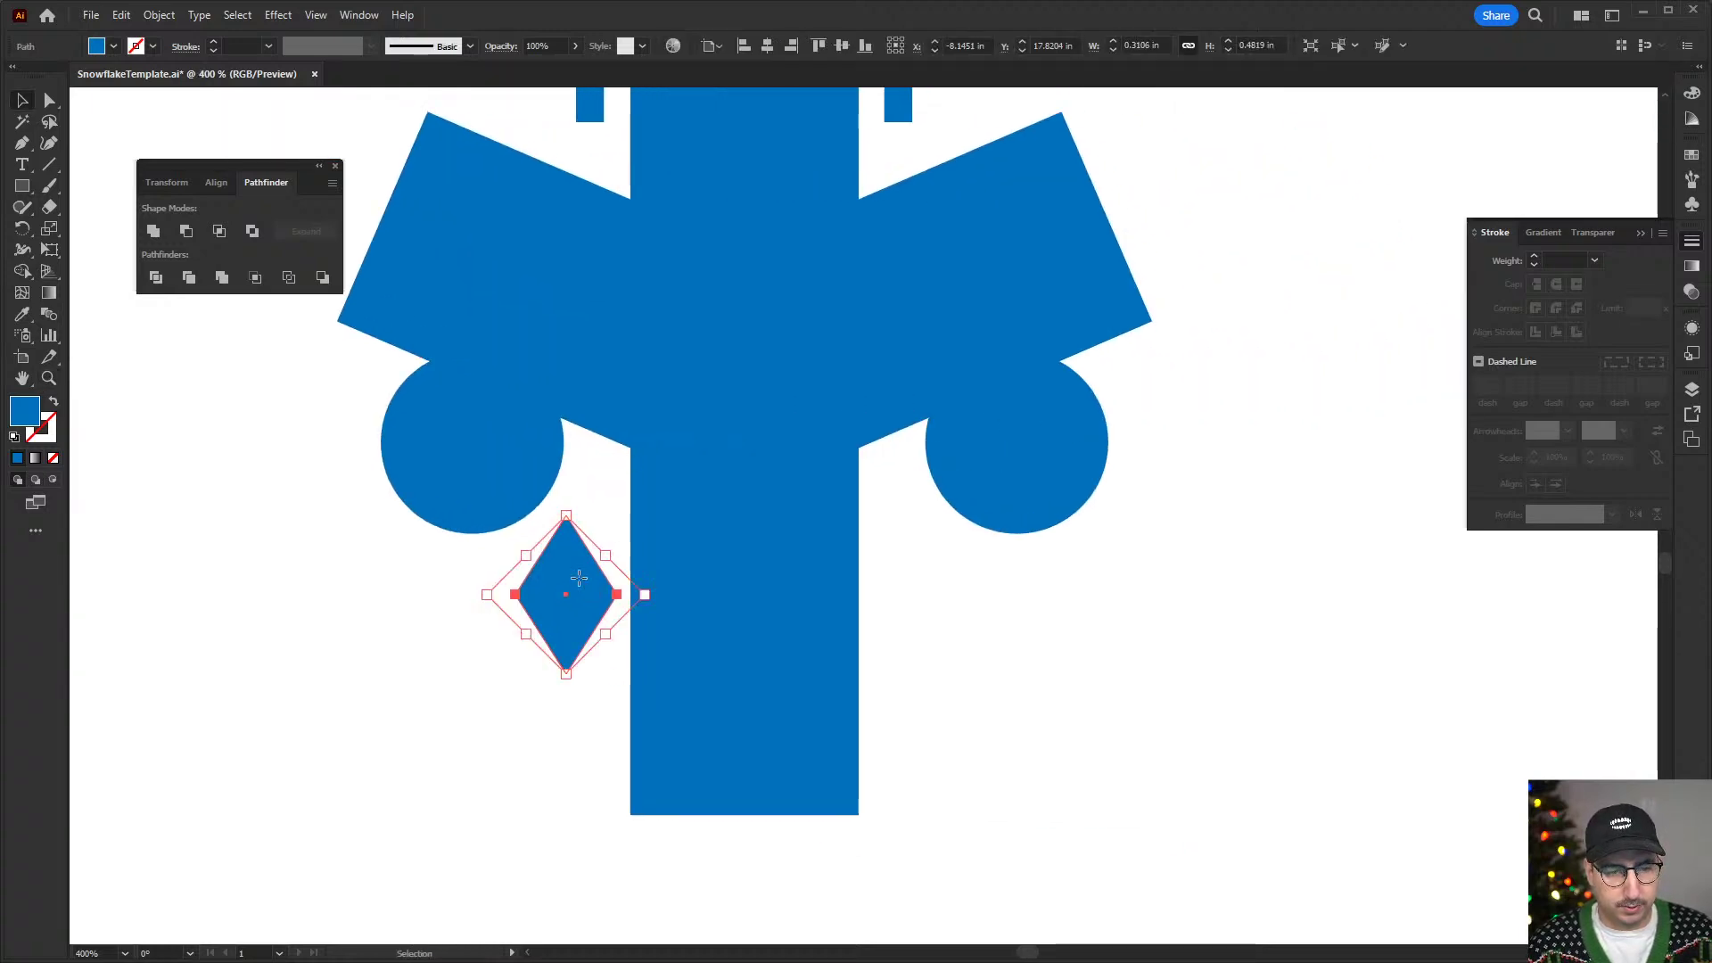
left_click_drag(581, 582, 932, 582)
left_click(1035, 651)
- Draw an open path from the right circle diagonally outward, straight down and back toward the trunk, about 0.39 by 0.87 in
left_click_drag(1034, 657, 1015, 585)
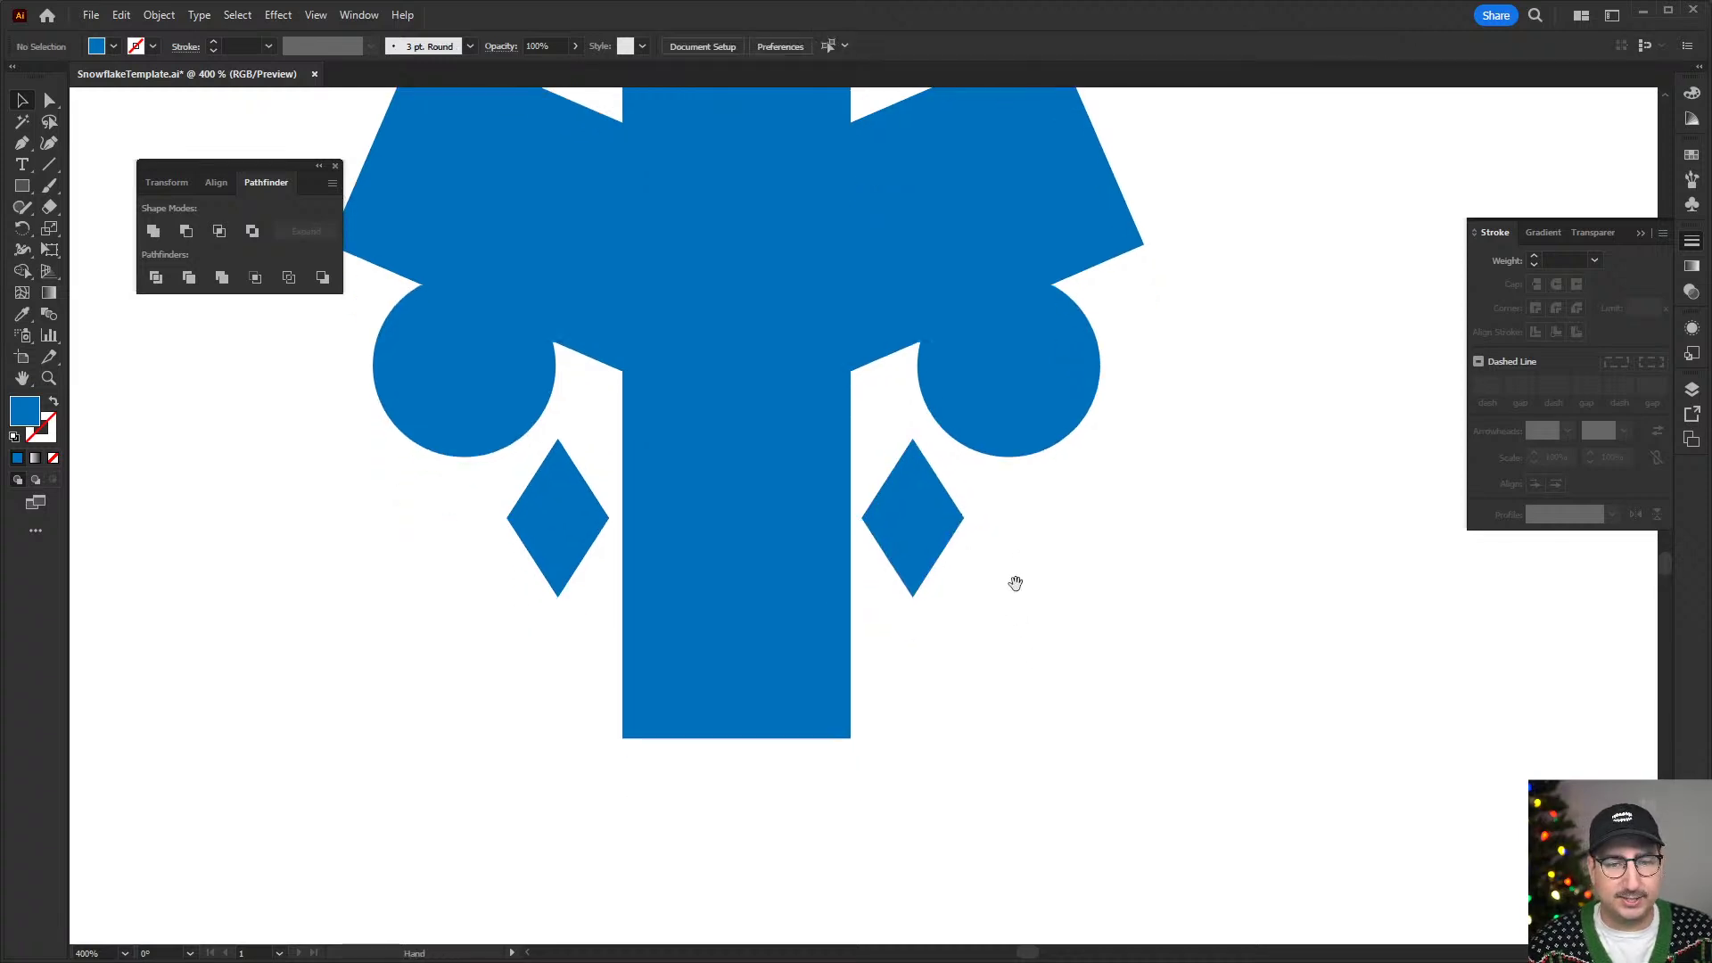
key("p")
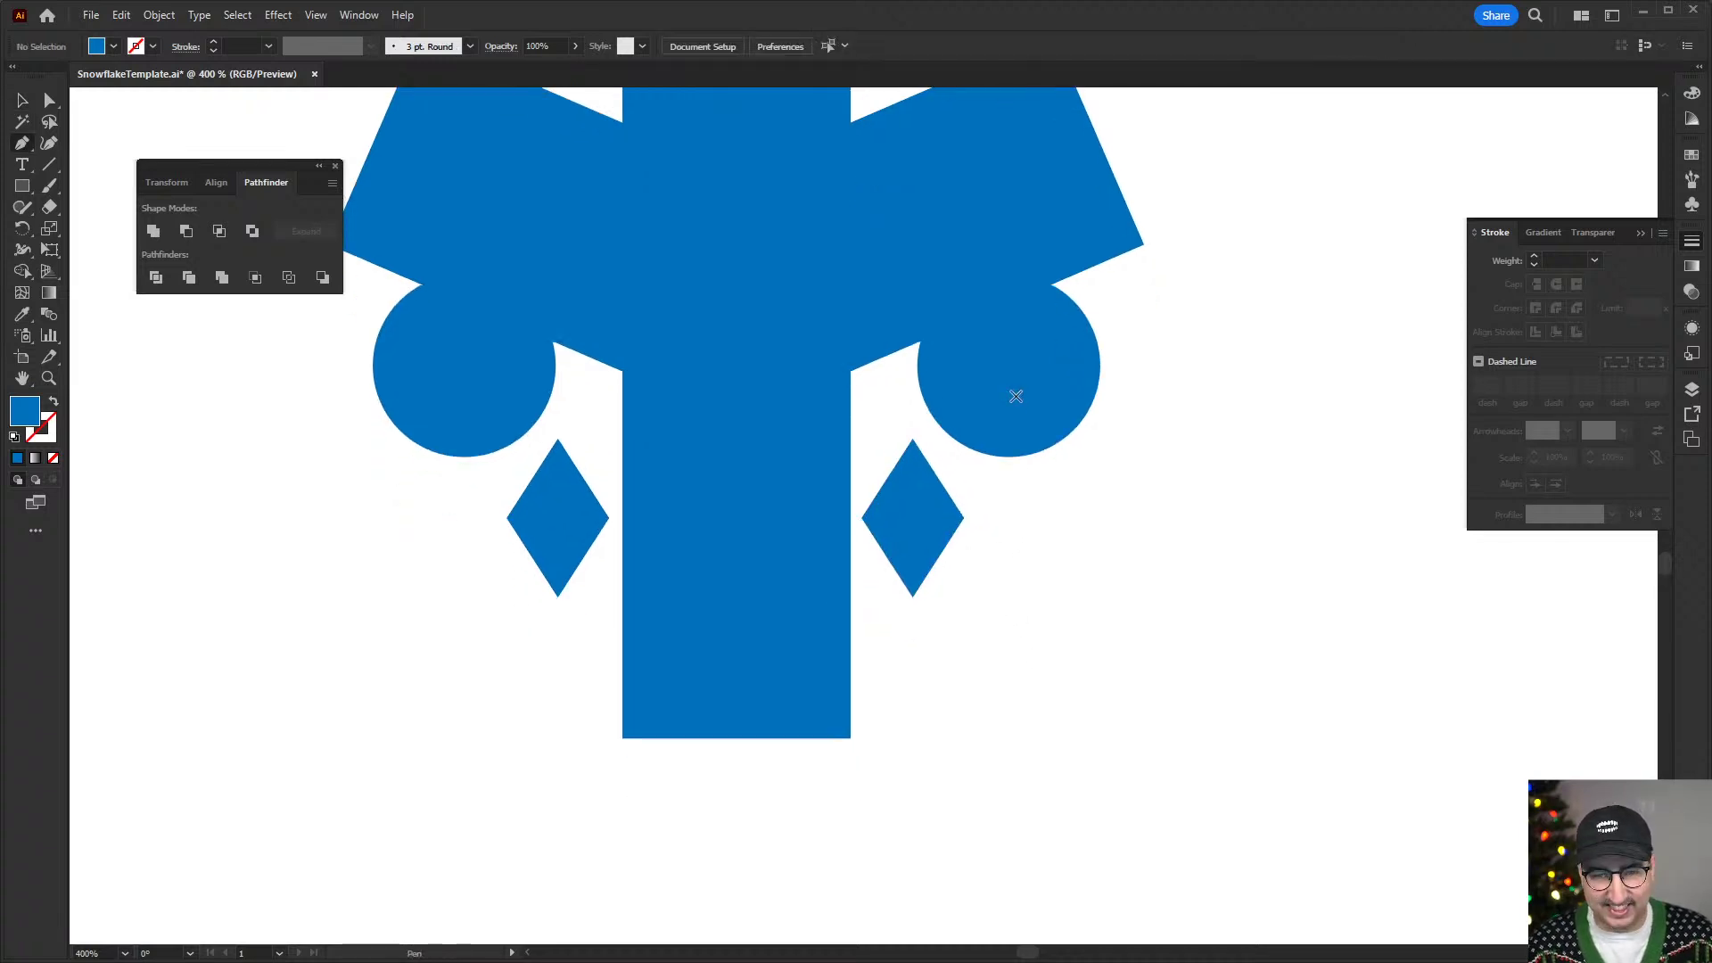
left_click(1019, 395)
left_click(1103, 479)
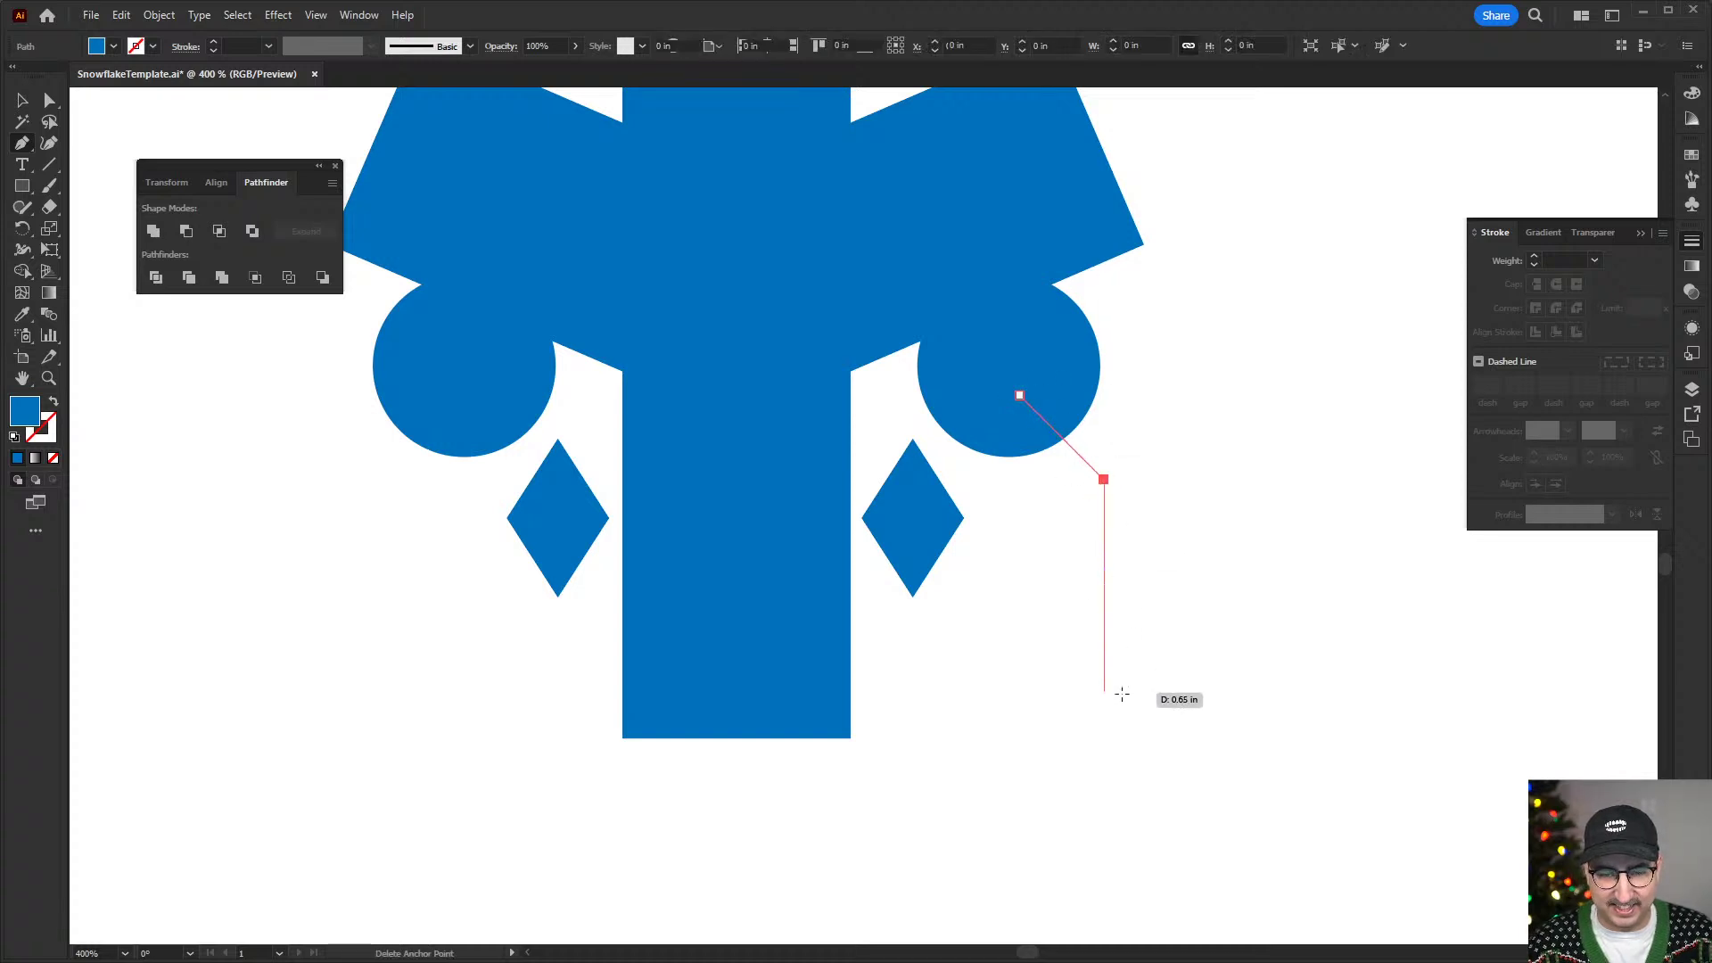
left_click(1103, 679, "shift")
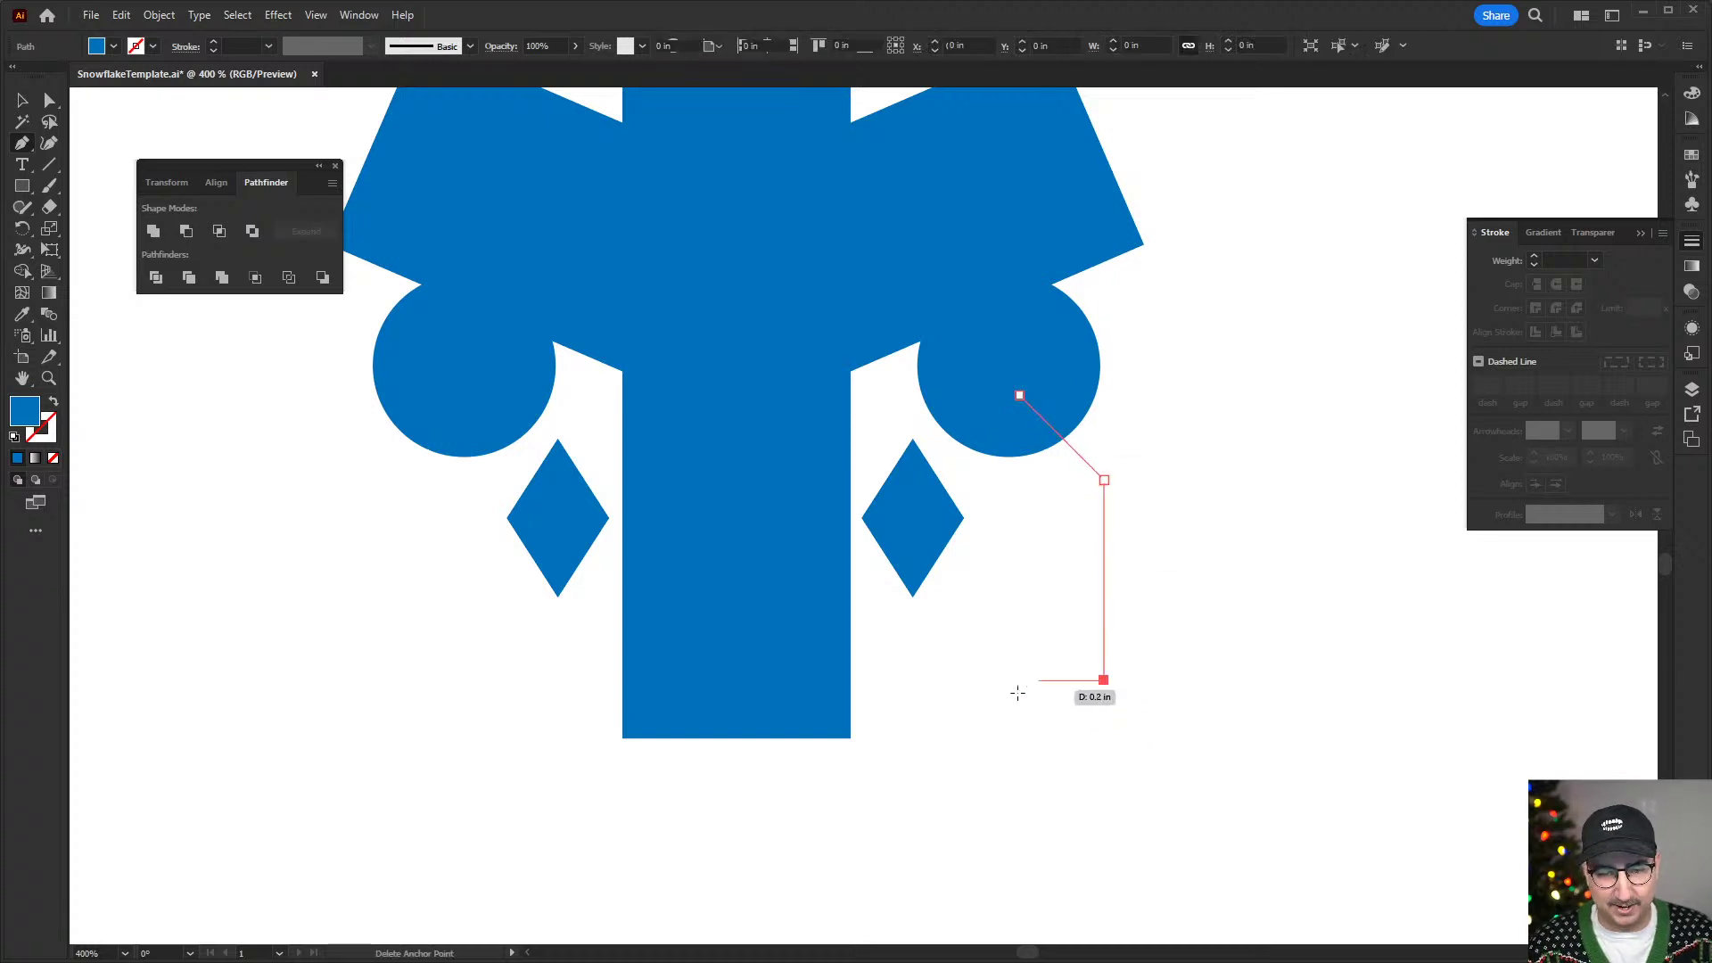
left_click(975, 694, "shift")
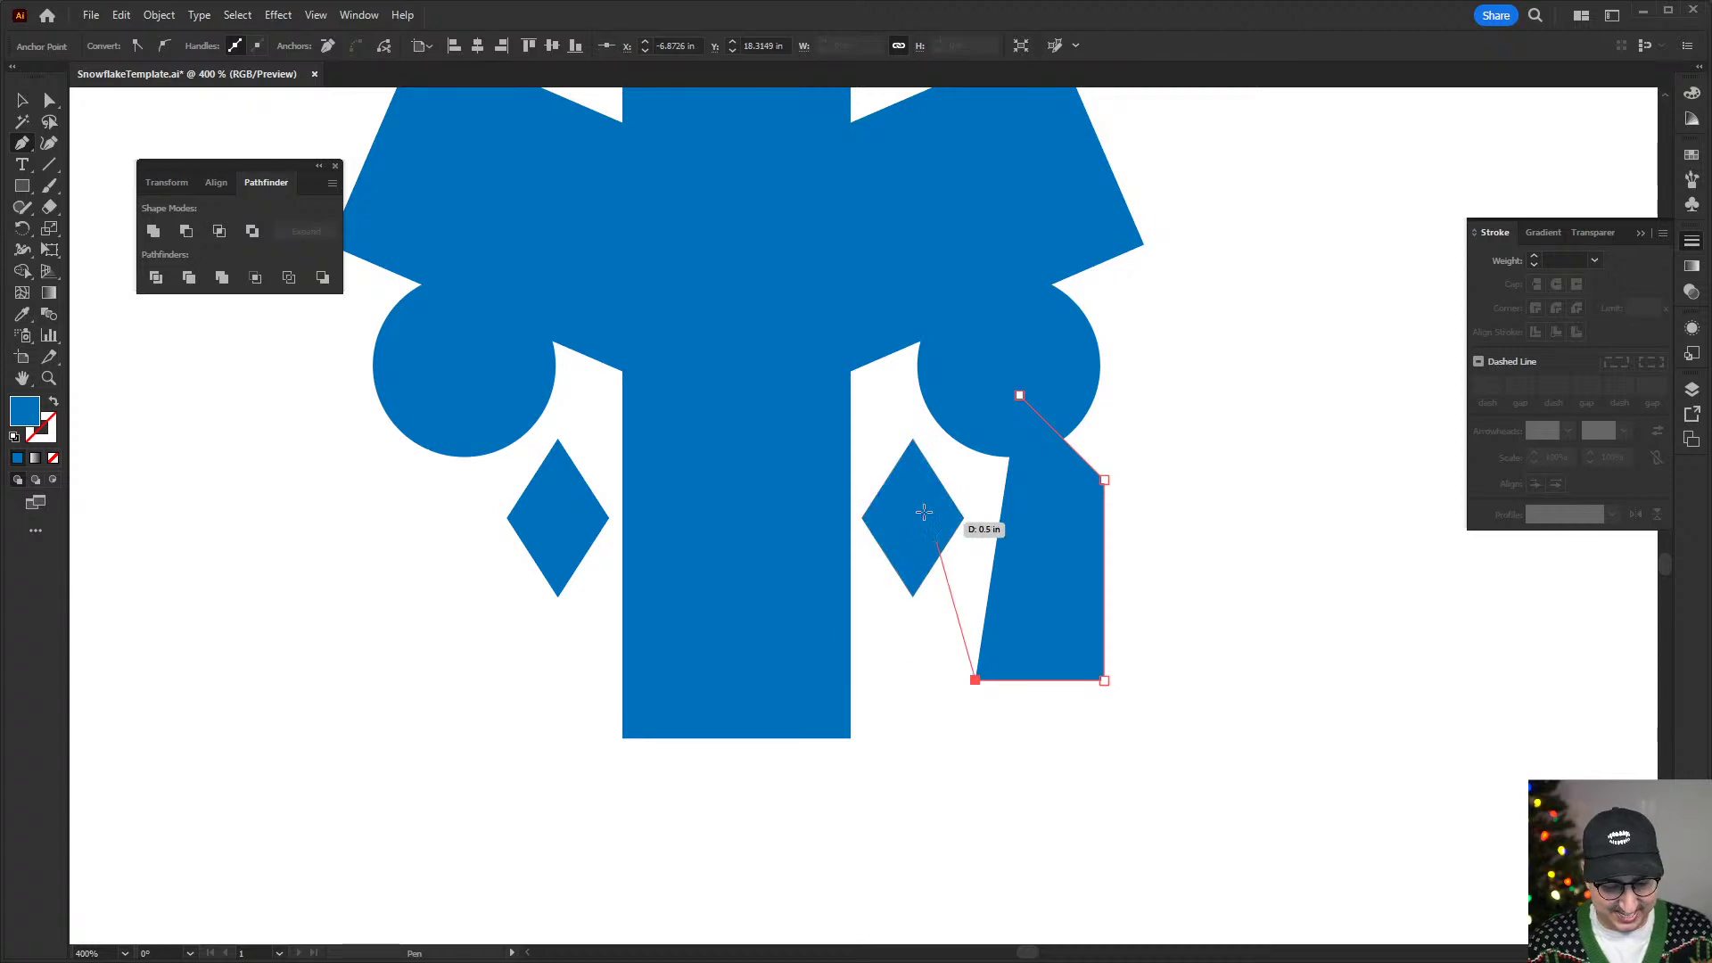
- Match the new hook-shaped path to the crossbar's short vertical line, with no fill and a 6 pt stroke, and deselect it
key("i")
scroll(885, 267, "up", 3)
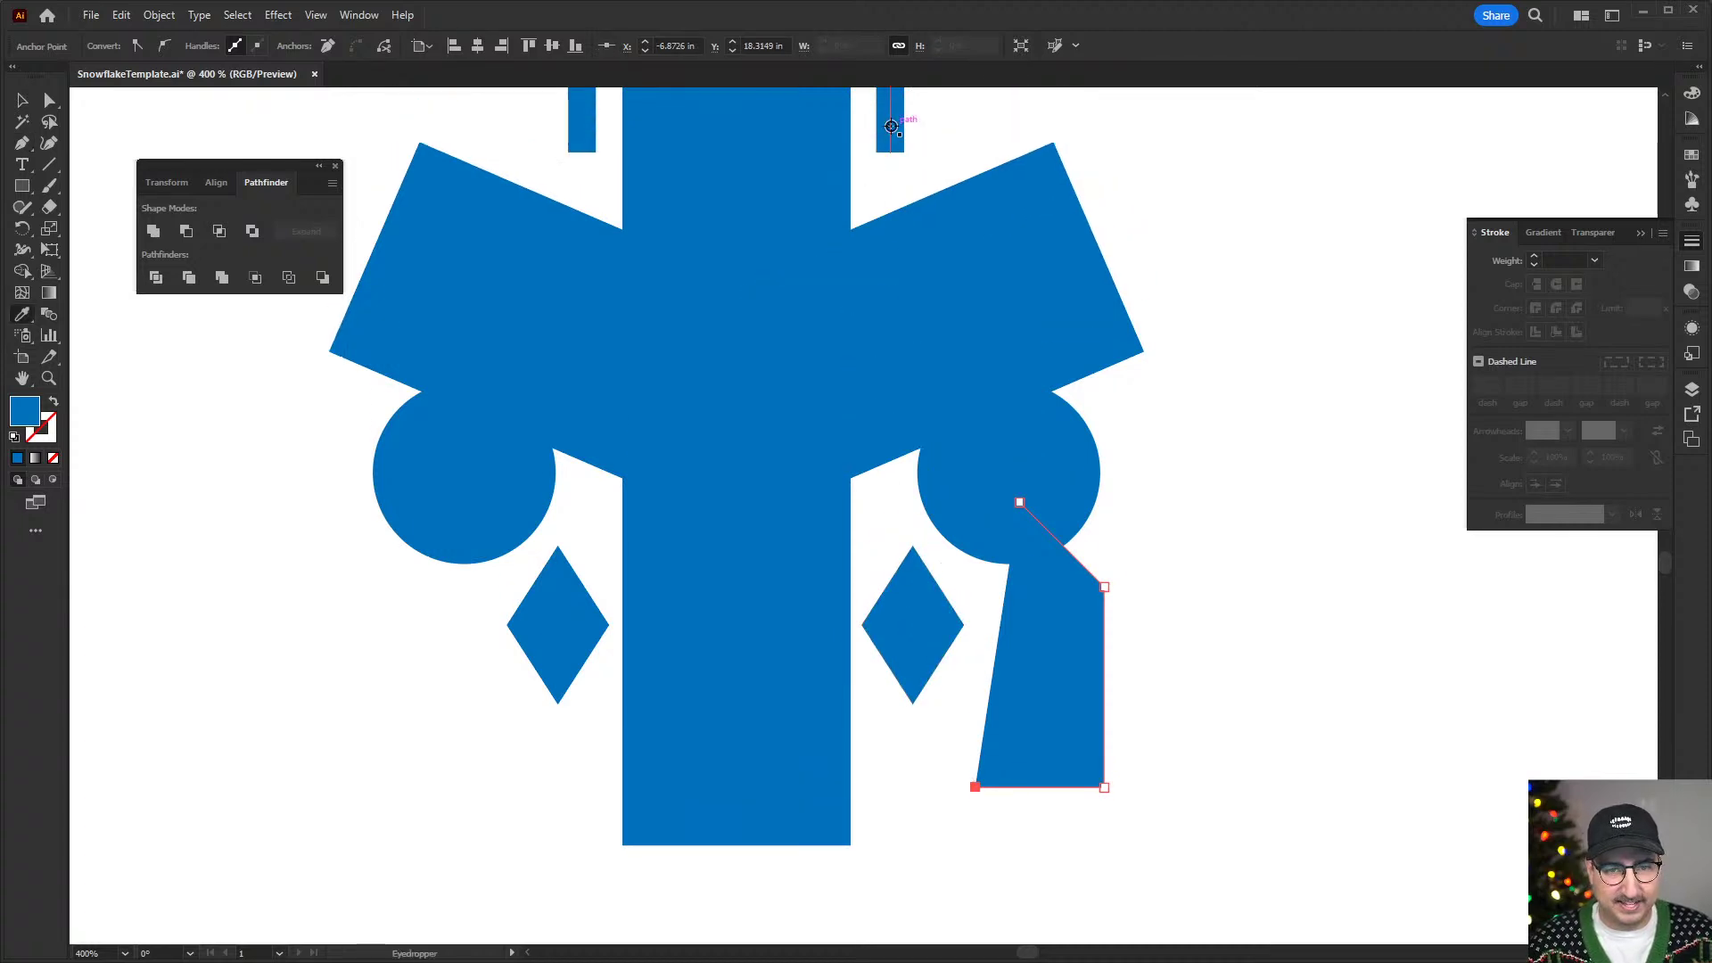
left_click(890, 118)
key("v")
left_click(1059, 644)
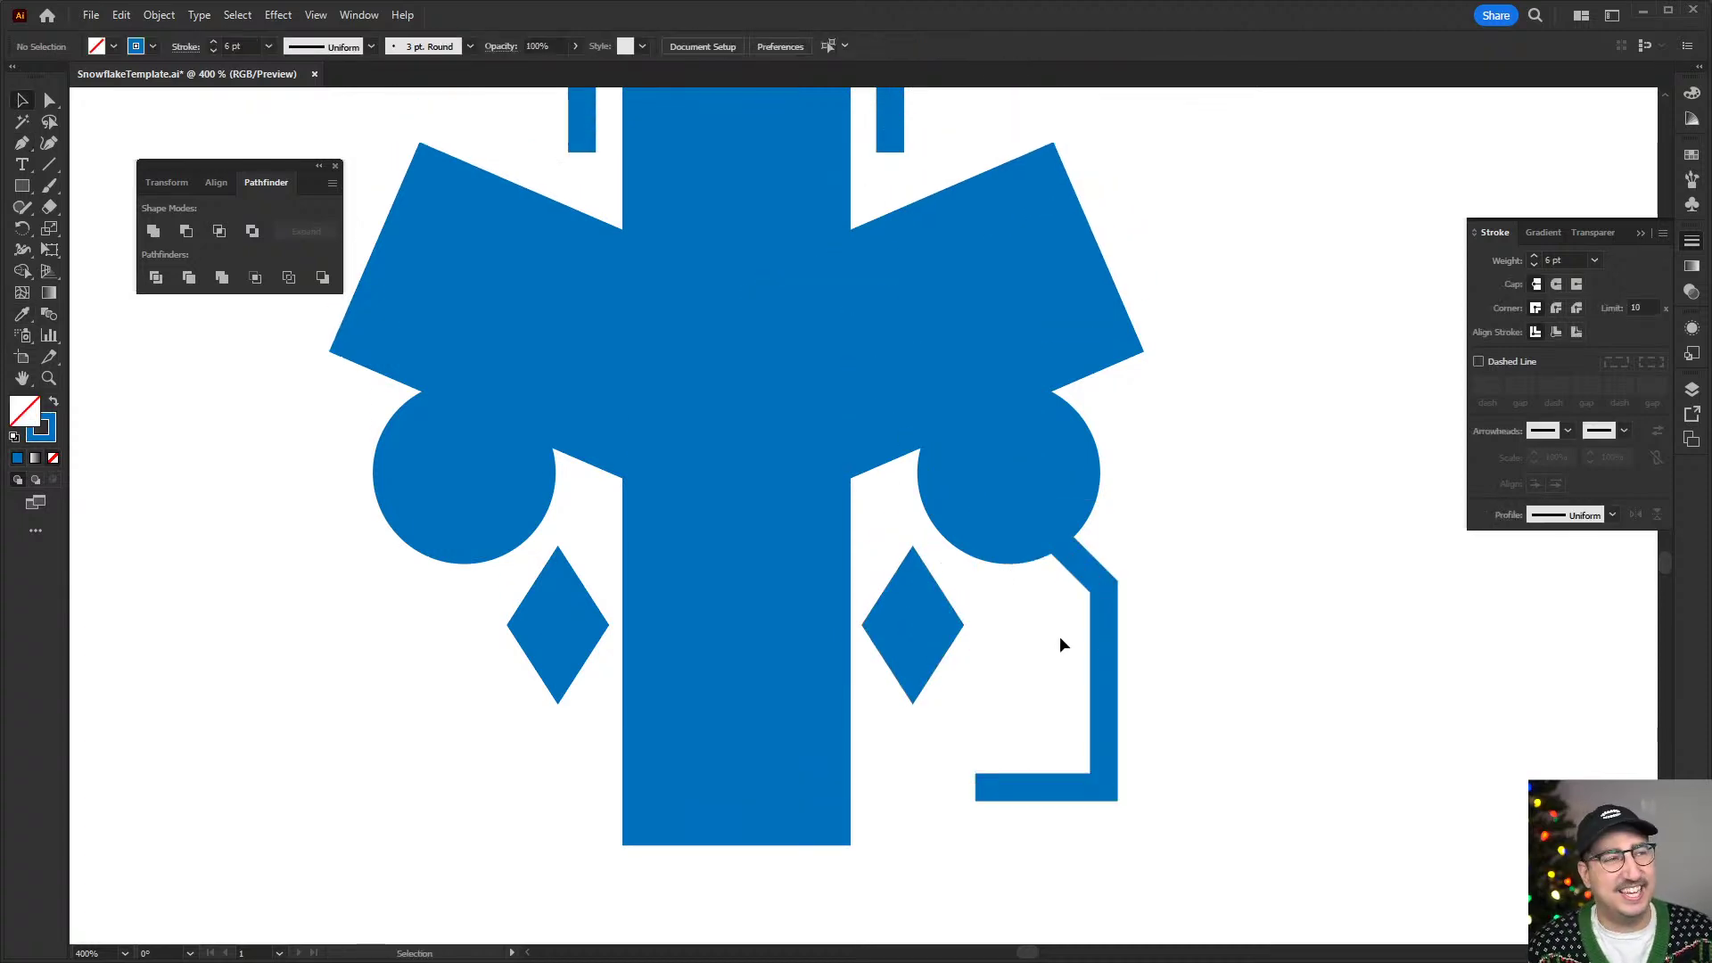
left_click(1082, 570)
right_click(1082, 571)
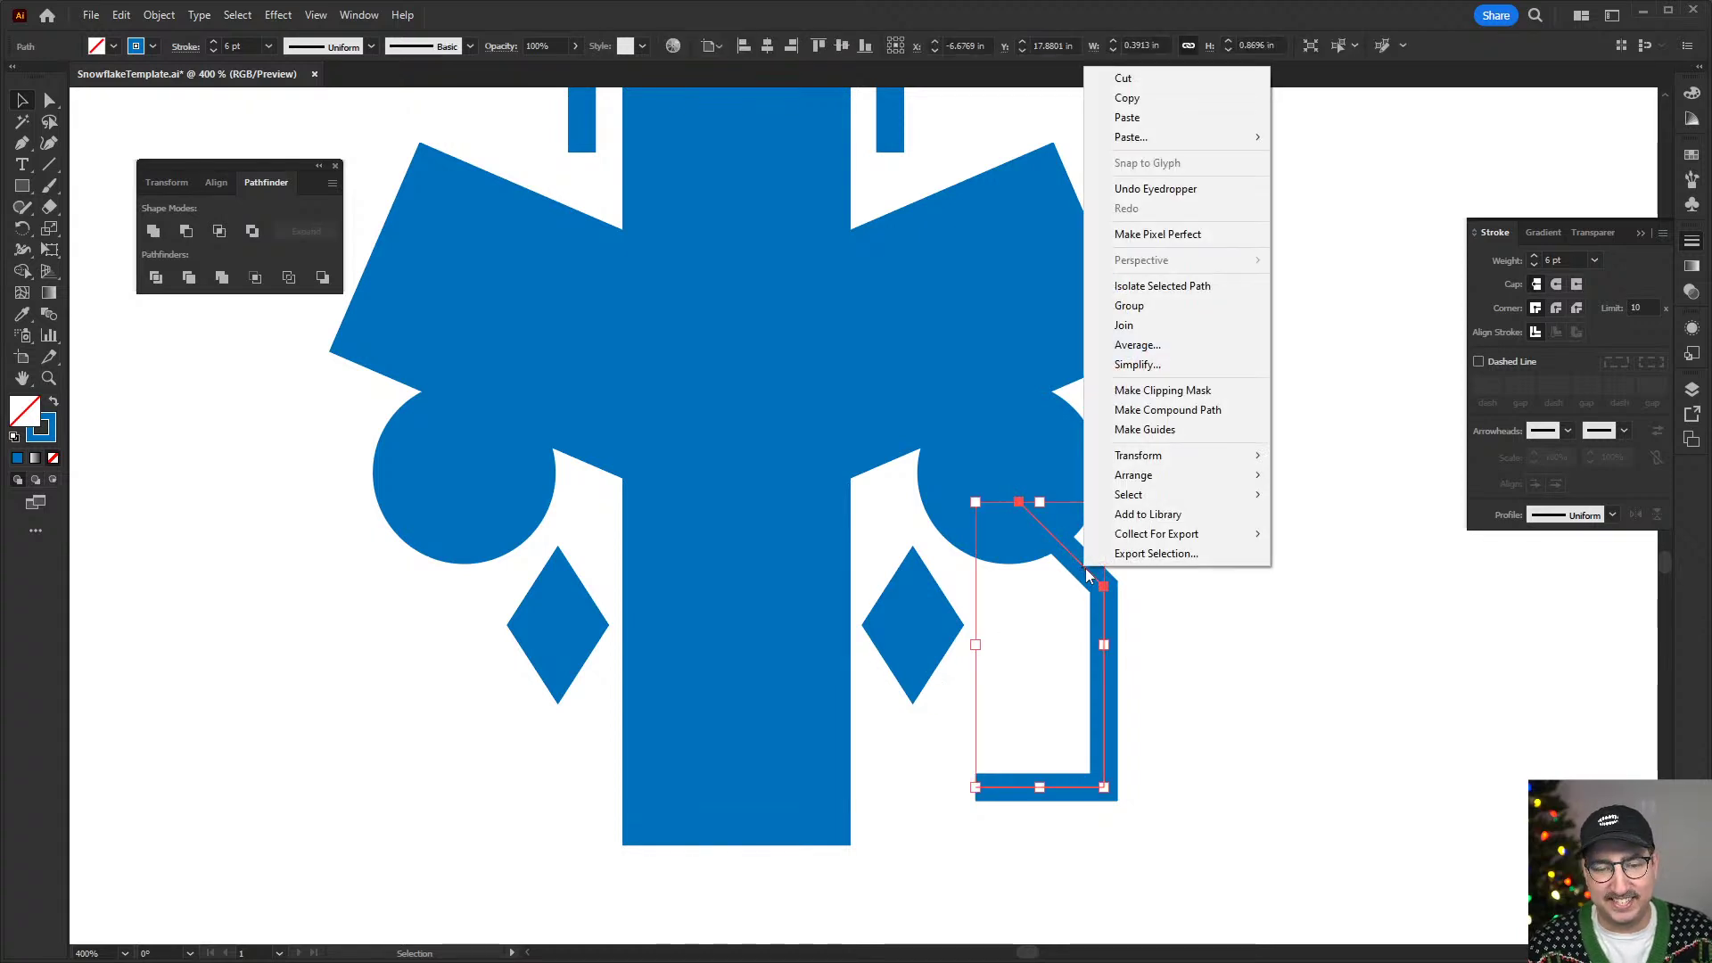
key("Escape")
- Move the hook-shaped line's starting anchor point to the center of the right circle and deselect the line
key("a")
left_click(1024, 506)
left_click_drag(1025, 508, 1008, 473)
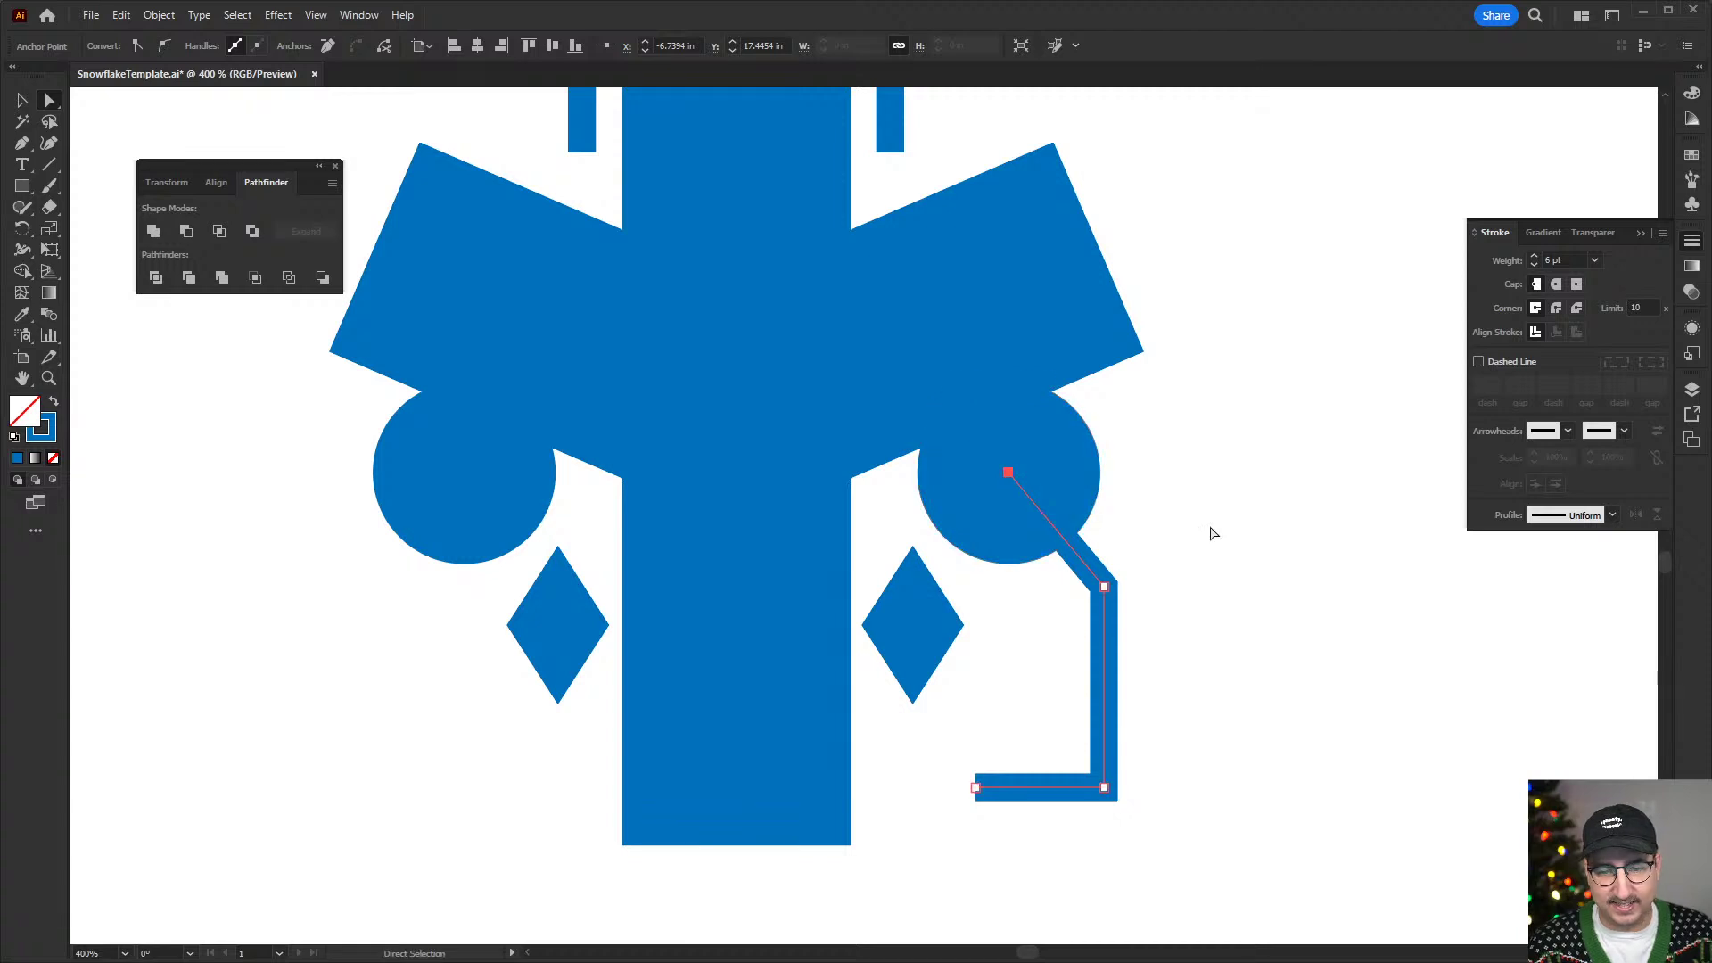
key("v")
left_click(1207, 535)
- Select the hook-shaped line hanging from the right circle for a transformation
right_click(1092, 580)
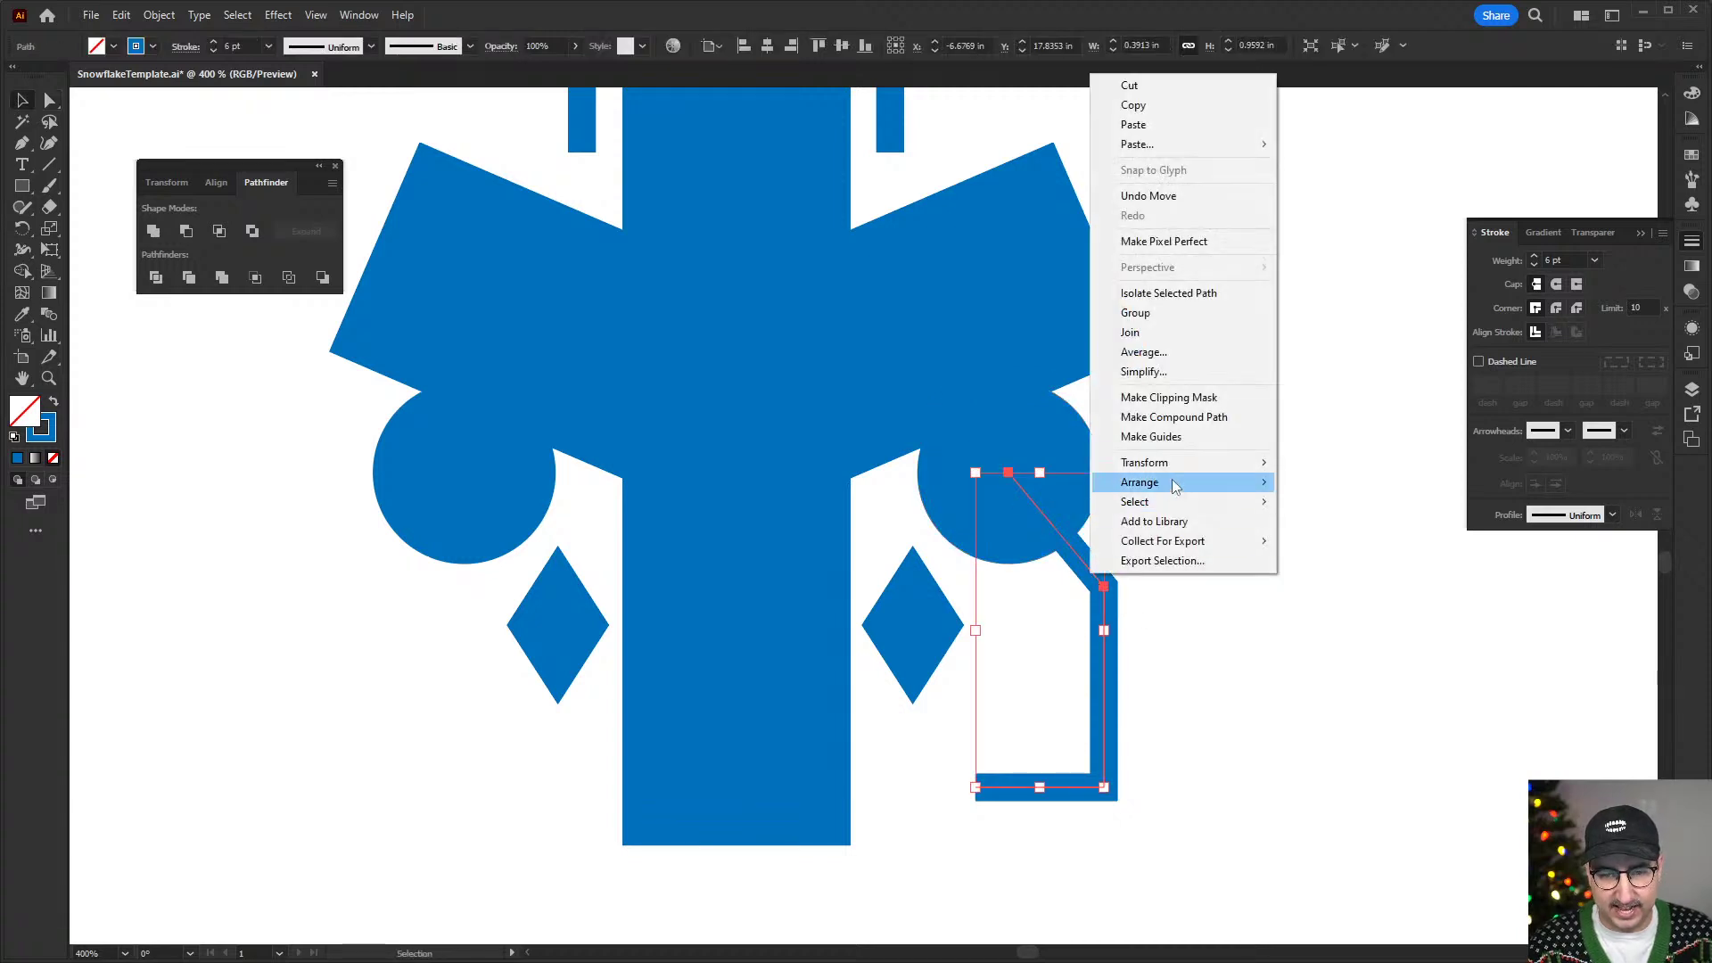
- Create a copy of the angled line reflected about the vertical axis, and place it at the circle left of the trunk
mouse_move(1144, 462)
left_click(1319, 532)
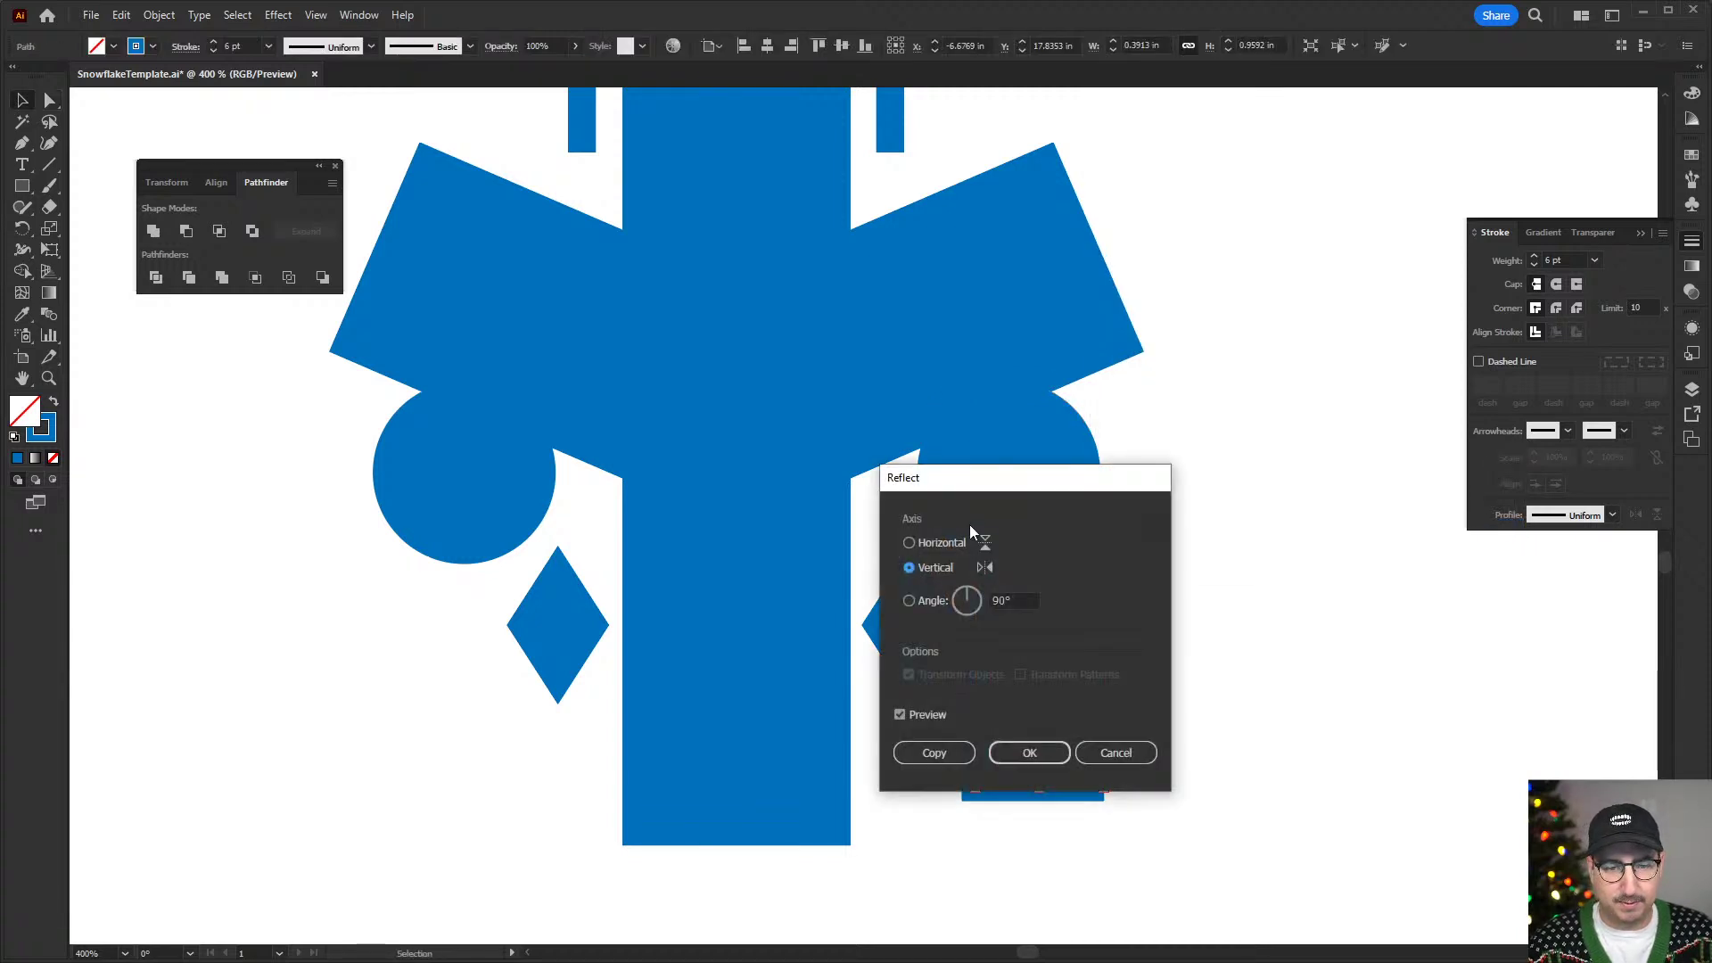
left_click(934, 754)
left_click_drag(979, 588, 337, 612)
- Snap the upper end of the reflected angled line to the center of the left circle, using outline view for alignment
key("z")
left_click(499, 494)
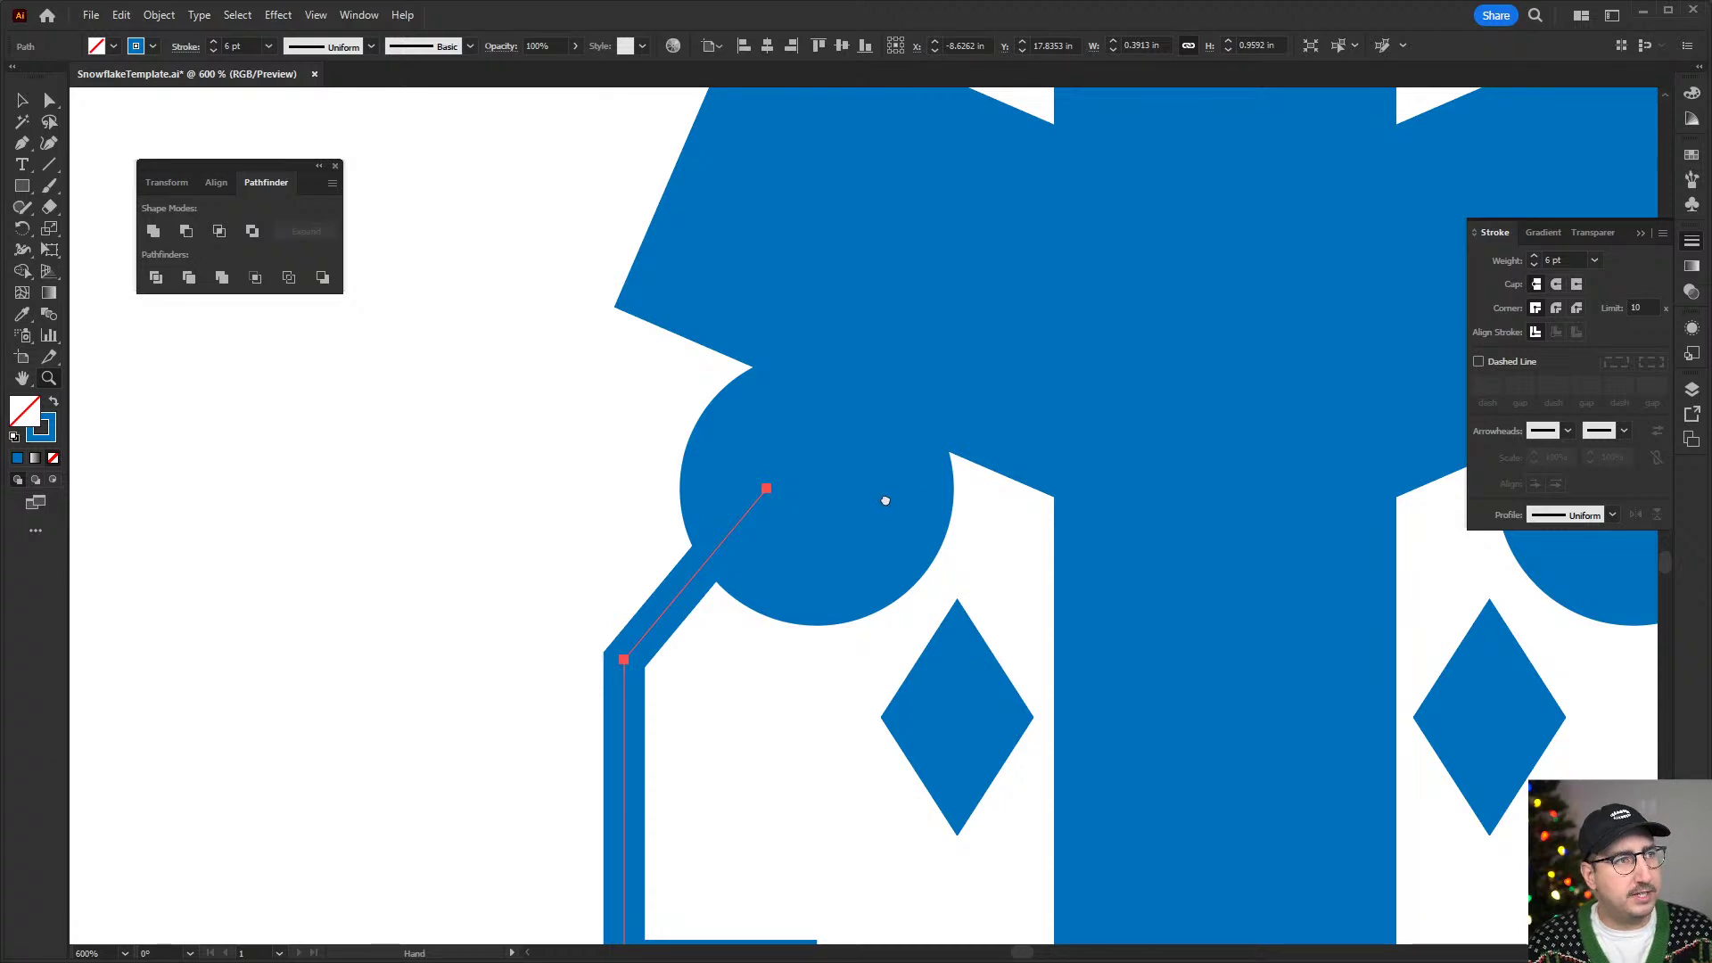
left_click_drag(886, 500, 764, 453)
left_click(764, 452)
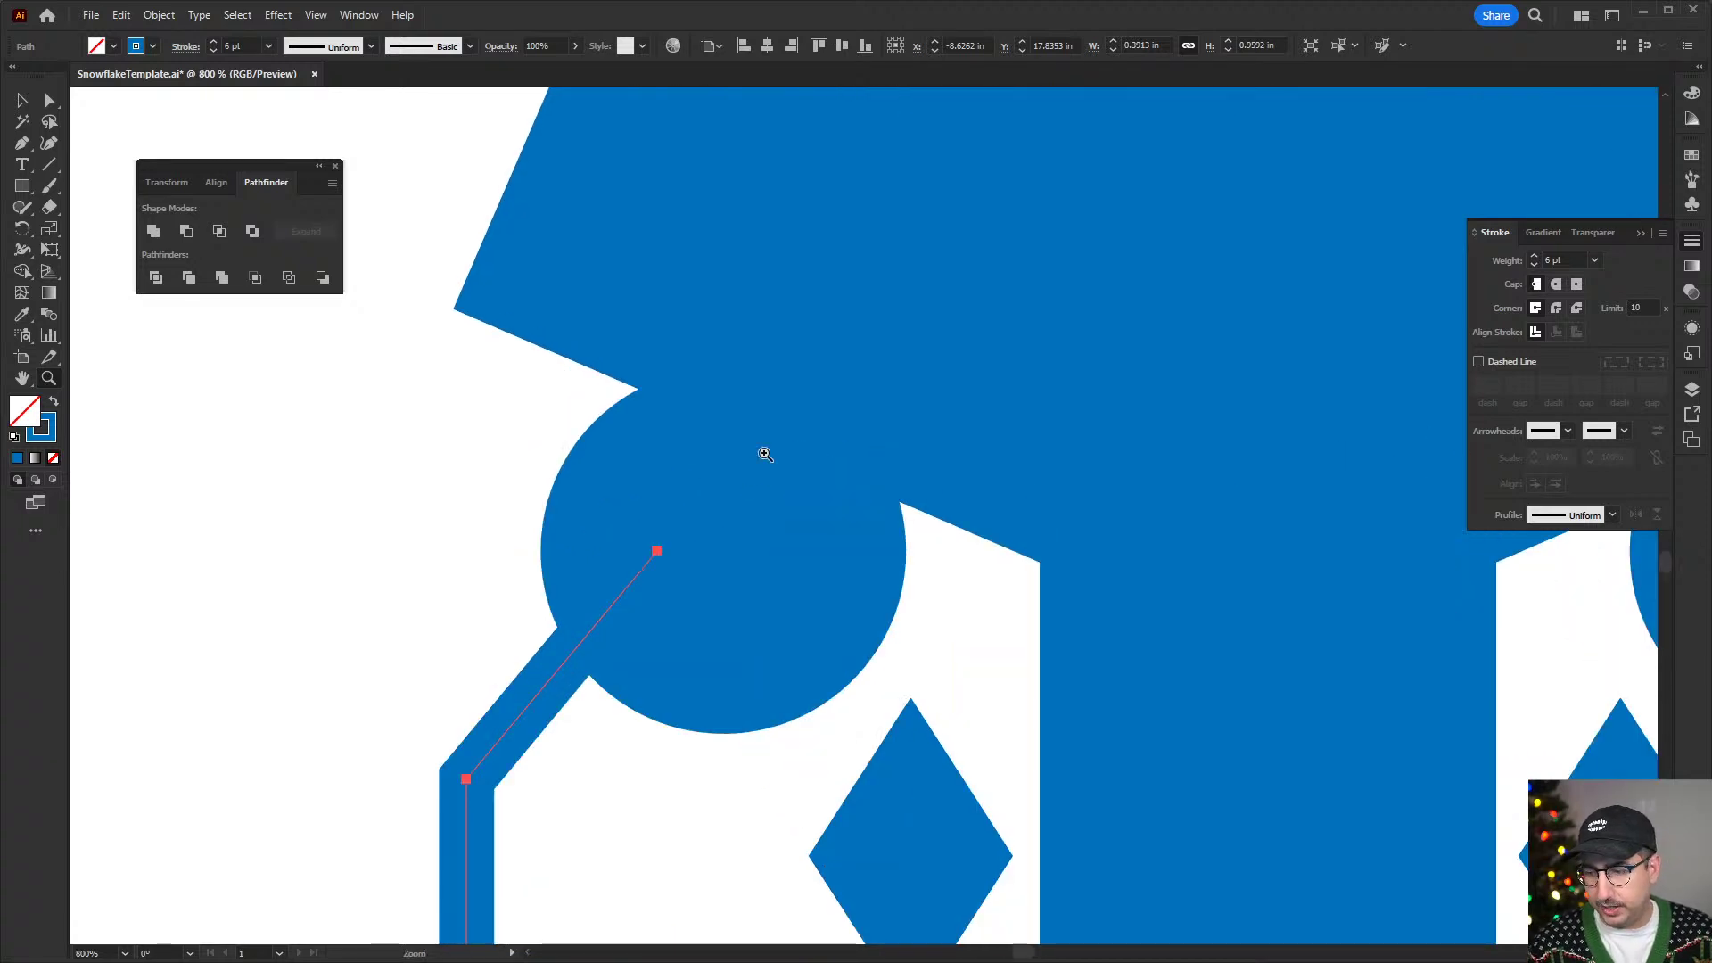
key("ctrl+y")
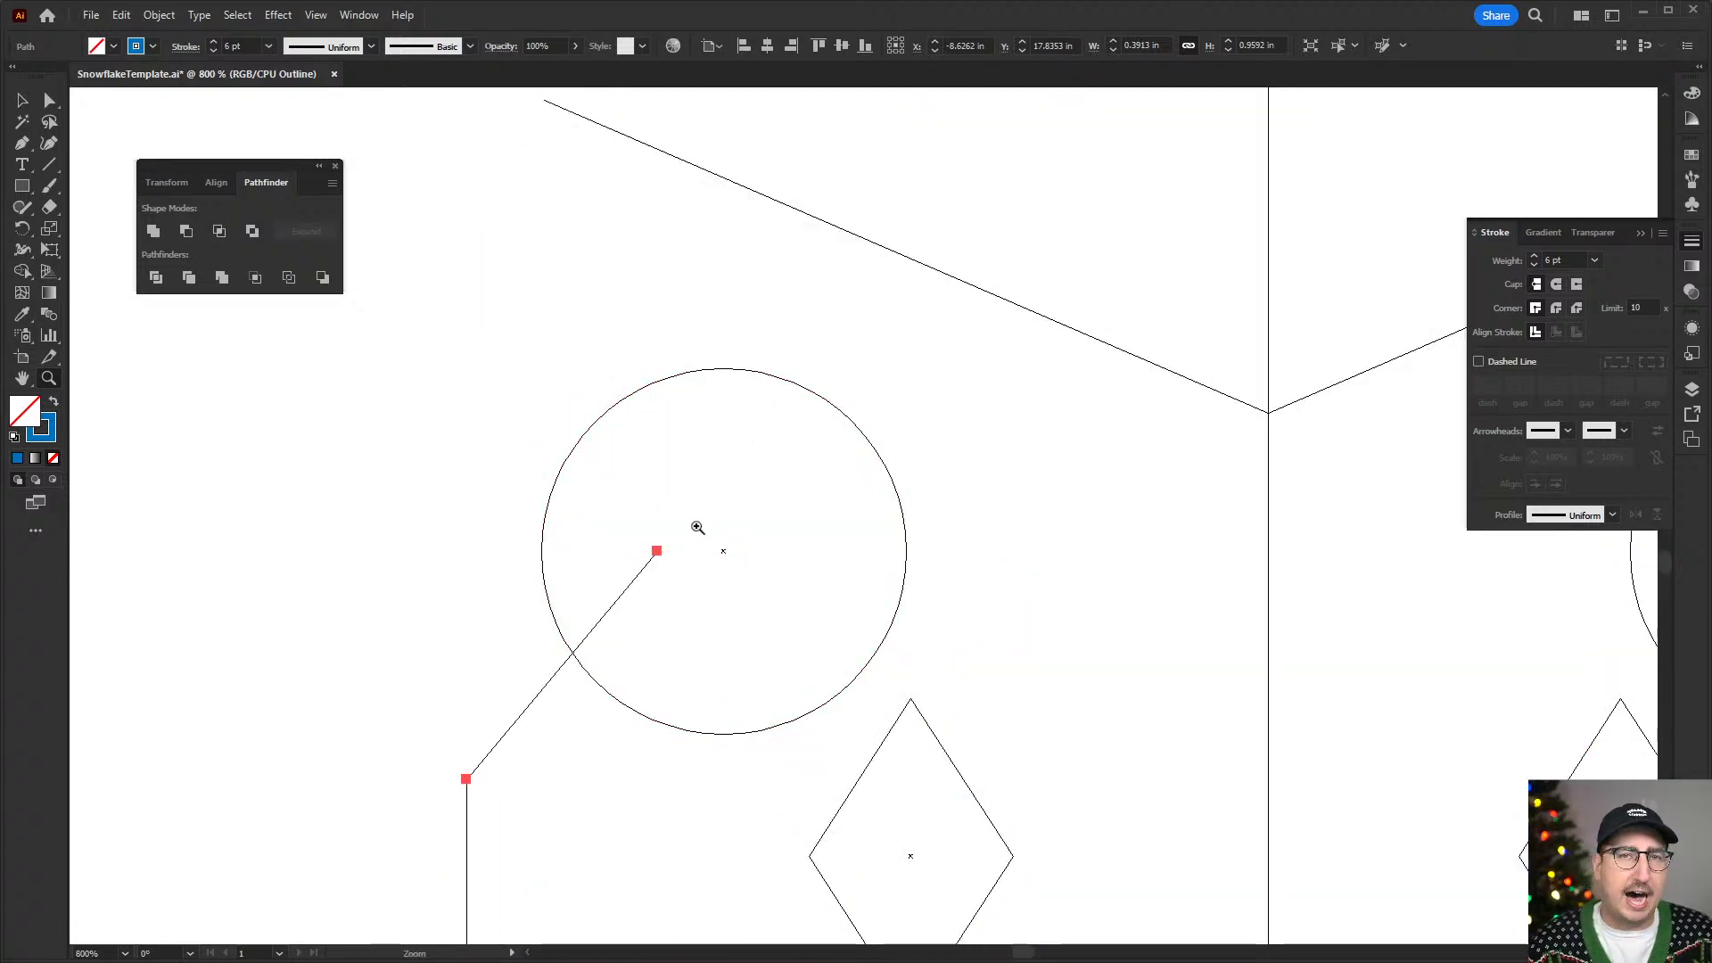
key("v")
left_click_drag(658, 549, 724, 560)
left_click(1098, 554)
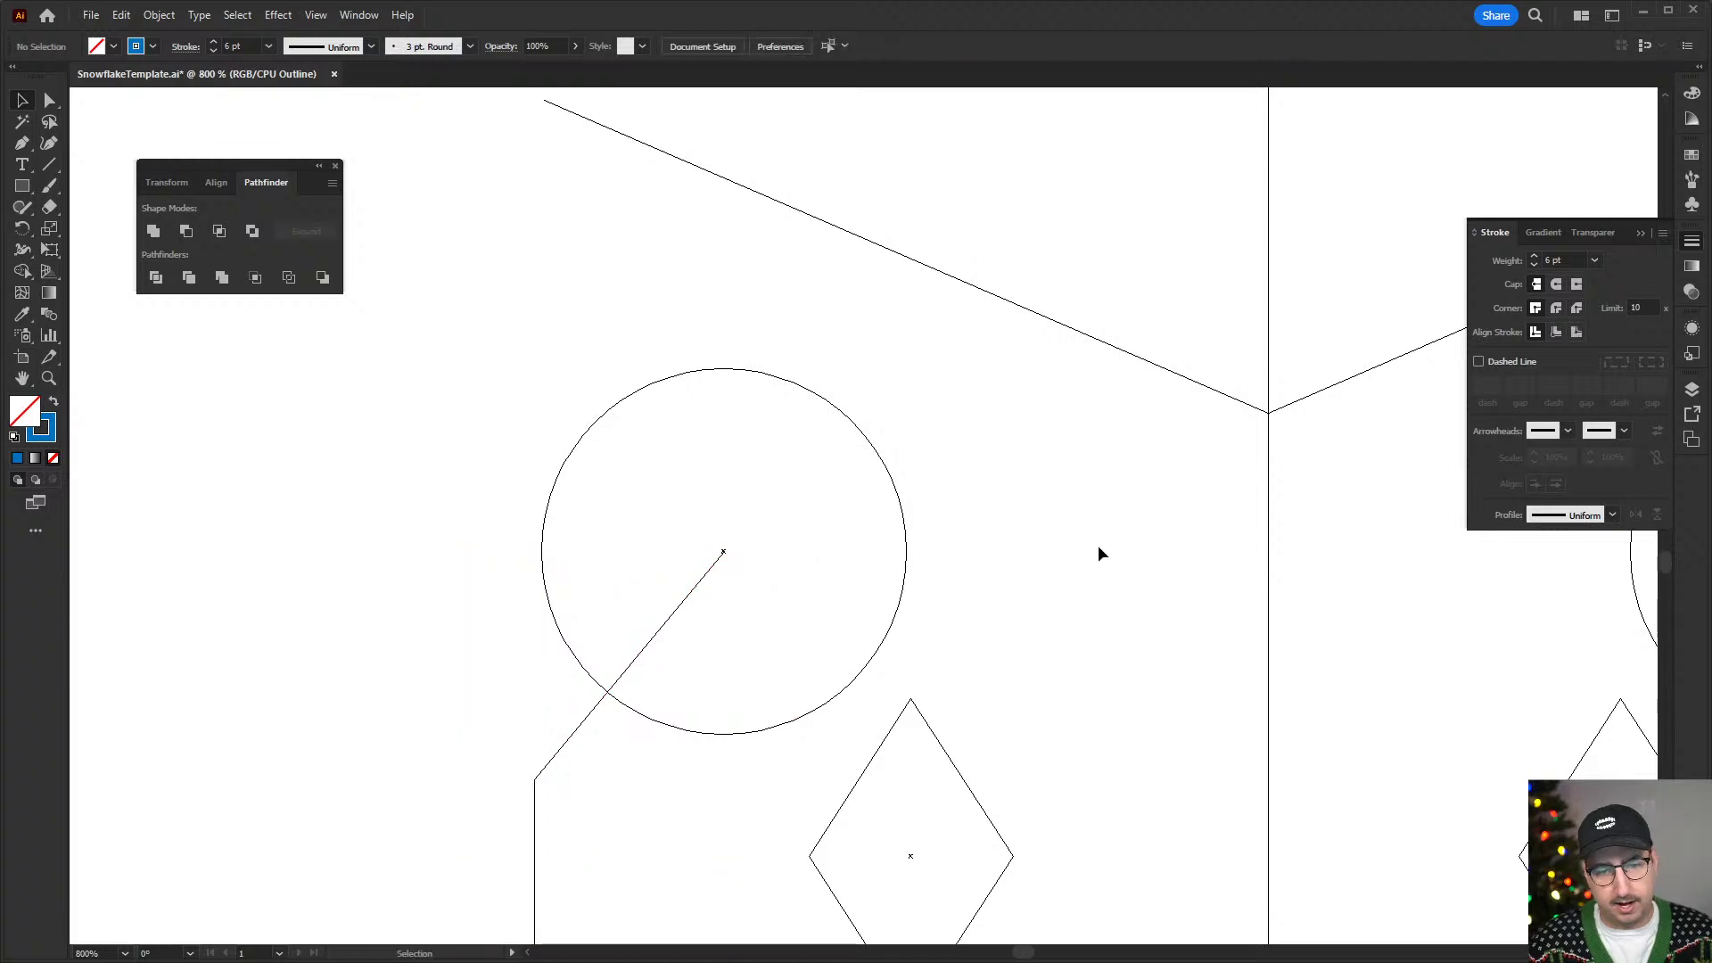
key("ctrl+y")
- Extend the open lower end of the left angled line with the Pen tool to the center of the left diamond
key("z")
left_click(1002, 590, "alt")
left_click(1002, 590, "alt")
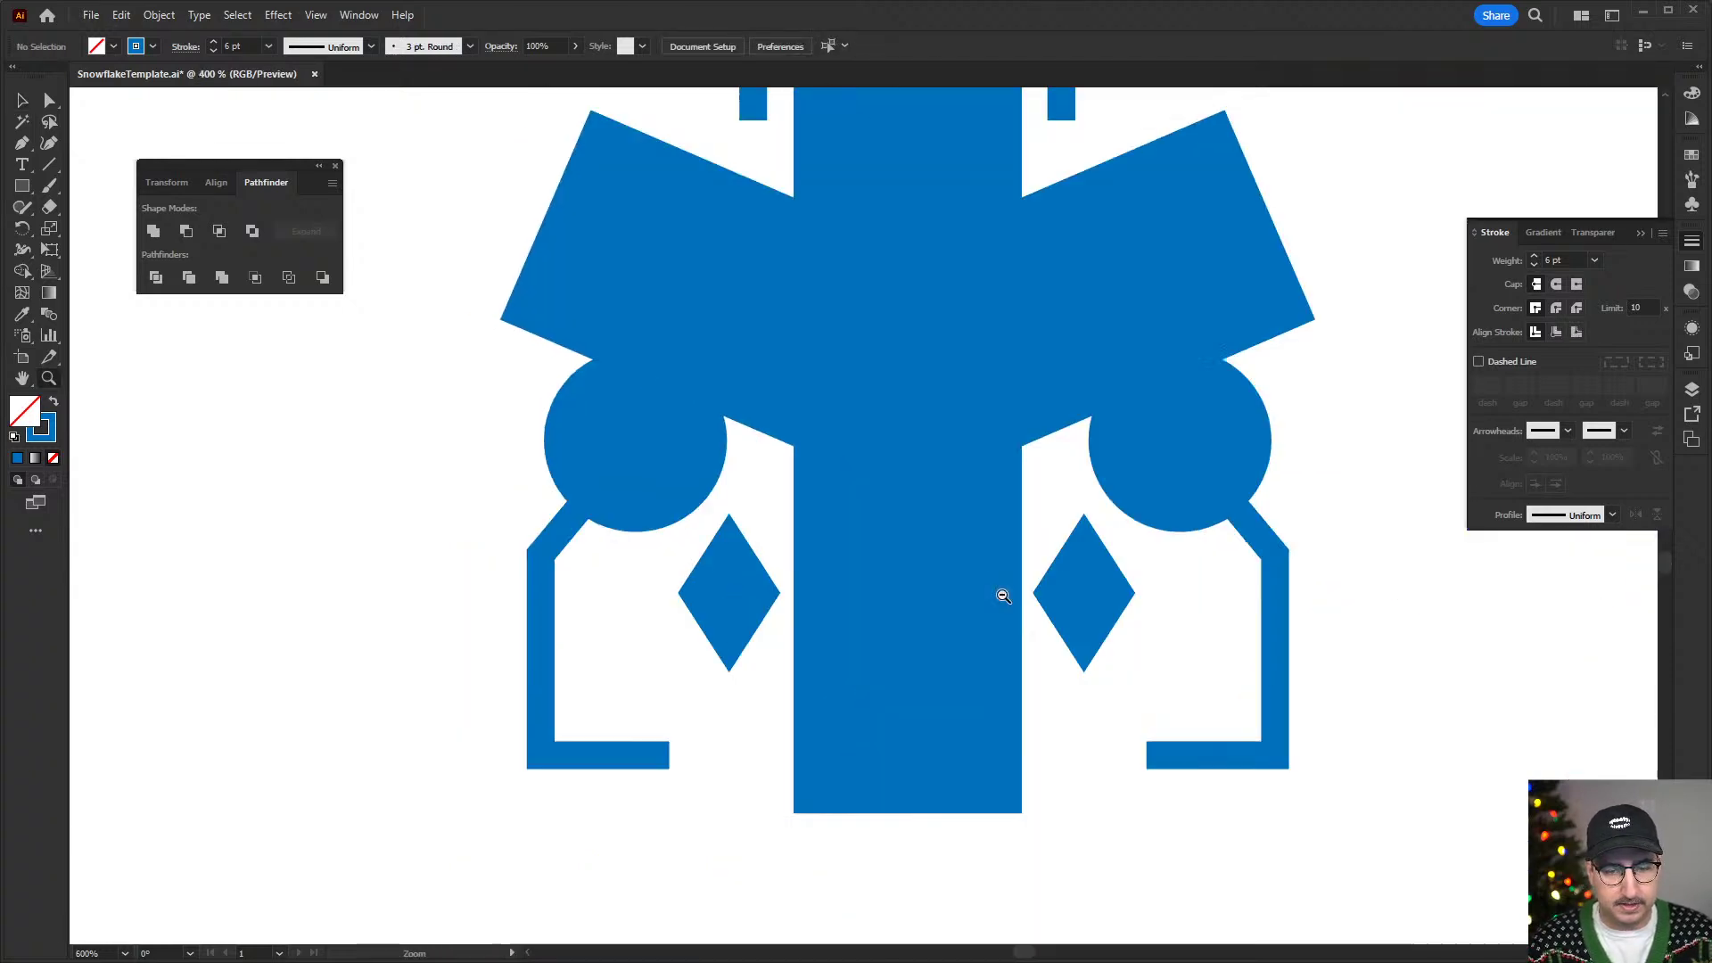
left_click(958, 456, "alt")
left_click(958, 455, "alt")
left_click(958, 456, "alt")
left_click(959, 456, "alt")
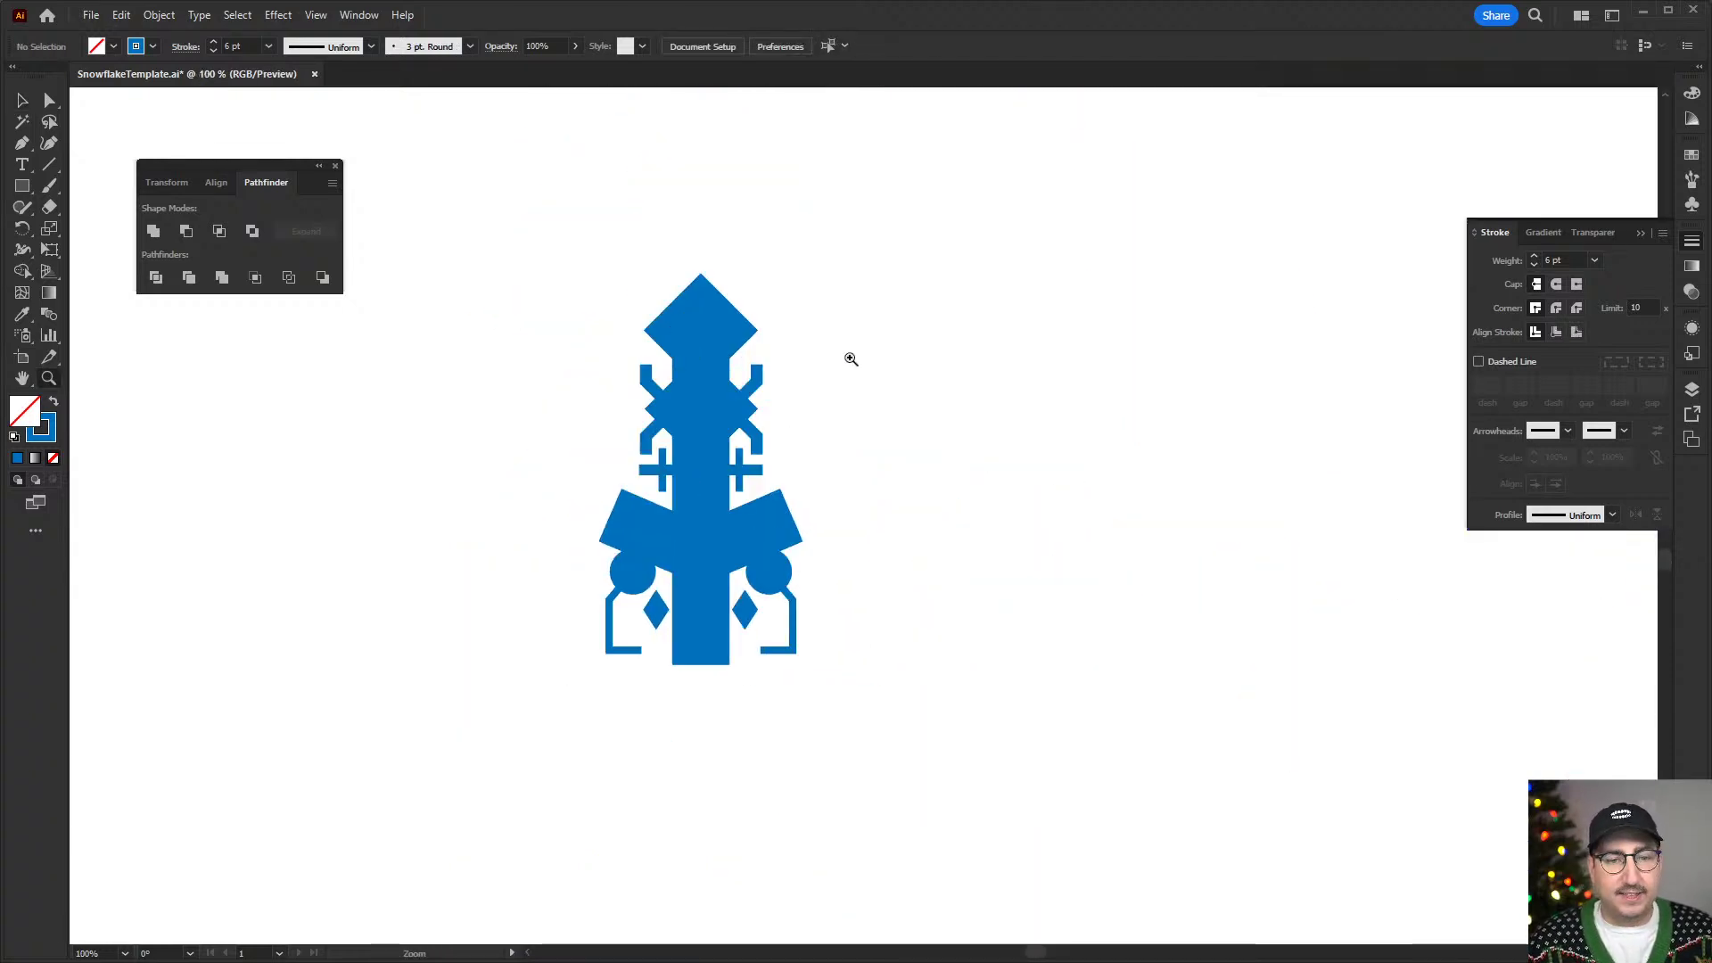
left_click(714, 605)
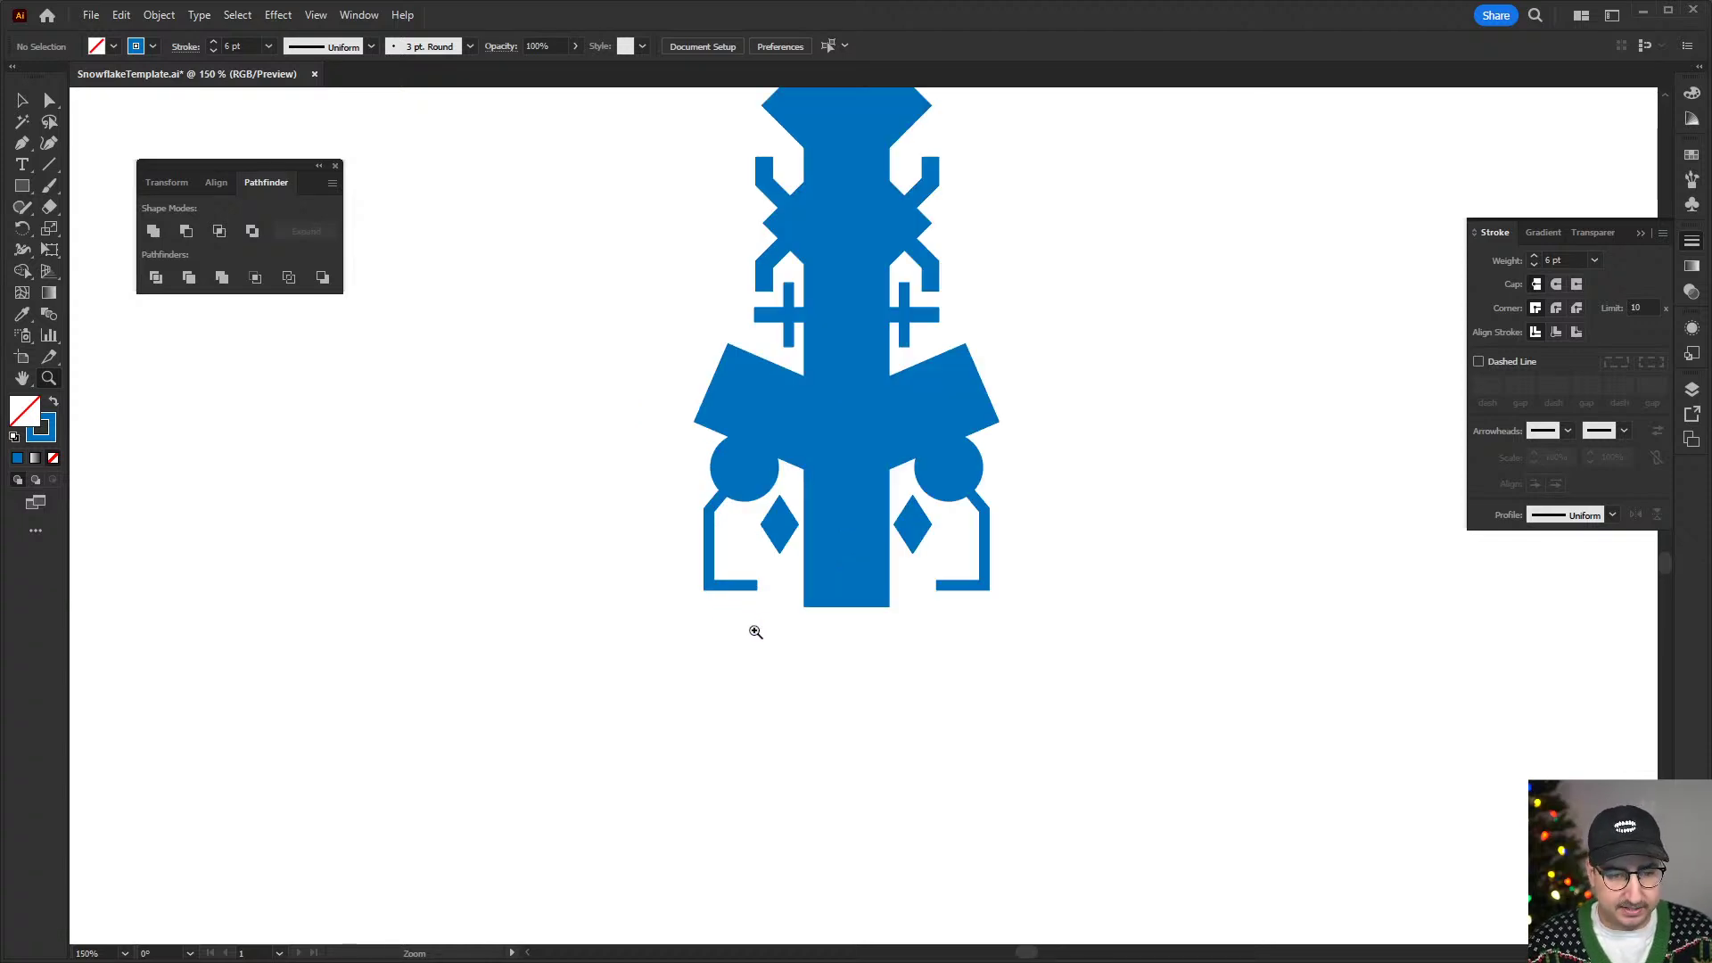
key("p")
left_click(757, 585)
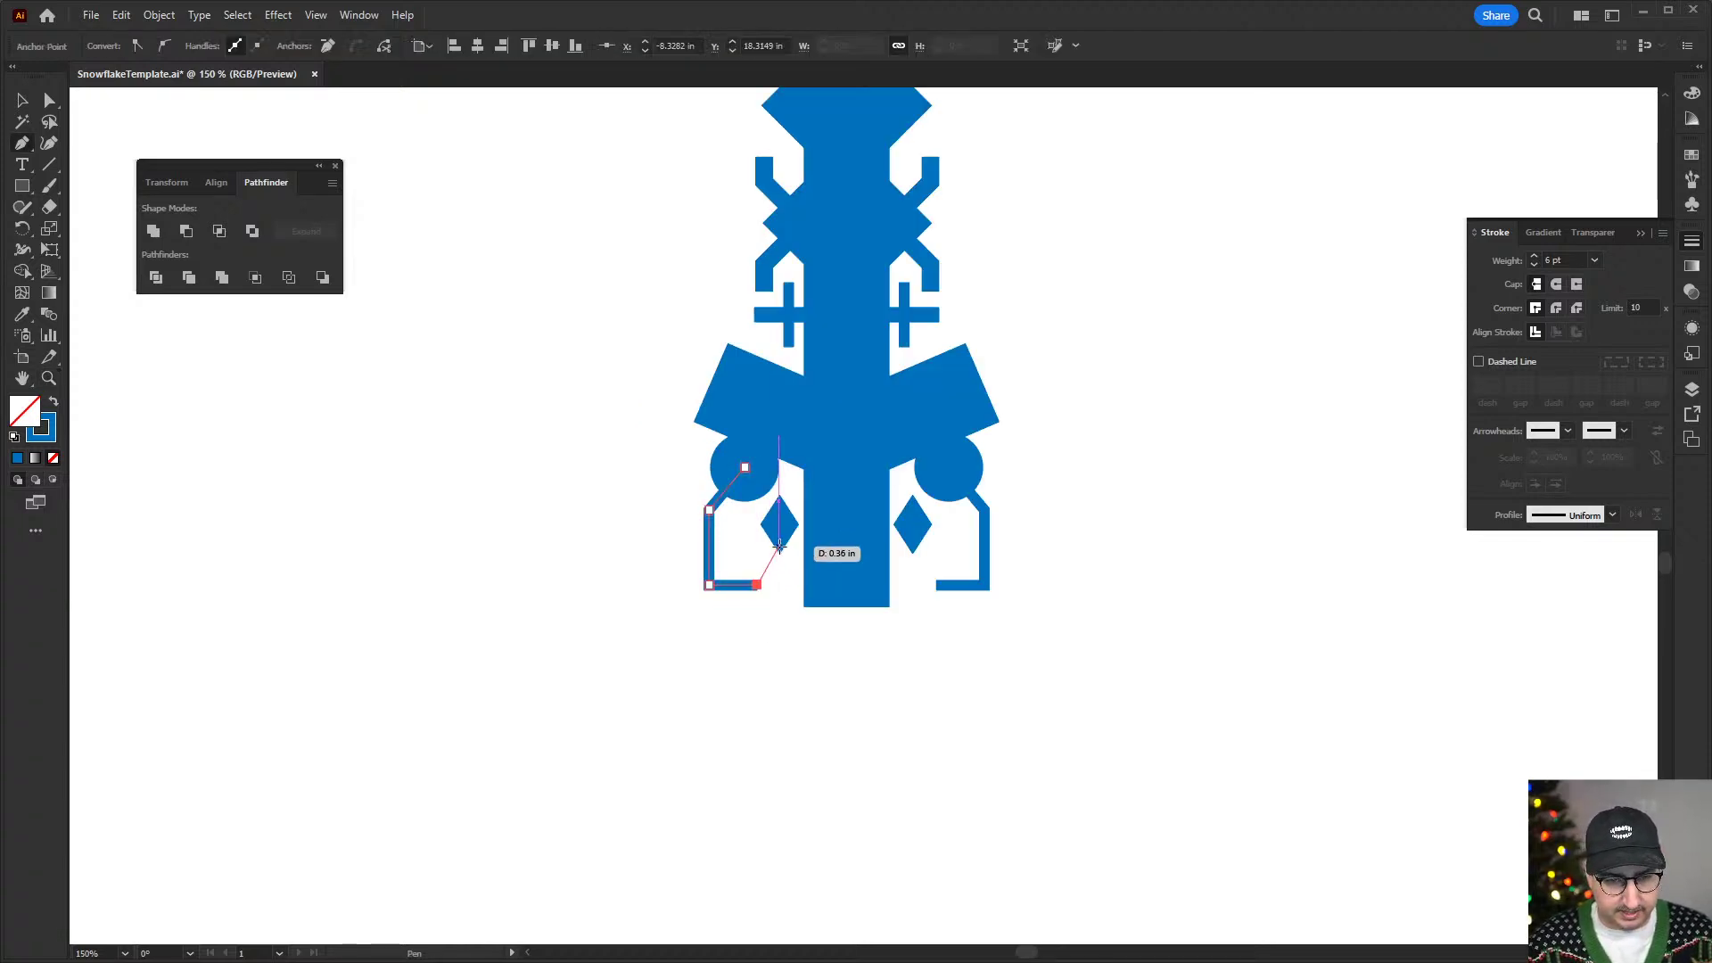
left_click(779, 530)
key("v")
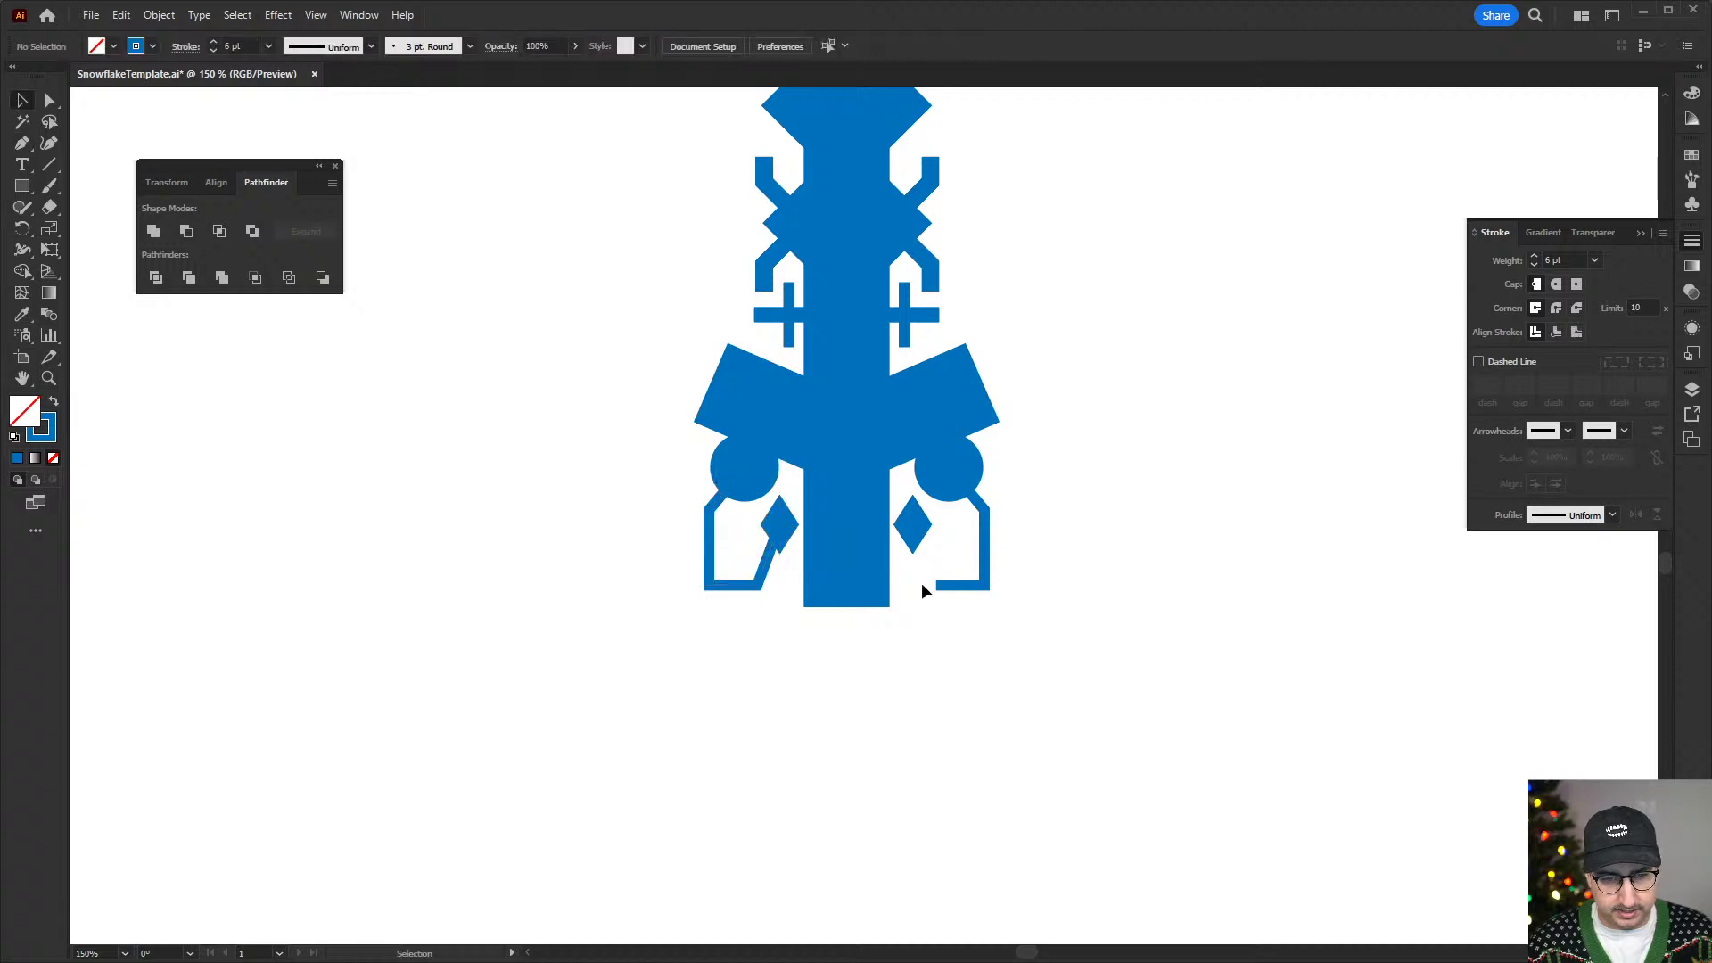
- Extend the open lower end of the right angled line with the Pen tool to the center of the right diamond
key("p")
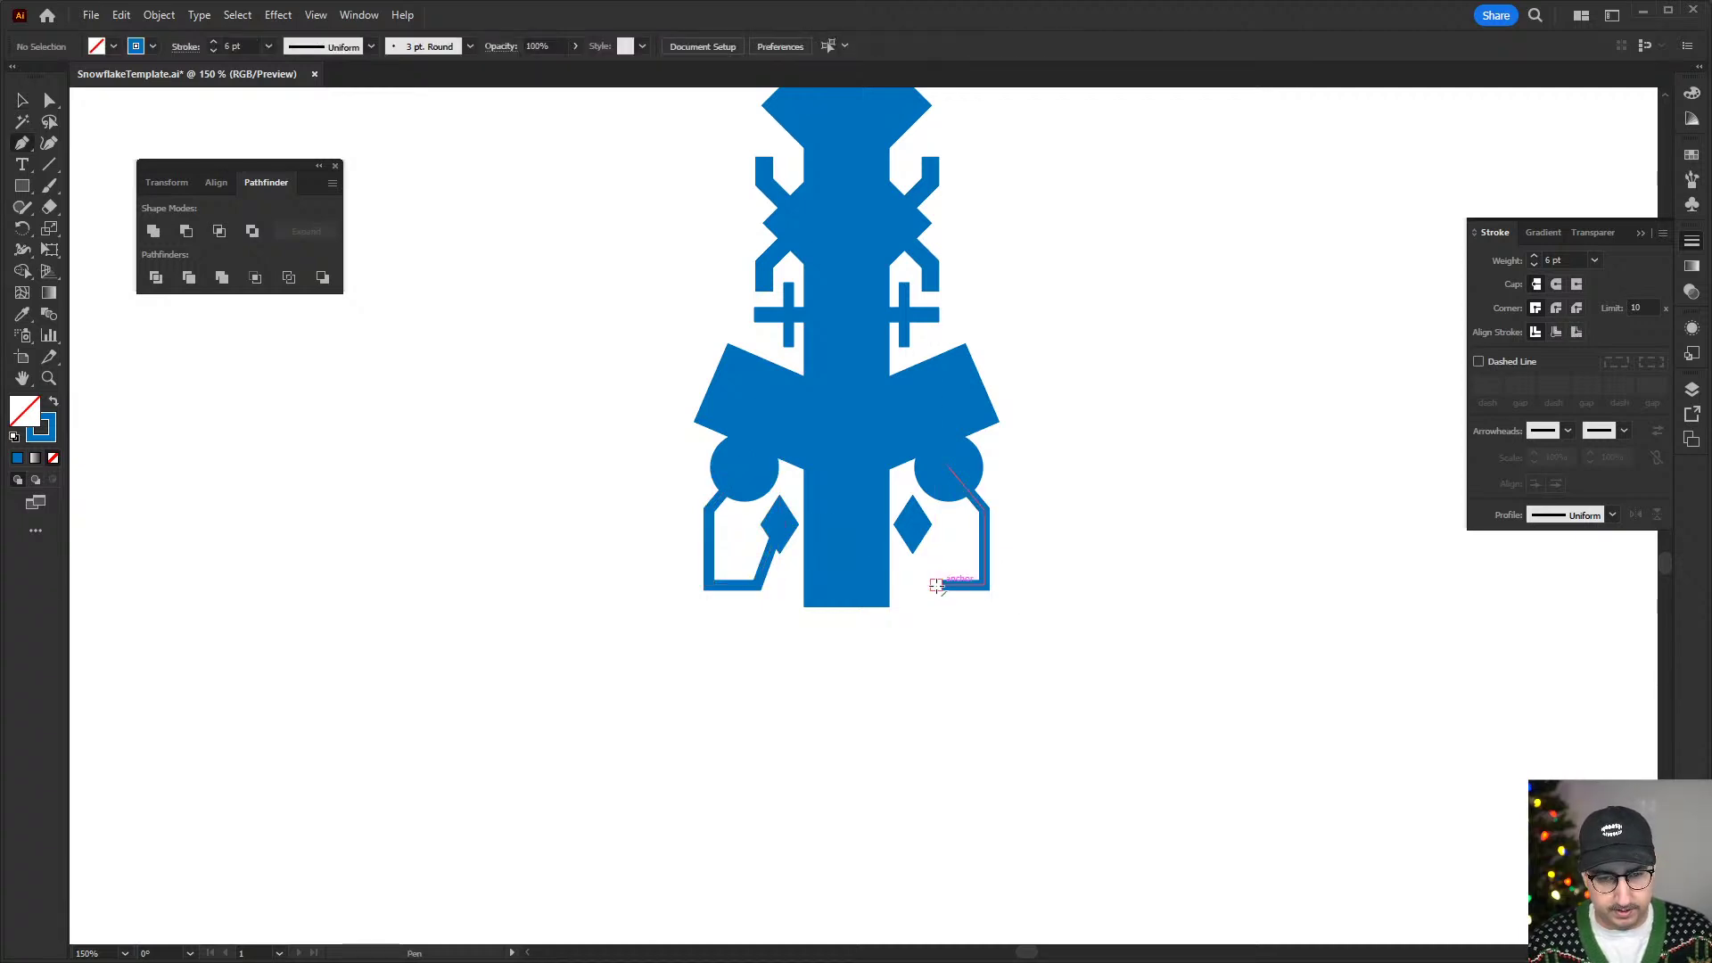
left_click(938, 585)
left_click(914, 523)
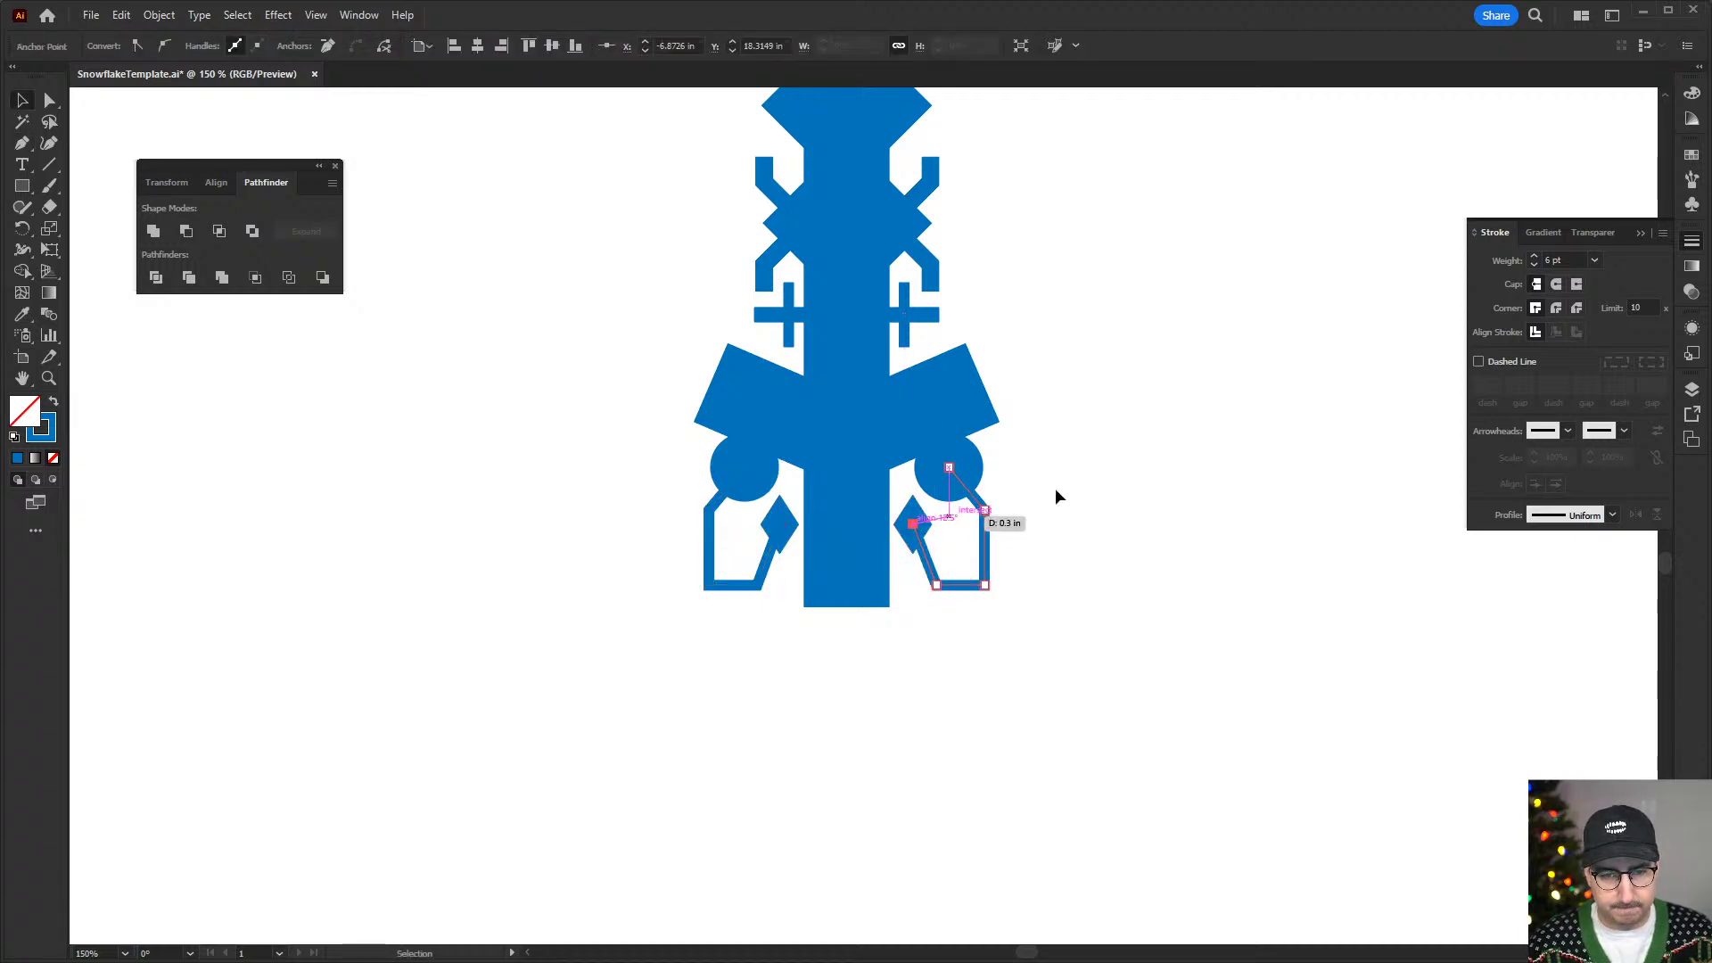
left_click(1056, 489, "ctrl")
- Select all the shapes of the snowflake arm and apply a Radial repeat to them
key("ctrl+minus")
left_click_drag(891, 437, 807, 459)
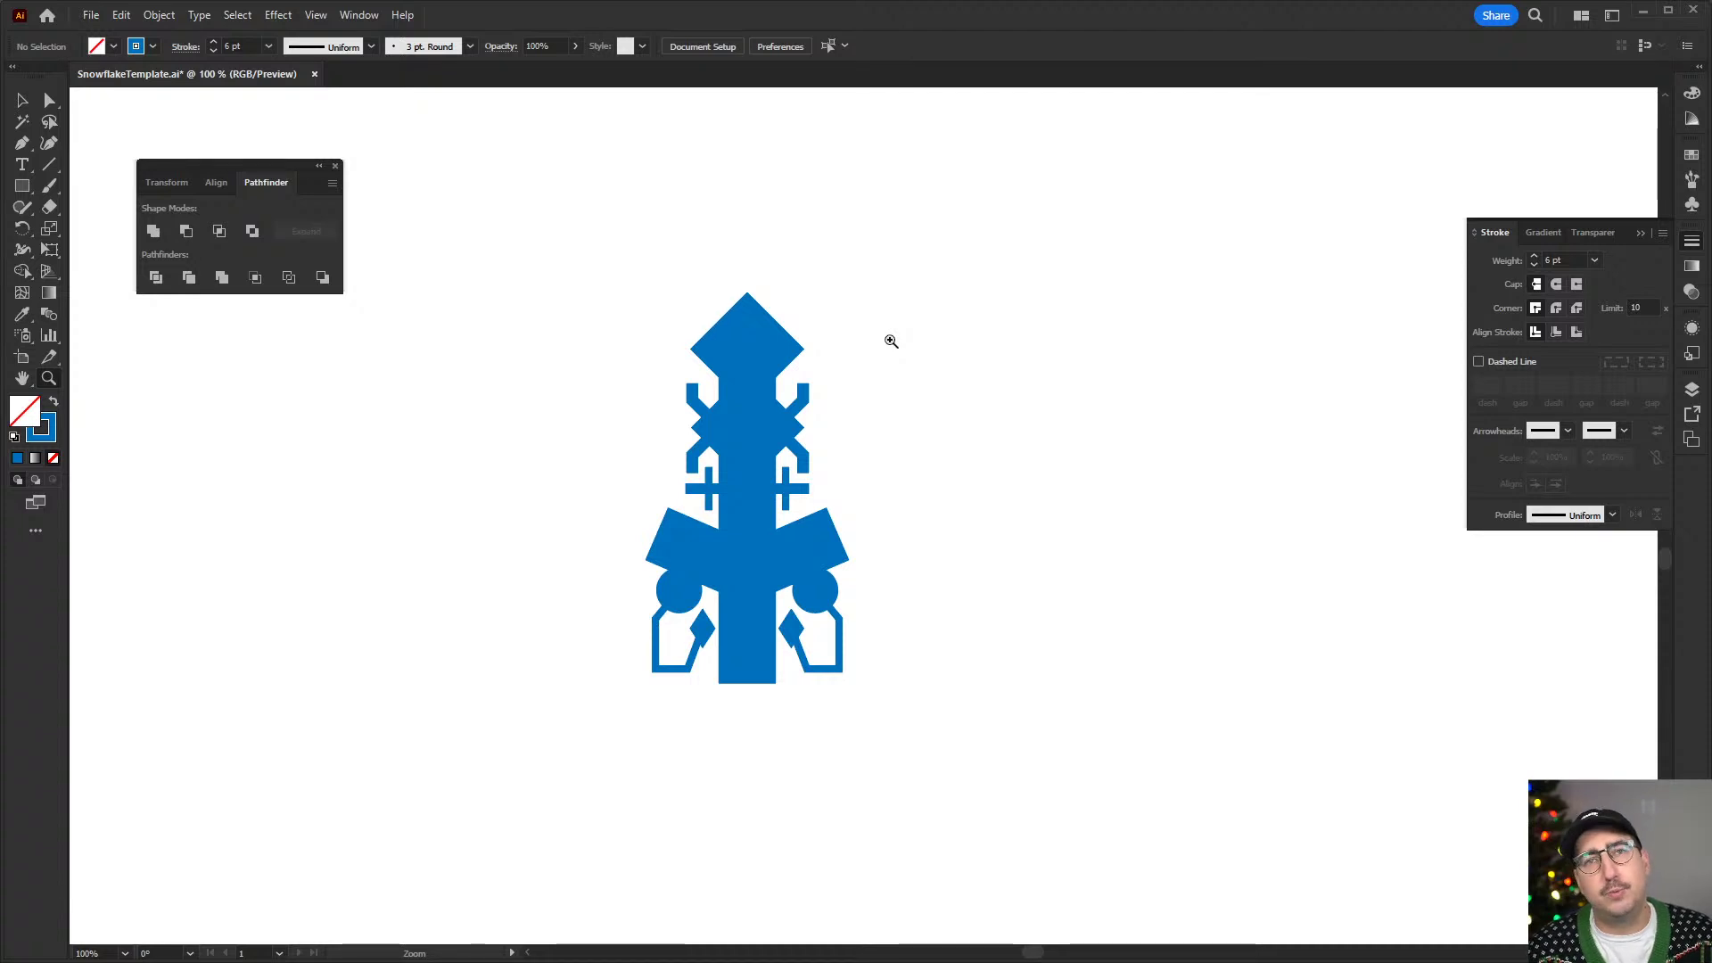
key("v")
left_click_drag(923, 292, 622, 709)
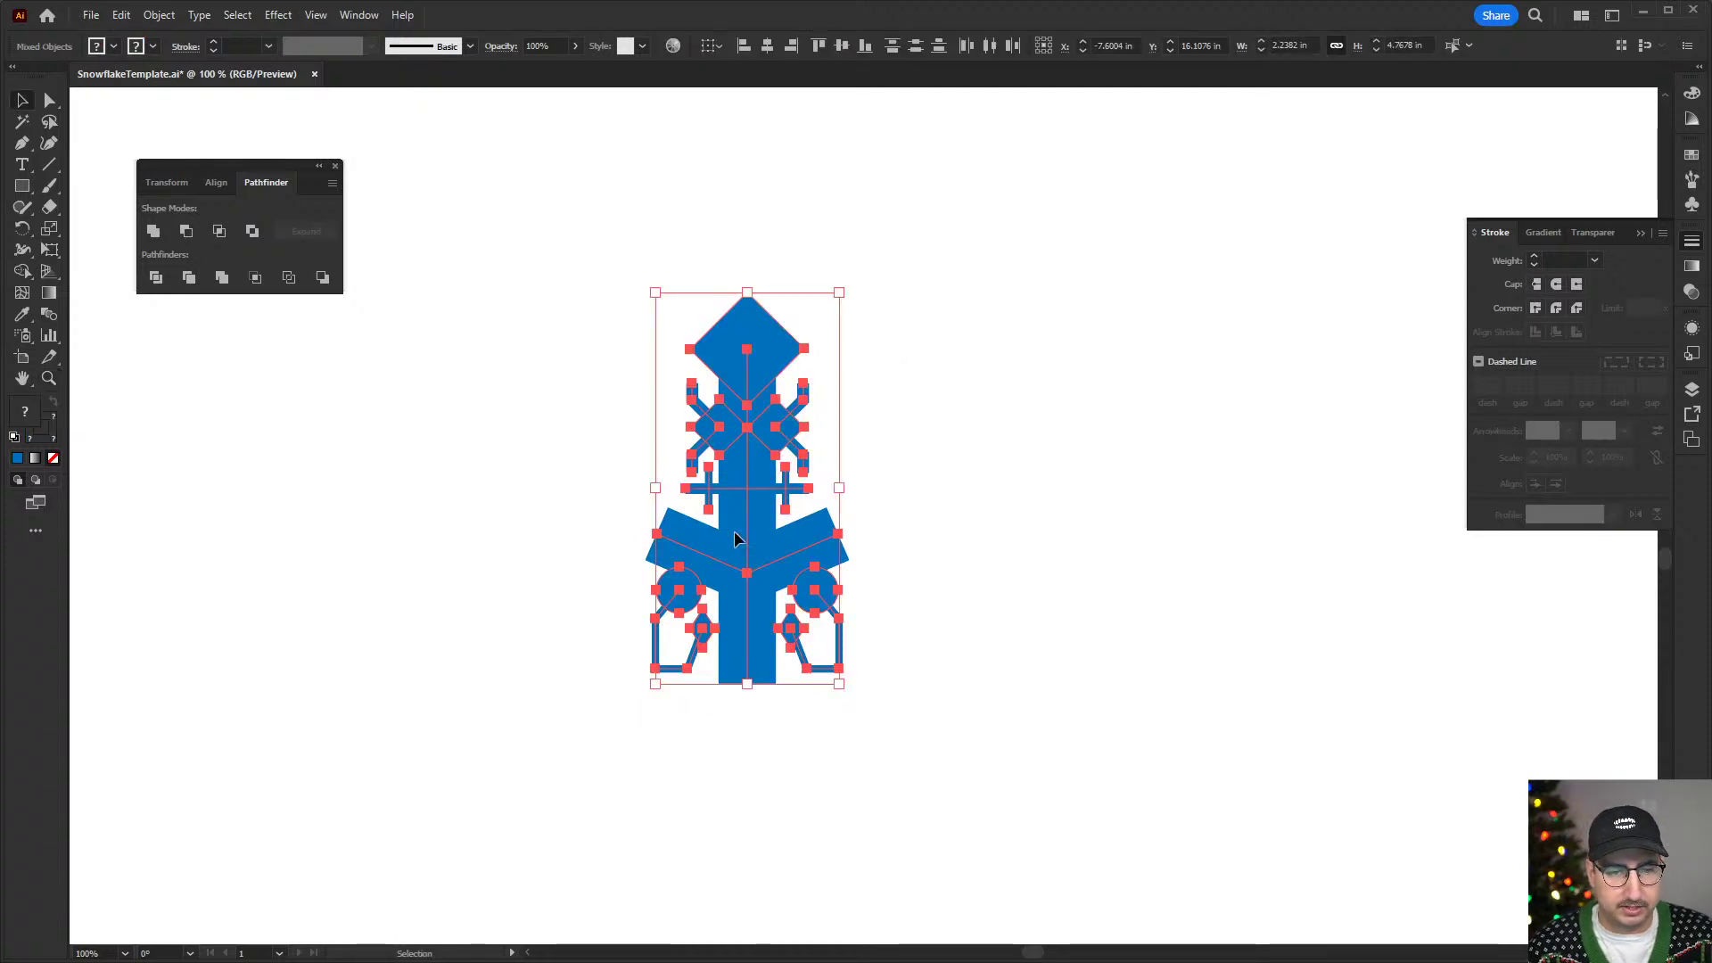
left_click(149, 16)
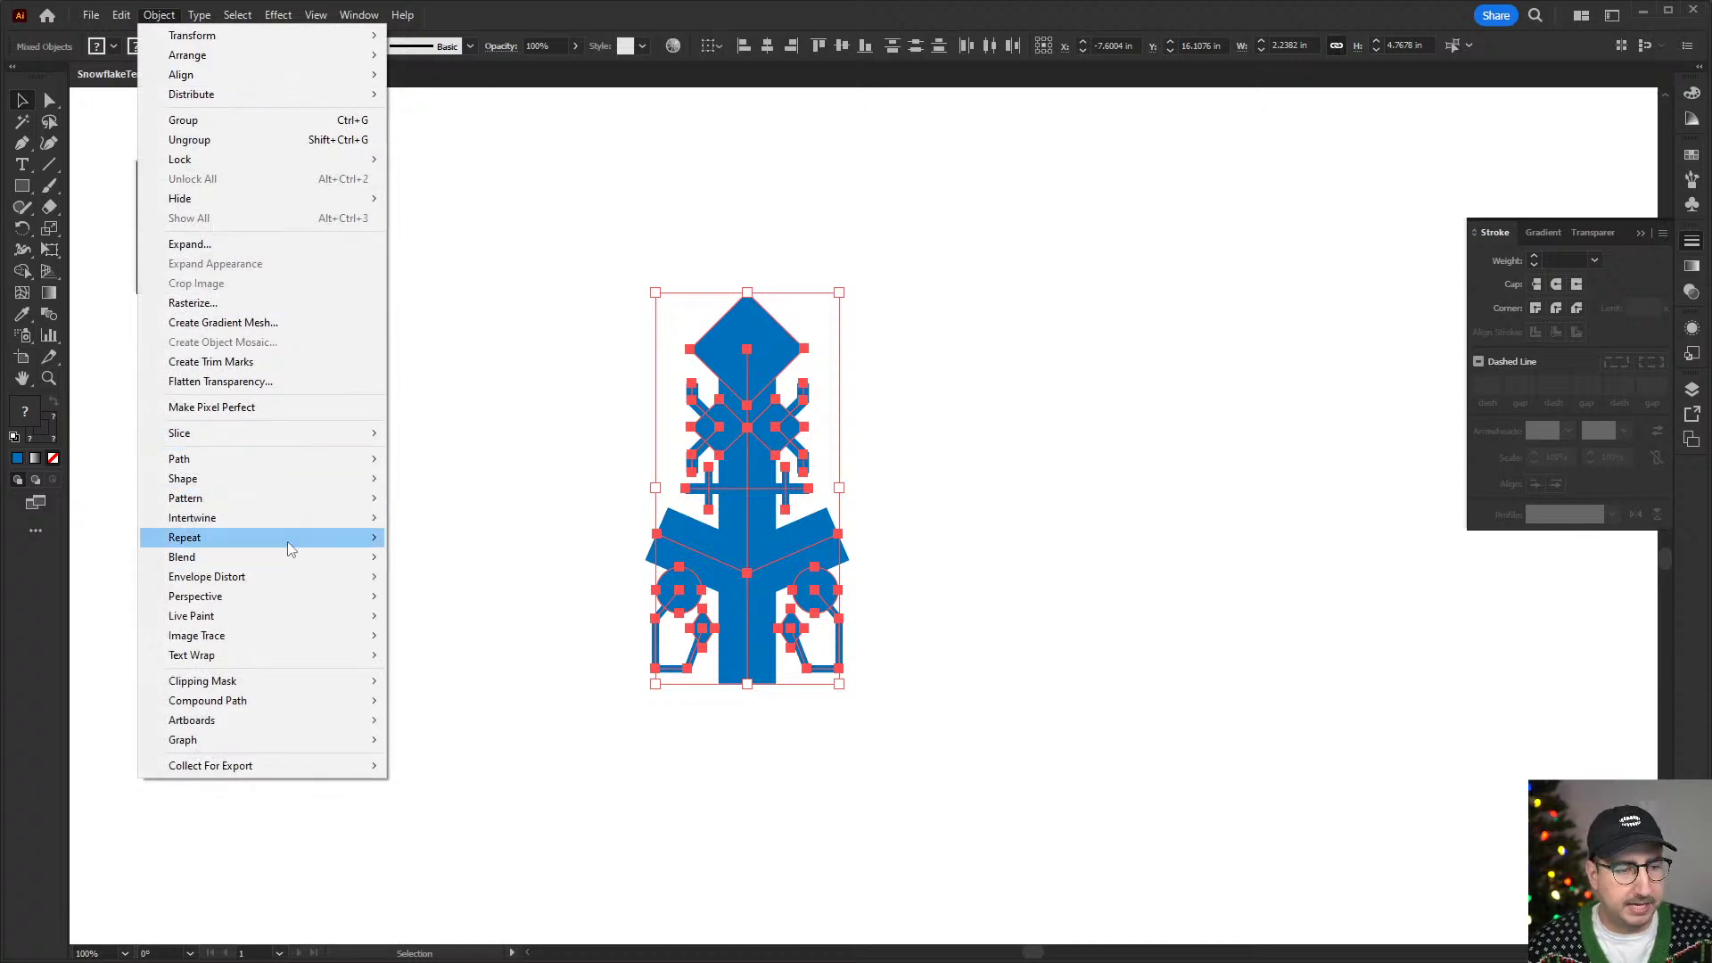
mouse_move(291, 549)
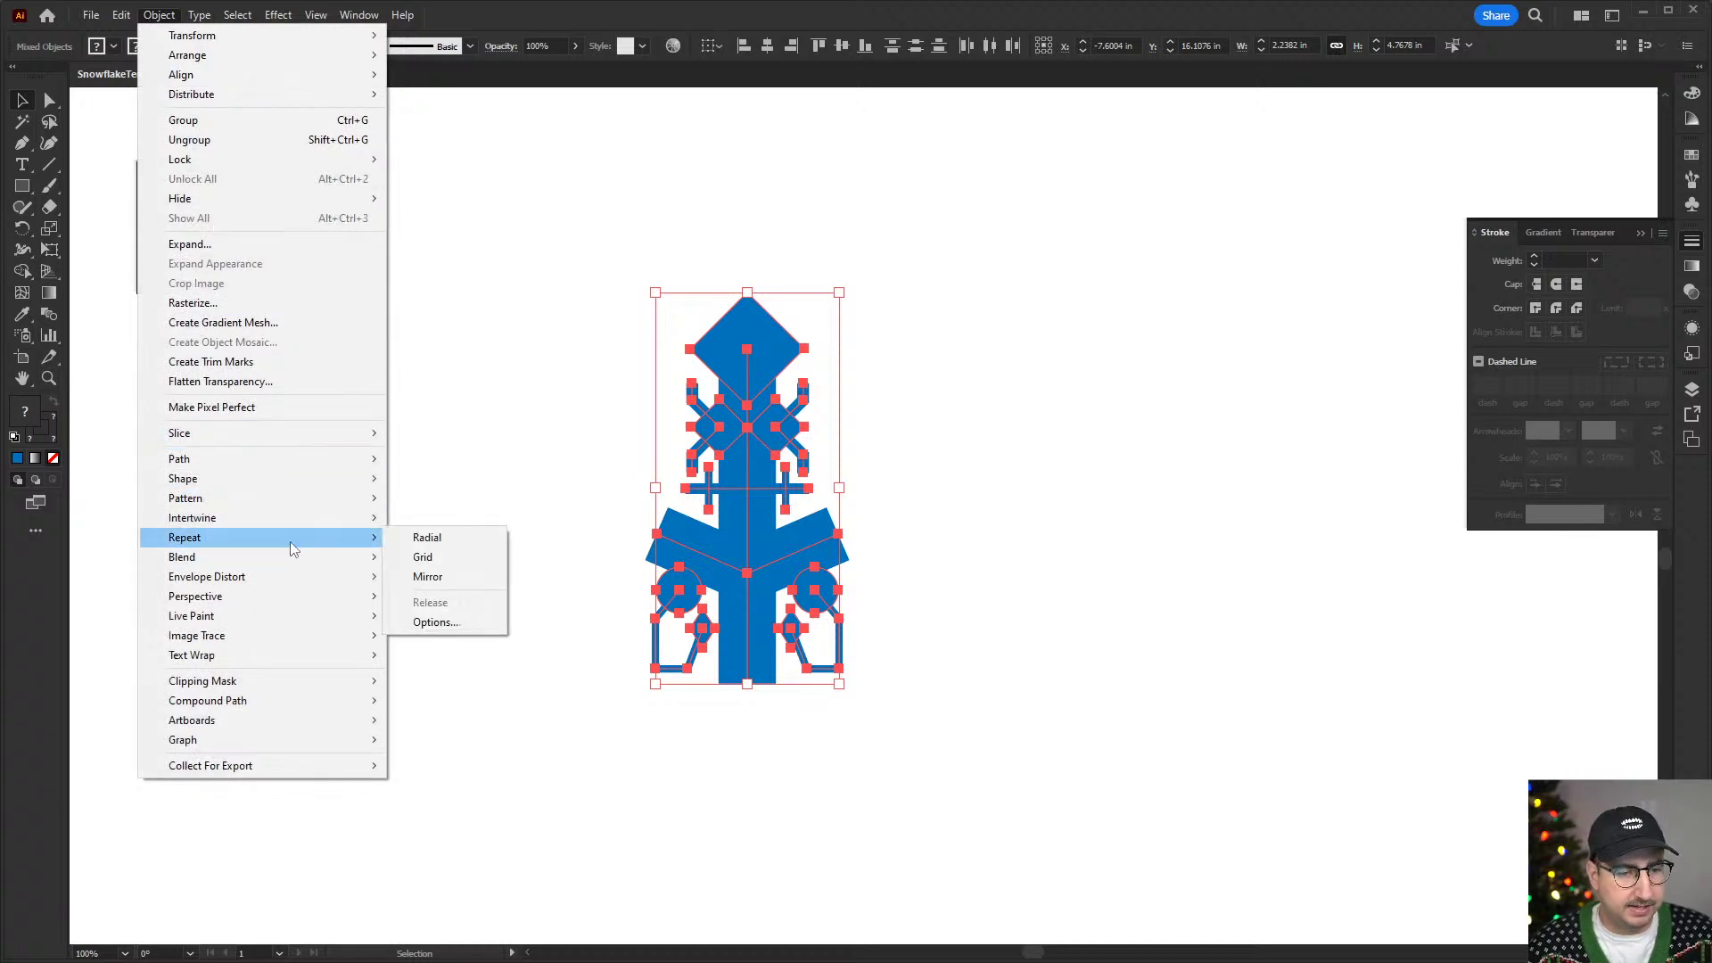
left_click(419, 541)
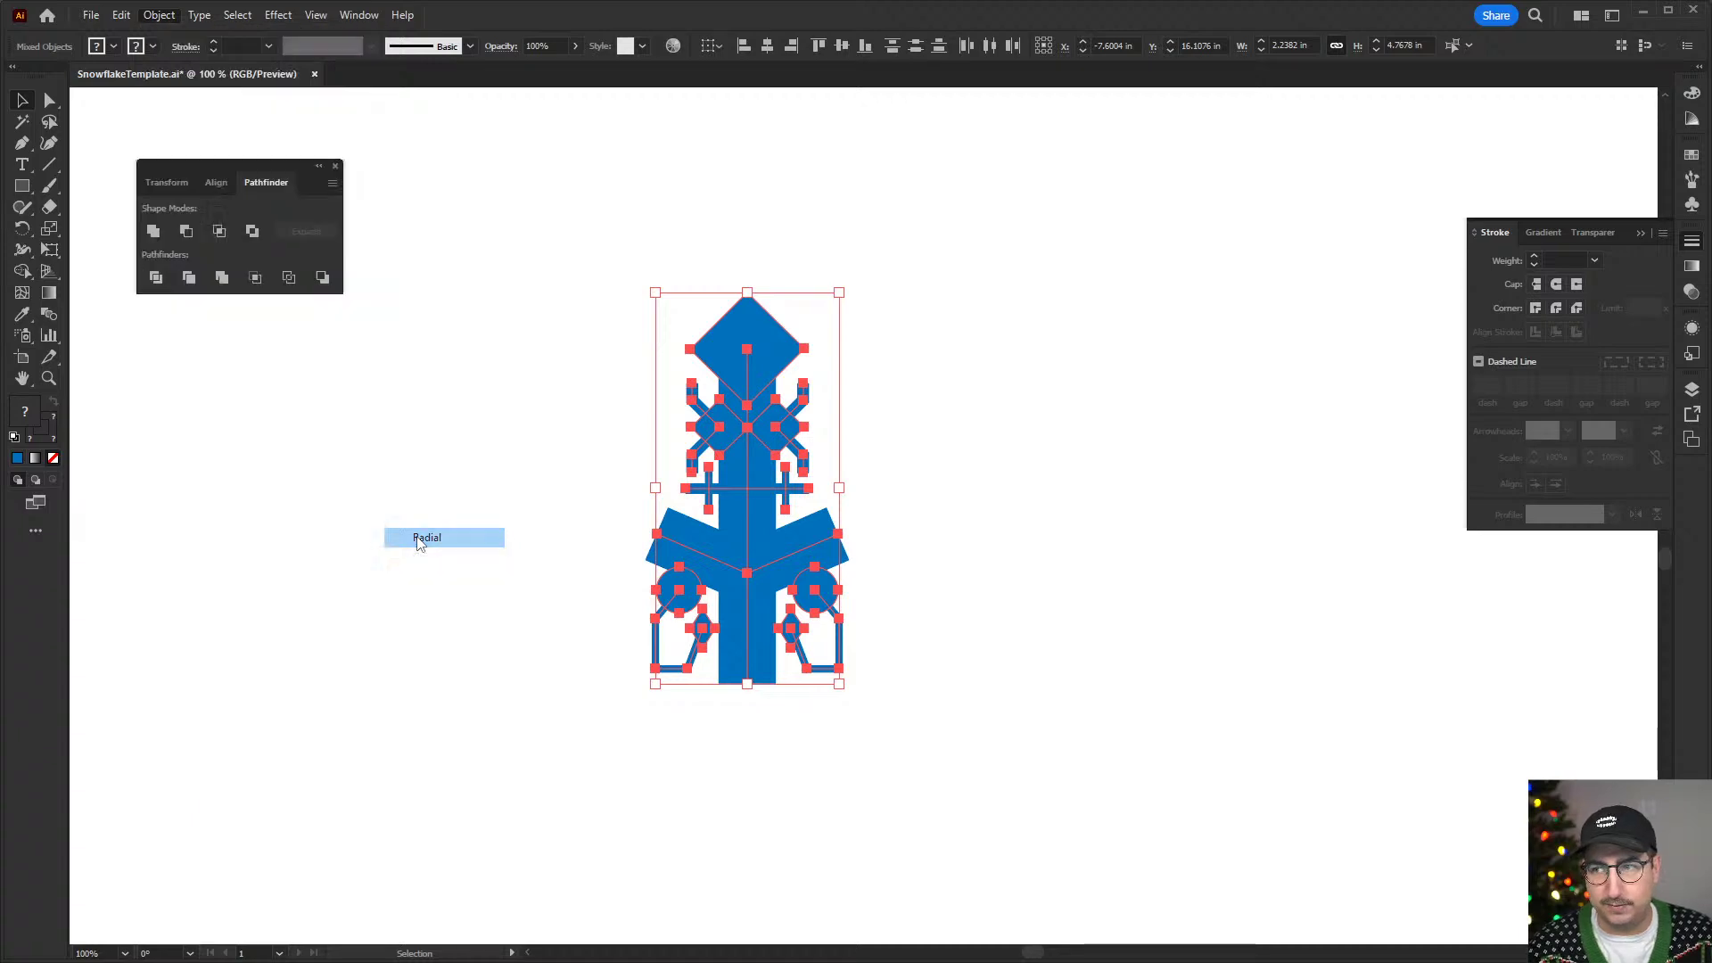
- Reduce the radial repeat to 6 instances and deselect it
scroll(466, 577, "down", 5)
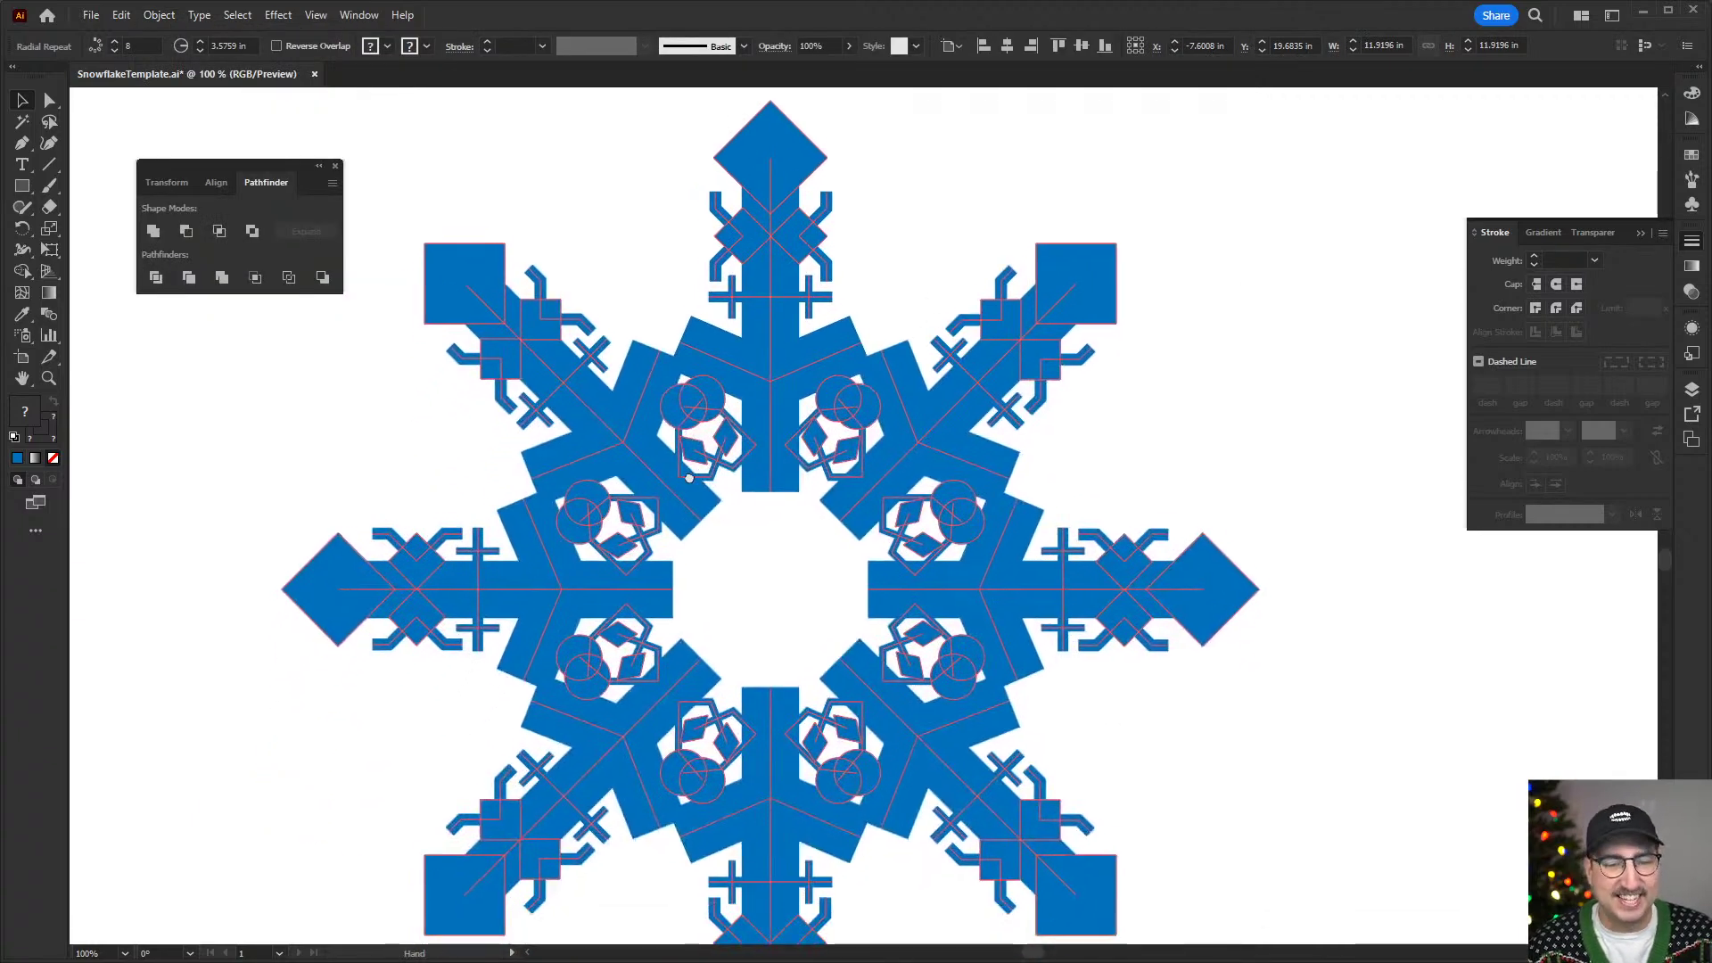
key("ctrl+minus")
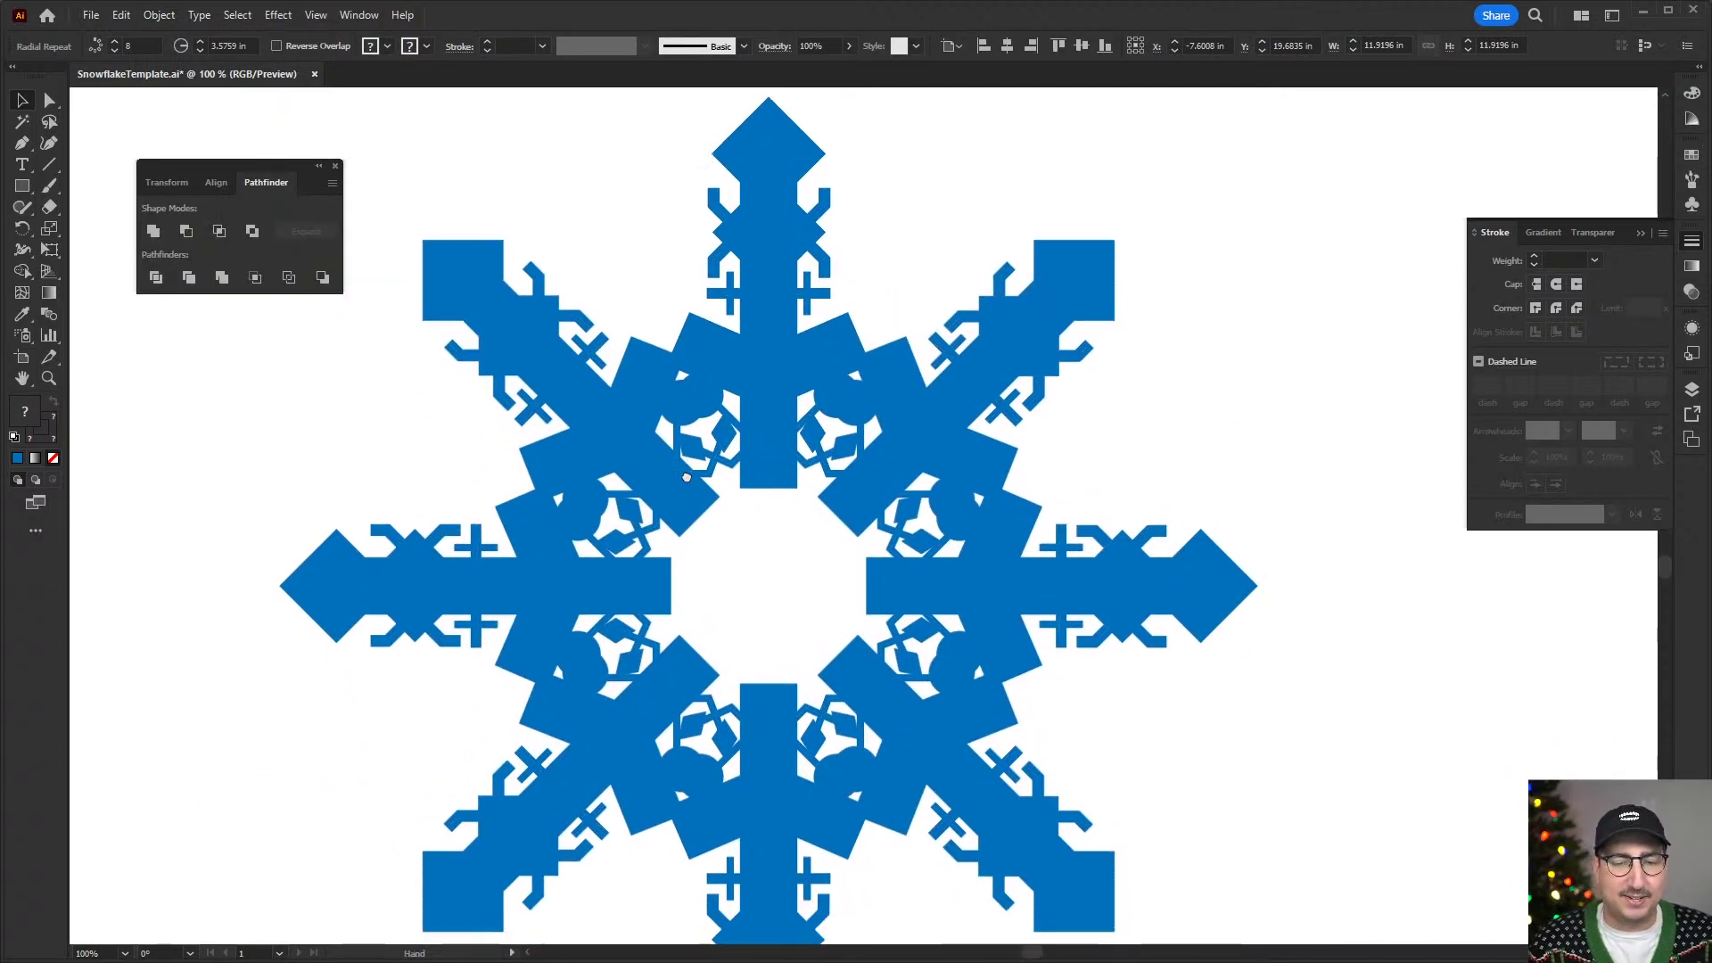
left_click_drag(824, 545, 827, 494)
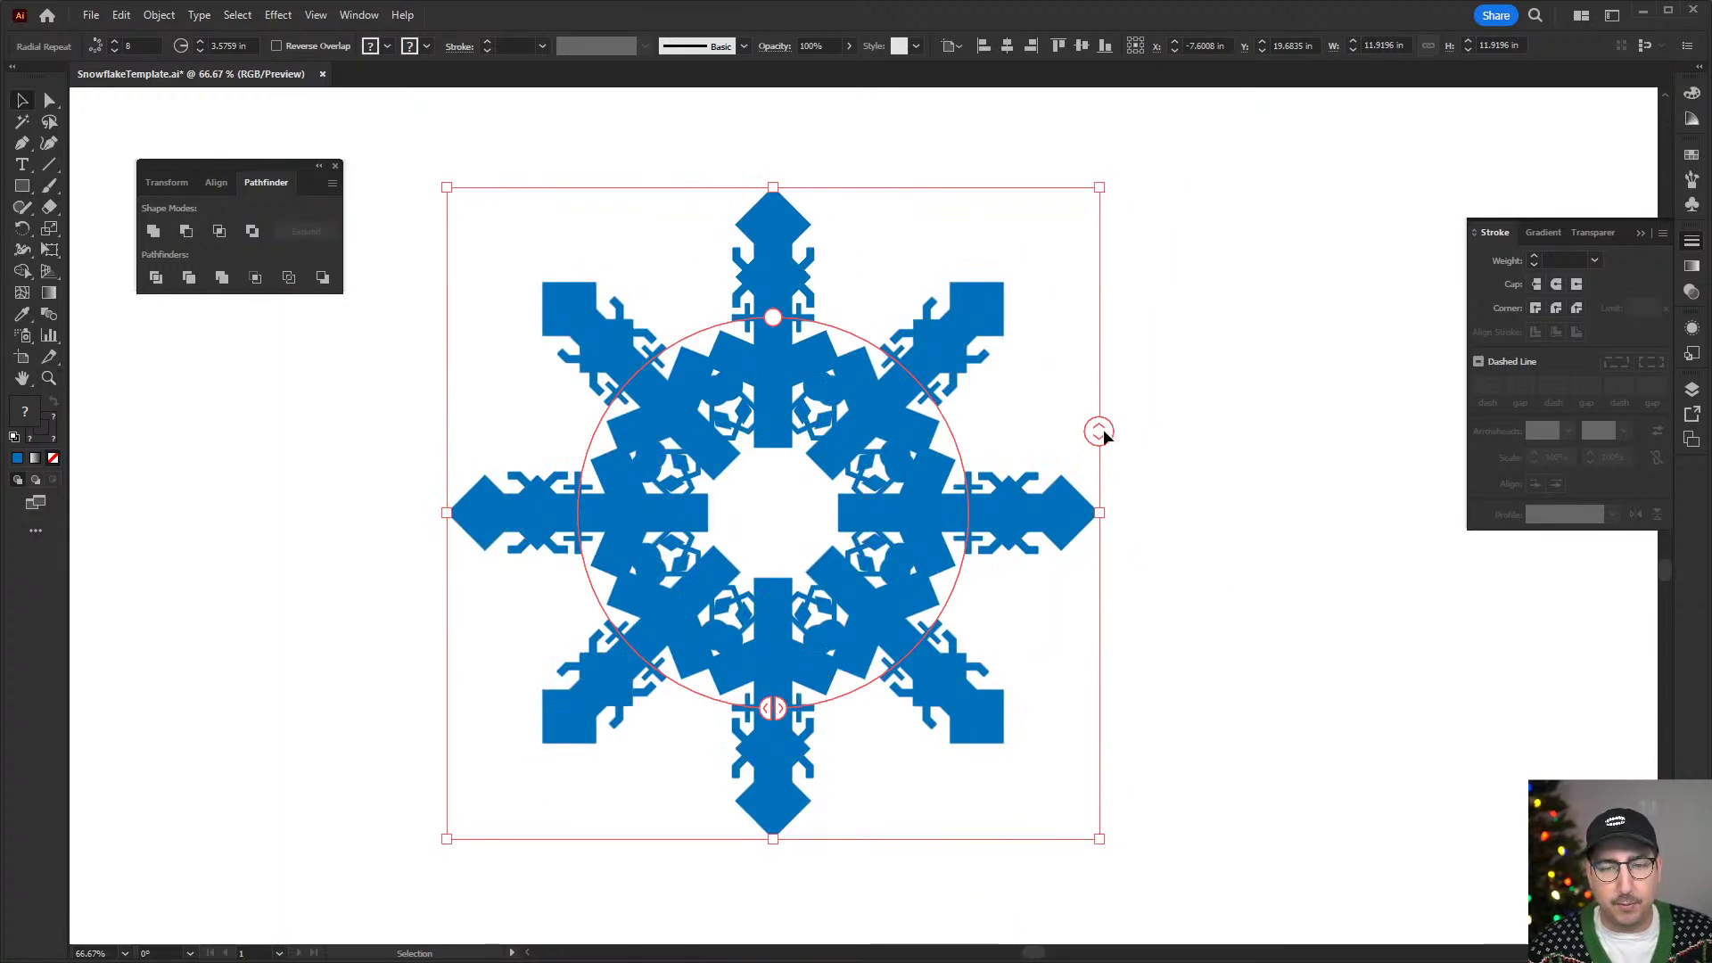
mouse_move(1103, 431)
left_mouse_down()
mouse_move(1097, 358)
mouse_move(1091, 452)
left_mouse_up()
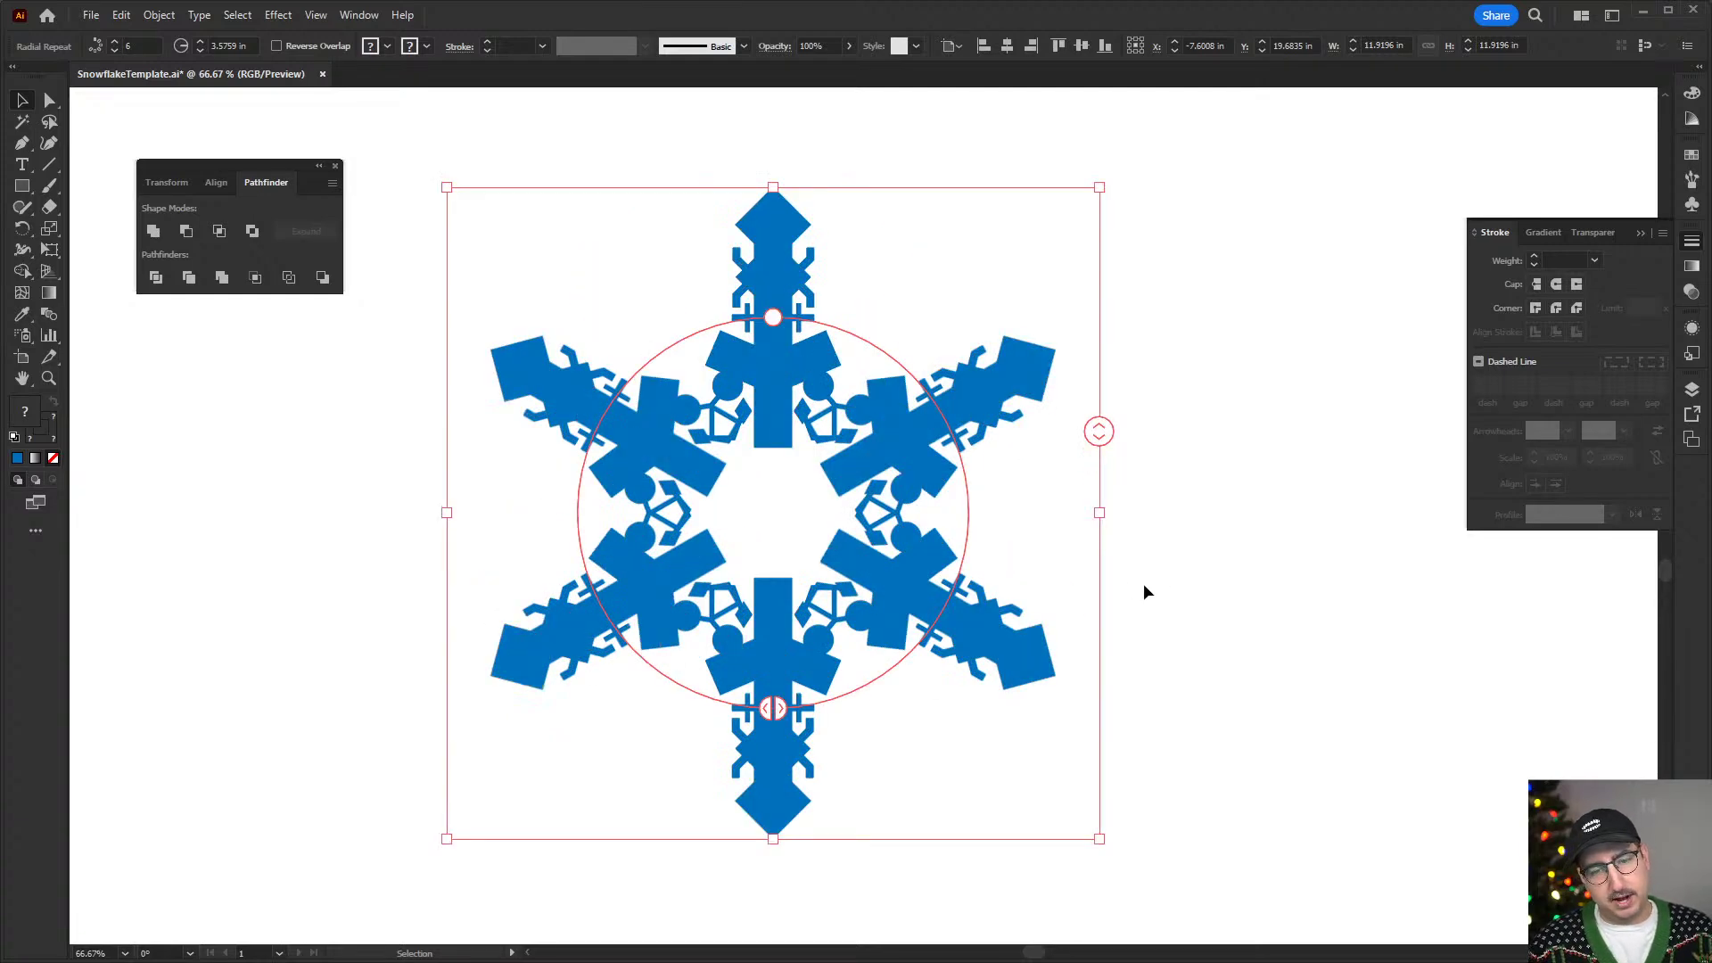
left_click(1194, 575)
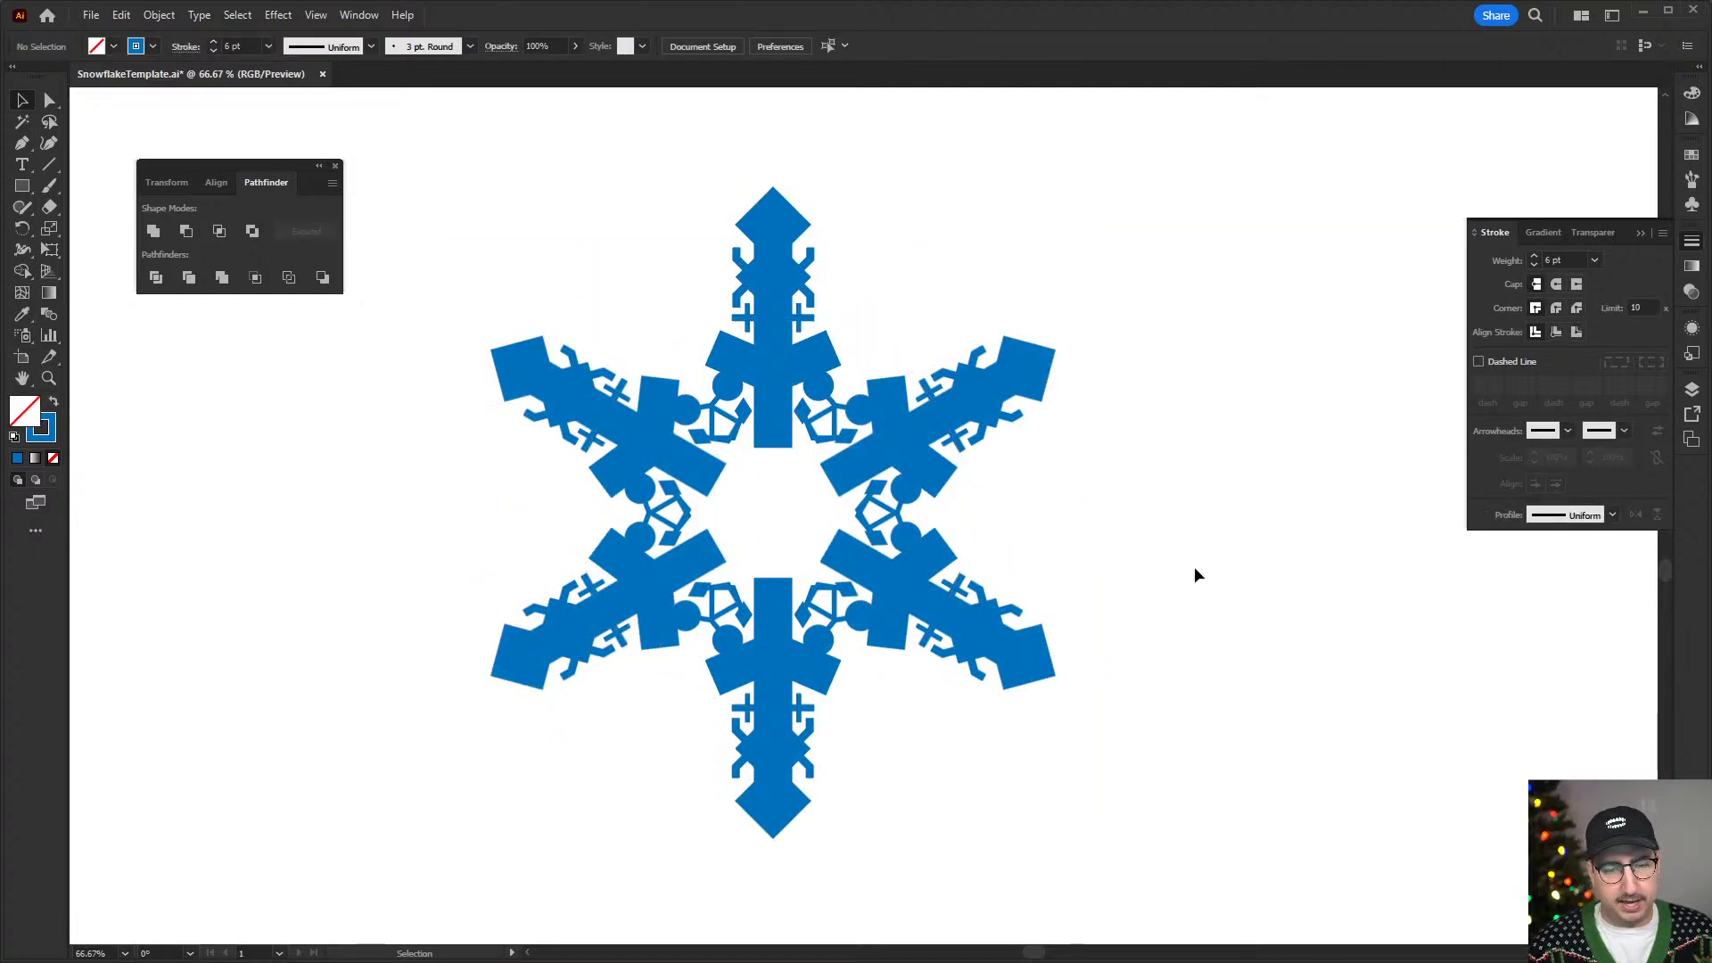
- Isolate the source arm inside the radial repeat, rotate it 180° so the diamond tip points inward, and exit isolation
left_click(891, 454)
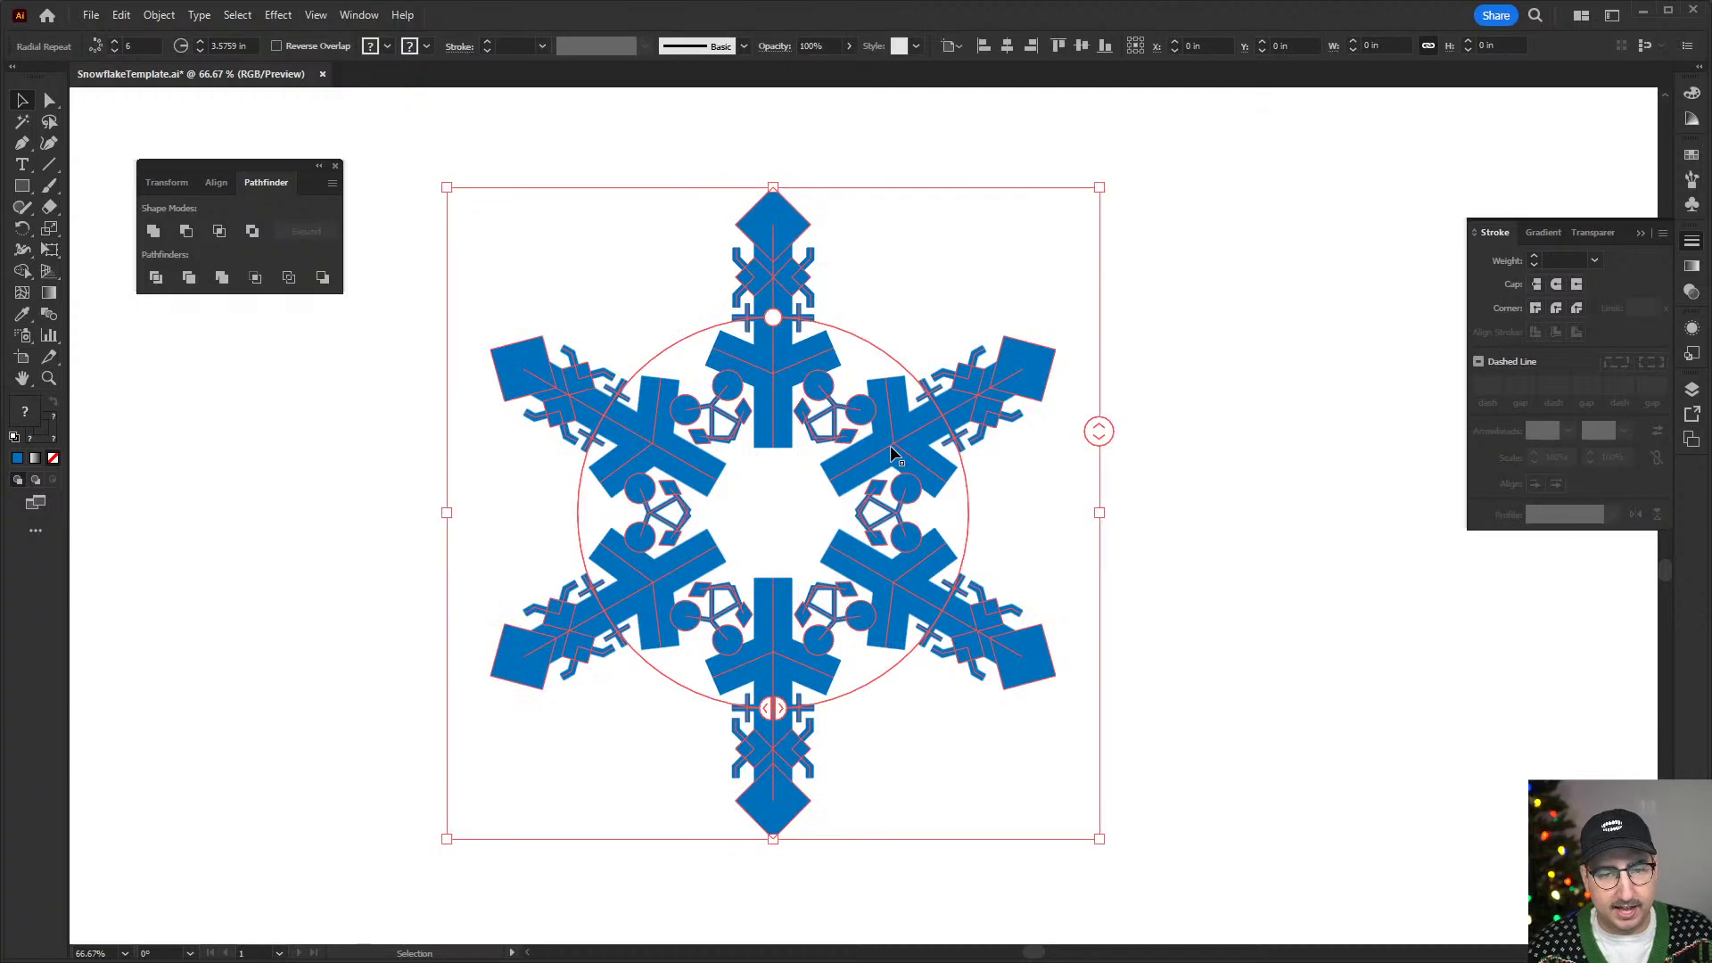
double_click(772, 222)
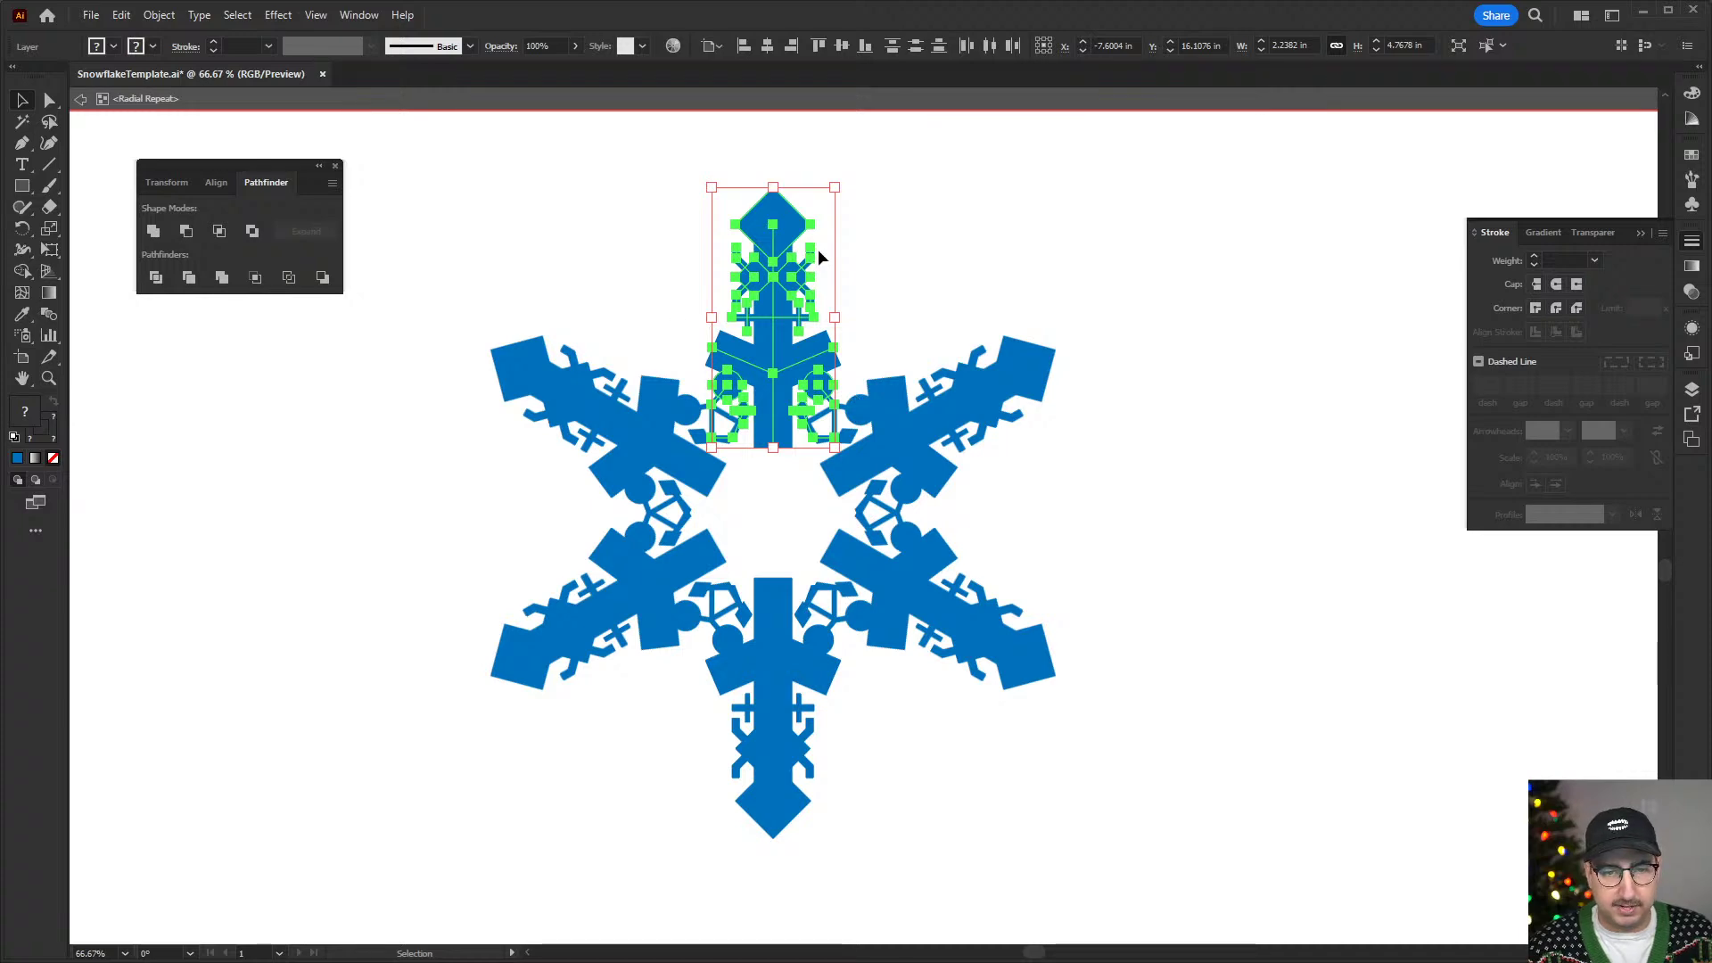
key("r")
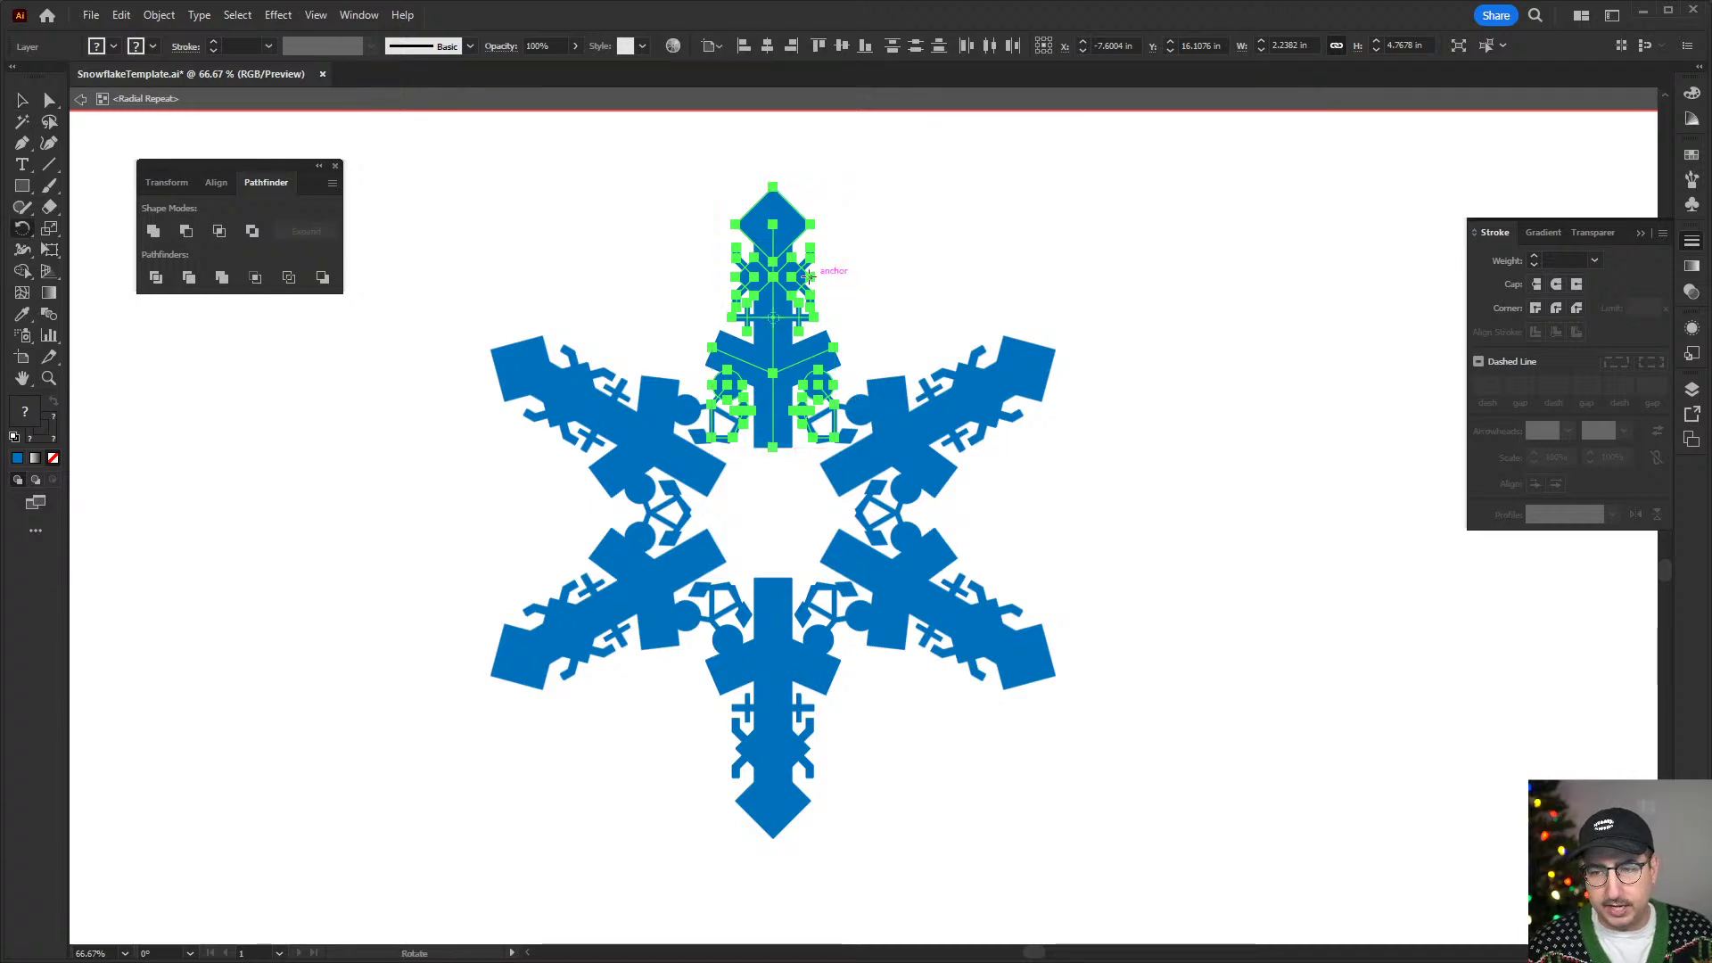
left_click_drag(795, 192, 743, 506)
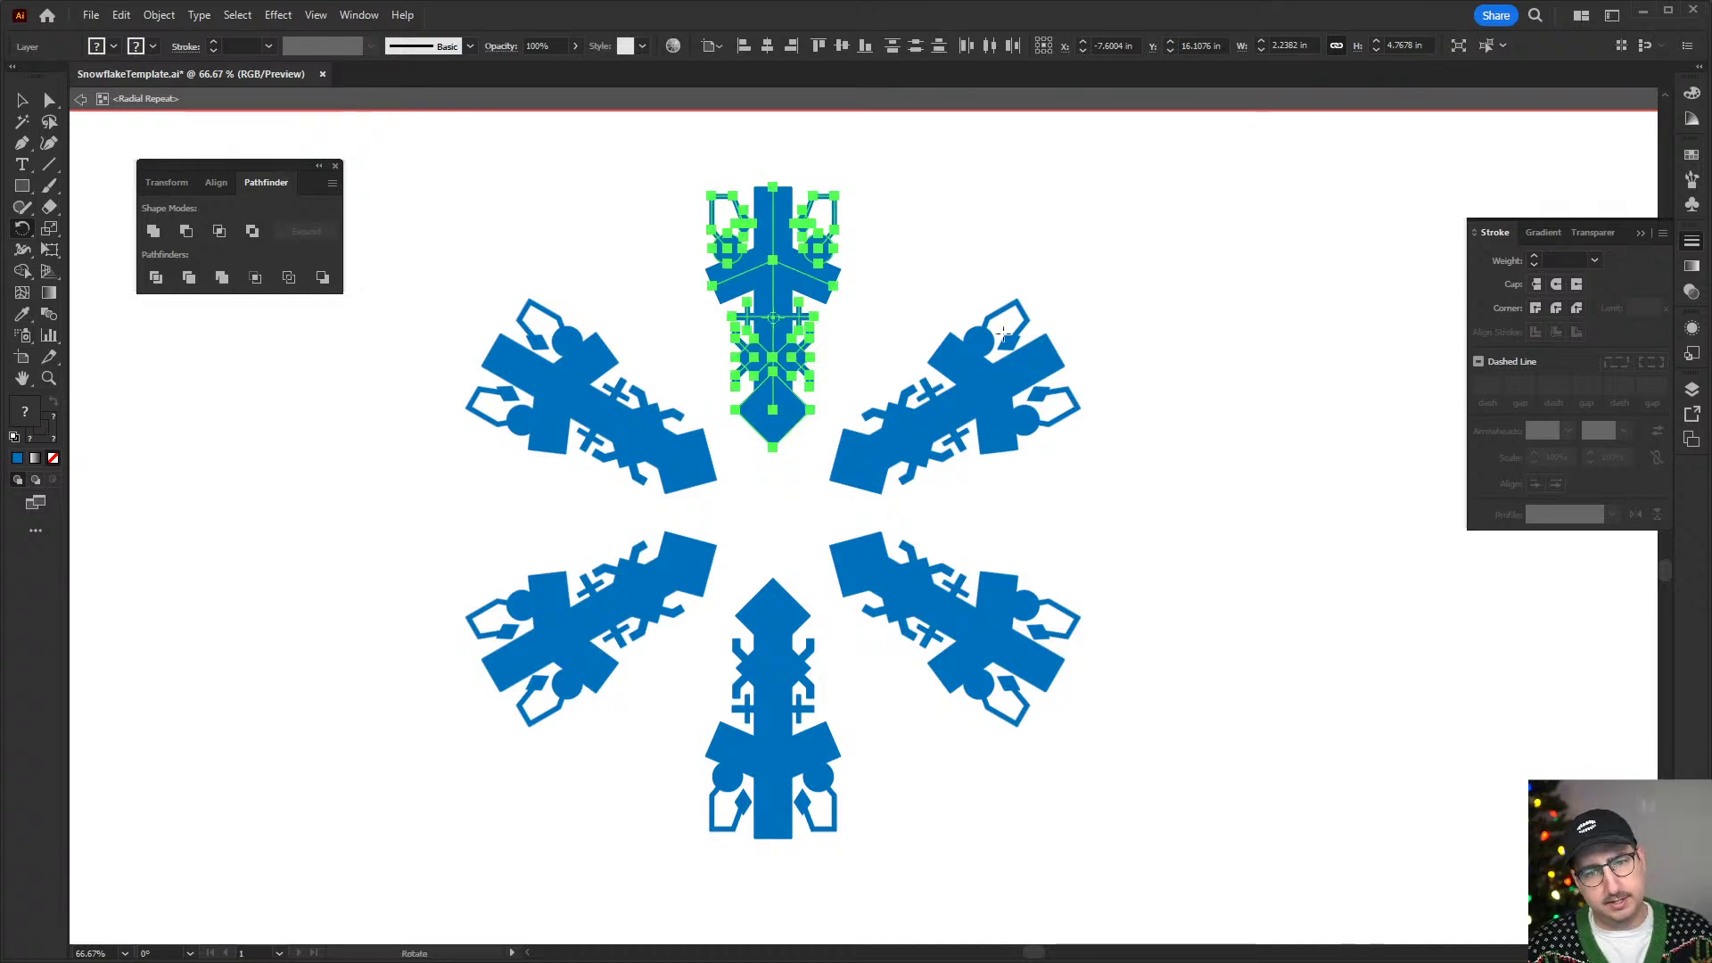
key("v")
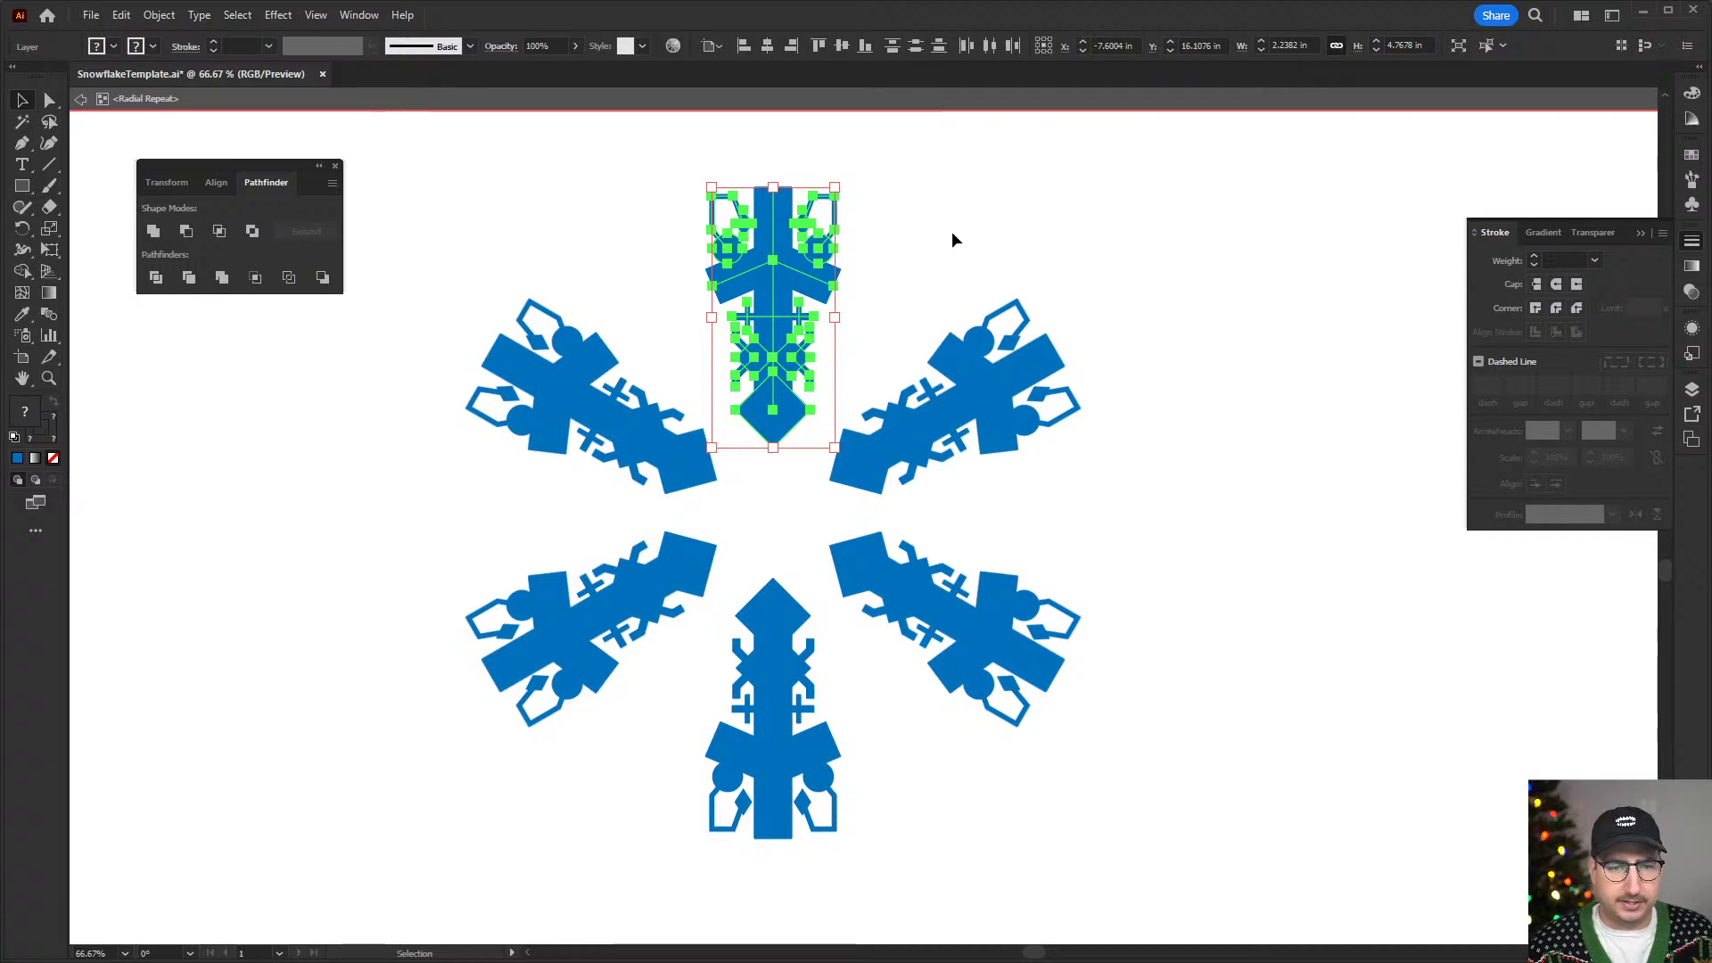
double_click(950, 232)
- Scale the whole radial repeat to about 11.2 in wide, and shrink its radius to about 2.5 in so the arms meet
left_click(772, 259)
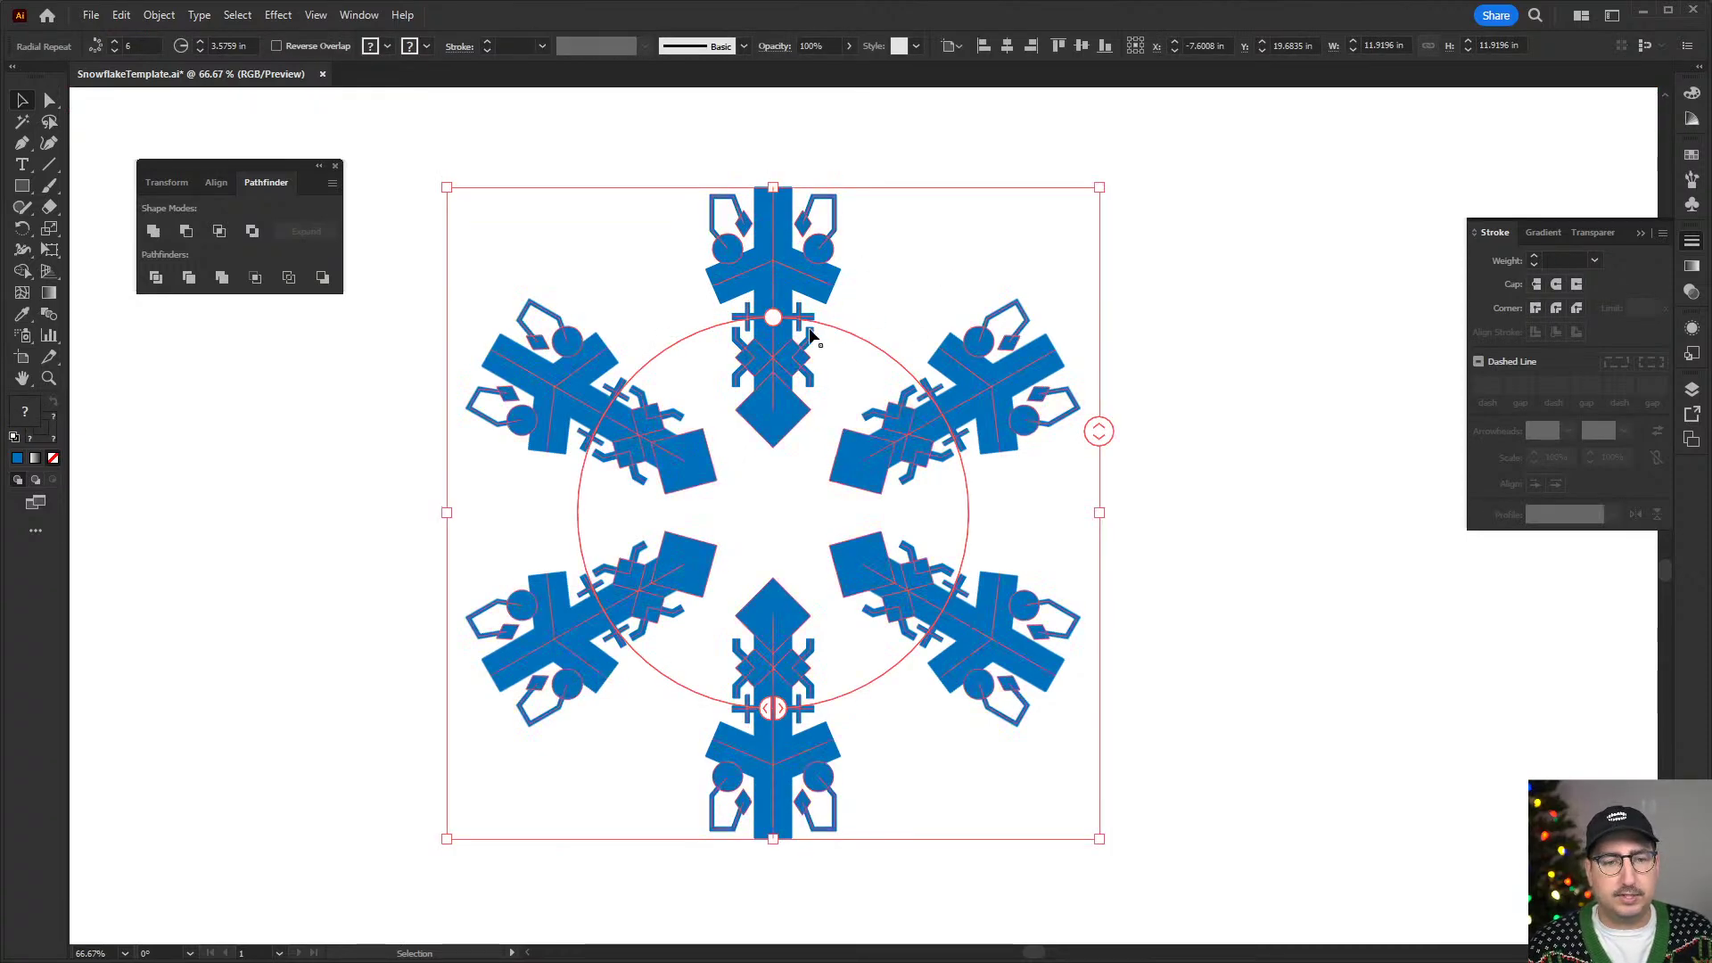
key("s")
left_click_drag(1203, 230, 1188, 264)
key("v")
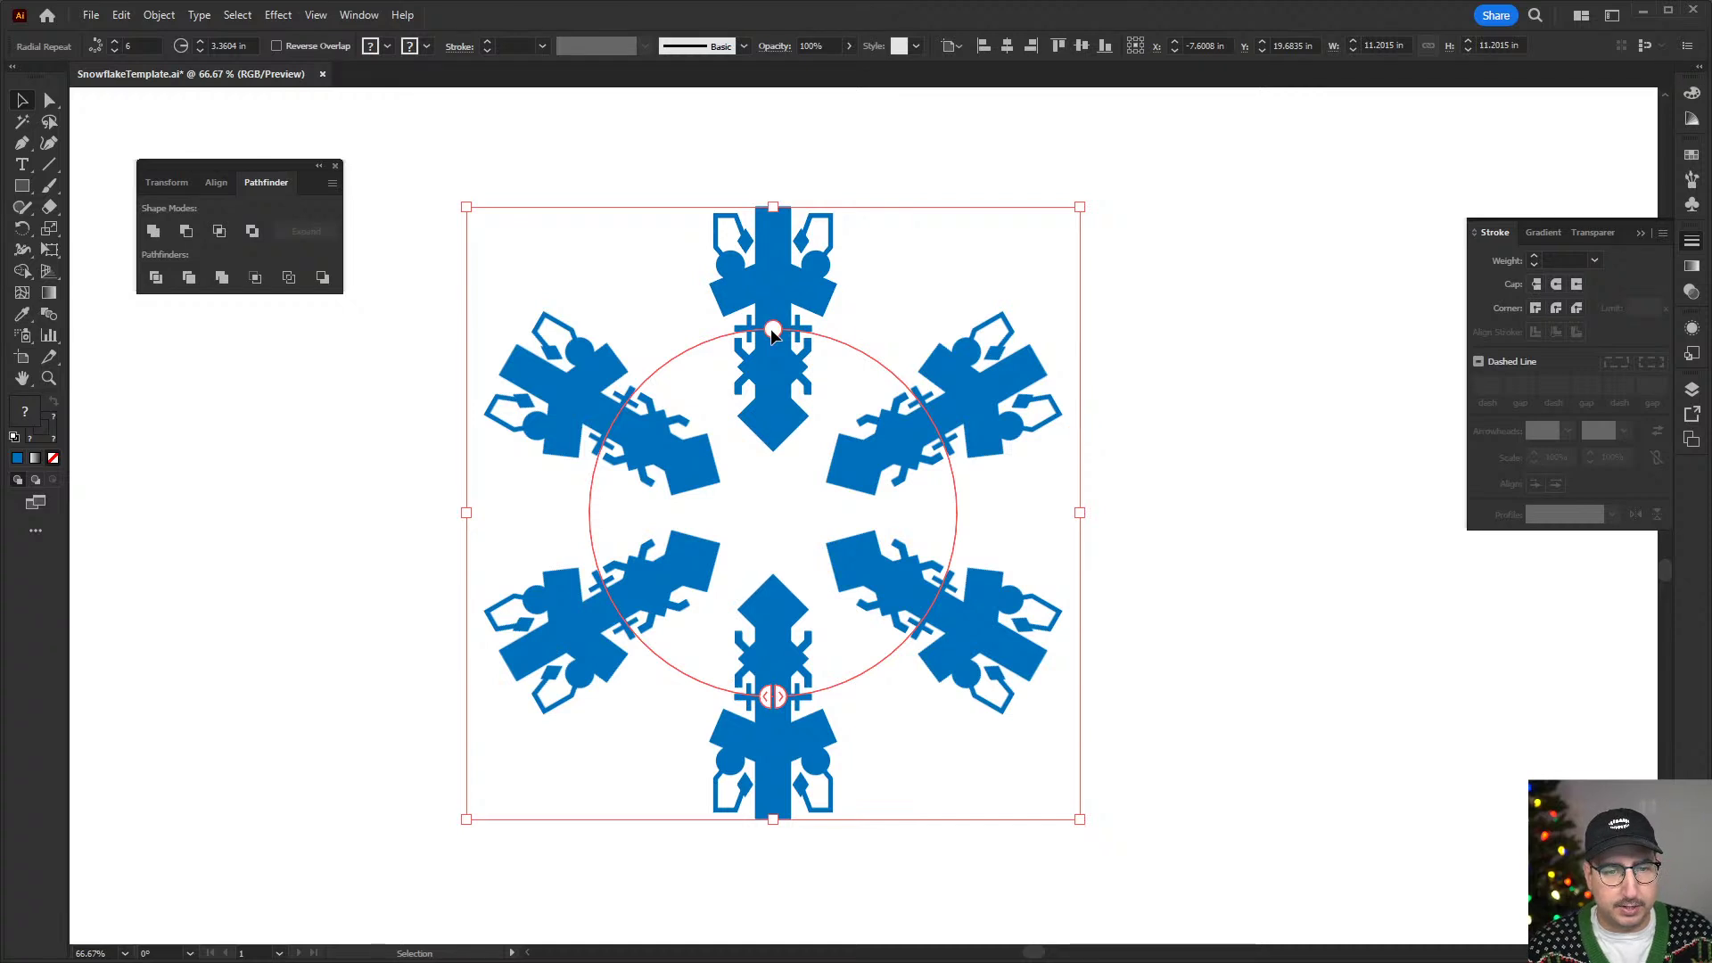
left_click_drag(772, 334, 773, 382)
left_click(1082, 342)
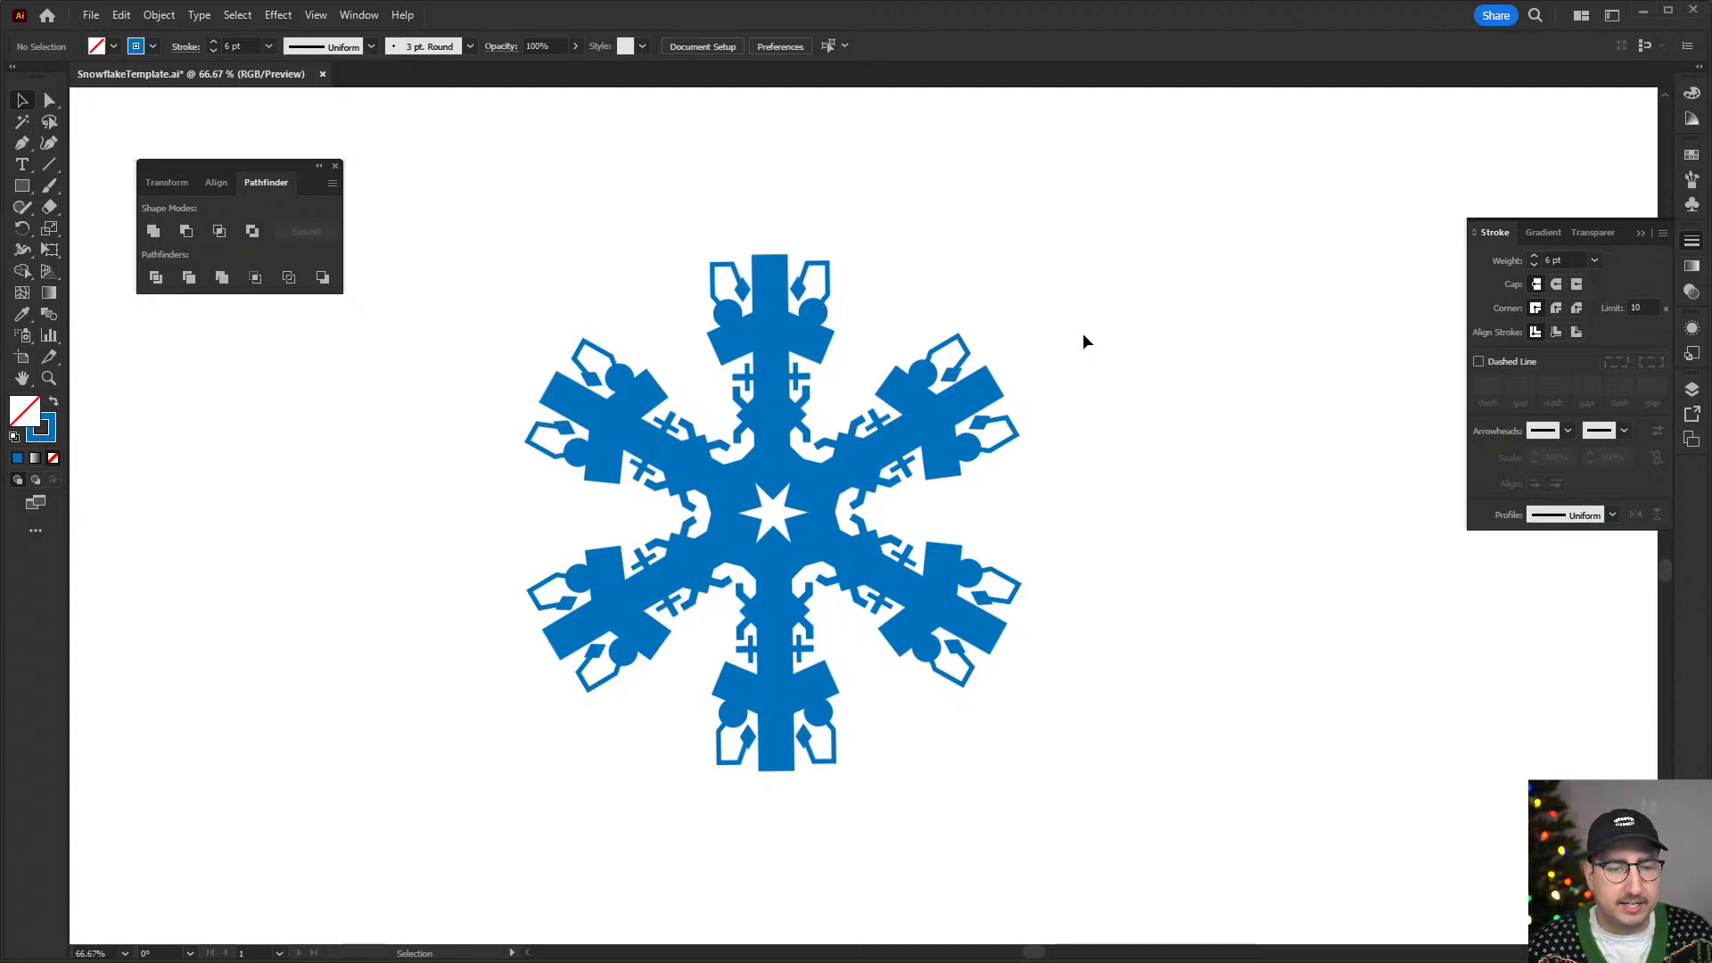
- Duplicate the snowflake beside the original, and give the copy 5 instances and a radius of about 2.38 in
left_click_drag(777, 350, 1038, 349)
left_click_drag(1298, 451, 1292, 463)
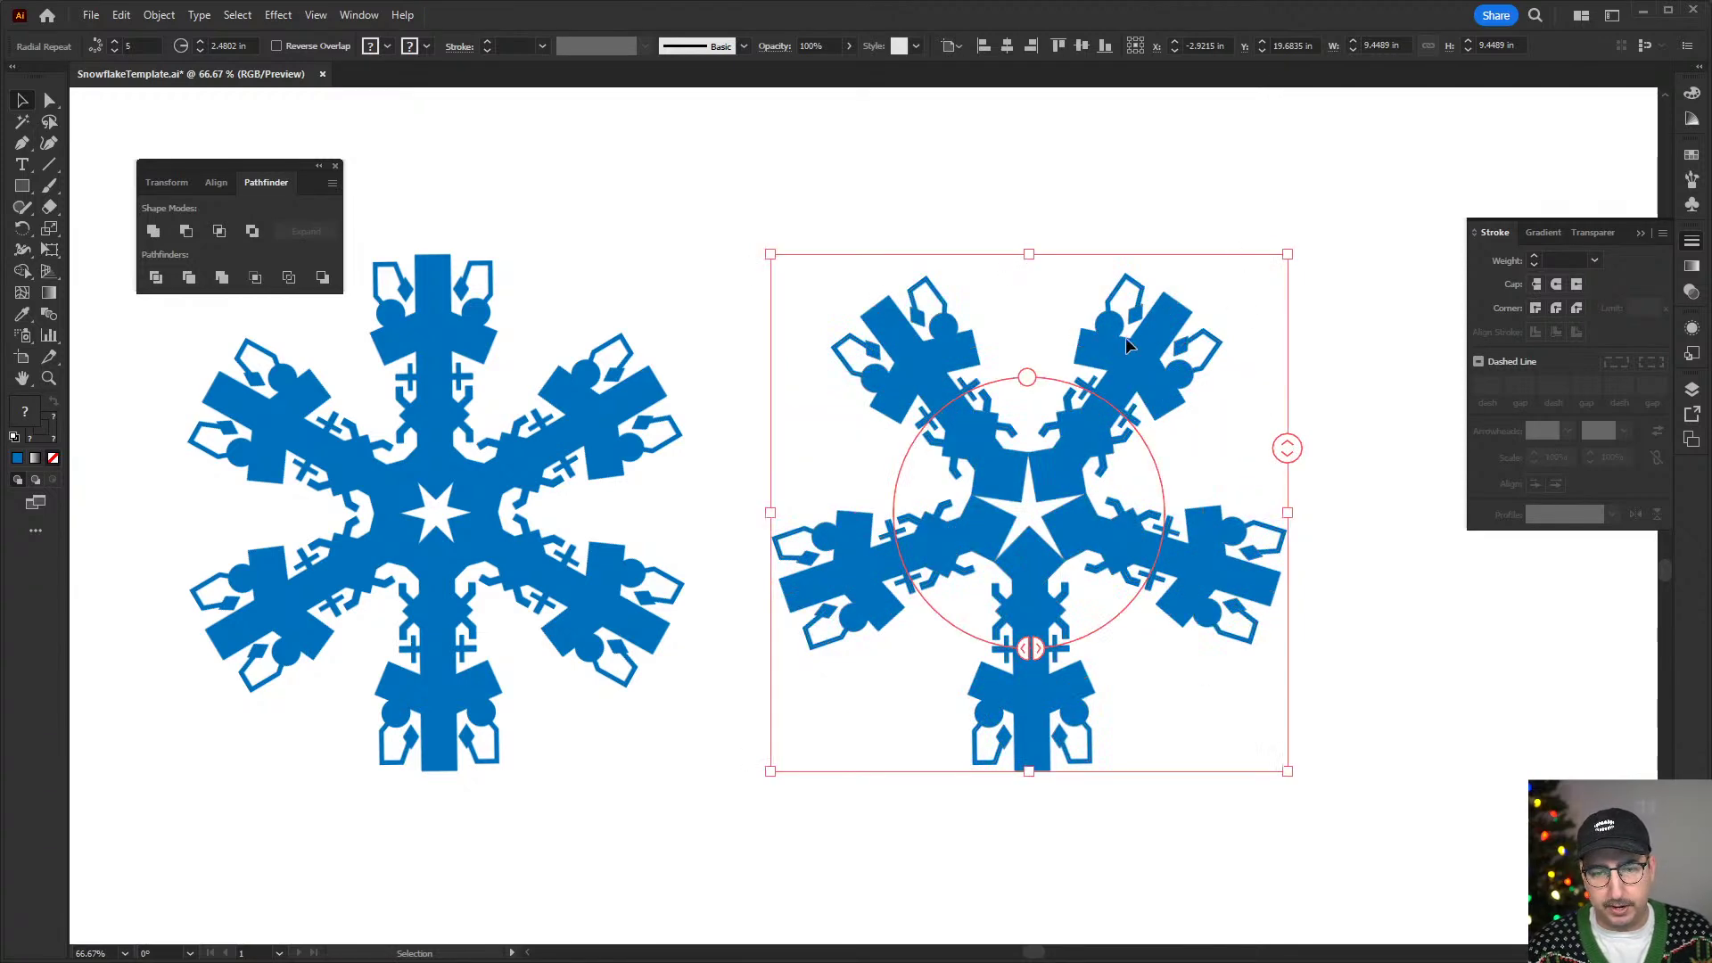
left_click_drag(1026, 373, 1029, 381)
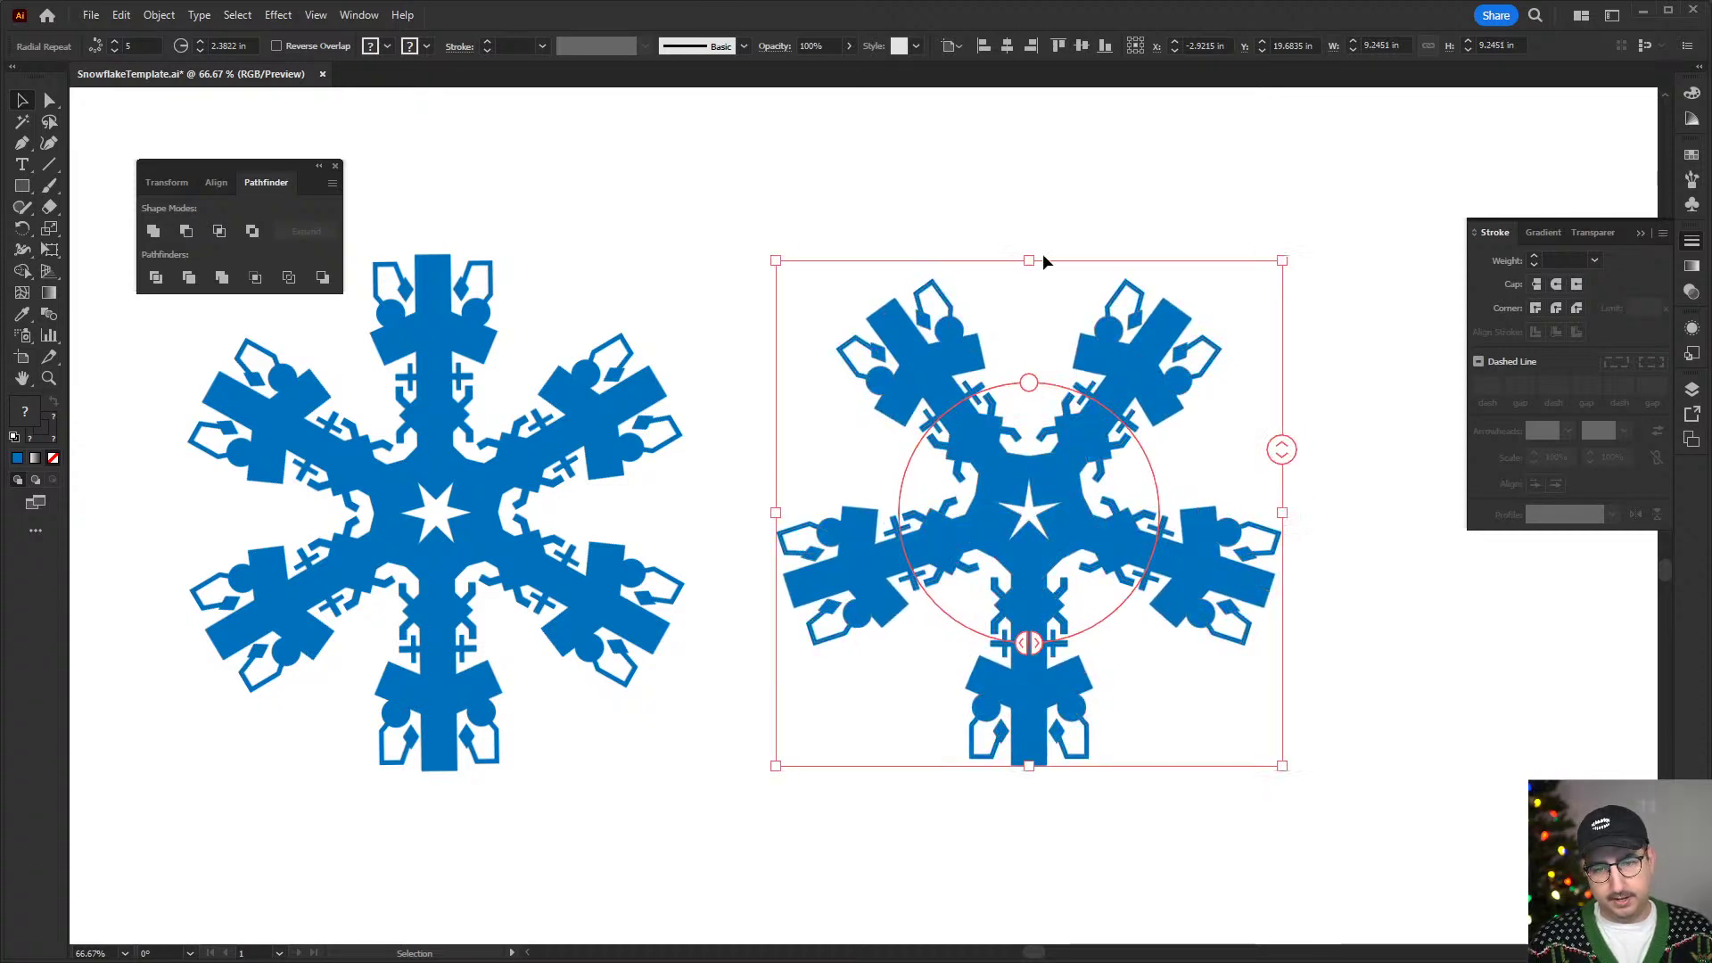
left_click(1061, 184)
- Duplicate the five-armed snowflake below and between the other two, and increase the copy to 9 instances
scroll(903, 388, "down", 2)
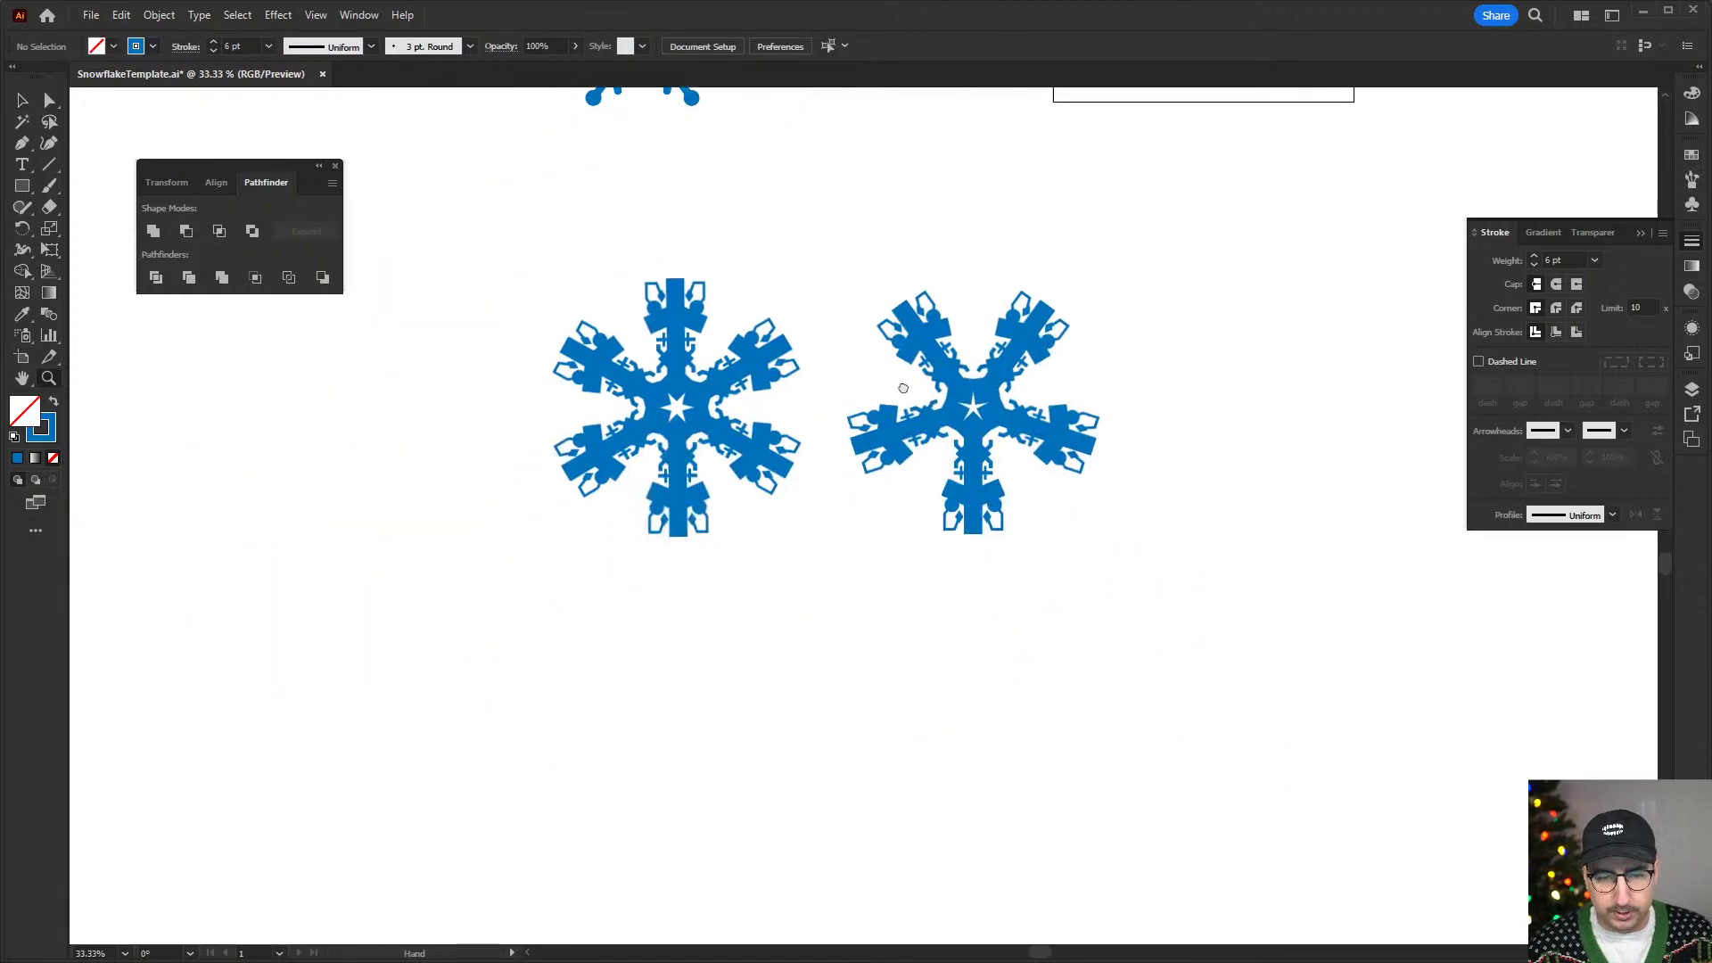
left_click_drag(903, 388, 853, 343)
left_click_drag(1021, 339, 902, 590)
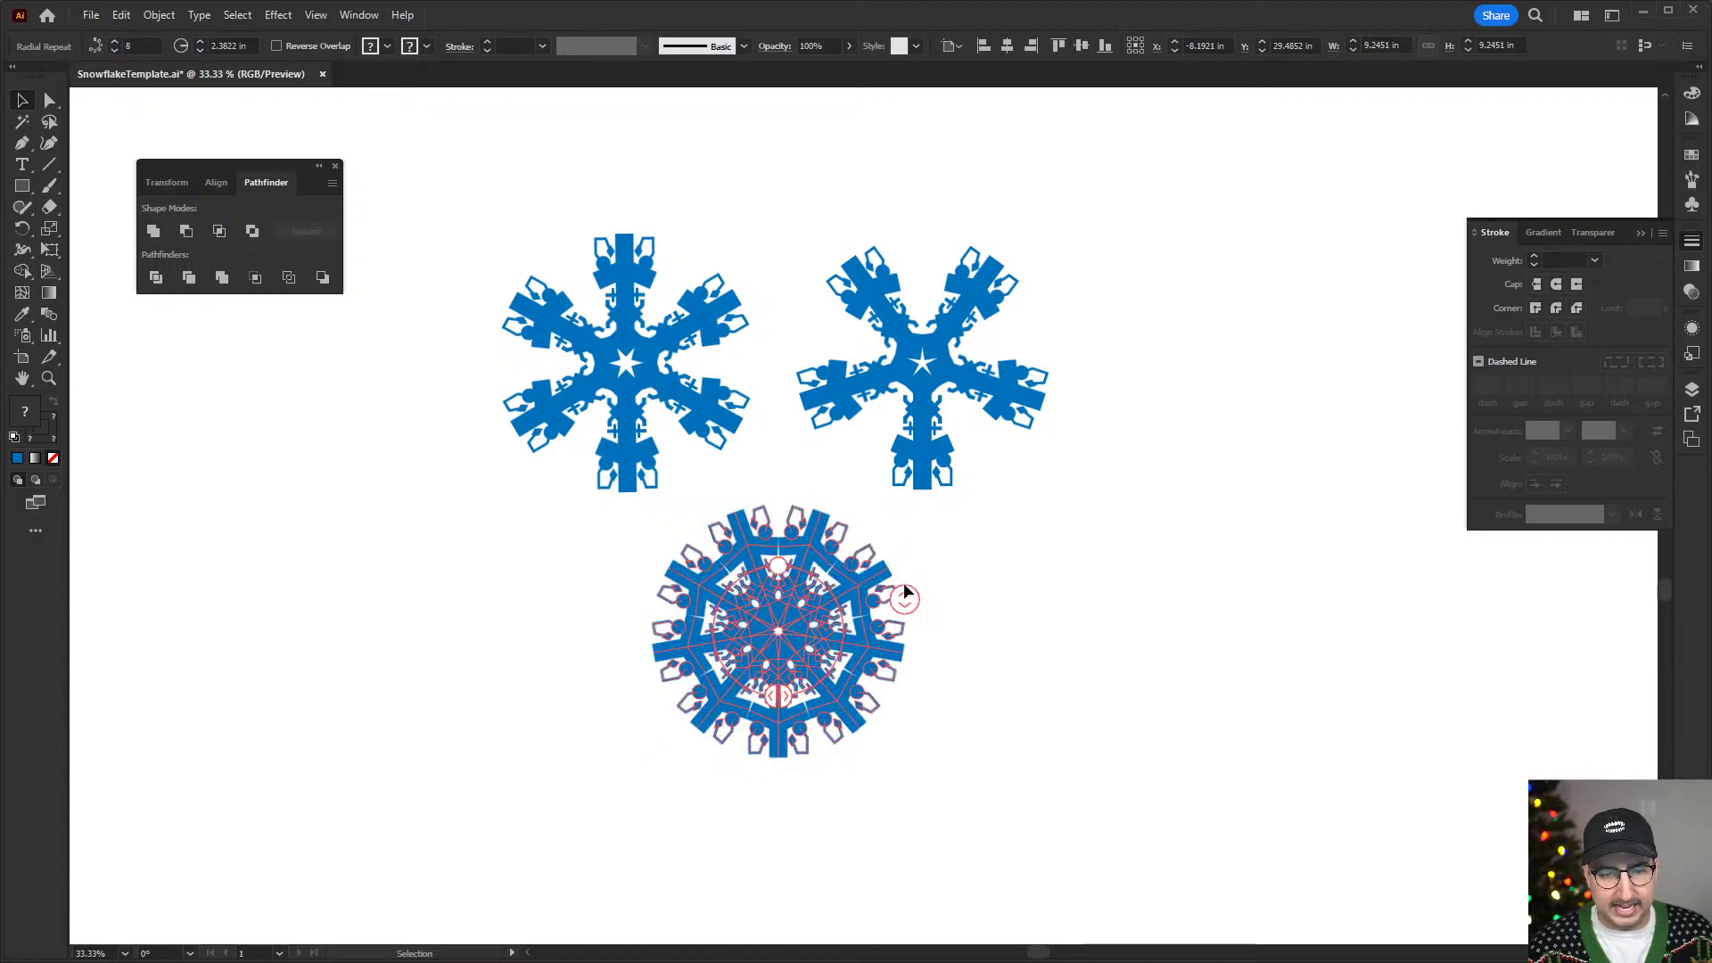
left_click(1023, 574)
key("z")
left_click(846, 614)
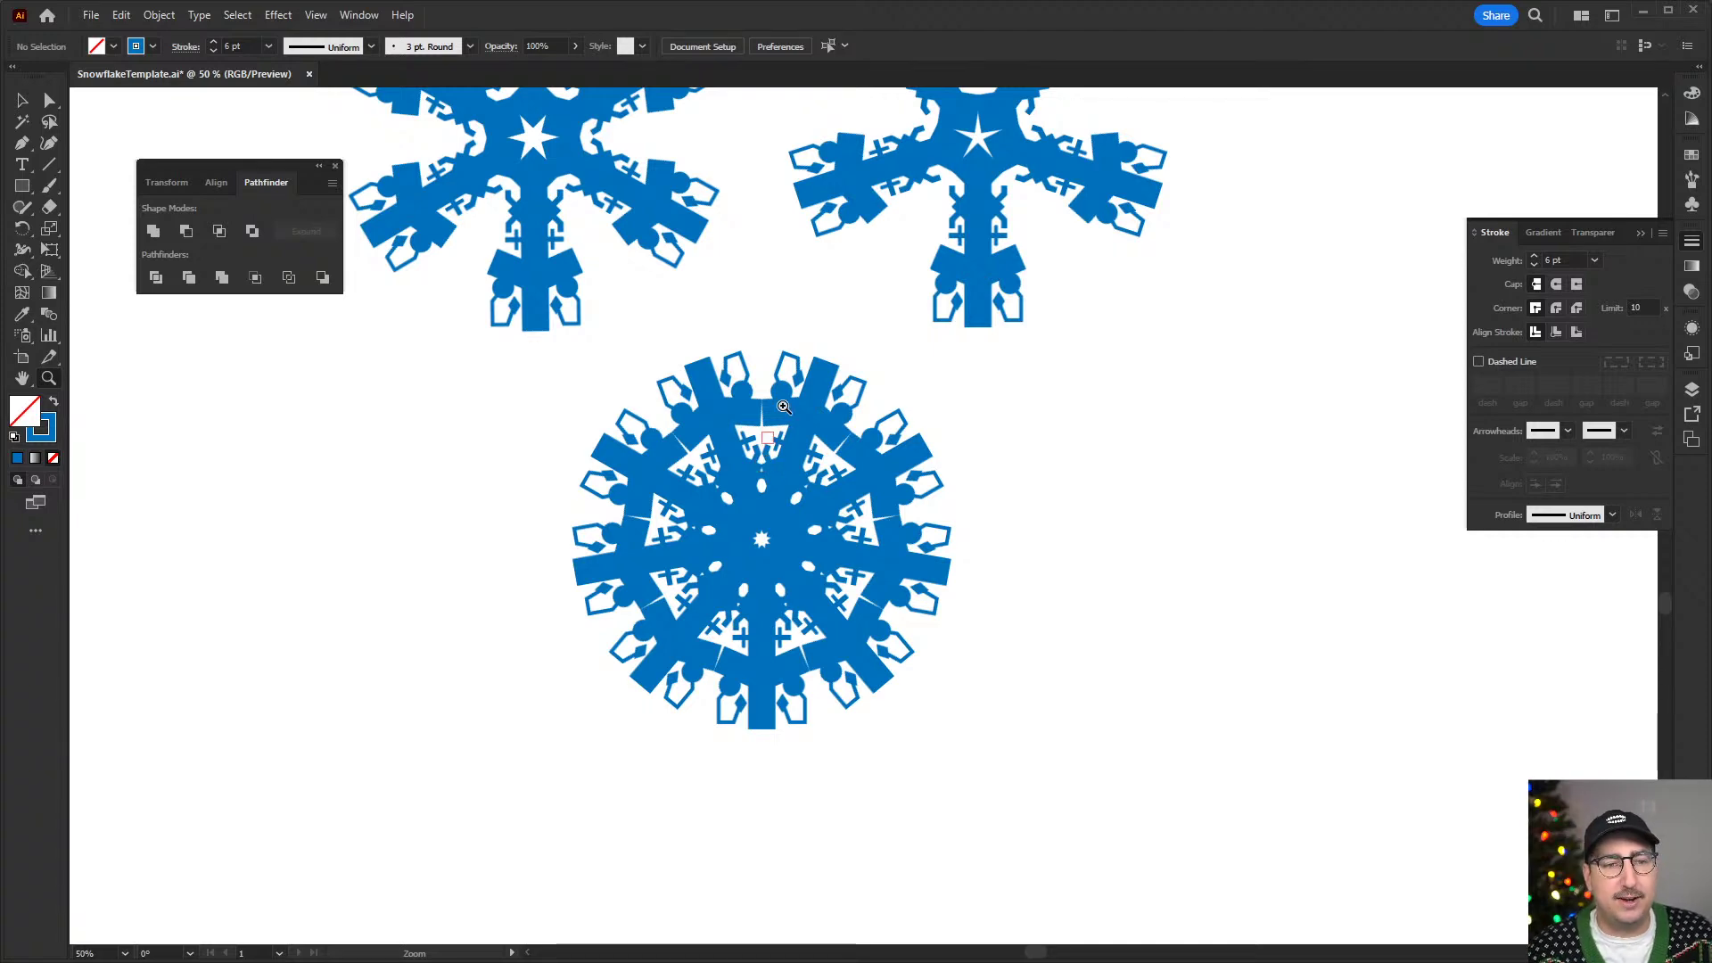
- Fill the five-armed snowflake with light blue and deselect it
left_click(785, 408, "alt")
left_click(870, 552, "alt")
left_click(885, 465)
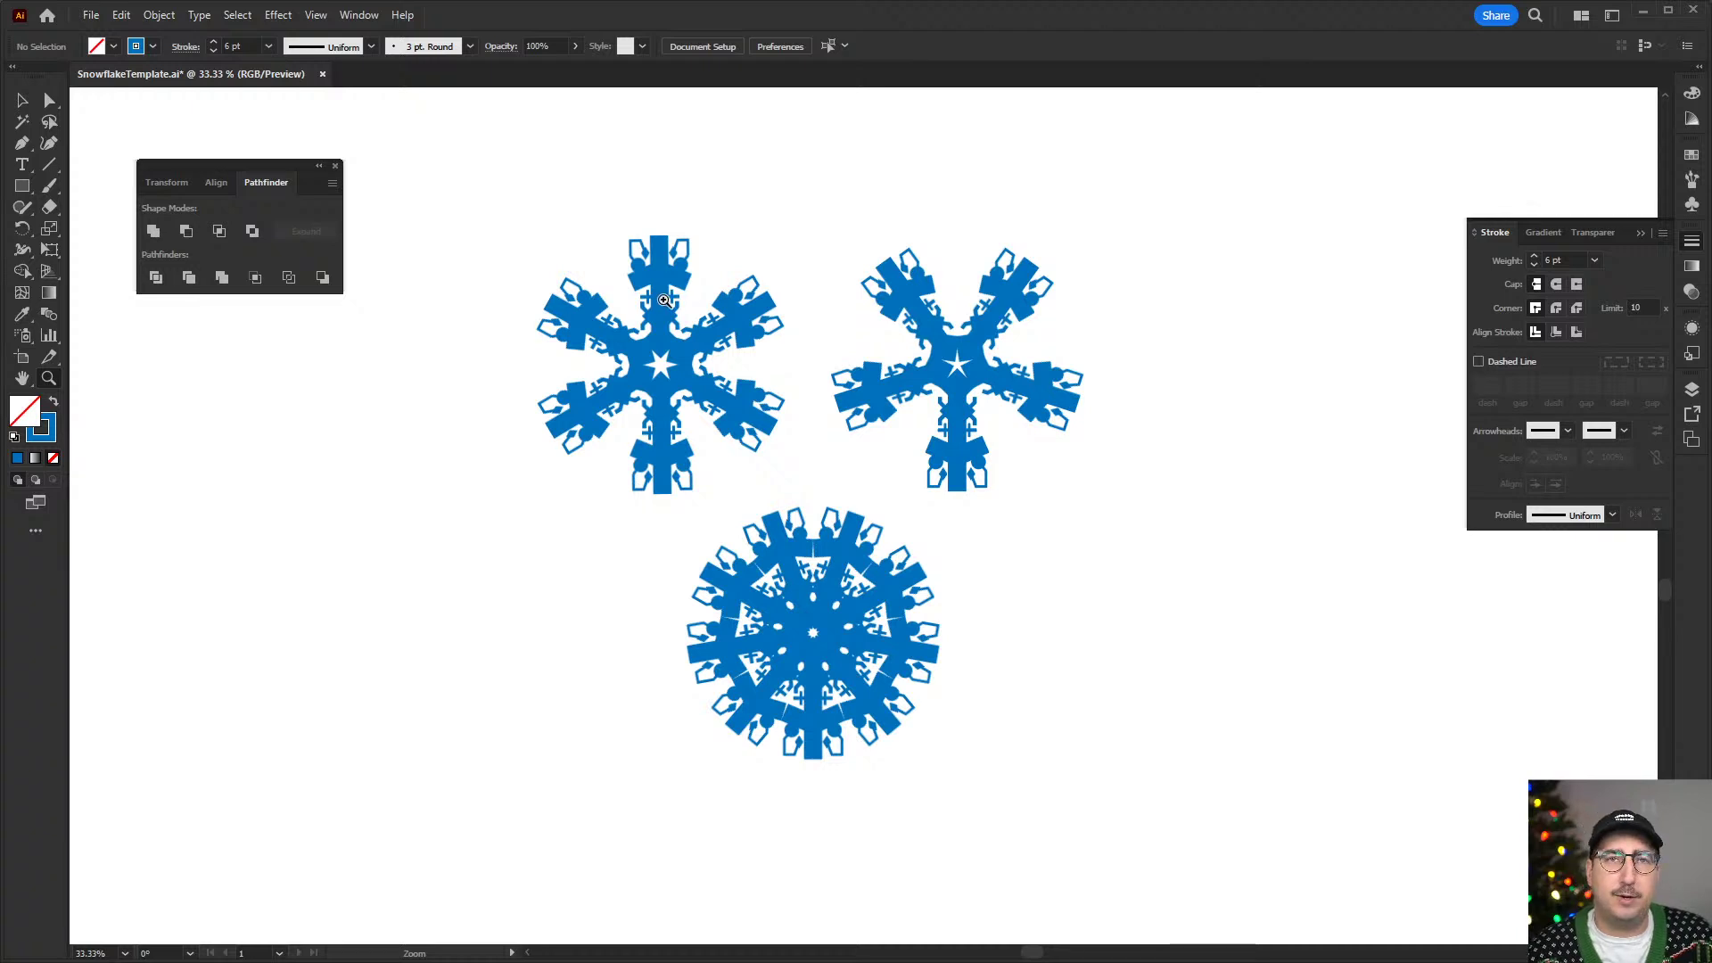
key("v")
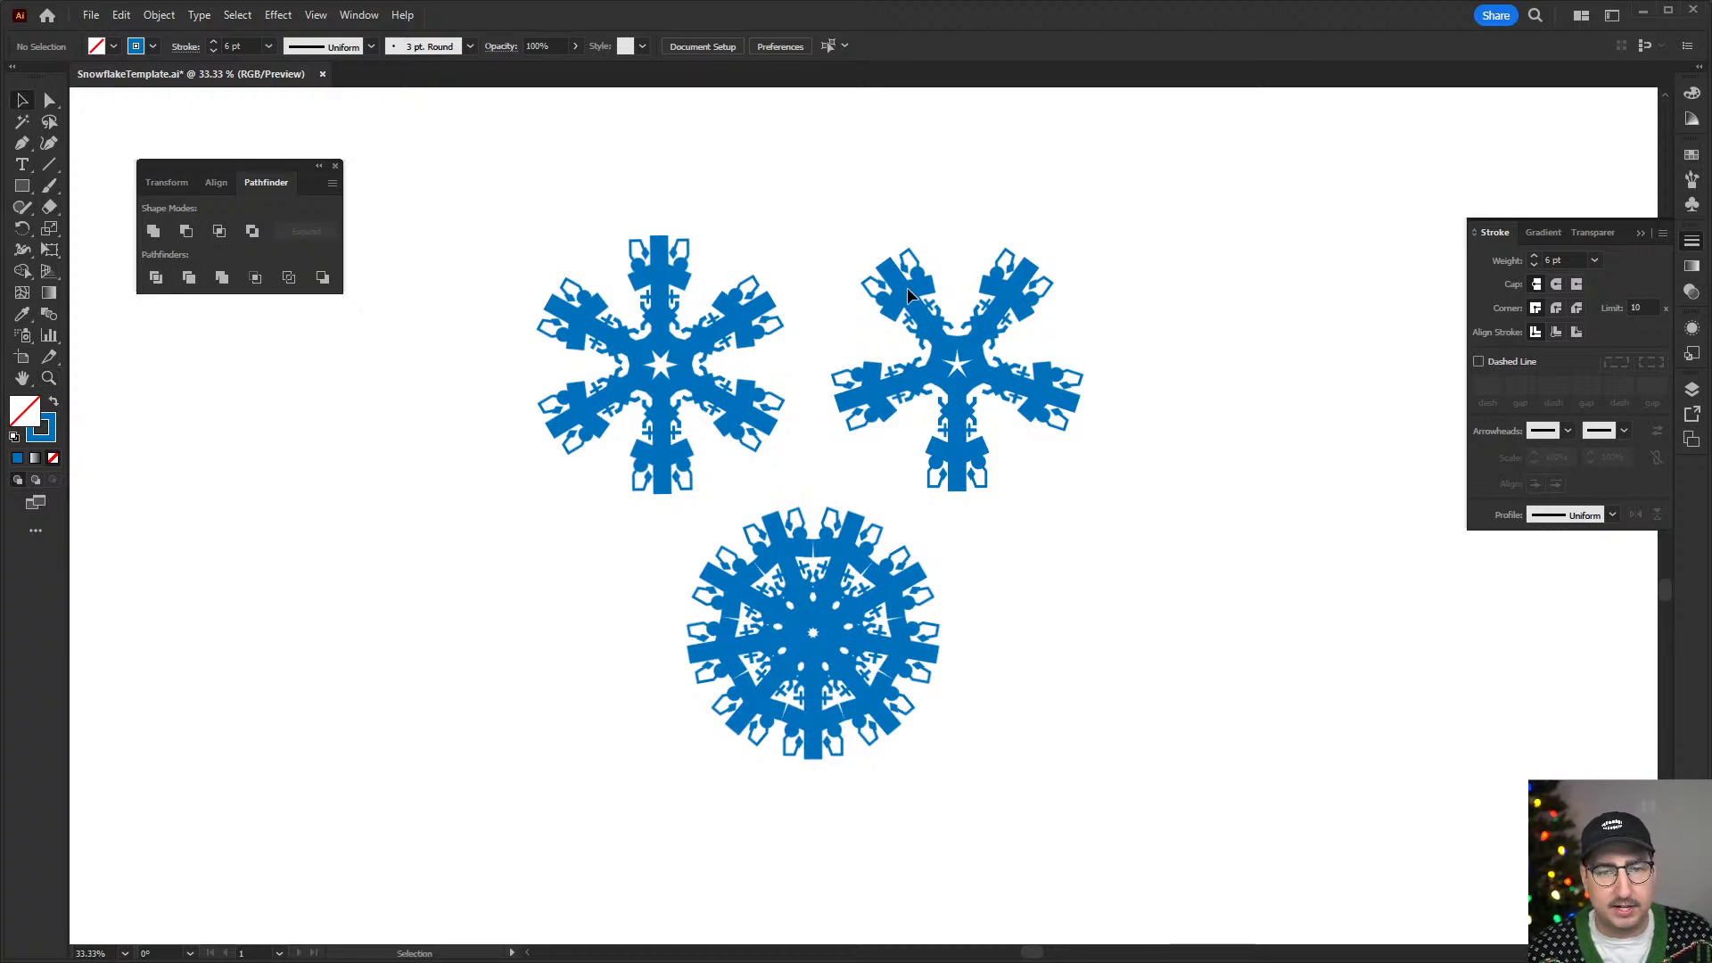
left_click(902, 291)
left_click(1691, 154)
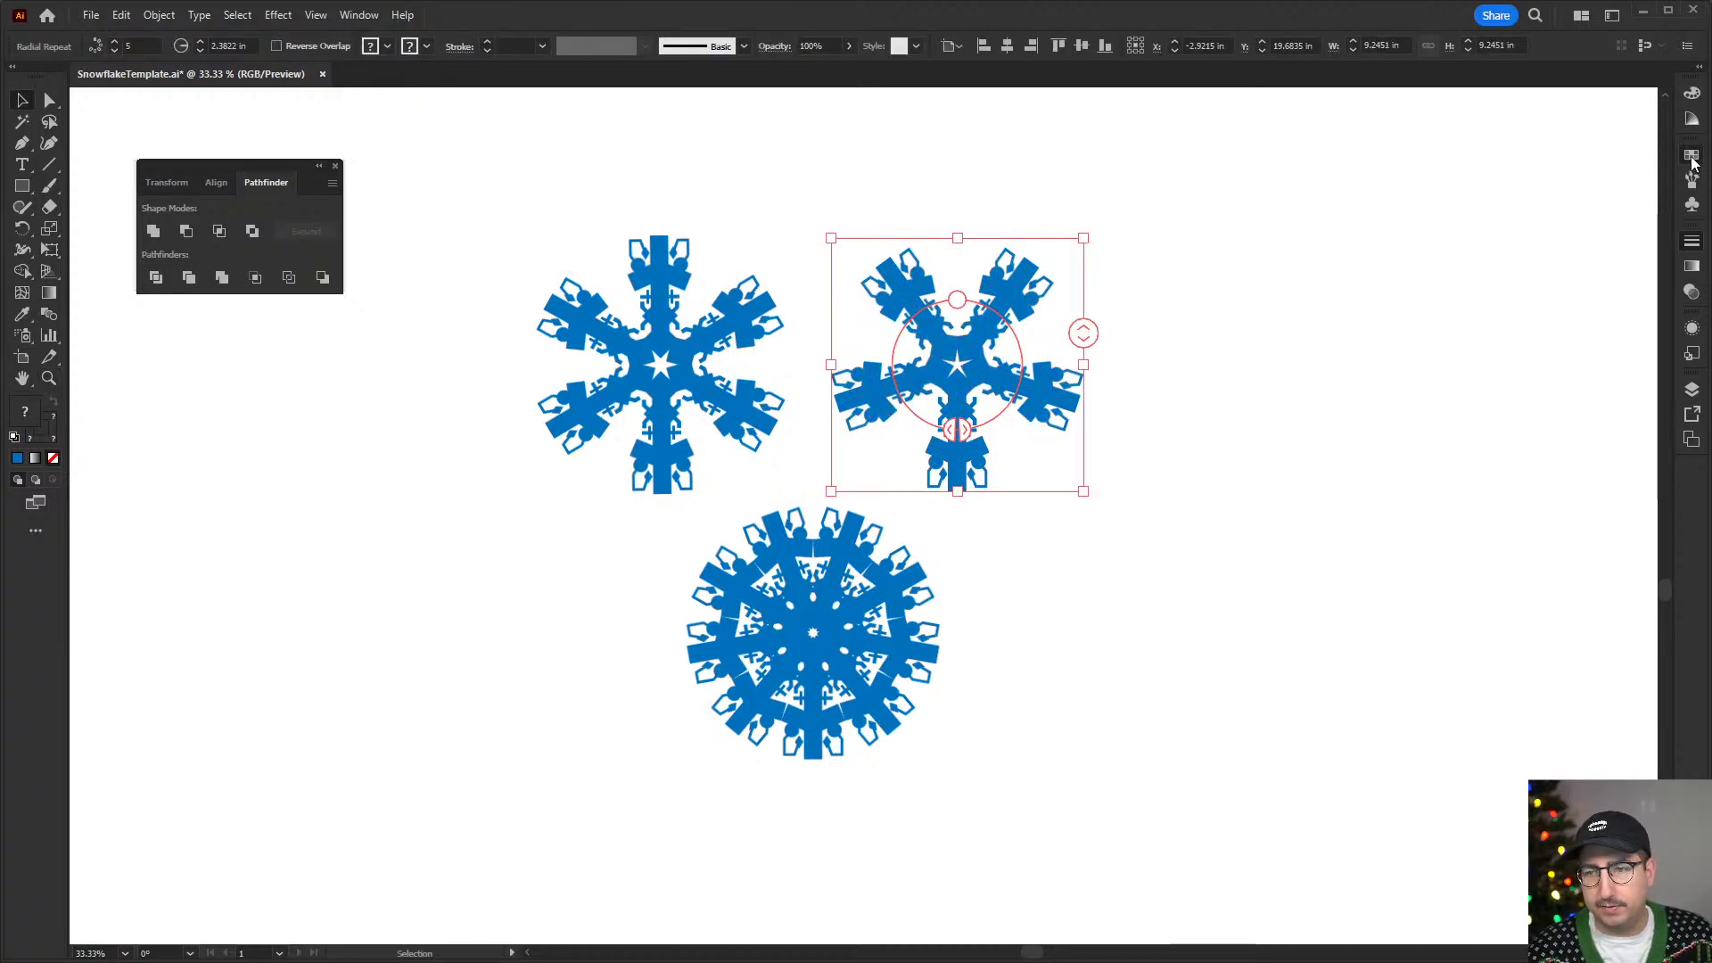
left_click(1569, 216)
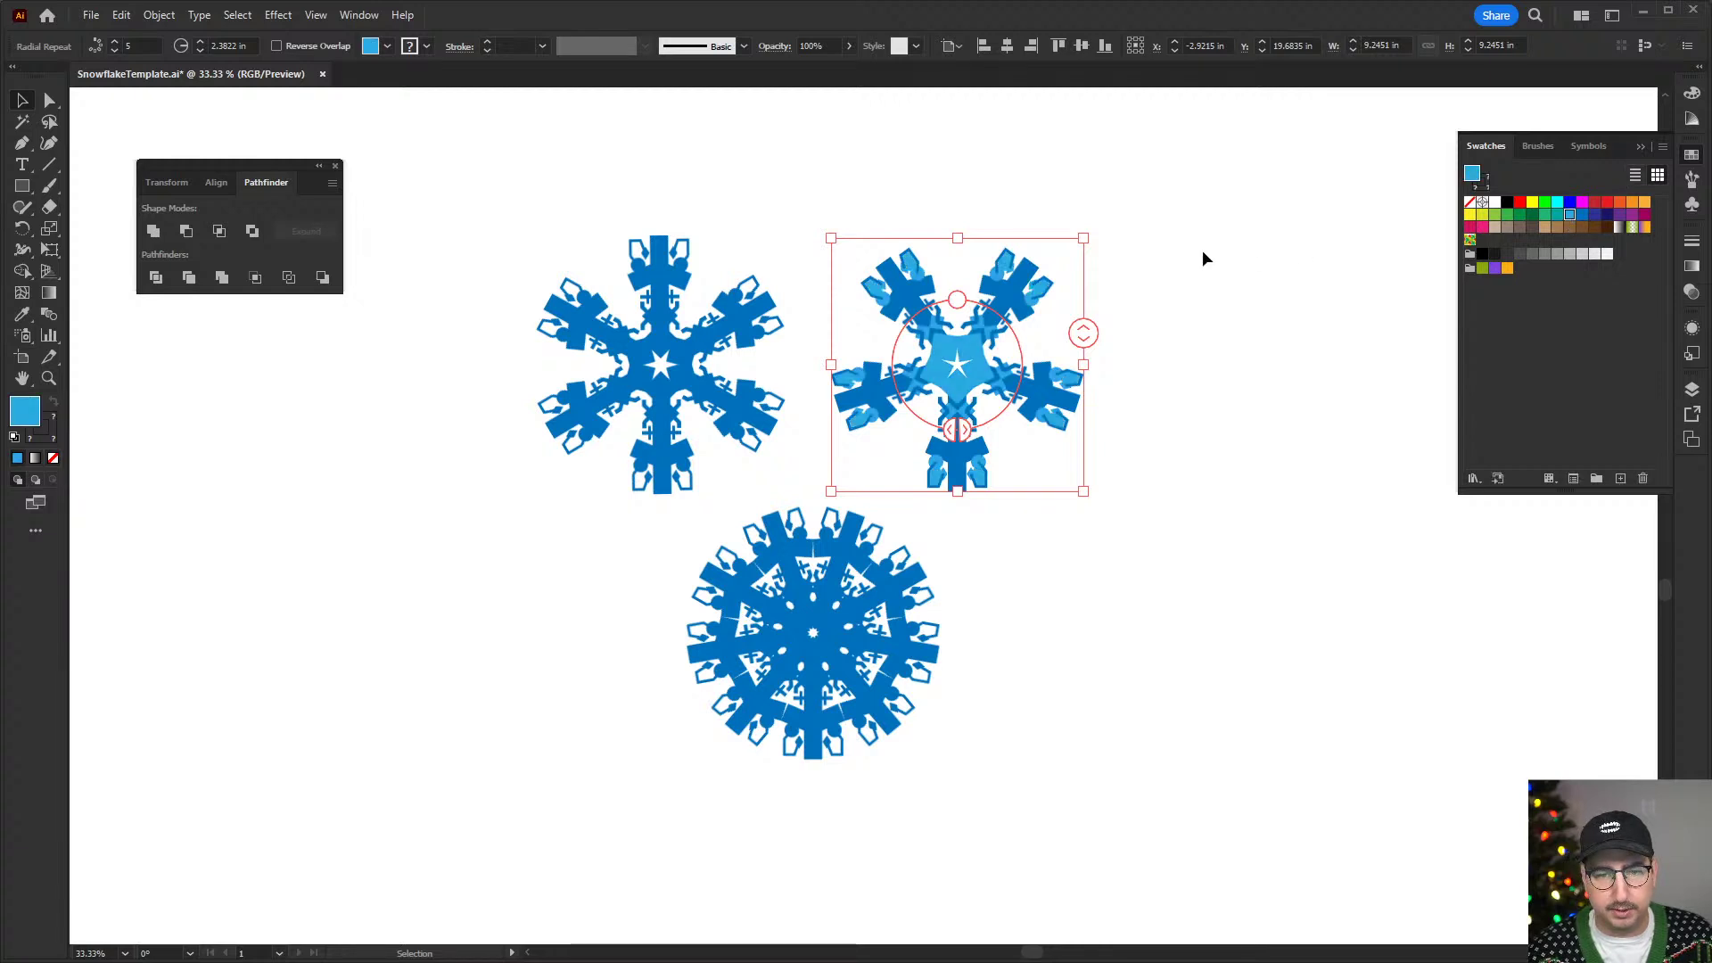
left_click(1168, 309)
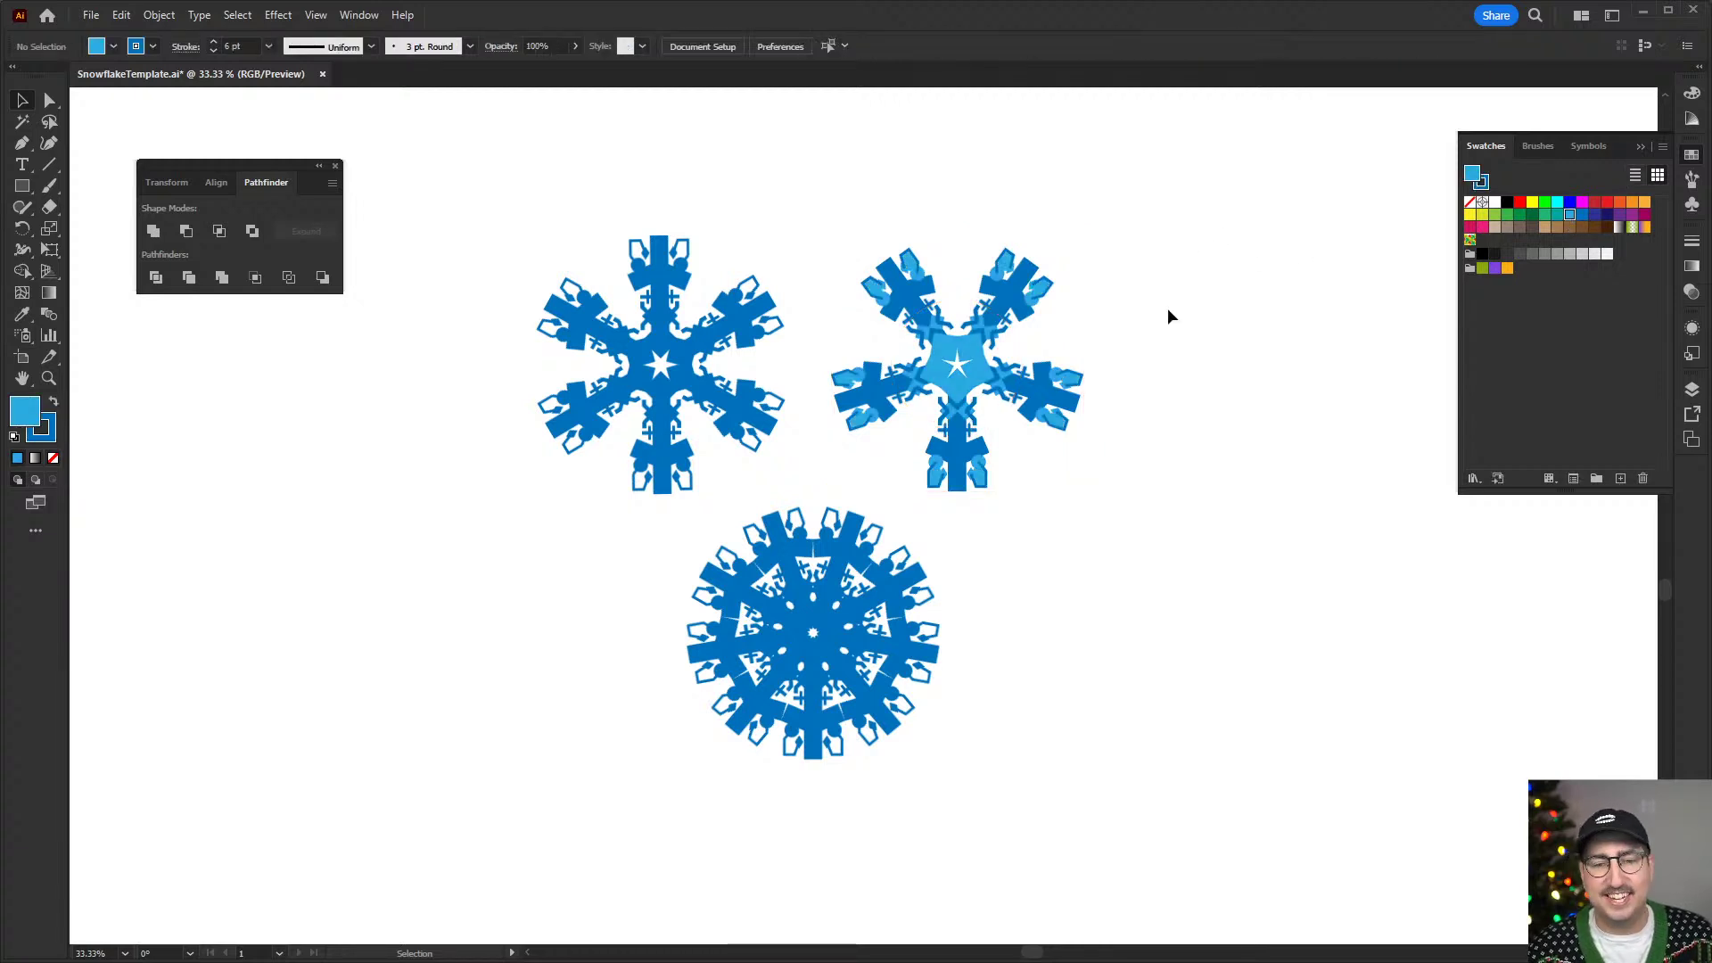
- Place an unfilled copy of the five-armed snowflake on the opposite side of the six-armed one, keeping the light blue filled version
key("z")
left_click(948, 337)
left_click(885, 462)
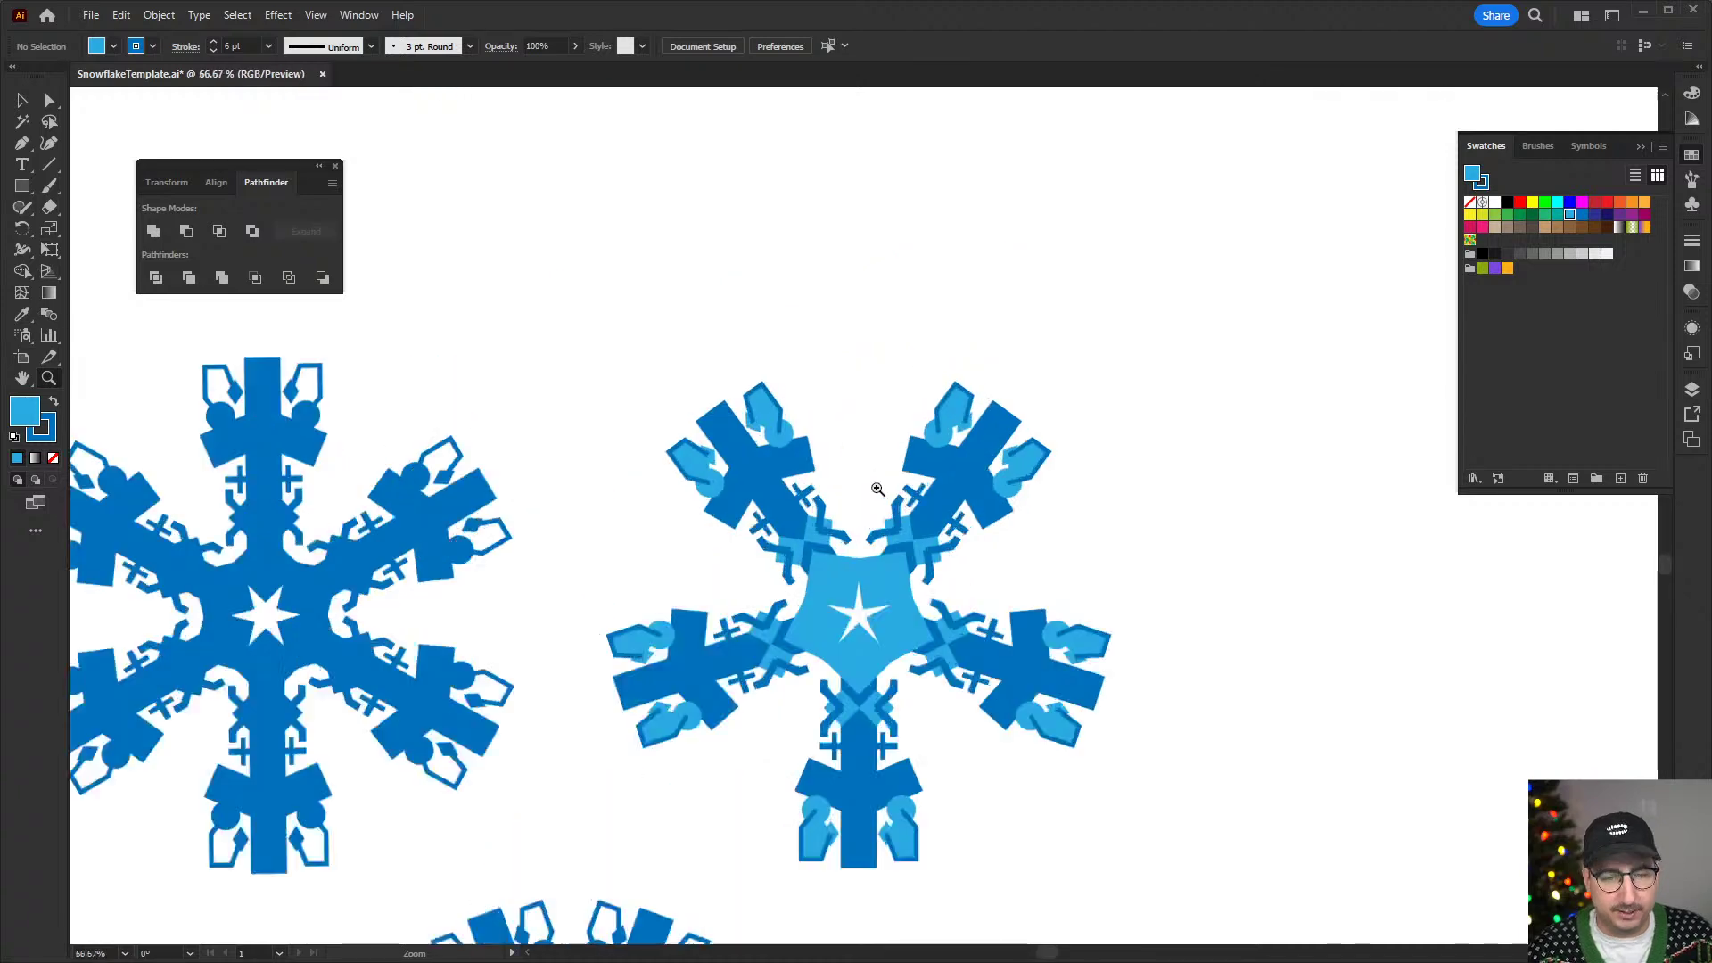
left_click(881, 607)
left_click_drag(881, 607, 827, 547)
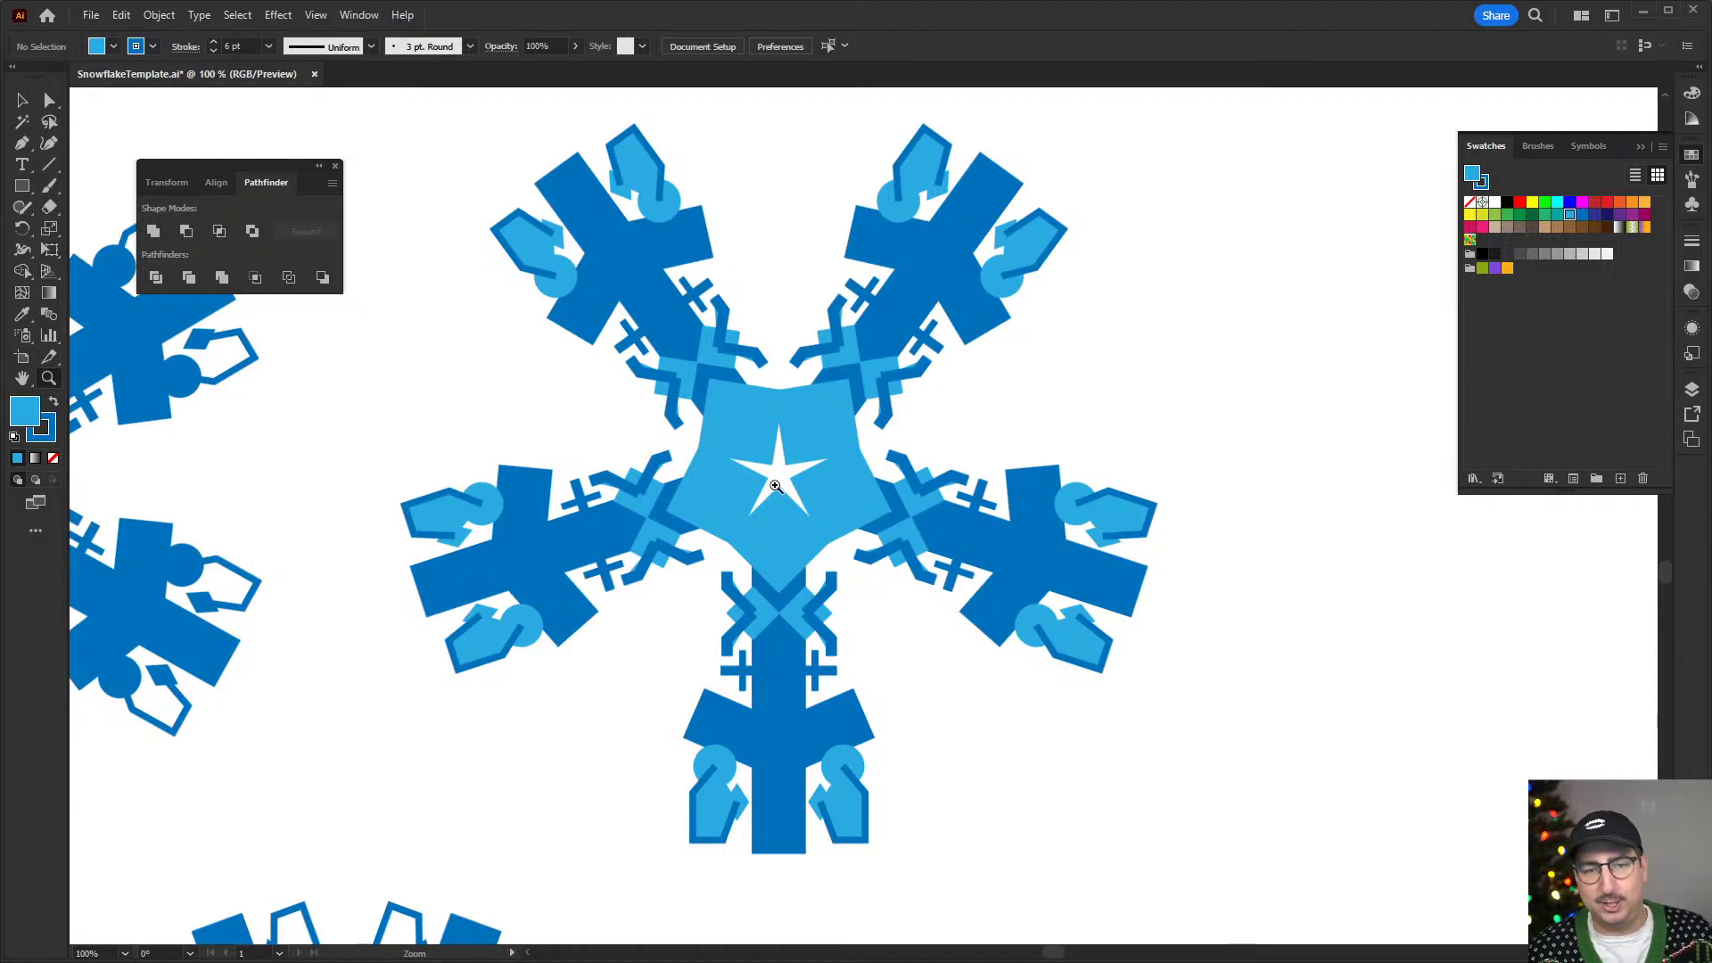
left_click(809, 517, "alt")
left_click(808, 516, "alt")
left_click_drag(810, 586, 1037, 566)
key("ctrl+z")
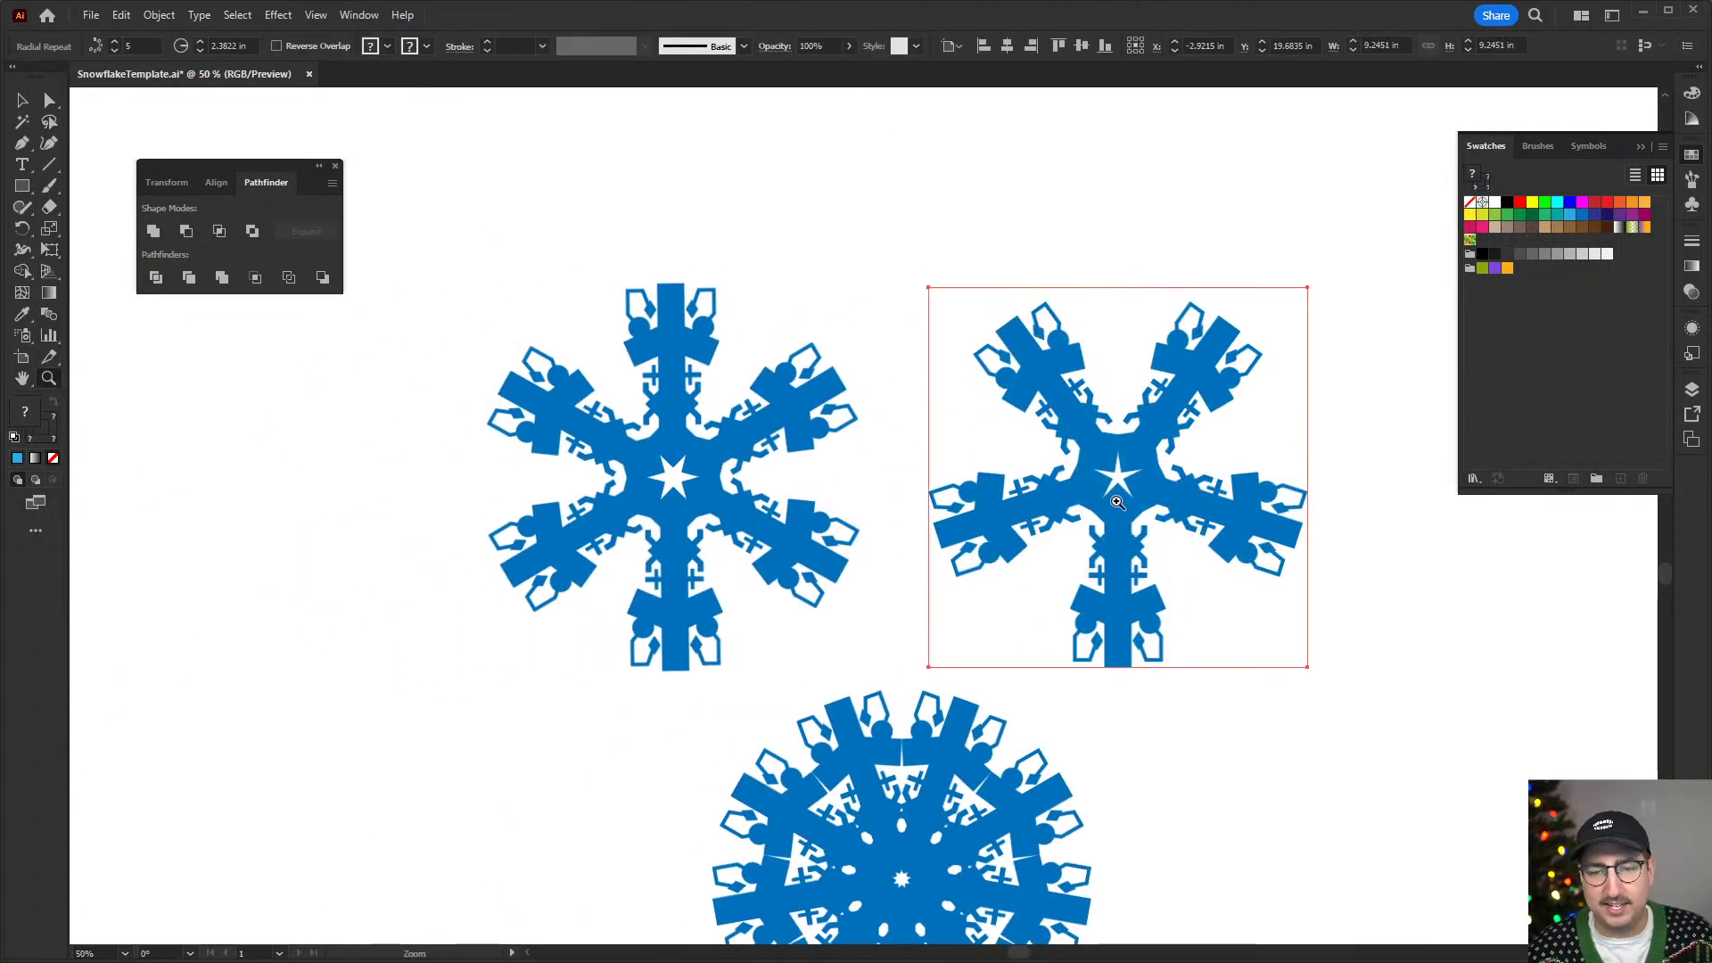
key("ctrl+z")
key("ctrl+z")
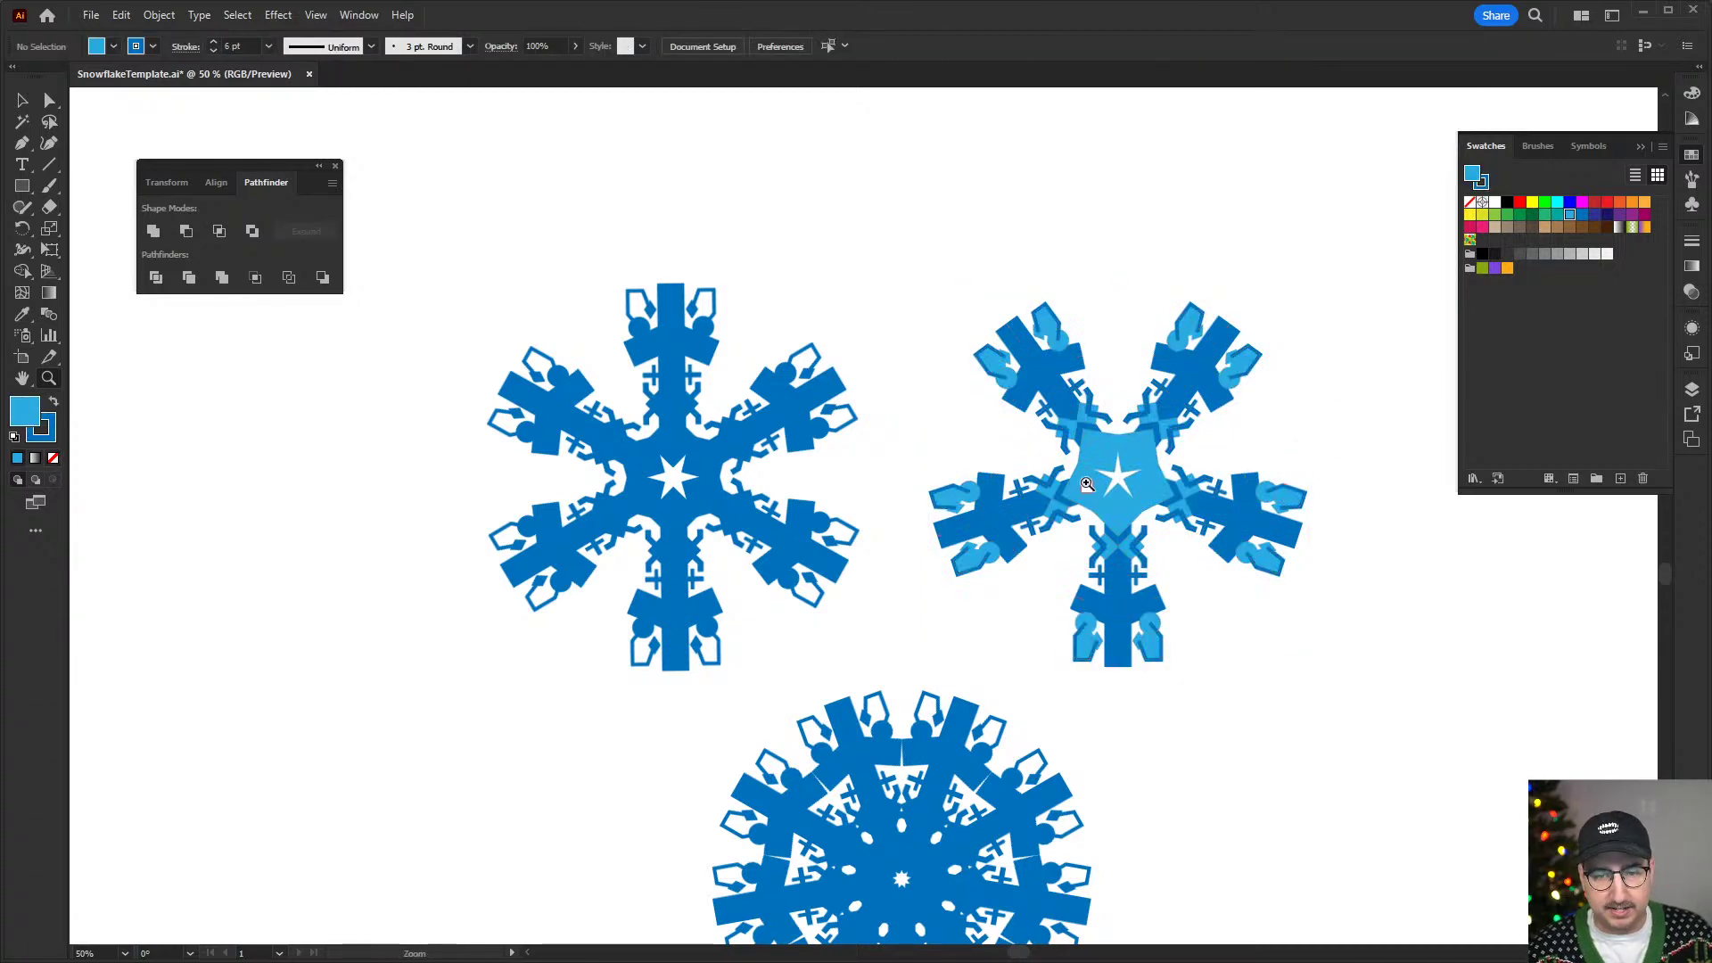
key("v")
left_click_drag(907, 465, 635, 501)
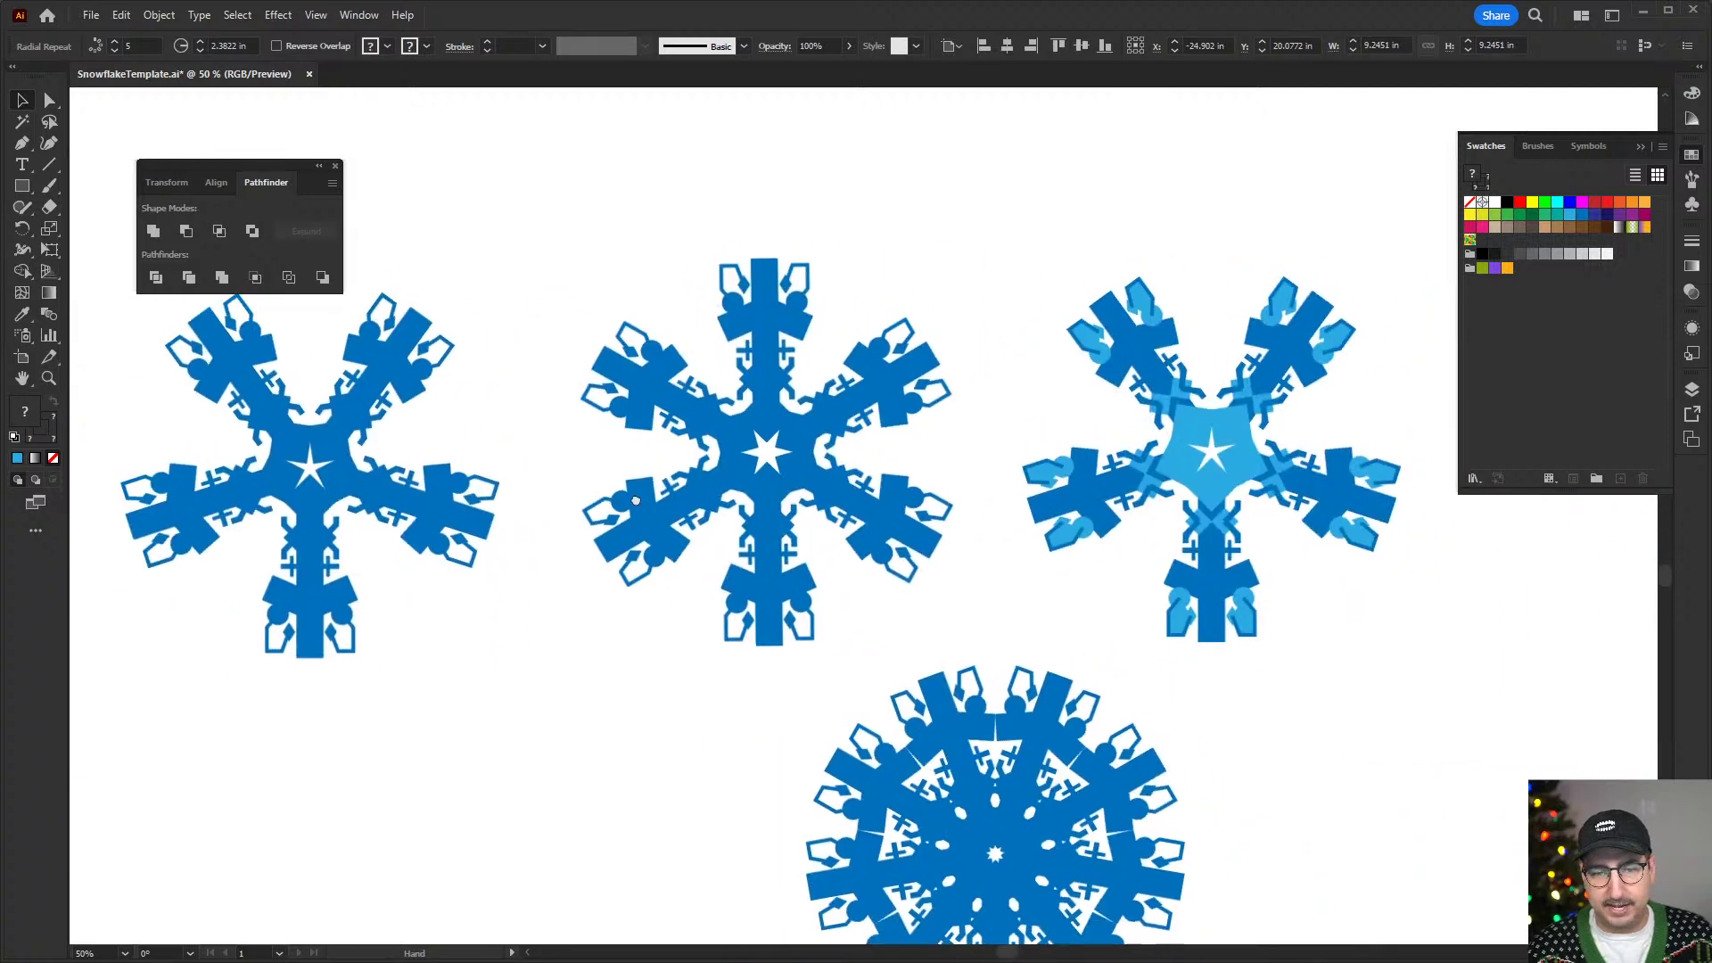
left_click(365, 481)
left_click_drag(361, 476, 350, 472)
- Duplicate the unfilled five-armed and six-armed snowflakes together into the empty area below them
key("ctrl+minus")
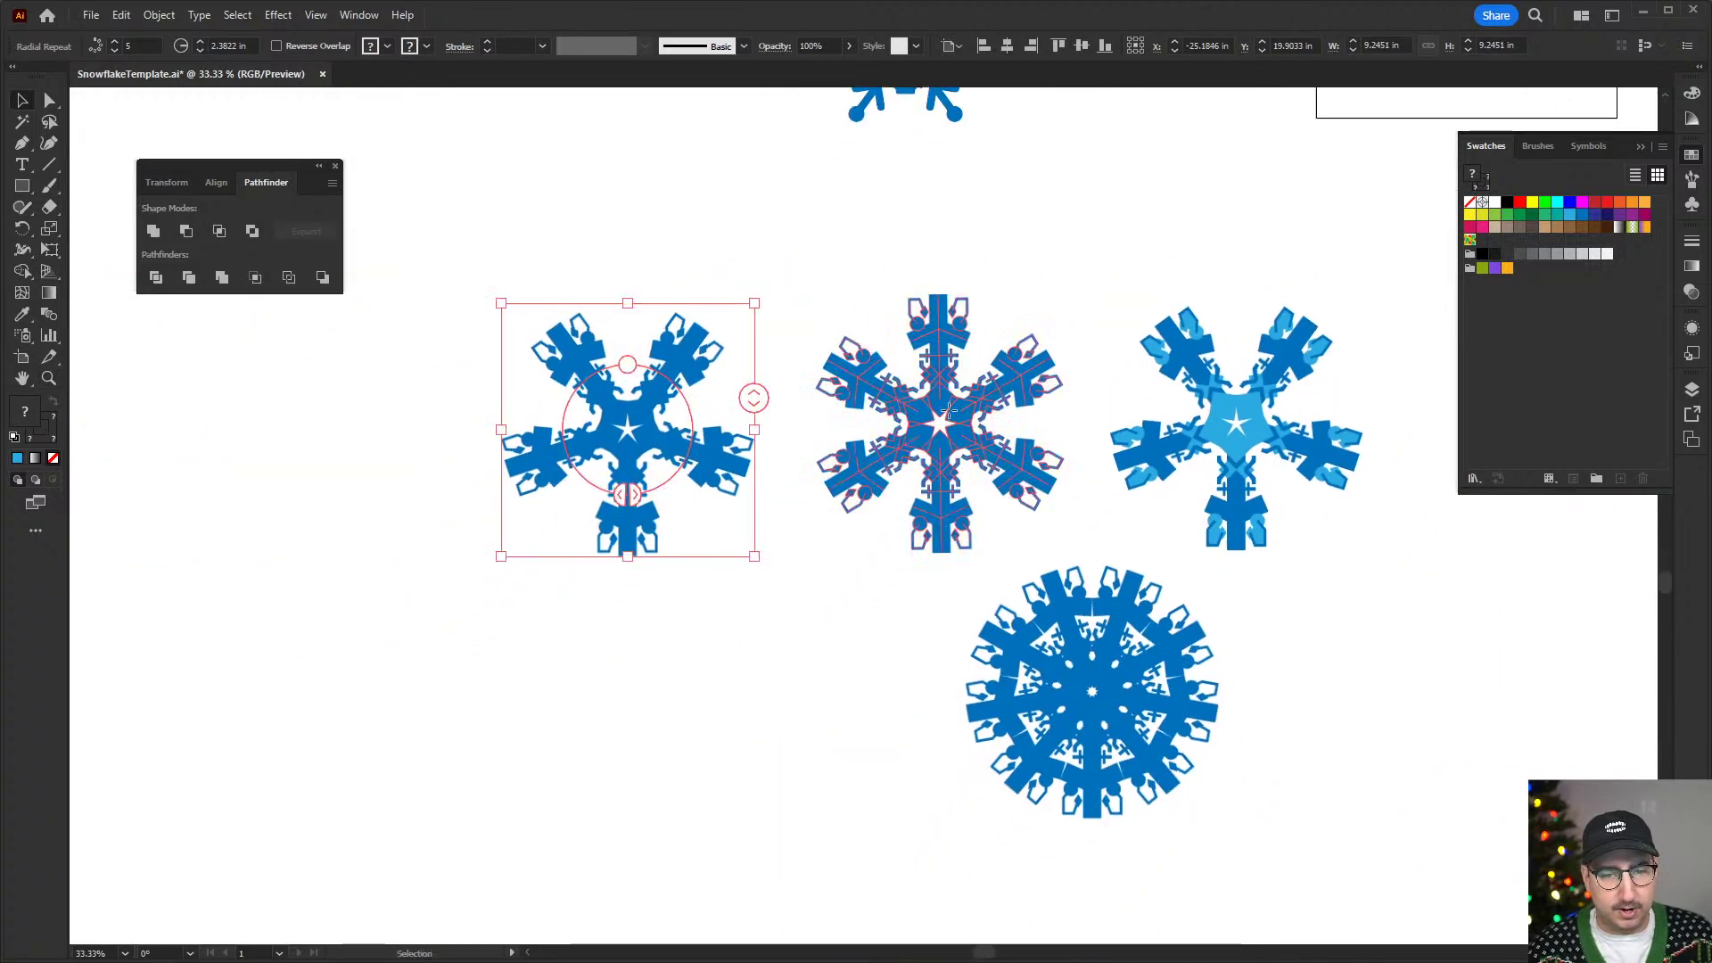
left_click(948, 410)
left_click(615, 402, "shift")
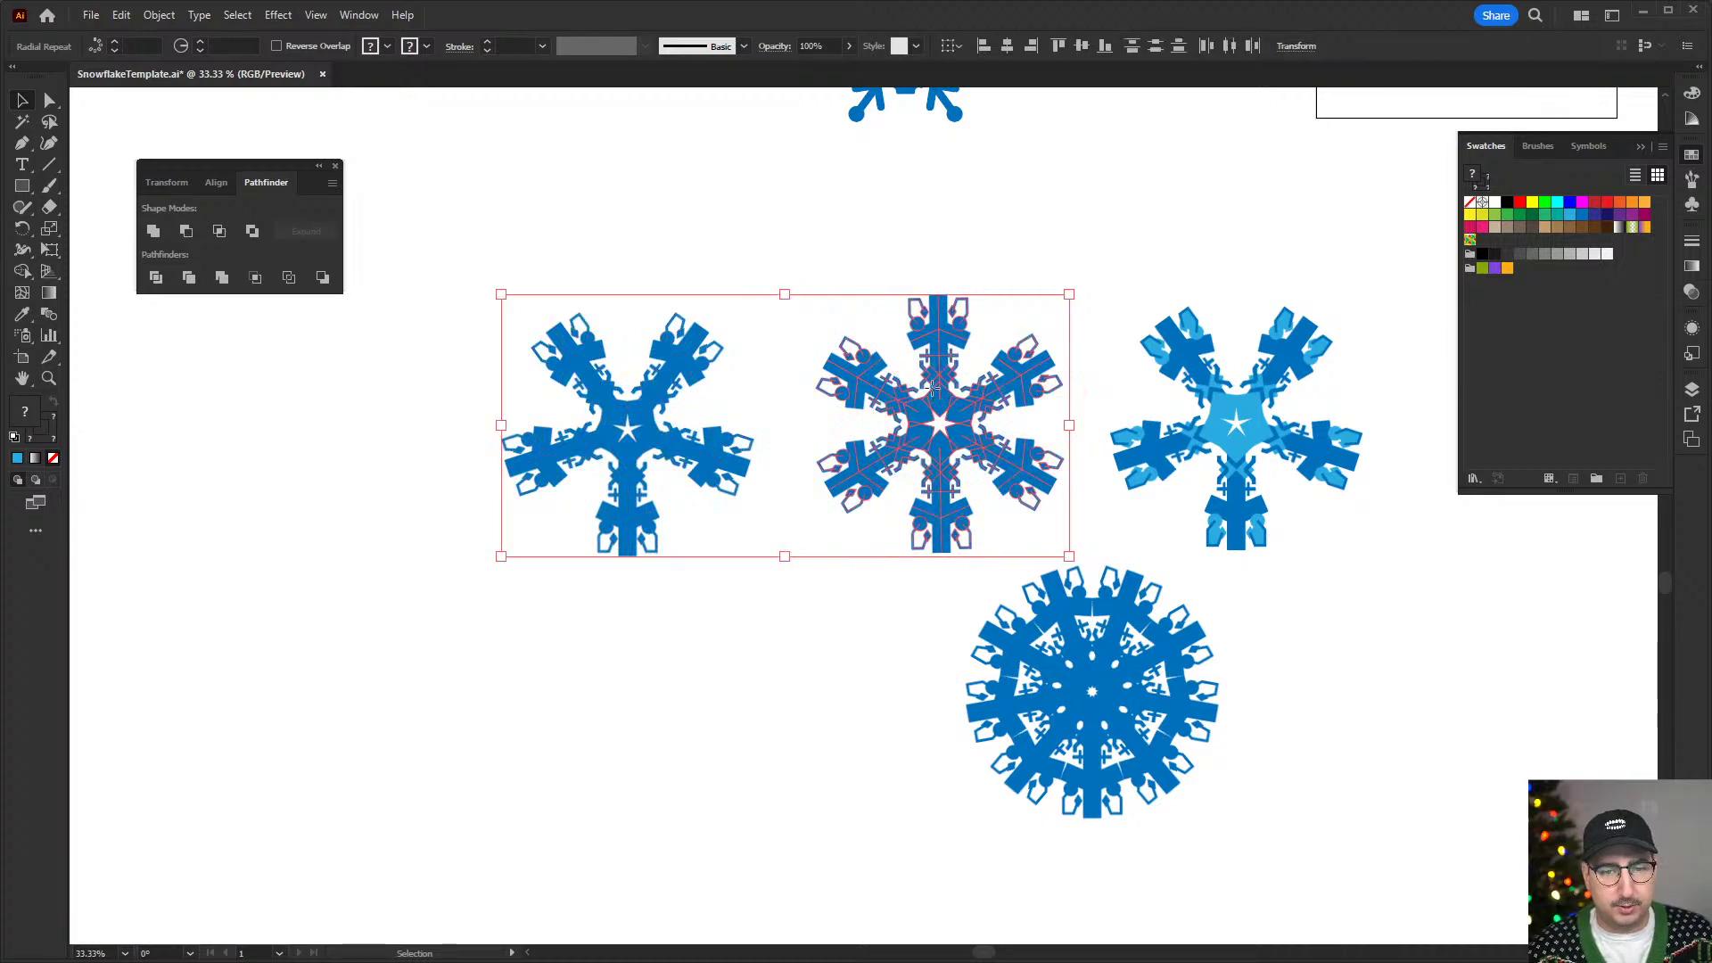
left_click_drag(933, 386, 680, 736)
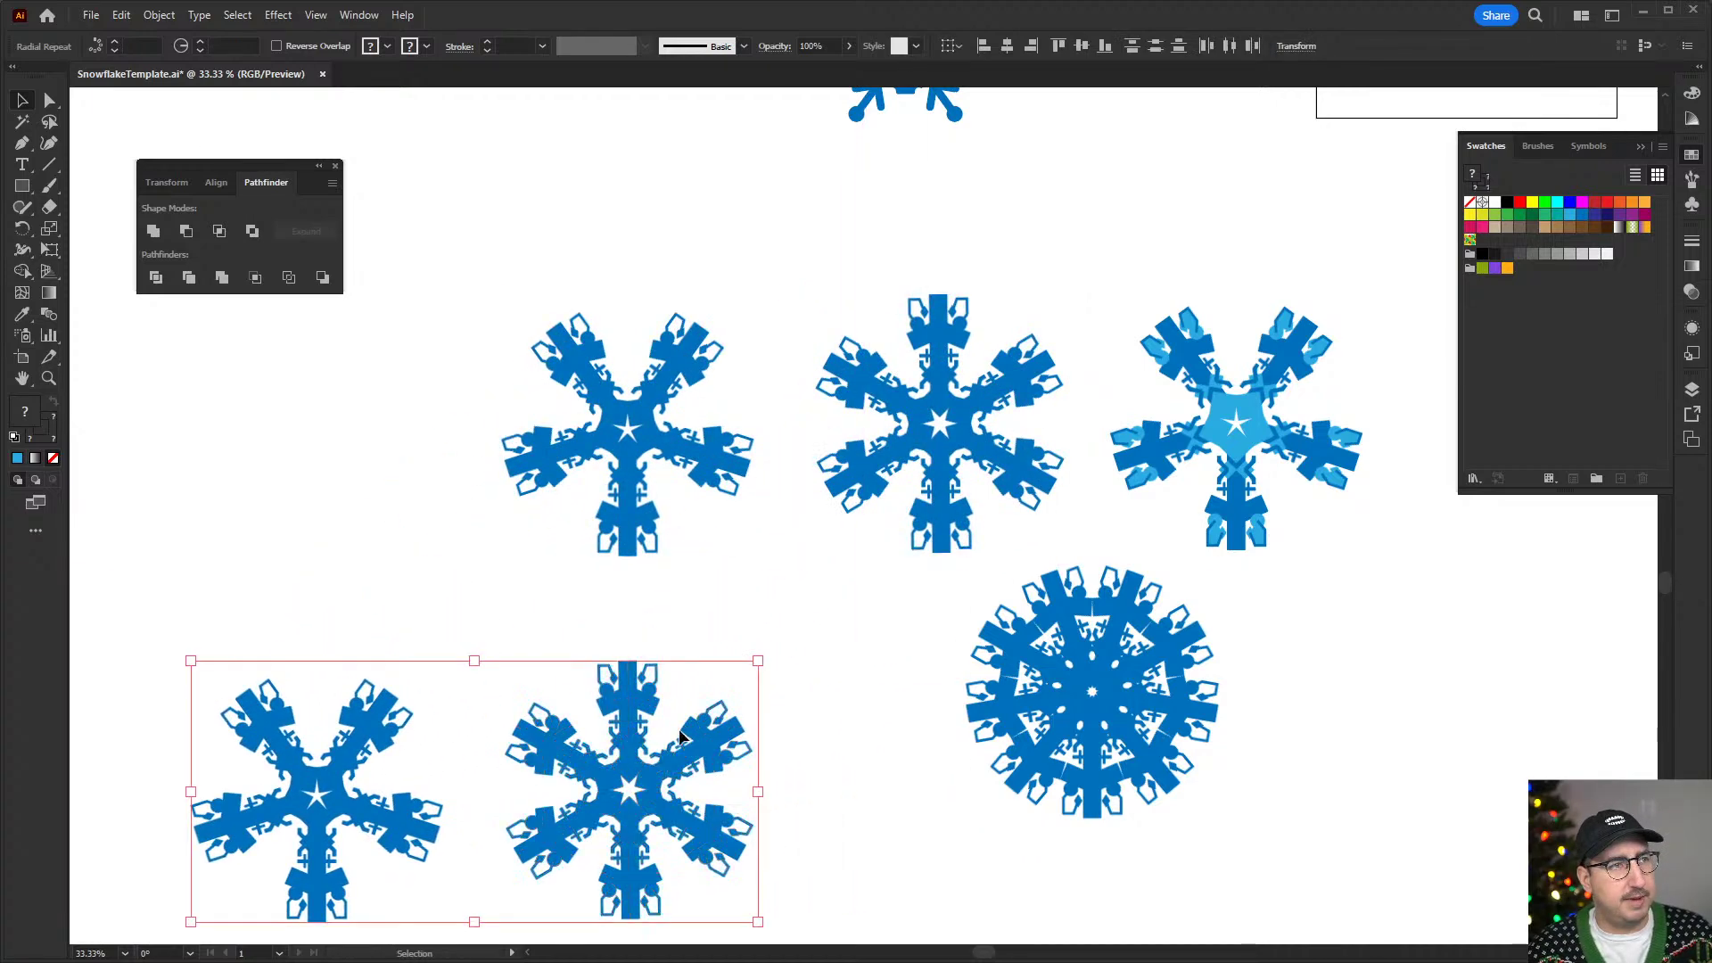
- Fill the new five-armed copy with light blue
key("ctrl+plus")
left_click(810, 485)
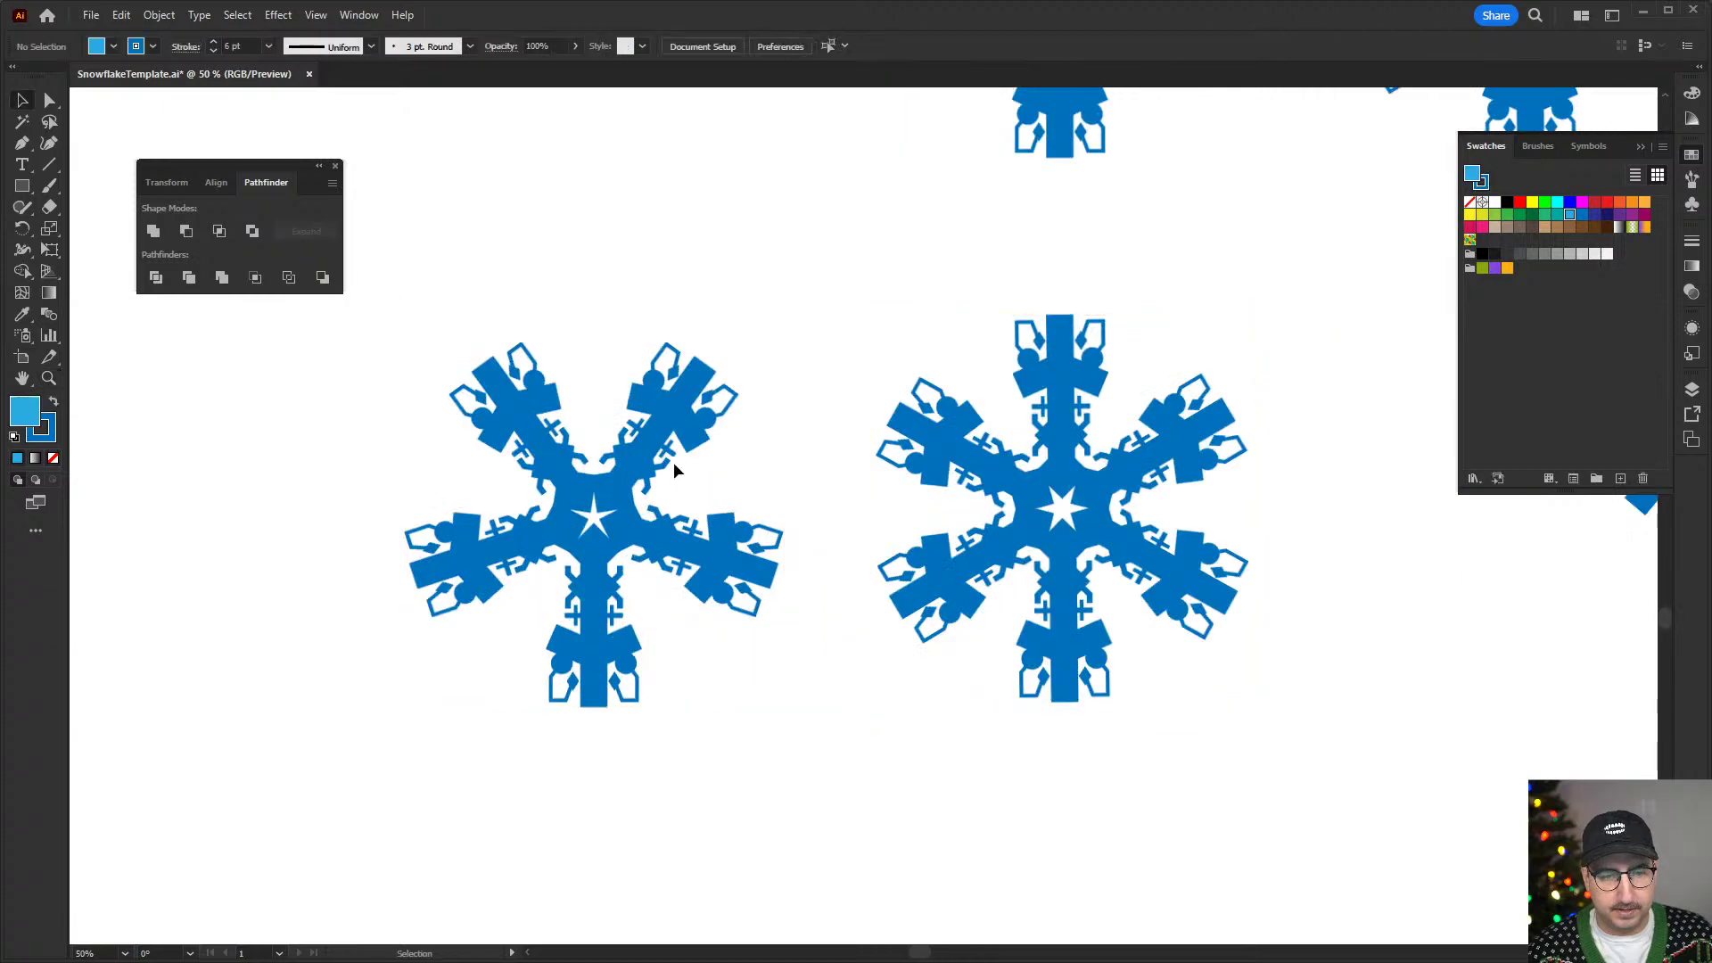
left_click(674, 465)
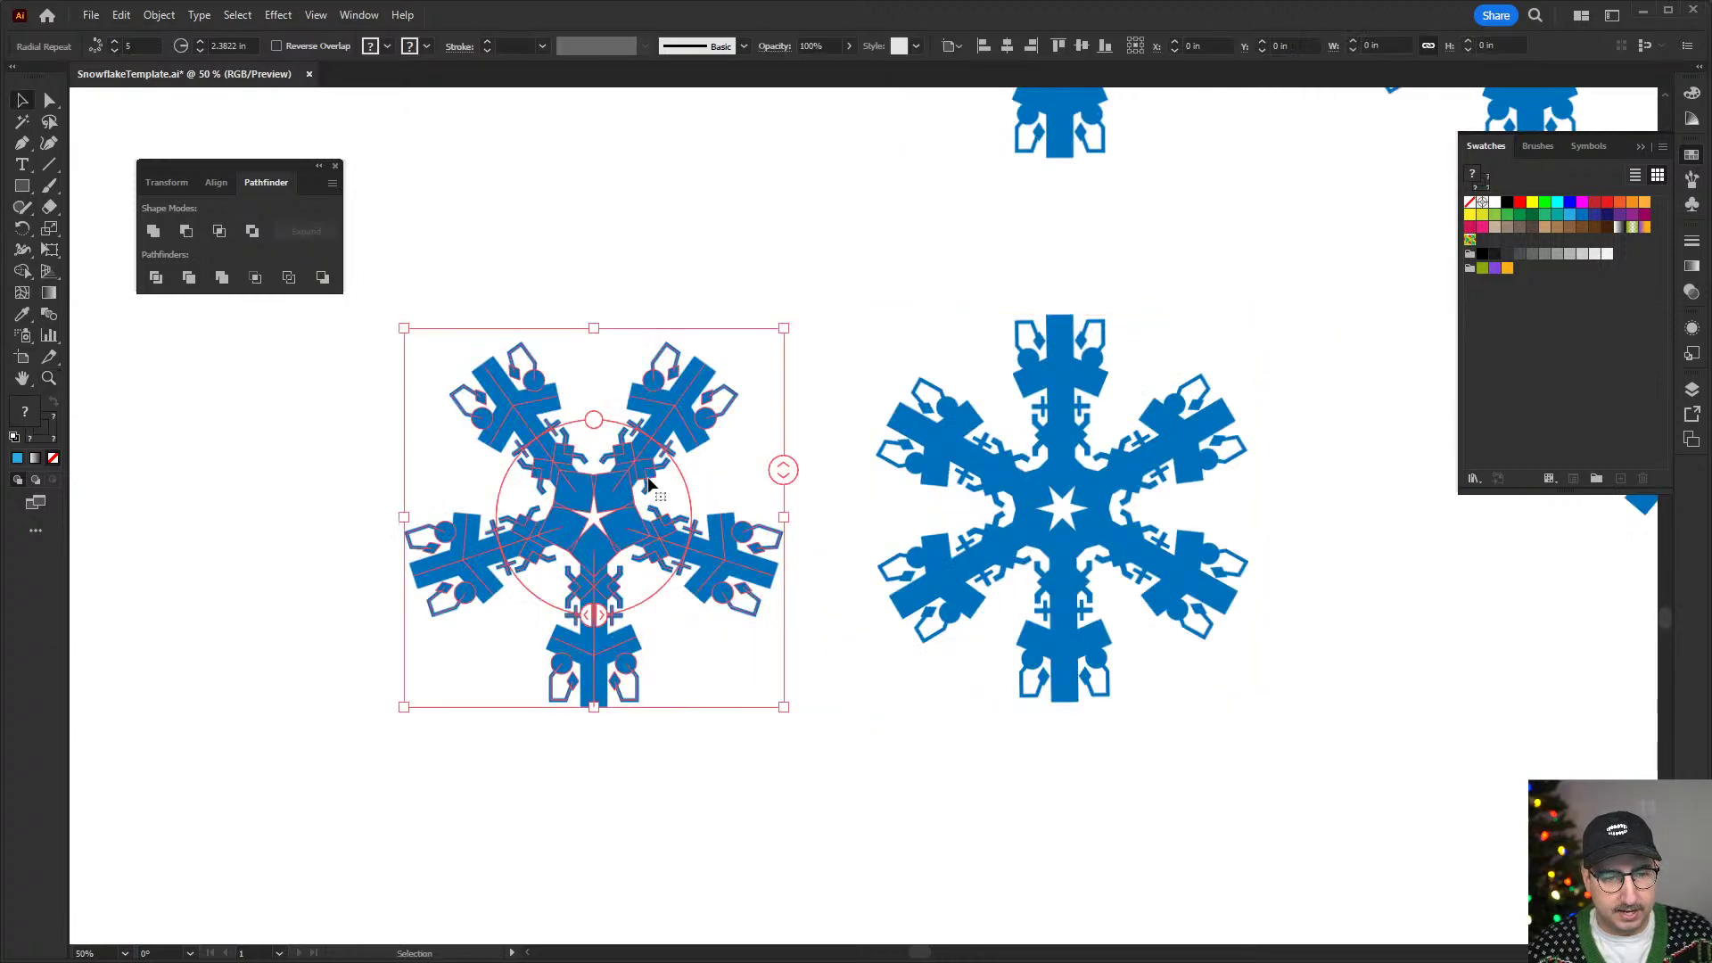
left_click(1568, 217)
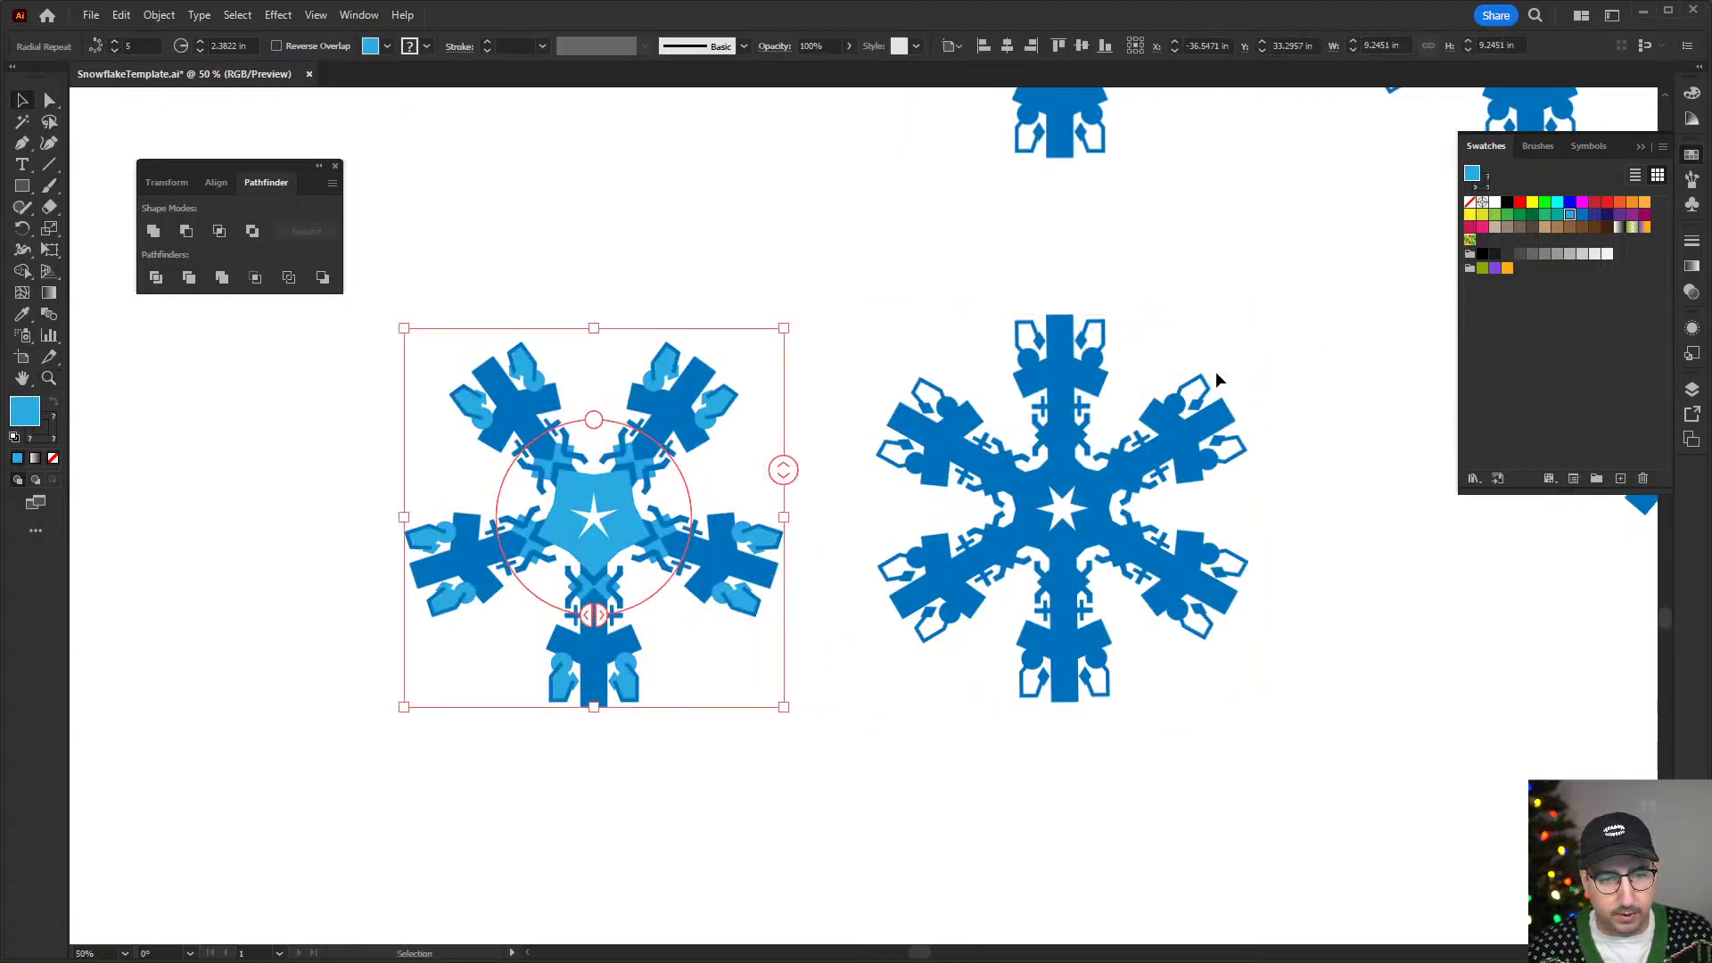
- Try green and dark red fills on the six-armed copy, give it a light grey stroke, and swap fill and stroke
left_click(1086, 480)
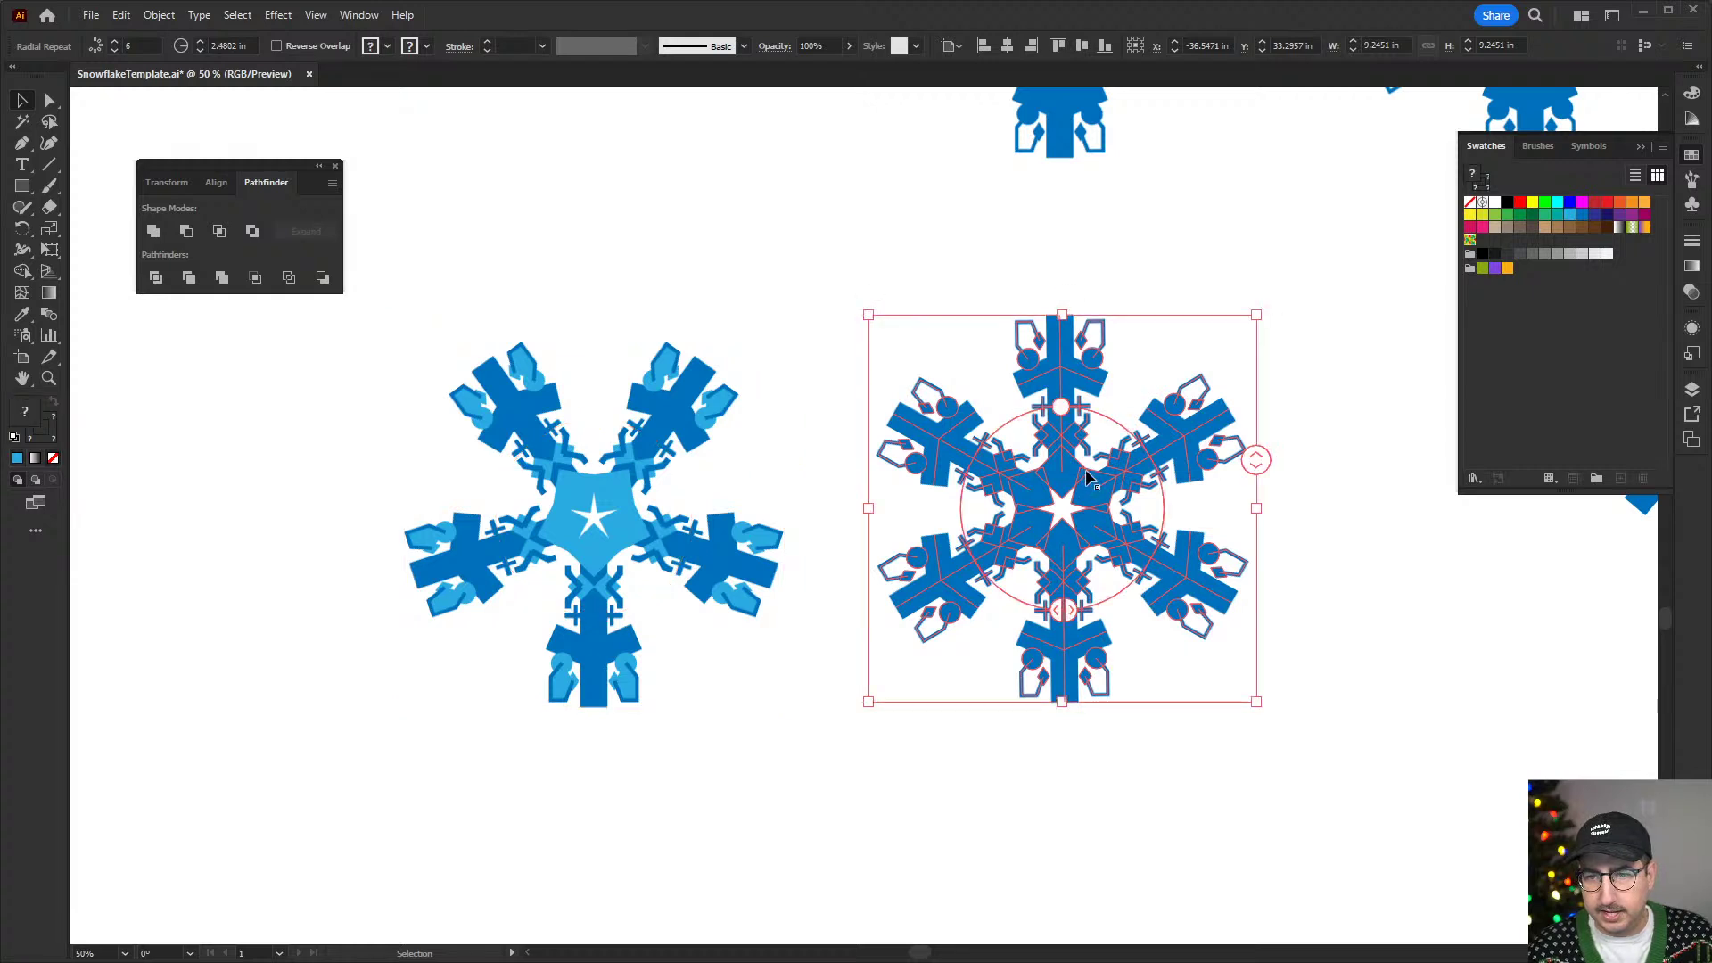
left_click(1547, 218)
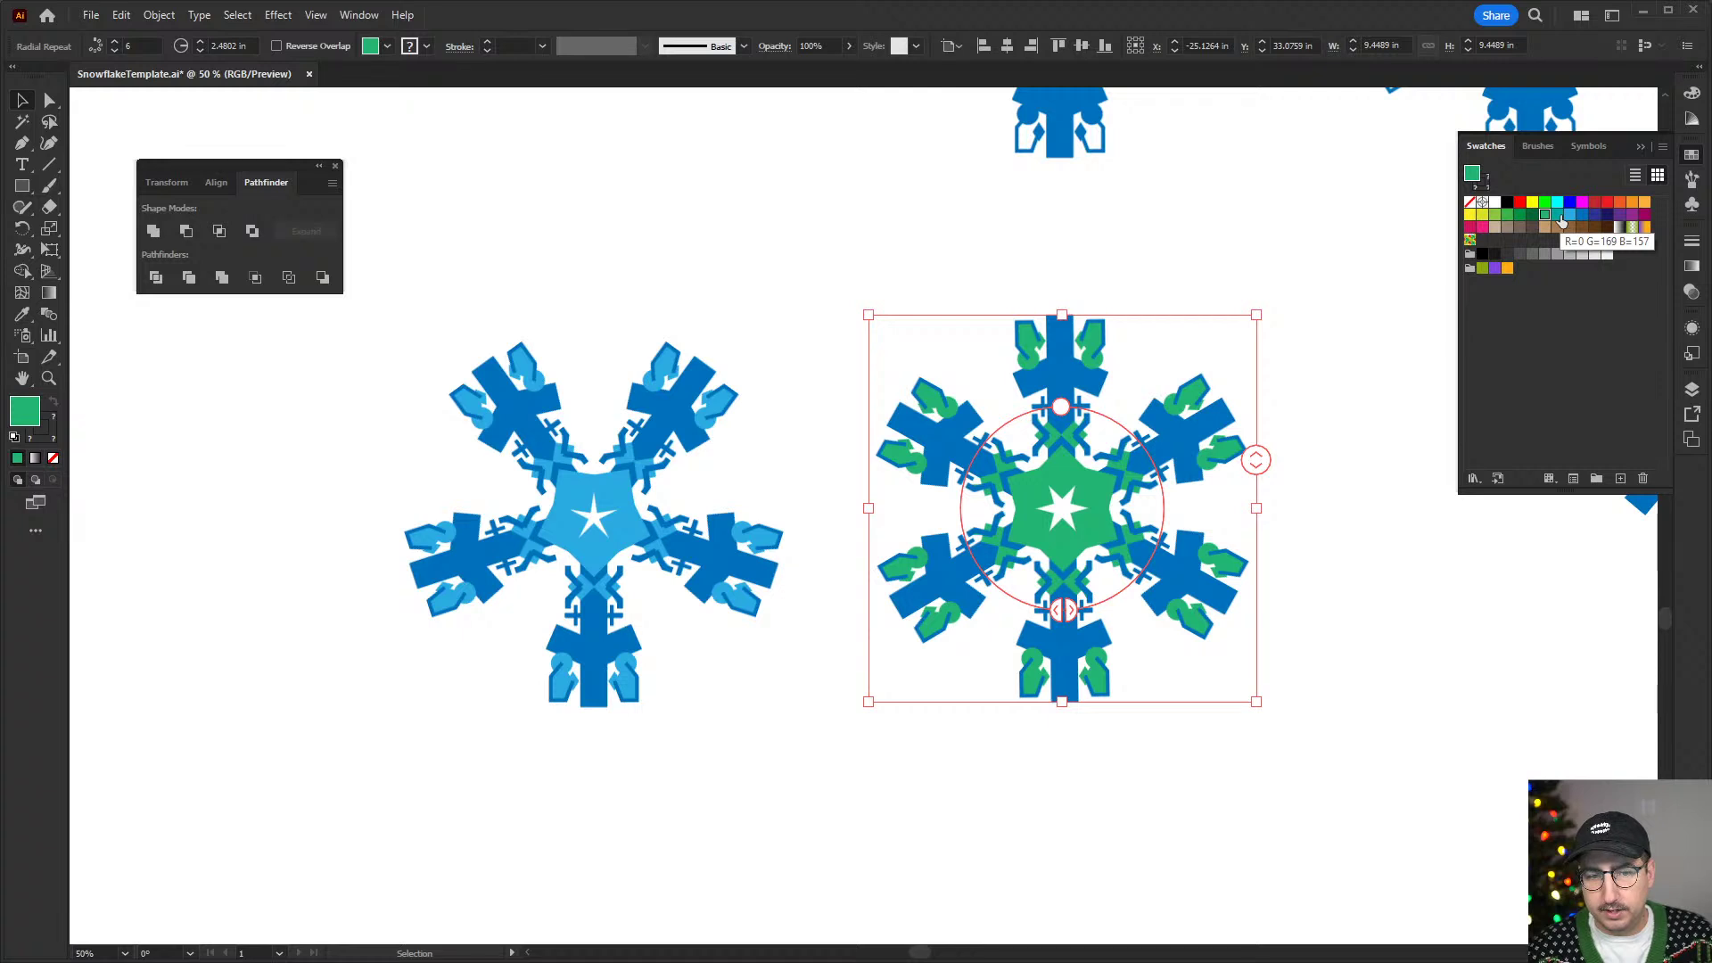
left_click(1595, 203)
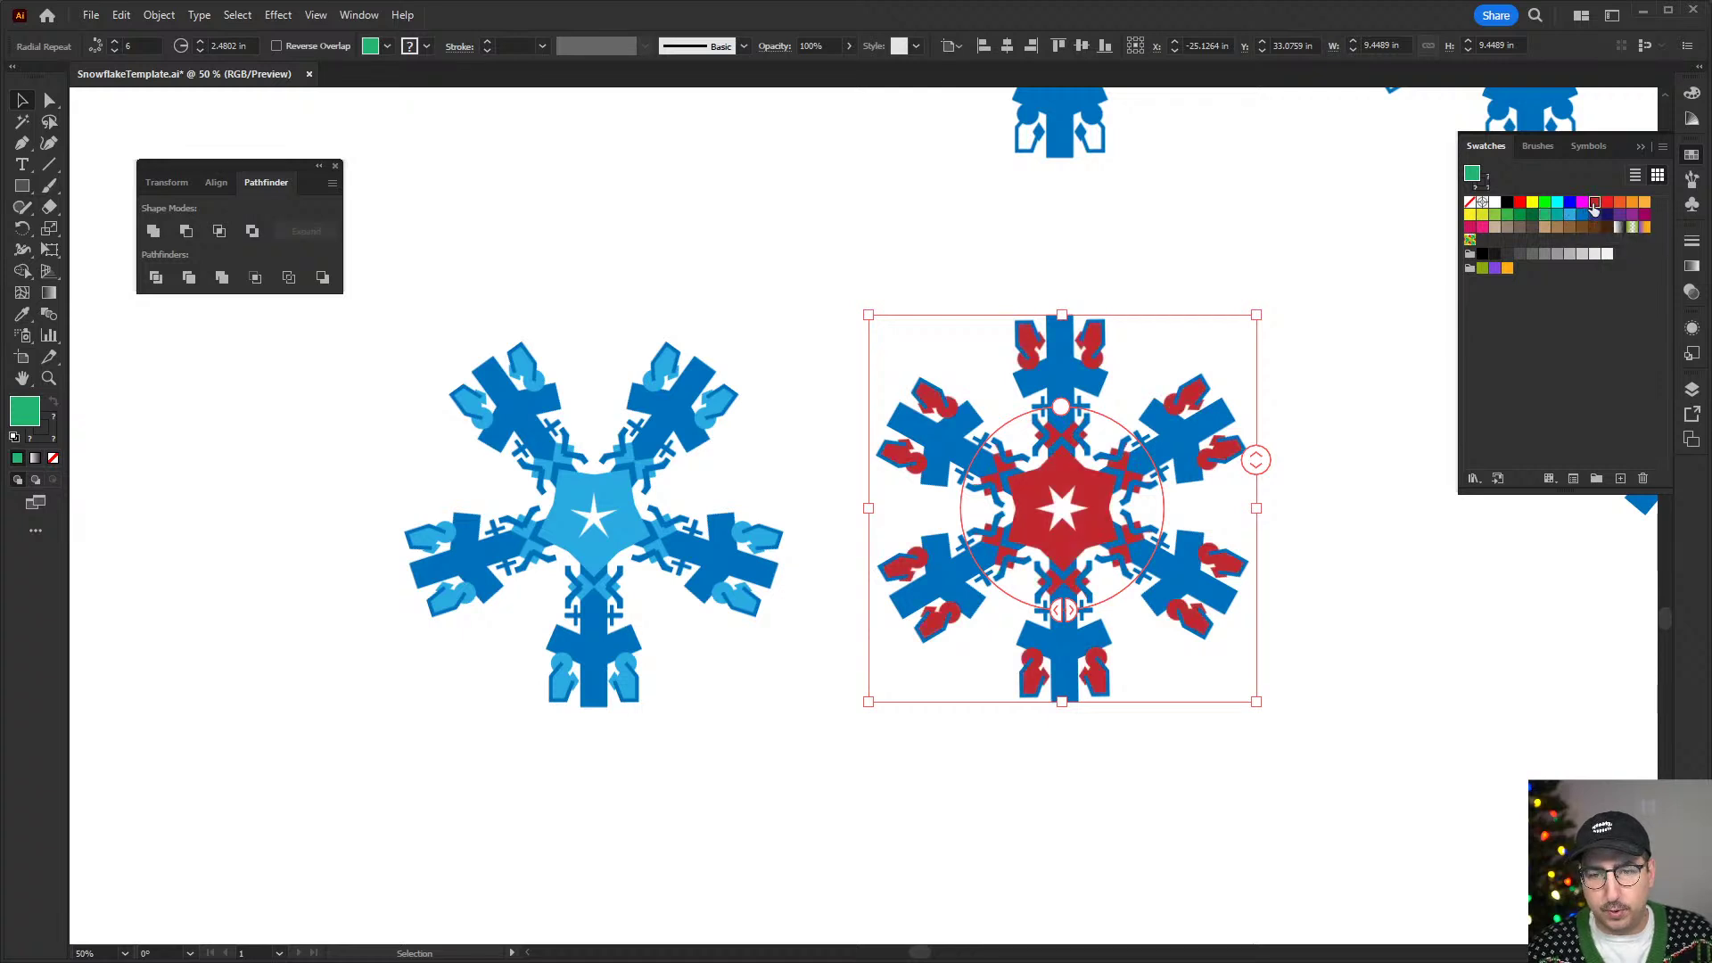
left_click(1482, 307)
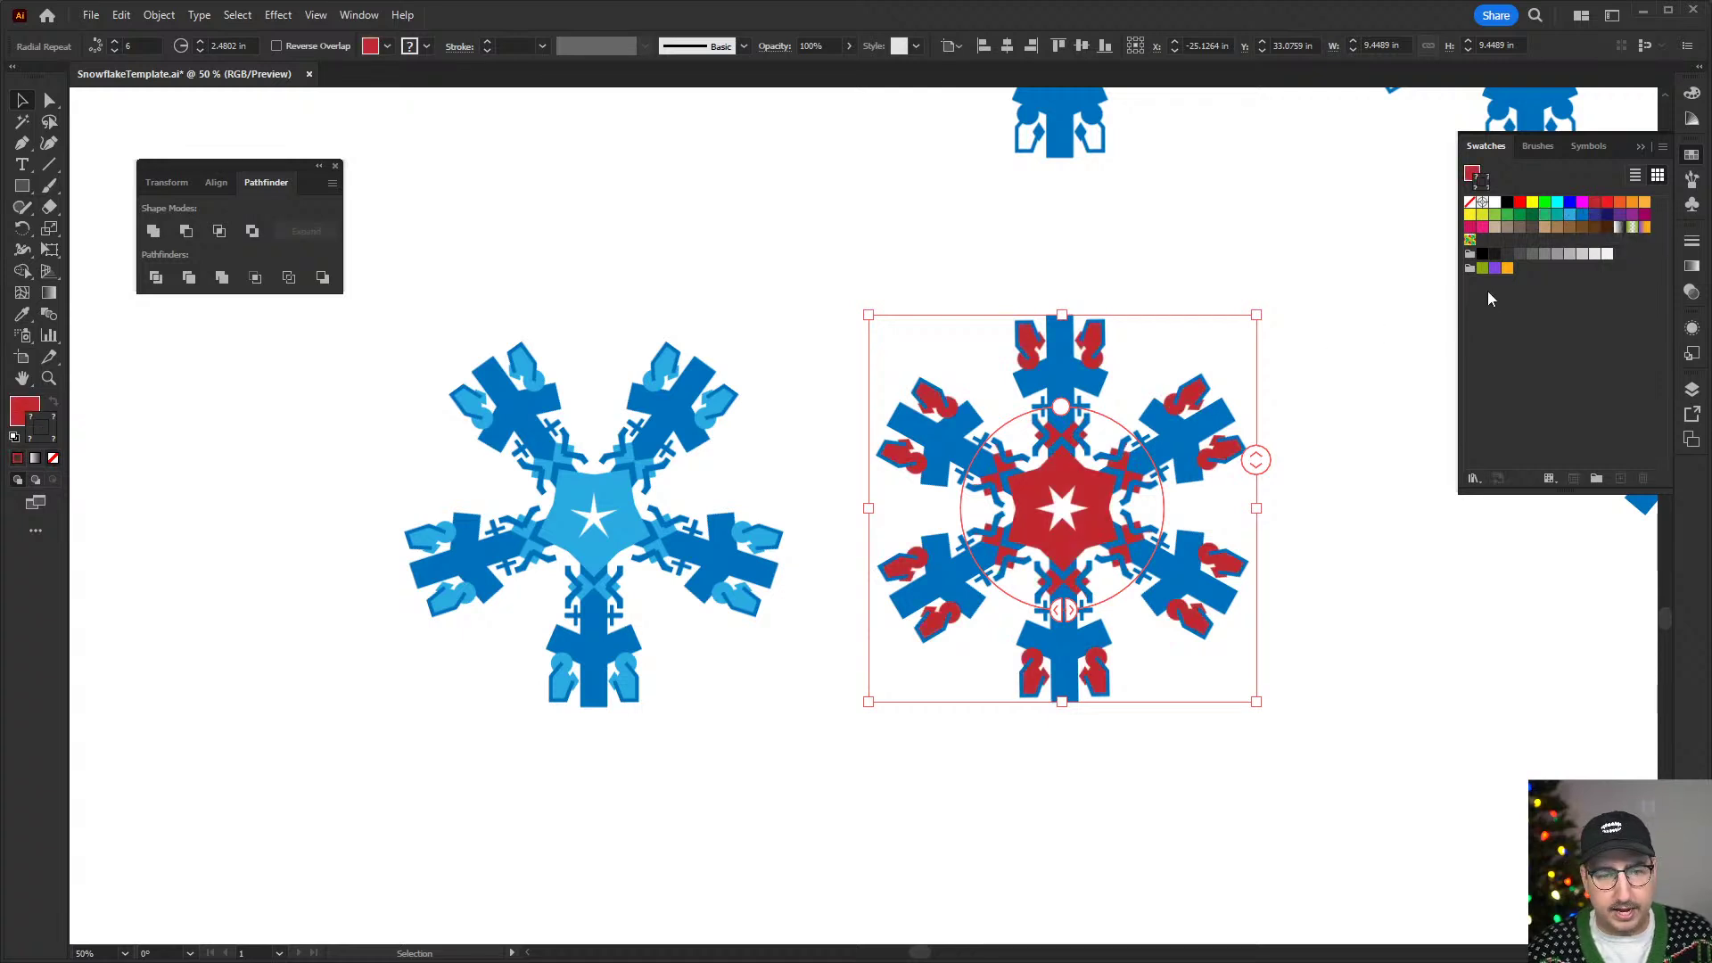
left_click(1595, 256)
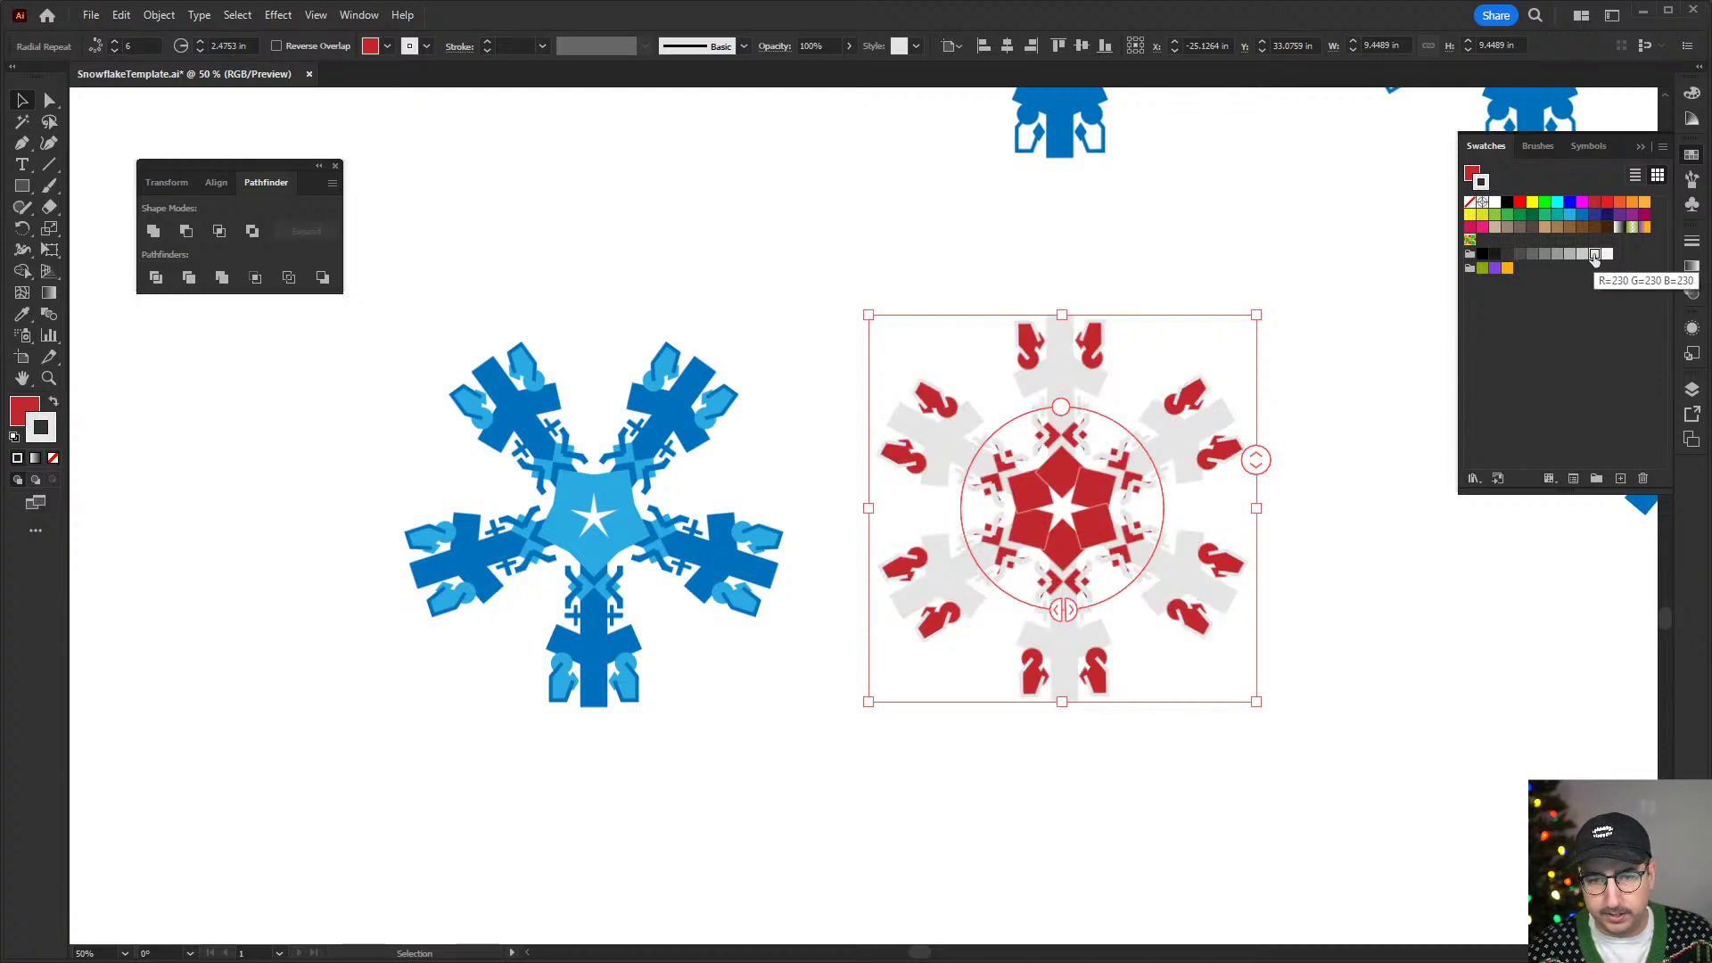
key("shift+x")
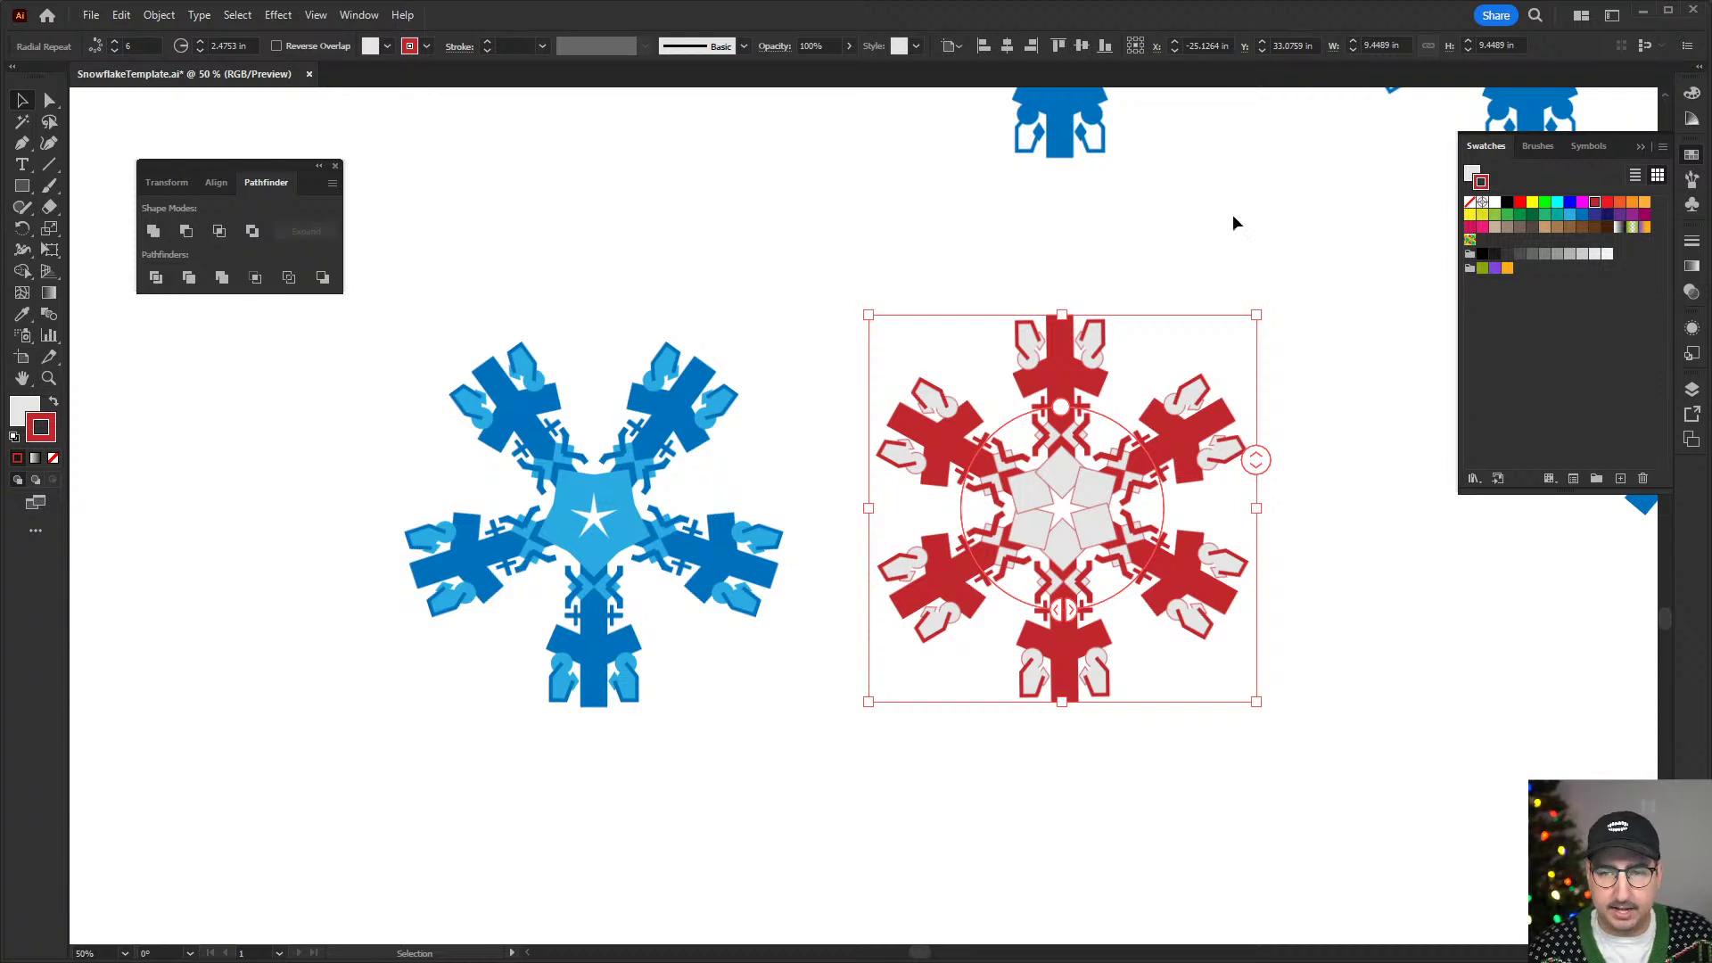
- Give the six-armed copy a bright red fill and a dark red stroke (R=193 G=39 B=45), and deselect it
left_click(1607, 203)
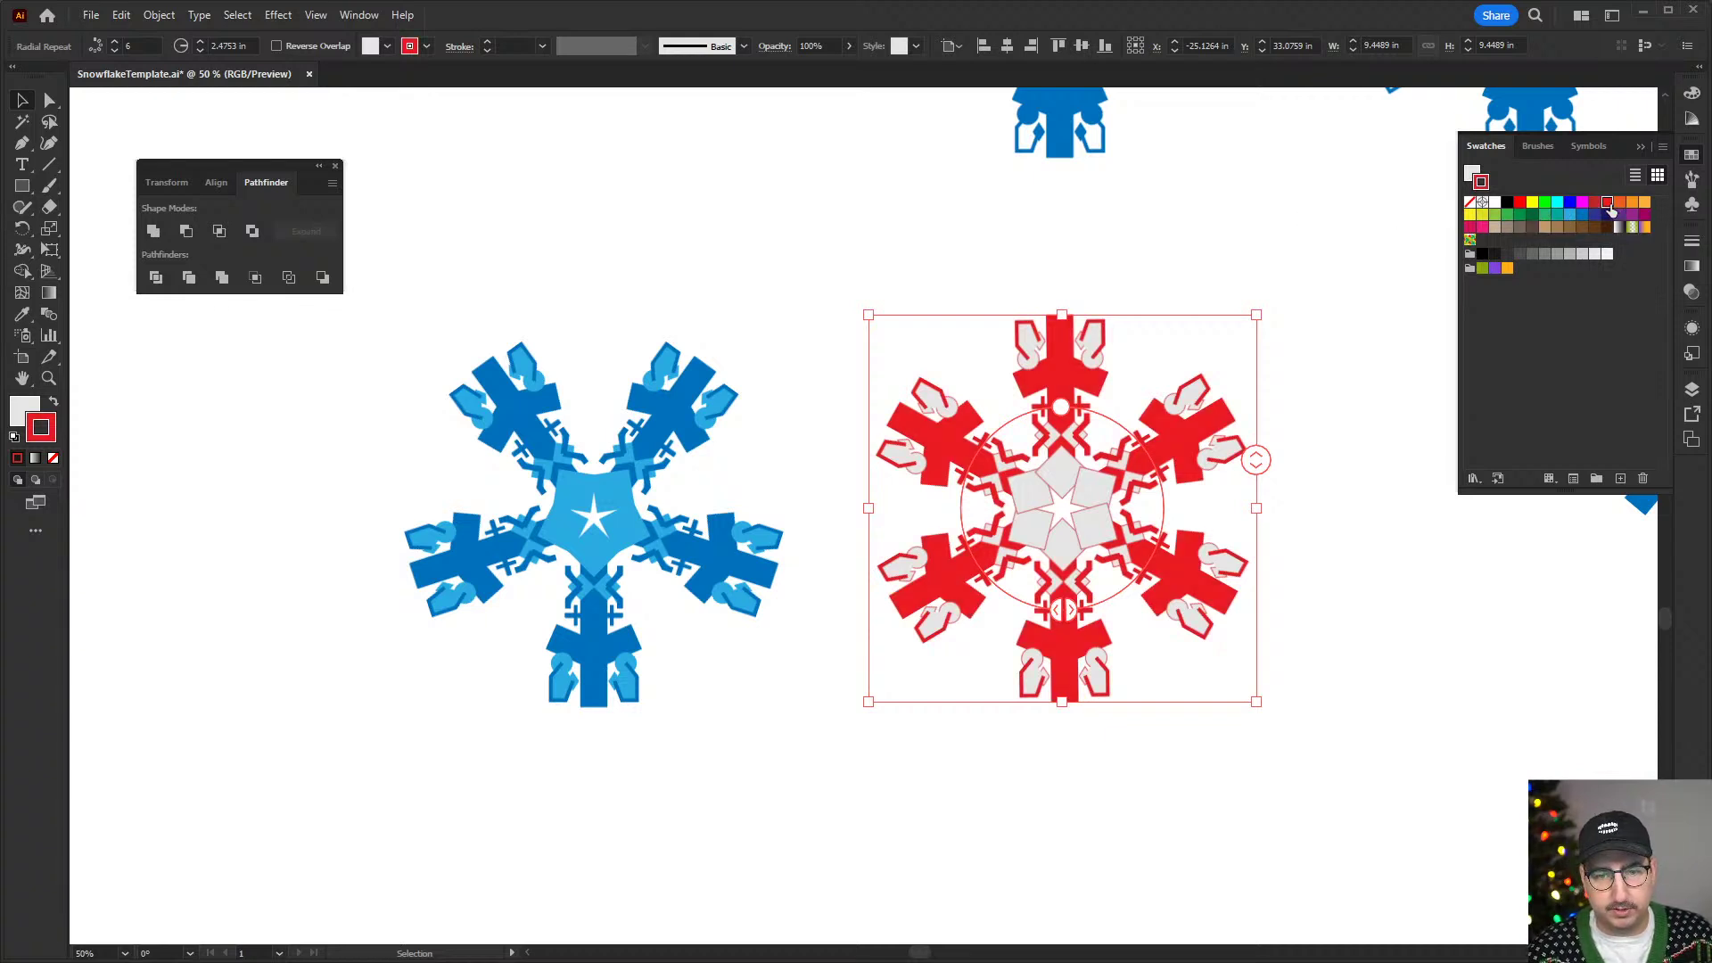
left_click(1595, 205)
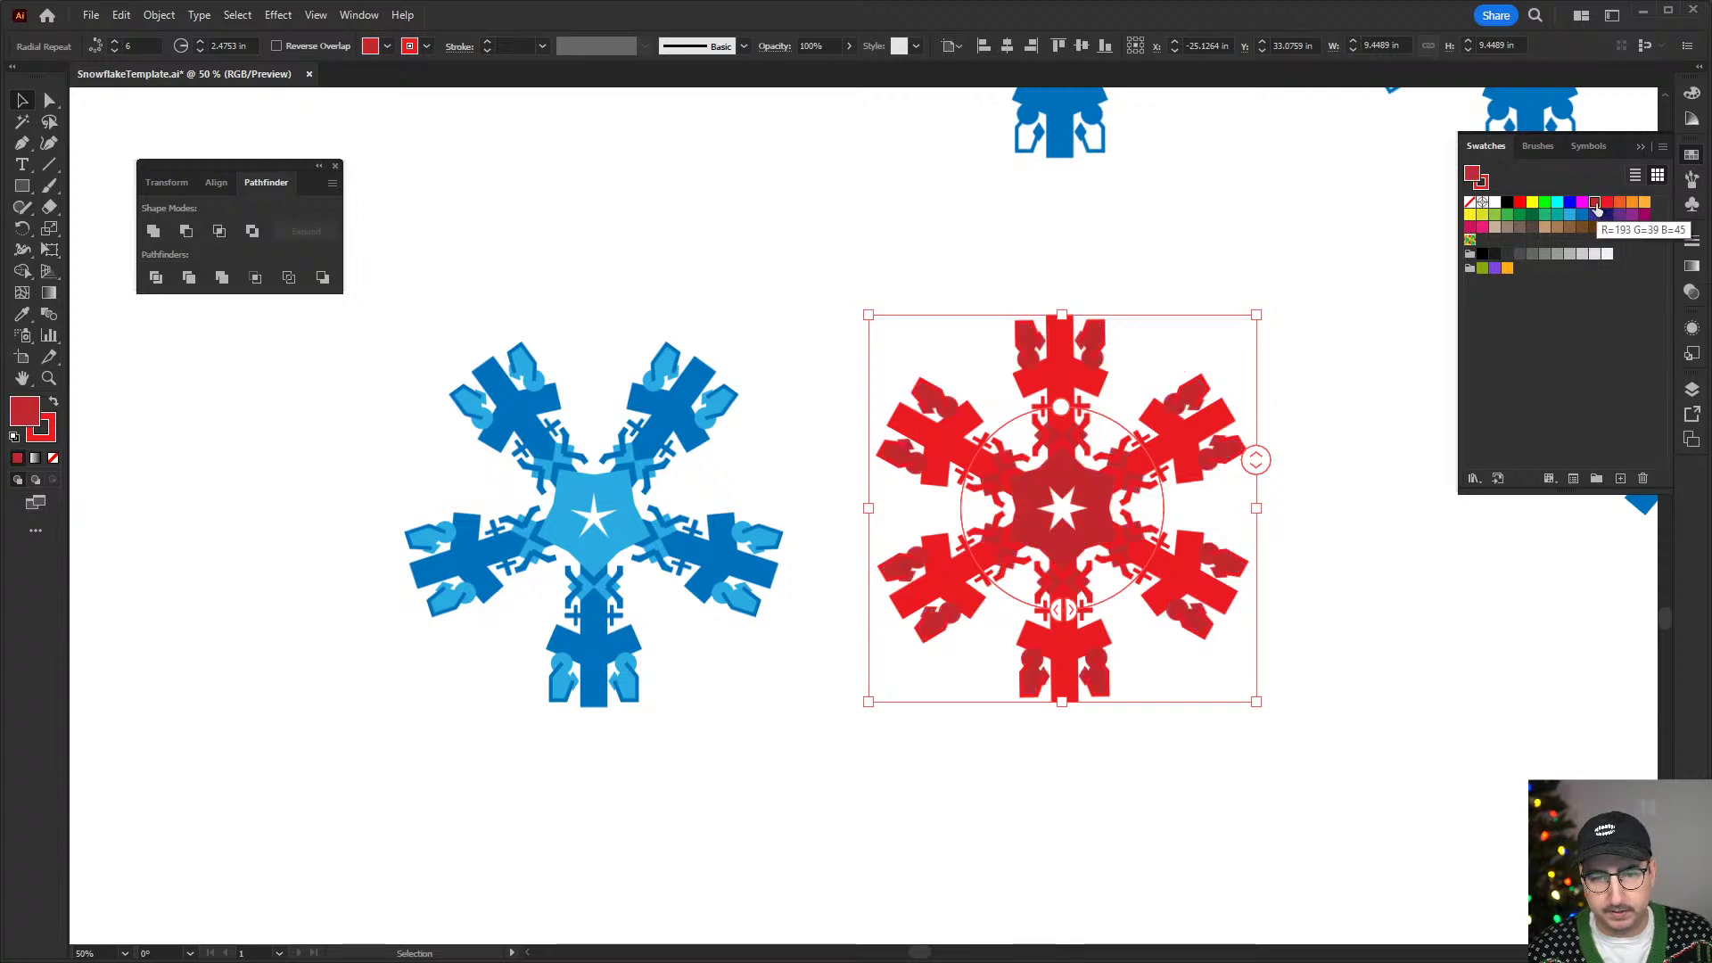
left_click(1608, 203)
left_click(1244, 254)
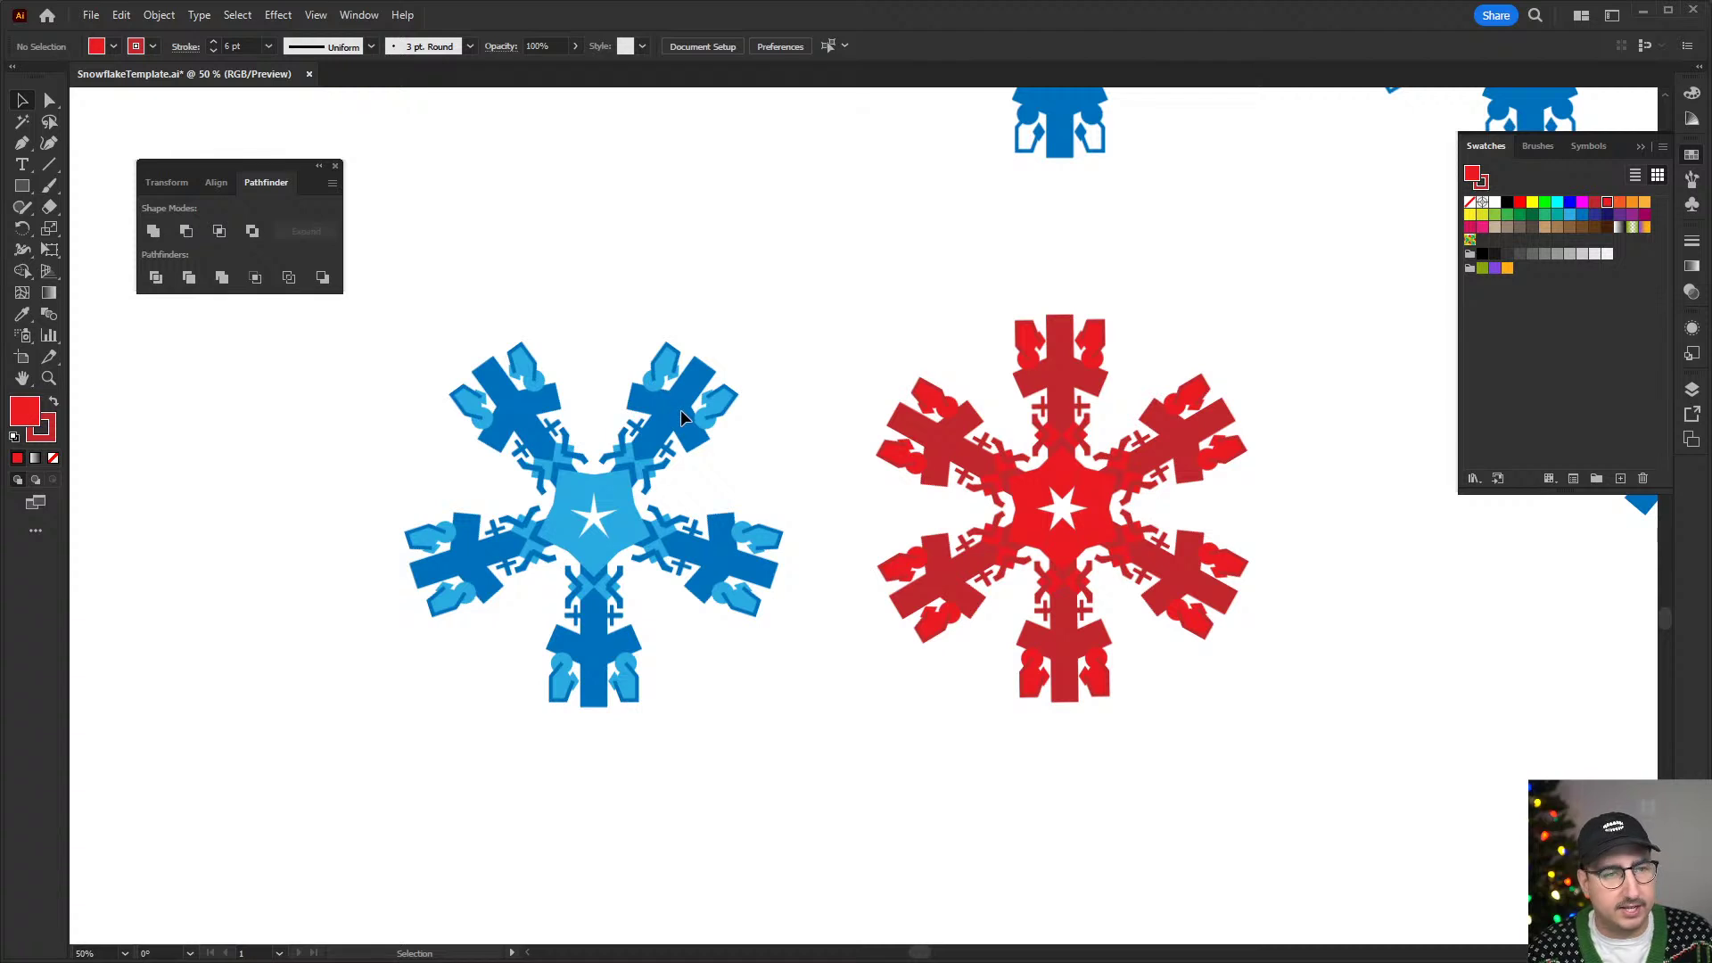
- Move the blue five-armed copy on top of the red snowflake and set its blending mode to Multiply
left_click_drag(676, 405, 1149, 389)
left_click(1262, 340)
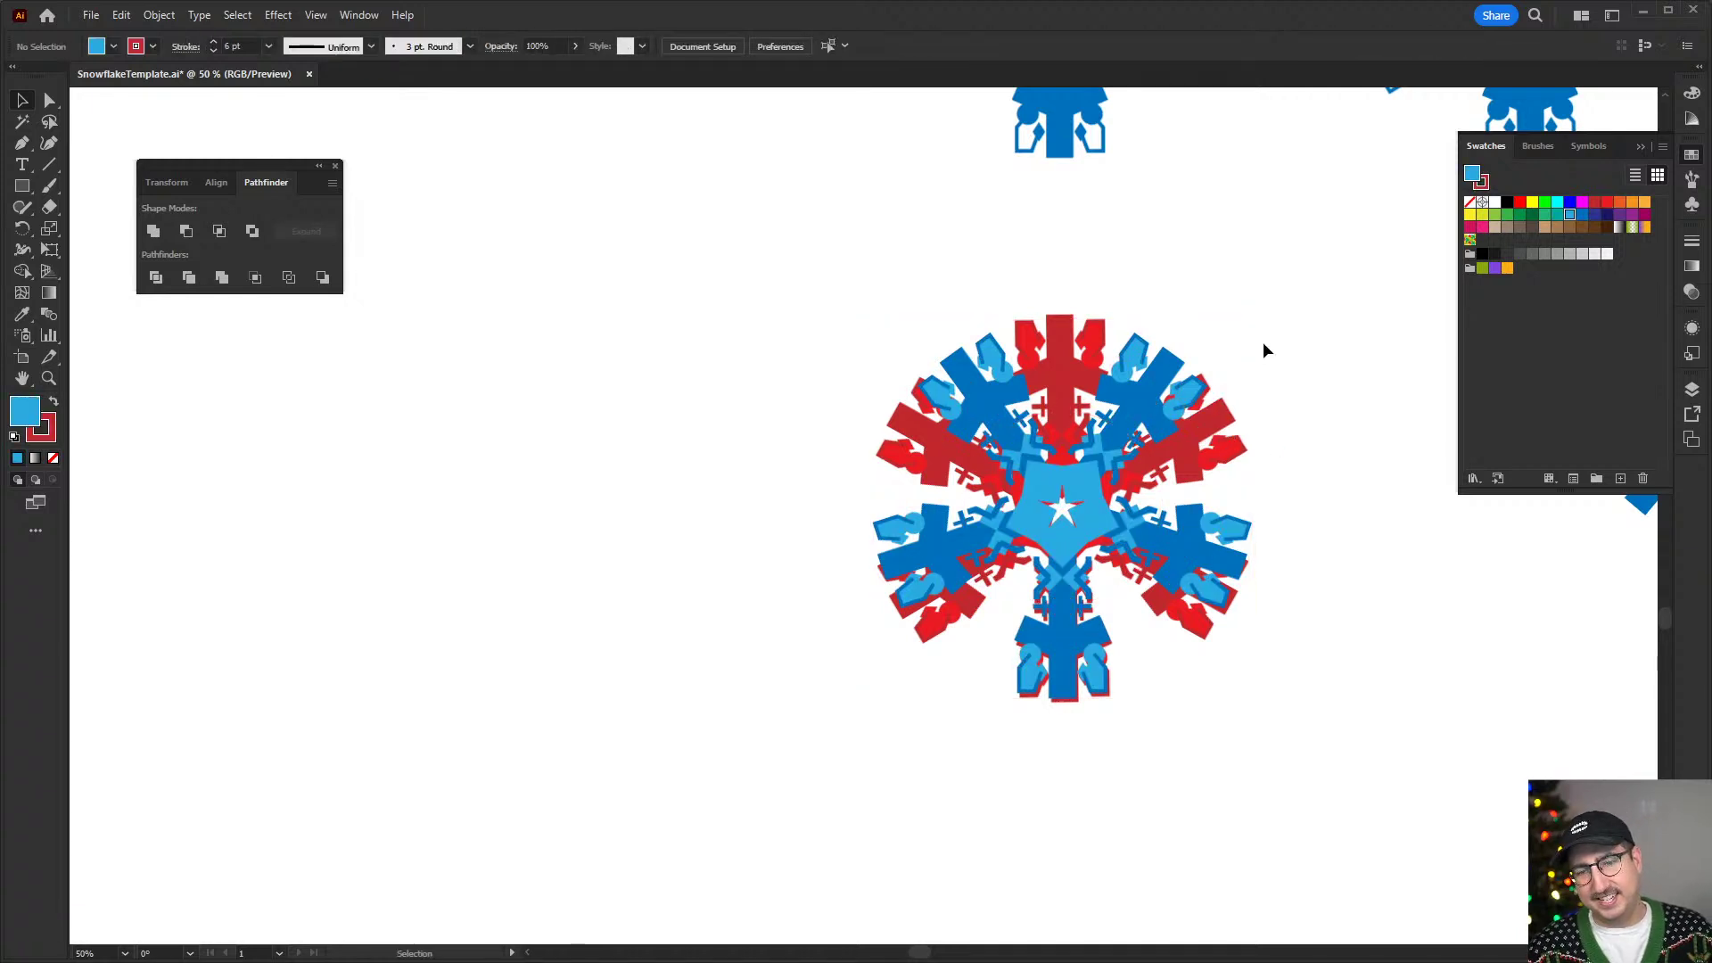
left_click(1154, 397)
left_click(1691, 293)
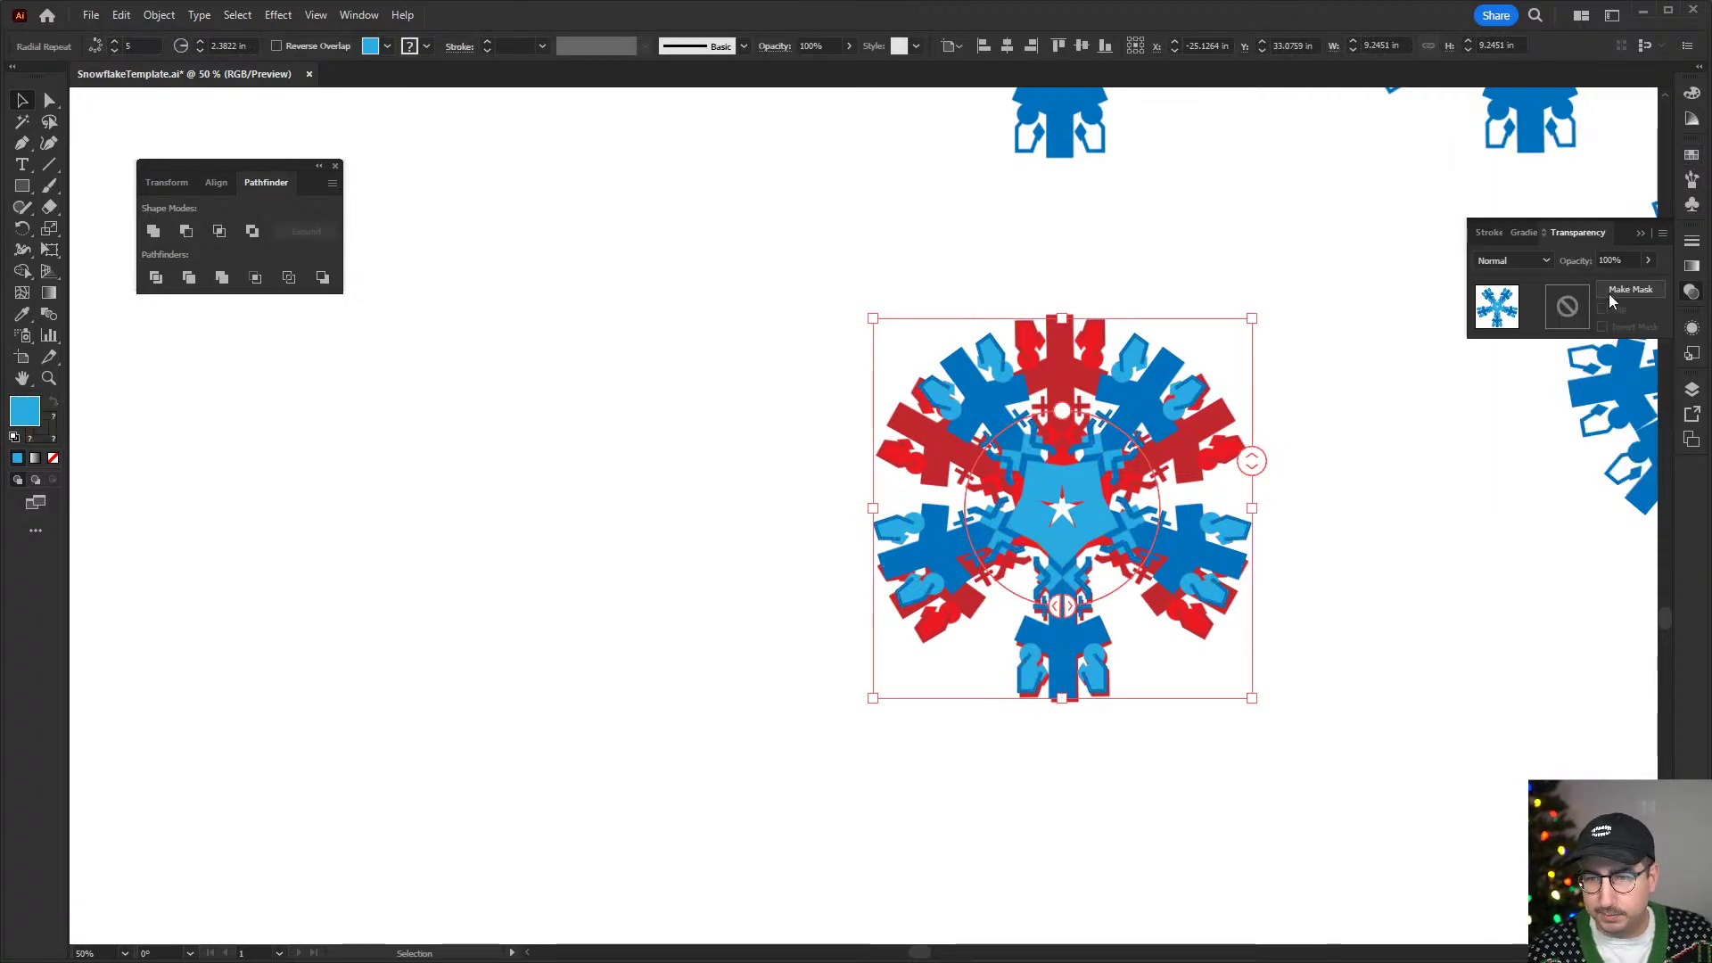
left_click(1520, 266)
left_click(1528, 314)
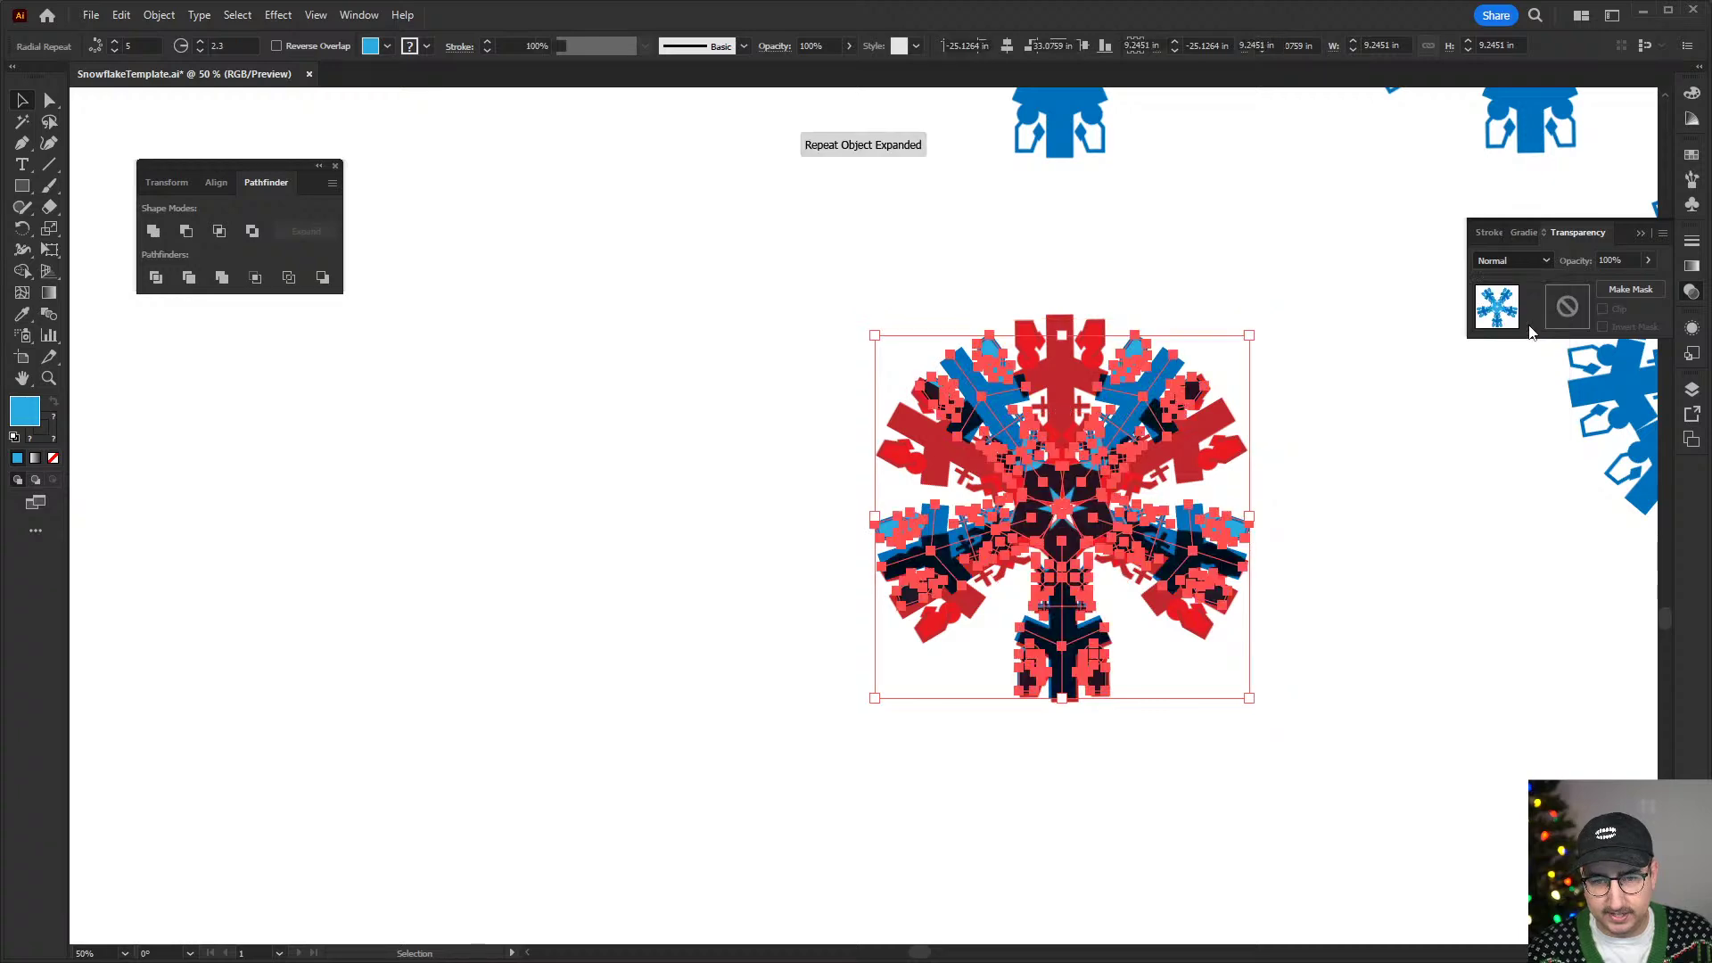
left_click(1375, 473)
- Try to rotate the blue snowflake over the red one
key("z")
left_click(1018, 537)
left_click(1072, 475)
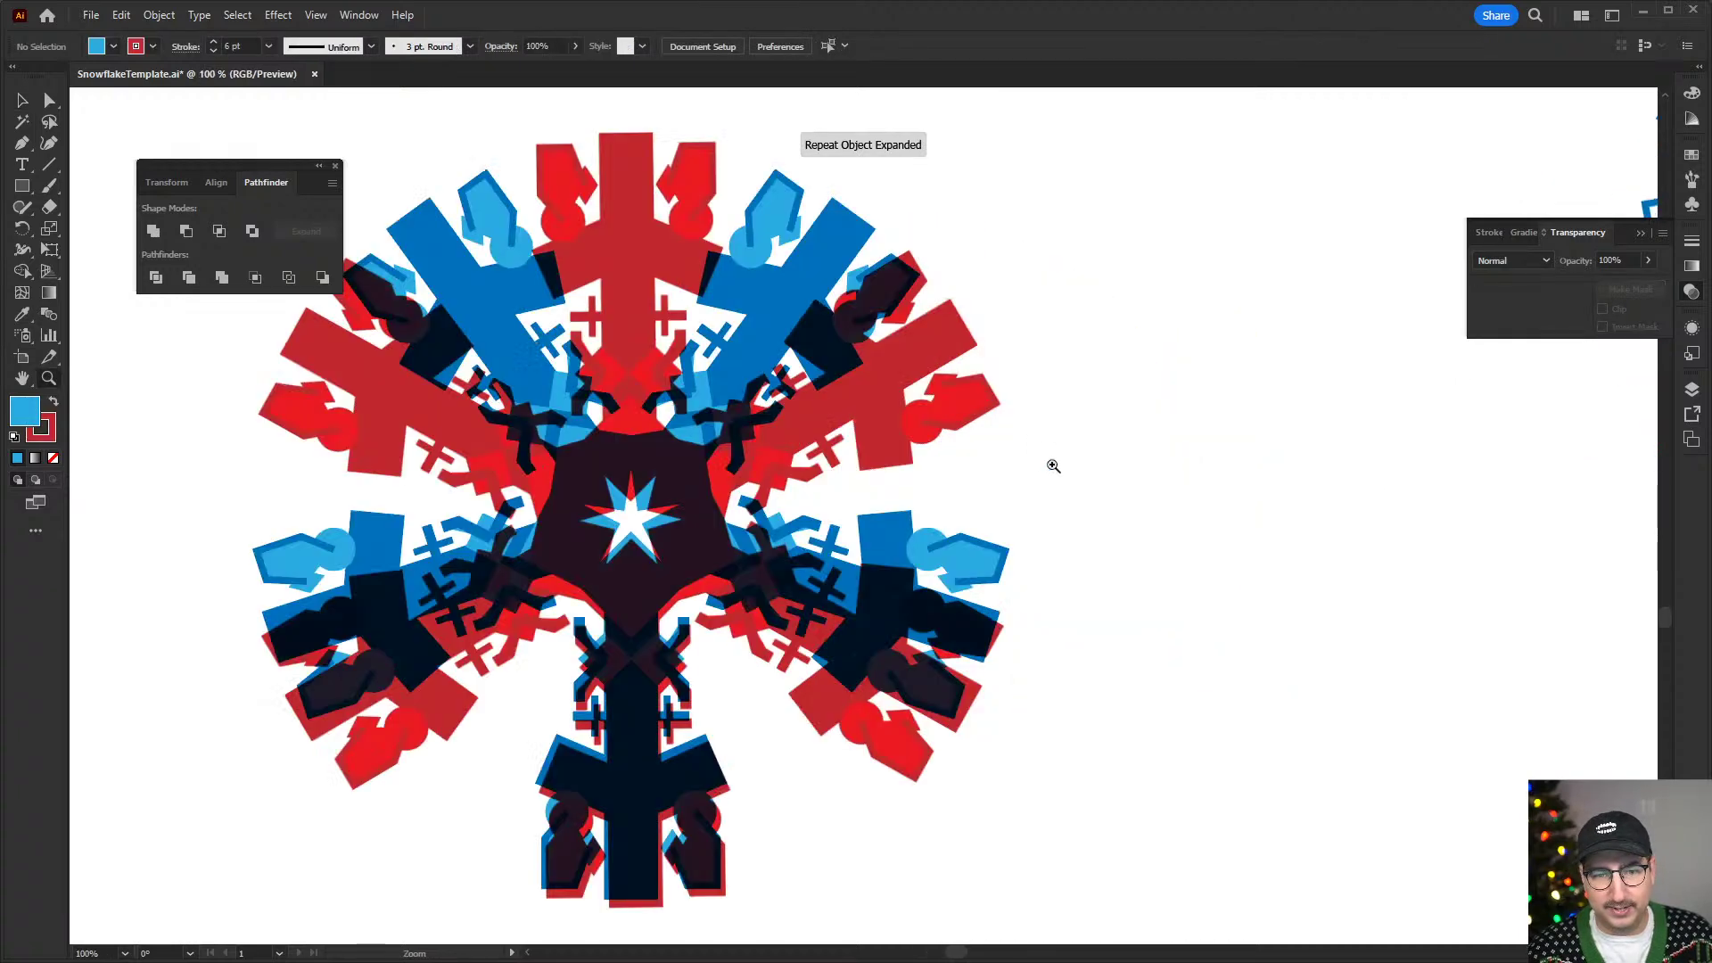
left_click_drag(973, 462, 1153, 478)
key("v")
left_click(1001, 271)
key("r")
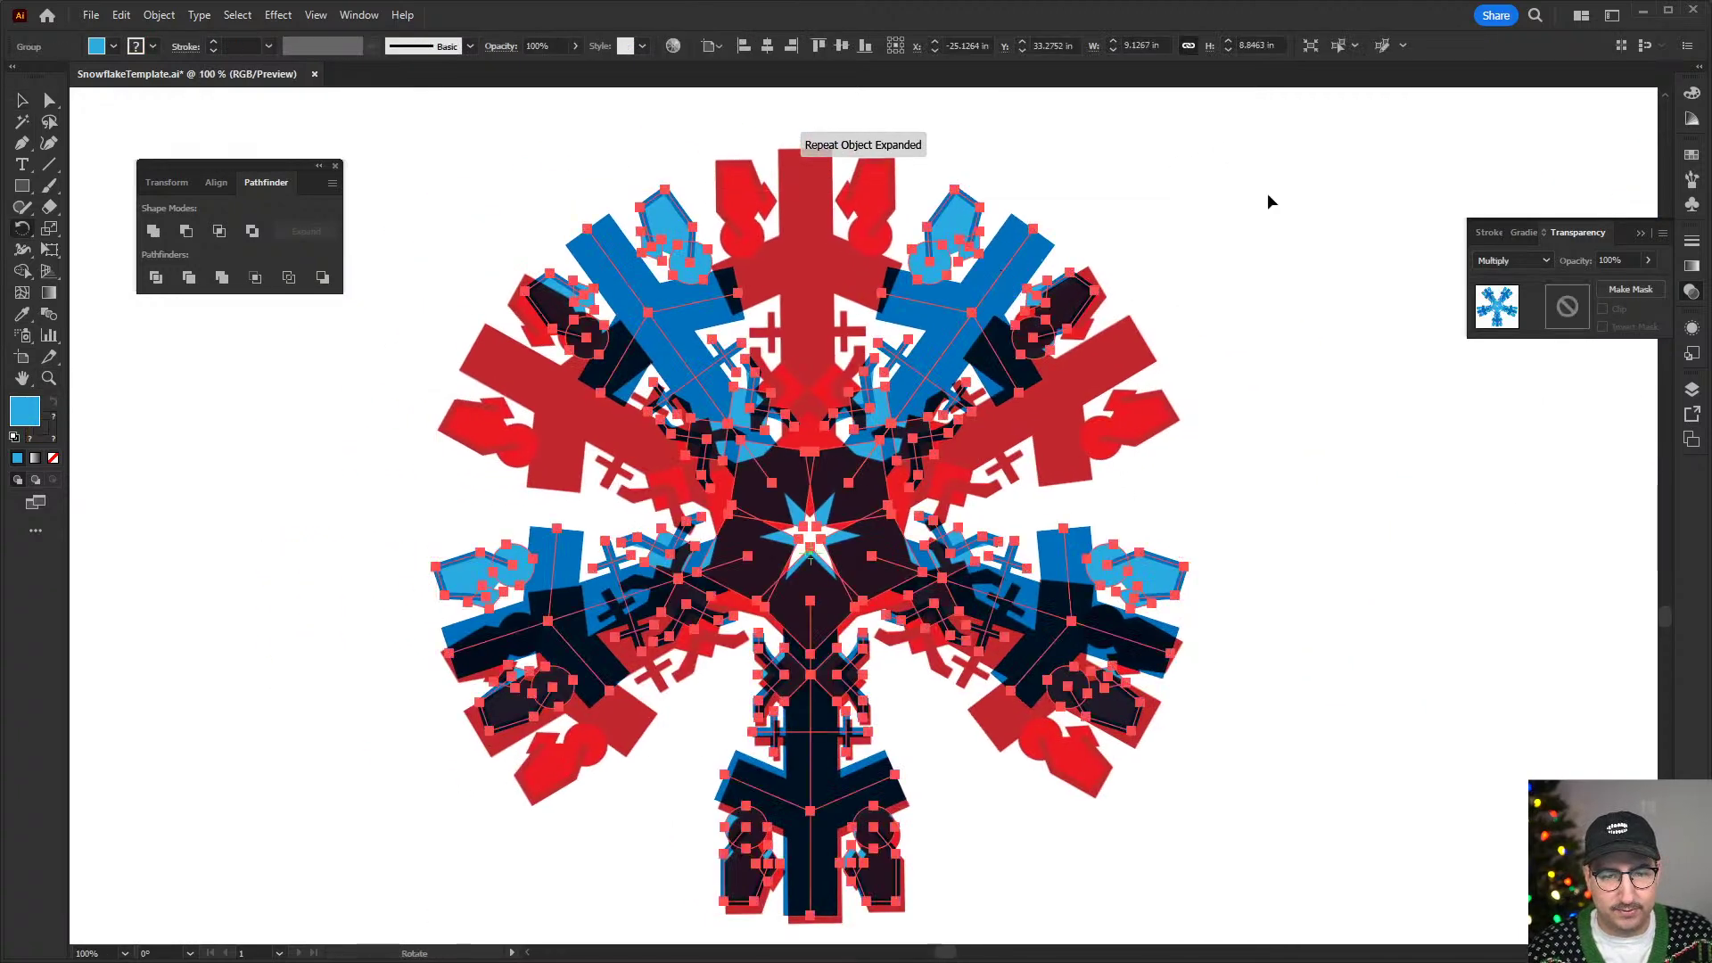
left_click_drag(1271, 202, 1192, 487)
- Duplicate the overlapping red and blue snowflakes together beside the original pair
key("z")
left_click(925, 520, "alt")
key("v")
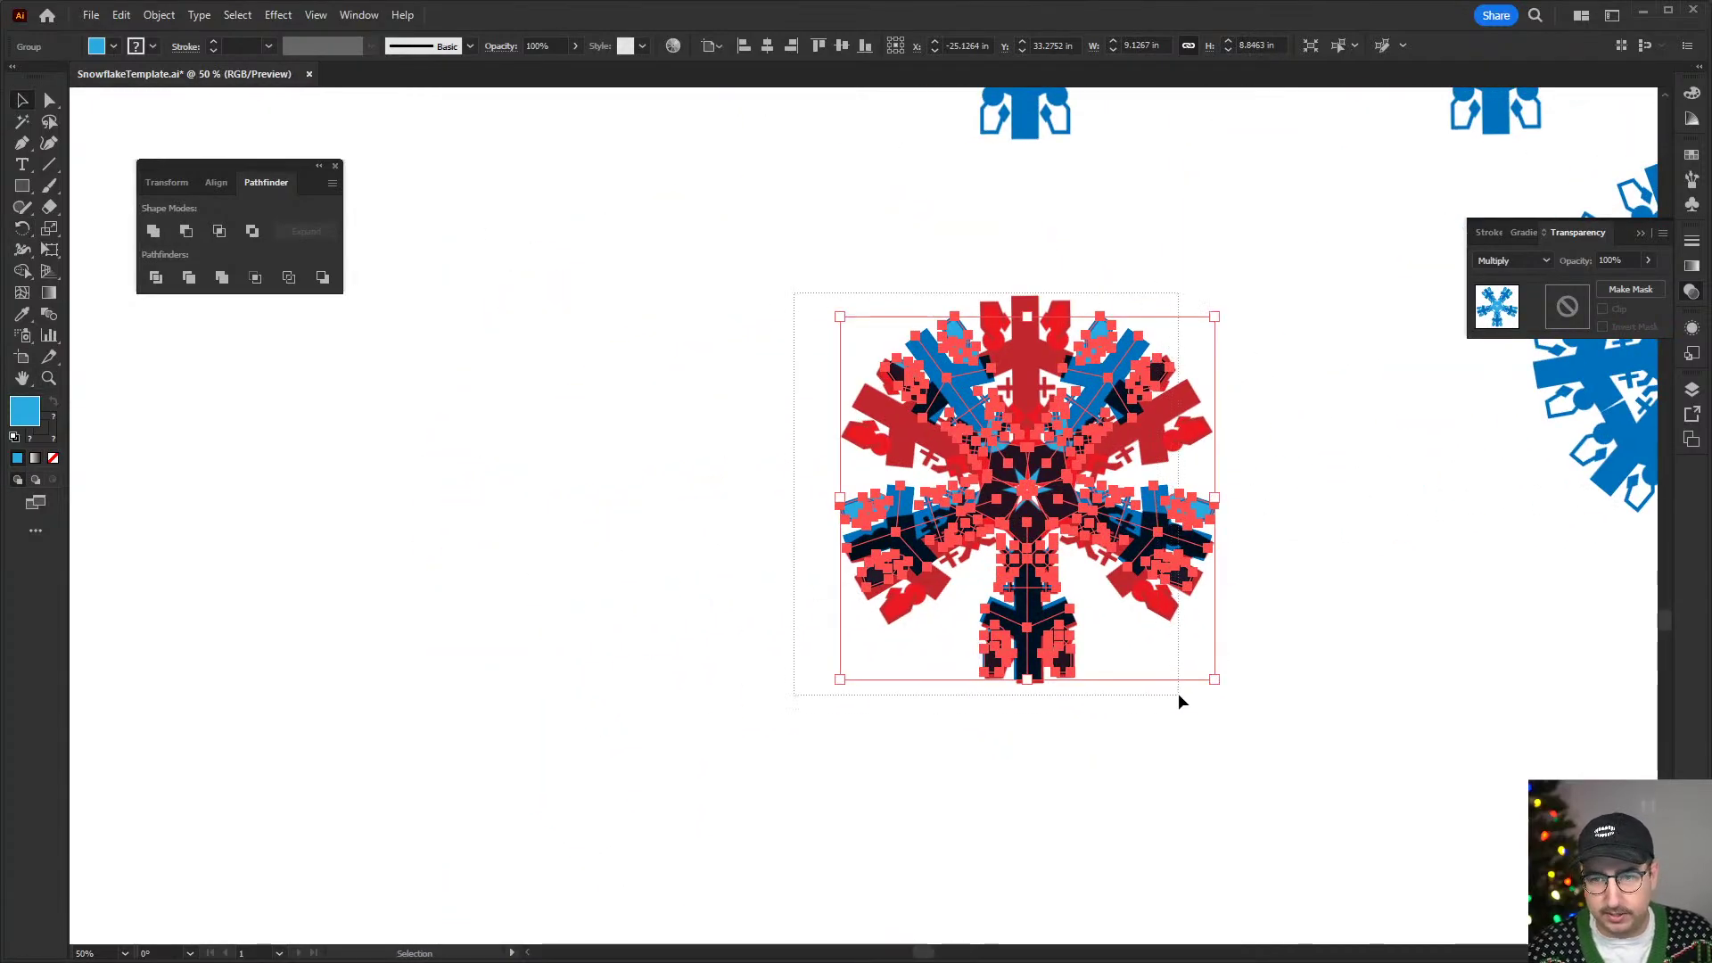
left_click_drag(1031, 515, 470, 515)
left_click(690, 321)
- Nudge the blue snowflake in the duplicated pair down until the end of its bottom arm lines up with the red one
key("z")
left_click(624, 612)
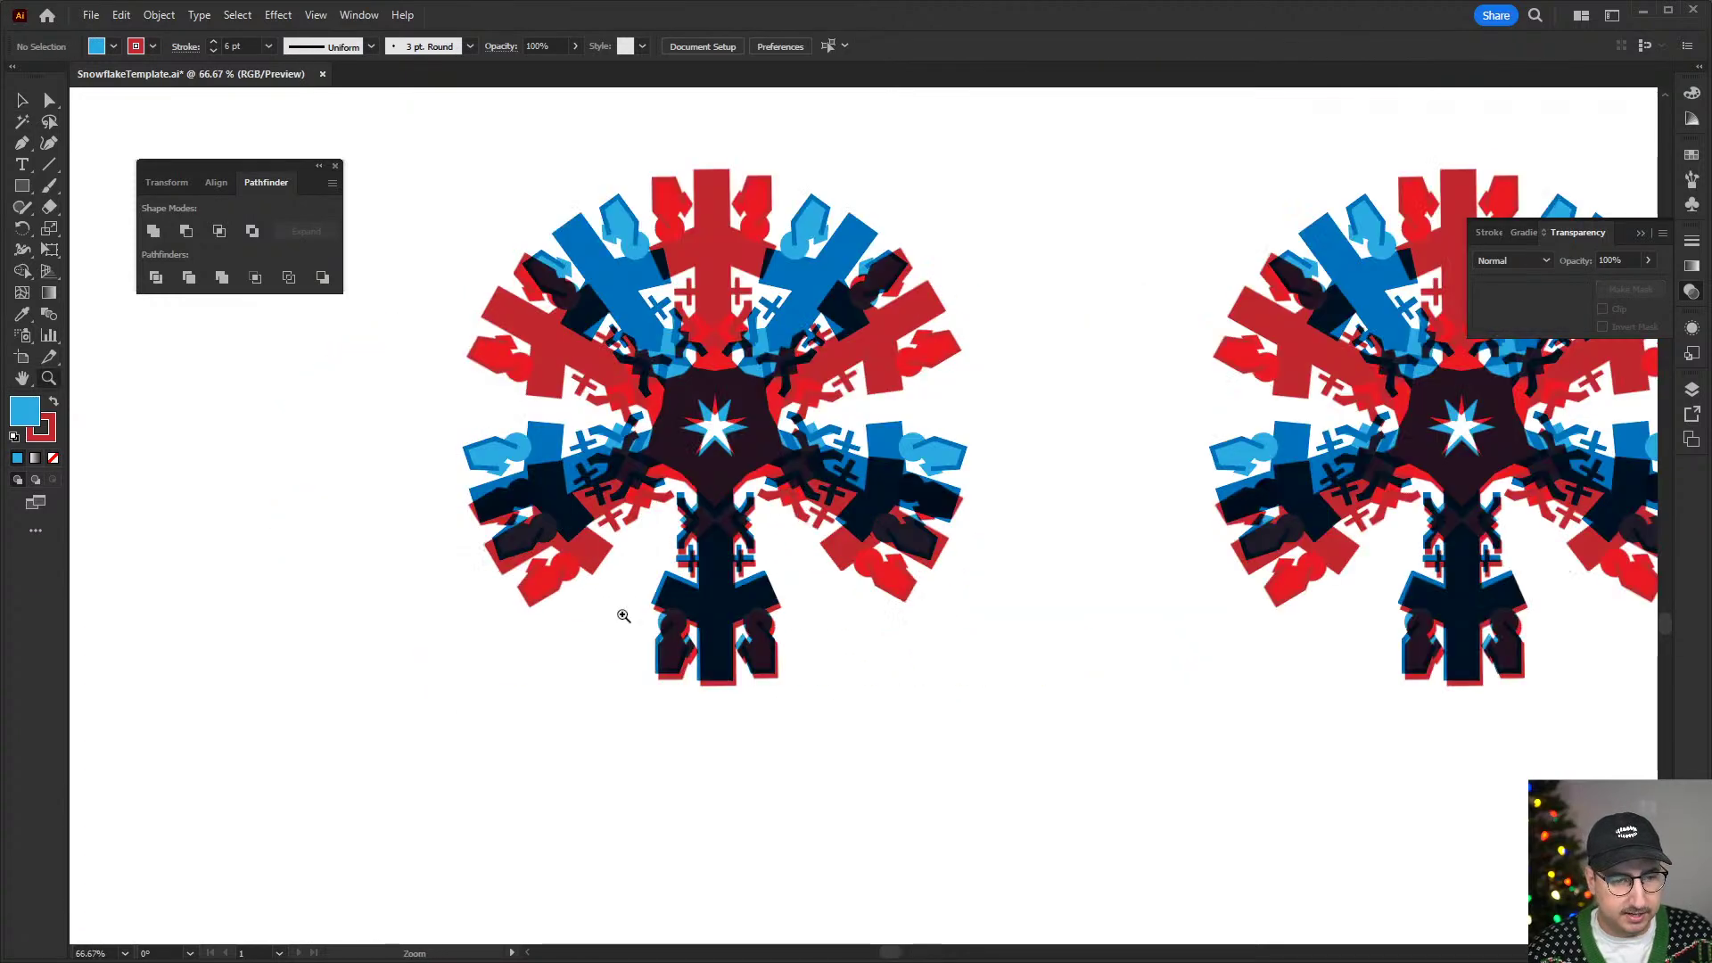
left_click(814, 568)
left_click(814, 481)
left_click(765, 568)
key("v")
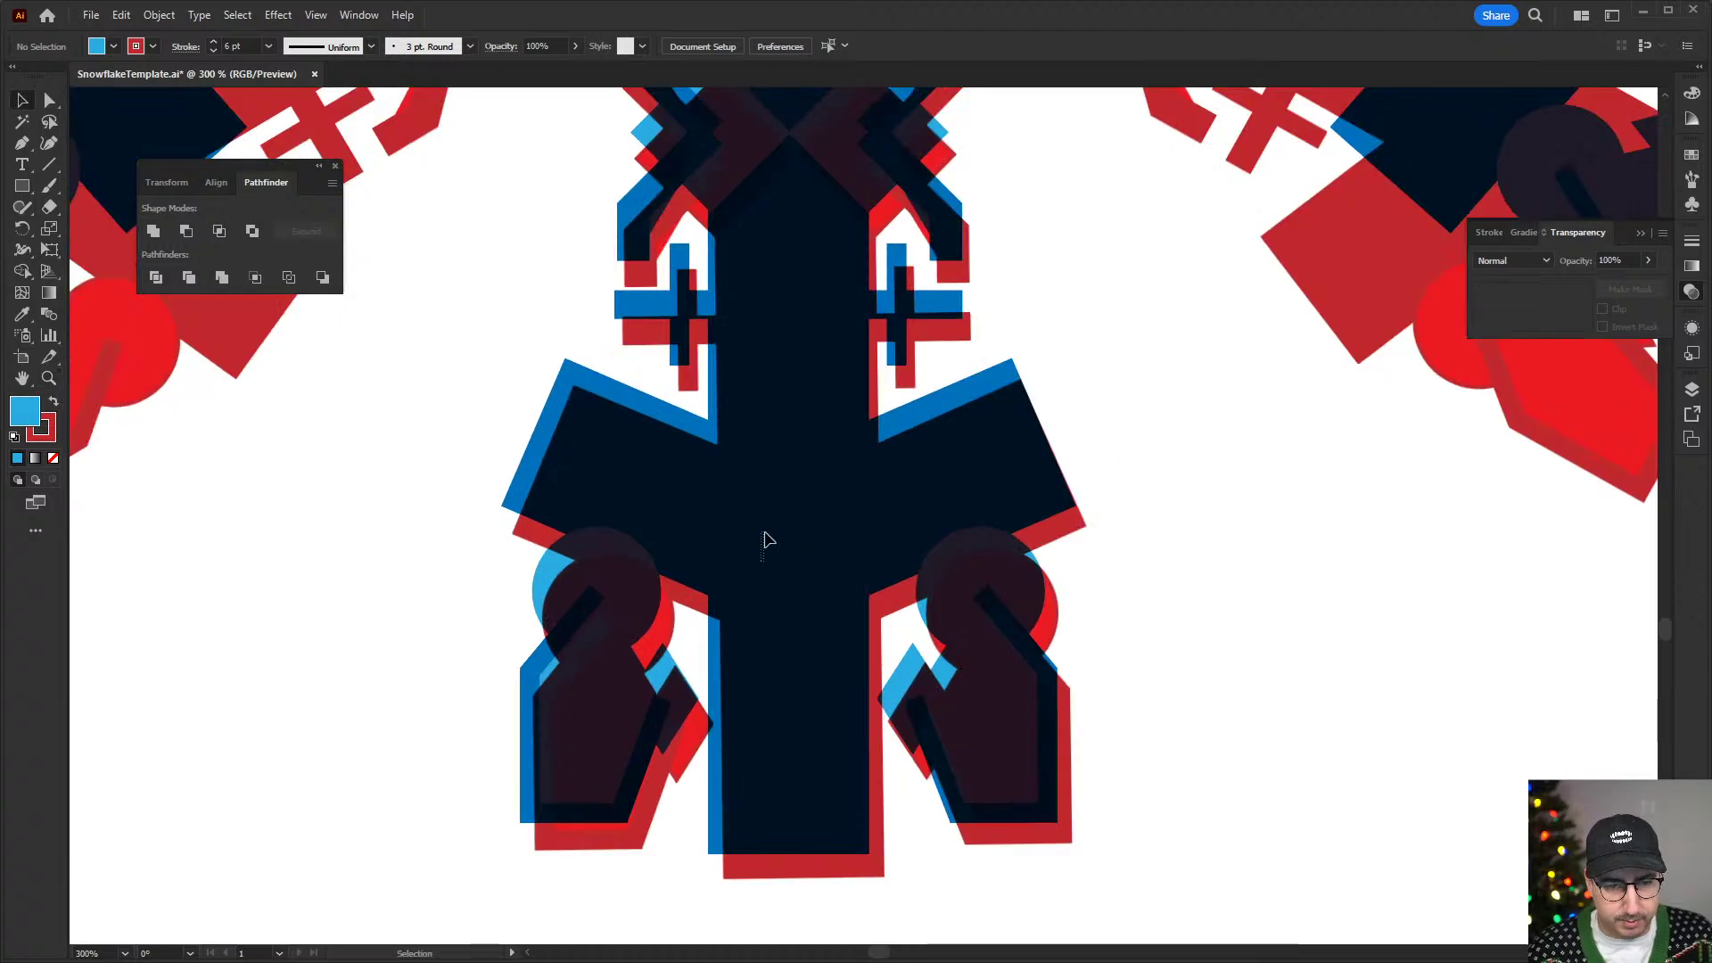
left_click(764, 539)
left_click(787, 528, "ctrl")
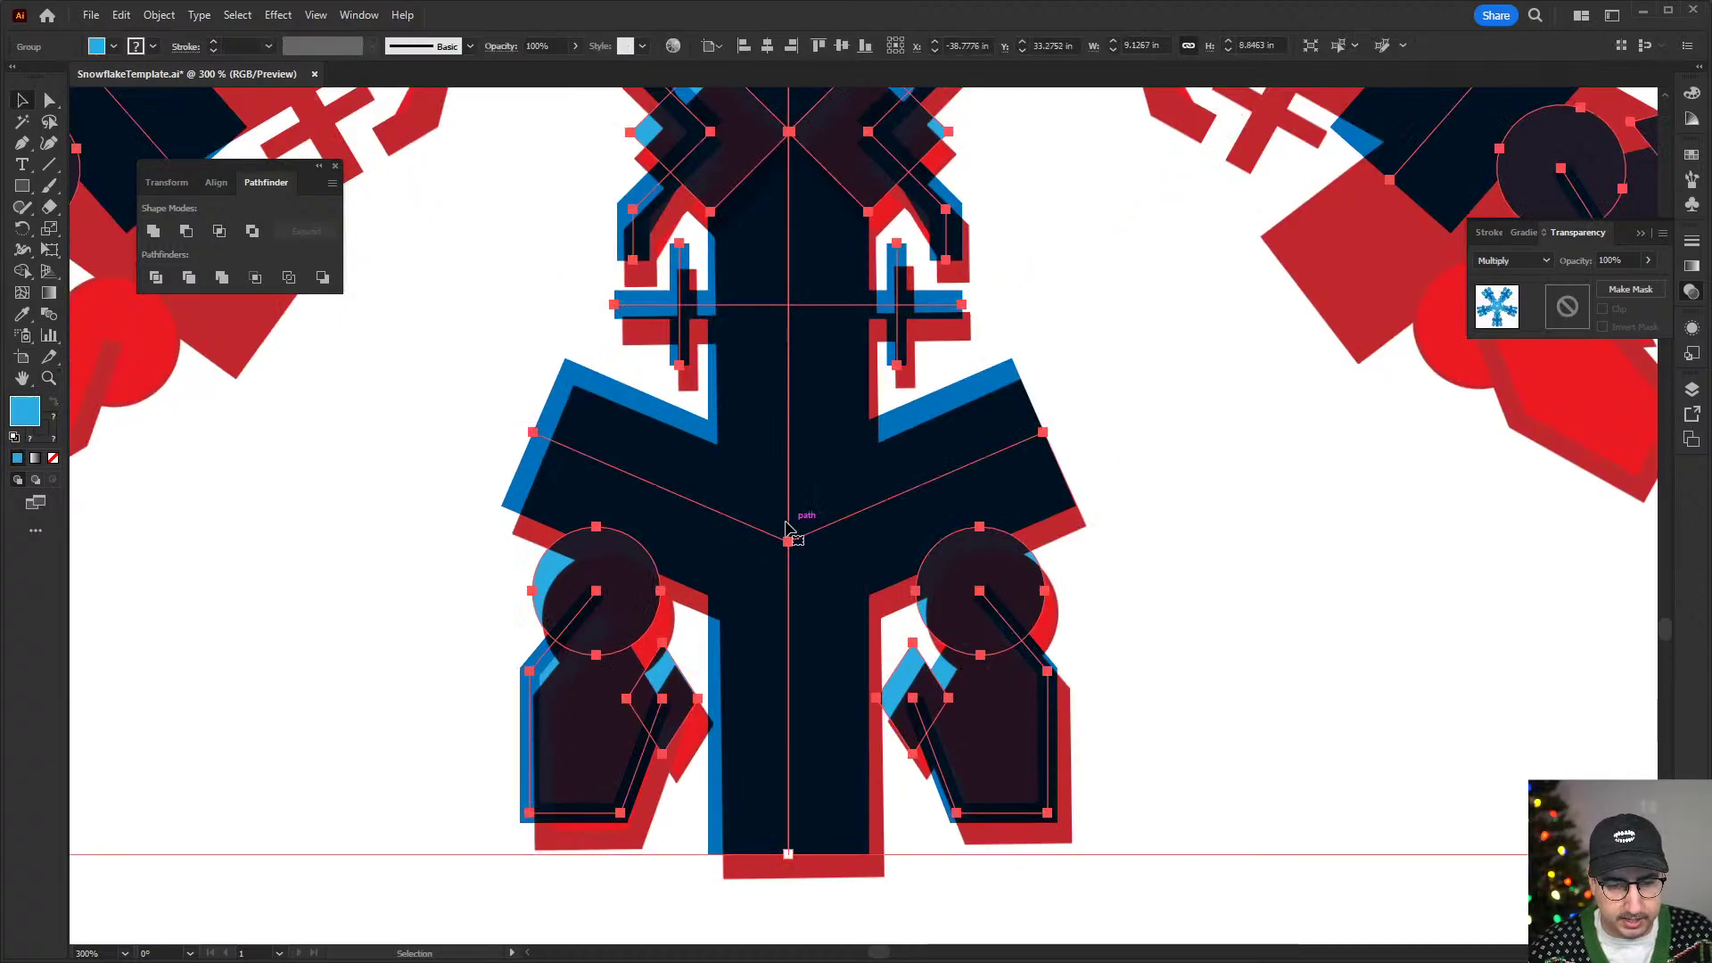
key("Down")
key("Down")
key("Down")
key("Down")
key("Down")
key("Down")
key("Down")
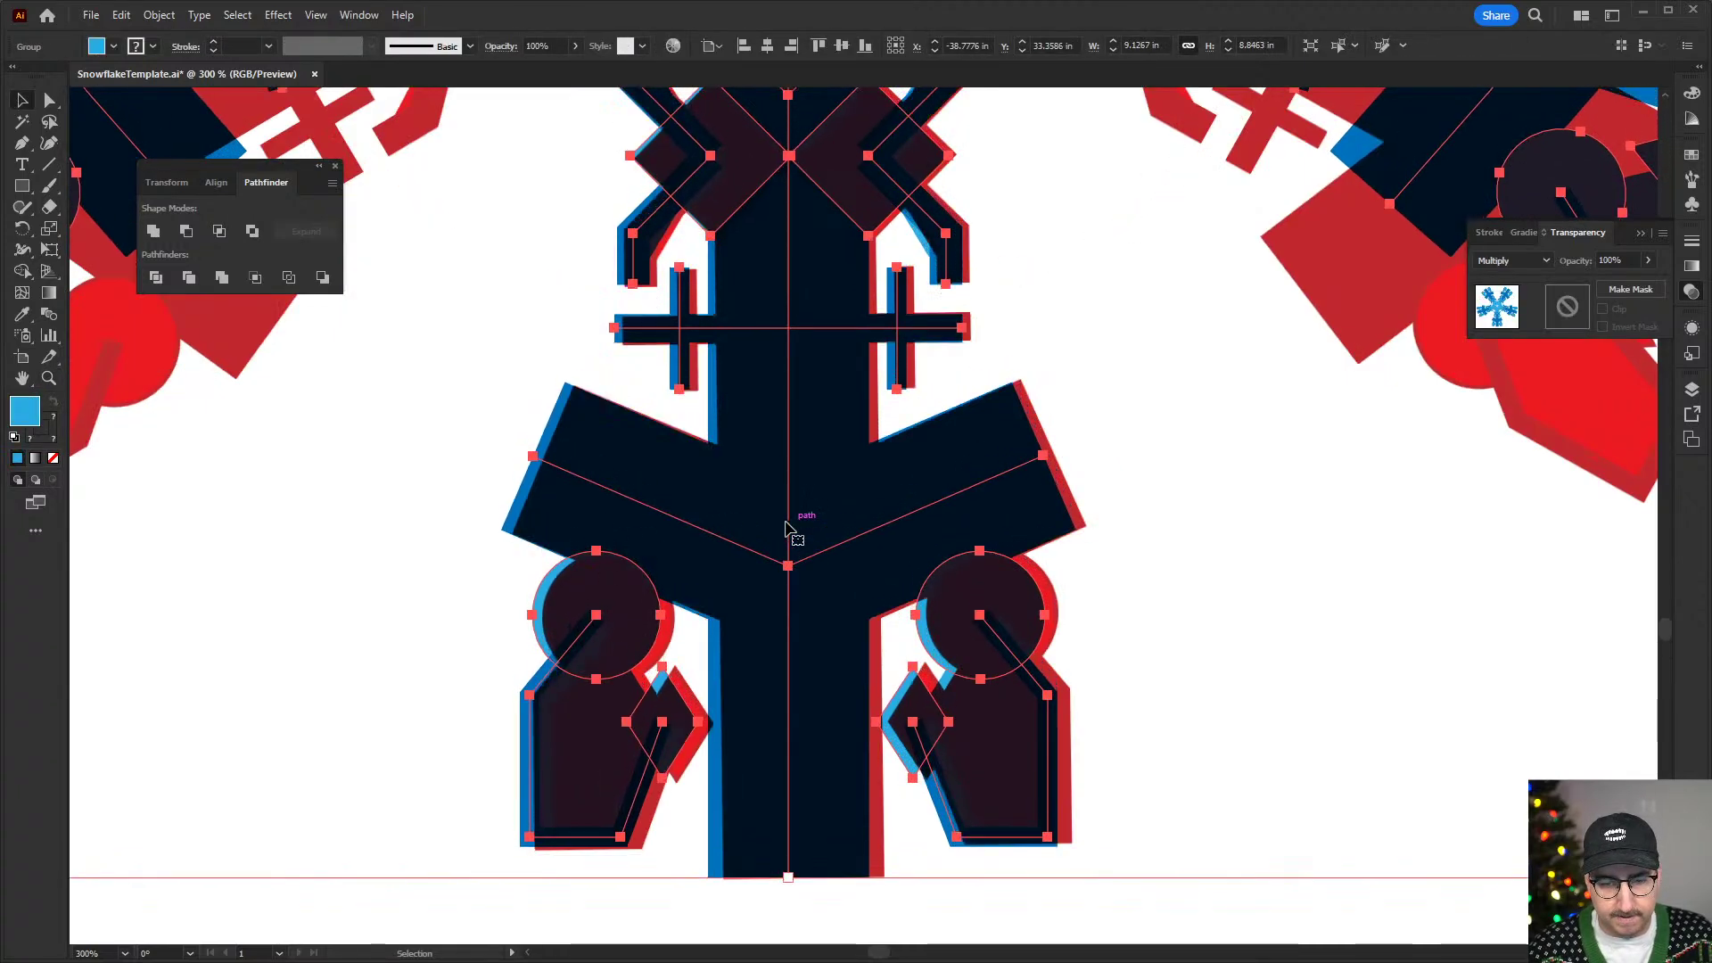
- Nudge the duplicated blue snowflake up and to the right until its bottom arm covers the red one
key("Up")
key("Right")
key("Right")
key("Right")
key("Right")
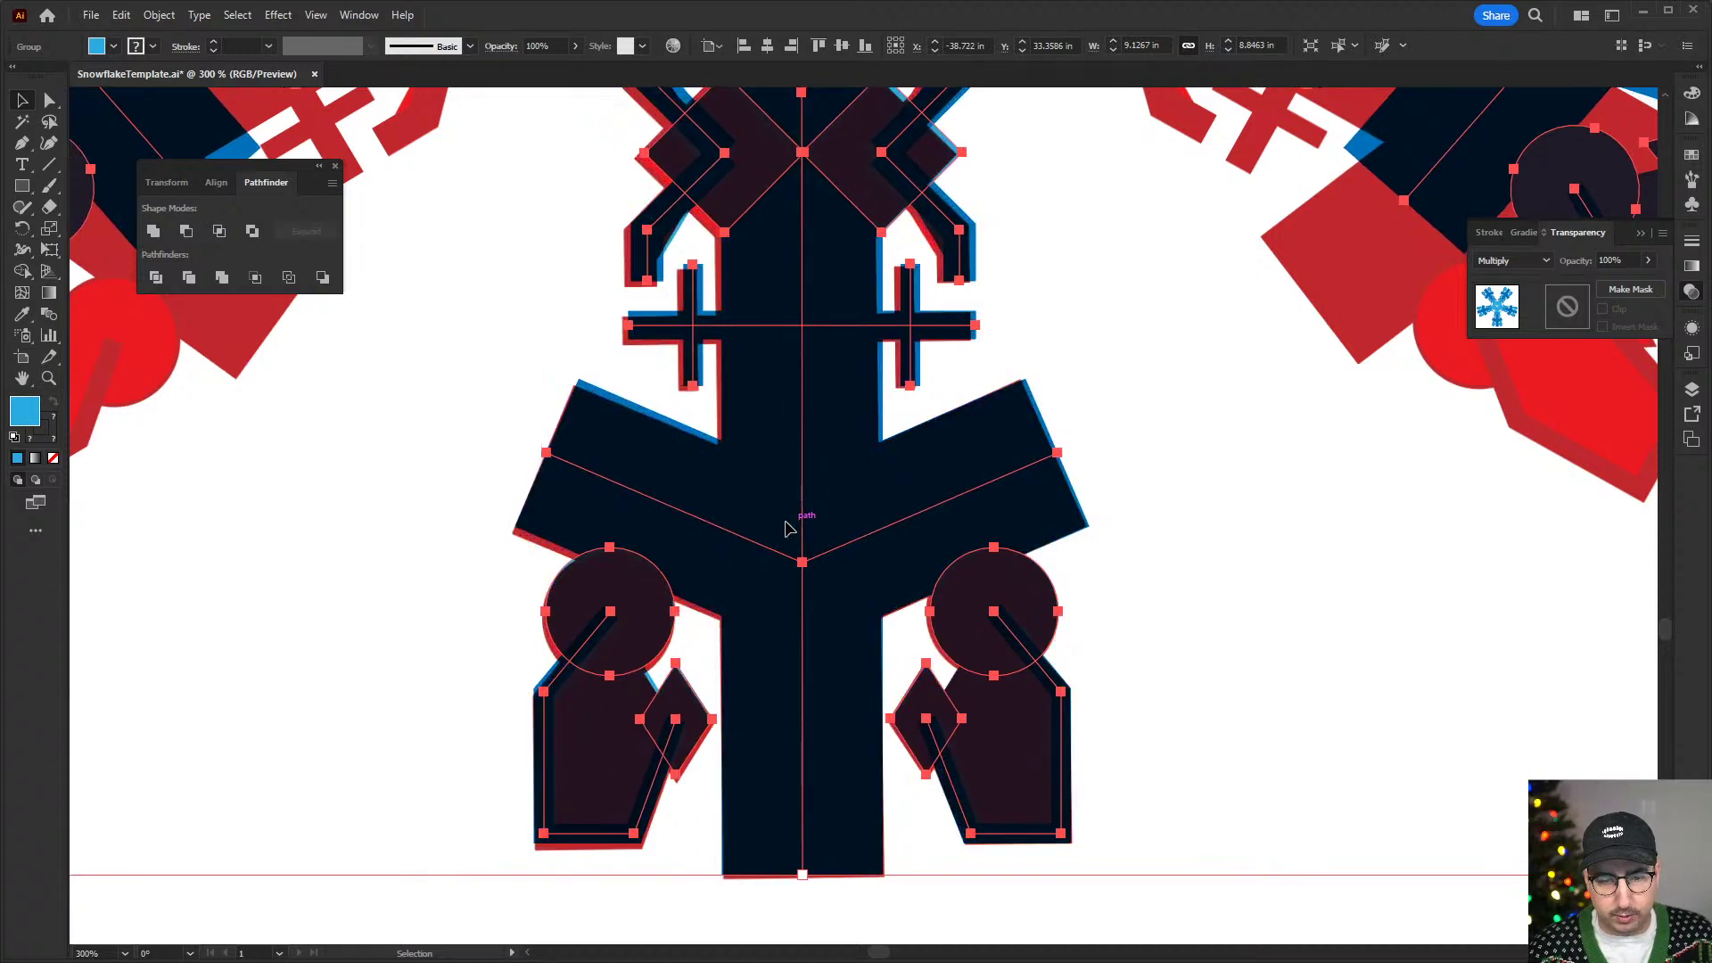
- Set the blending mode of the duplicated blue snowflake to Normal
left_click(1513, 261)
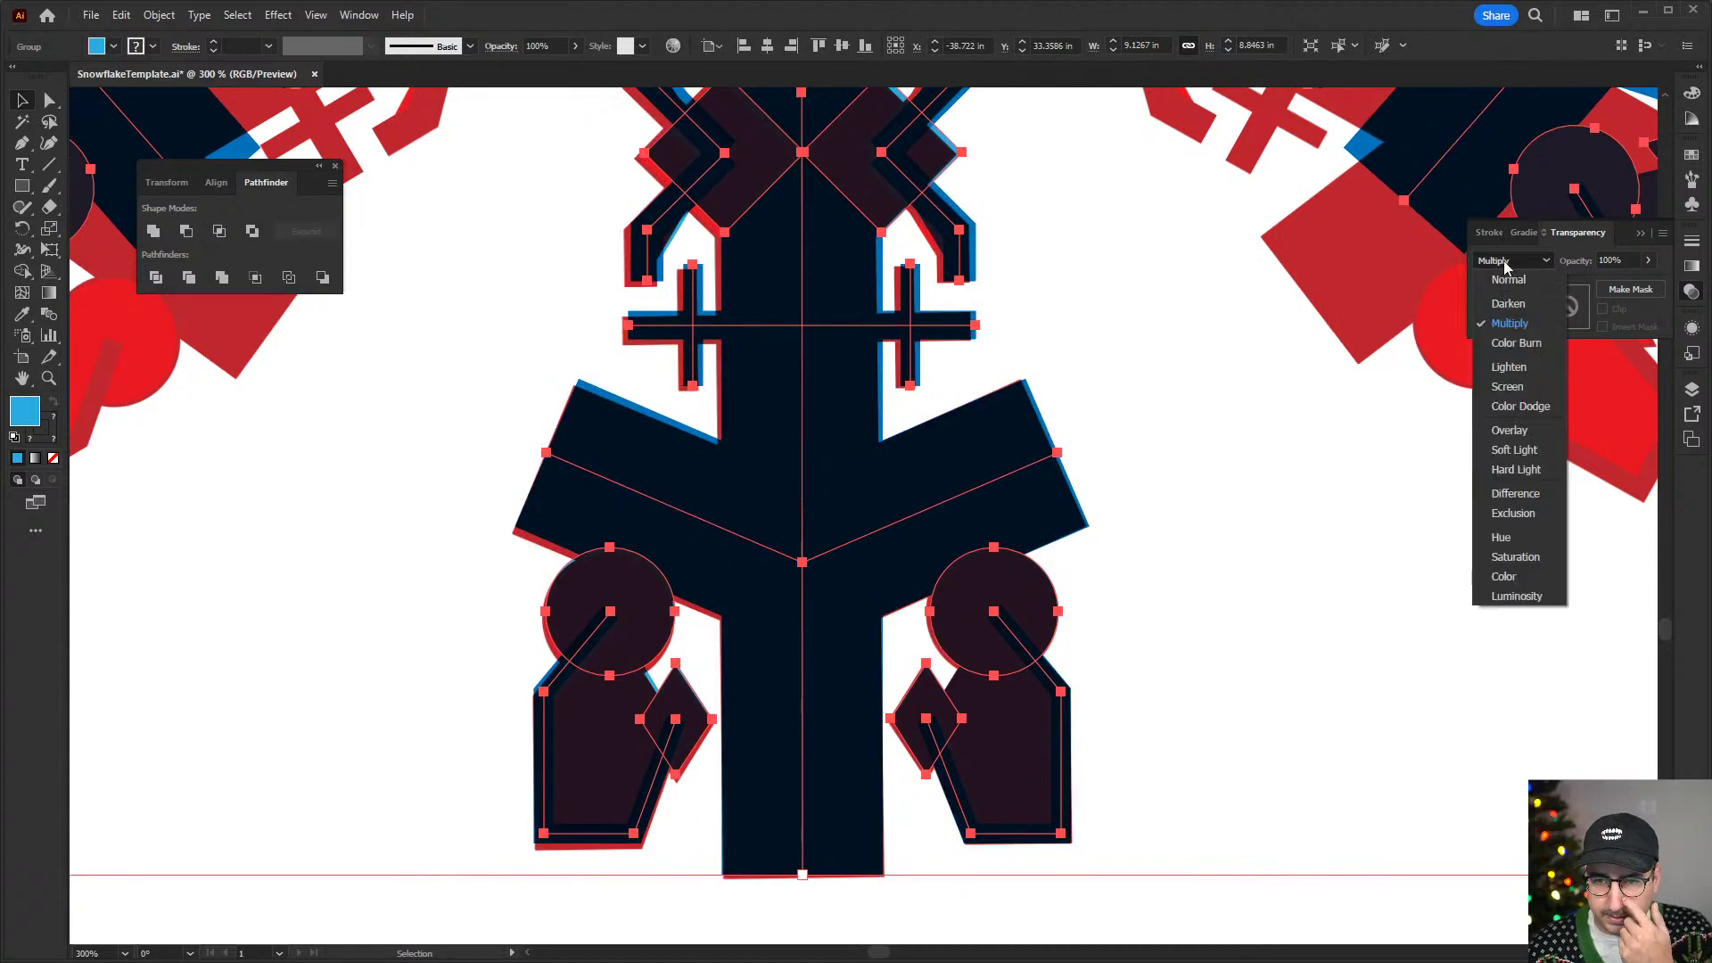
left_click(1503, 276)
left_click(1268, 557)
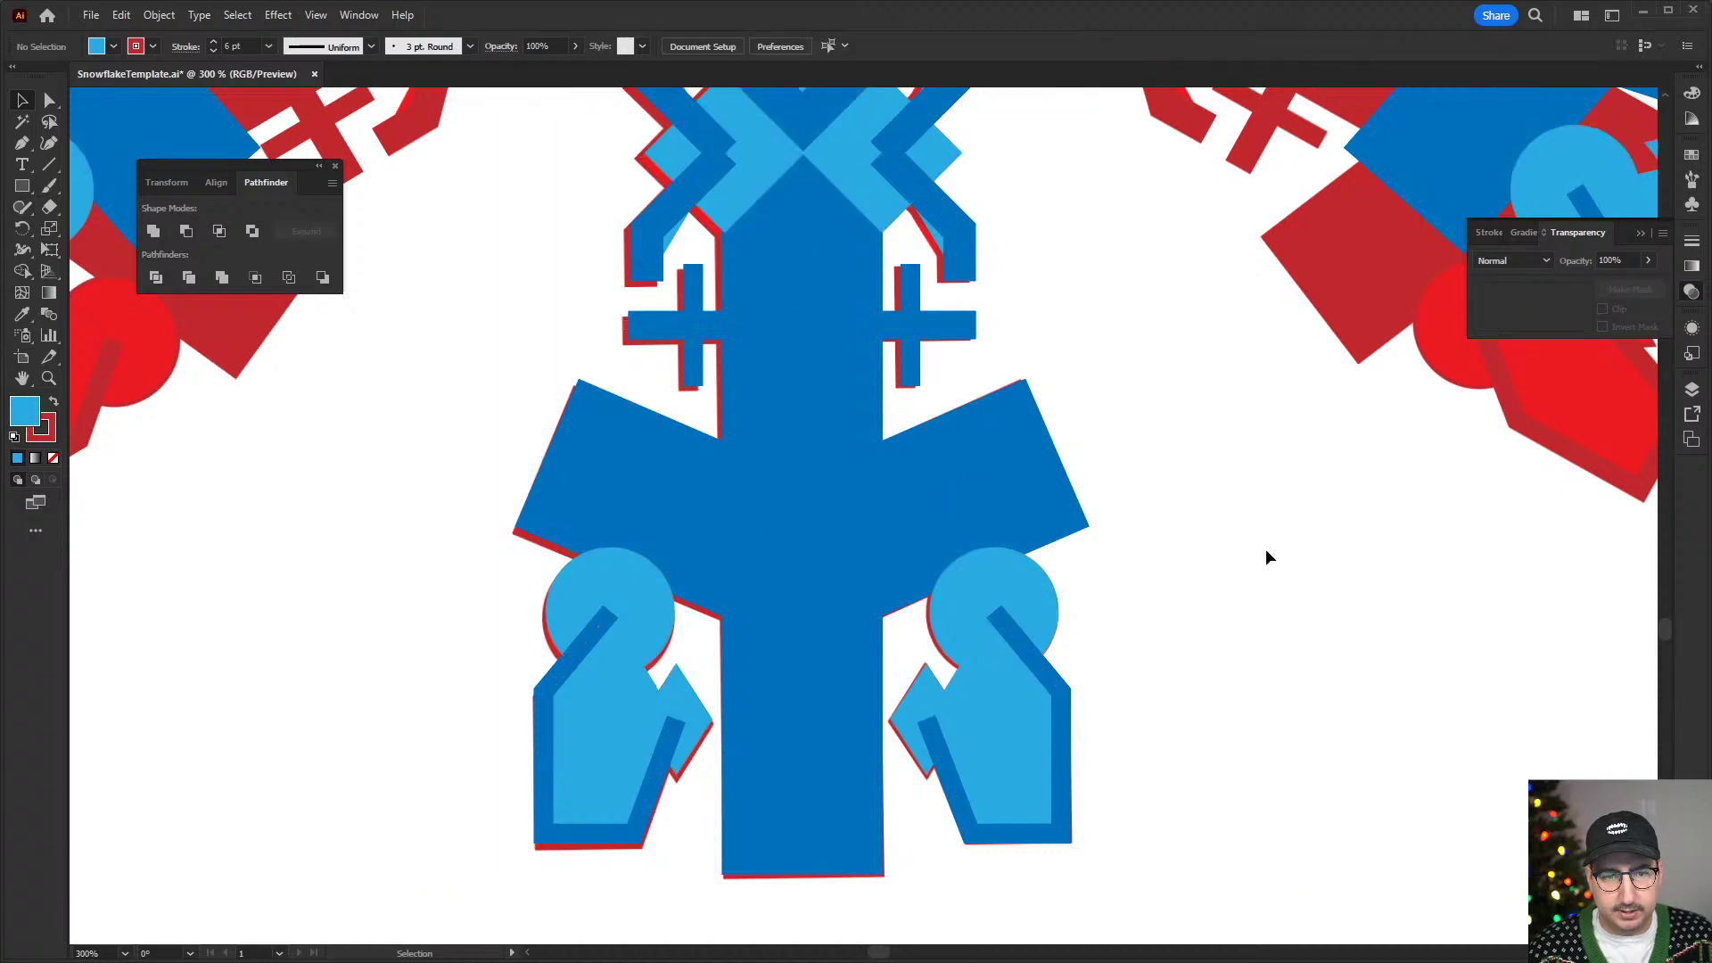
- Rotate the blue snowflake in the duplicated pair by about half a turn so one arm points straight up
left_click(982, 588, "alt")
left_click(915, 484, "alt")
key("v")
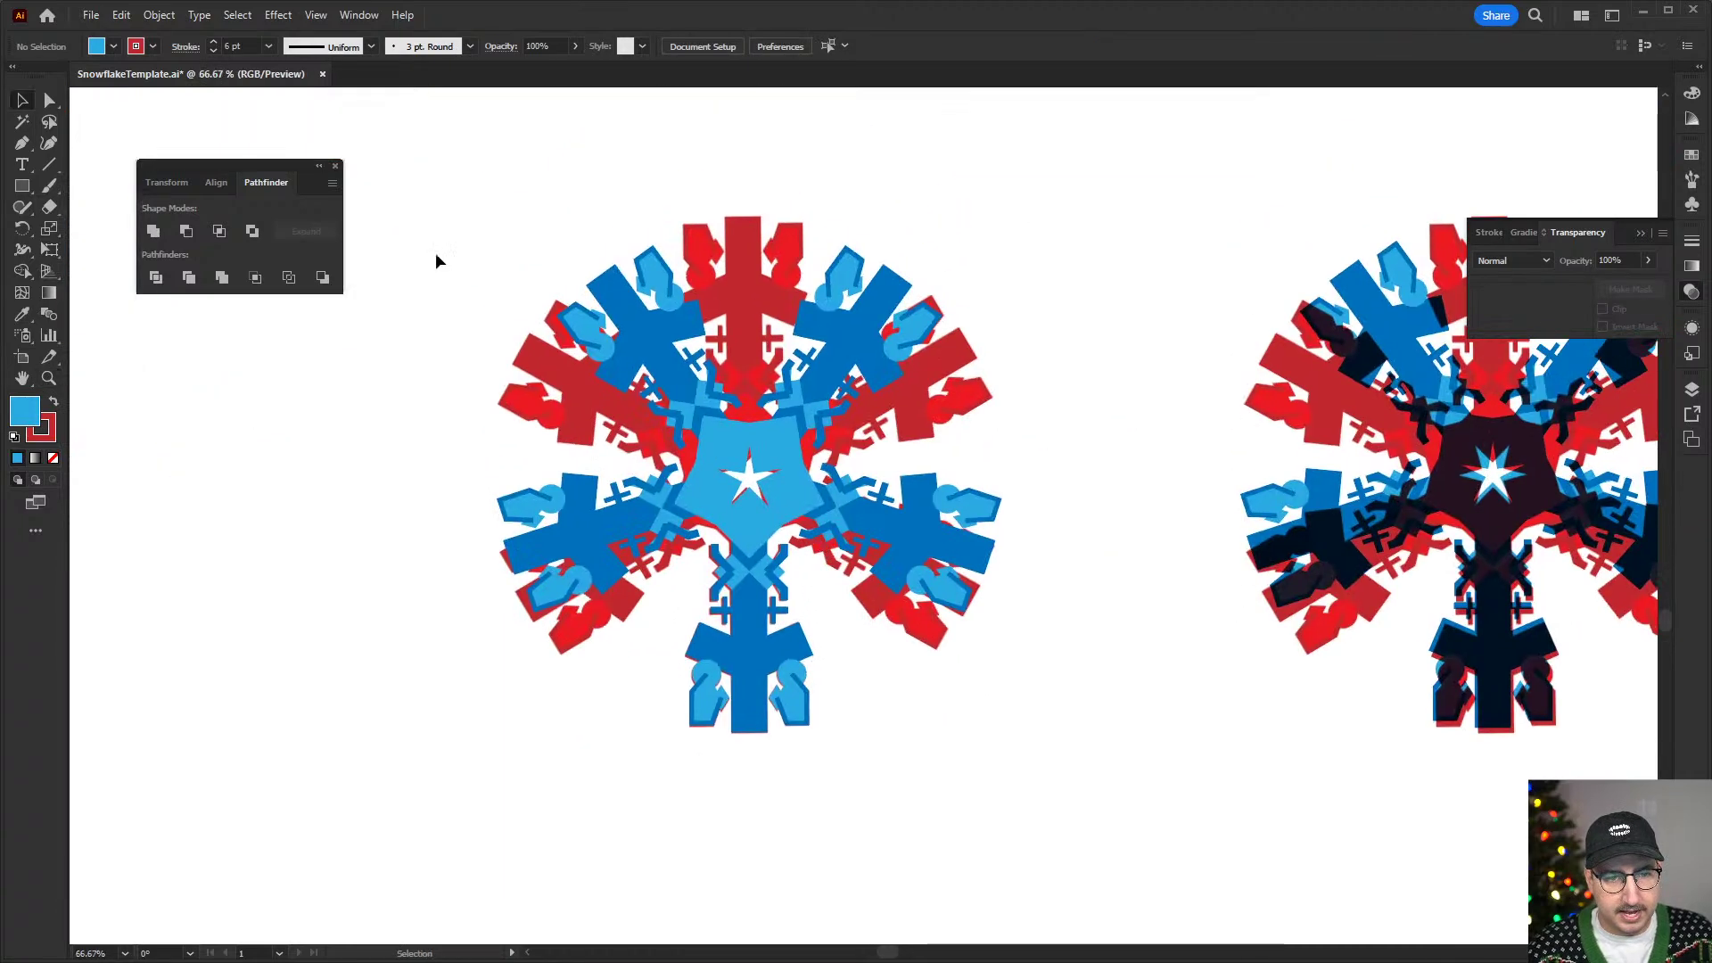
left_click(714, 259)
key("r")
left_click_drag(713, 258, 848, 798)
key("v")
key("ctrl+shift+a")
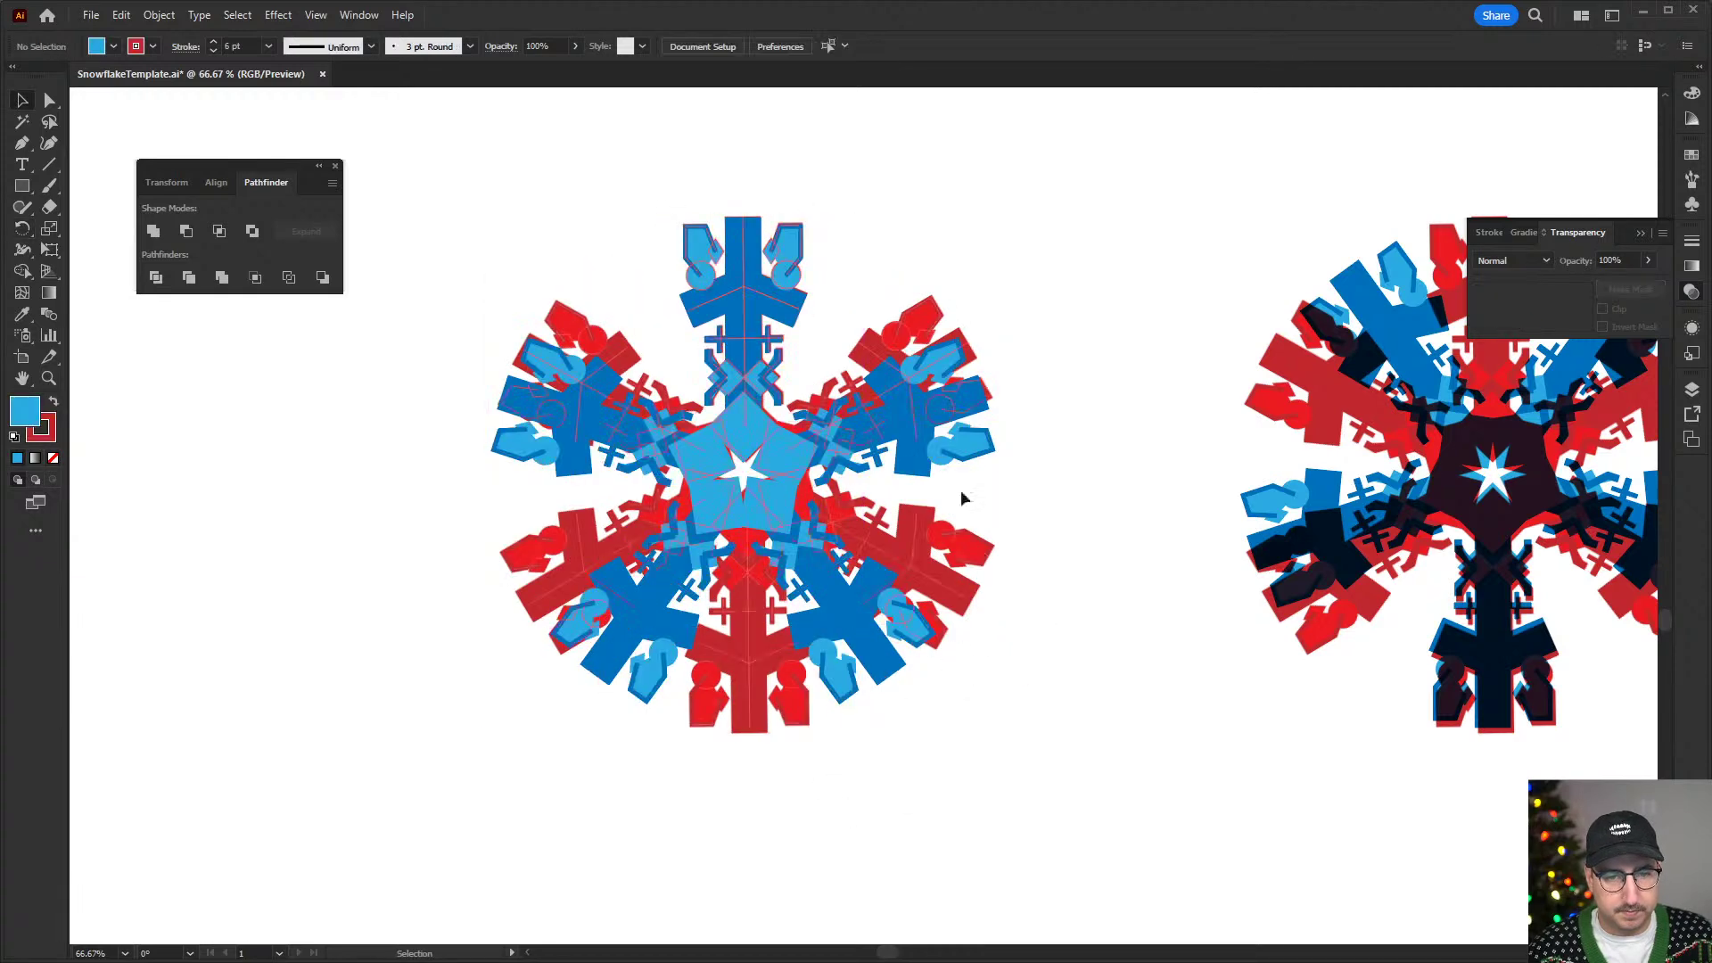
- Try to convert both snowflakes of the overlapping duplicated pair to grayscale
left_click(701, 613)
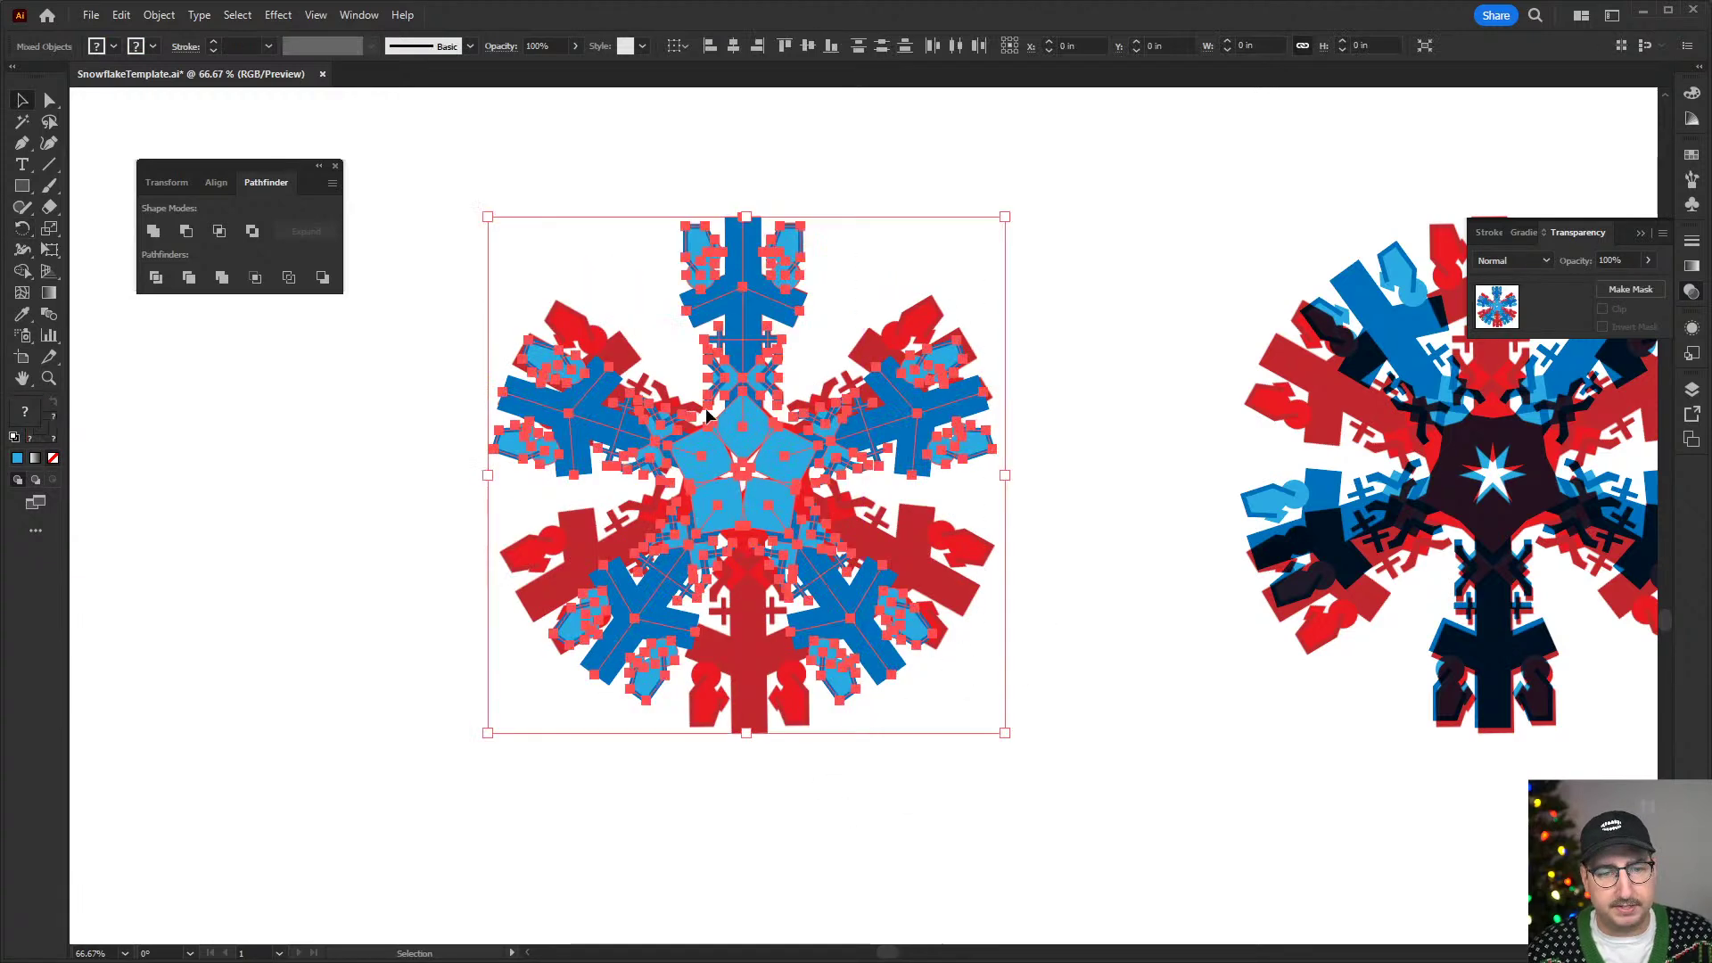
left_click(121, 15)
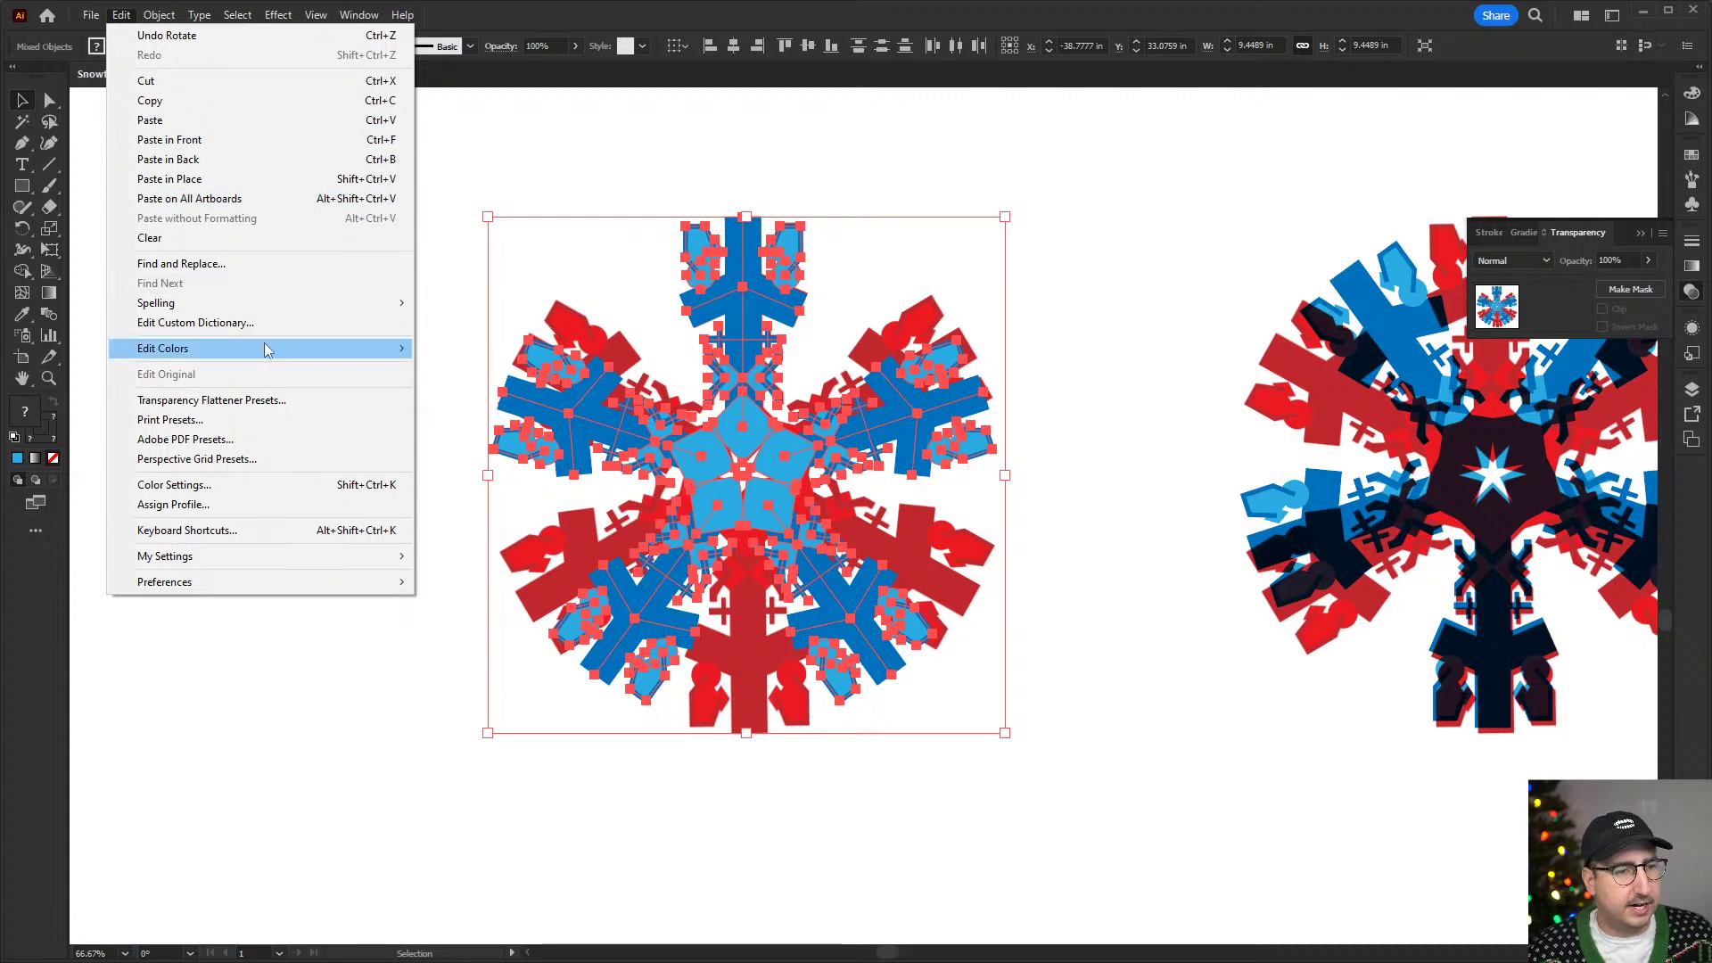
mouse_move(268, 350)
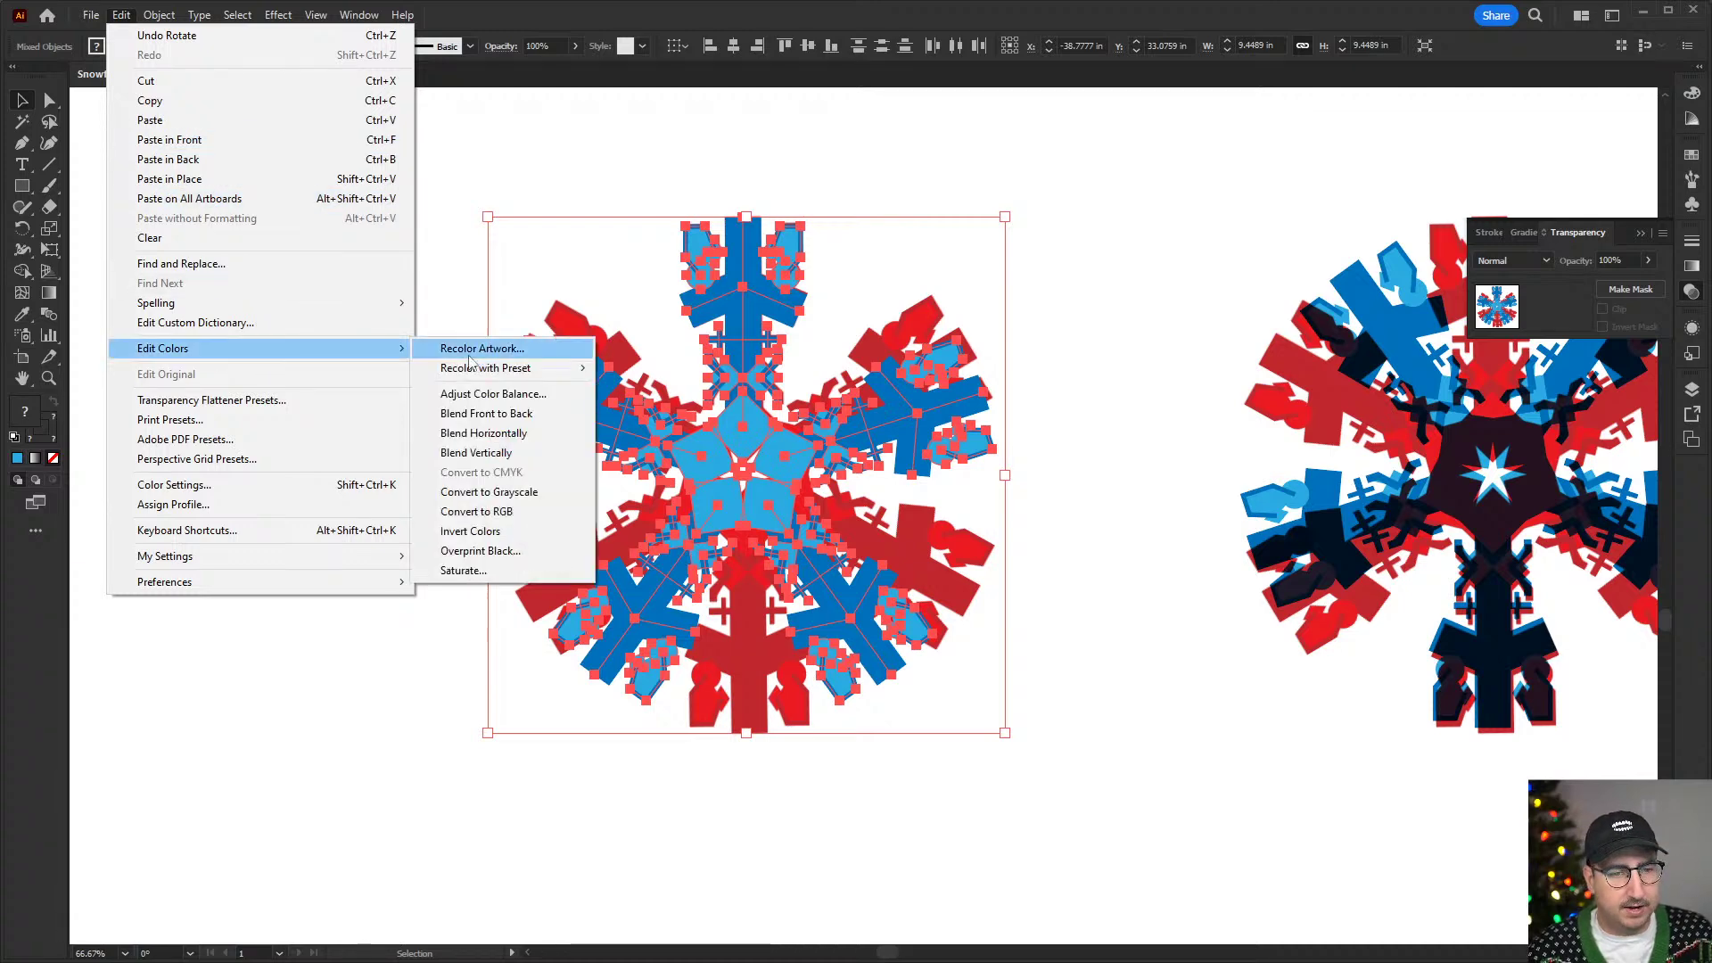
left_click(512, 494)
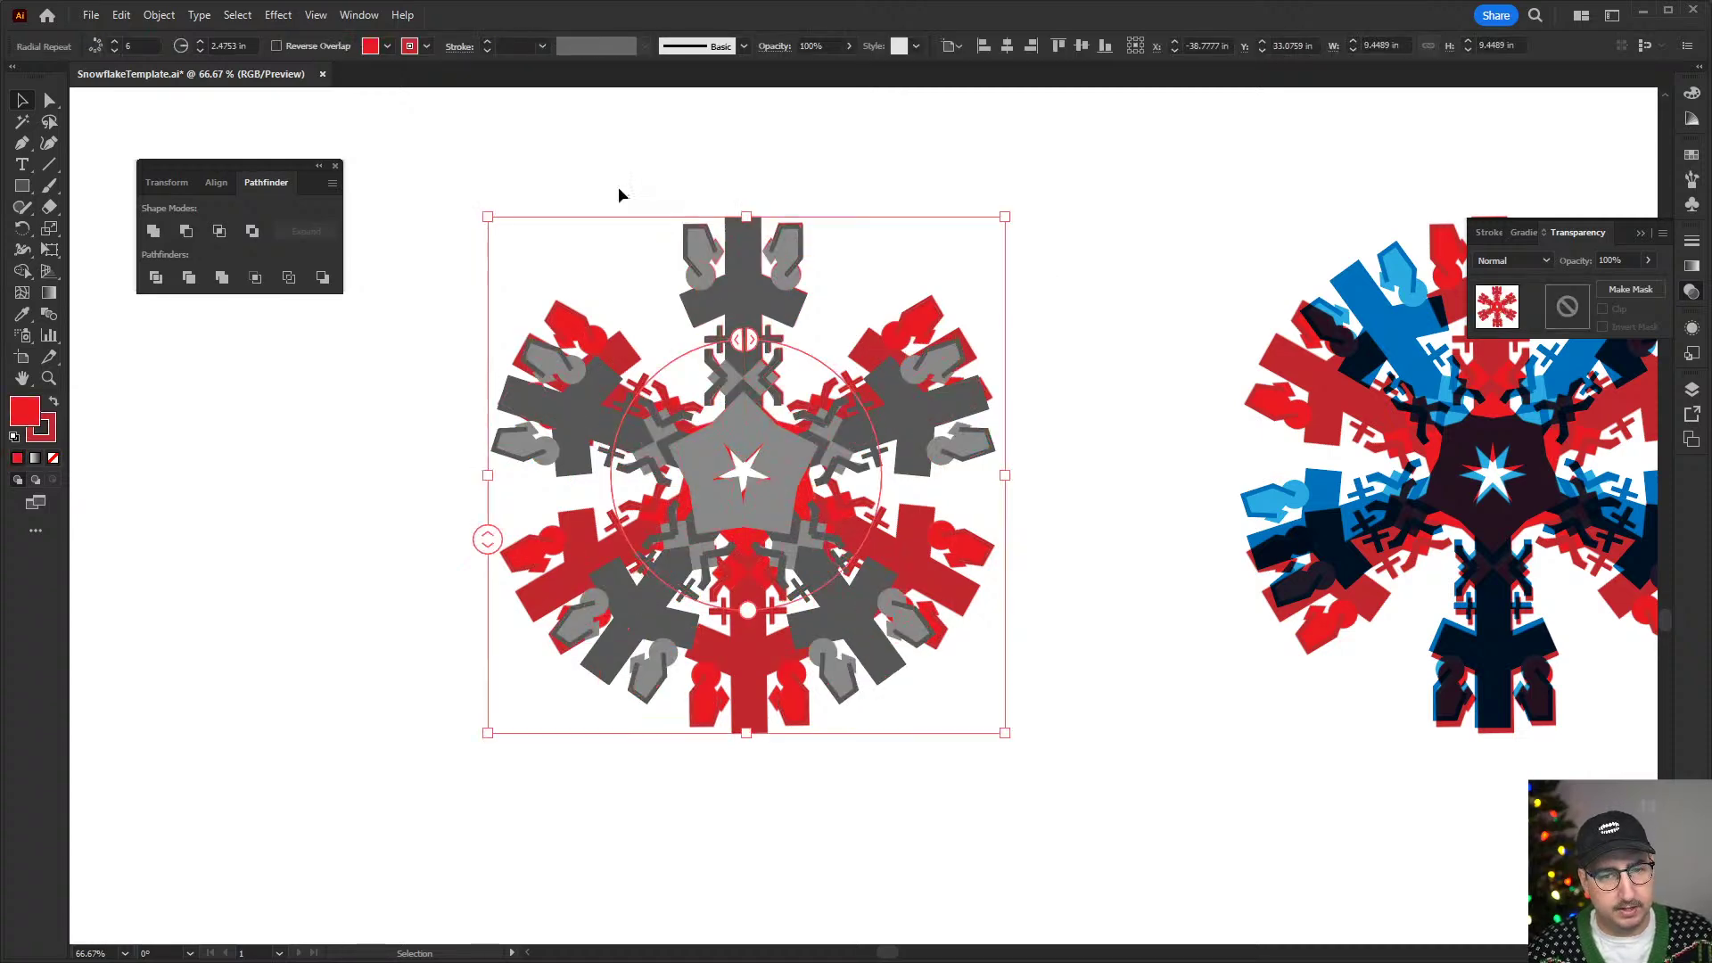
left_click(125, 14)
mouse_move(254, 352)
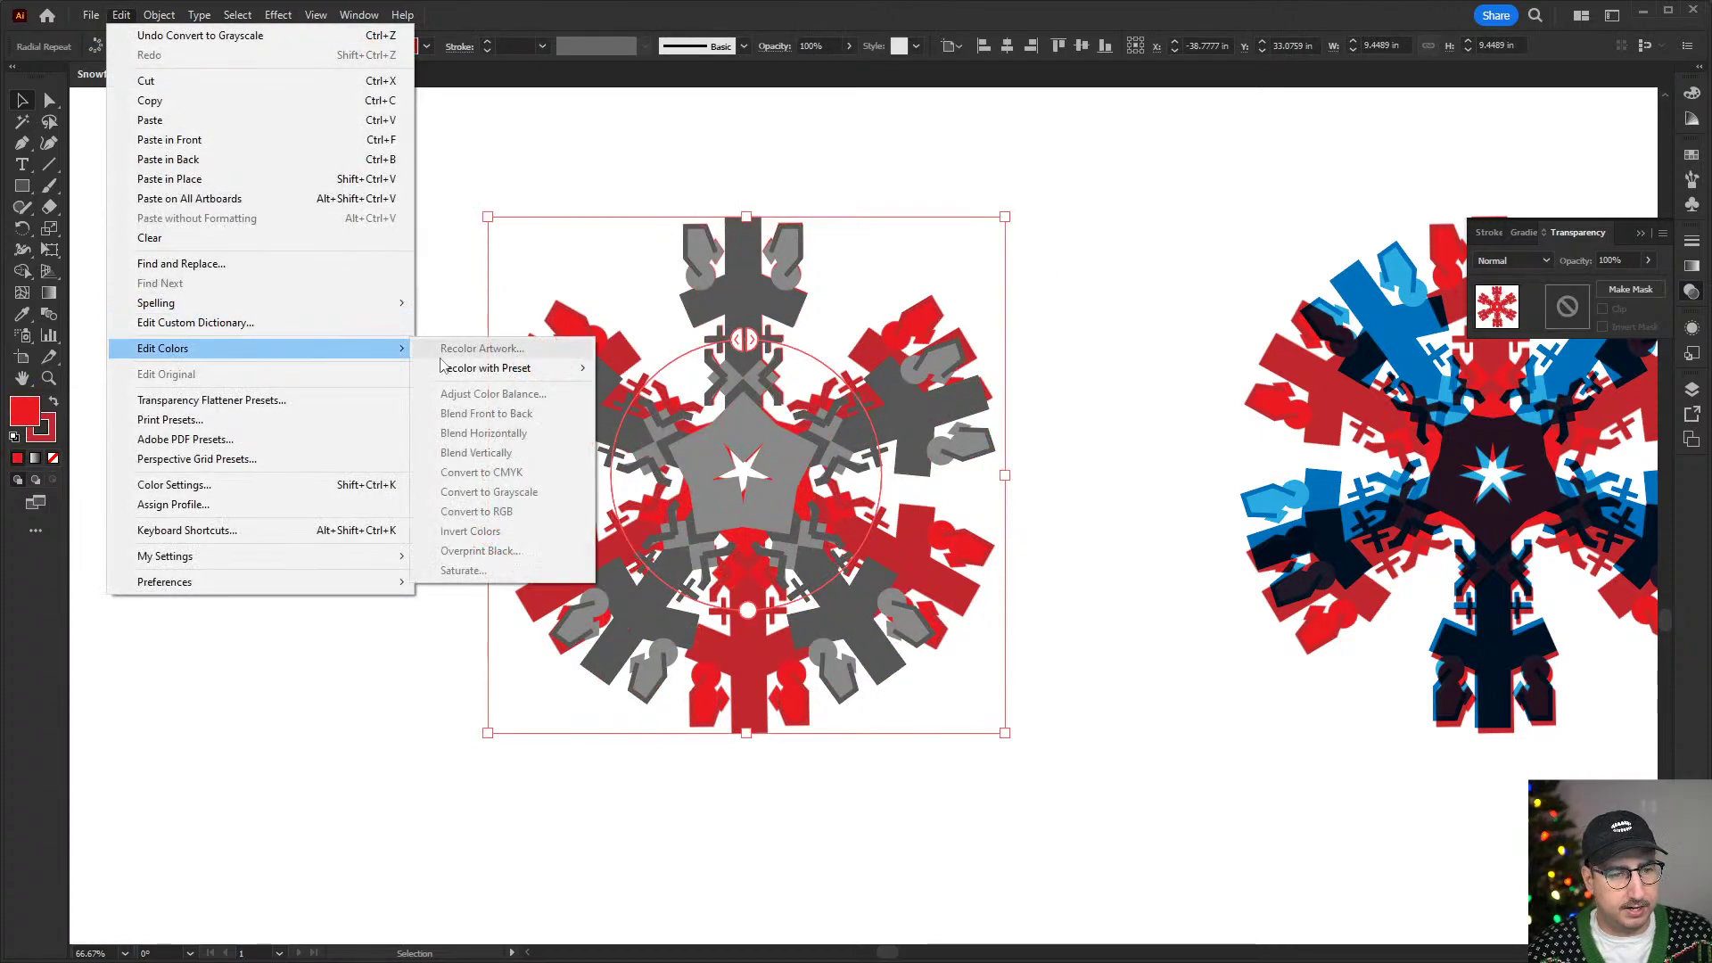
mouse_move(482, 379)
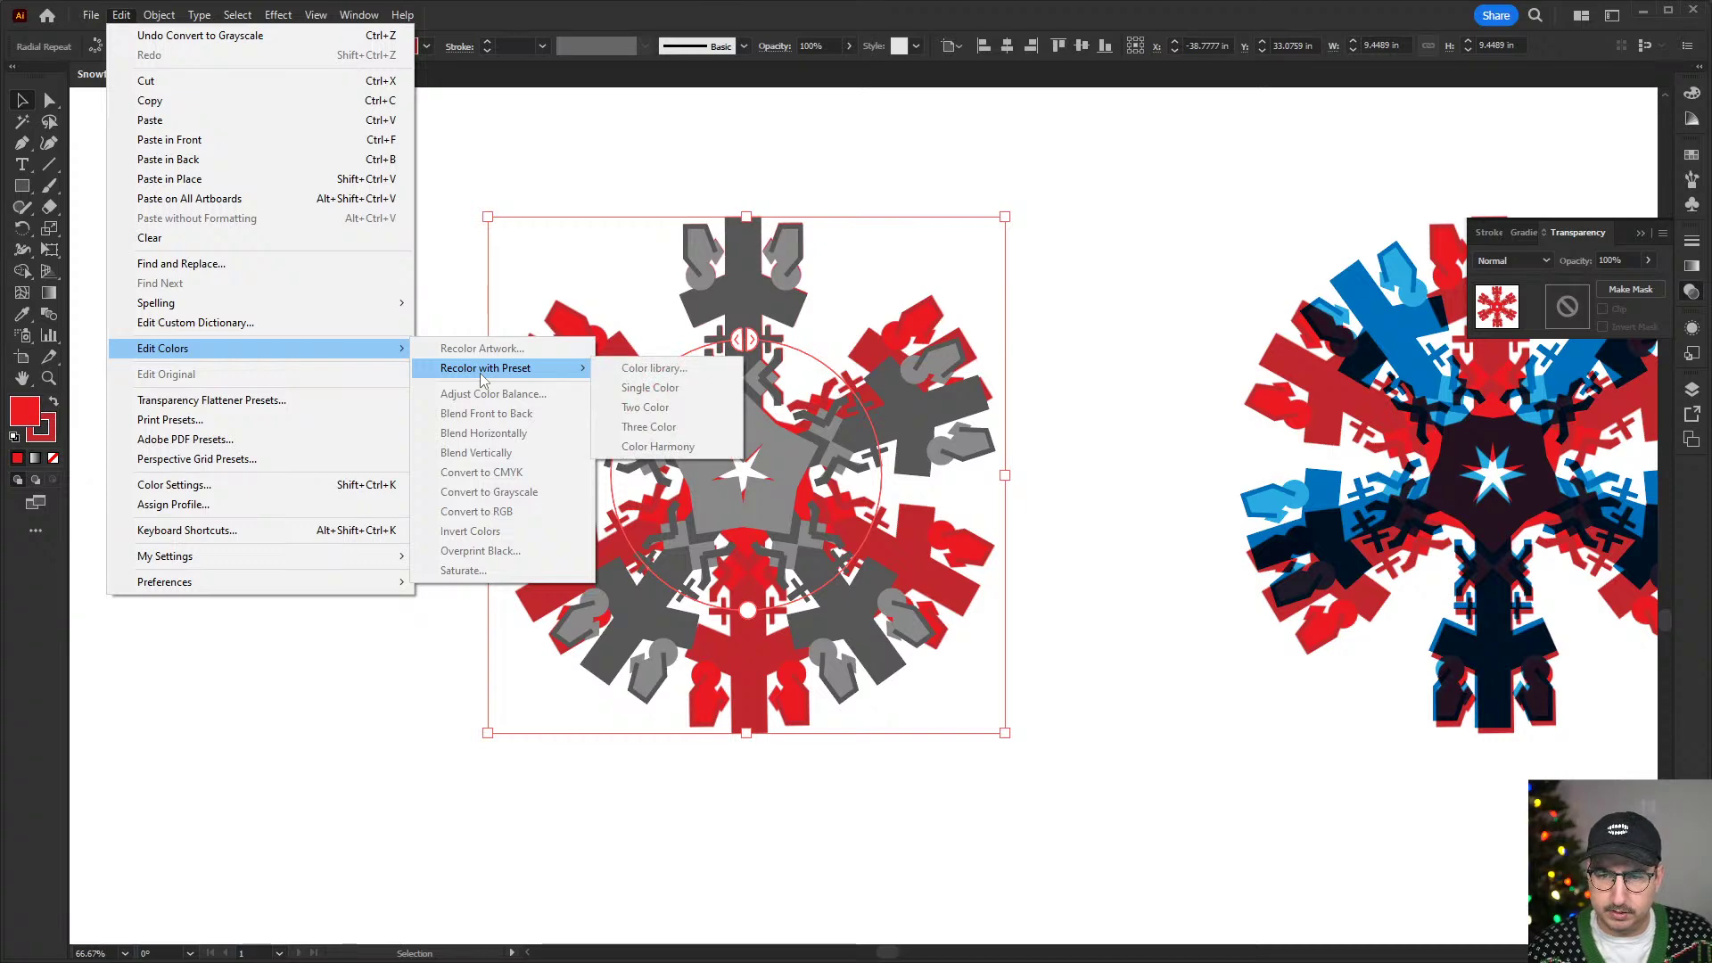
left_click(575, 229)
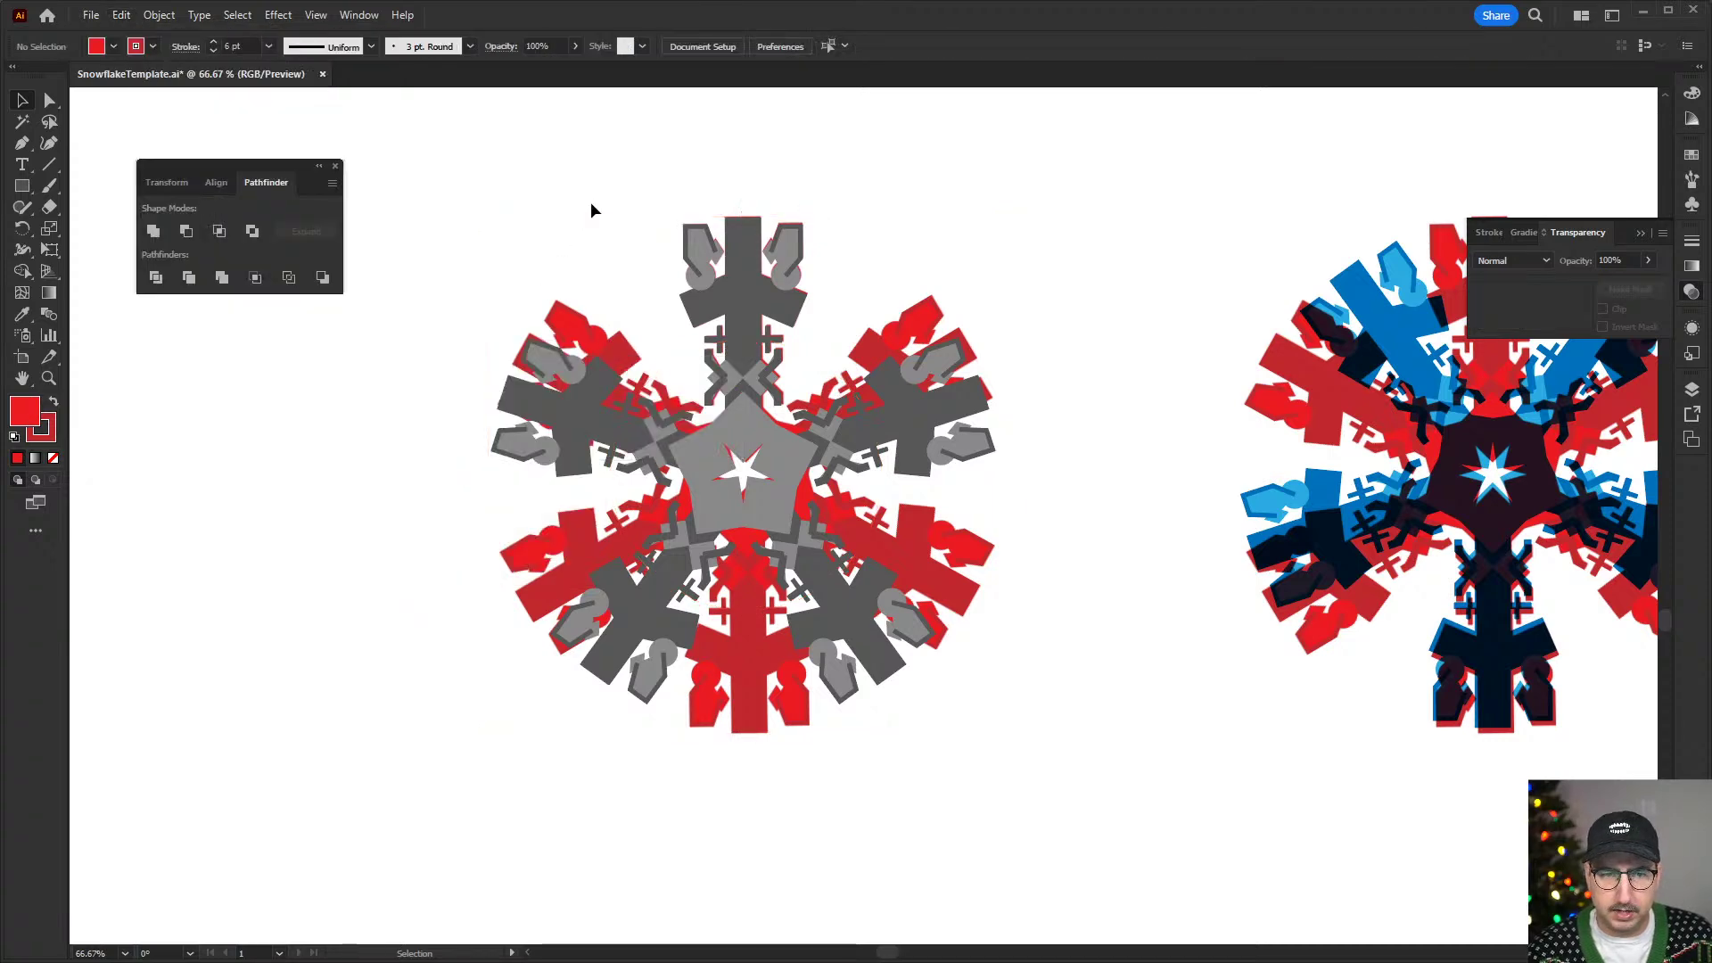
- Undo the grayscale conversion of the duplicated pair
key("ctrl+z")
left_click(631, 222)
left_click(696, 259)
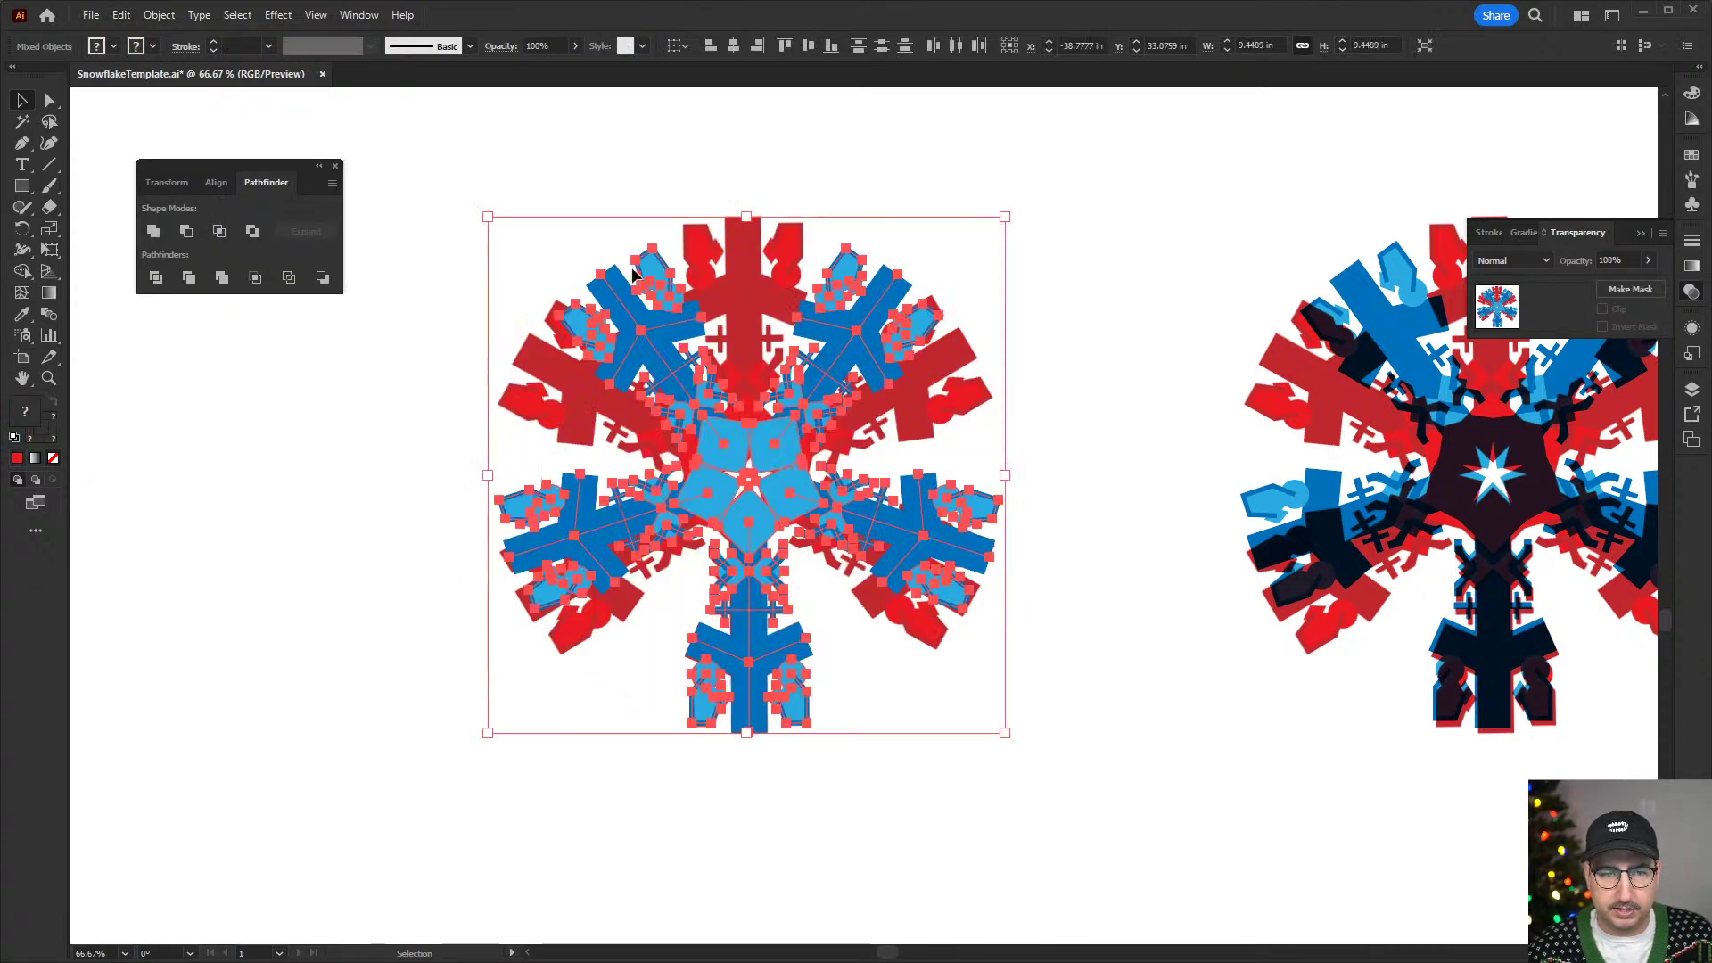
left_click(624, 229)
- Convert only the blue snowflake of the duplicated pair to grayscale
left_click(729, 291)
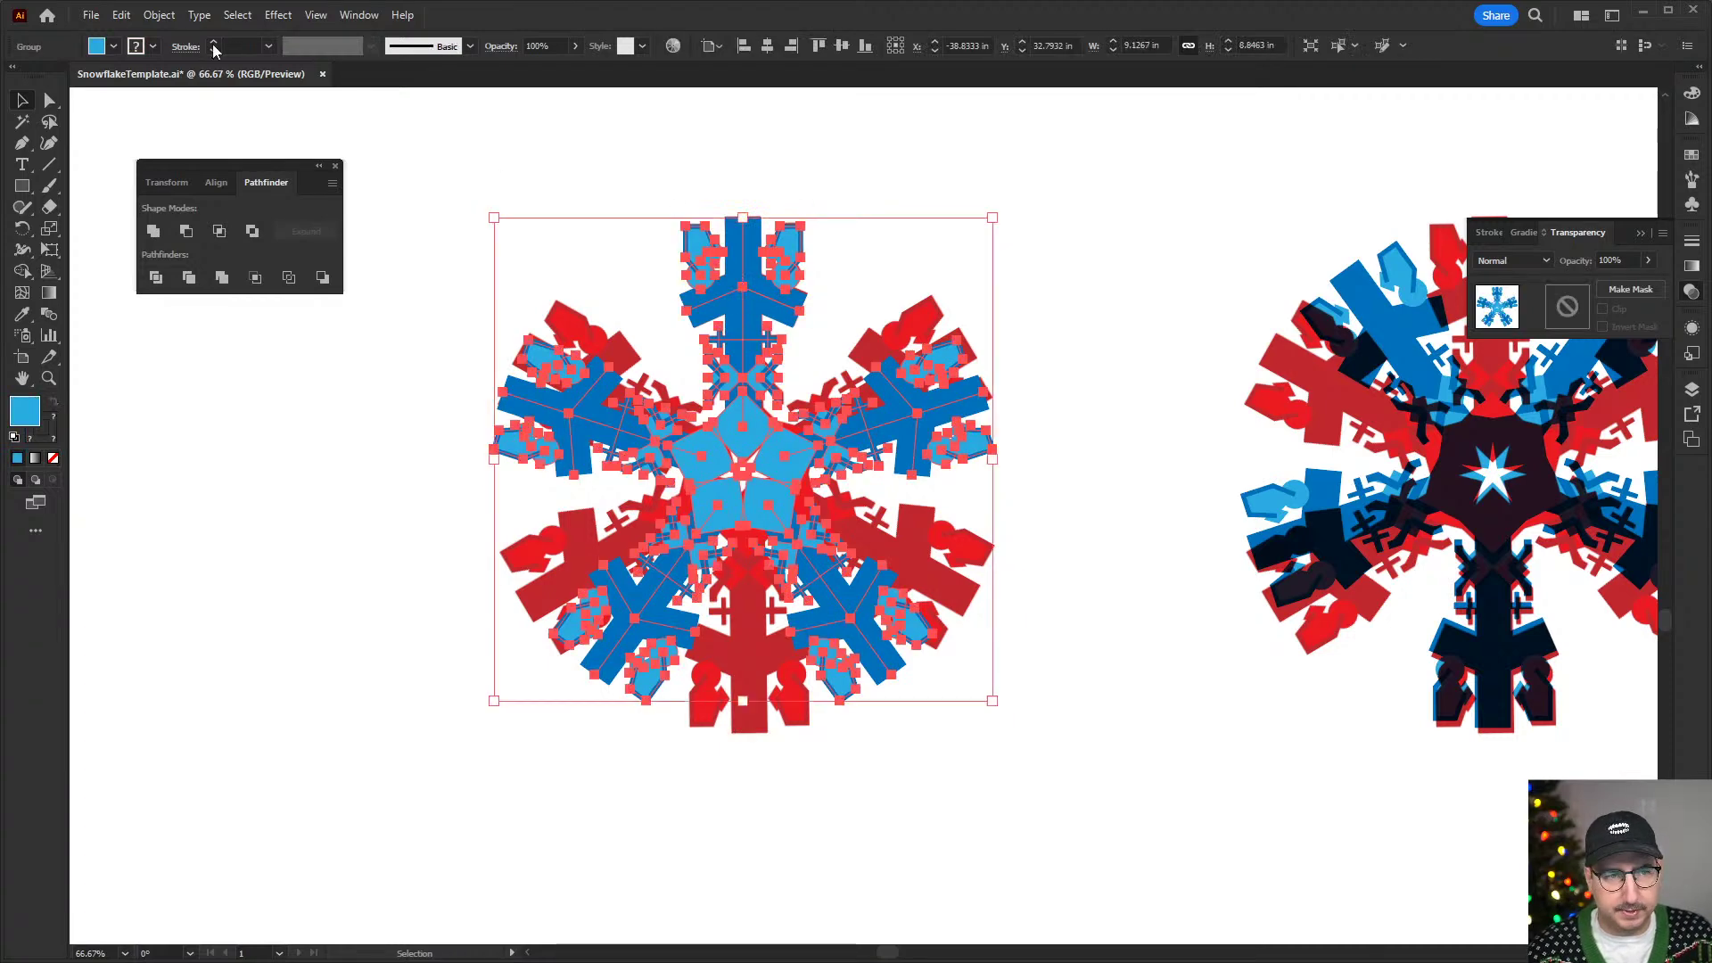
left_click(121, 14)
mouse_move(343, 348)
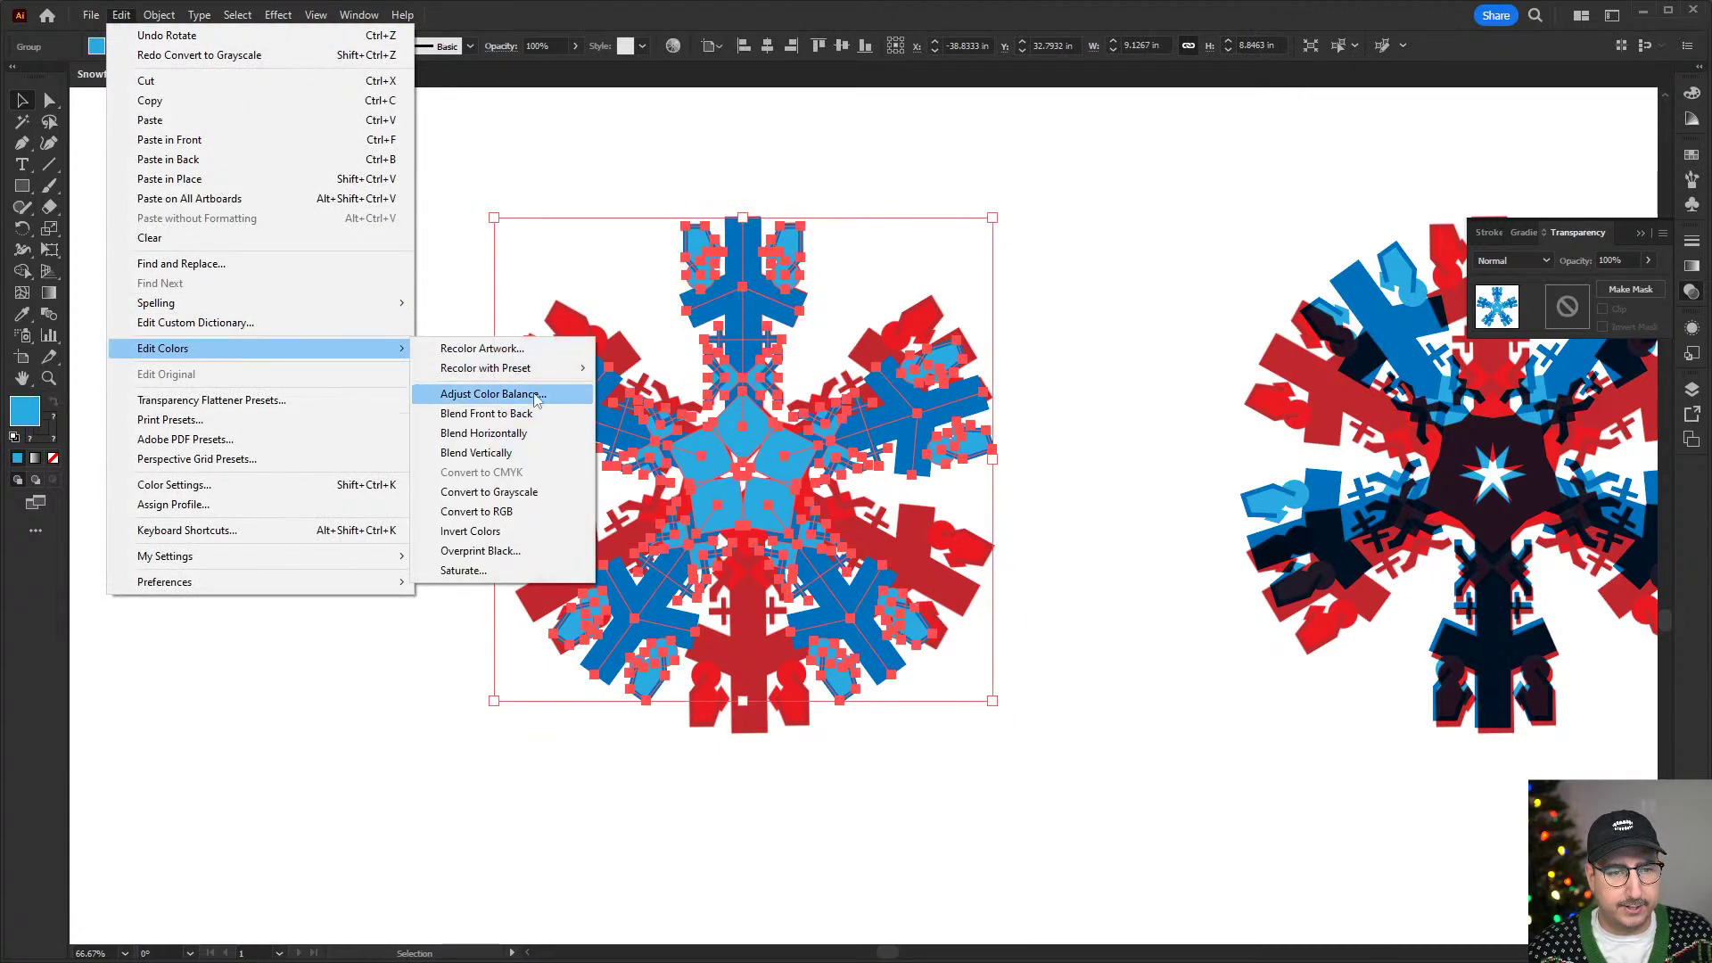
left_click(499, 491)
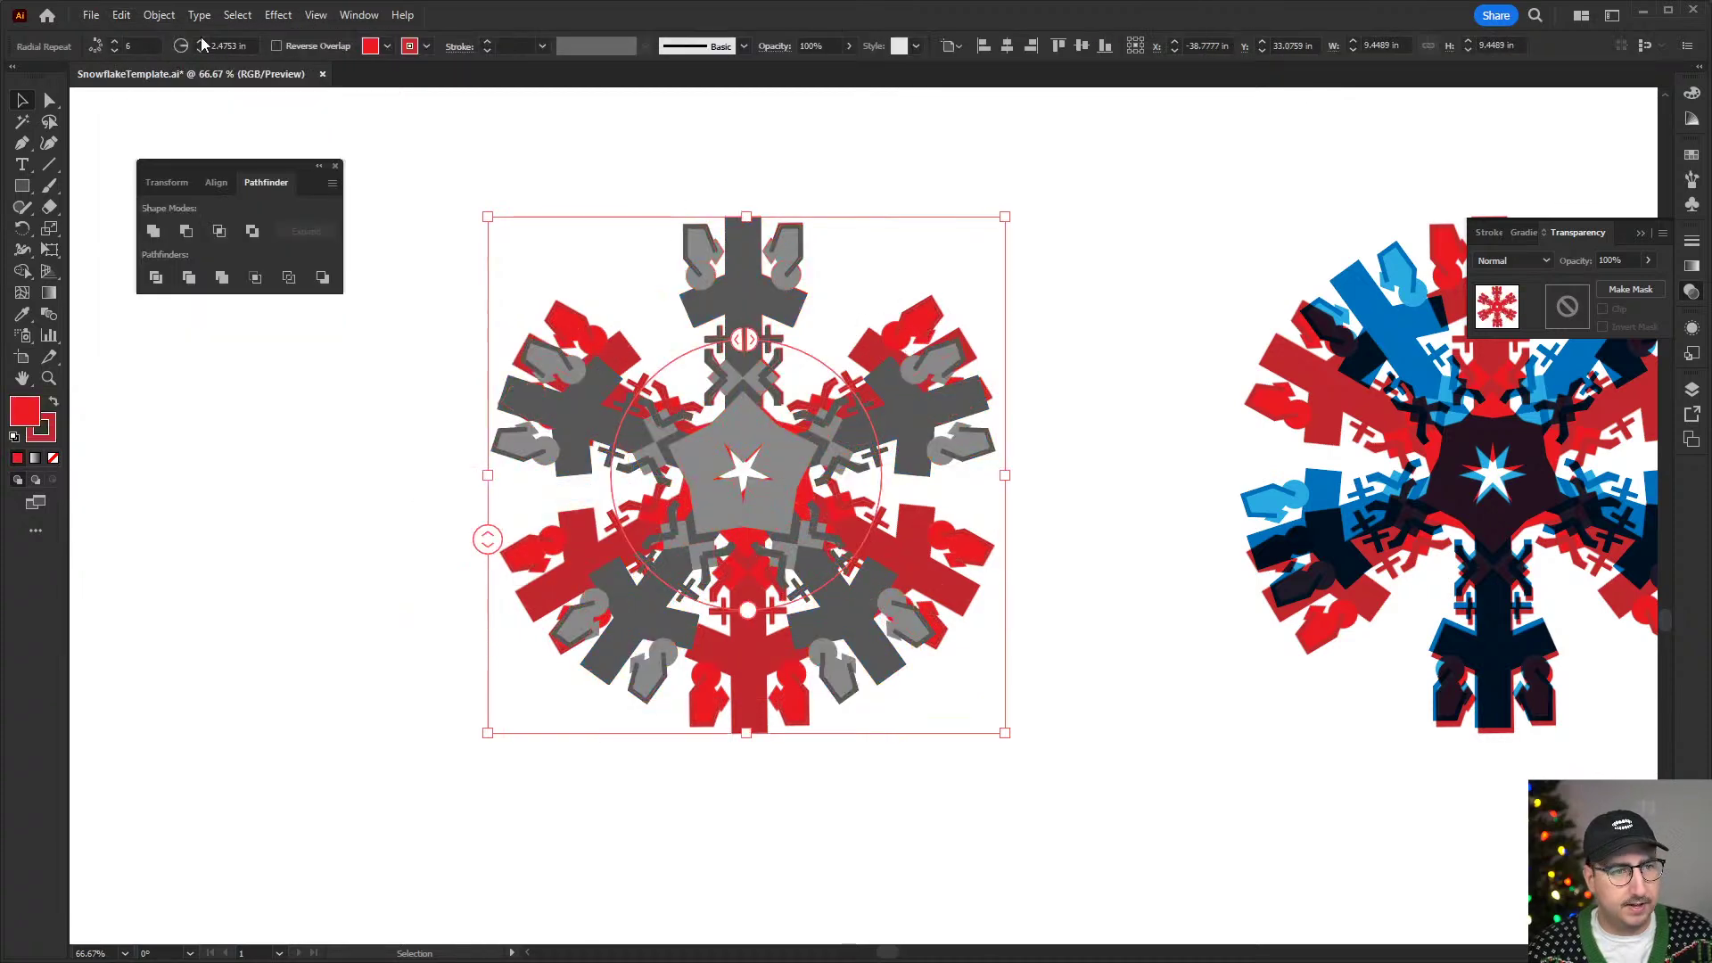
- Expand the red radial-repeat snowflake under the gray one, with Object and Fill included
left_click(121, 14)
mouse_move(294, 348)
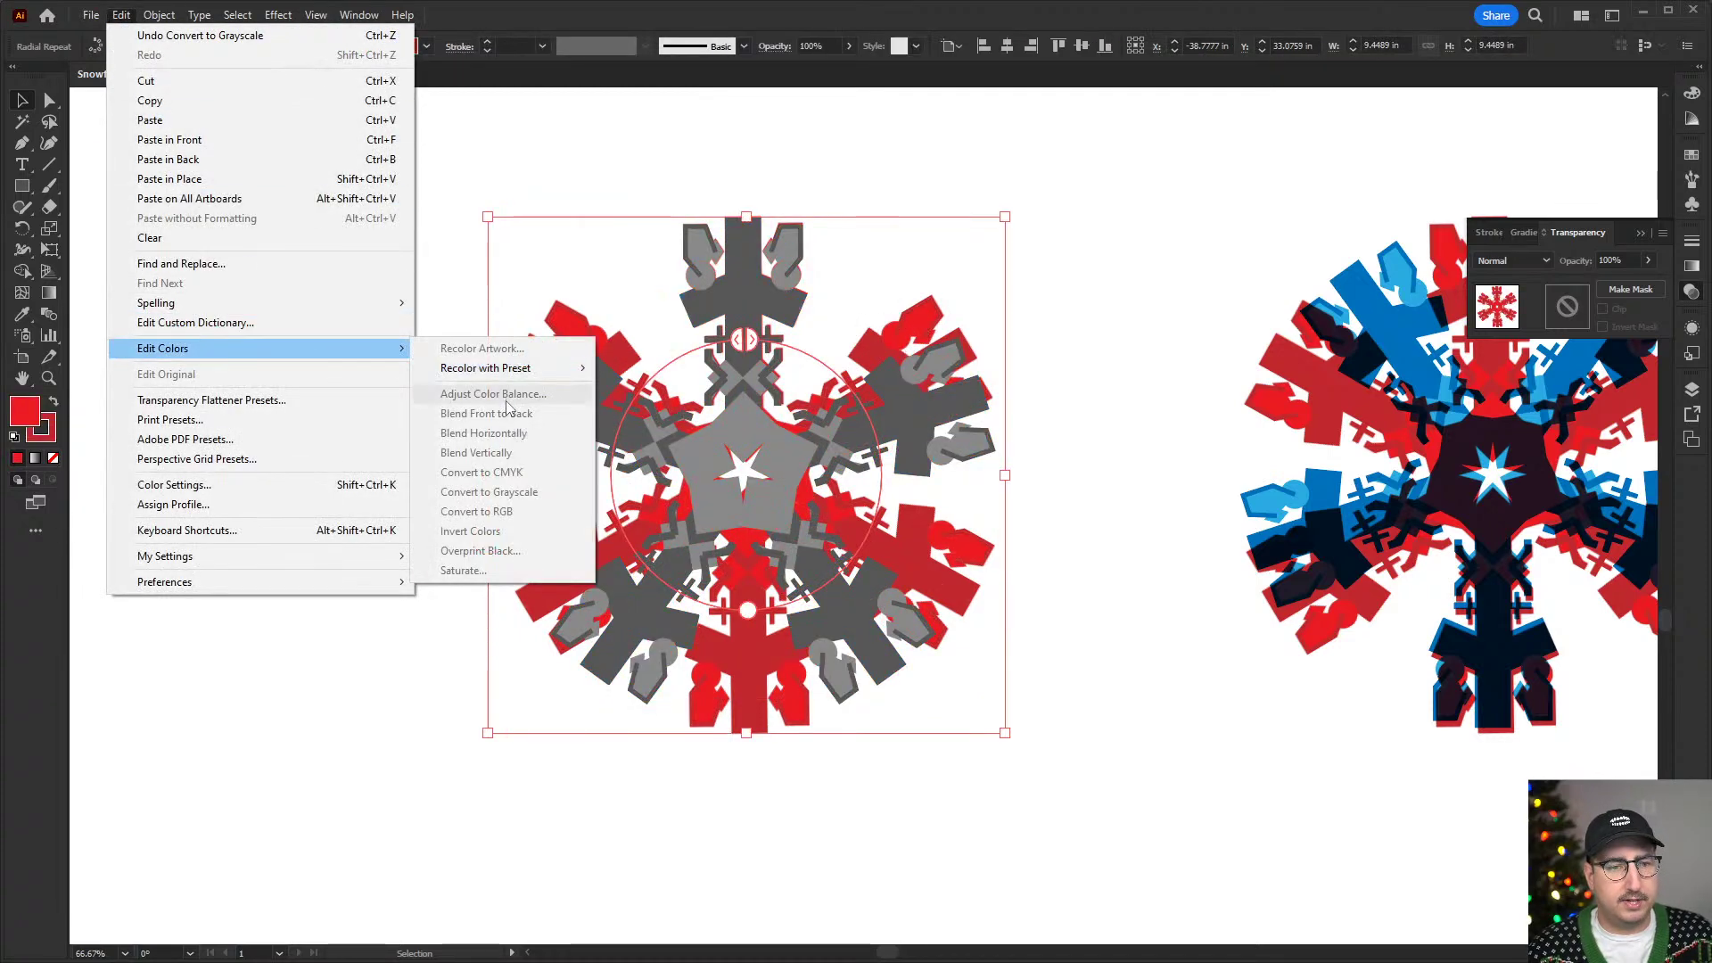
left_click(881, 248)
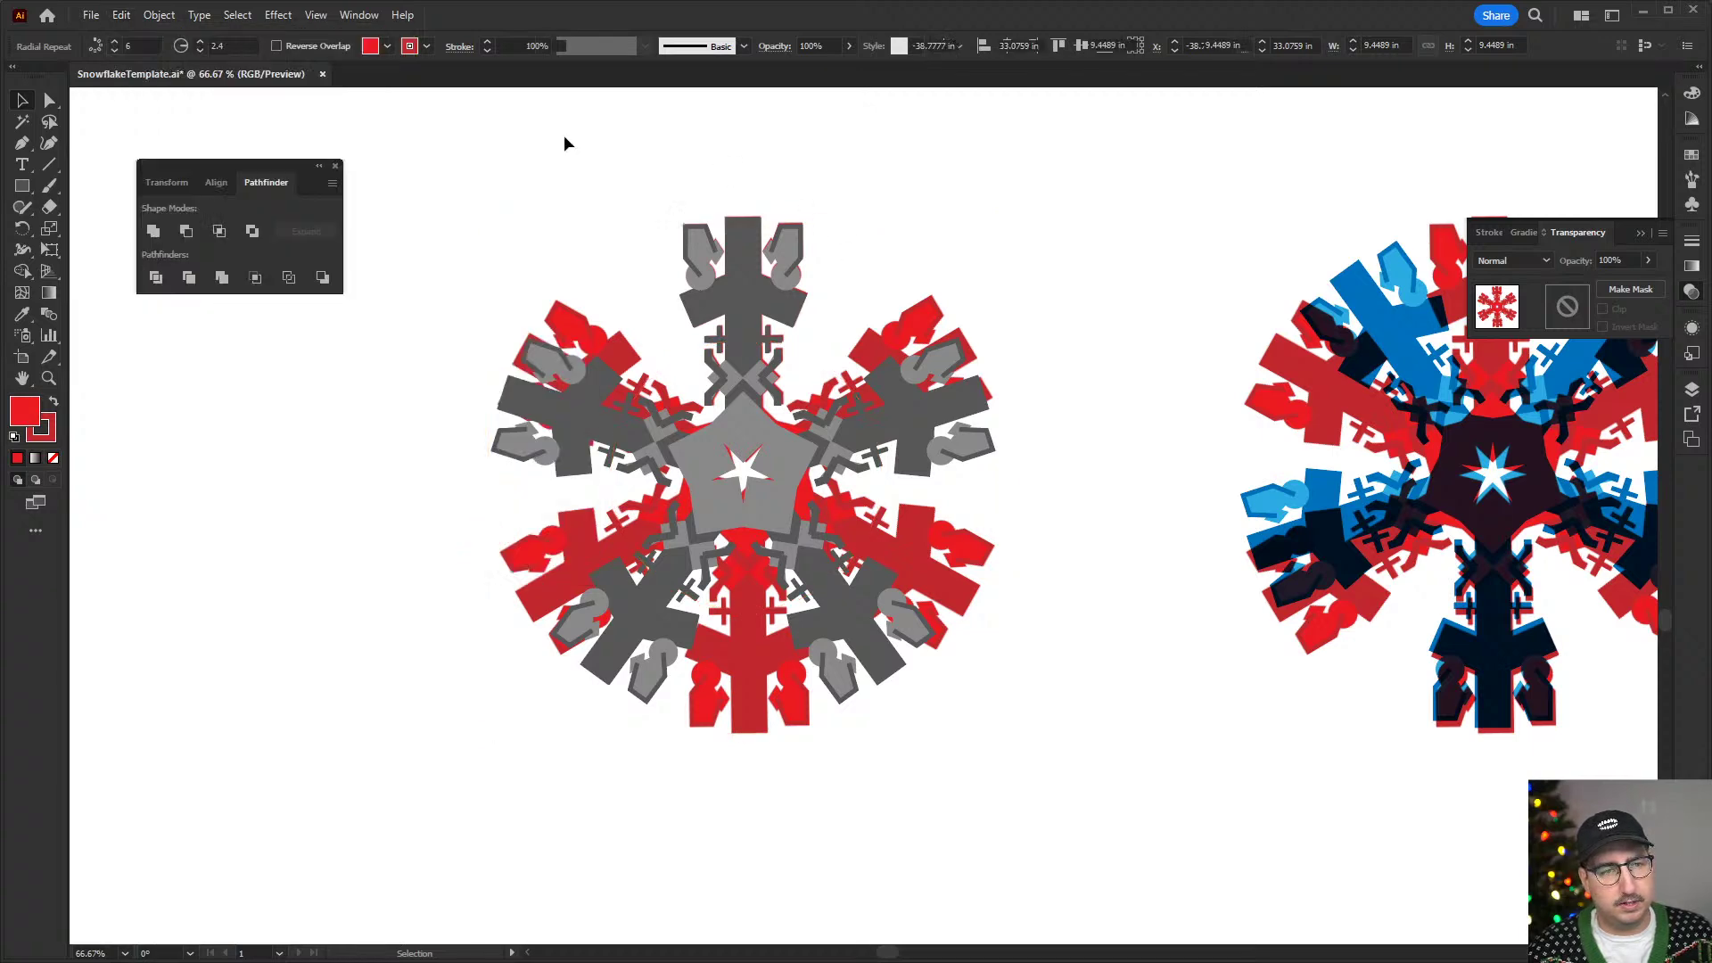
left_click(159, 14)
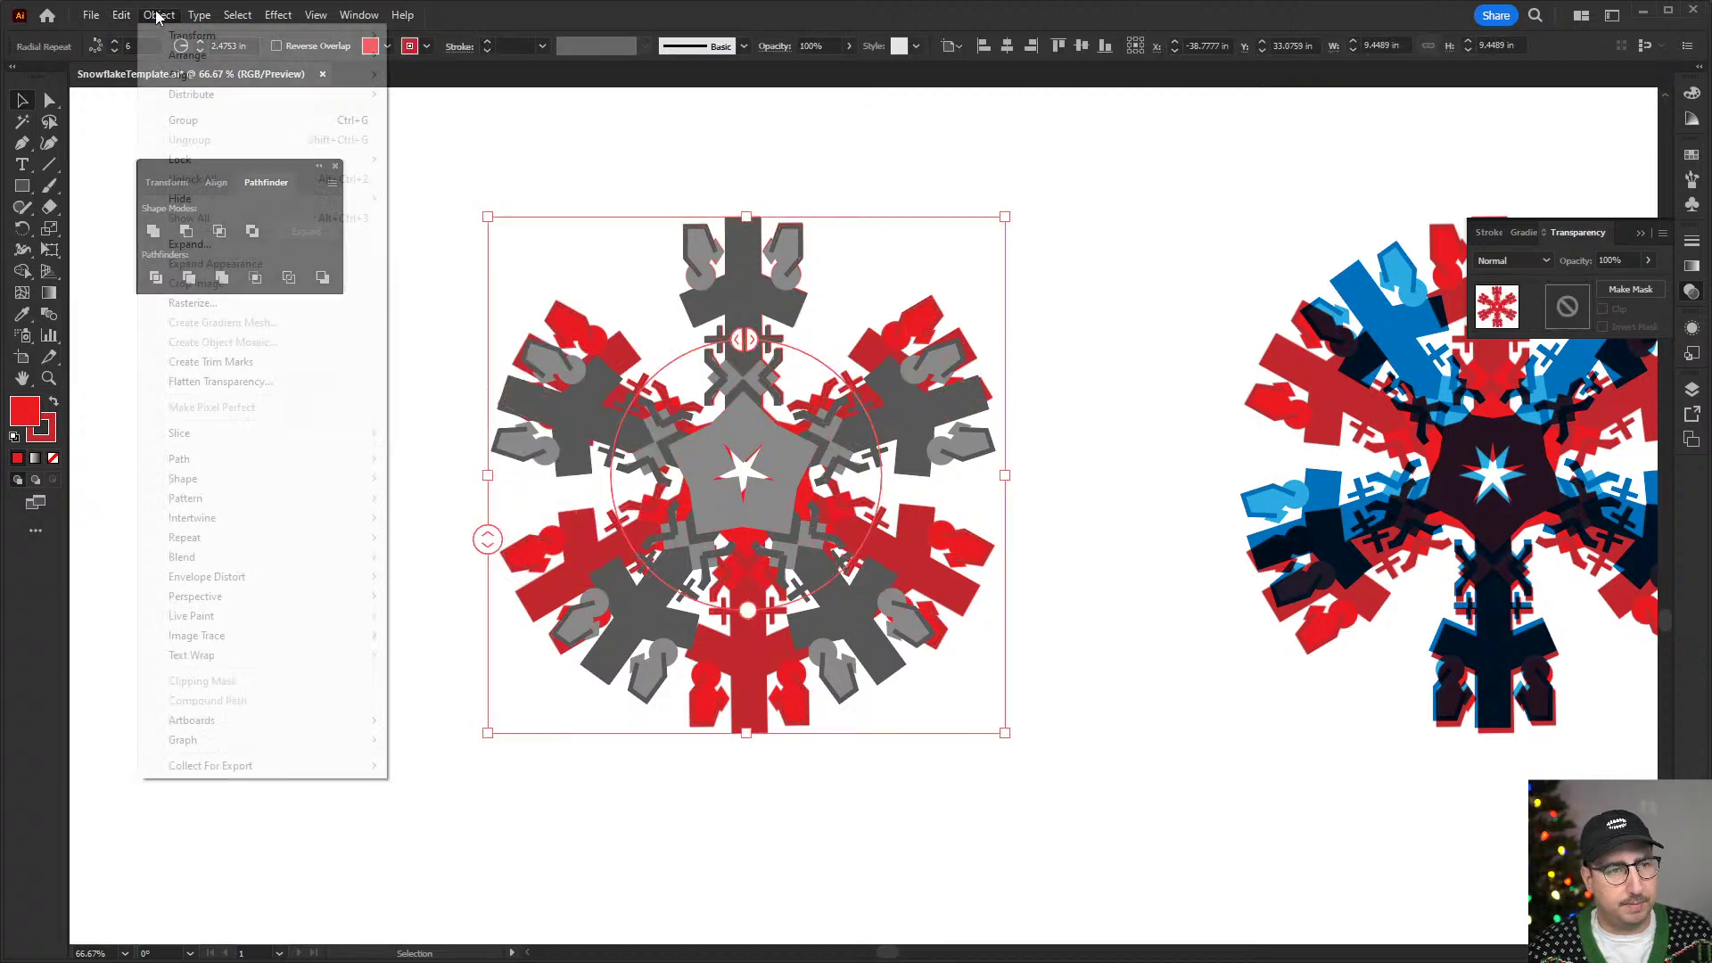
left_click(206, 237)
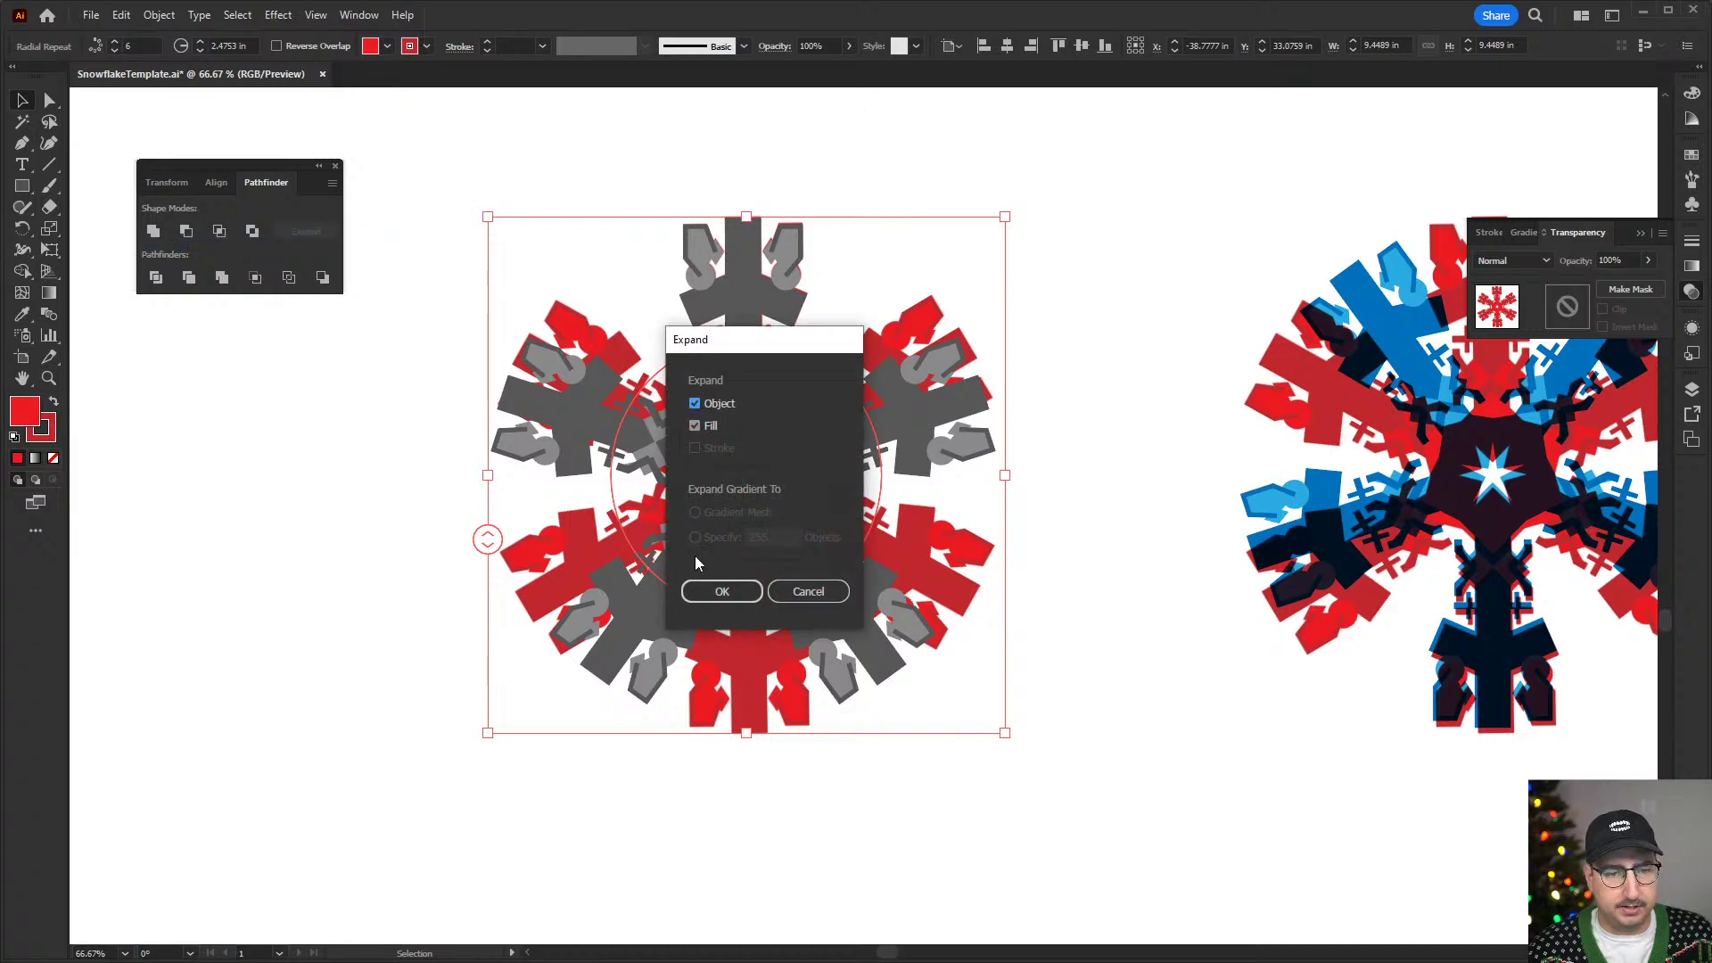
left_click(713, 591)
- Convert the expanded red snowflake to grayscale
left_click(121, 14)
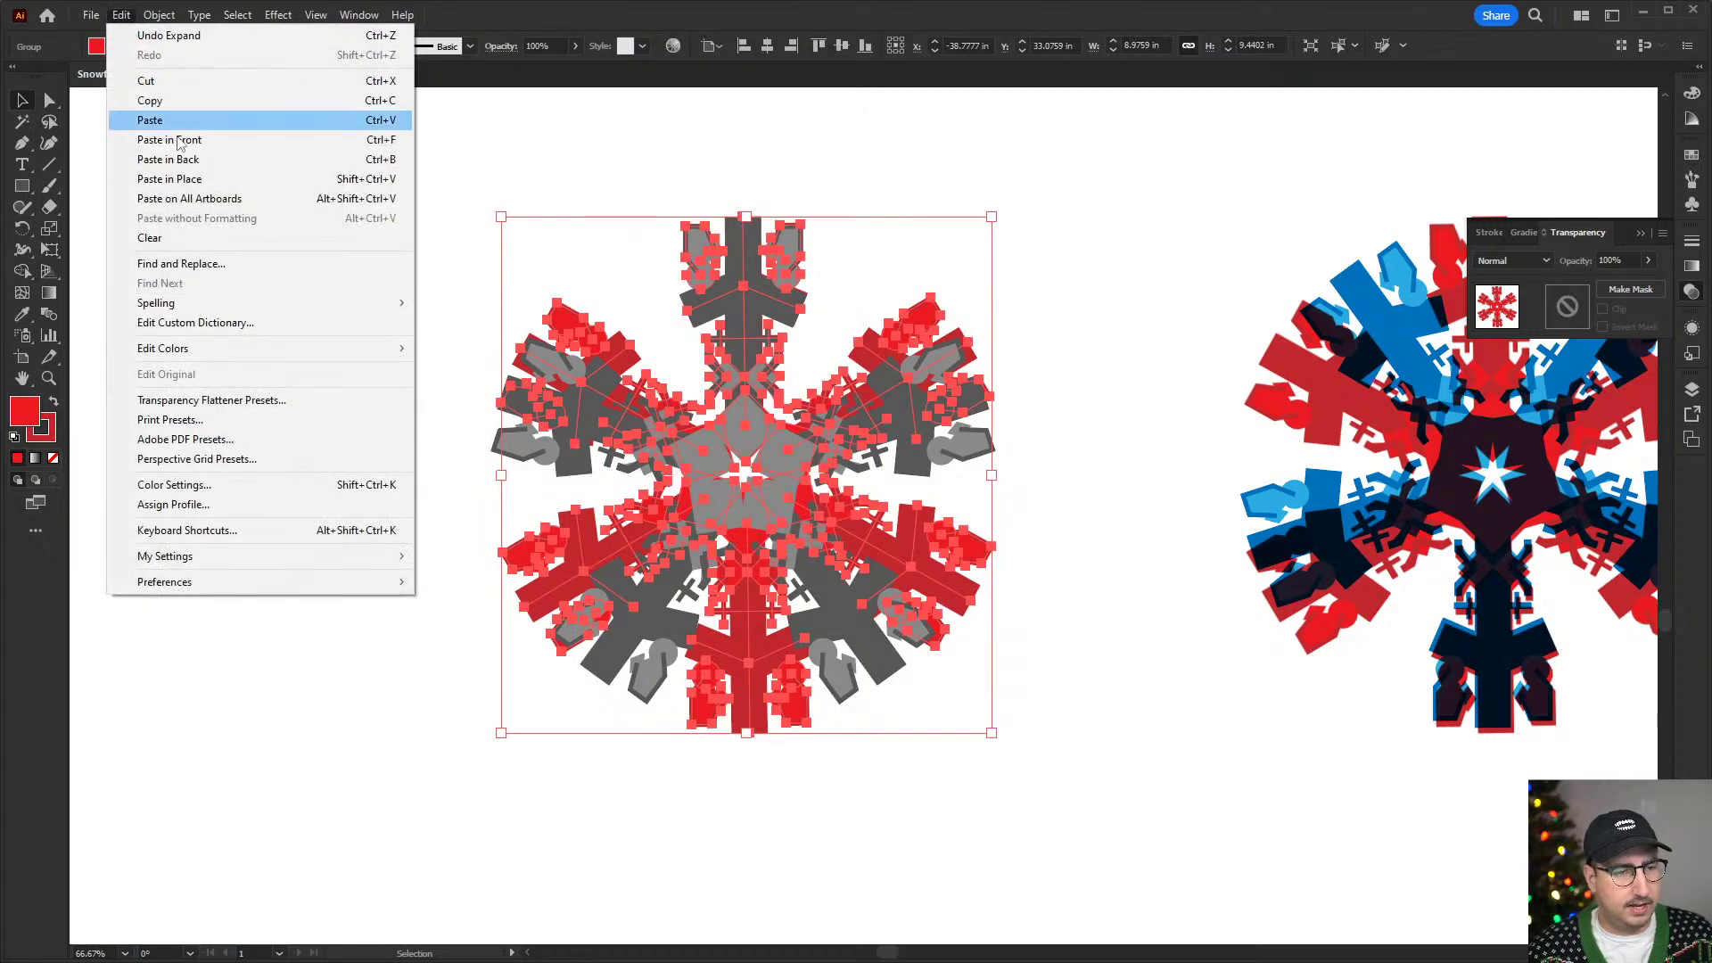
mouse_move(421, 354)
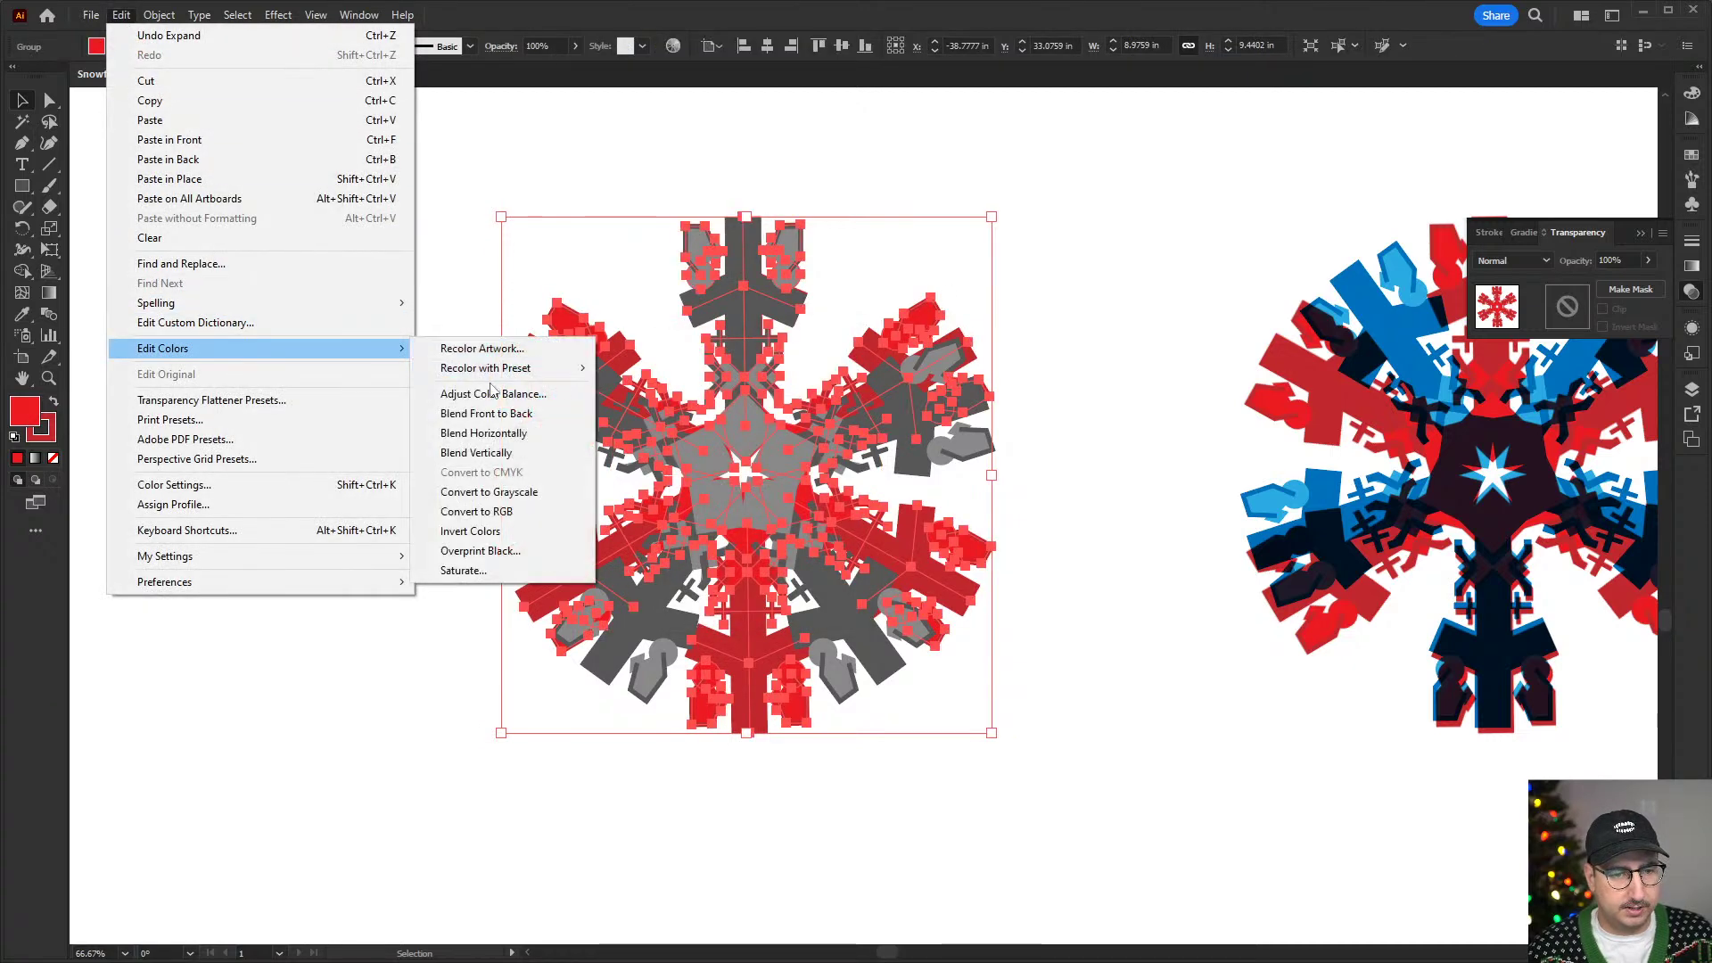
left_click(488, 492)
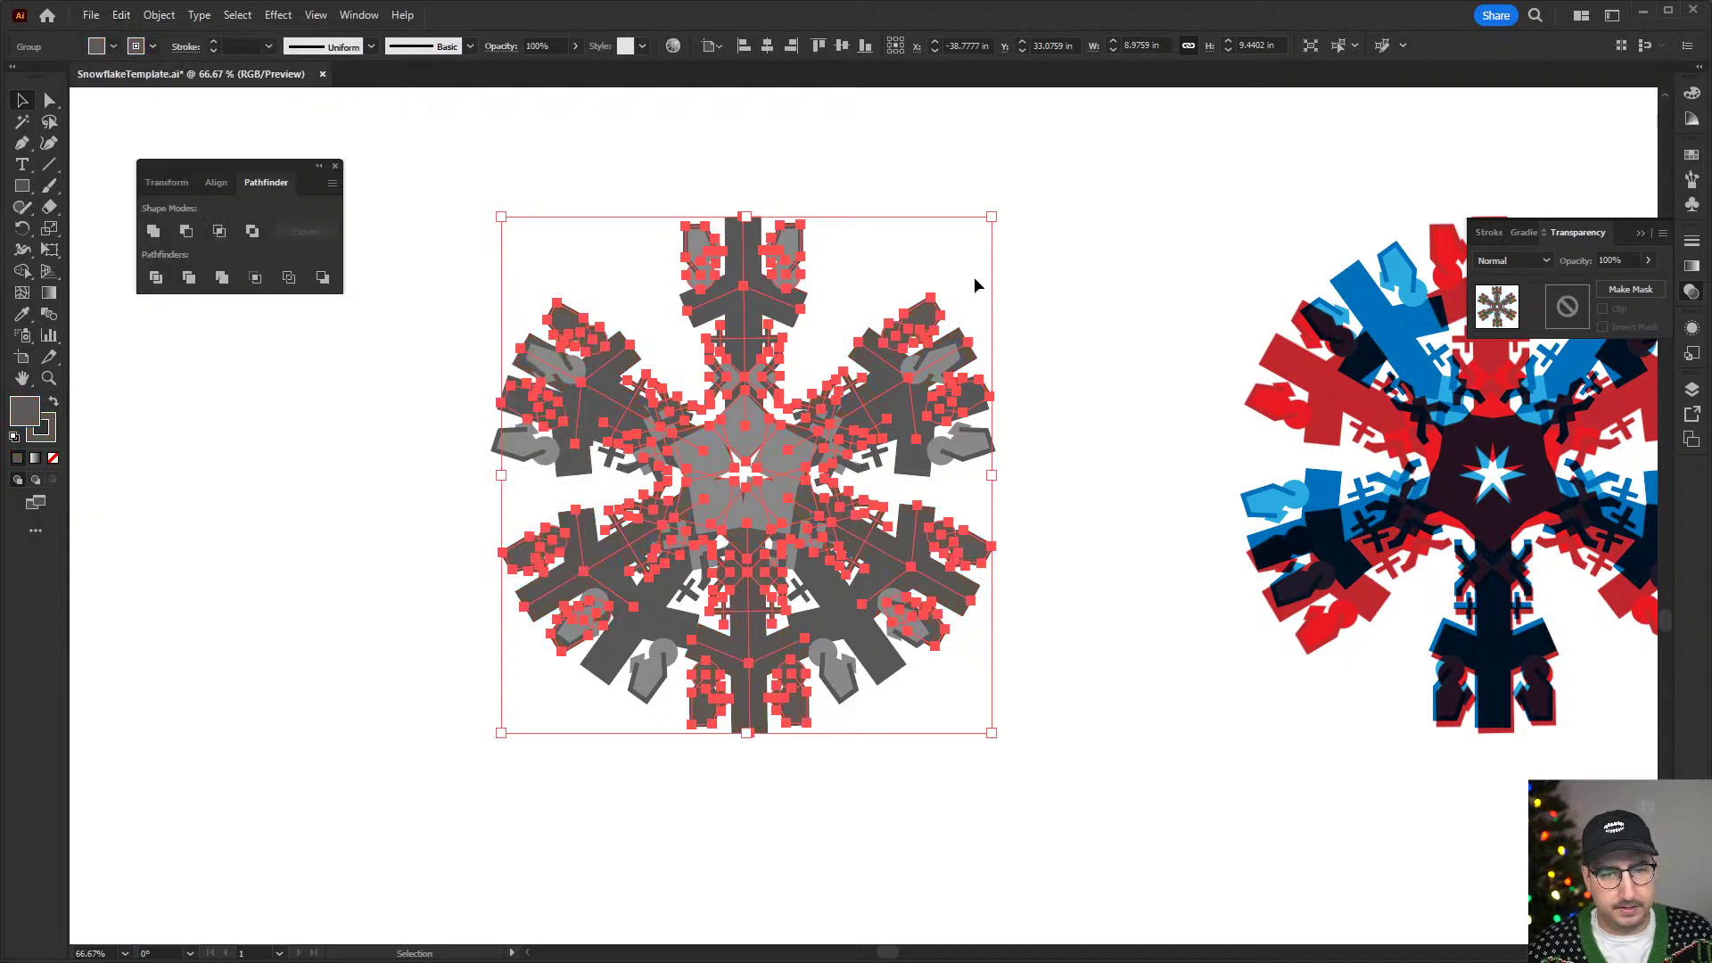
- Delete both overlapping gray snowflakes, keeping the Multiply-blended red and blue pair
left_click_drag(990, 263, 469, 665)
key("Delete")
scroll(810, 460, "down", 4)
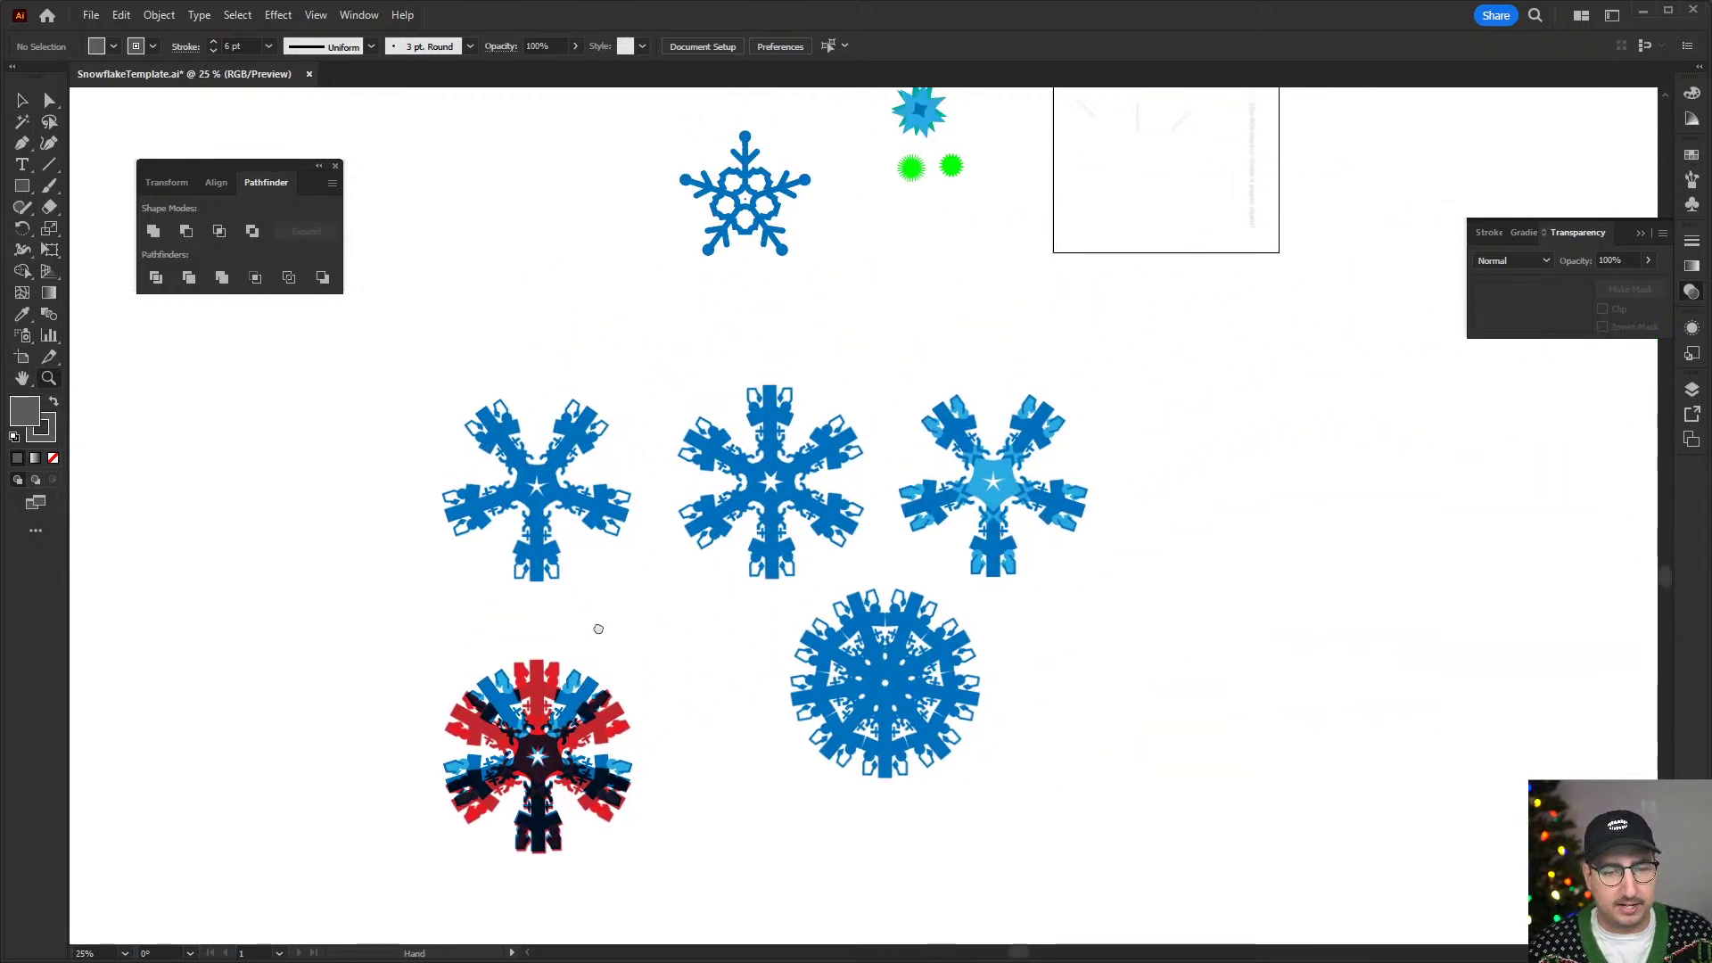
left_click_drag(599, 624, 544, 517)
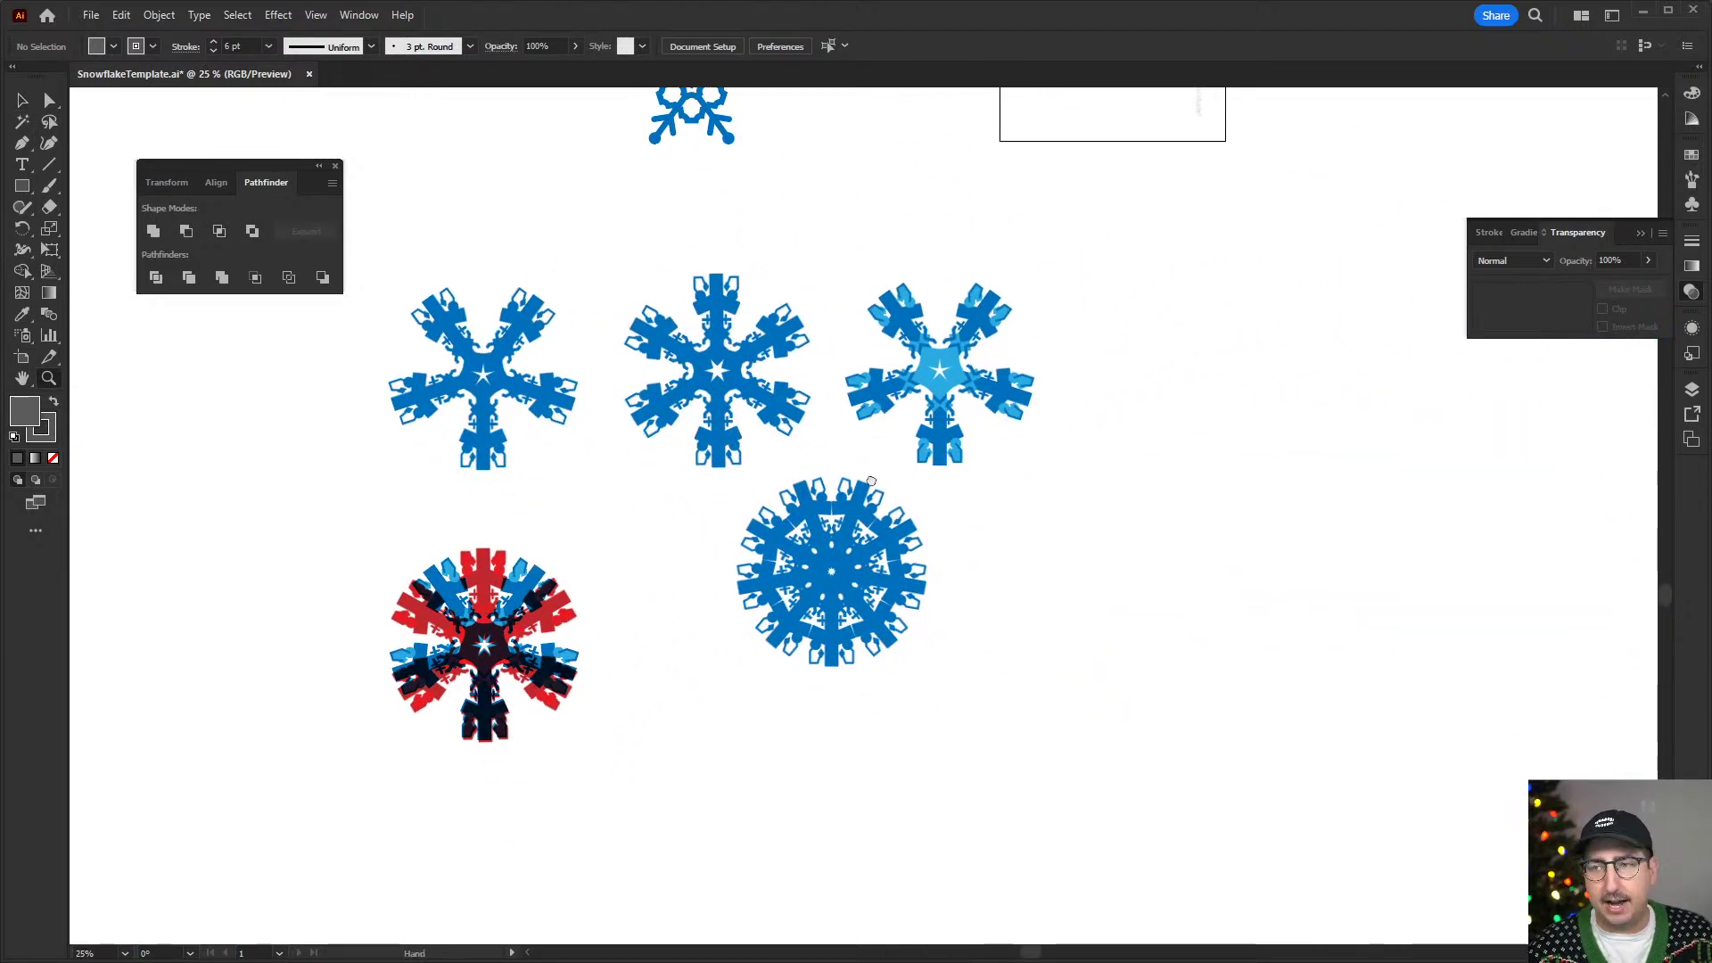
- Move all the finished snowflakes and small test shapes together farther left, away from the "Let's Make Some Snowflakes!" artboard
left_click_drag(871, 482, 907, 651)
key("v")
left_click_drag(1021, 134, 405, 905)
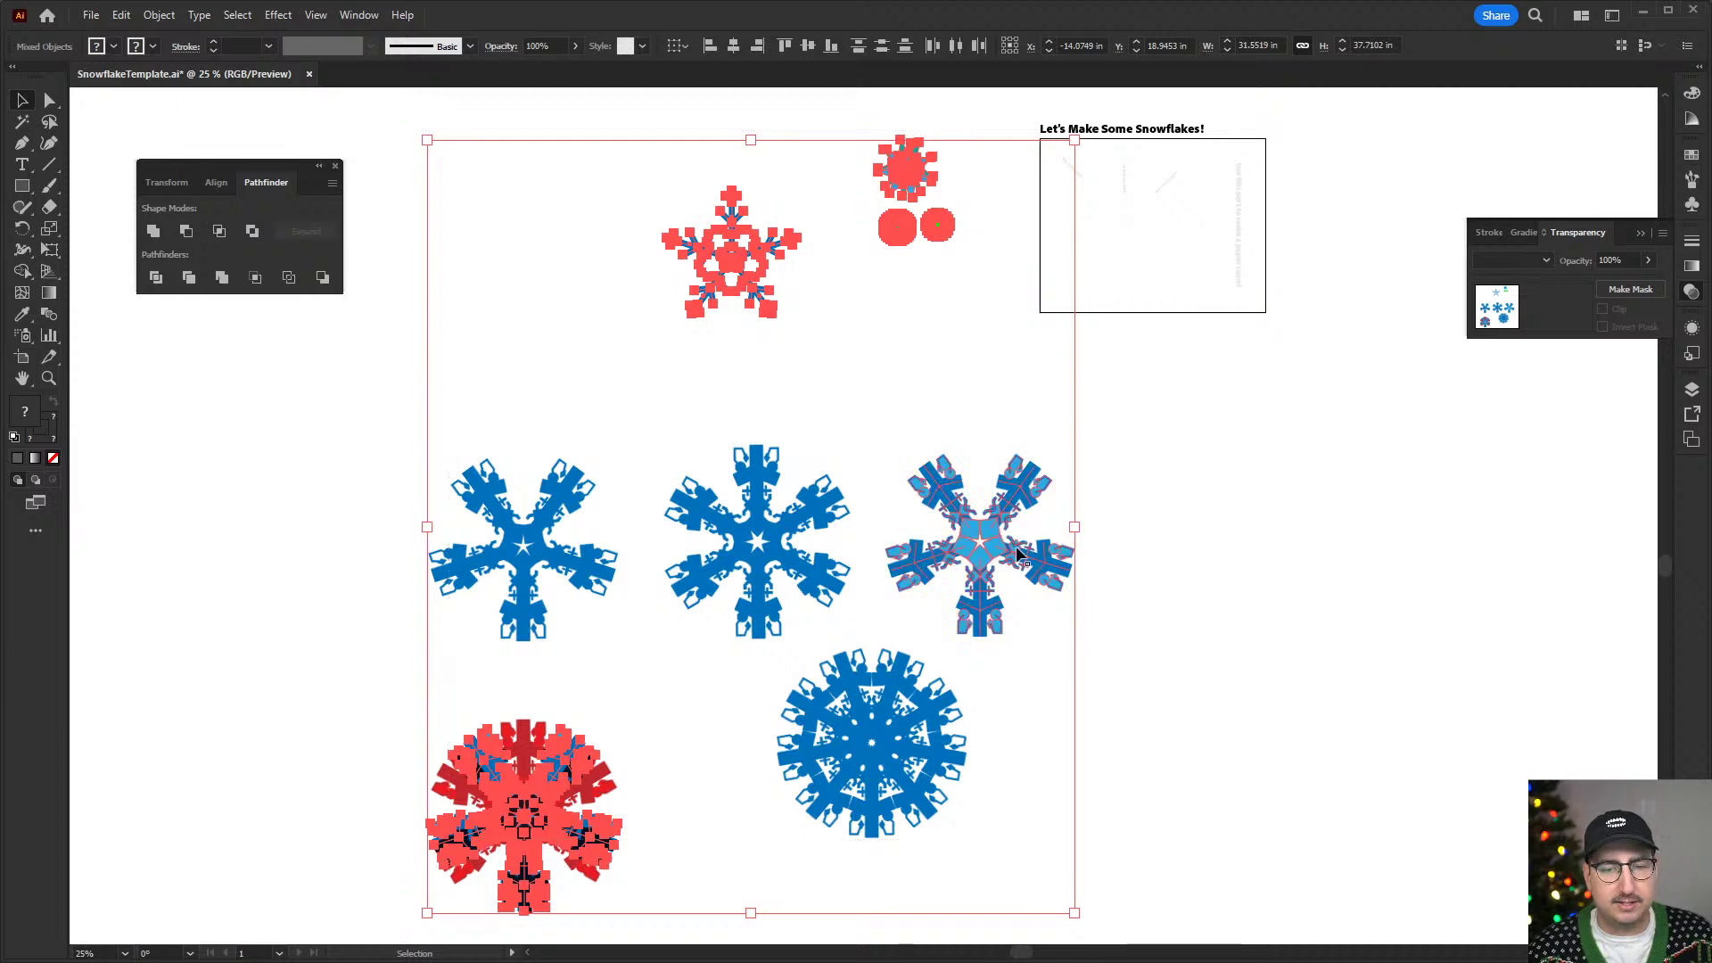
left_click_drag(933, 559, 505, 563)
left_click(1066, 526)
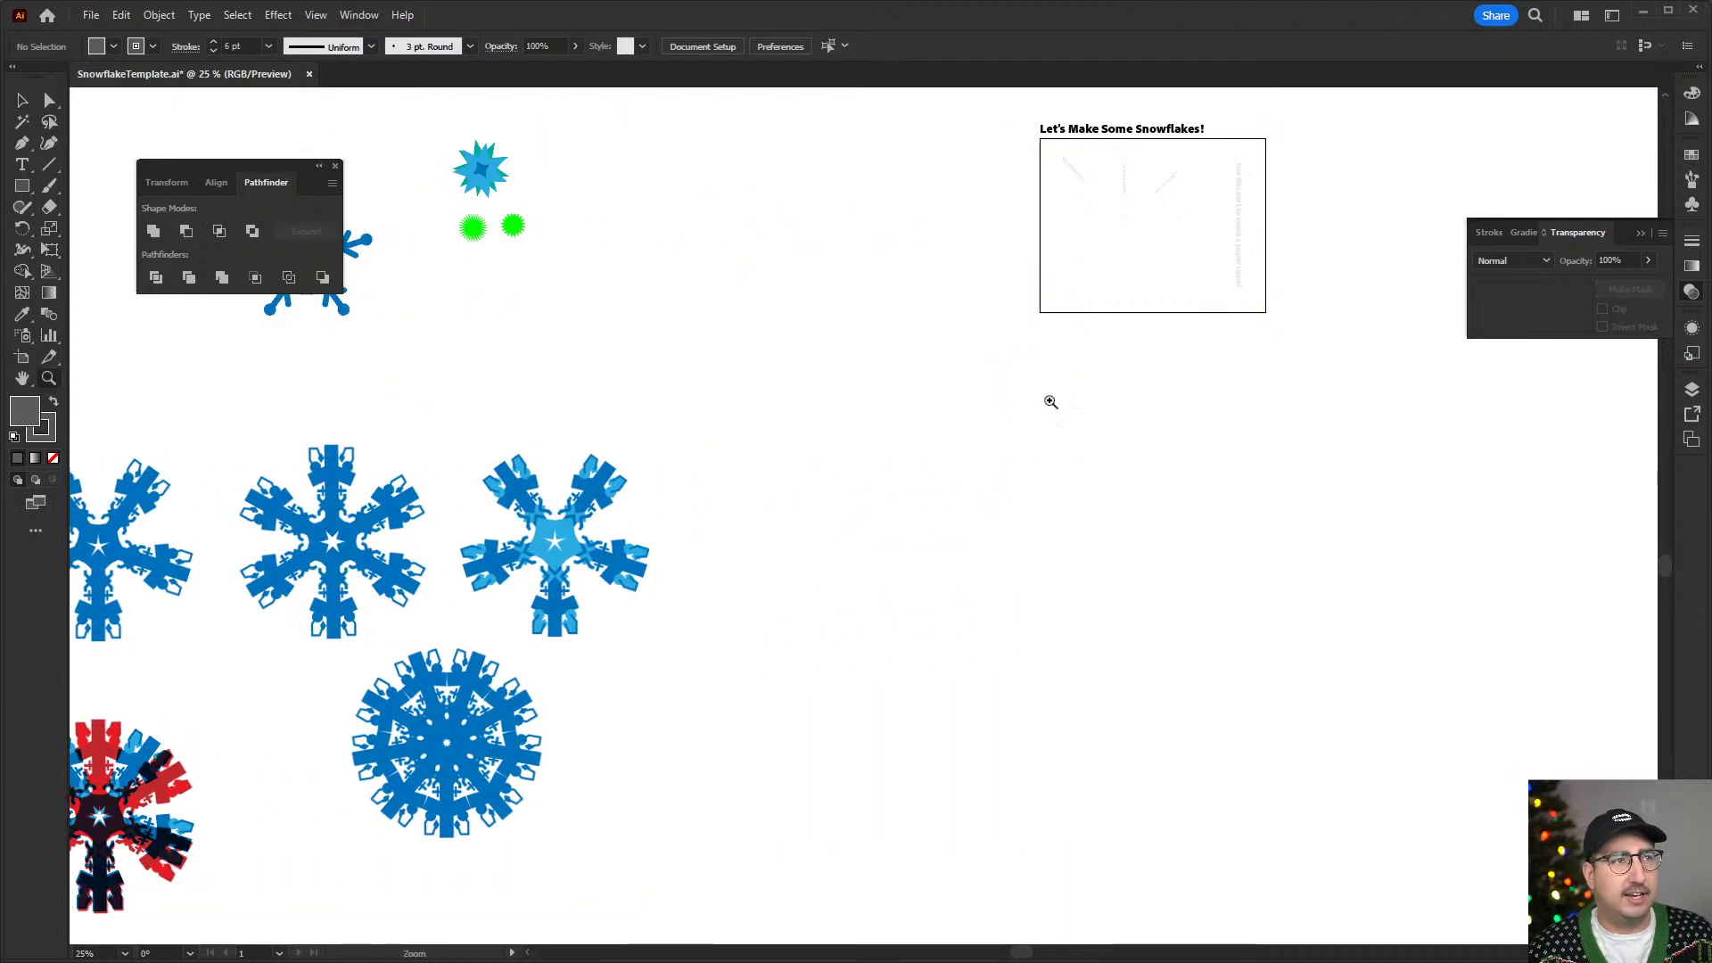
- Examine the paper snowflake template's fold lines, its triangular path above the Step 1 fold, and the document's Art and Guides layers
key("z")
left_click(1102, 305)
left_click(875, 546)
left_click(990, 535)
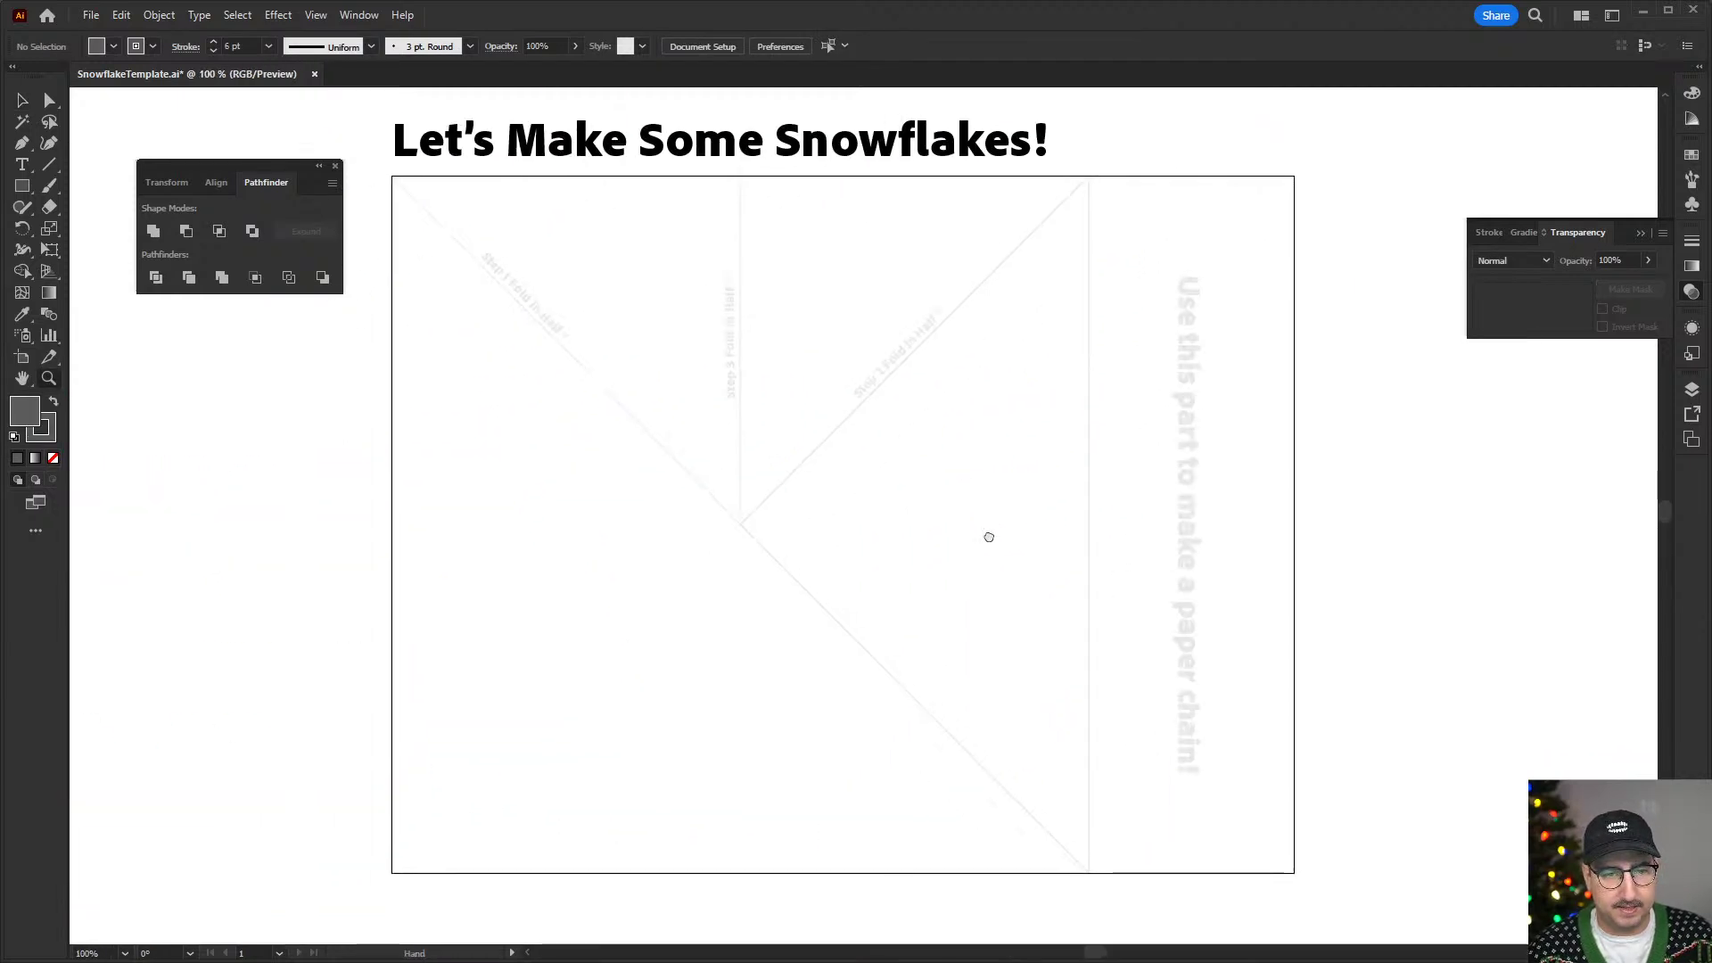
left_click_drag(989, 535, 998, 532)
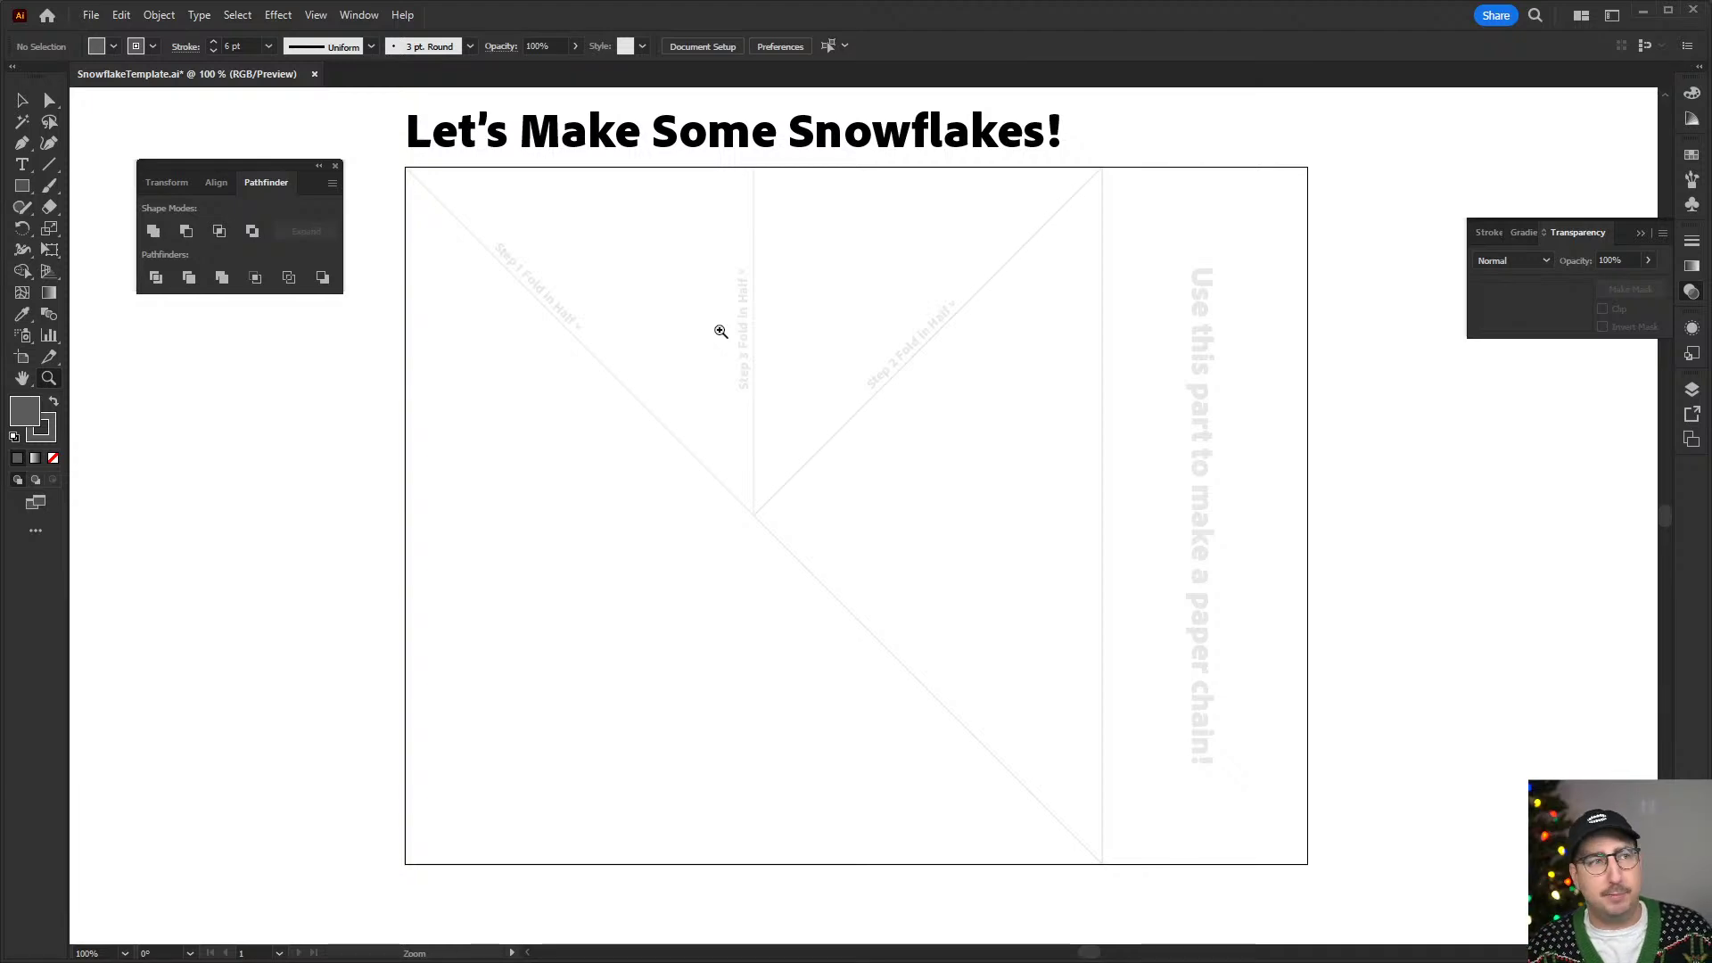
left_click(757, 383)
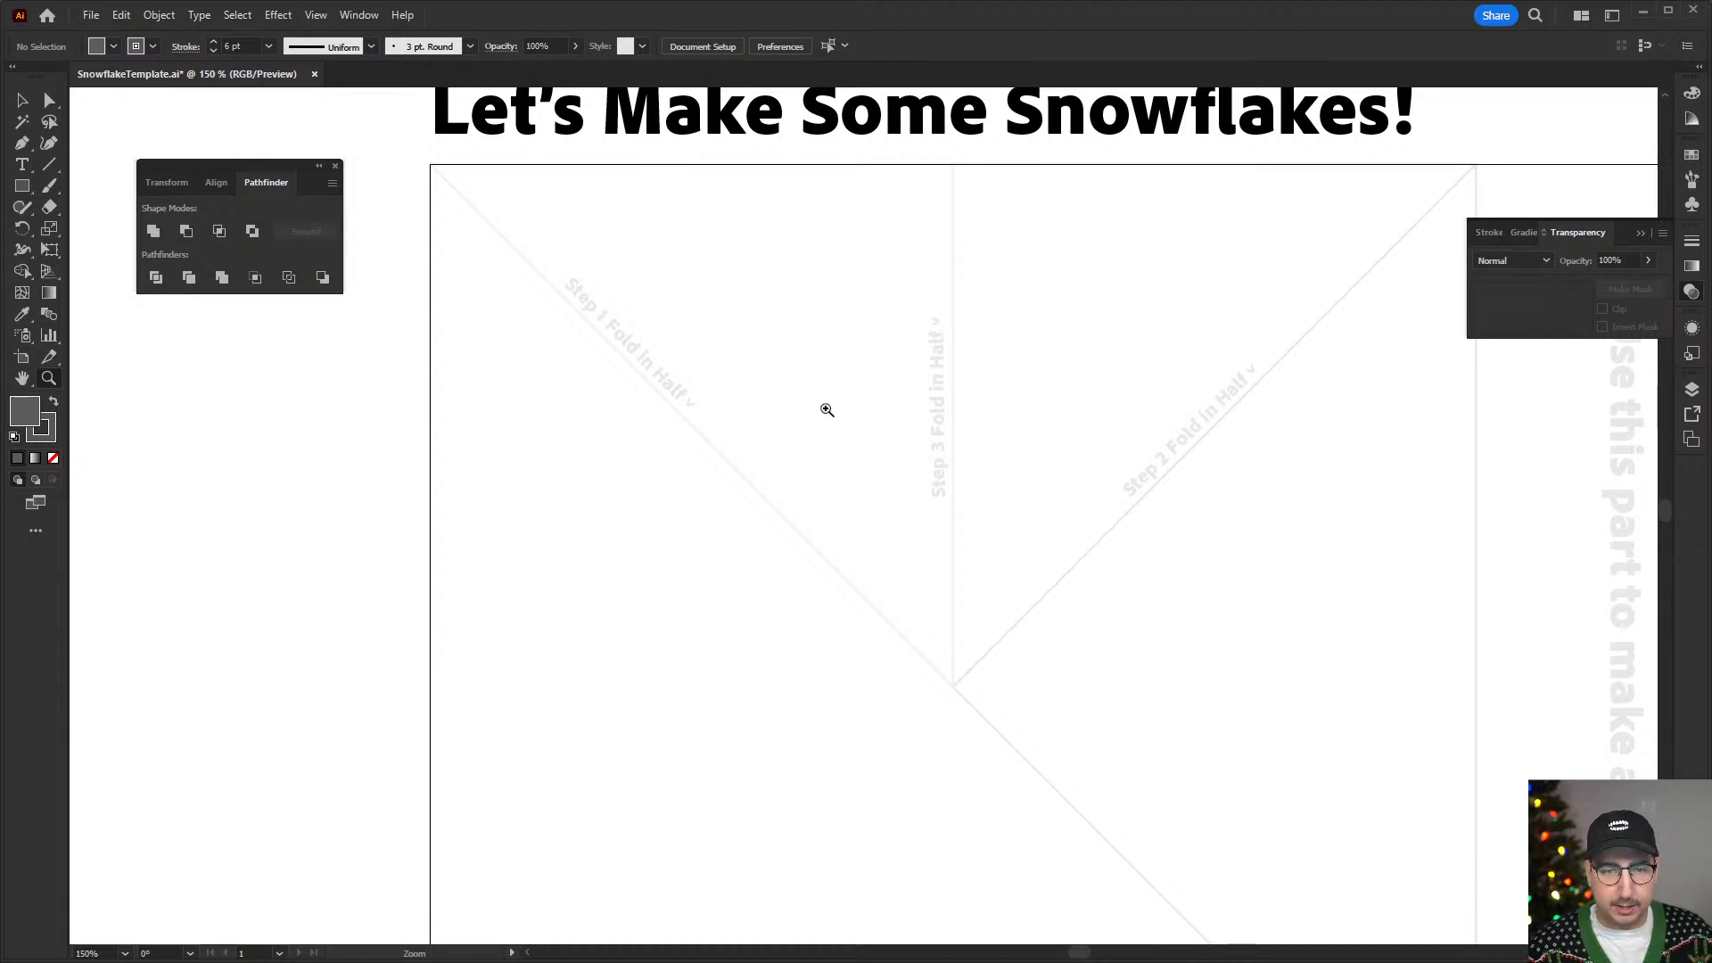
key("v")
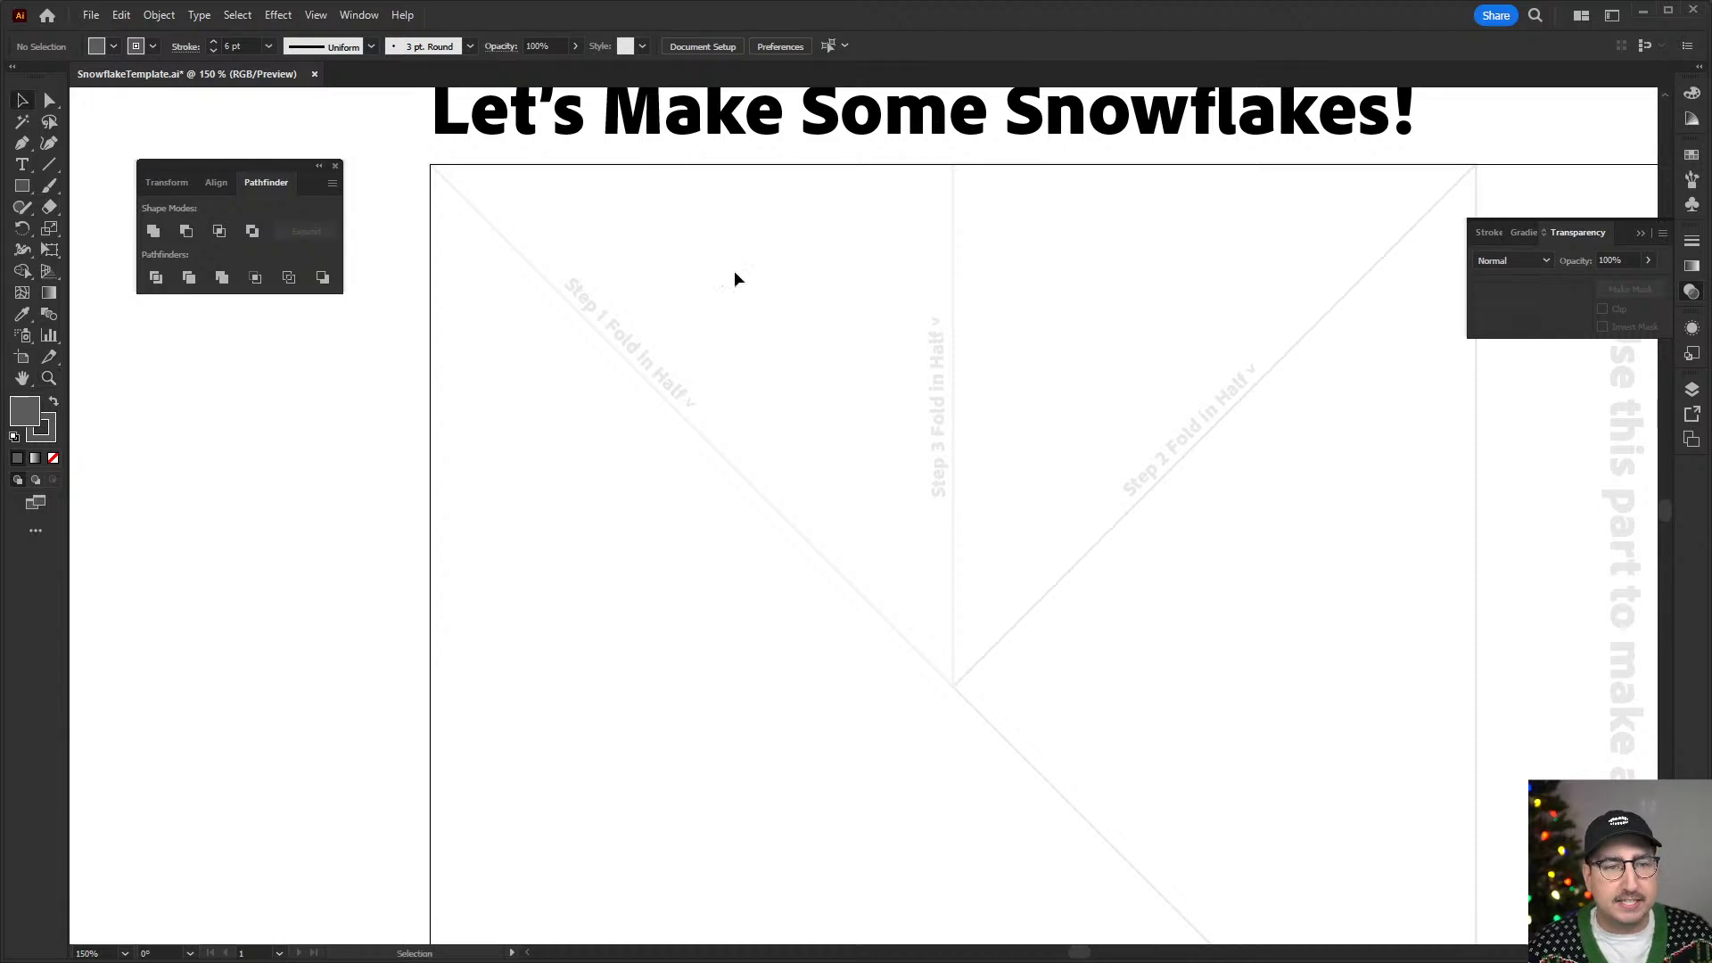
left_click(719, 165)
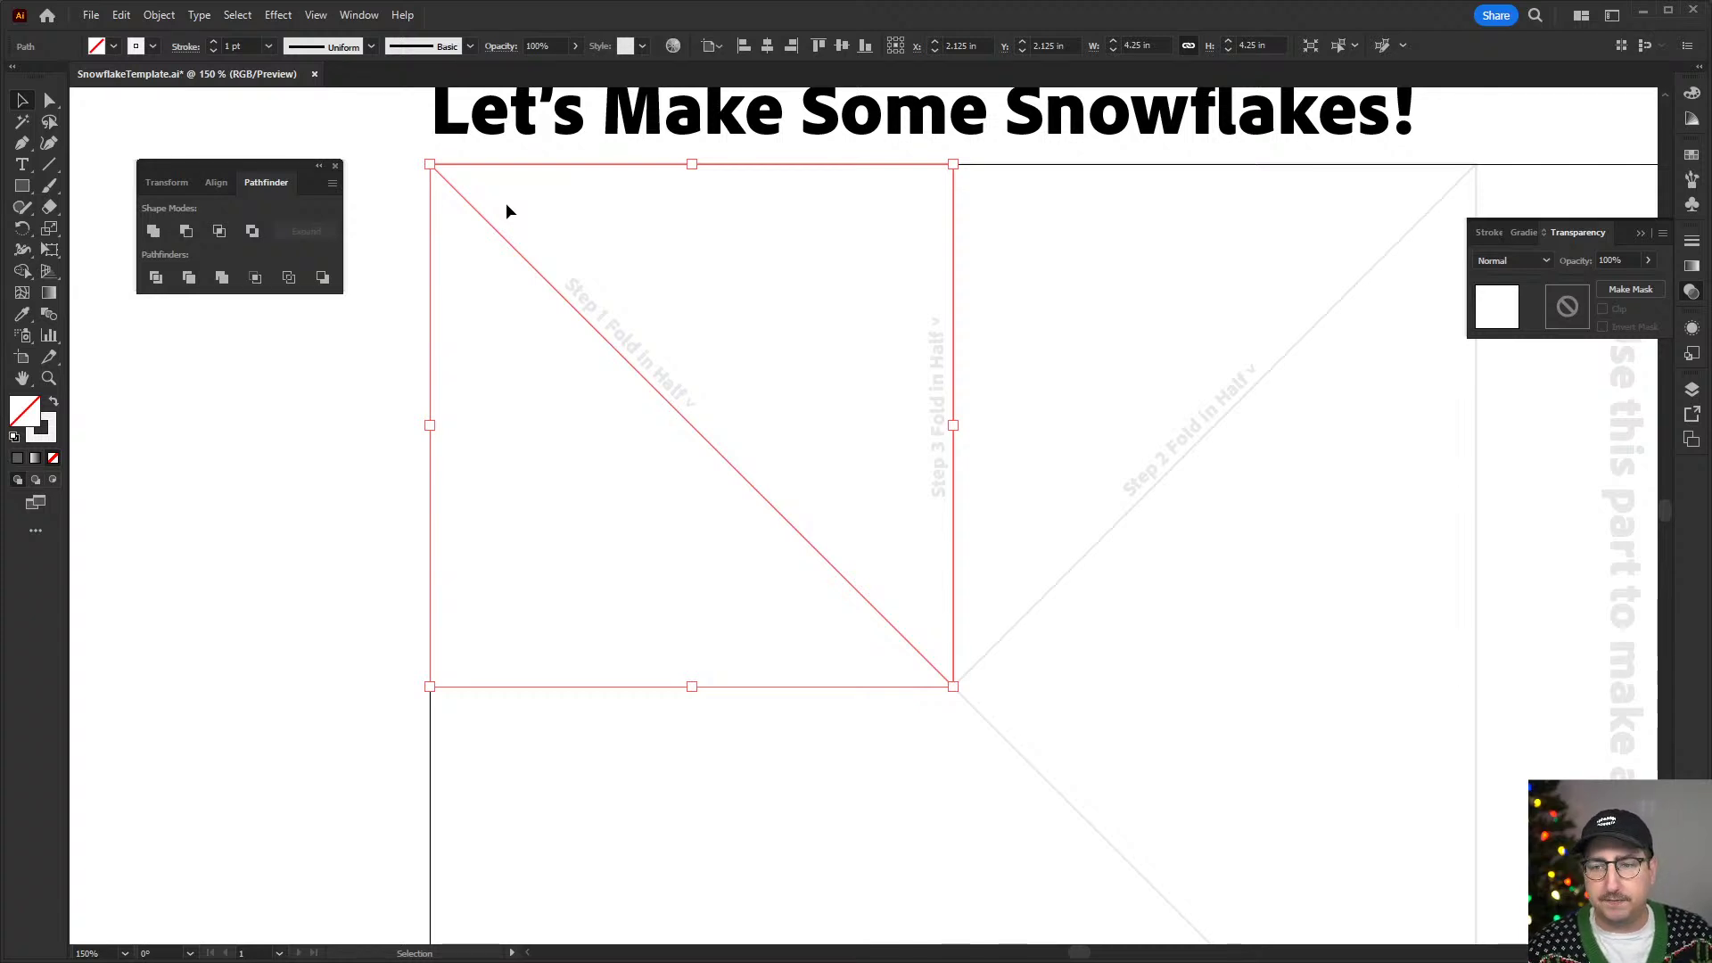
left_click(1692, 389)
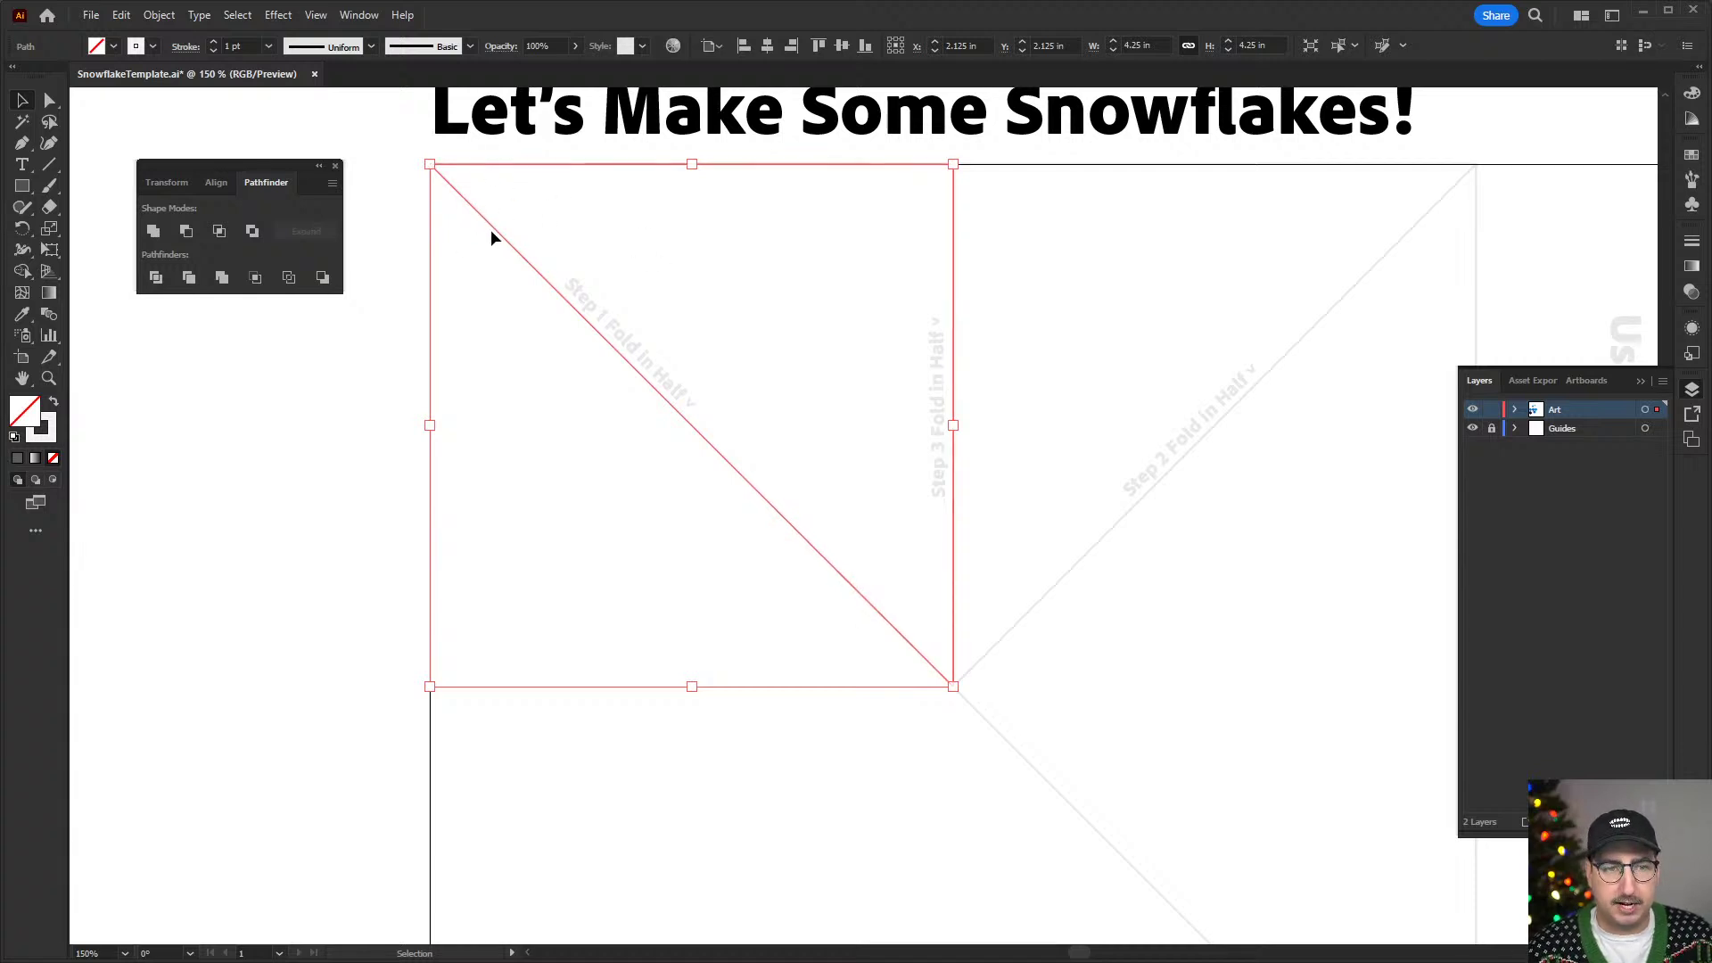
left_click(501, 326)
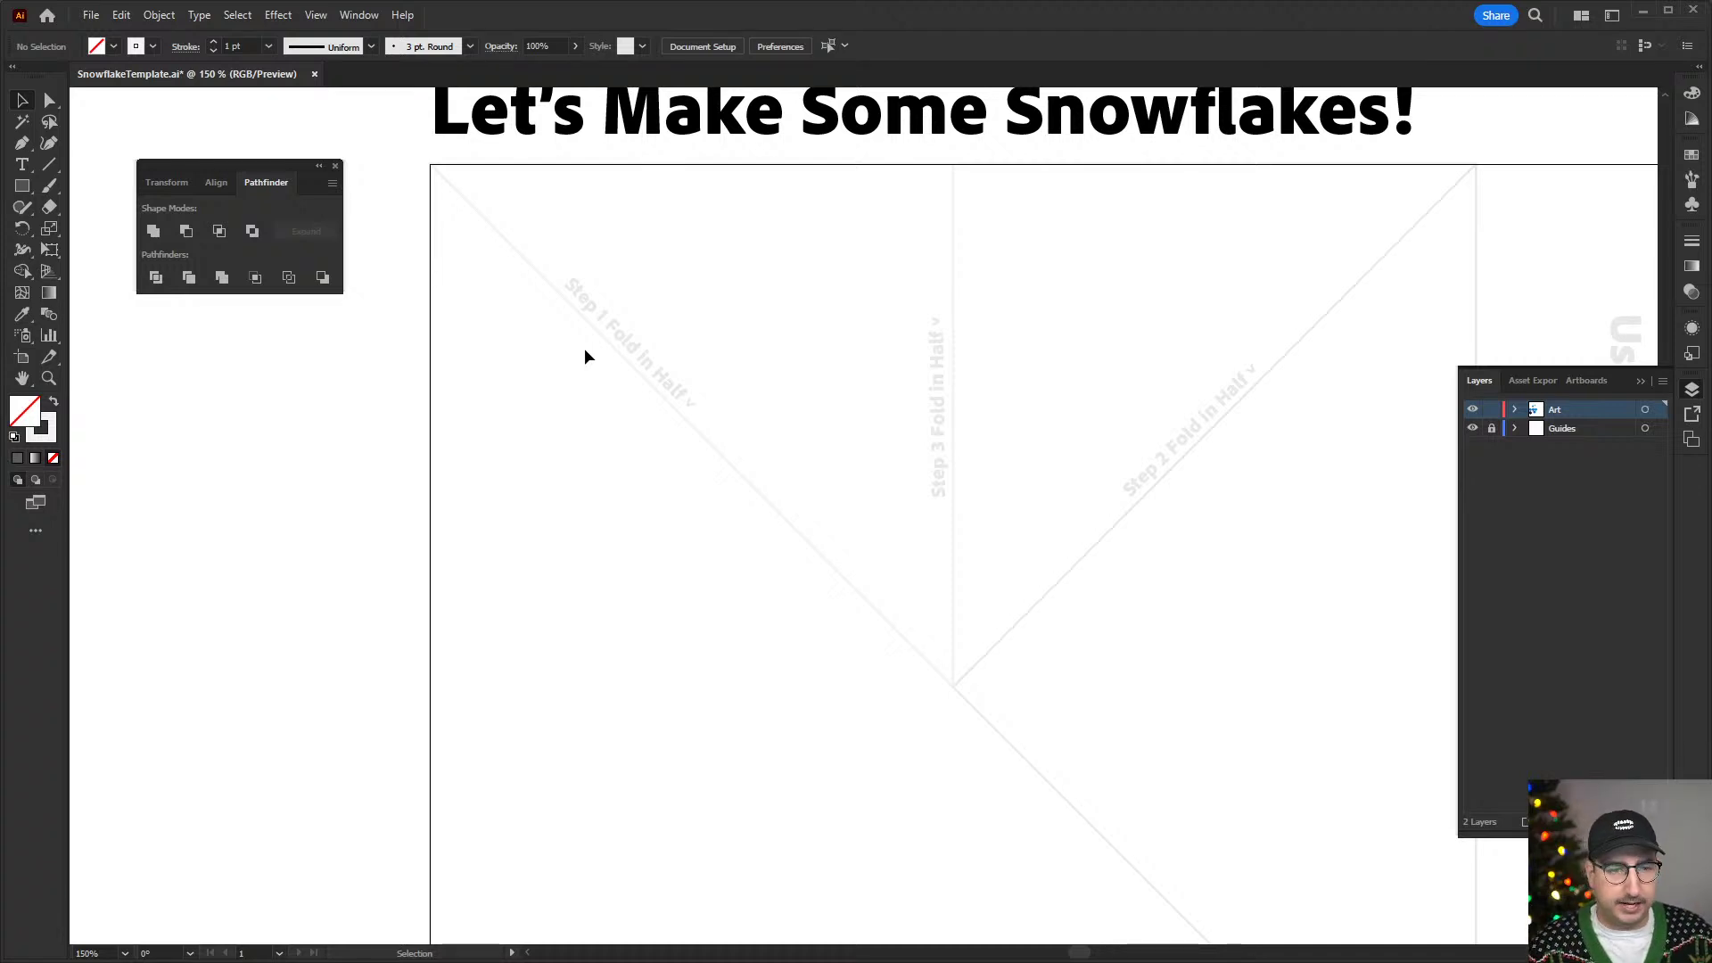
left_click(533, 271)
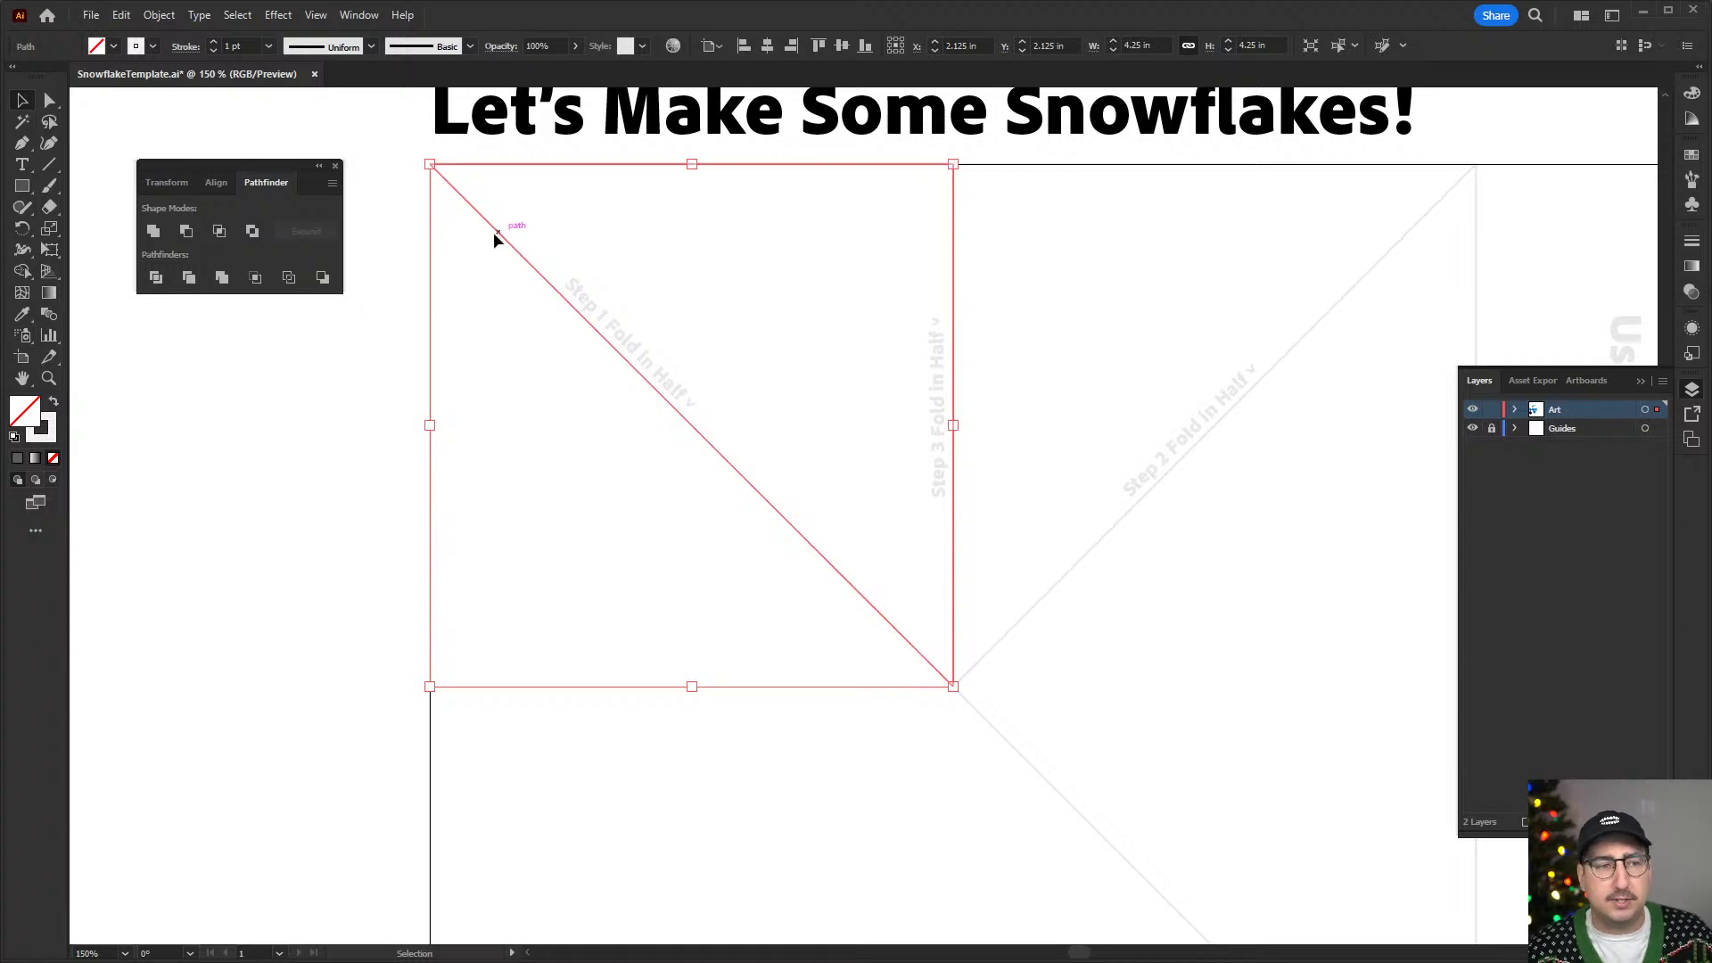
- Switch to Draw Inside on the triangular section and draw a light gray, strokeless triangle across the upper end of the Step 1 fold
left_click(53, 479)
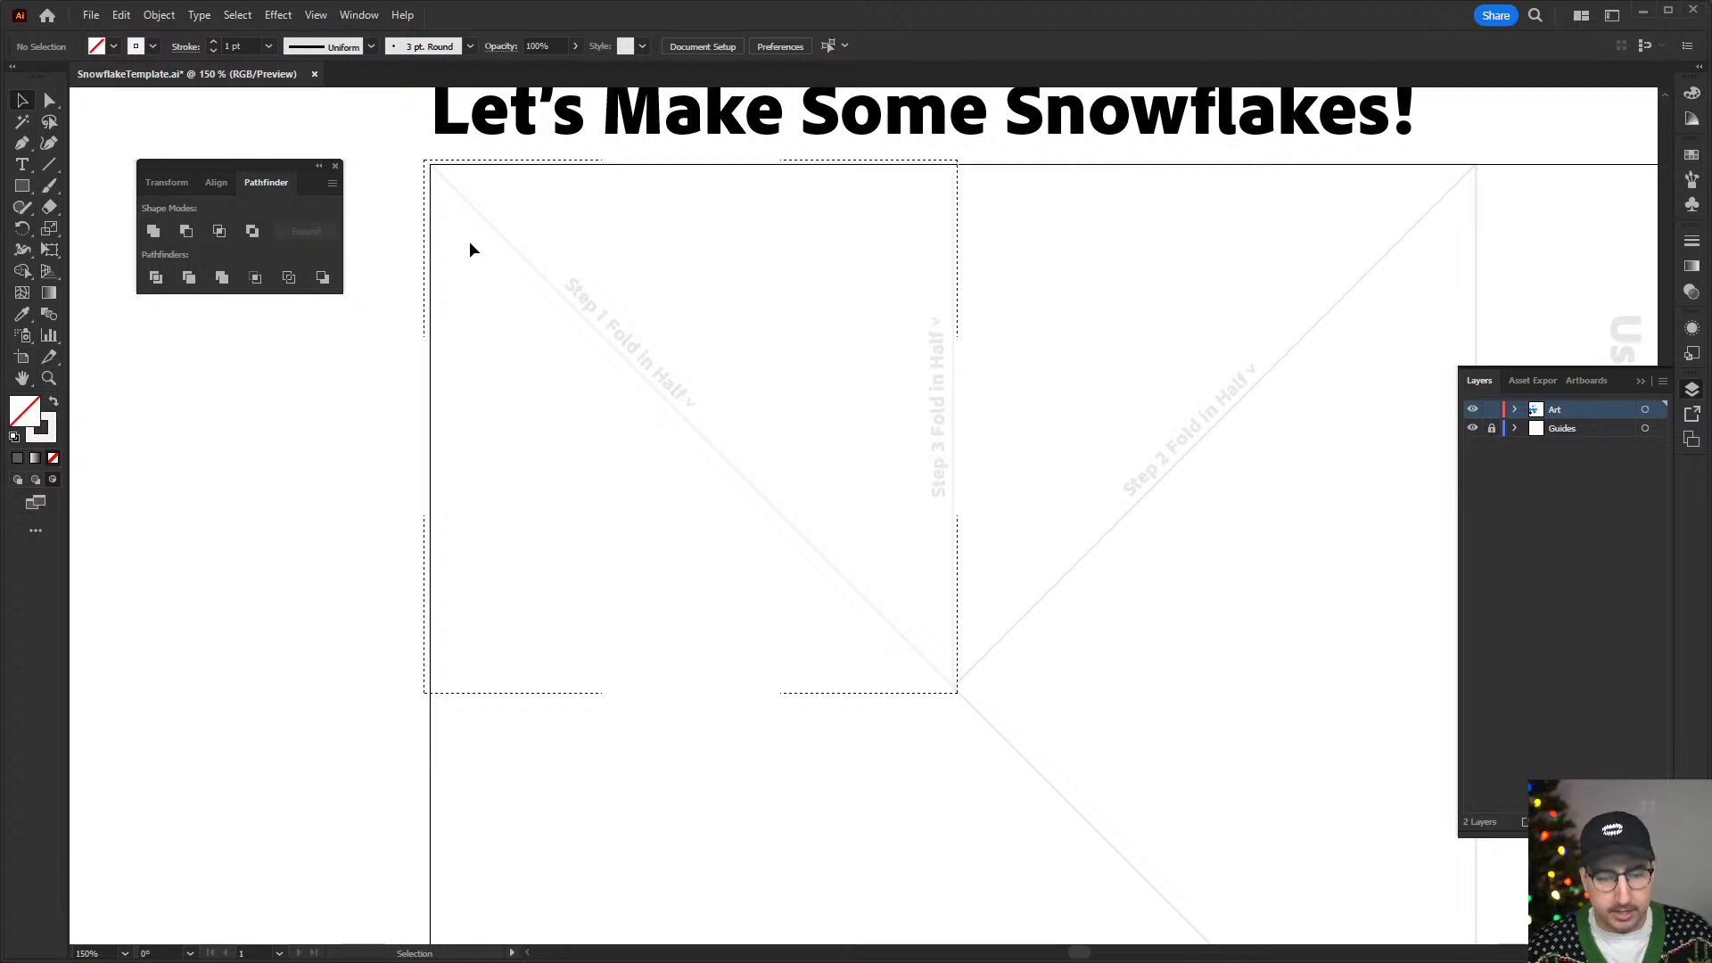
key("p")
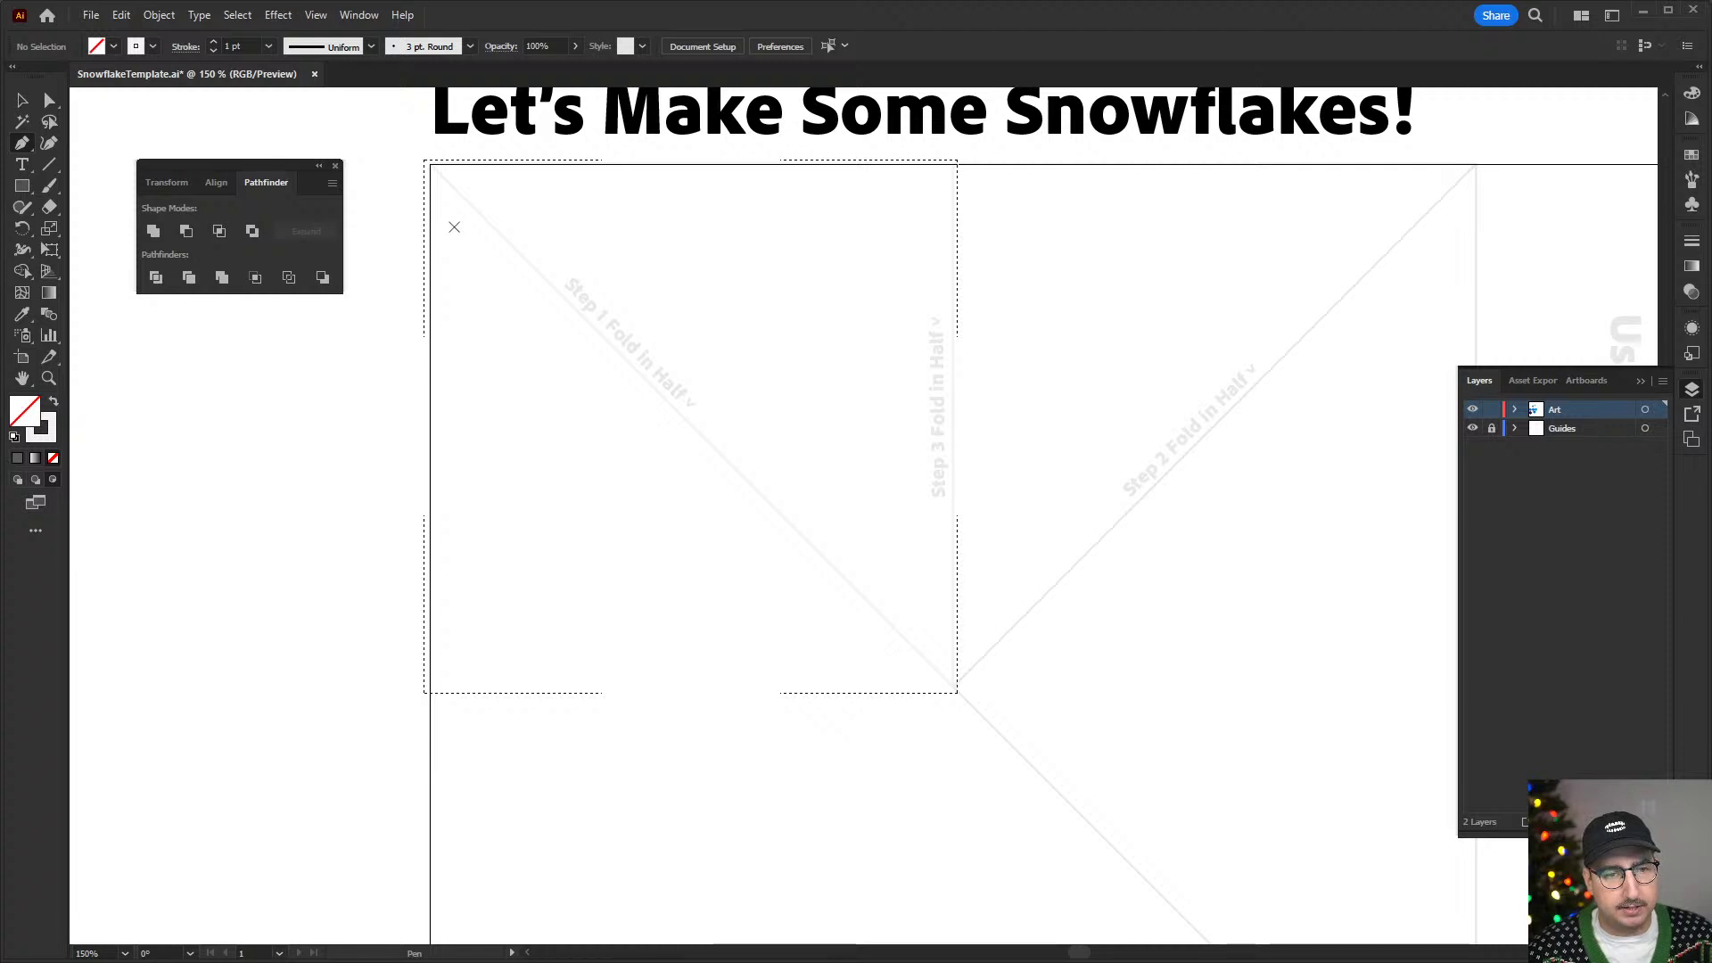
left_click(454, 226)
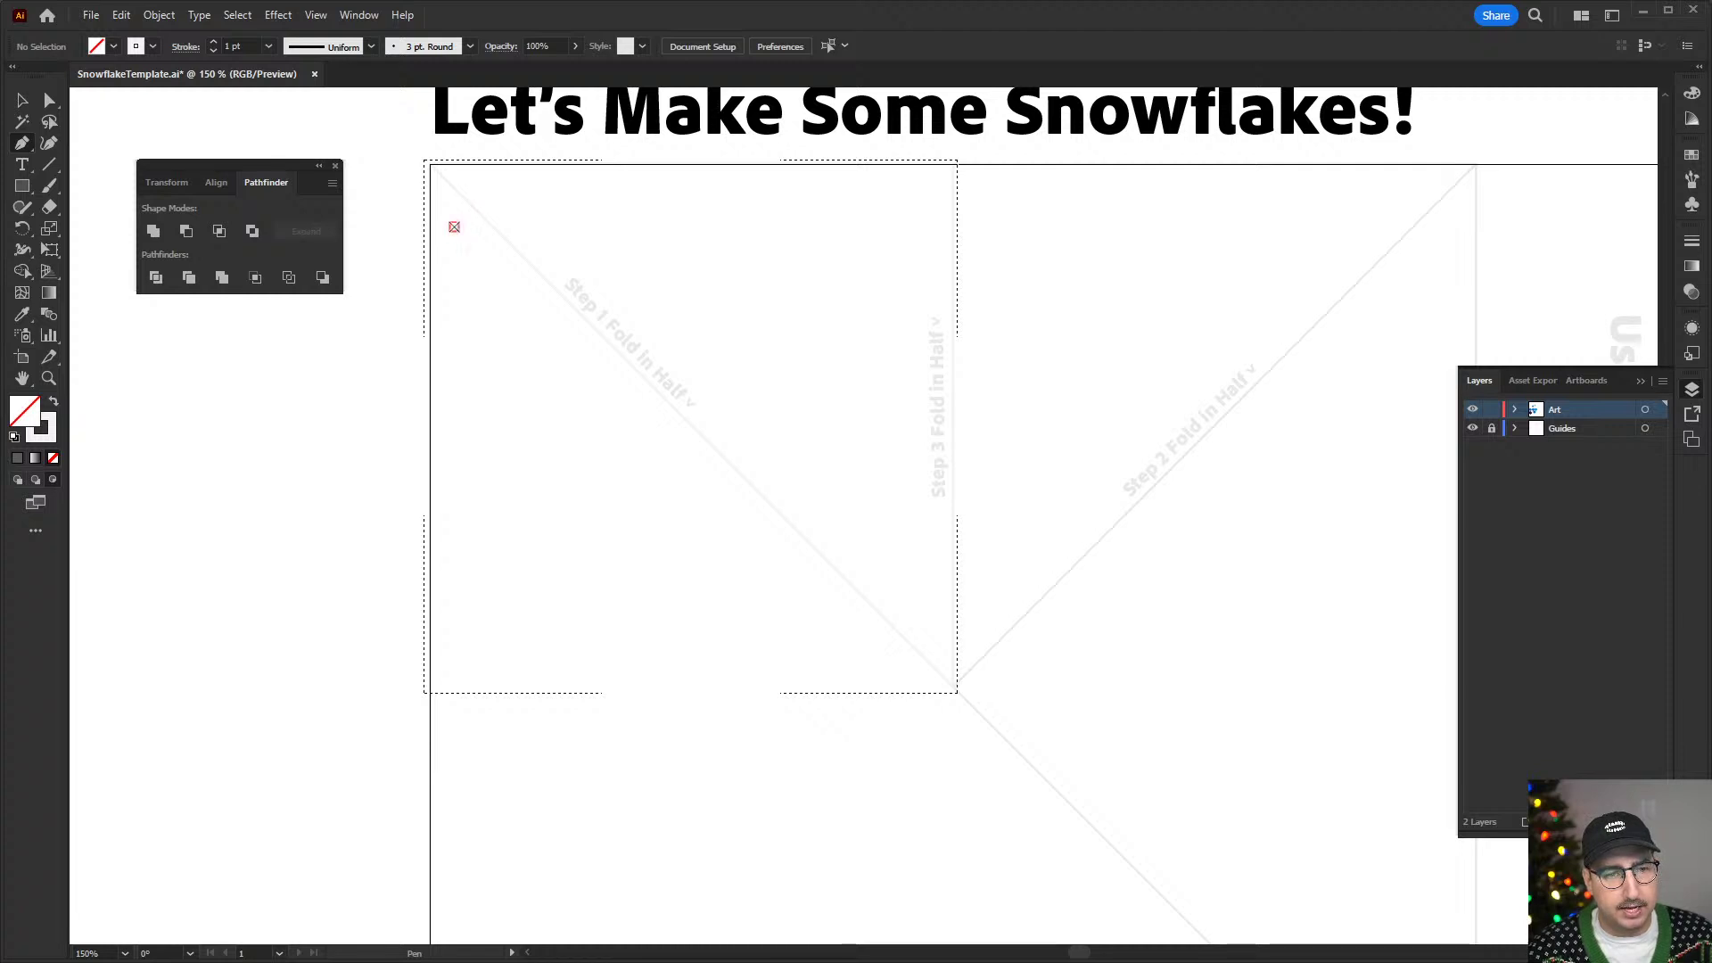
left_click(548, 209)
left_click(531, 327)
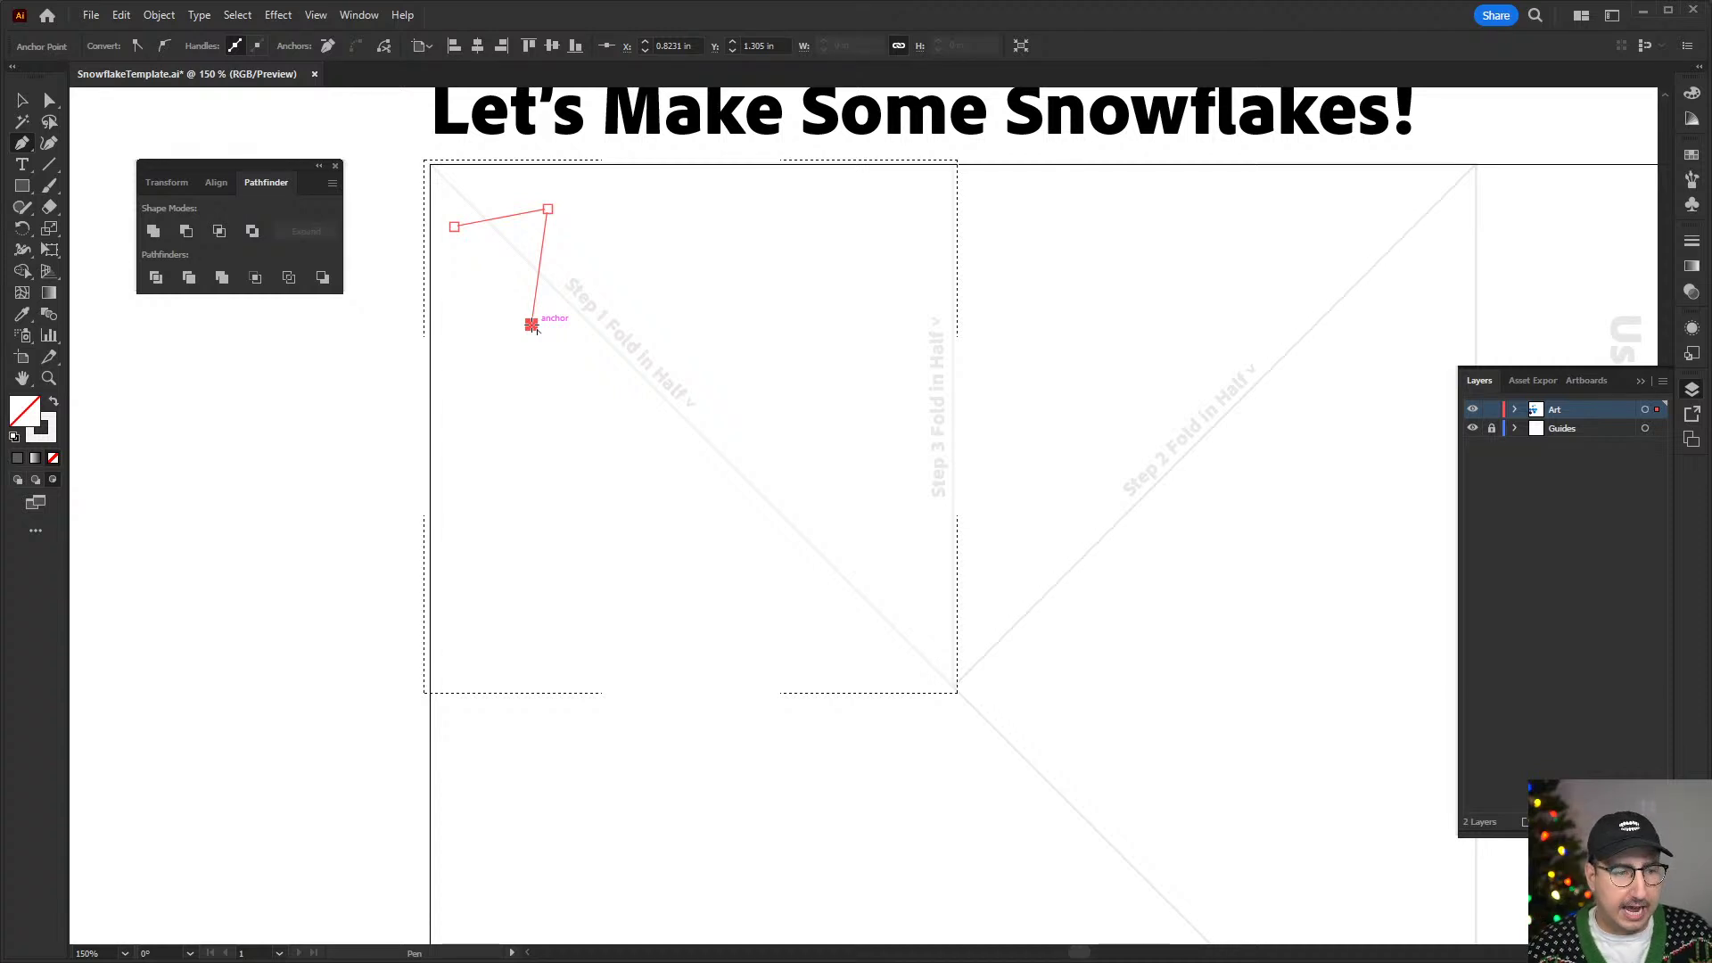
key("shift+x")
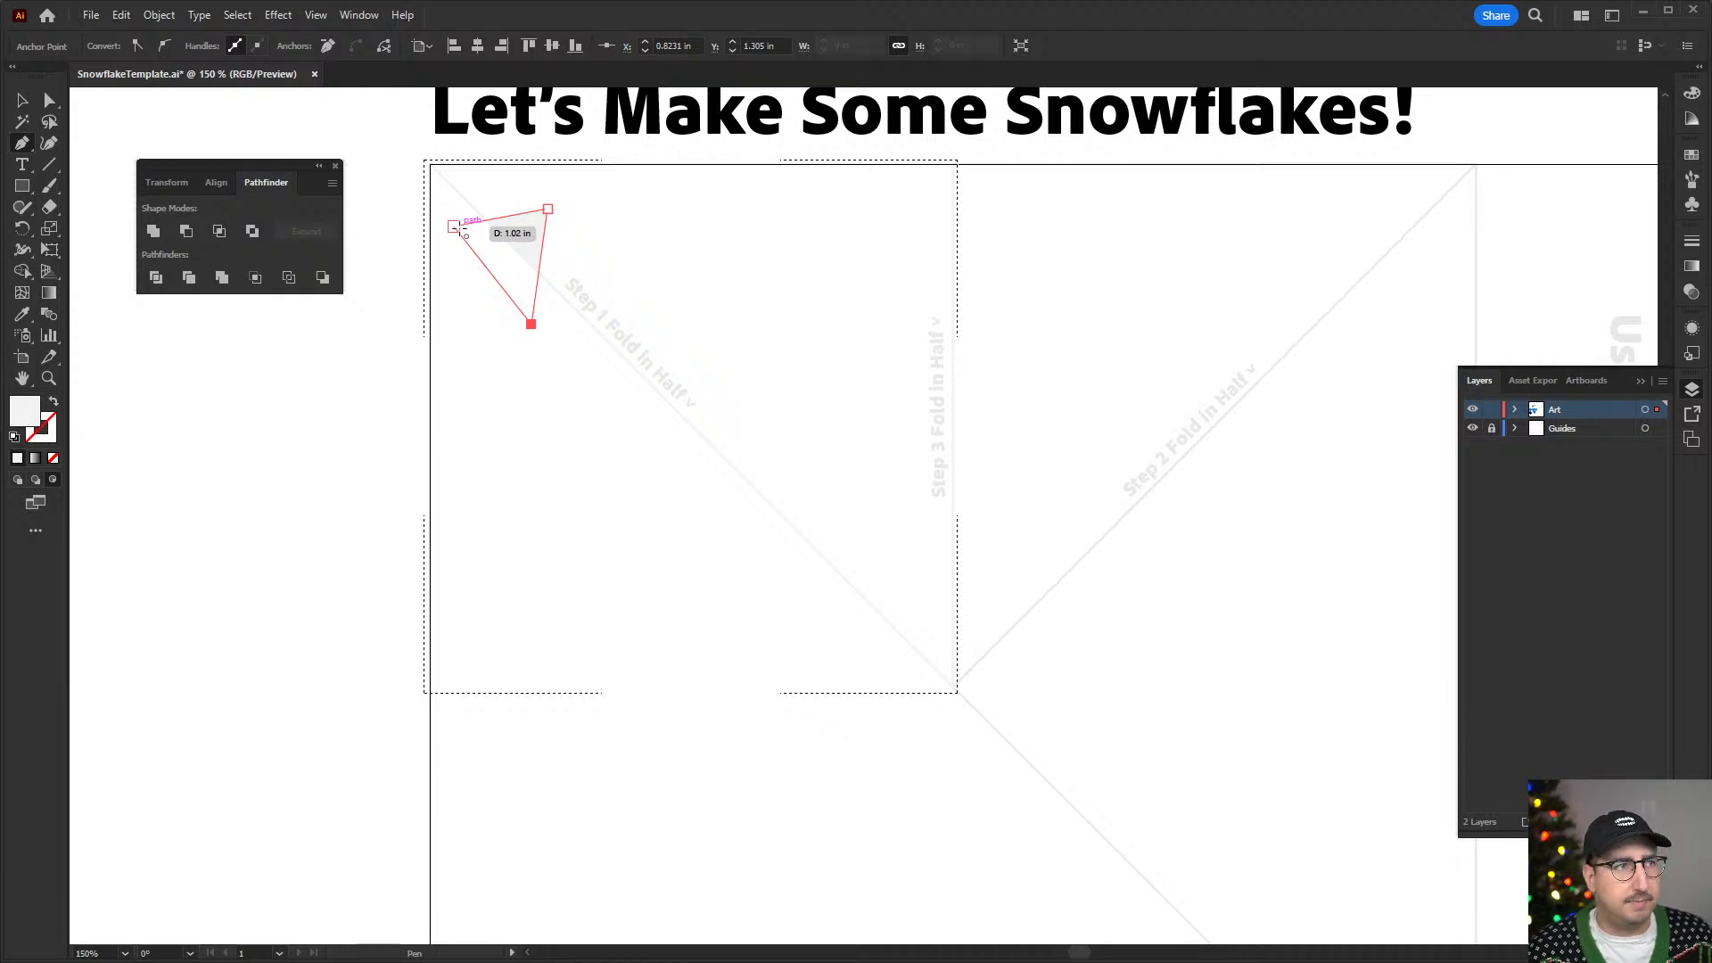
left_click(455, 227)
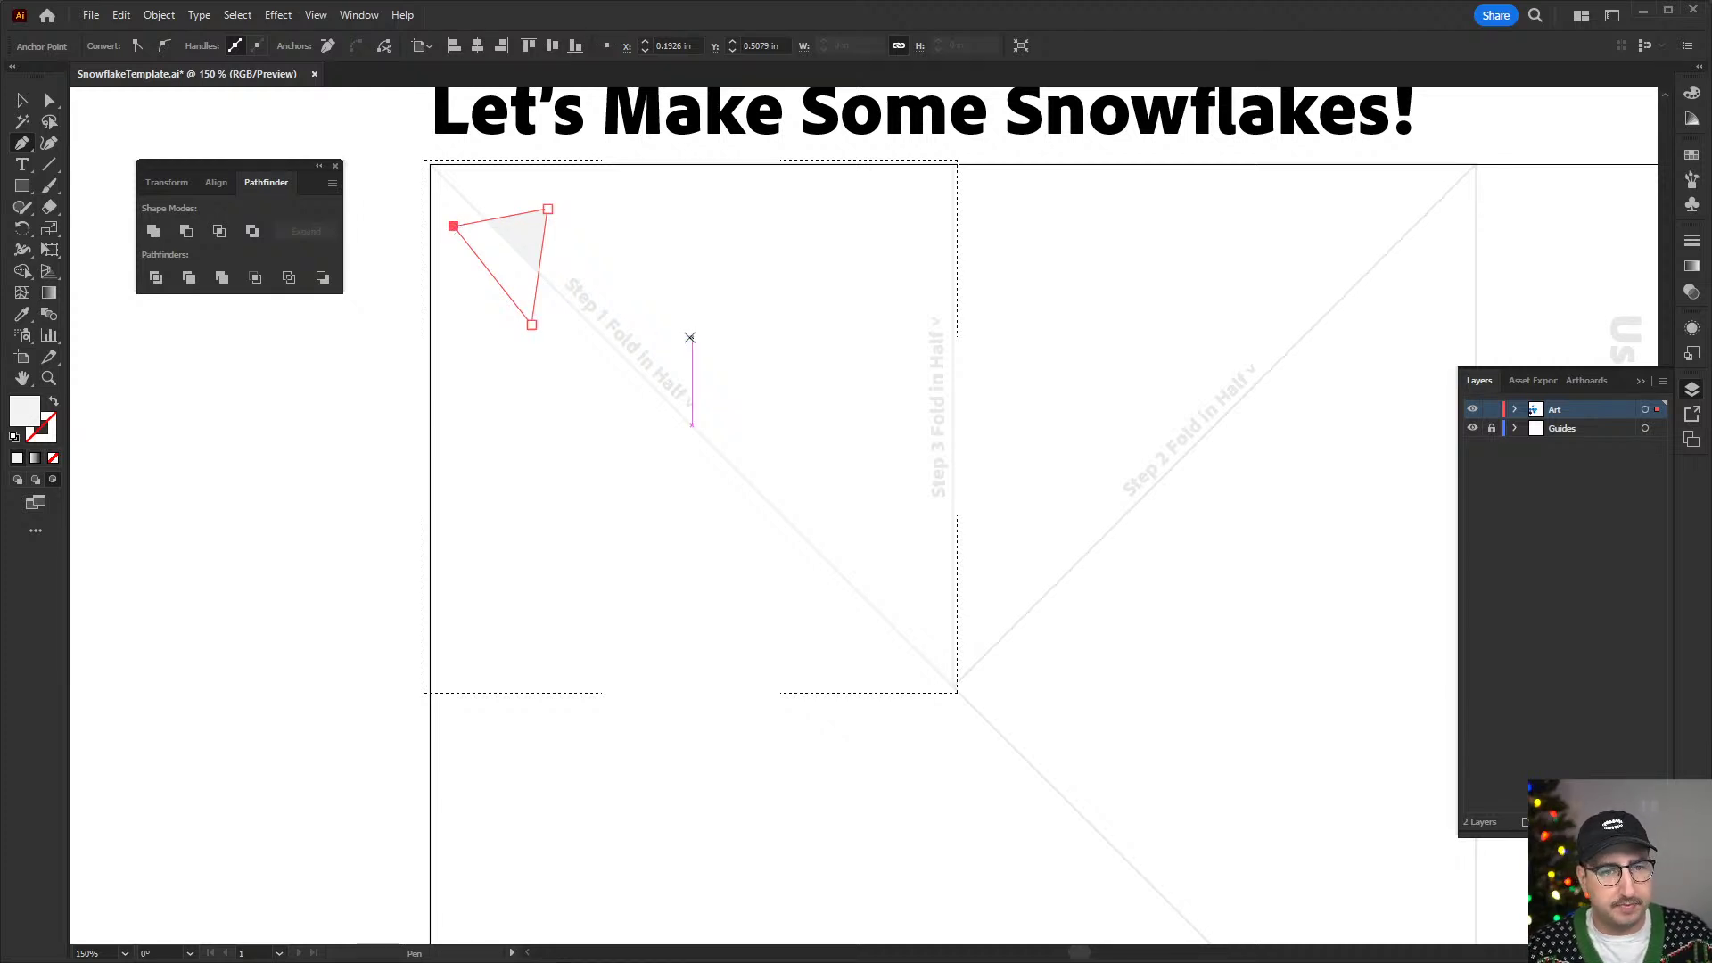
- Draw a small downward-pointing gray triangle overlapping the top edge of the triangular section, near its upper-left corner
left_click(587, 150)
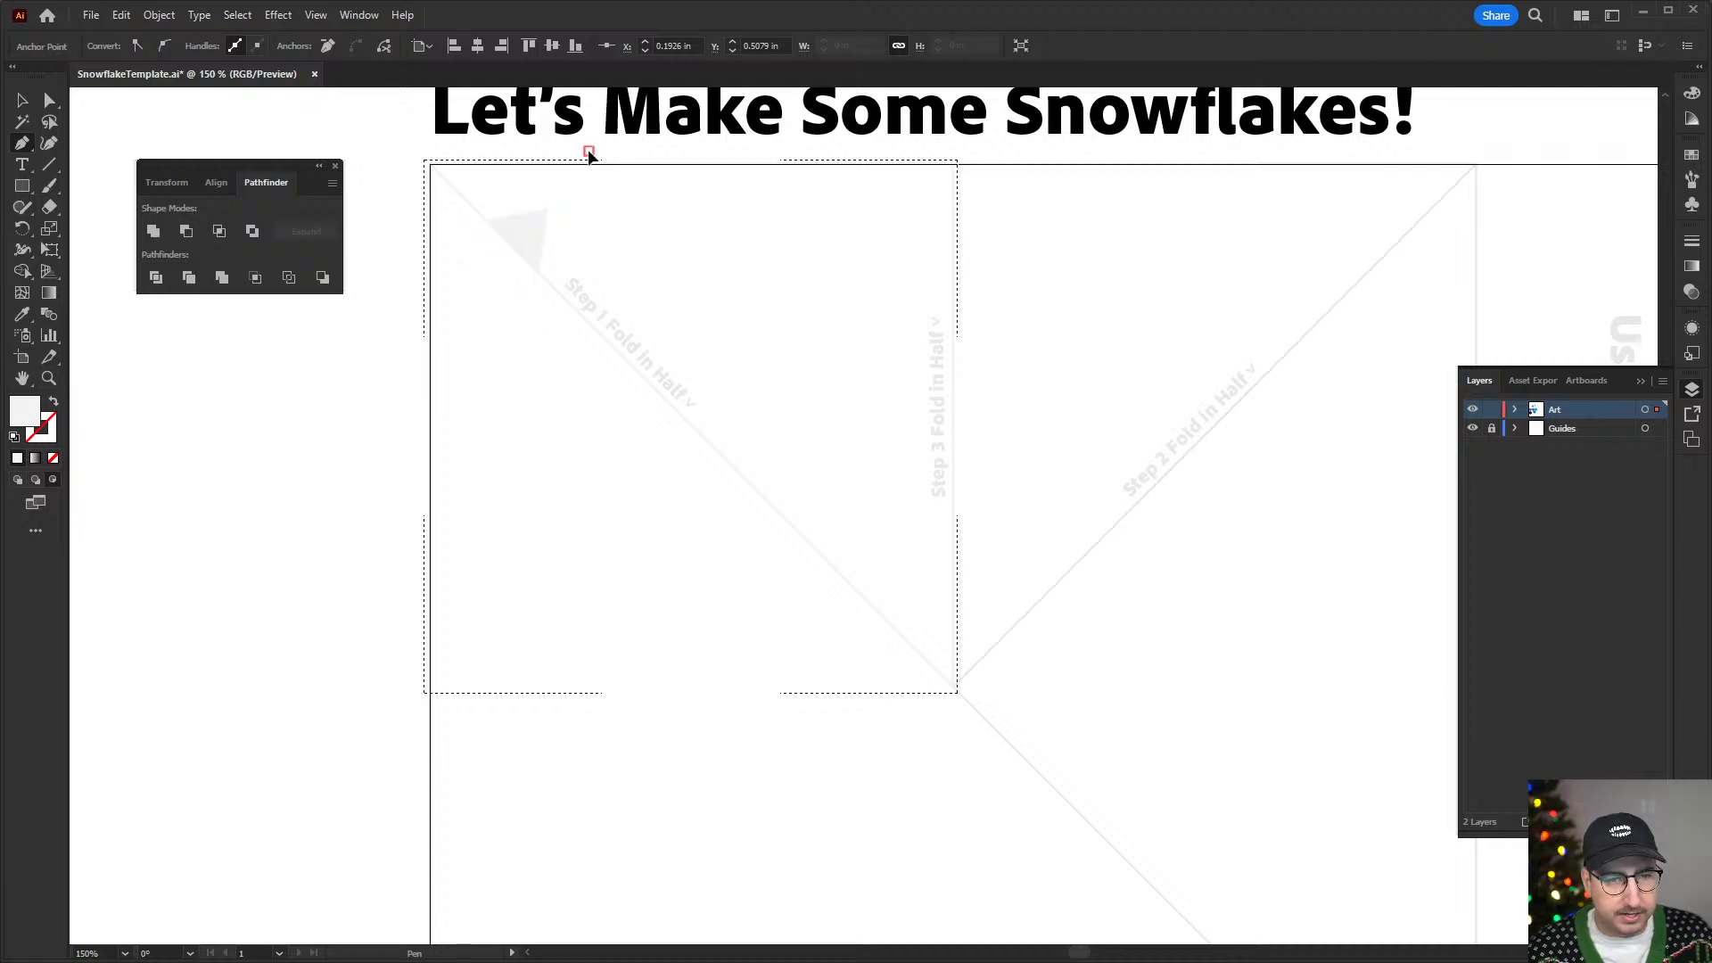
left_click(634, 214)
left_click(669, 149)
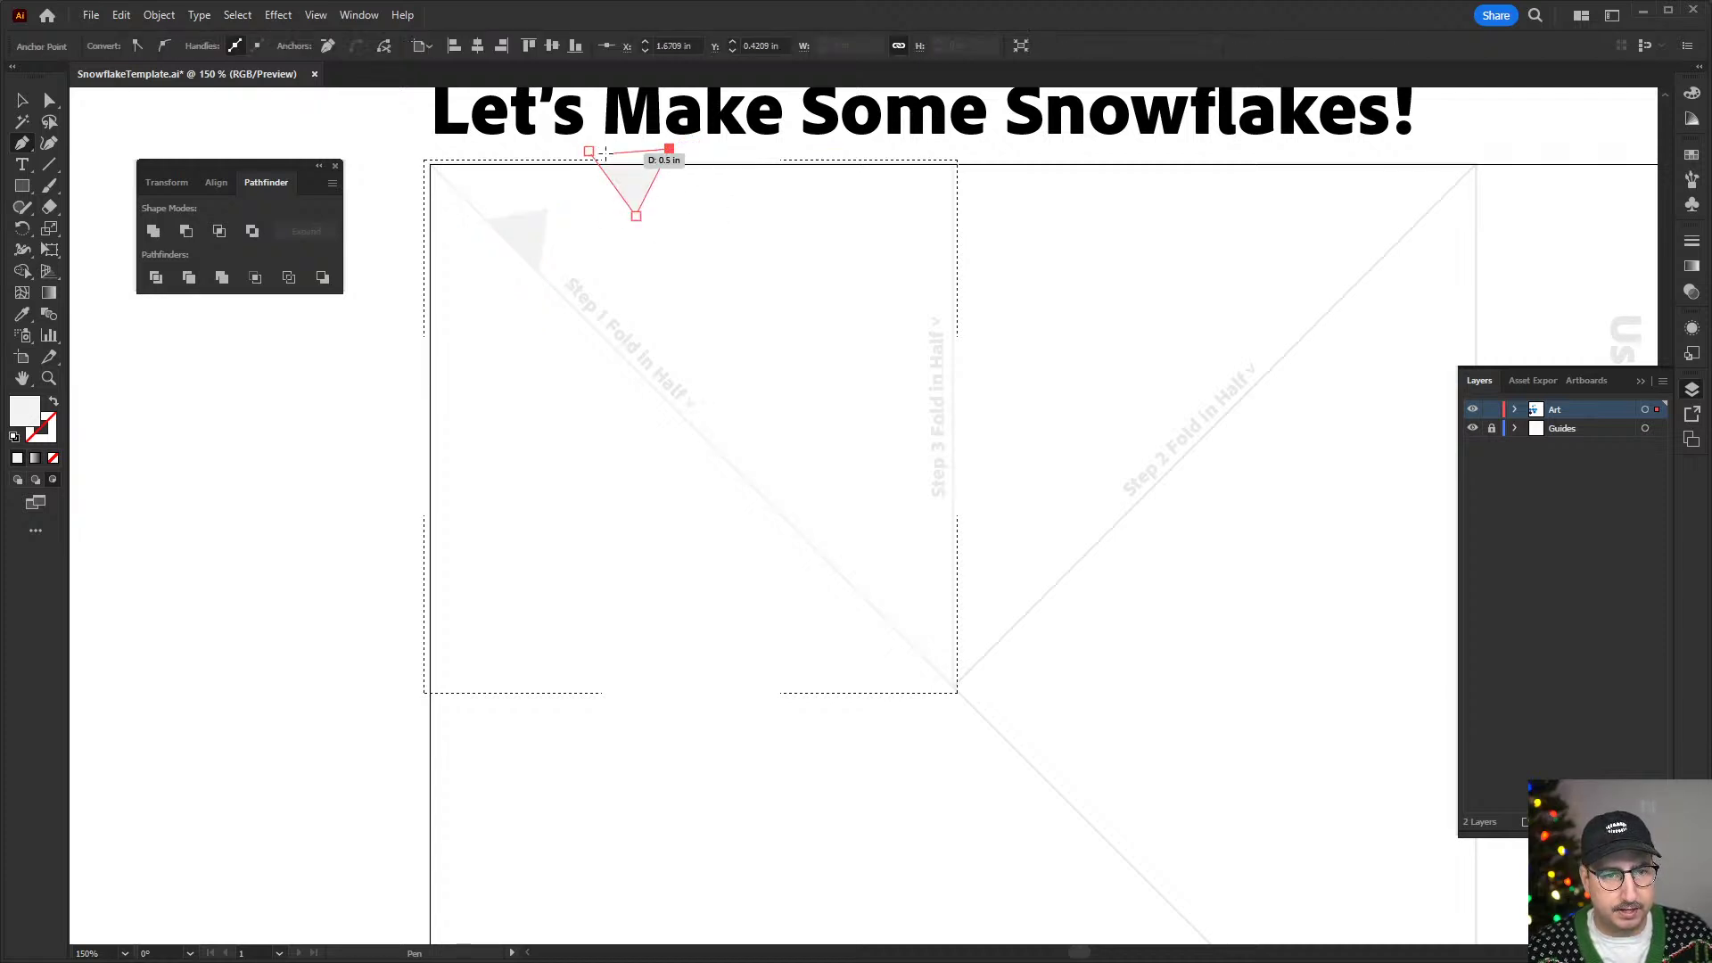
left_click(587, 150)
left_click(588, 150)
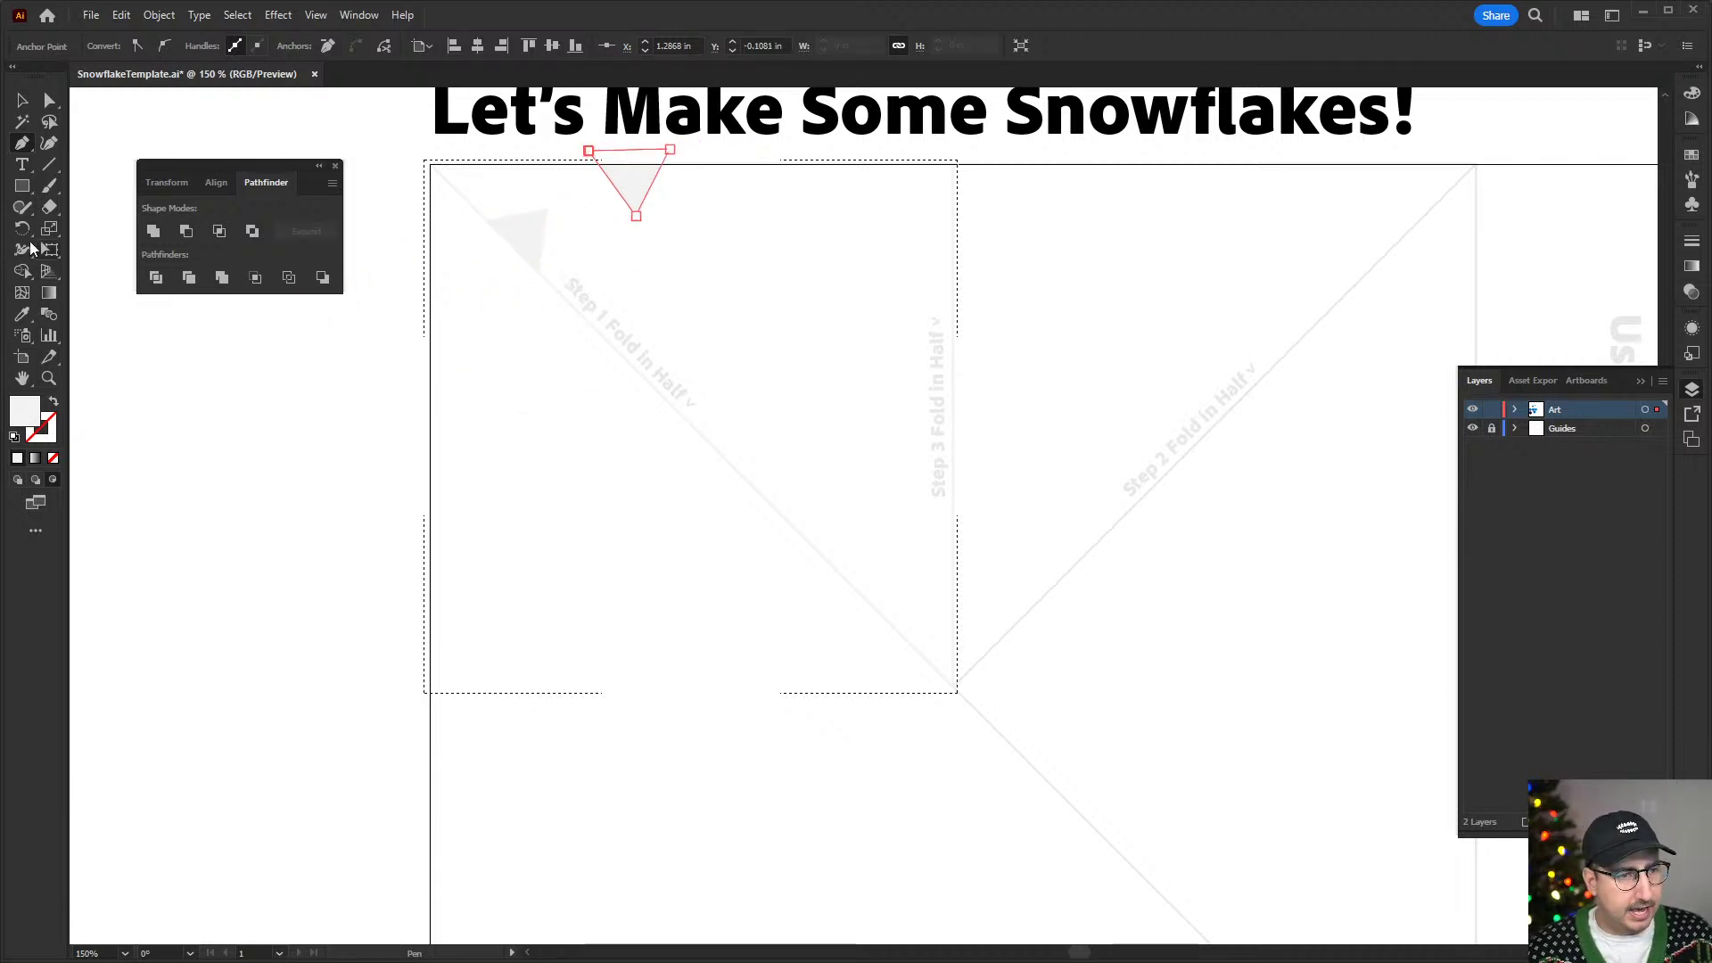
- Draw an ellipse about 0.54 by 1.25 in, rotate it diagonally and place it across the Step 1 fold below the first triangle
left_click(22, 189)
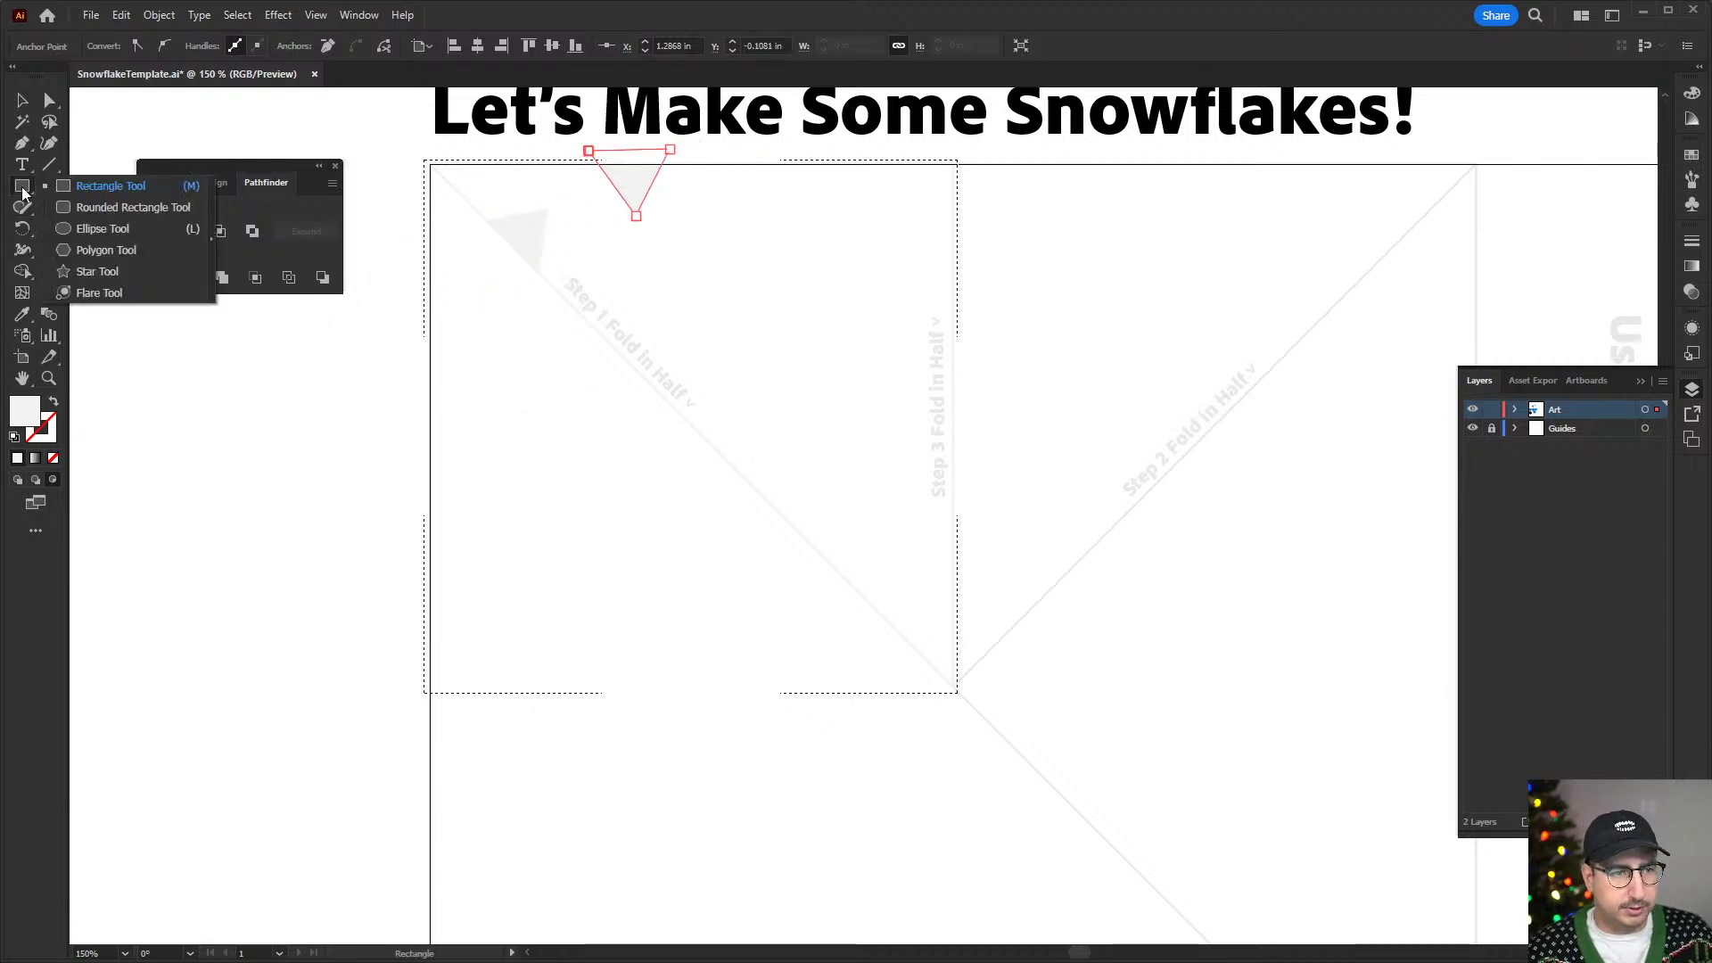
left_click(96, 226)
left_click_drag(581, 279, 649, 434)
key("r")
left_click_drag(651, 217, 757, 283)
key("v")
left_click_drag(646, 337, 622, 311)
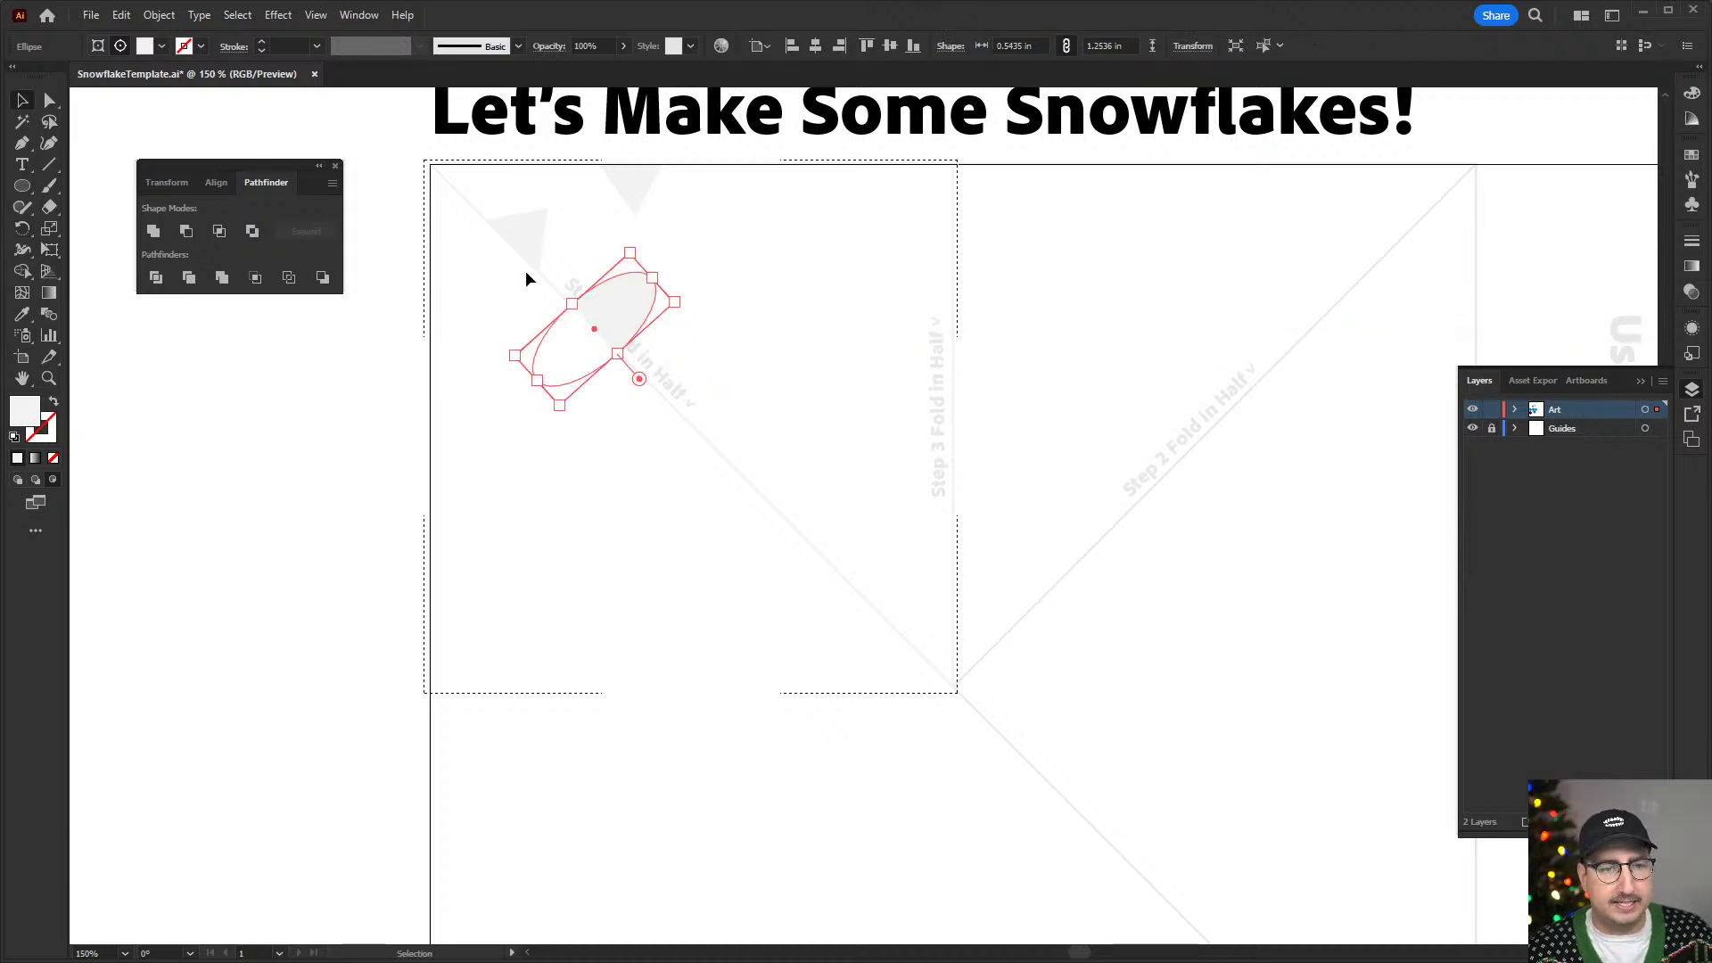
left_click(633, 420)
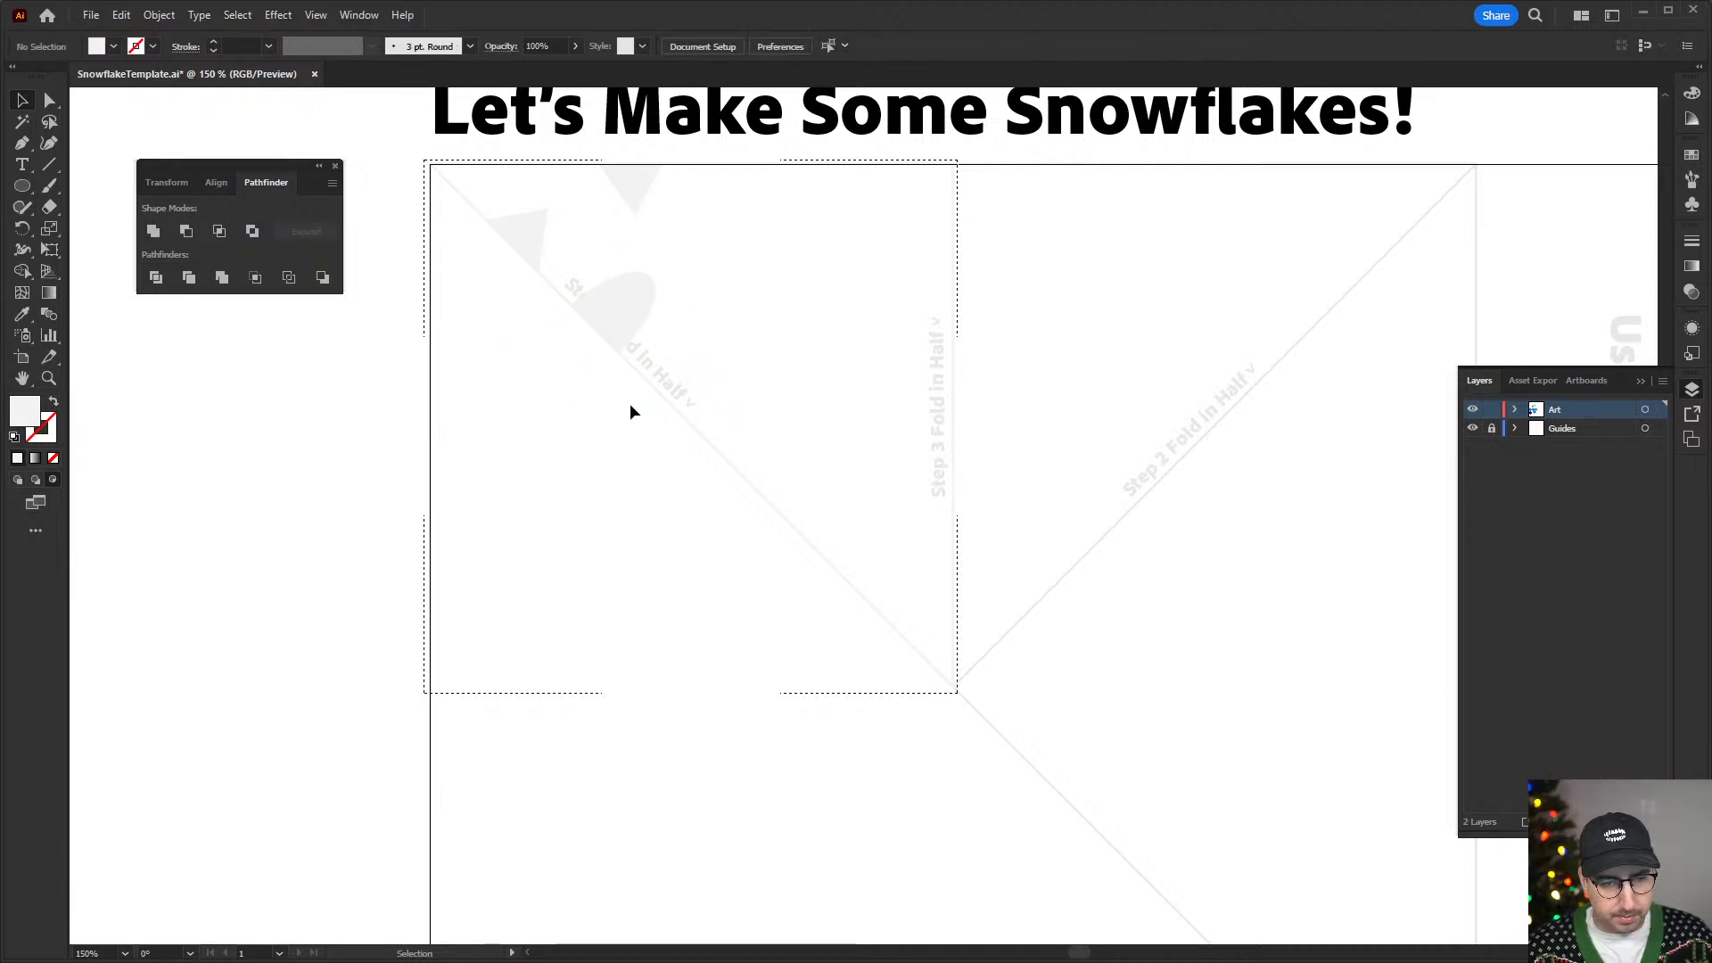
- Draw a small gray triangle across the Step 1 fold, just below the rotated ellipse
key("p")
left_click(642, 387)
left_click(701, 363)
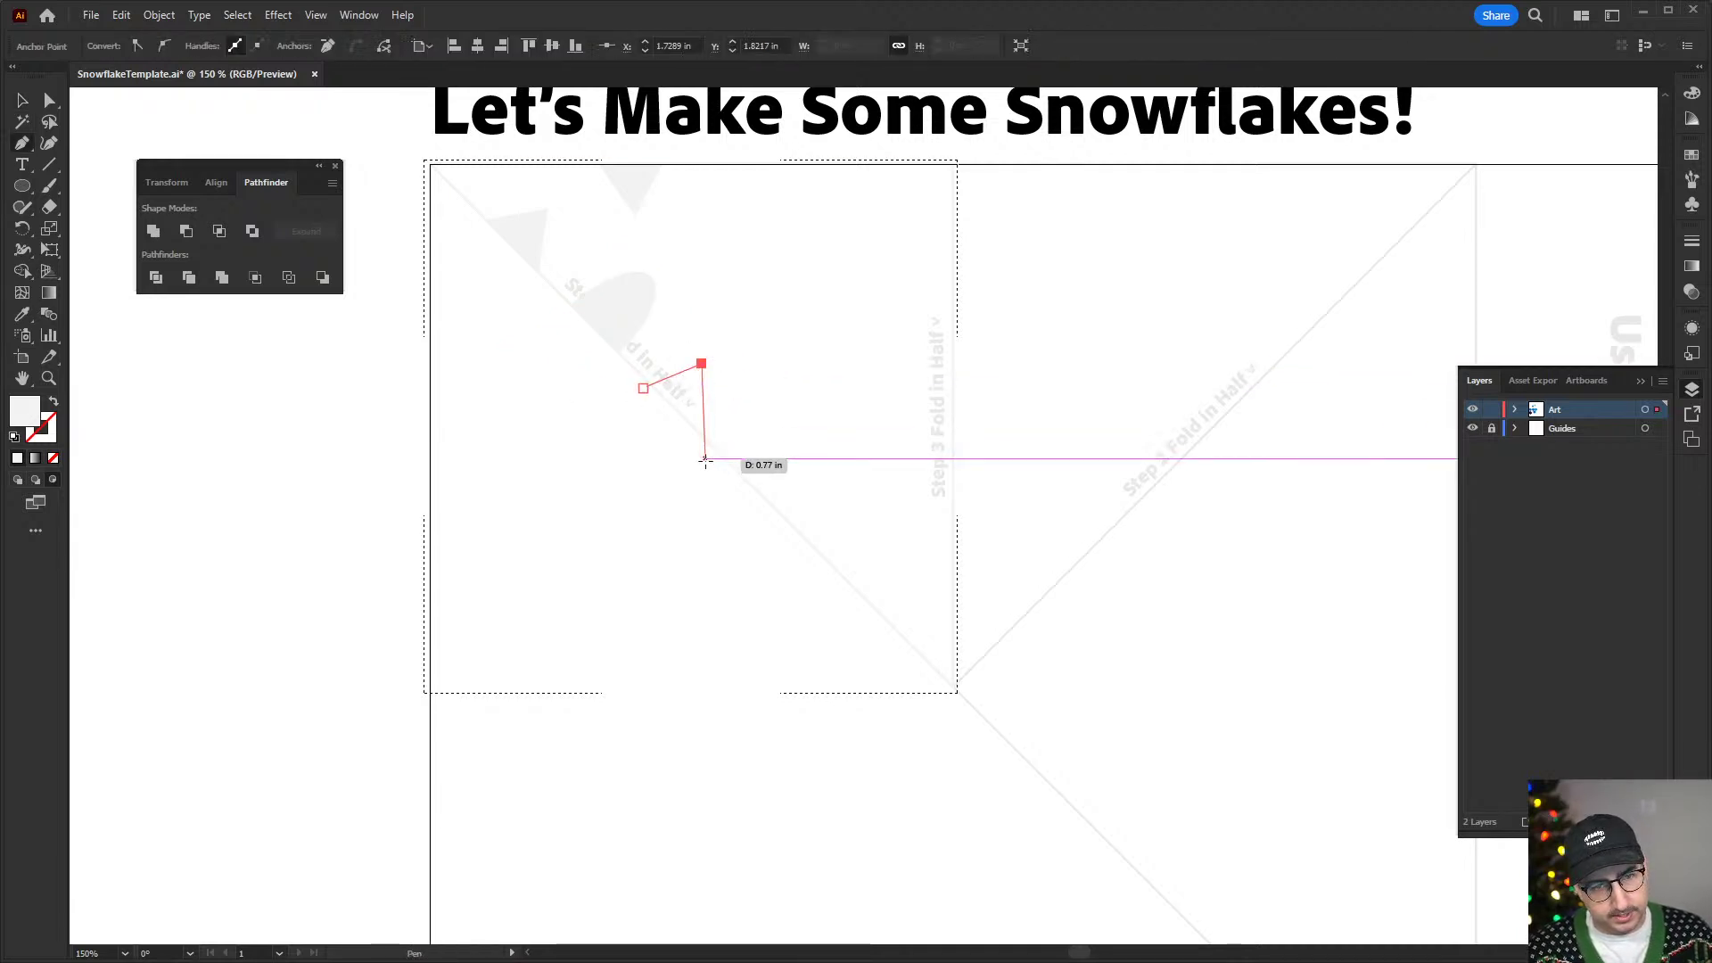
left_click(695, 462)
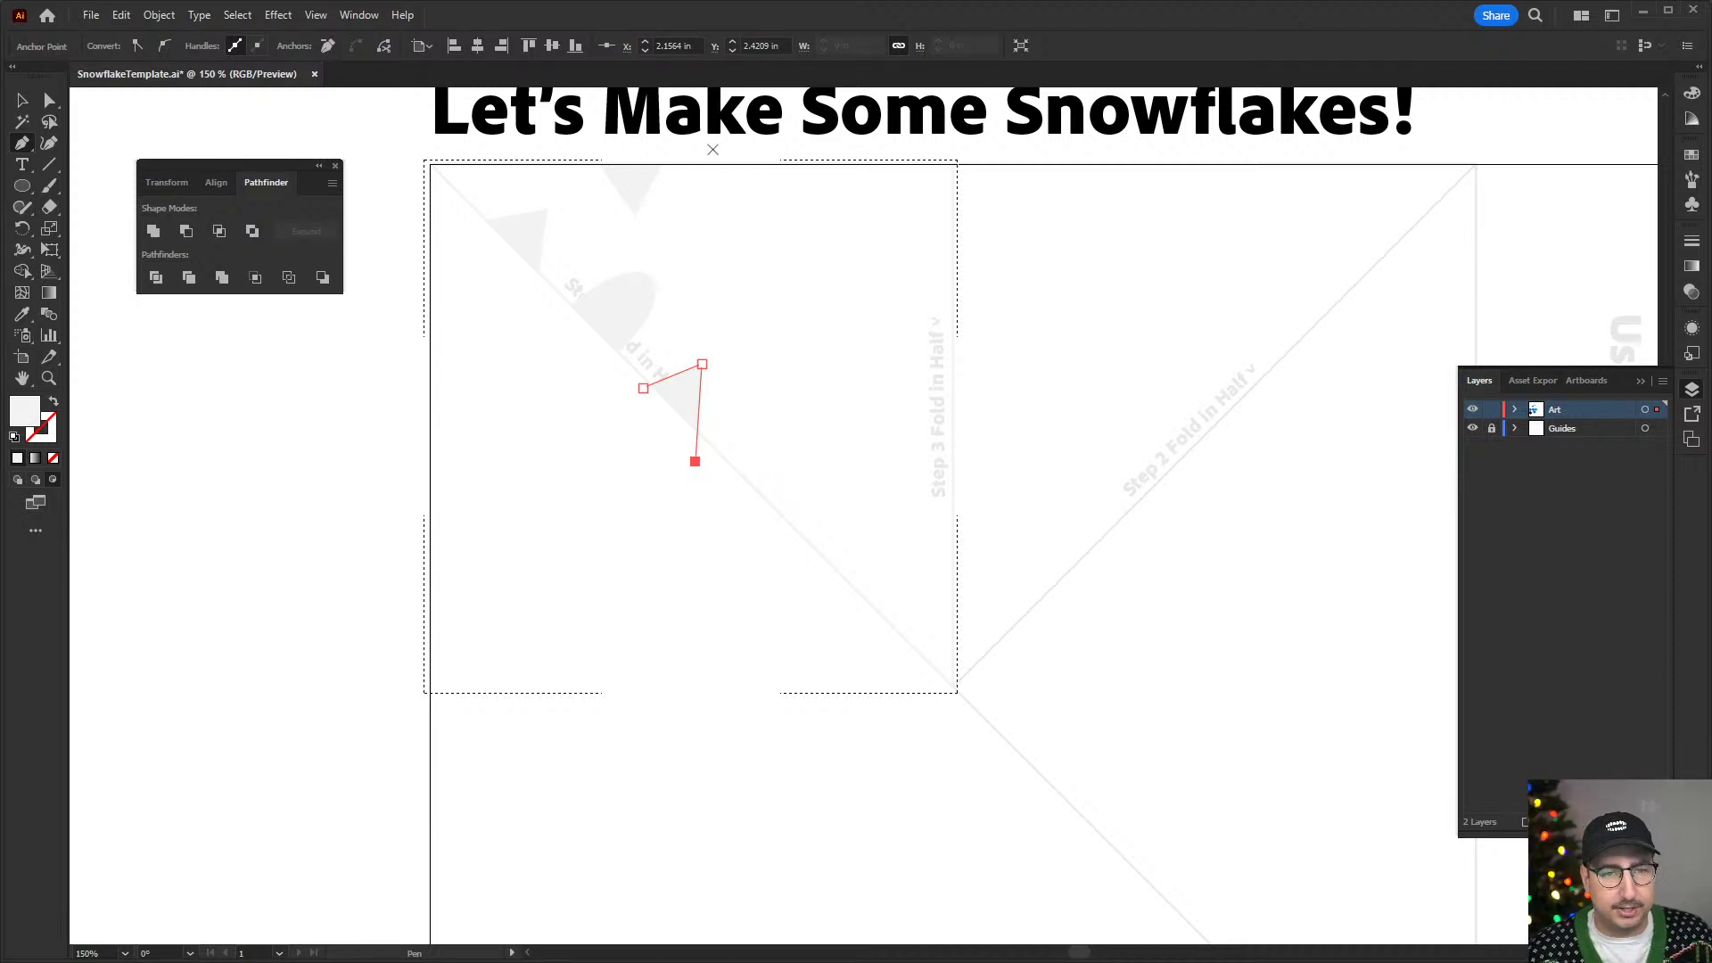
- Draw a long narrow triangle pointing down from the section's top edge and a small triangle pointing inward across the Step 3 fold
left_click(709, 149)
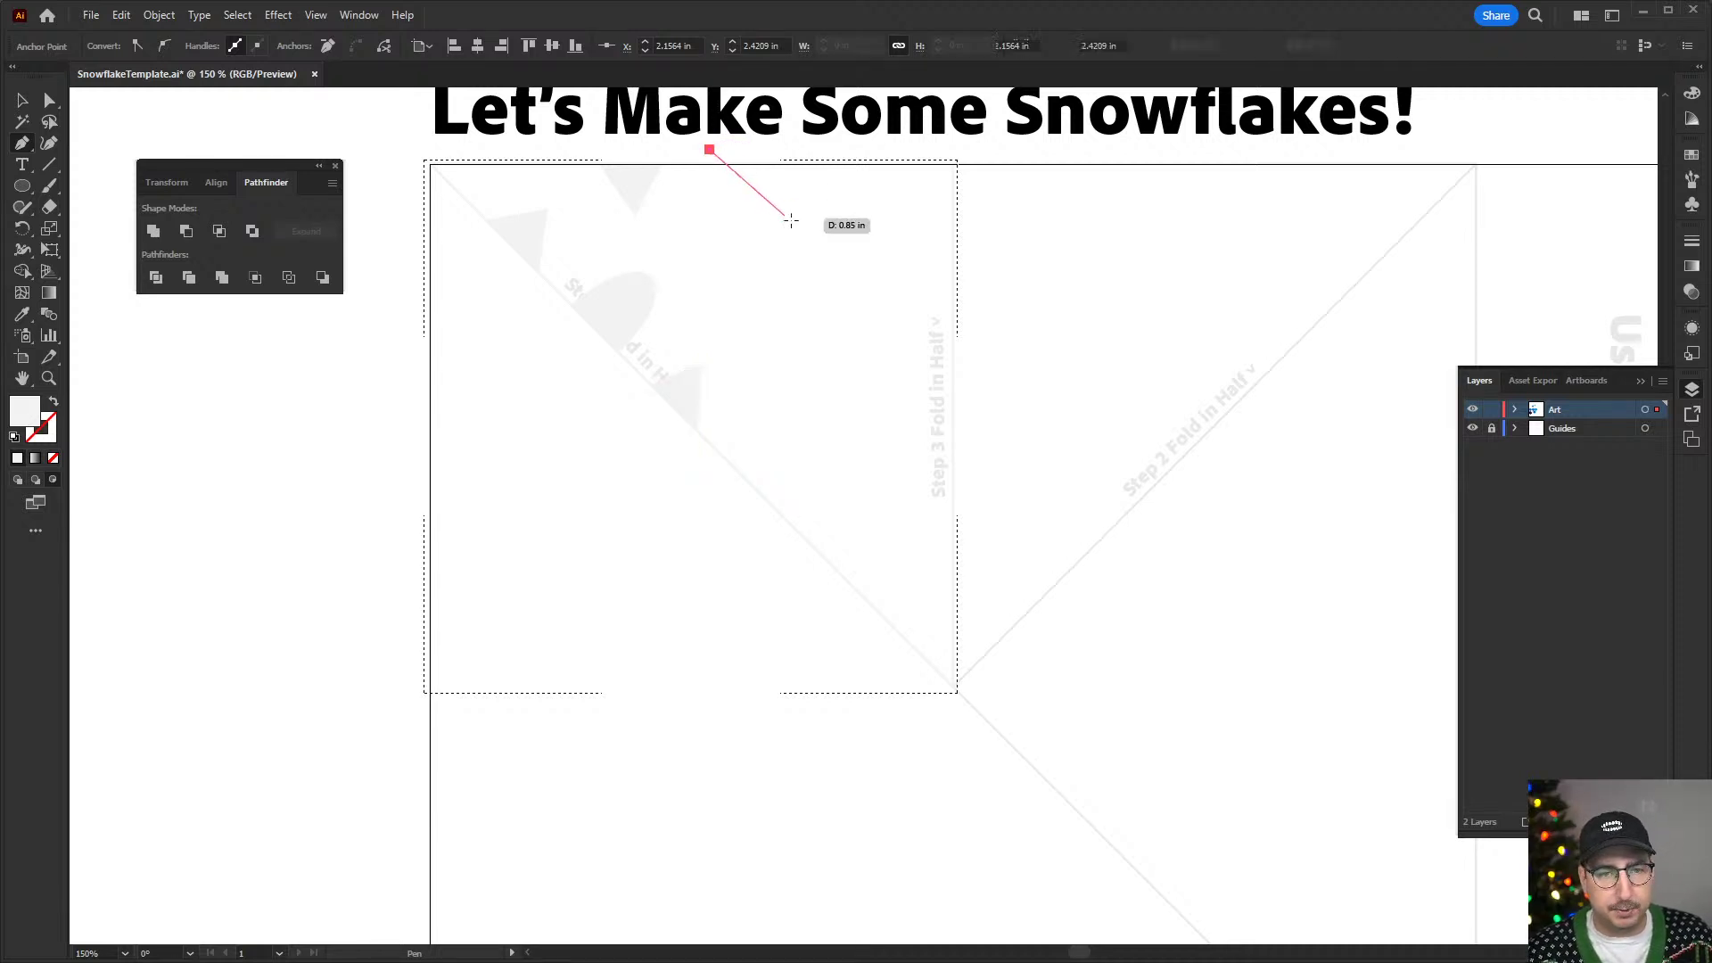
left_click(808, 291)
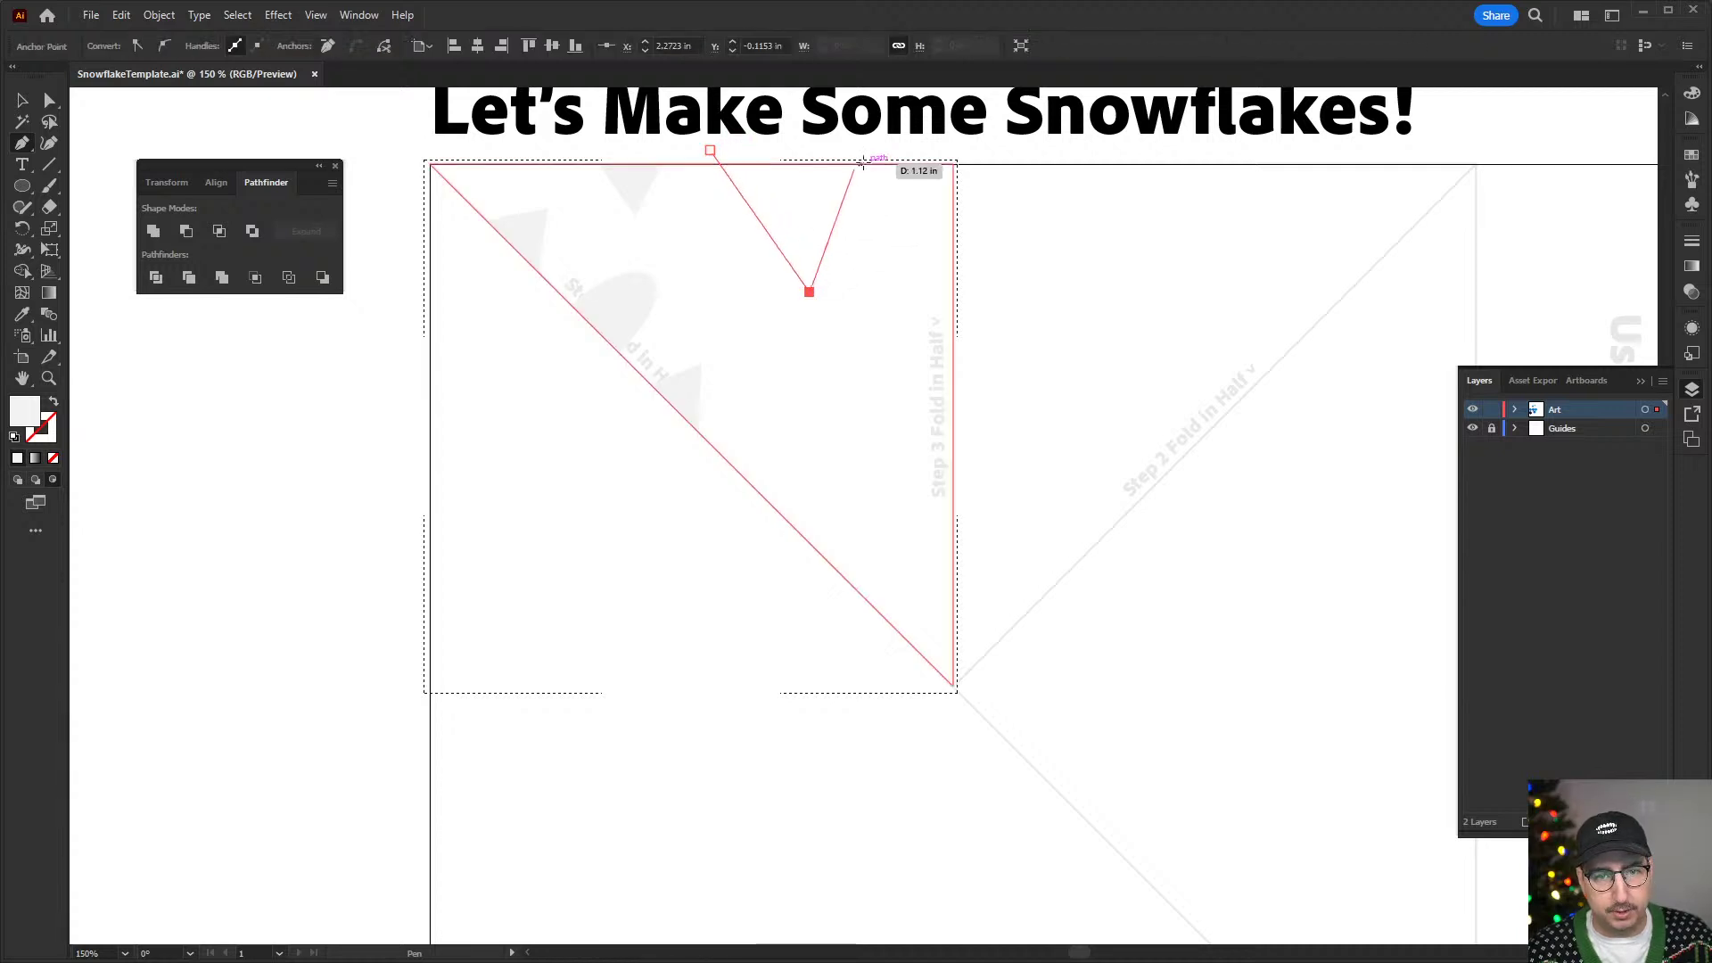
left_click(783, 138)
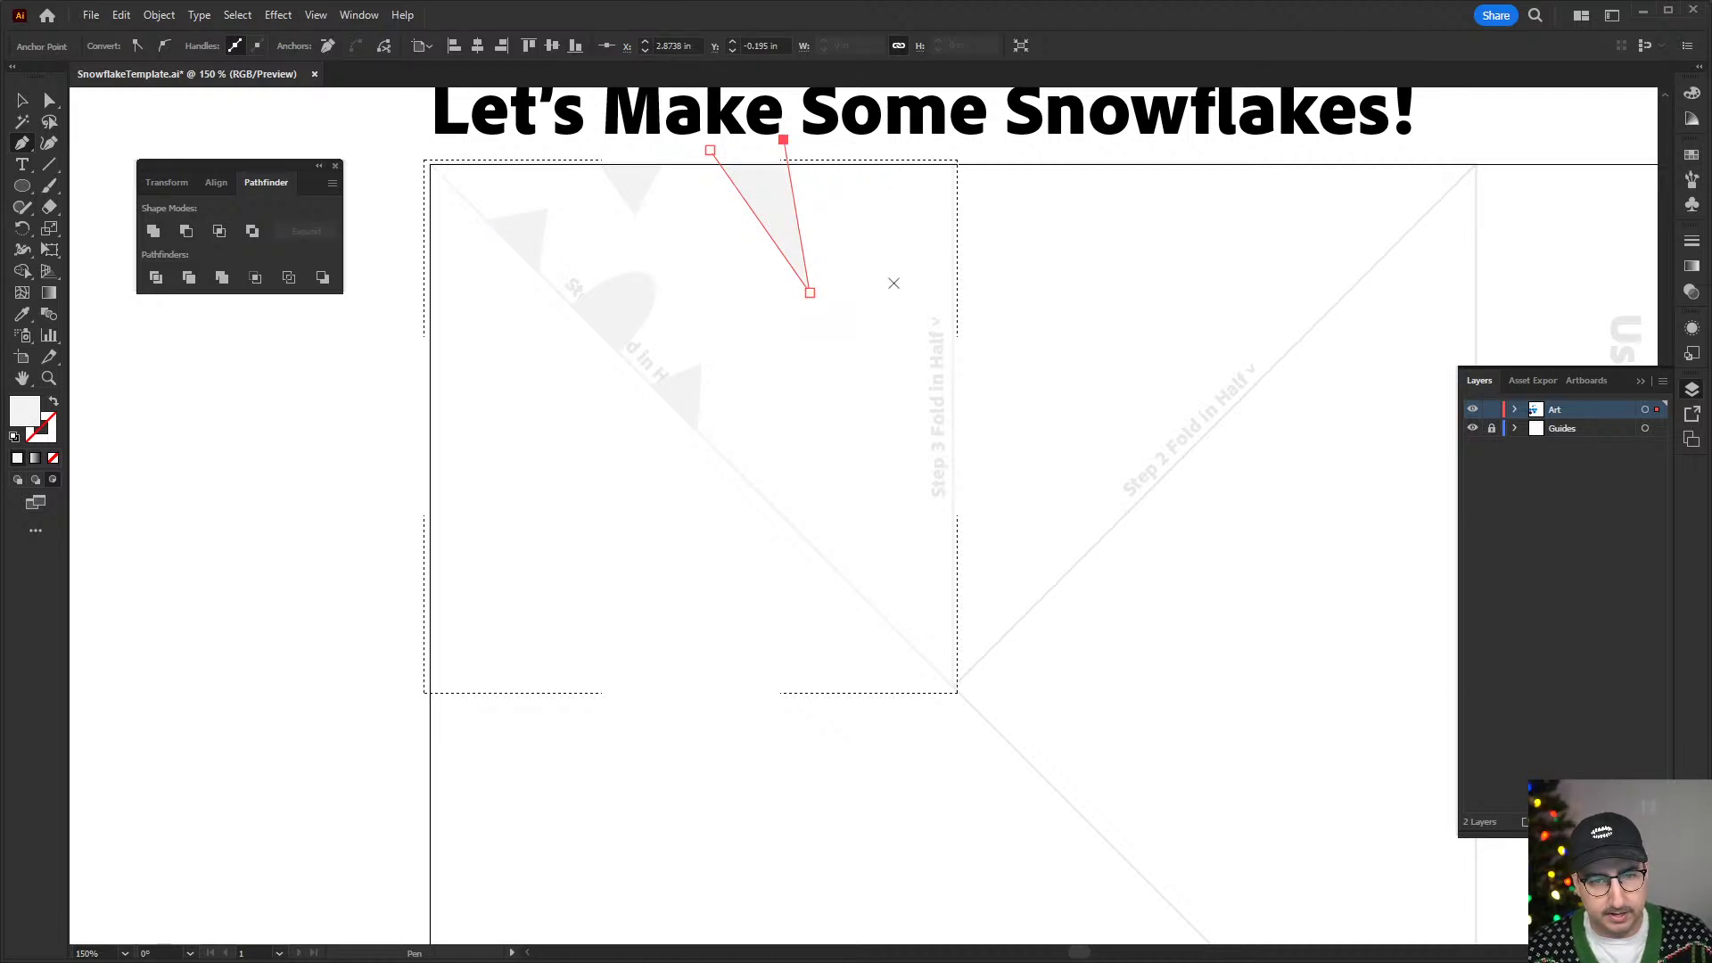
key("Escape")
left_click(966, 196)
left_click(913, 229)
left_click(973, 264)
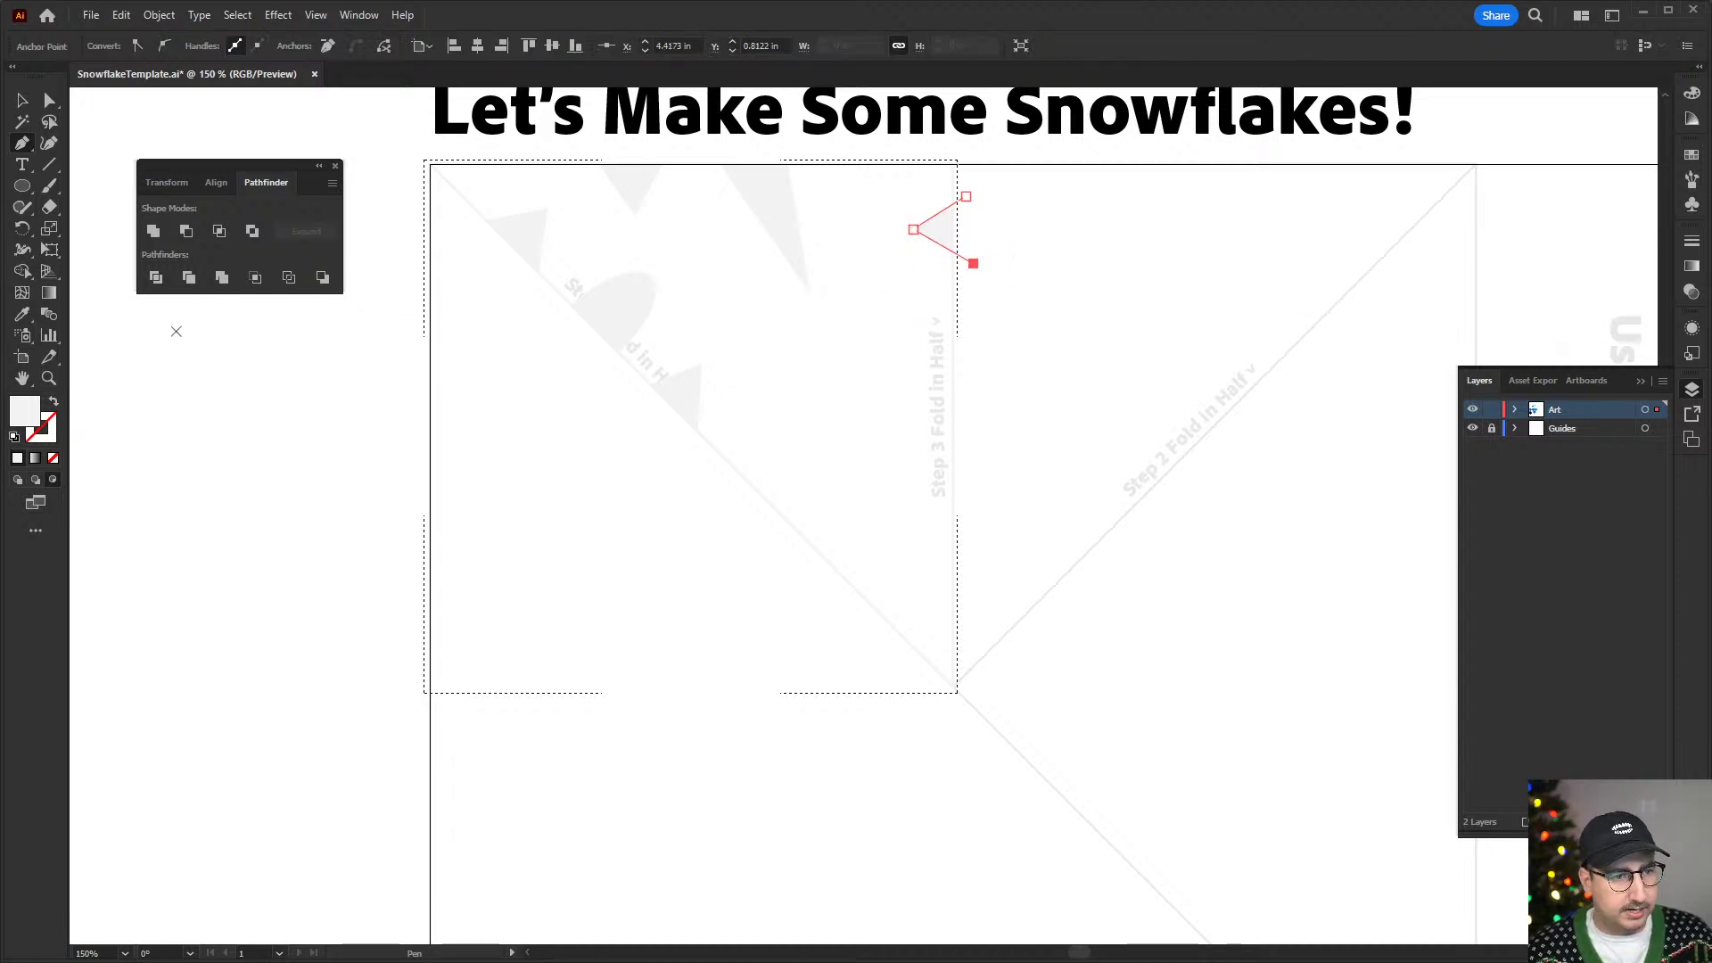
- Draw an ellipse about 1.09 by 0.98 in and center it on the Step 3 fold line
left_click(22, 185)
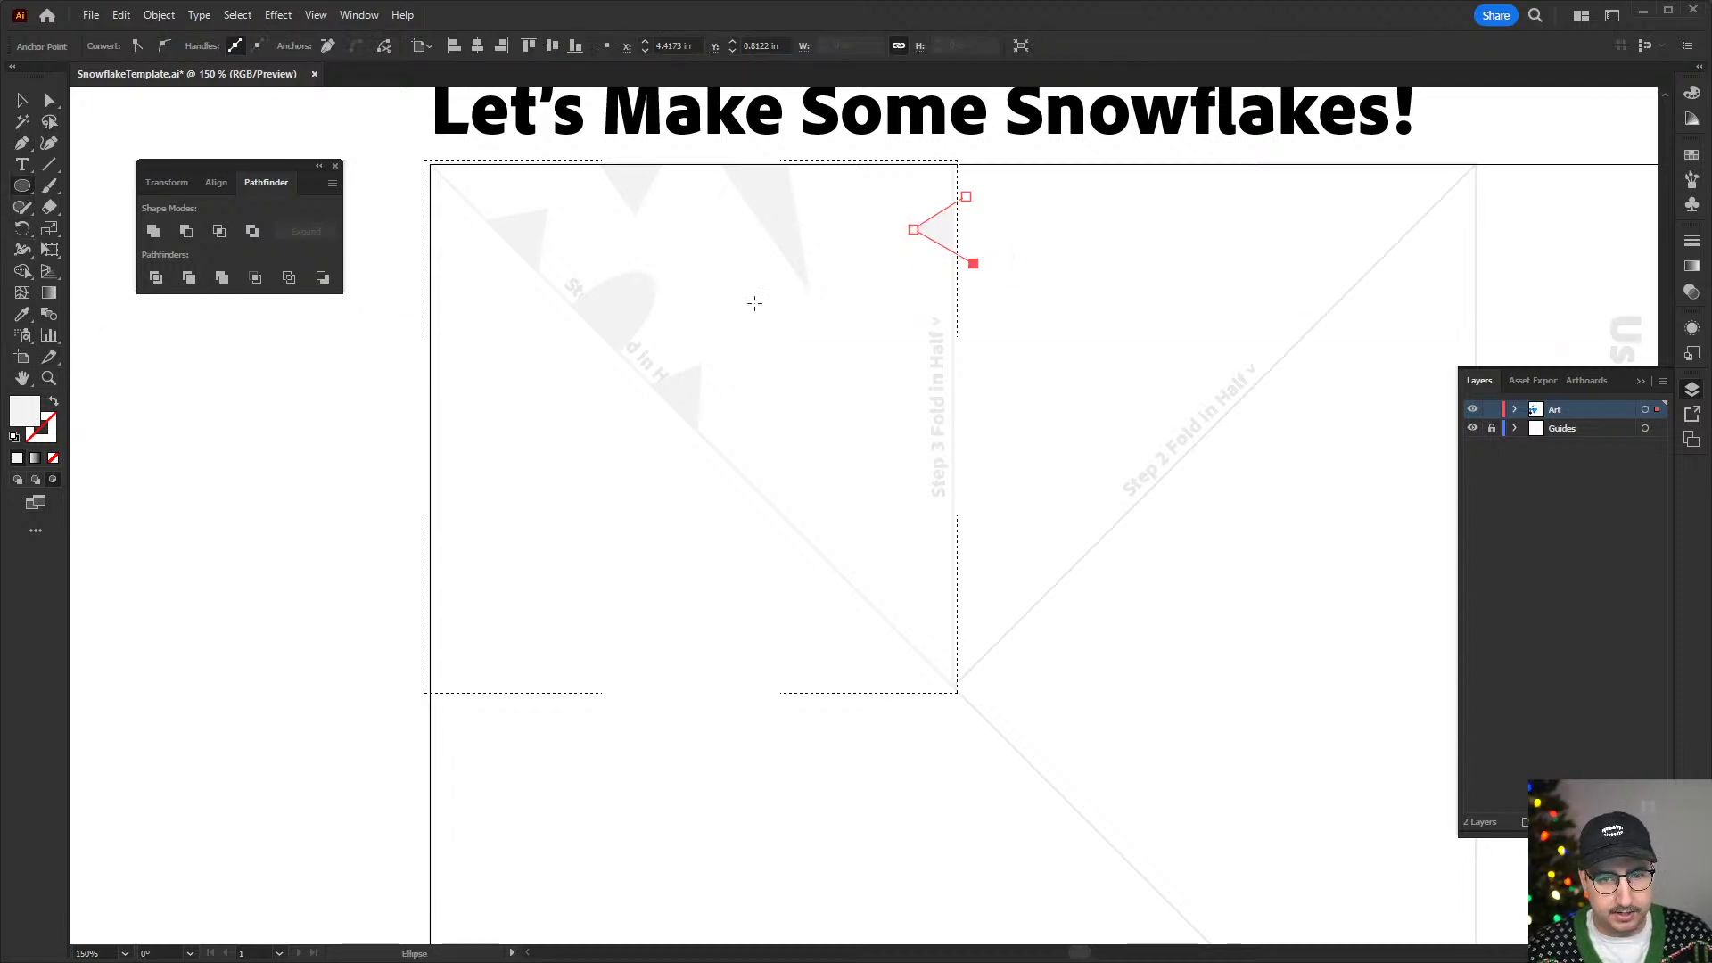
left_click_drag(980, 355, 846, 475)
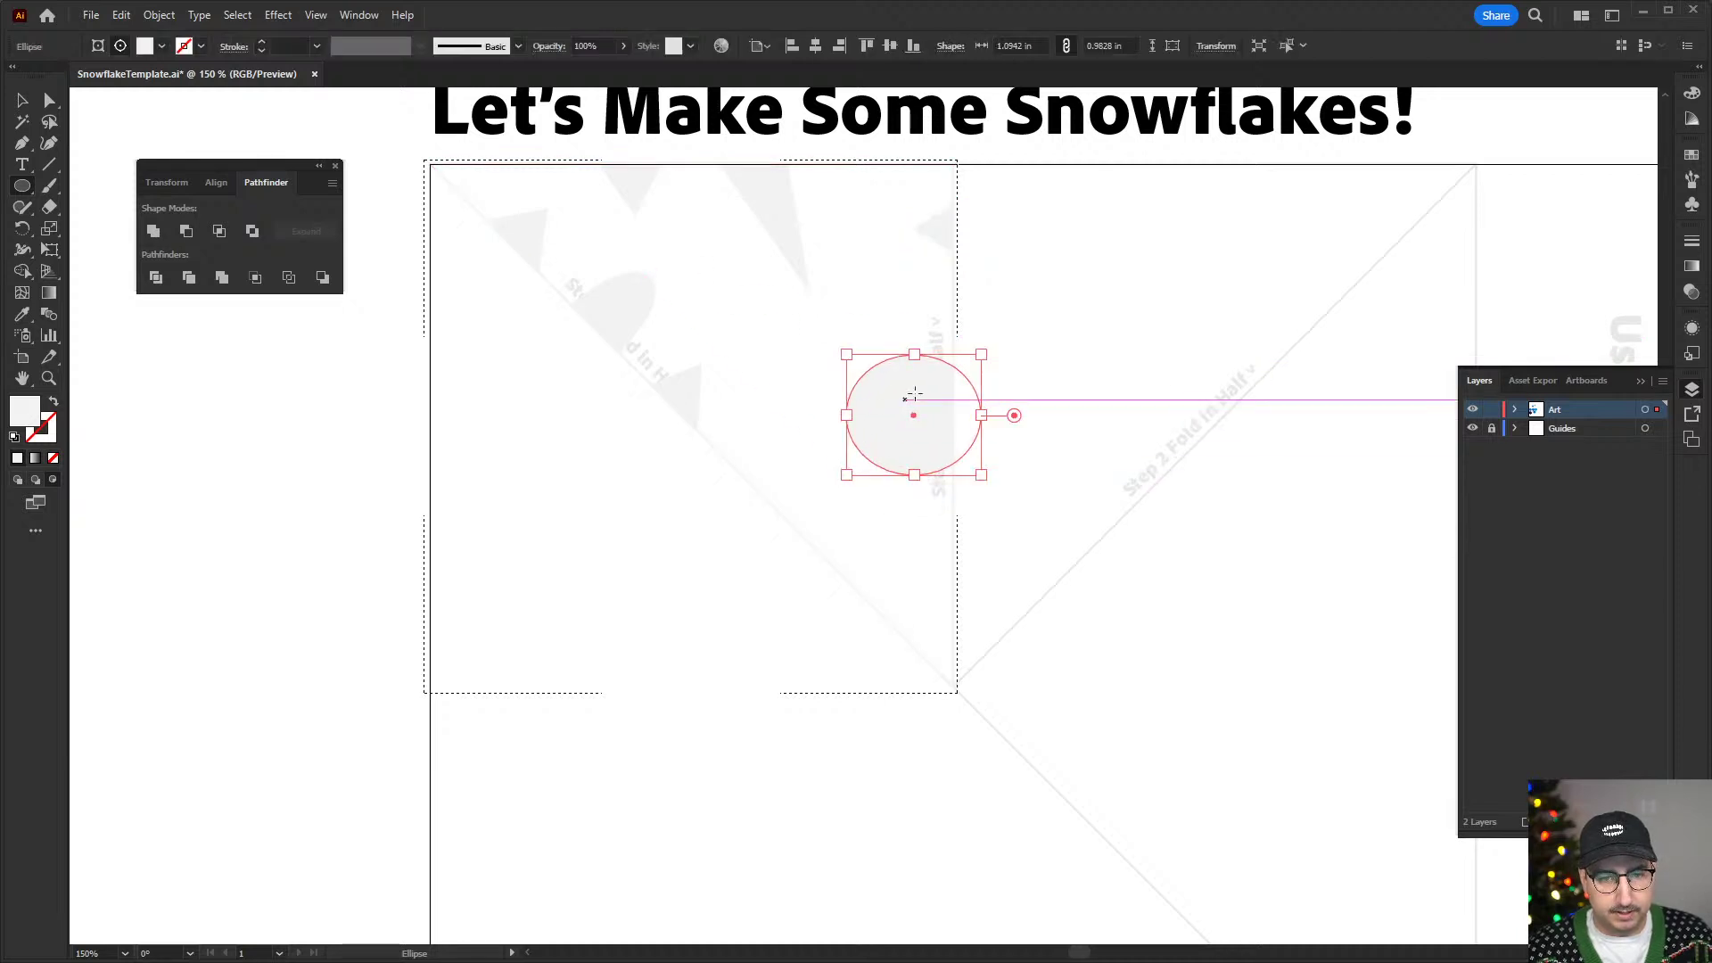
key("v")
left_click_drag(911, 398, 940, 396)
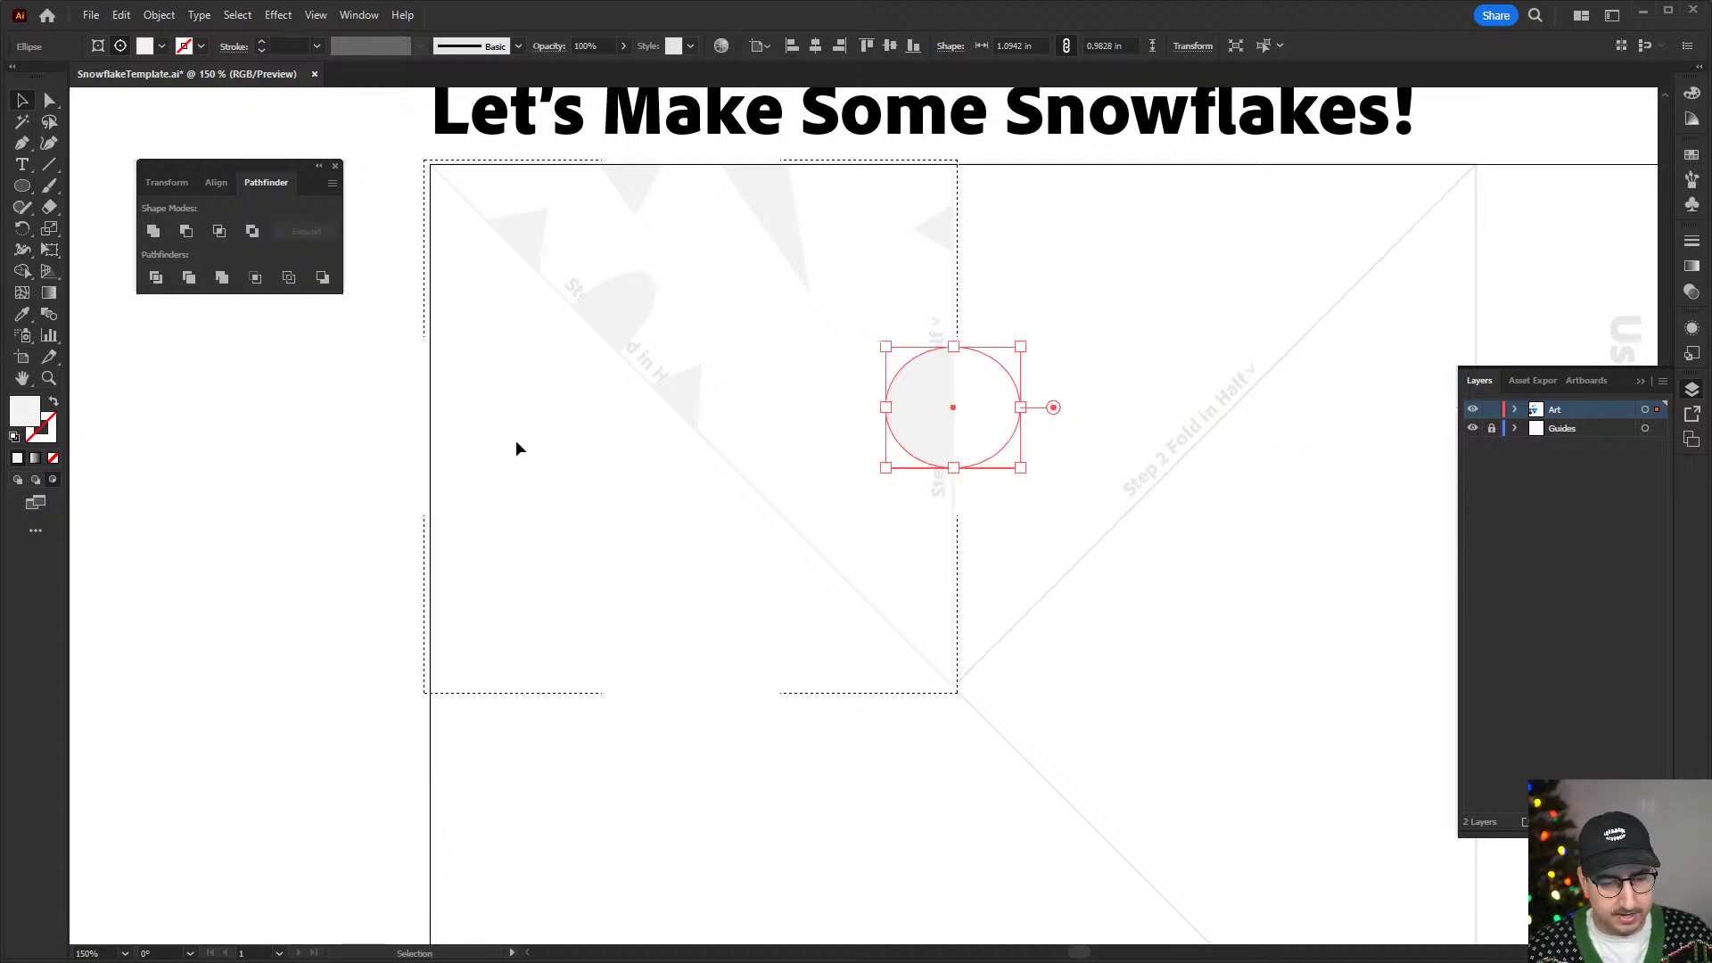
left_click(560, 478)
- Draw a large gray triangle across the lower part of the Step 1 fold and leave Draw Inside mode
key("p")
left_click(729, 497)
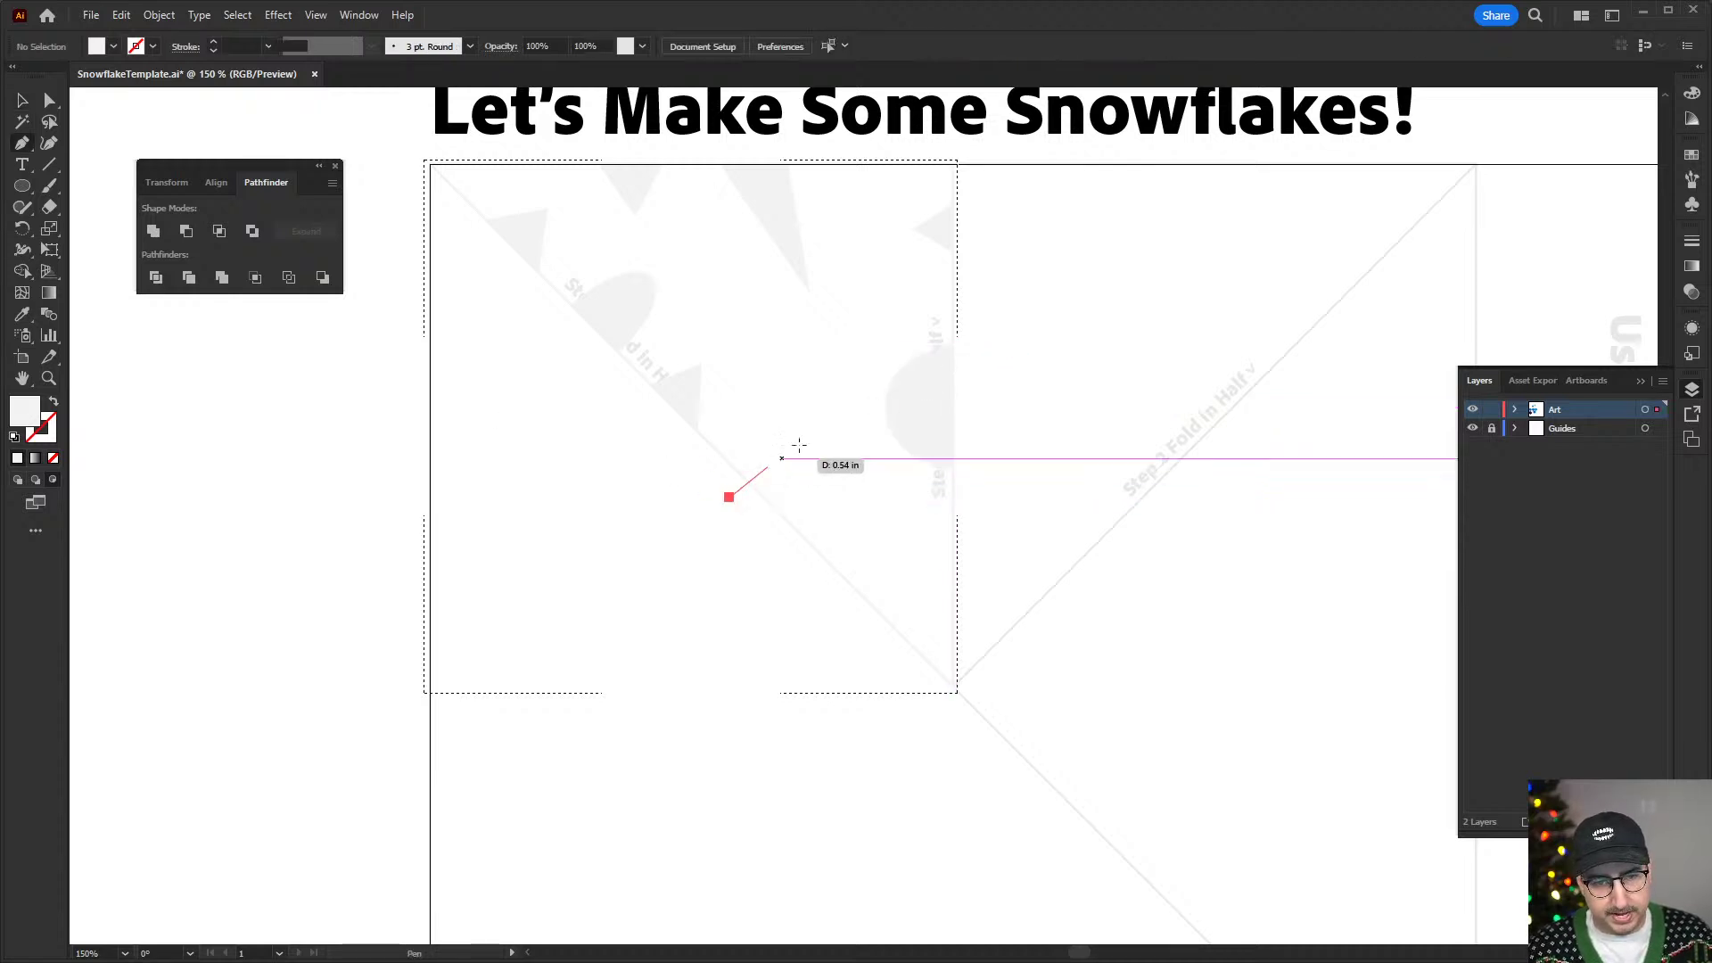
left_click(841, 425)
left_click(858, 642)
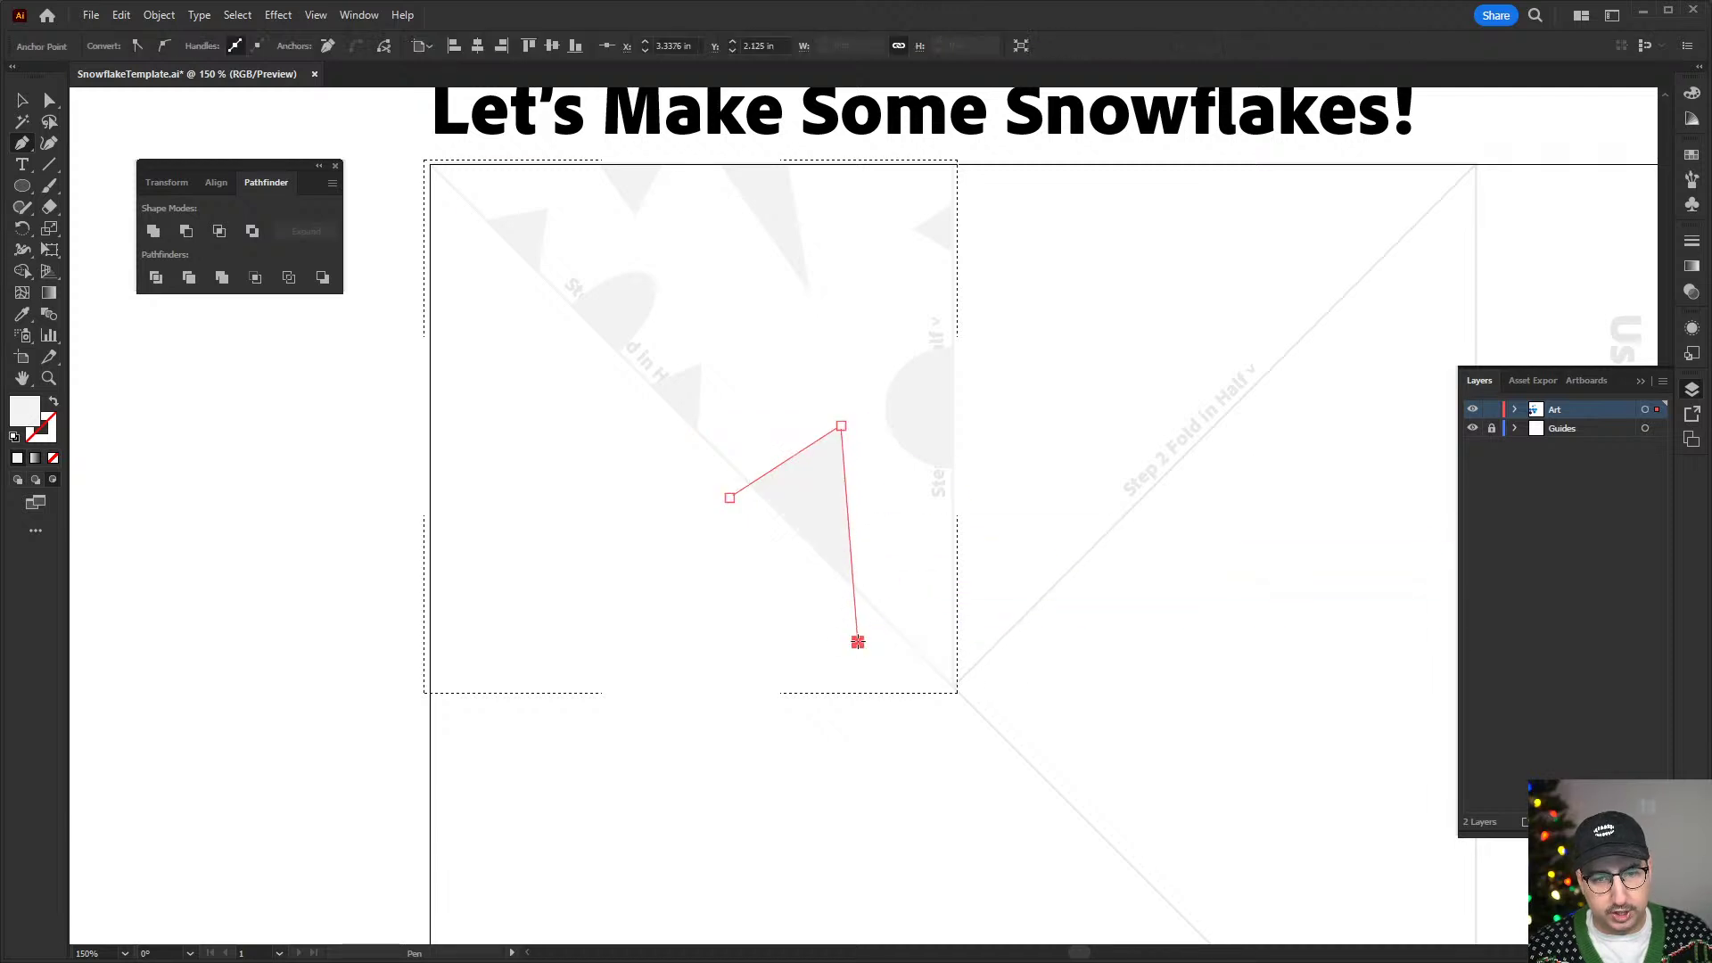
key("v")
key("Delete")
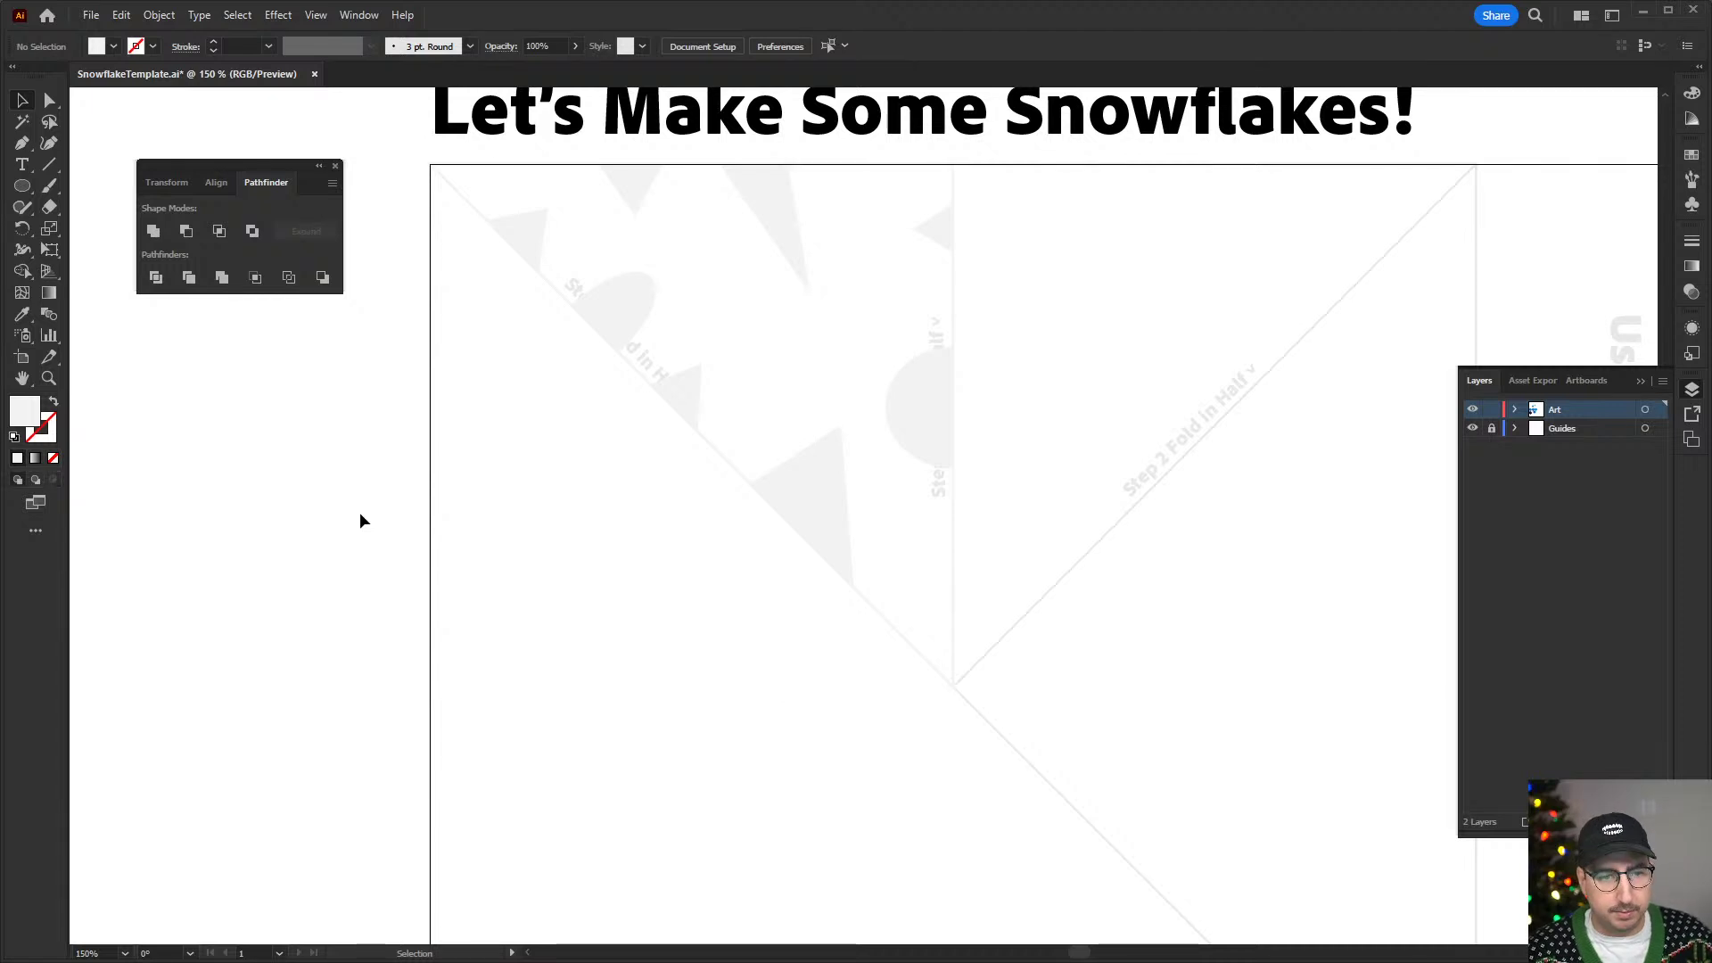
- Apply a Mirror repeat to the clipped triangular section and exit isolation mode
left_click(932, 410)
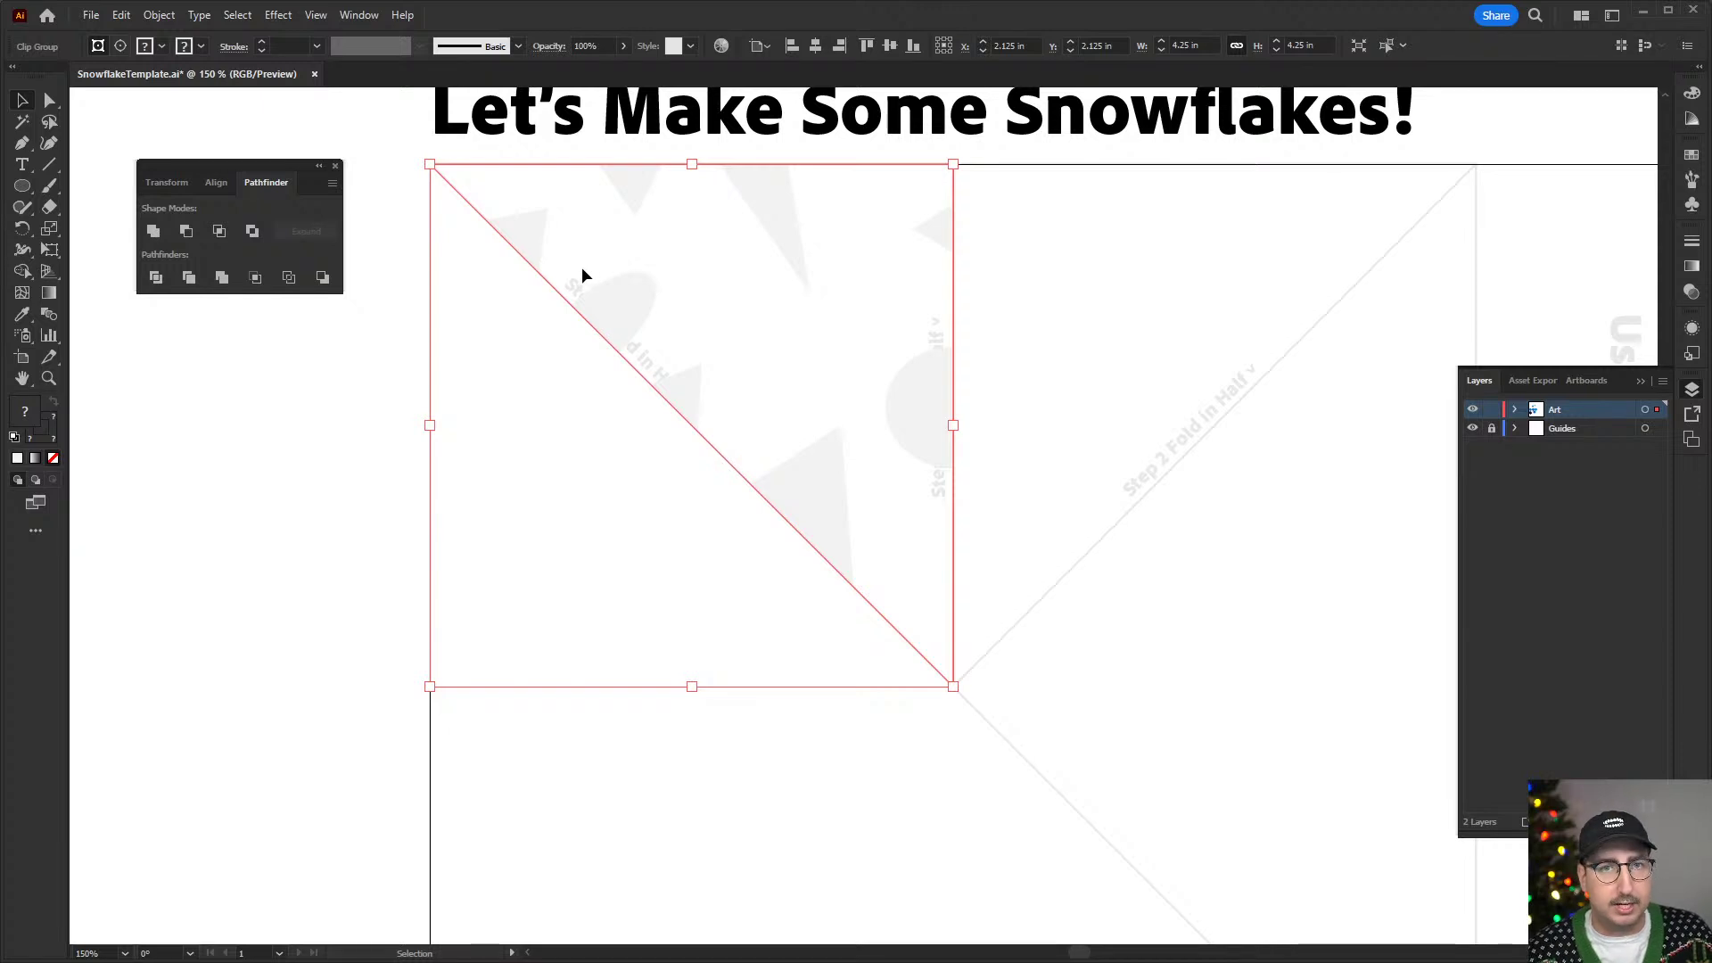
key("ctrl+minus")
left_click_drag(970, 512, 859, 387)
key("ctrl+space")
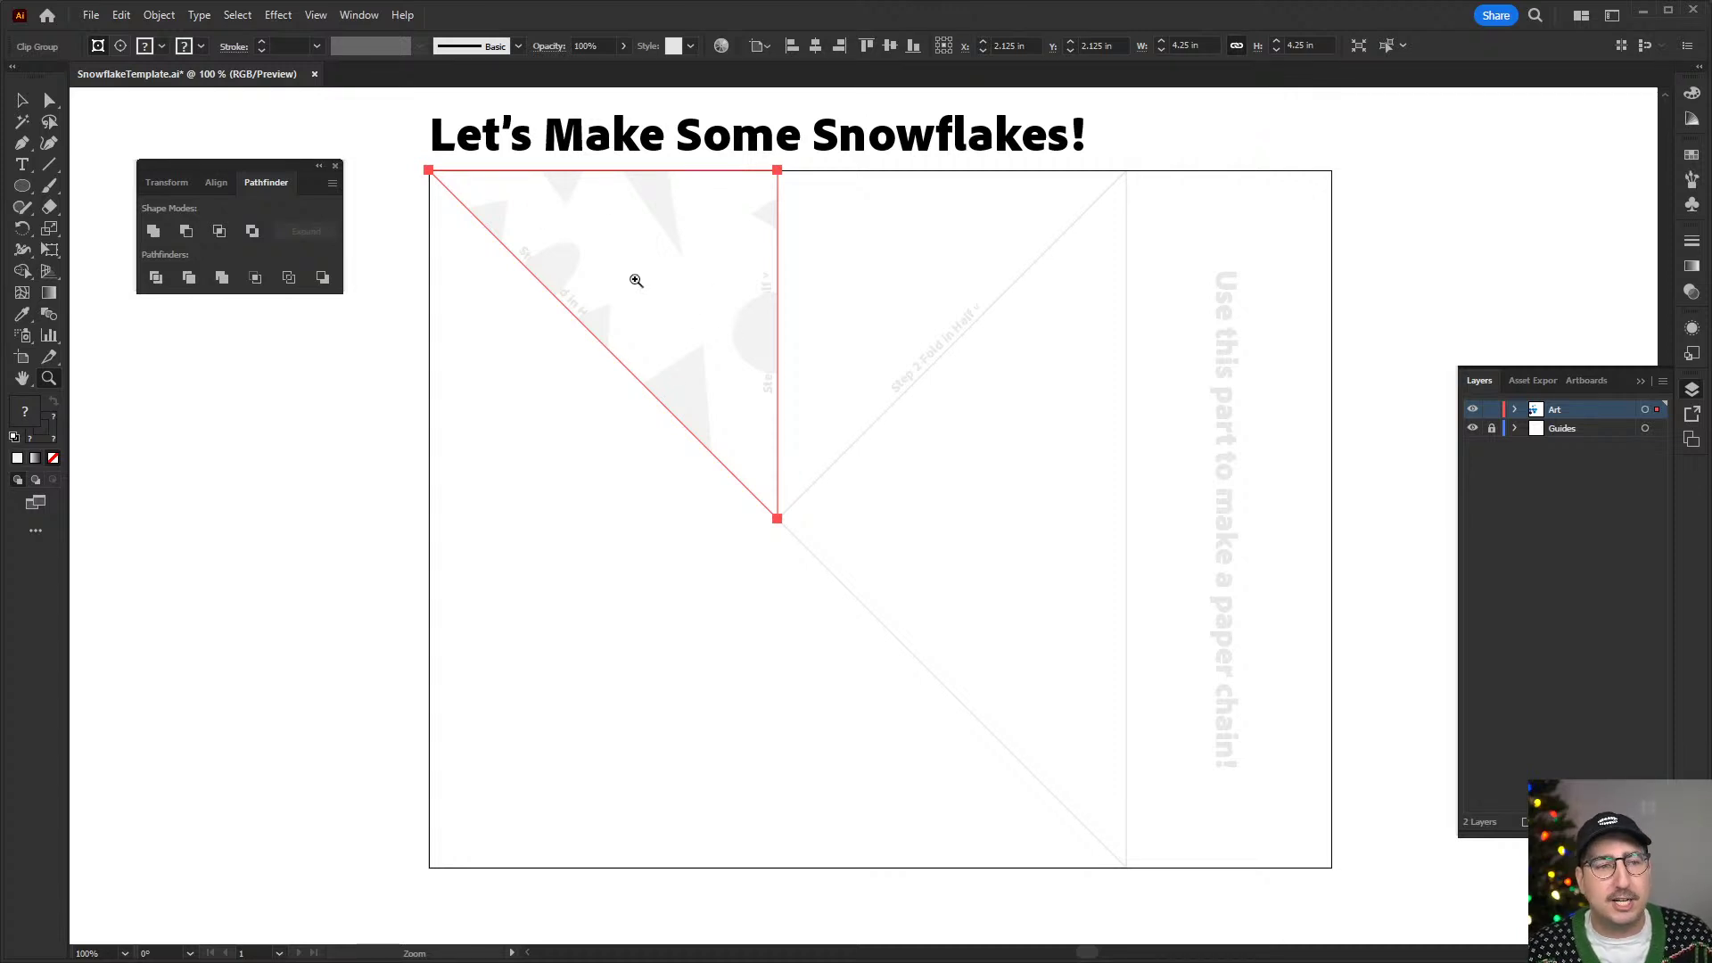
left_click(157, 15)
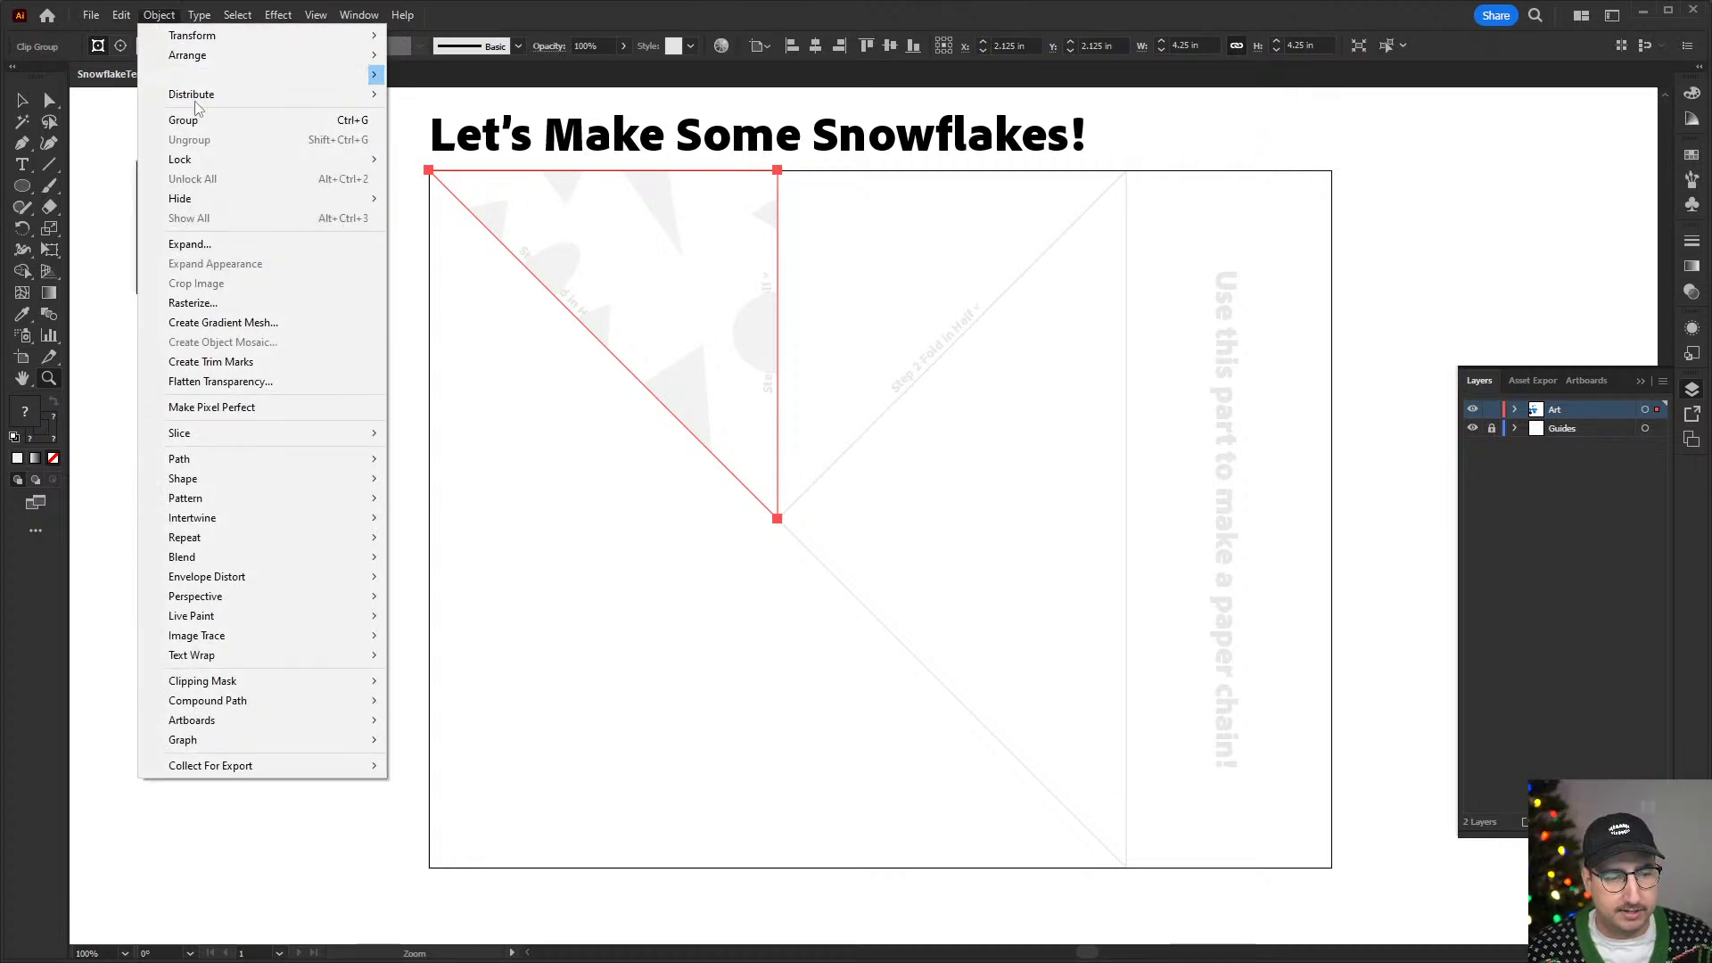
mouse_move(278, 542)
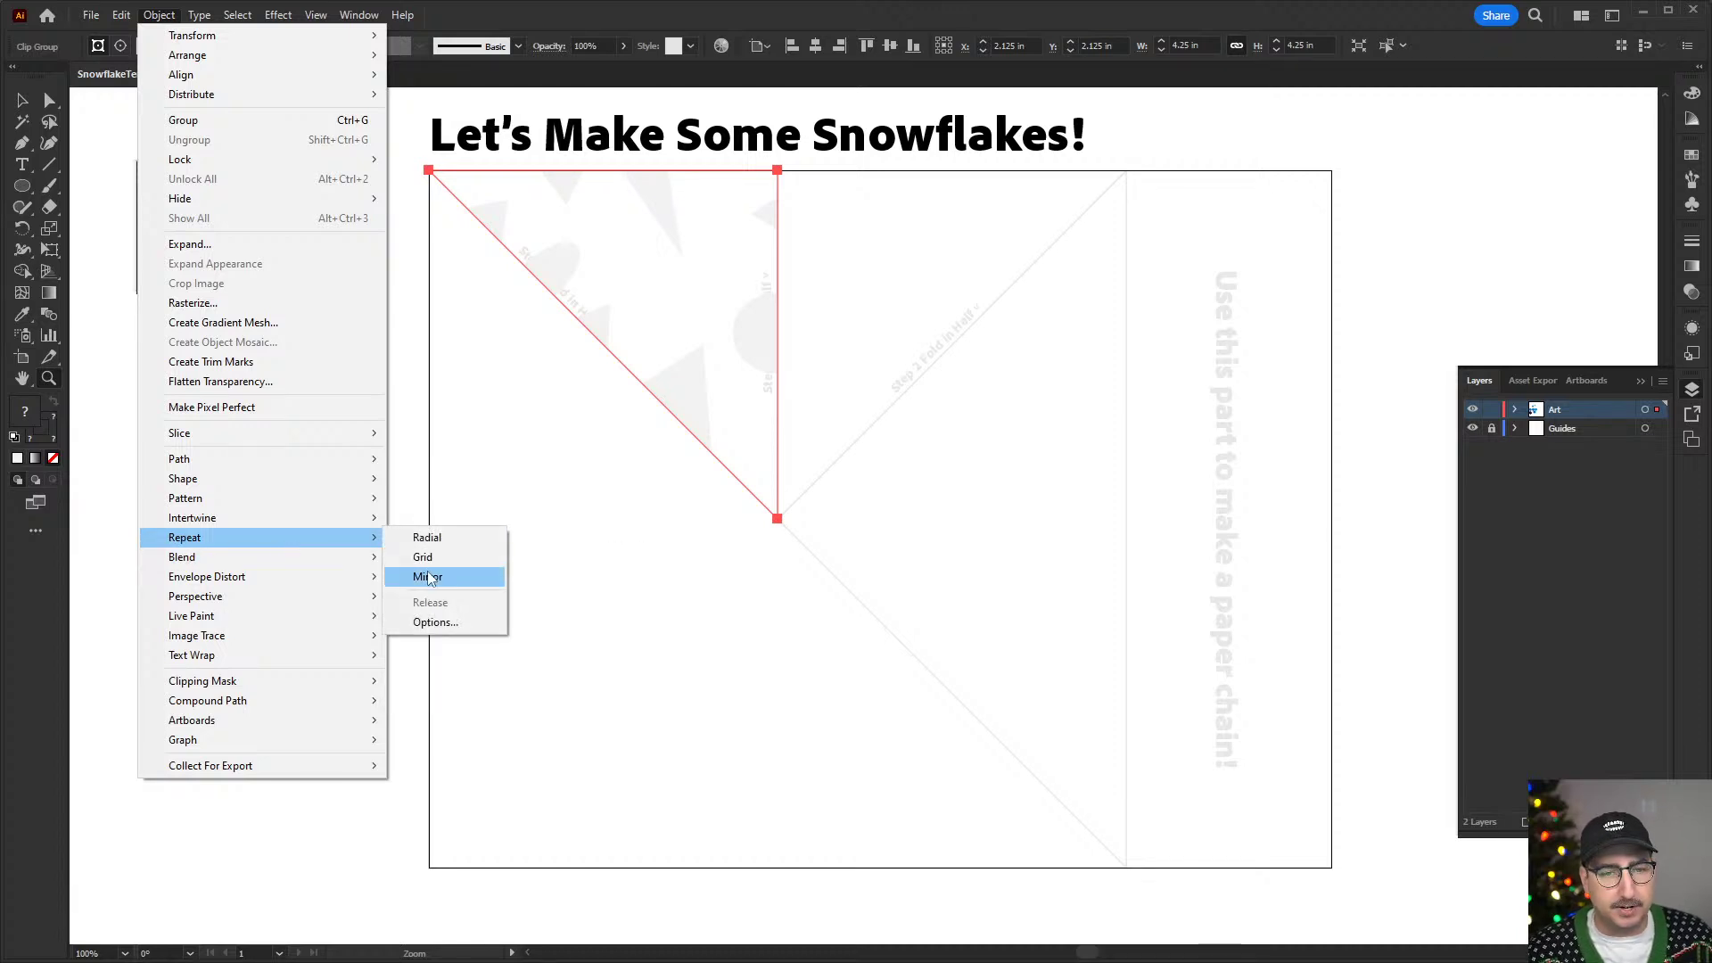
left_click(444, 583)
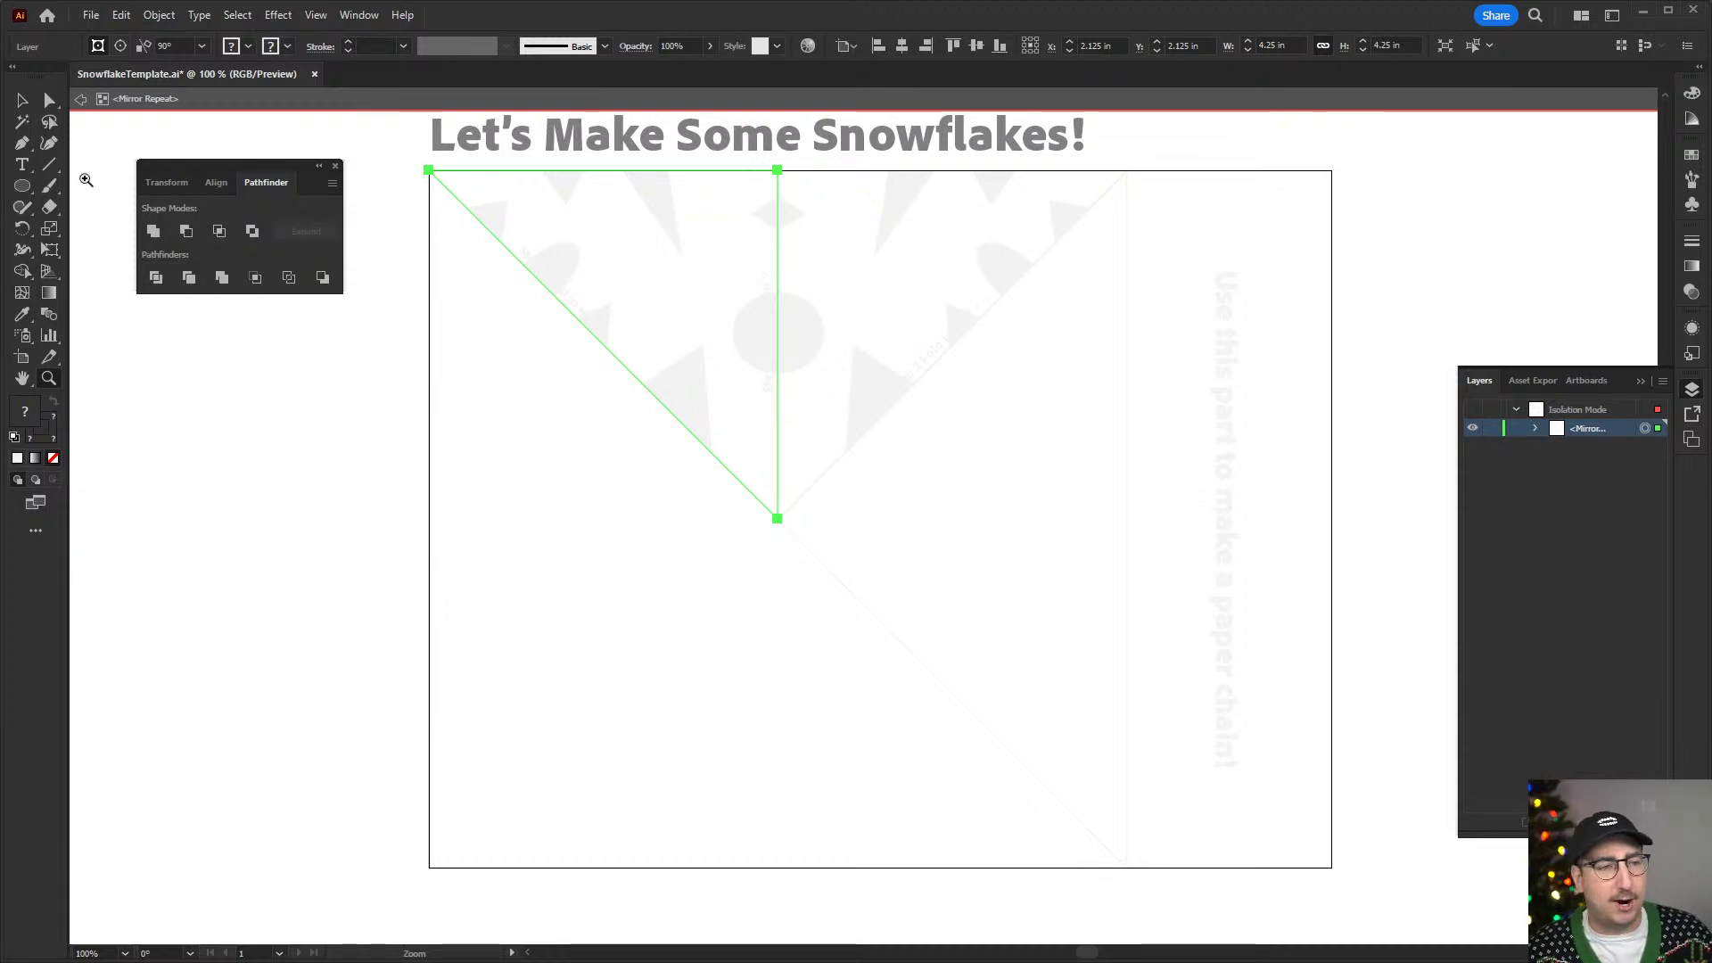
key("v")
double_click(608, 571)
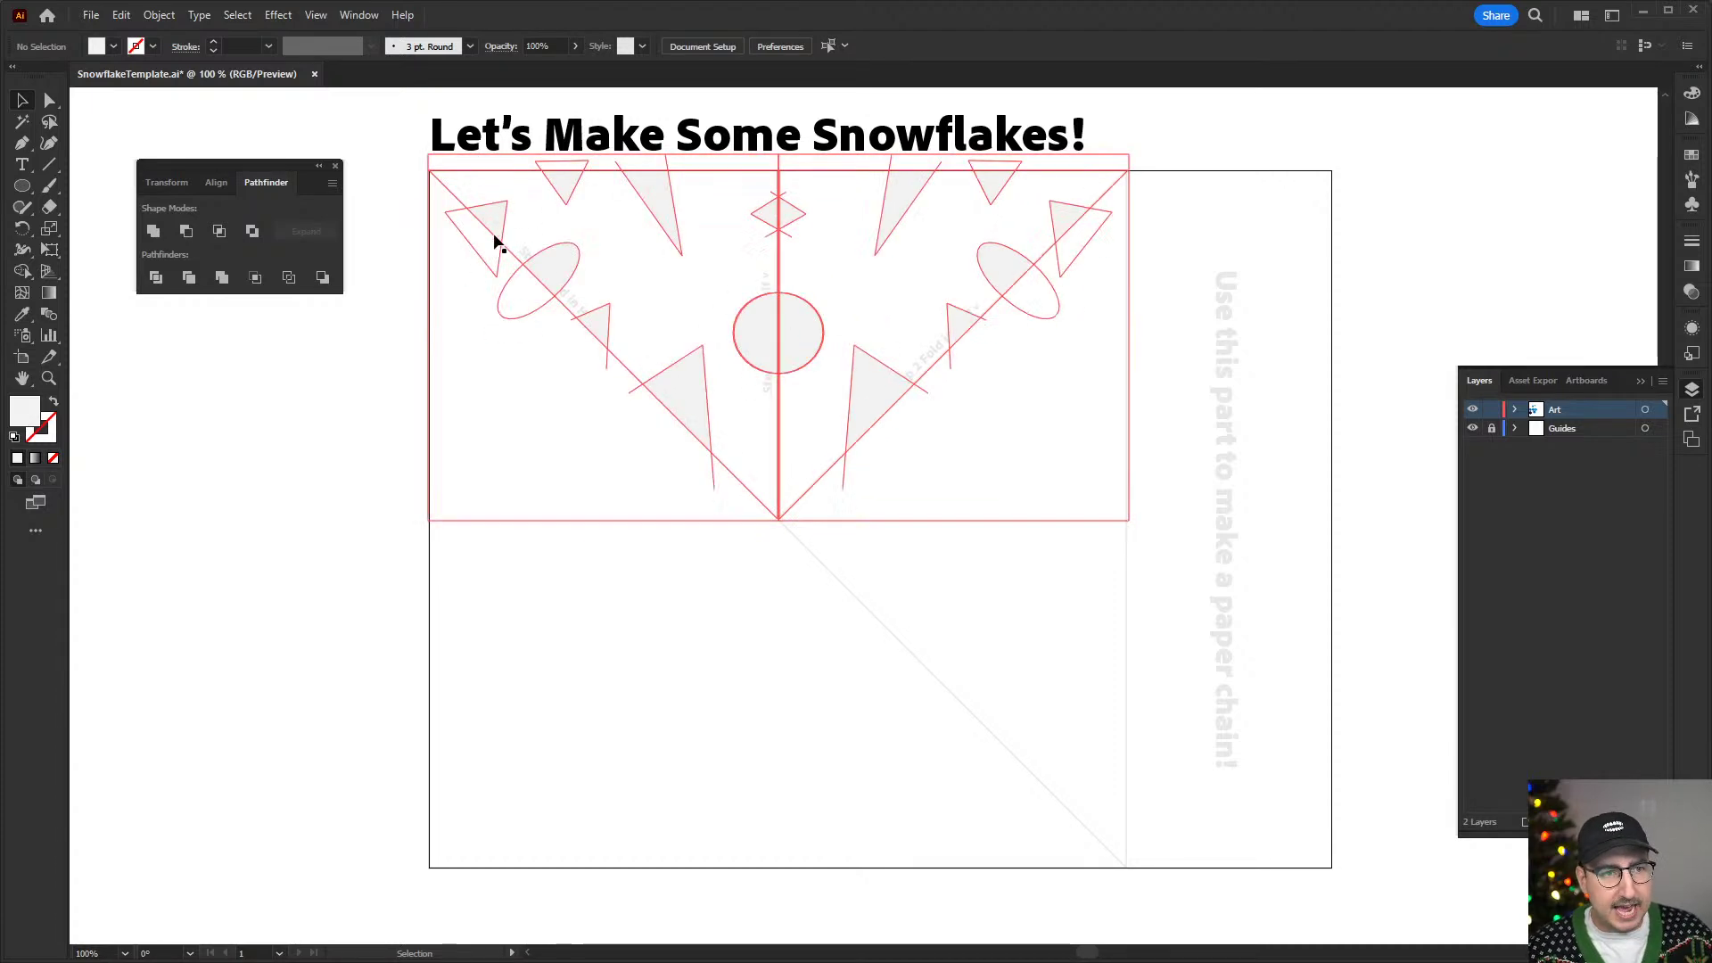
- Apply another Mirror repeat to the mirrored pair of triangular sections across the template's upper half
left_click(759, 316)
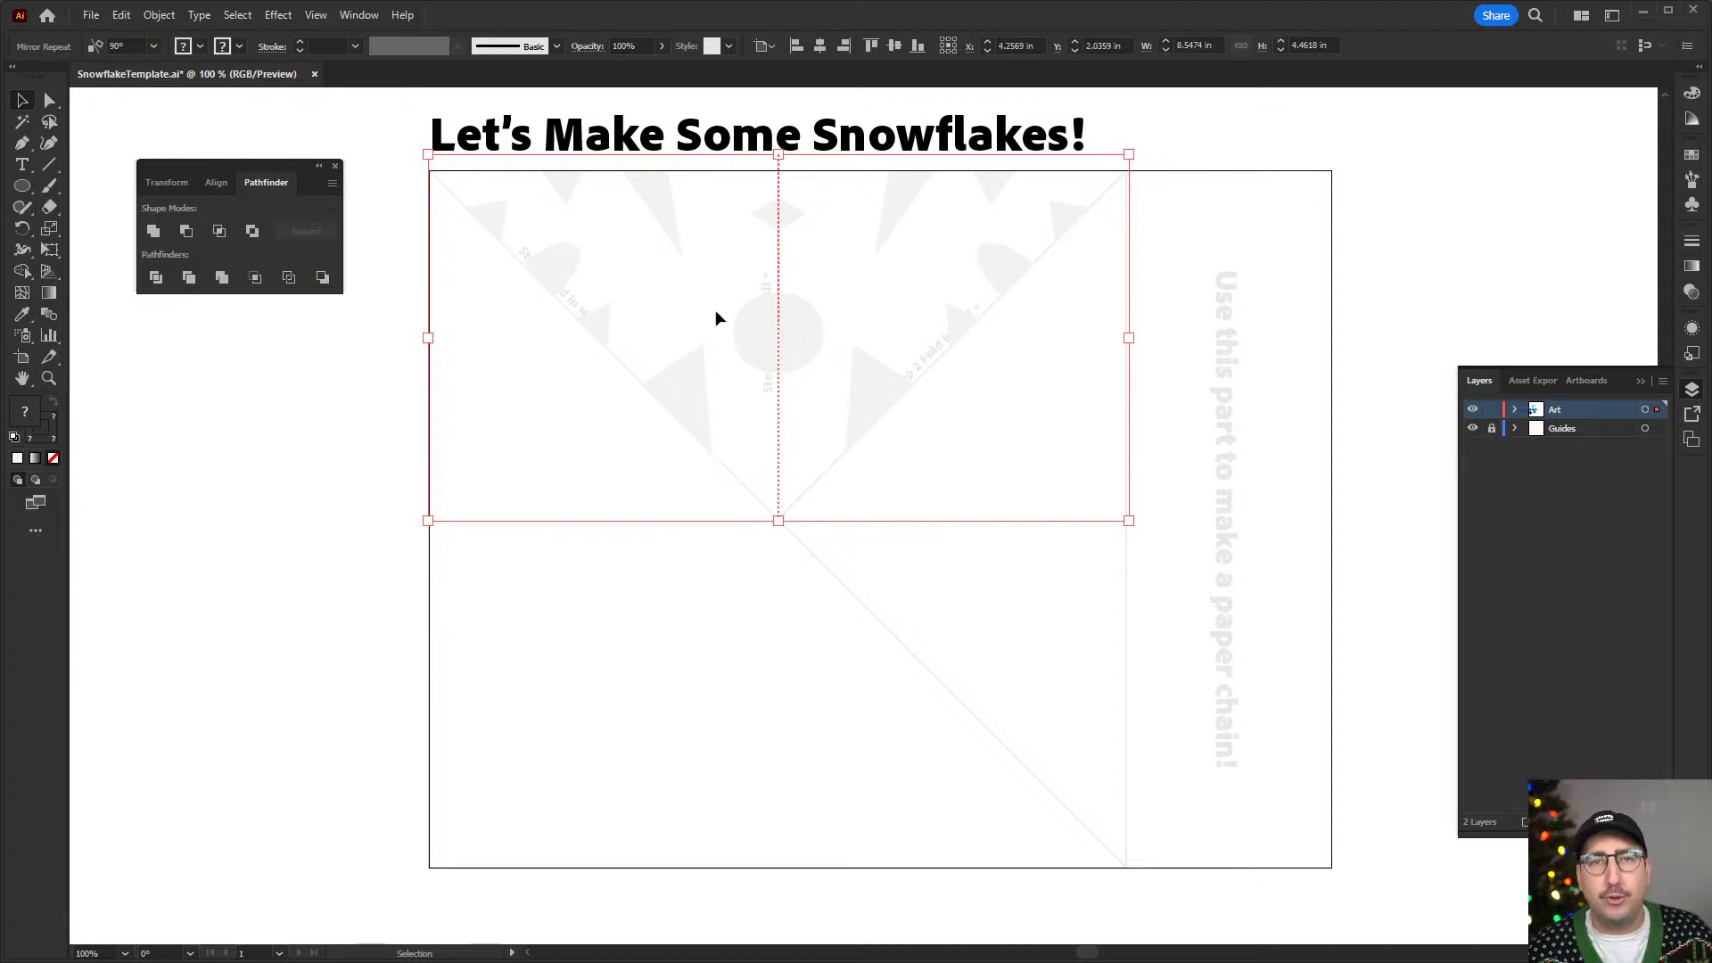
left_click(145, 17)
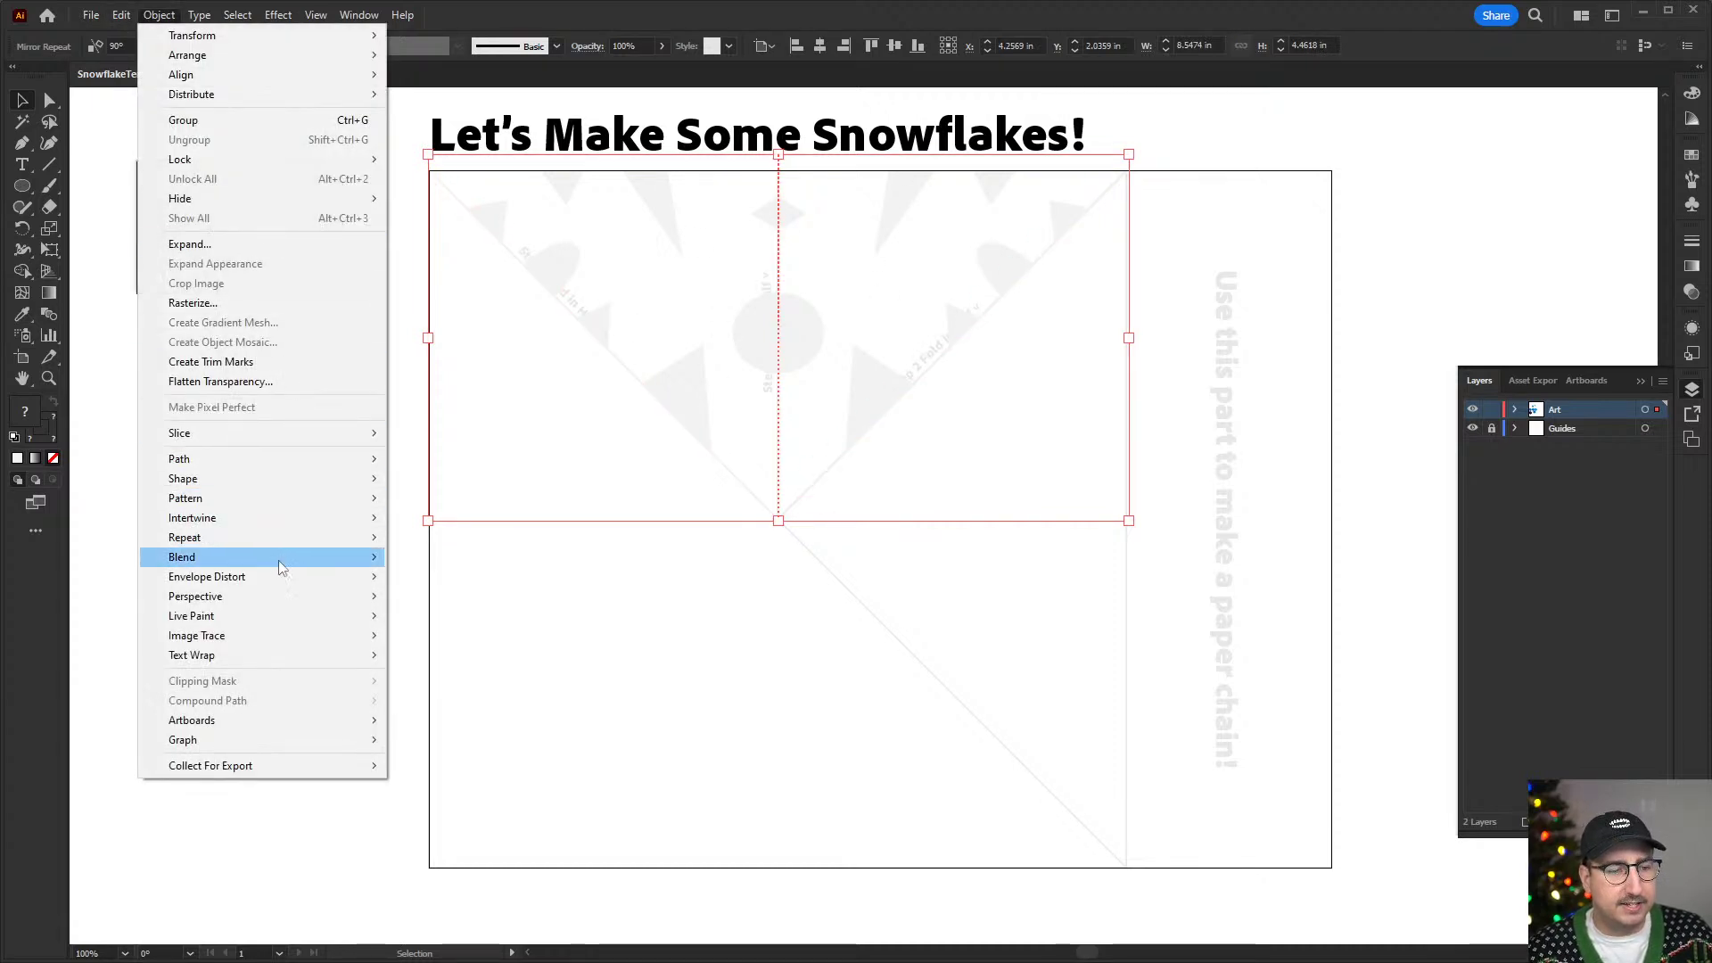
mouse_move(282, 540)
left_click(441, 574)
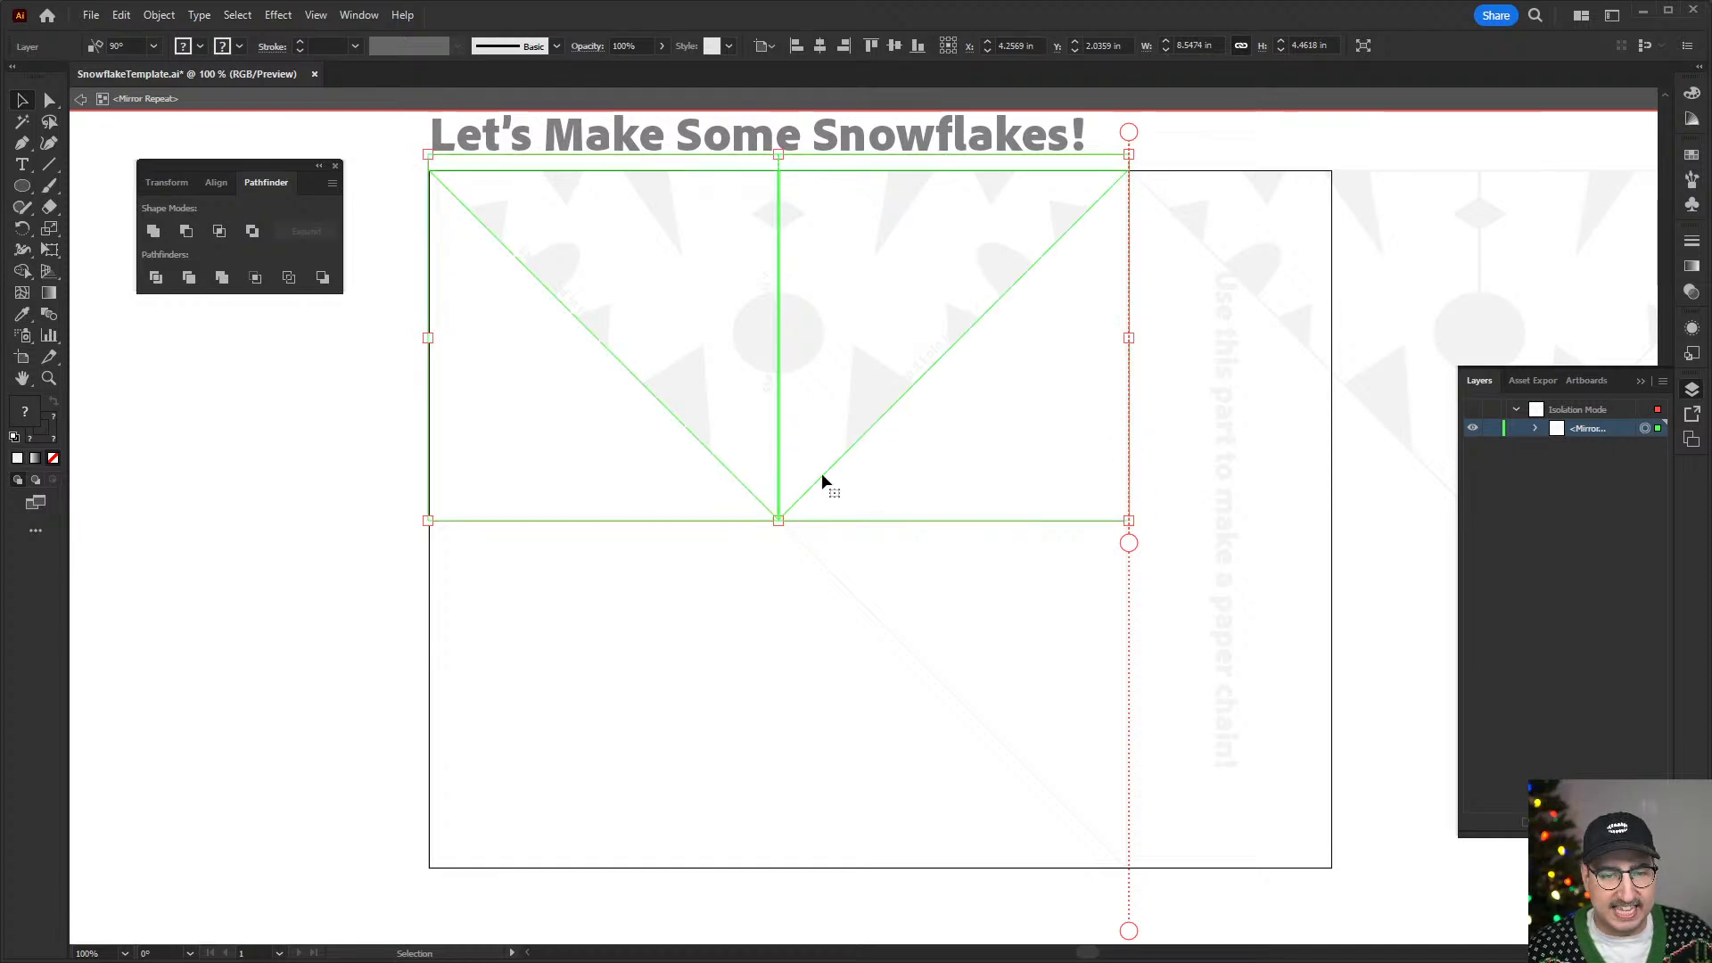
- Set the mirror axis to 45° and move it onto the square's center, exiting isolation mode
left_click(126, 45)
double_click(126, 45)
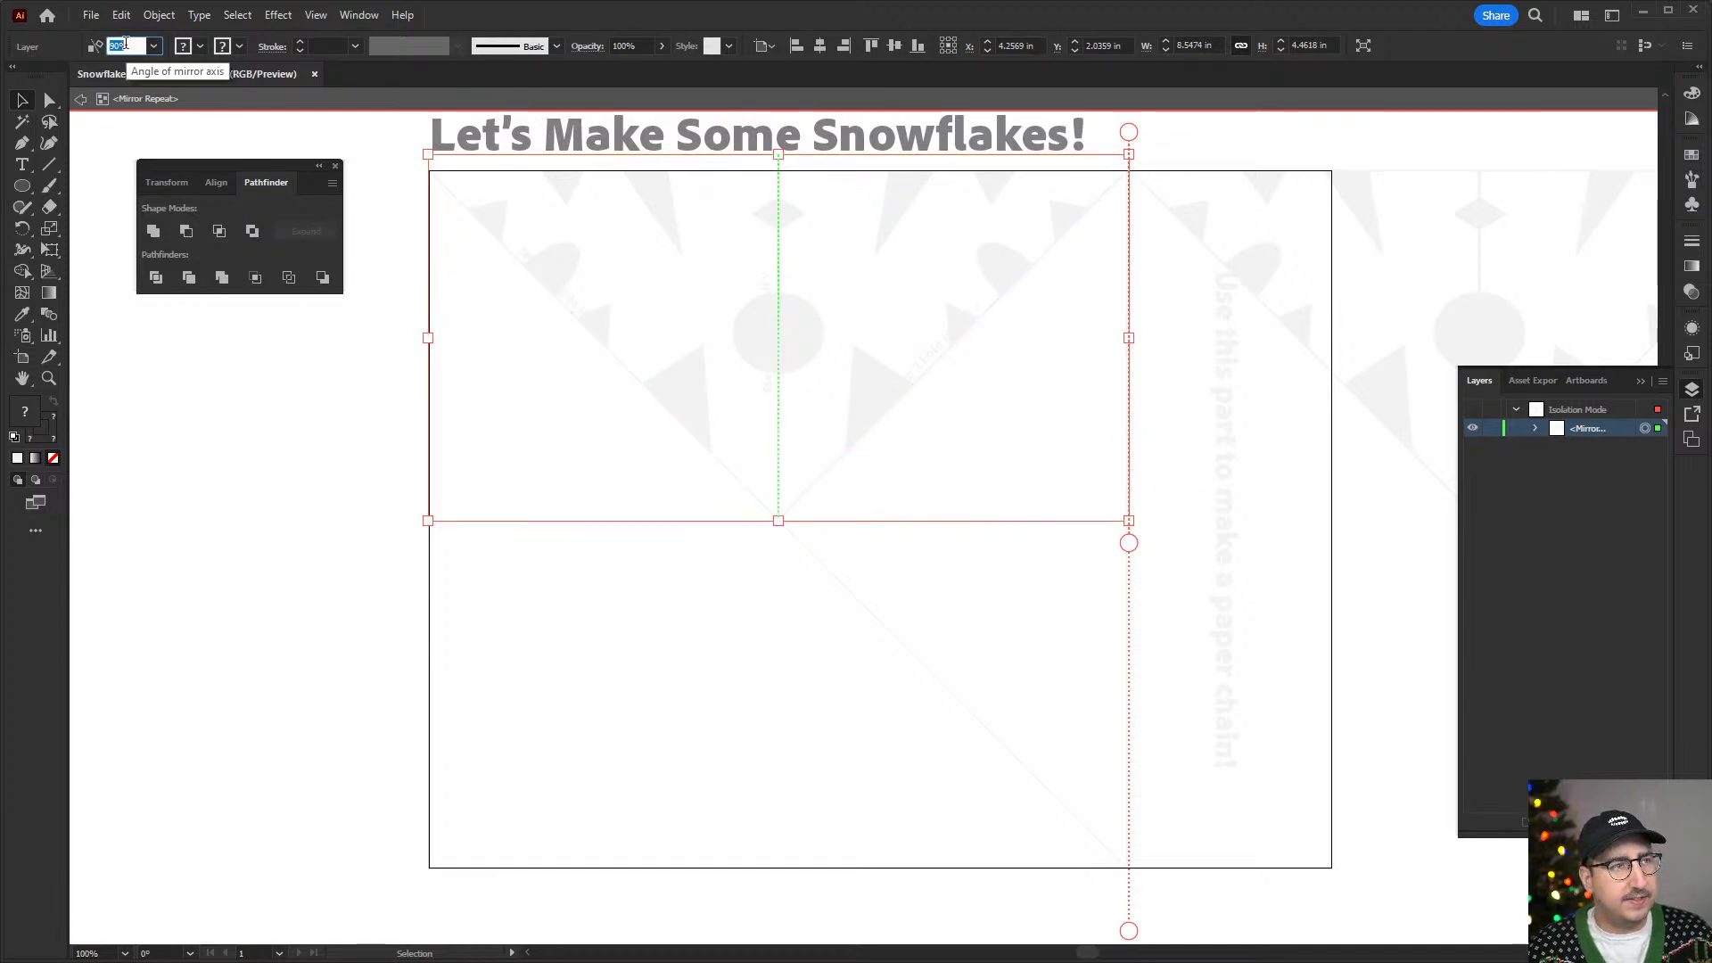
type("45")
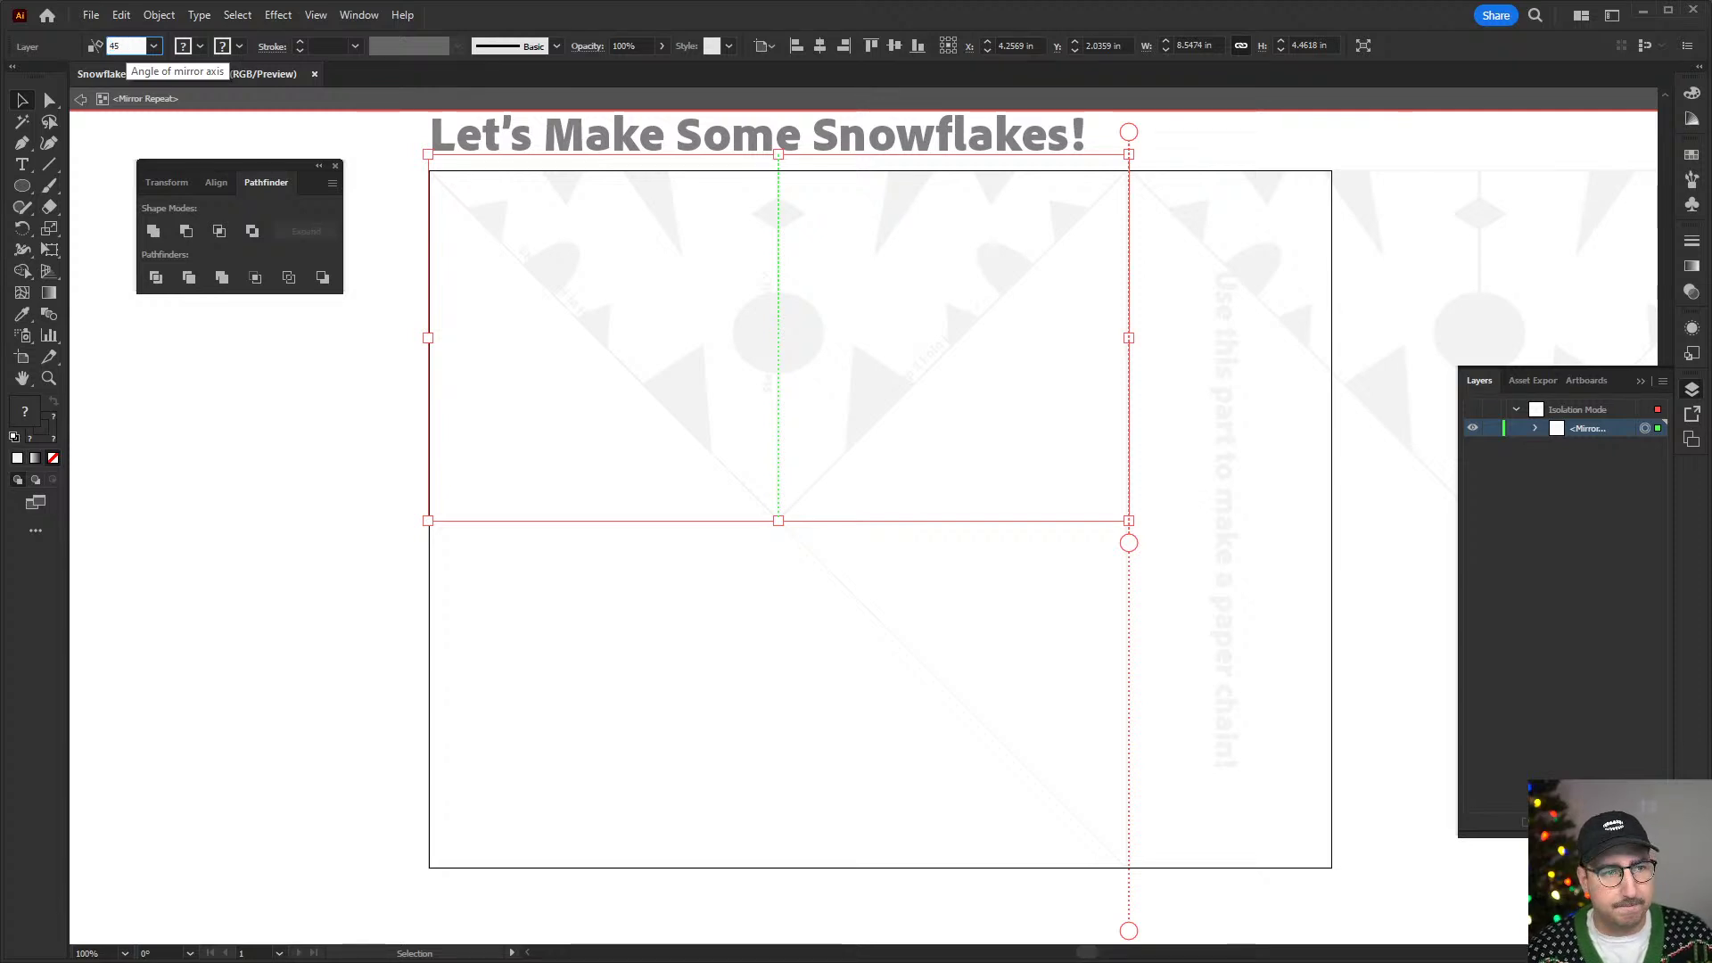
key("Tab")
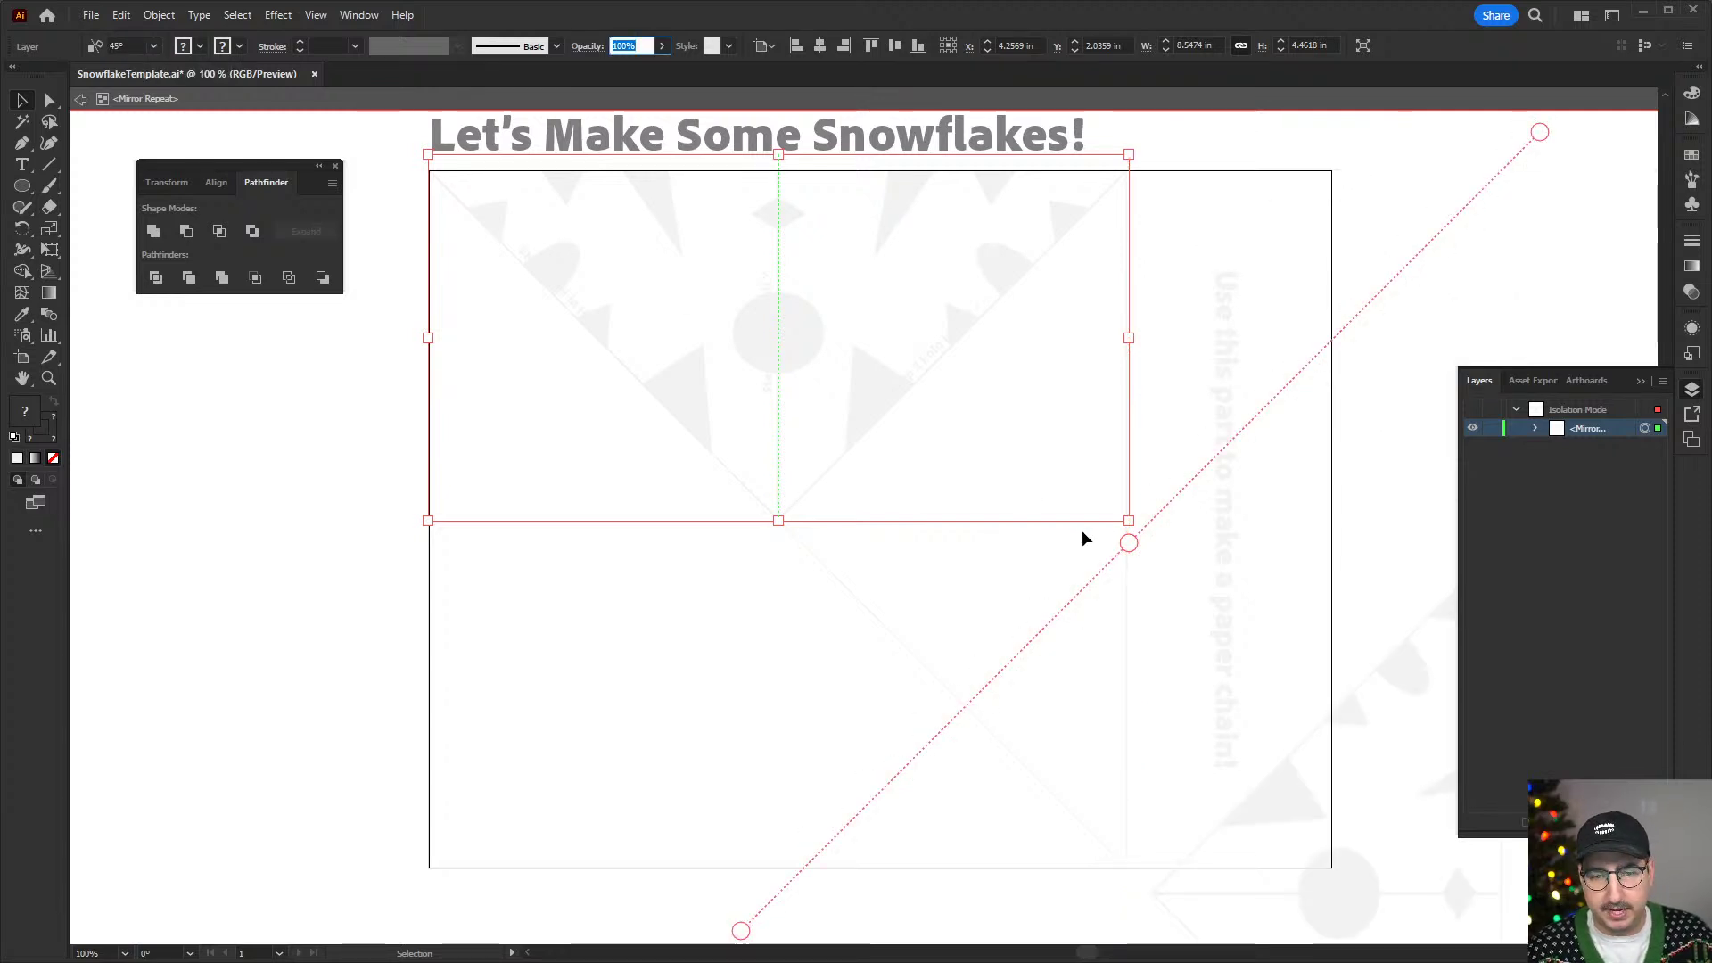
left_click_drag(1128, 542, 775, 519)
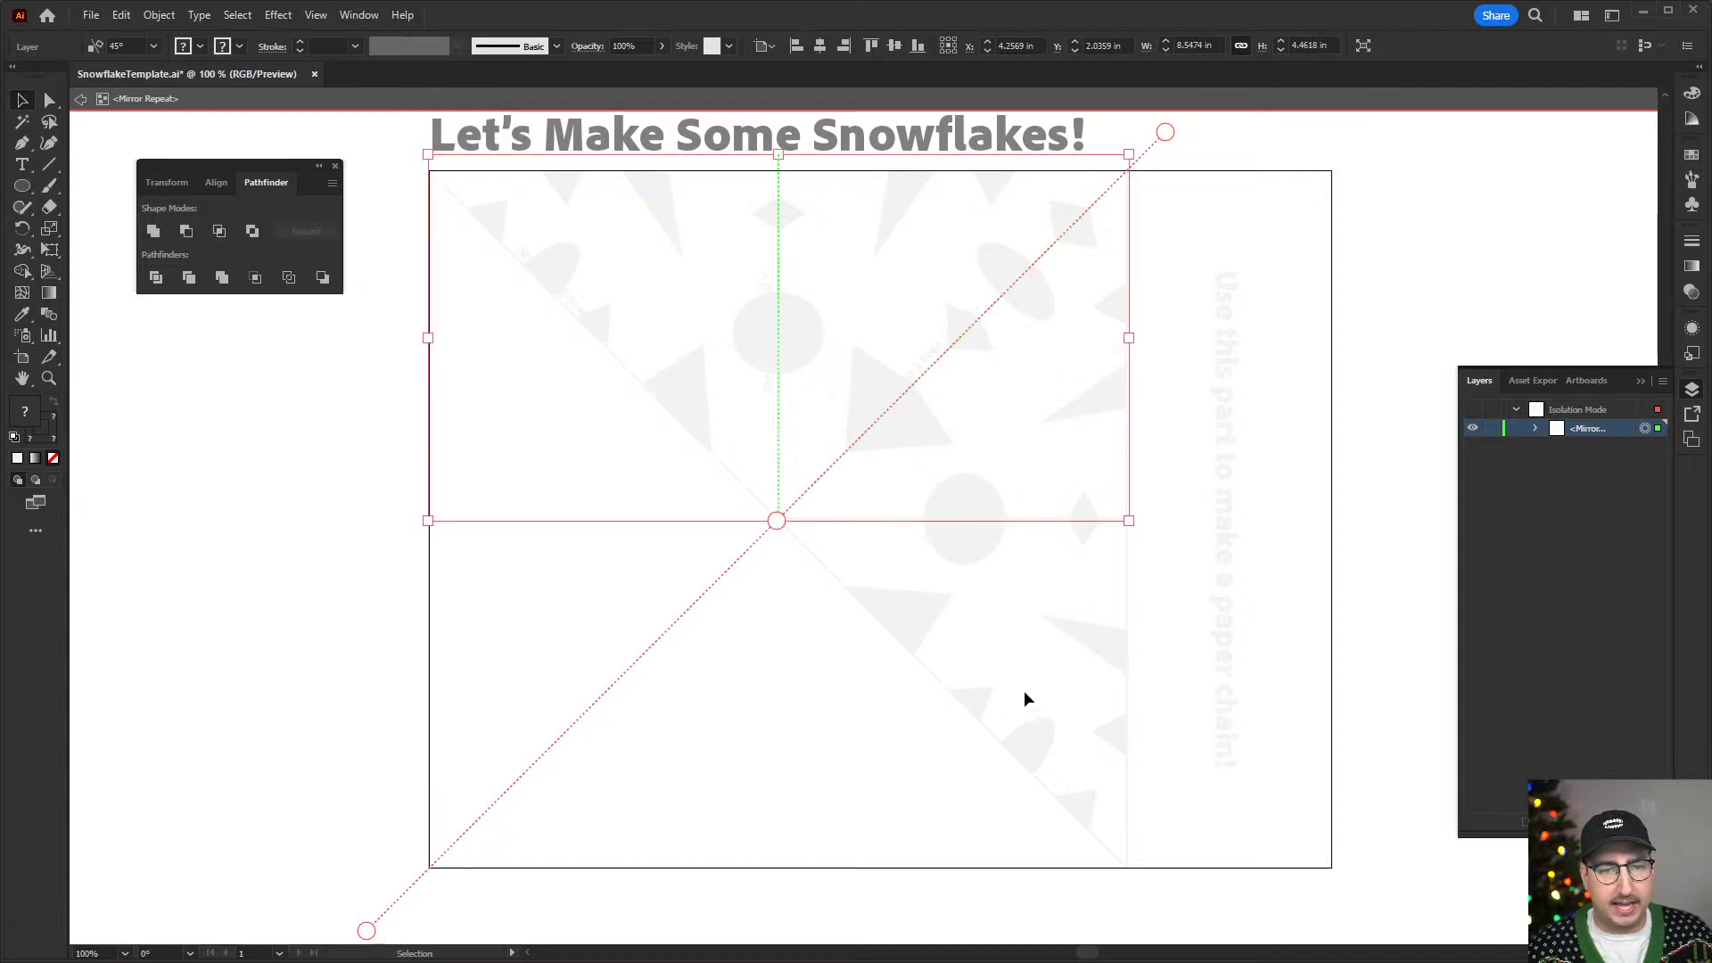
double_click(314, 489)
- Apply a further Mirror repeat to the diagonally mirrored half of the snowflake
left_click(718, 439)
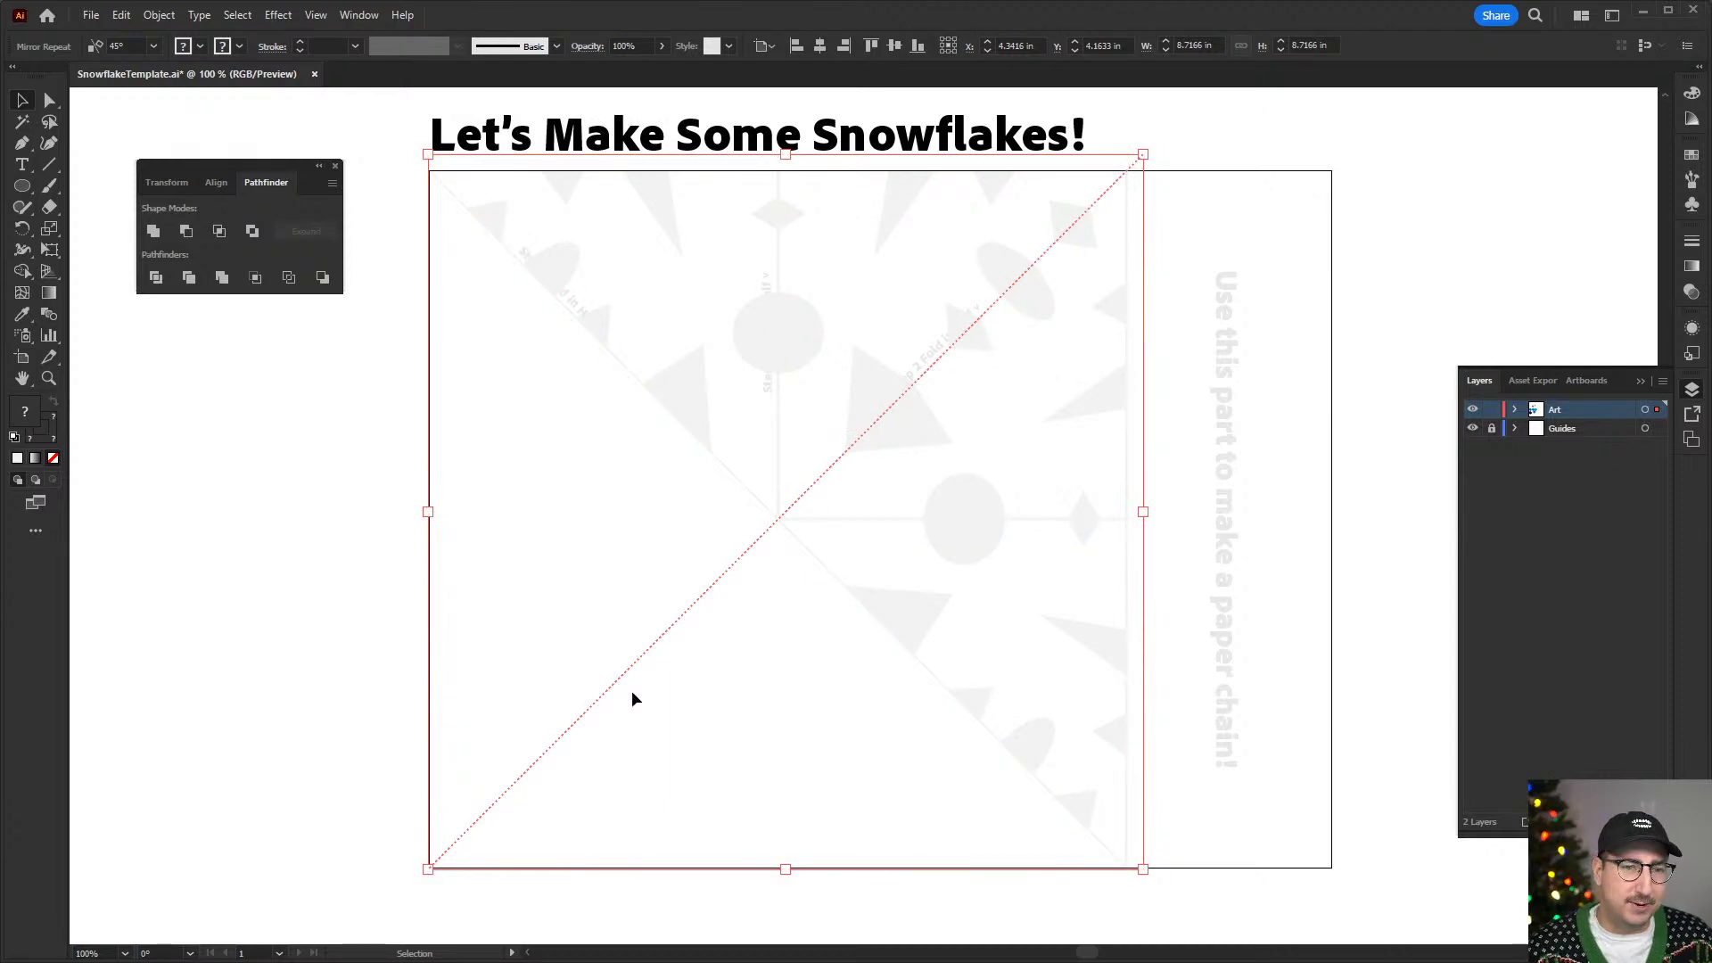
left_click(124, 18)
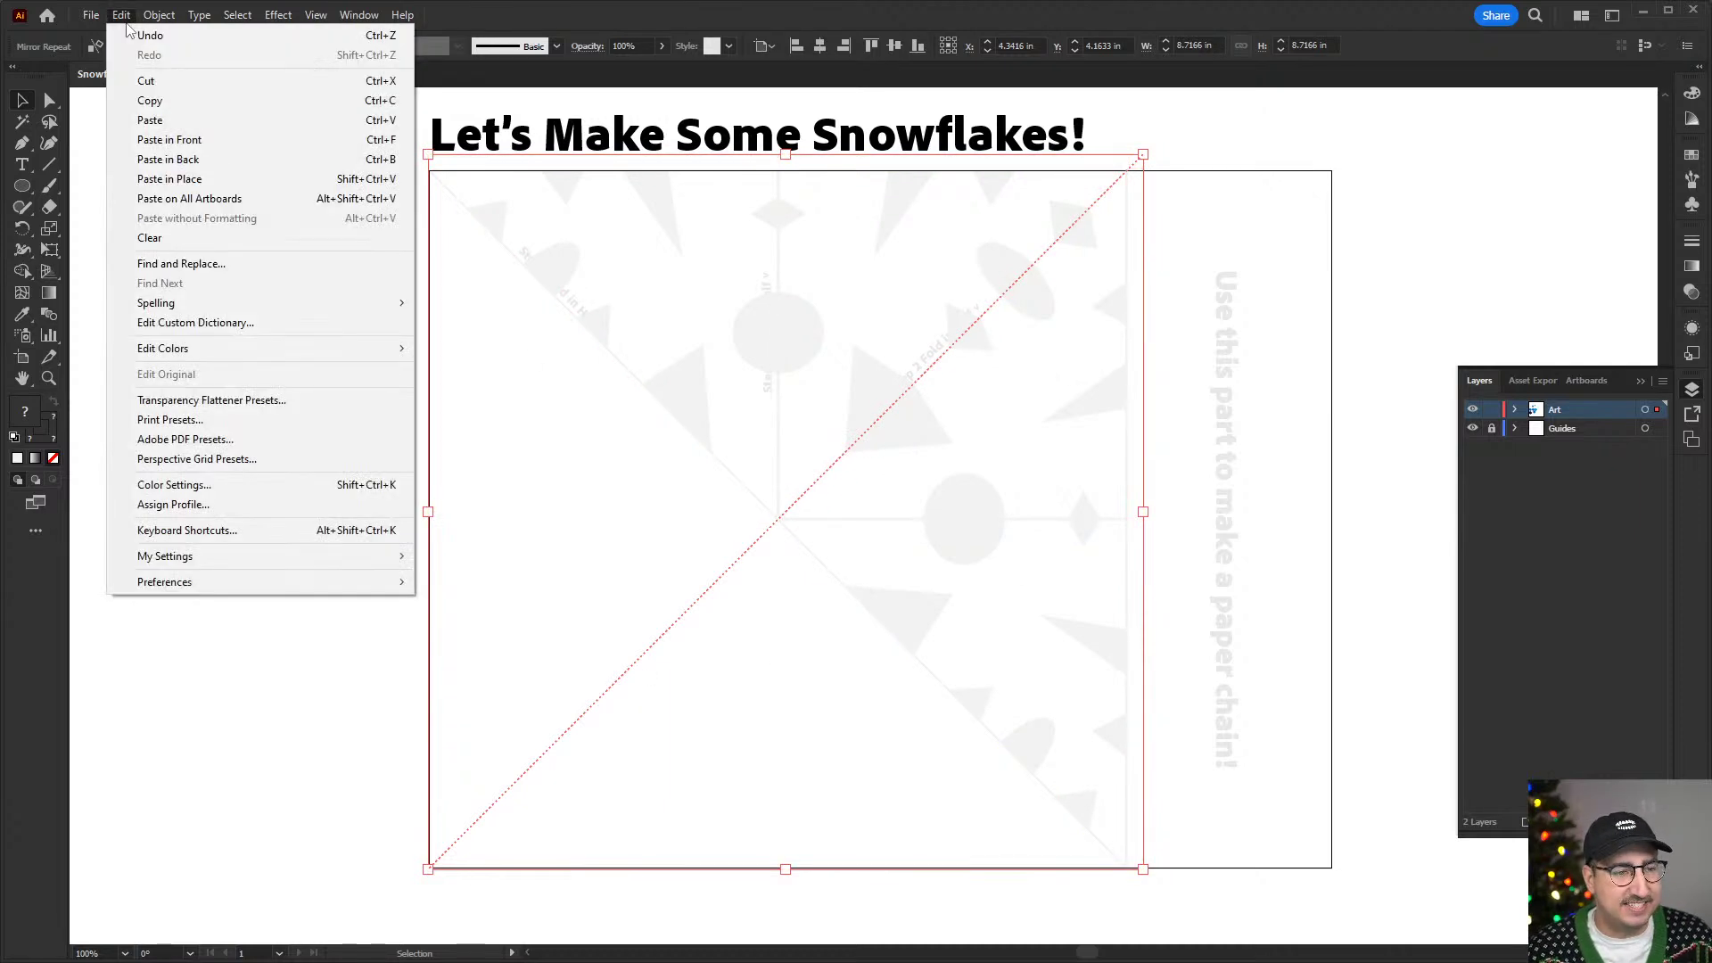
mouse_move(159, 15)
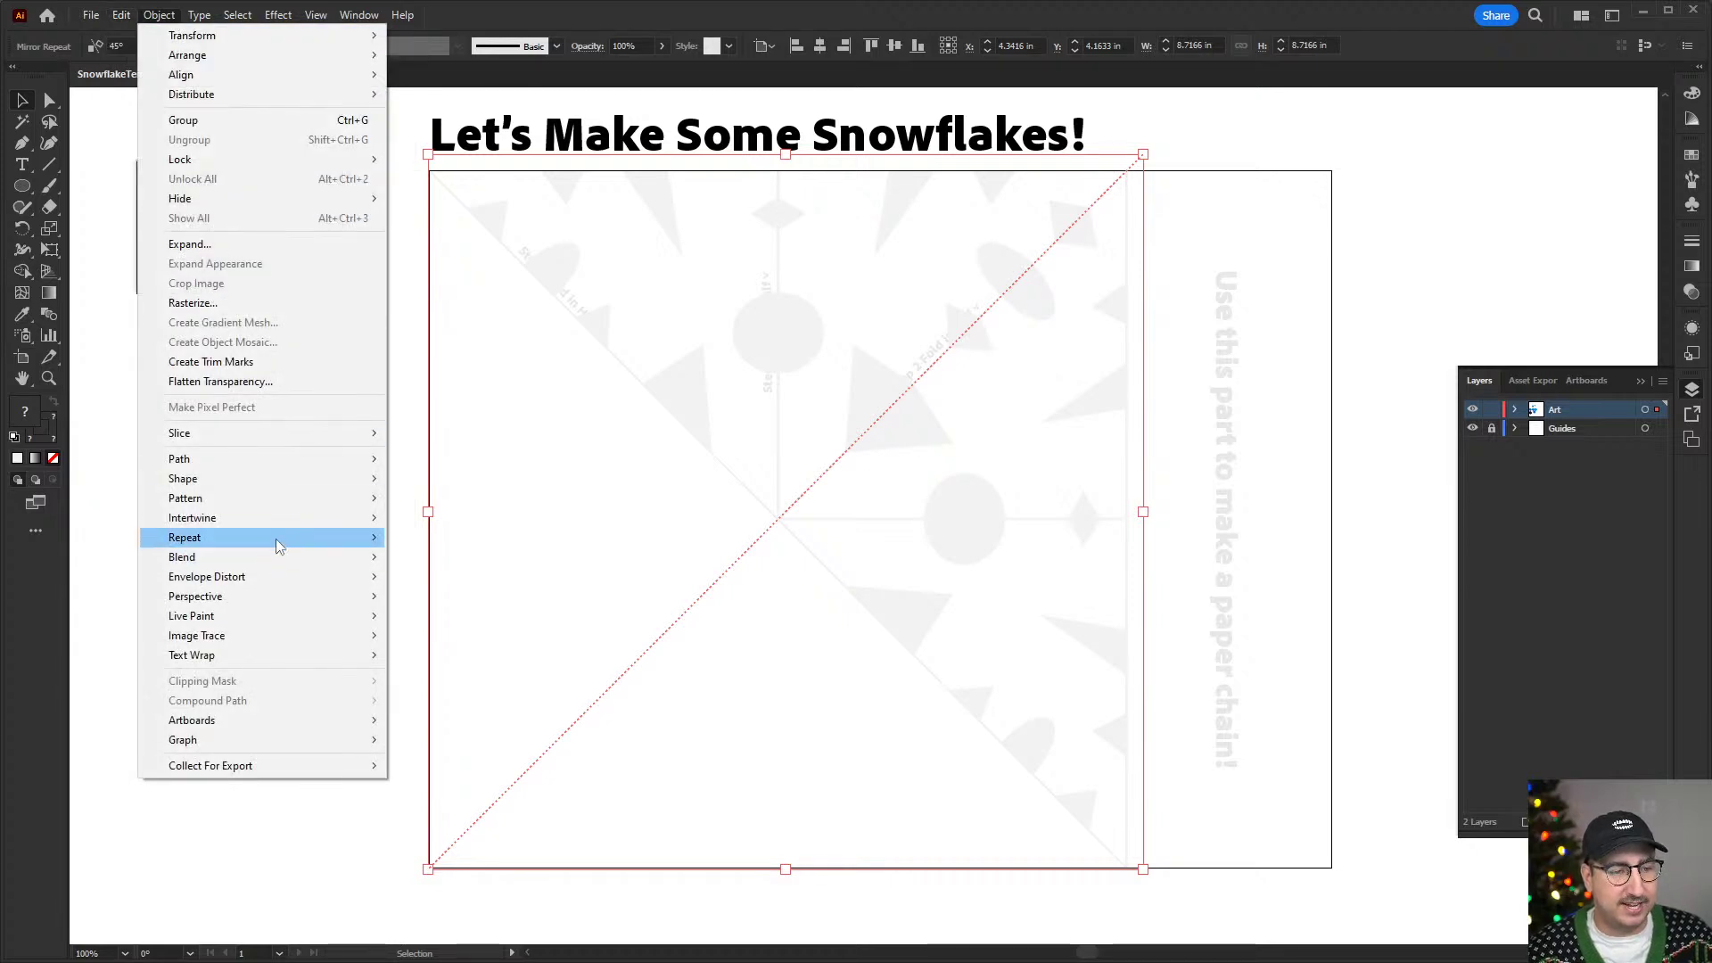
mouse_move(352, 537)
left_click(428, 578)
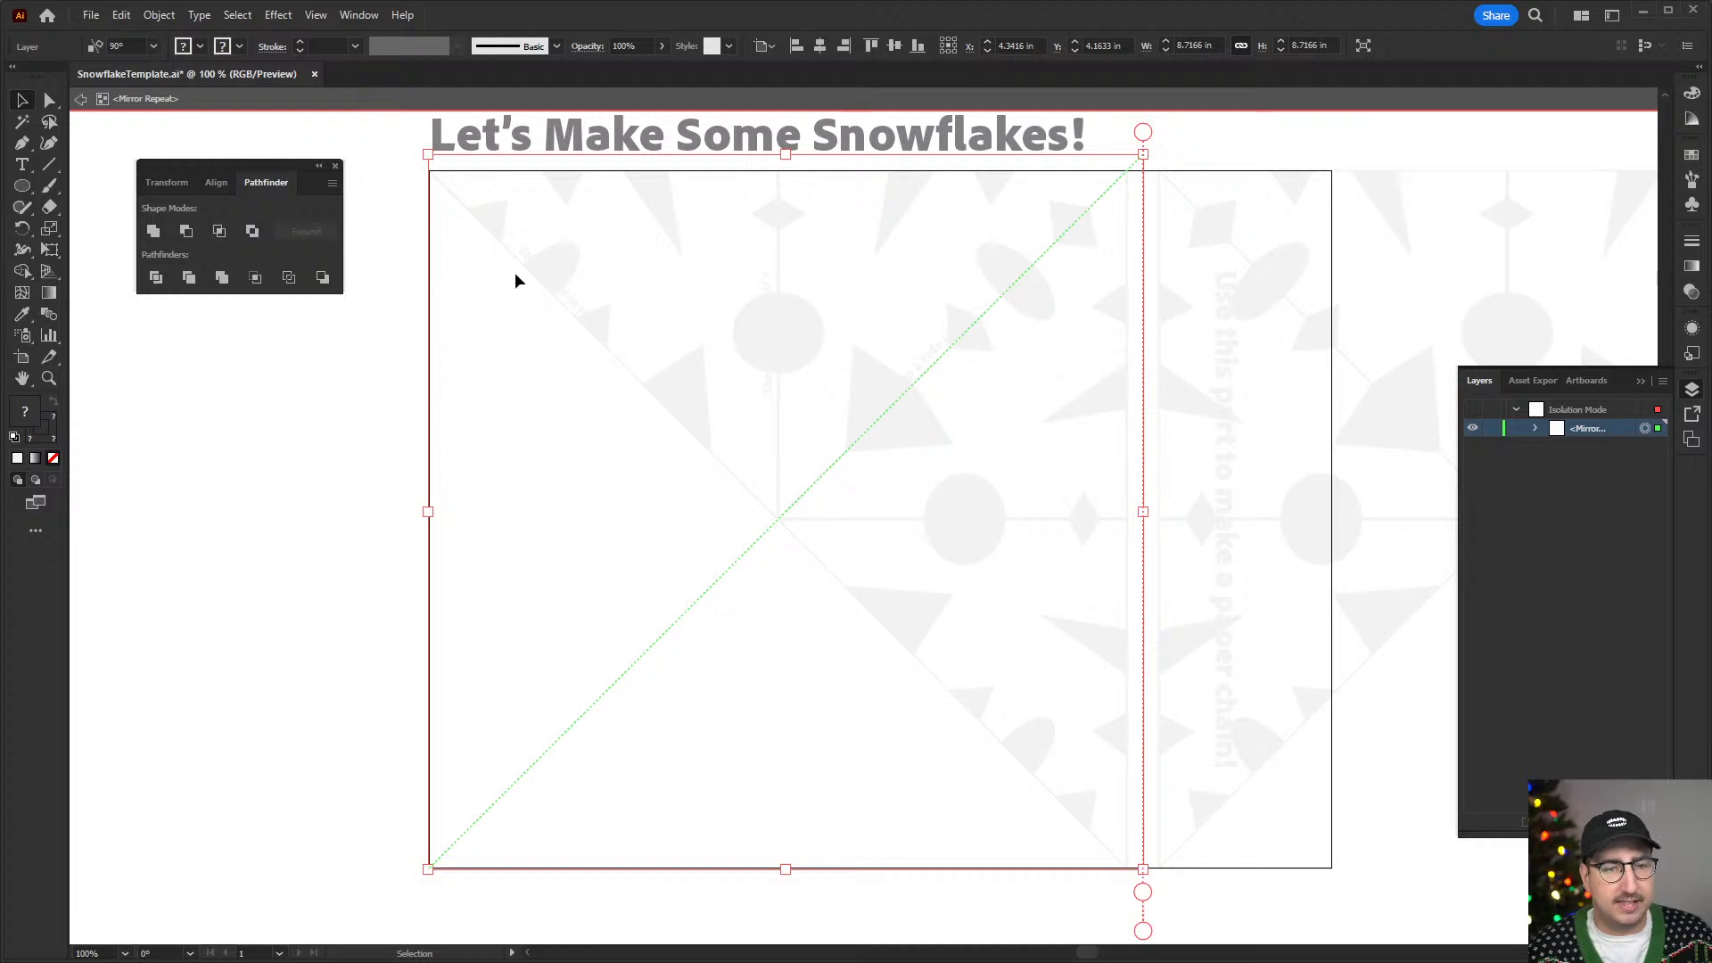
- Set this repeat's mirror axis to -45° and center it on the square, exiting isolation mode
left_click(125, 46)
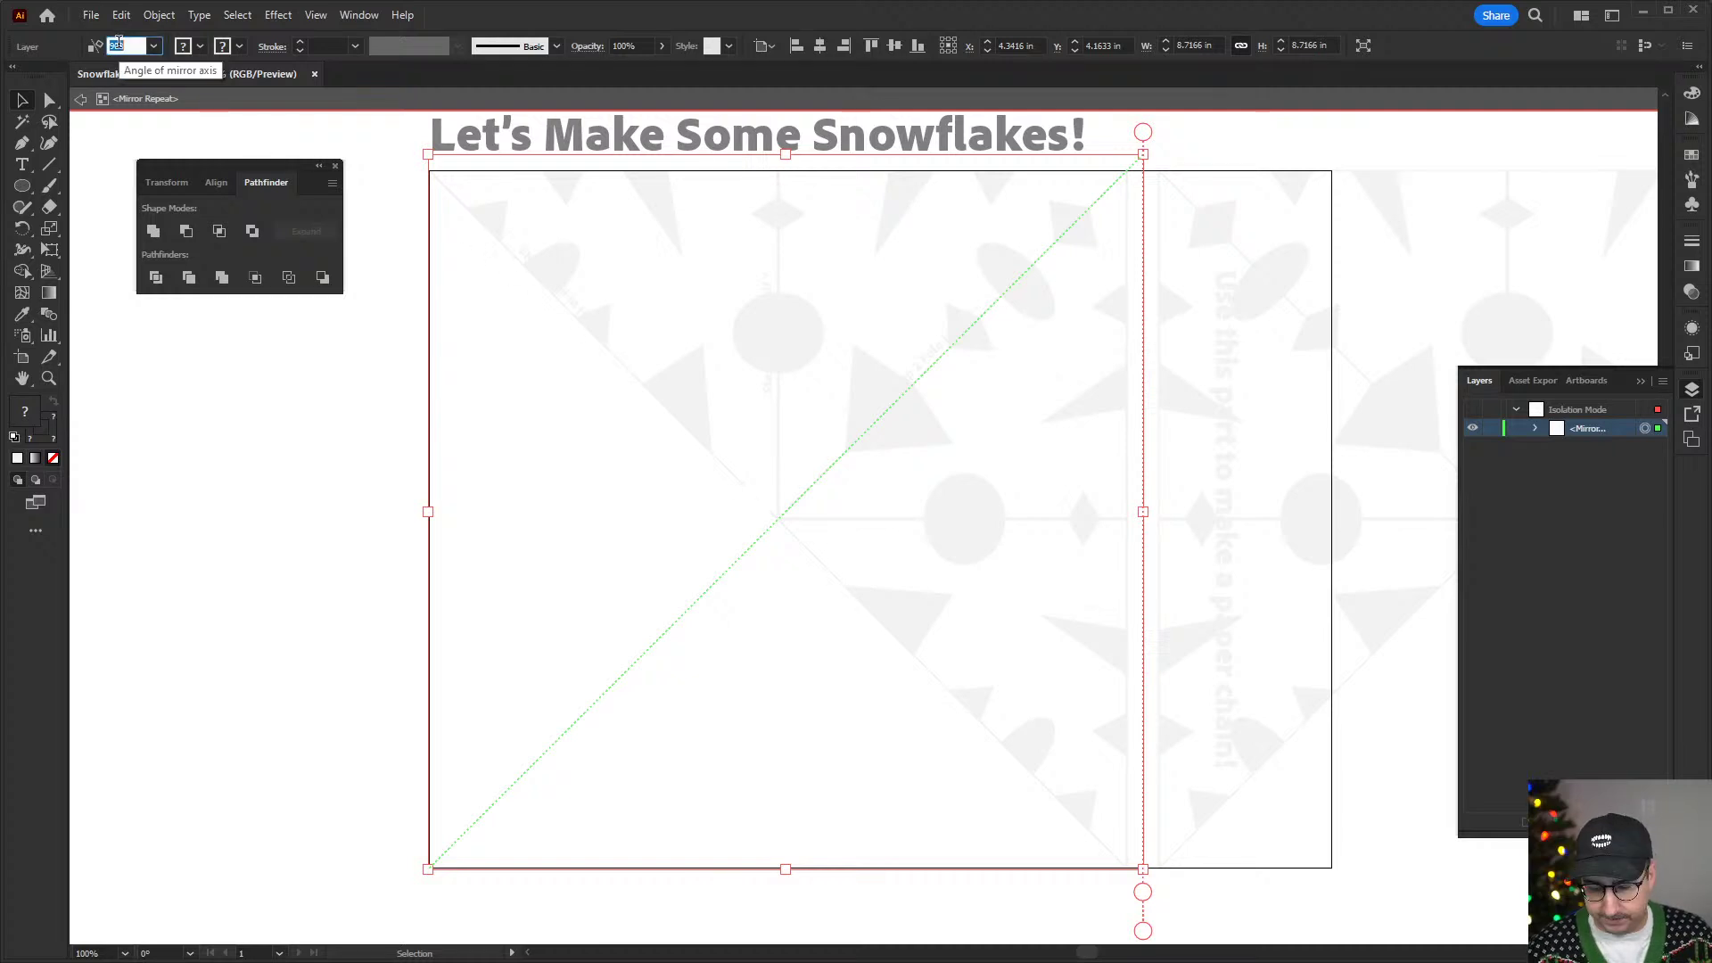
key("BackSpace")
type("-45")
key("Tab")
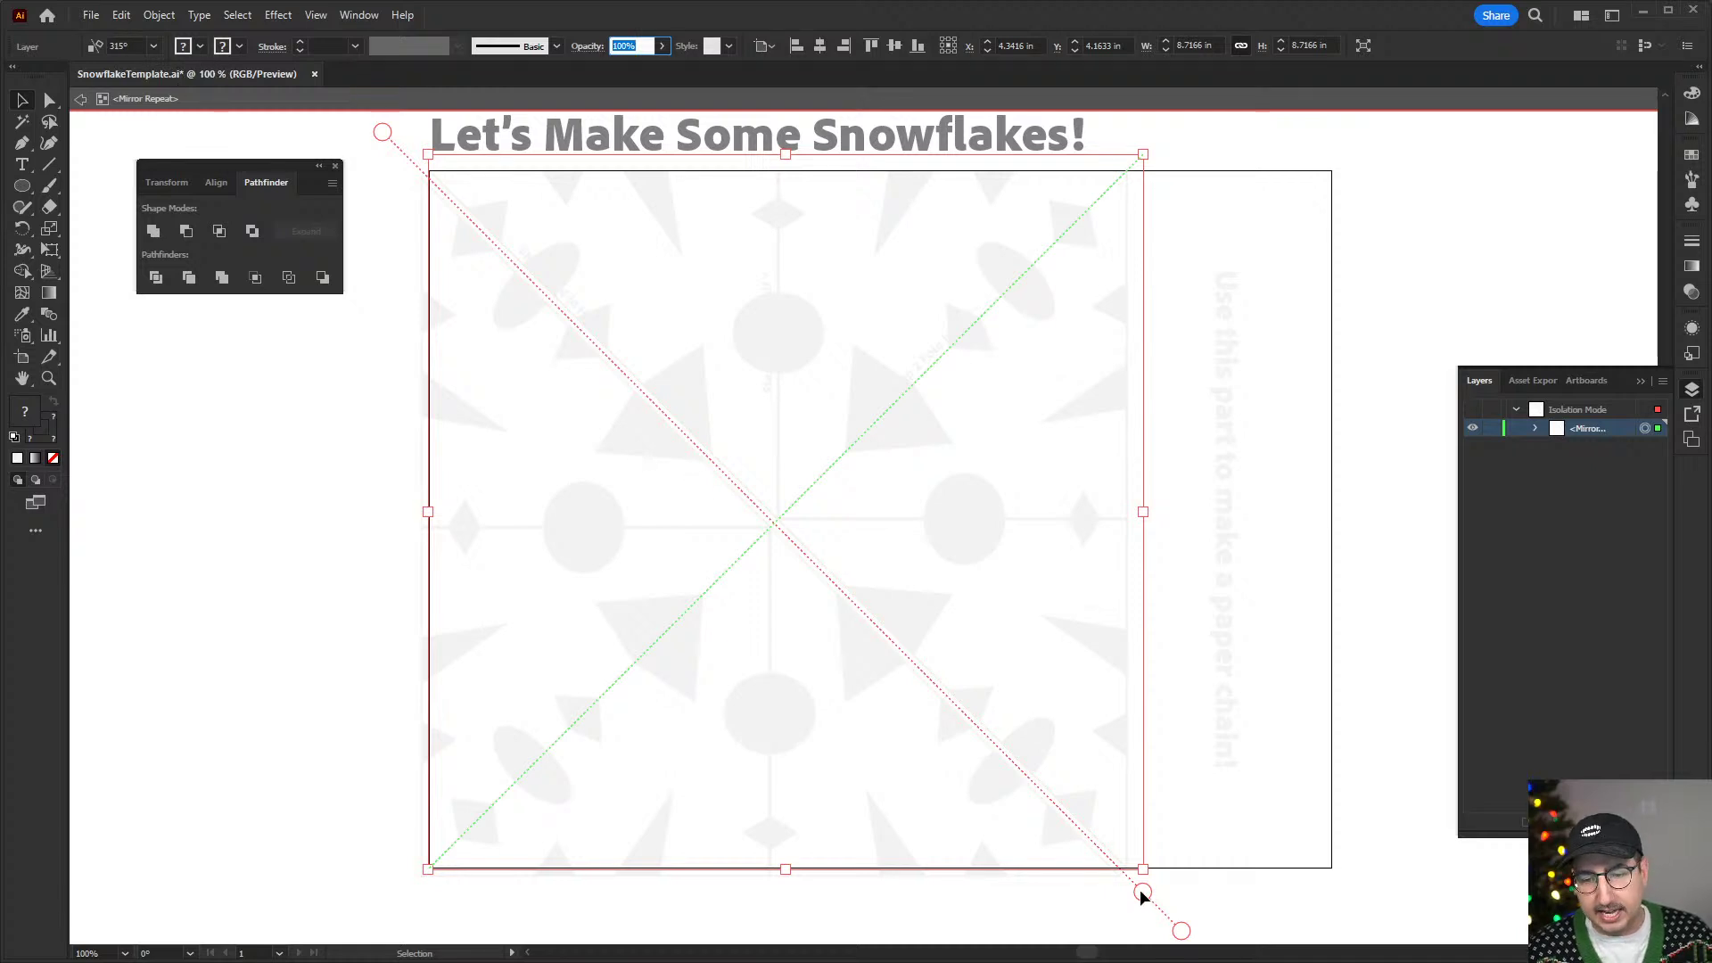
left_click_drag(1142, 891, 778, 519)
double_click(354, 540)
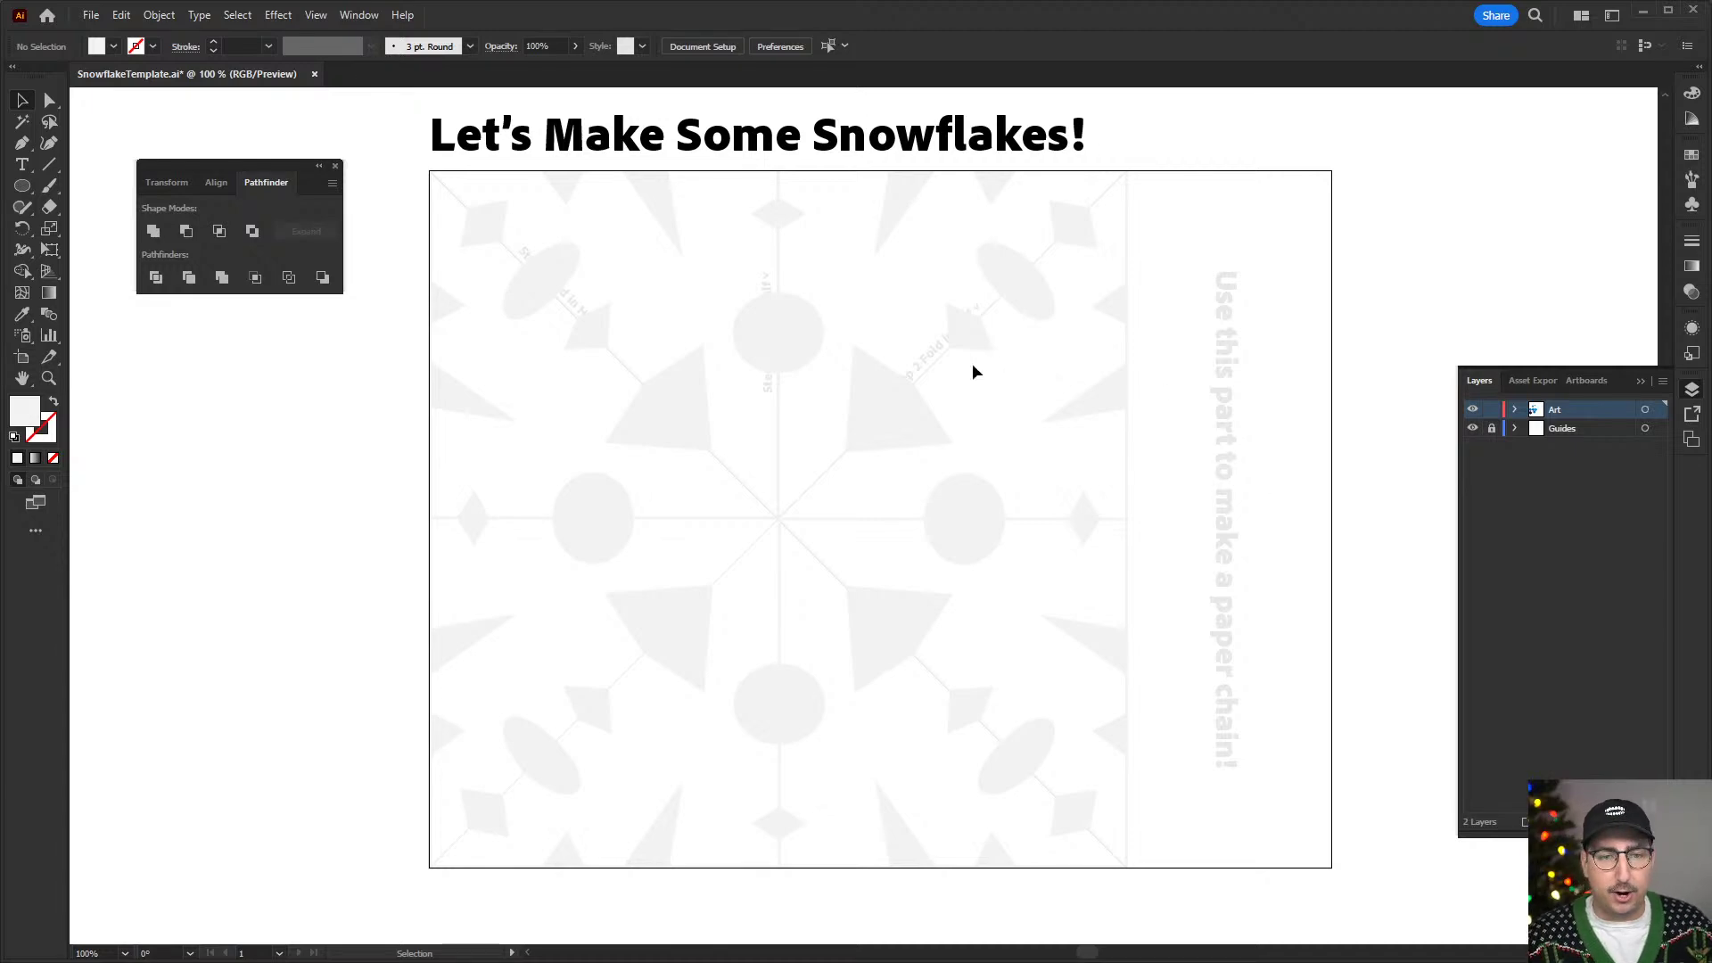
- Place a copy of the full snowflake on the empty canvas beside the artboard
left_click_drag(668, 412, 1159, 425)
left_click_drag(1219, 321, 375, 447)
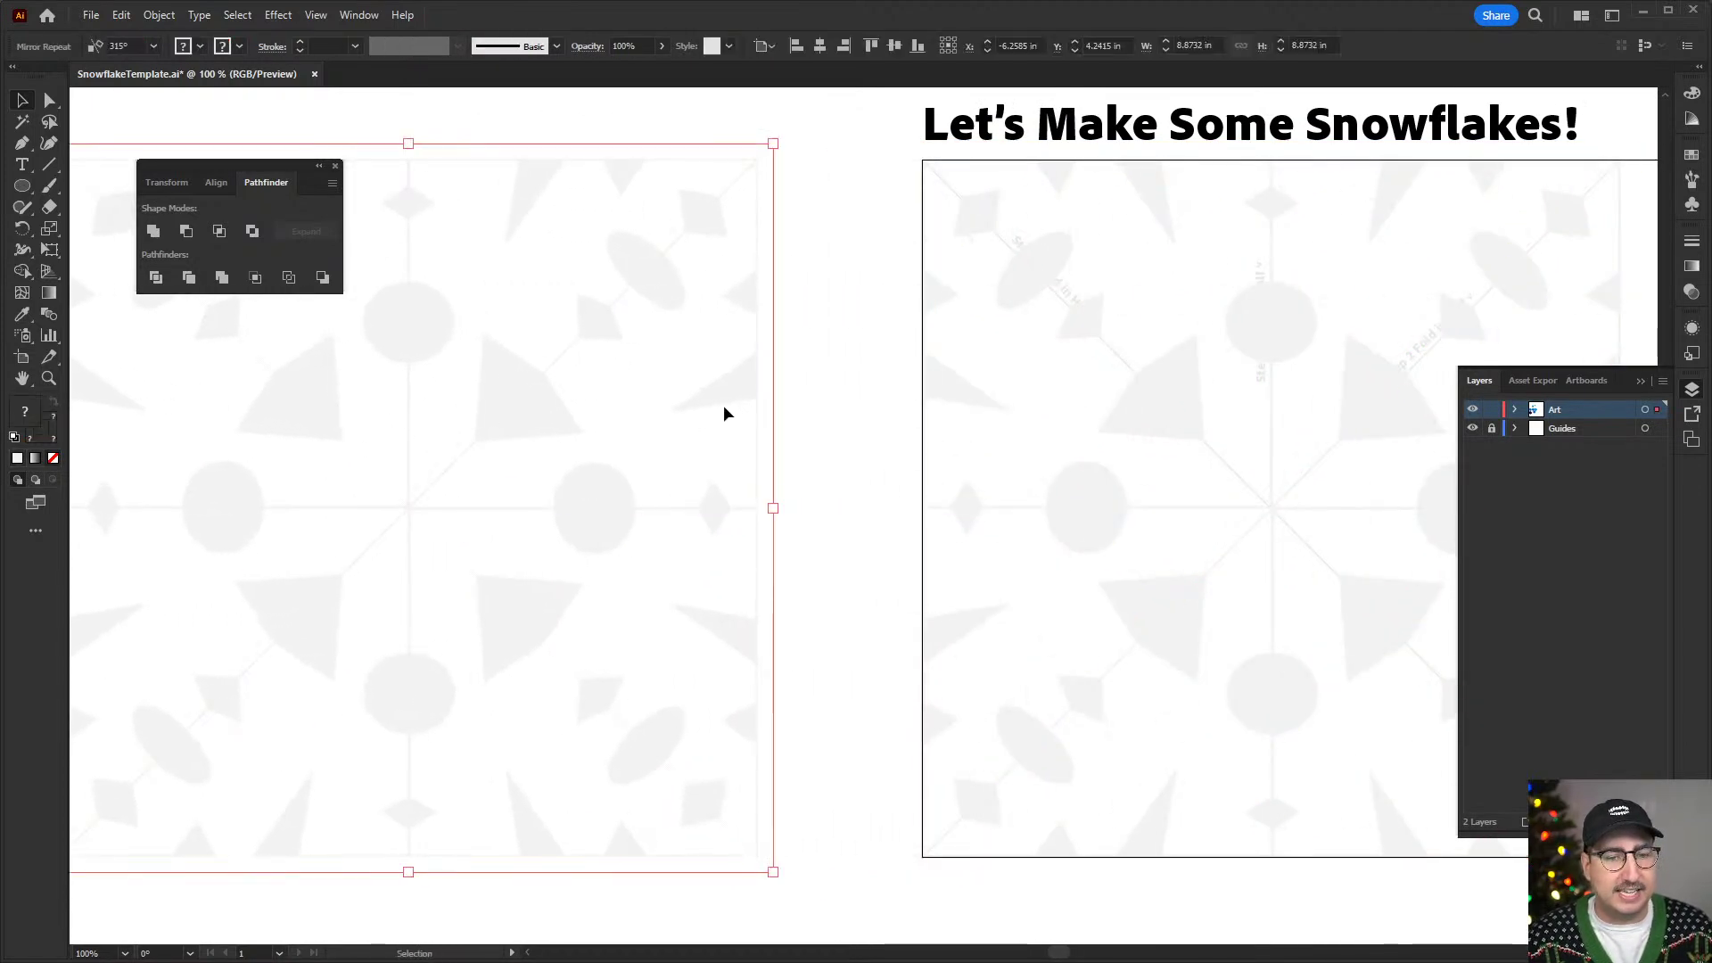
left_click(630, 295)
left_click_drag(599, 501, 937, 492)
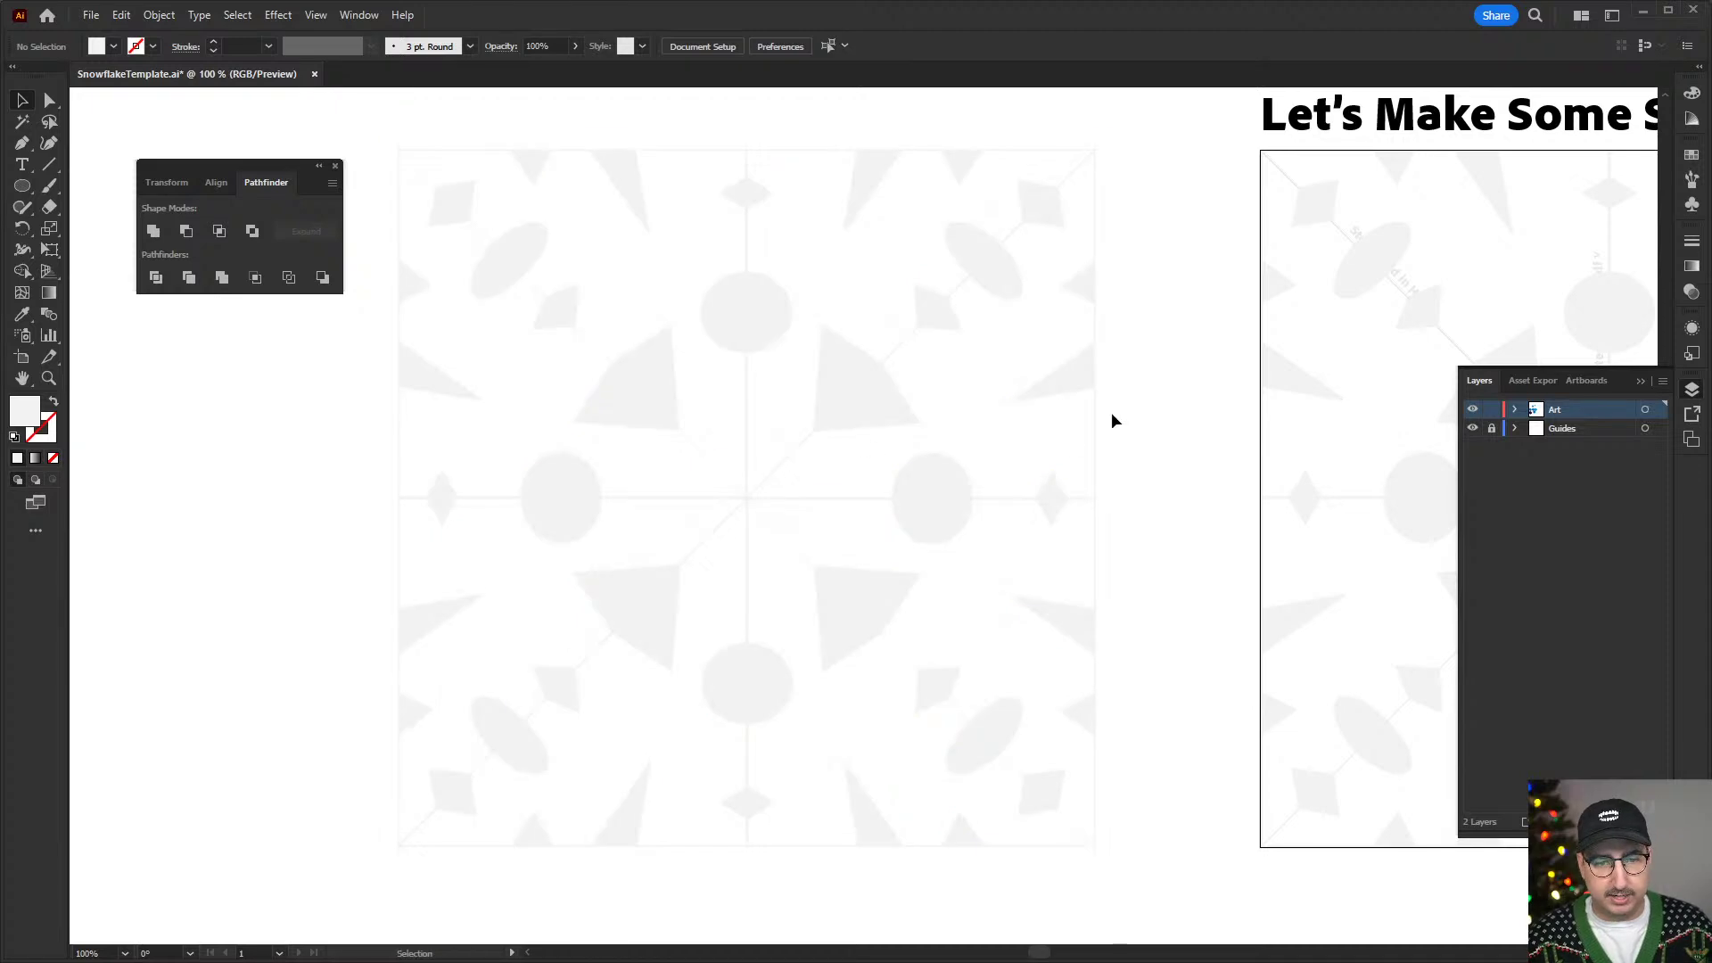
key("z")
left_click(1139, 428, "alt")
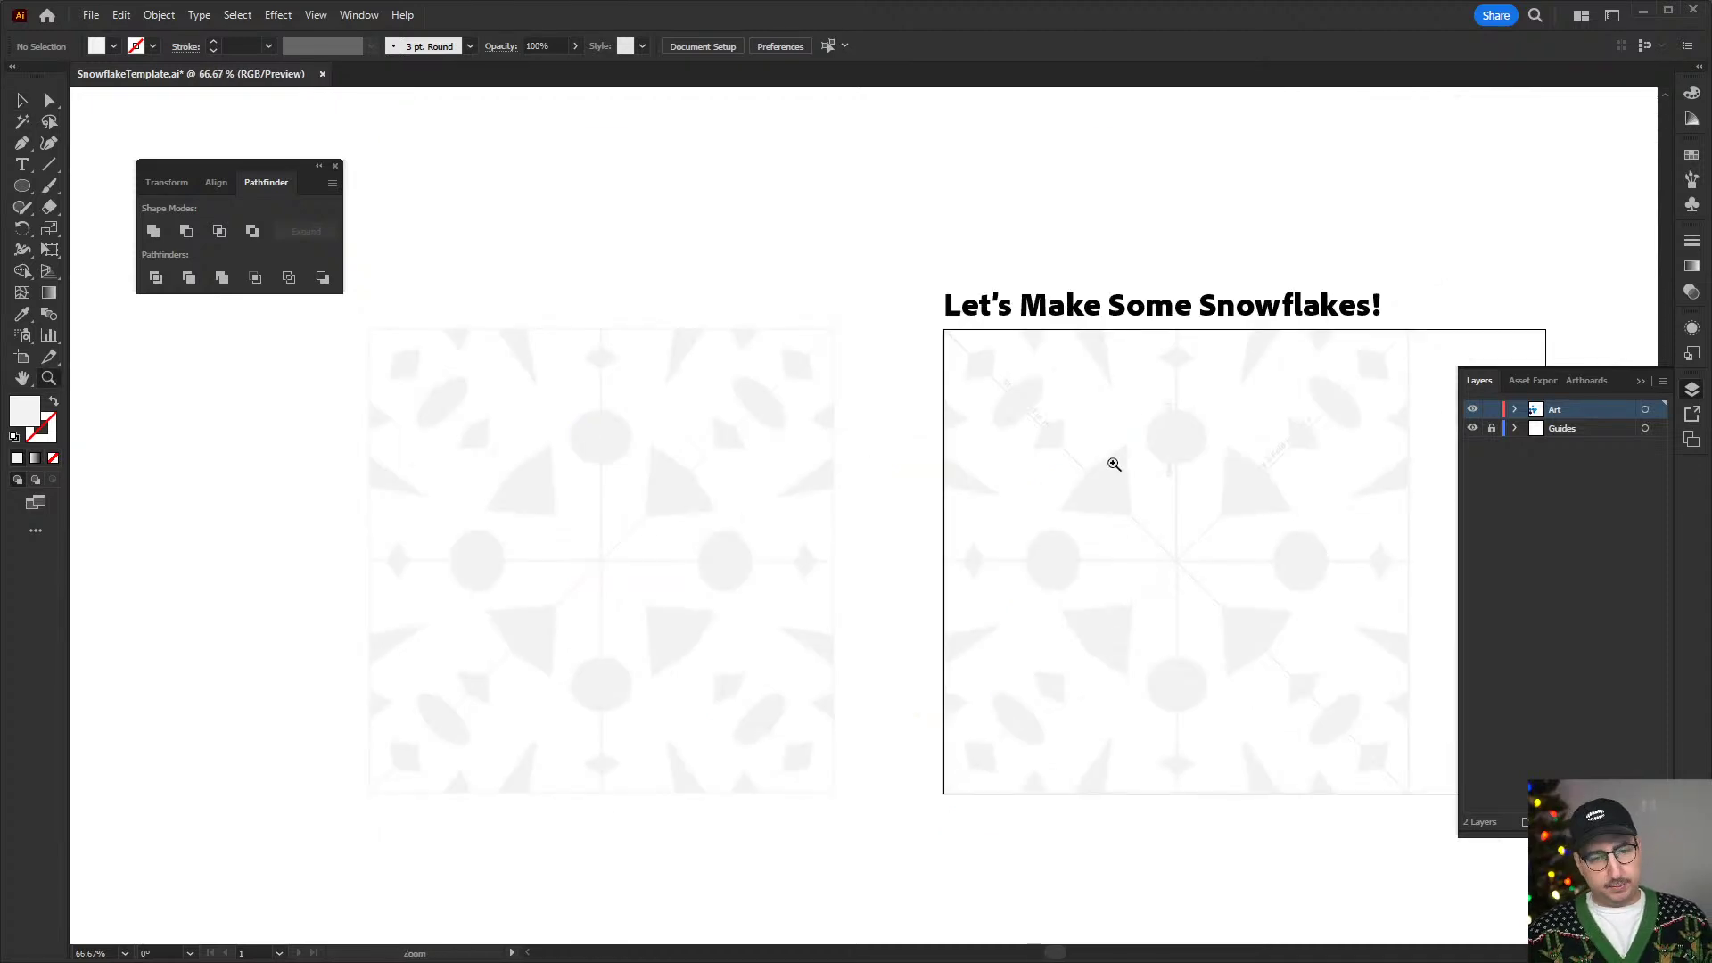
left_click(898, 555)
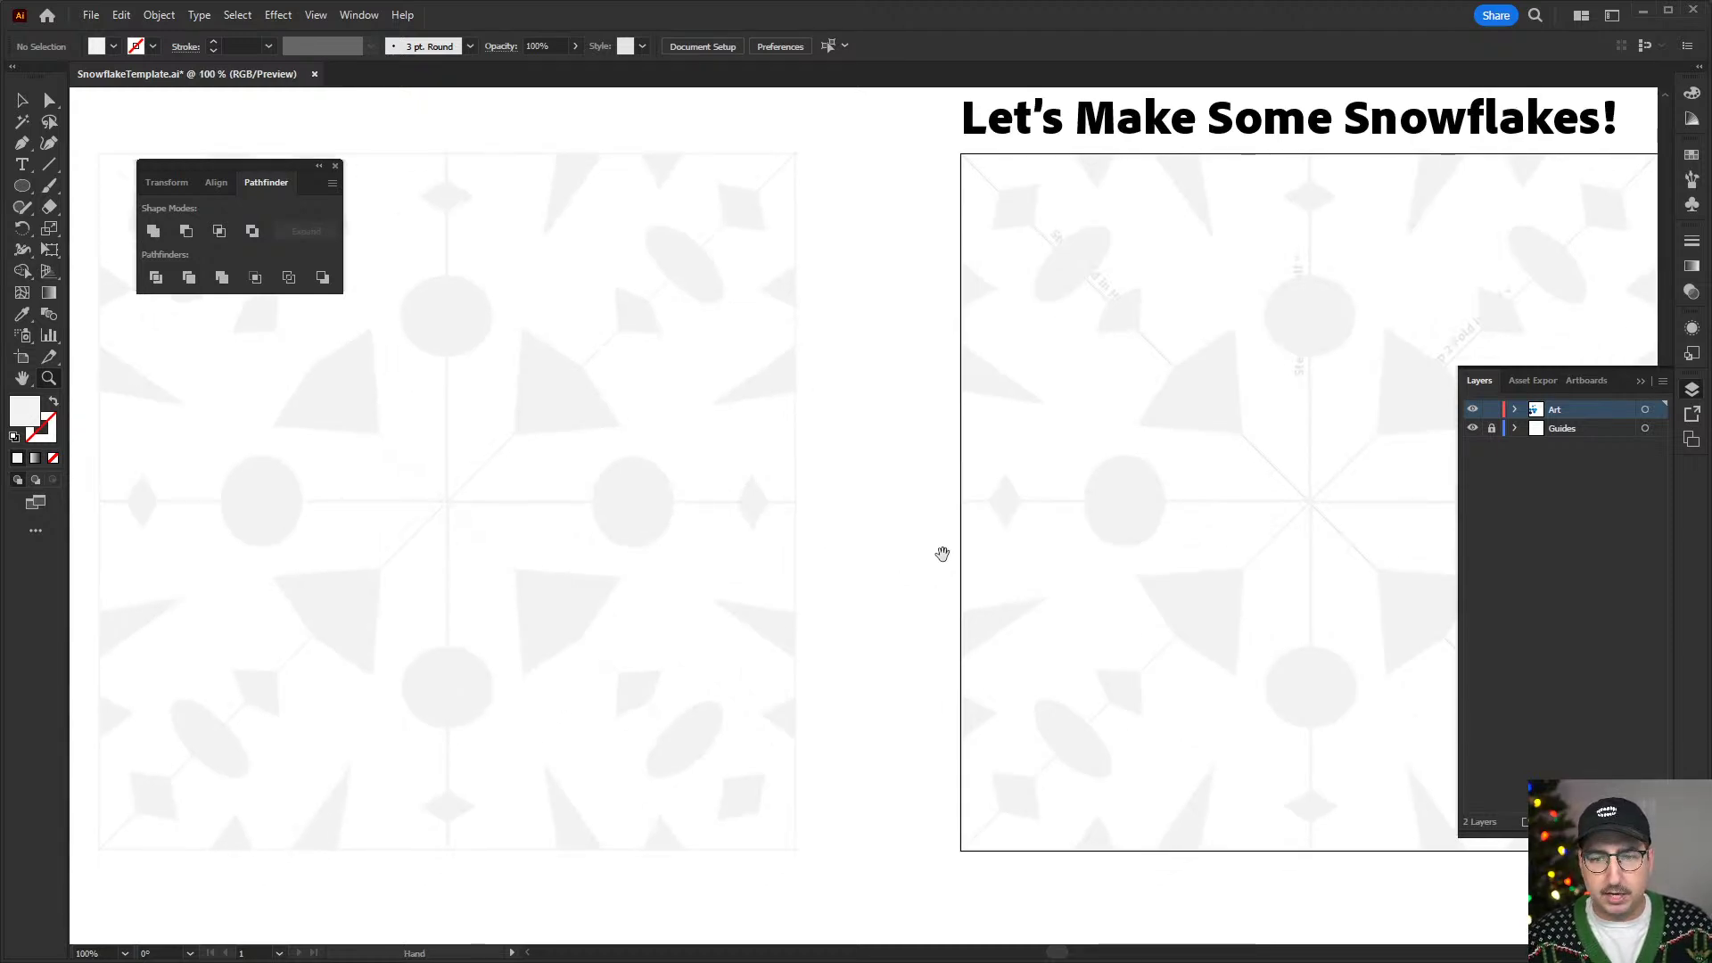
left_click_drag(940, 550, 413, 566)
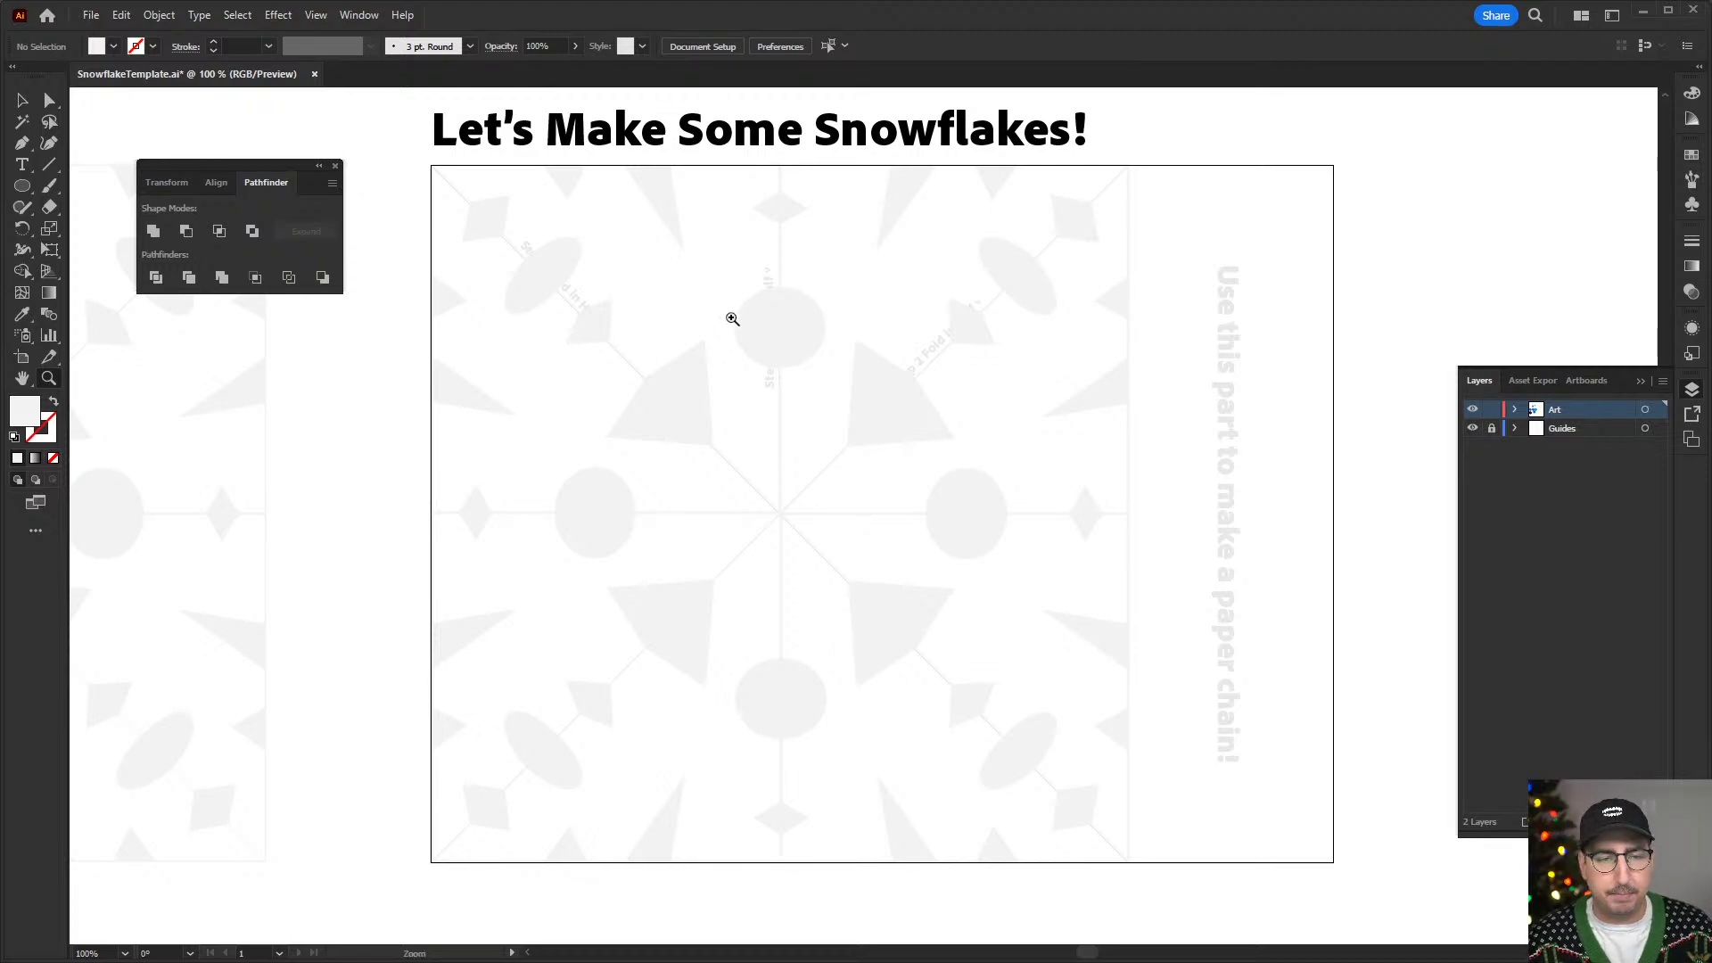
- Try to reach the original section inside the snowflake's nested Mirror repeats through isolation mode and Direct Selection
key("v")
key("ctrl+a")
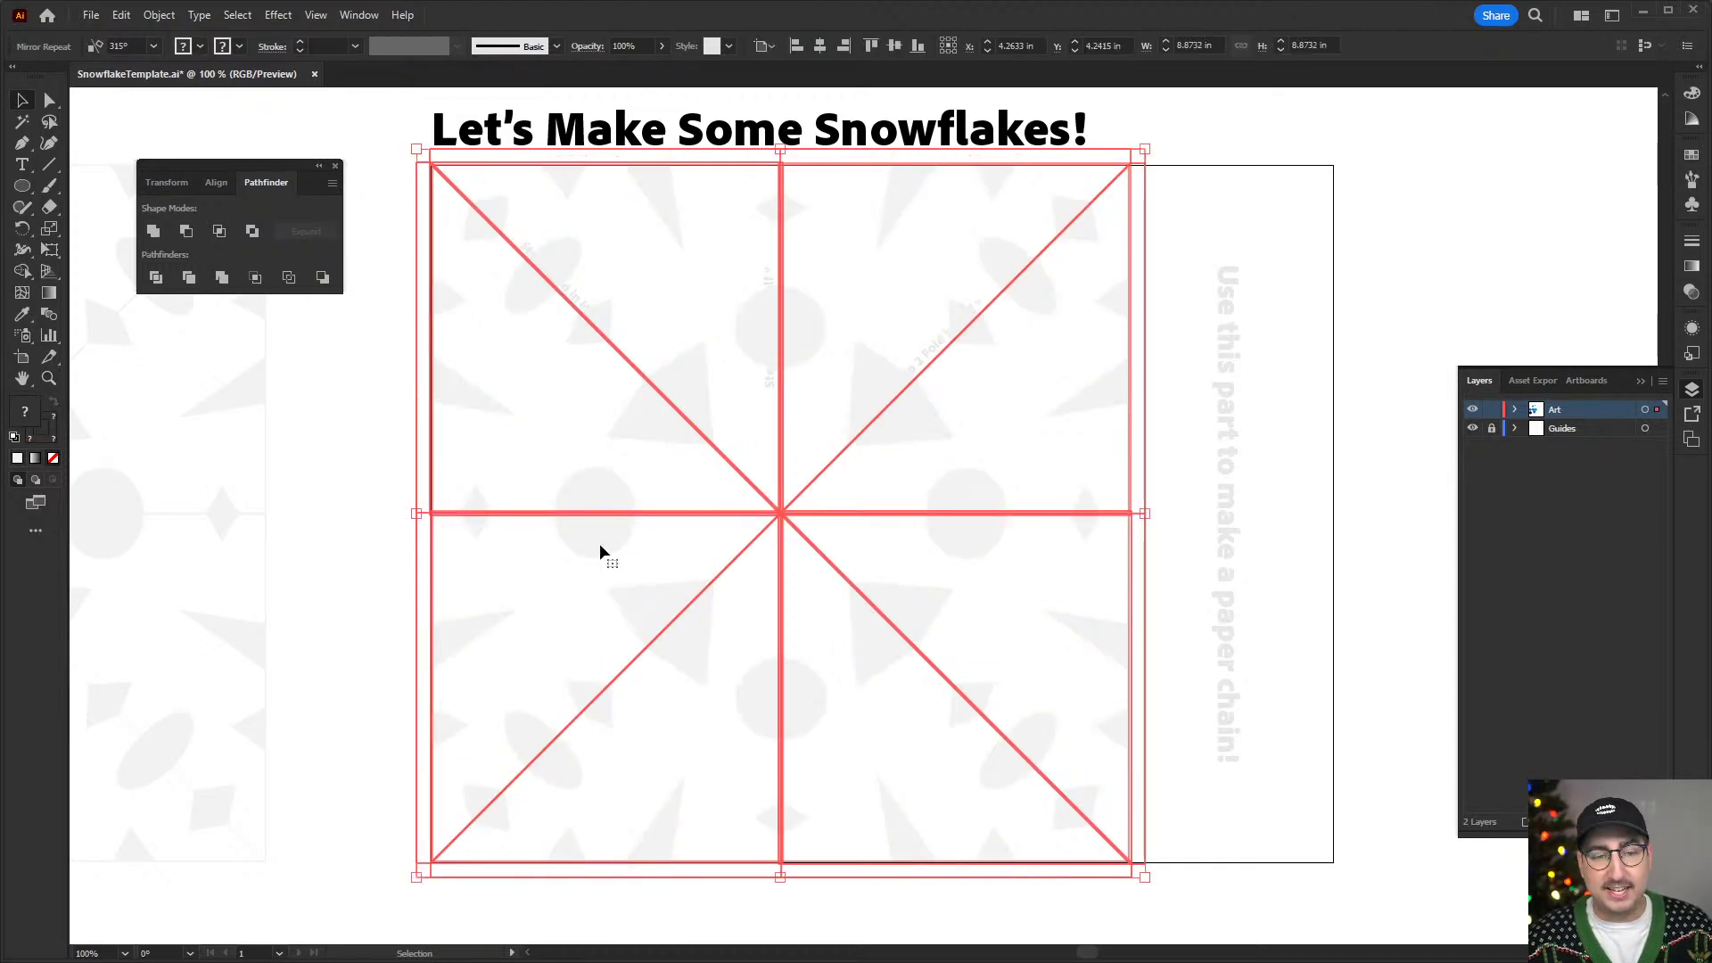
double_click(599, 546)
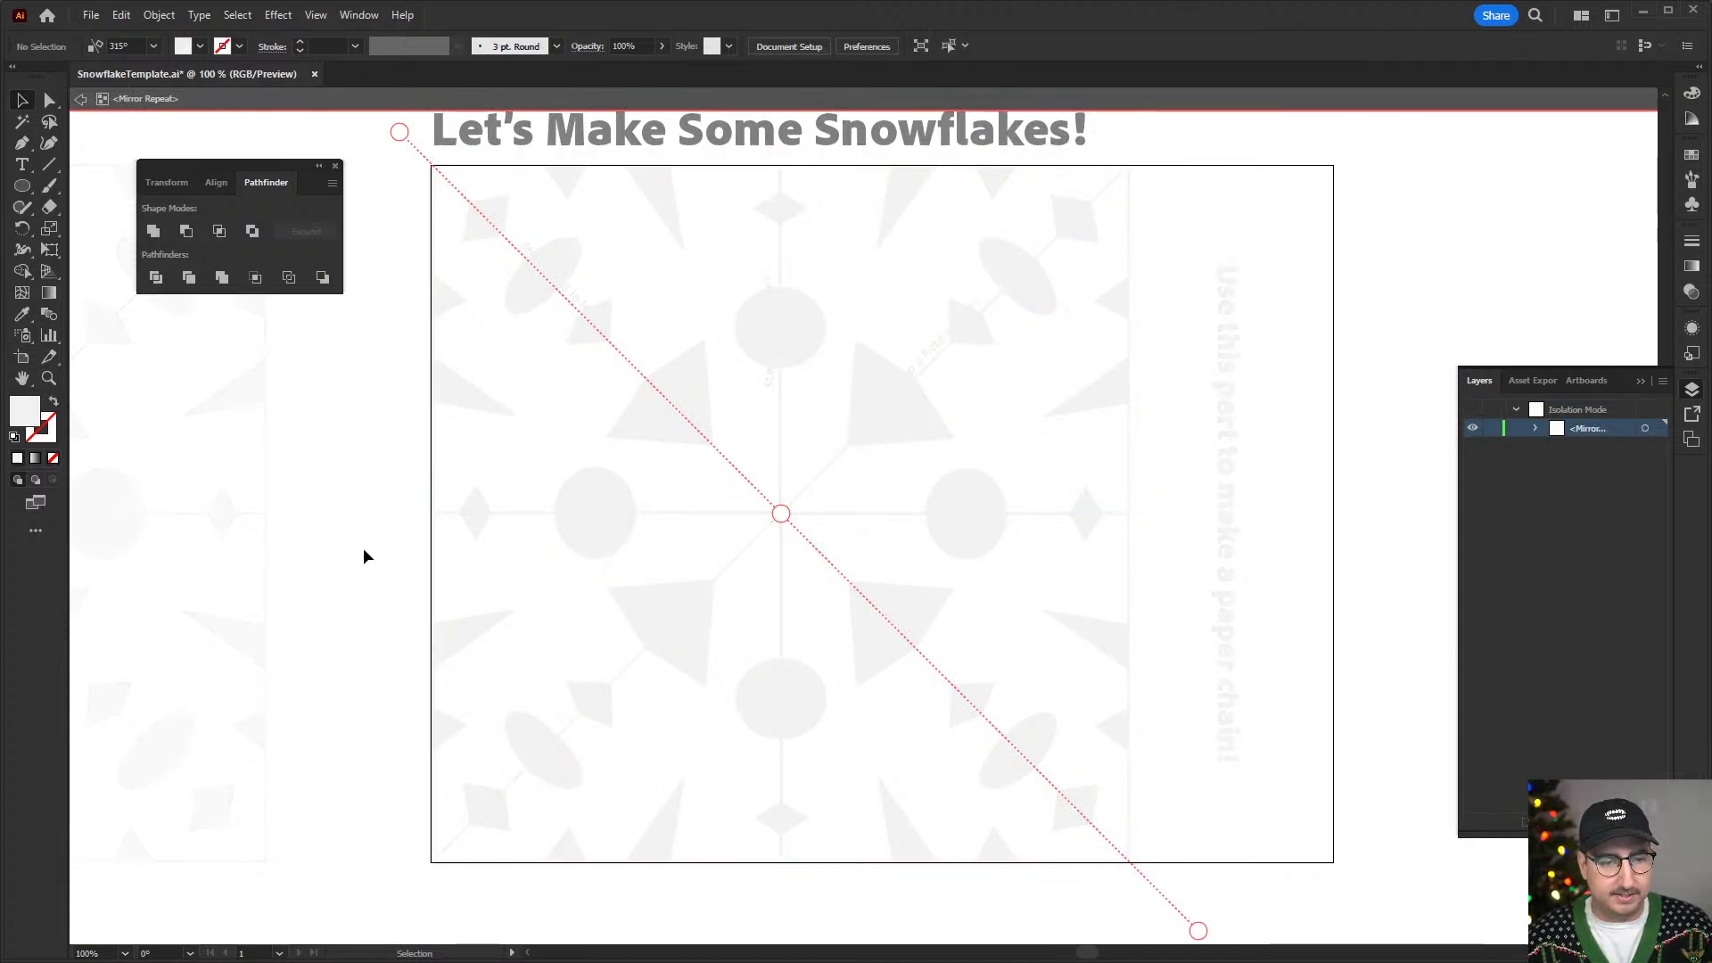
double_click(592, 538)
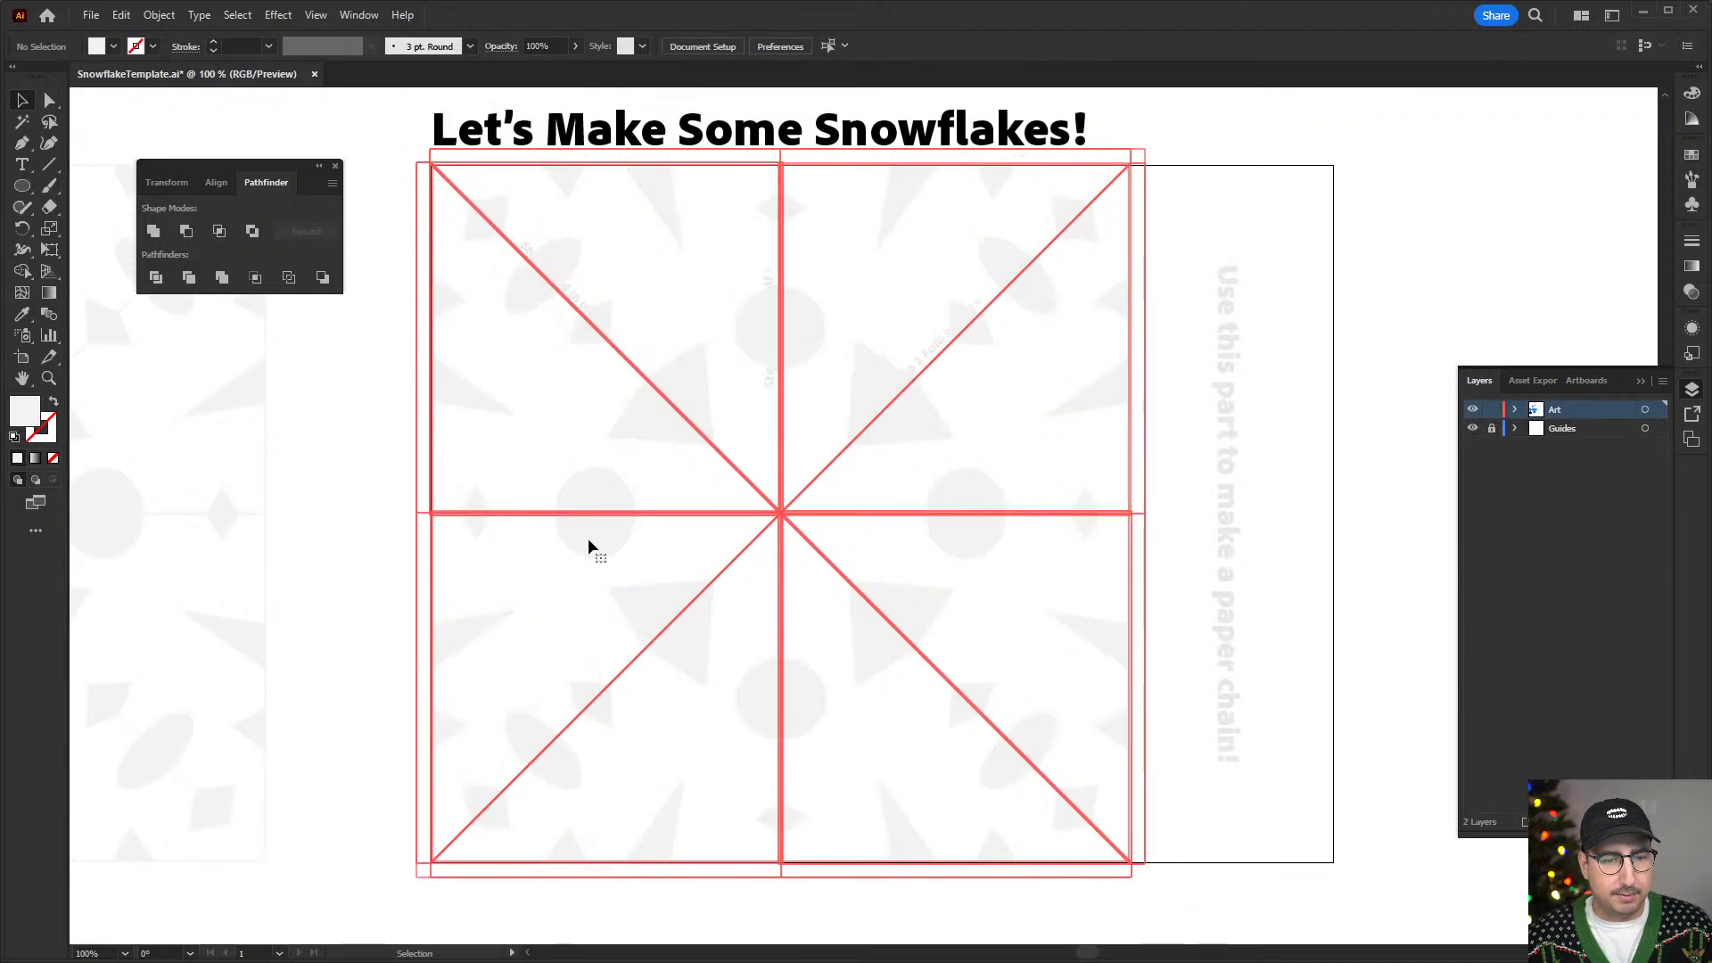
left_click(595, 533)
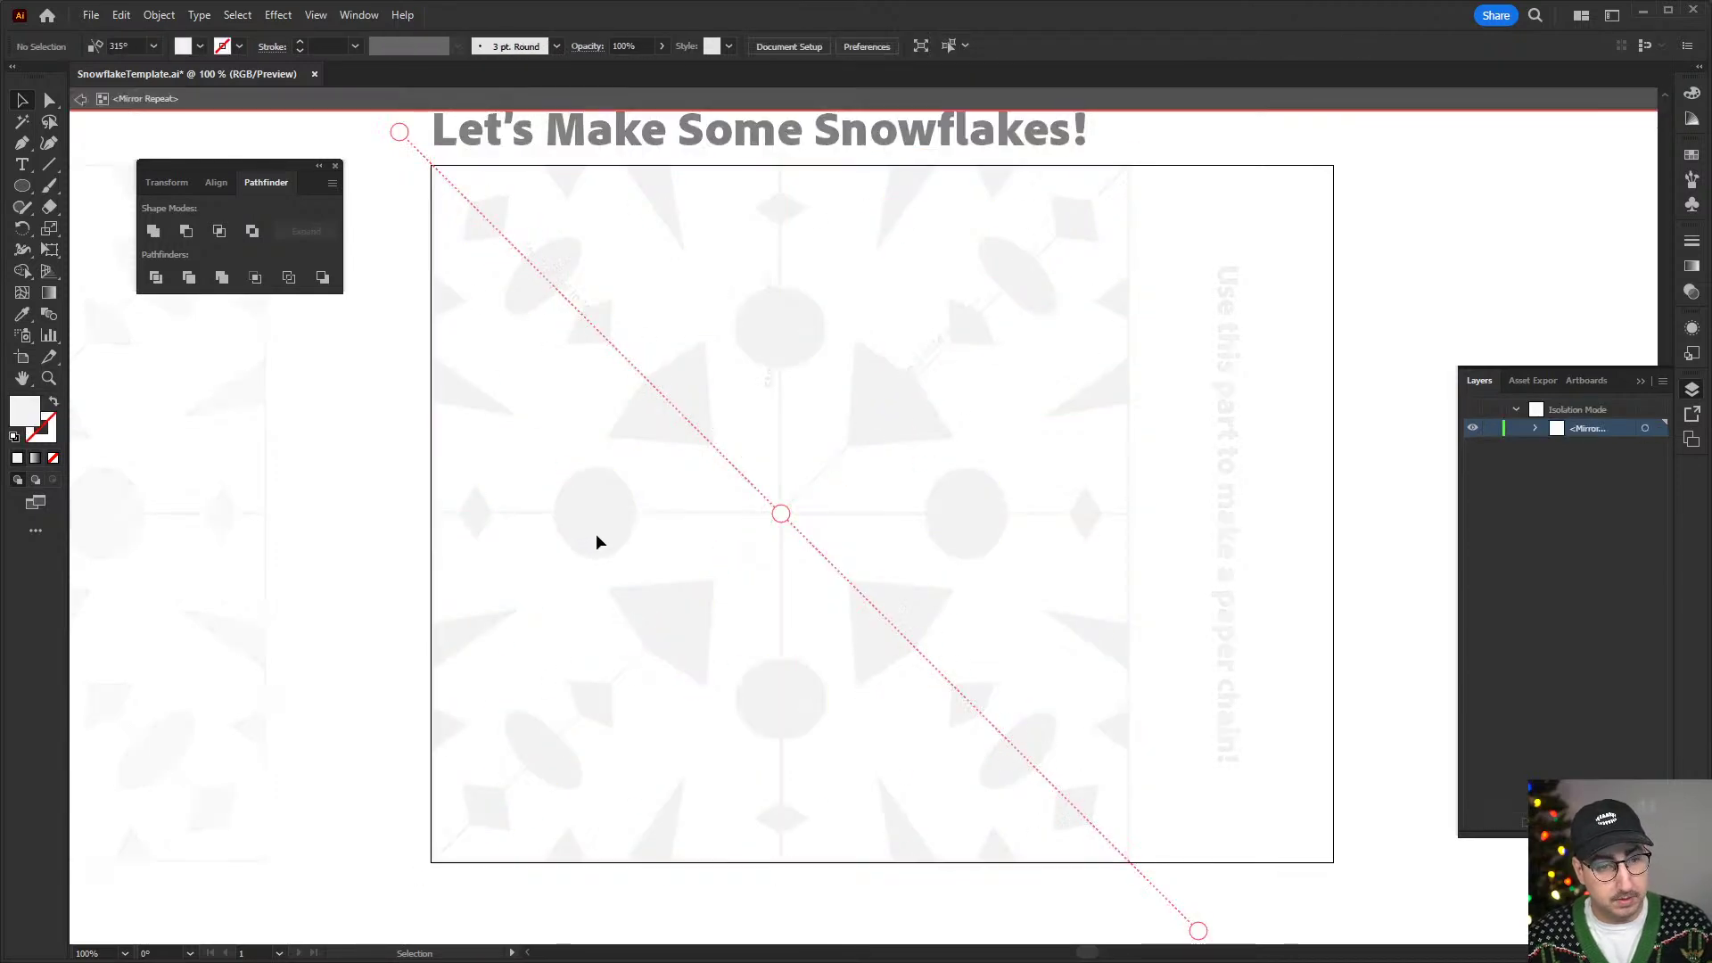
left_click(605, 543)
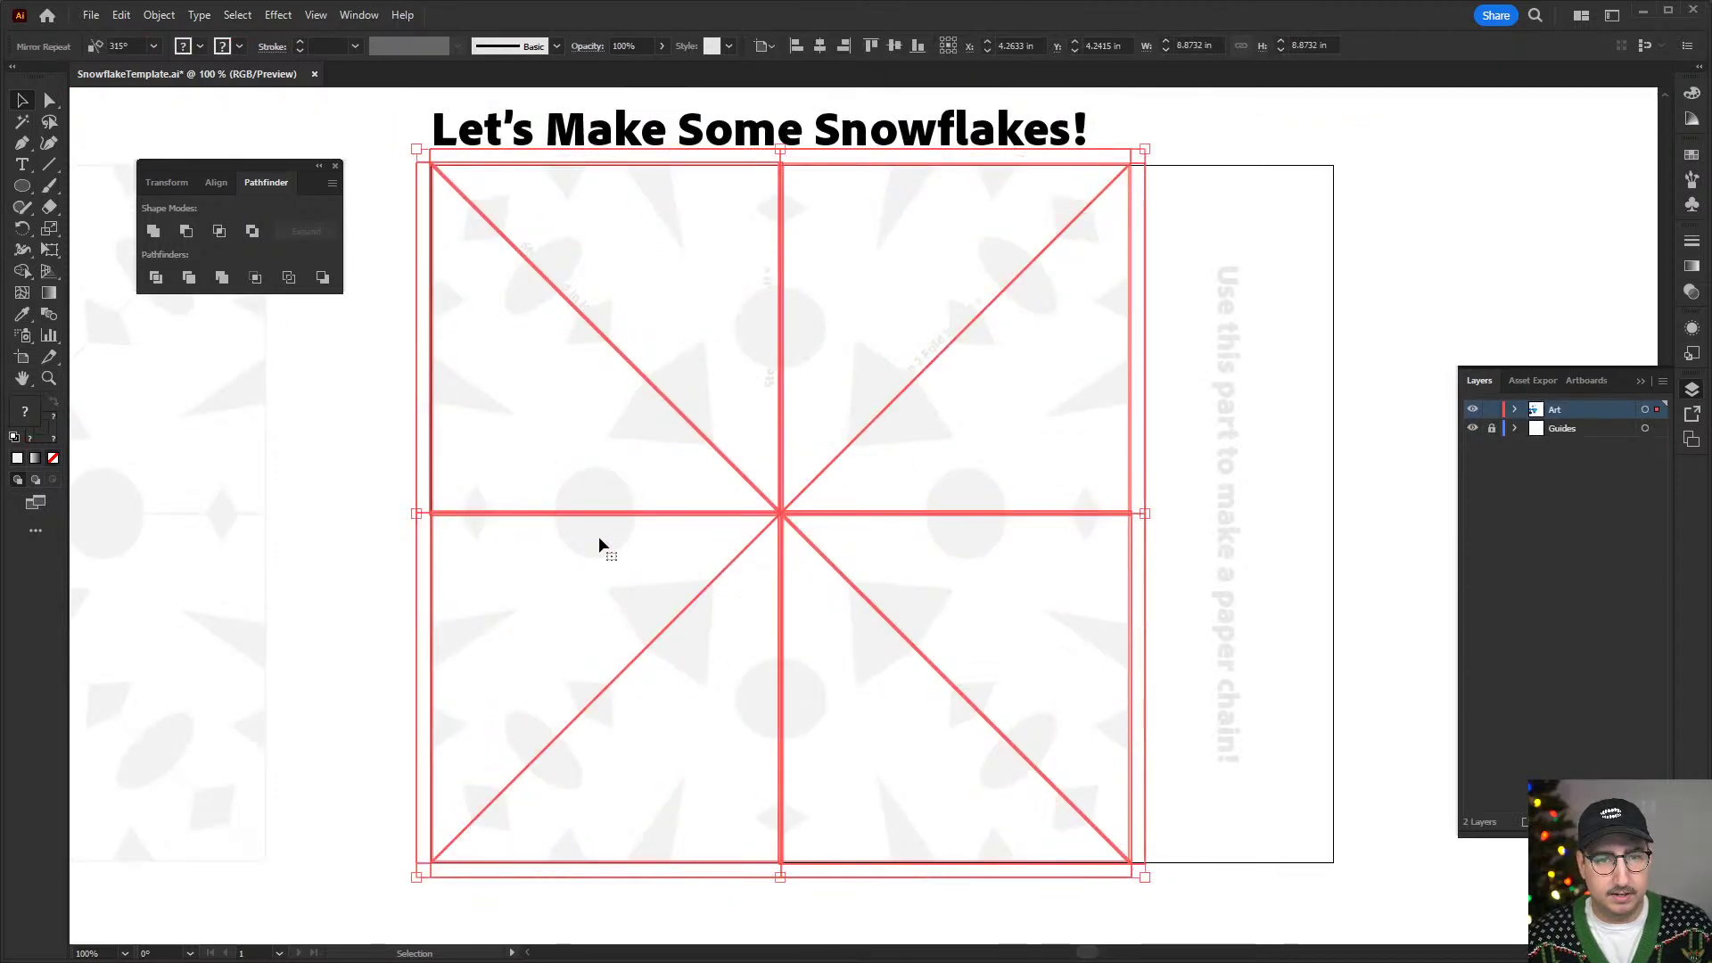
key("a")
left_click(386, 528)
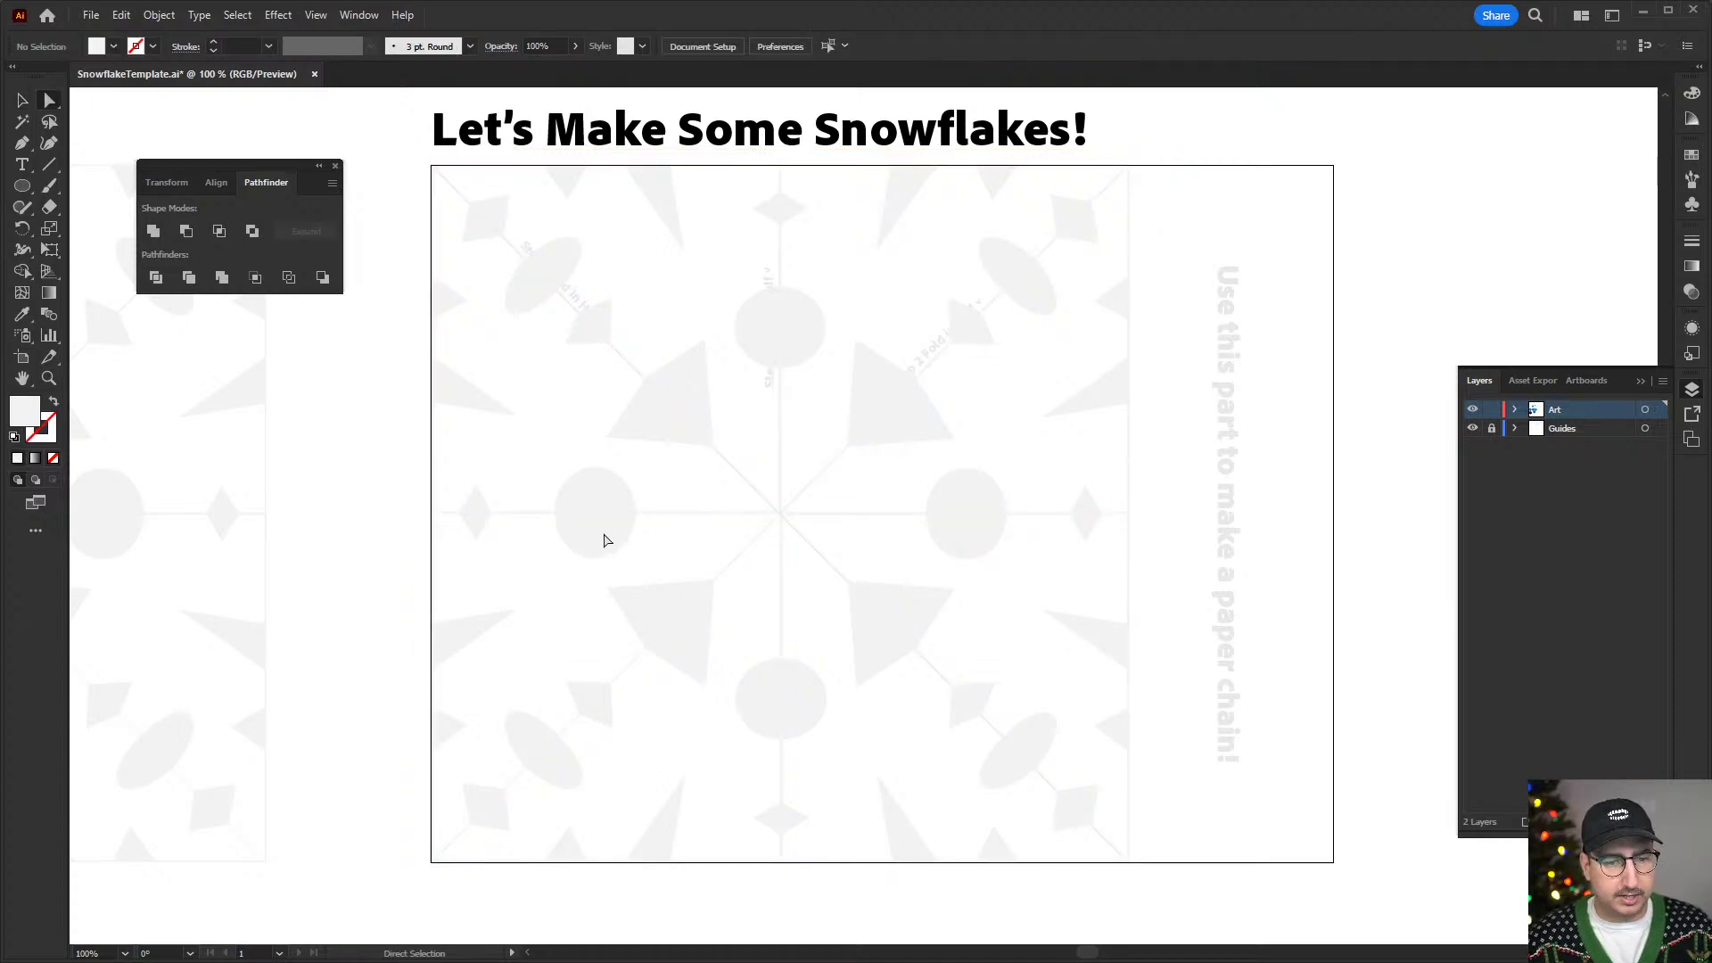
- Try isolating the artboard snowflake's outer Mirror repeat and deleting its contents
key("v")
left_click(592, 540)
right_click(593, 540)
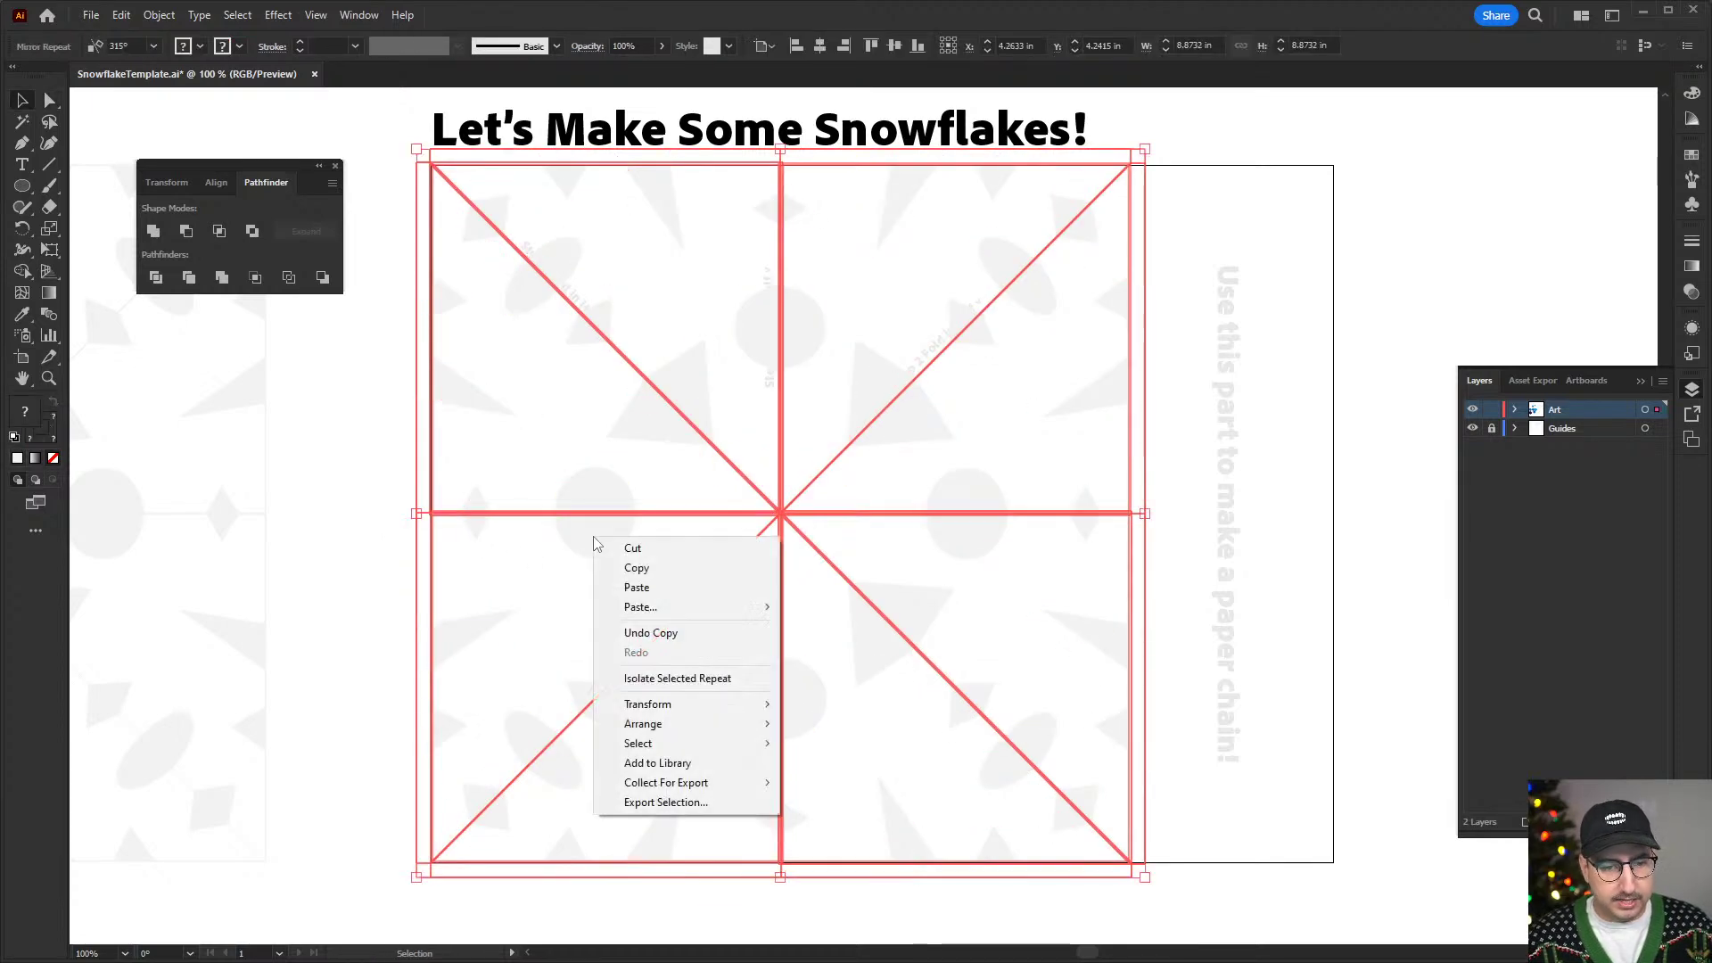
left_click(677, 677)
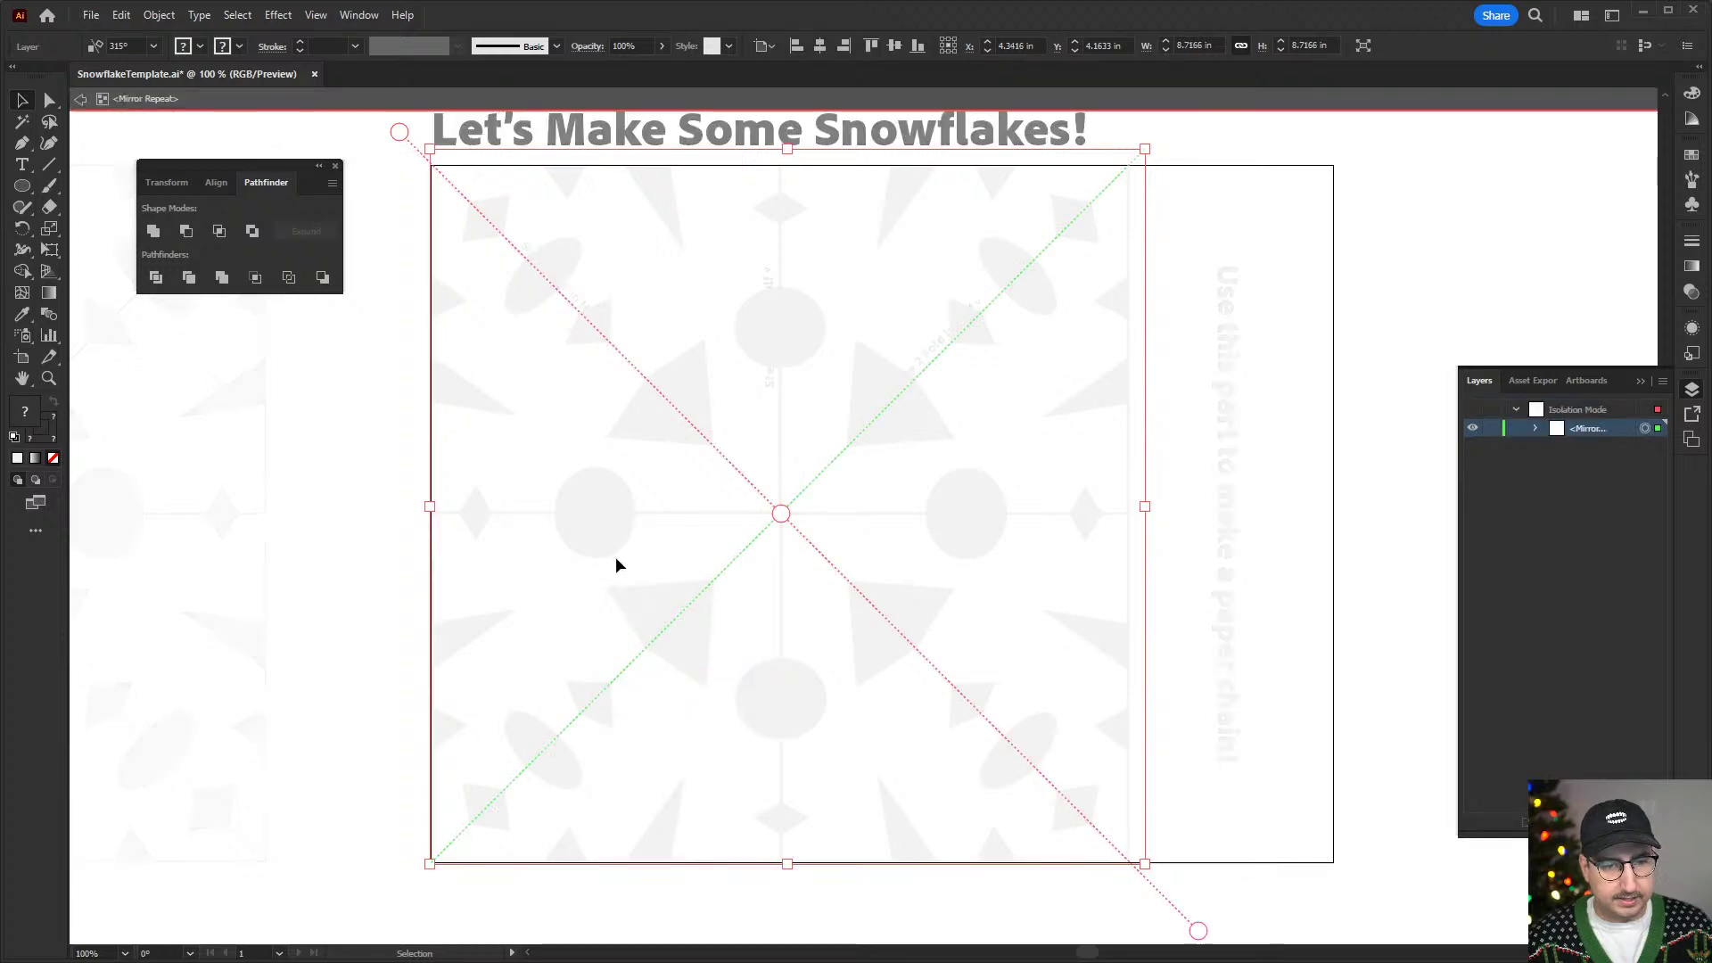
key("Delete")
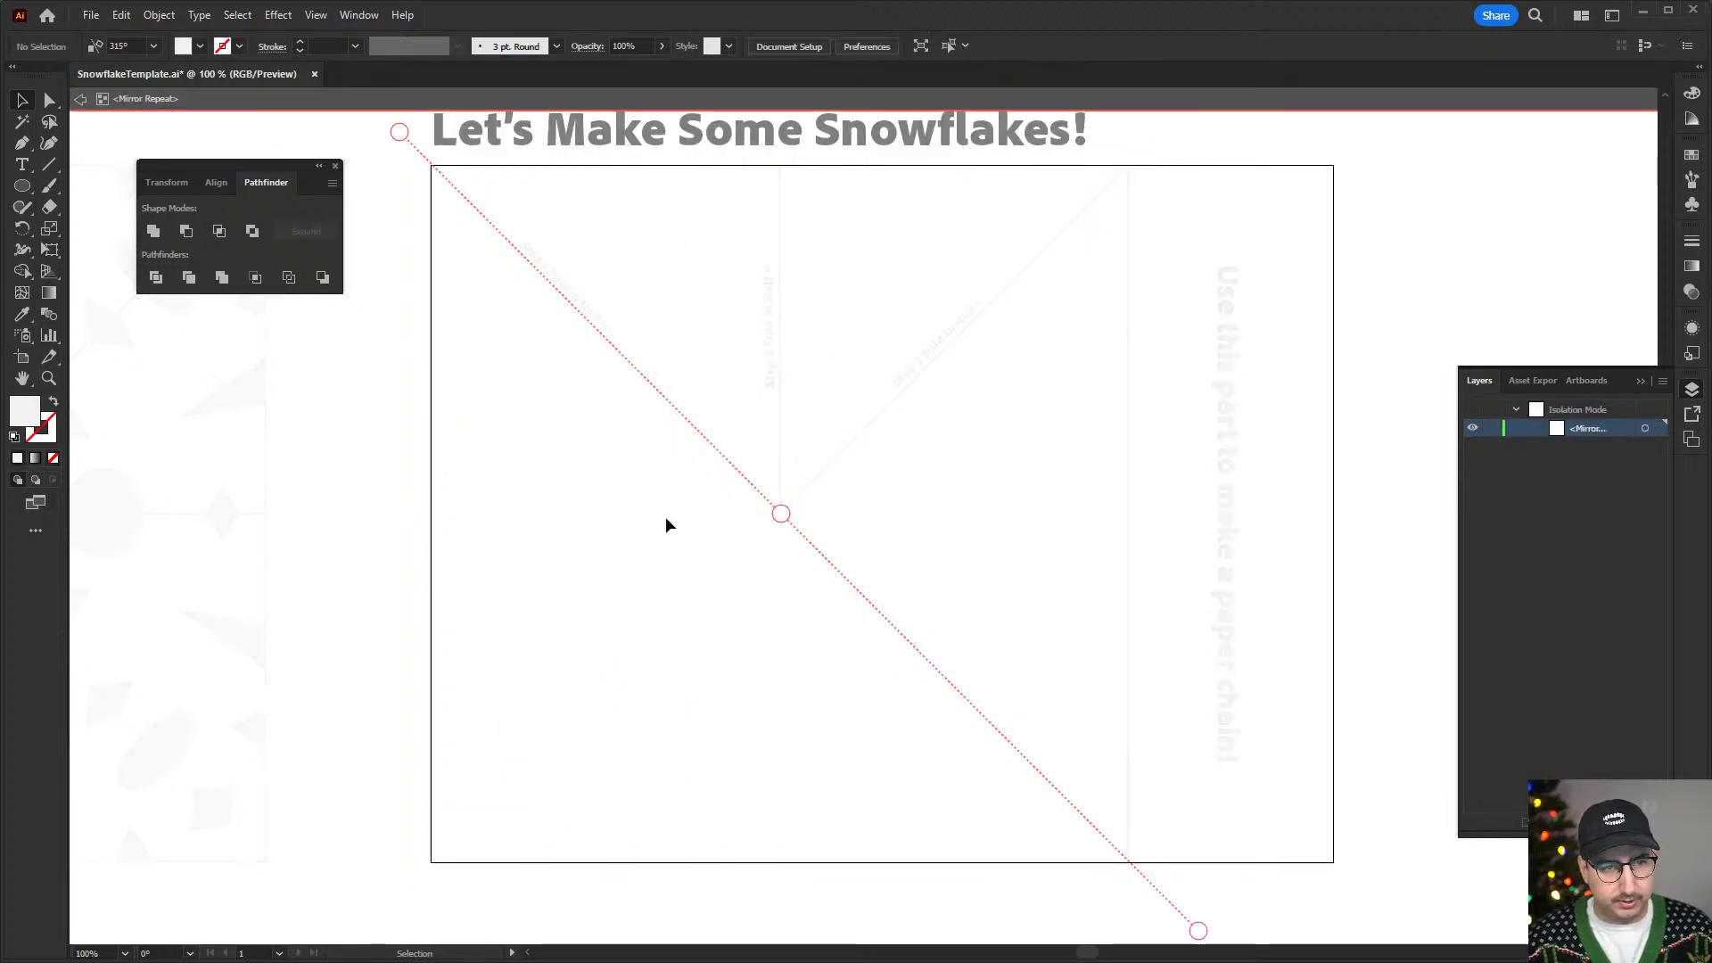
key("Escape")
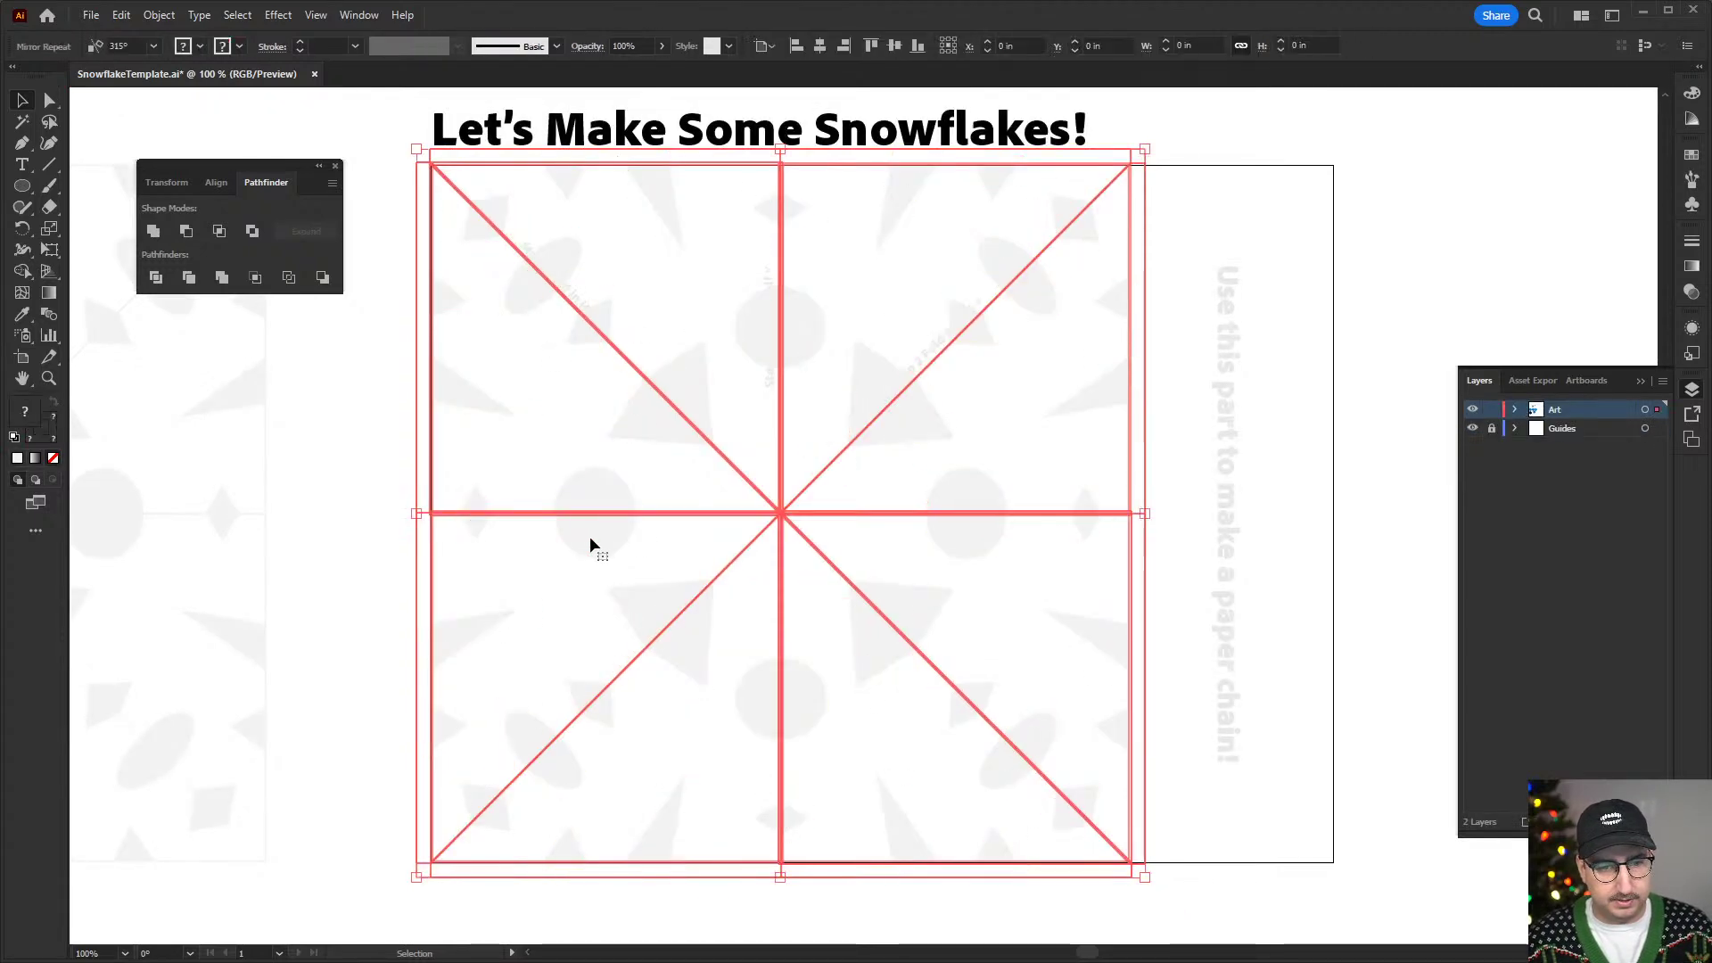
key("a")
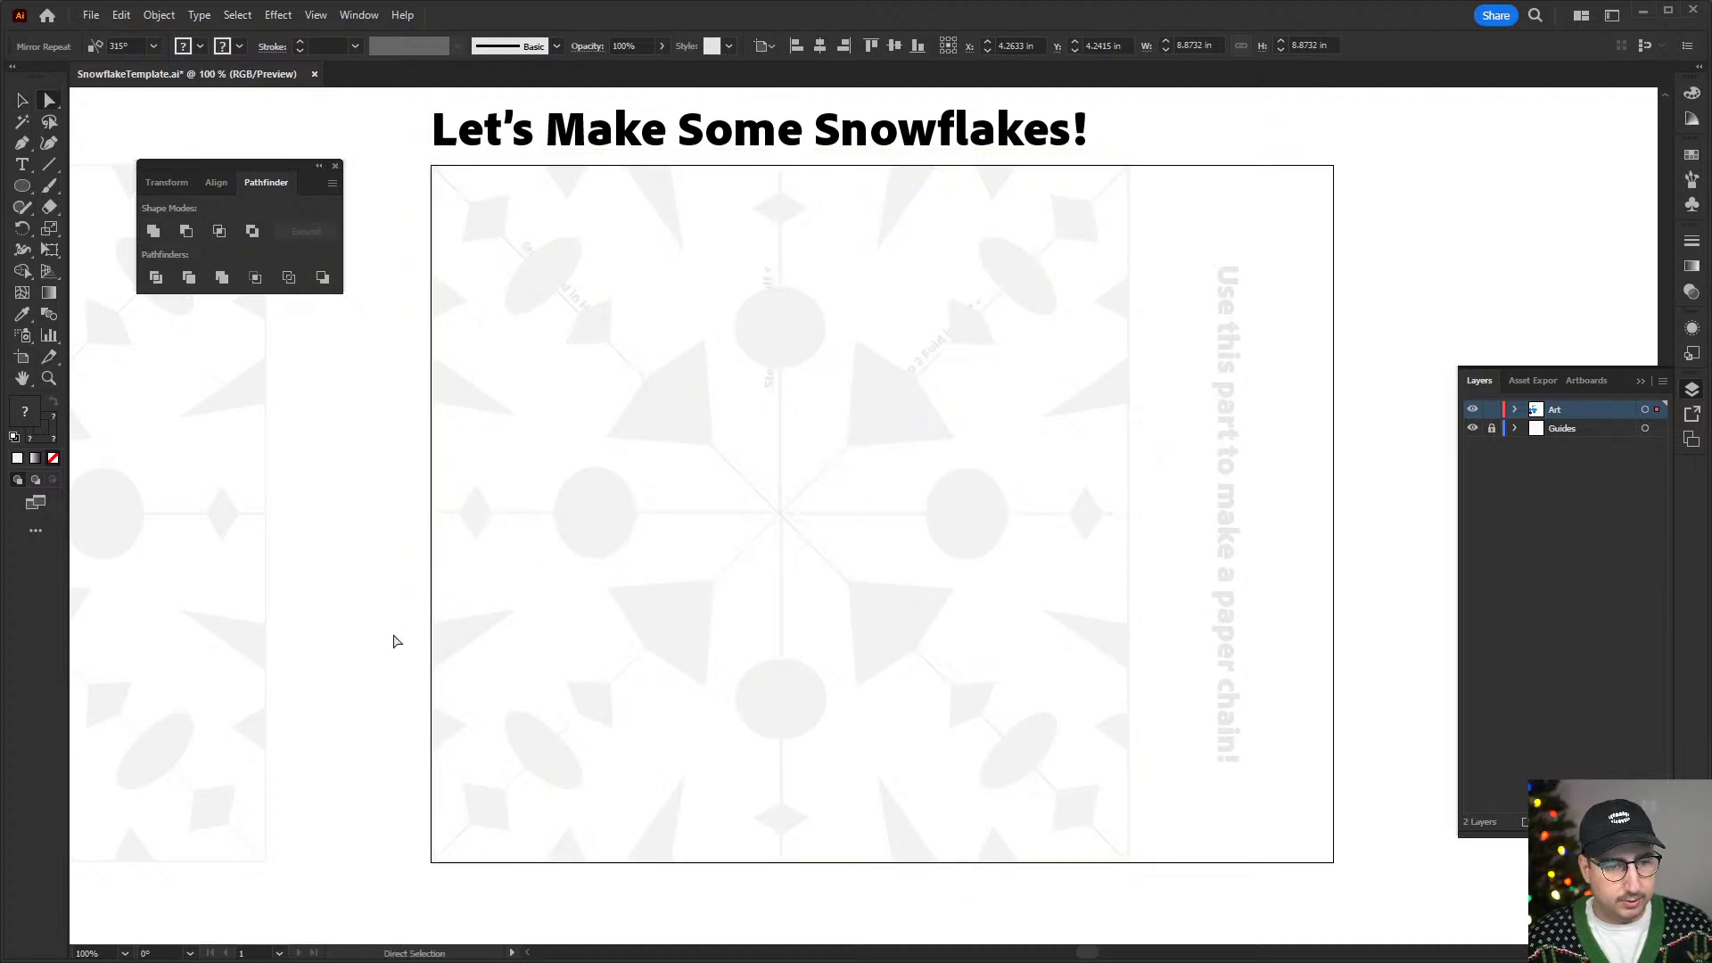
left_click(482, 695)
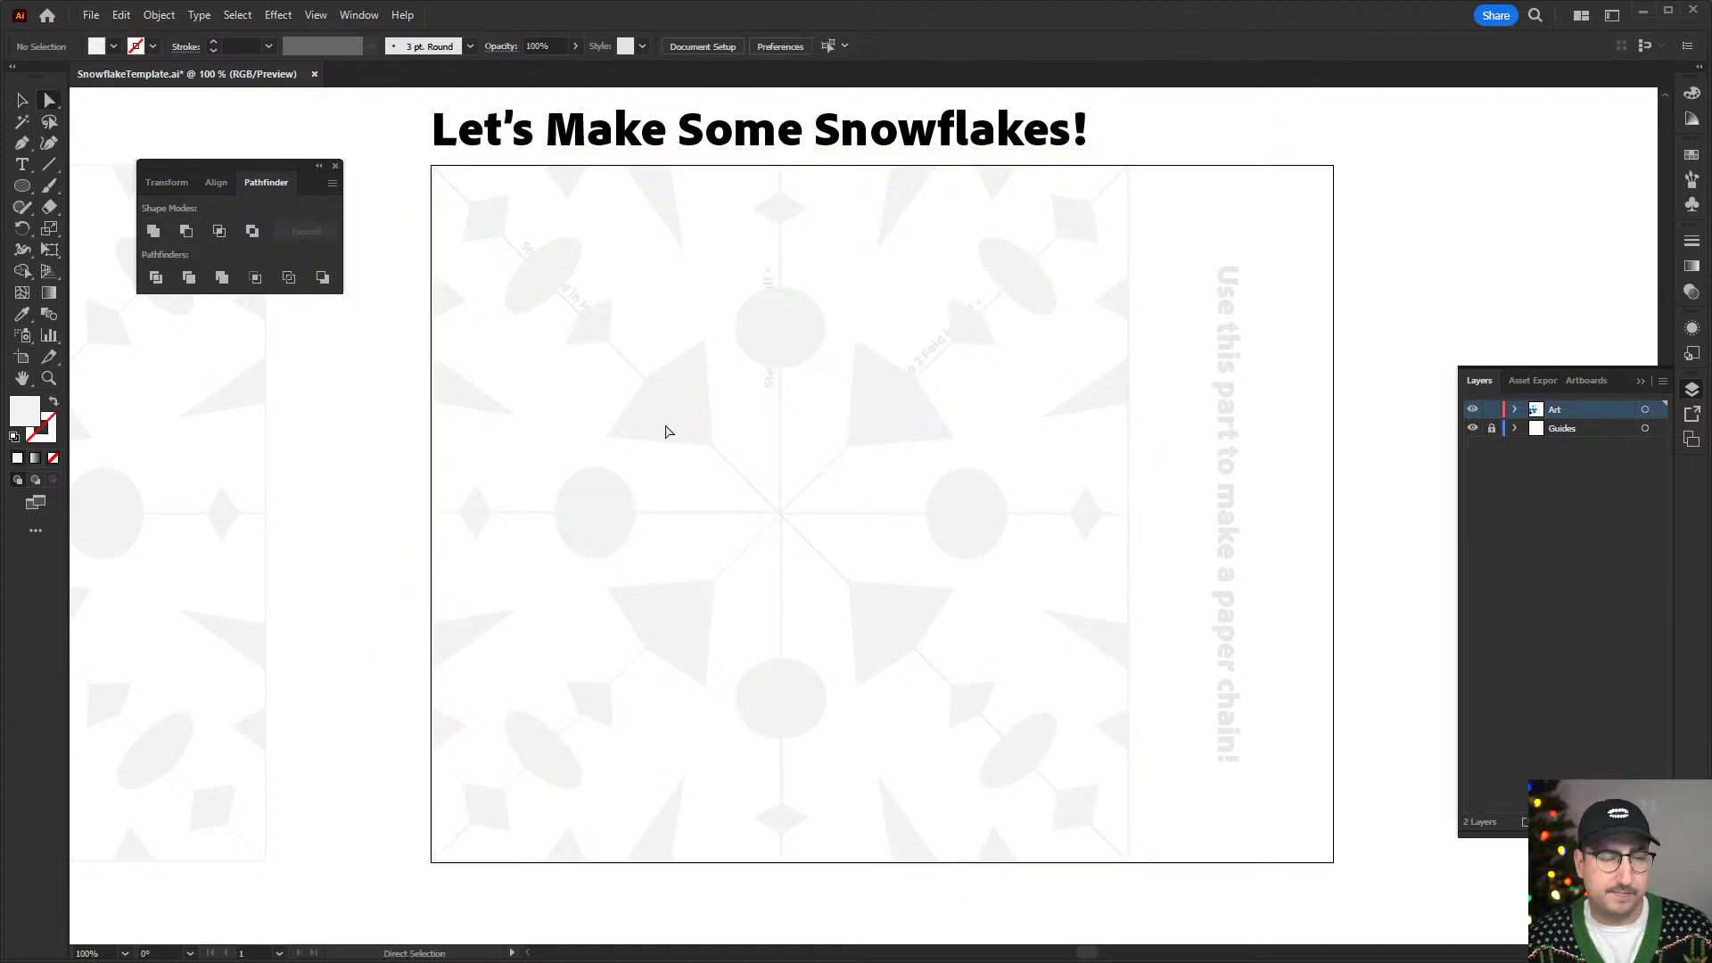
- Revert the artboard to the single clipped triangular section and place the copied snowflake just outside the artboard's edge
key("v")
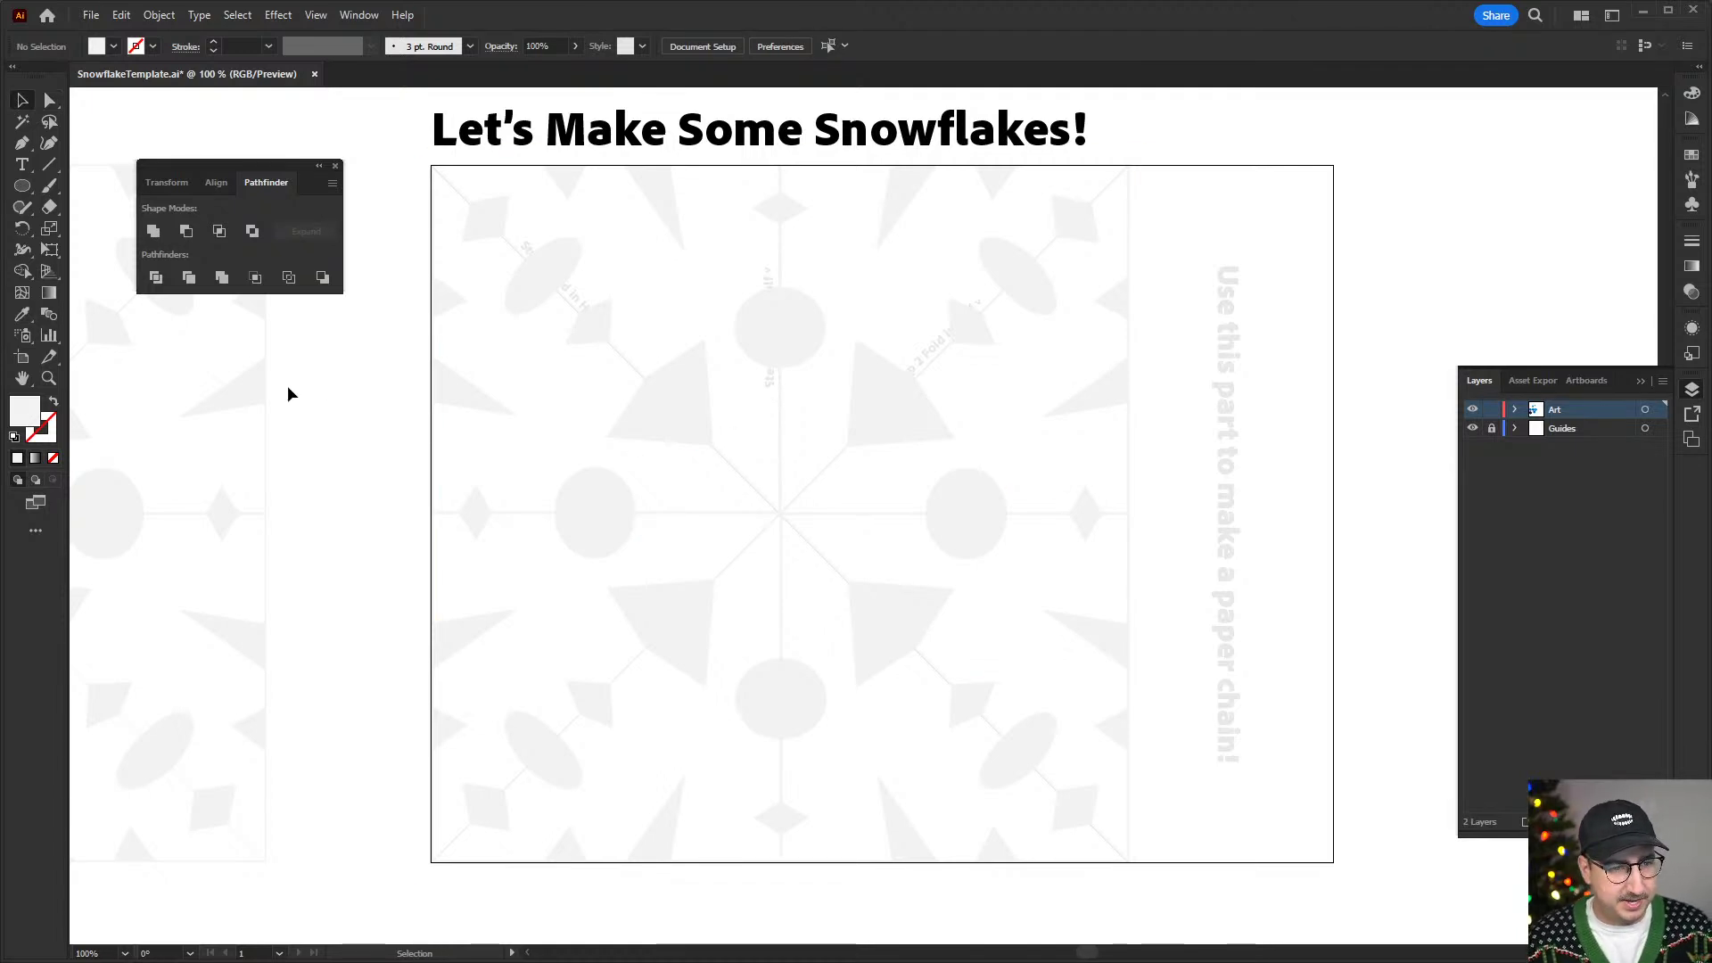
left_click(214, 398)
key("a")
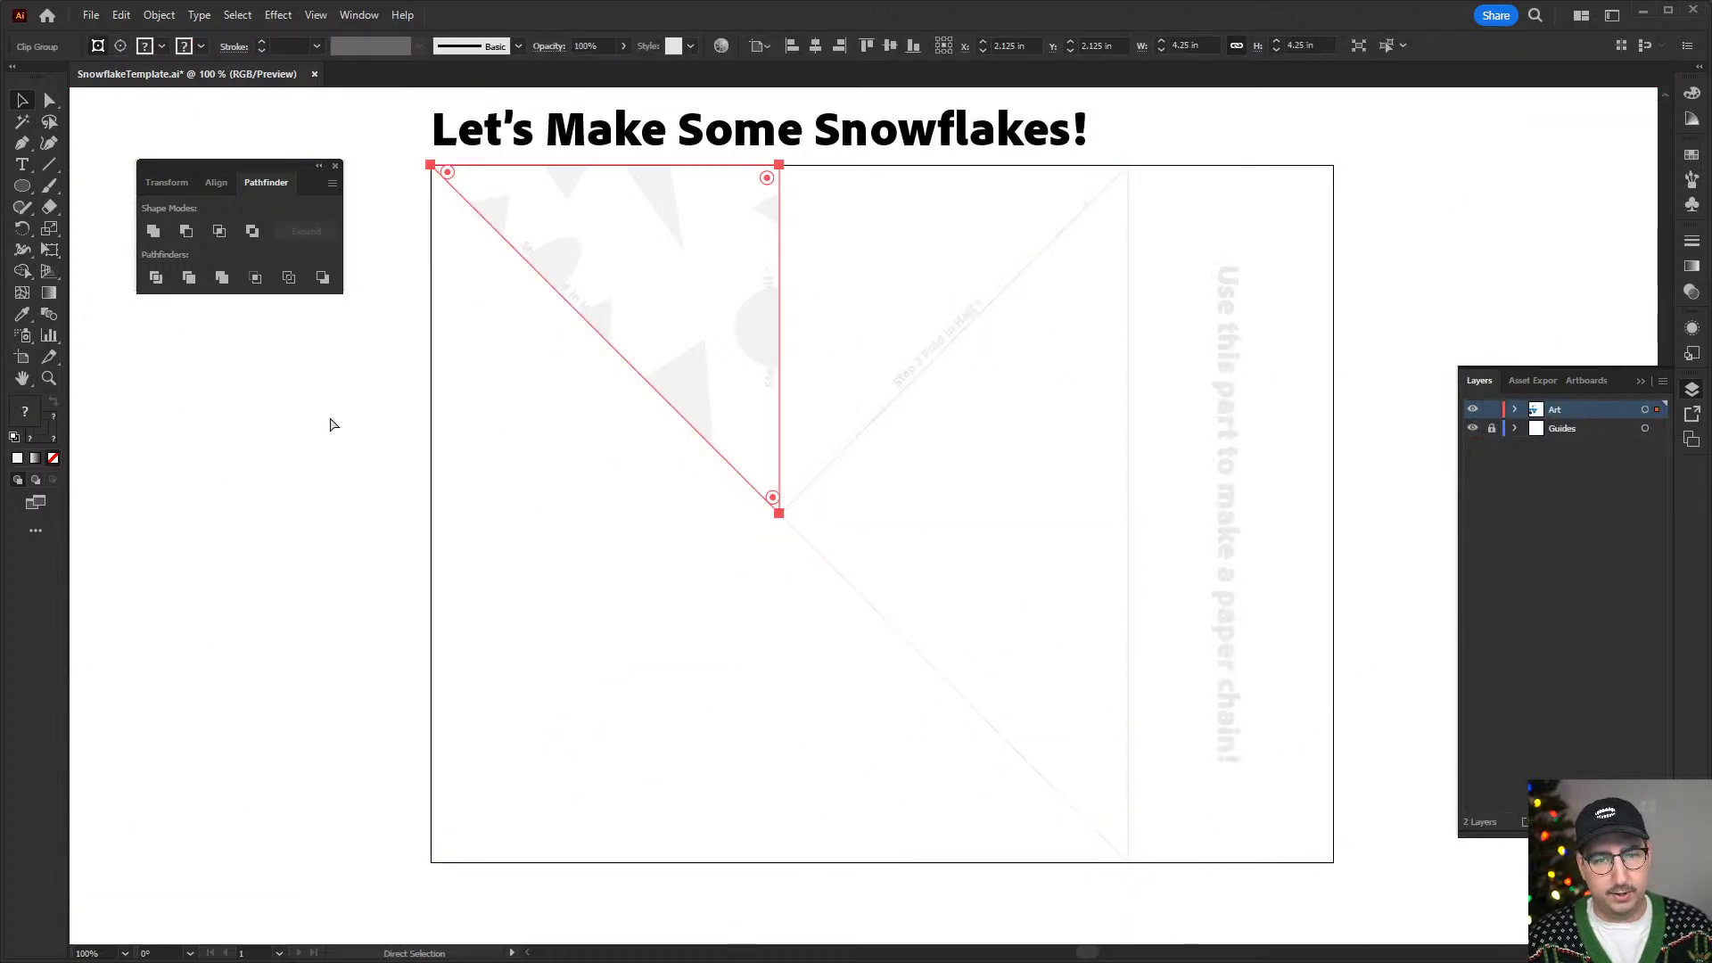
left_click(339, 425)
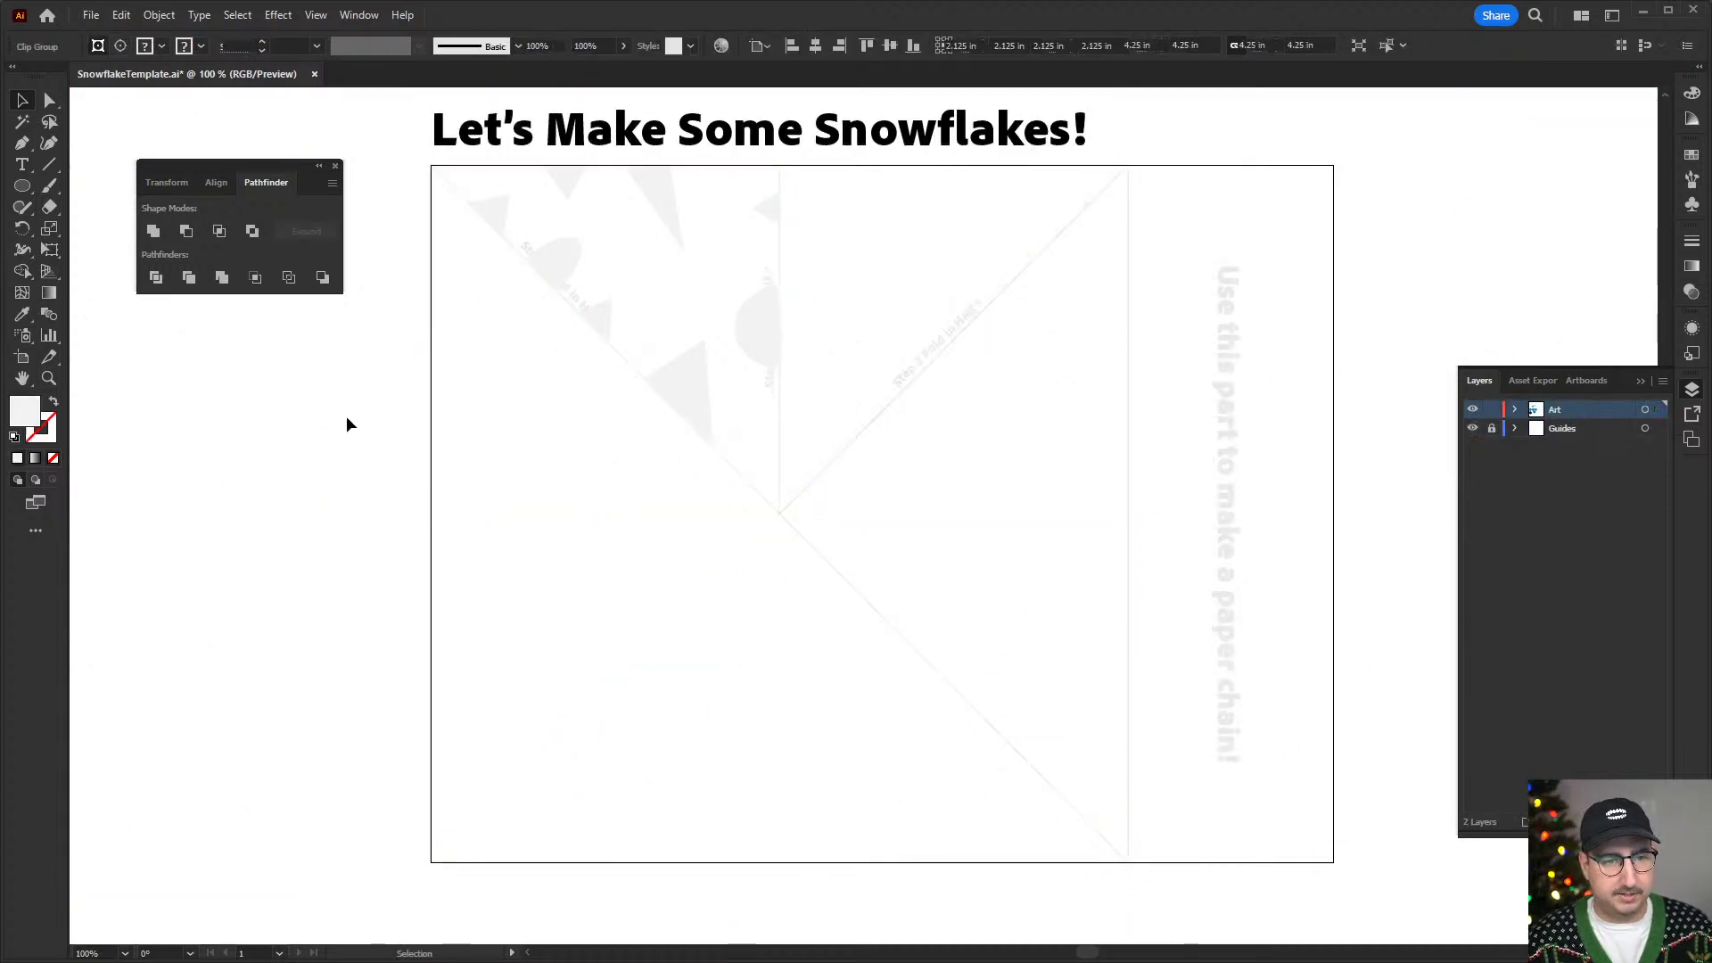
left_click_drag(932, 382, 84, 376)
left_click_drag(348, 485, 825, 508)
left_click(772, 111)
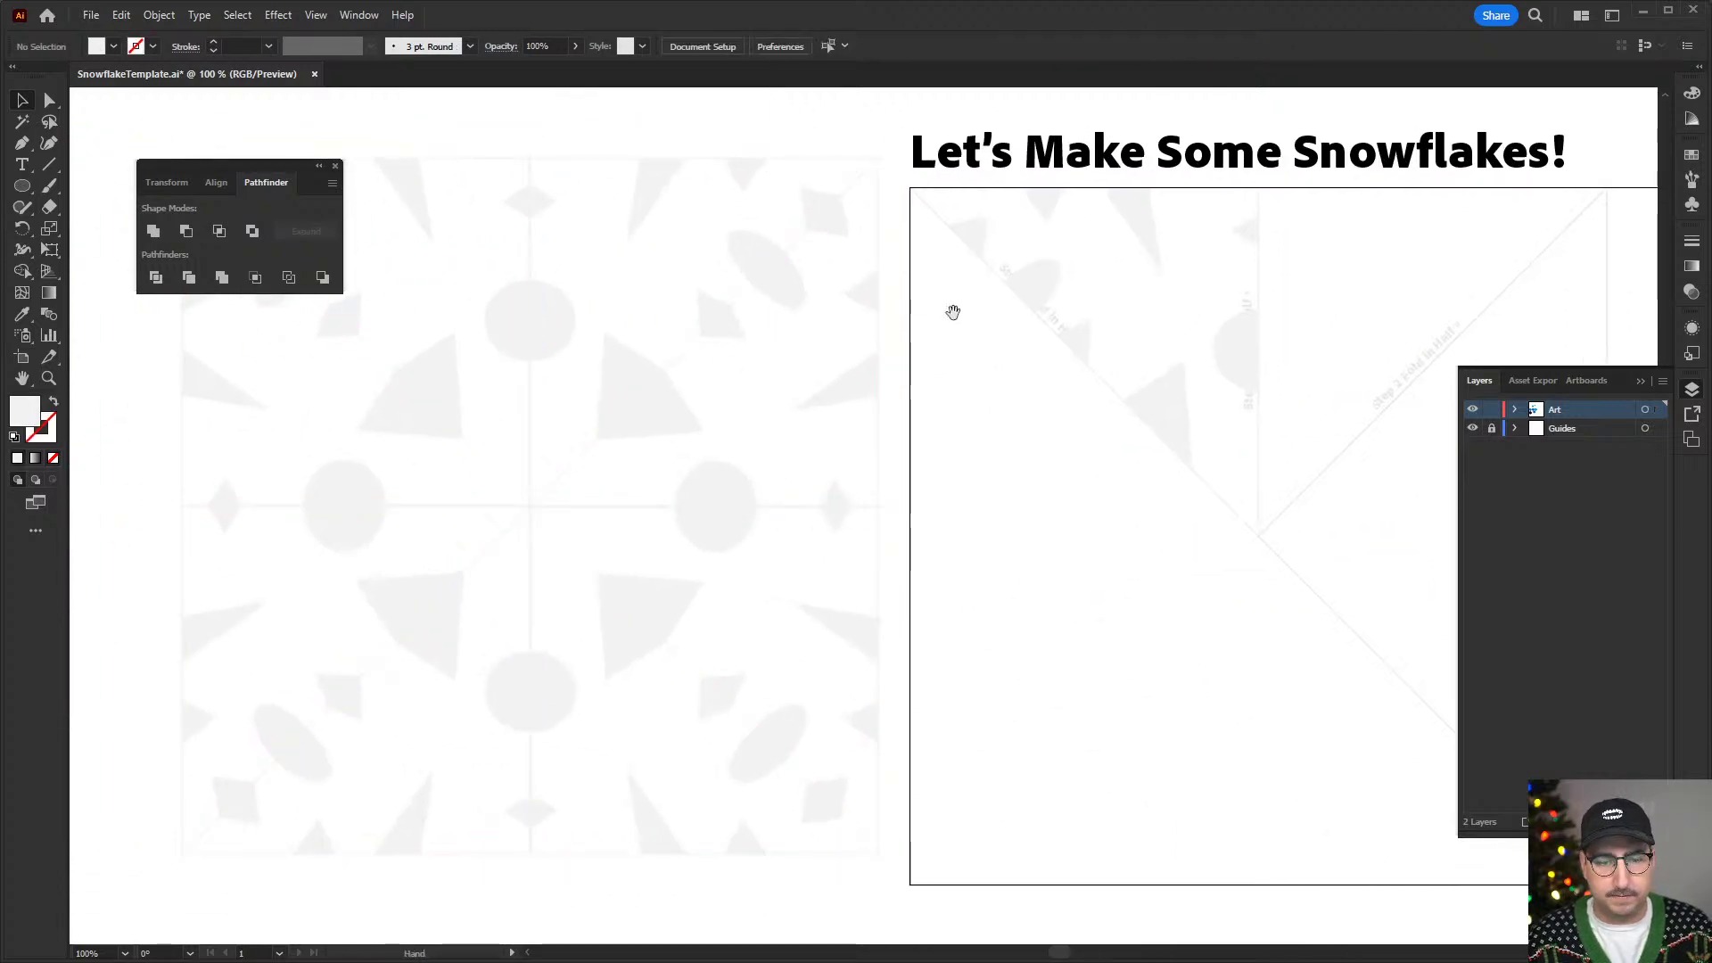
- Print the single-section snowflake template with the current print settings
left_click_drag(951, 309, 532, 321)
scroll(651, 300, "right", 2)
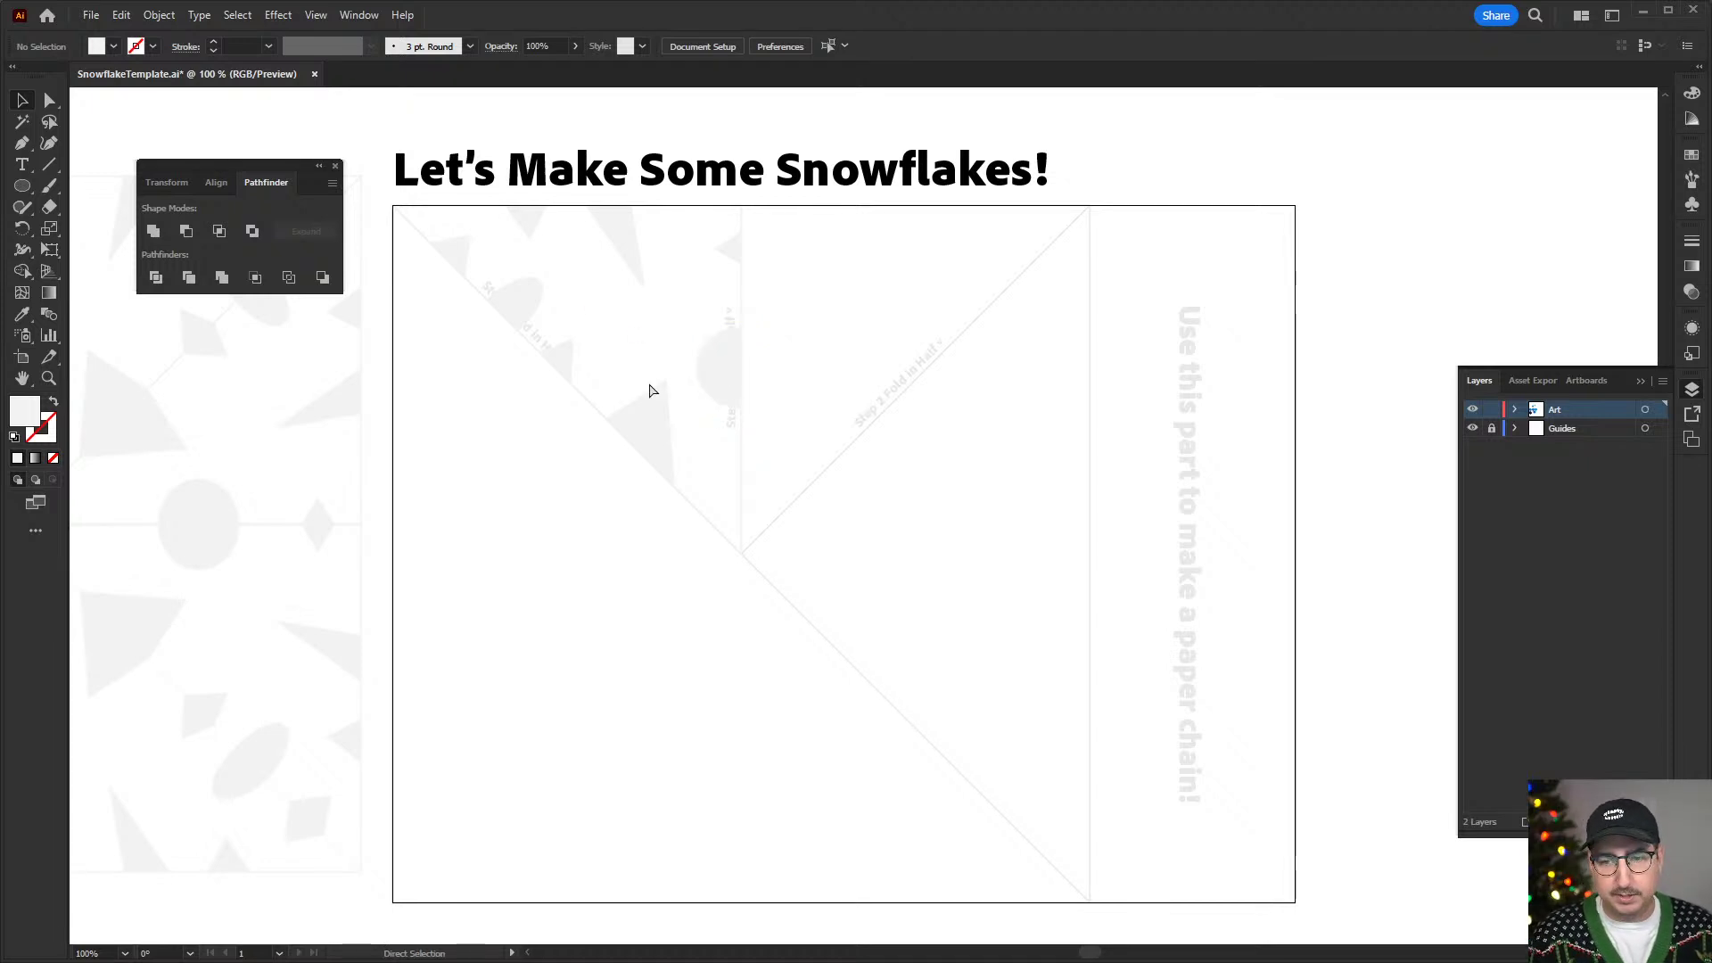
key("ctrl+p")
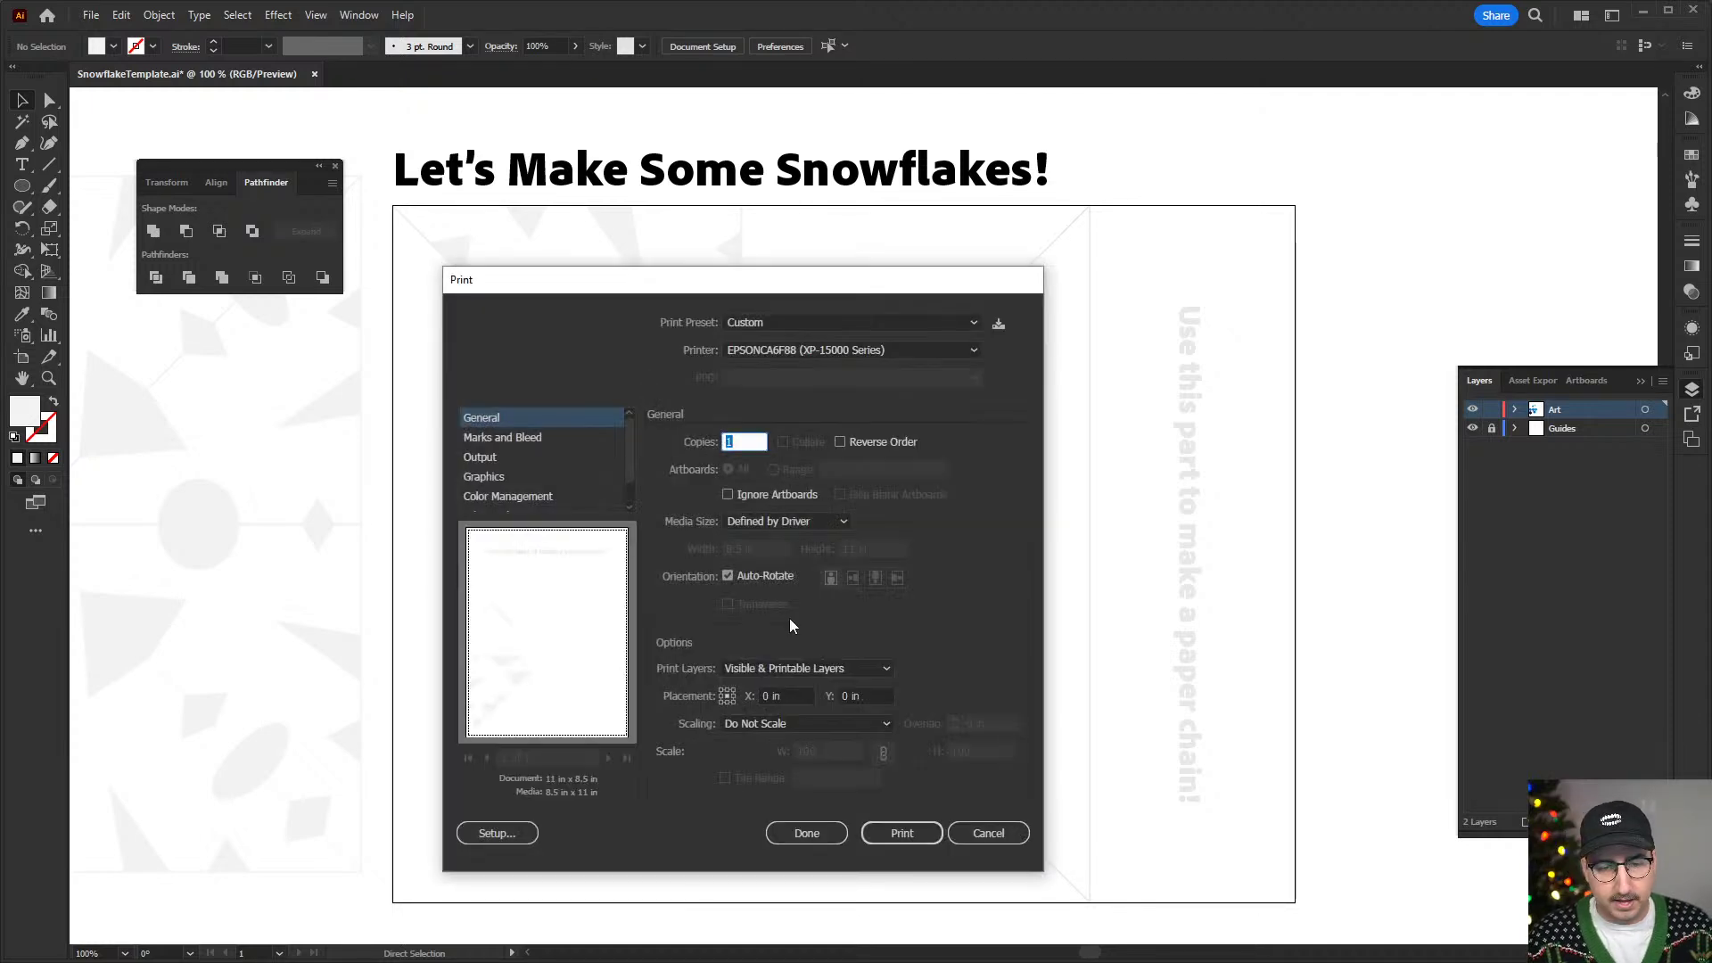
left_click(924, 834)
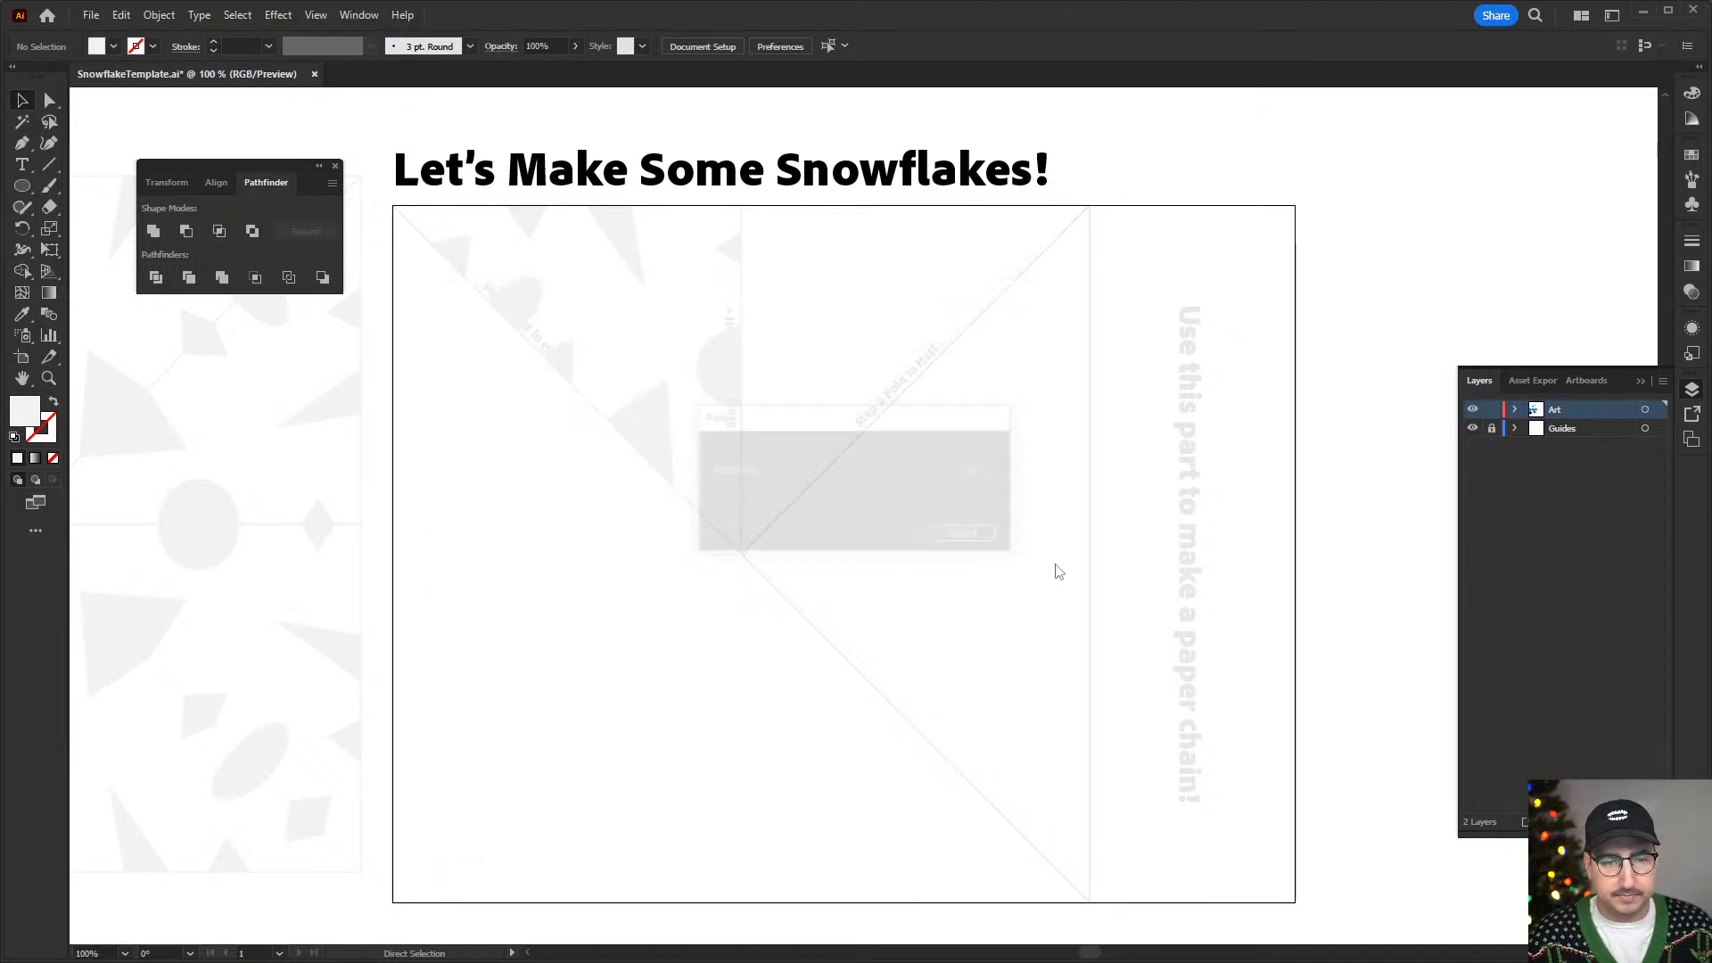
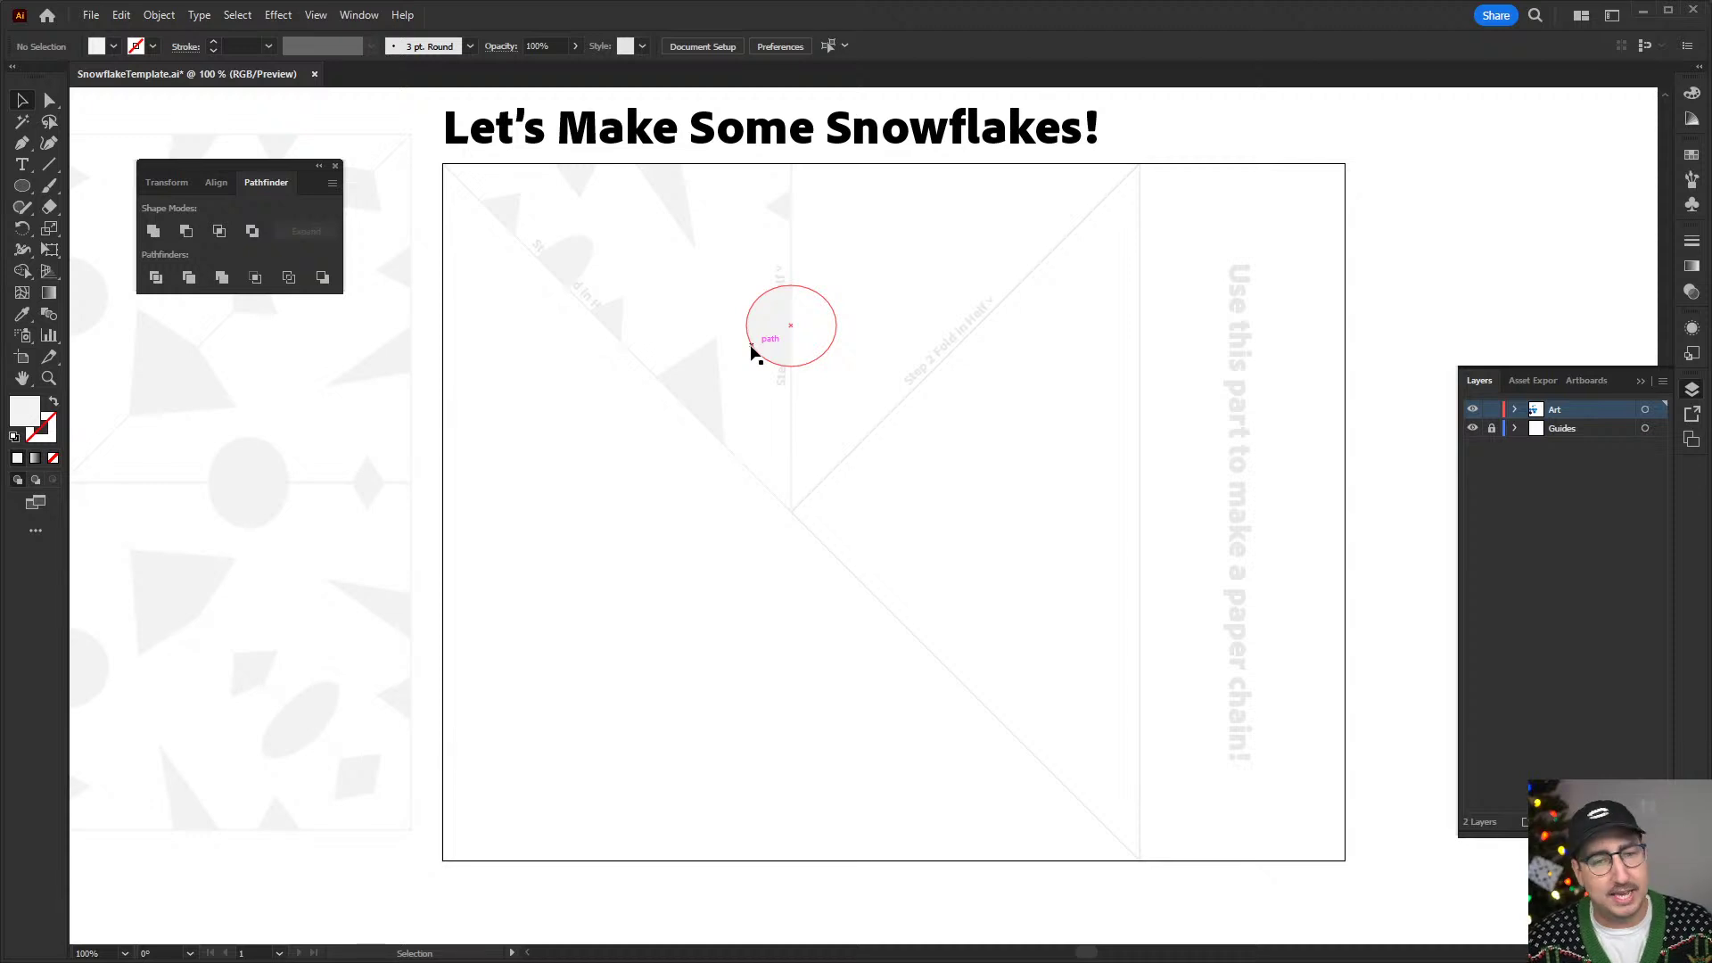
- Delete every cut-out shape inside the clipped triangular section except the small triangle near the upper end of the Step 3 fold line
double_click(757, 337)
left_click(763, 327)
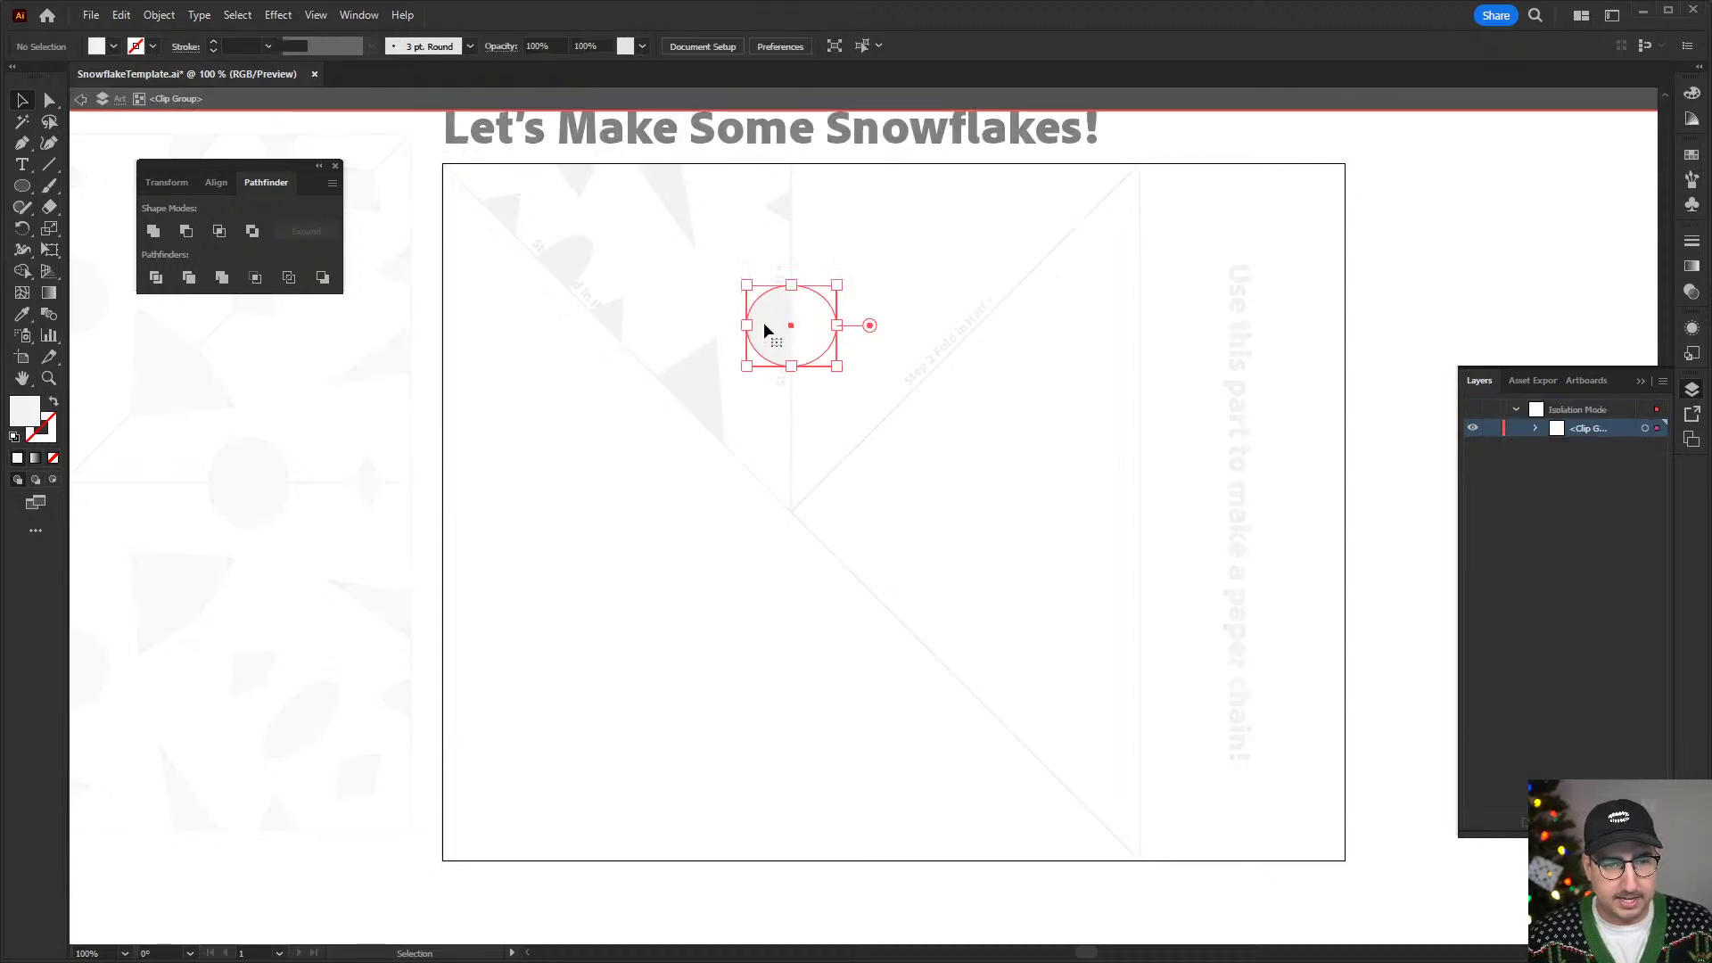
key("Delete")
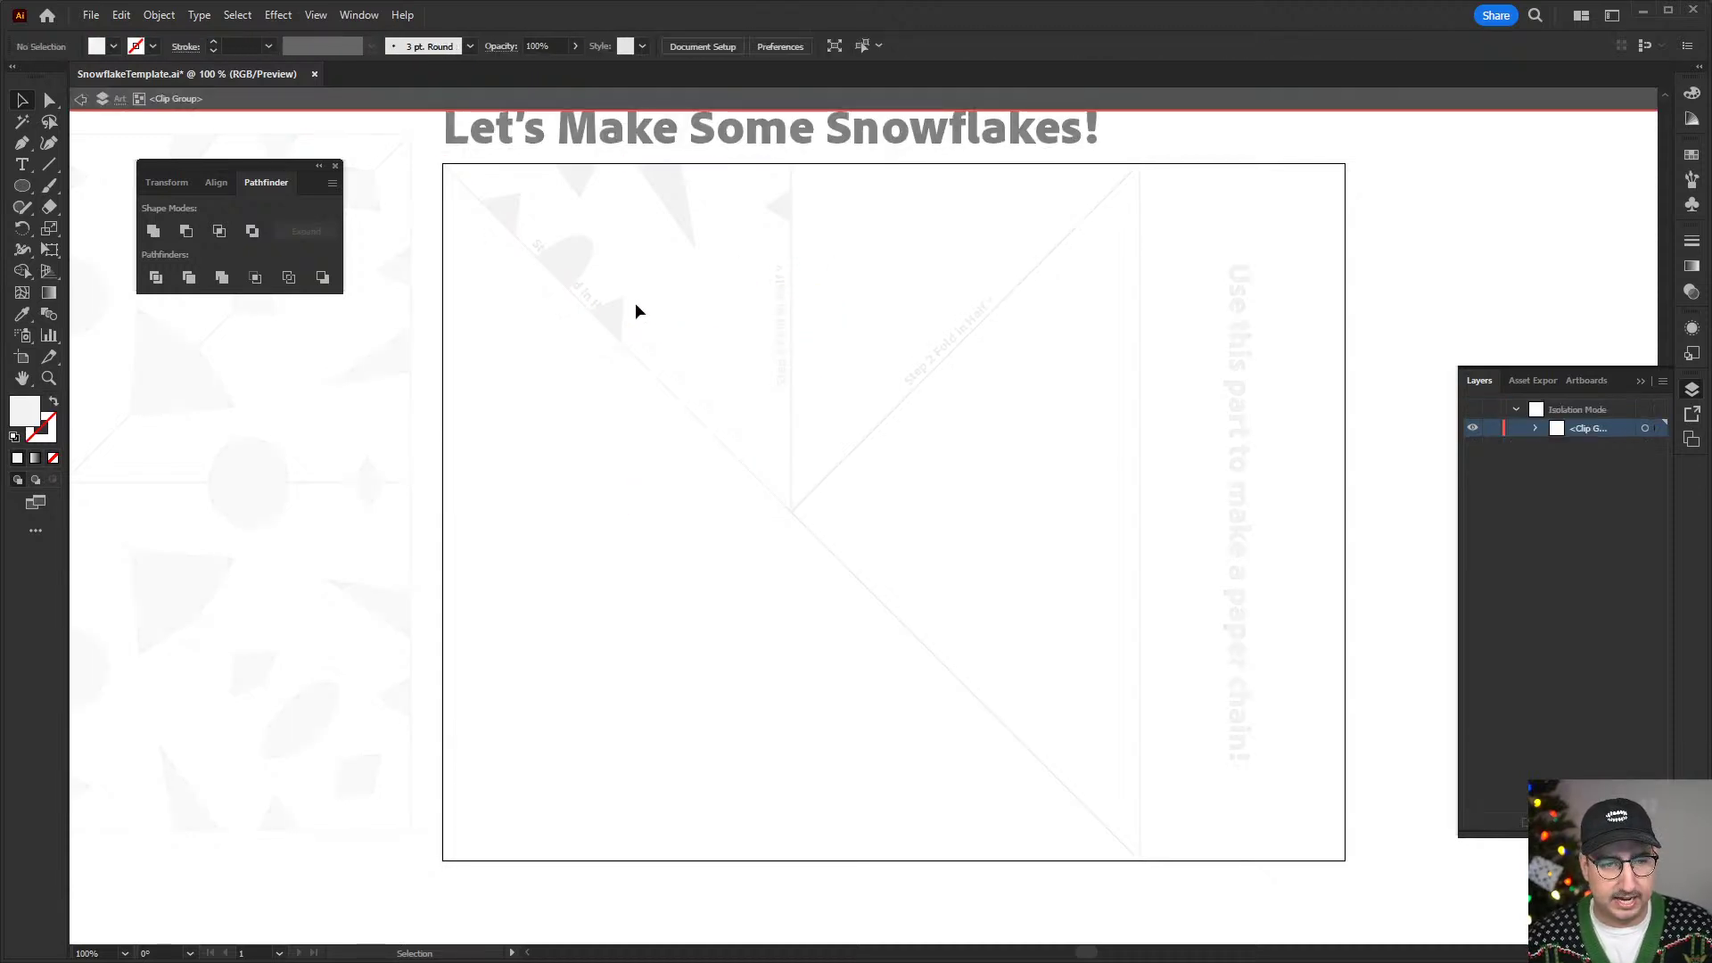
left_click(623, 307)
key("Delete")
left_click(583, 271)
key("Delete")
left_click(517, 223)
key("Delete")
left_click(577, 184)
key("Delete")
left_click(665, 192)
key("Delete")
left_click(777, 206)
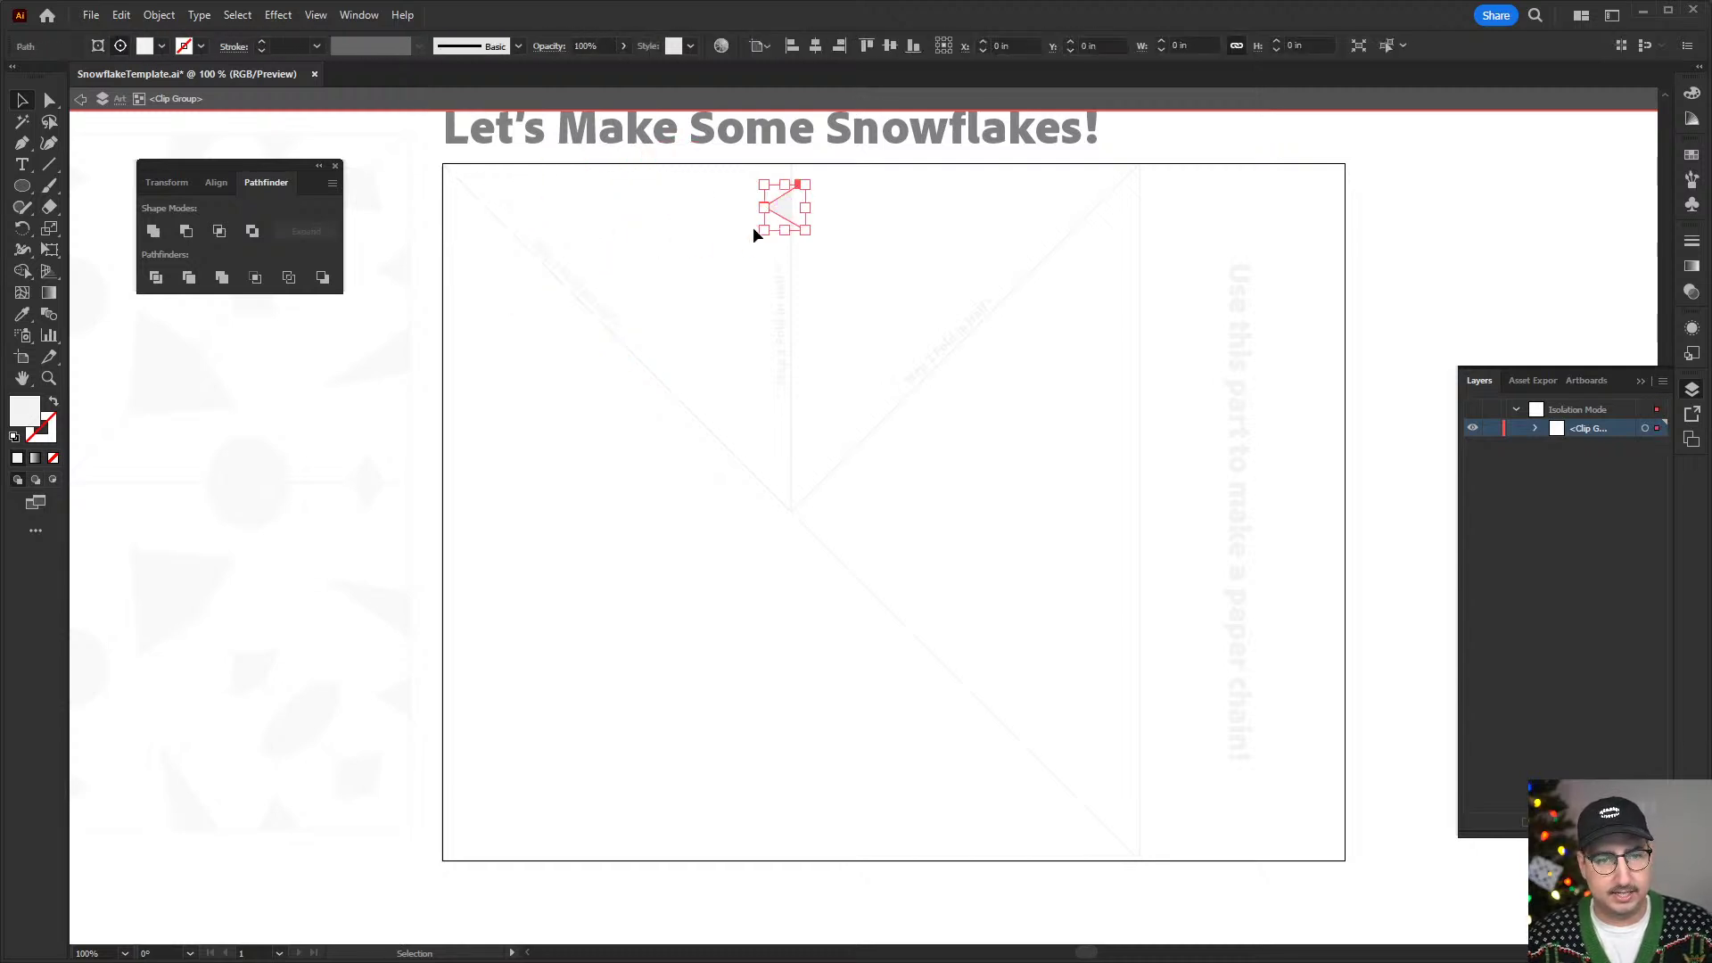
key("Delete")
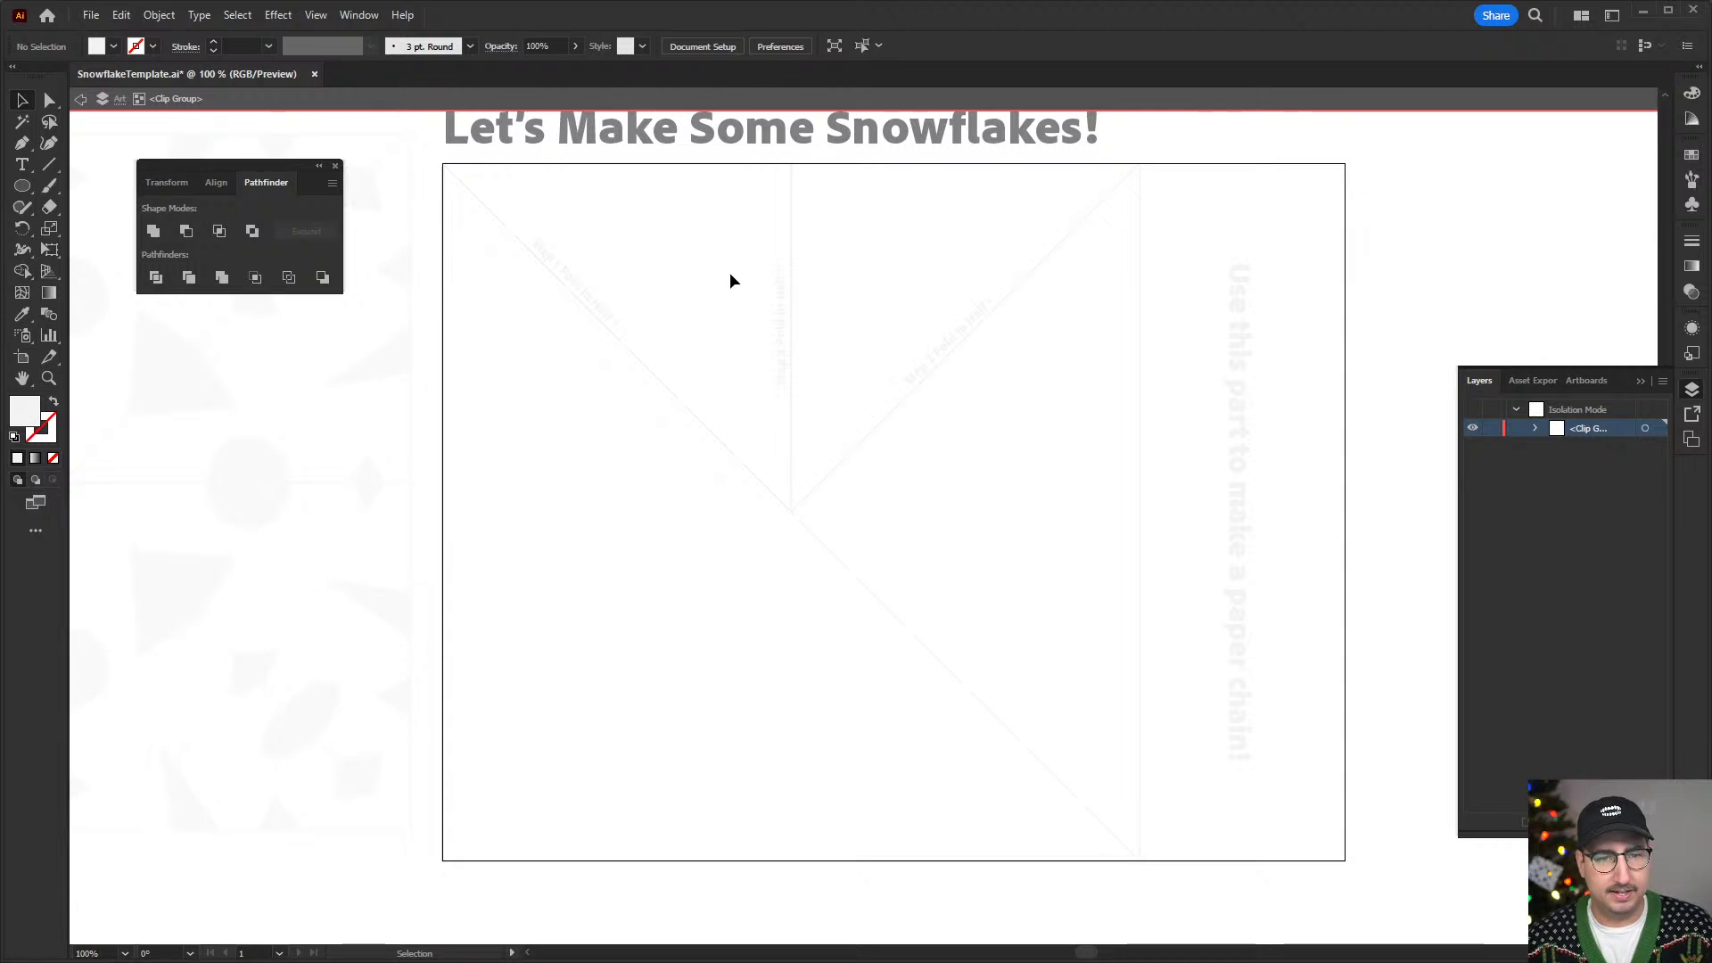
key("ctrl+z")
double_click(727, 275)
- Apply a Mirror repeat to the clipped section across the vertical Step 3 fold line
left_click(722, 239)
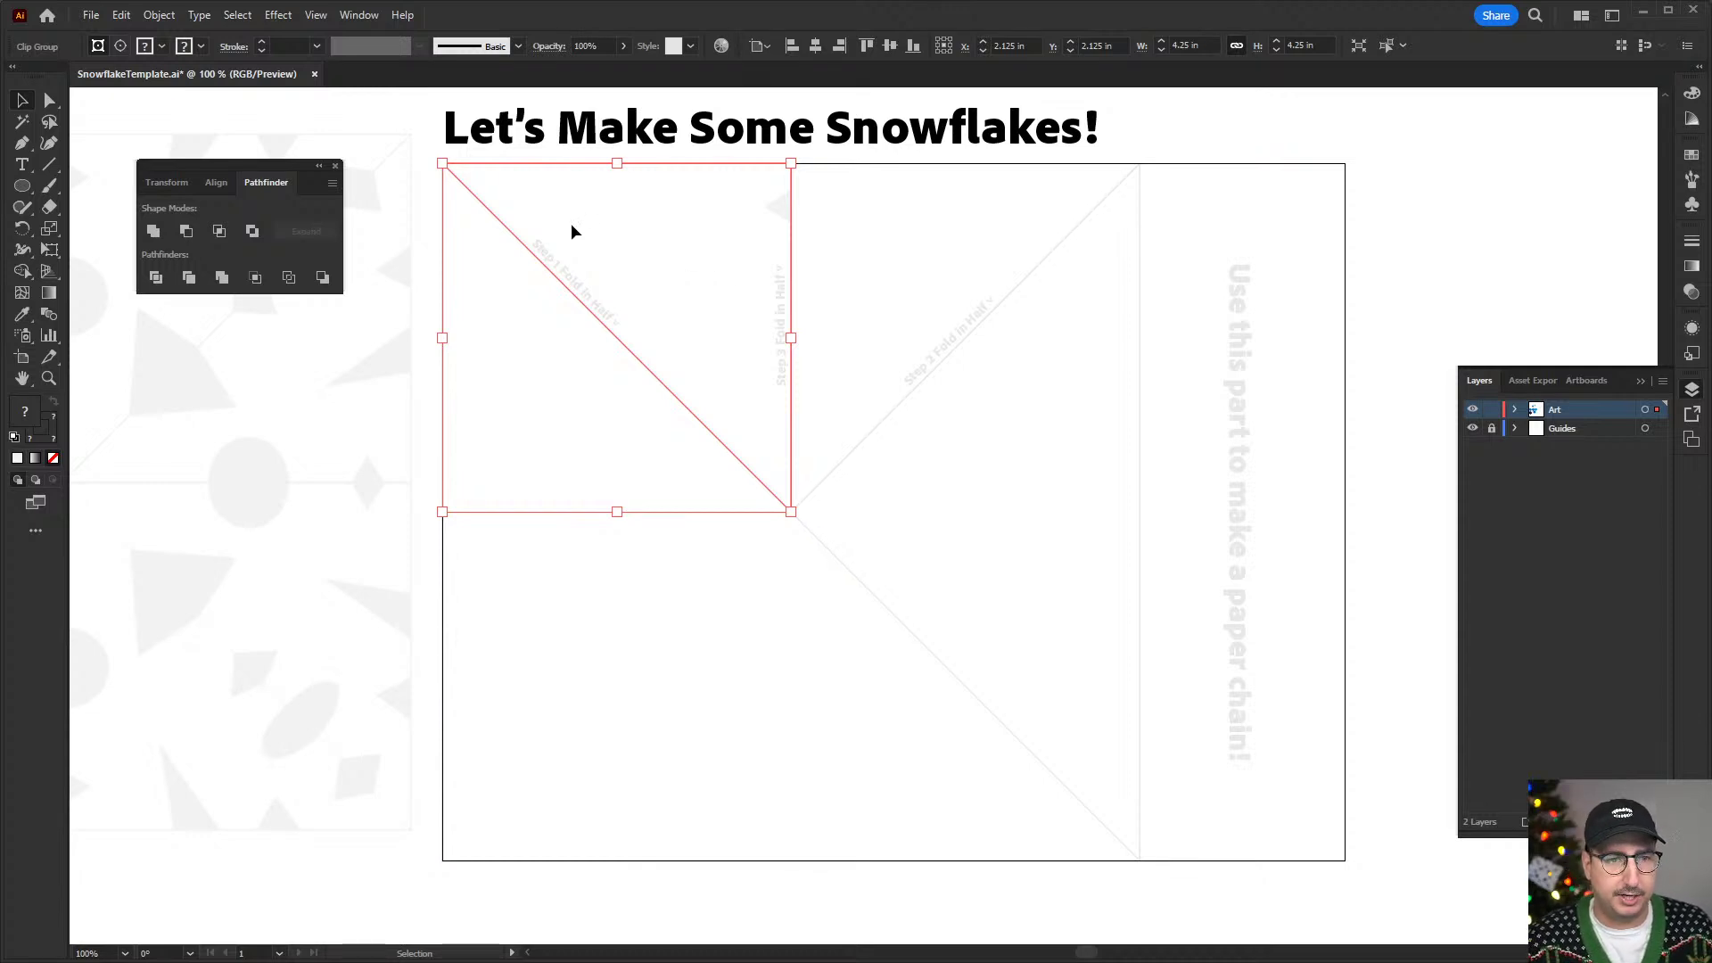
left_click(159, 15)
mouse_move(293, 541)
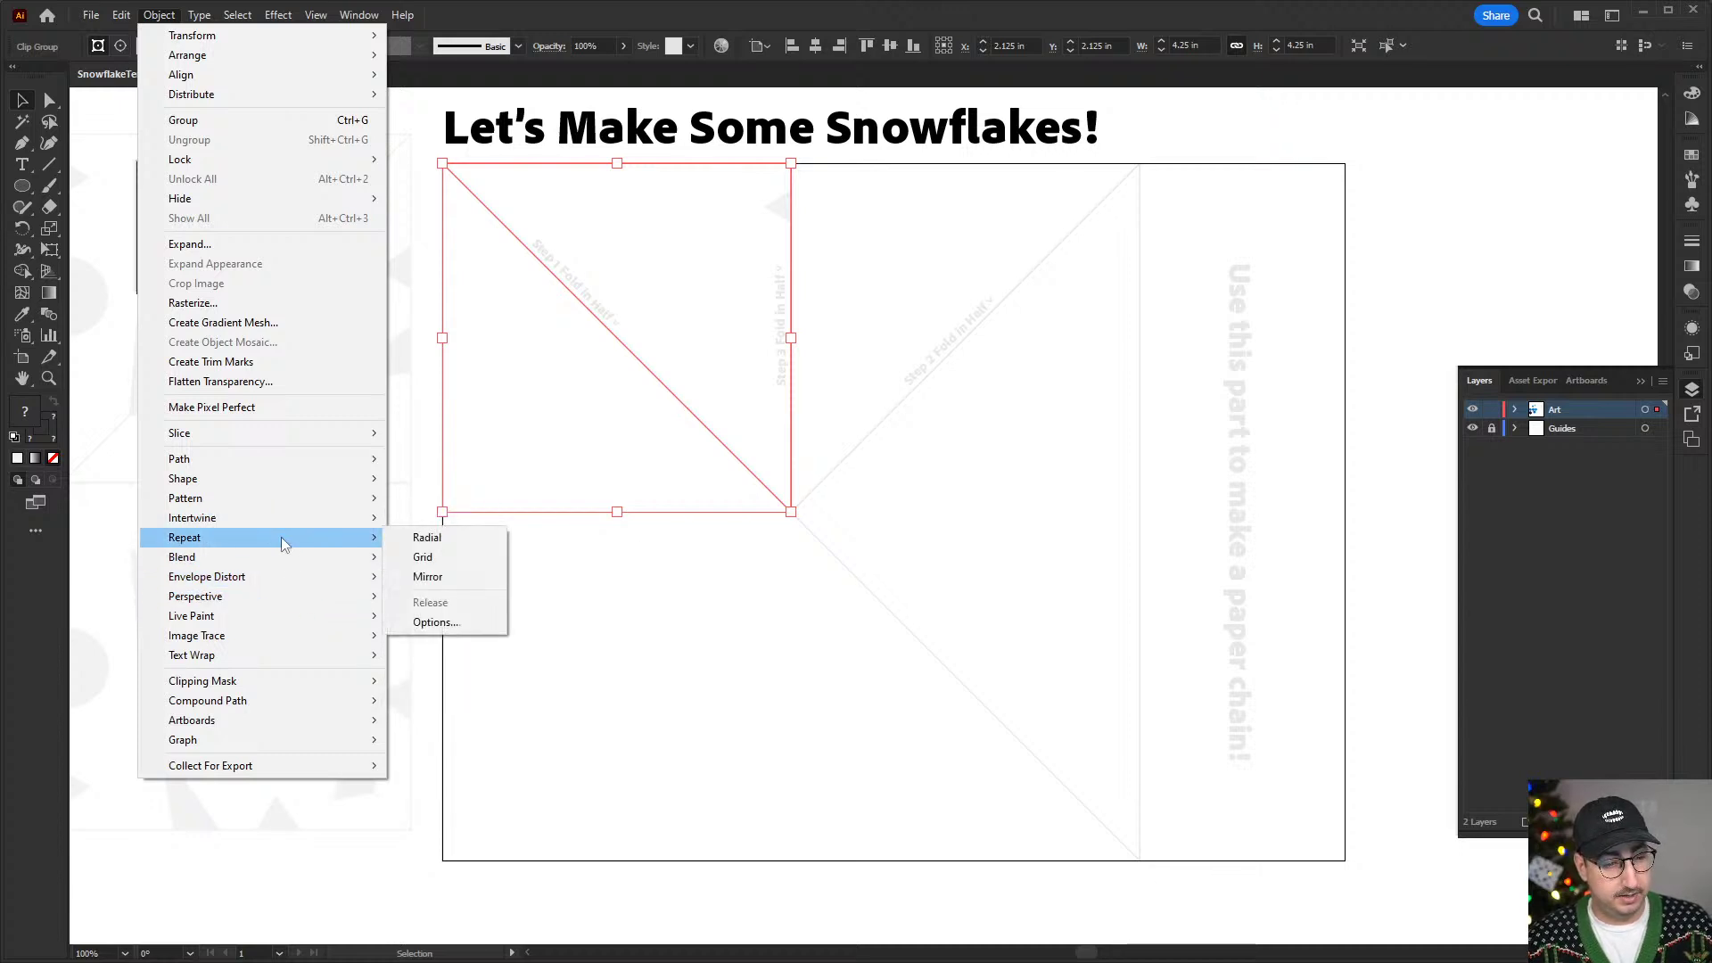
left_click(486, 578)
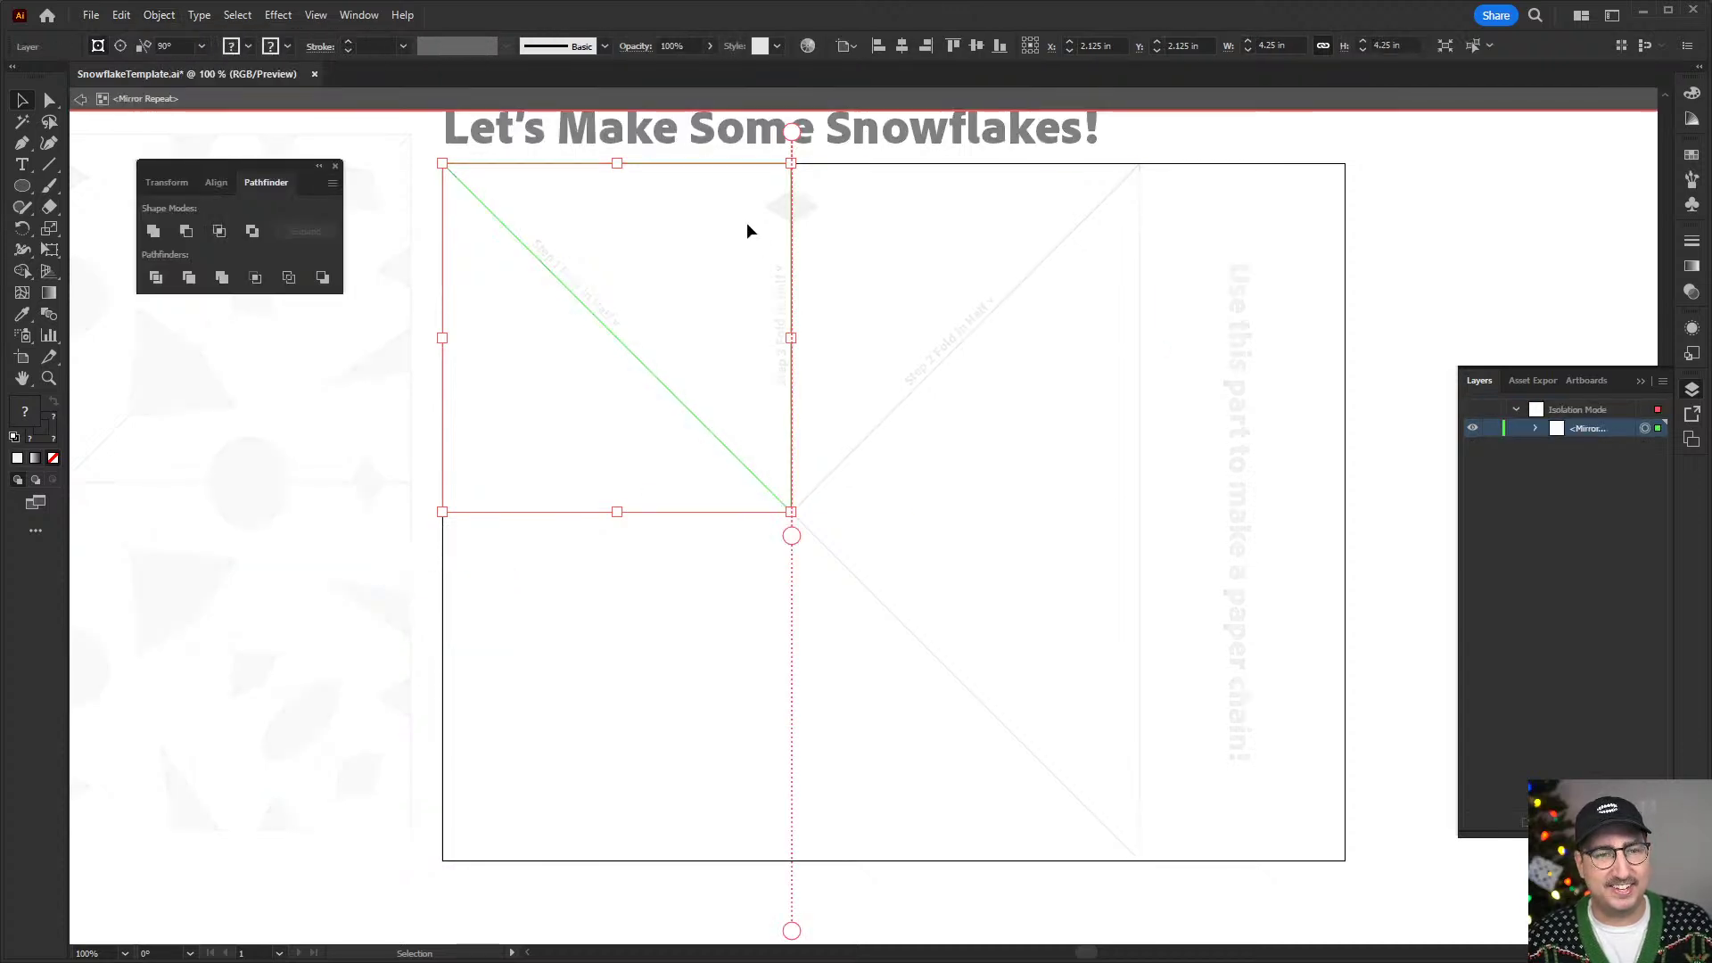
key("Escape")
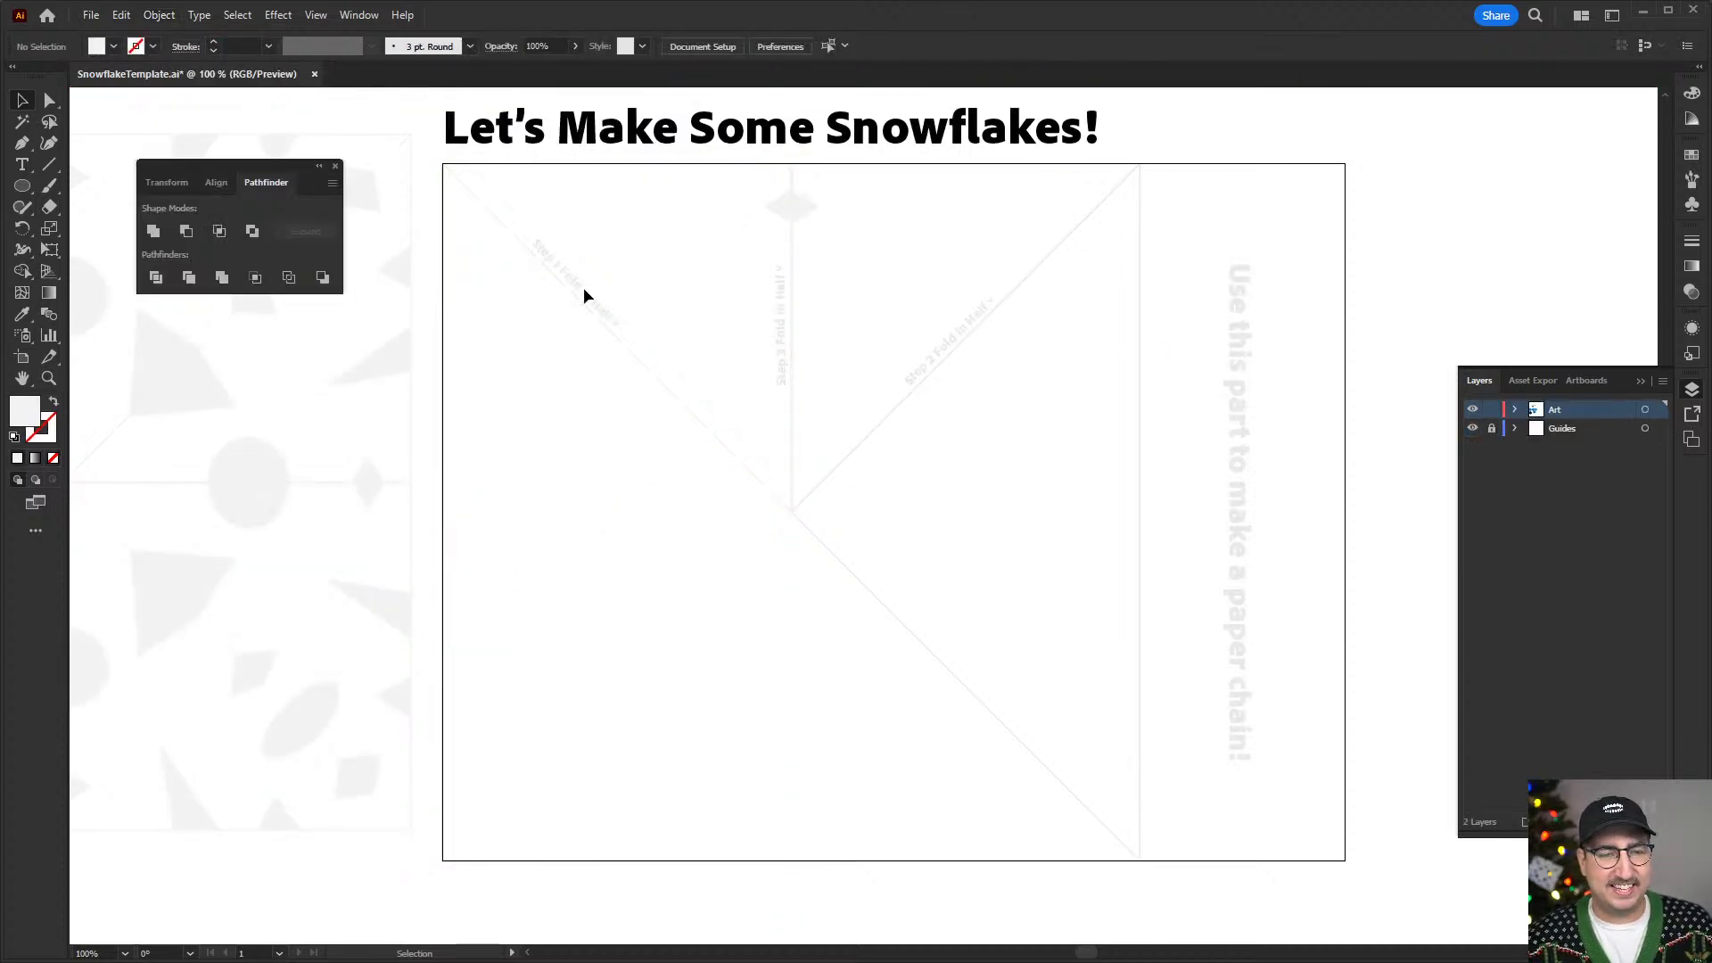
- Mirror-repeat the mirrored pair at 45° and align the axis through the square's centre along the Step 2 fold line
left_click(769, 218)
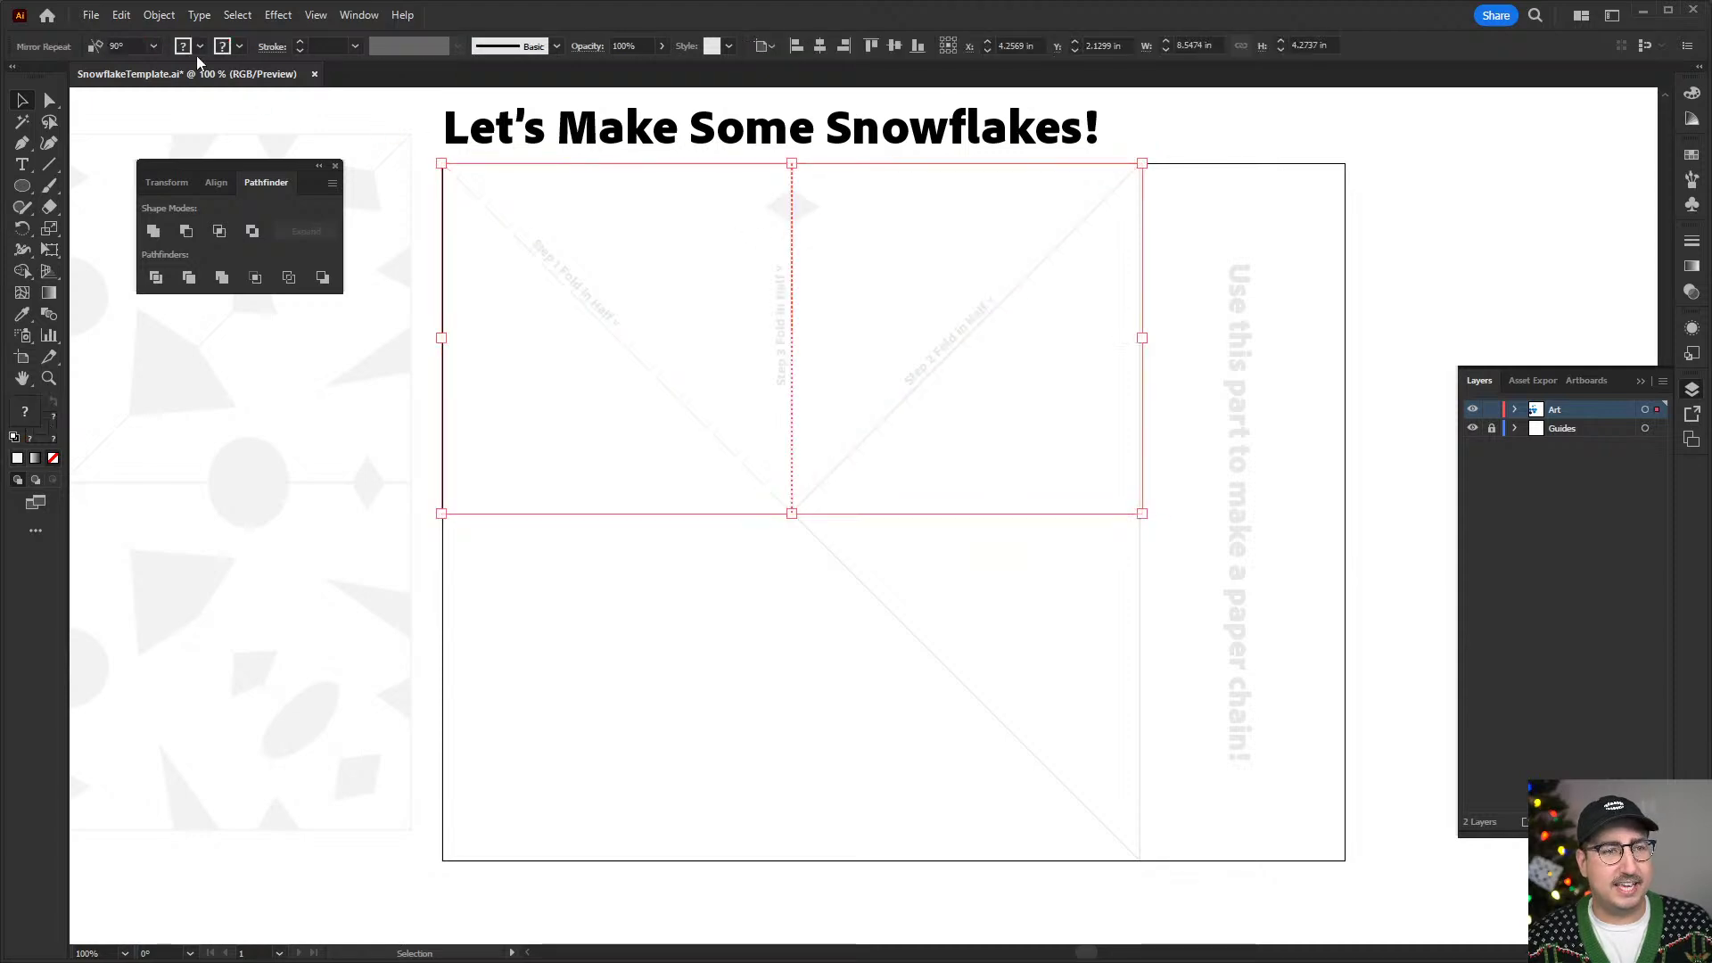
left_click(158, 15)
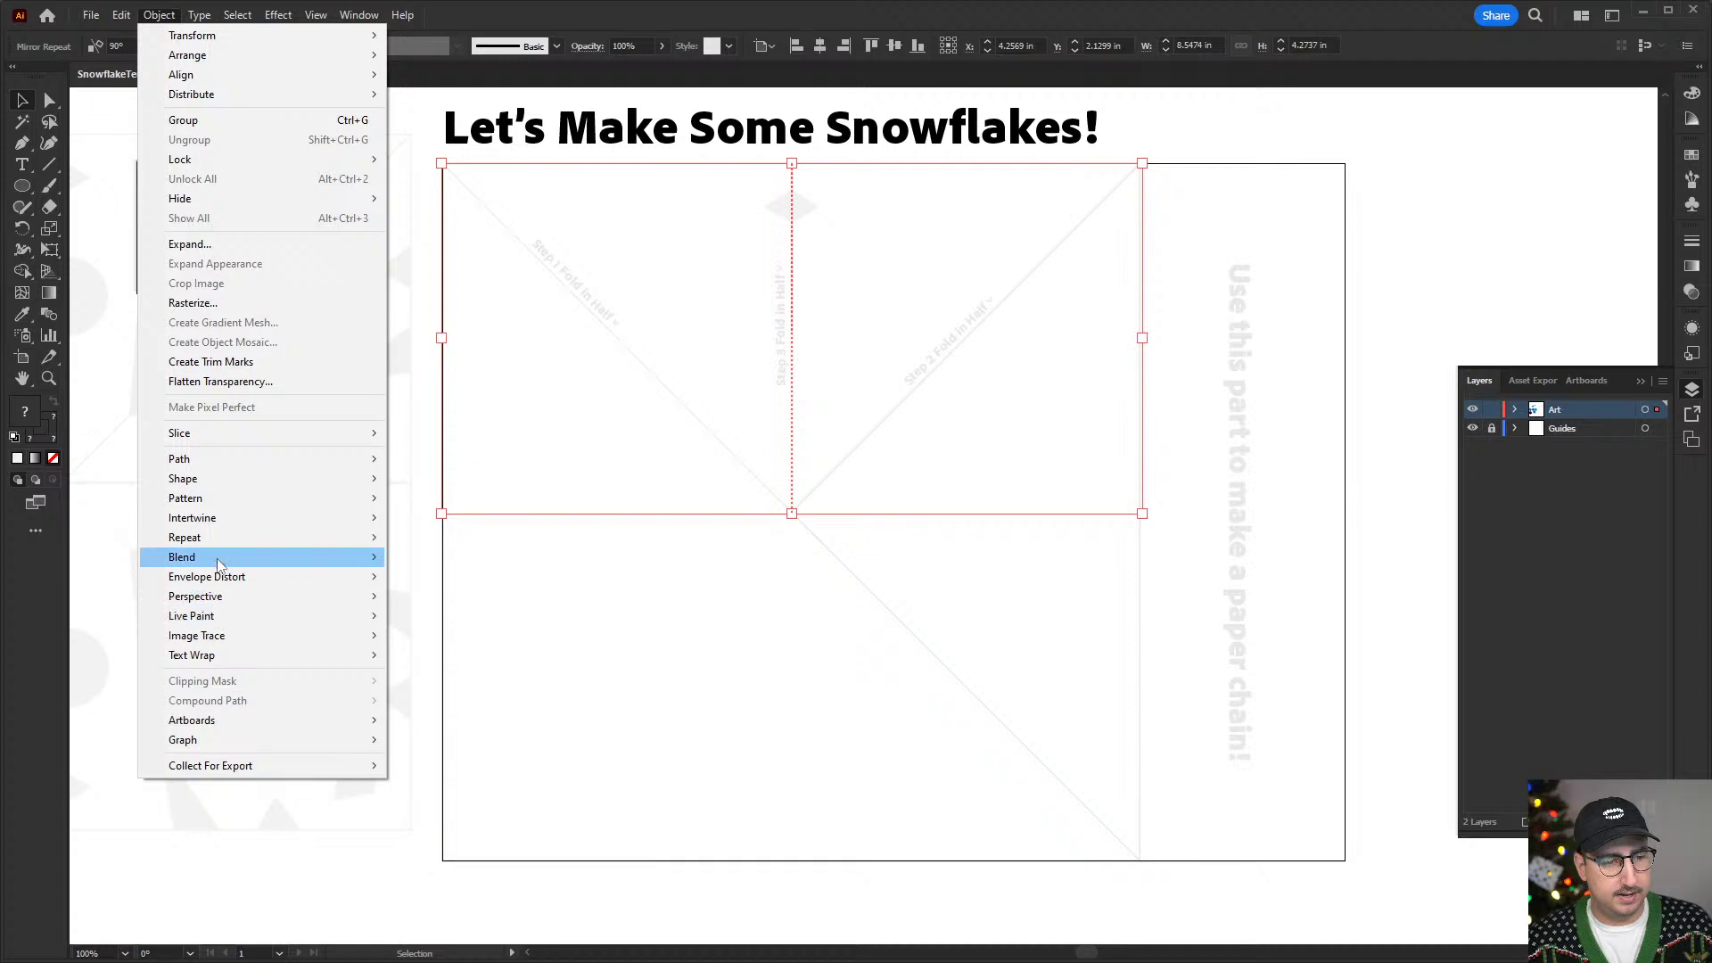
mouse_move(232, 541)
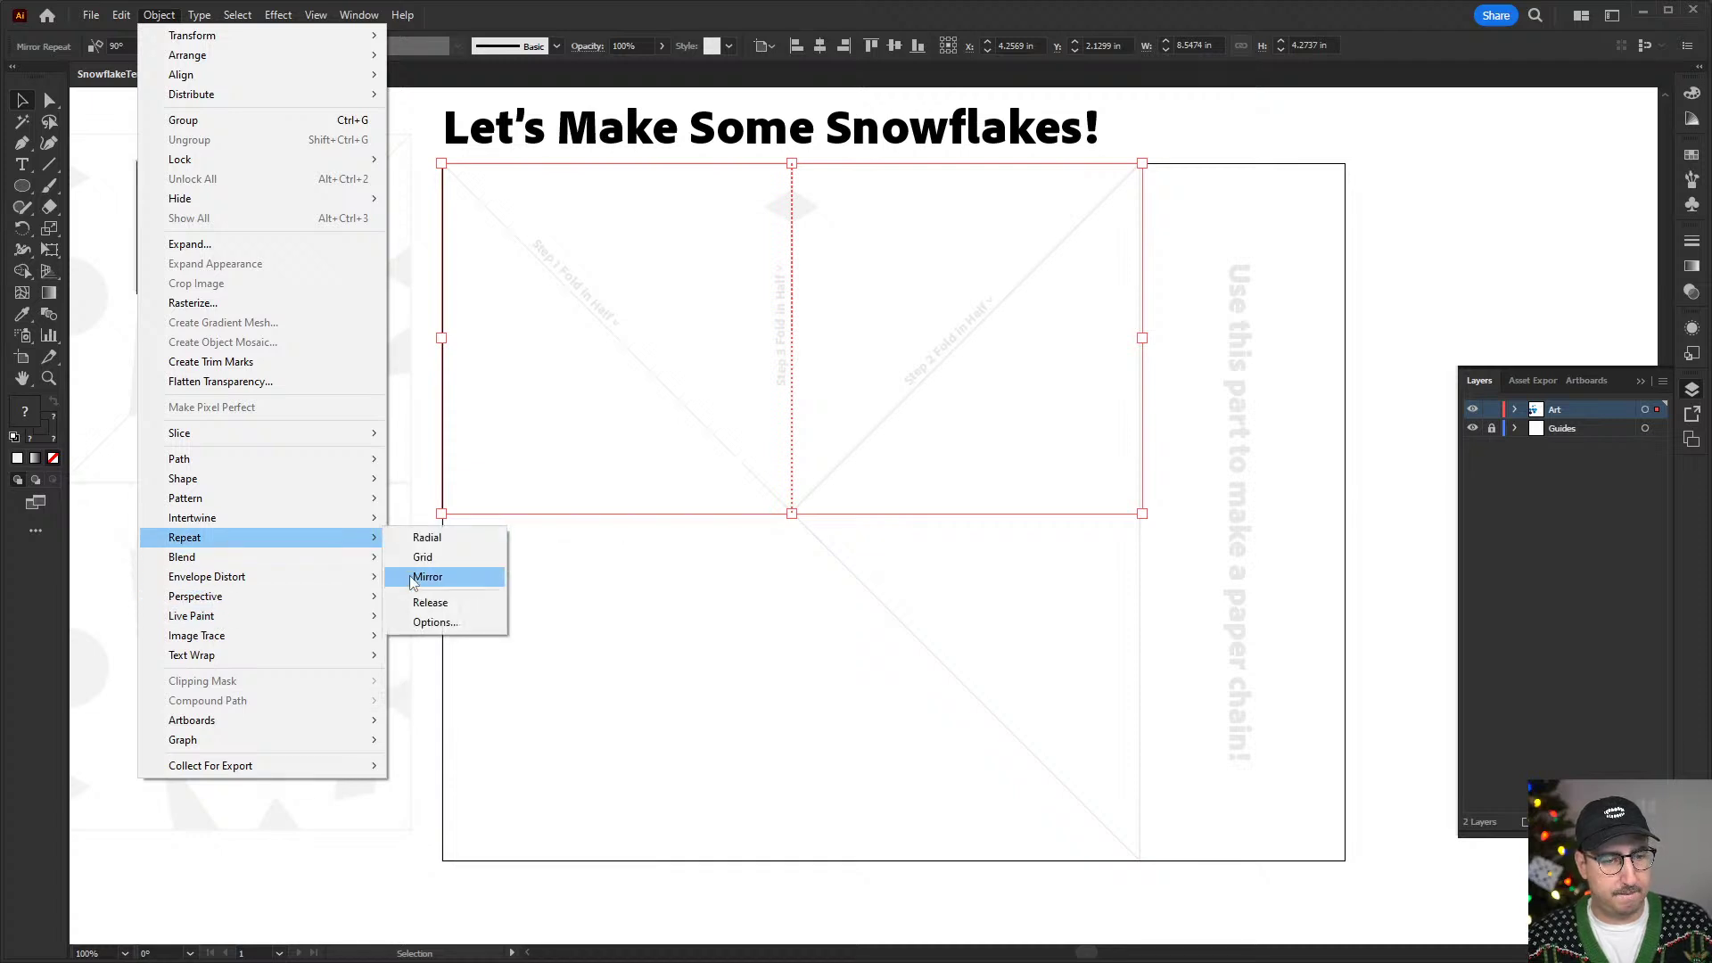
left_click(446, 578)
double_click(127, 47)
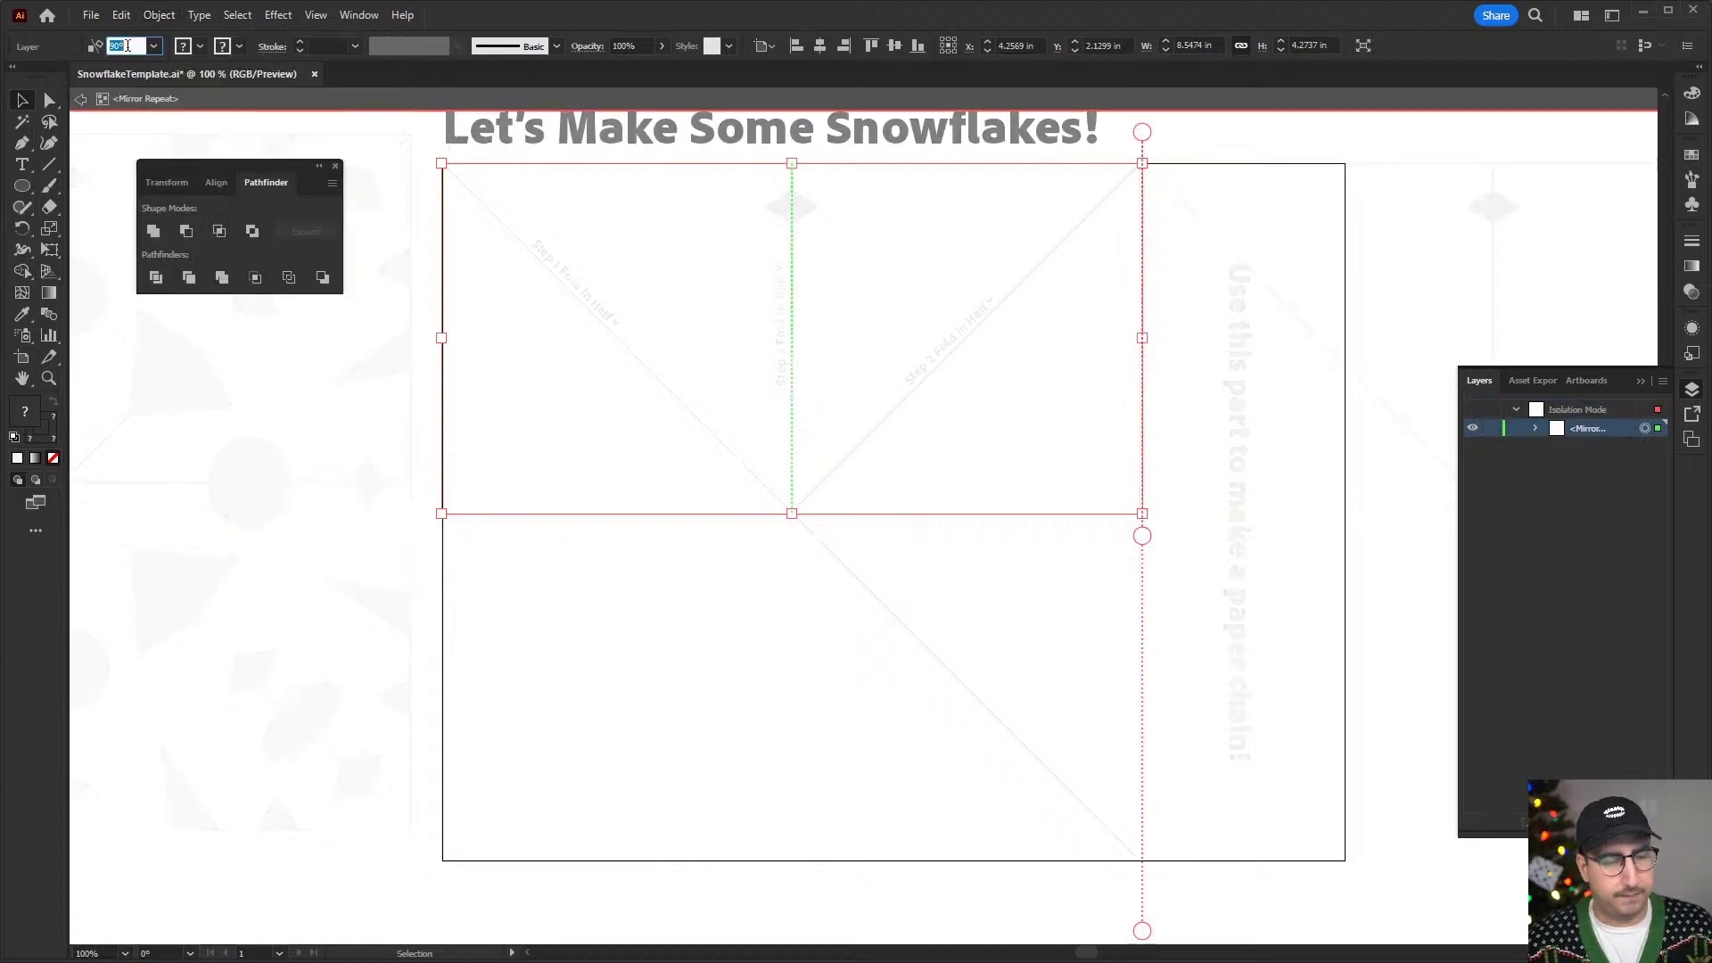
type("45")
key("Tab")
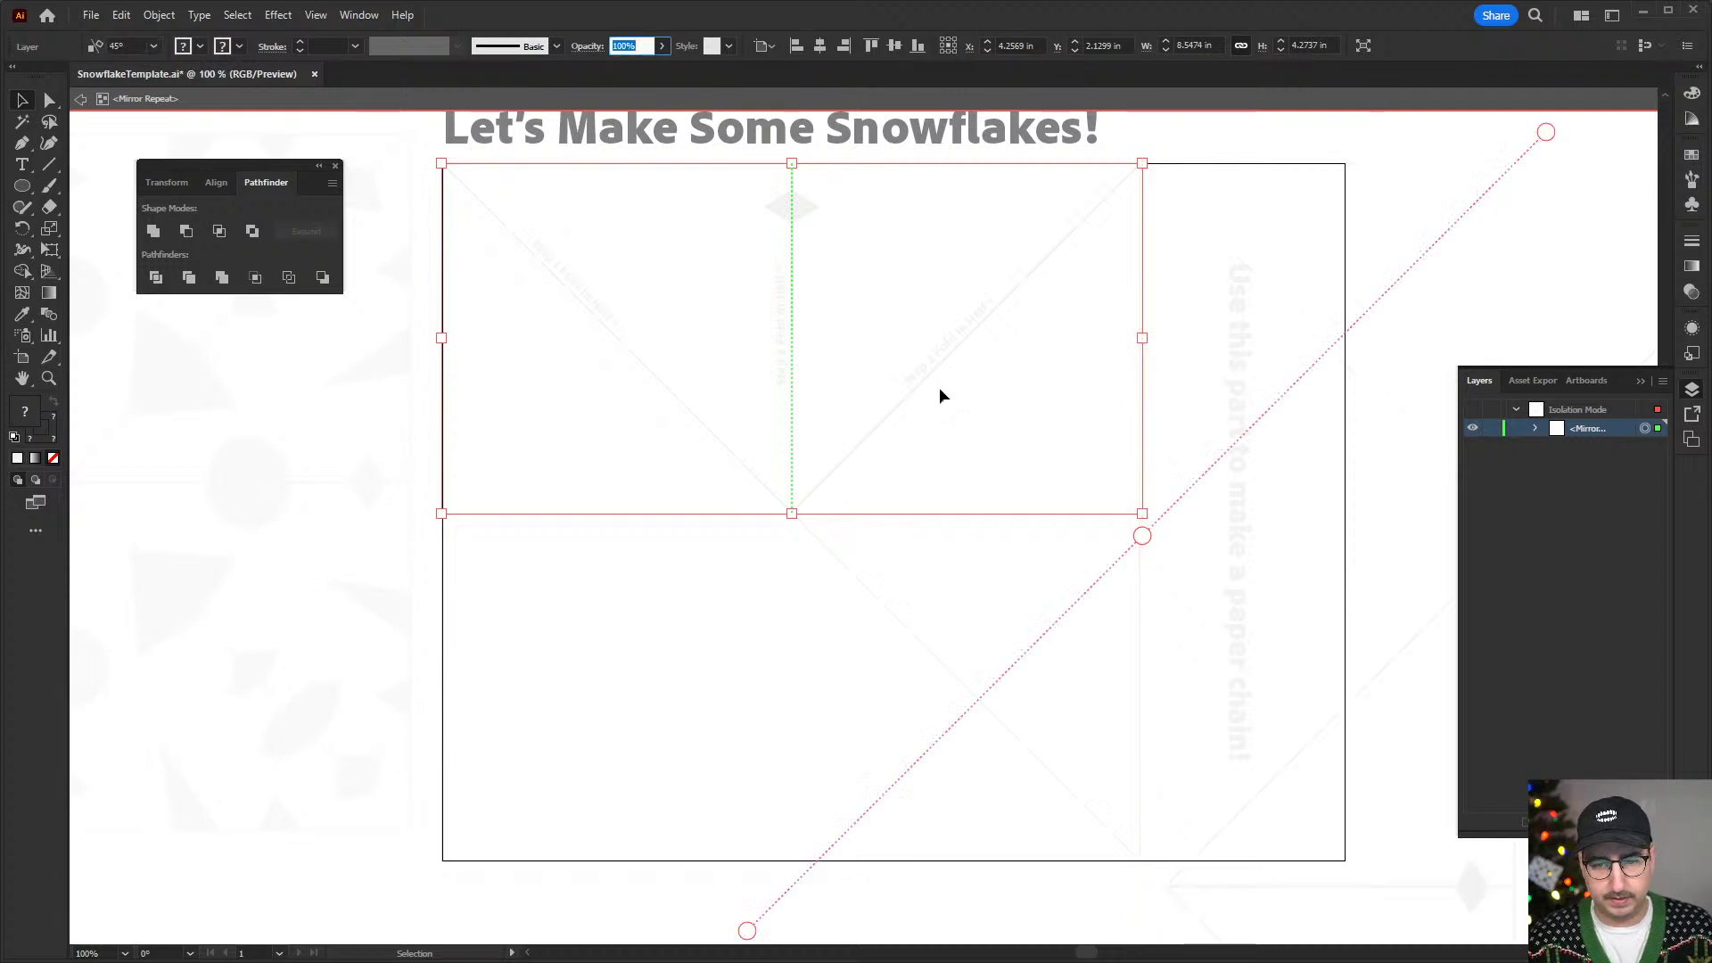
left_click_drag(1136, 542, 790, 511)
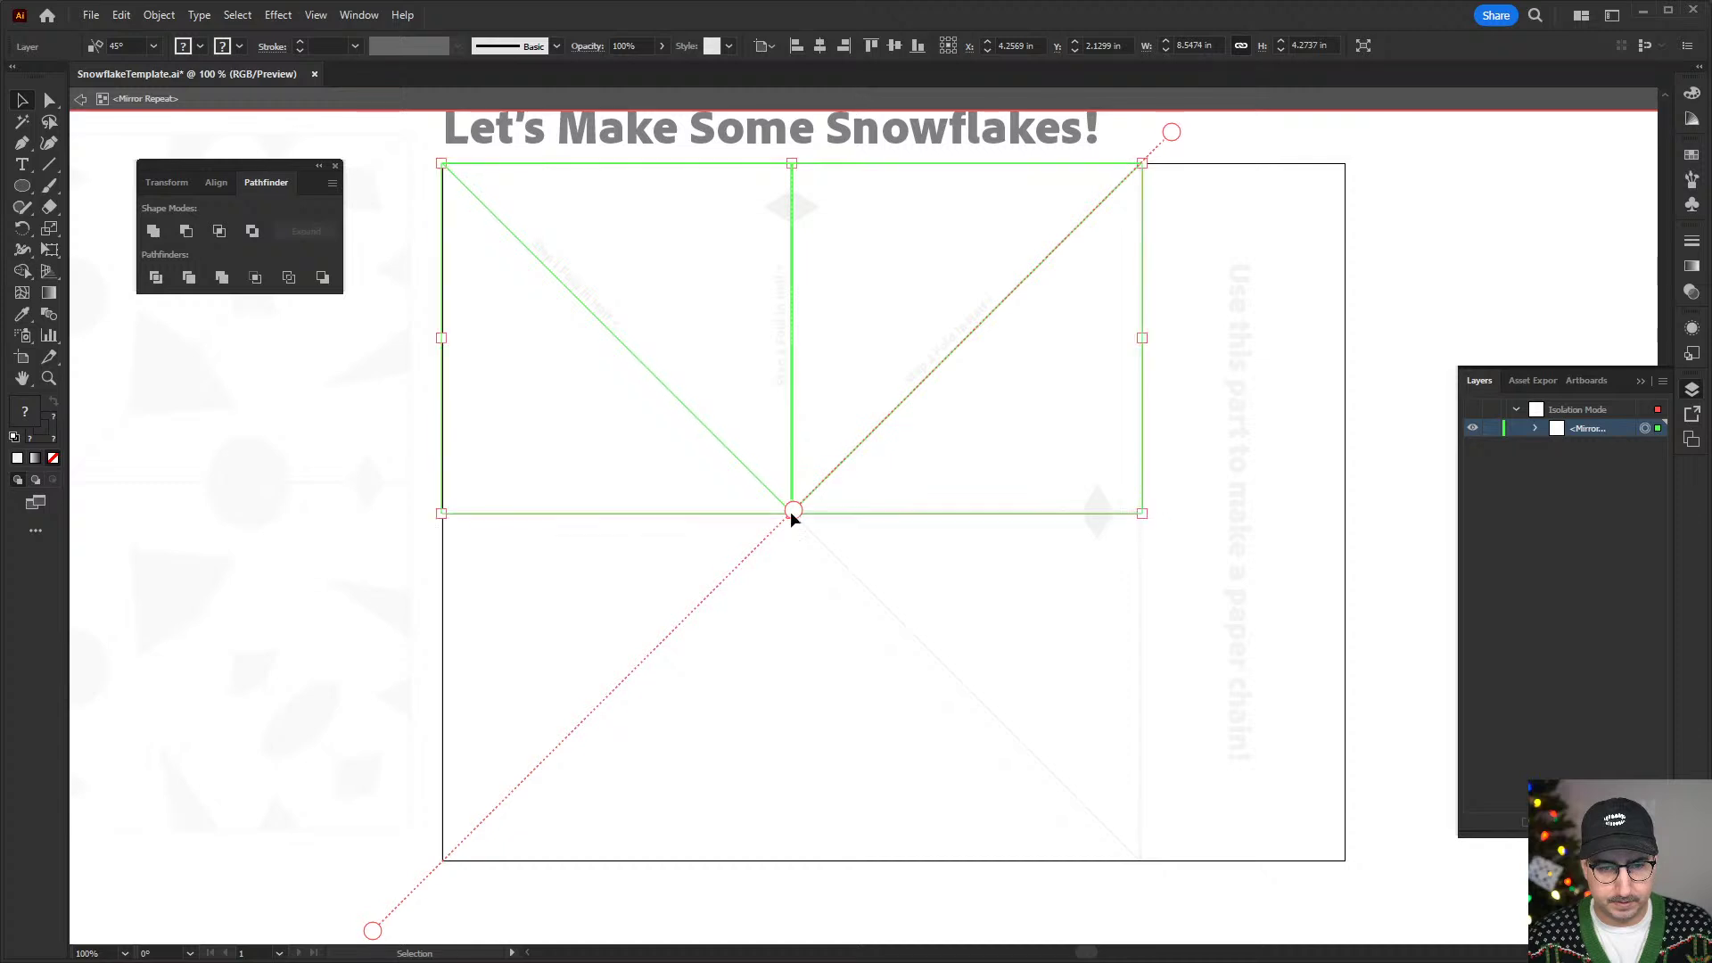
double_click(434, 393)
- Add a third Mirror repeat at -45° and align its axis with the Step 1 fold diagonal
left_click(799, 235)
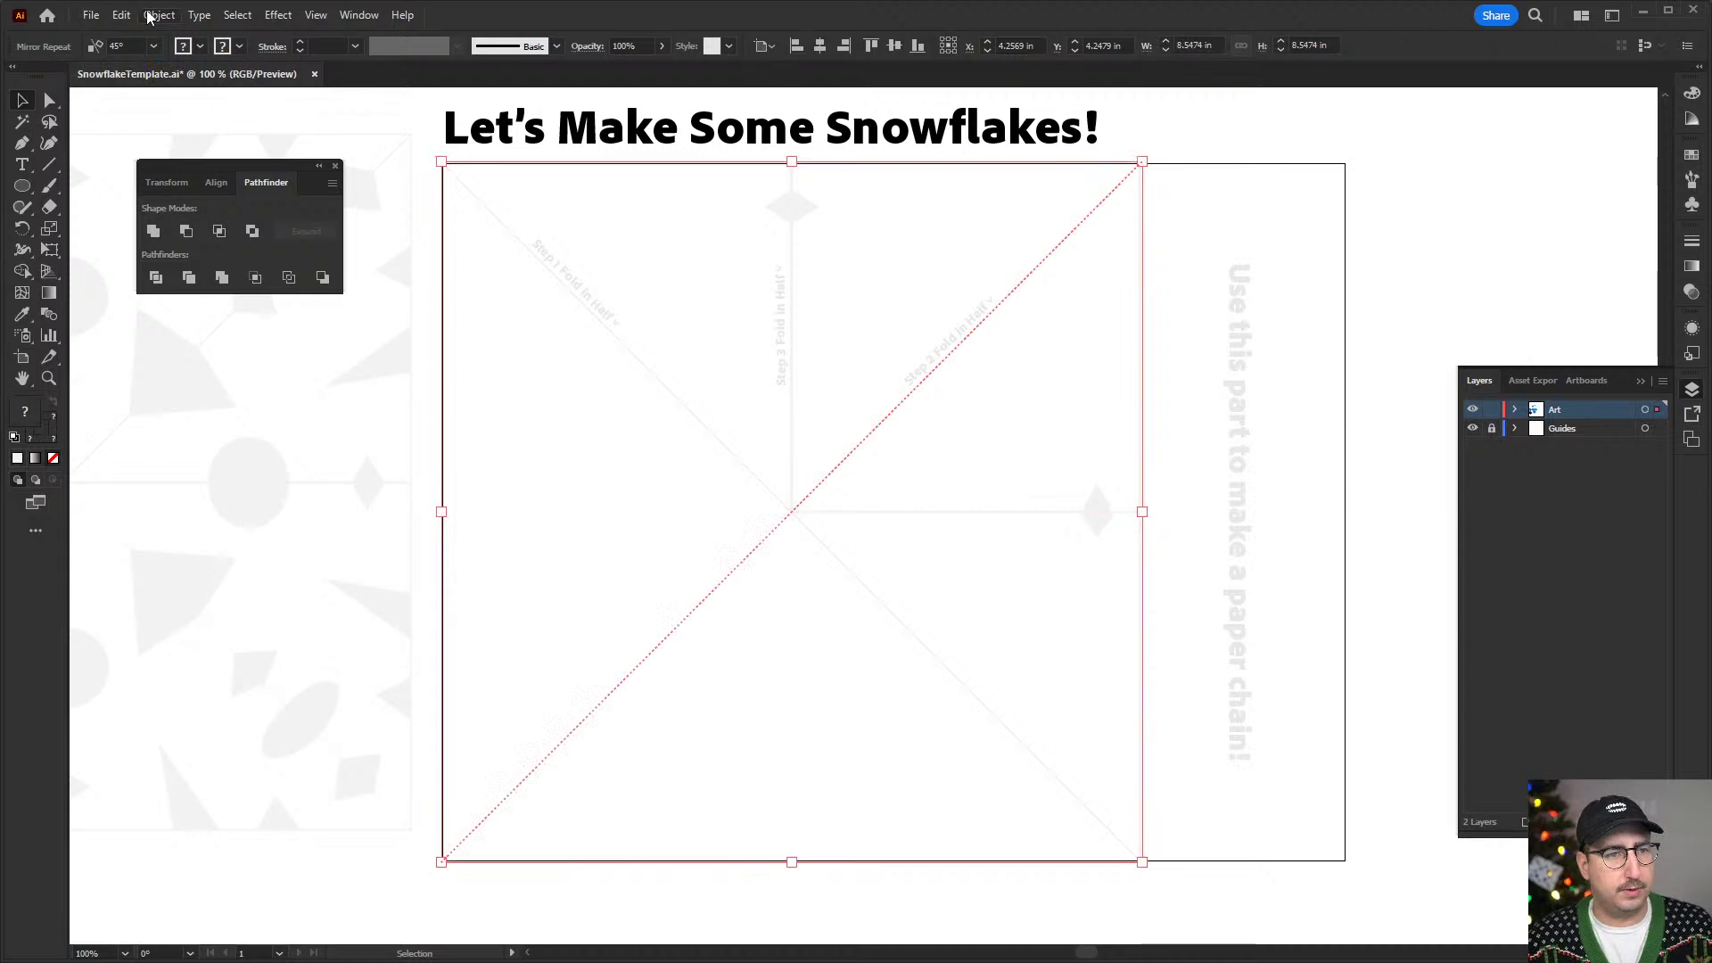
left_click(154, 15)
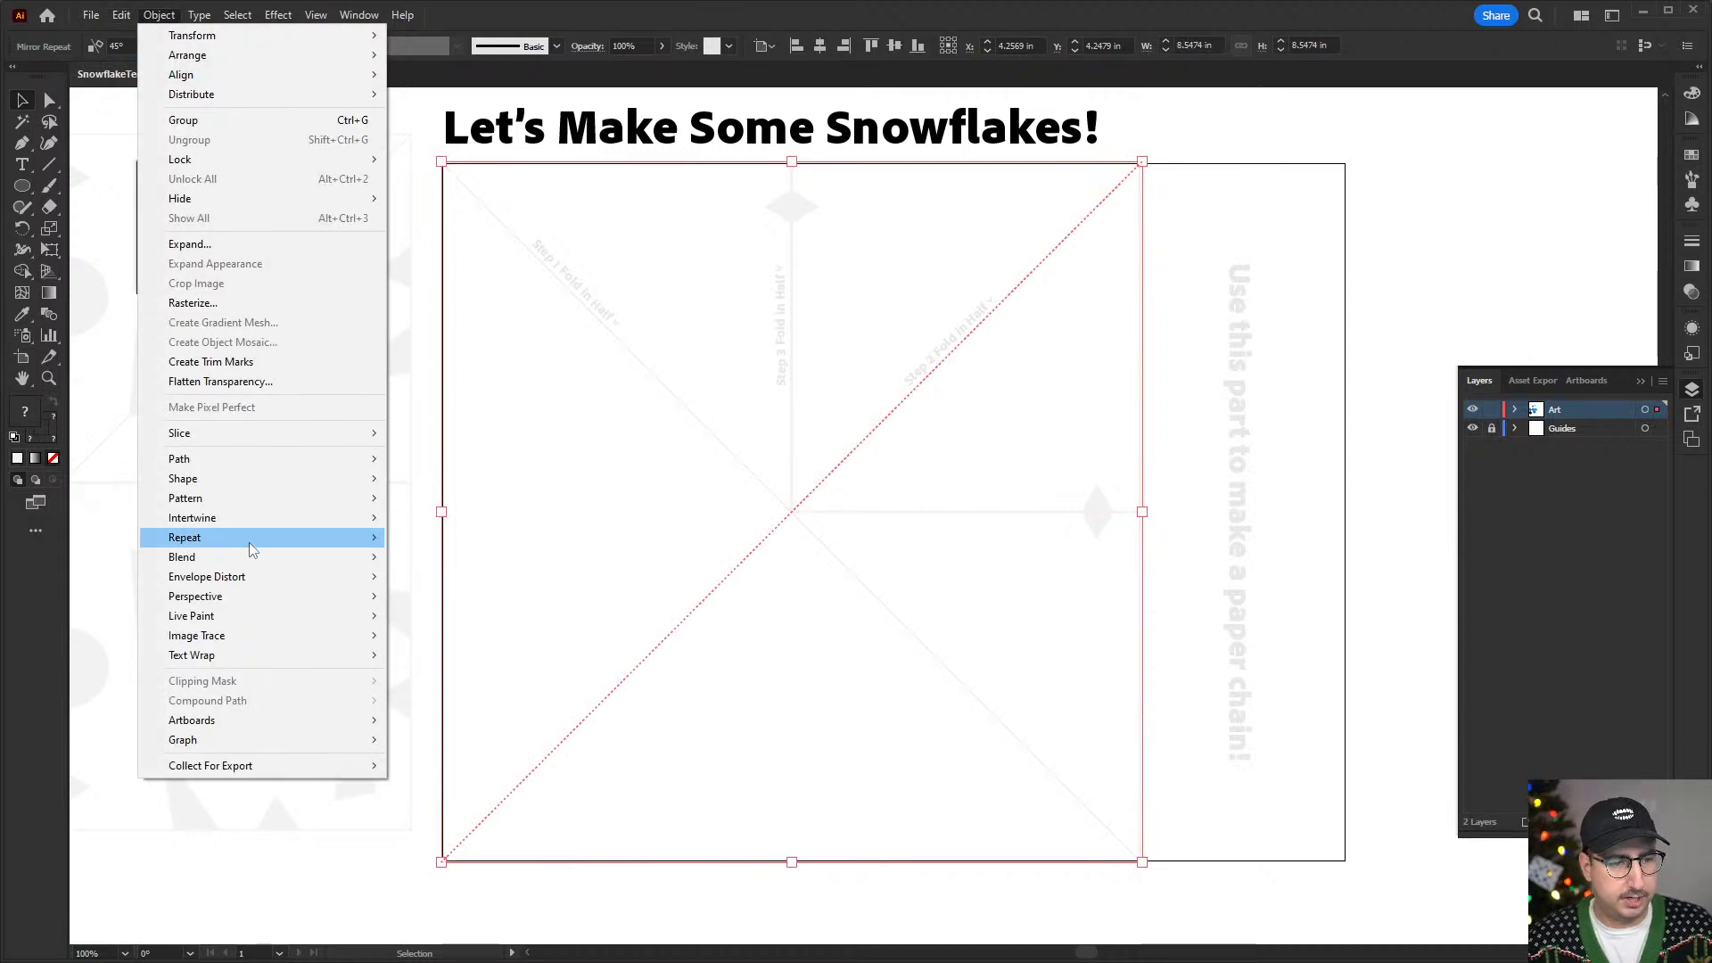
mouse_move(253, 544)
left_click(429, 580)
left_click(134, 46)
key("BackSpace")
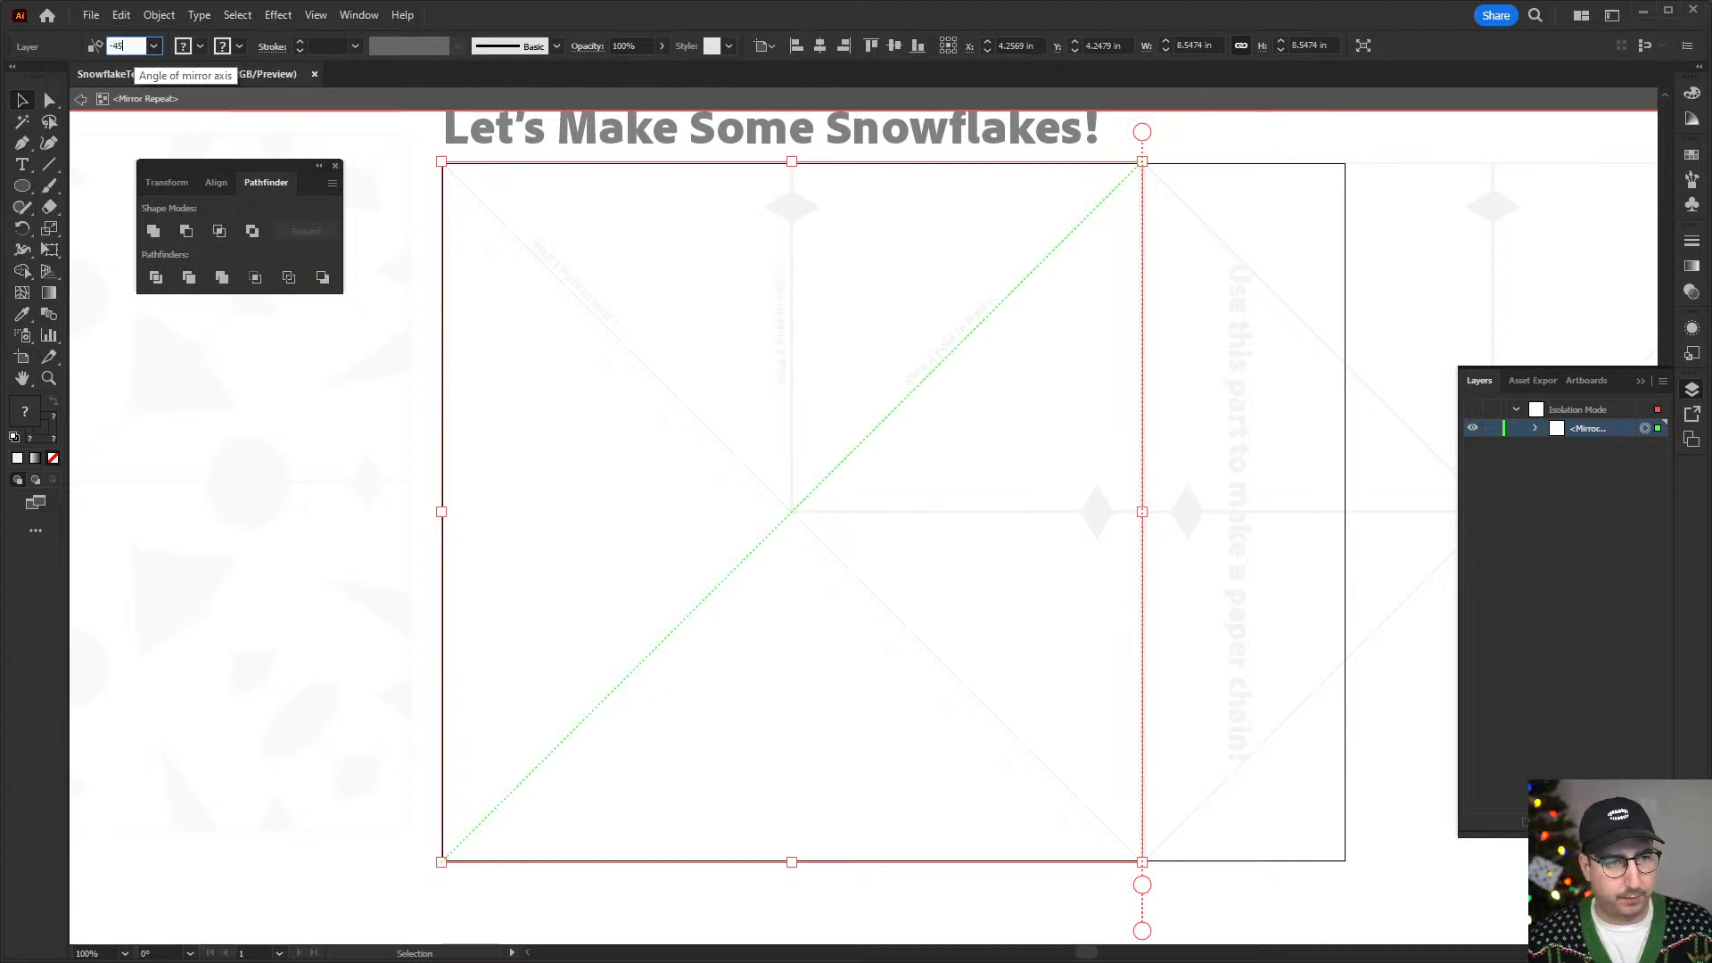
type("-45")
key("Return")
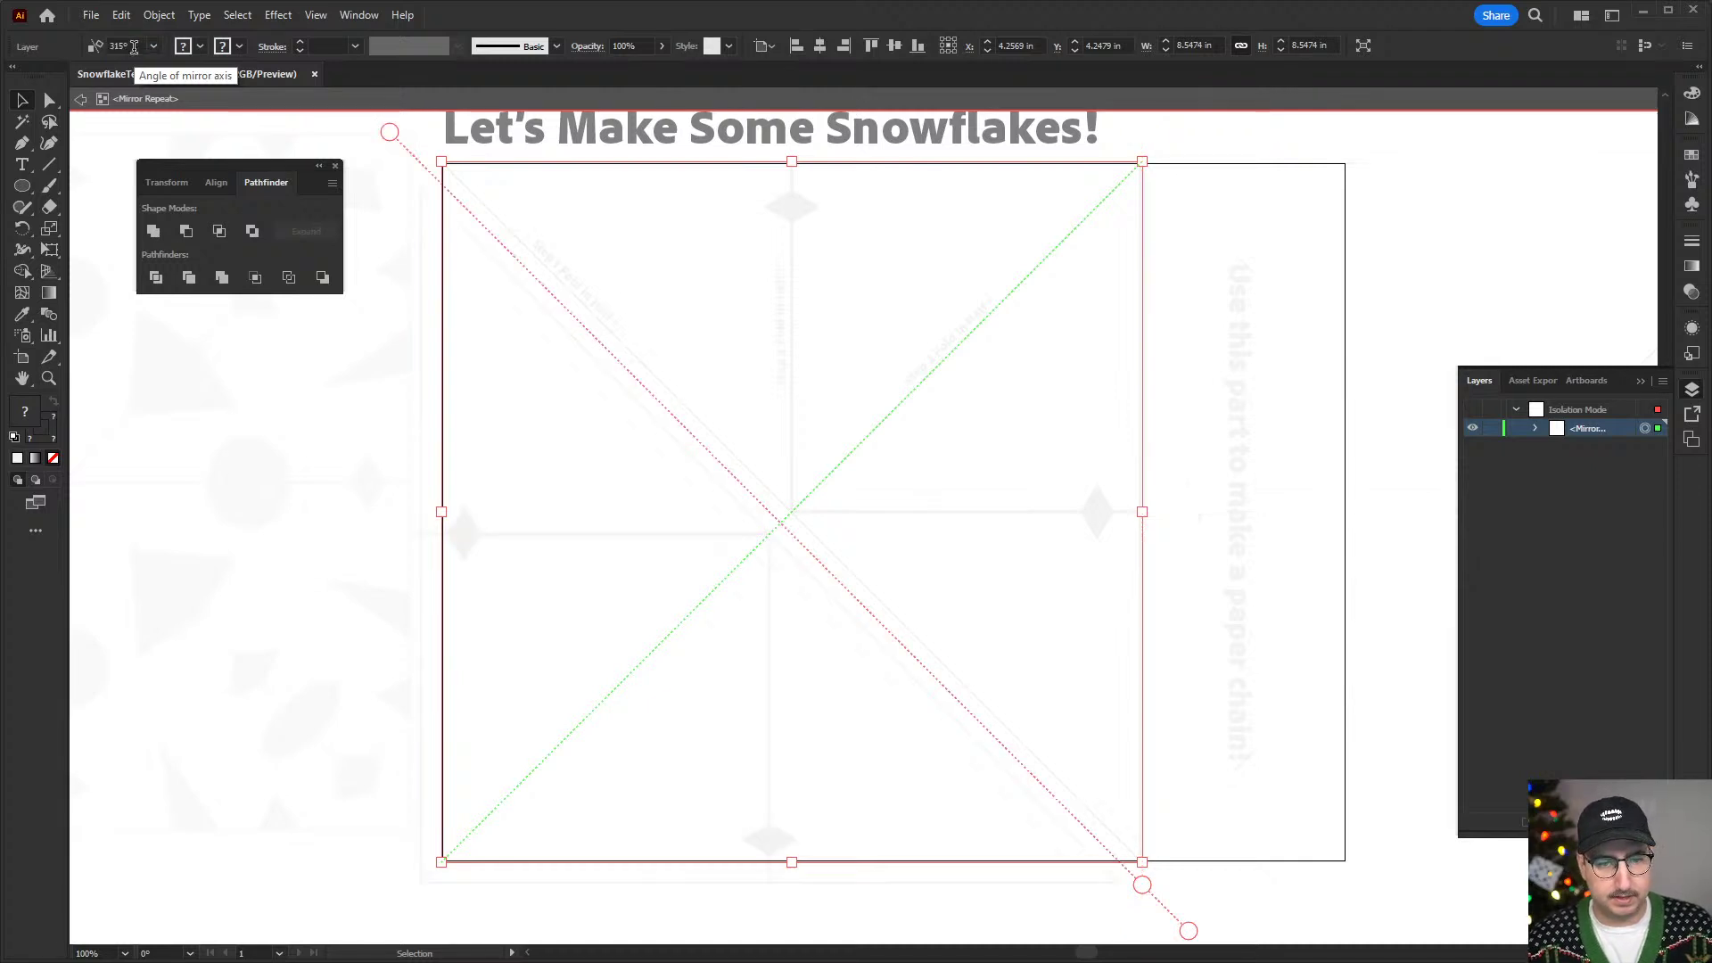
left_click_drag(1136, 880, 958, 677)
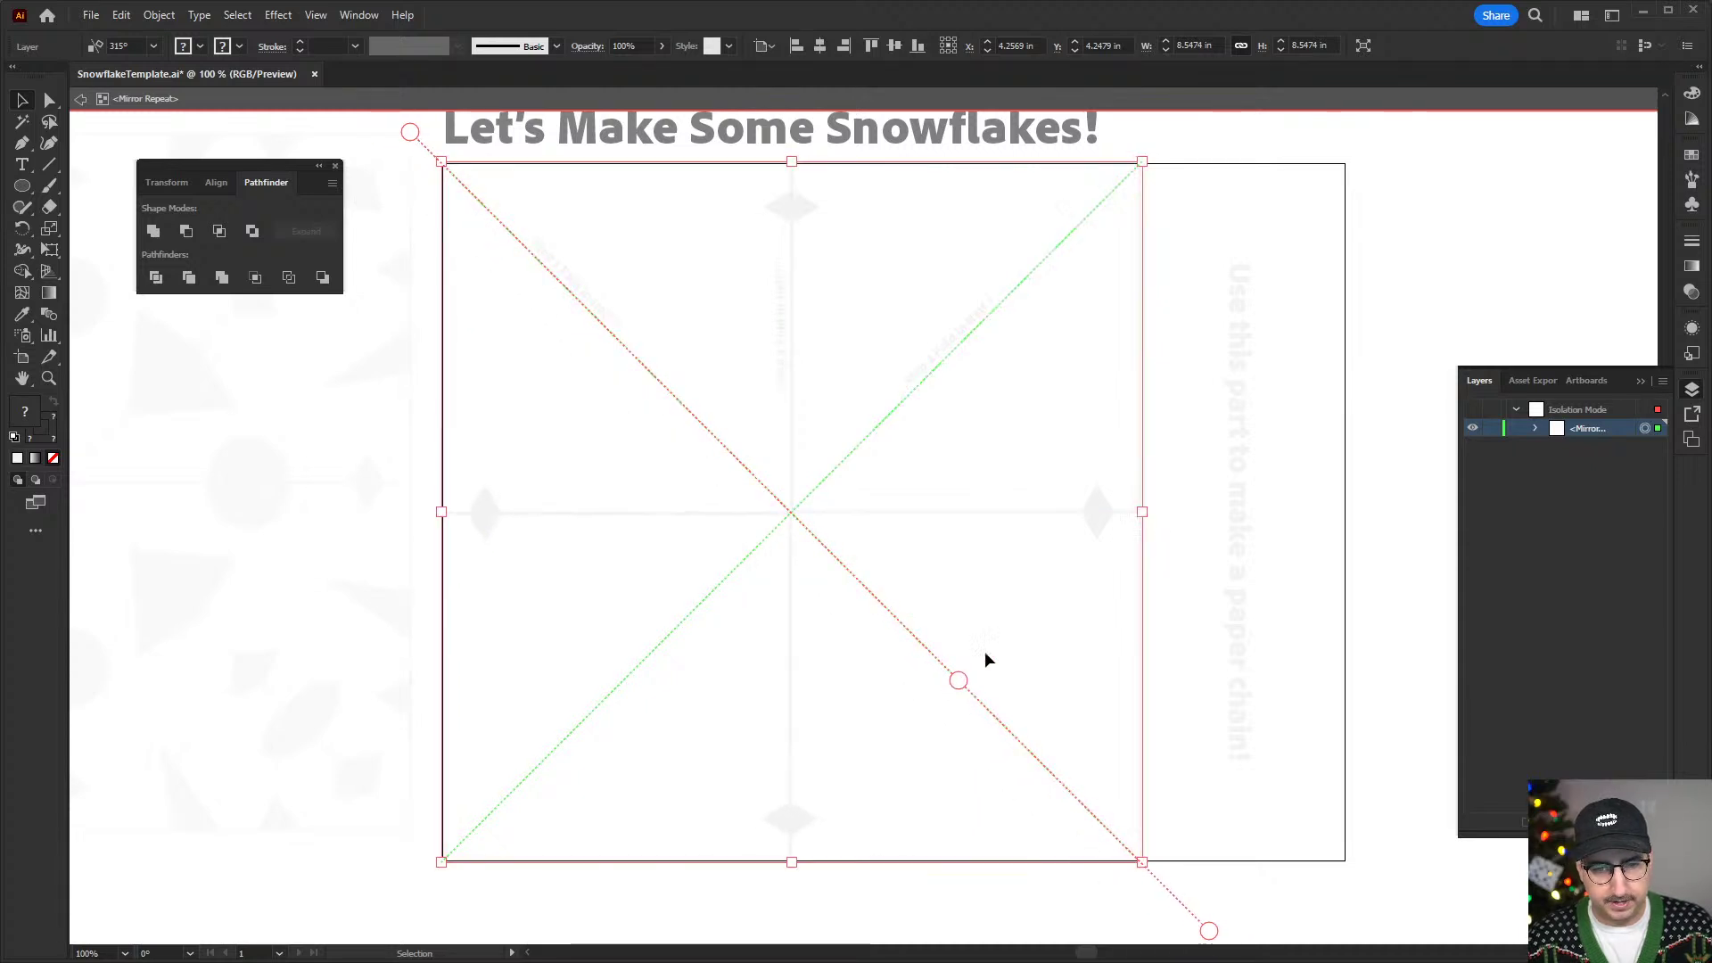
double_click(1384, 269)
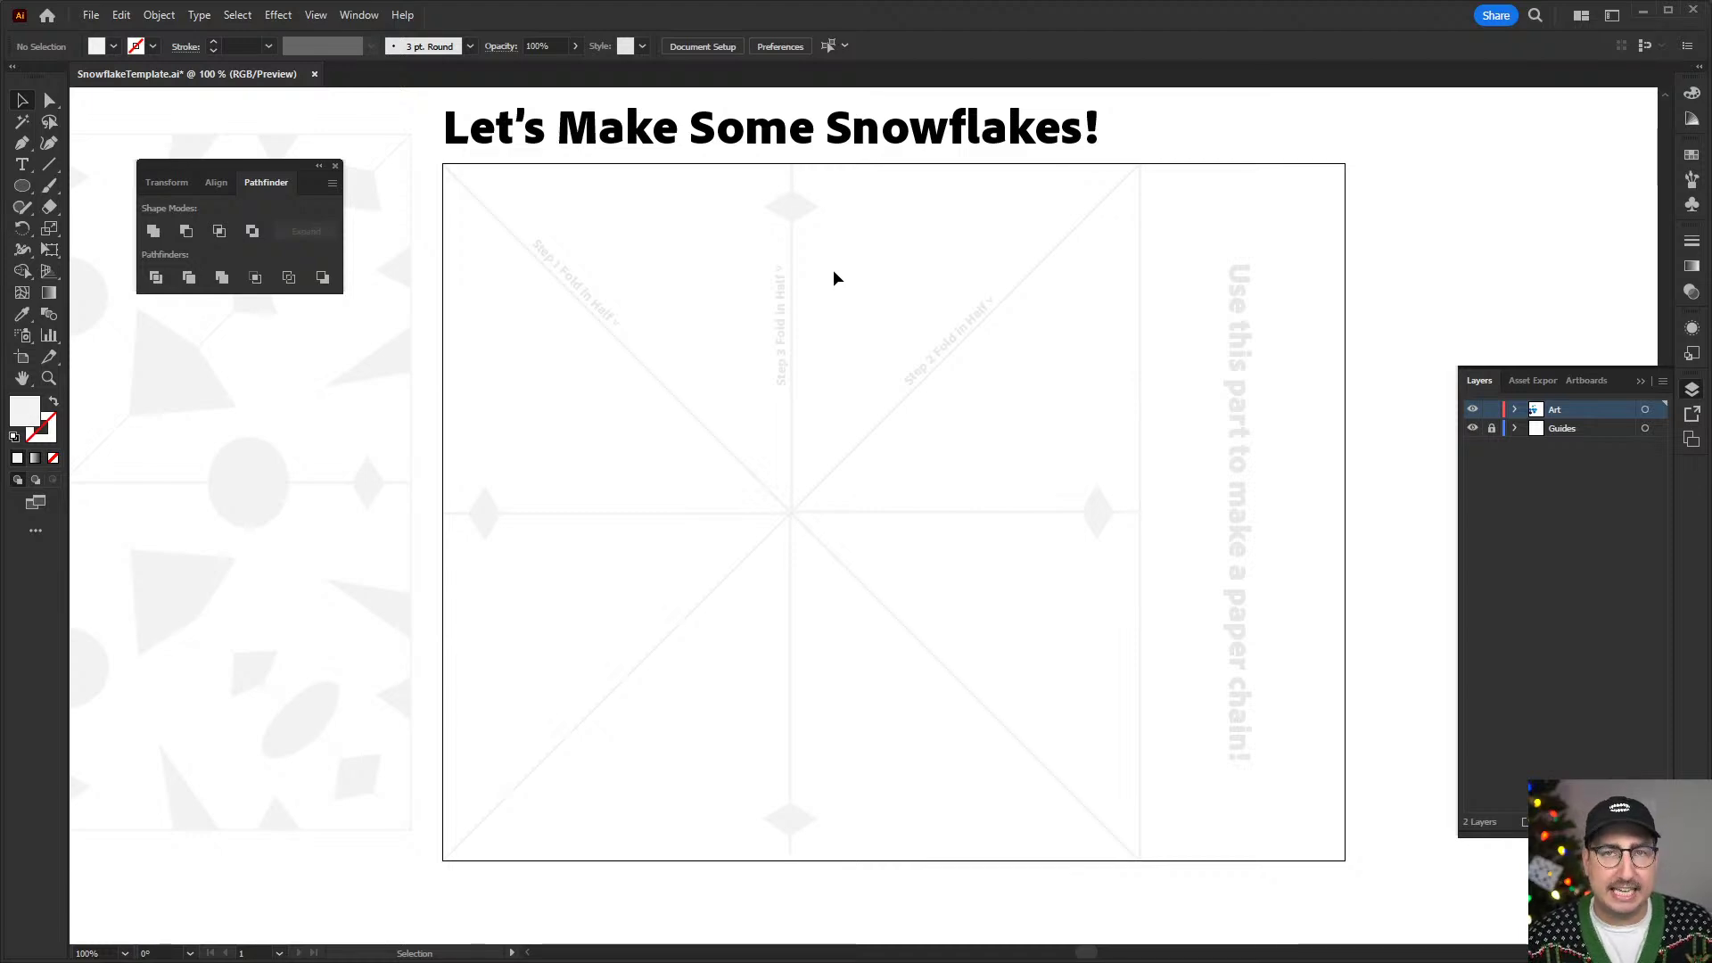
- Isolate the clip group inside the nested Mirror repeats and move its small triangle off the Step 3 fold line to about X 3.49 in, Y 1.30 in
key("z")
left_click(807, 303)
left_click(854, 433)
left_click(870, 497)
left_click_drag(894, 497, 898, 362)
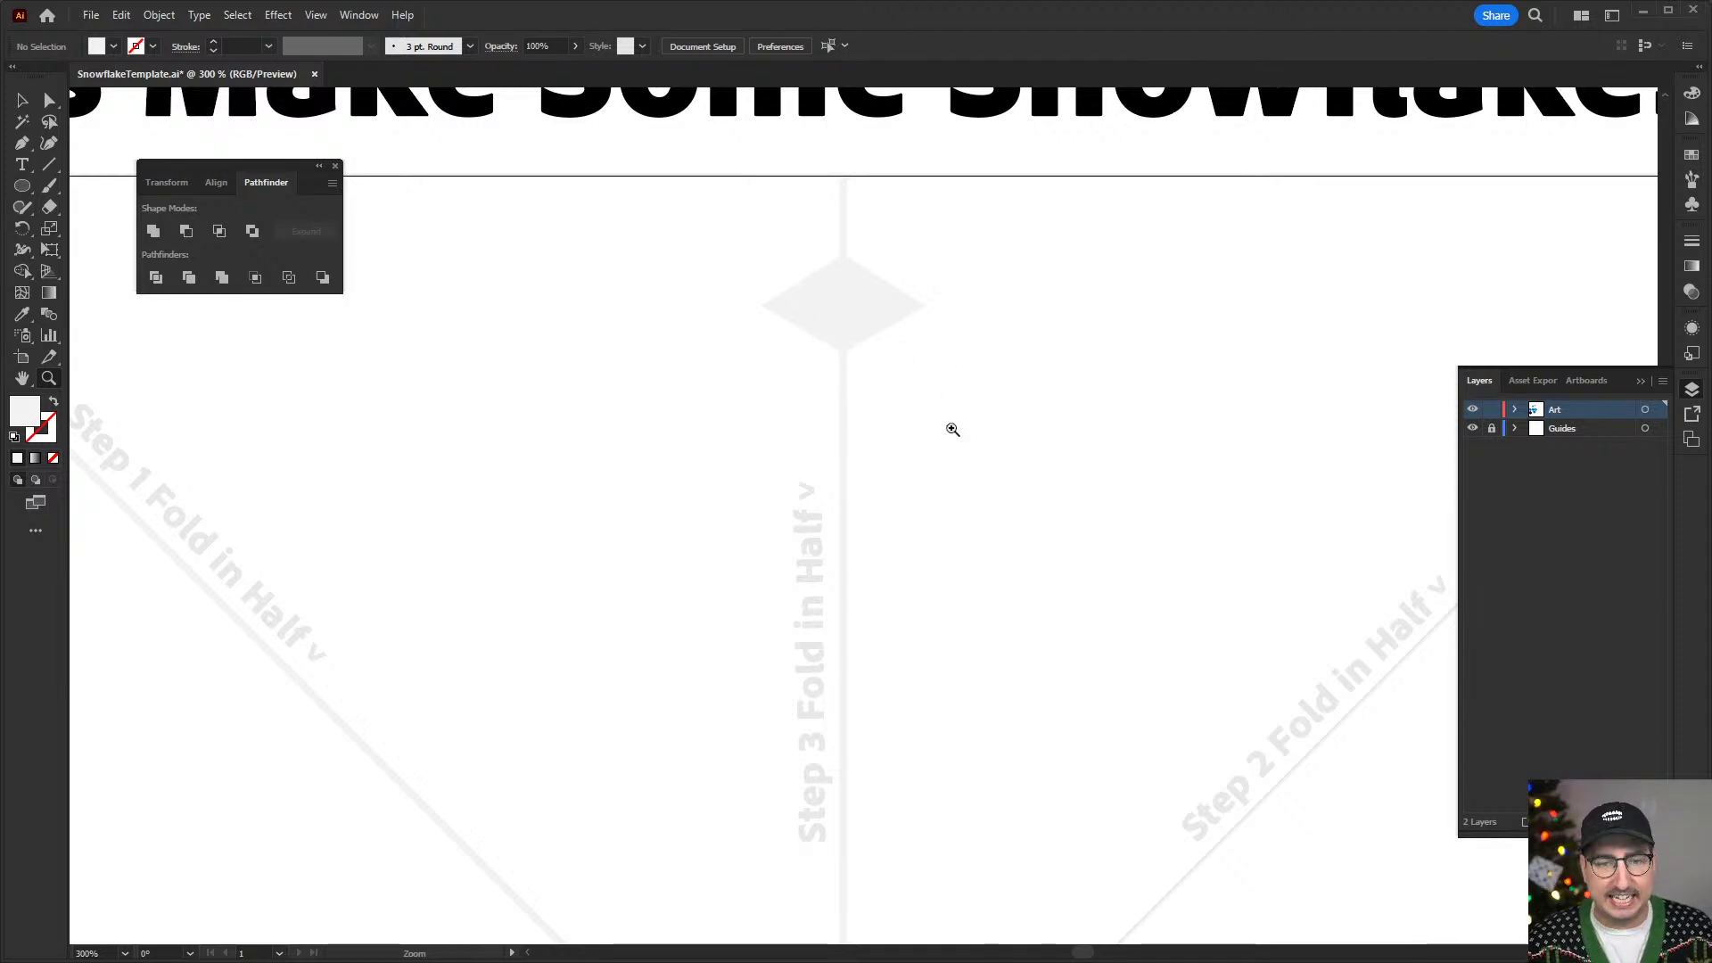
key("v")
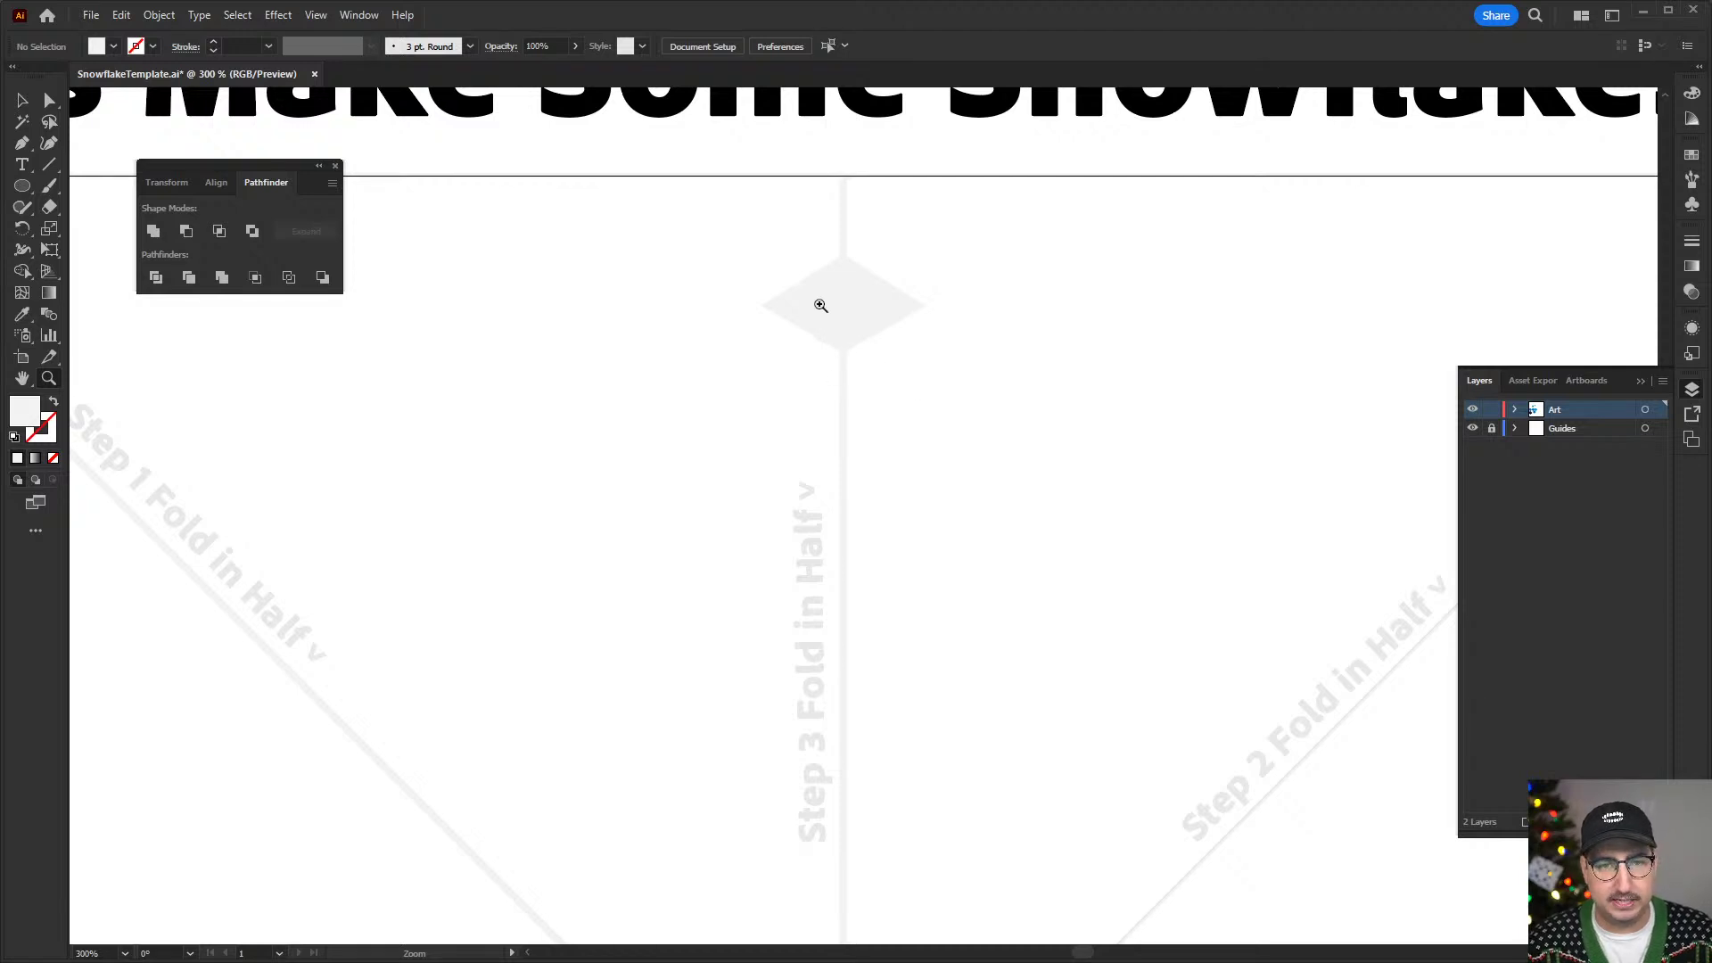
left_click(817, 303)
double_click(817, 300)
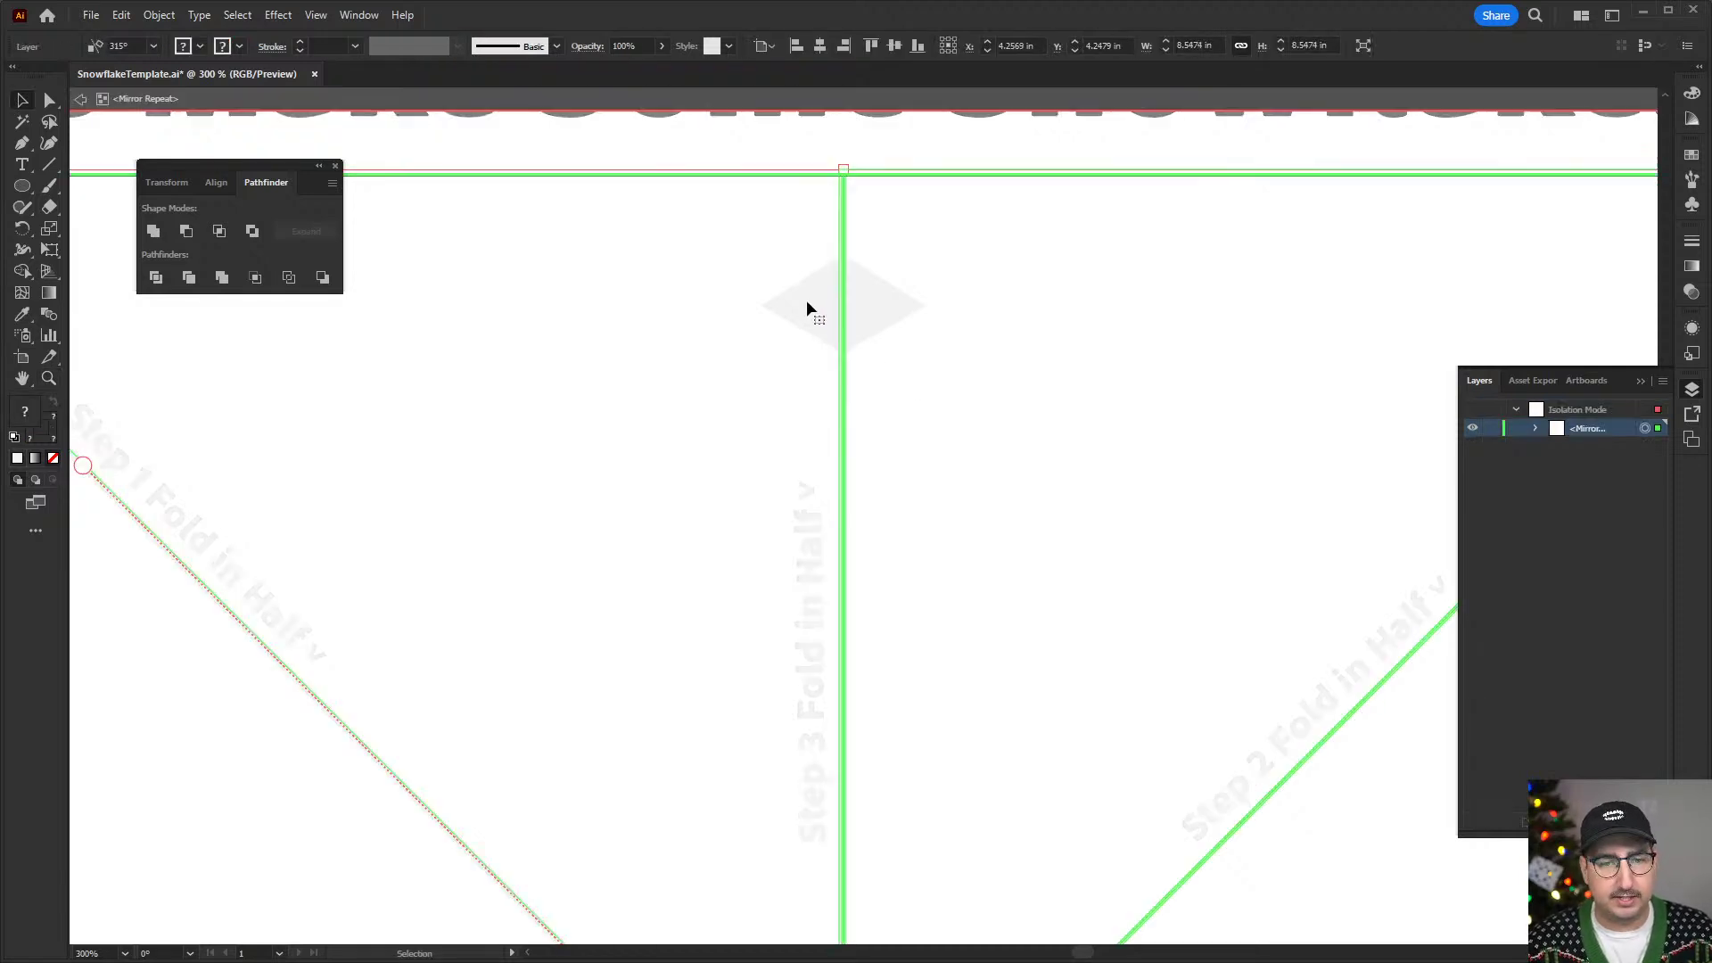
double_click(794, 288)
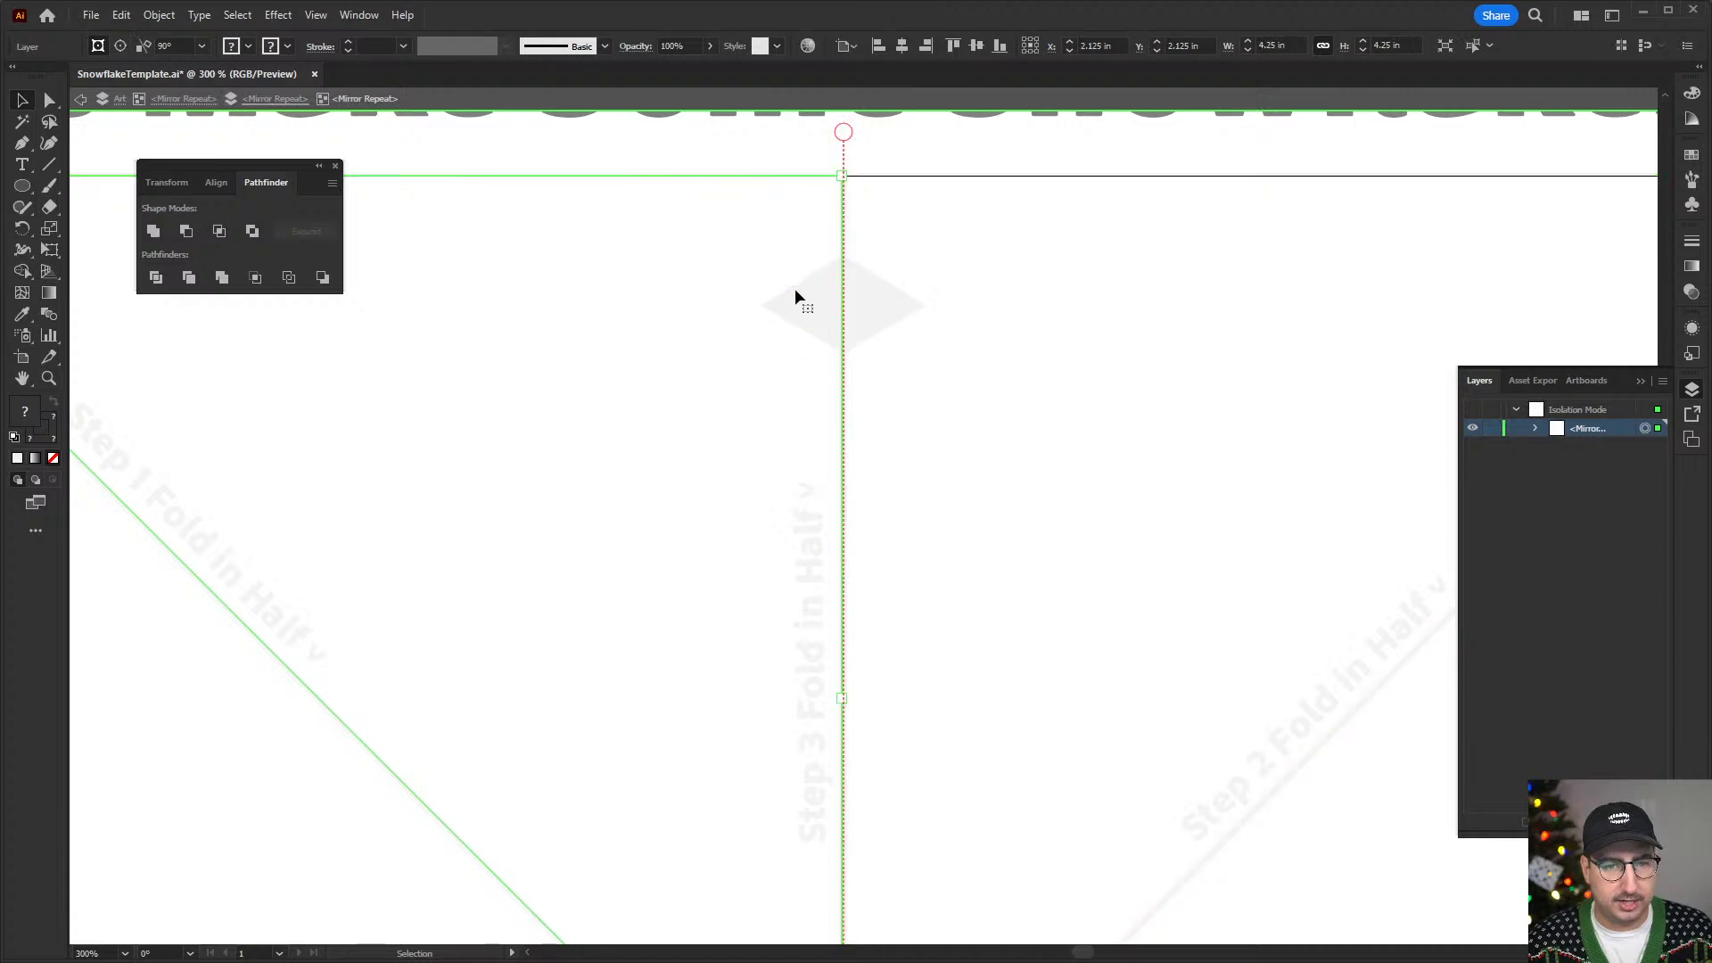
double_click(784, 293)
left_click_drag(790, 312, 637, 471)
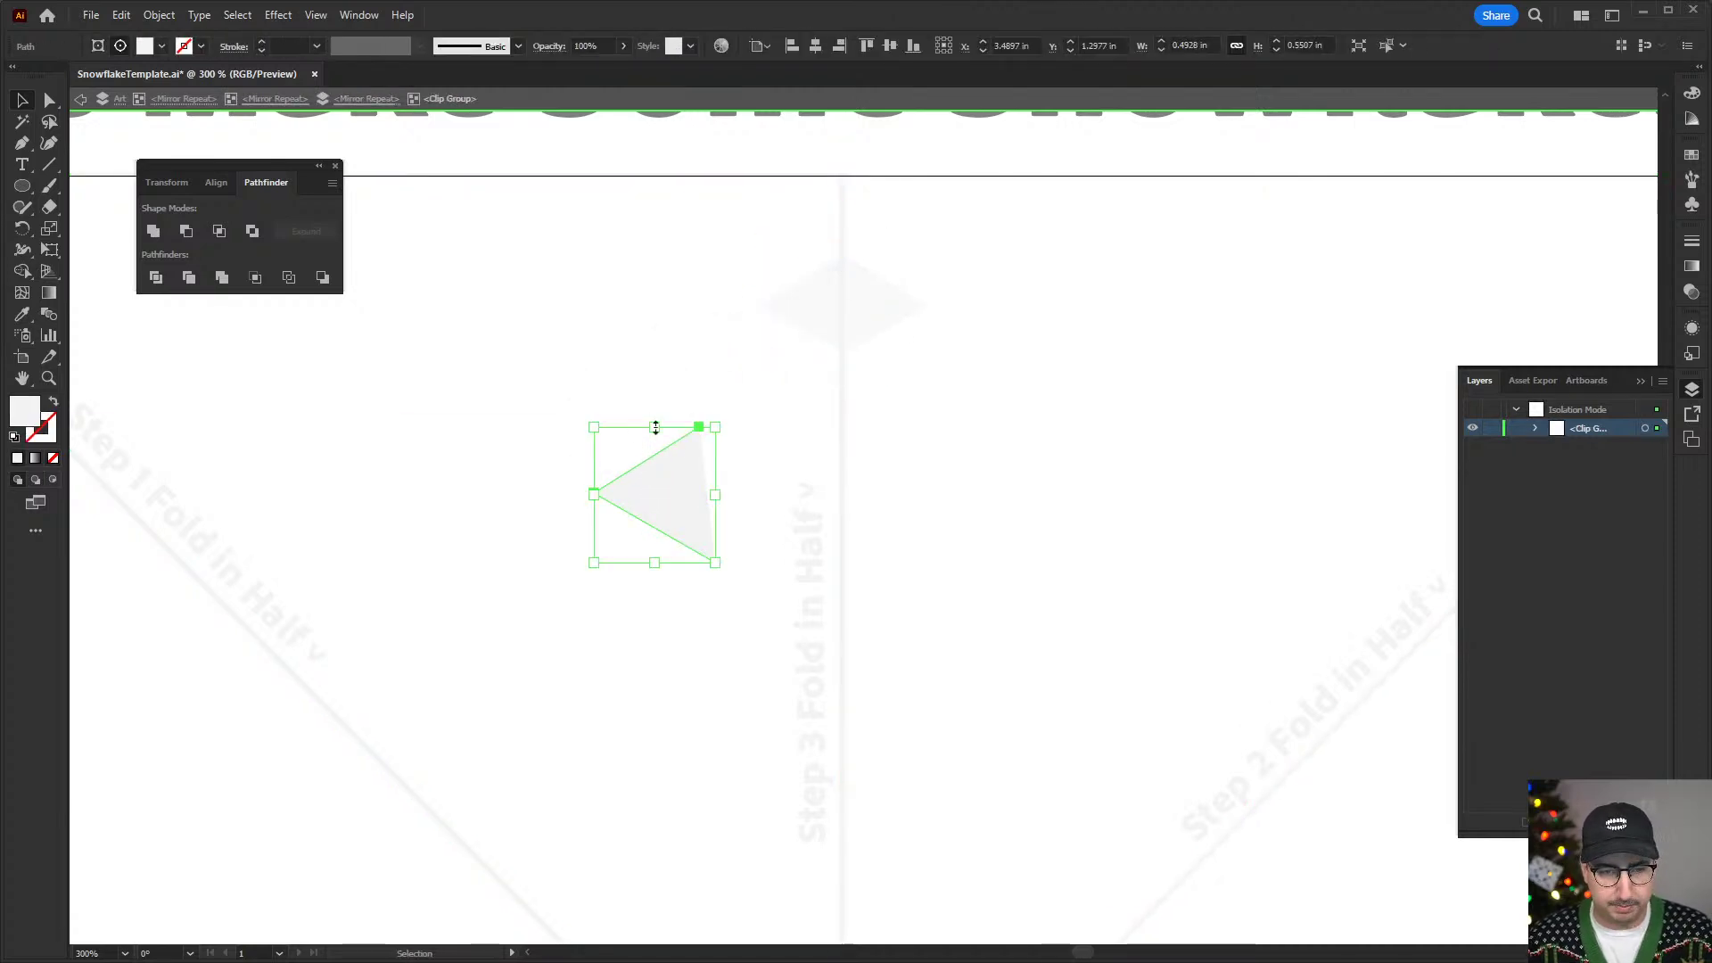
- Try deleting the moved triangle from the clip group, and undo the deletion
key("Delete")
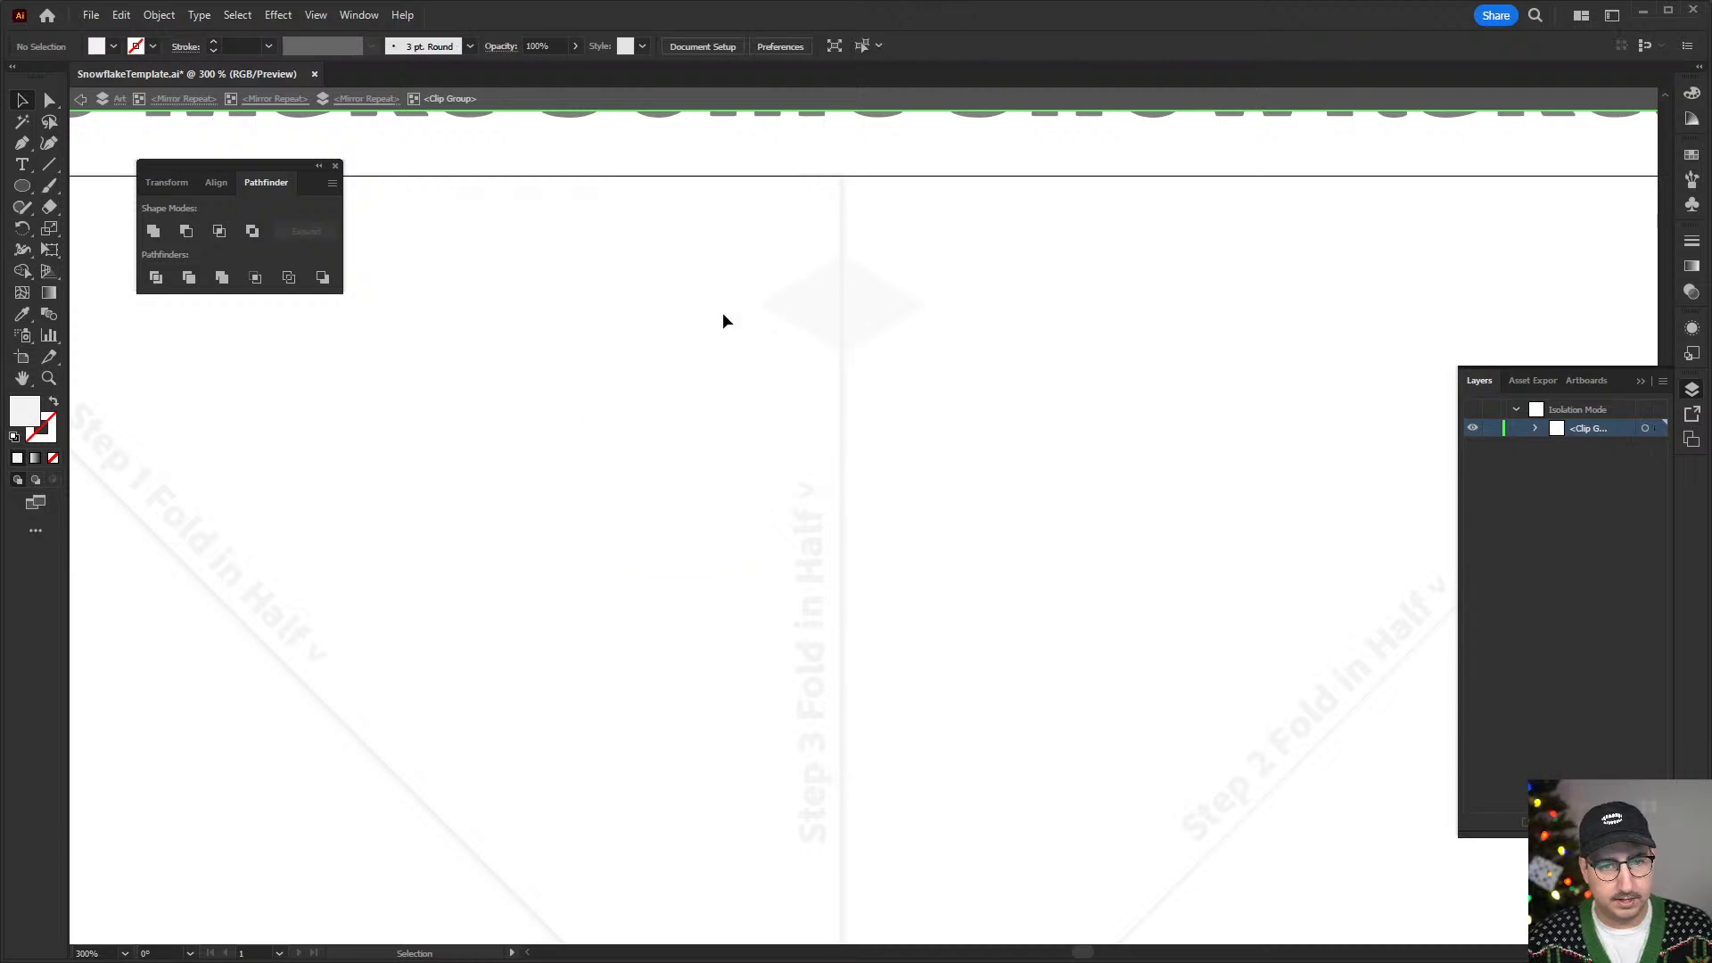
double_click(699, 456)
key("ctrl+z")
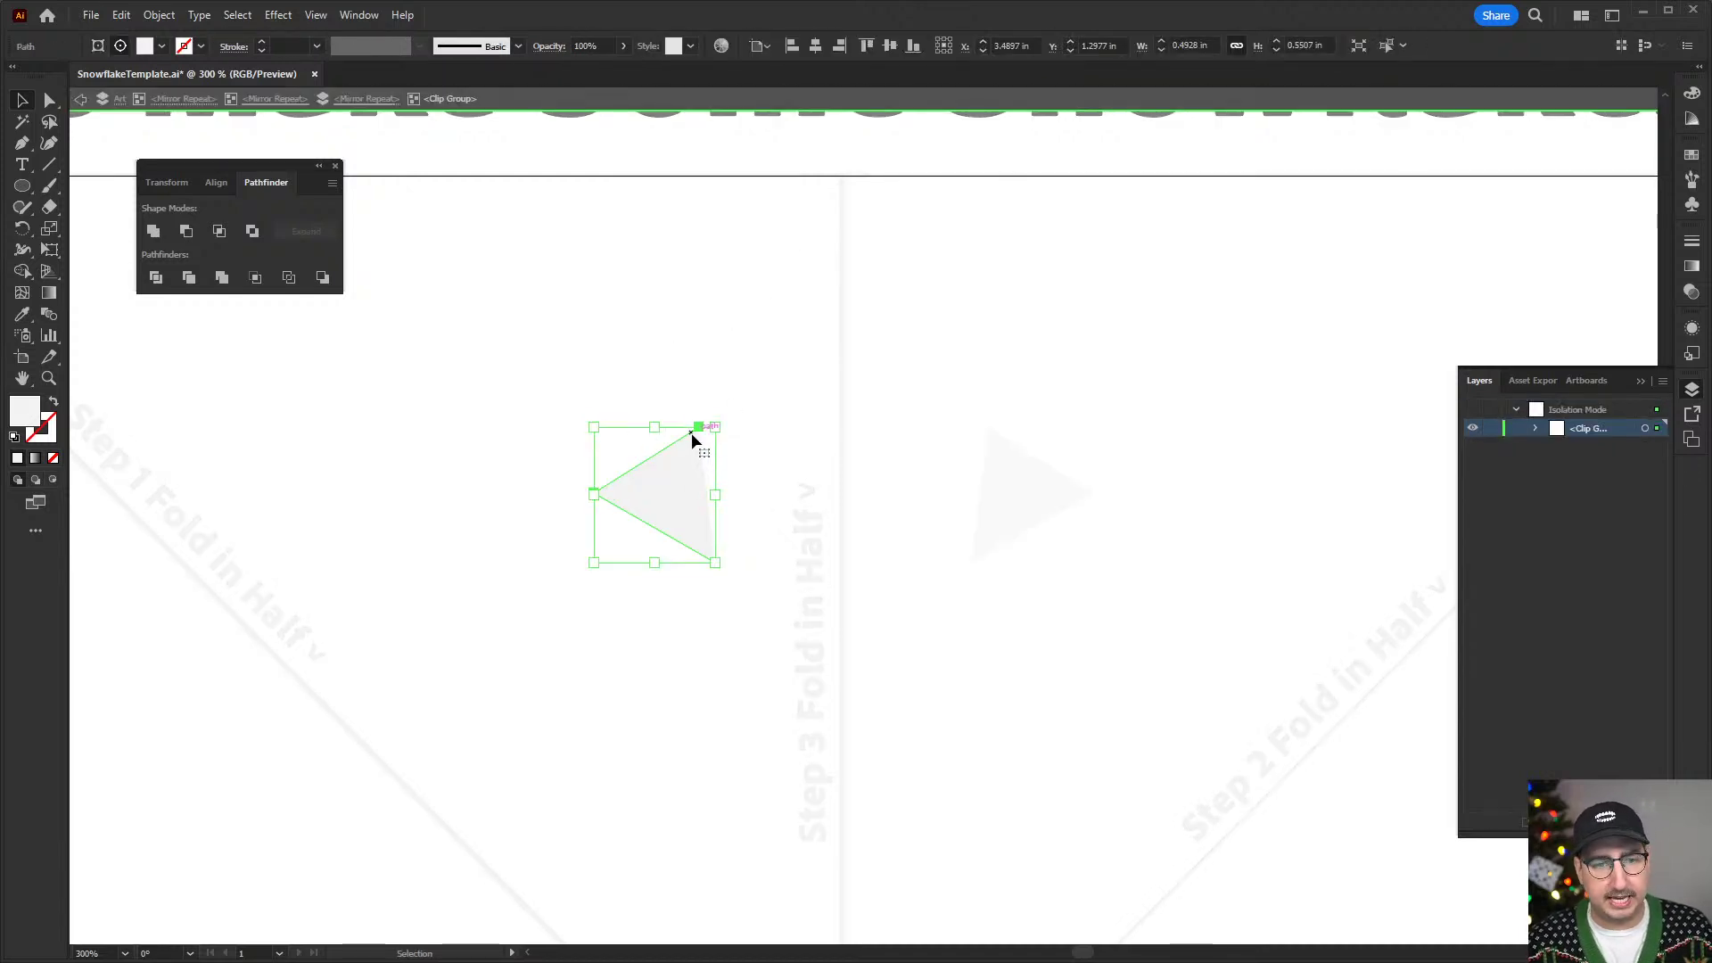
- Draw a curved crescent with the Pen tool across the upper Step 3 fold line, and delete the small triangle below it
key("a")
key("ctrl+minus")
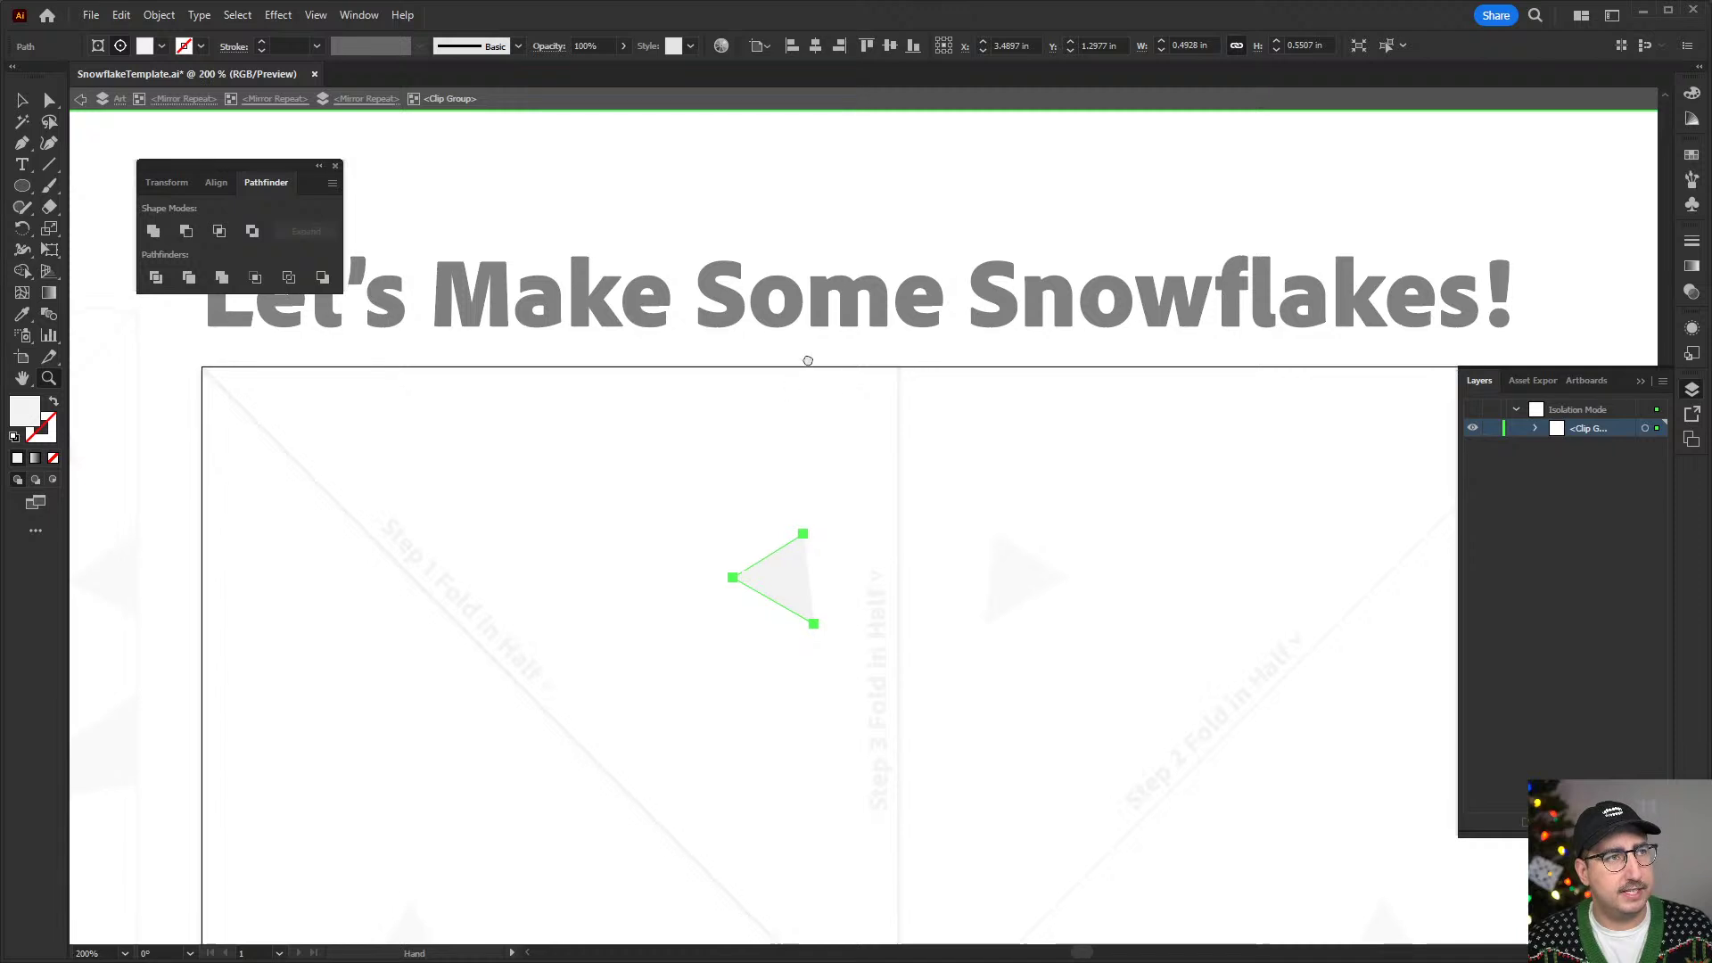
left_click_drag(791, 389, 816, 328)
key("p")
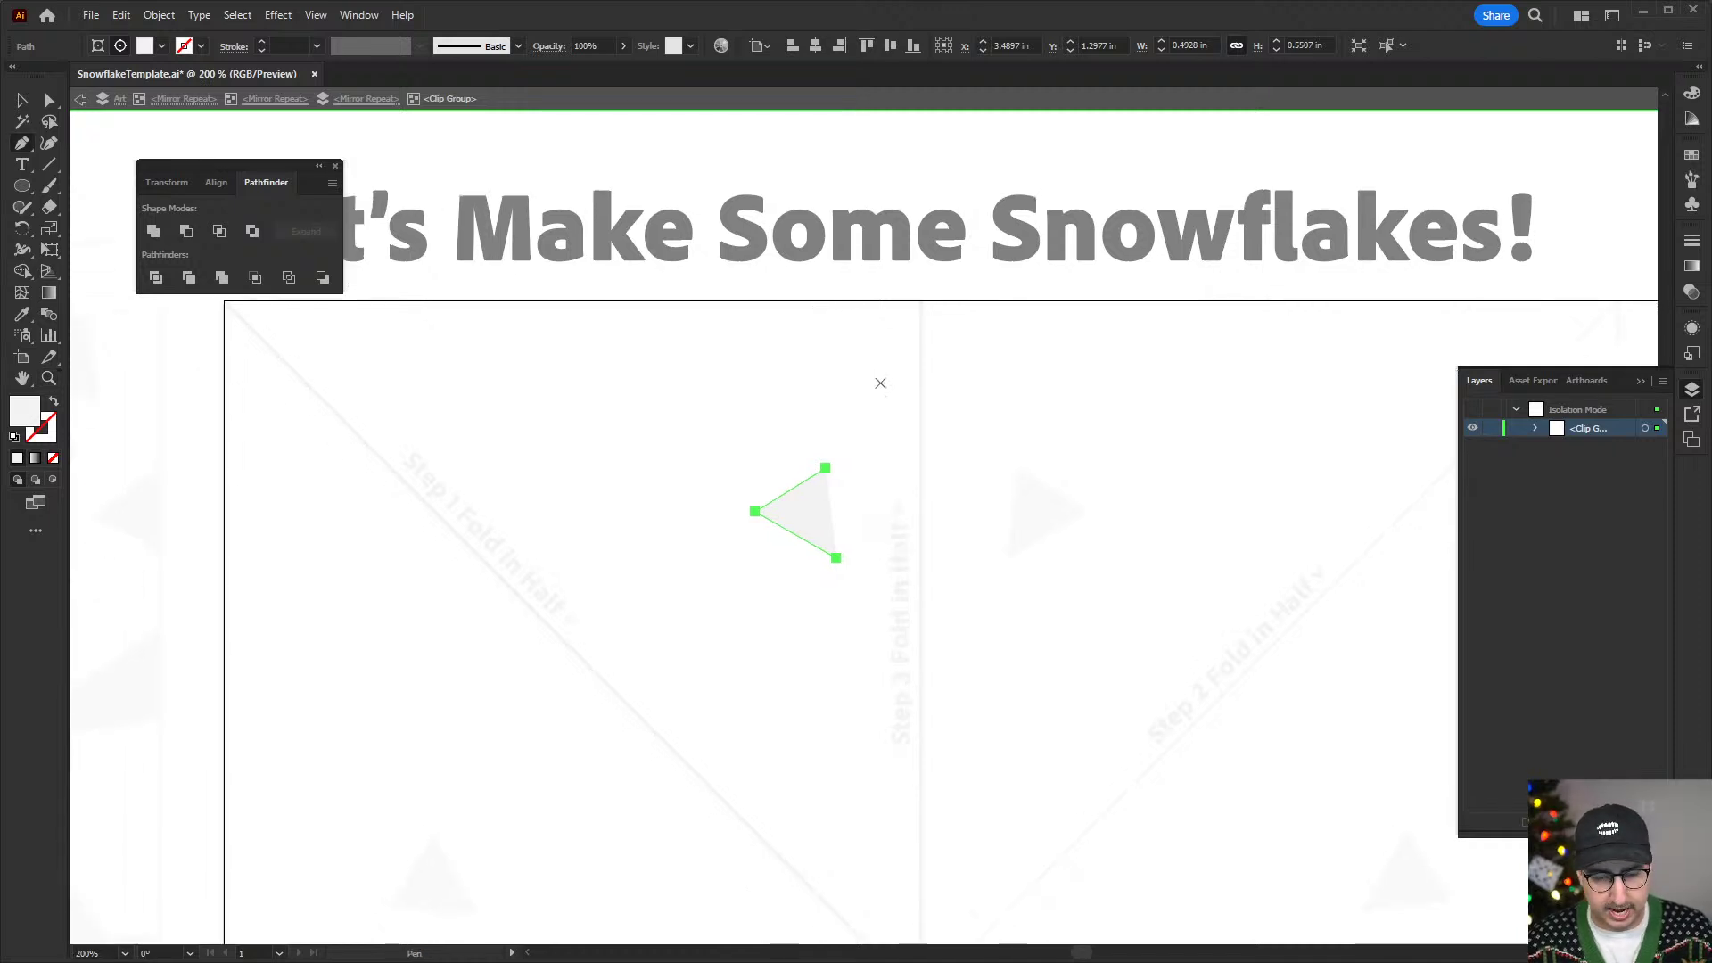
left_click(932, 377)
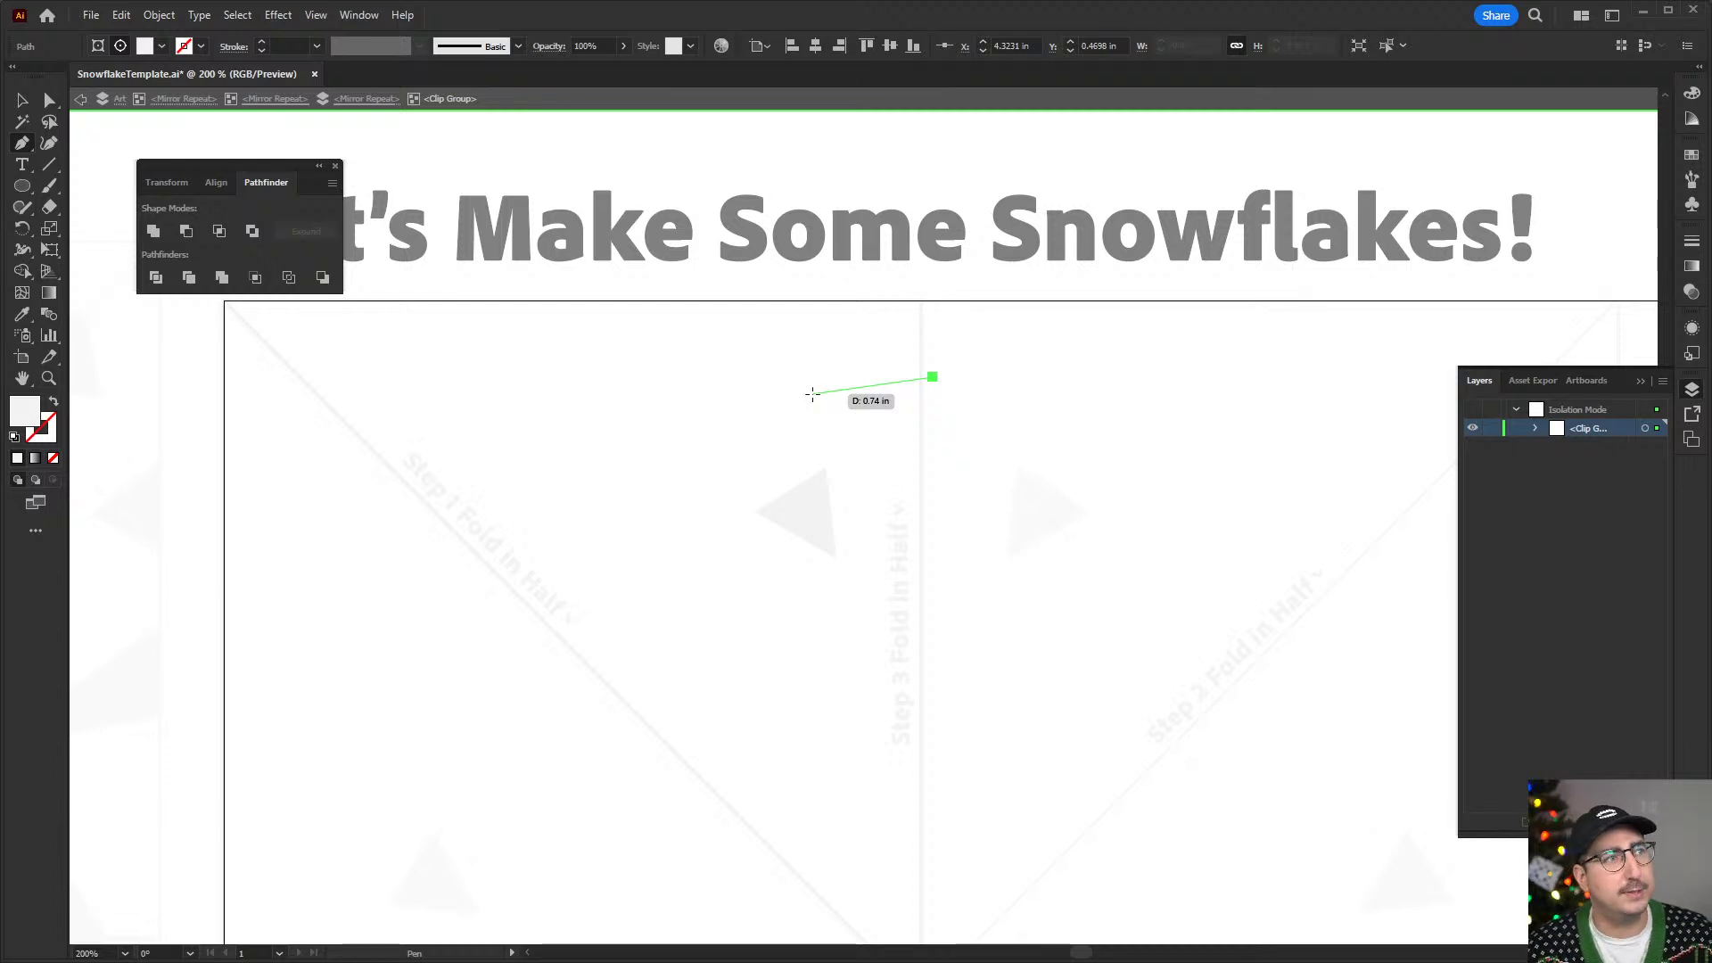
left_click_drag(800, 412, 762, 474)
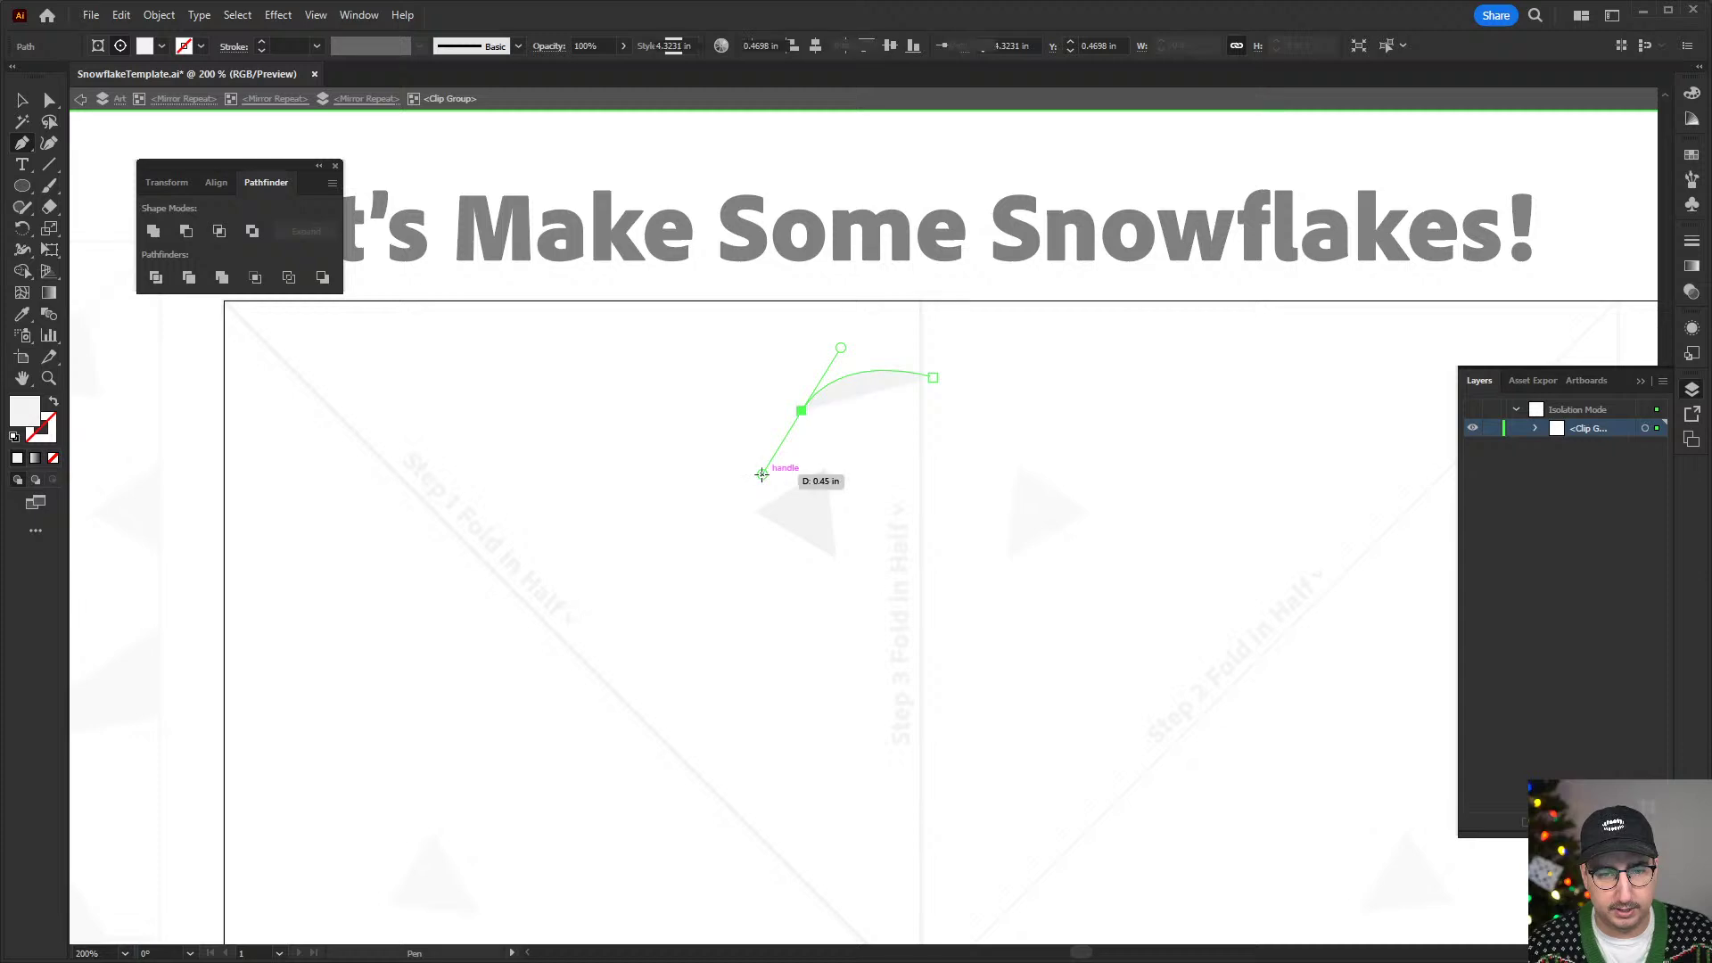
left_click(801, 410)
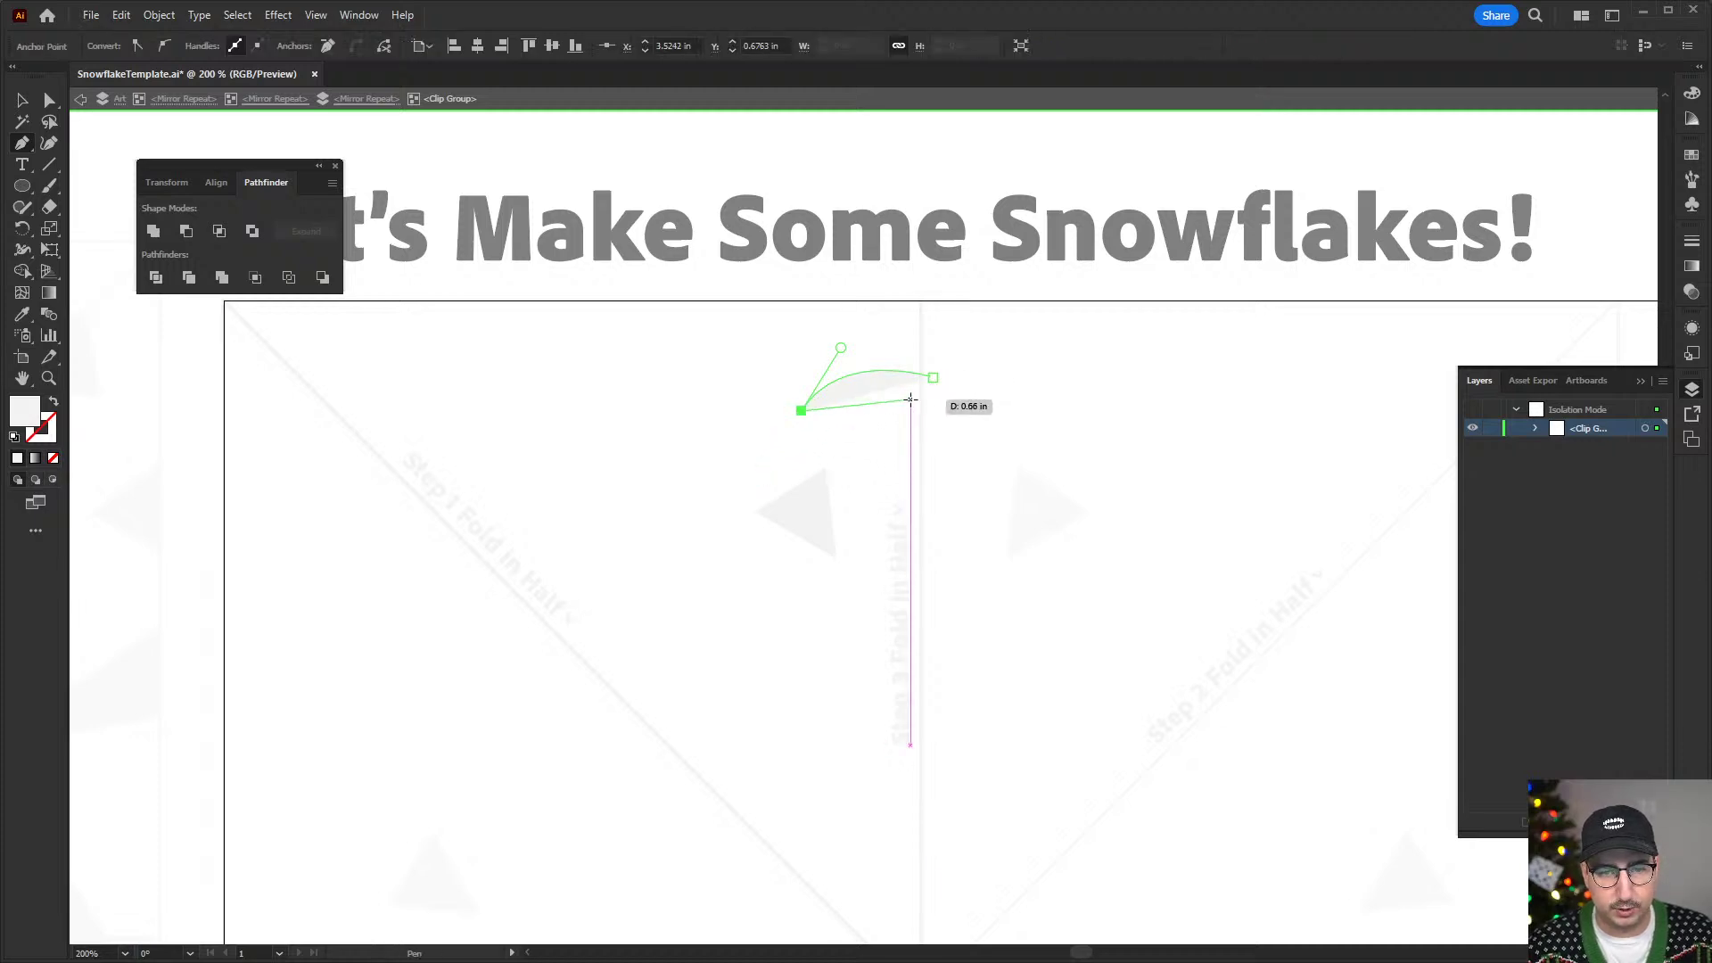
left_click_drag(935, 398, 989, 431)
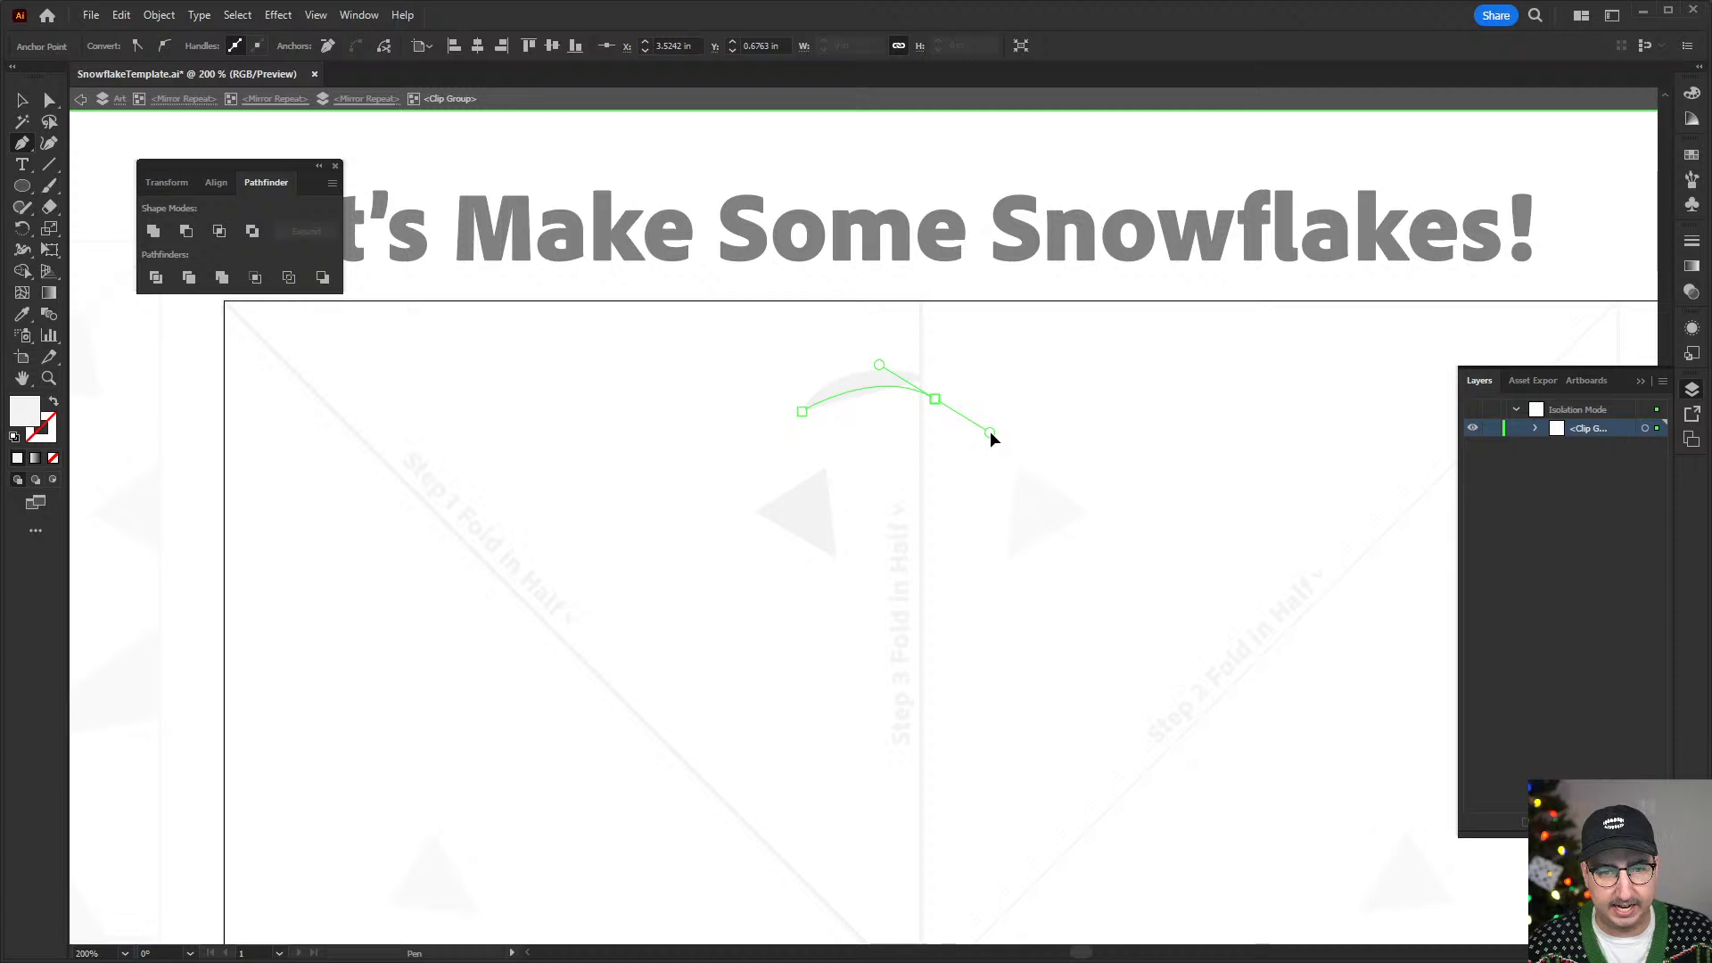
key("v")
left_click(972, 360)
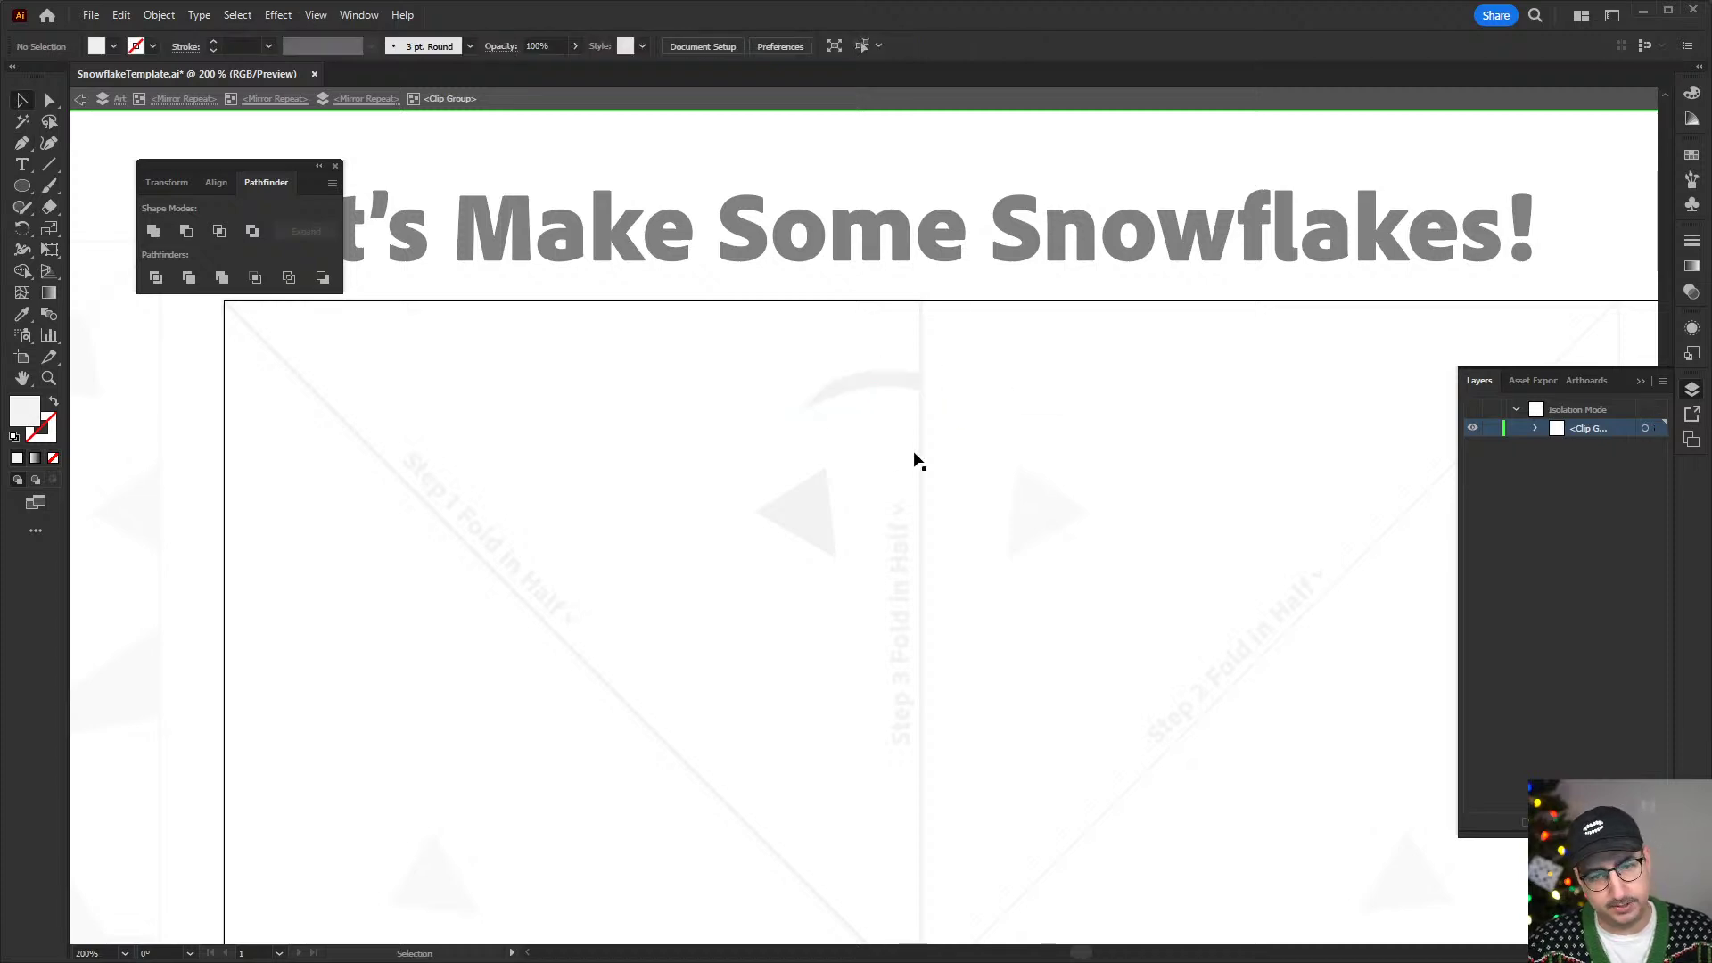
left_click(821, 510)
key("Delete")
- Draw a square of about 0.317 in, rotate it 45° and place its corner against the Step 3 fold line beneath the crescent
key("z")
left_click(891, 473)
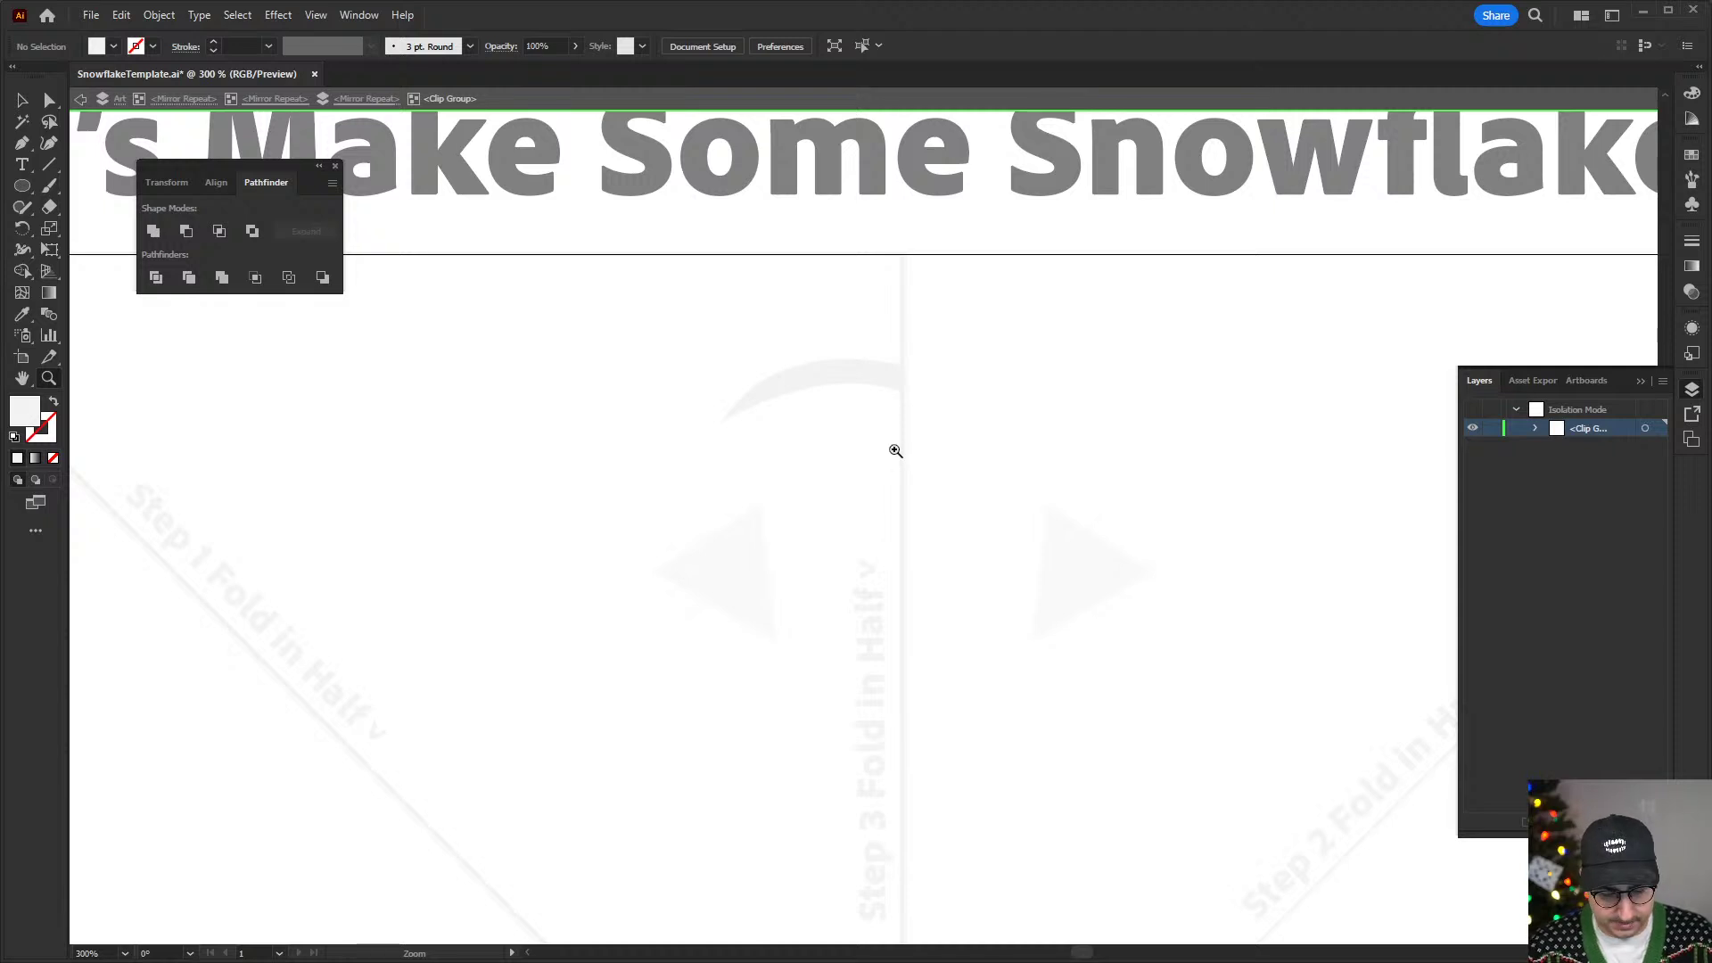
key("m")
left_click_drag(902, 445, 838, 380)
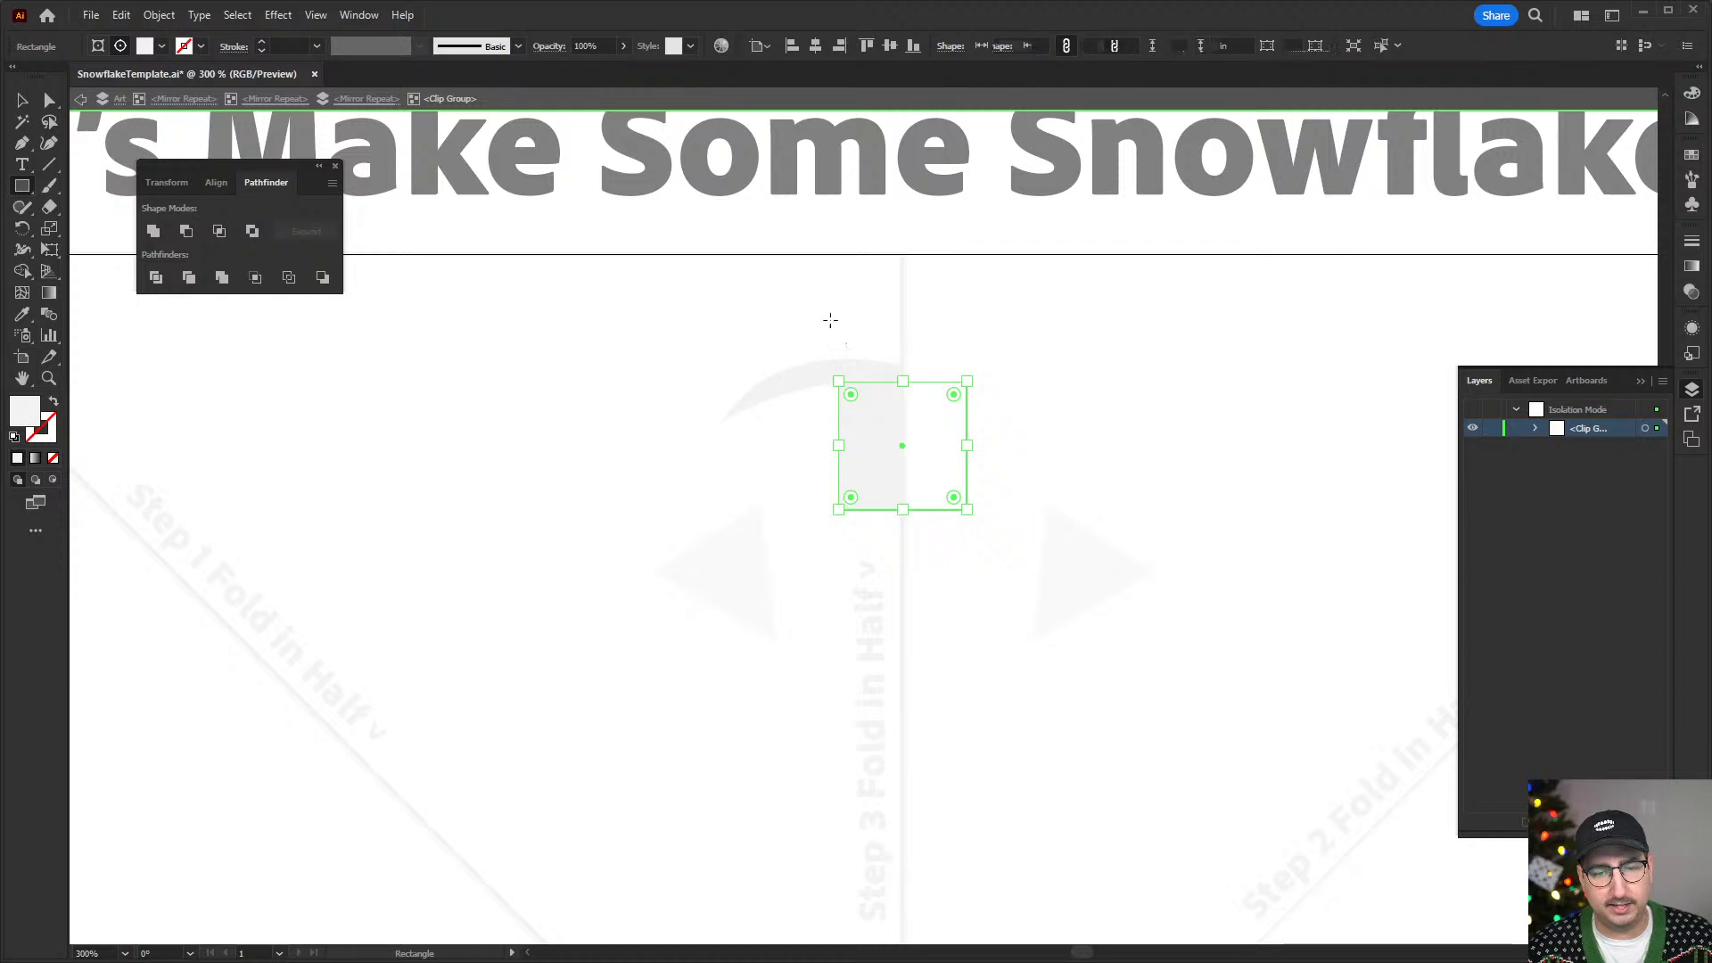
key("v")
left_click_drag(936, 318, 807, 460)
mouse_move(954, 380)
left_mouse_down()
mouse_move(967, 371)
mouse_move(936, 382)
left_mouse_up()
left_click_drag(832, 450, 840, 452)
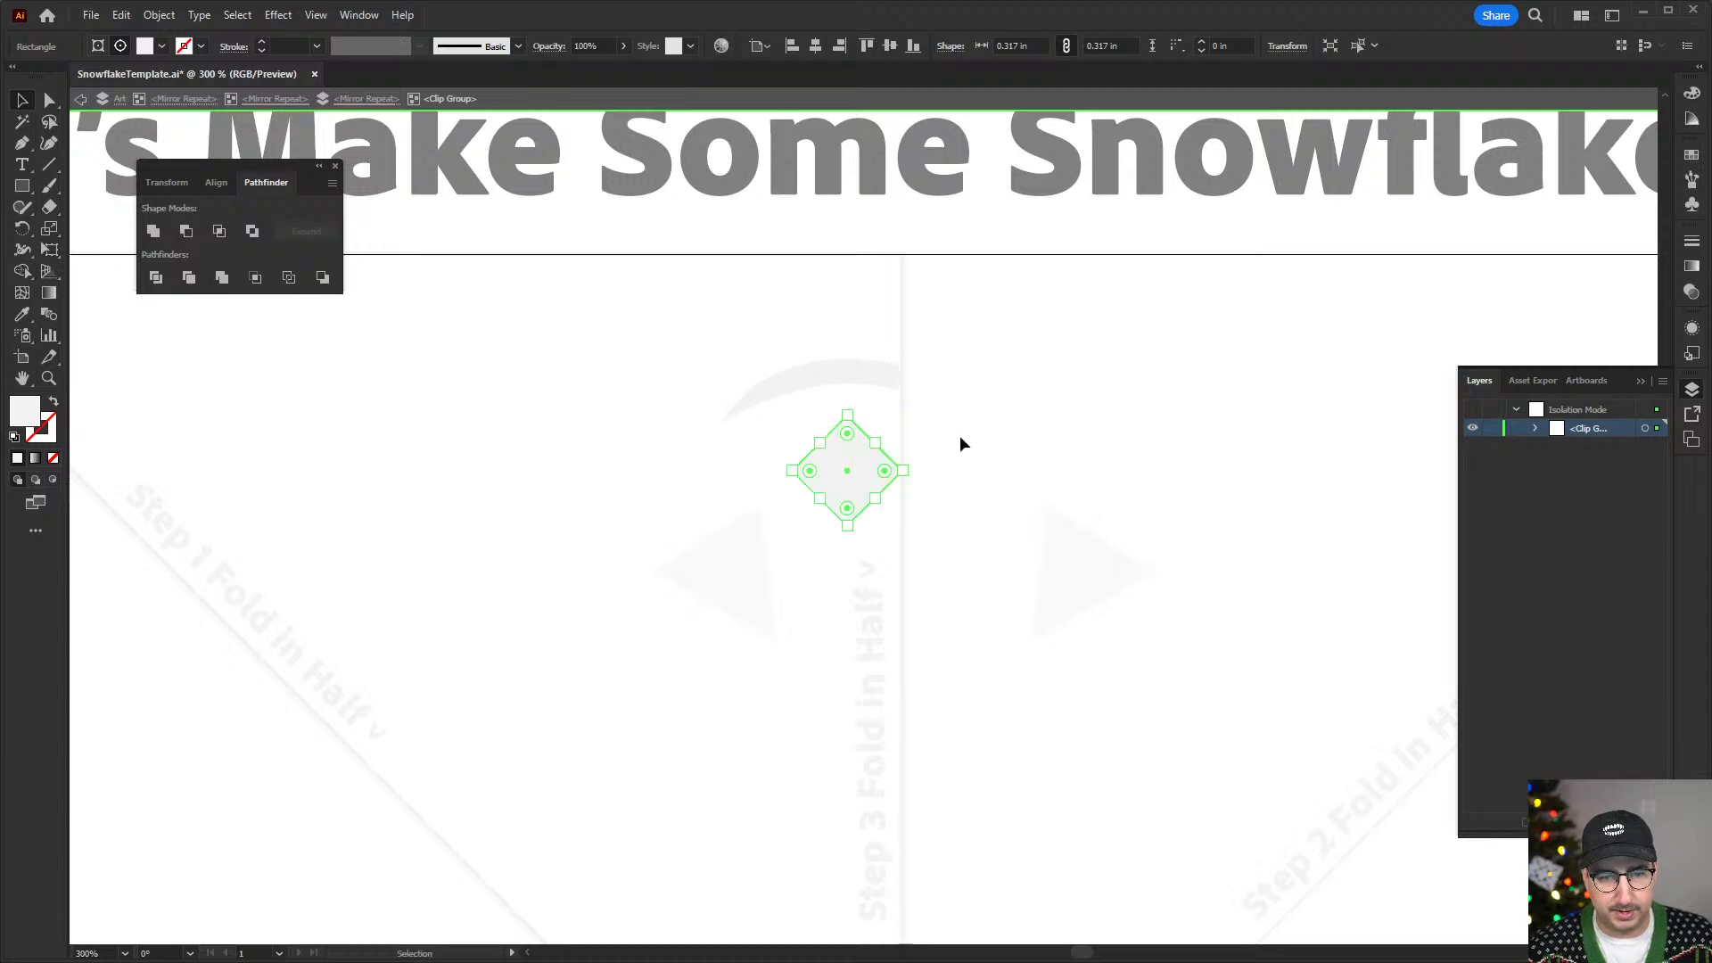
left_click(745, 571)
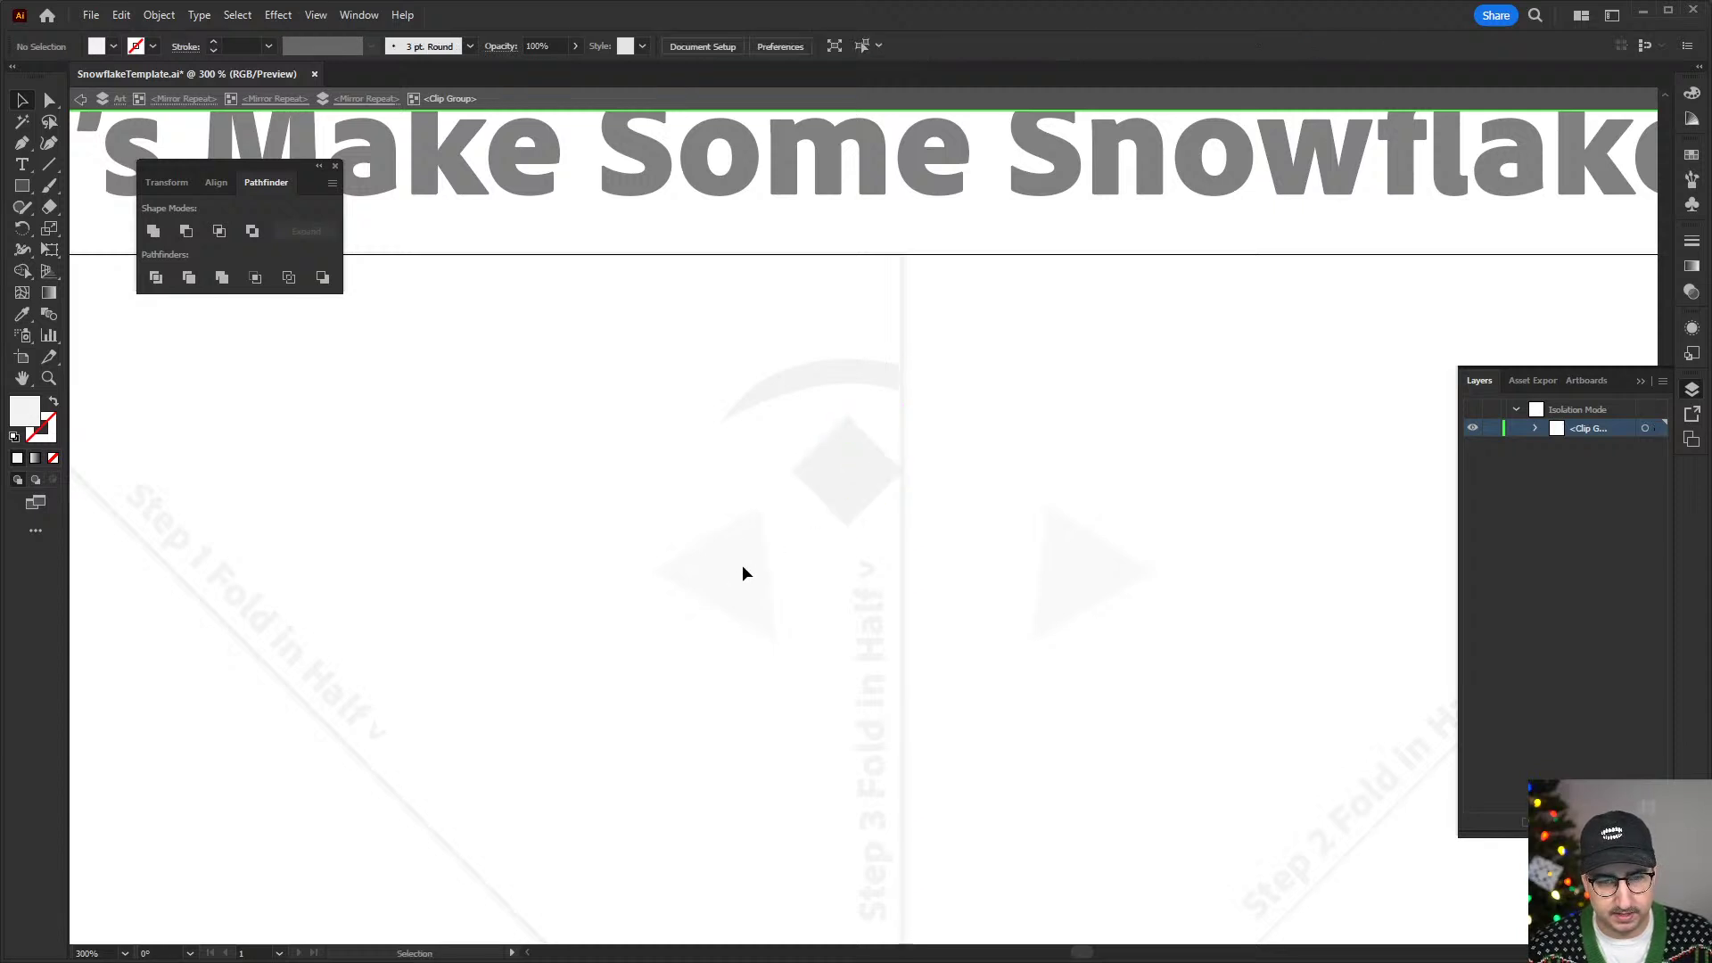
- Draw a wide rectangle centred on the Step 3 fold line, a short distance below the diamond
scroll(764, 463, "down", 3)
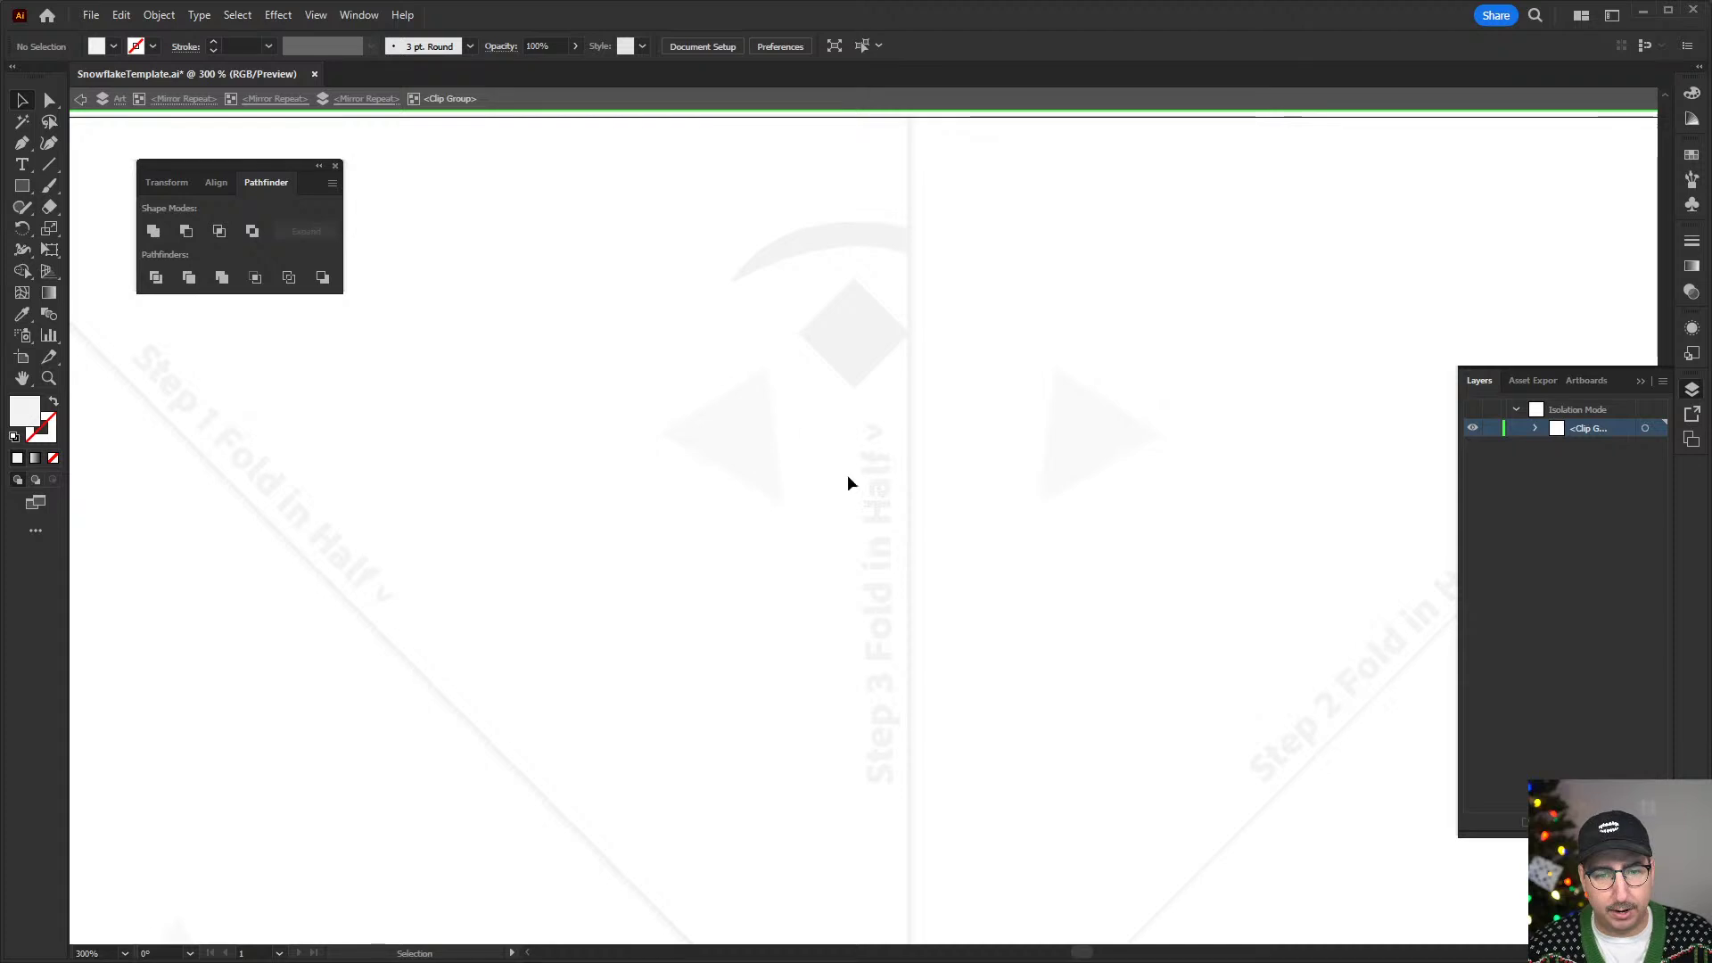
key("m")
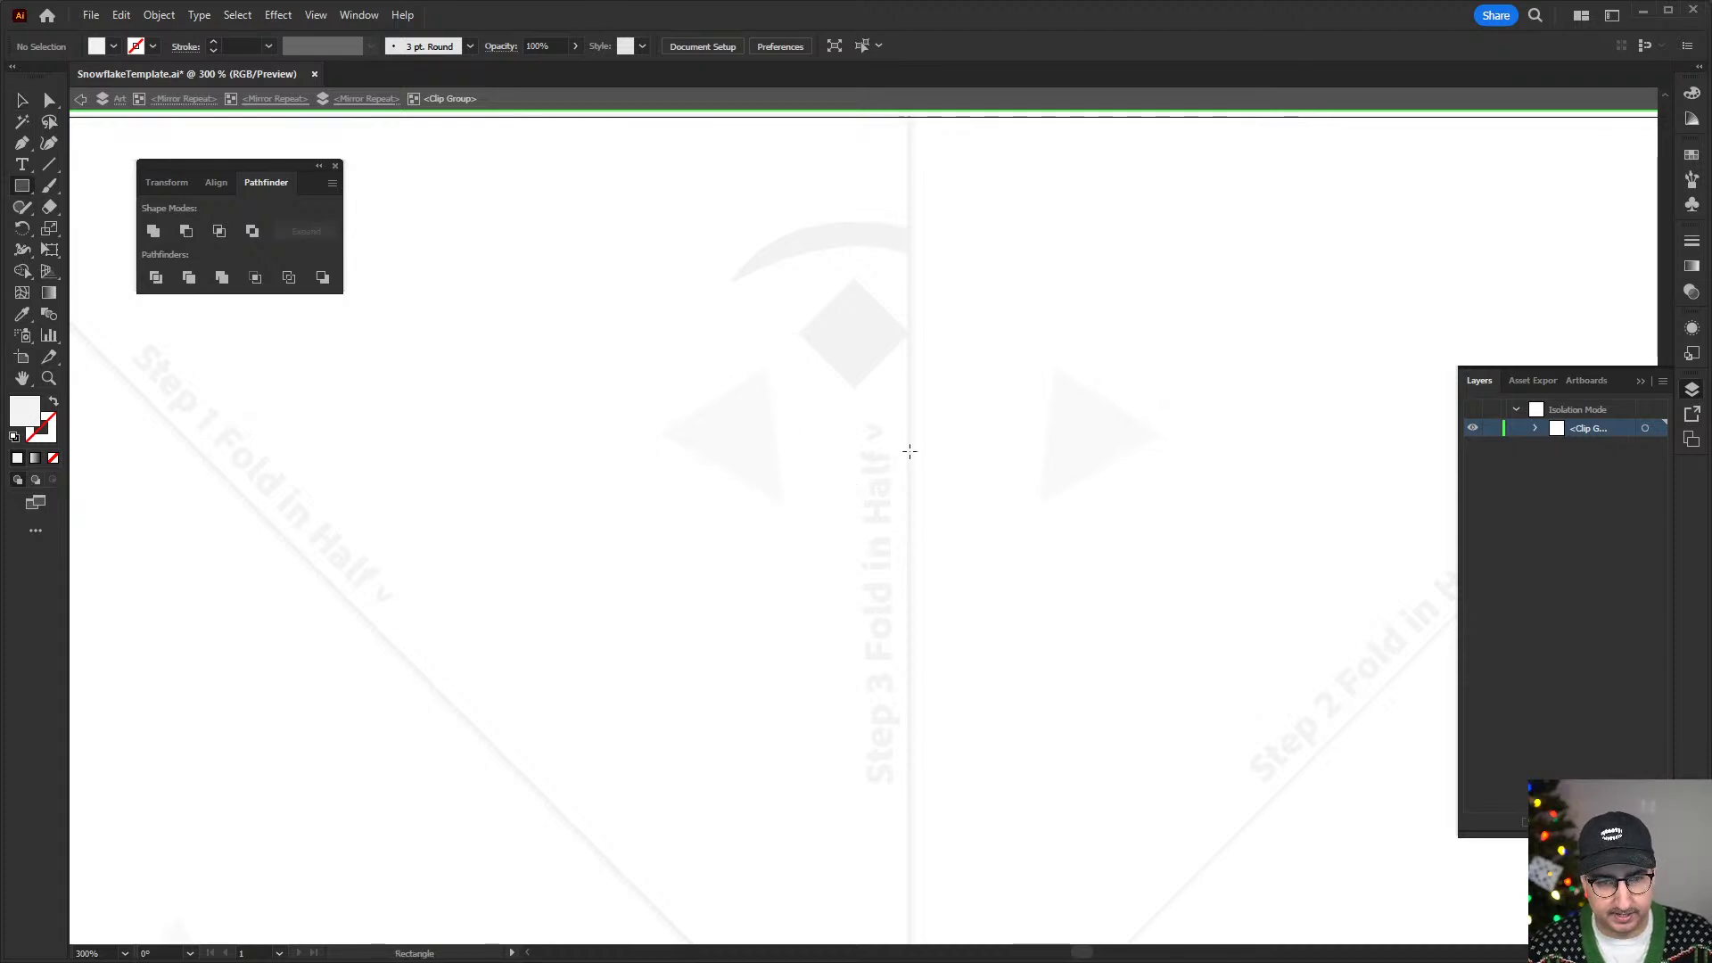
left_click_drag(909, 451, 767, 520)
left_click_drag(909, 486, 821, 532)
key("v")
- Draw an ellipse about 0.33 by 0.17 in centred on the Step 3 fold line between diamond and rectangle, and exit isolation
key("l")
left_click_drag(908, 434, 870, 416)
key("v")
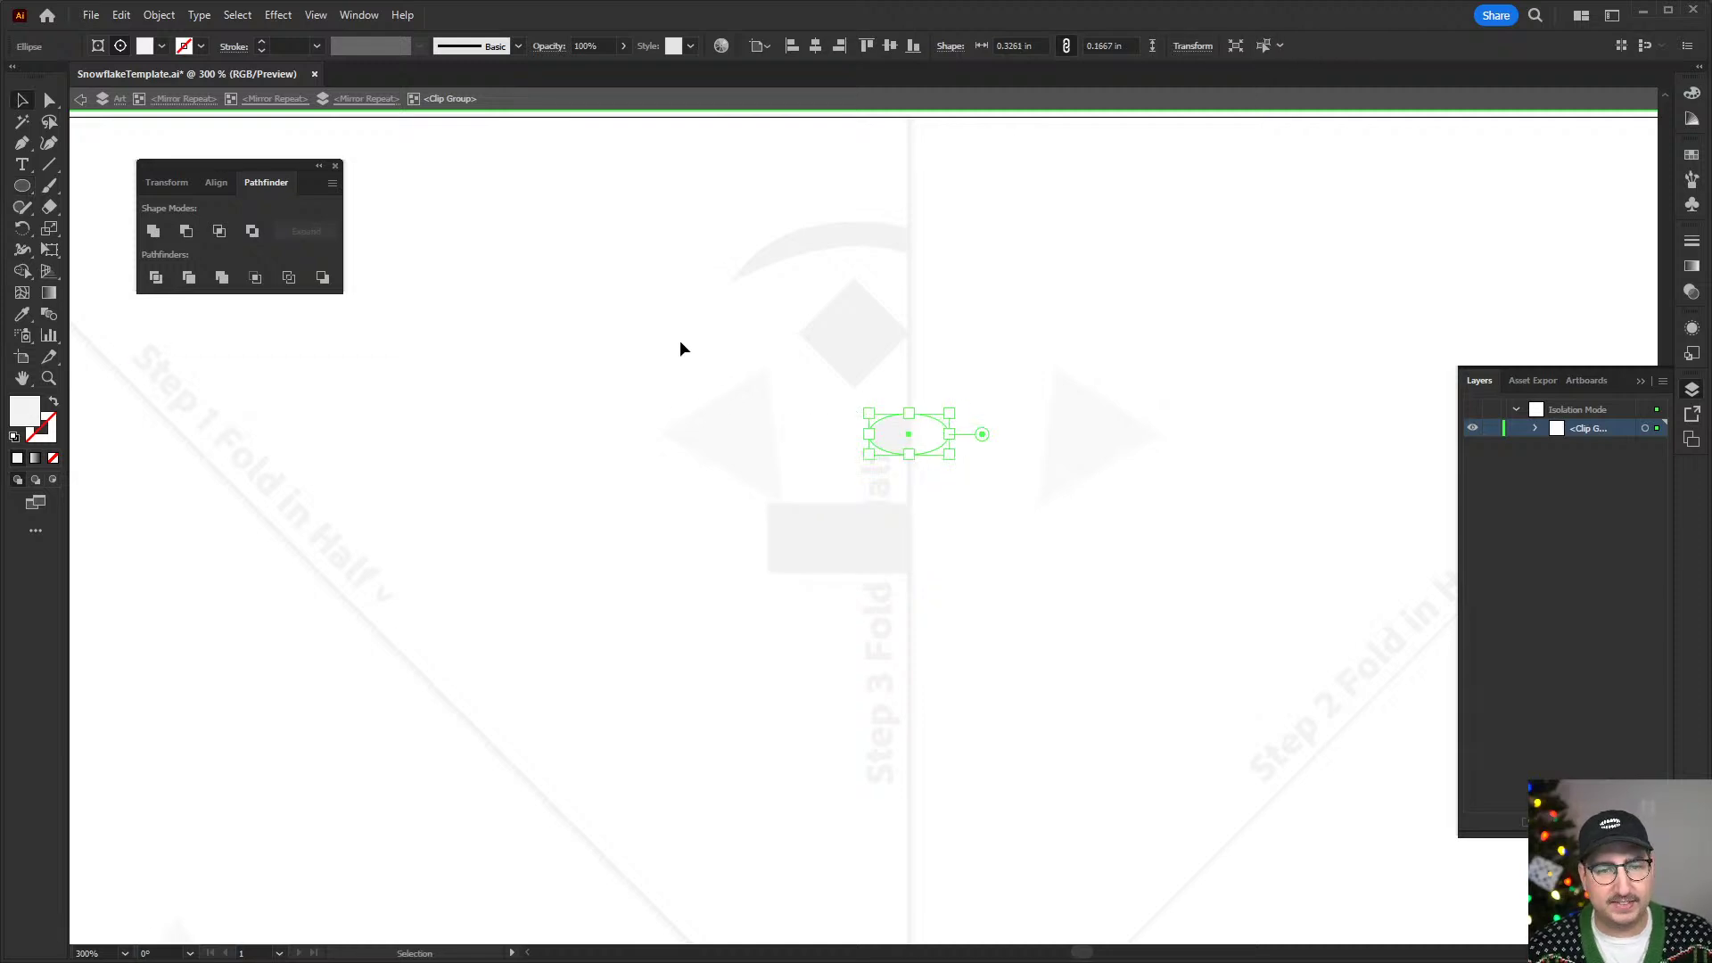
left_click(630, 345)
double_click(629, 350)
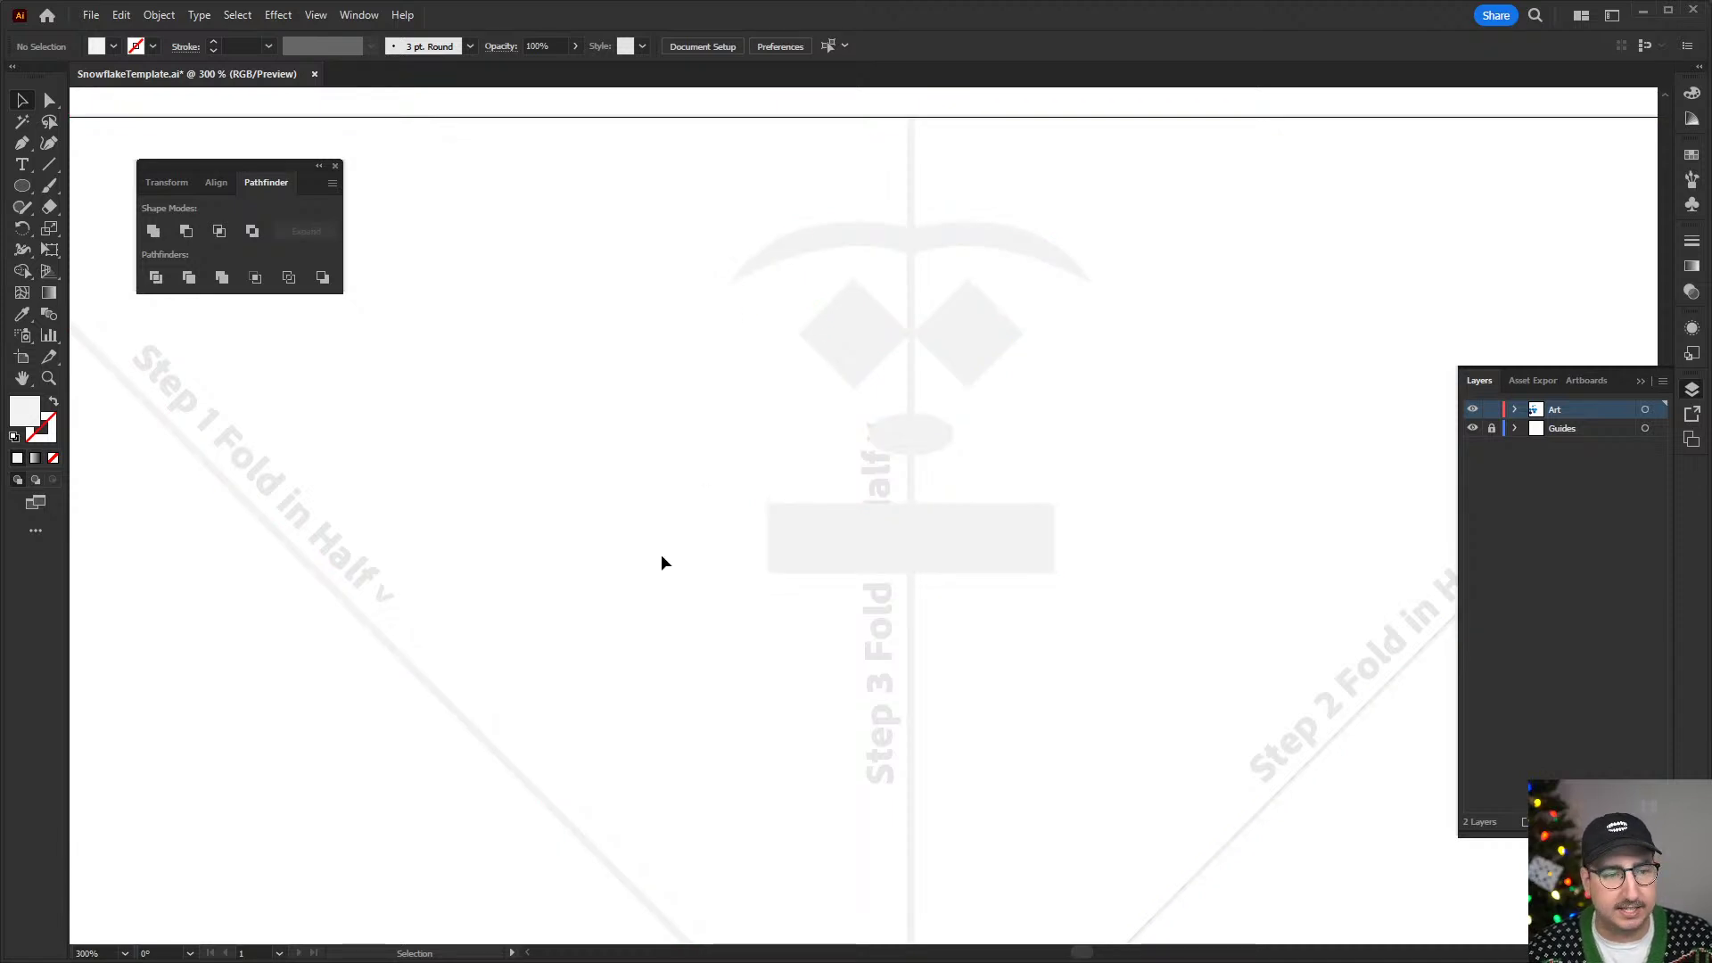
- Isolate the clip group inside the nested Mirror repeats through the diamond in the upper section
left_click(566, 489, "ctrl+alt")
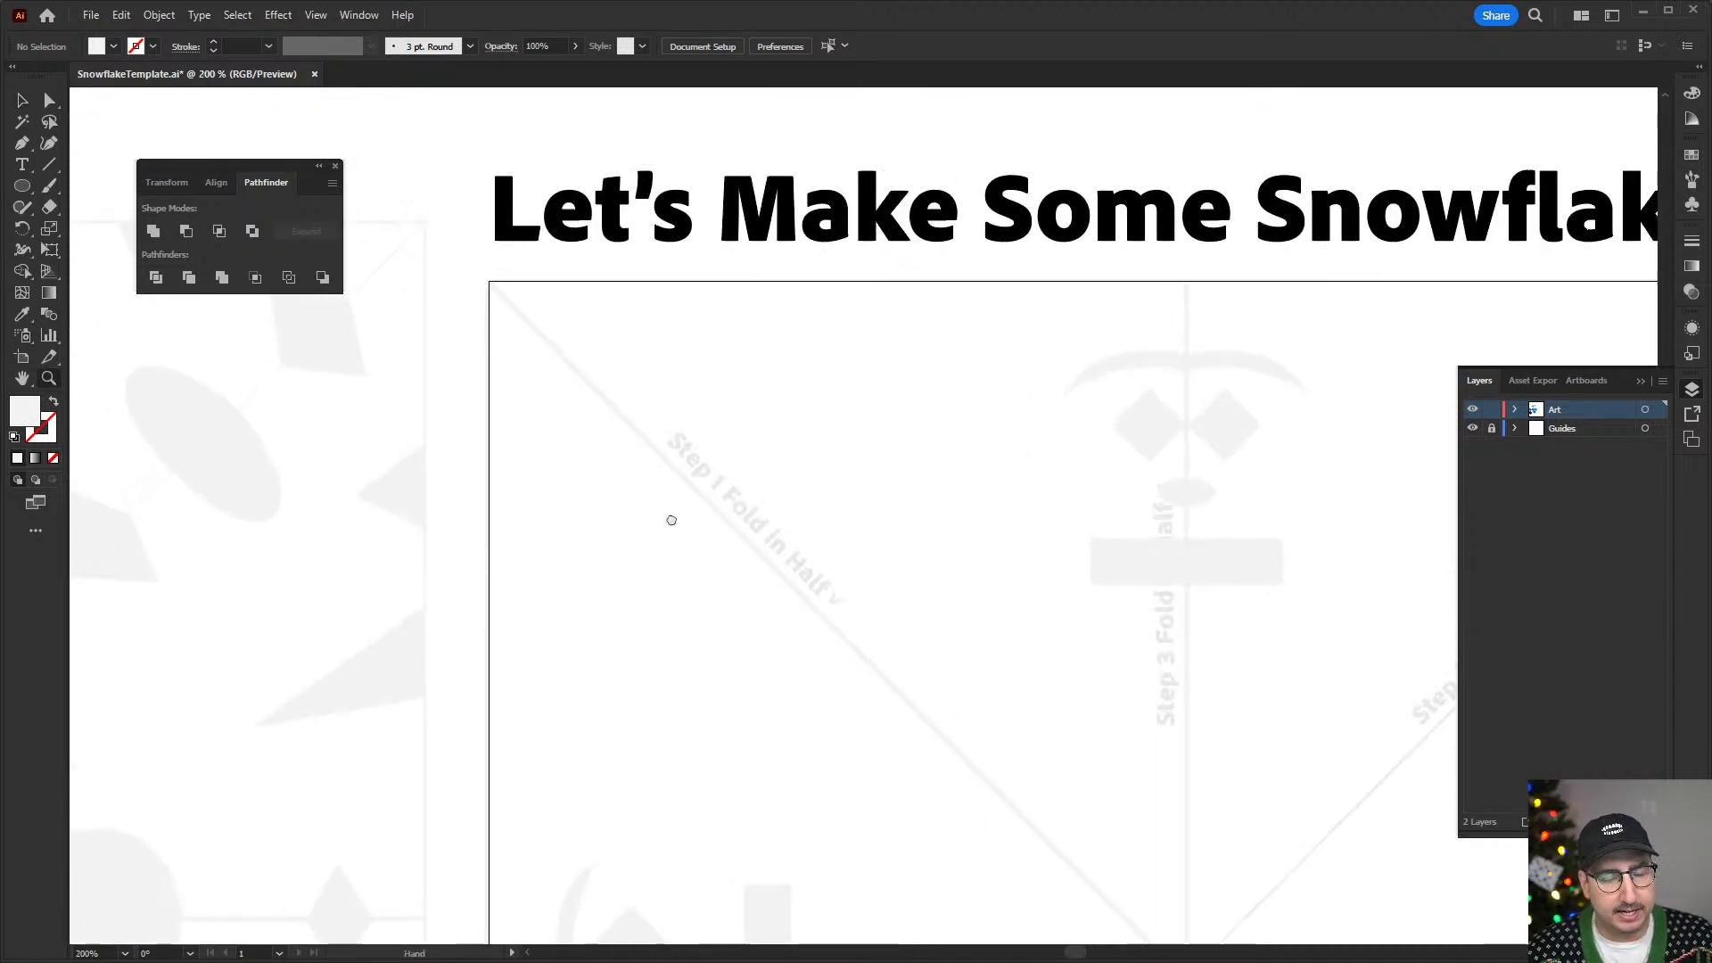
left_click_drag(672, 513, 629, 526)
key("z")
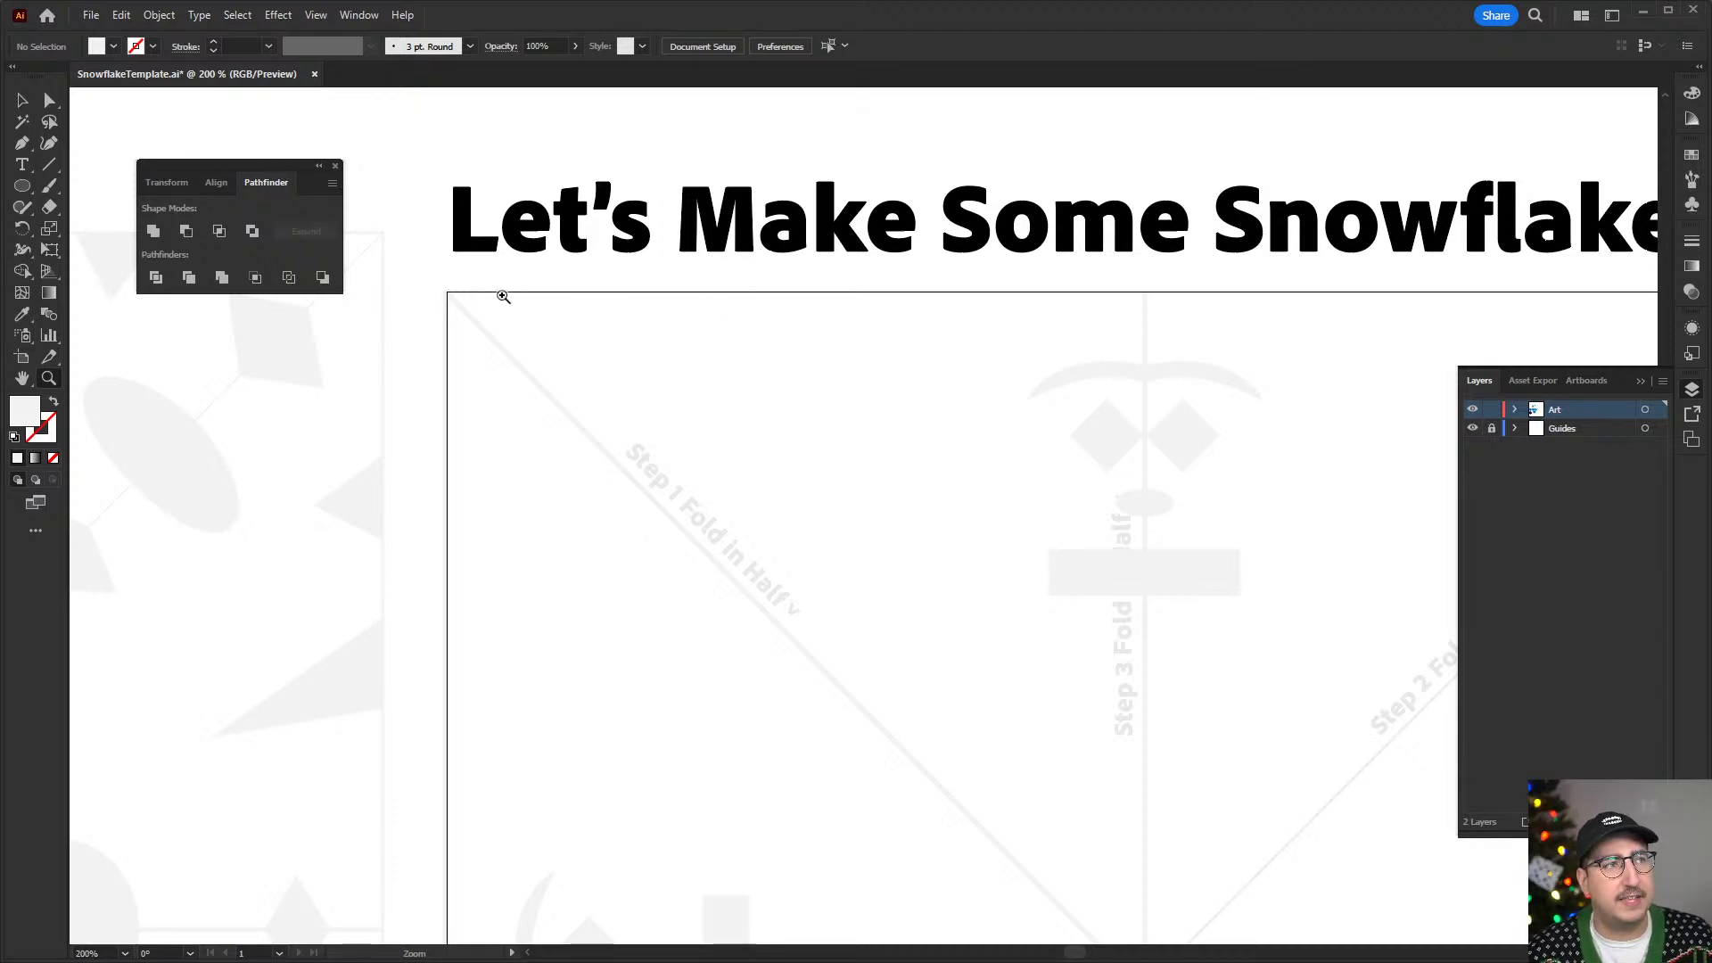
key("v")
key("ctrl+a")
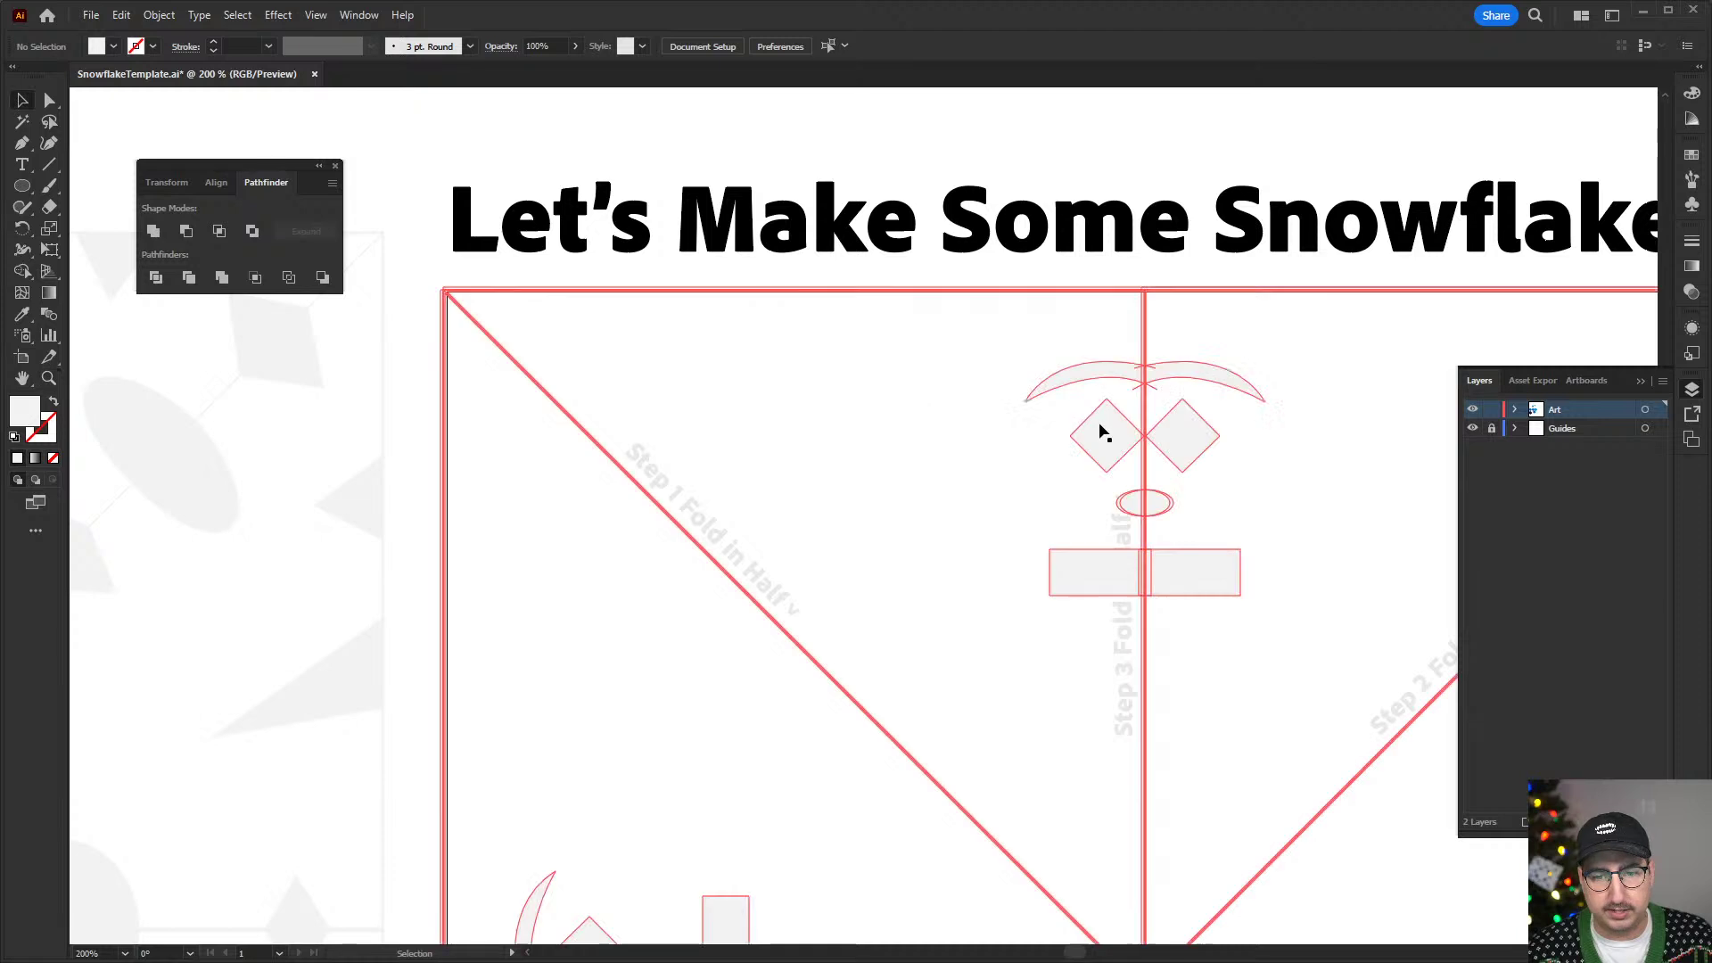
double_click(1101, 432)
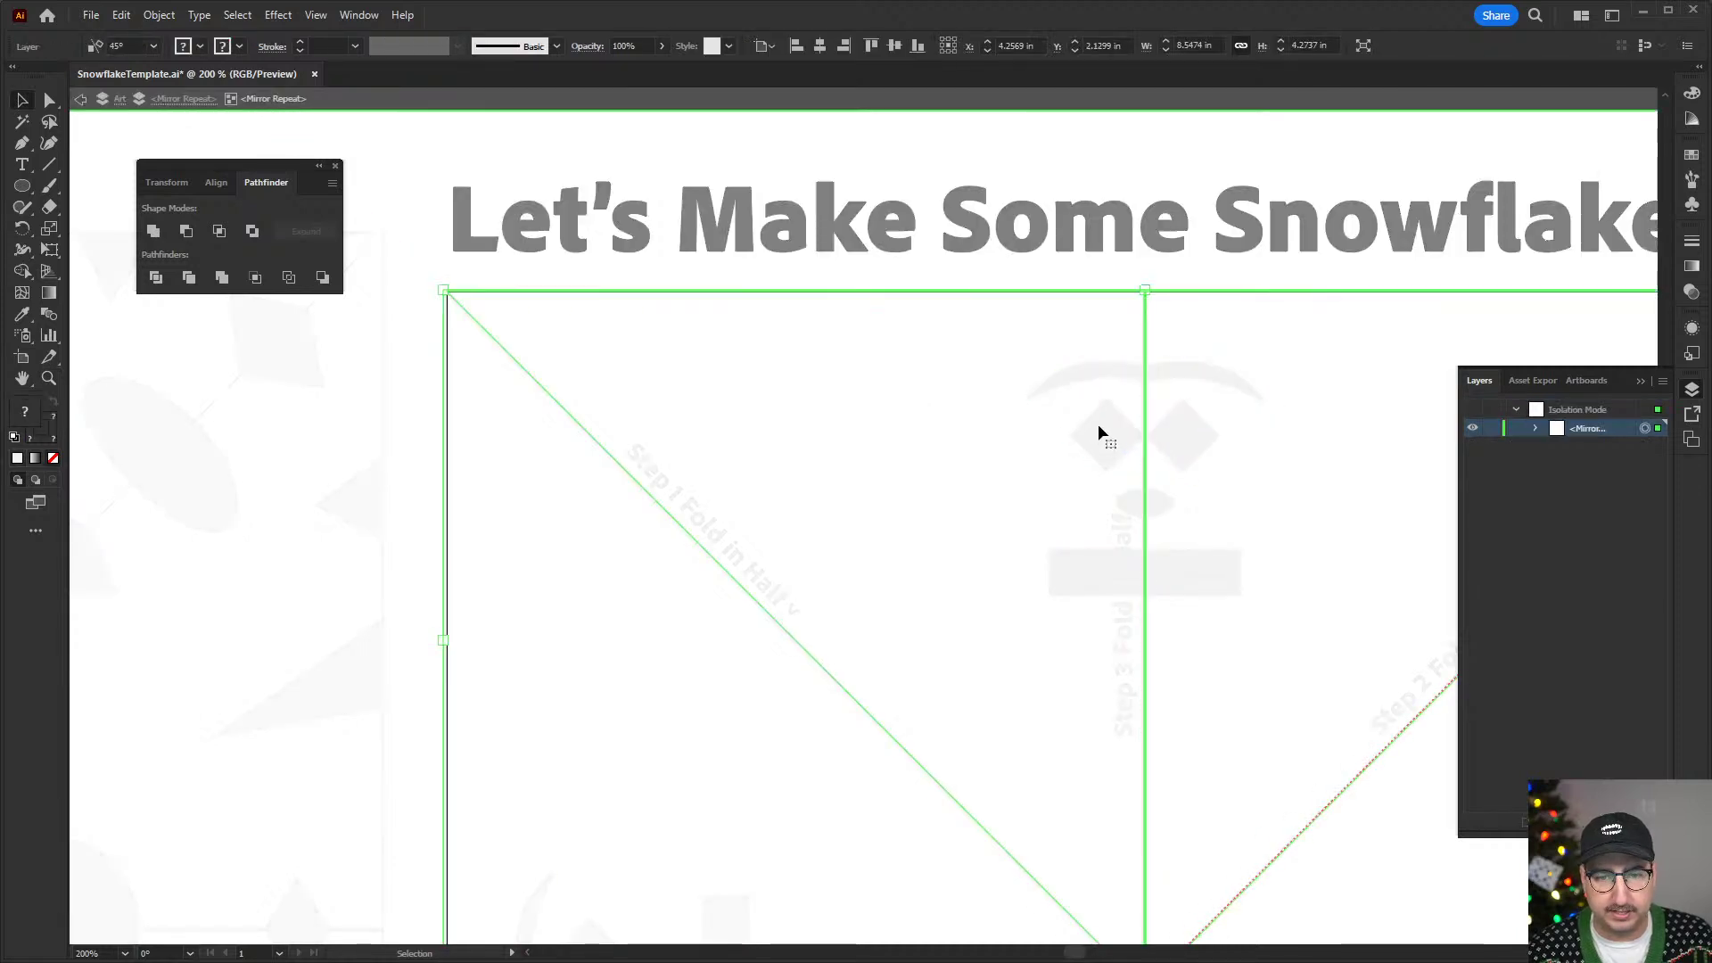
double_click(1099, 435)
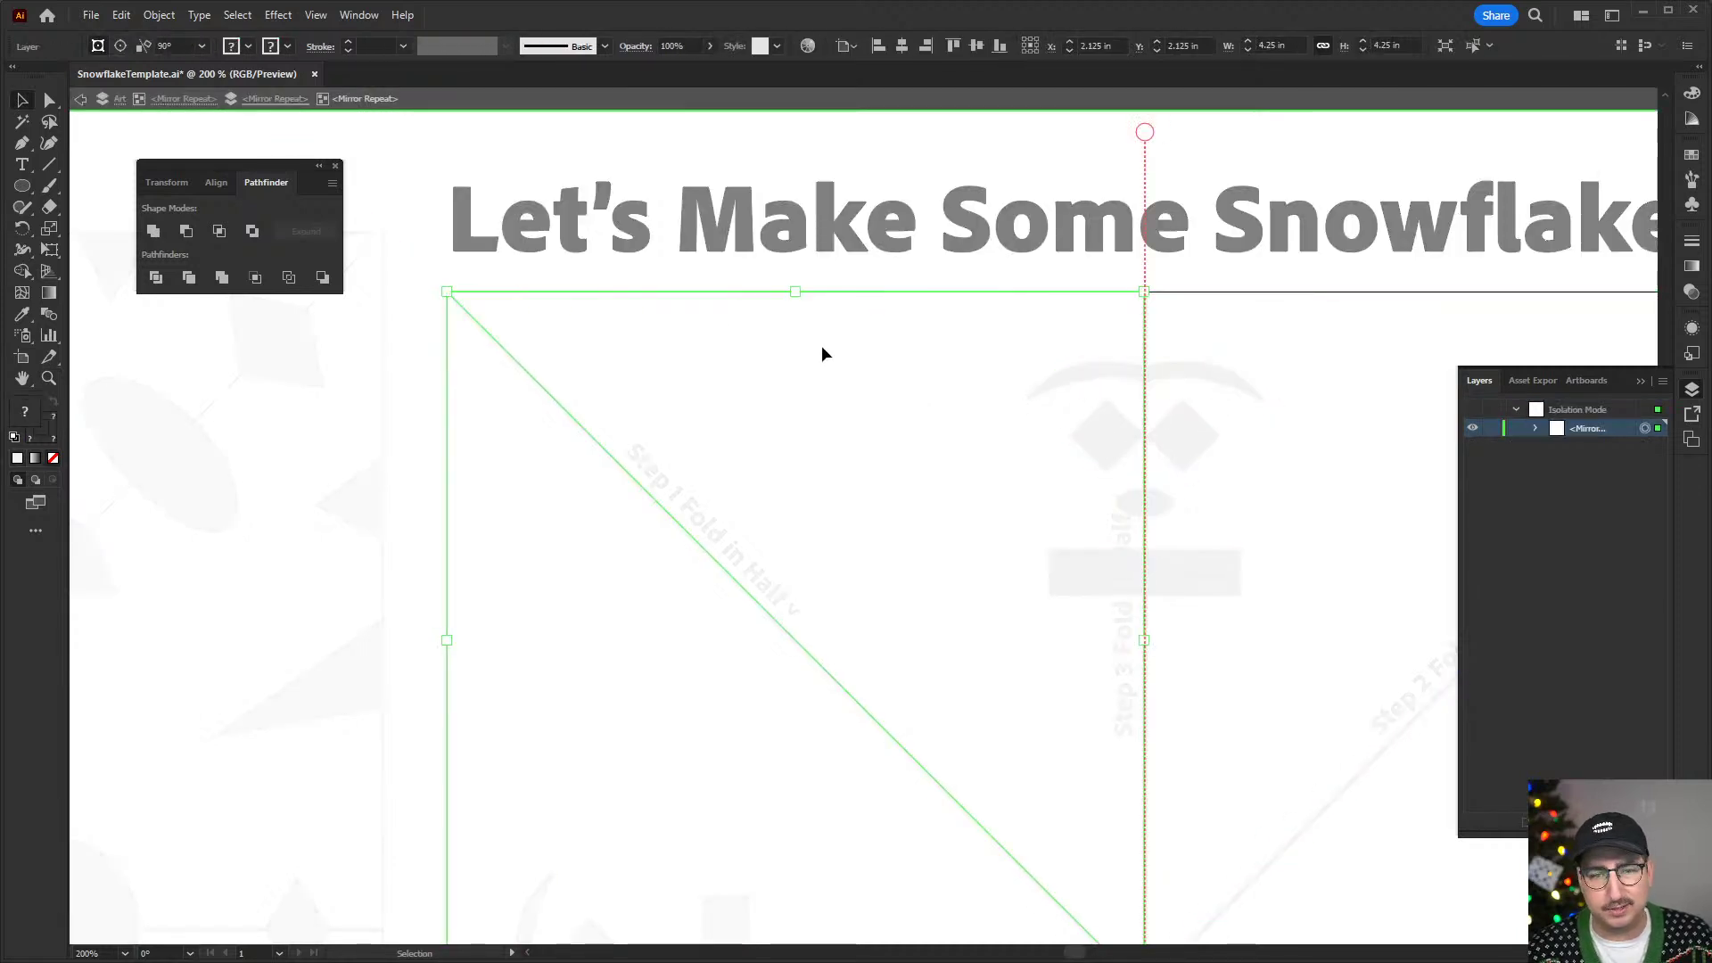
double_click(1099, 441)
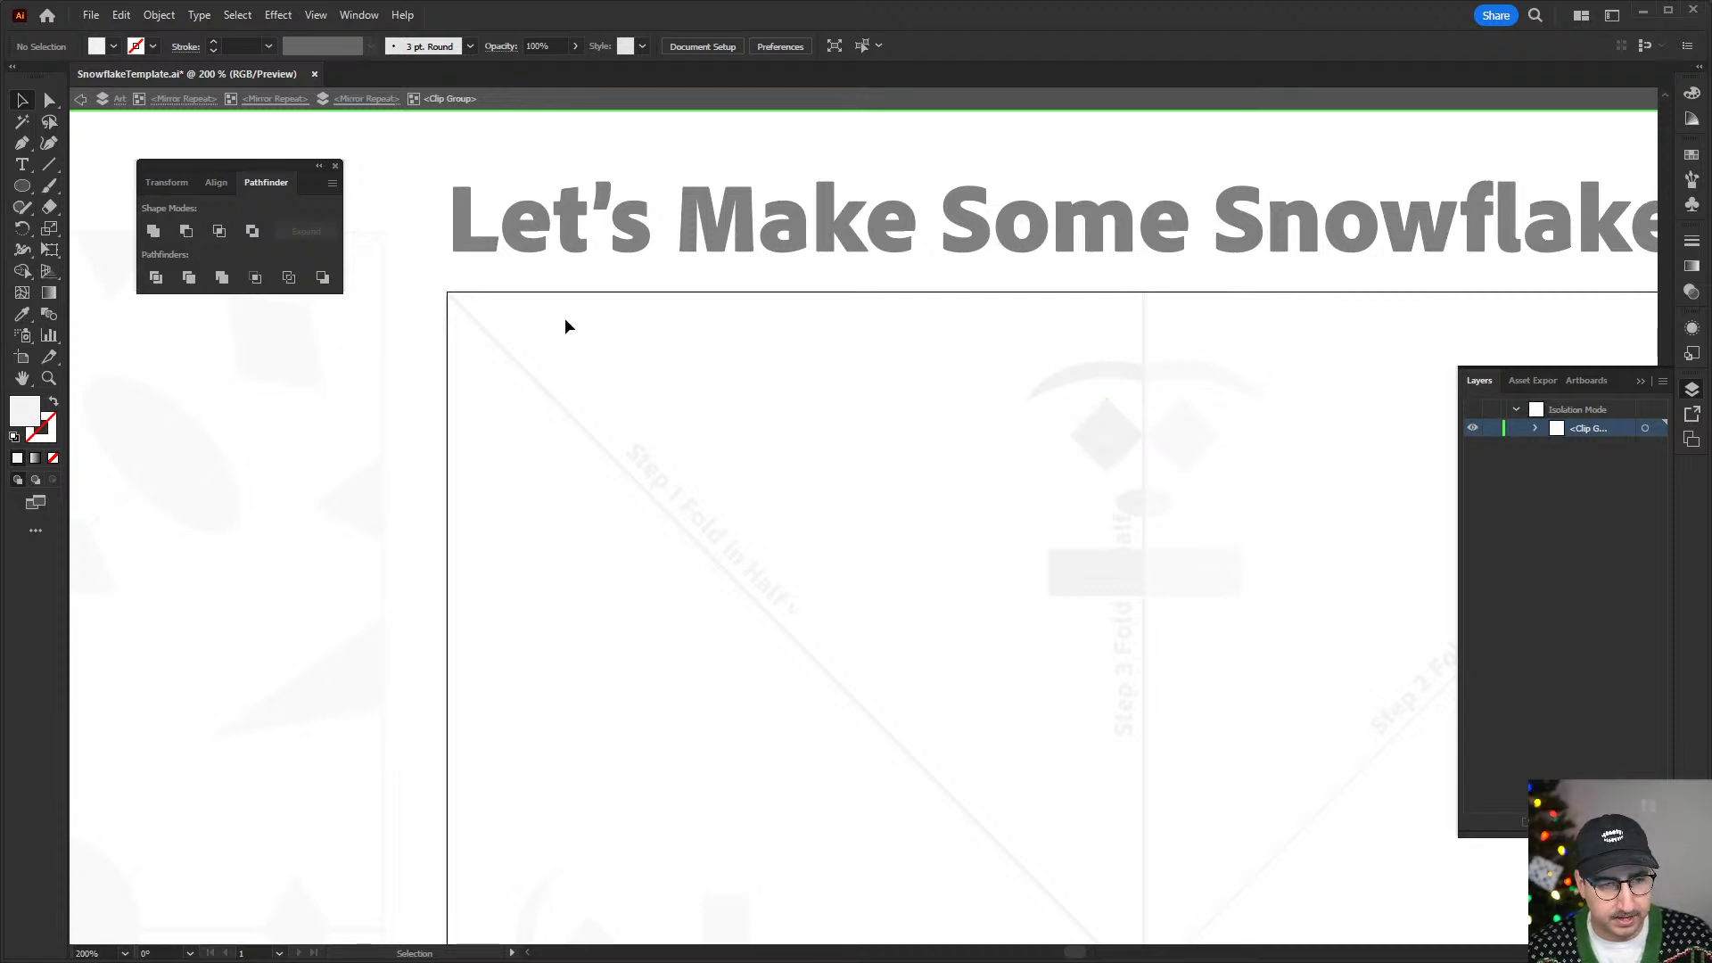
- Paint a filled two-lobed scallop about 3.57 by 0.89 in along the section's outer edge with the Paintbrush, and exit isolation
key("b")
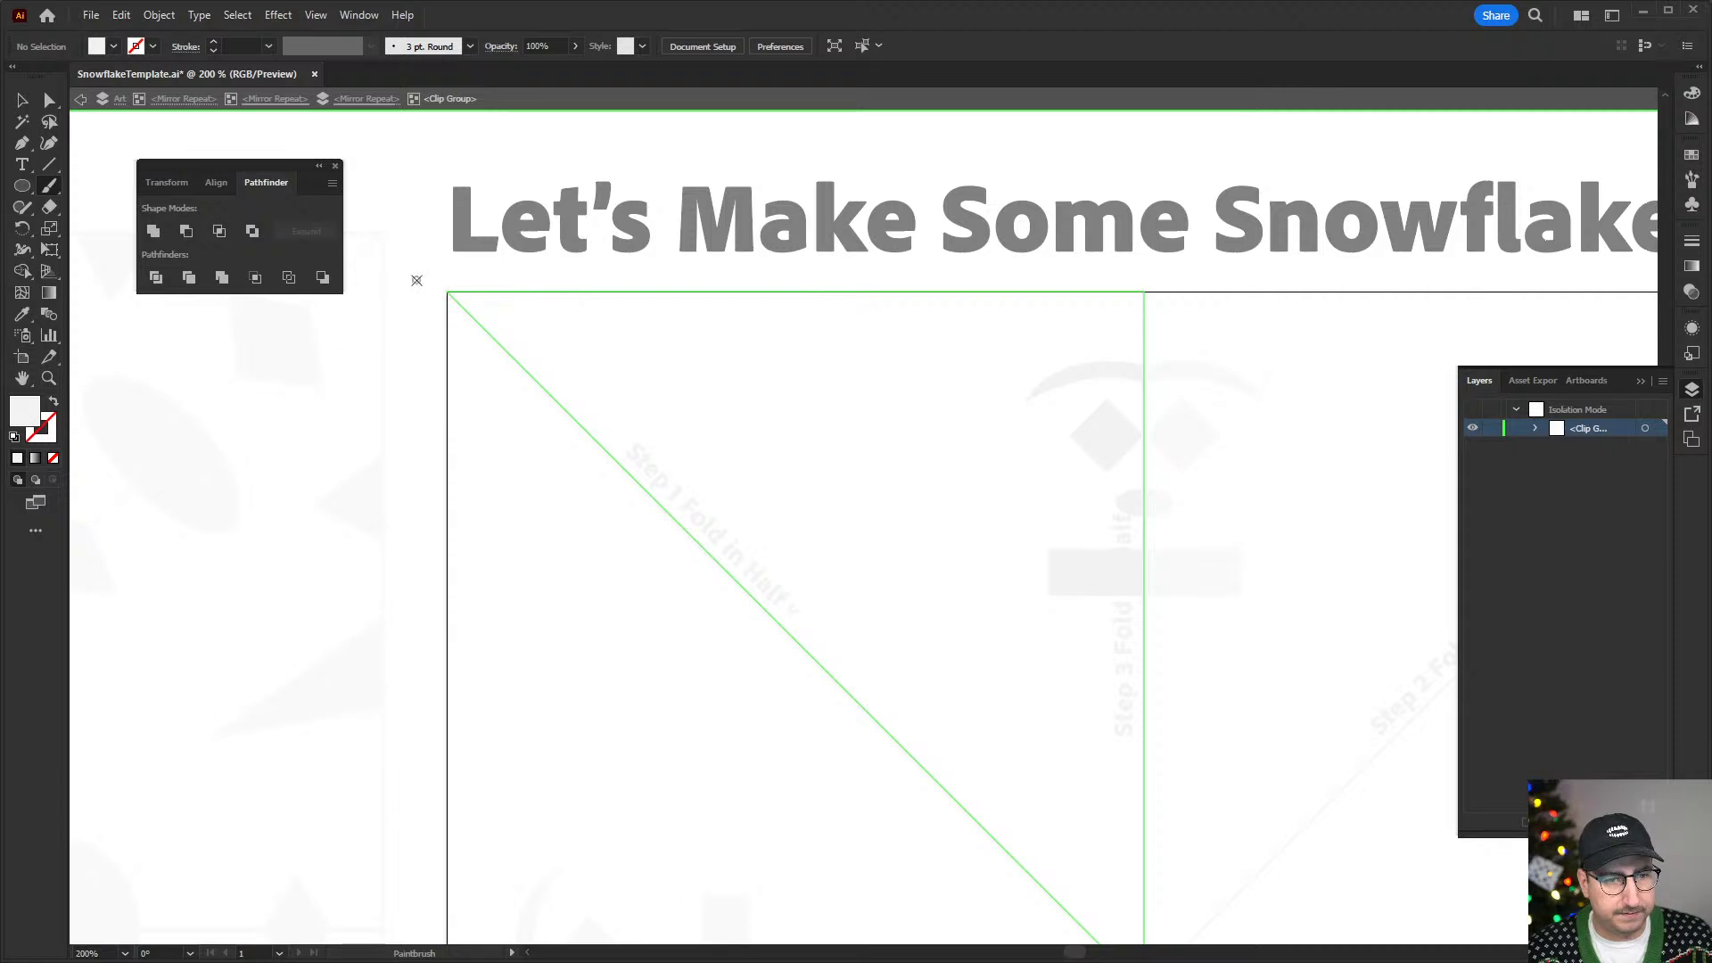
mouse_move(455, 327)
left_mouse_down()
mouse_move(553, 372)
mouse_move(716, 329)
mouse_move(768, 384)
mouse_move(921, 375)
mouse_move(987, 292)
left_mouse_up()
key("v")
left_click(724, 355)
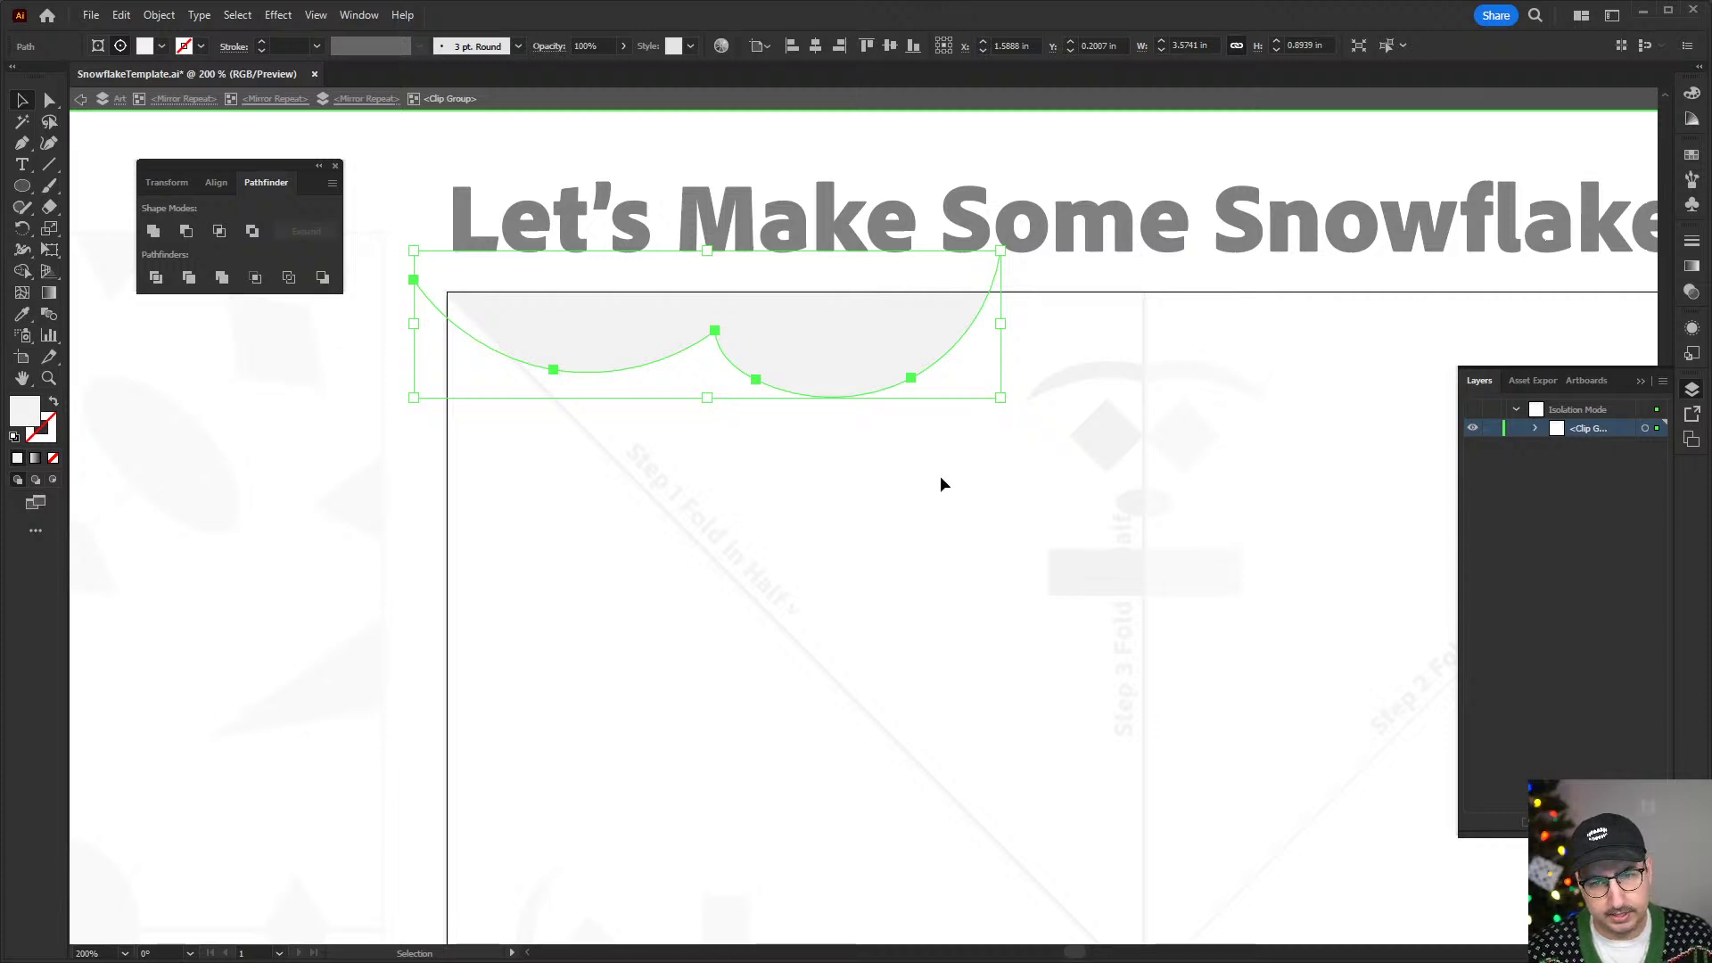
key("Escape")
- Reopen the nested Mirror repeats level by level, down to the clip group holding the diamond and scallop
key("z")
left_click(939, 565, "alt")
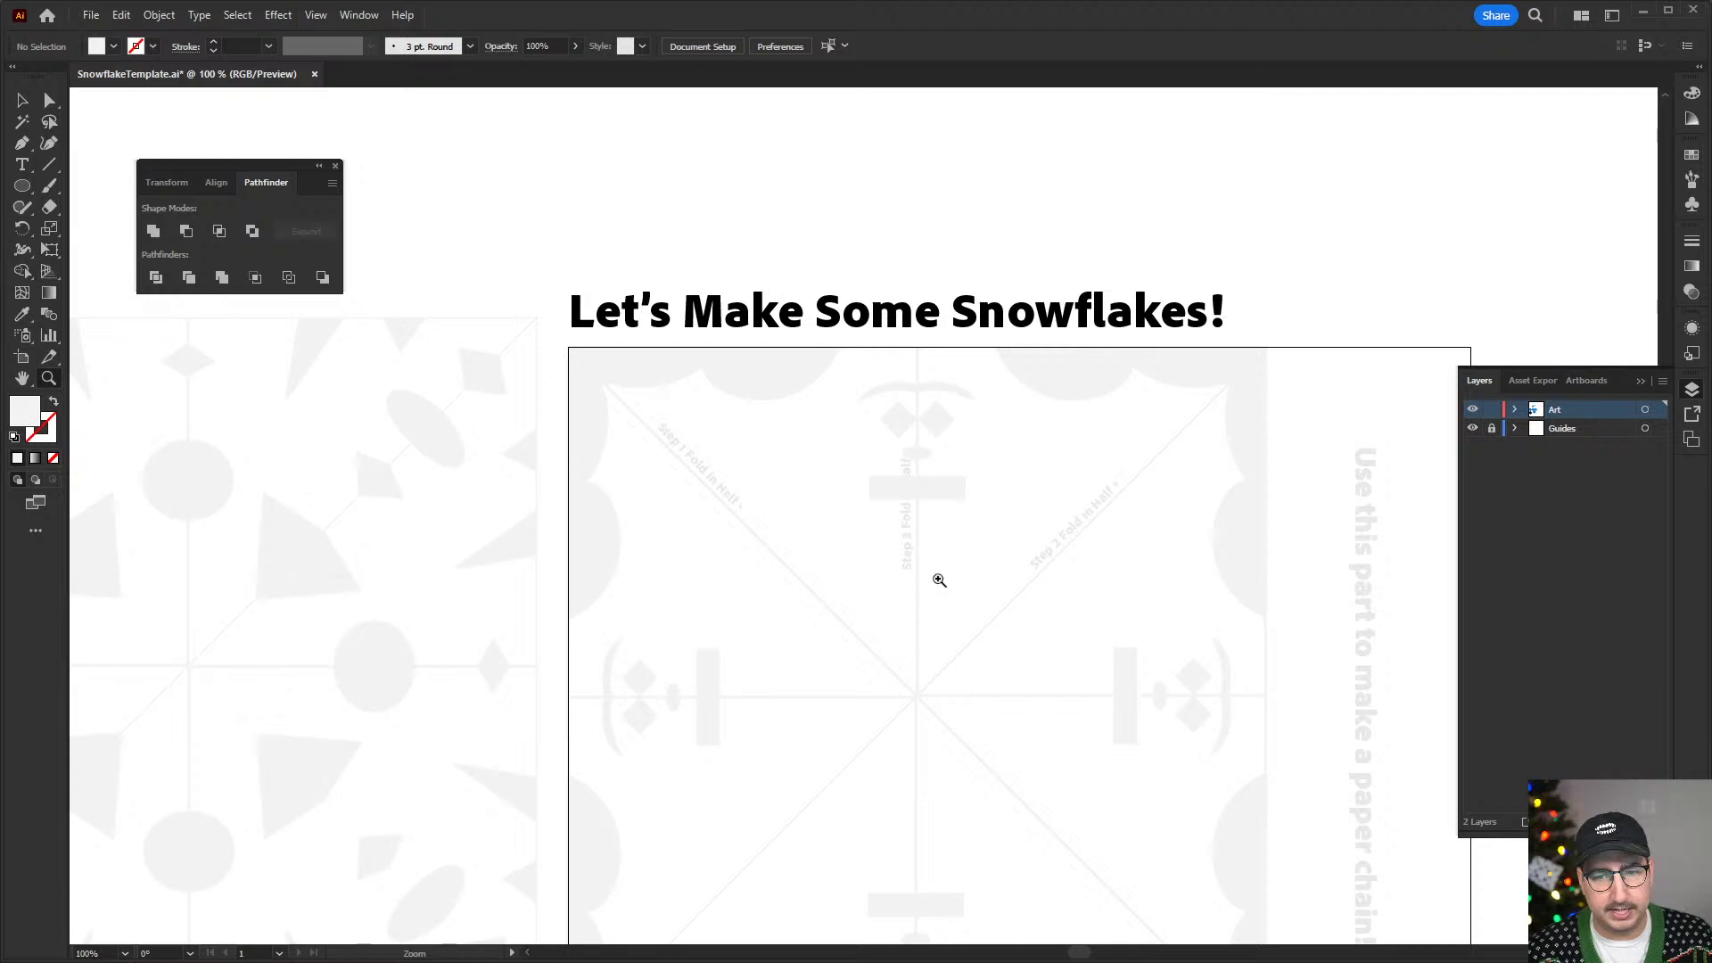
left_click(940, 576, "alt")
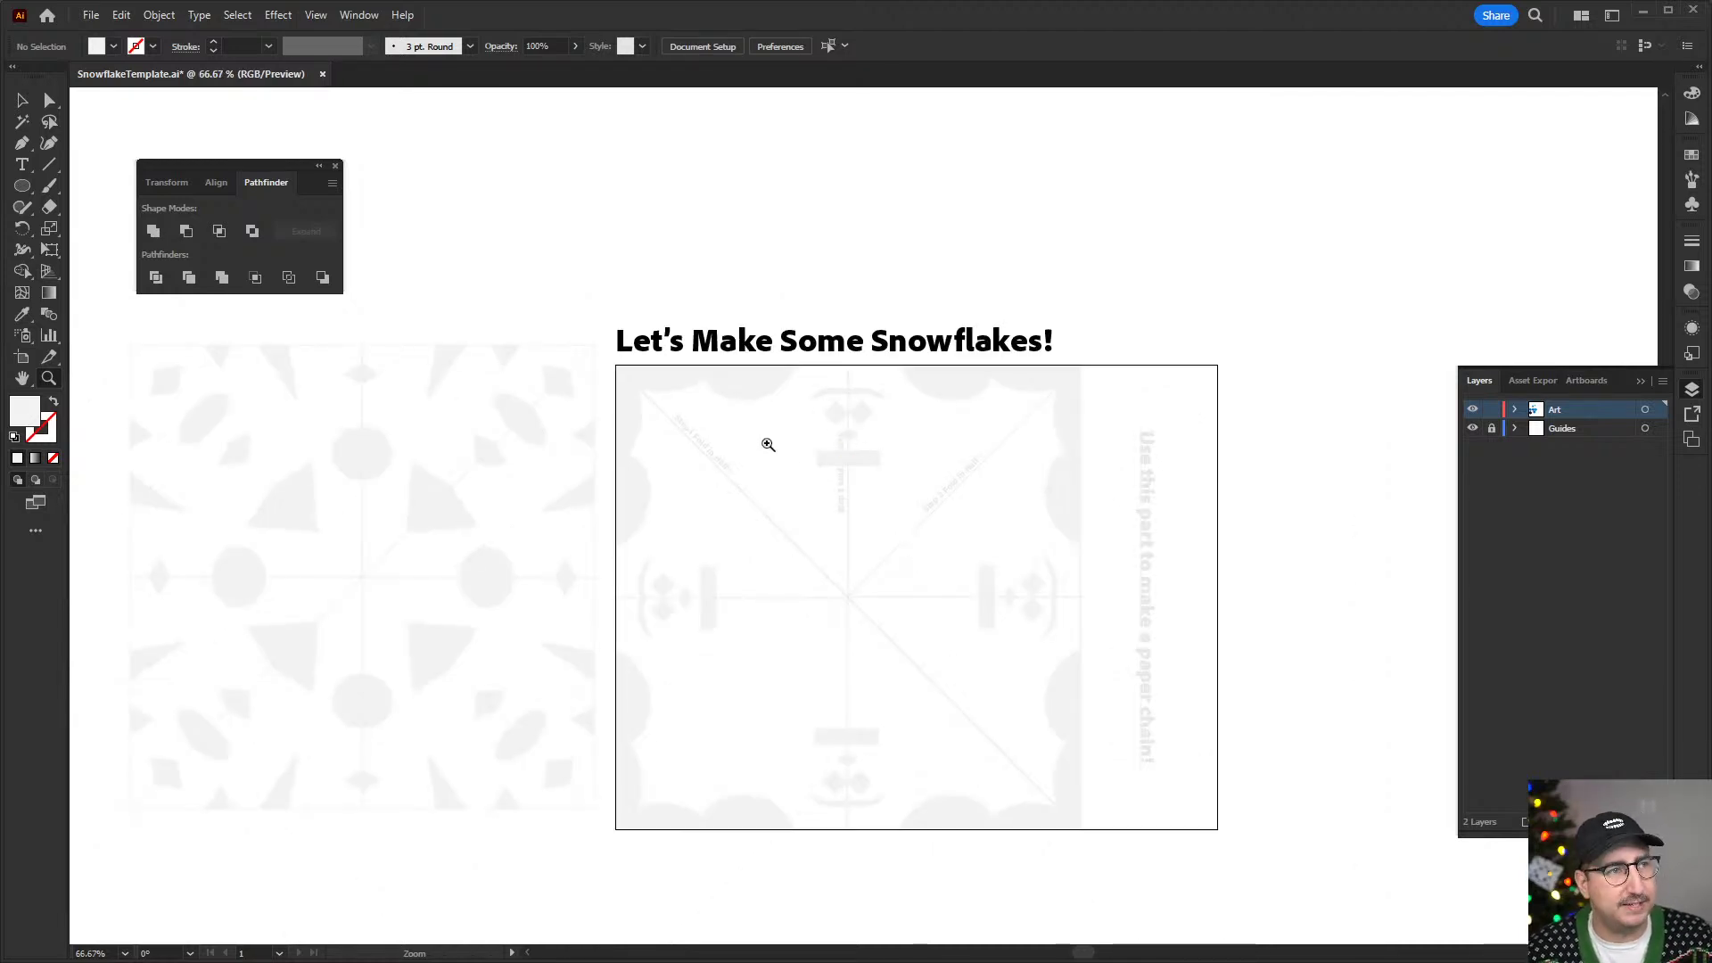
left_click(875, 457)
key("a")
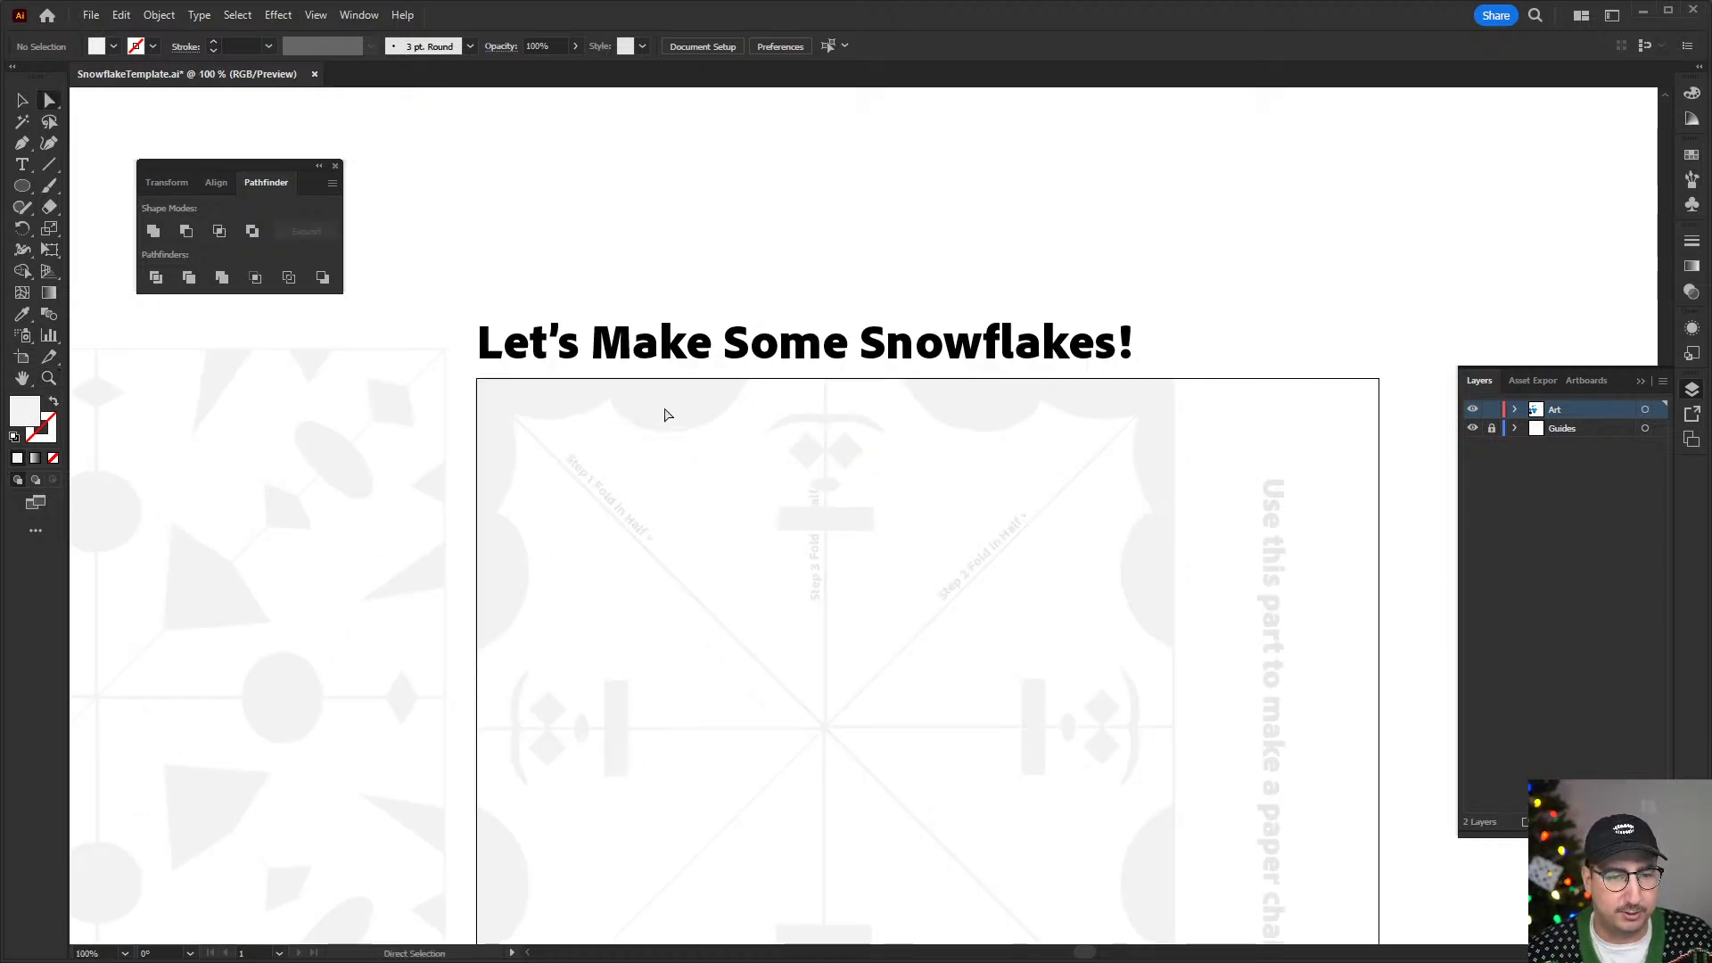
left_click(801, 456)
key("v")
double_click(800, 454)
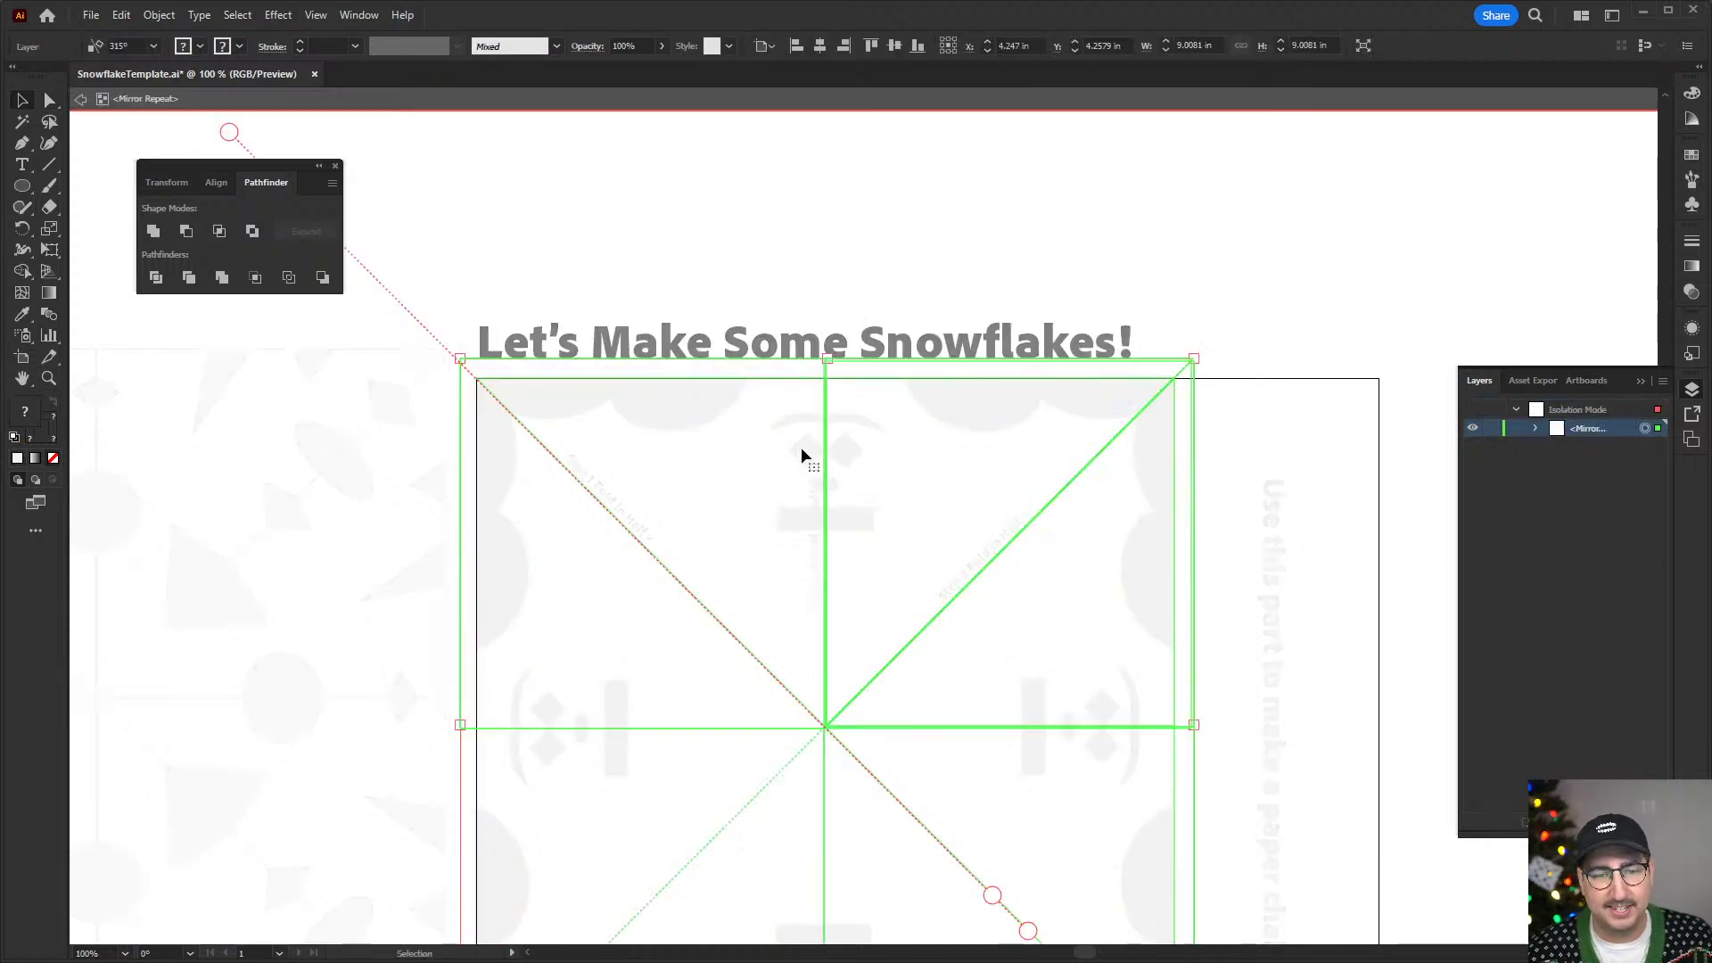
double_click(806, 450)
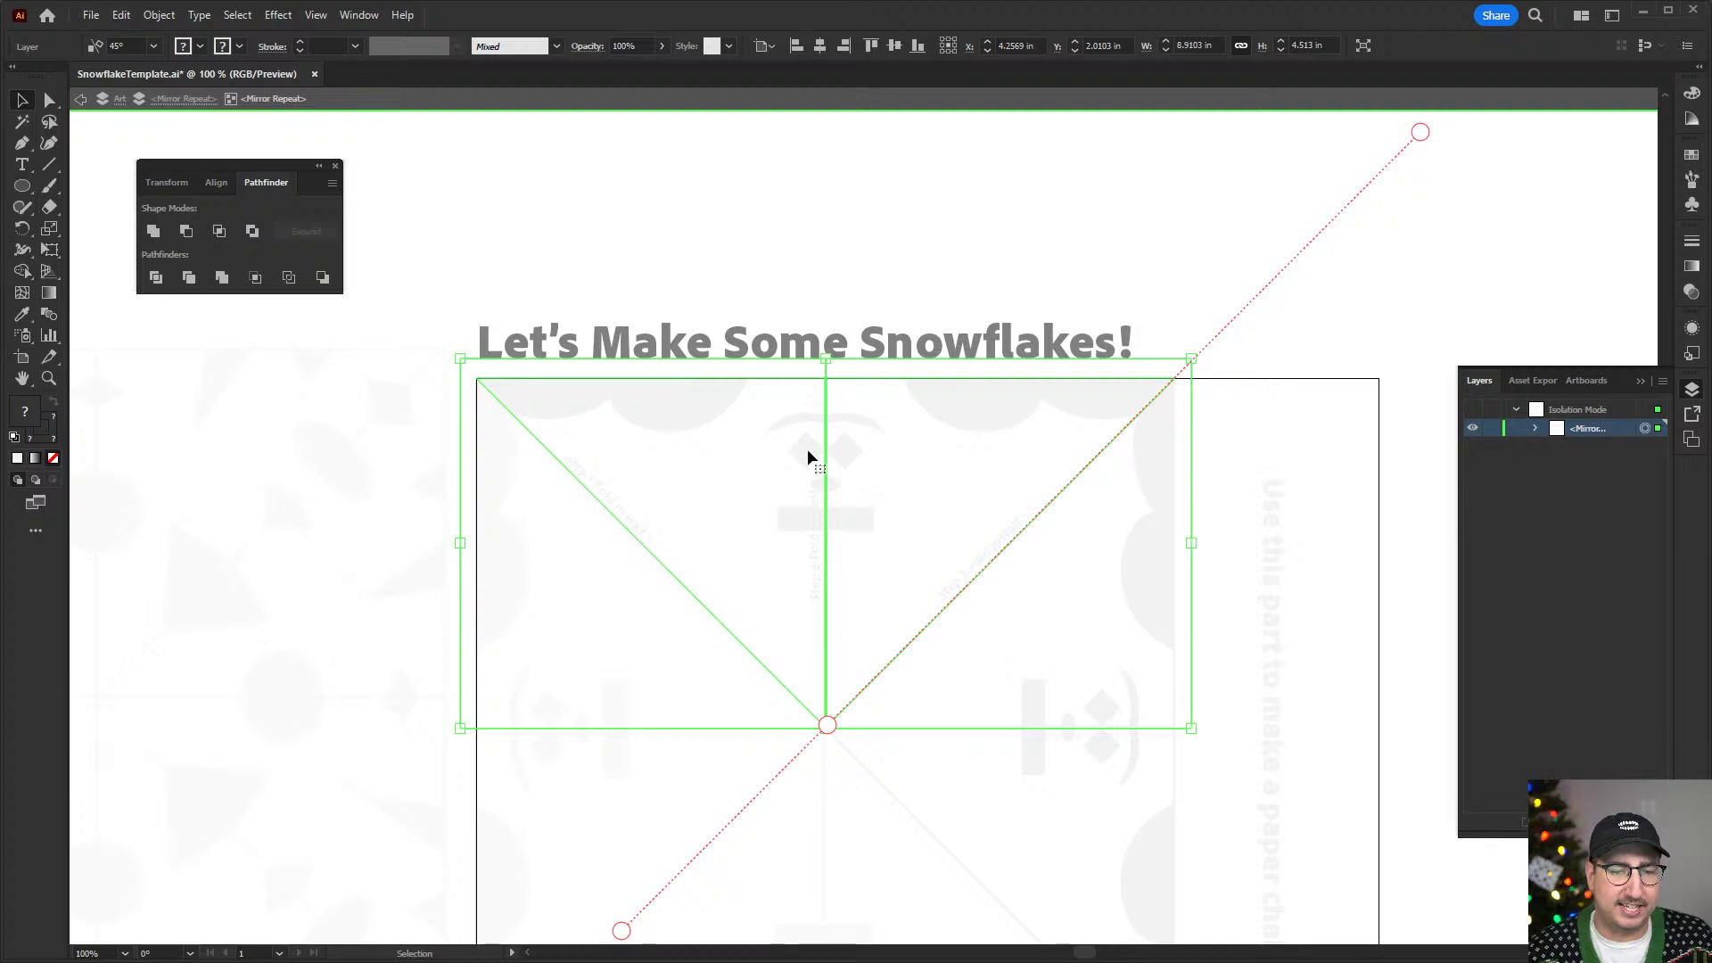
double_click(802, 448)
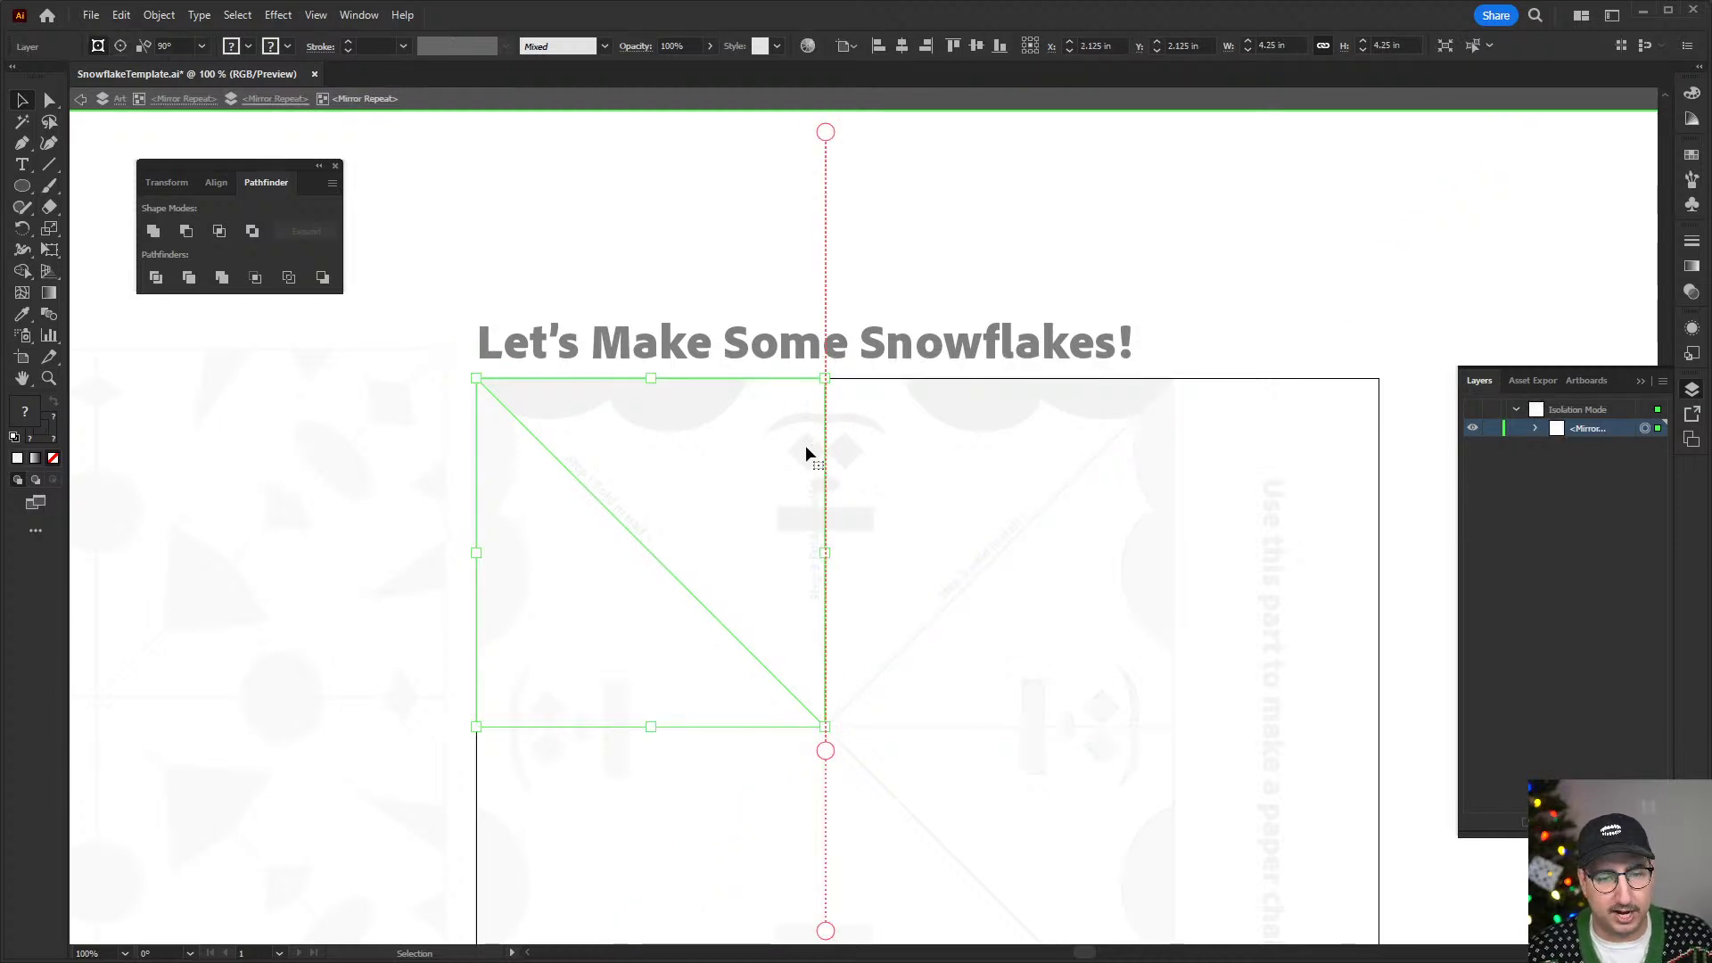
double_click(805, 448)
left_click(805, 445)
left_click(784, 450)
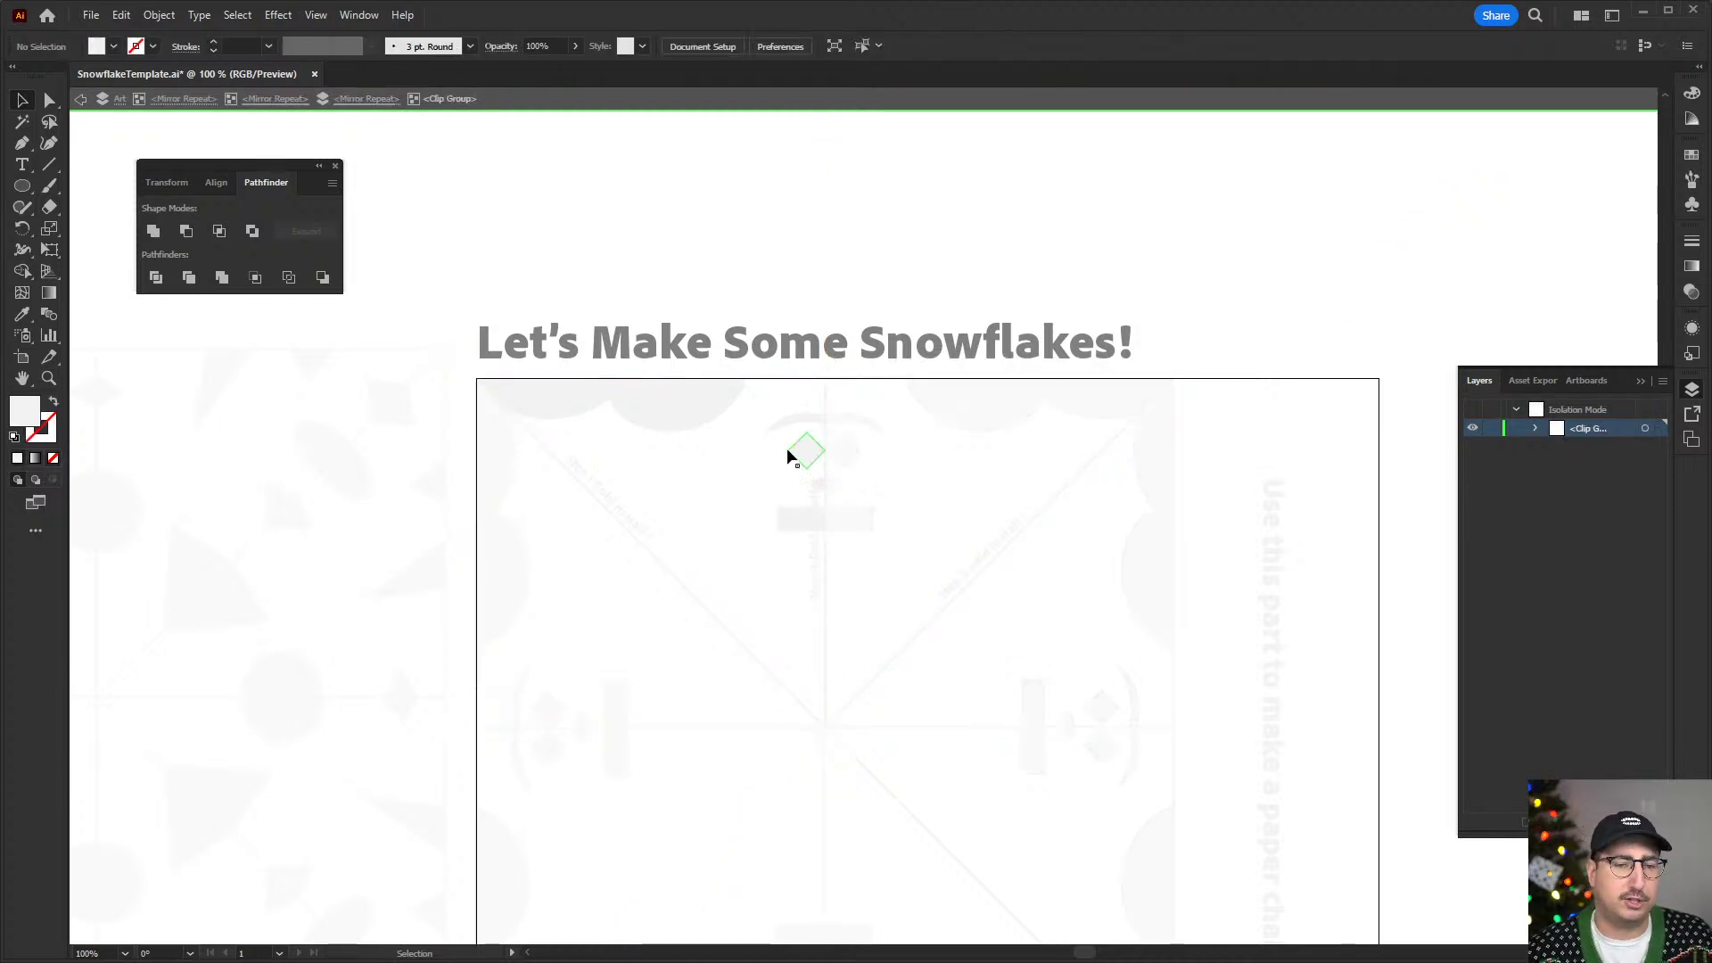
- Draw a rectangle about 1.25 by 0.55 in, rotate it 45° and position it across the upper part of the Step 1 fold line
key("z")
left_click(820, 492)
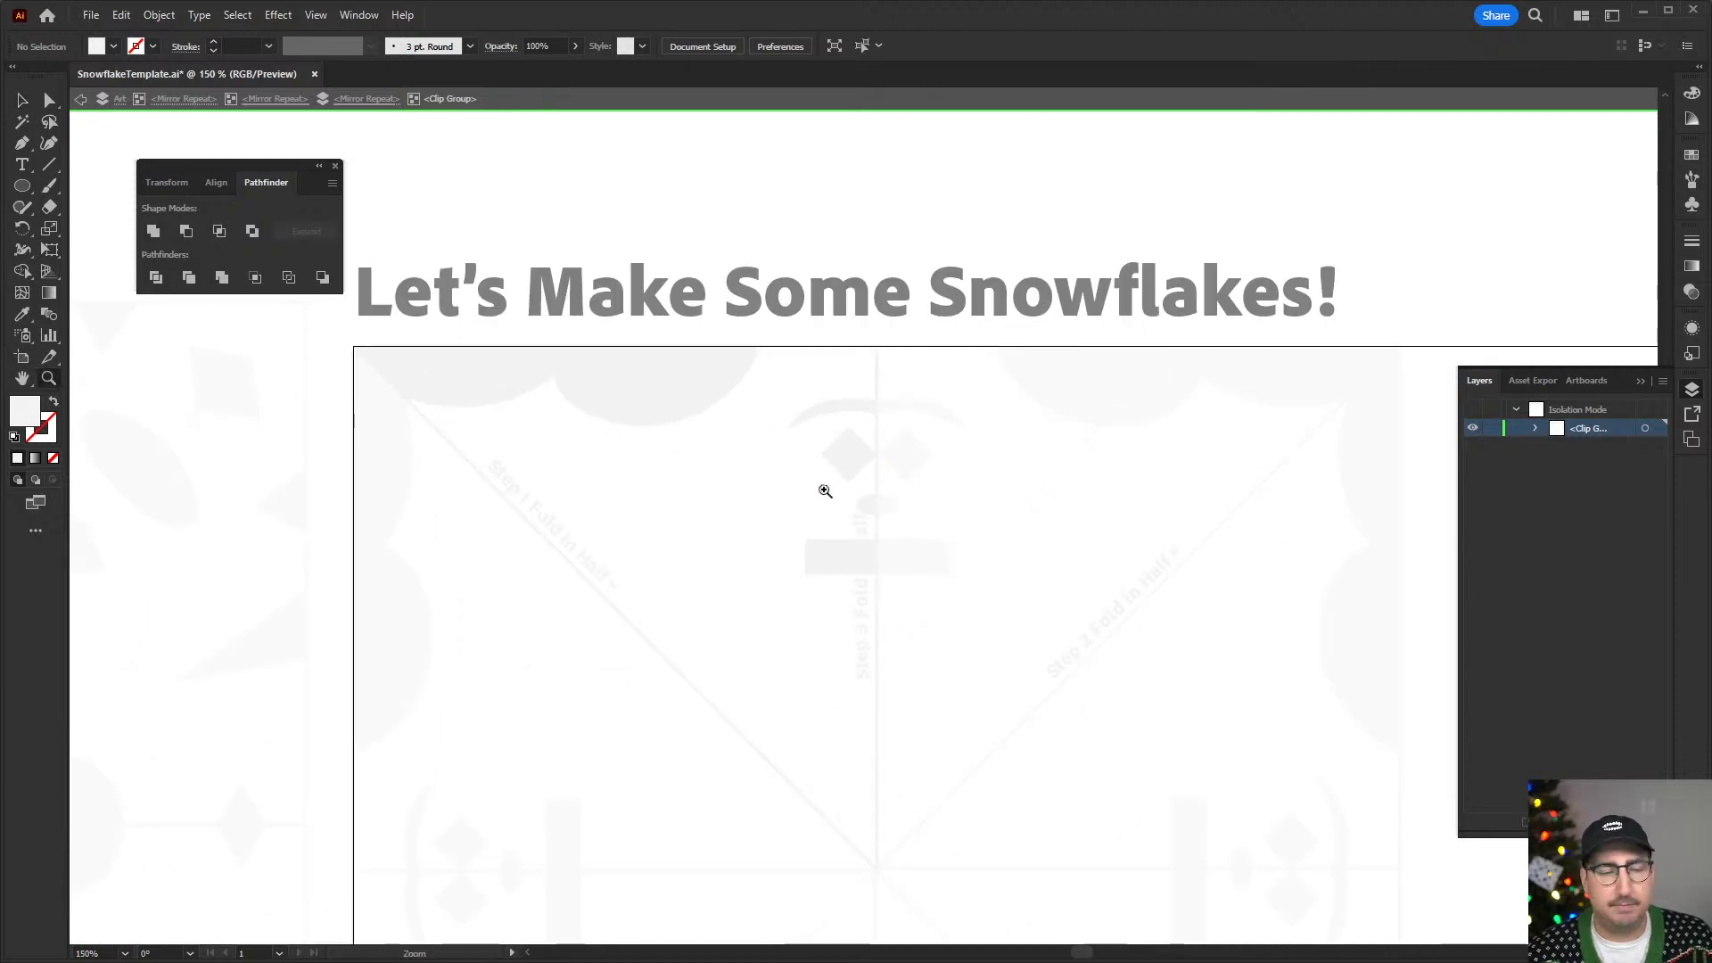
left_click(792, 504)
left_click_drag(791, 504, 803, 410)
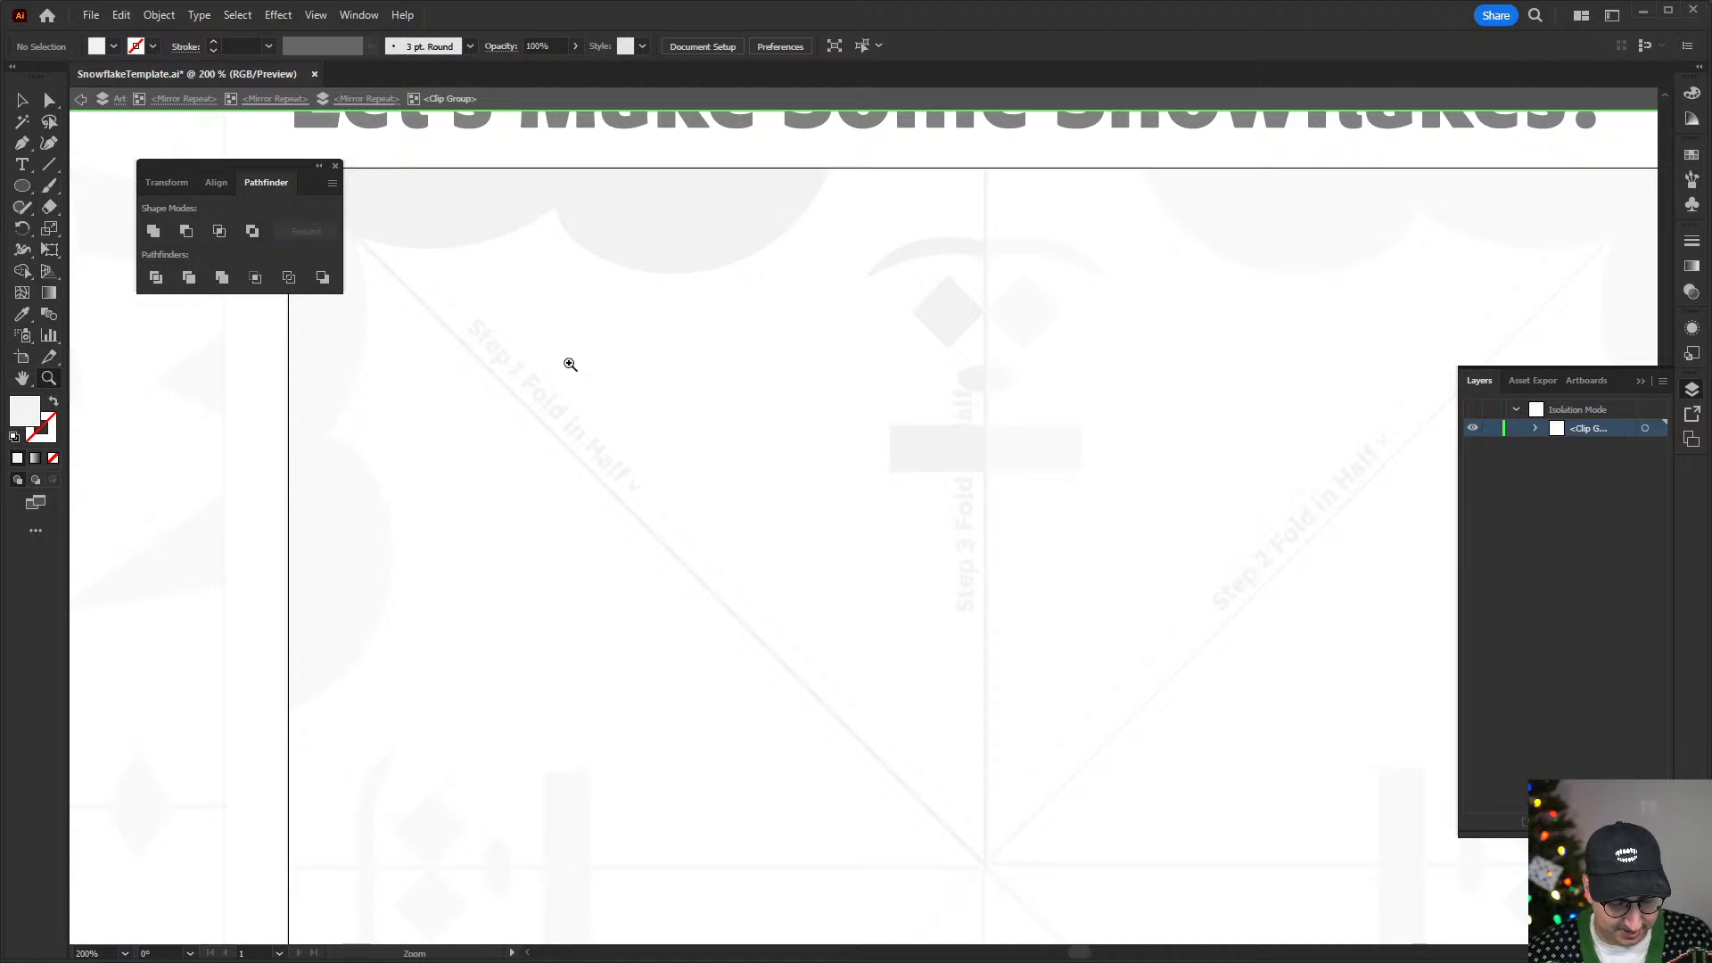
key("m")
left_click_drag(512, 325, 726, 376)
key("r")
mouse_move(680, 279)
left_mouse_down()
mouse_move(767, 419)
mouse_move(607, 487)
left_mouse_up()
key("v")
left_click_drag(656, 316, 531, 433)
left_click_drag(530, 351, 530, 362)
left_click_drag(696, 440, 650, 363)
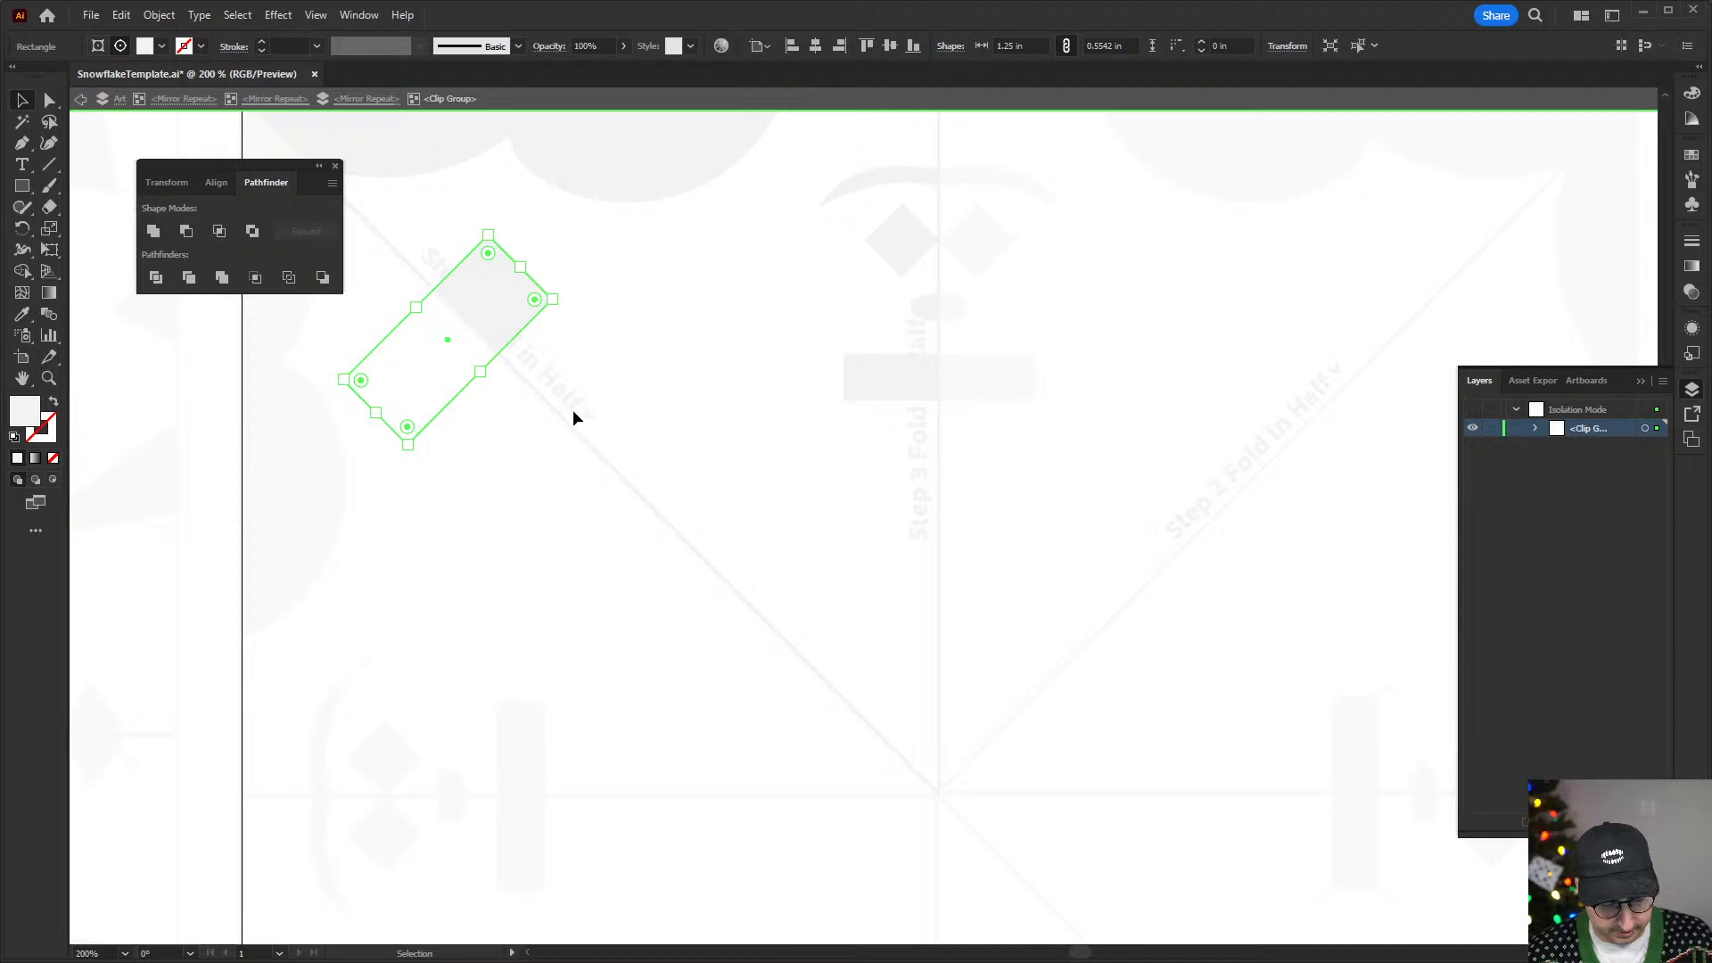
- Draw a filled triangle with a side about 1.42 in across the Step 1 fold line, just below the rotated rectangle, using the Pen tool
key("p")
left_click(504, 412)
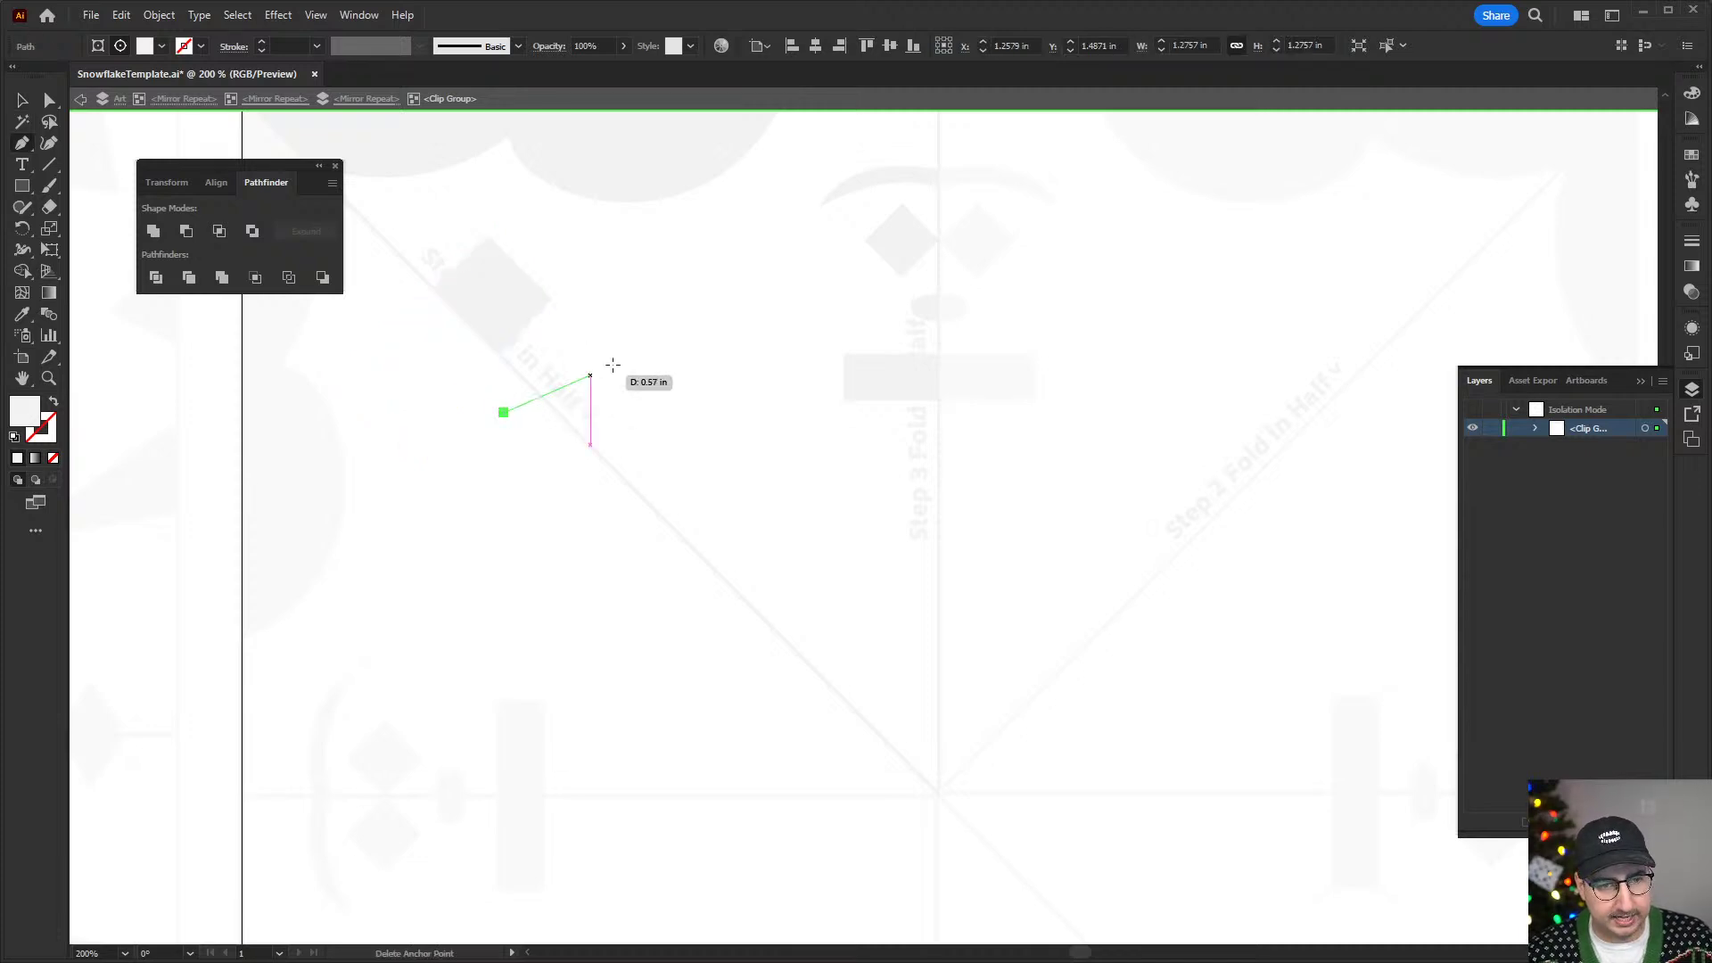
left_click(673, 324)
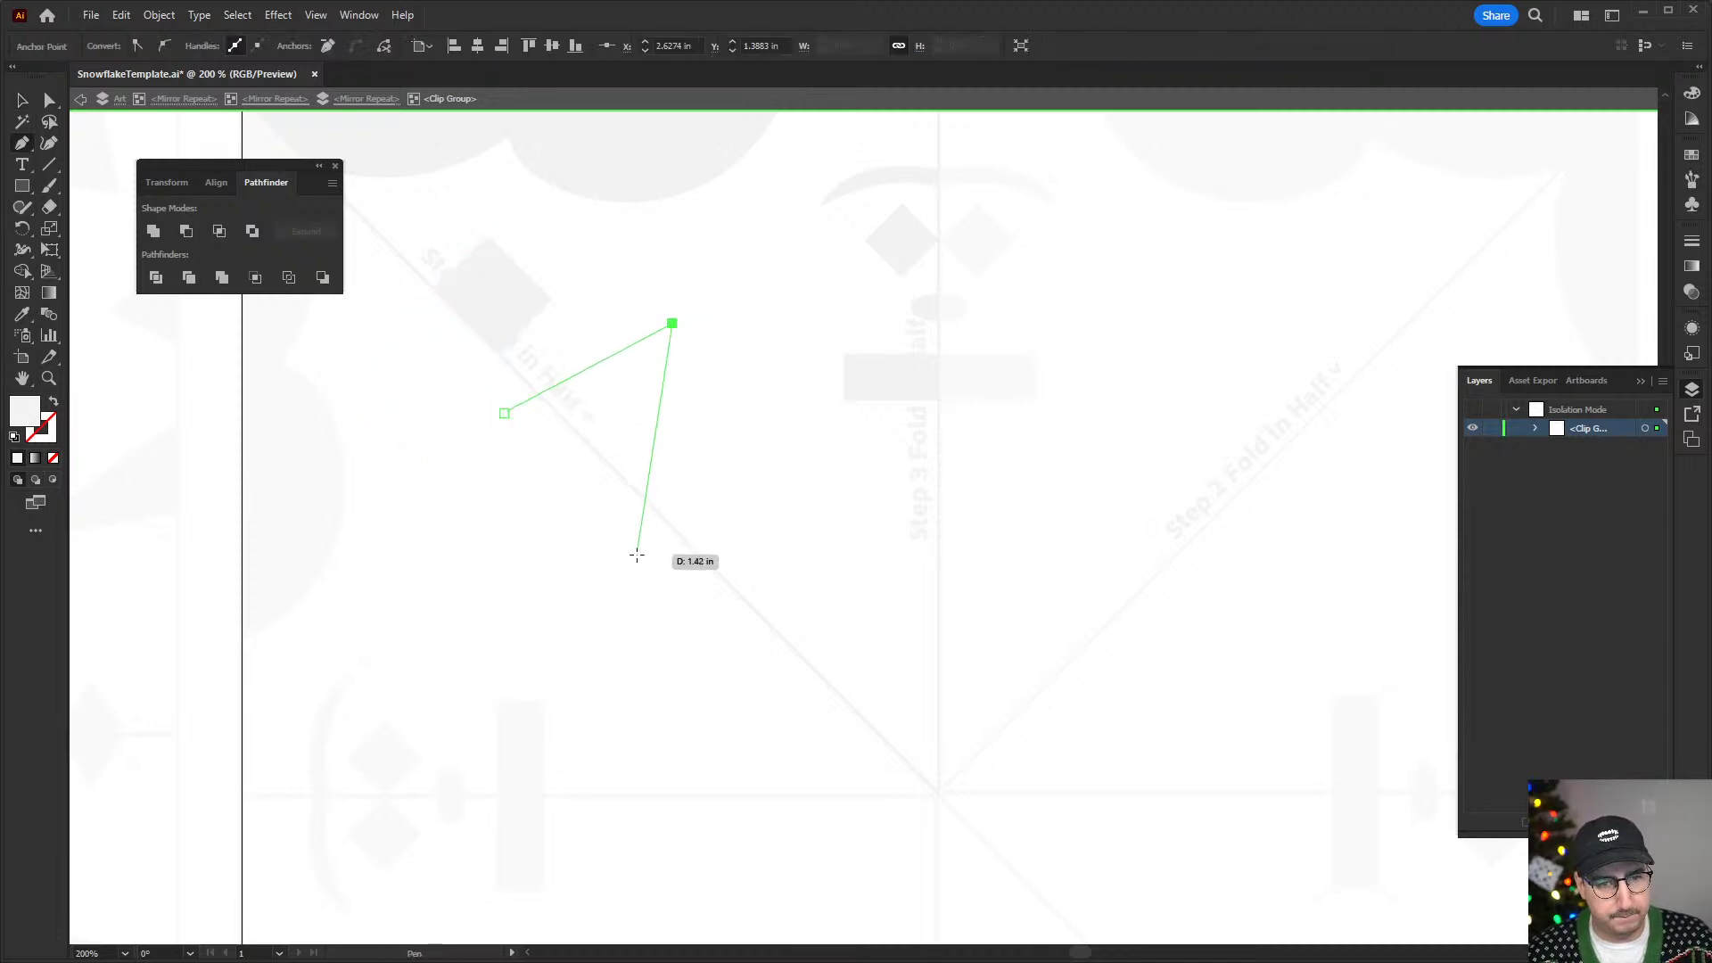
left_click(636, 554)
key("v")
left_click(741, 524)
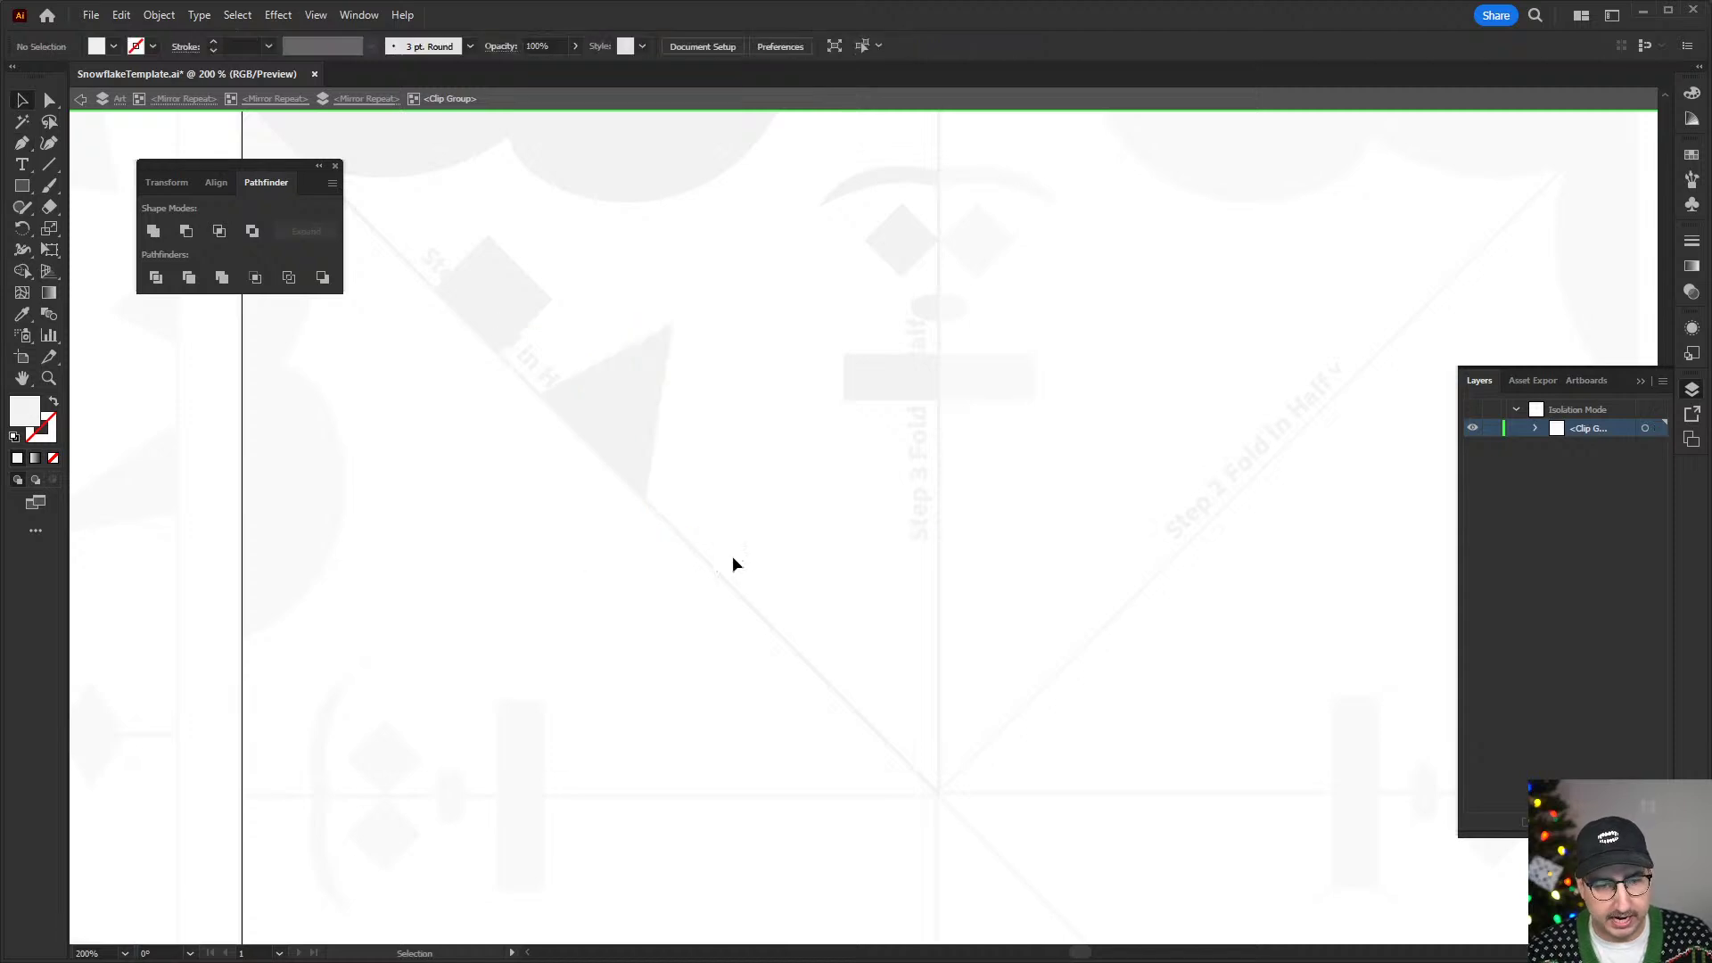
- Draw an ellipse about 1.42 by 1.47 in and place it across the Step 1 fold line below the triangle
key("l")
left_click_drag(652, 576, 869, 792)
key("v")
left_click_drag(819, 644, 824, 547)
left_click_drag(860, 440, 785, 588)
- Draw a closed five-point polygon around the point where the fold lines meet with the Pen tool, and exit isolation
key("z")
left_click(947, 761)
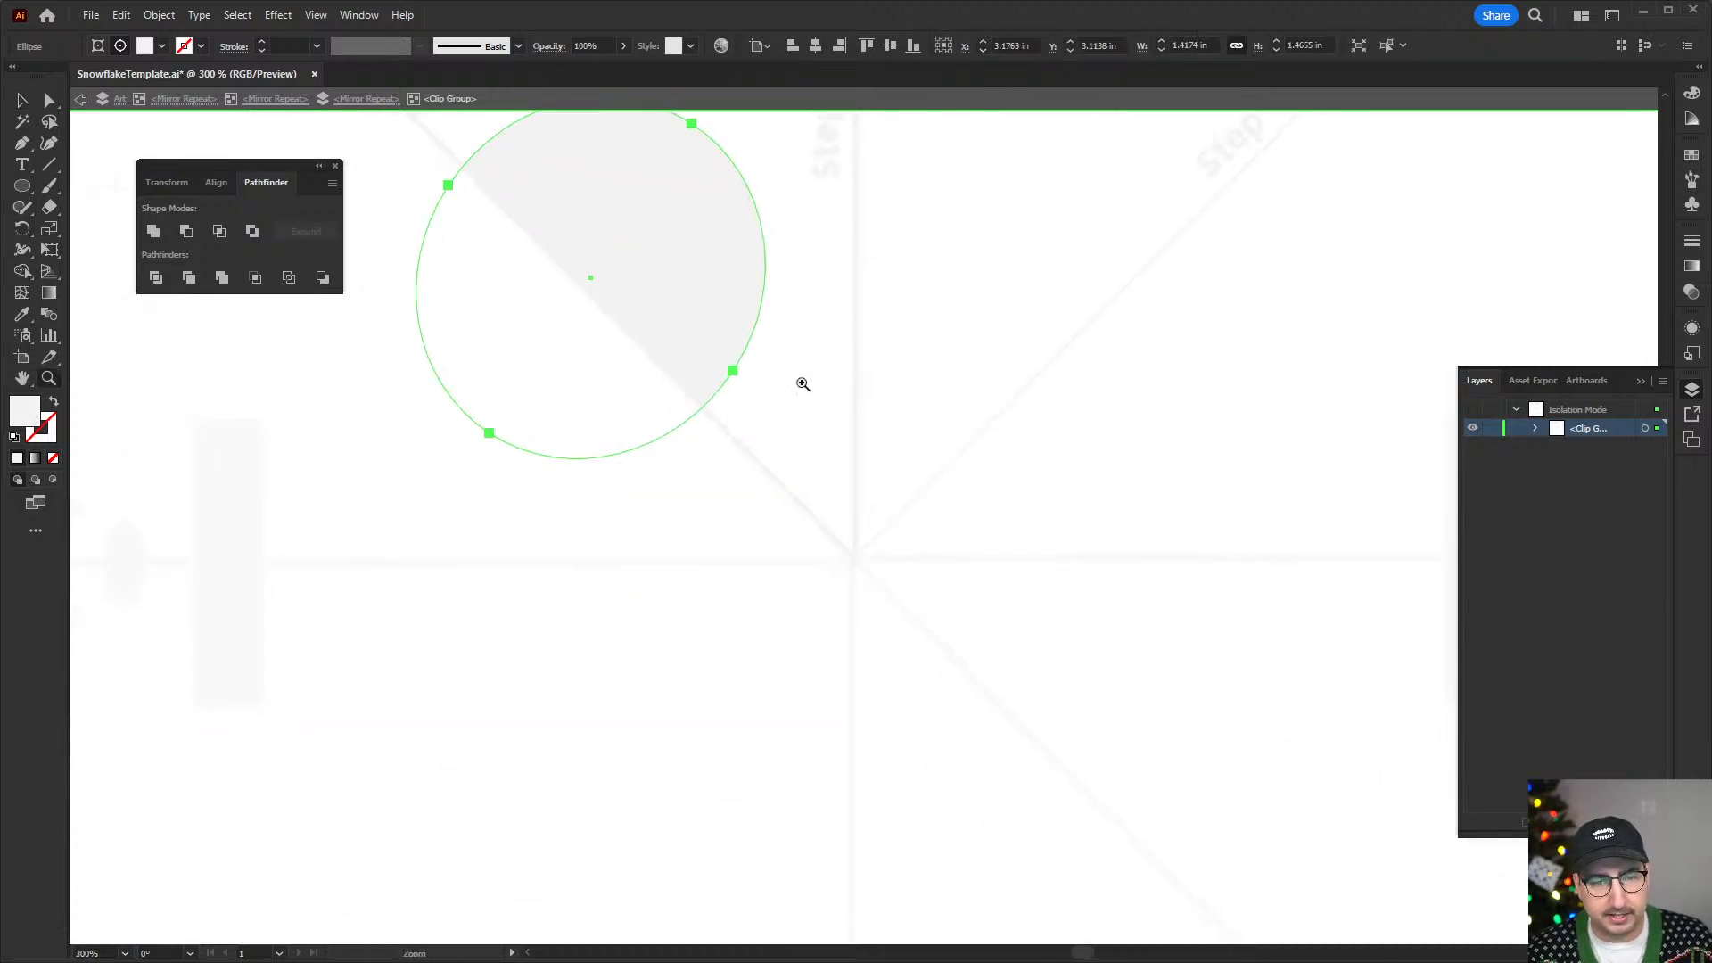
key("p")
left_click(785, 529)
left_click(786, 395)
left_click(910, 461)
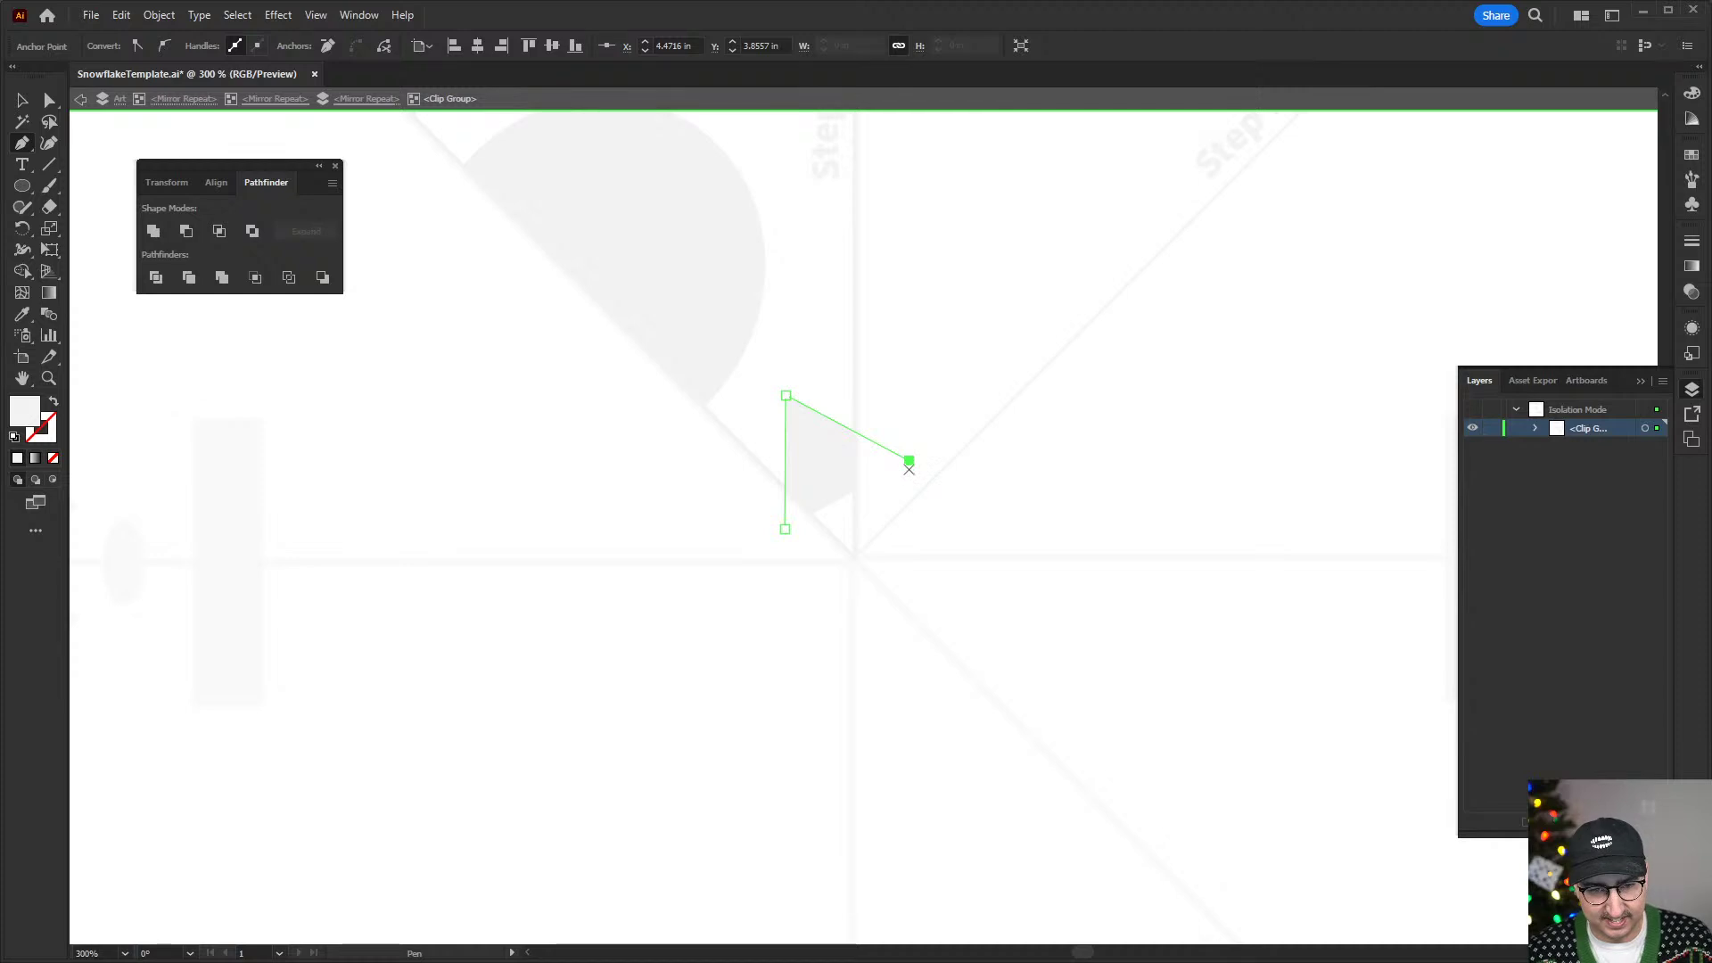
left_click(882, 586)
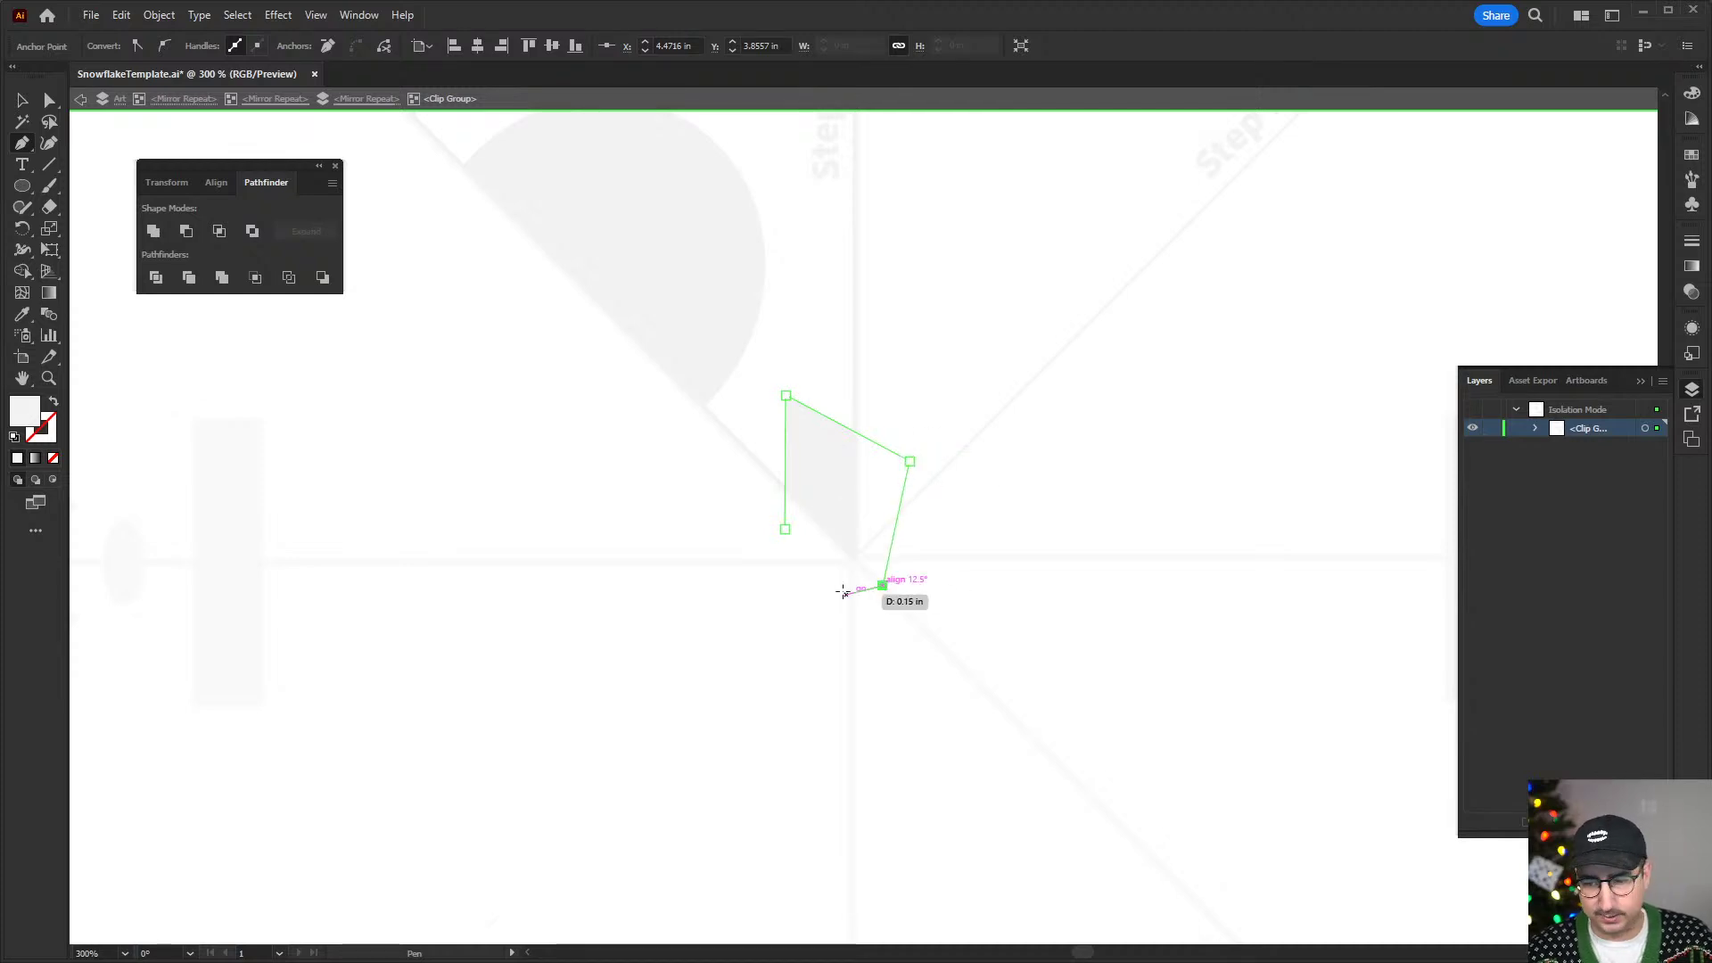
left_click(770, 595)
left_click(785, 528)
key("v")
double_click(1013, 321)
left_click(938, 467)
key("z")
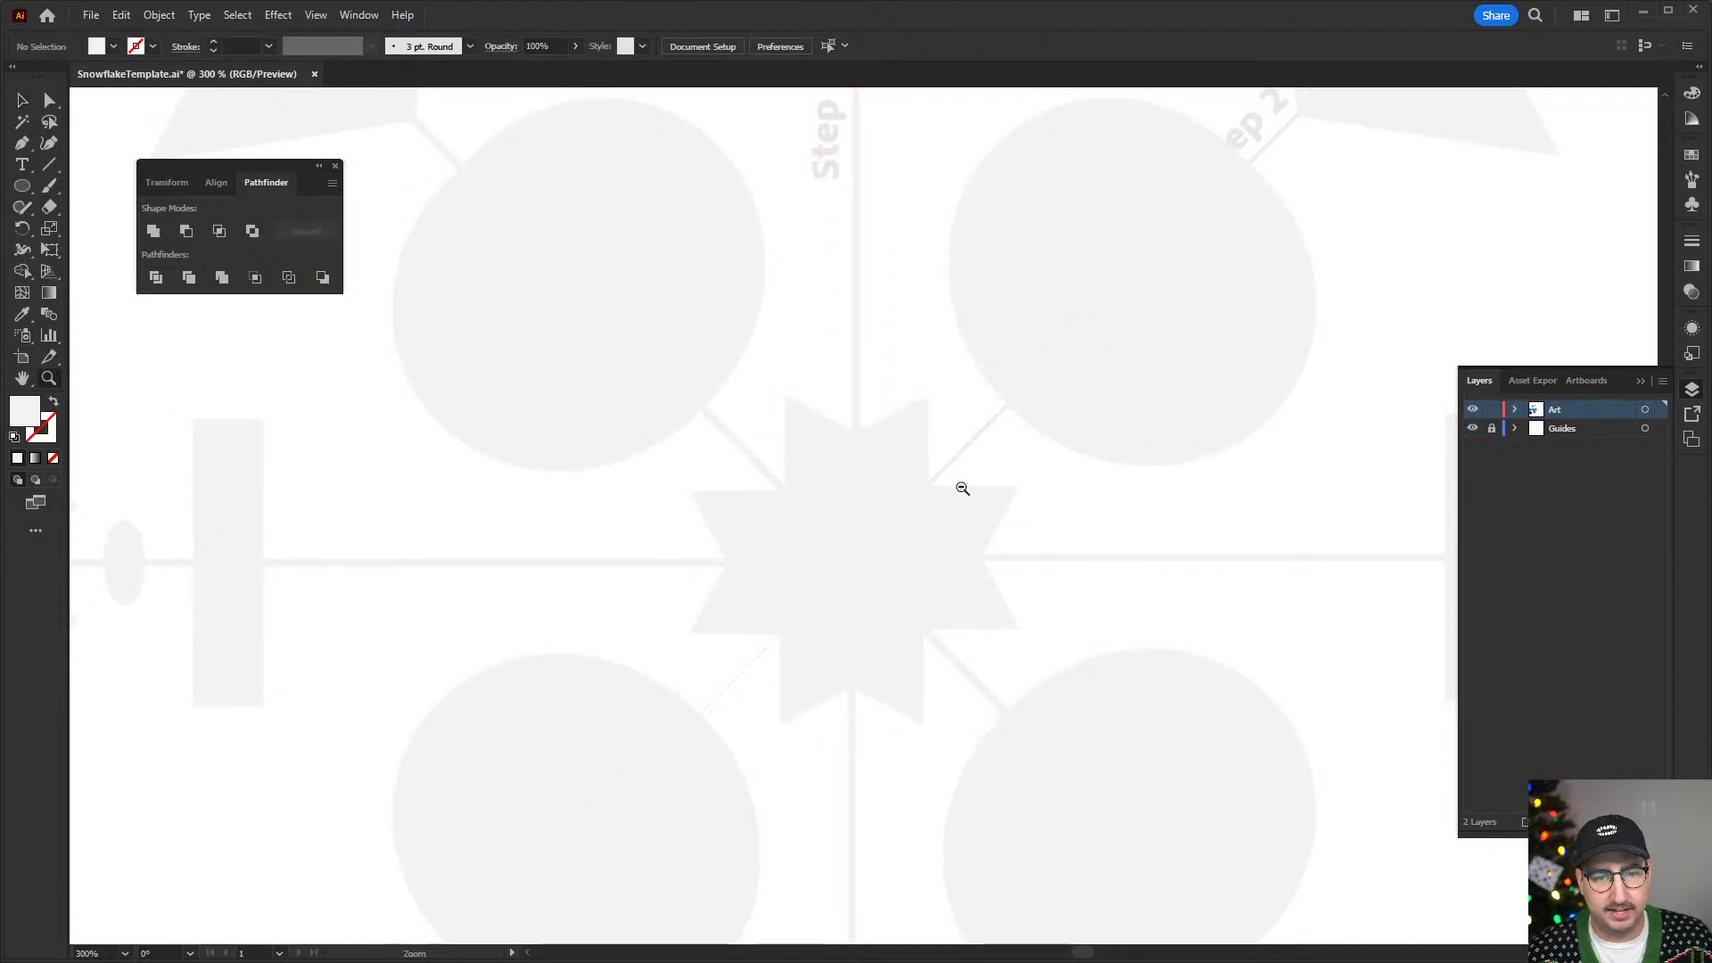
left_click(962, 489, "alt")
- Reopen the nested Mirror repeats down to the clip group, delete the ellipse and exit isolation
key("a")
key("v")
left_click(699, 385)
double_click(699, 383)
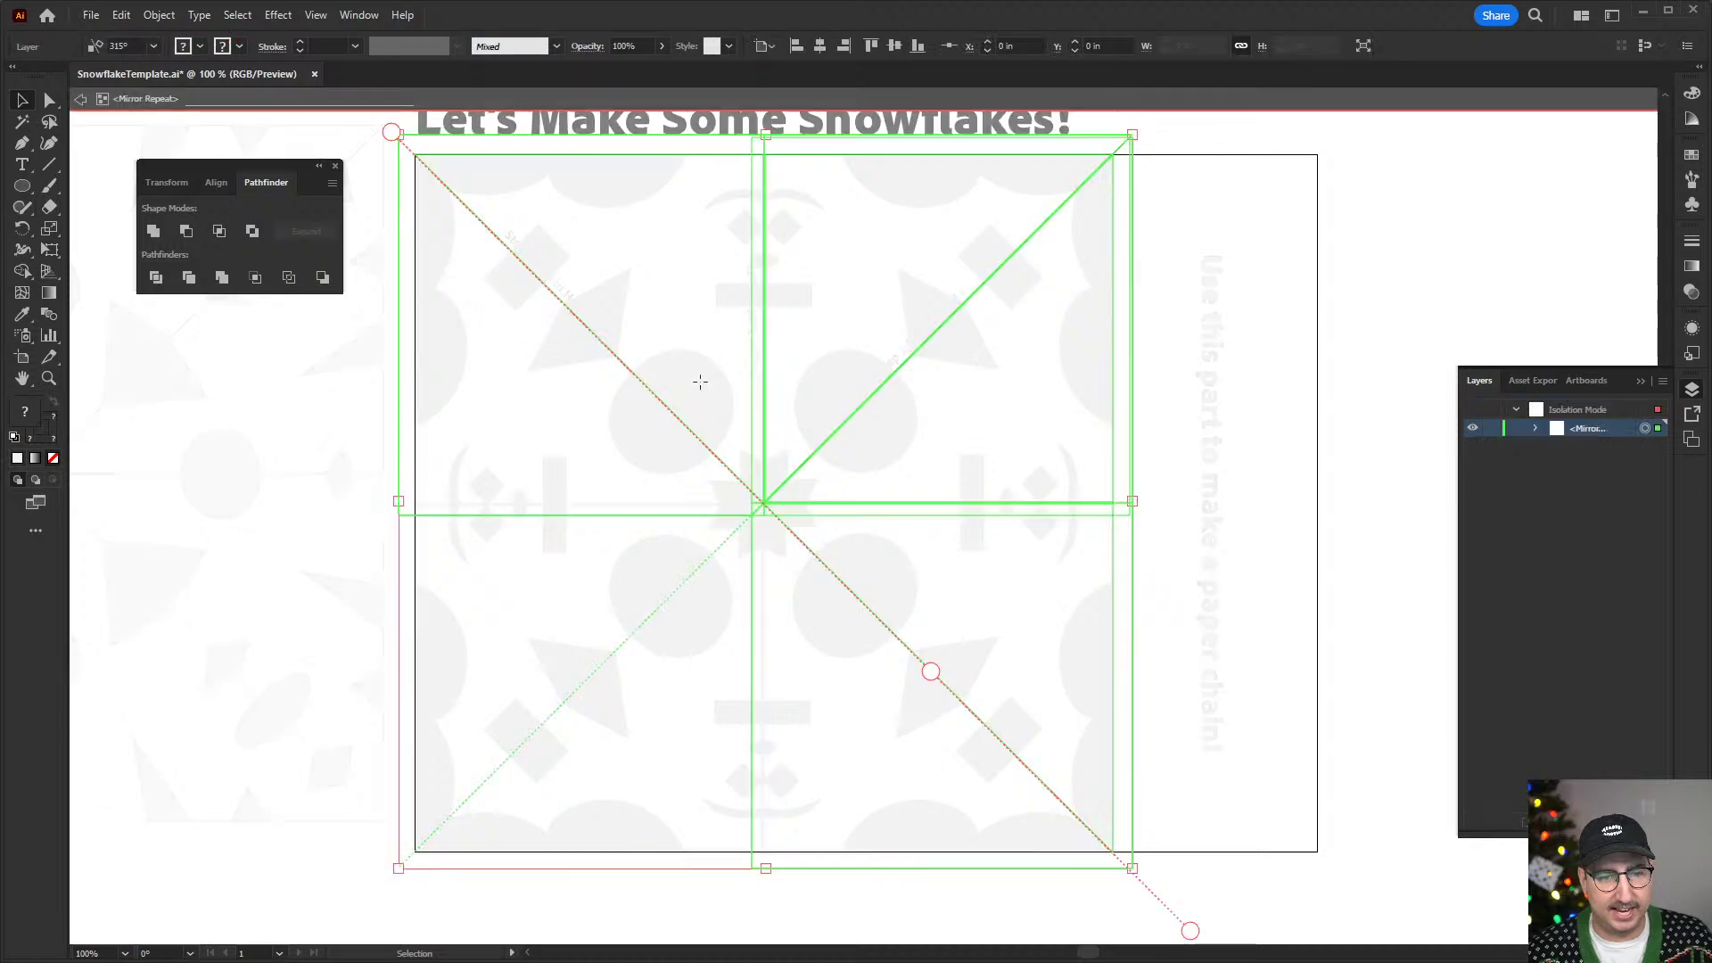
double_click(694, 378)
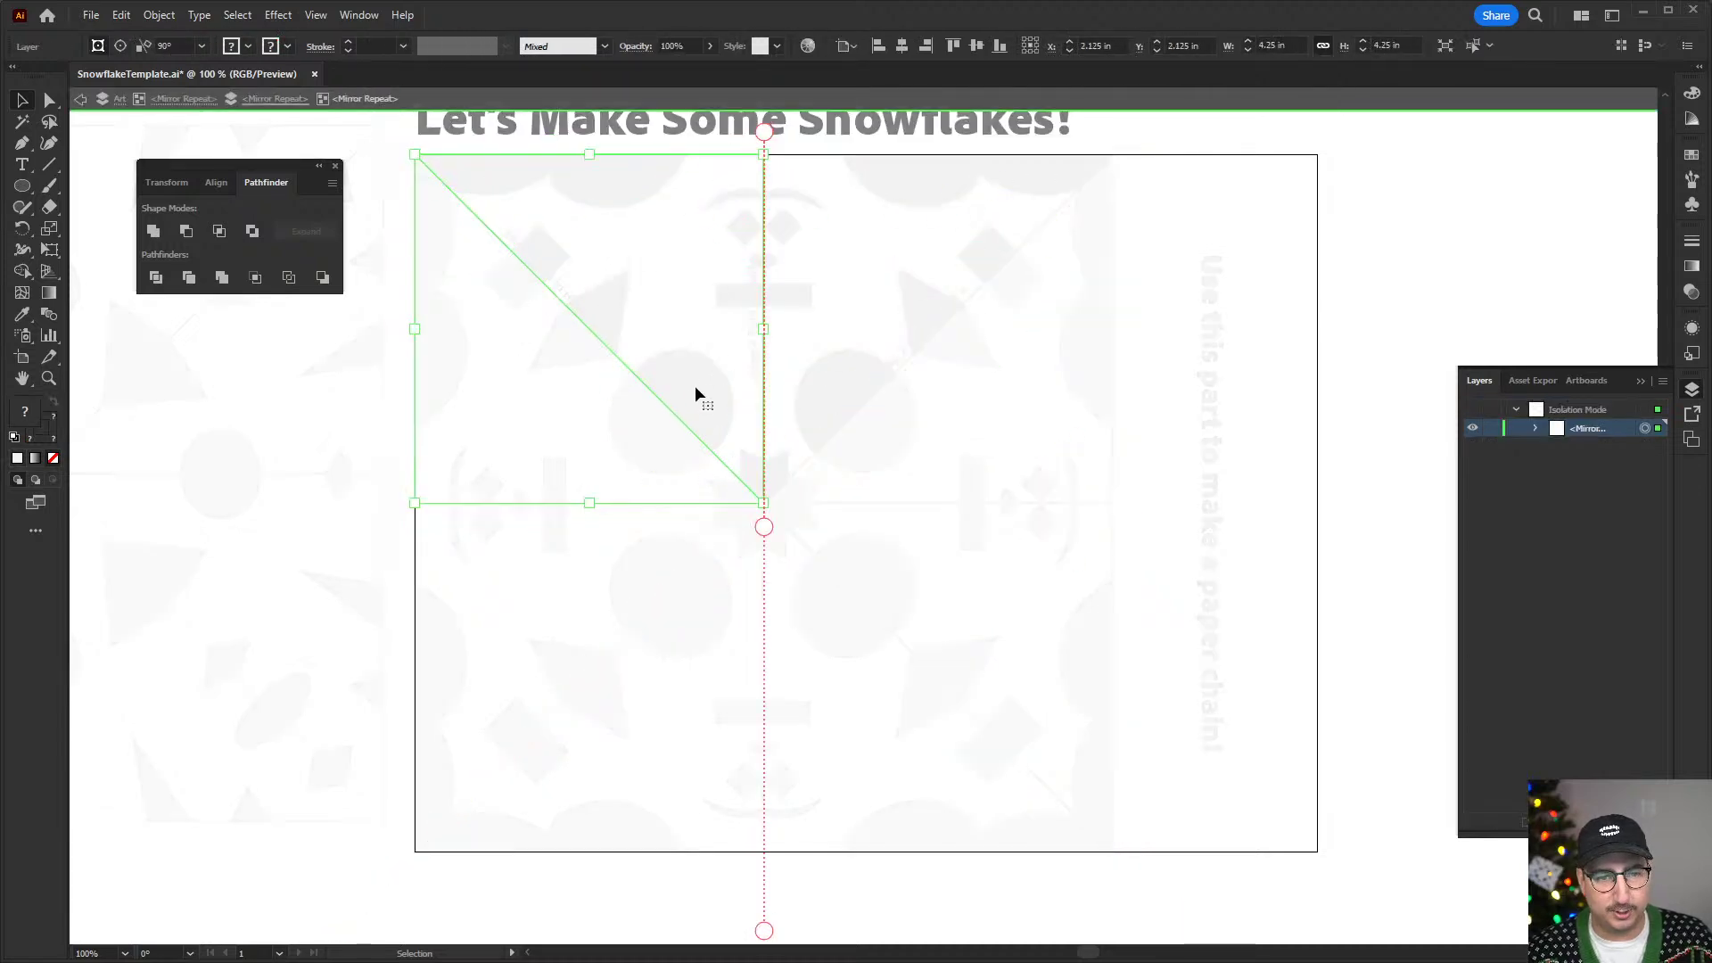
double_click(699, 383)
key("Escape")
key("Escape")
key("Escape")
key("Escape")
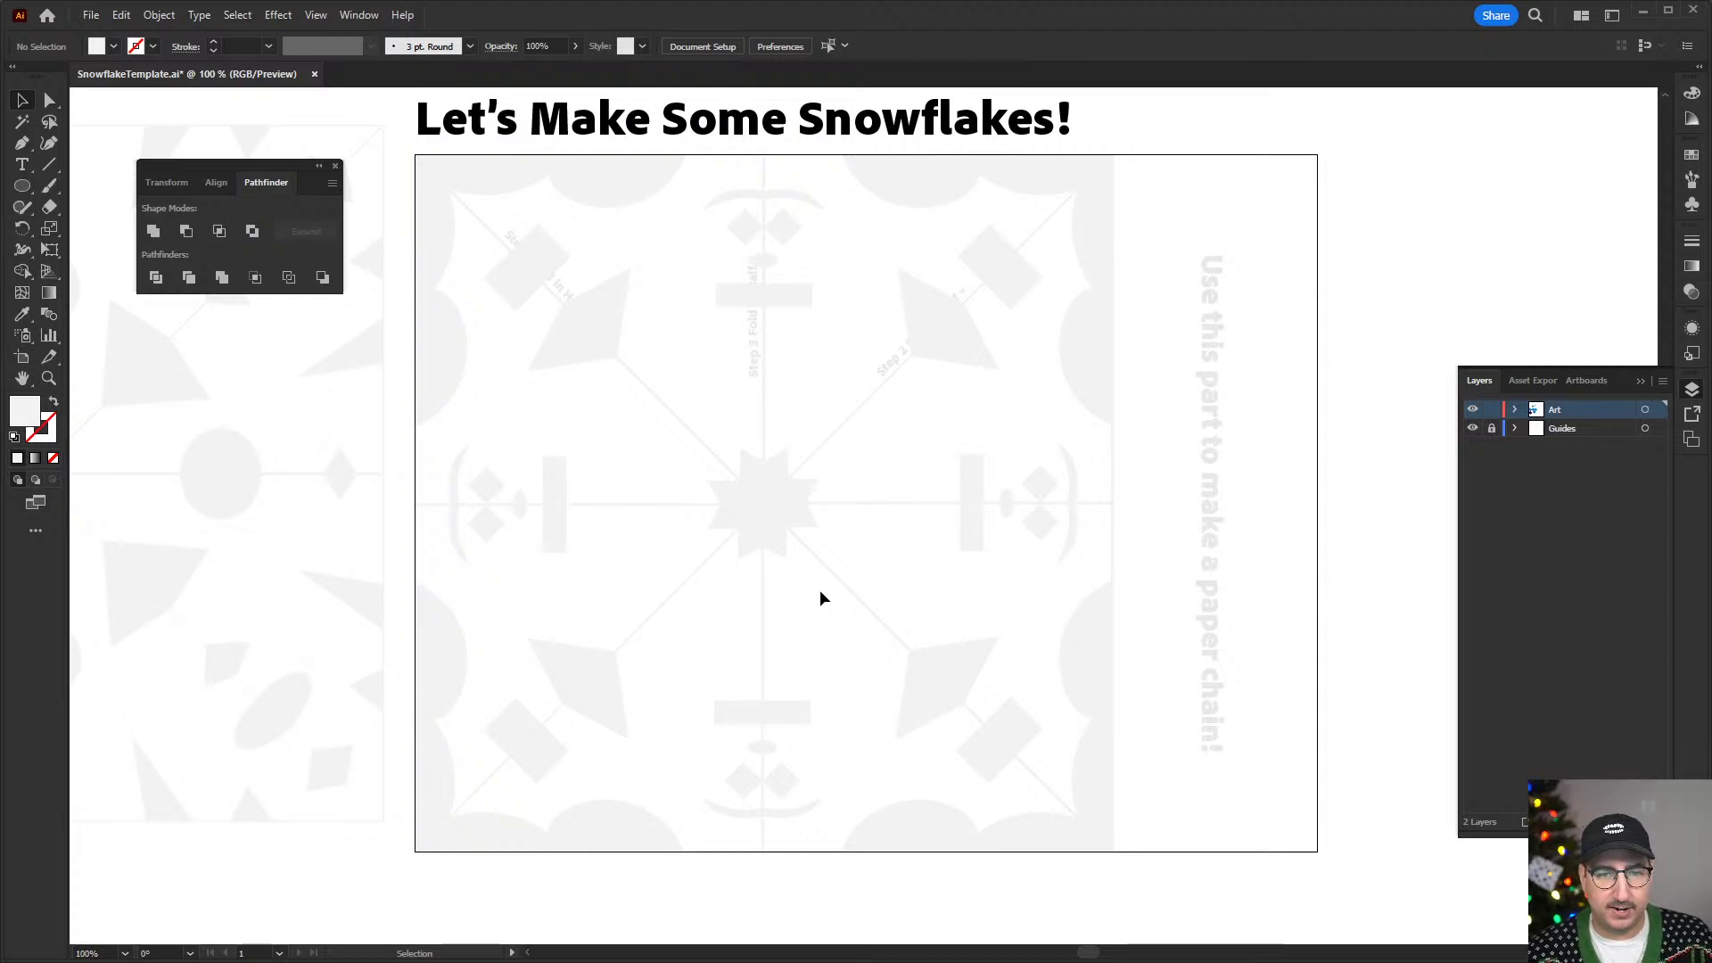
- Reopen the nested Mirror repeats level by level through the centre polygon, down to its clip group
left_click(820, 590)
double_click(746, 463)
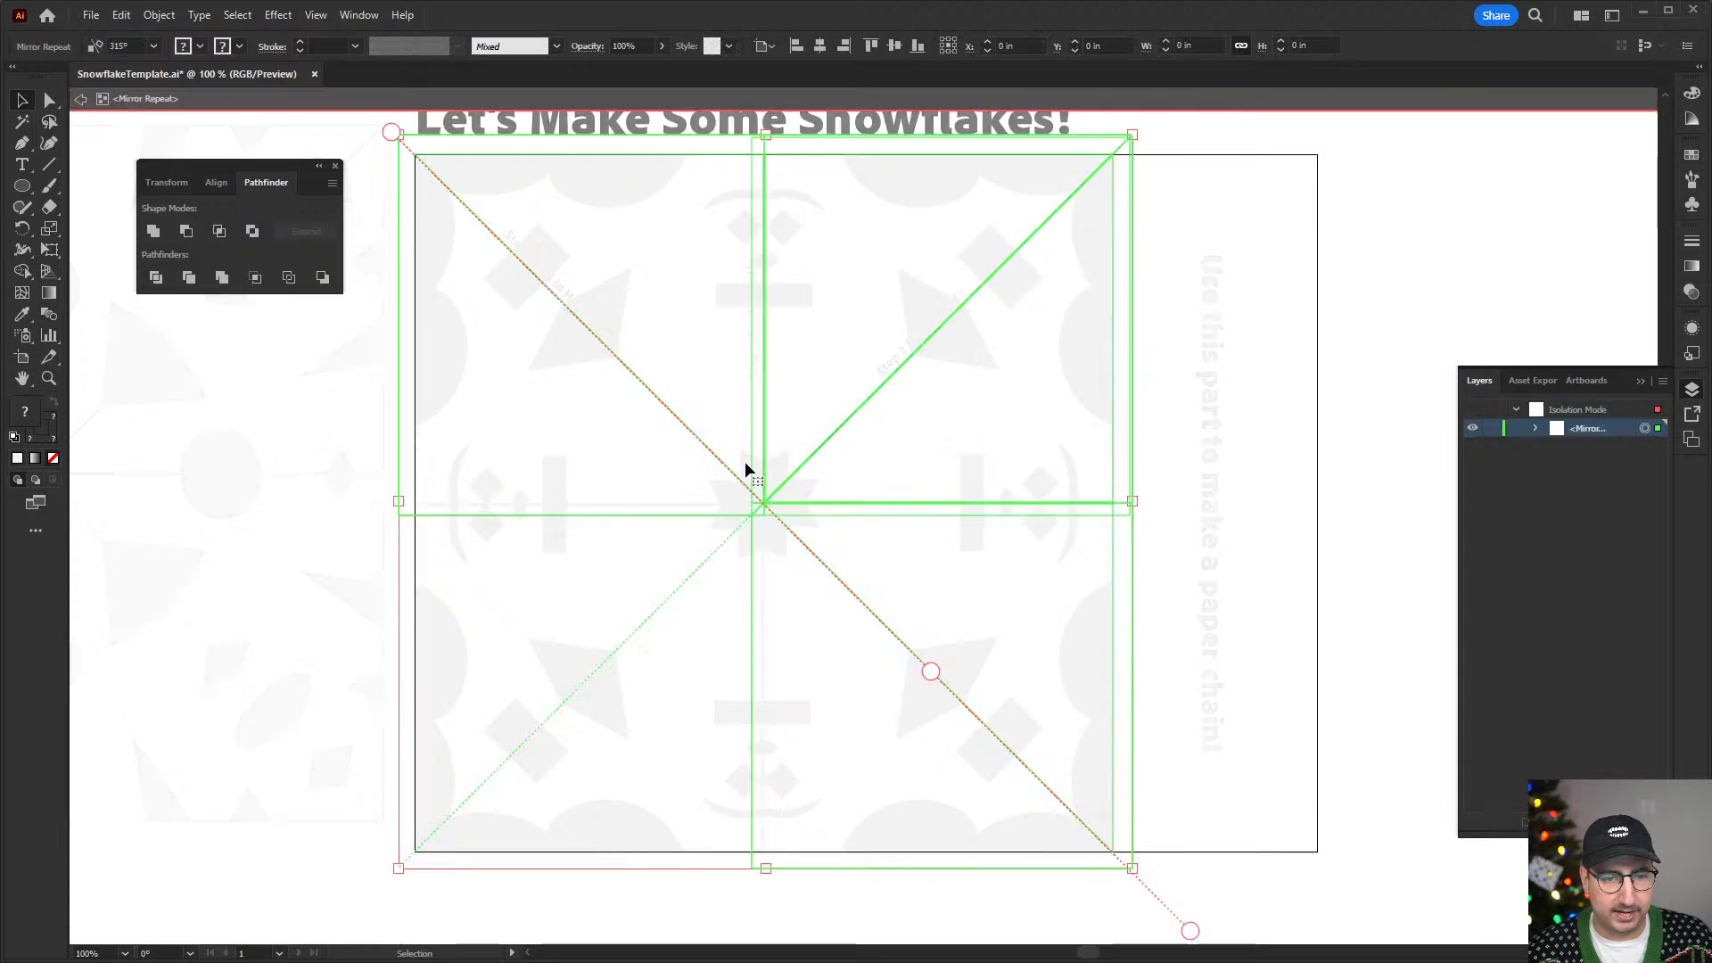
double_click(745, 458)
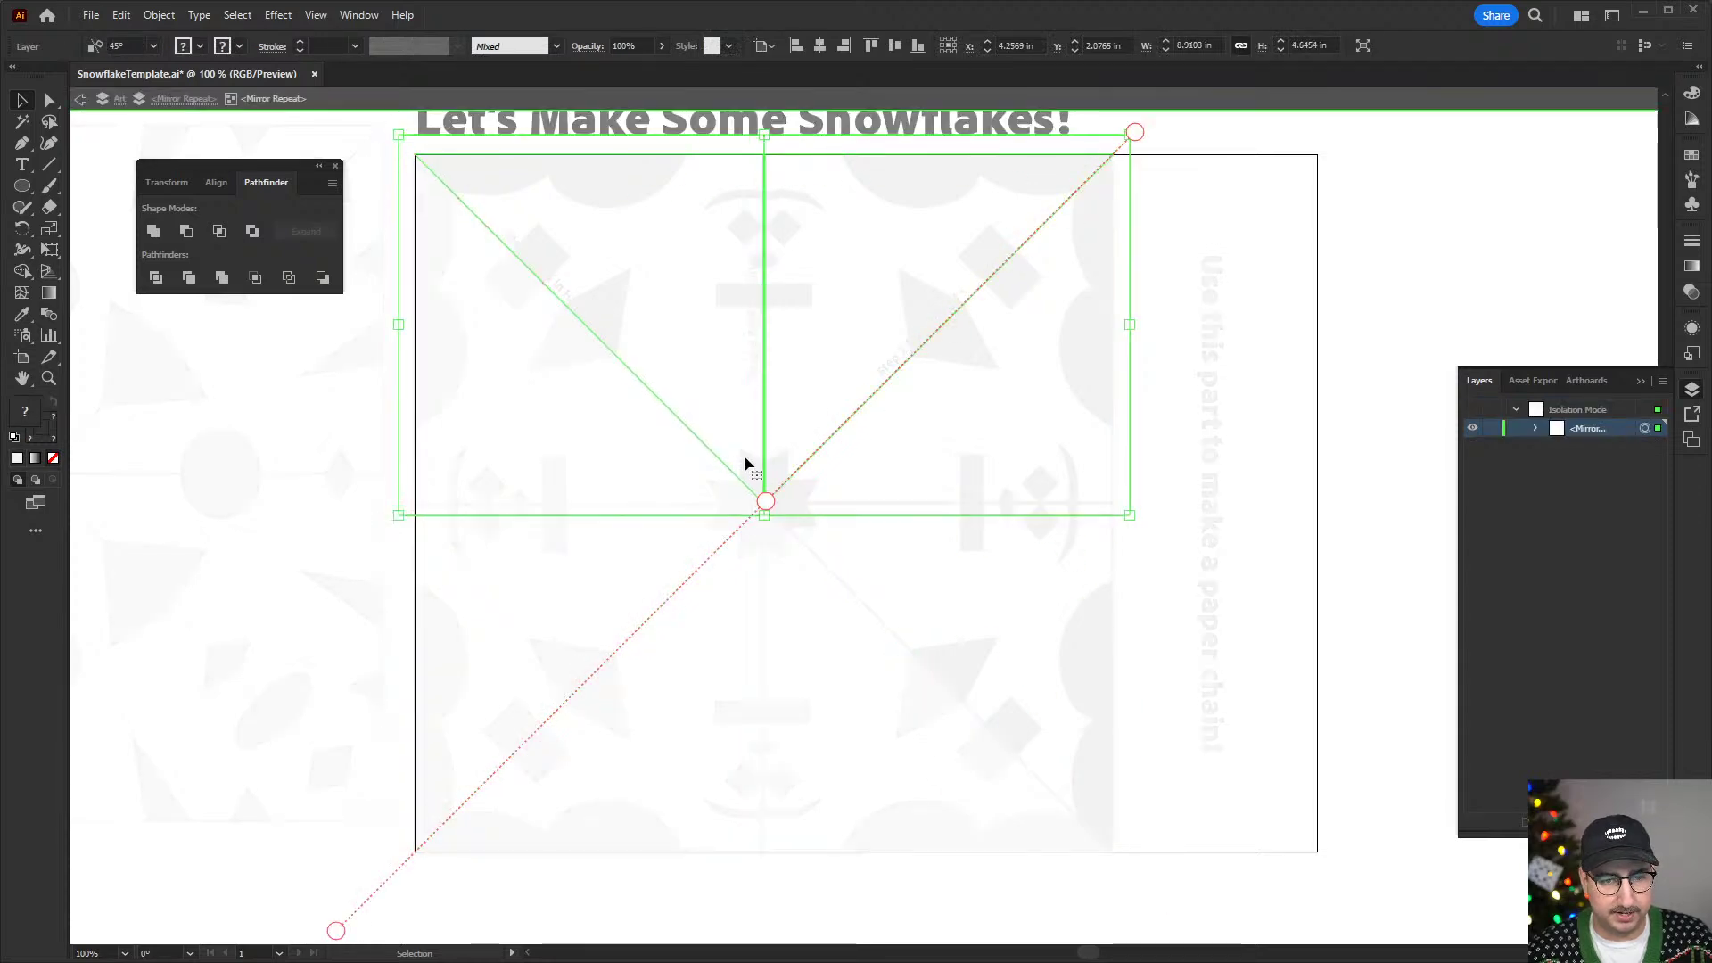
double_click(743, 458)
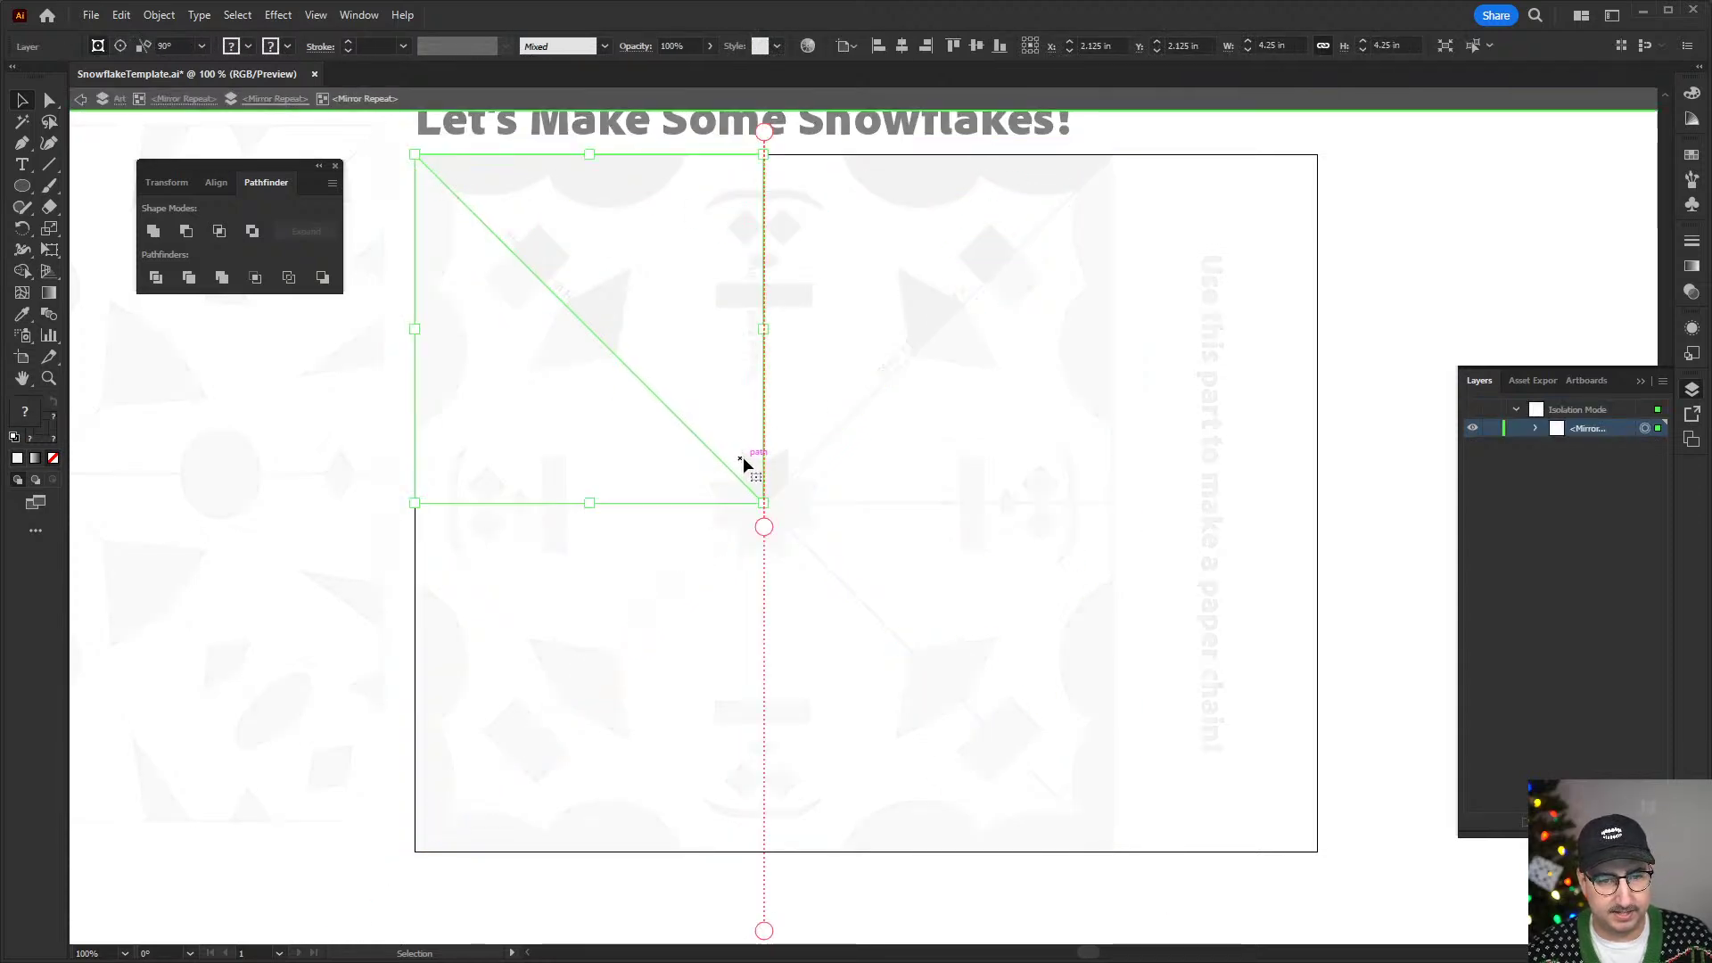
double_click(743, 456)
- Scale the centre polygon up to about 1.19 by 1.70 in, move it slightly away from the centre, and exit isolation
left_click(743, 457)
key("s")
mouse_move(818, 378)
left_mouse_down()
mouse_move(879, 318)
mouse_move(817, 398)
left_mouse_up()
key("v")
left_click_drag(746, 453, 741, 437)
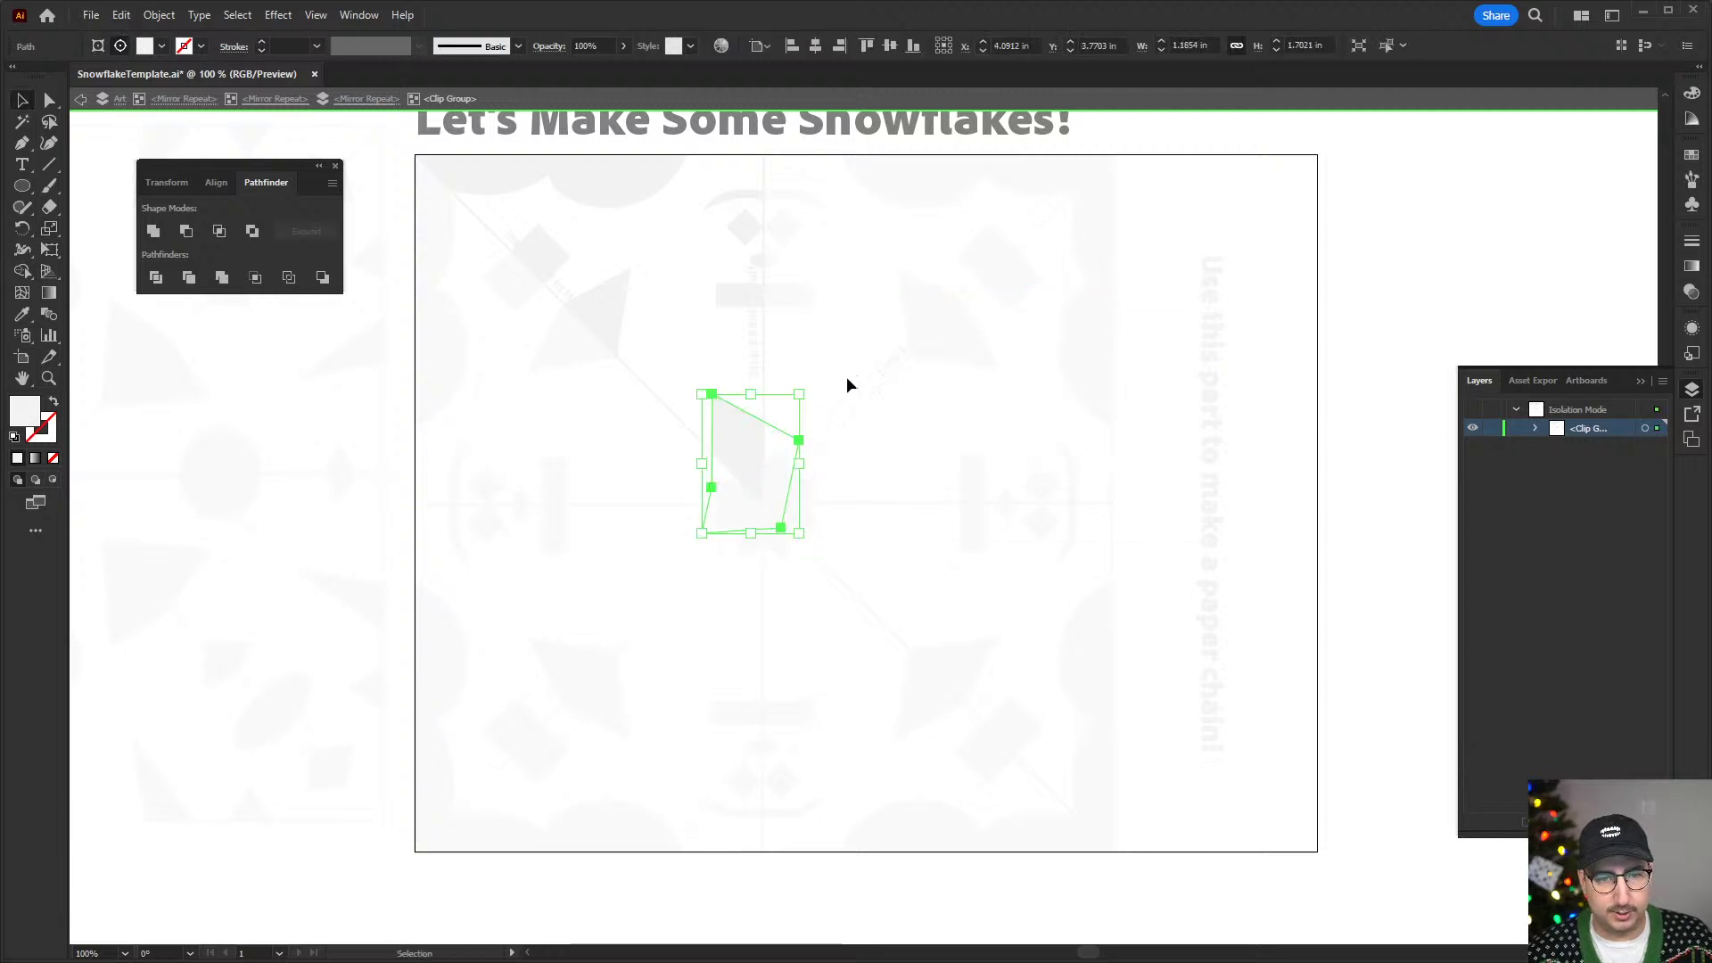
double_click(1378, 288)
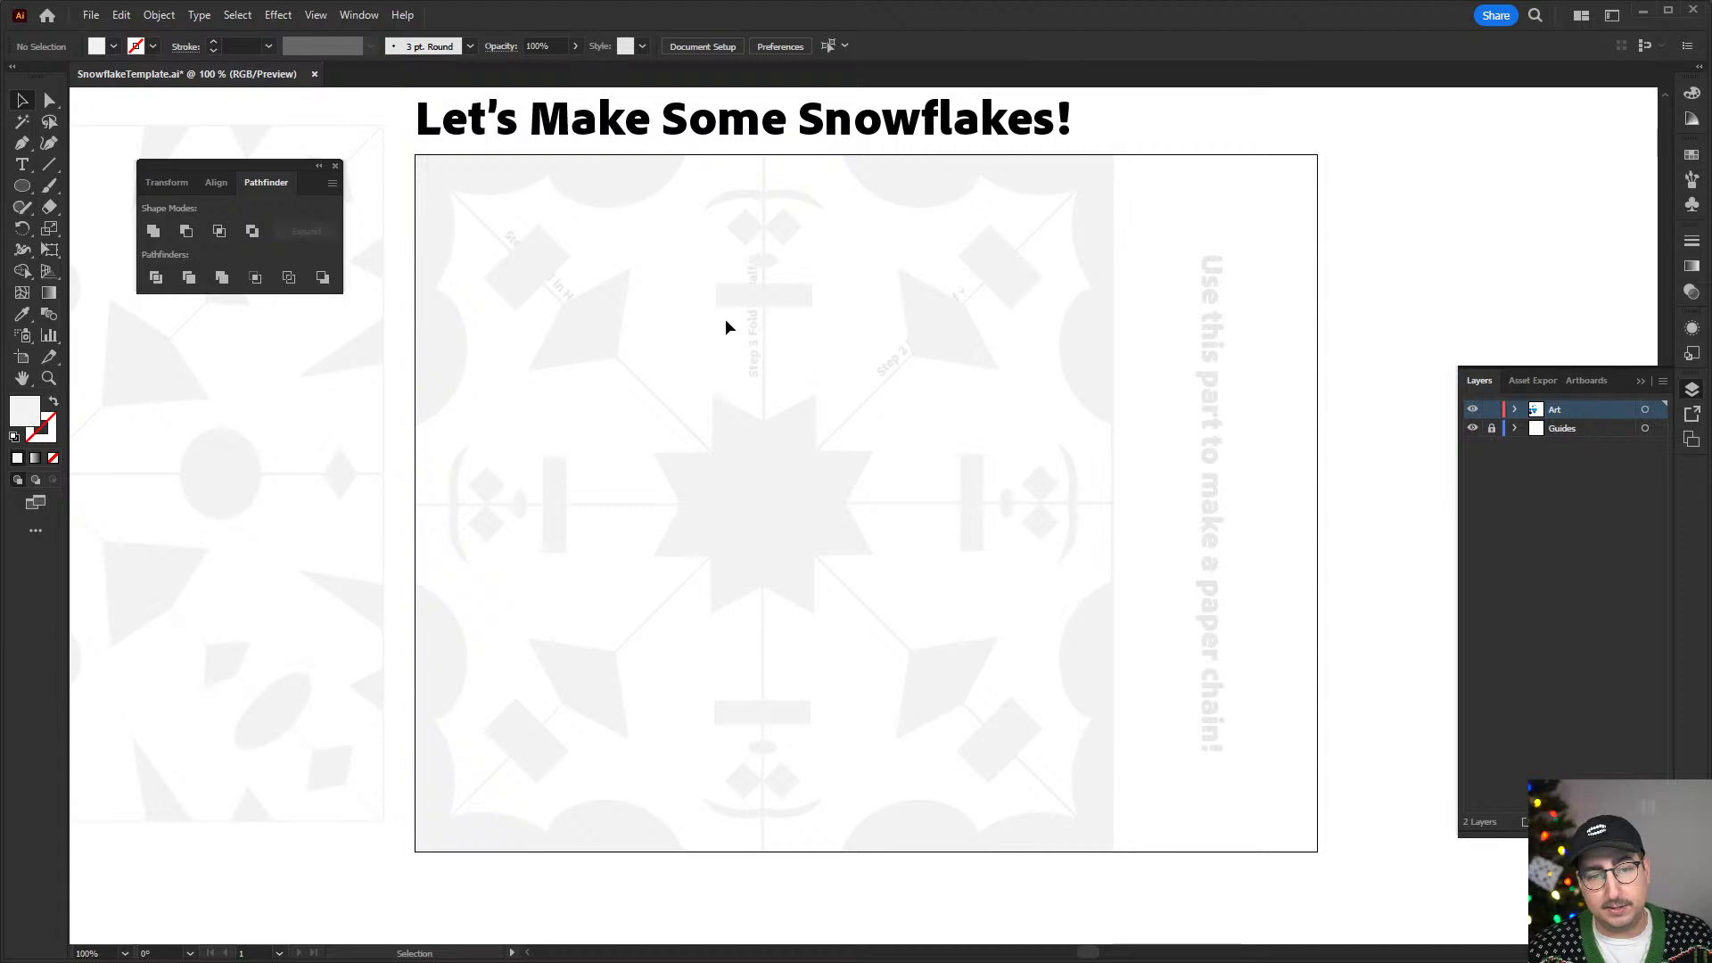
- Release the two outer diagonal Mirror repeats of the snowflake
left_click(738, 455)
left_click(159, 15)
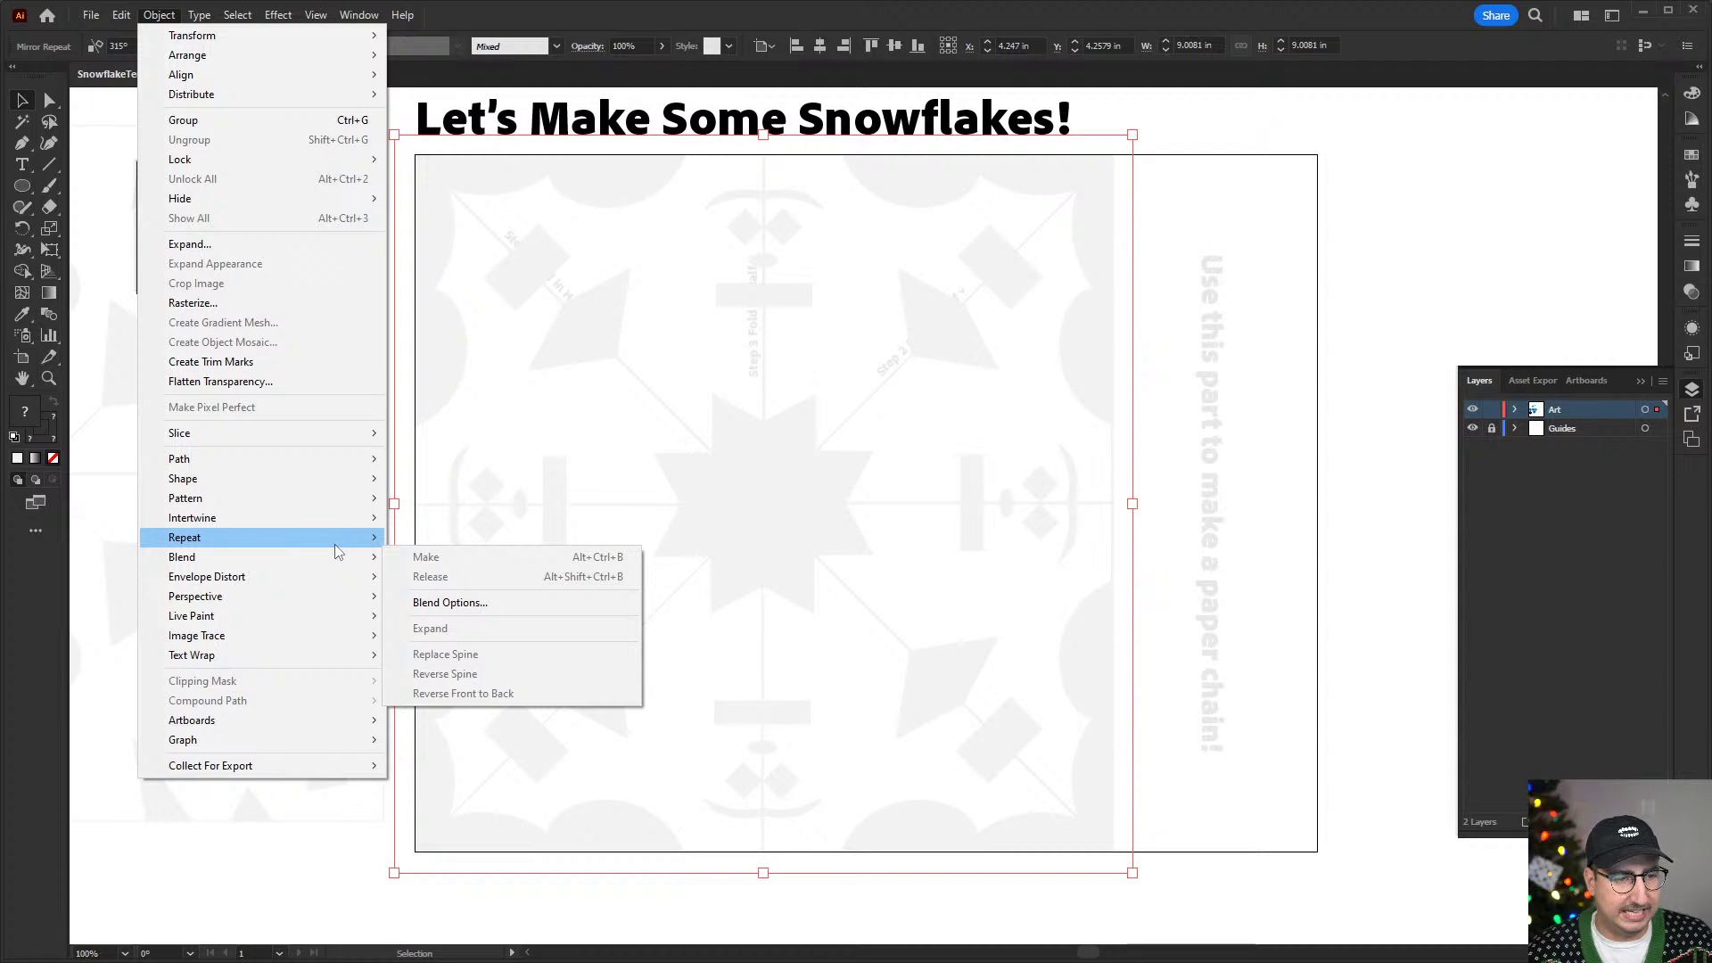
mouse_move(335, 538)
left_click(478, 577)
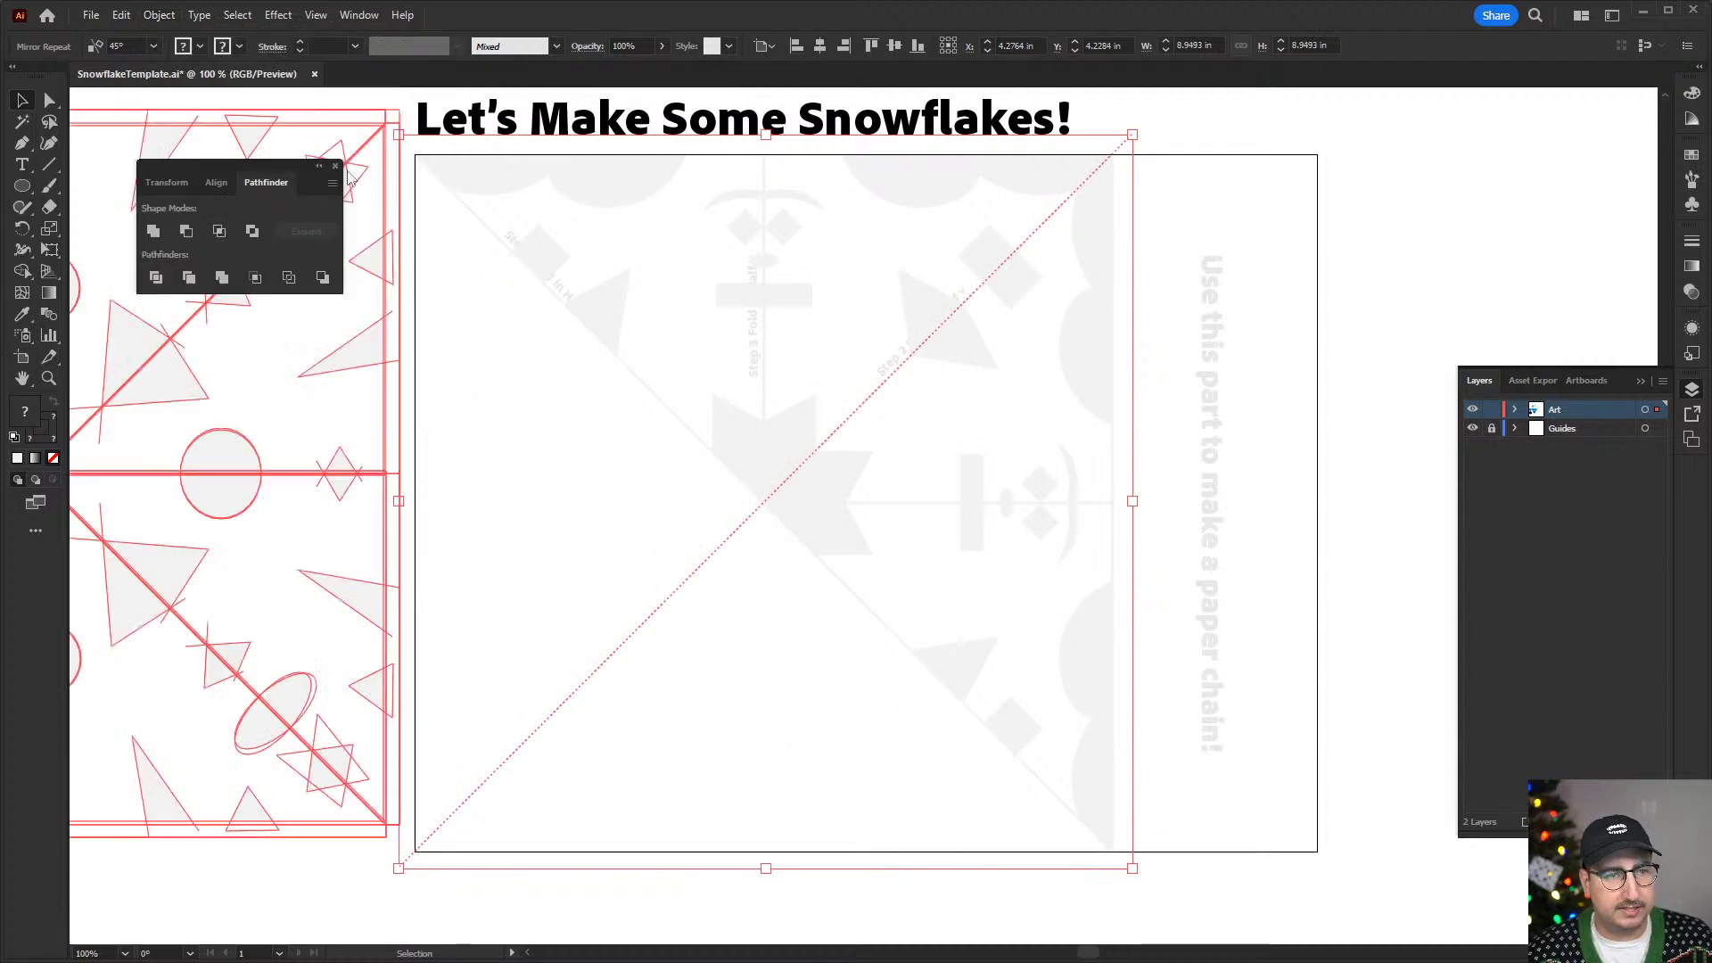
left_click(464, 353)
left_click(674, 256)
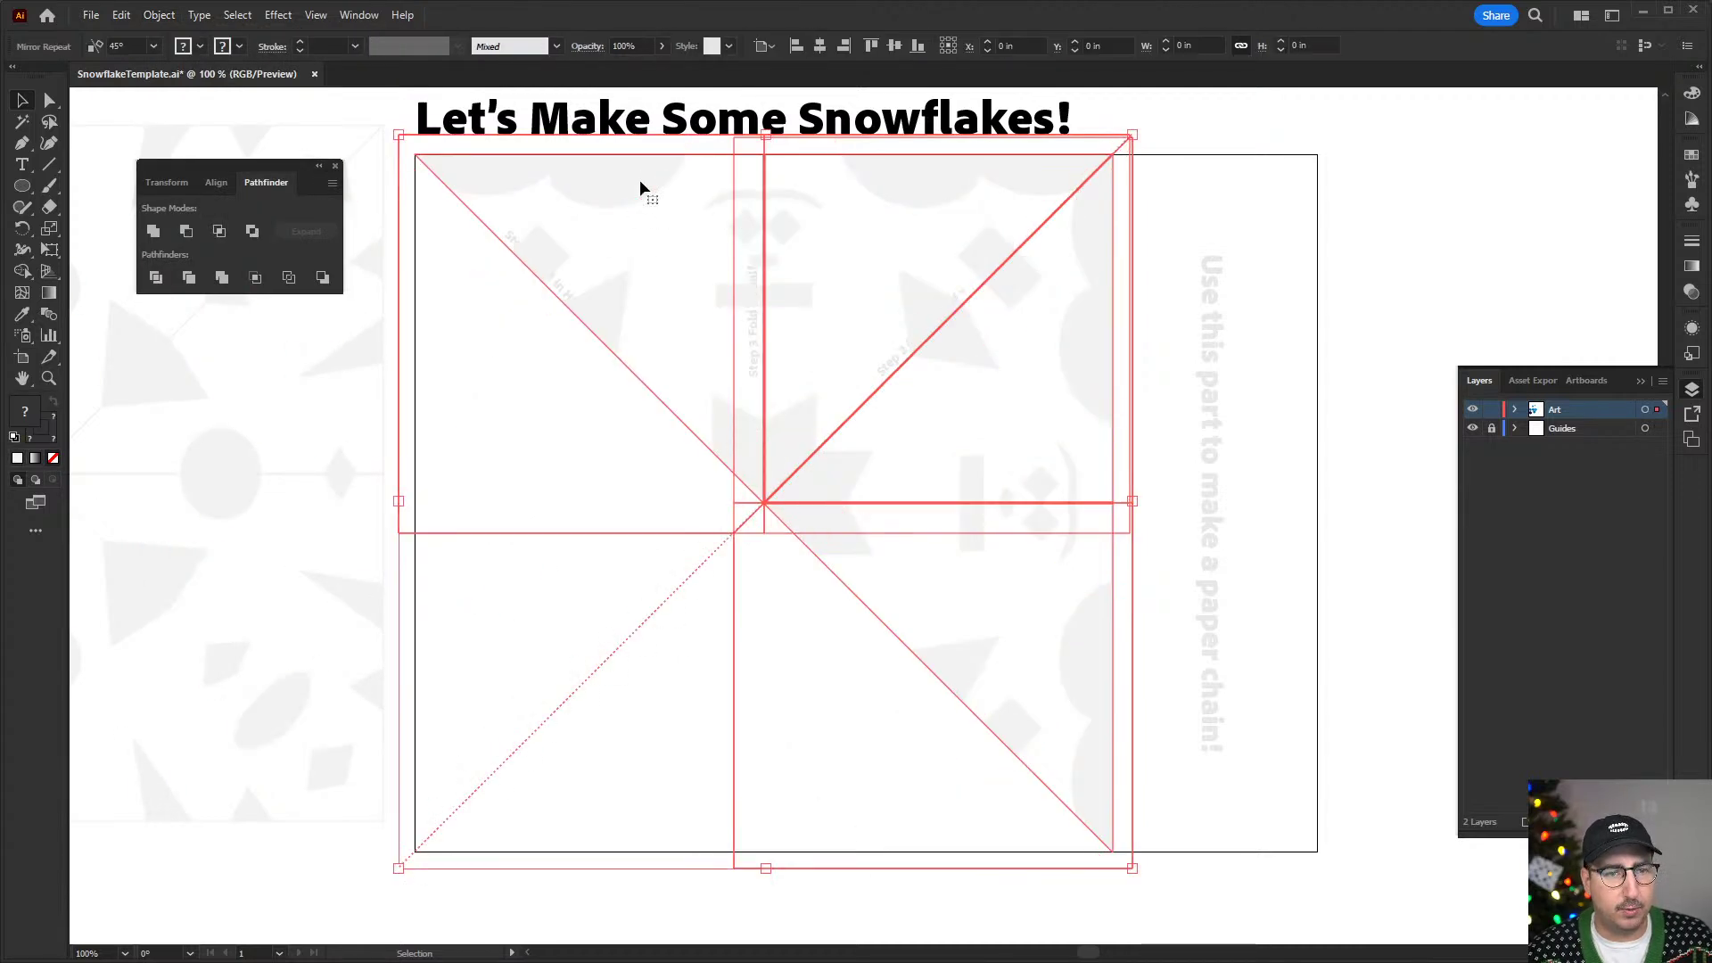
left_click(159, 15)
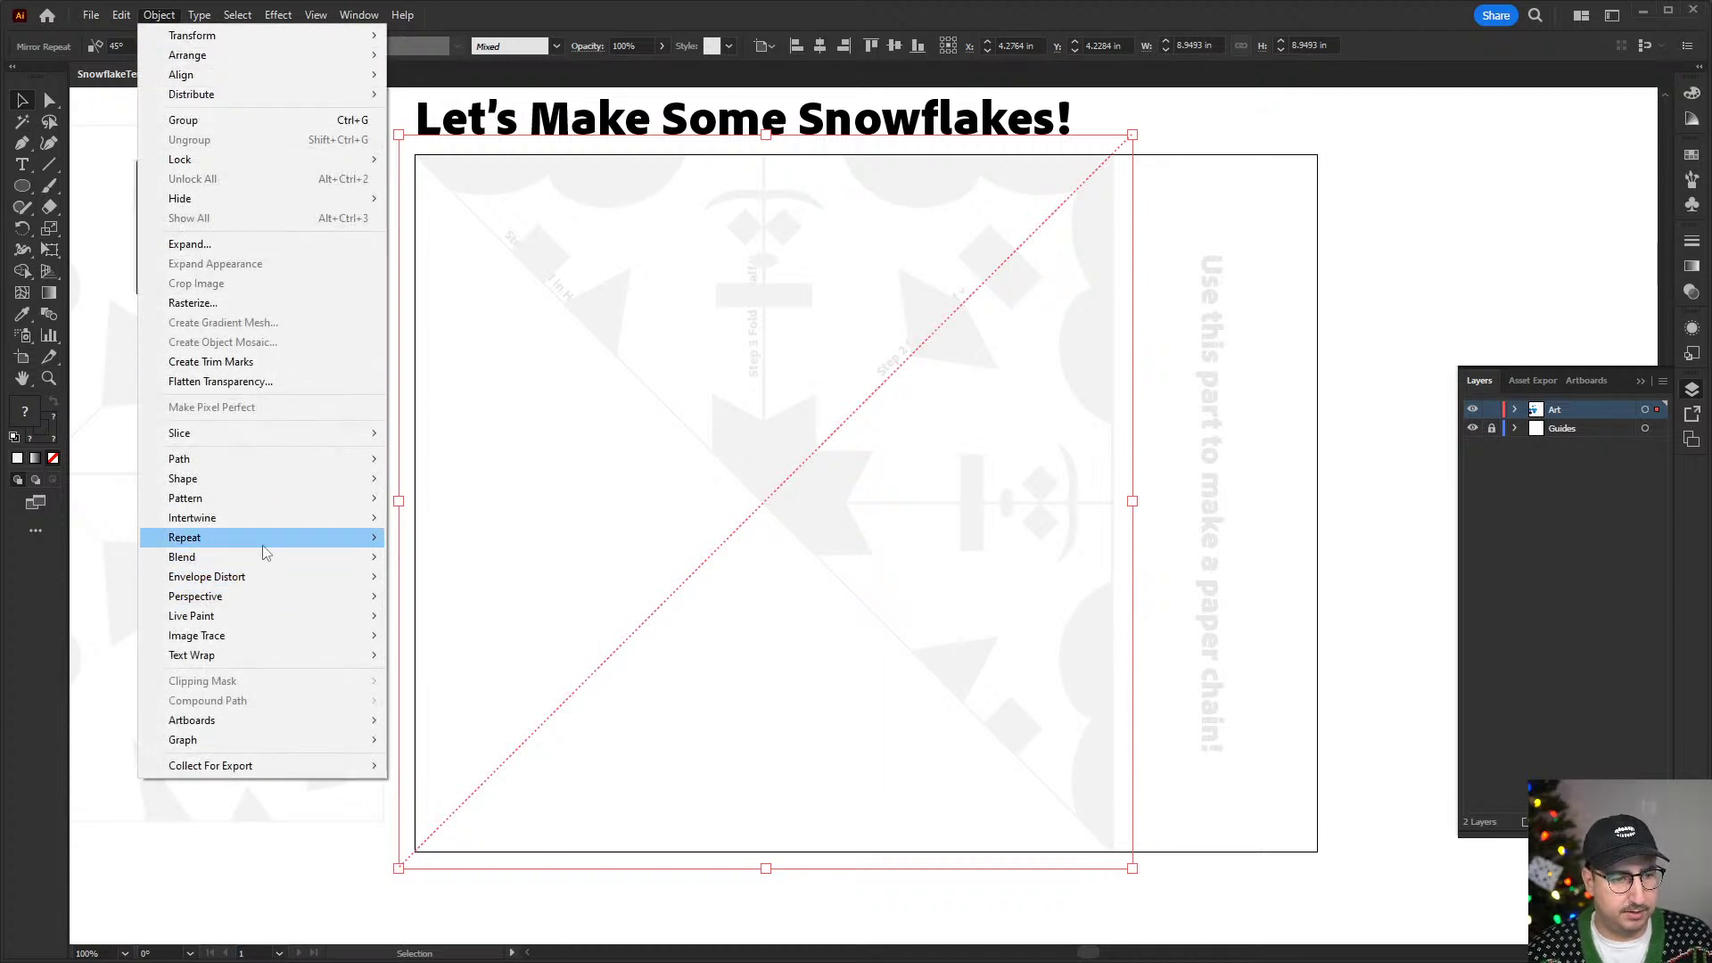
left_click(451, 603)
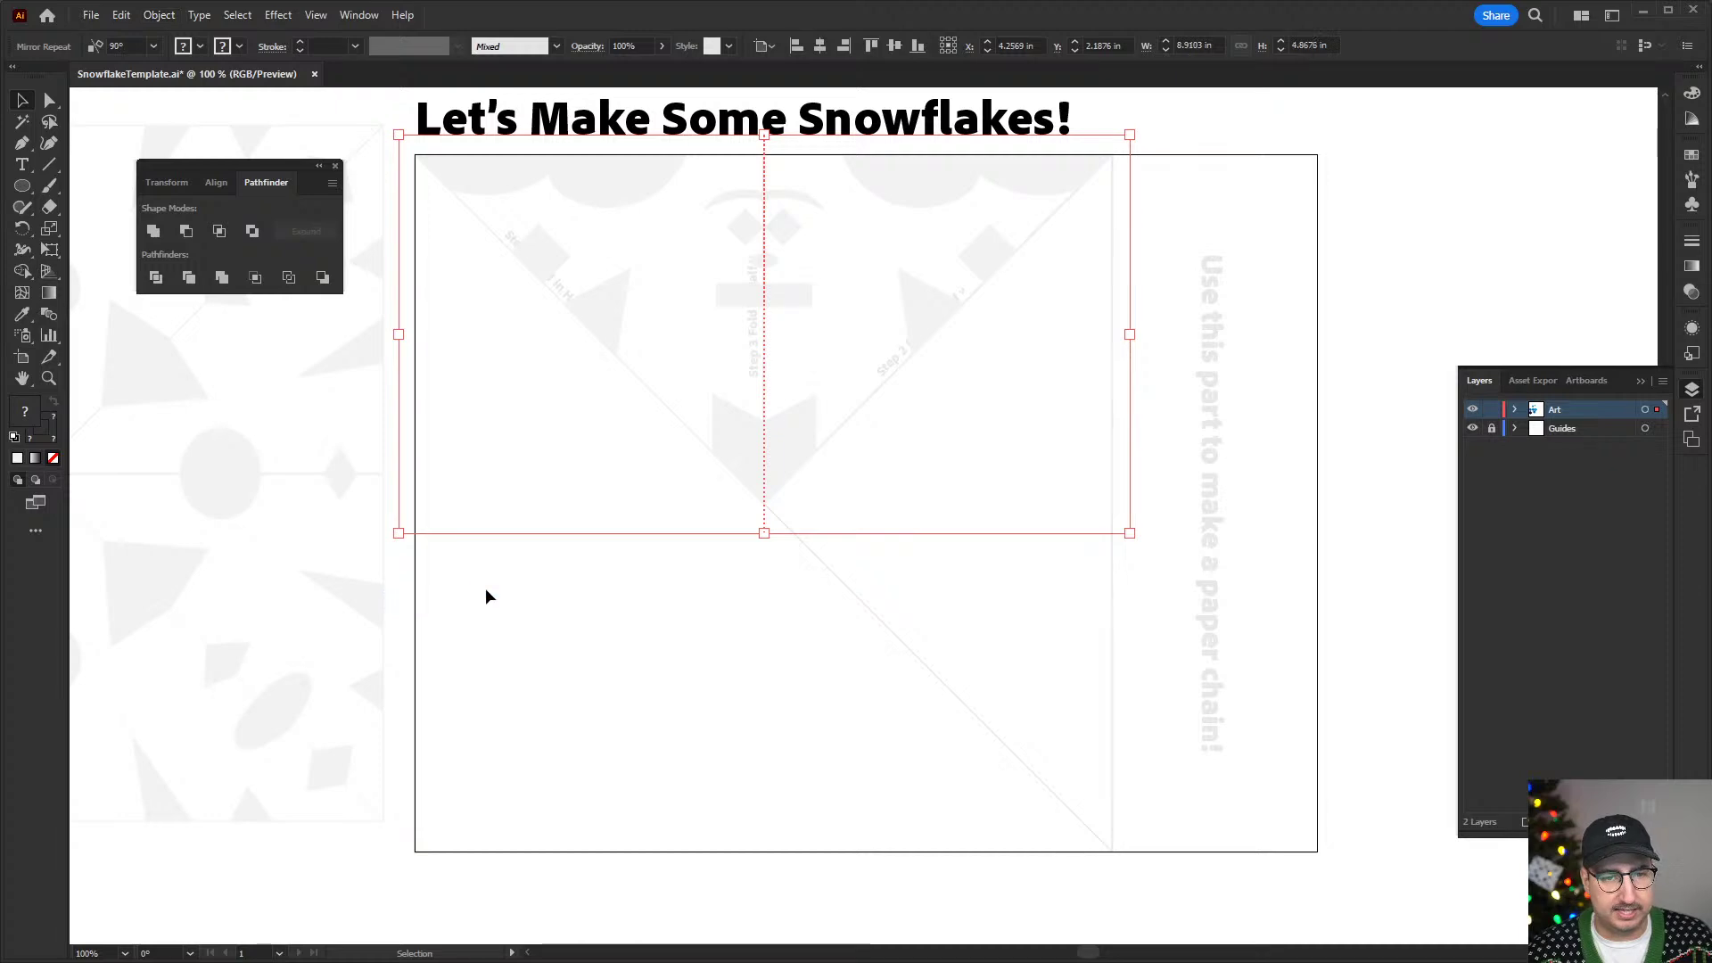
- Release the remaining Mirror repeat that reflects the section across the vertical Step 3 fold line
left_click(686, 670)
left_click(800, 308)
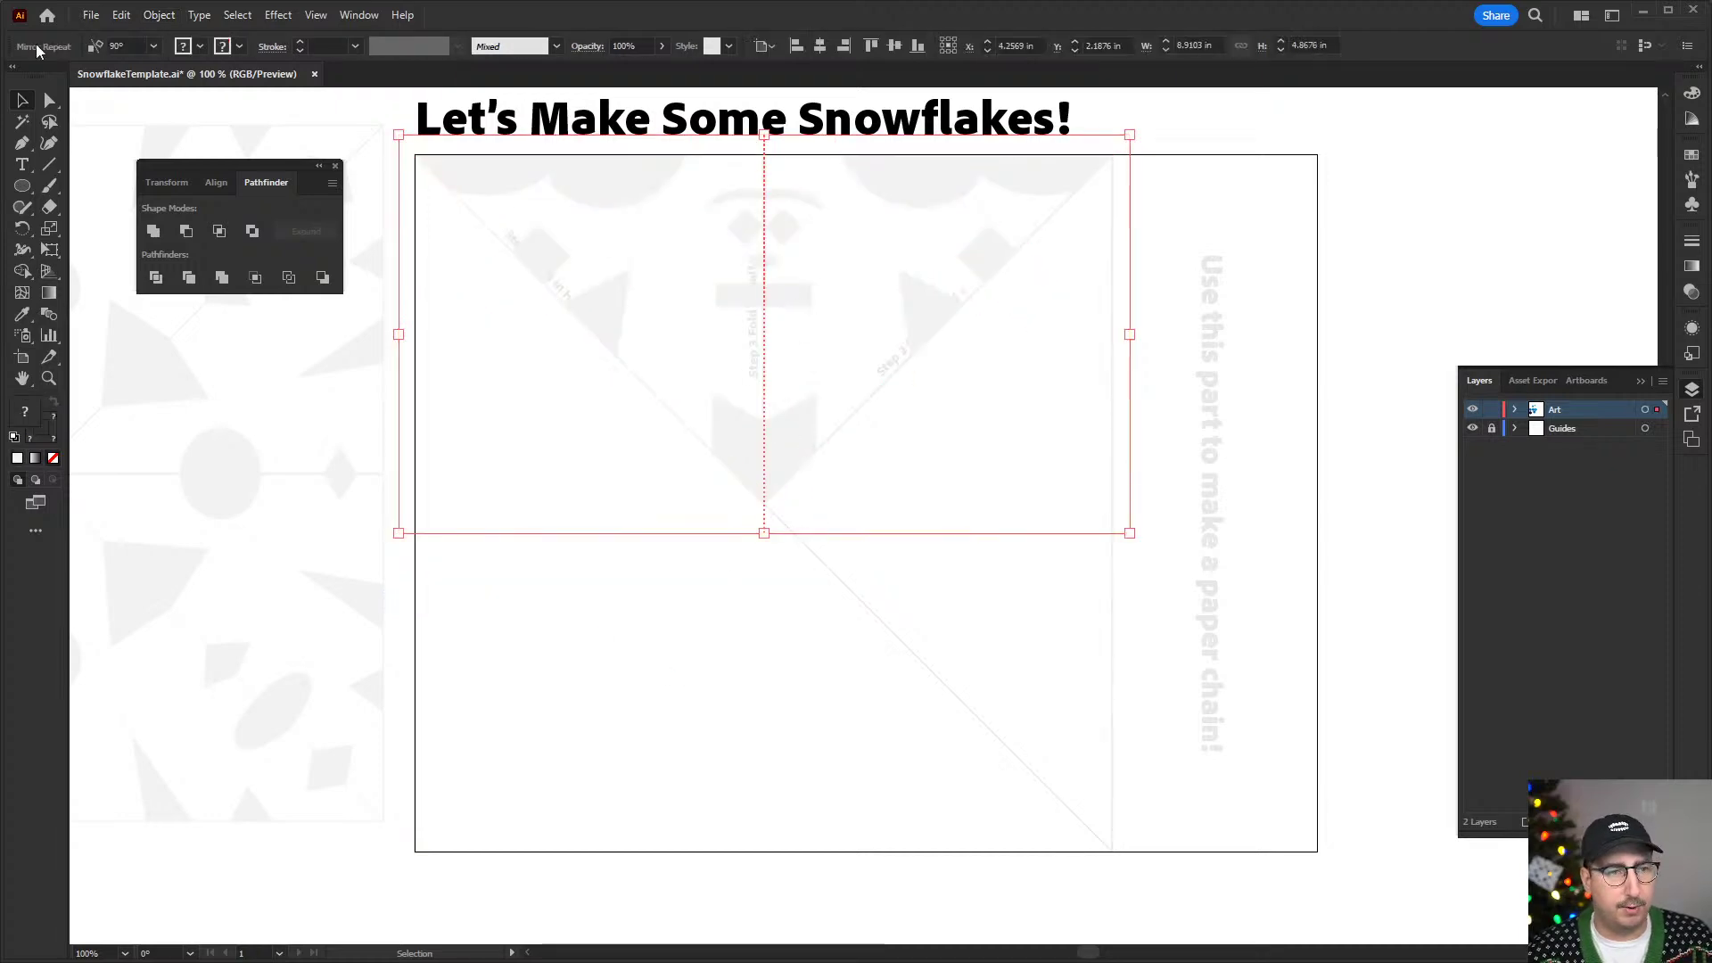
left_click(159, 15)
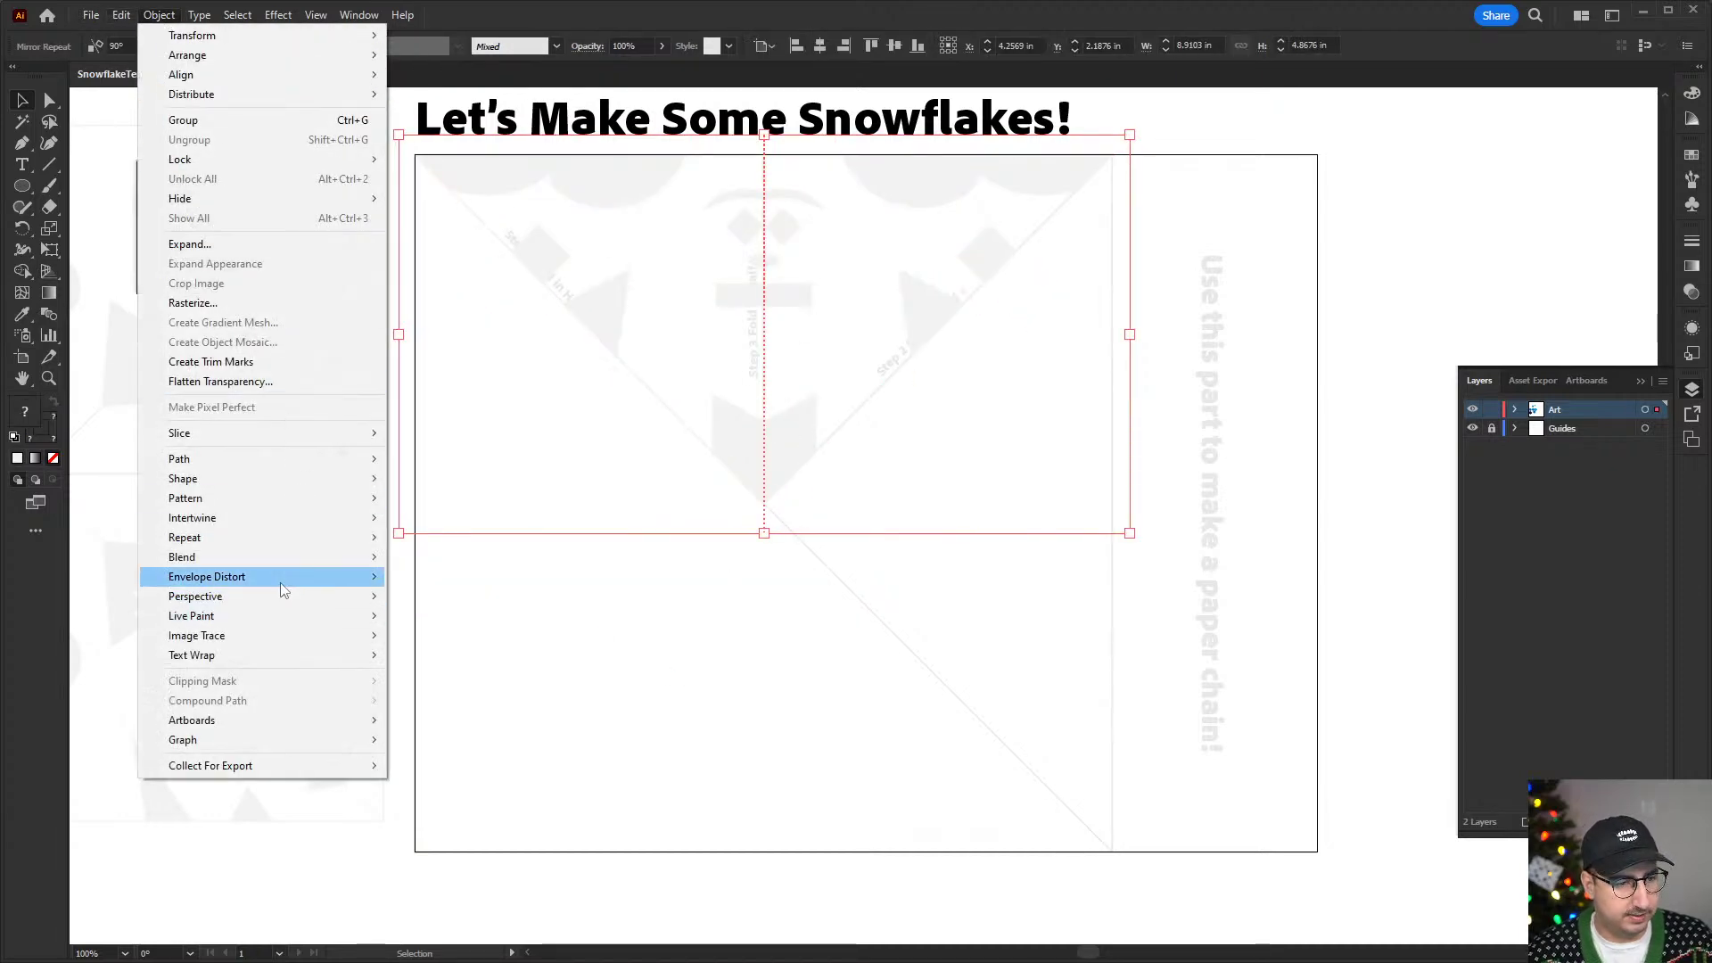
mouse_move(294, 537)
left_click(441, 602)
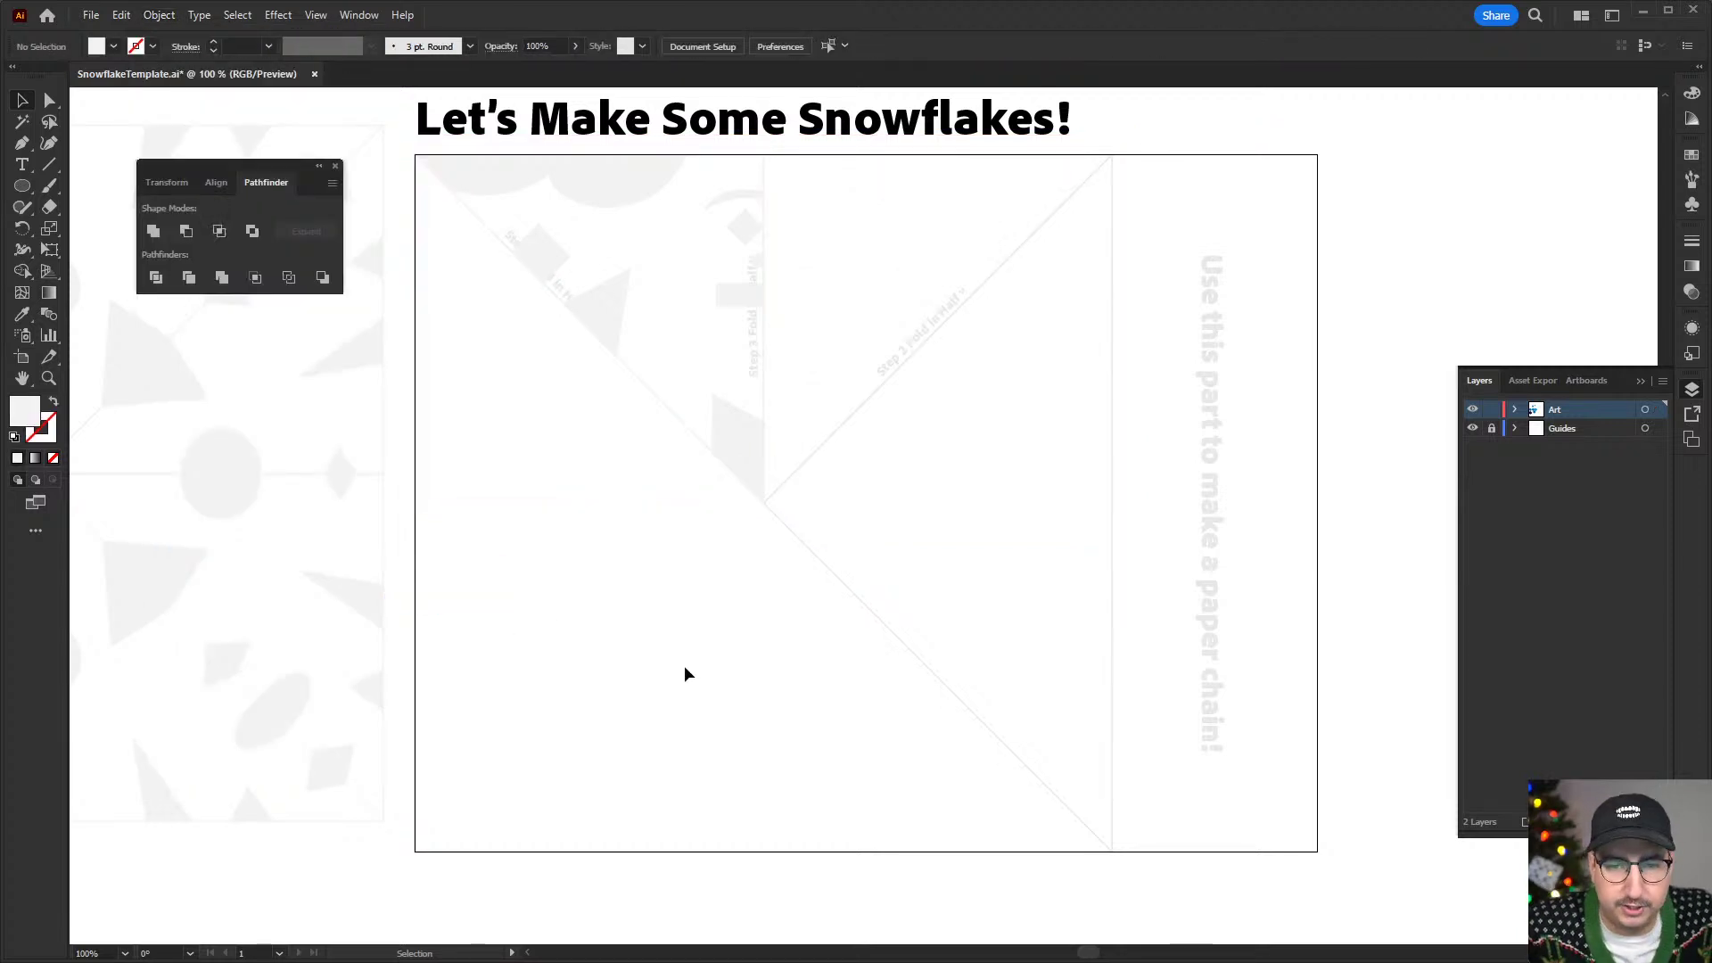
- Print one copy of the template at Do Not Scale with visible and printable layers
key("a")
key("ctrl+p")
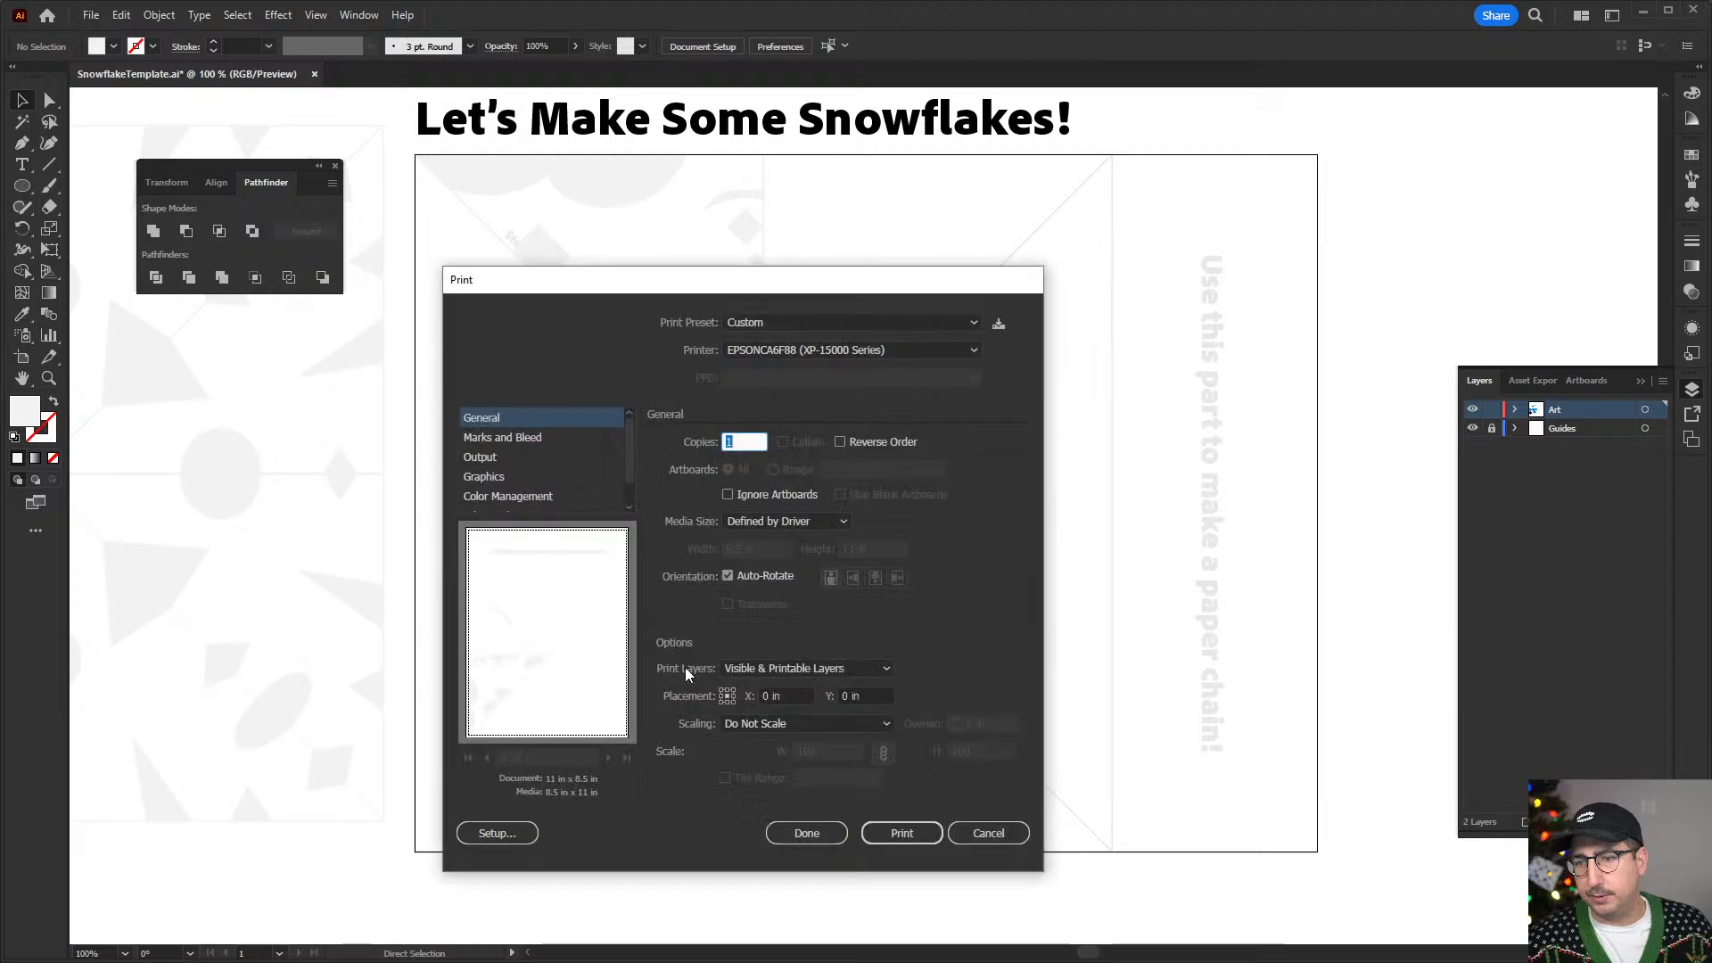
key("Return")
key("v")
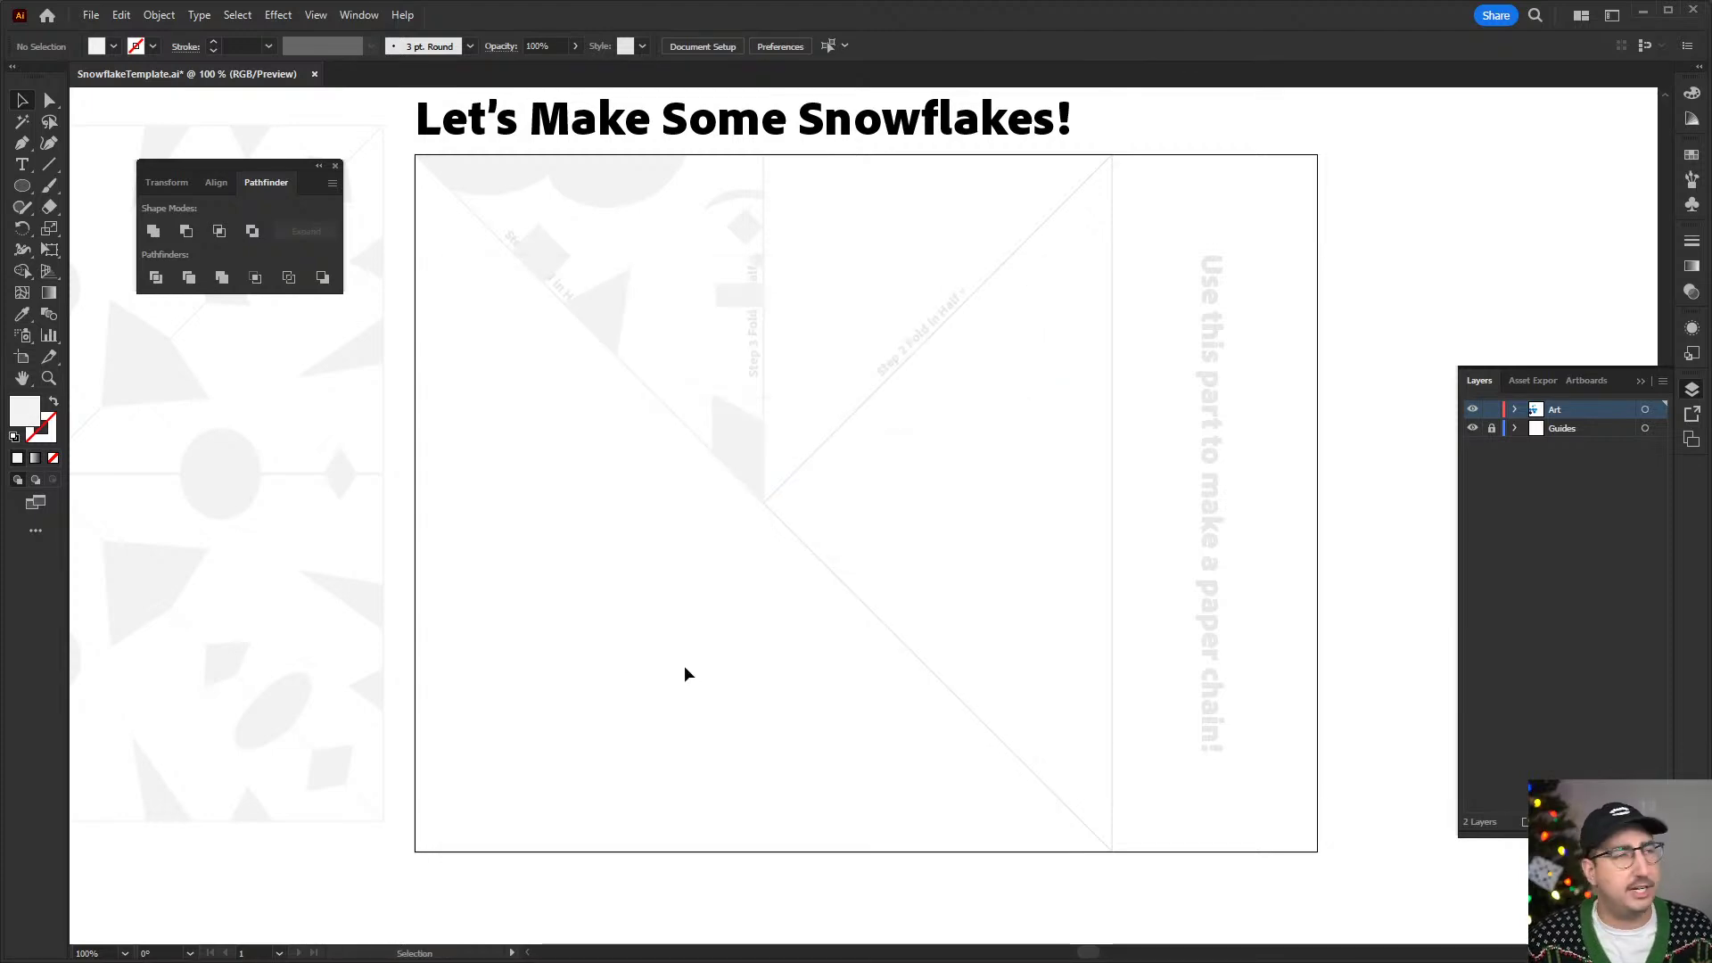
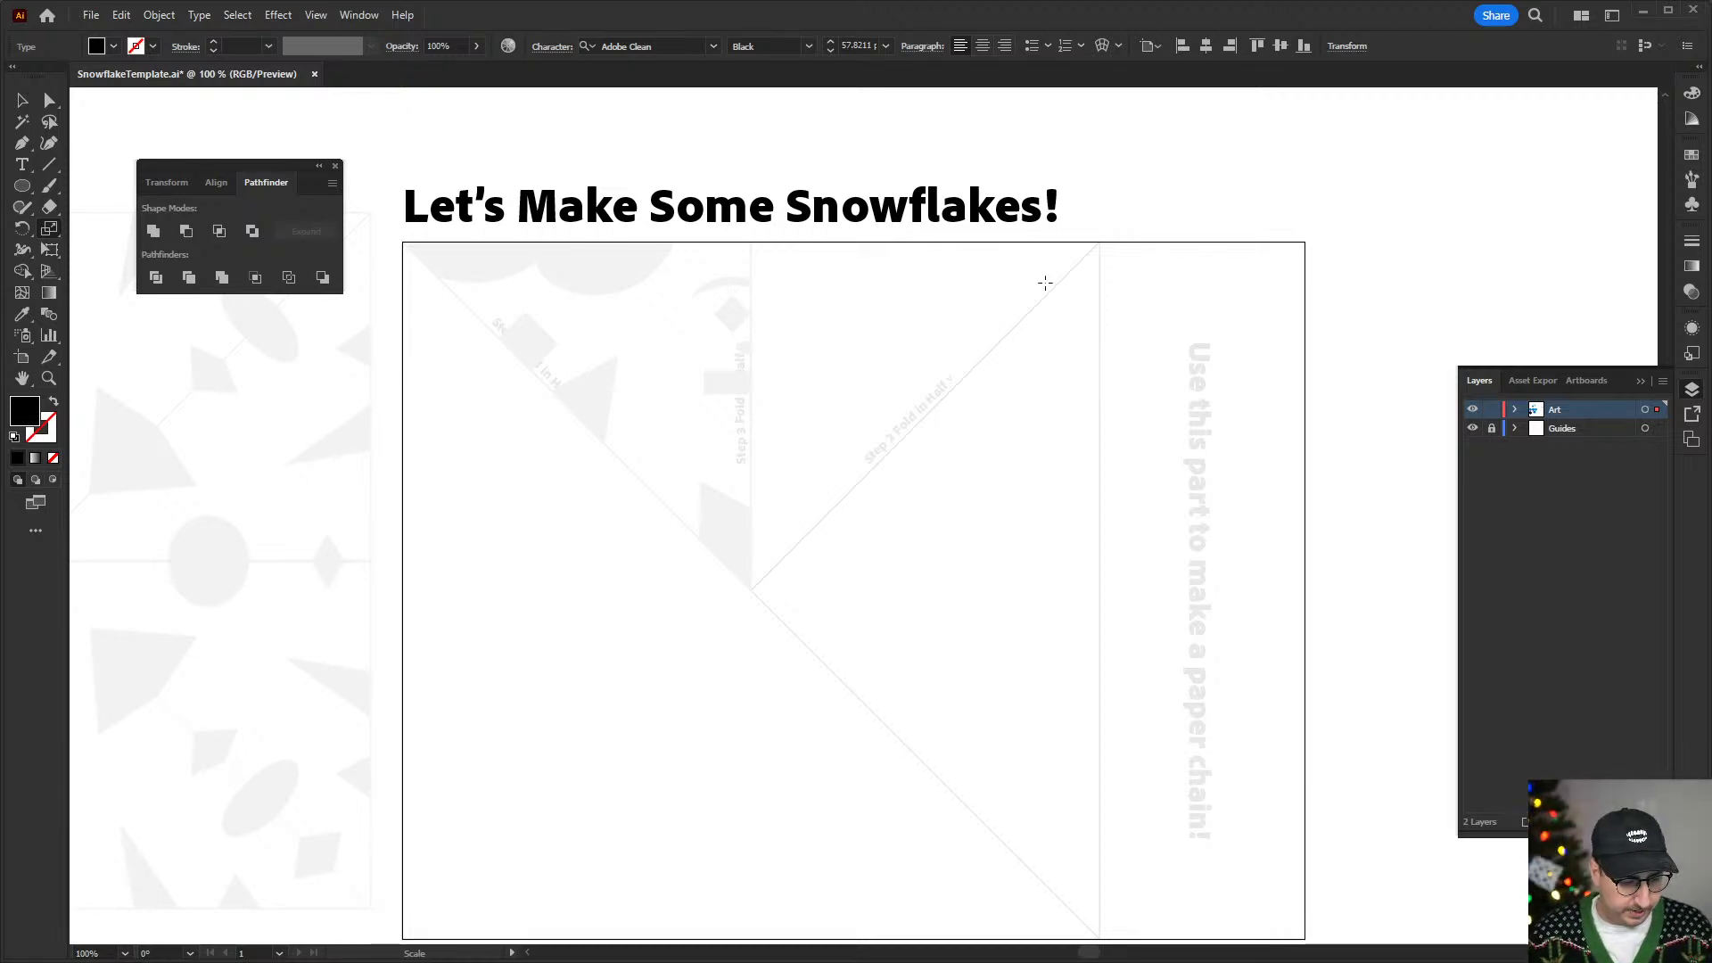
- Undo the Mirror repeat releases to bring back the full live snowflake
key("v")
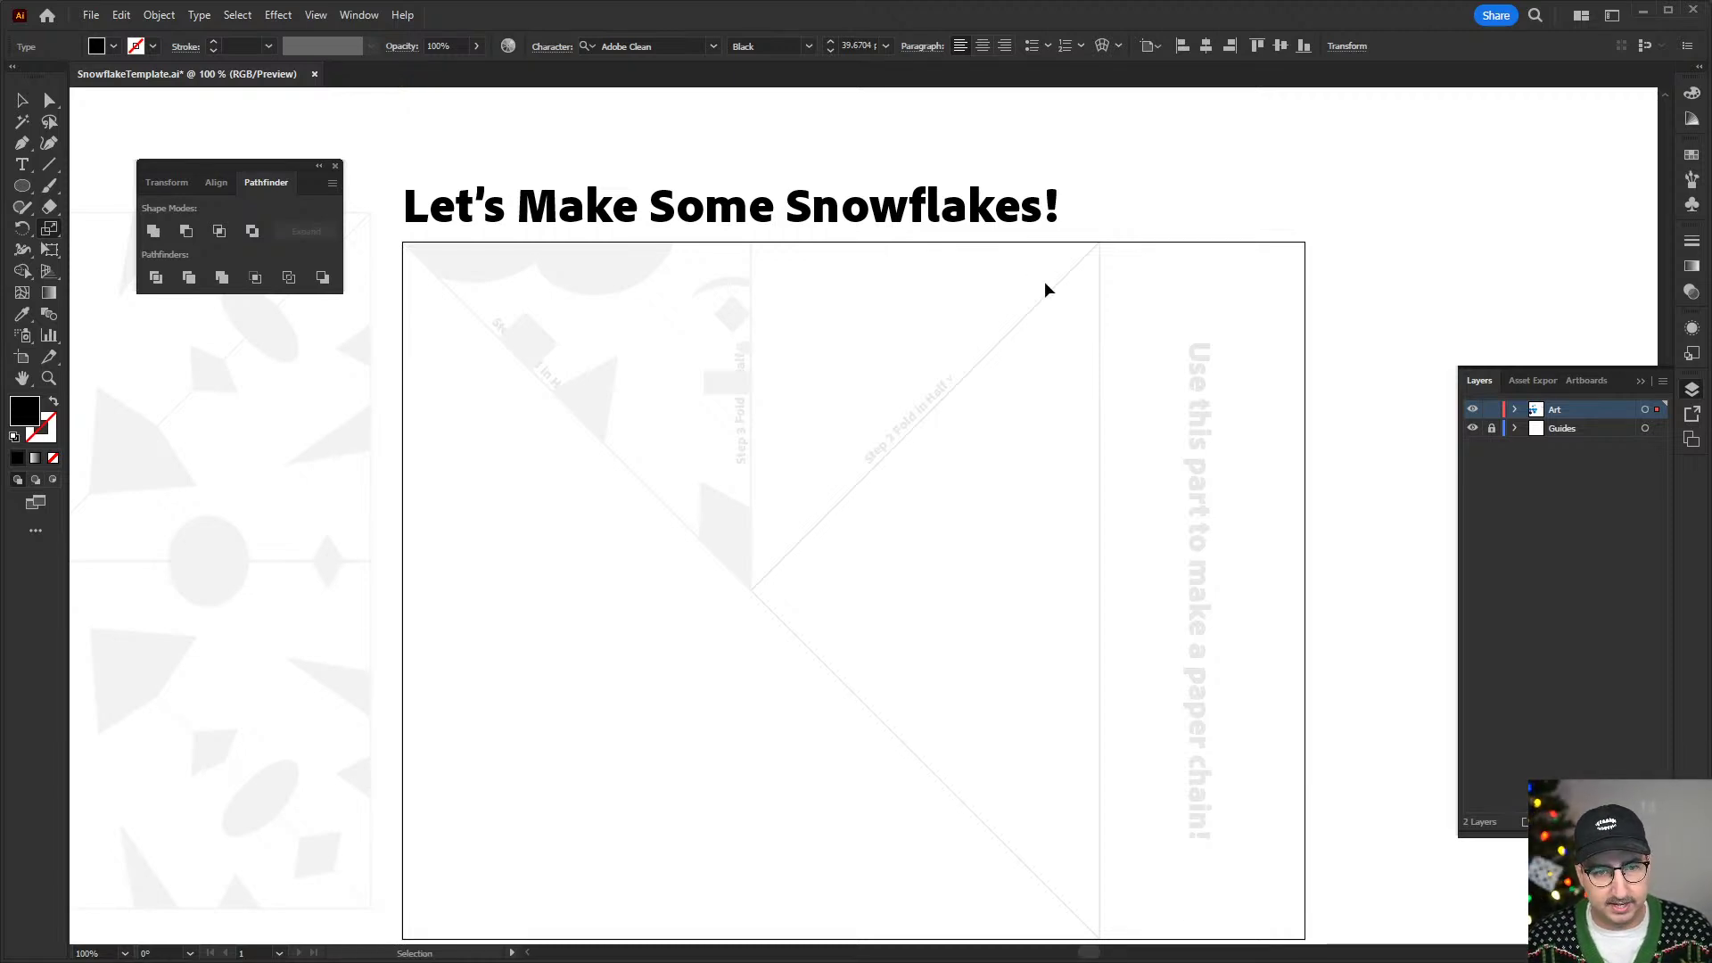
double_click(1045, 290)
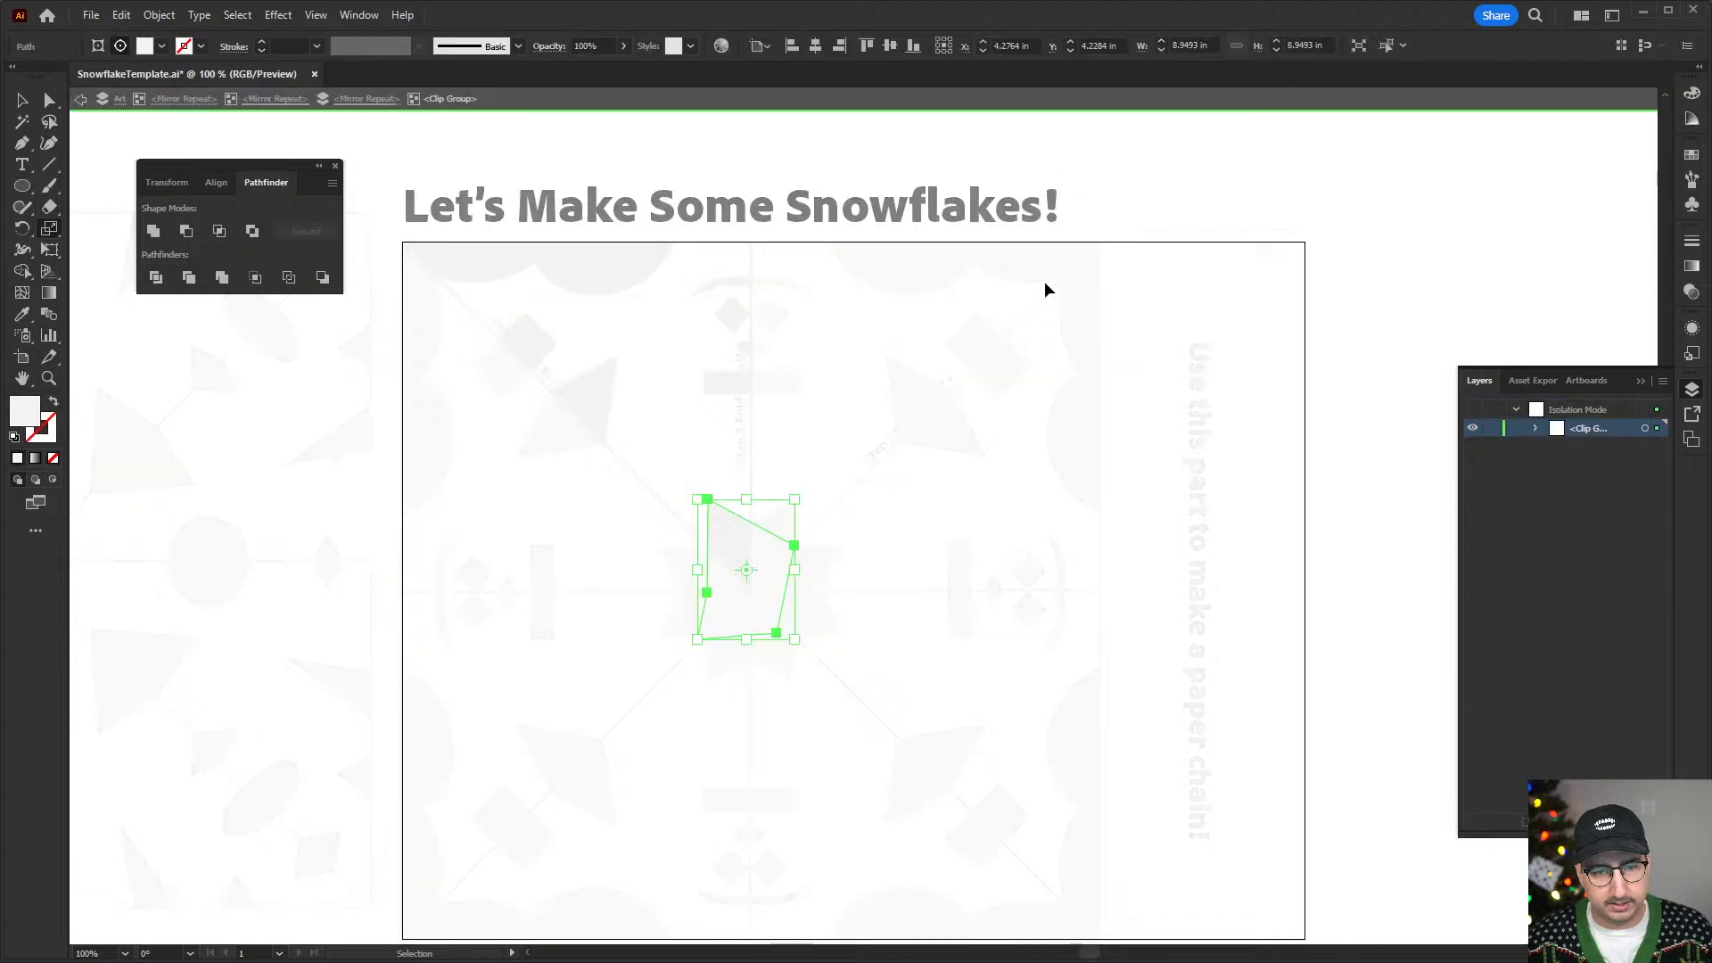
key("Escape")
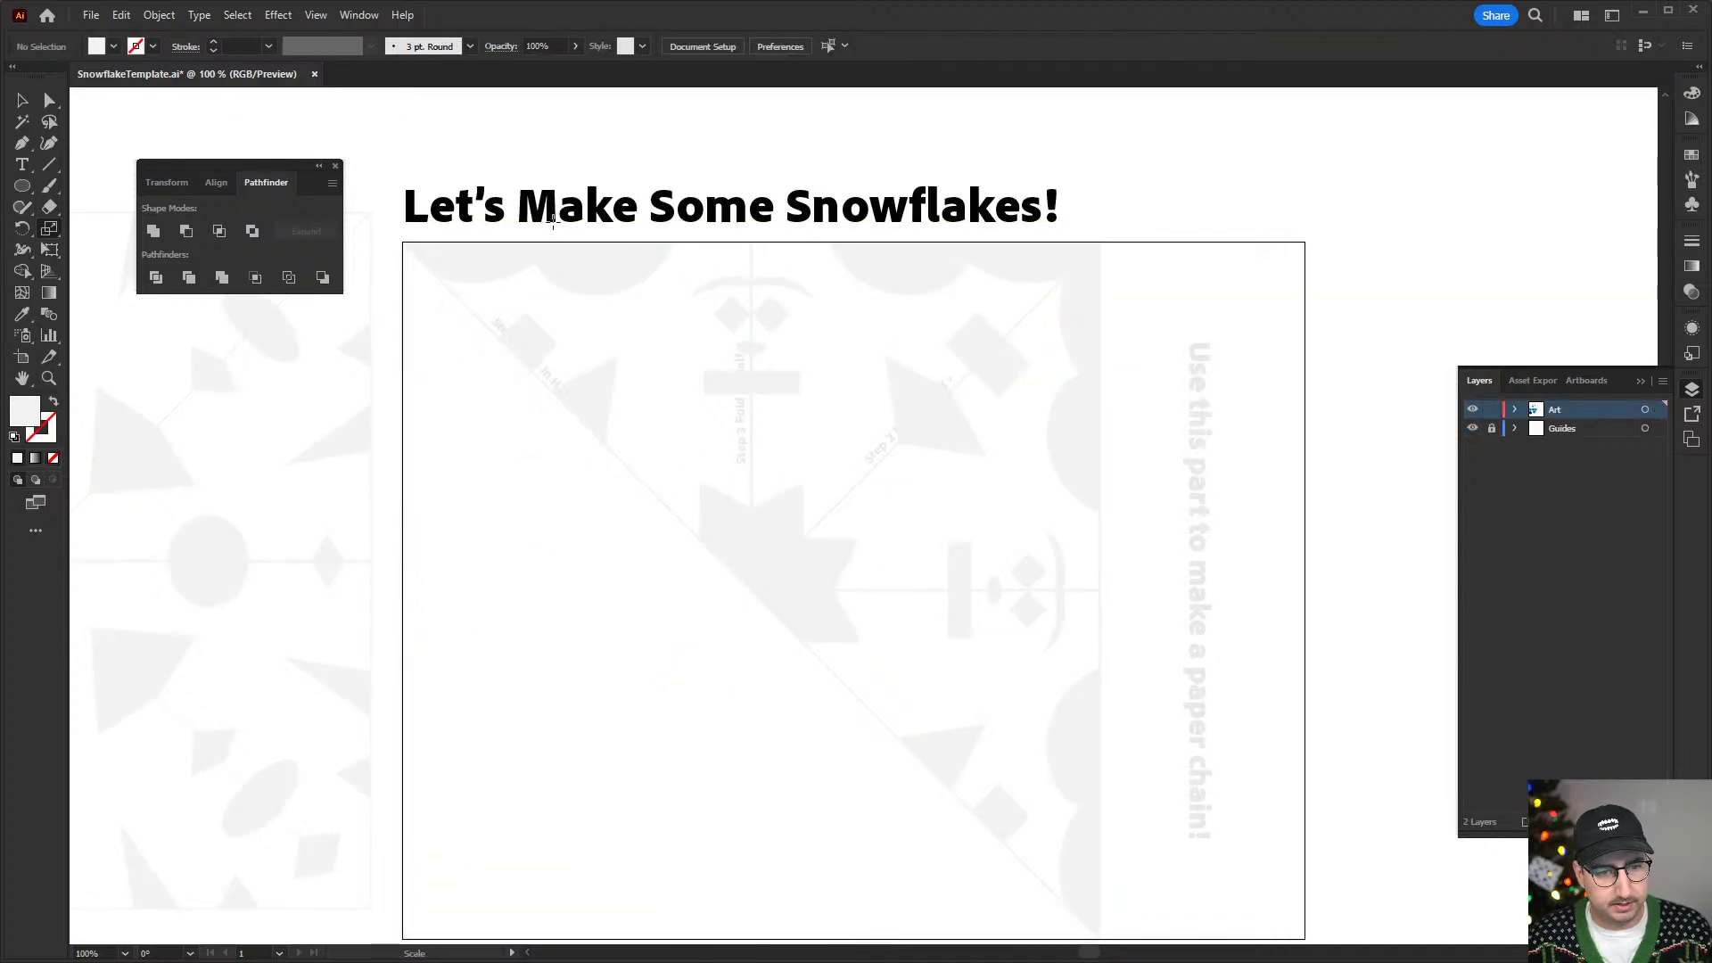
scroll(1216, 163, "down", 1)
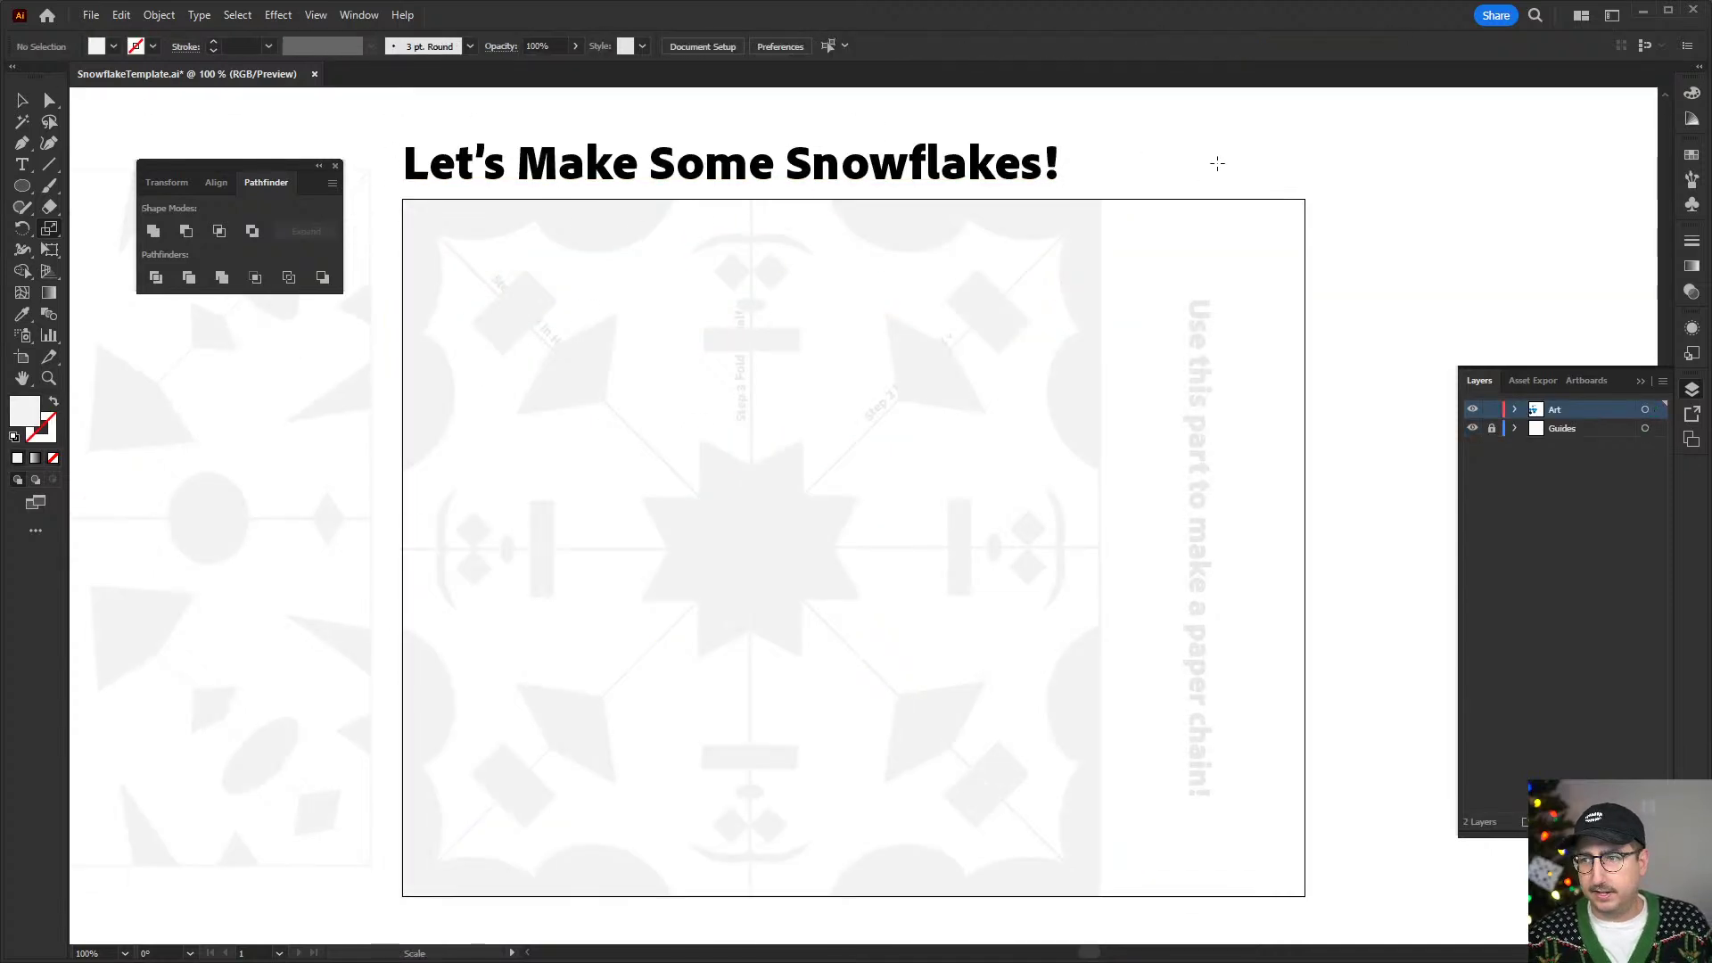
scroll(1212, 170, "down", 1)
scroll(1206, 178, "up", 1)
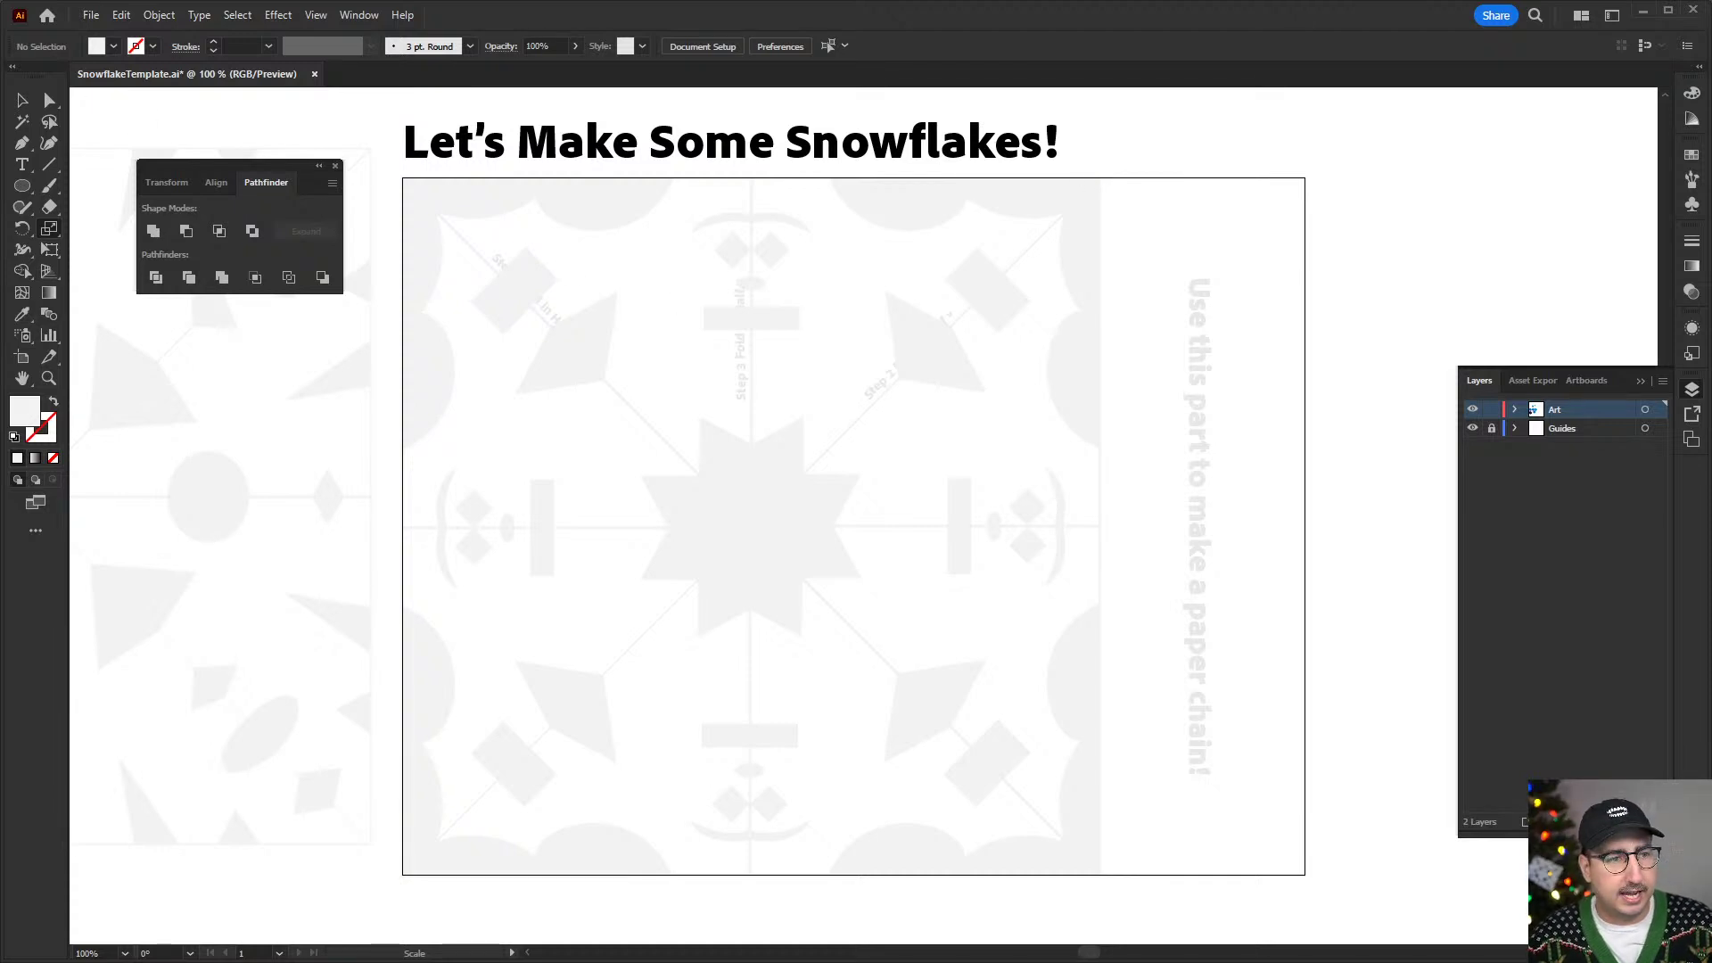
- Compare the template with the Art layer hidden and with the Guides layer hidden, showing each layer again
left_click(24, 101)
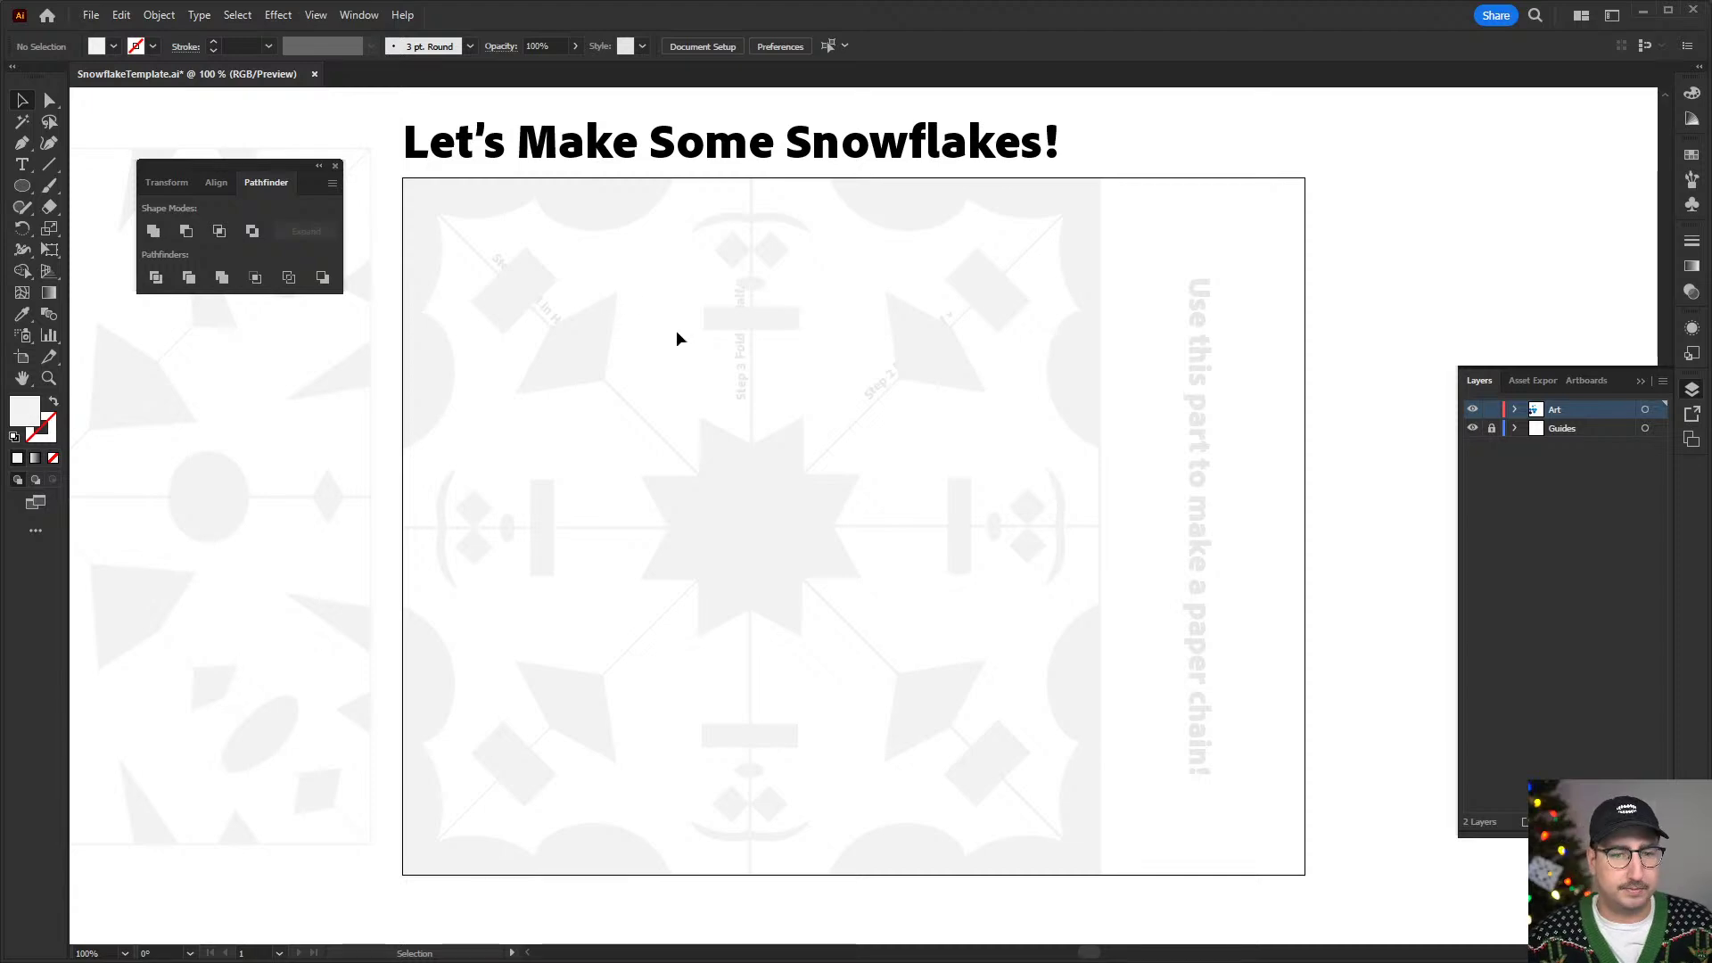
left_click(1473, 411)
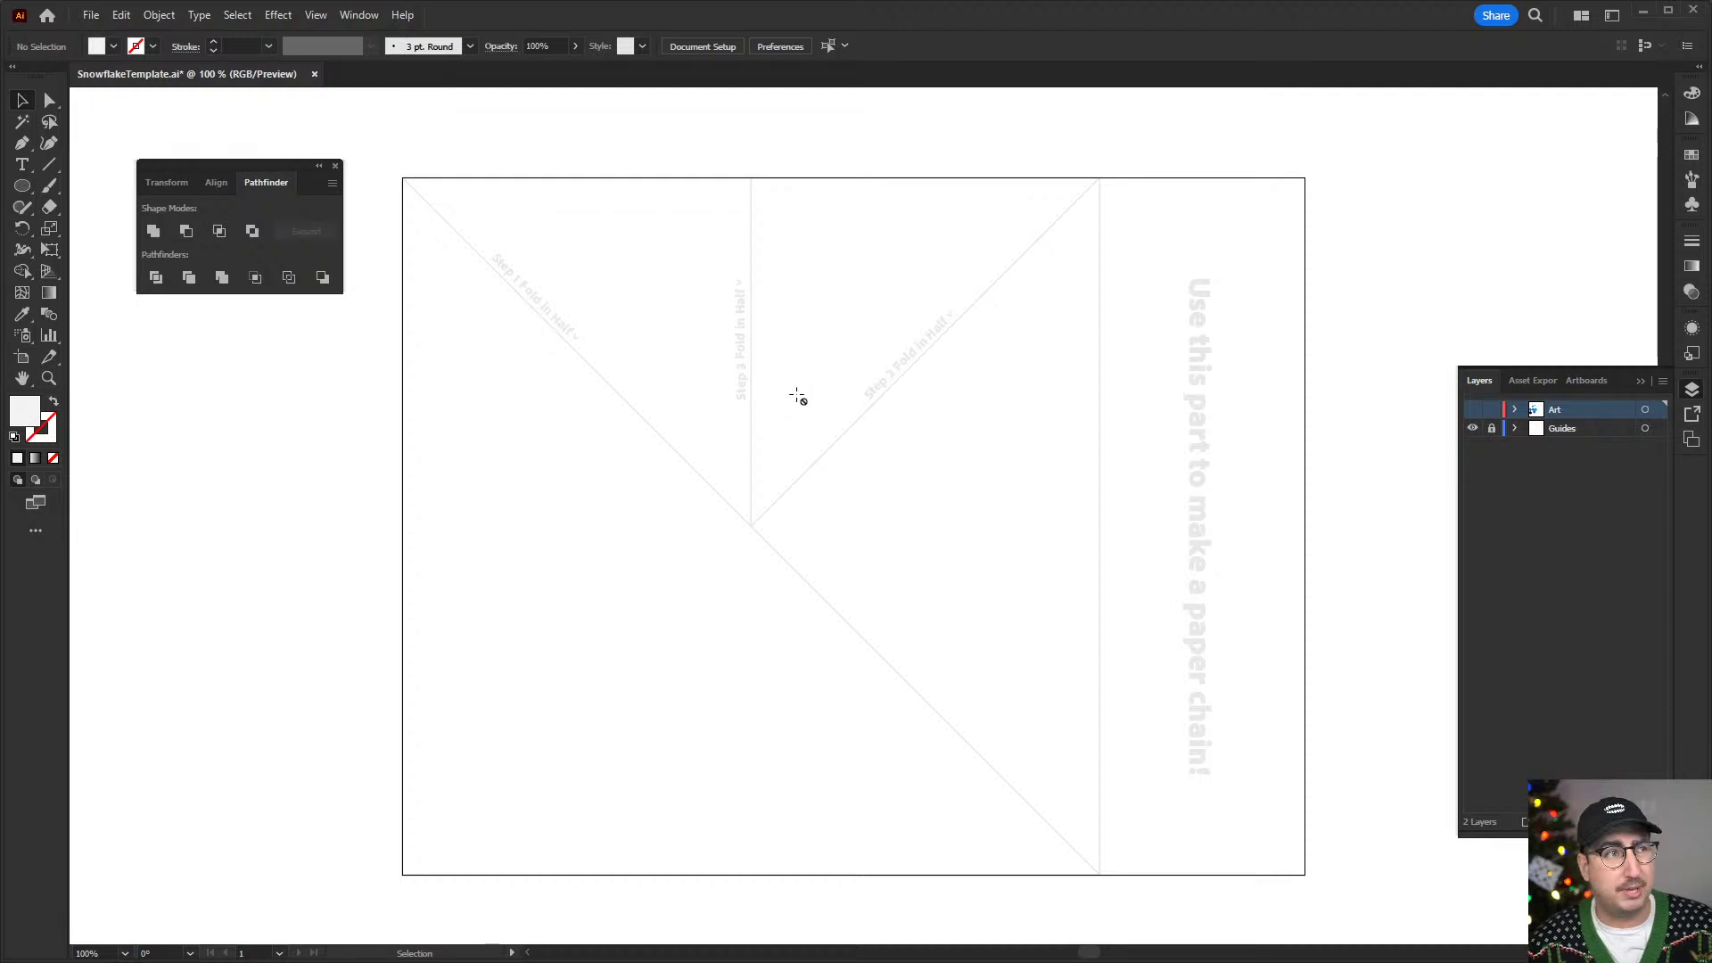
left_click(1472, 410)
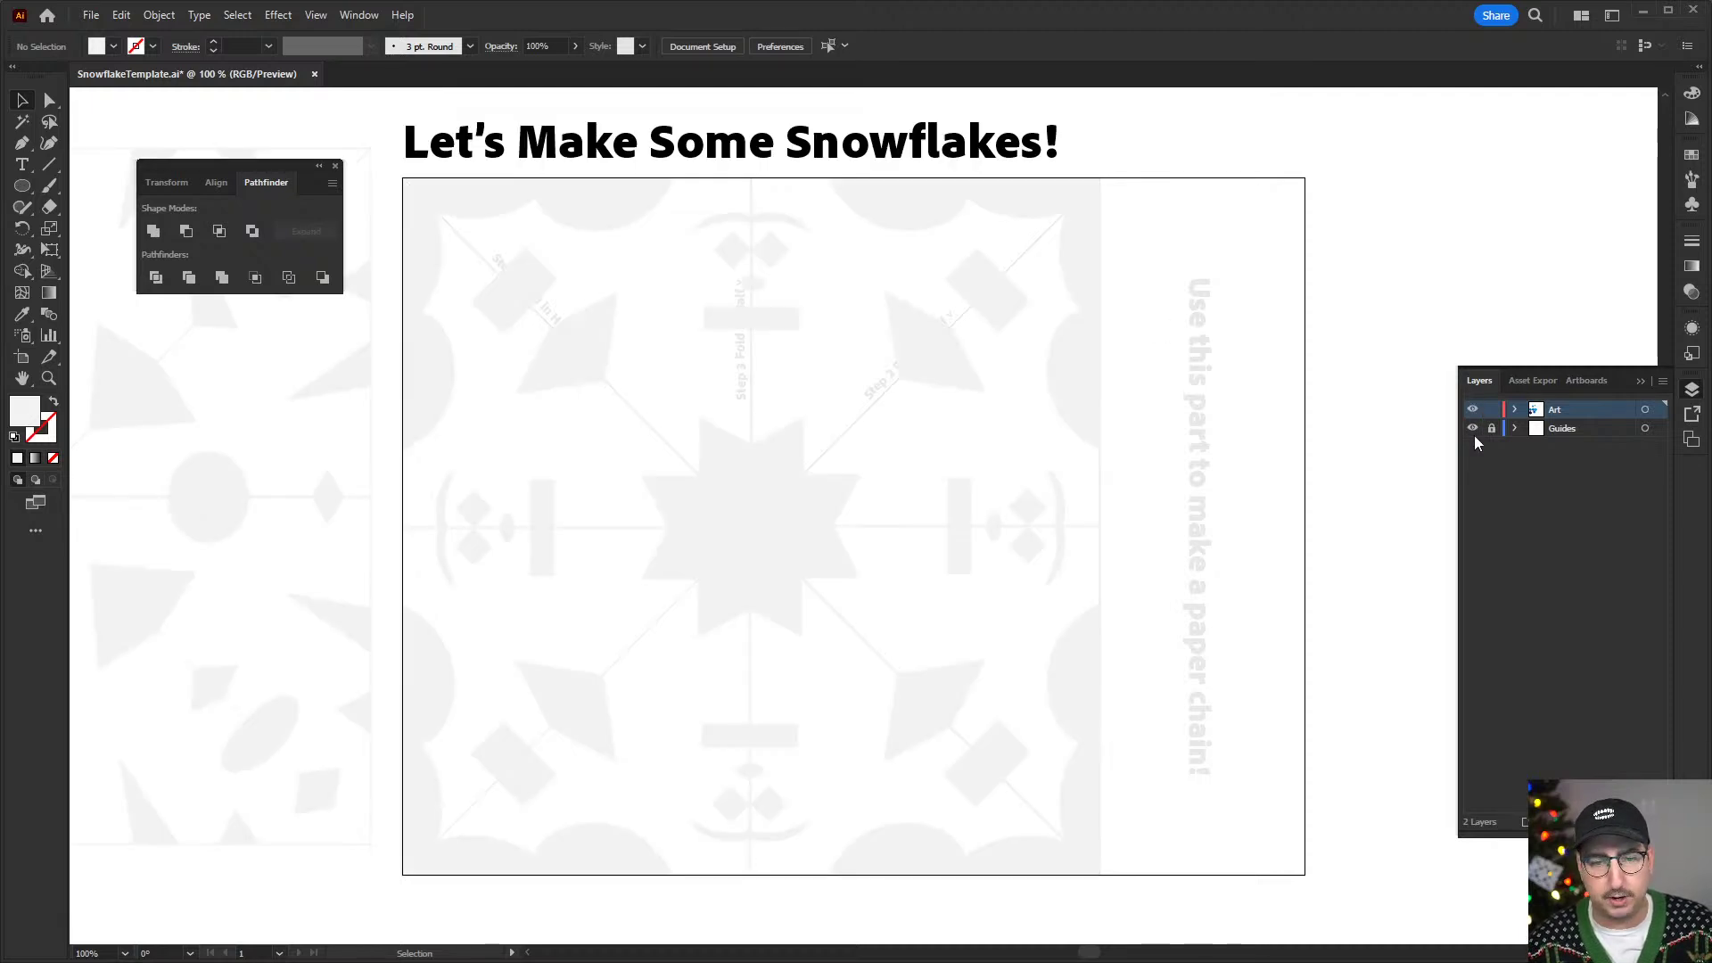
left_click(1474, 428)
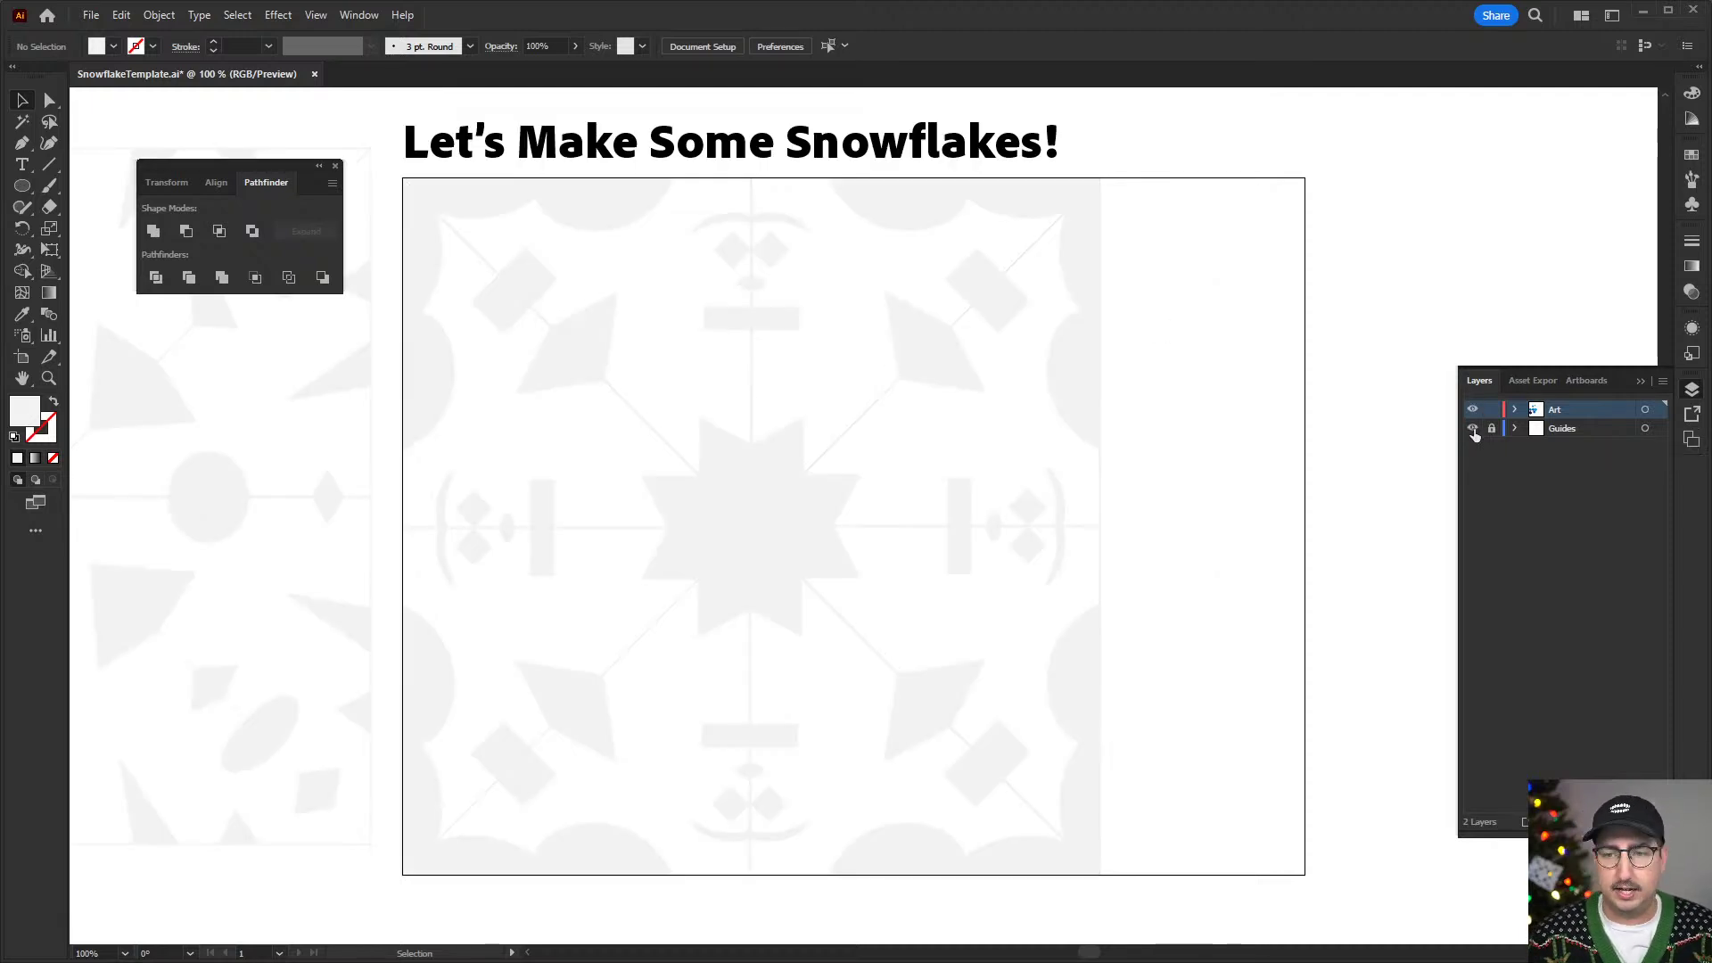
left_click(1474, 428)
- Hide the Art layer and examine the fold lines and their step labels on the Guides layer up close
left_click(1472, 409)
key("z")
left_click(695, 344)
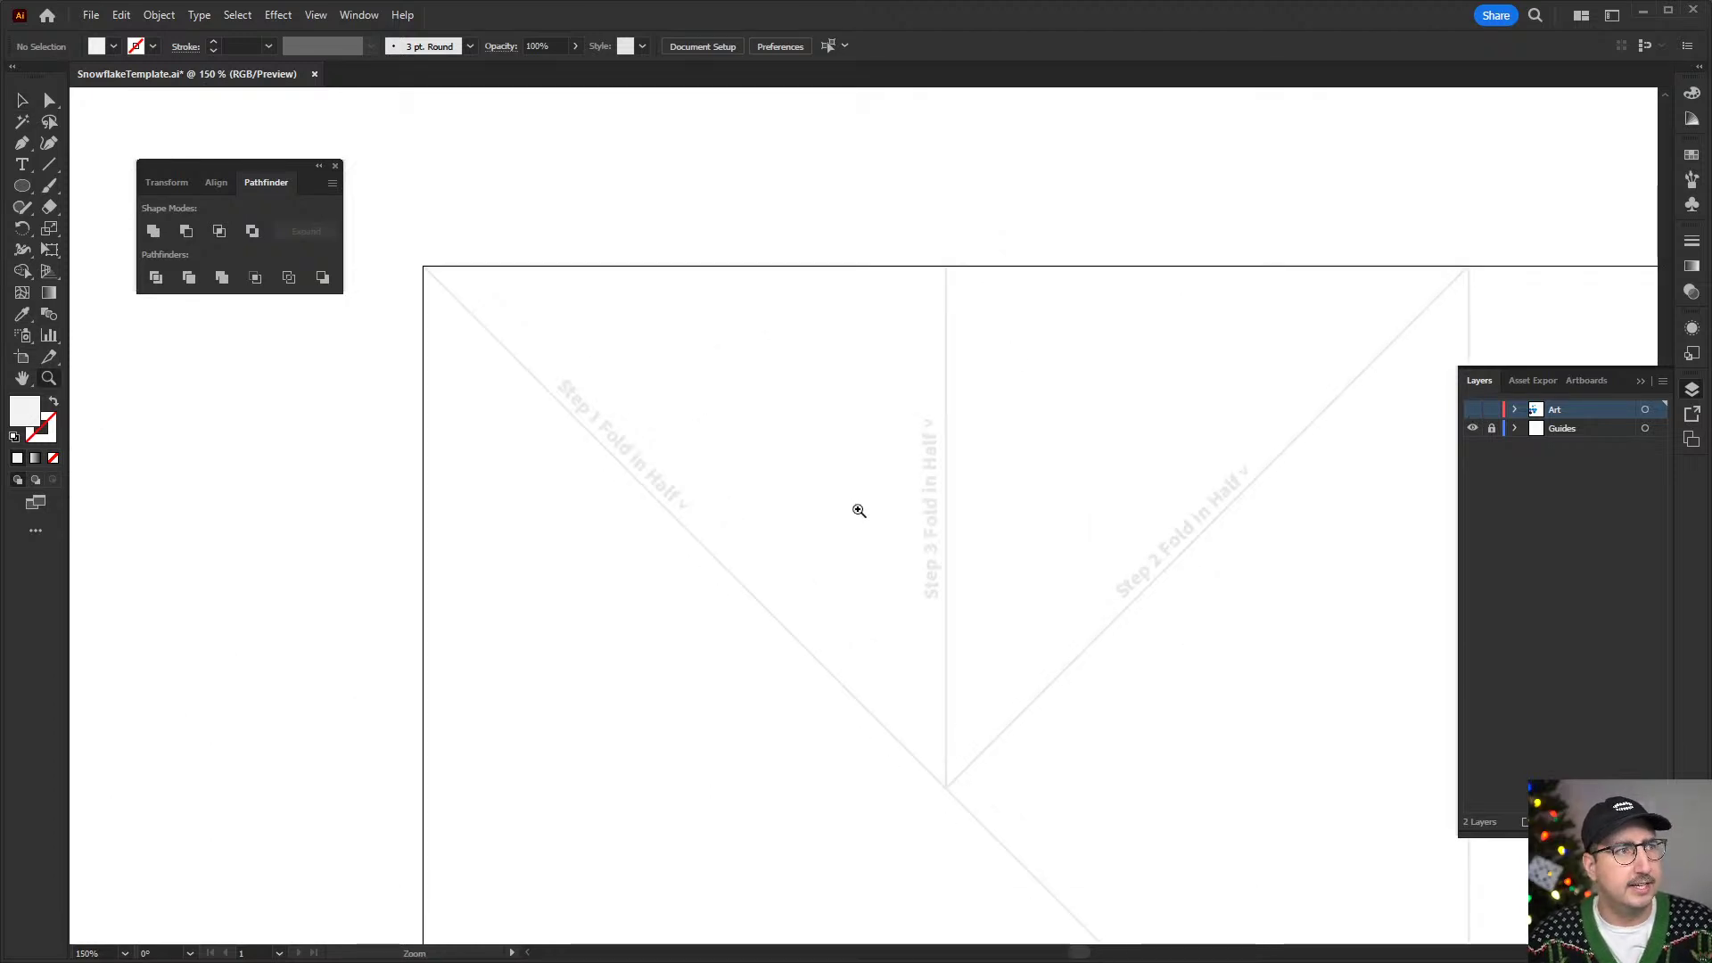
left_click(612, 471)
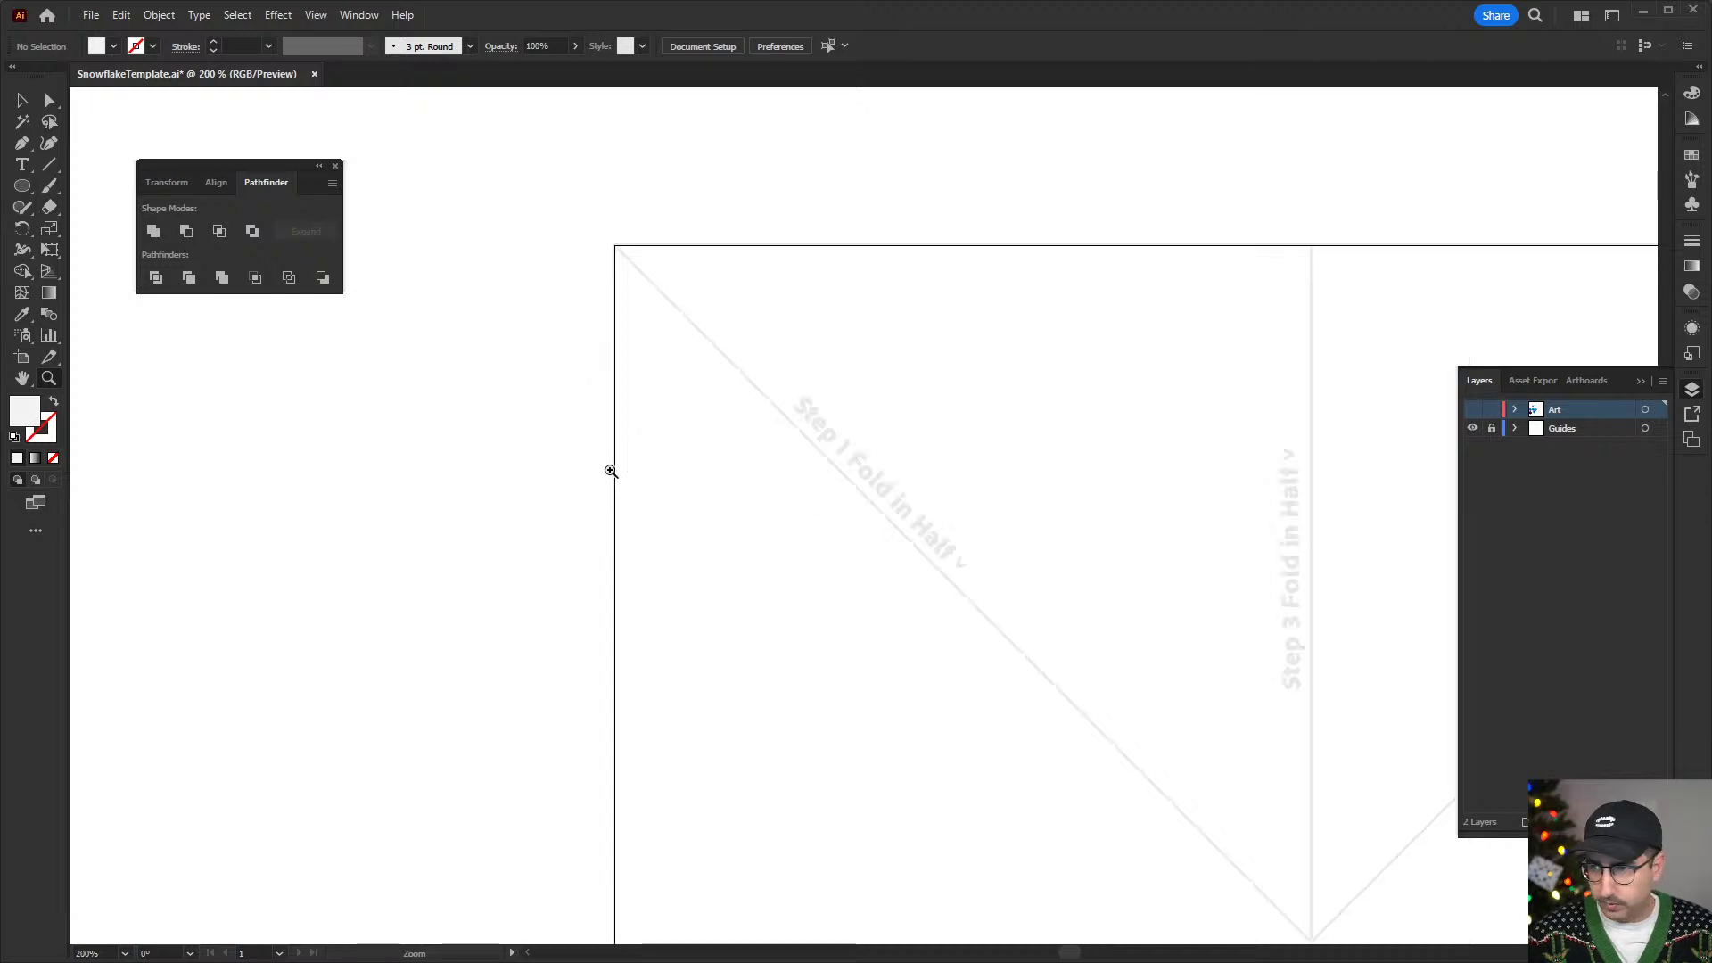
left_click(693, 476)
left_click_drag(912, 515, 569, 431)
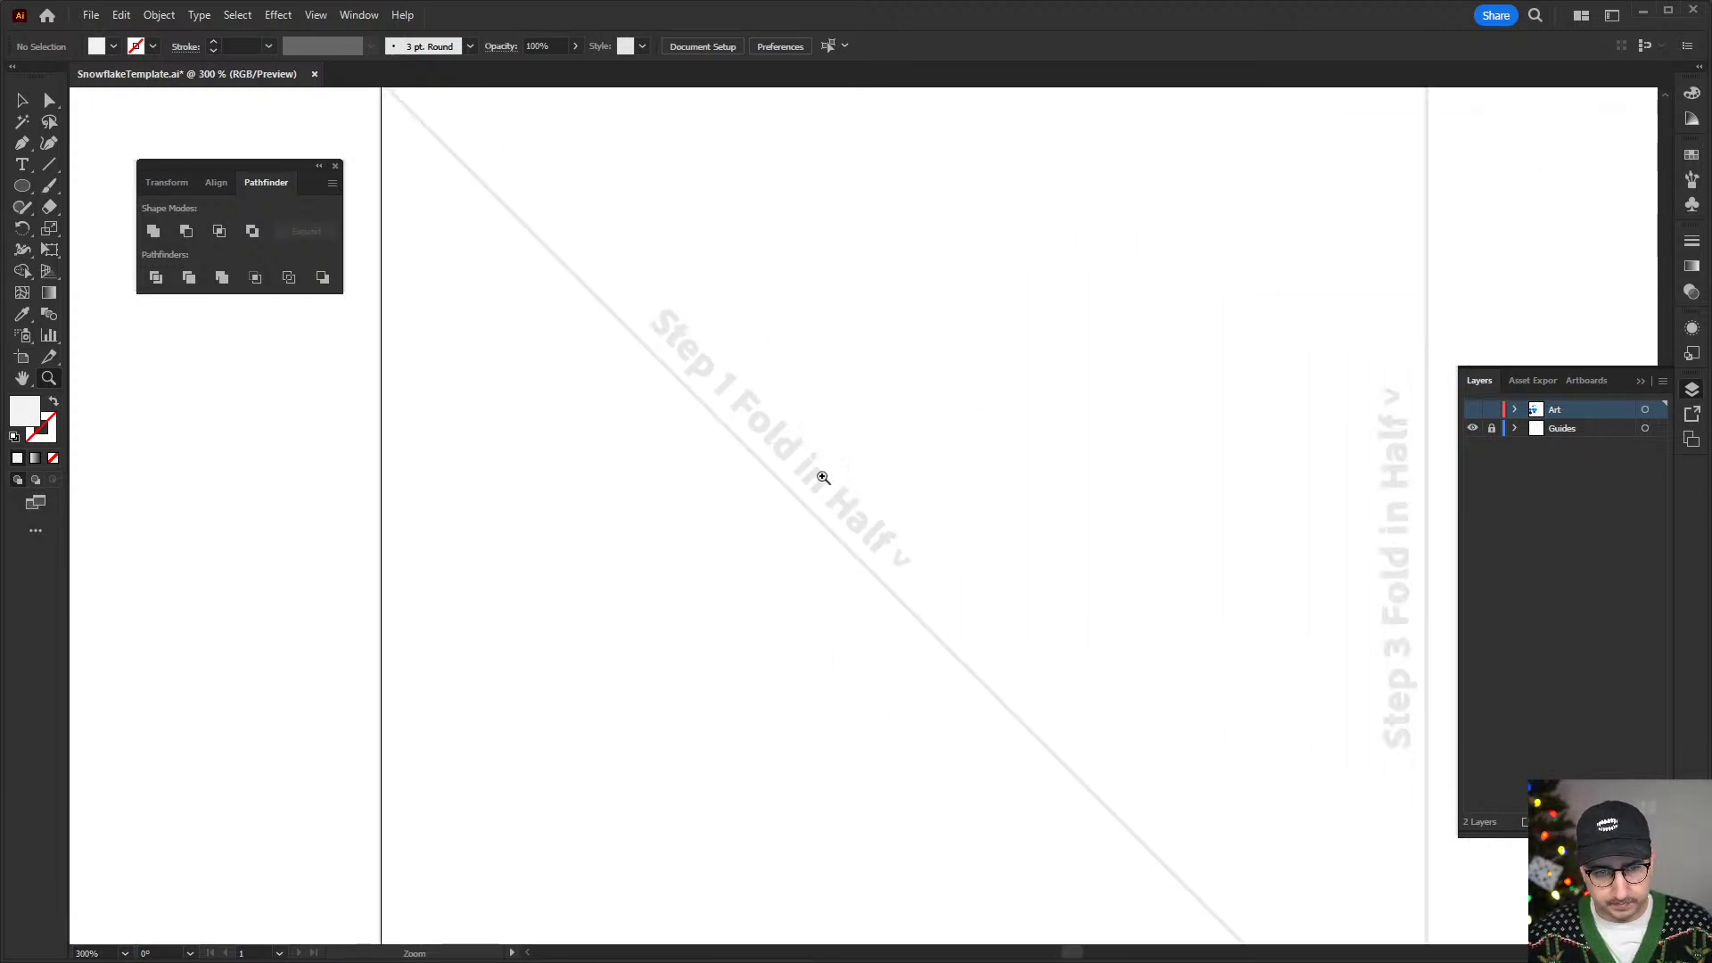
key("ctrl+minus")
key("ctrl+minus")
key("ctrl+minus")
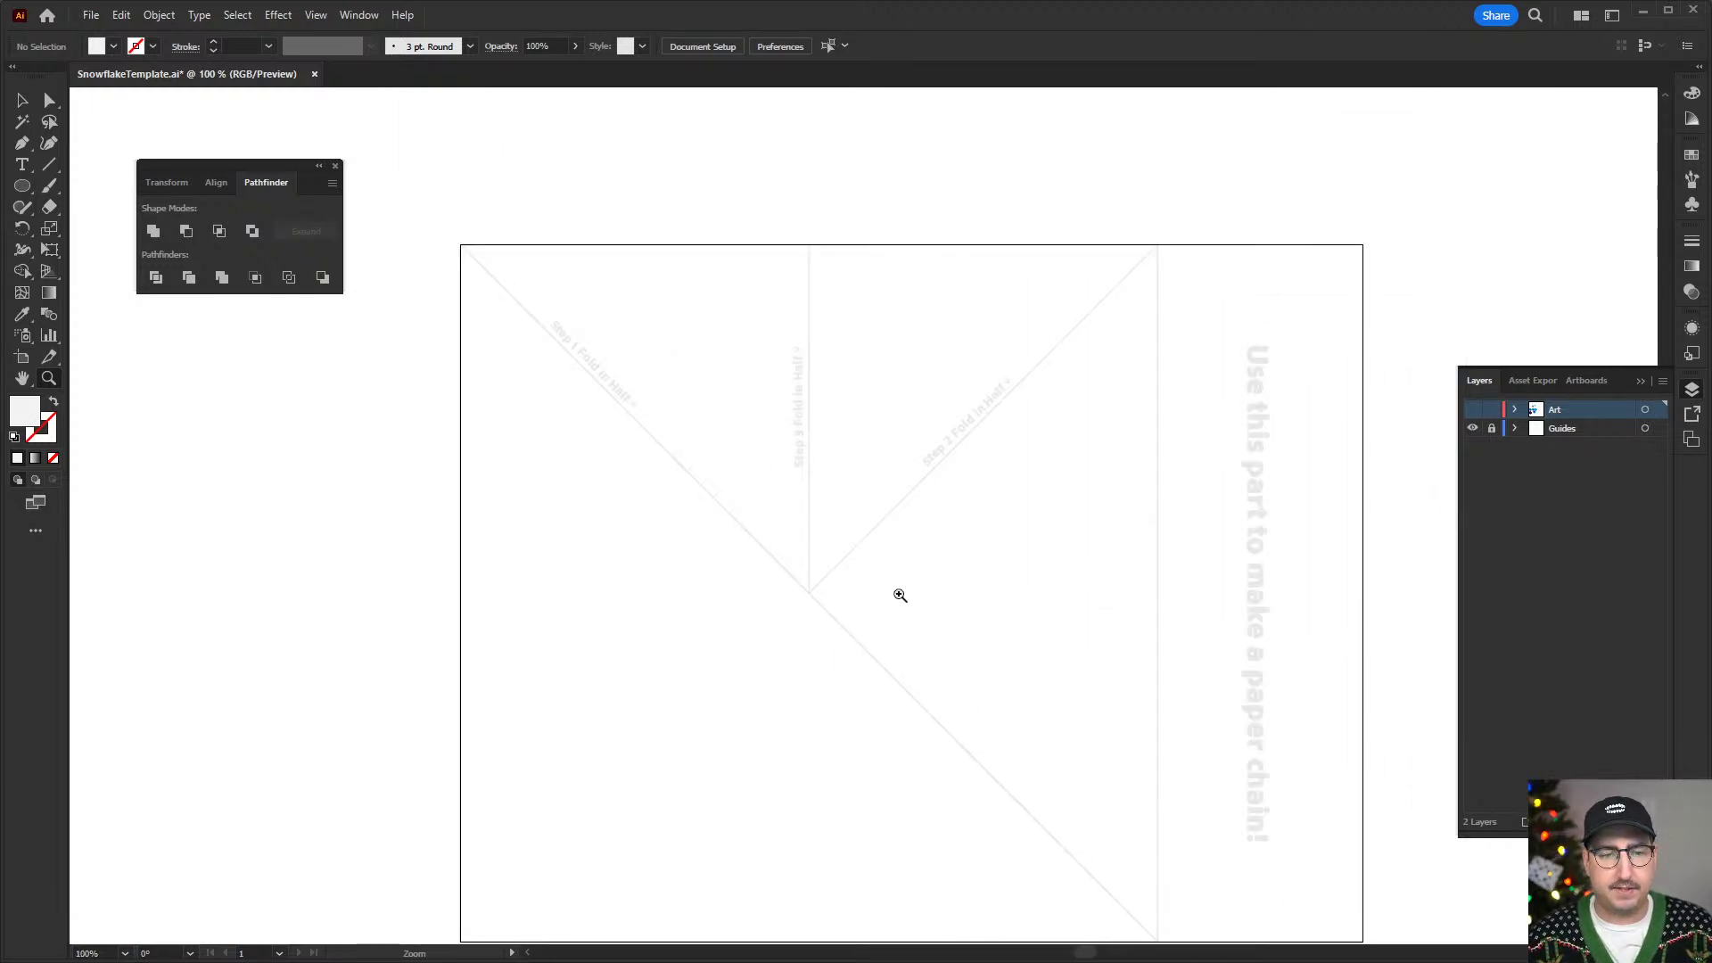